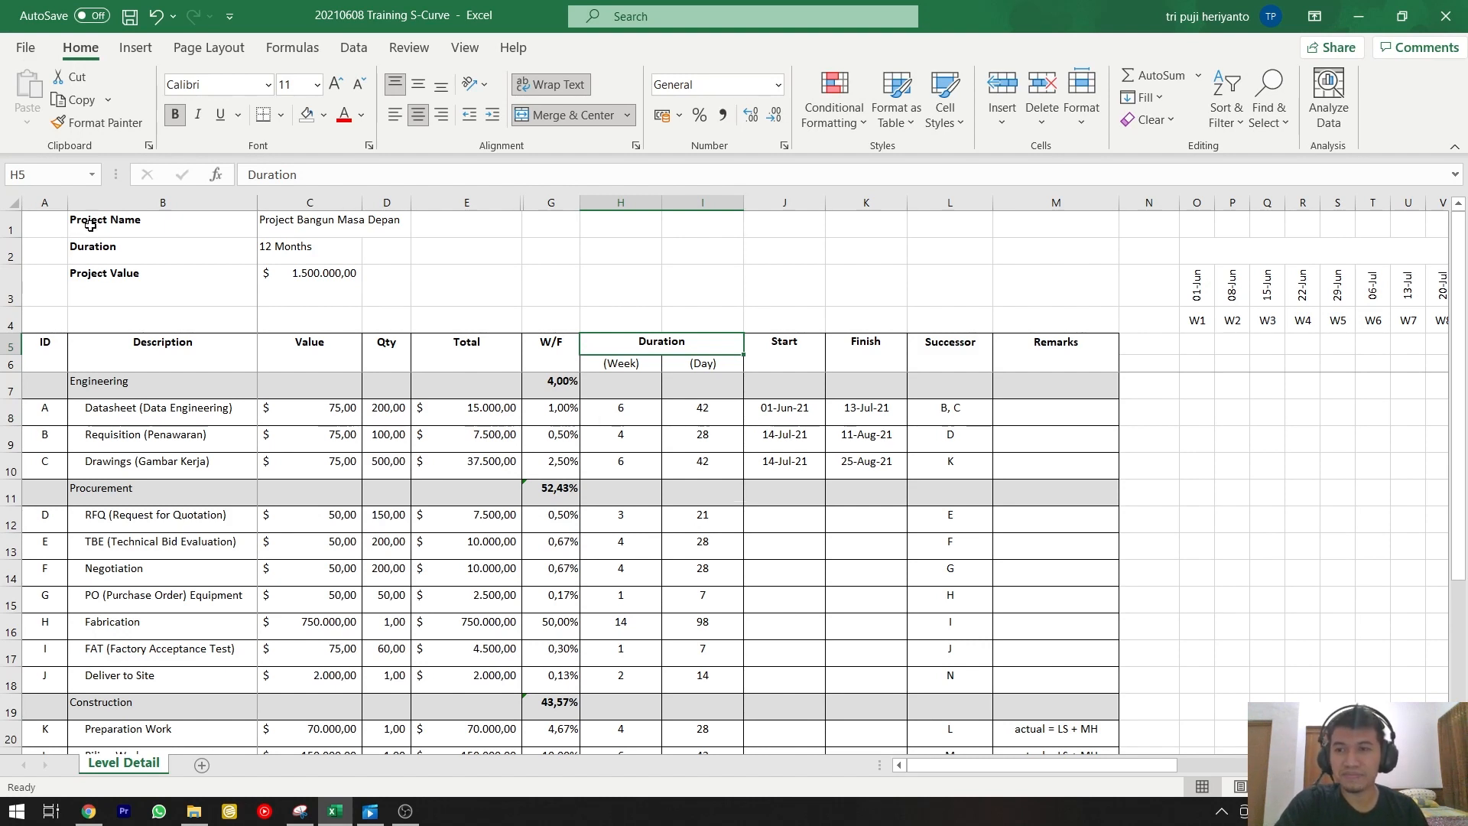
Review the project name, duration and project value in the sheet header, plus the first rows of the Engineering section.
click(144, 232)
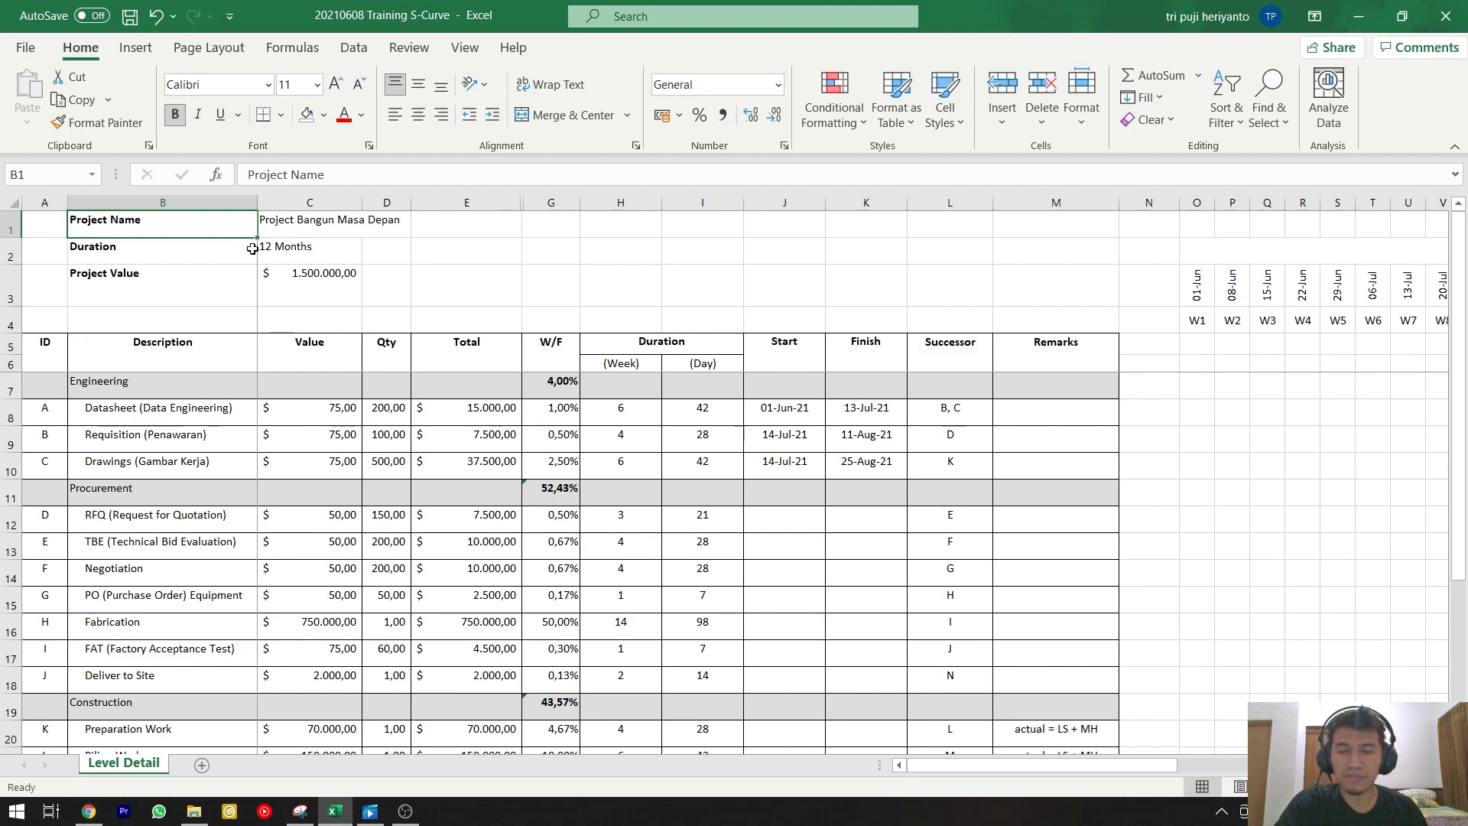
click(306, 235)
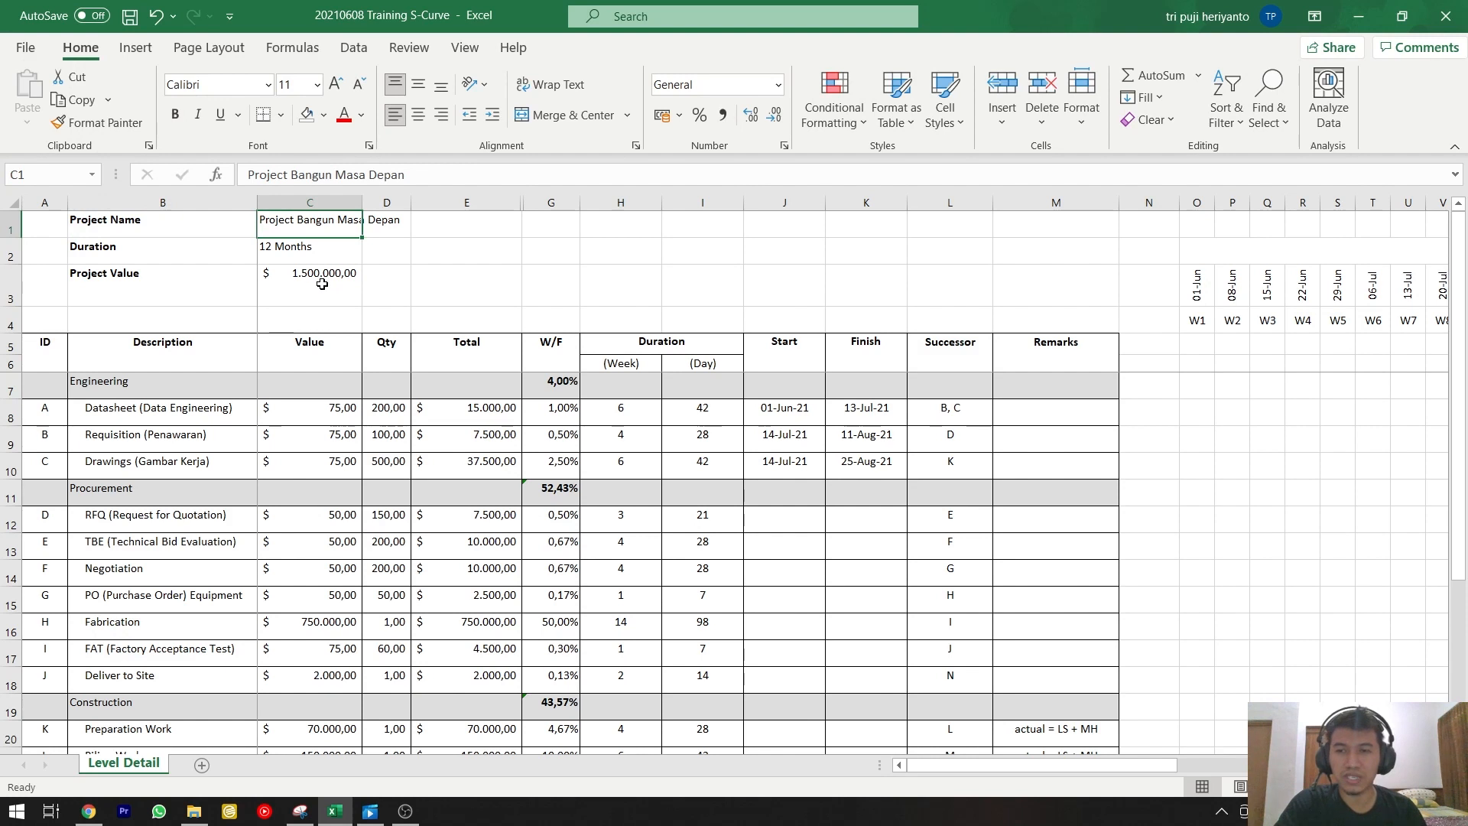
click(285, 260)
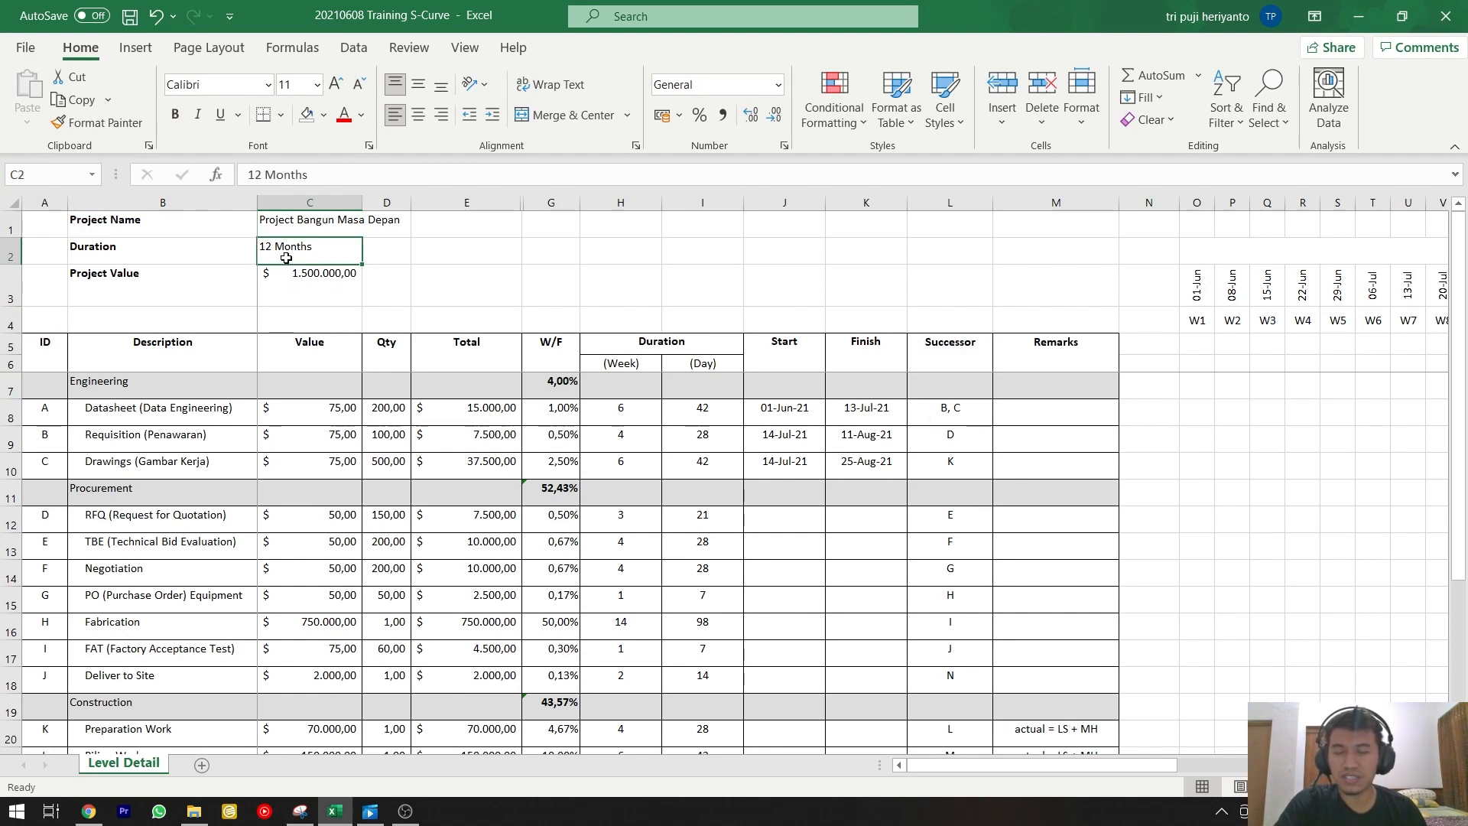
click(292, 276)
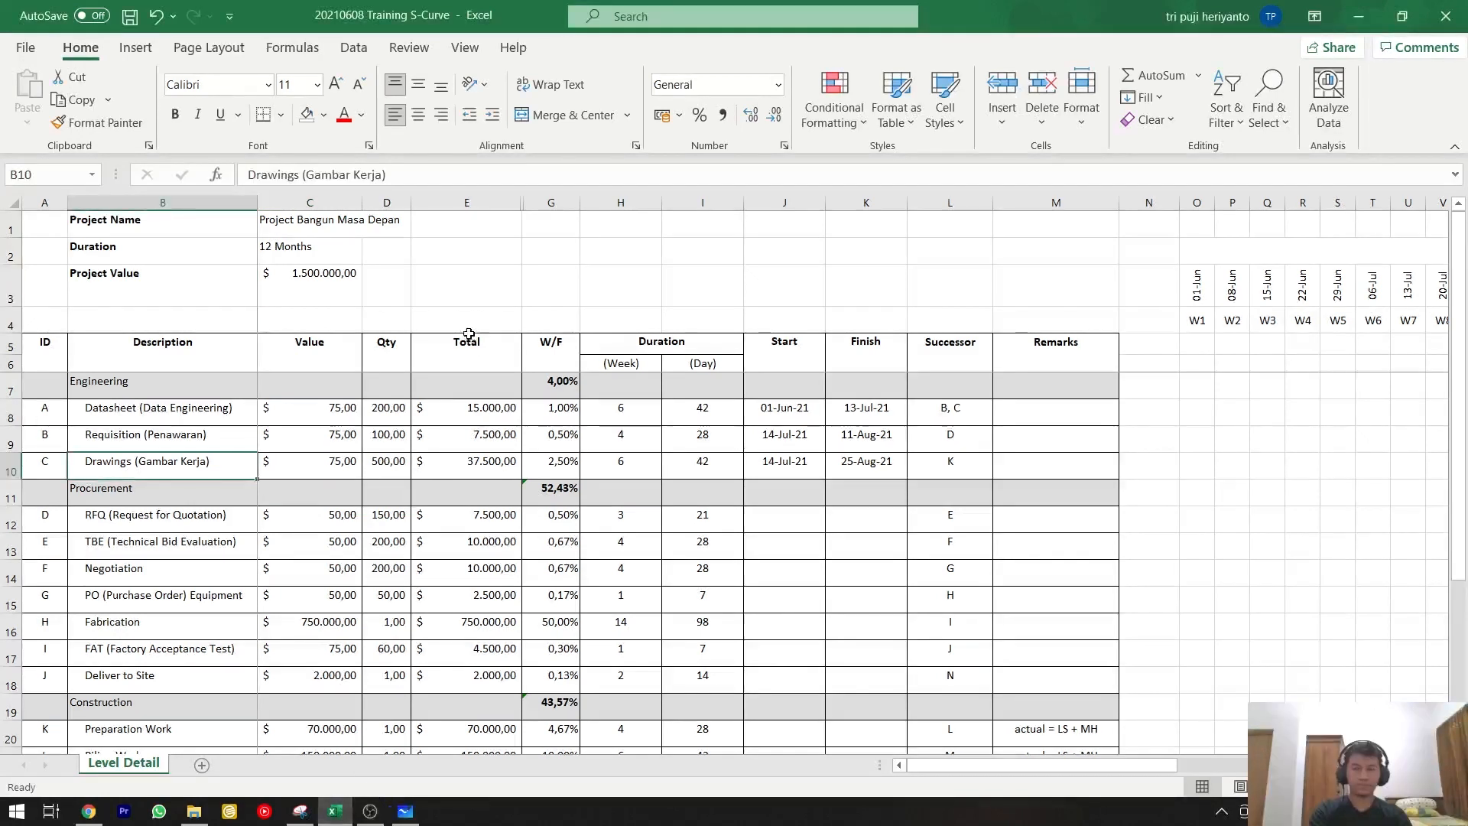
click(448, 304)
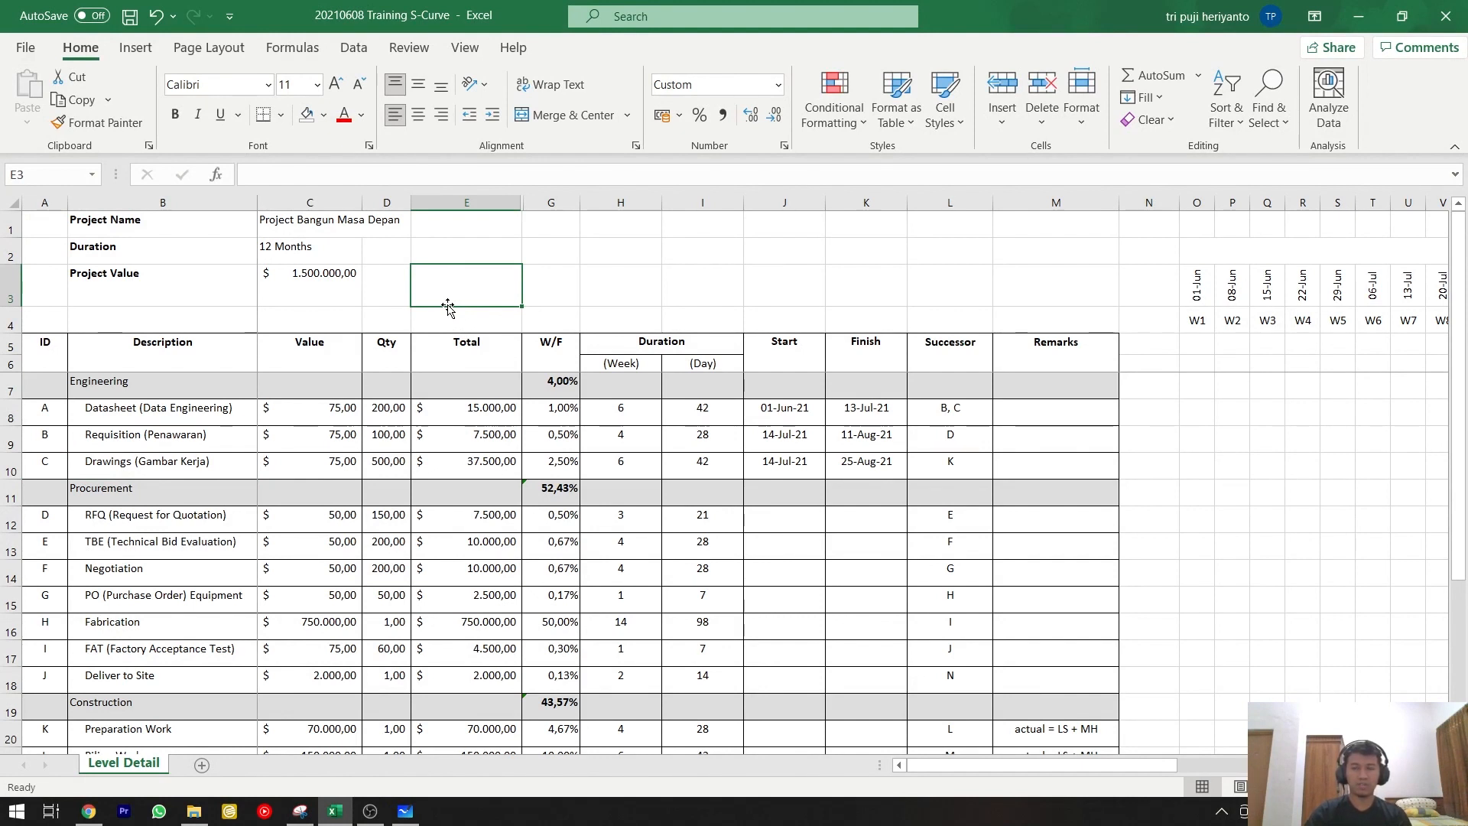
click(329, 273)
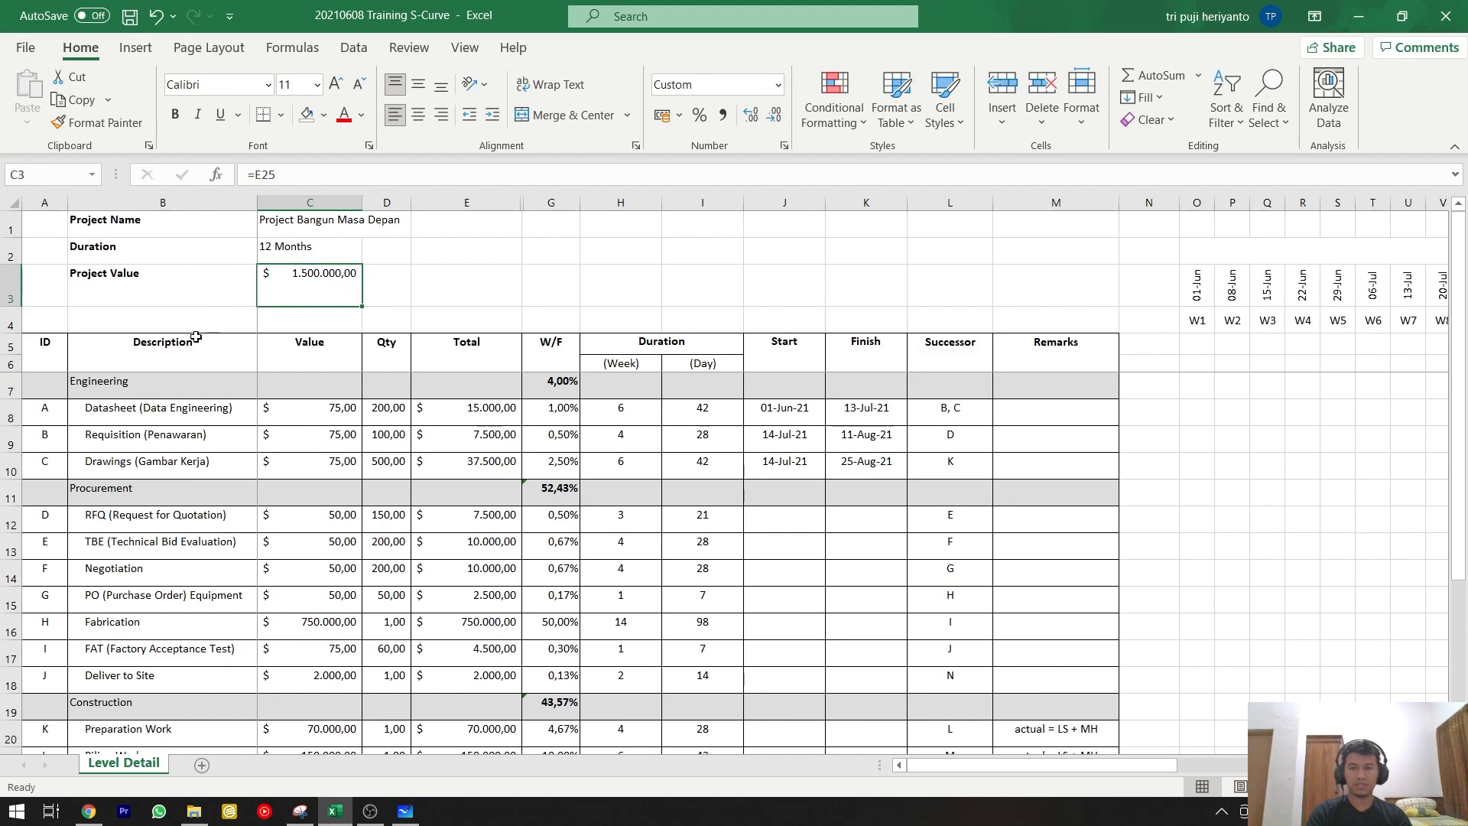
click(162, 383)
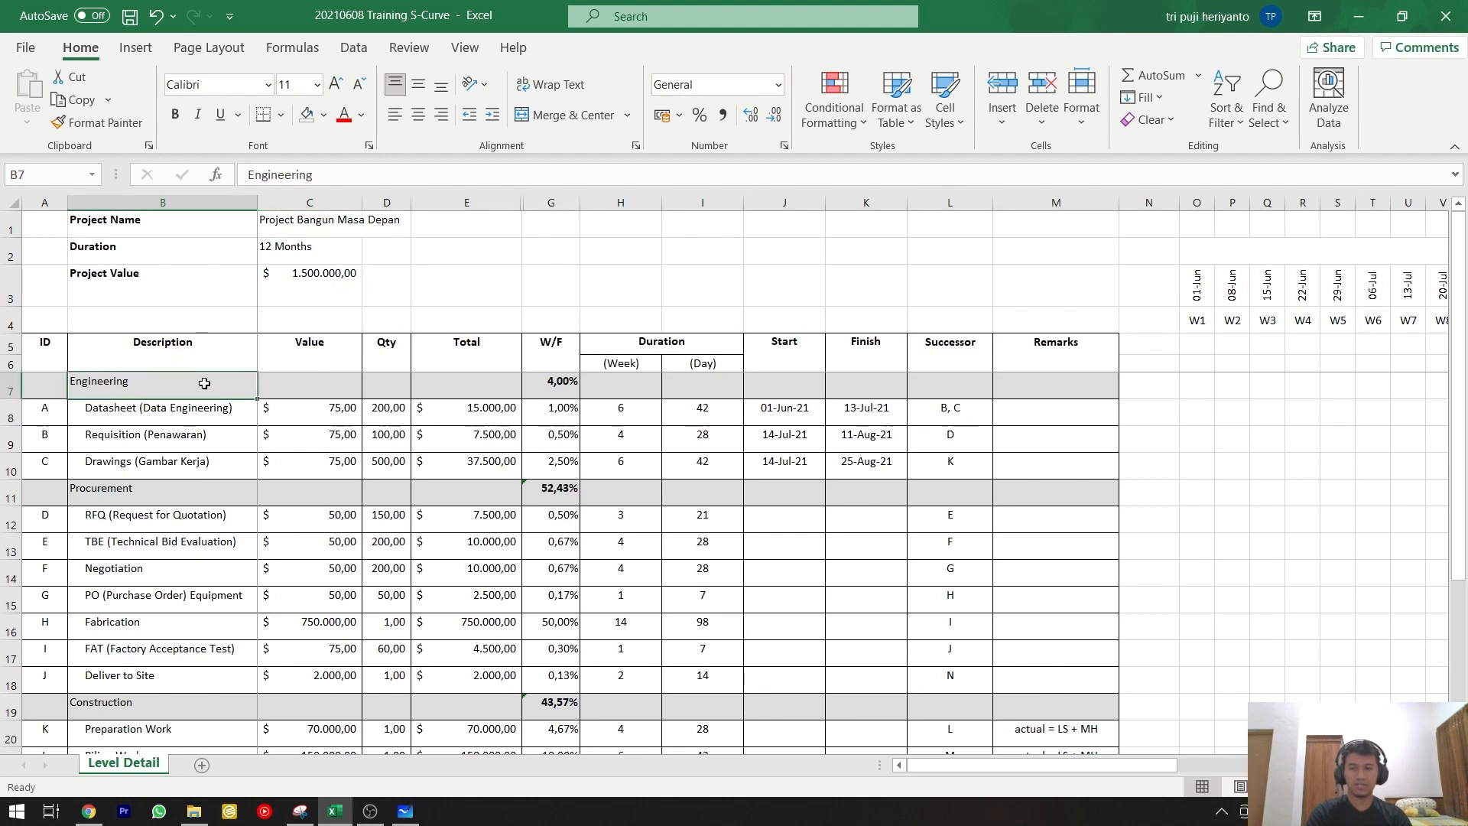
click(171, 408)
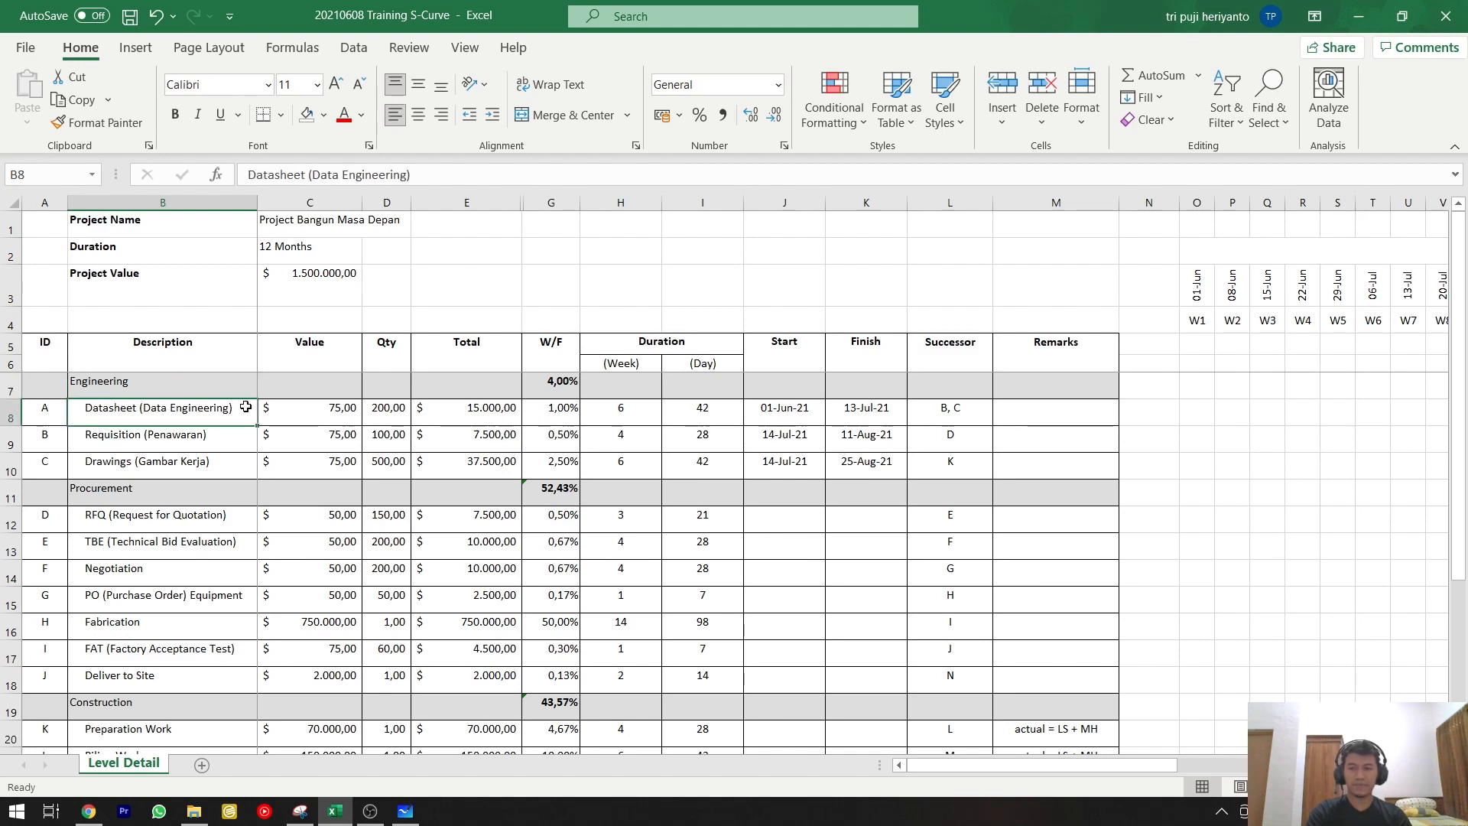
Change the description of activity B in the Engineering section to "Requisition (Permintaan)".
click(184, 437)
double_click(212, 441)
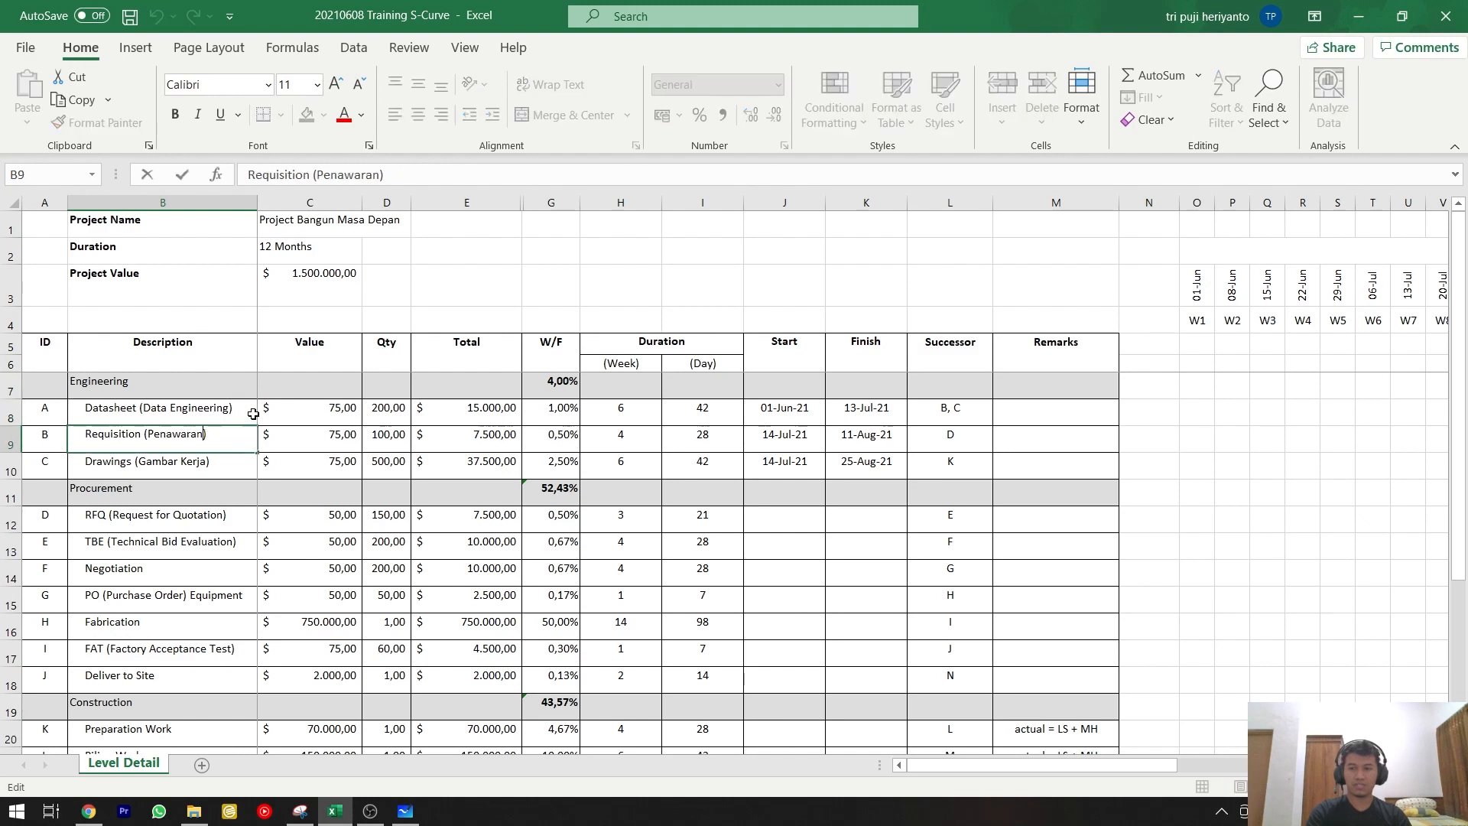
key(Left)
key(shift+Left)
key(shift+Left)
key(shift+Left)
key(shift+Left)
key(shift+Left)
key(shift+Left)
key(shift+Left)
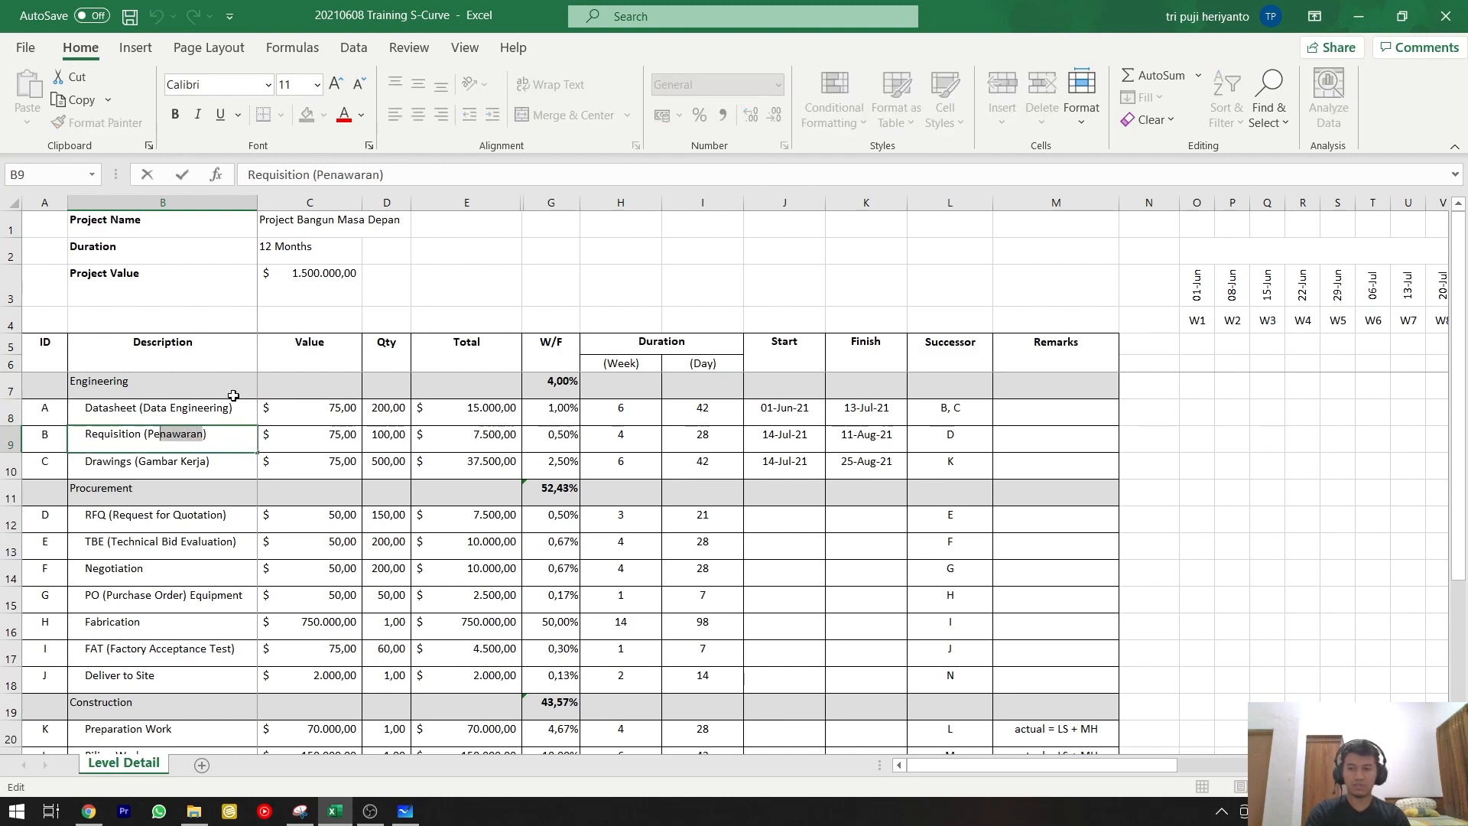
text(rmintaan)
key(Return)
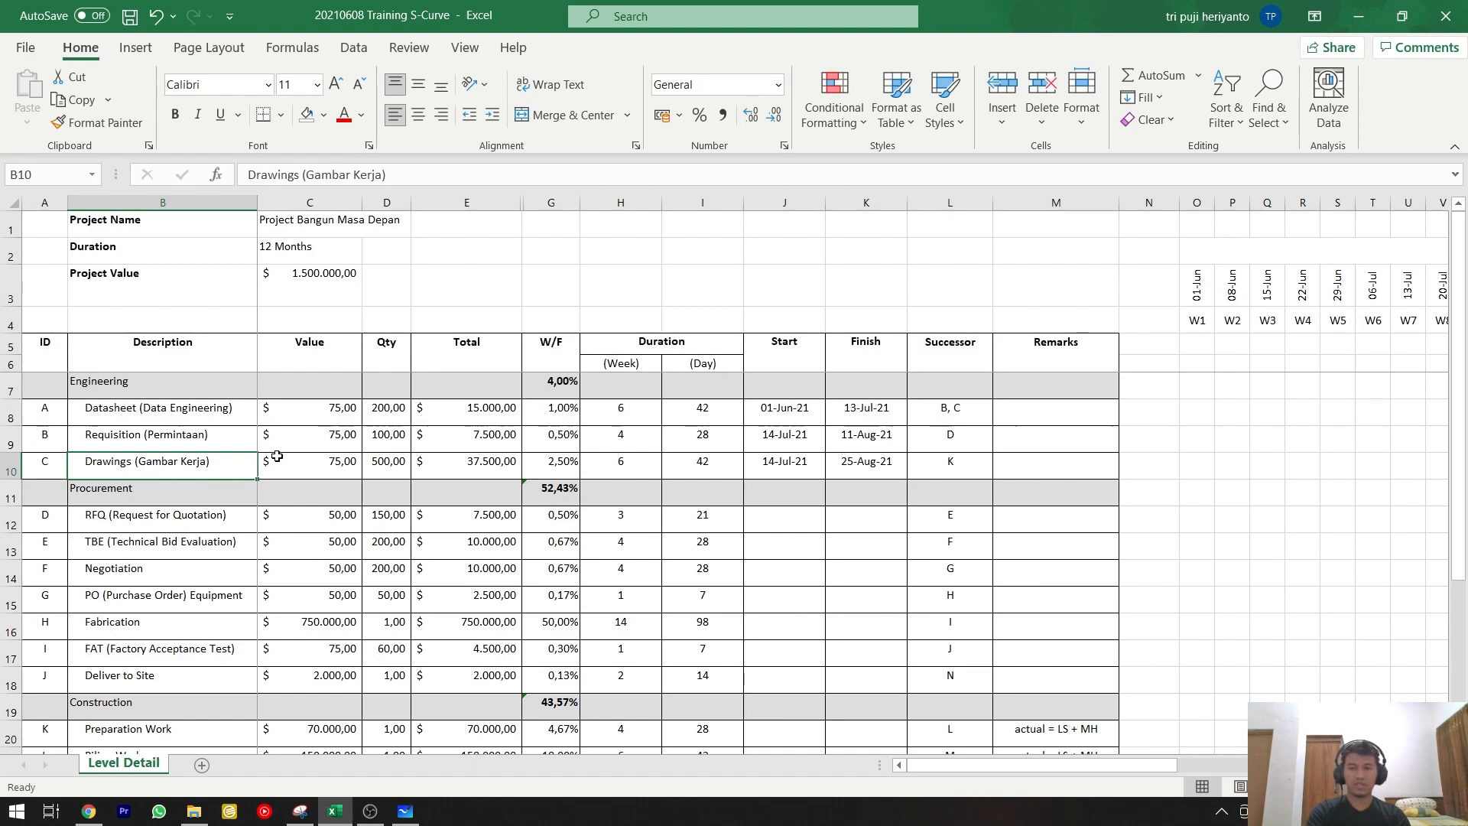
Examine the activity descriptions listed under Procurement, from RFQ to Deliver to Site, and under Construction, from Preparation Work to Finishing.
scroll(266, 451, down, 1)
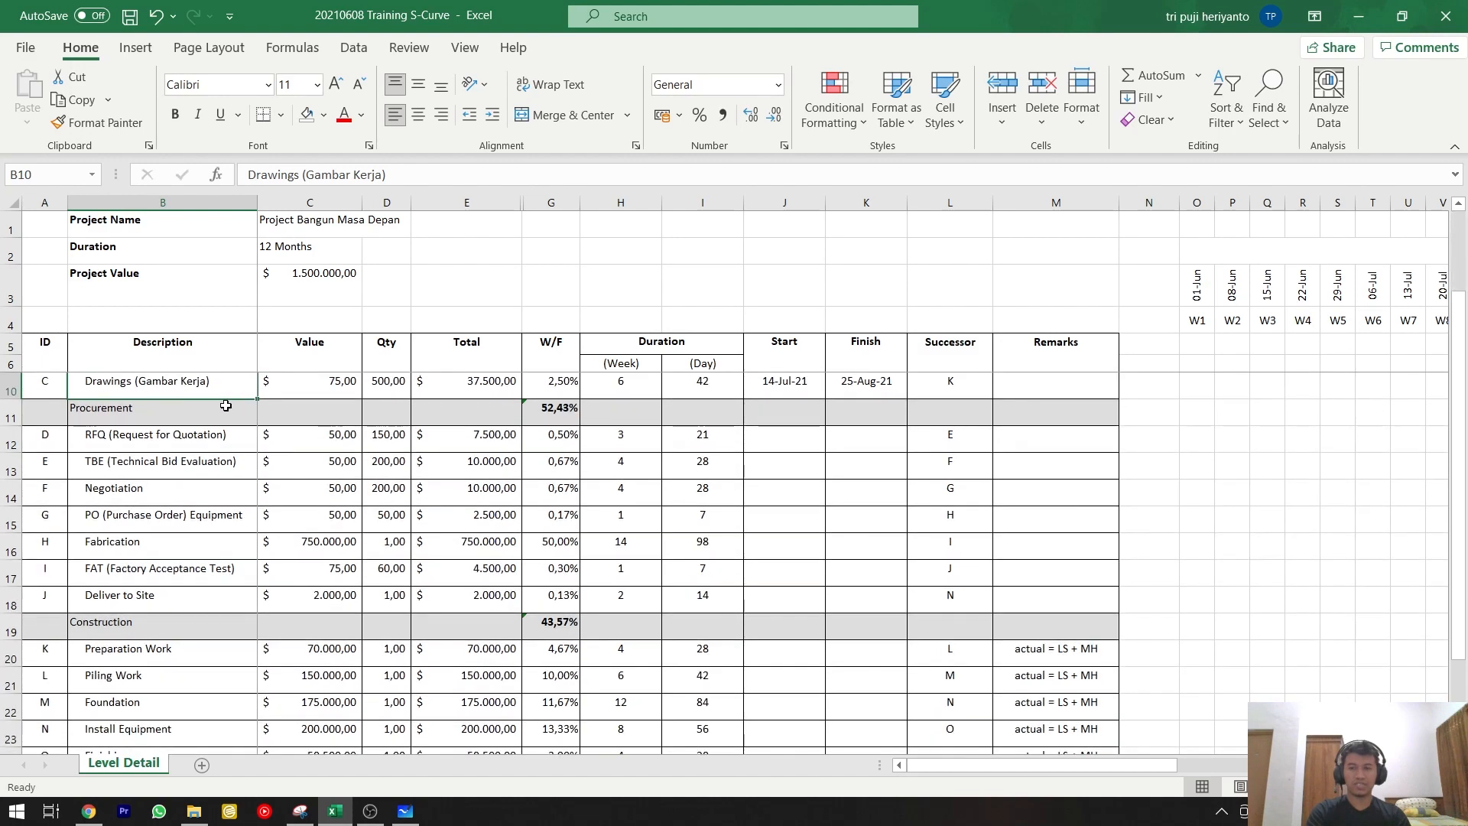
click(169, 644)
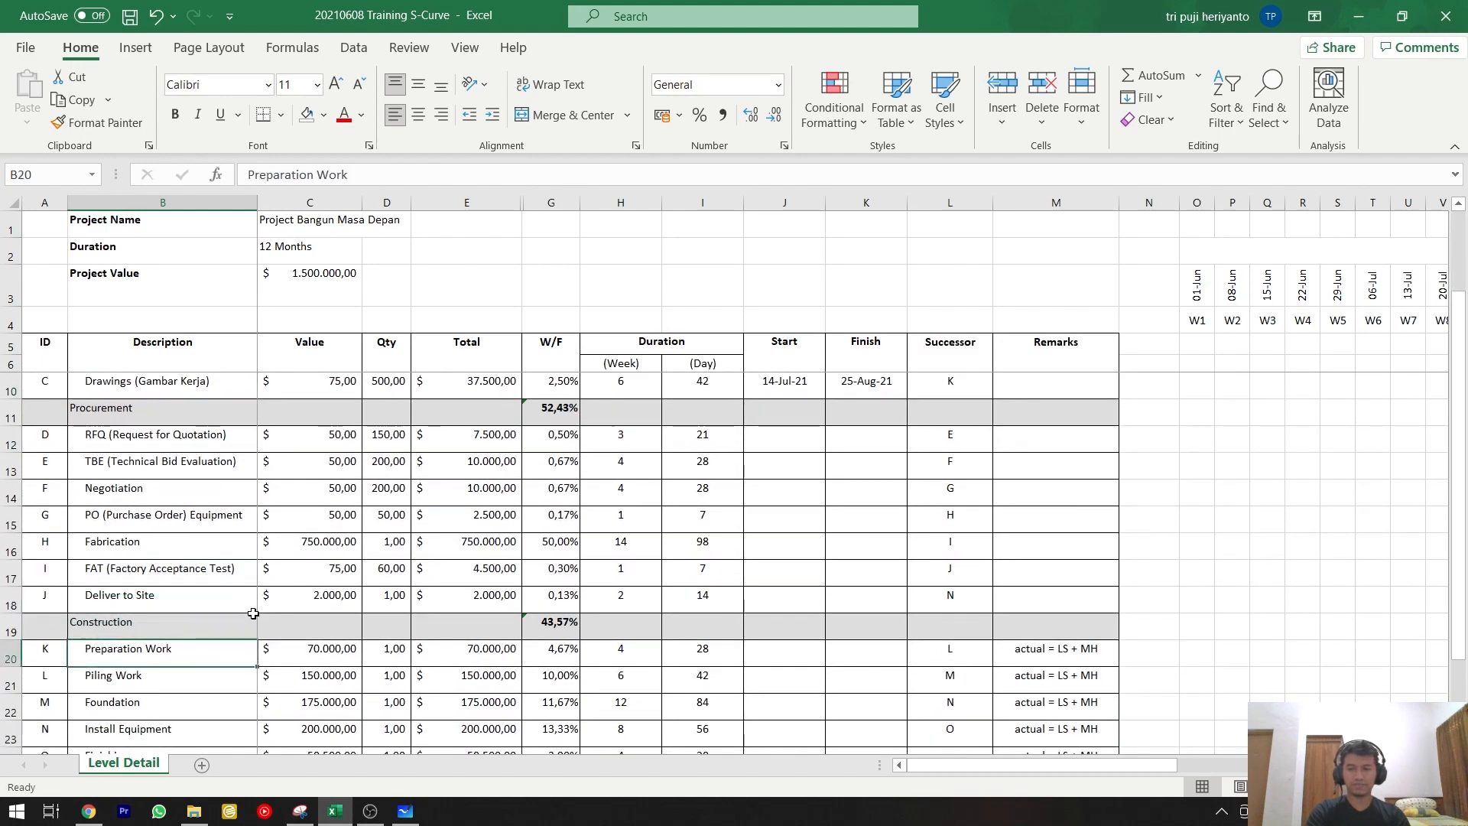
scroll(252, 615, up, 1)
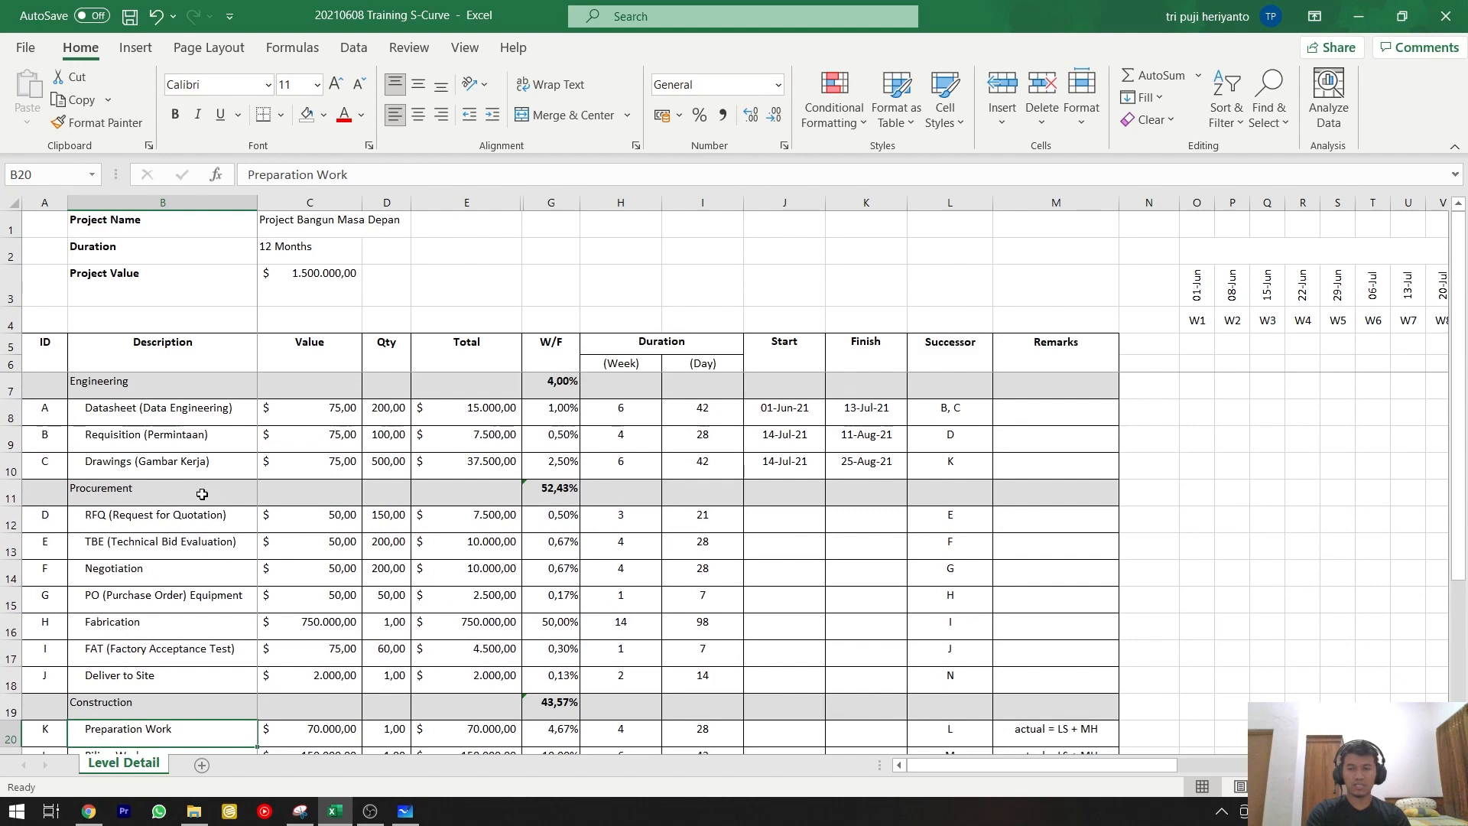
click(185, 519)
drag(185, 519, 176, 680)
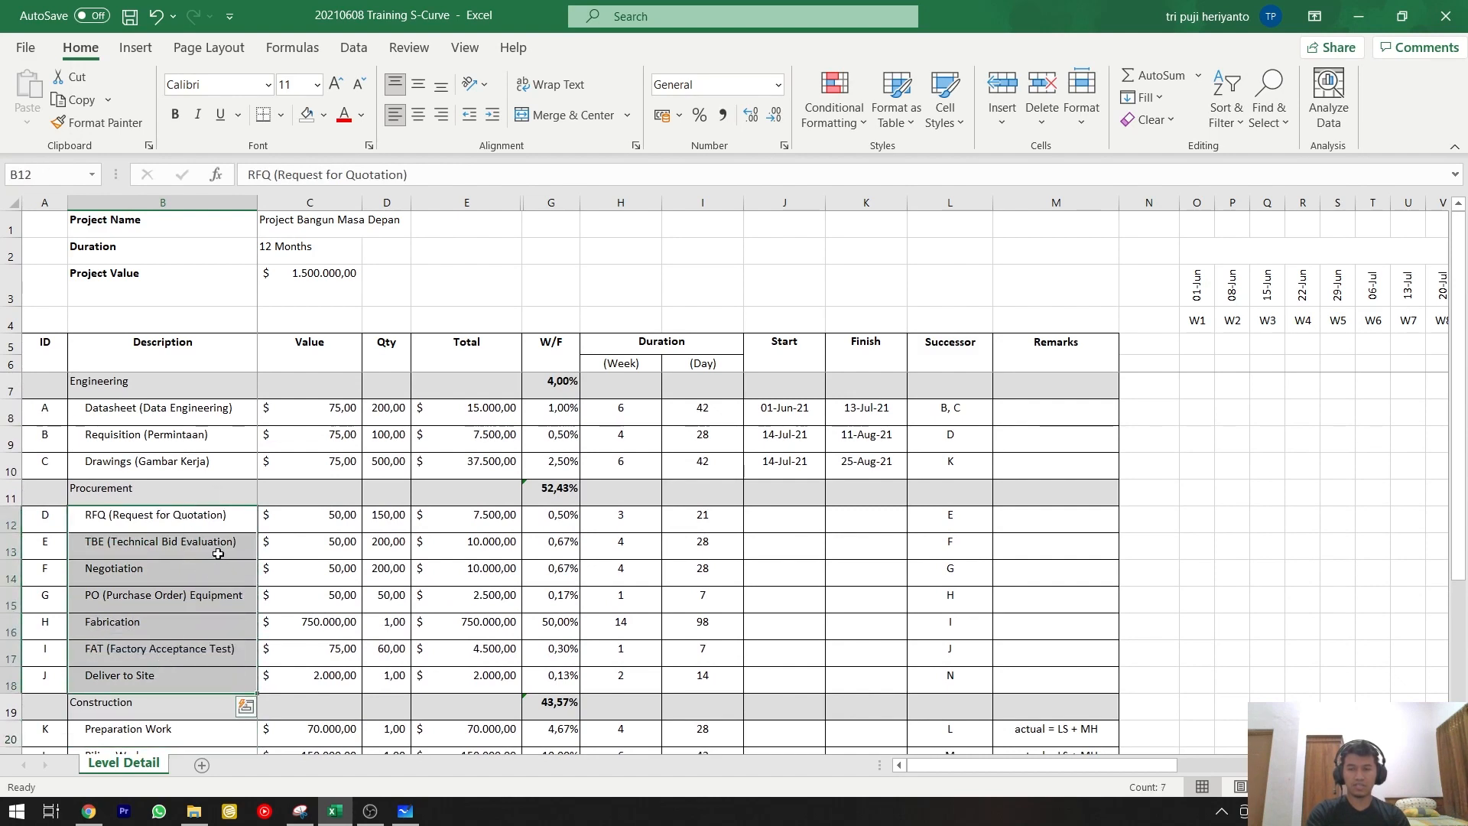
scroll(218, 552, down, 2)
click(180, 565)
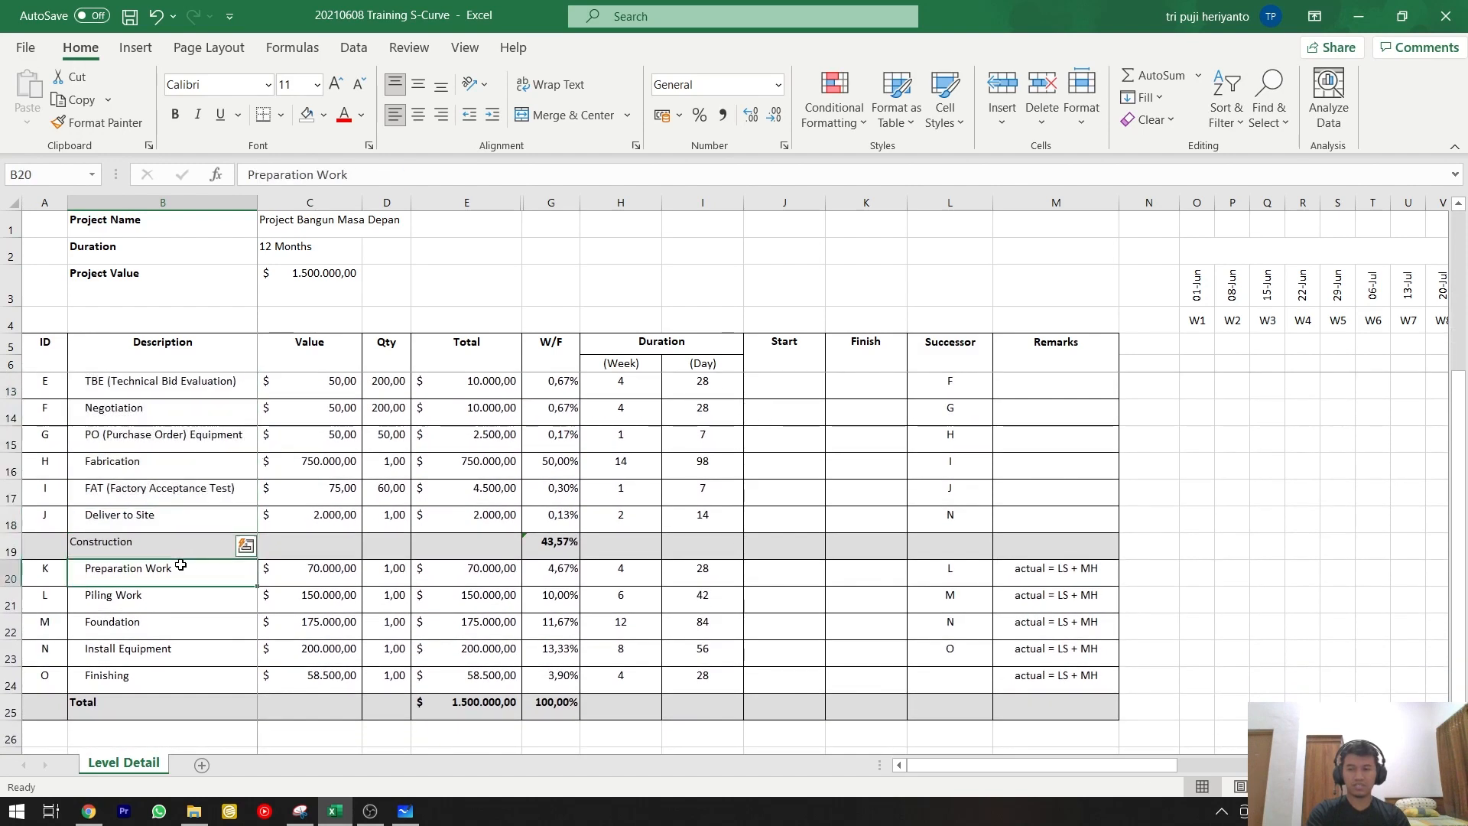
drag(179, 567, 154, 676)
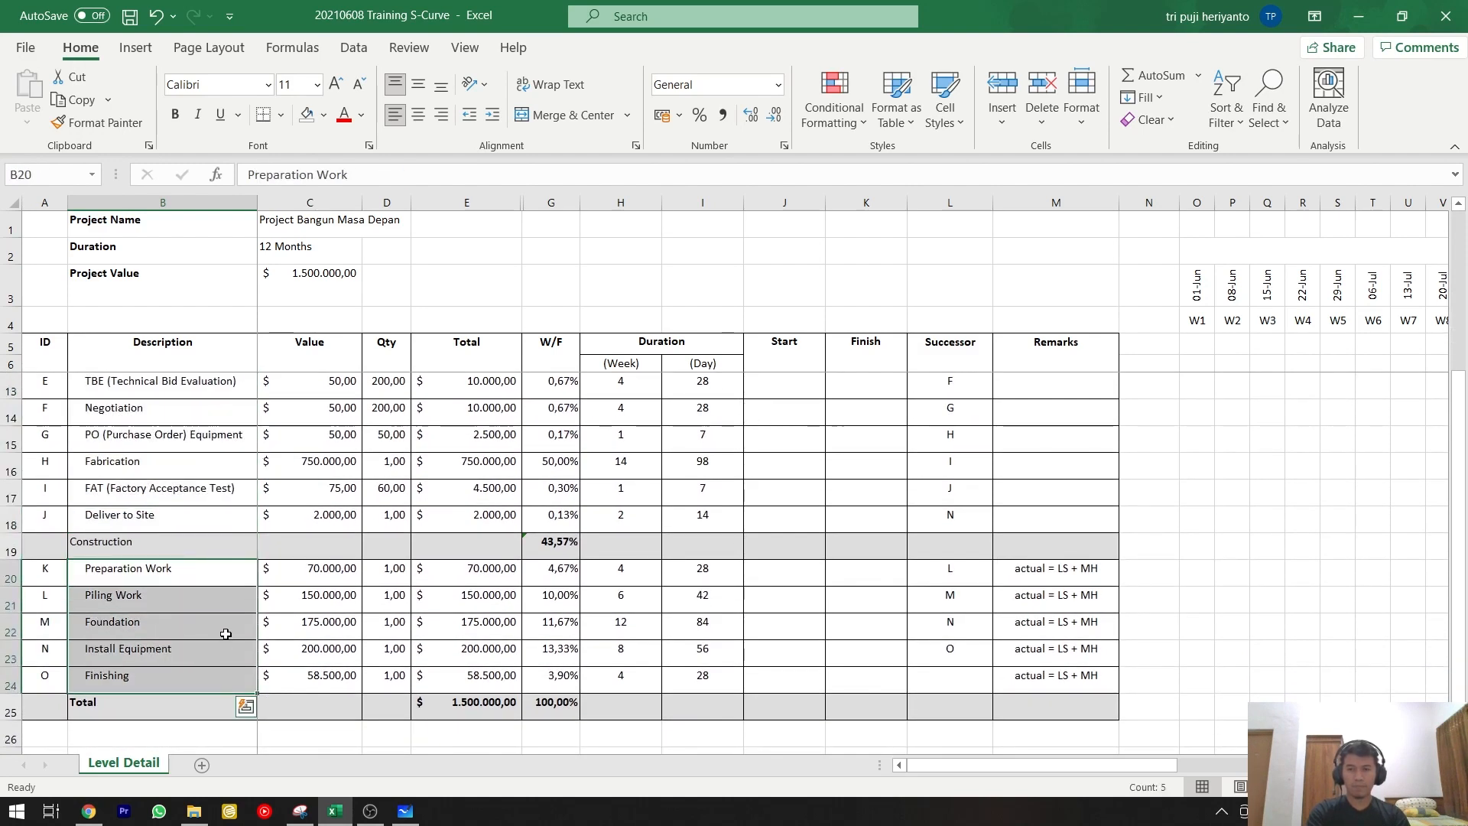
scroll(224, 633, up, 2)
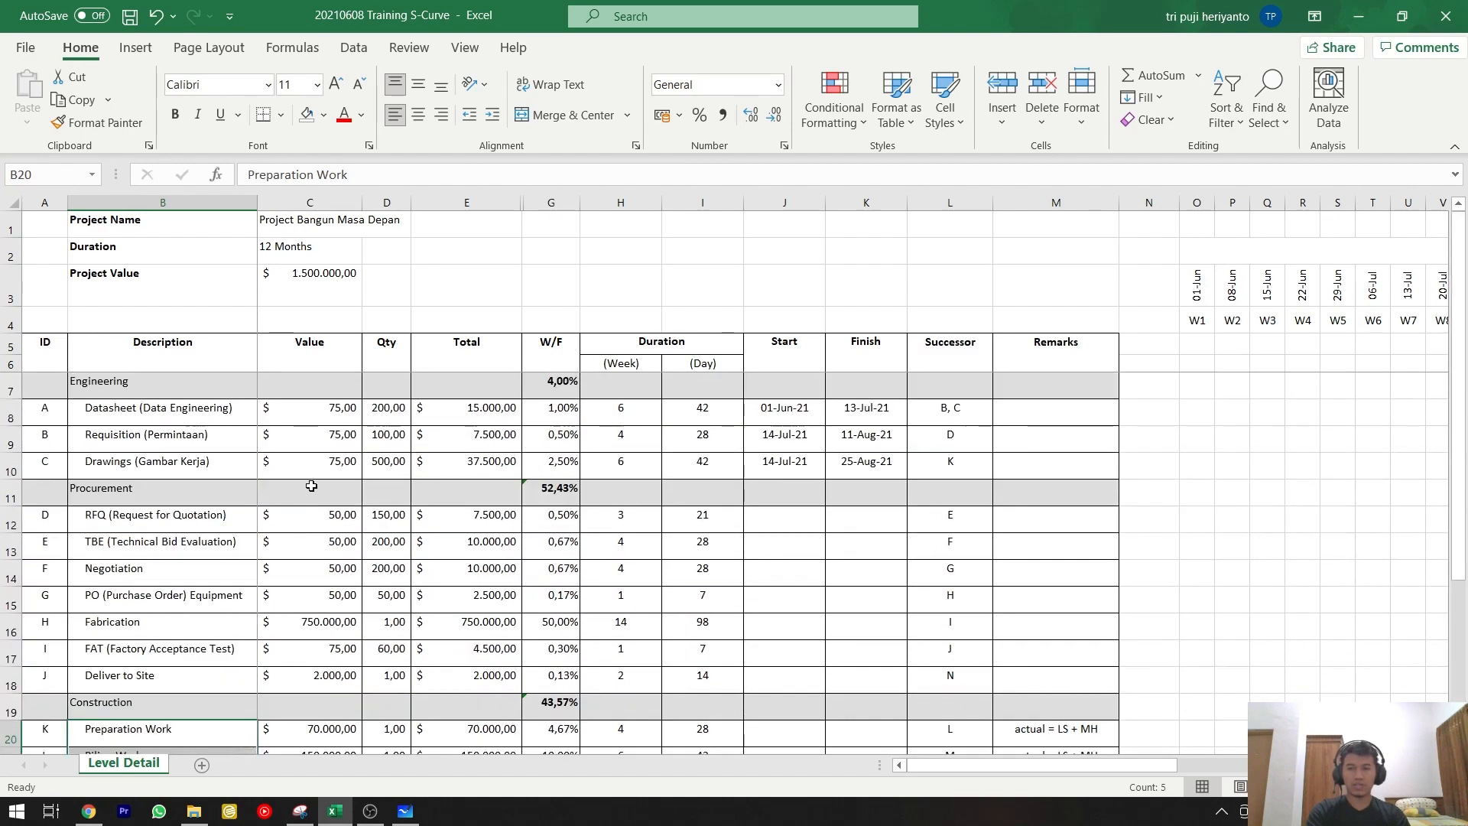
Inspect the Engineering activities and how the Datasheet row's total is calculated from its value and quantity.
click(310, 417)
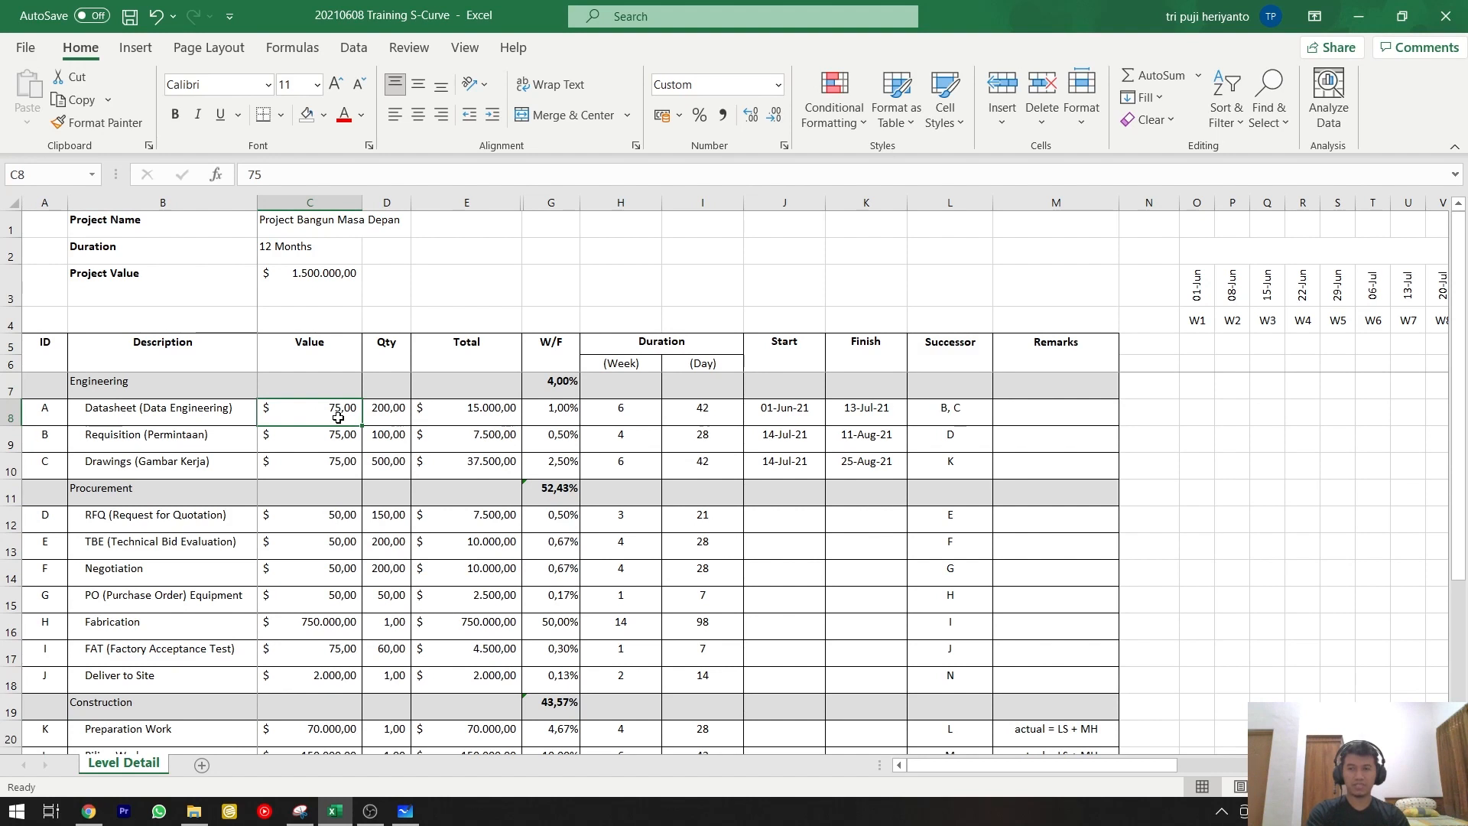
drag(229, 409, 214, 465)
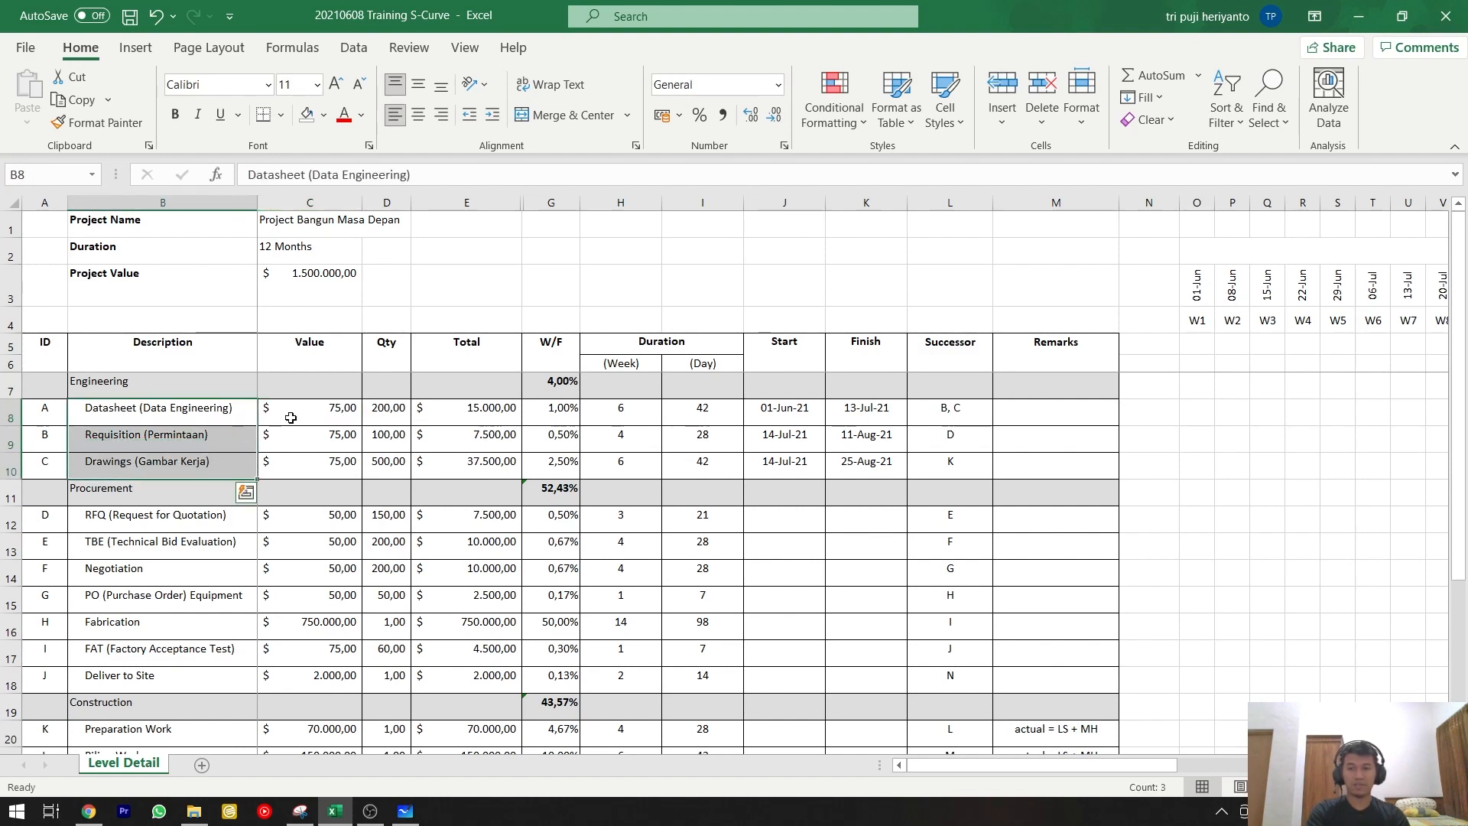
click(310, 416)
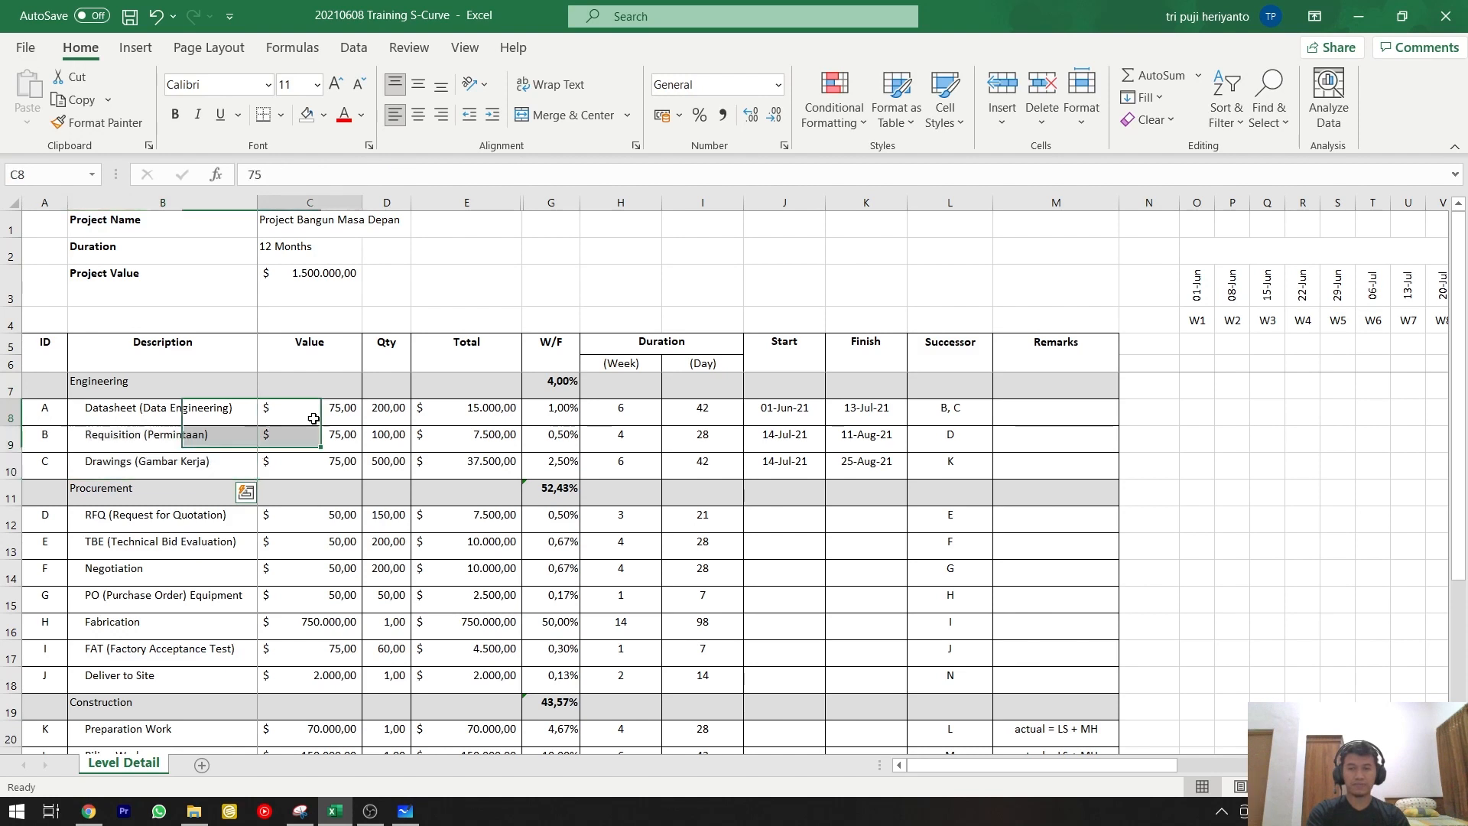
click(378, 413)
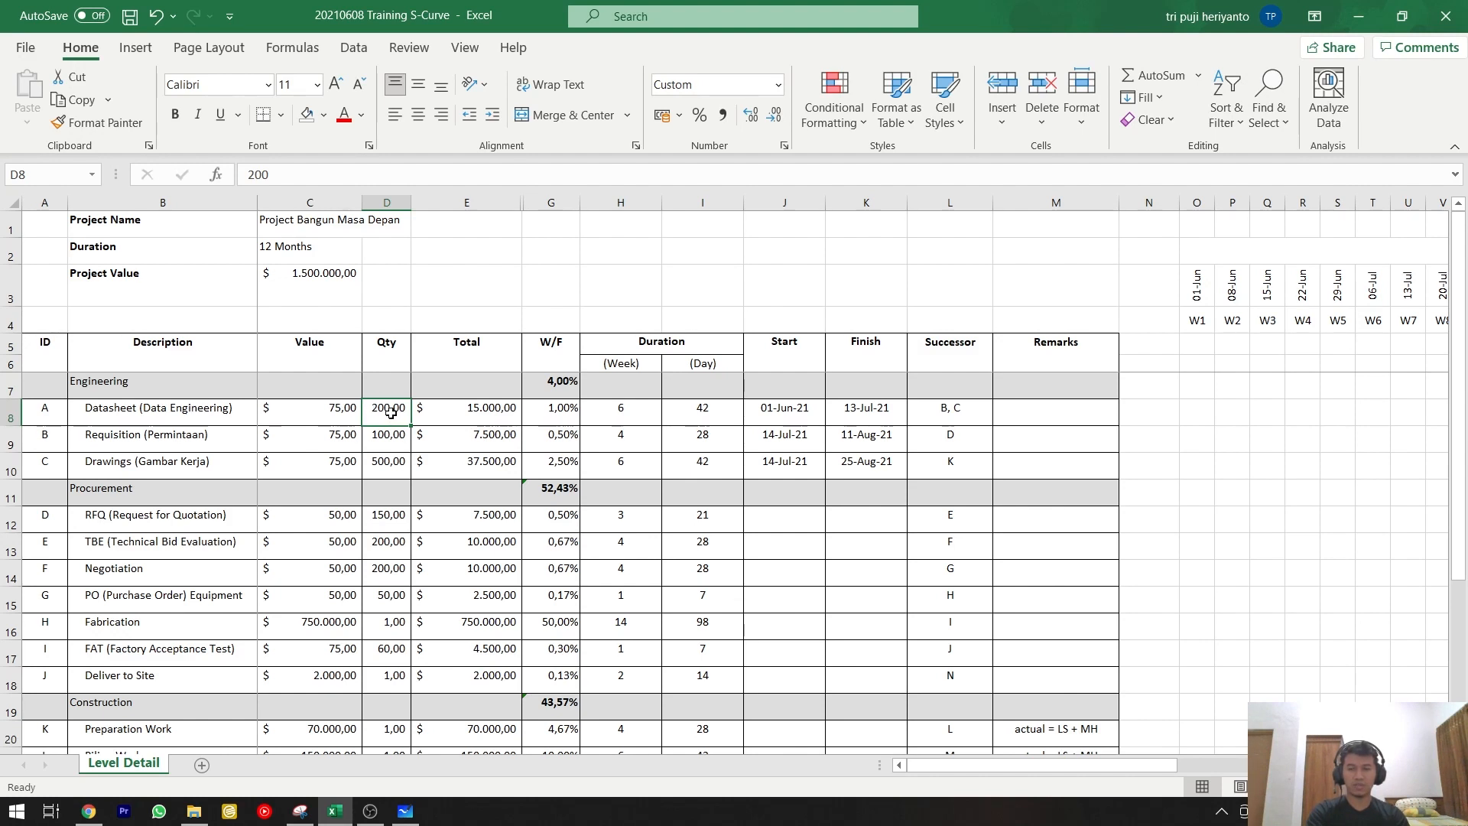
click(473, 407)
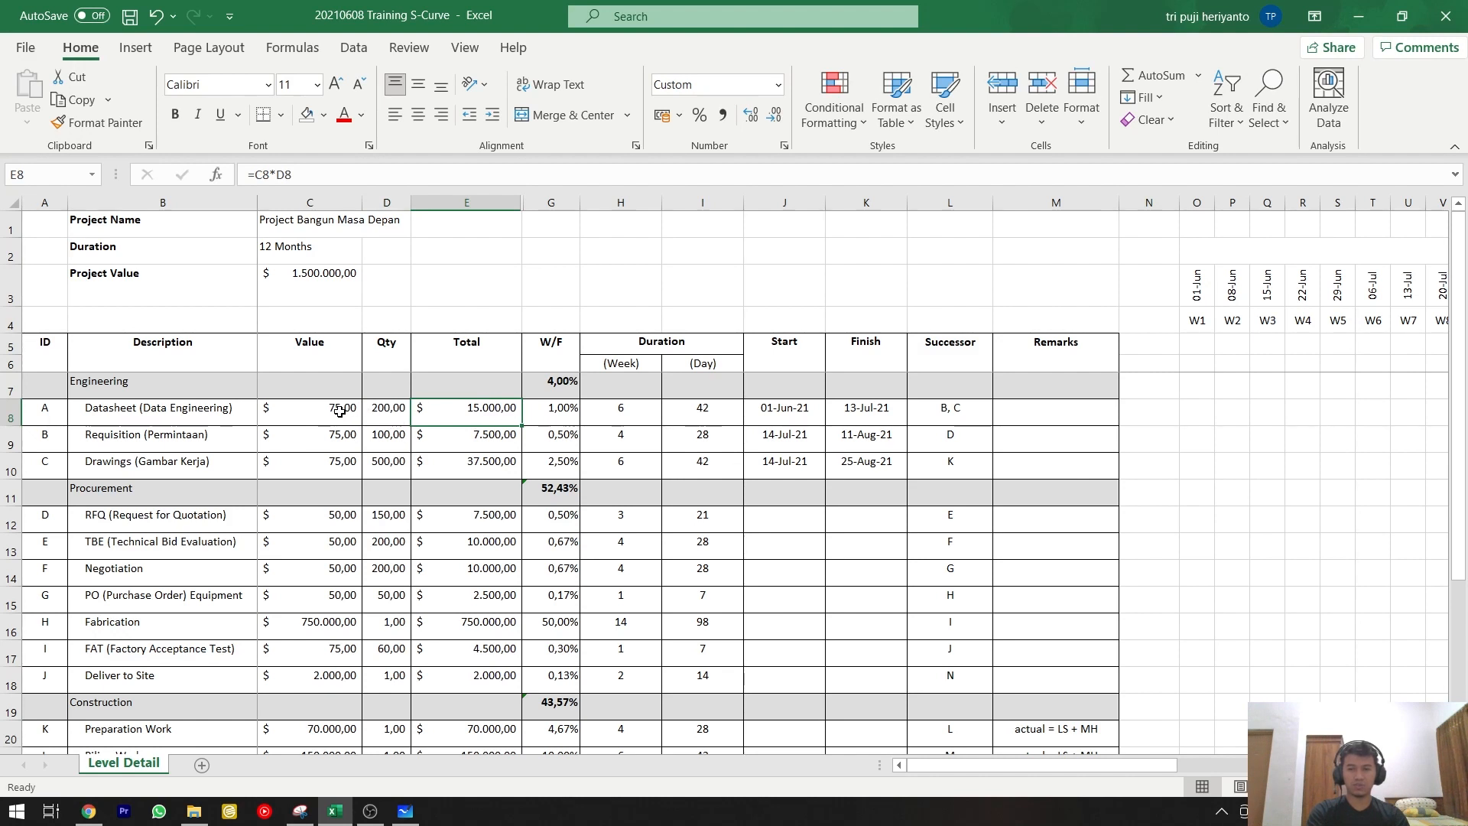
double_click(475, 414)
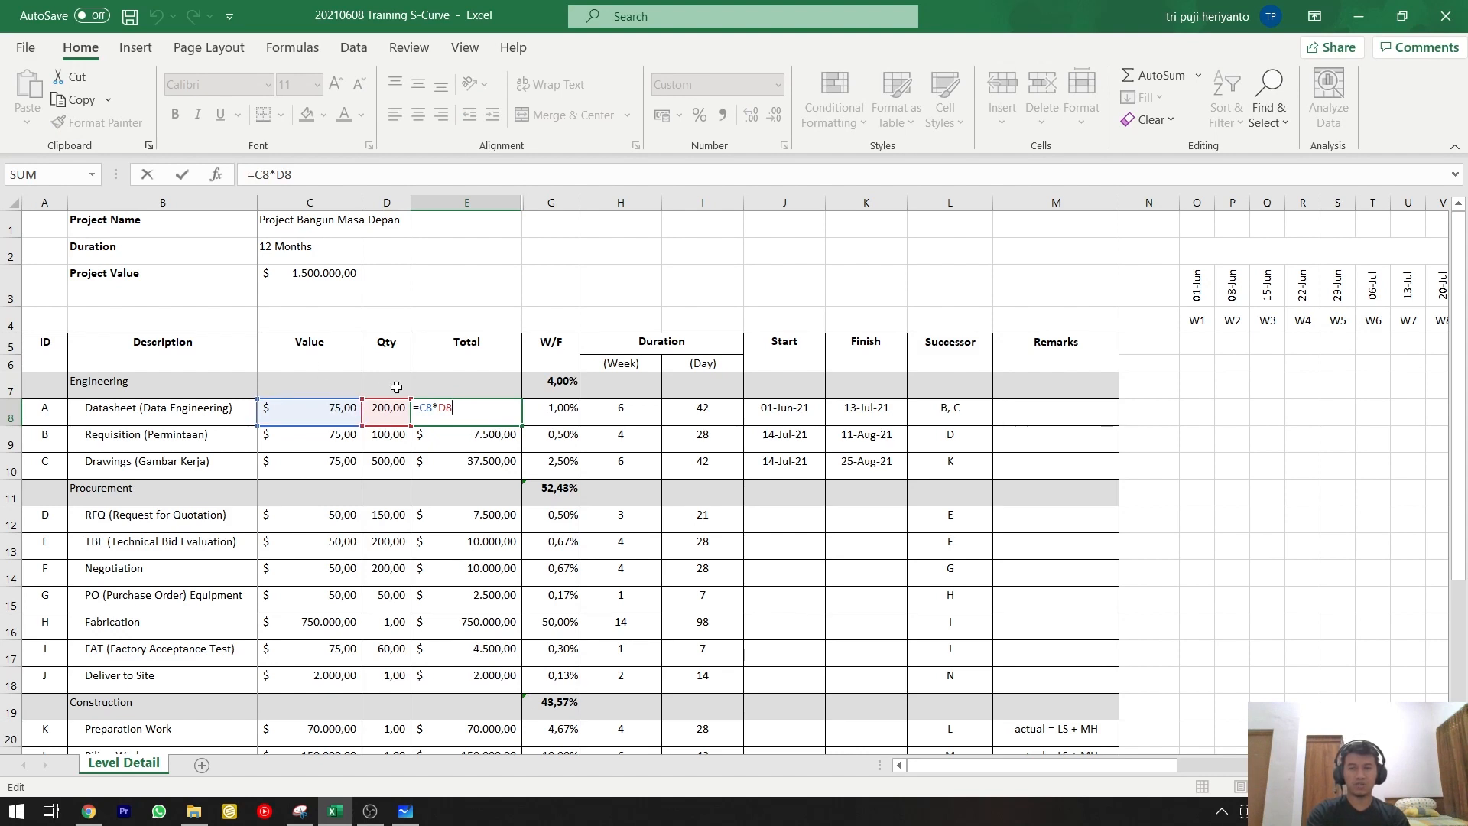
key(Escape)
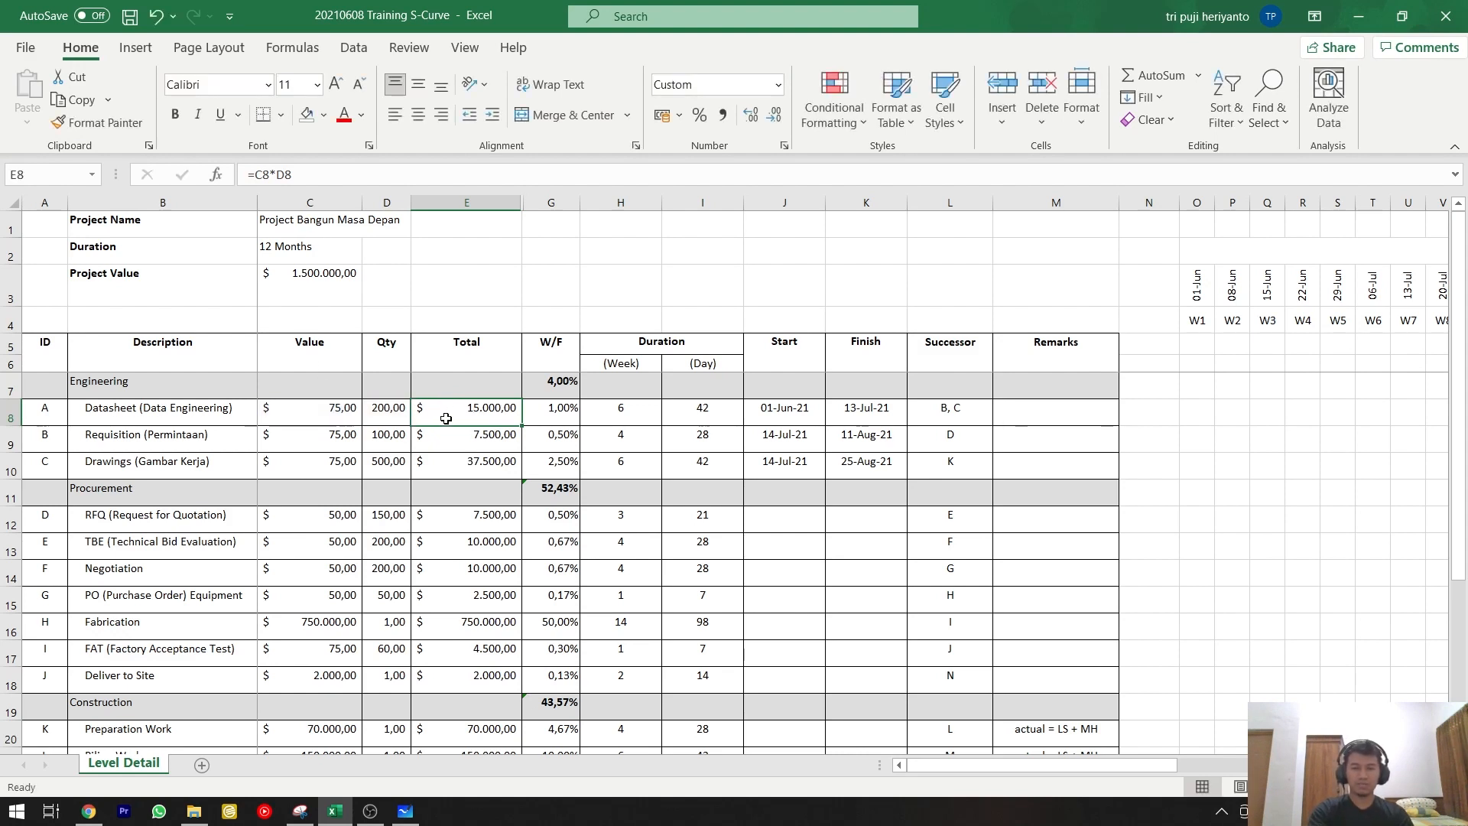
Examine the Procurement rows from RFQ to Deliver to Site, checking their values, quantities and the formulas behind the TBE and FAT totals.
click(230, 516)
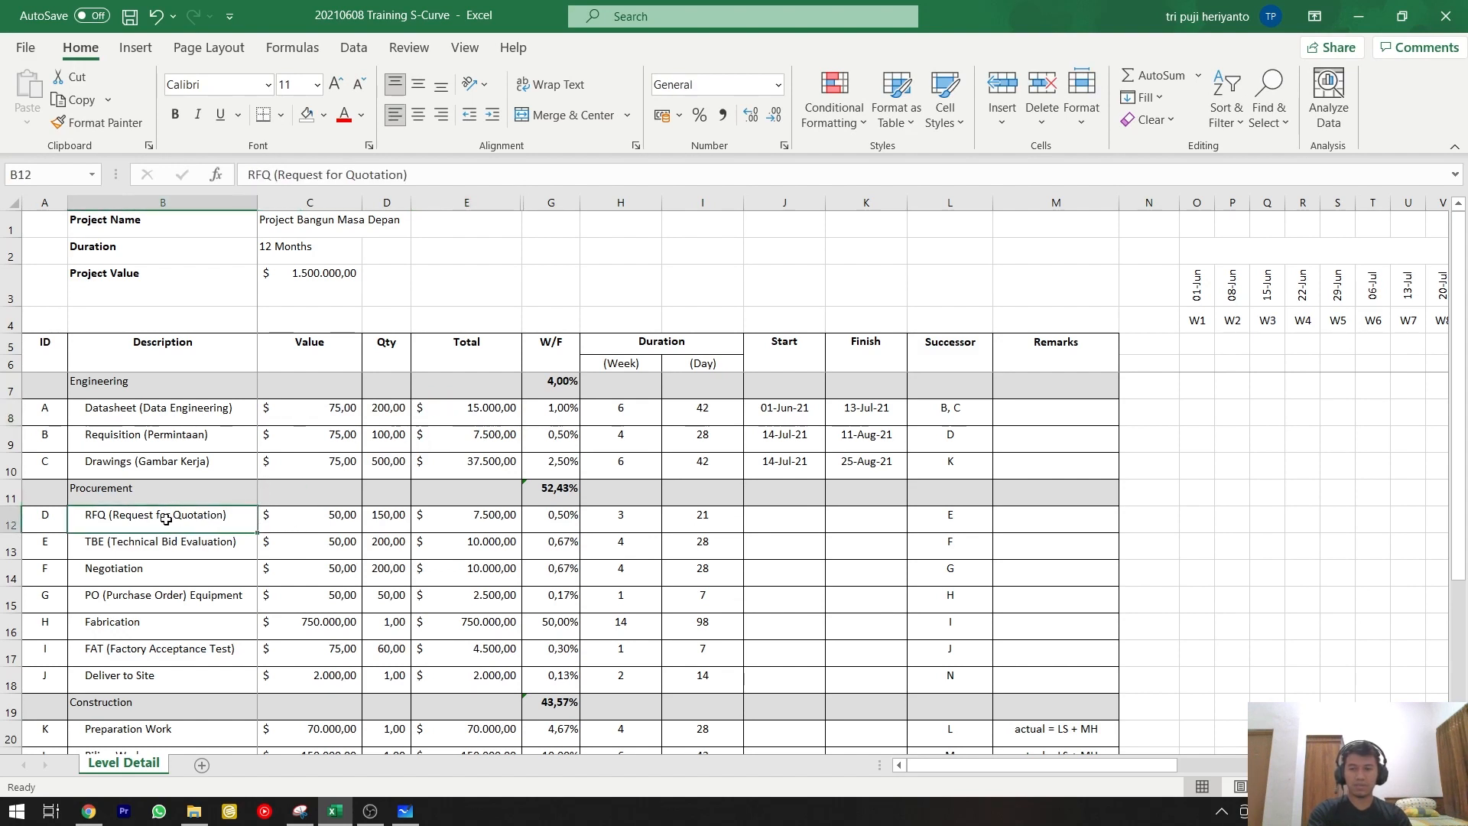
drag(162, 528, 172, 593)
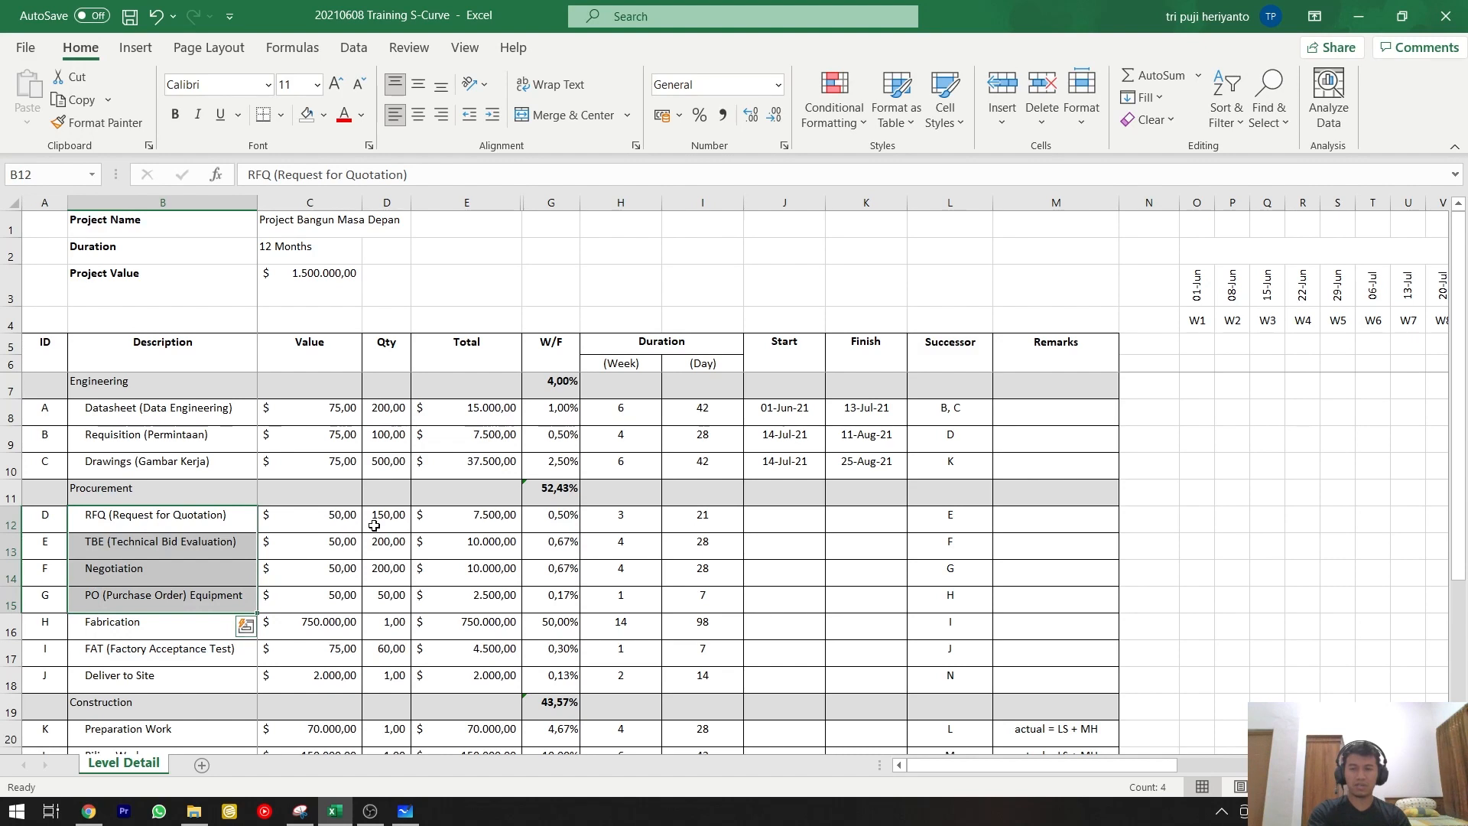
drag(377, 525, 379, 589)
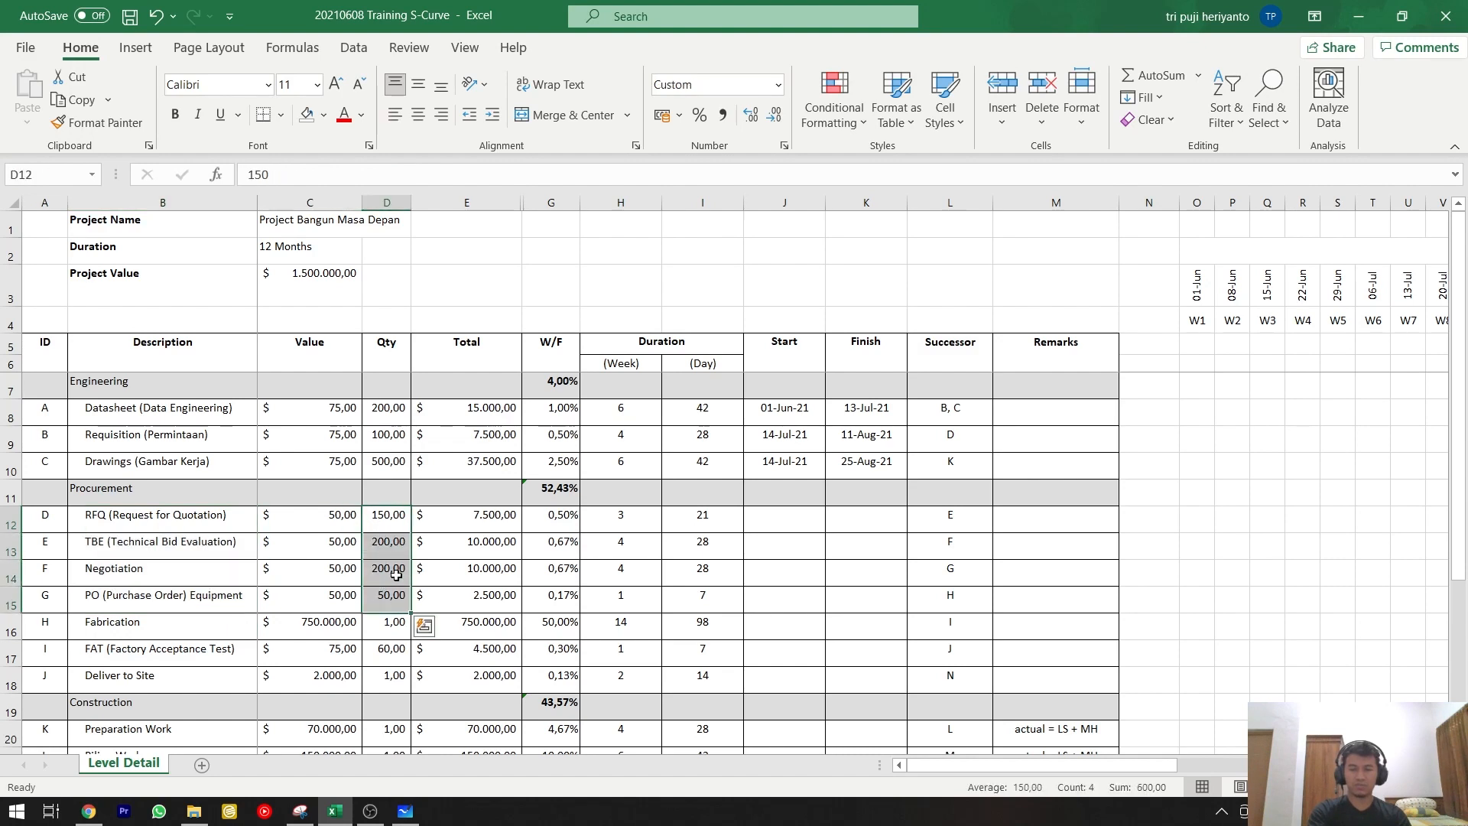
scroll(419, 573, down, 1)
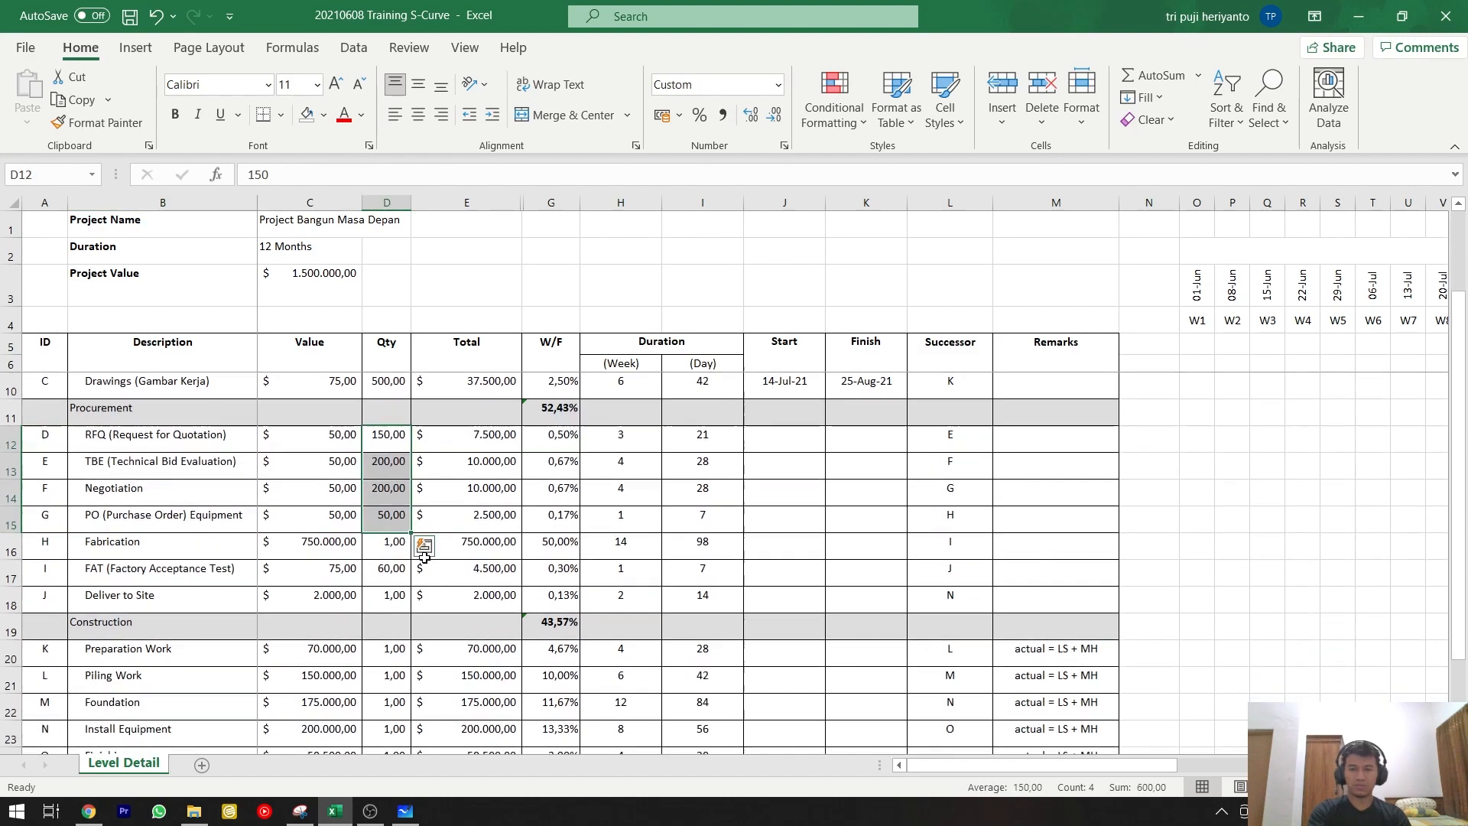
click(483, 458)
scroll(484, 457, up, 1)
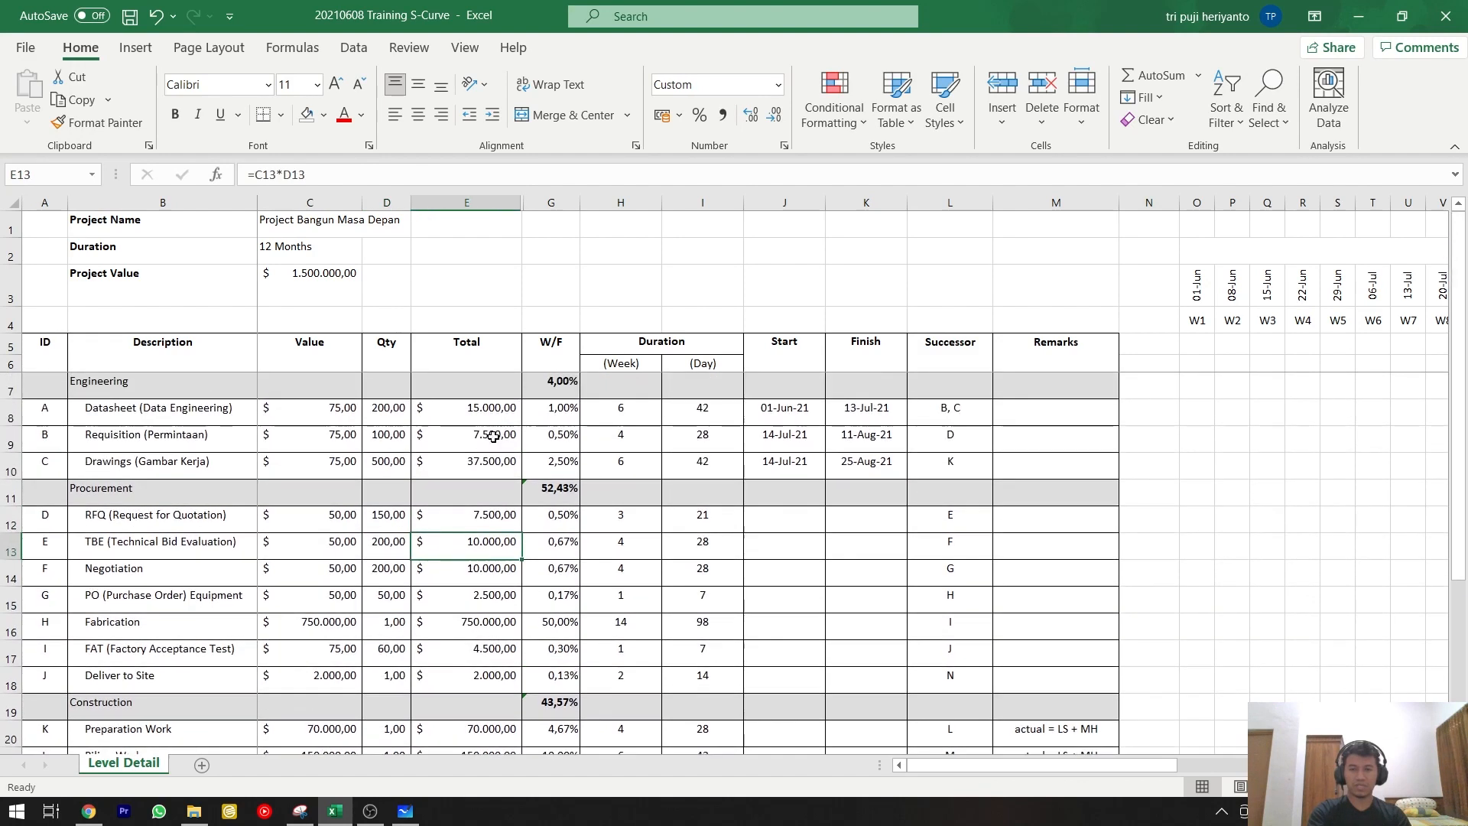
double_click(487, 544)
key(Escape)
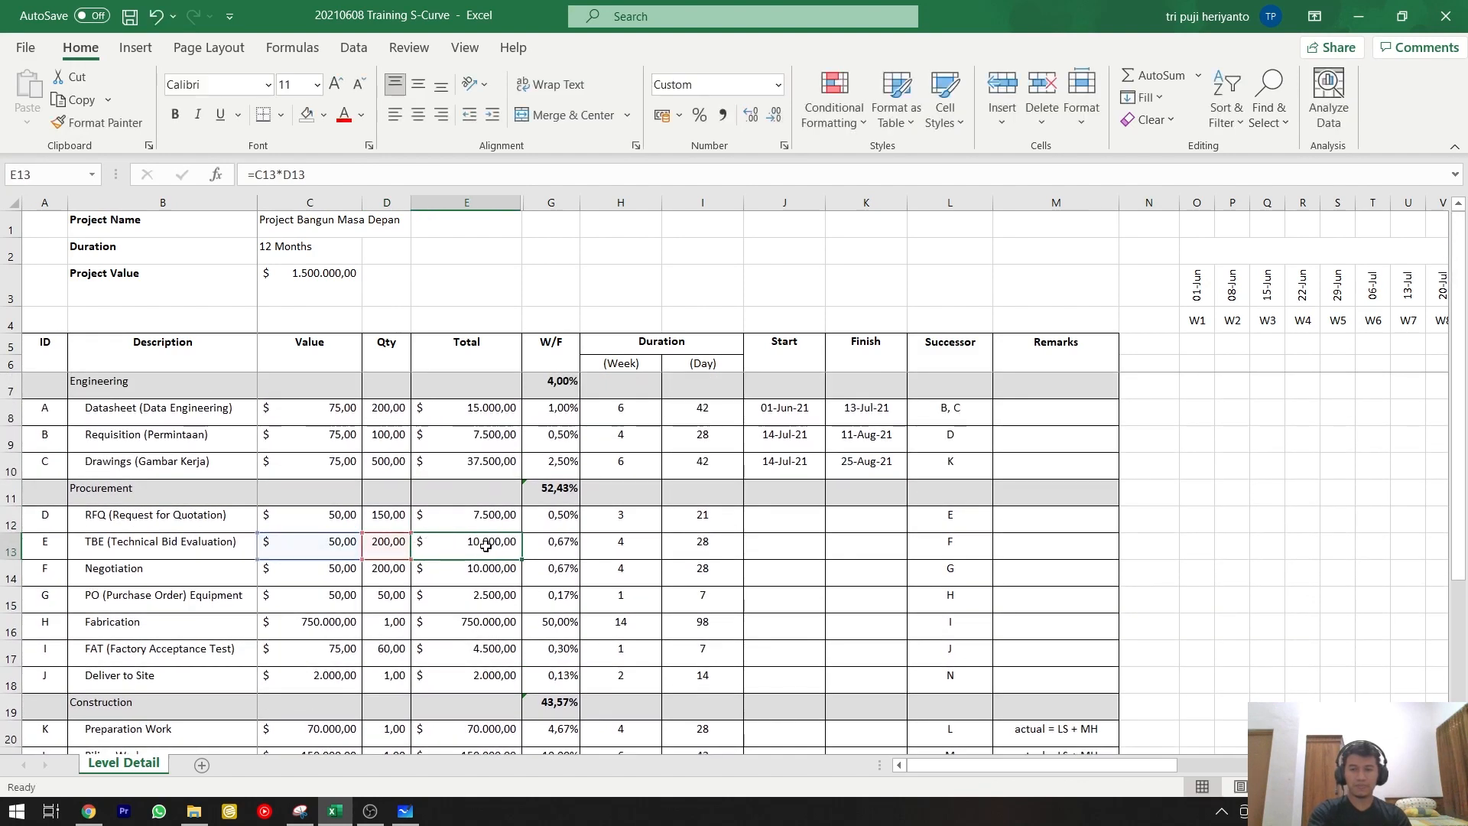
click(330, 623)
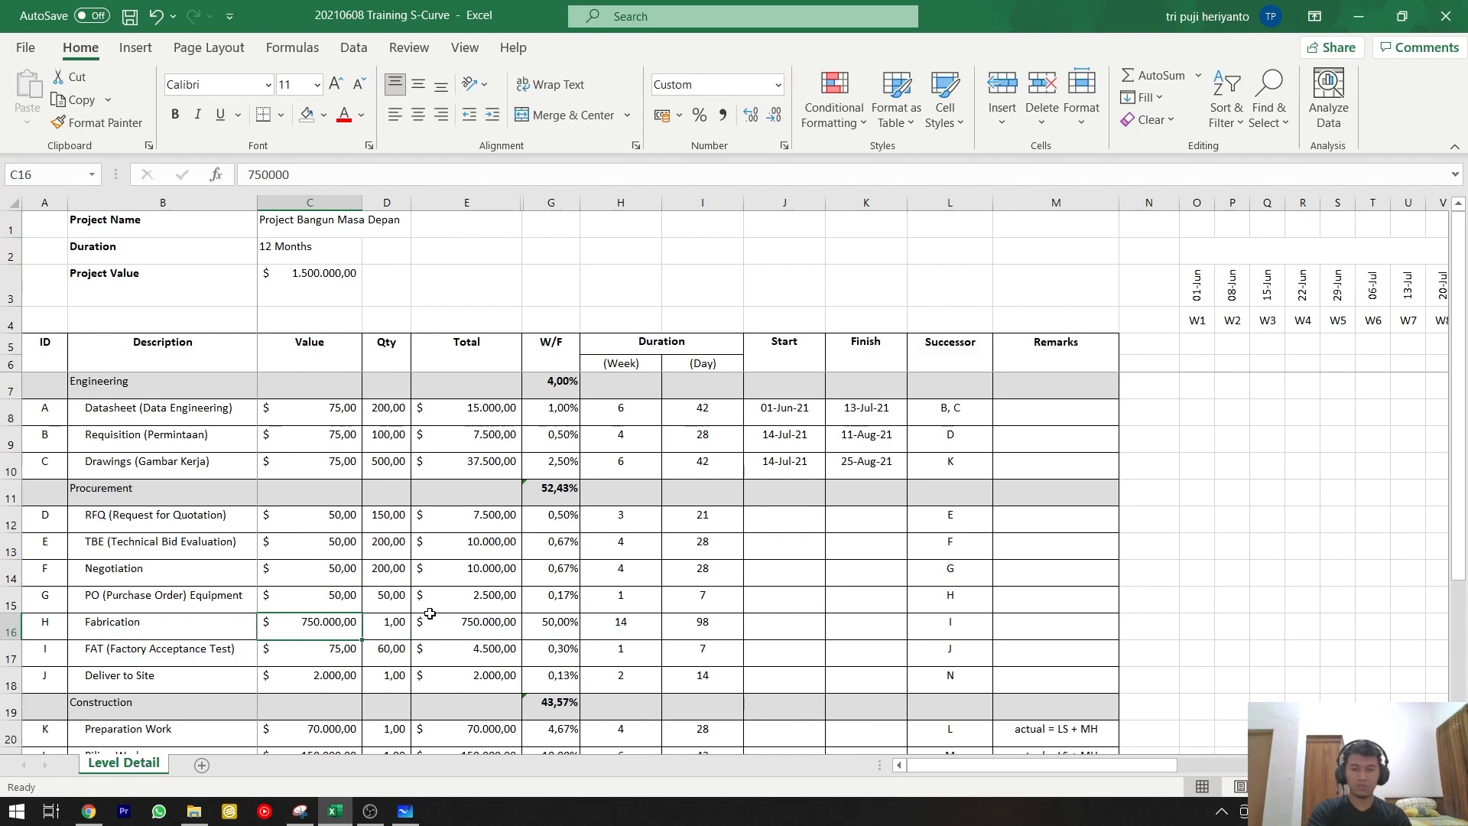
click(455, 642)
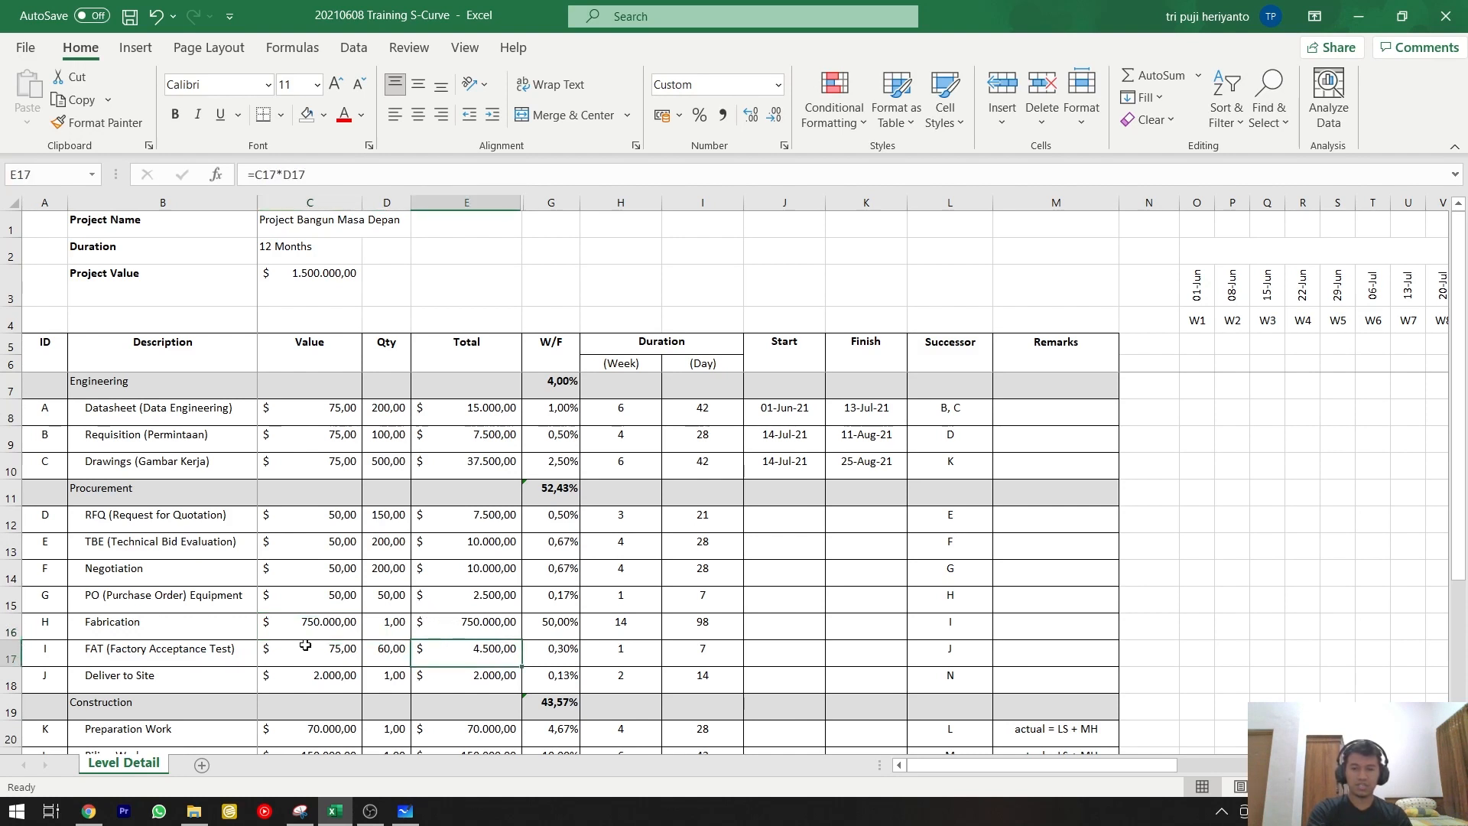
click(237, 650)
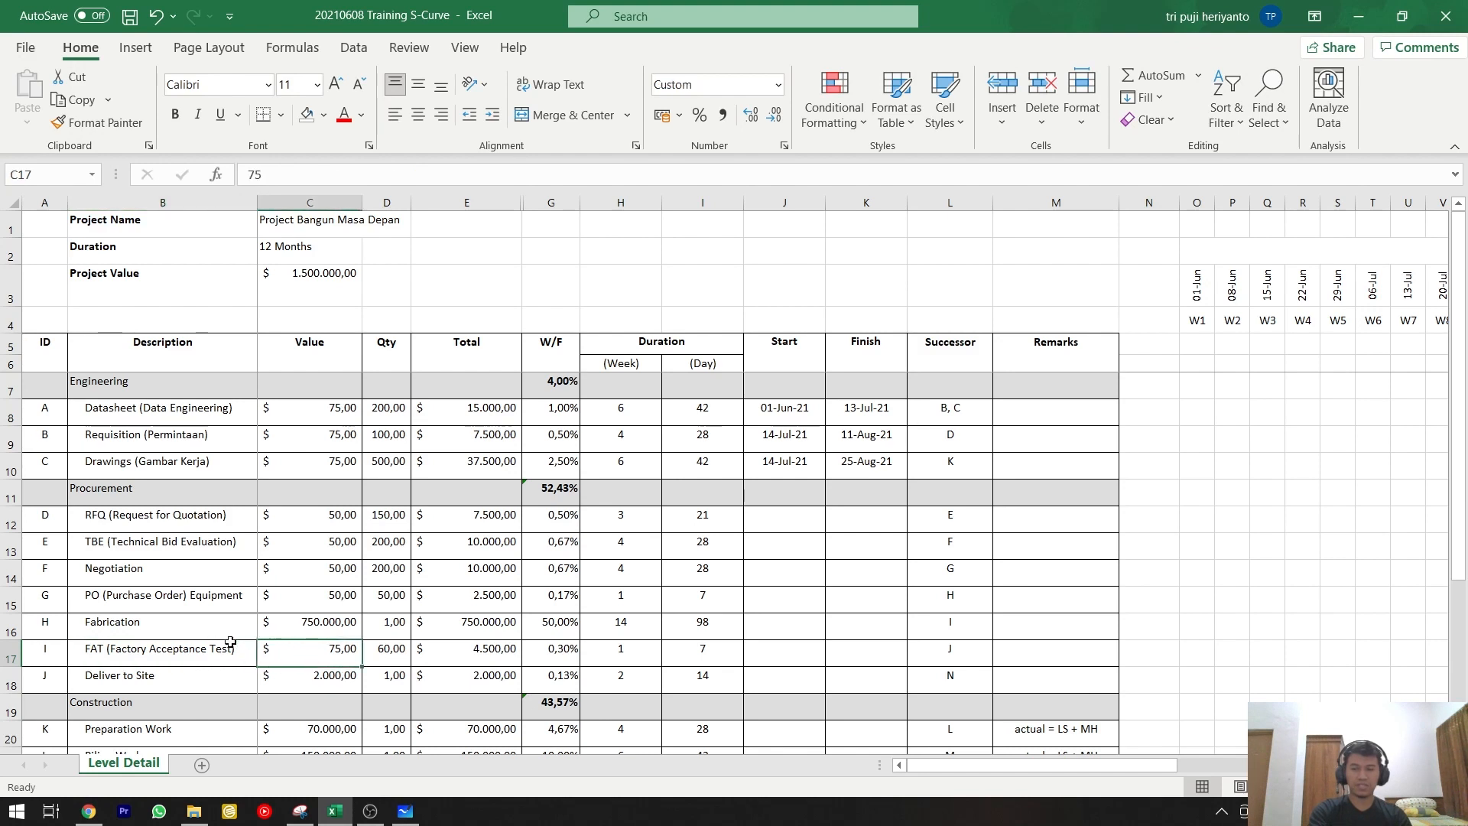
click(212, 677)
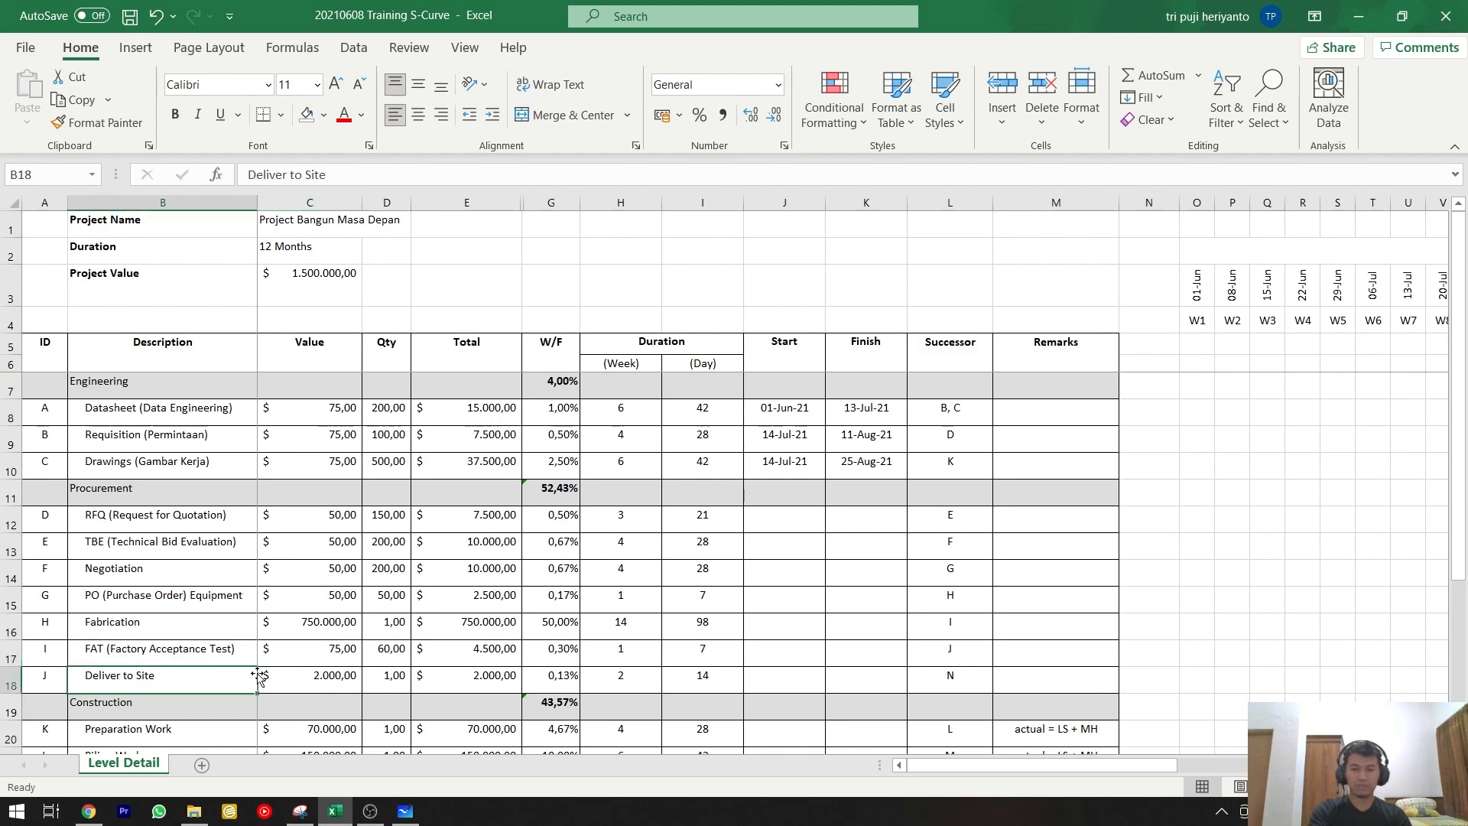
Check the formulas behind the FAT and Deliver to Site totals and the grand total in the Total row.
click(471, 656)
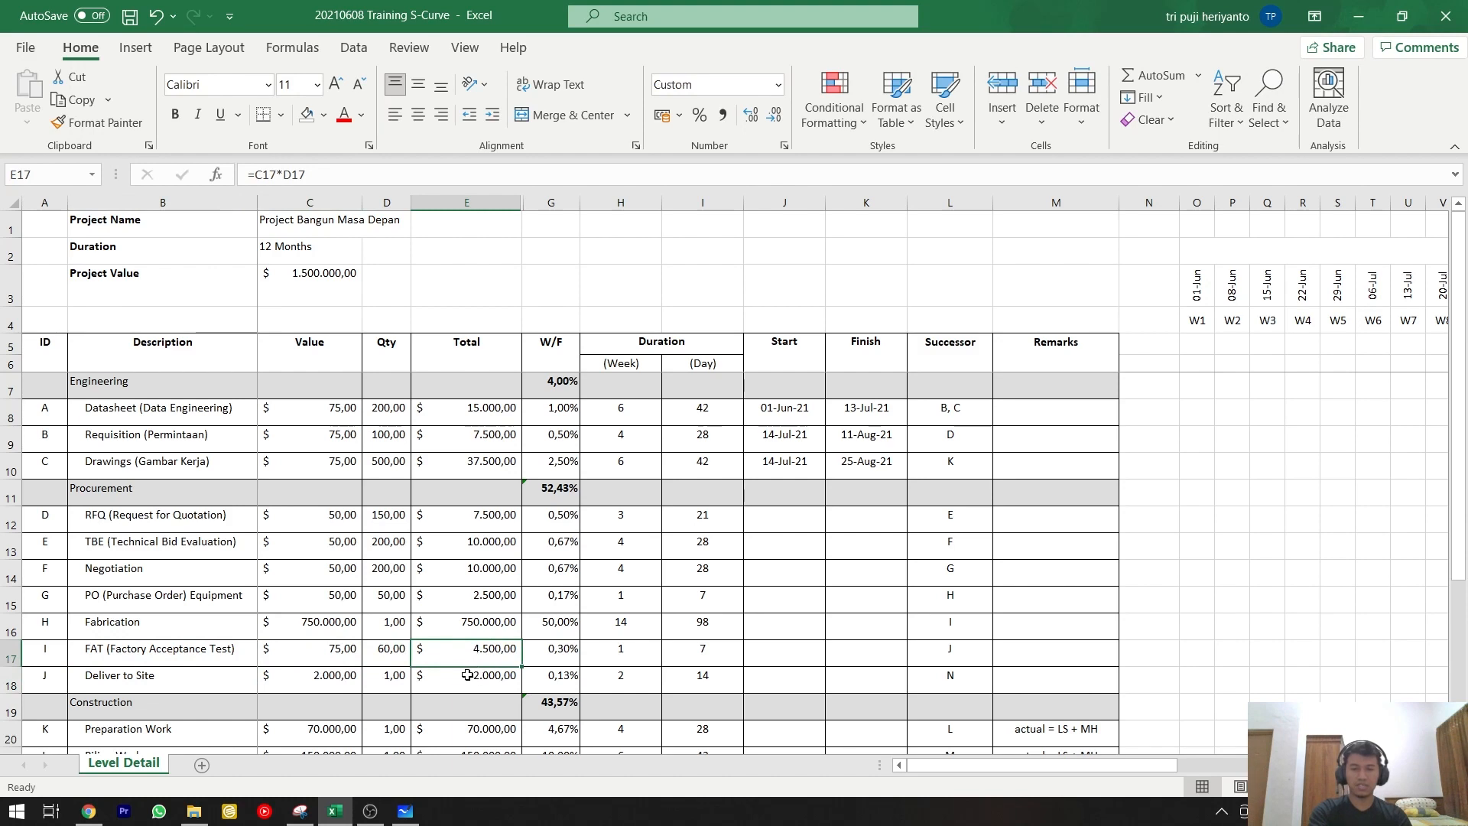
drag(467, 675, 468, 649)
scroll(468, 646, down, 1)
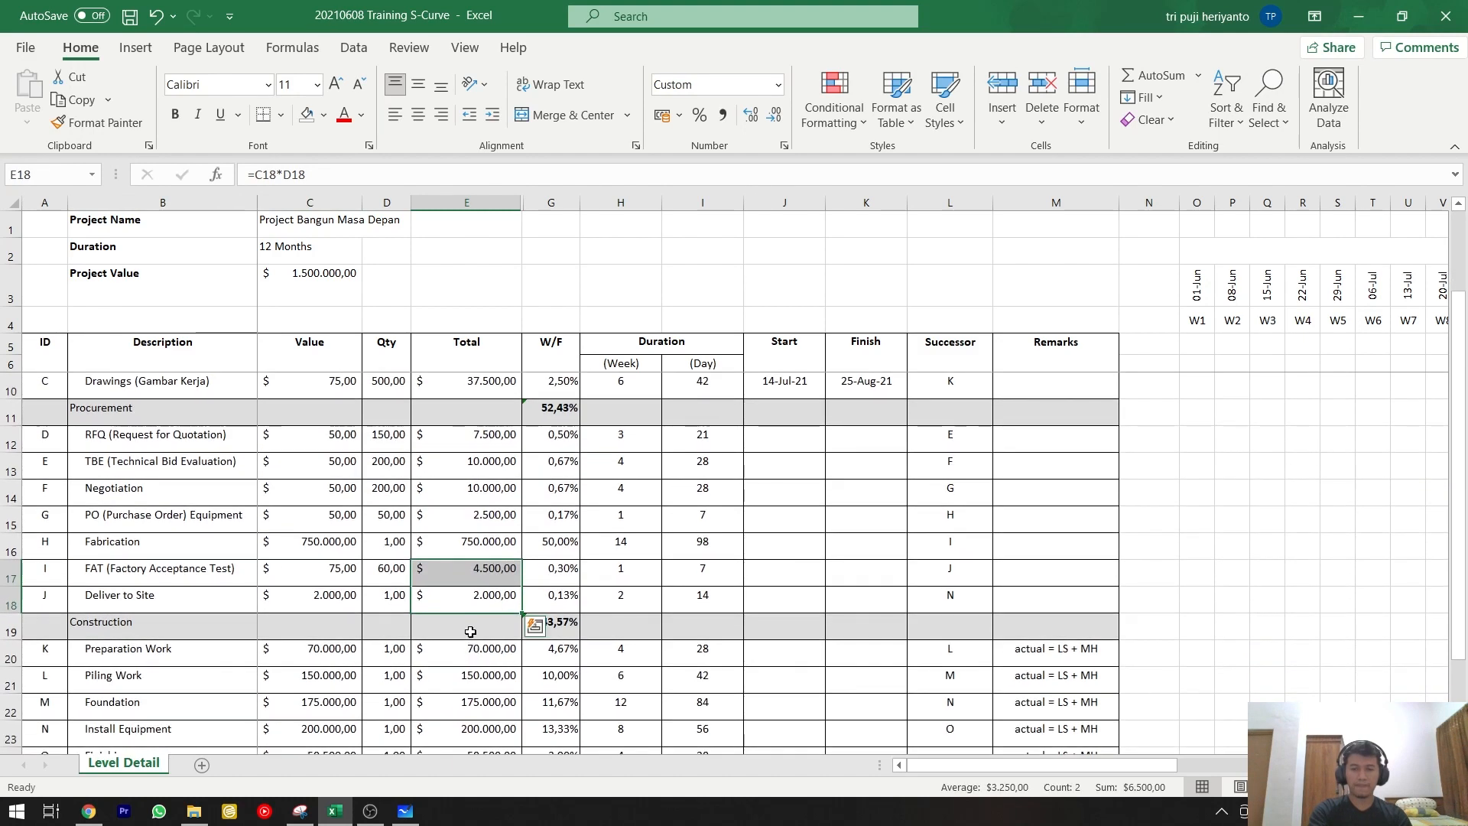
scroll(471, 631, down, 1)
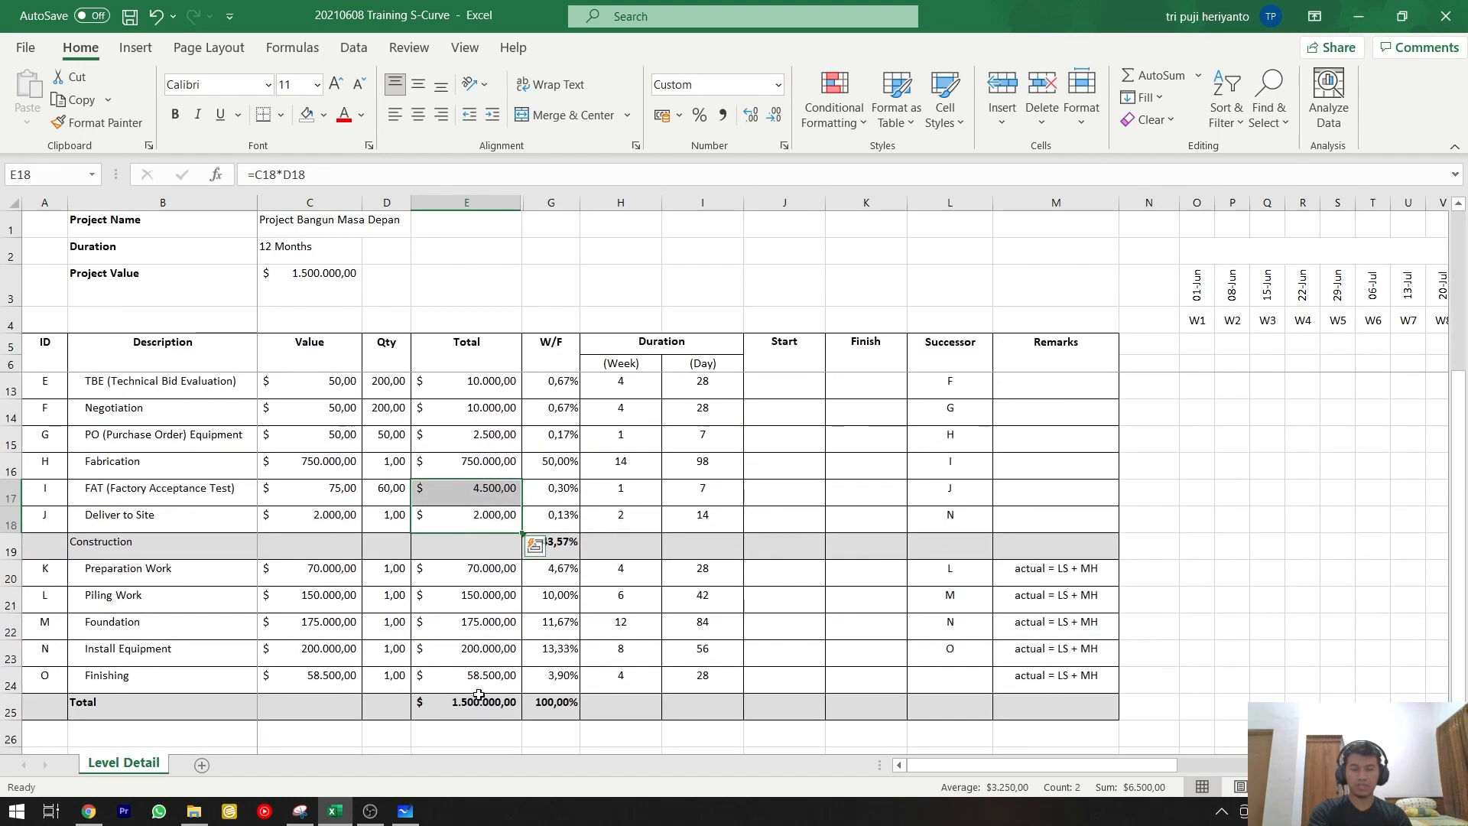
click(479, 697)
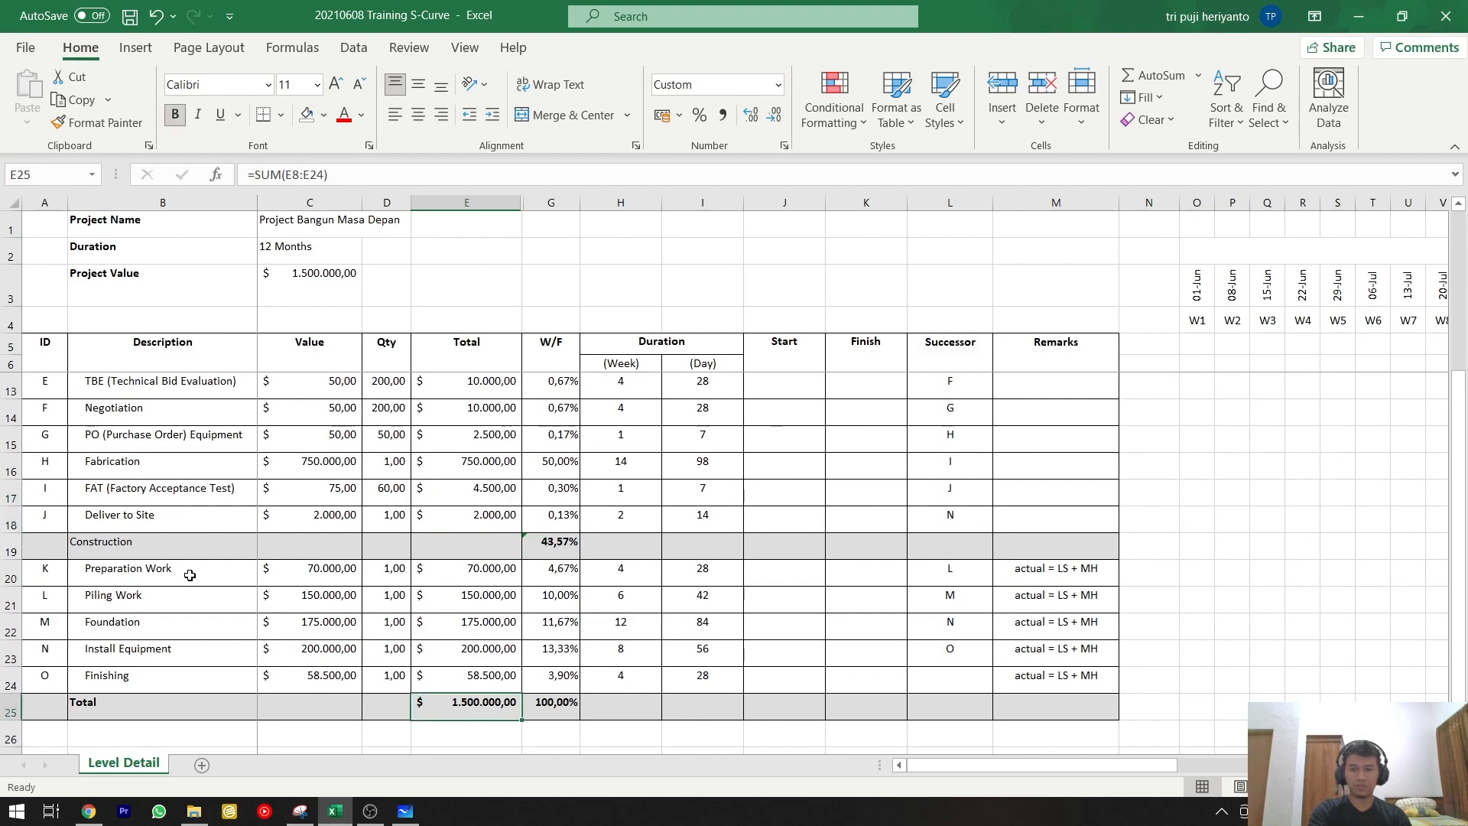
Examine the Construction activities from Preparation Work to Finishing and their total amounts.
drag(189, 575, 190, 590)
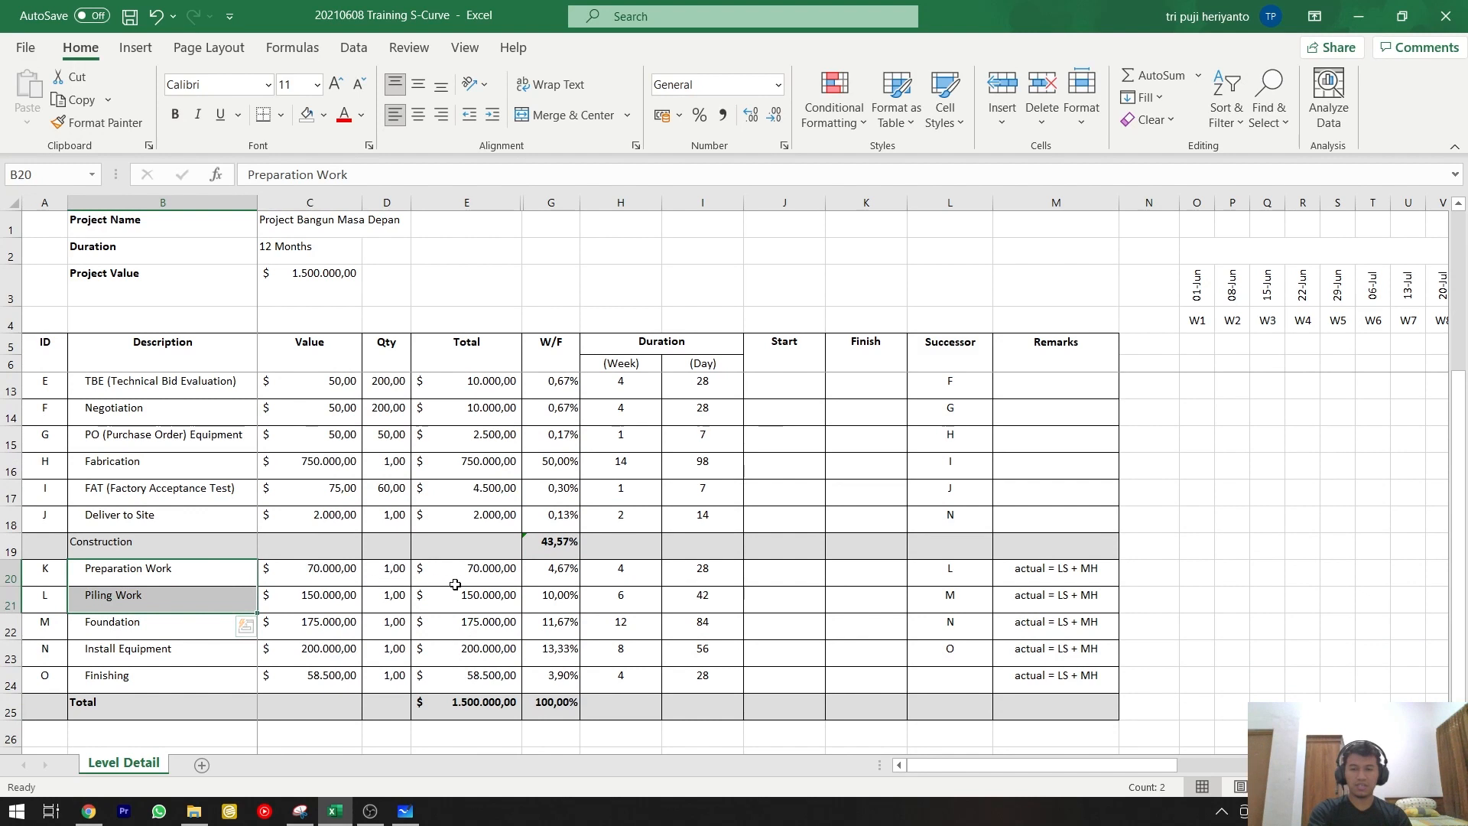
click(236, 567)
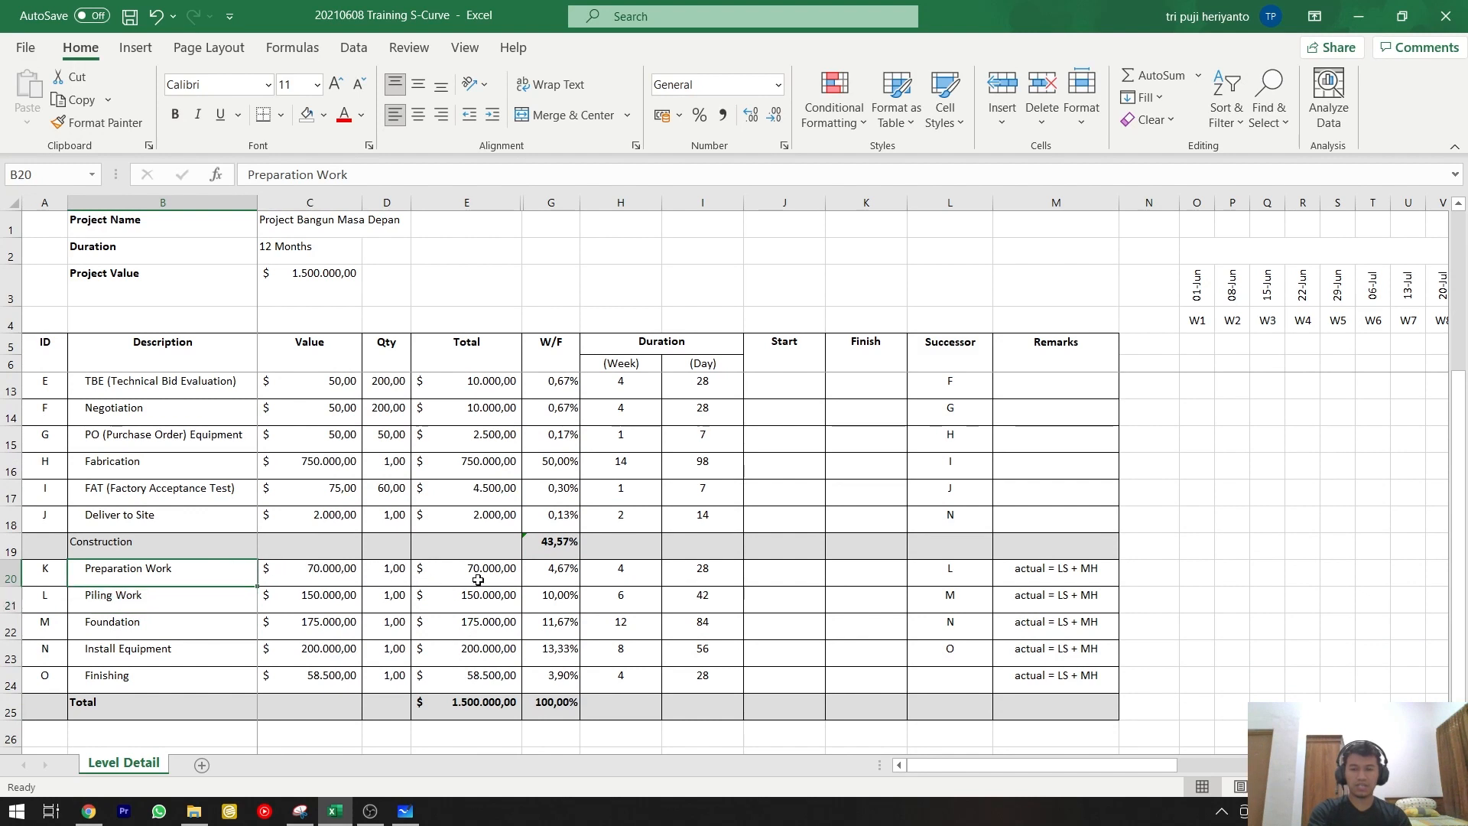
drag(439, 578, 471, 669)
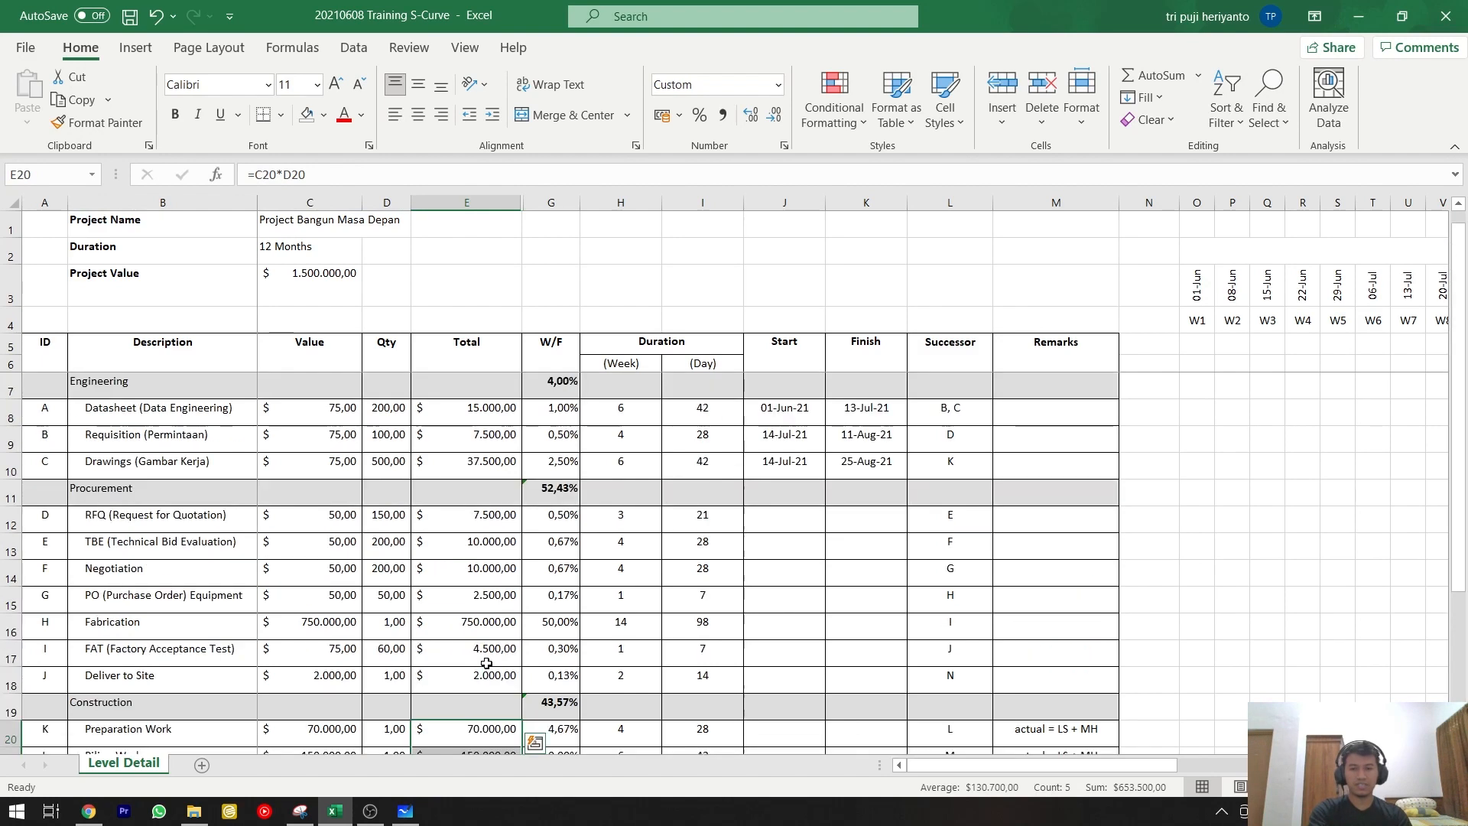
Add the label "Weight Factor" in cell G4, directly above the W/F heading.
scroll(486, 663, up, 2)
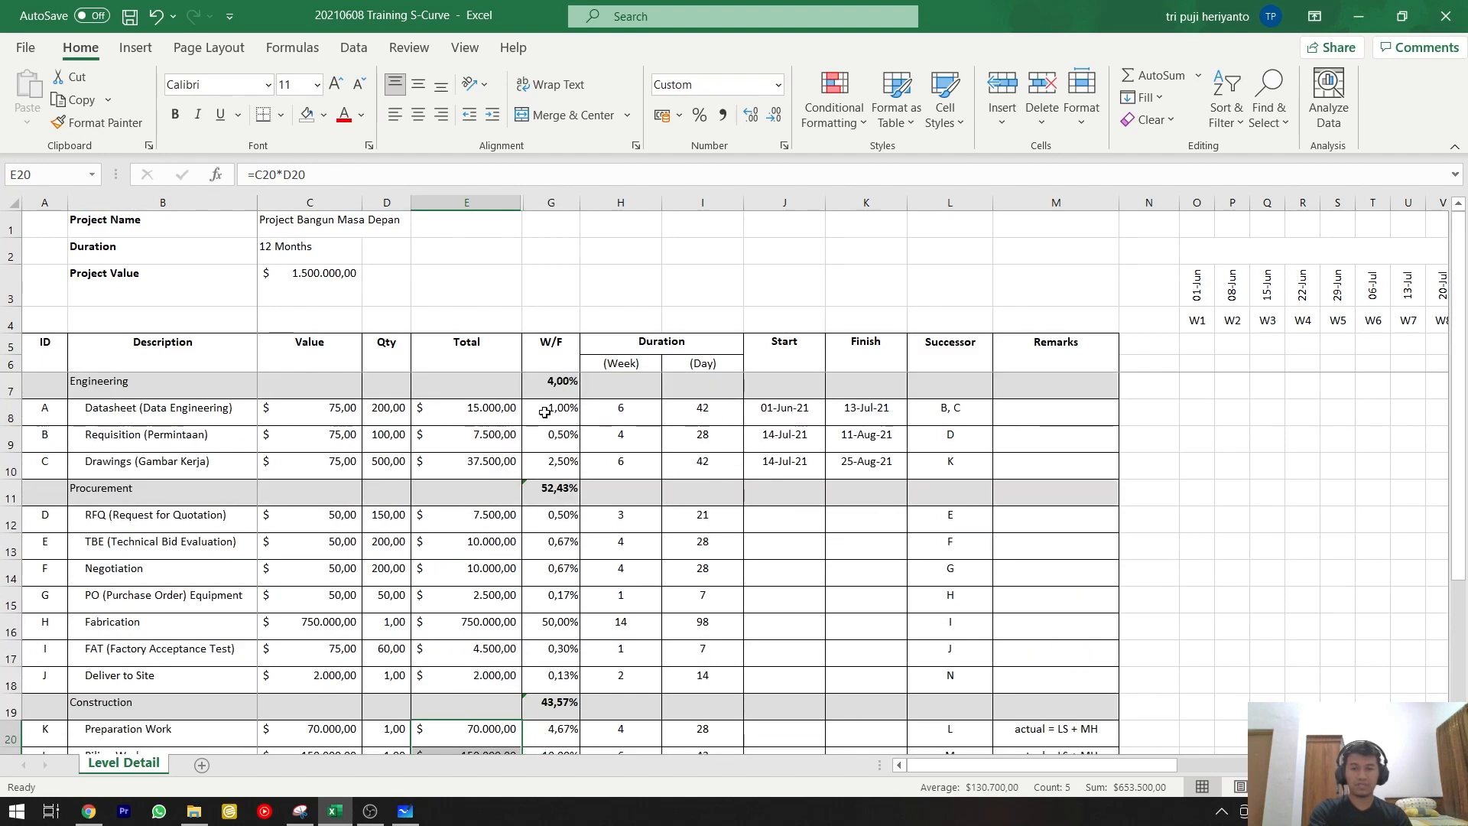
click(567, 345)
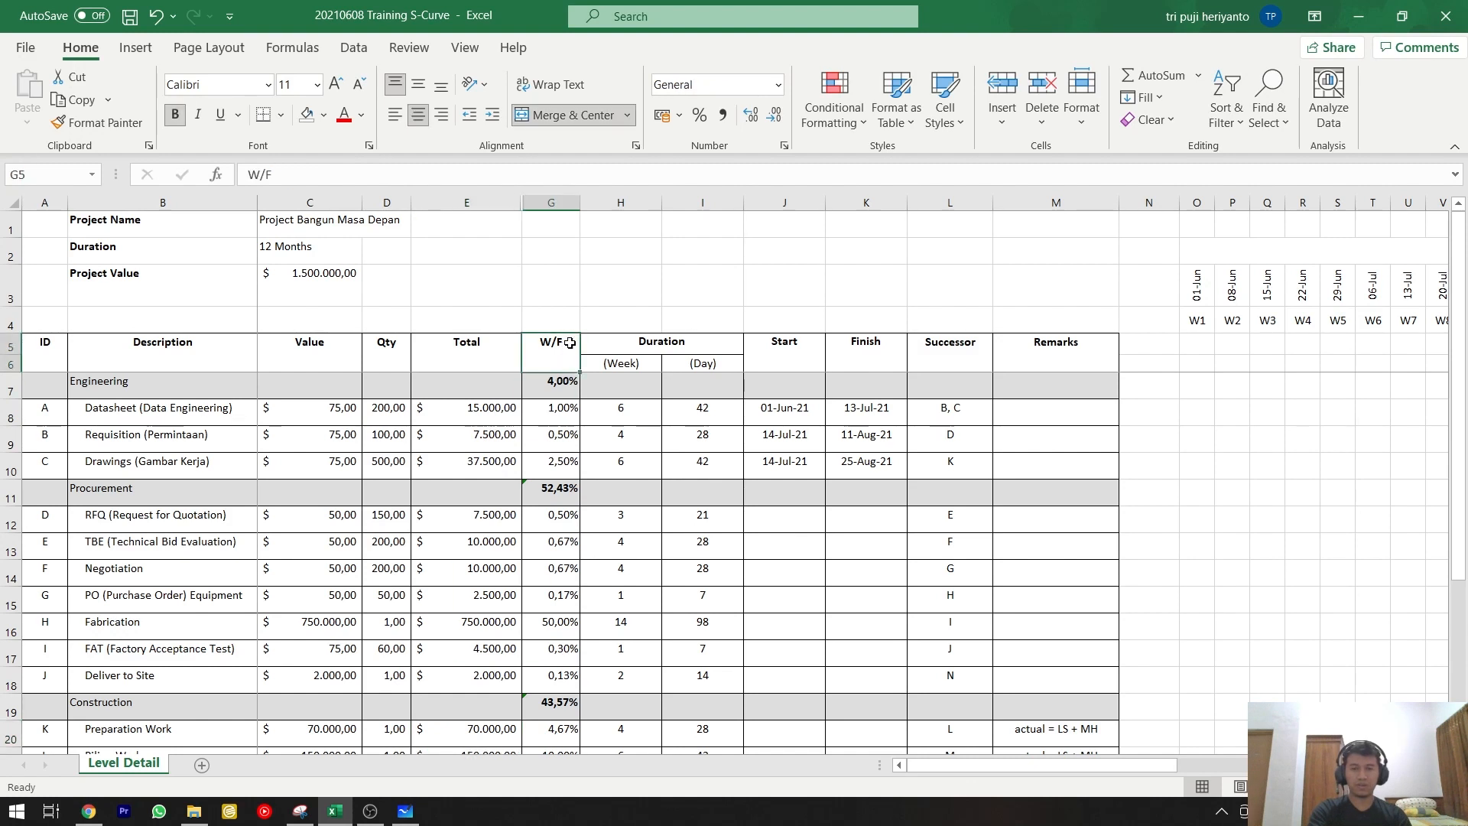
click(570, 324)
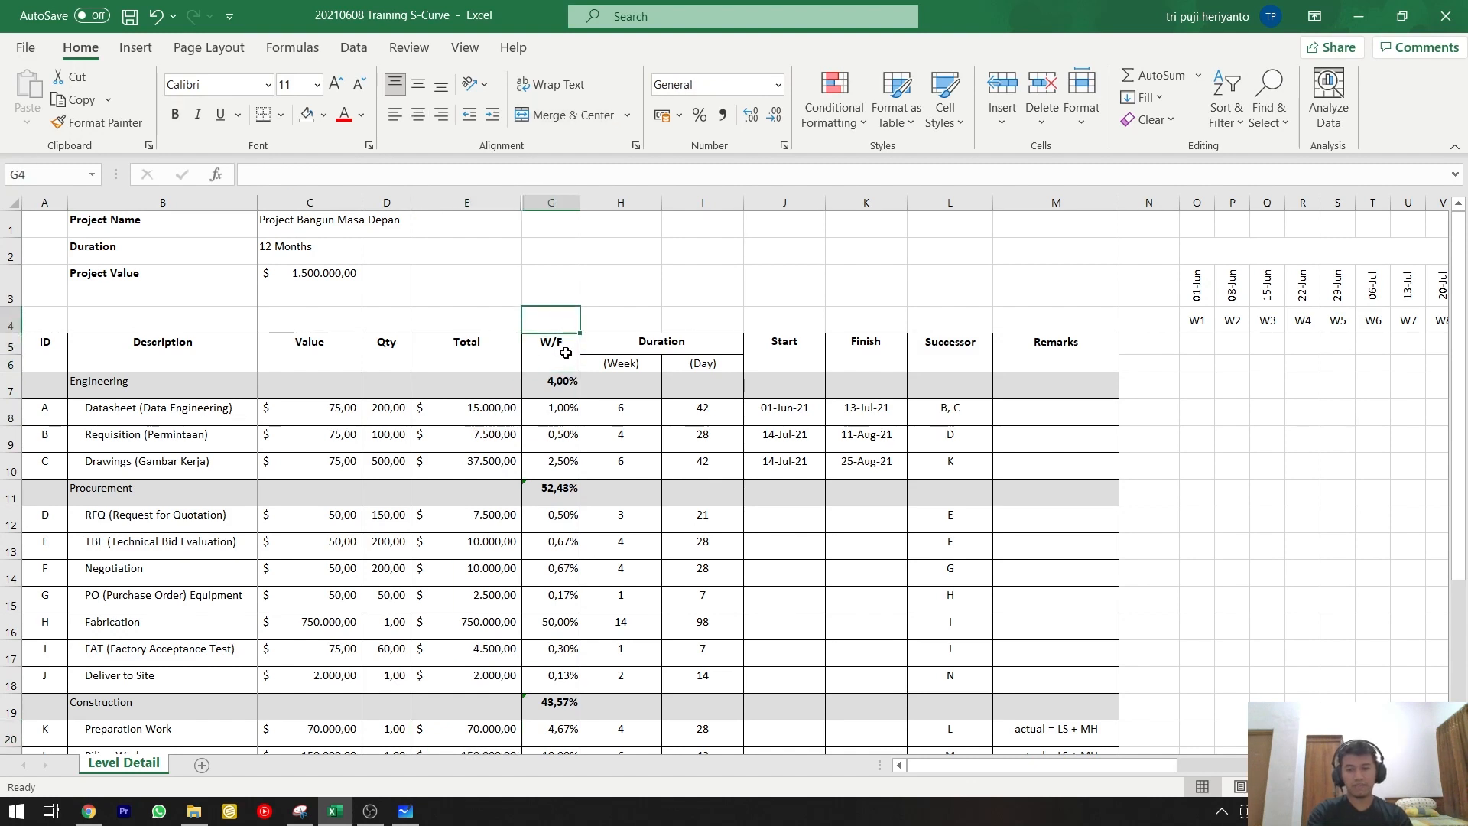
text(Weight Fa)
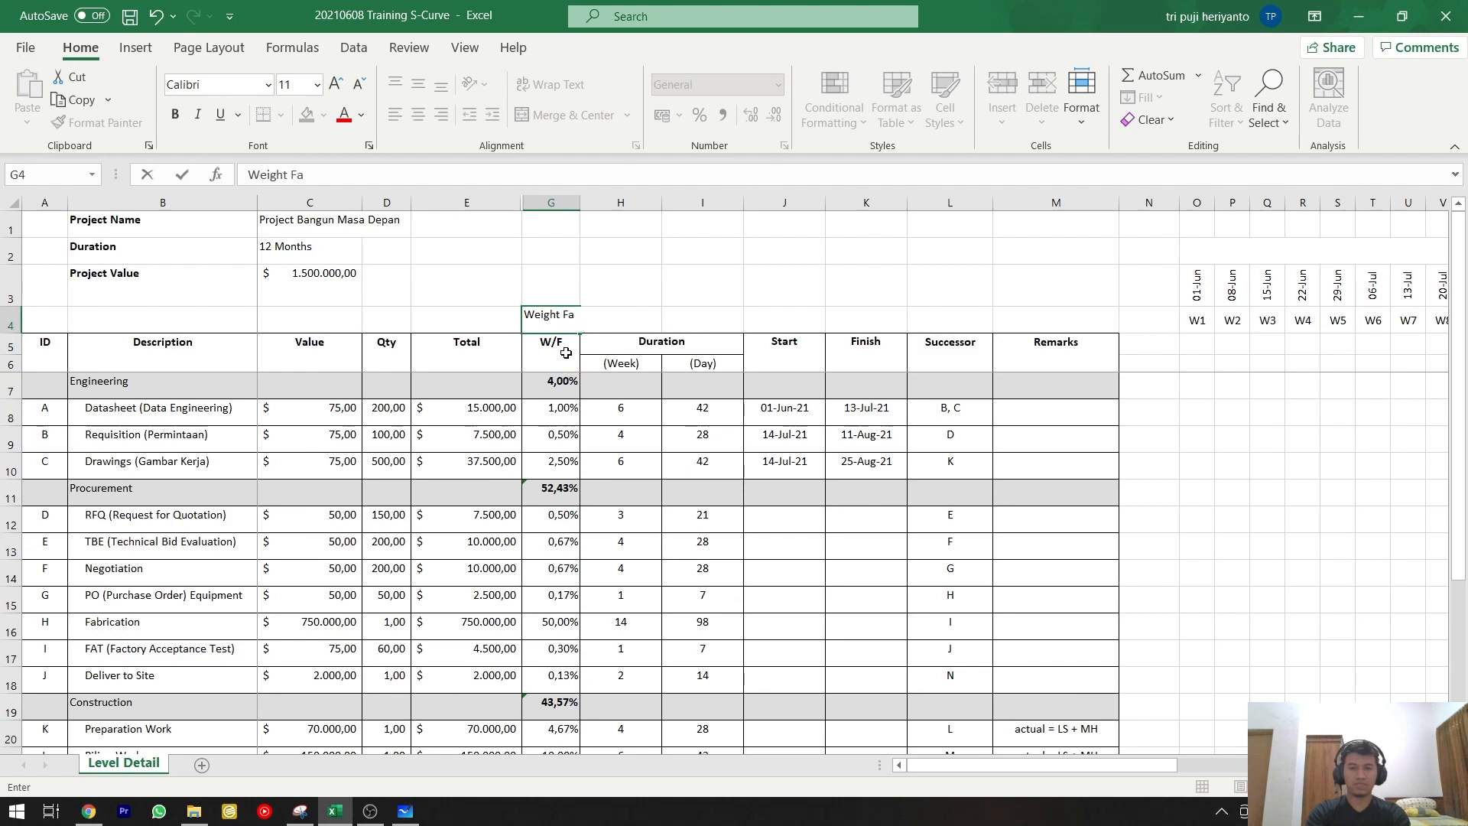
text(ctor)
click(566, 353)
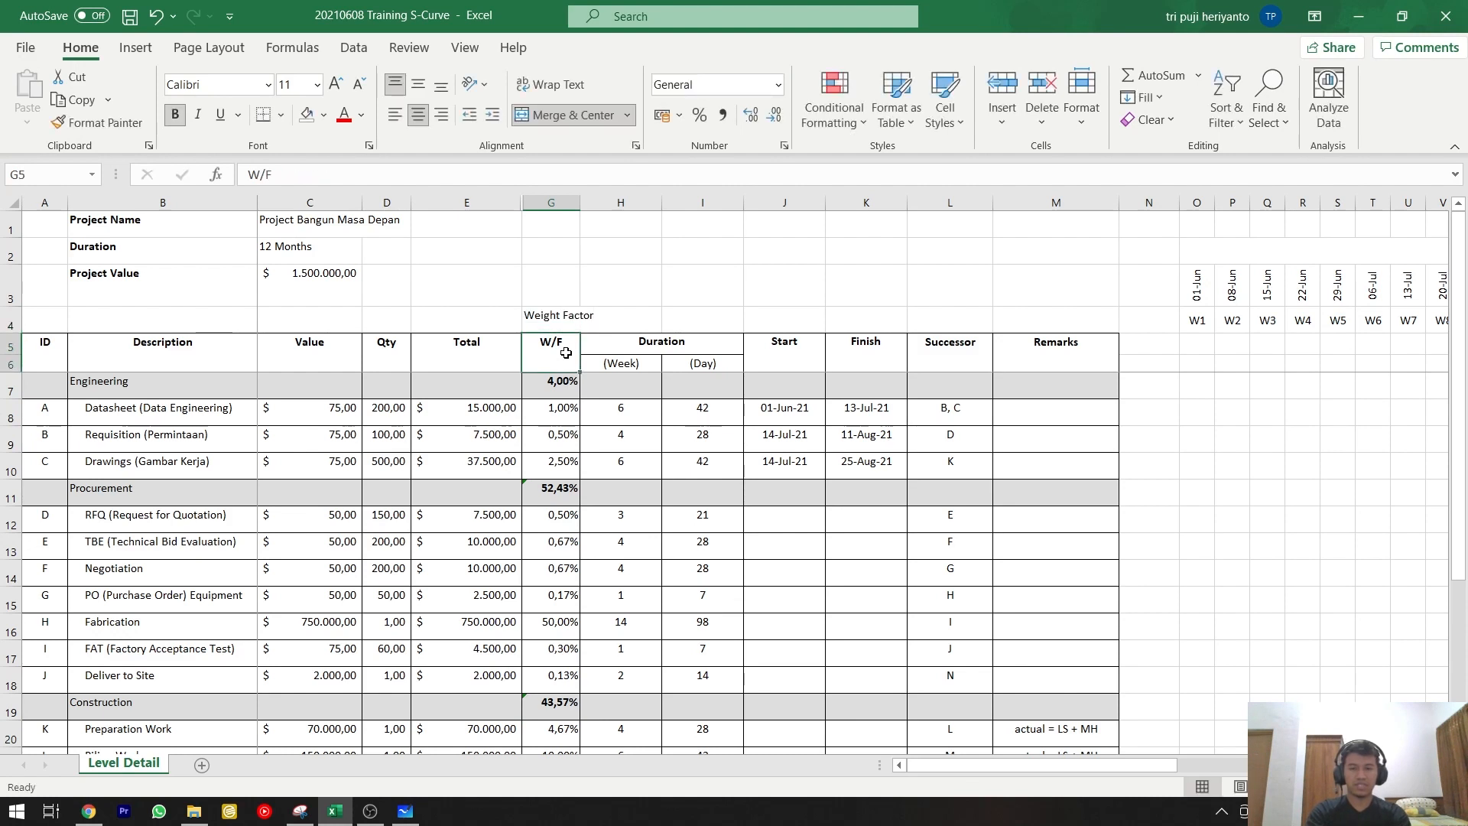
Inspect how the Datasheet row's W/F formula divides its total by the grand total, leaving the formula as it is.
key(Down)
key(Down)
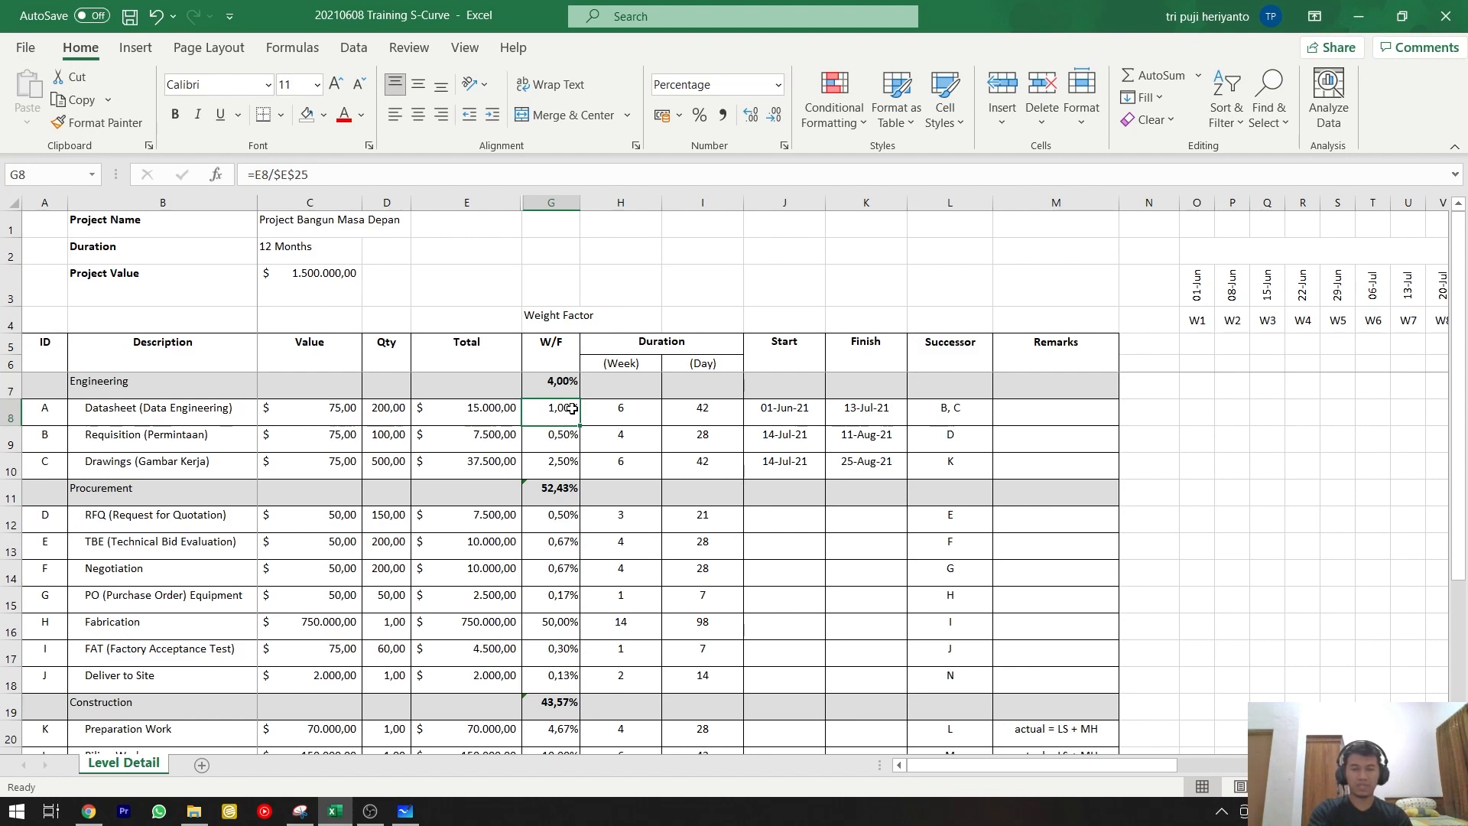
click(496, 409)
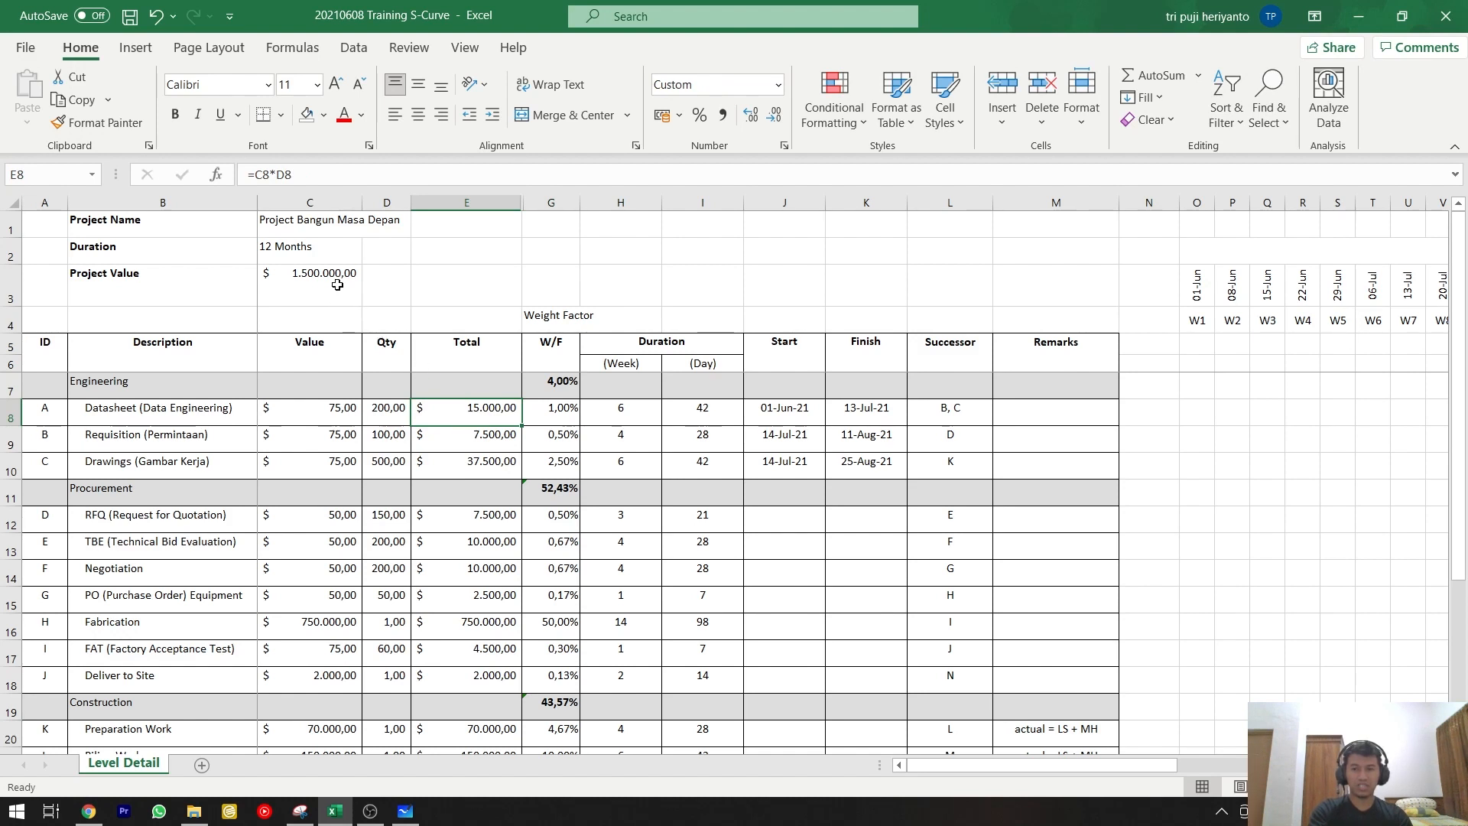
click(562, 418)
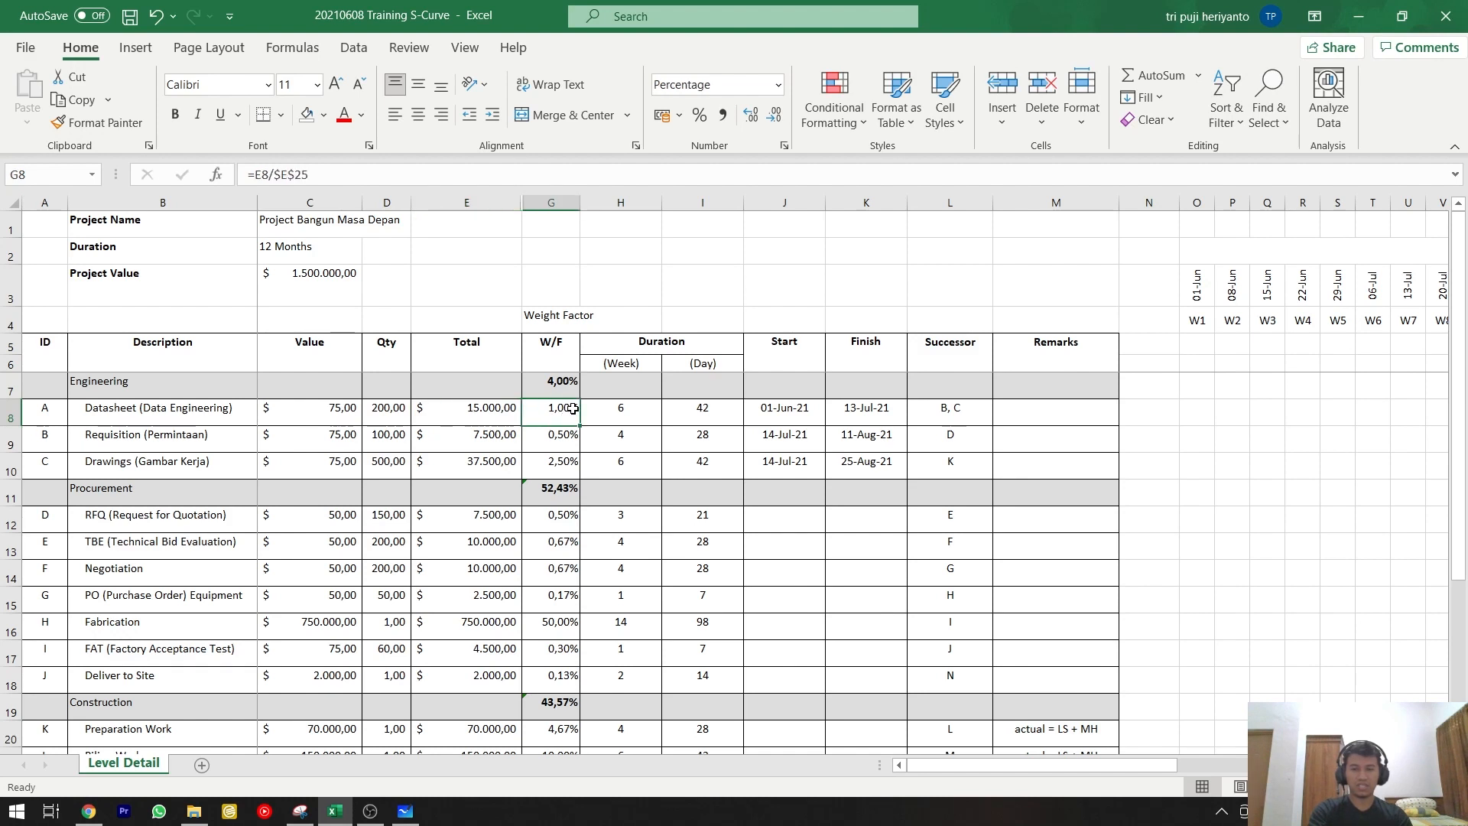
double_click(572, 408)
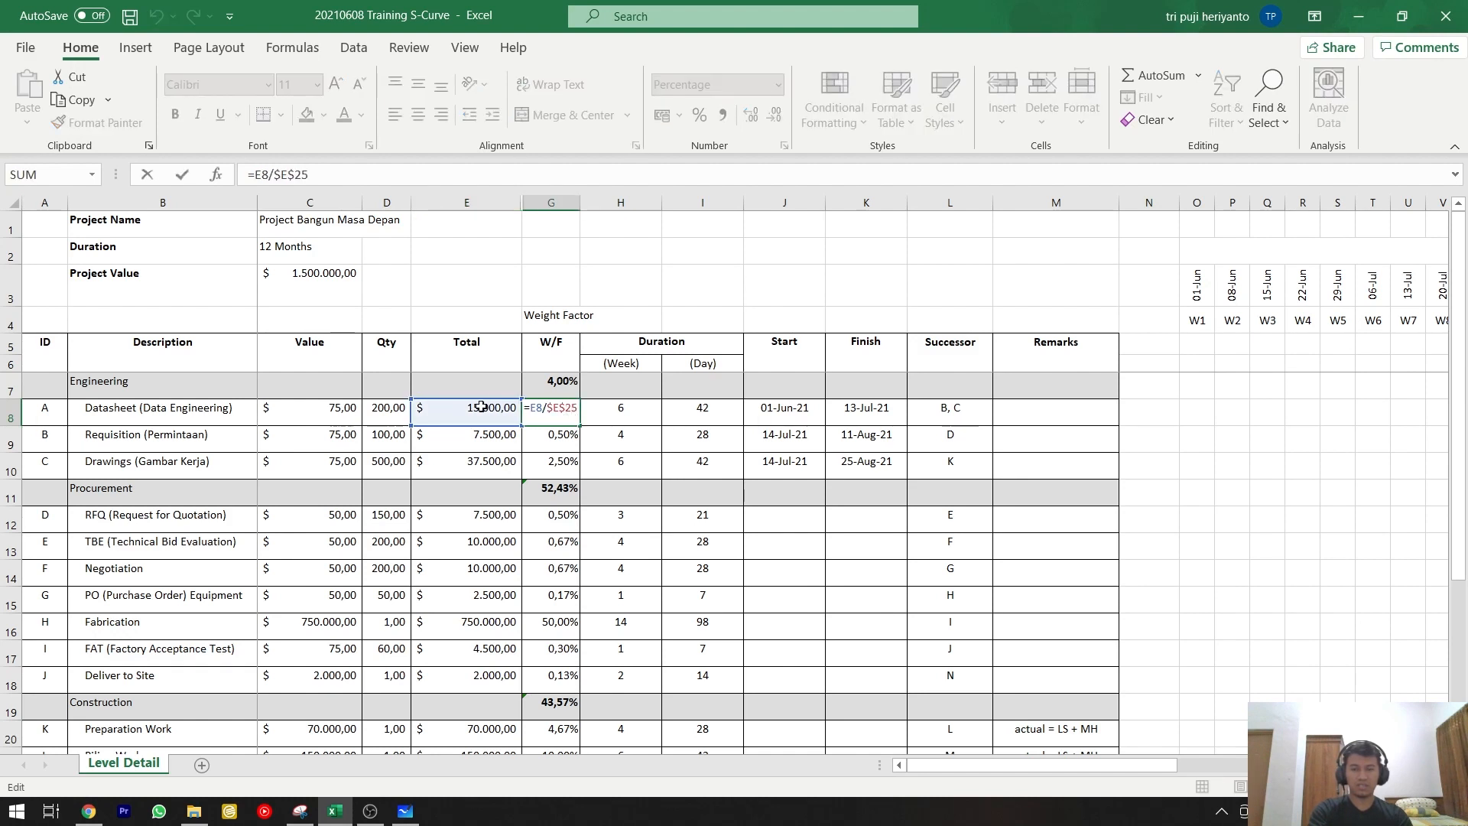
scroll(481, 406, down, 4)
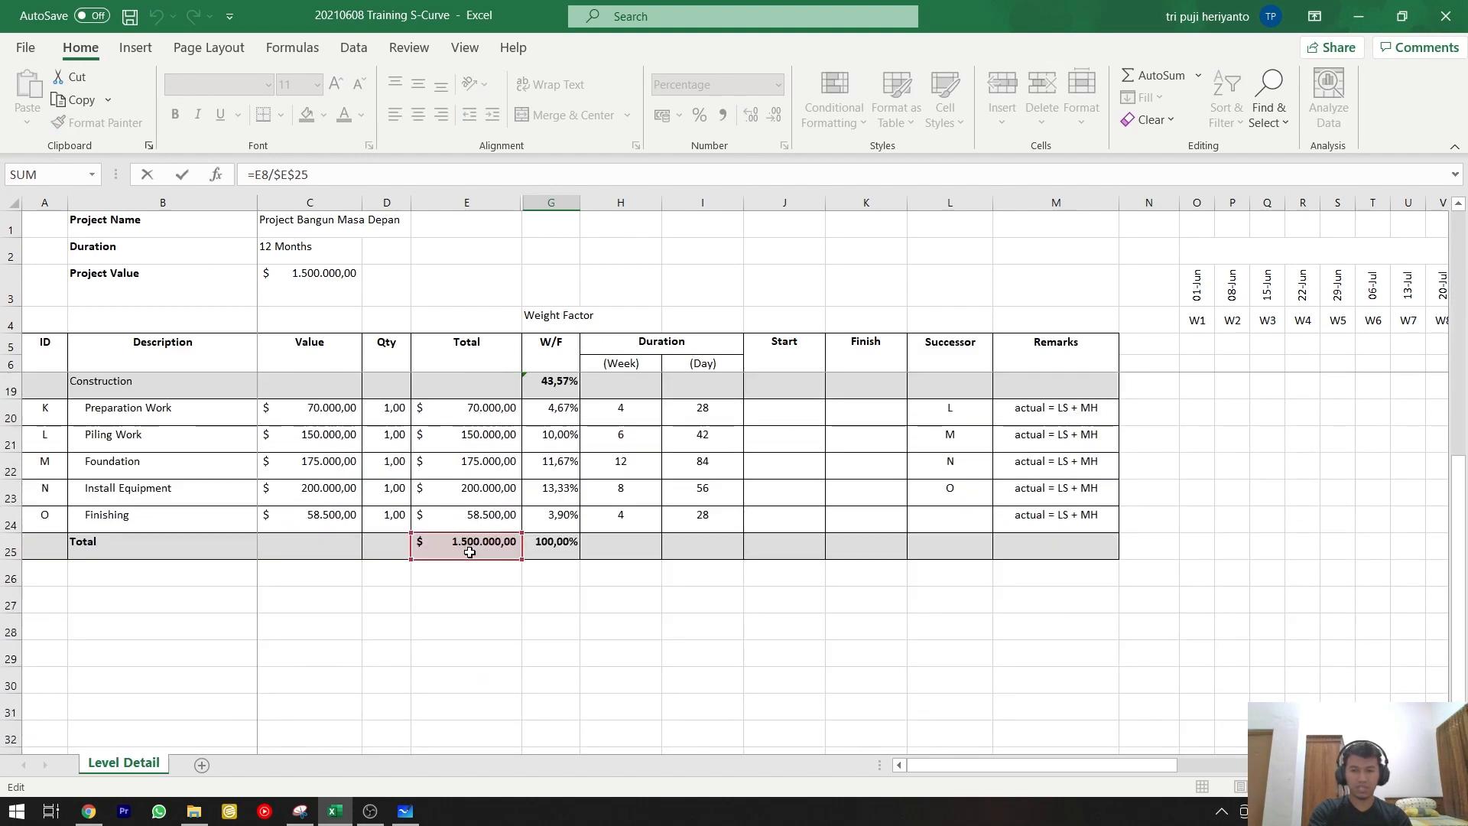
scroll(470, 552, up, 4)
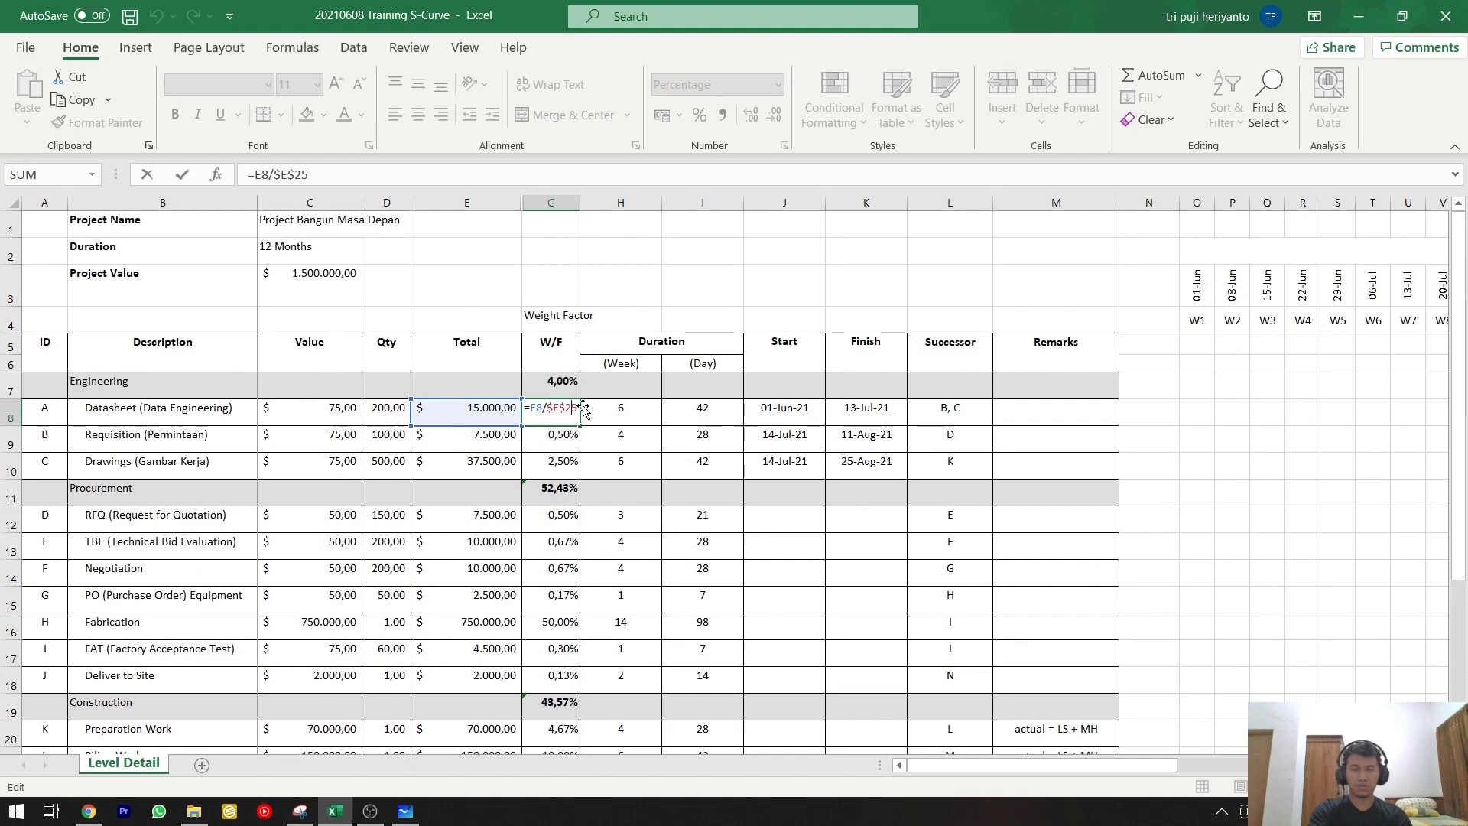
key(ctrl+Return)
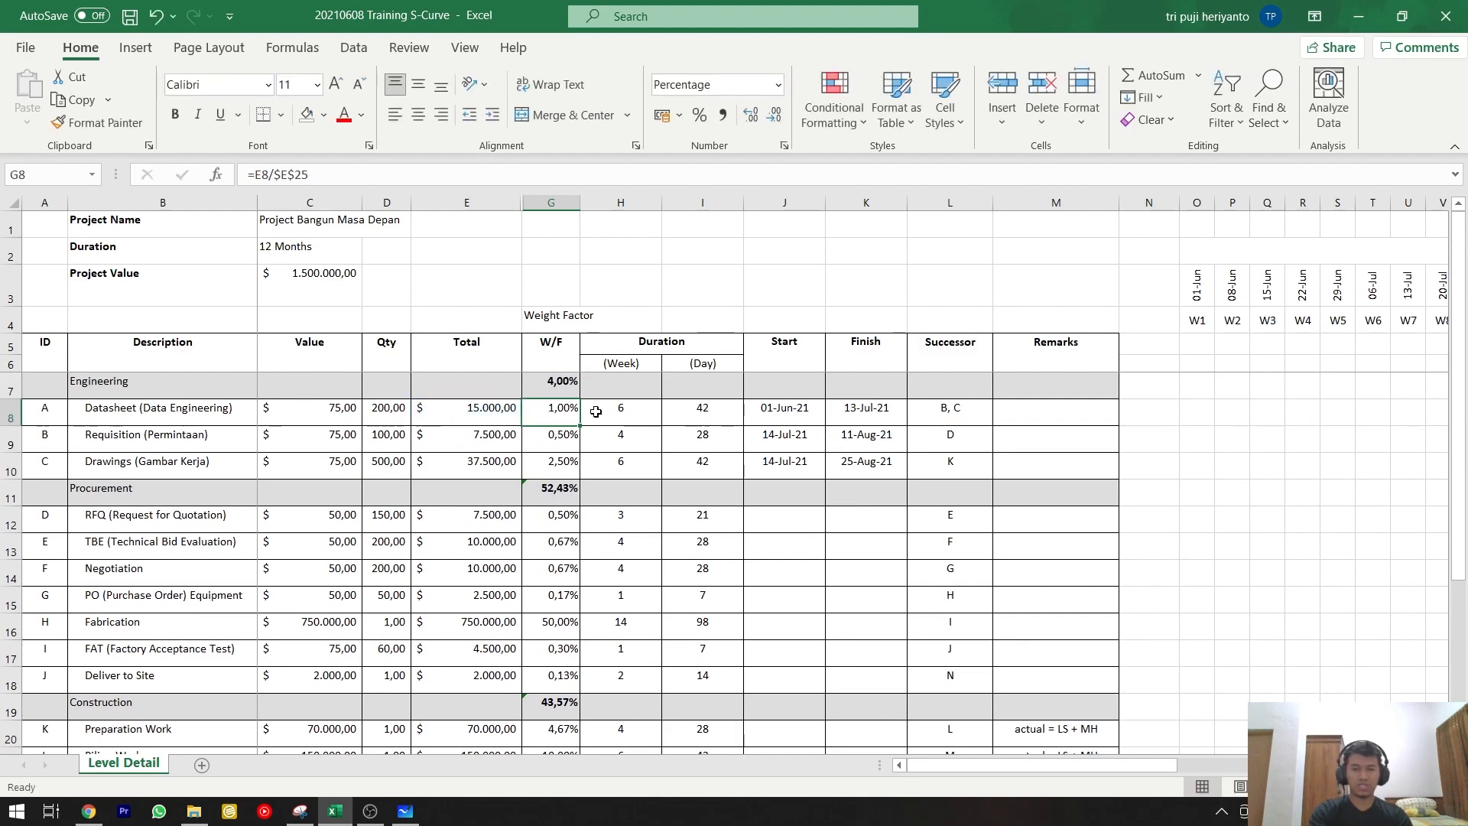
Clear all W/F entries from the Engineering row through the Total row (G7:G25).
click(558, 392)
scroll(535, 458, down, 5)
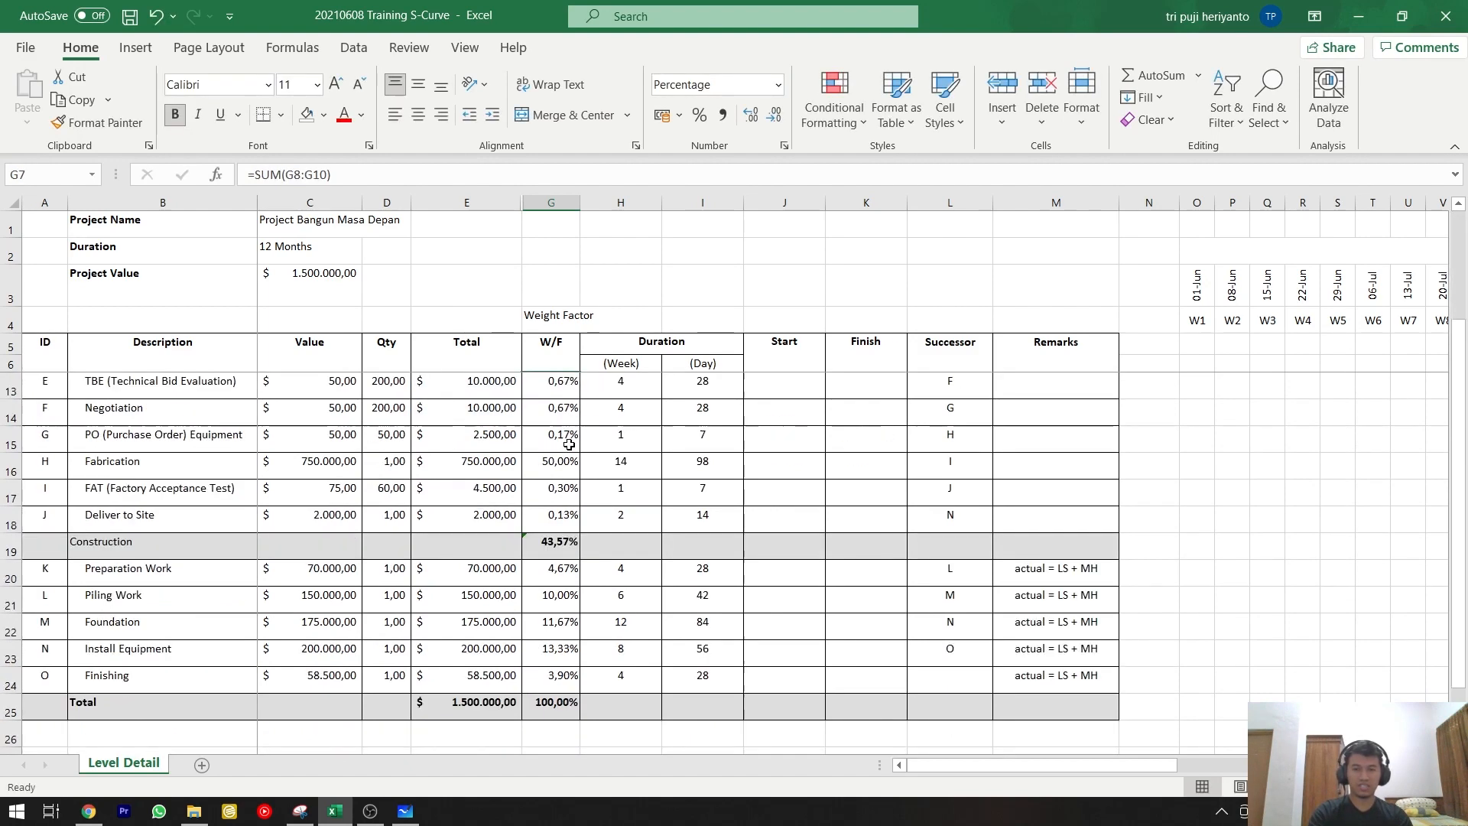
shift+click(523, 459)
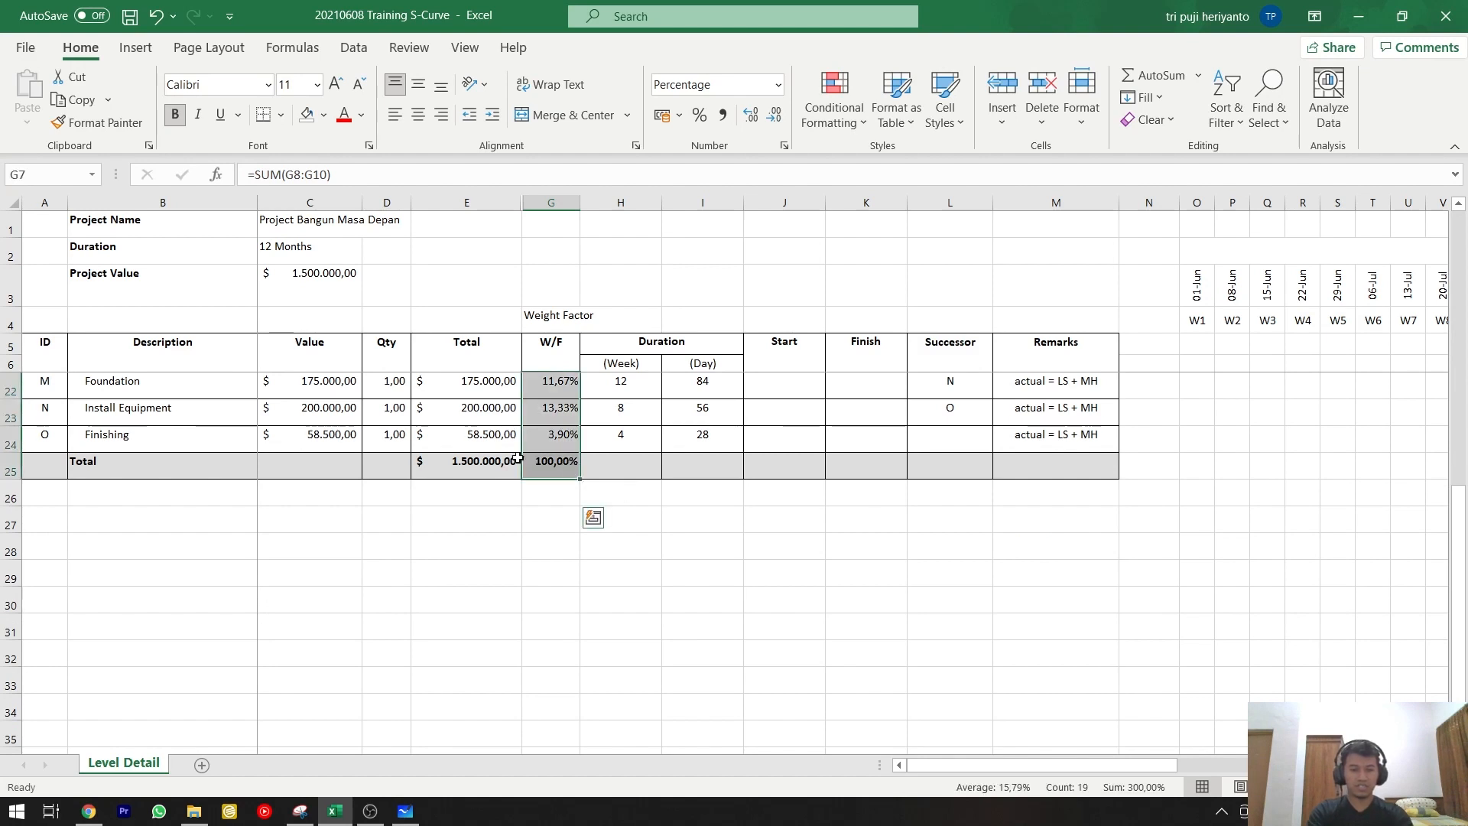
key(Delete)
Set the number format of the W/F cells from the Datasheet row through the Total row to General.
scroll(490, 497, up, 5)
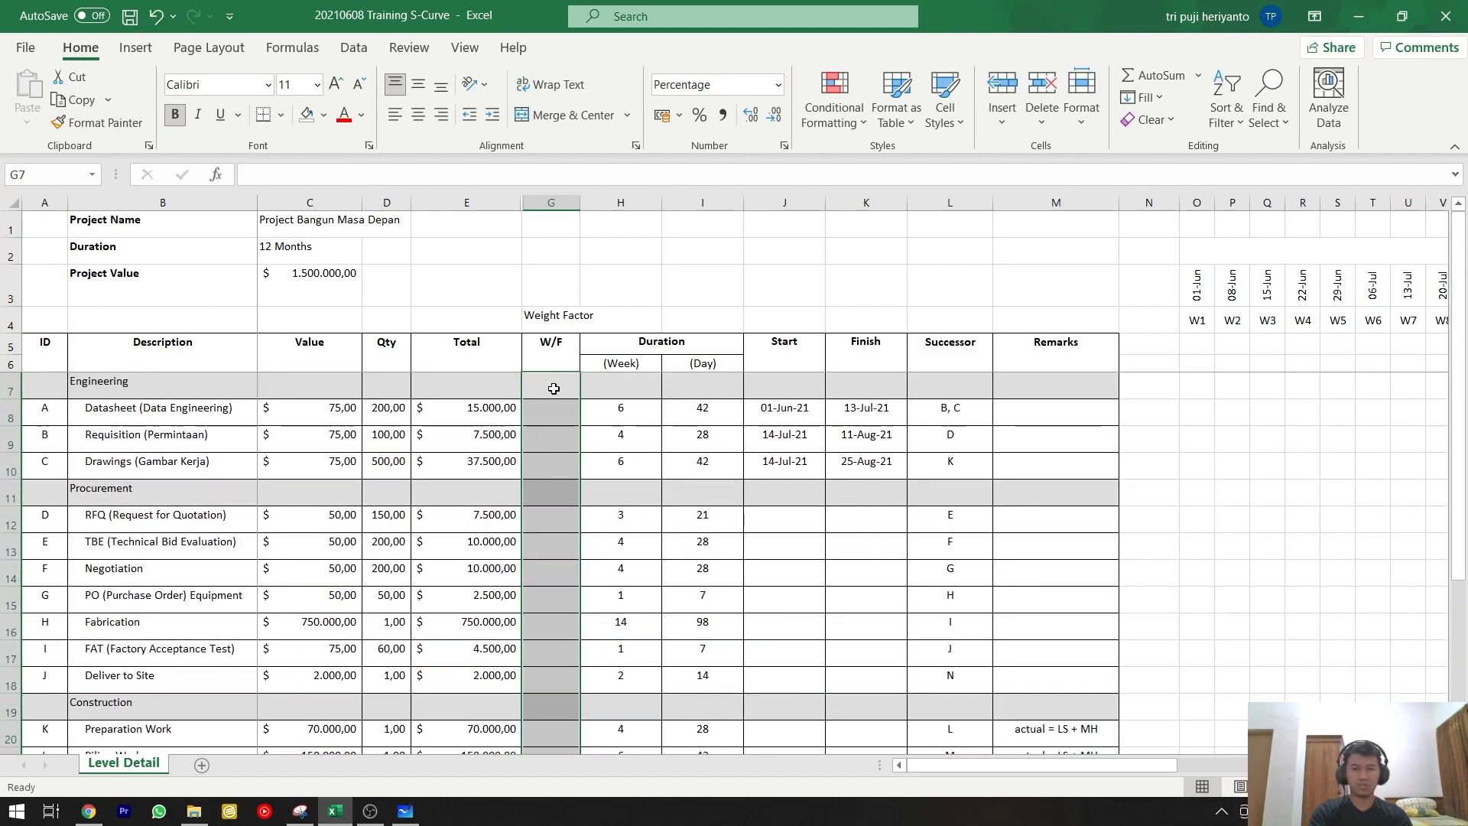
click(558, 415)
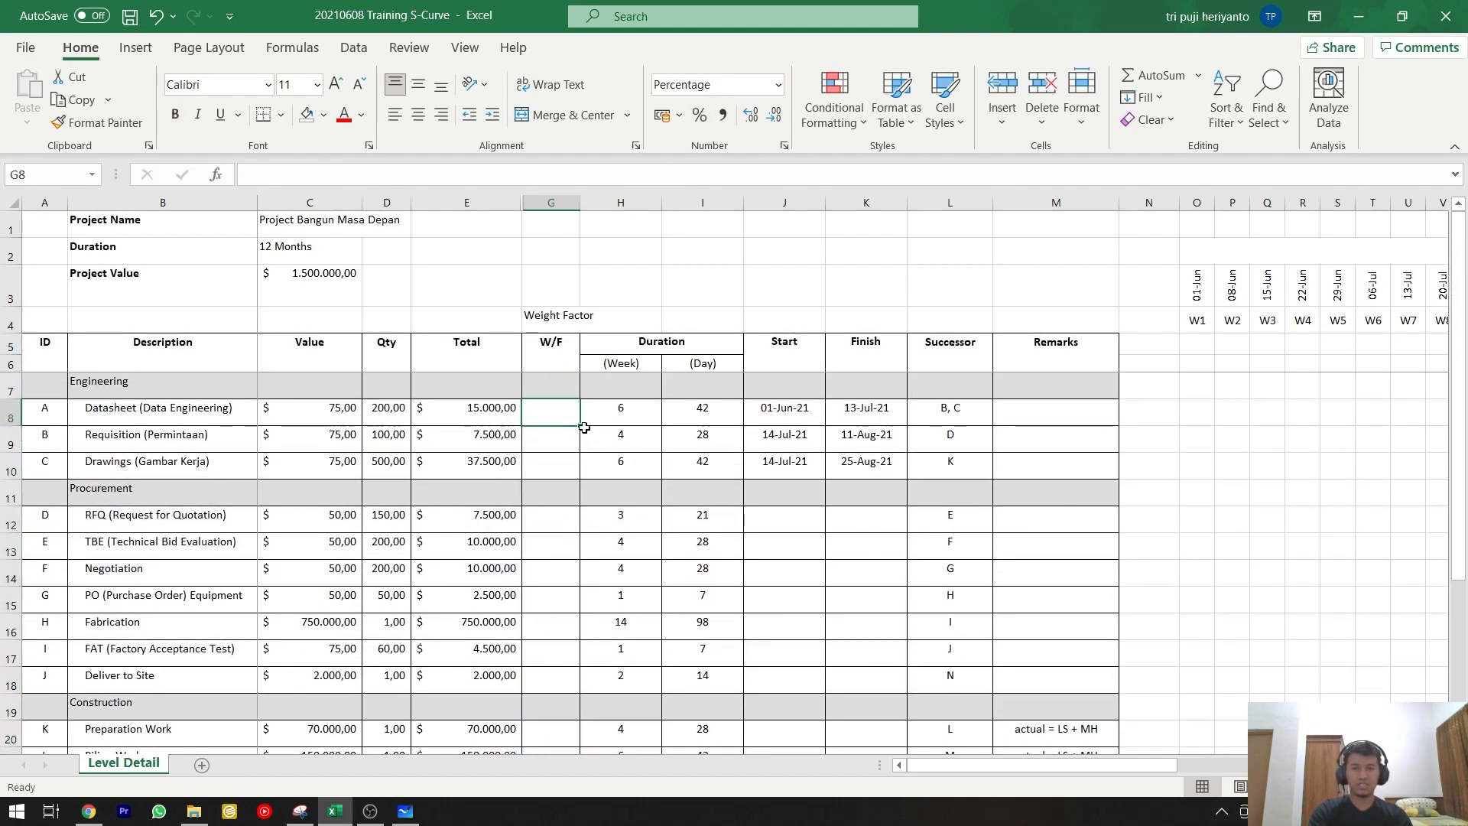
scroll(569, 516, down, 3)
scroll(570, 516, down, 1)
shift+click(551, 543)
scroll(593, 459, up, 4)
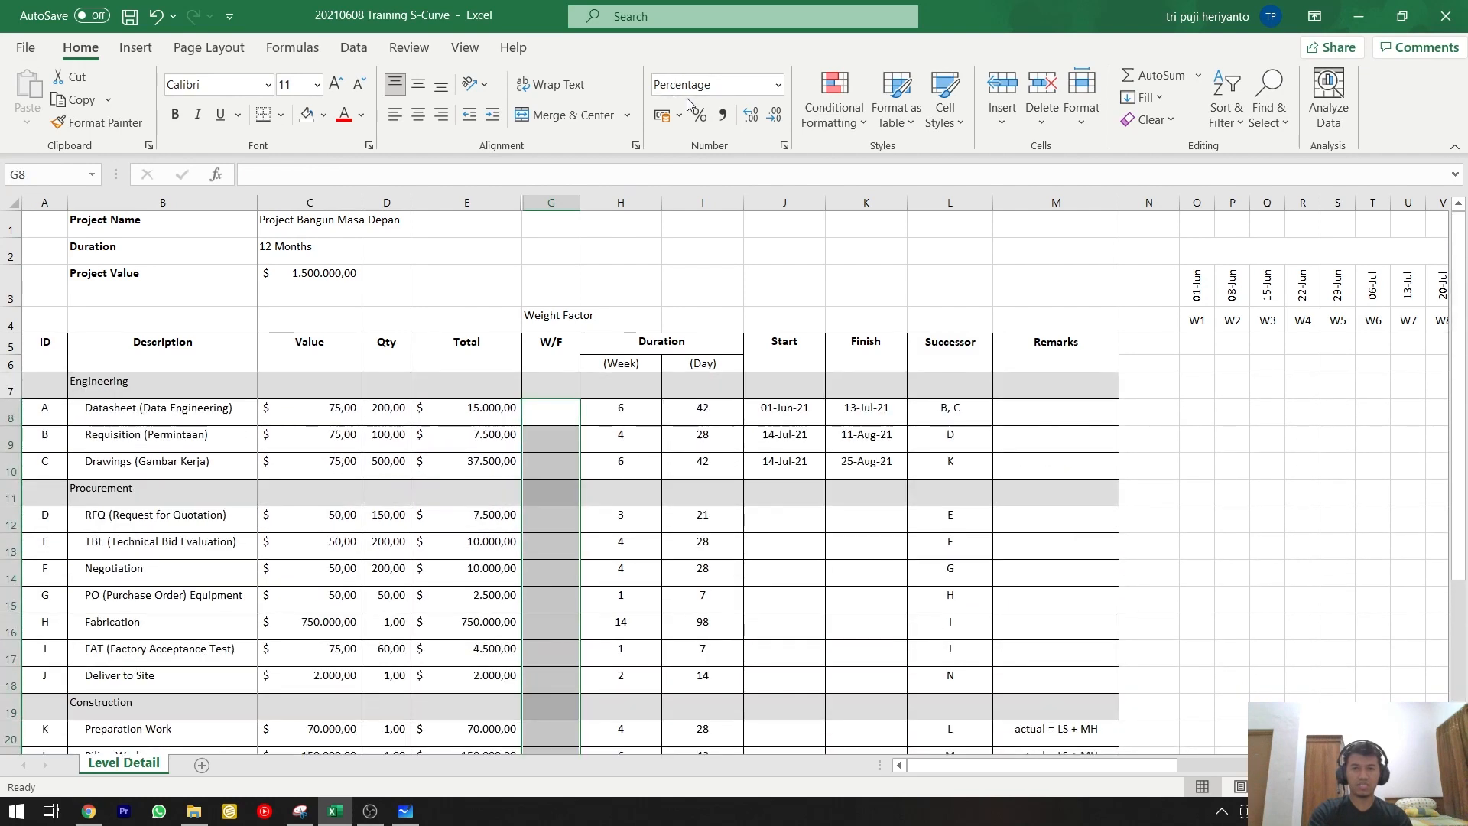
click(698, 88)
text(General)
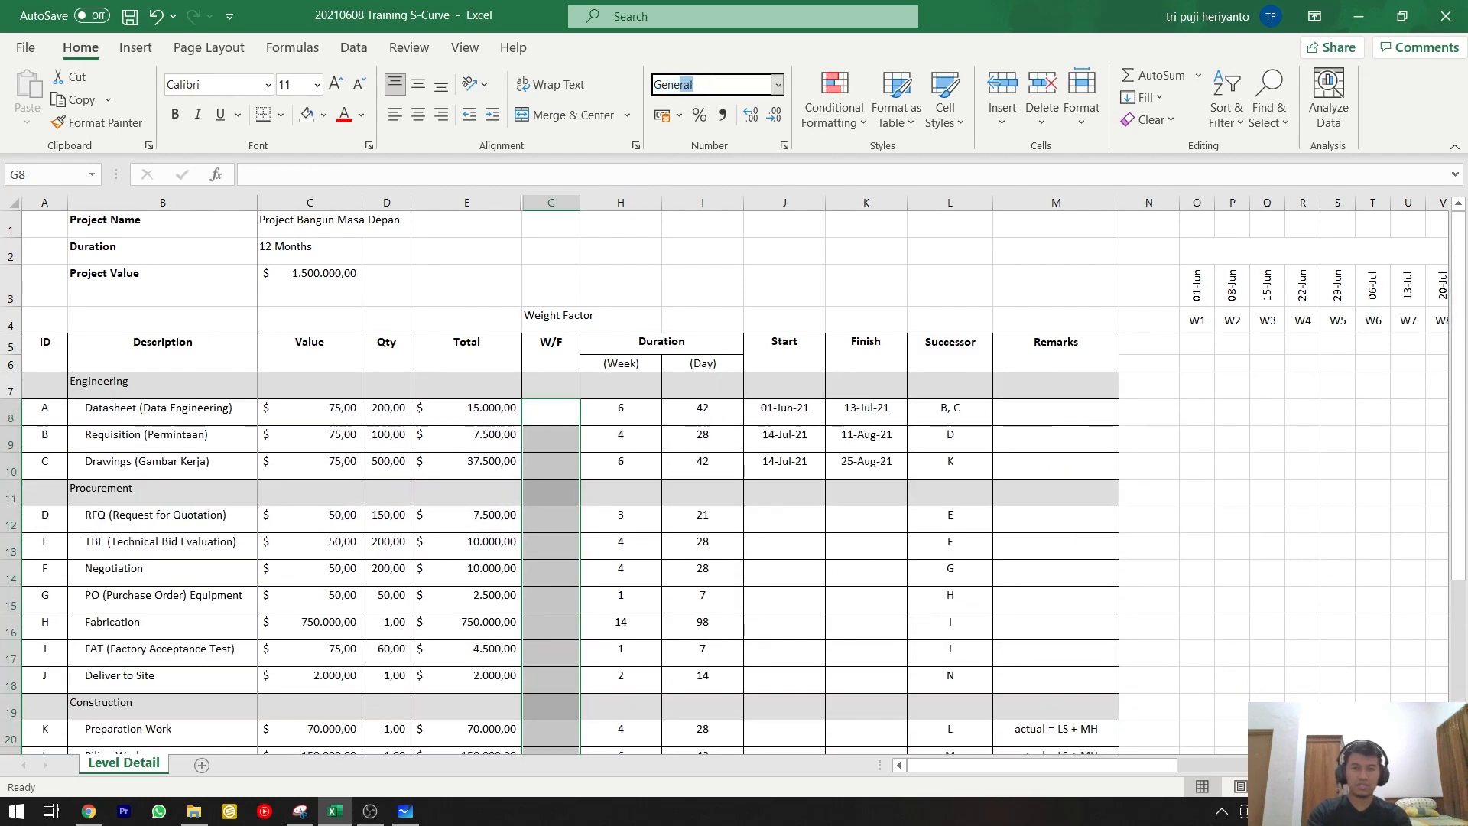
key(Return)
Enter the formula =E8/E25 in the Datasheet row's W/F cell to divide its total by the grand total.
click(571, 419)
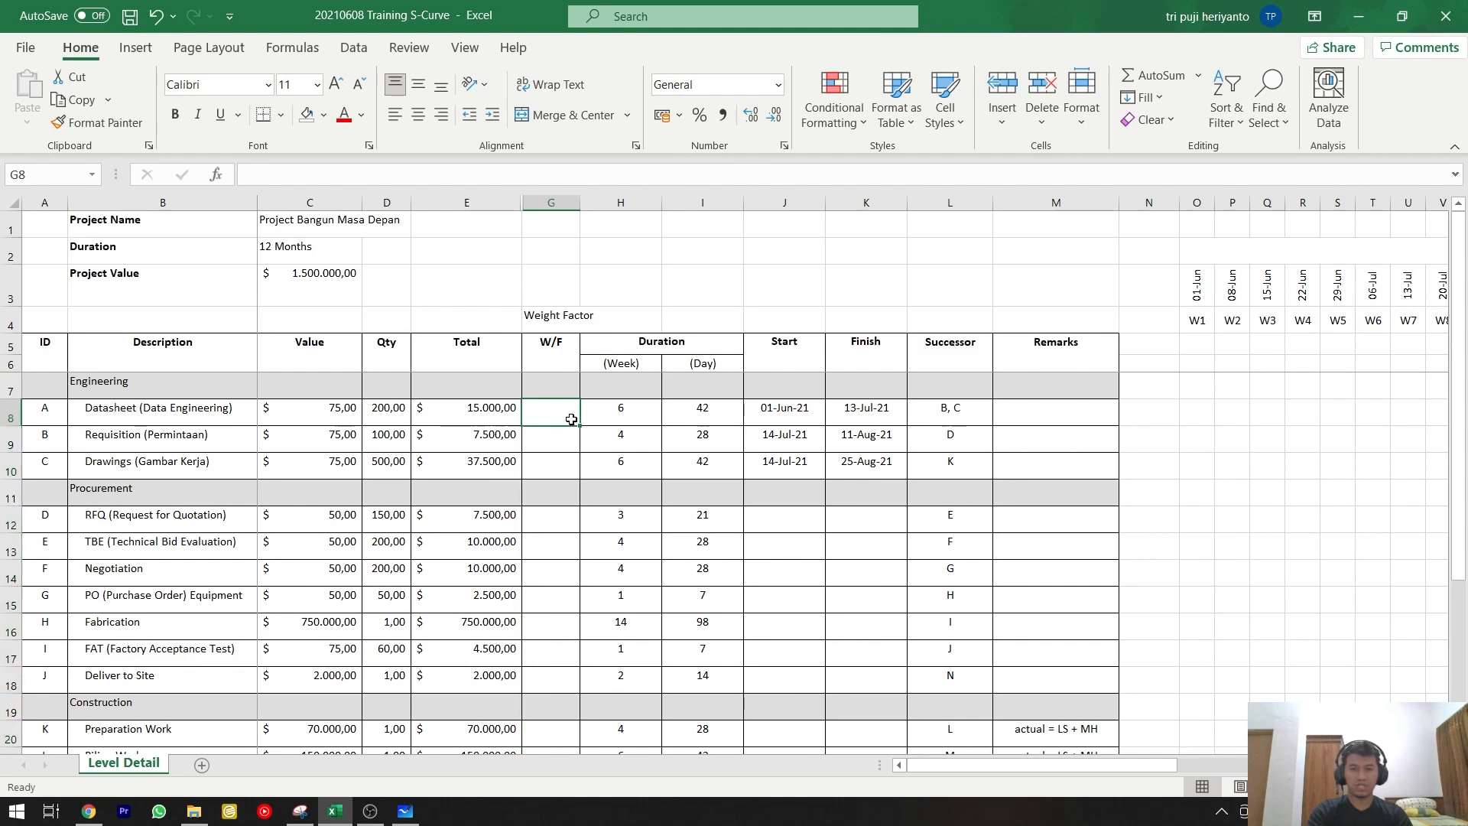
text(=)
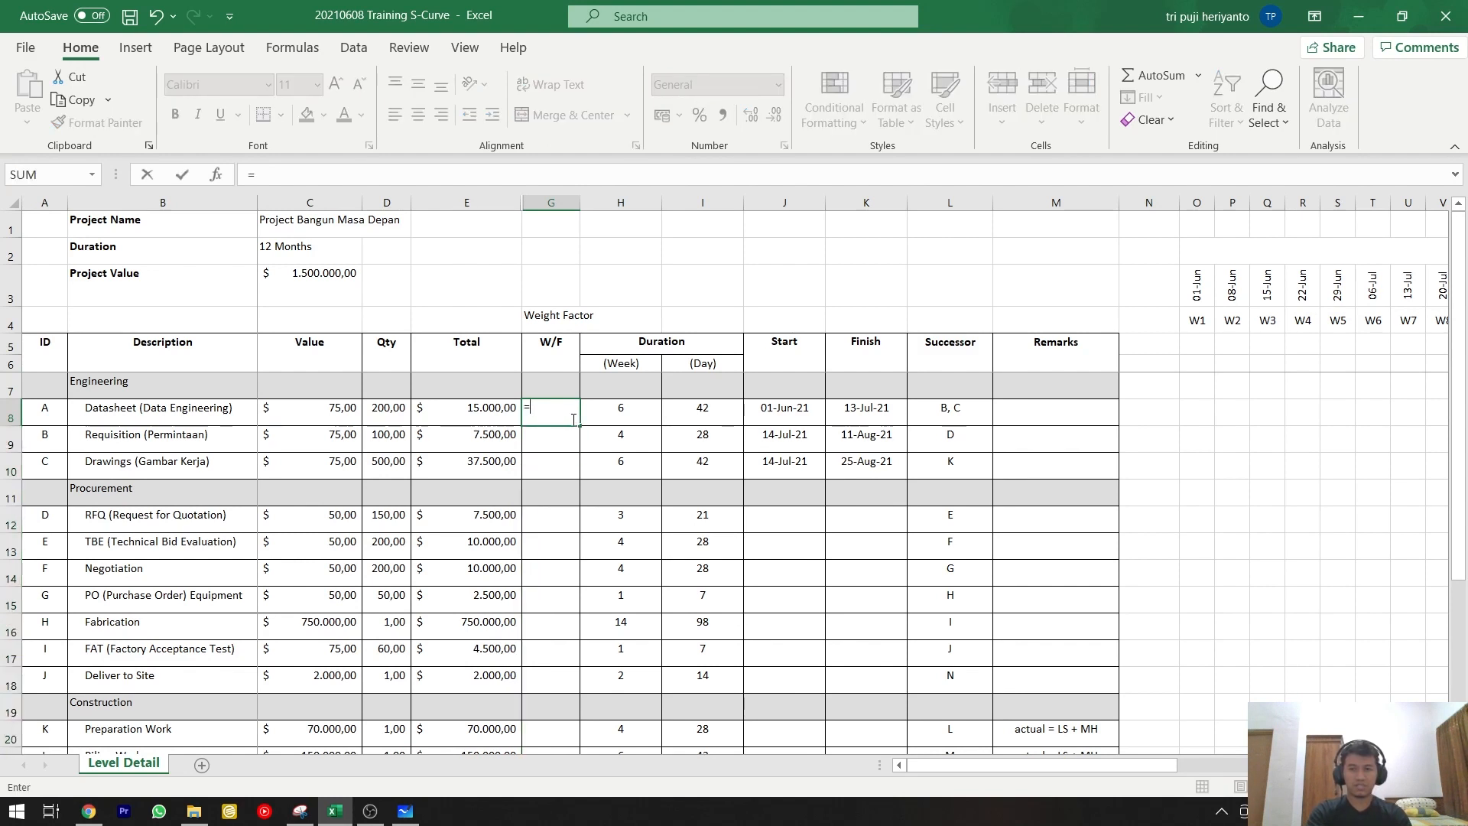
click(468, 413)
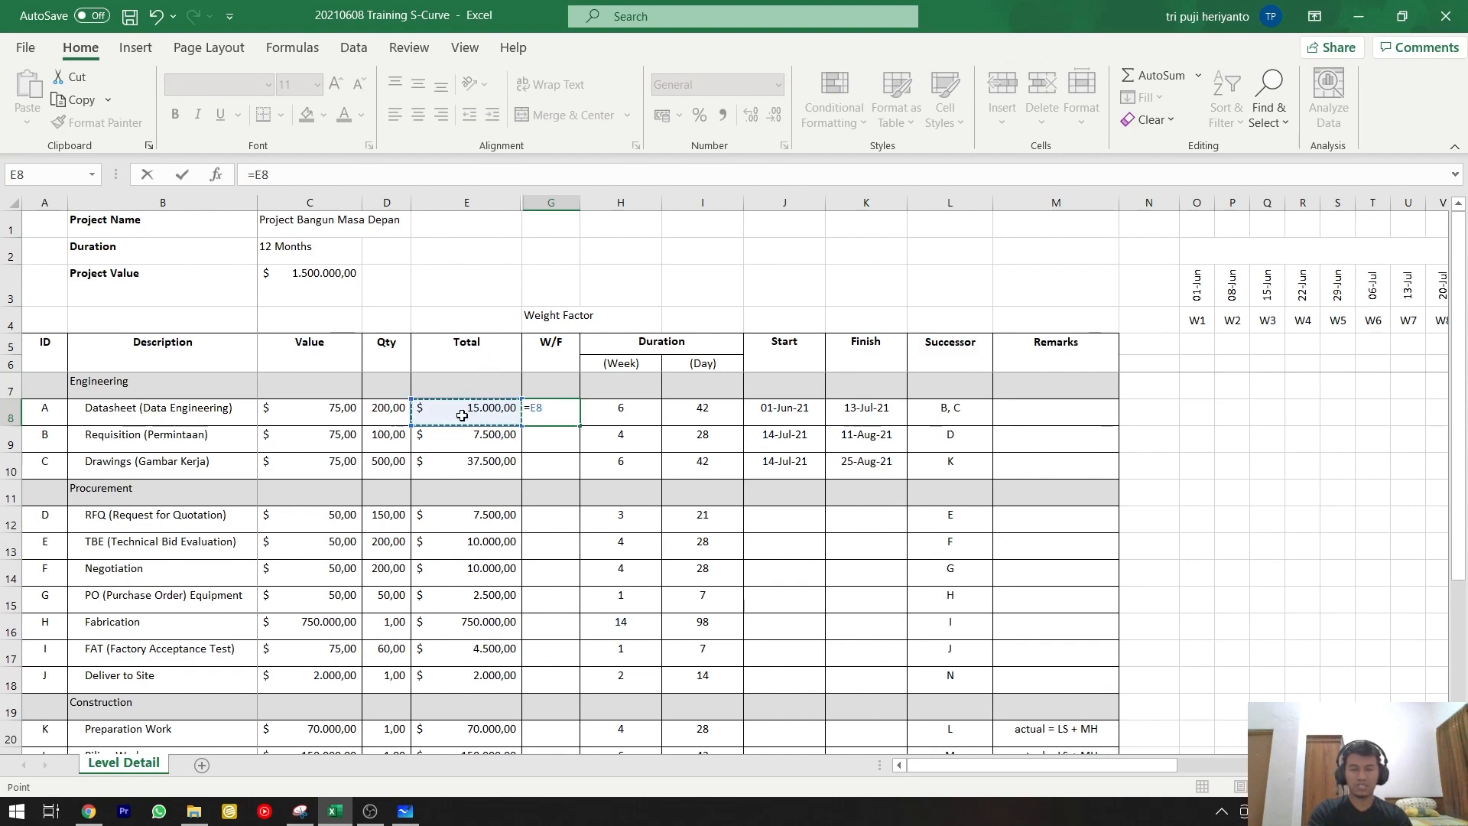
text(/)
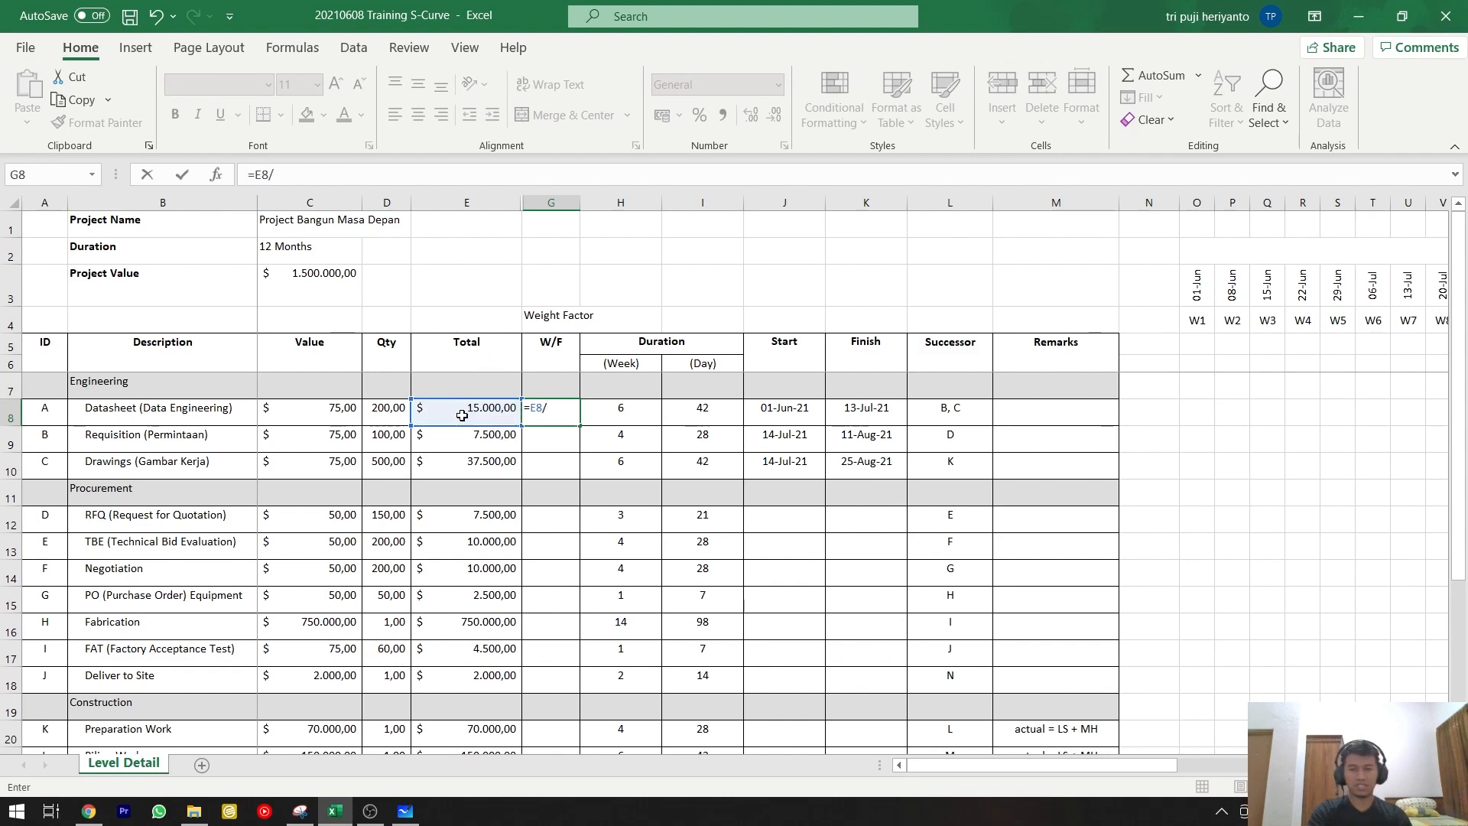
scroll(463, 415, down, 4)
click(476, 546)
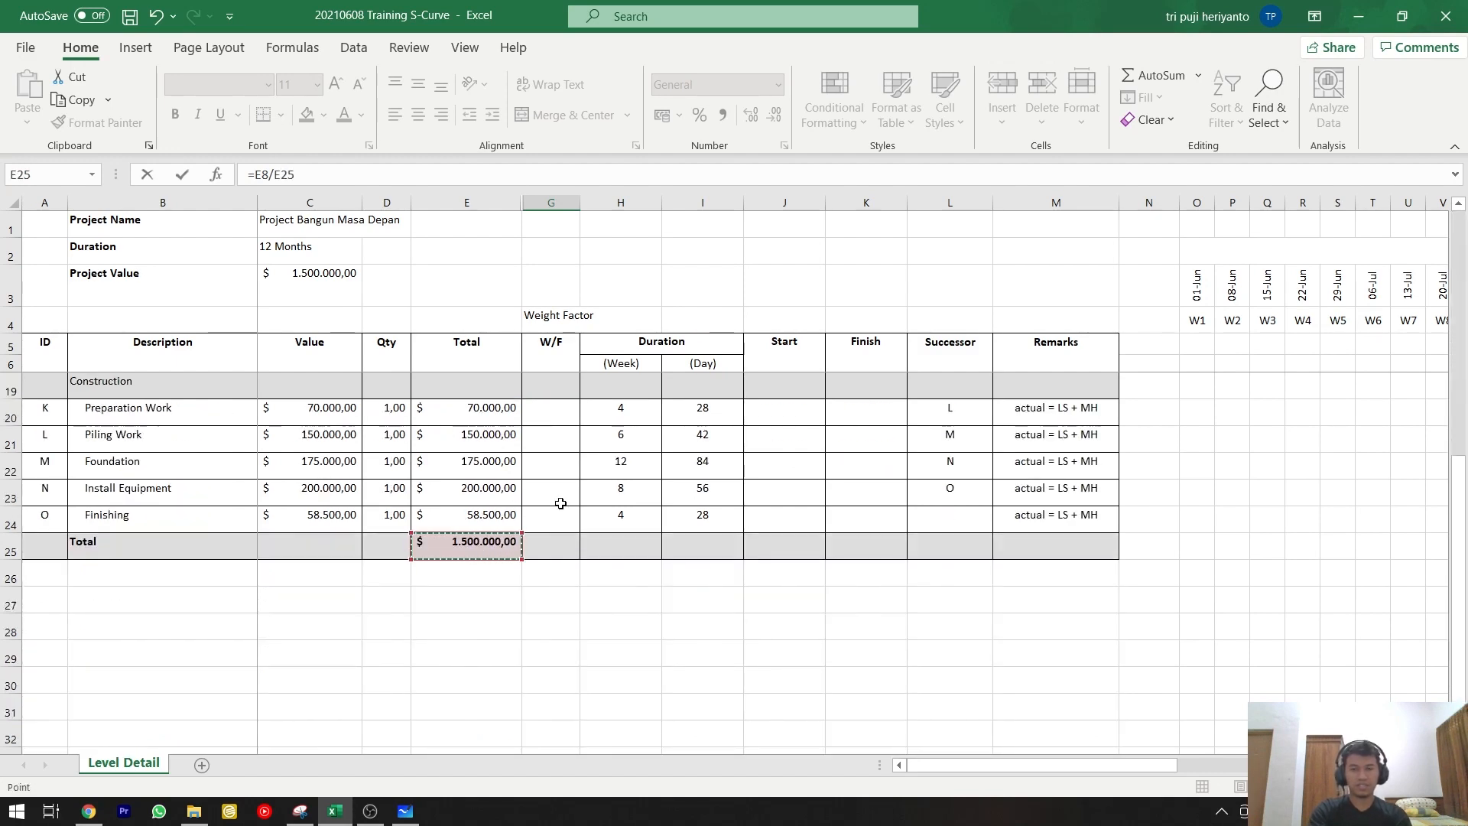
key(Return)
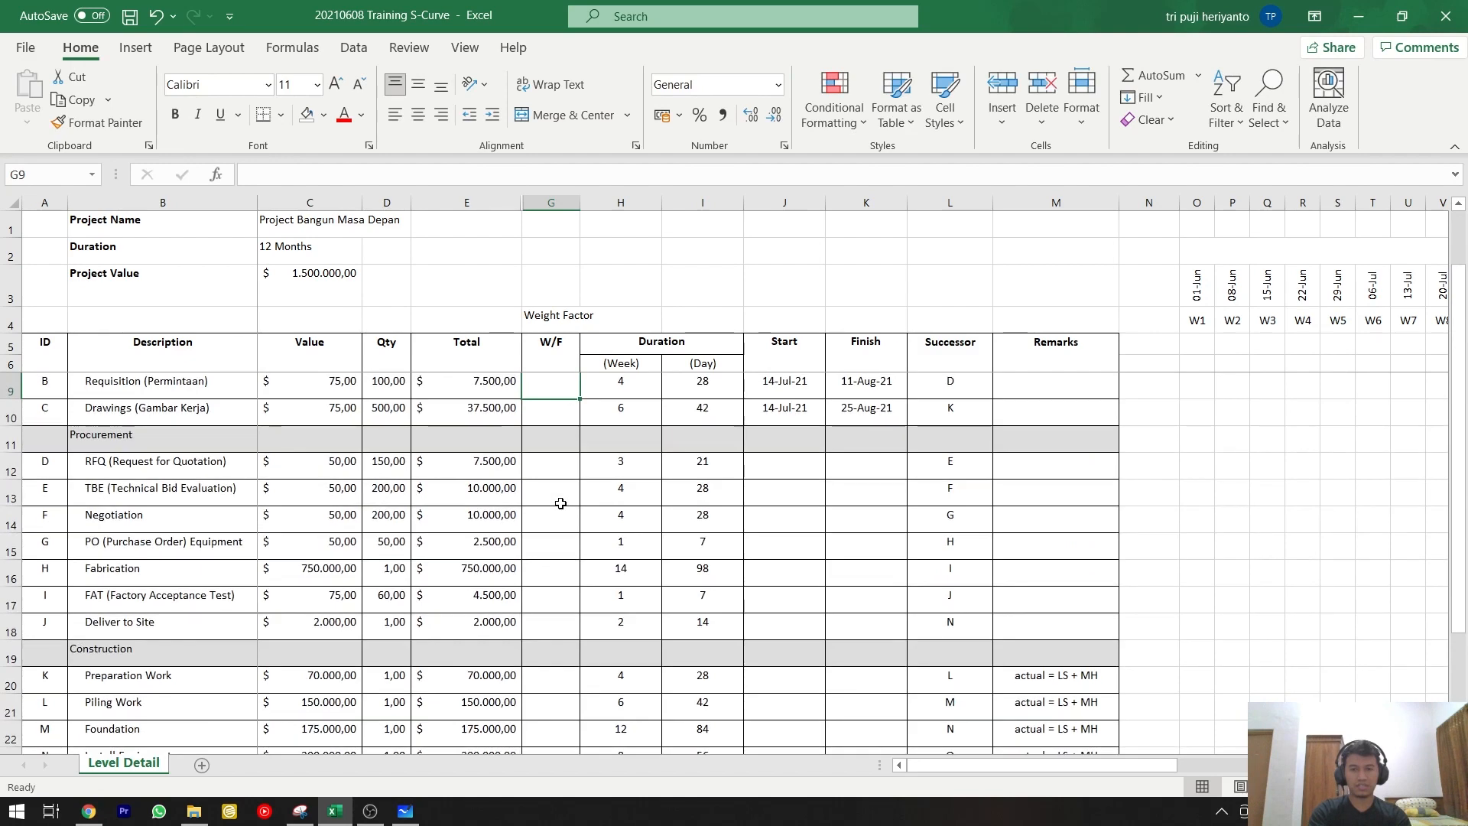
Review the Datasheet row's new W/F formula against the remaining W/F cells down to the Total row.
scroll(590, 505, up, 1)
click(561, 413)
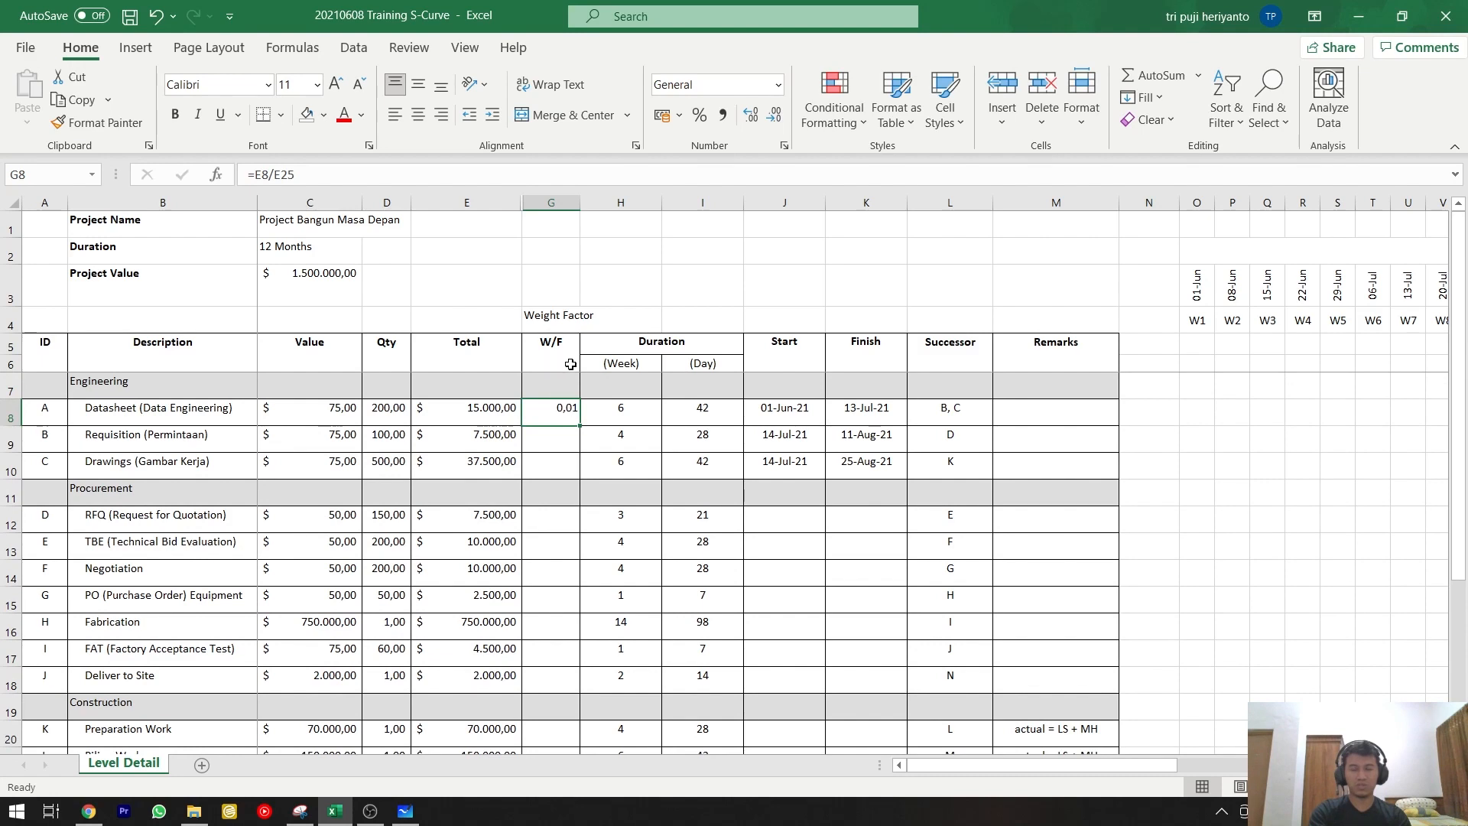
scroll(574, 399, down, 3)
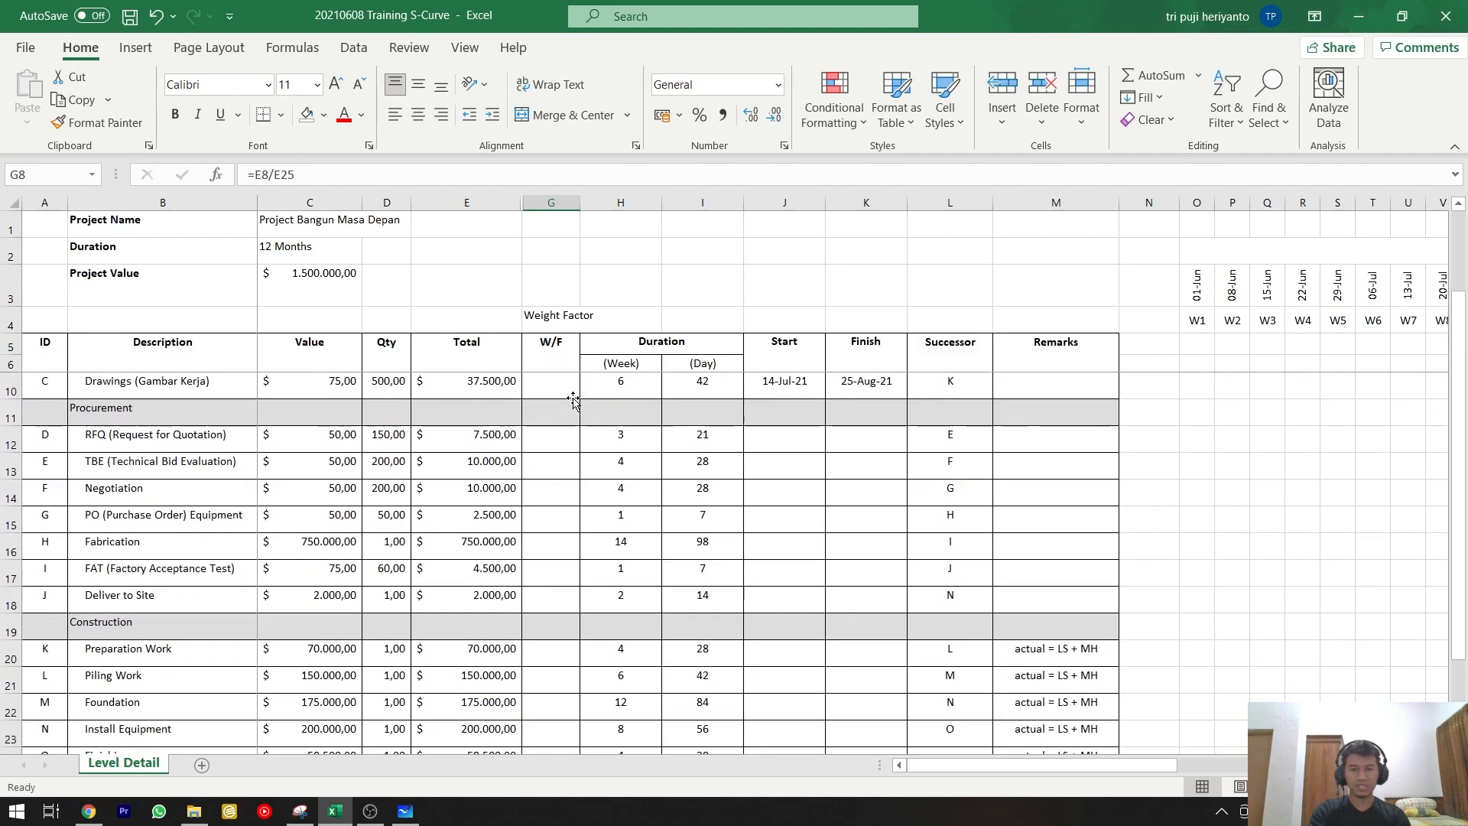
scroll(570, 551, up, 3)
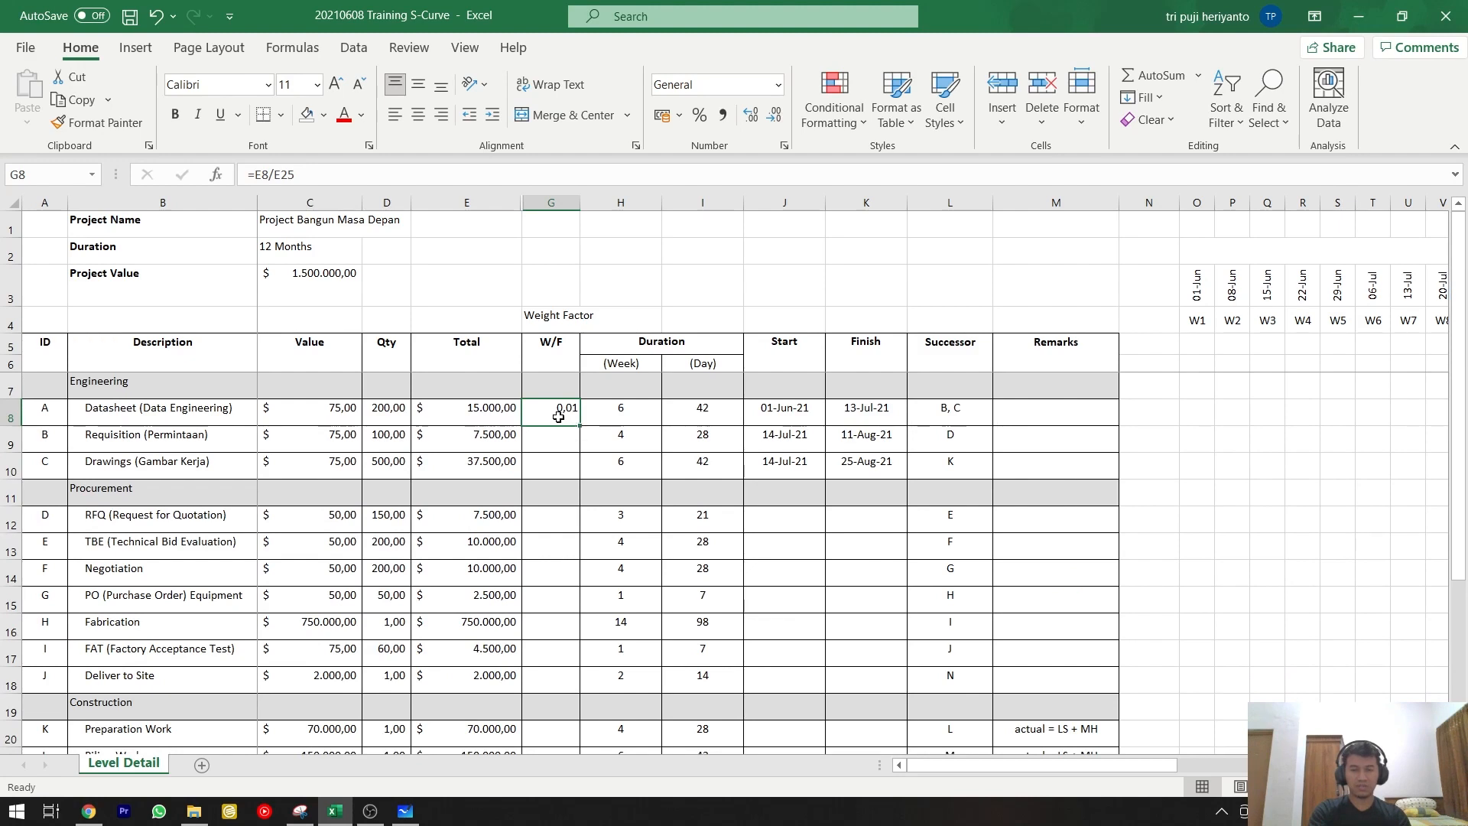
scroll(558, 421, down, 4)
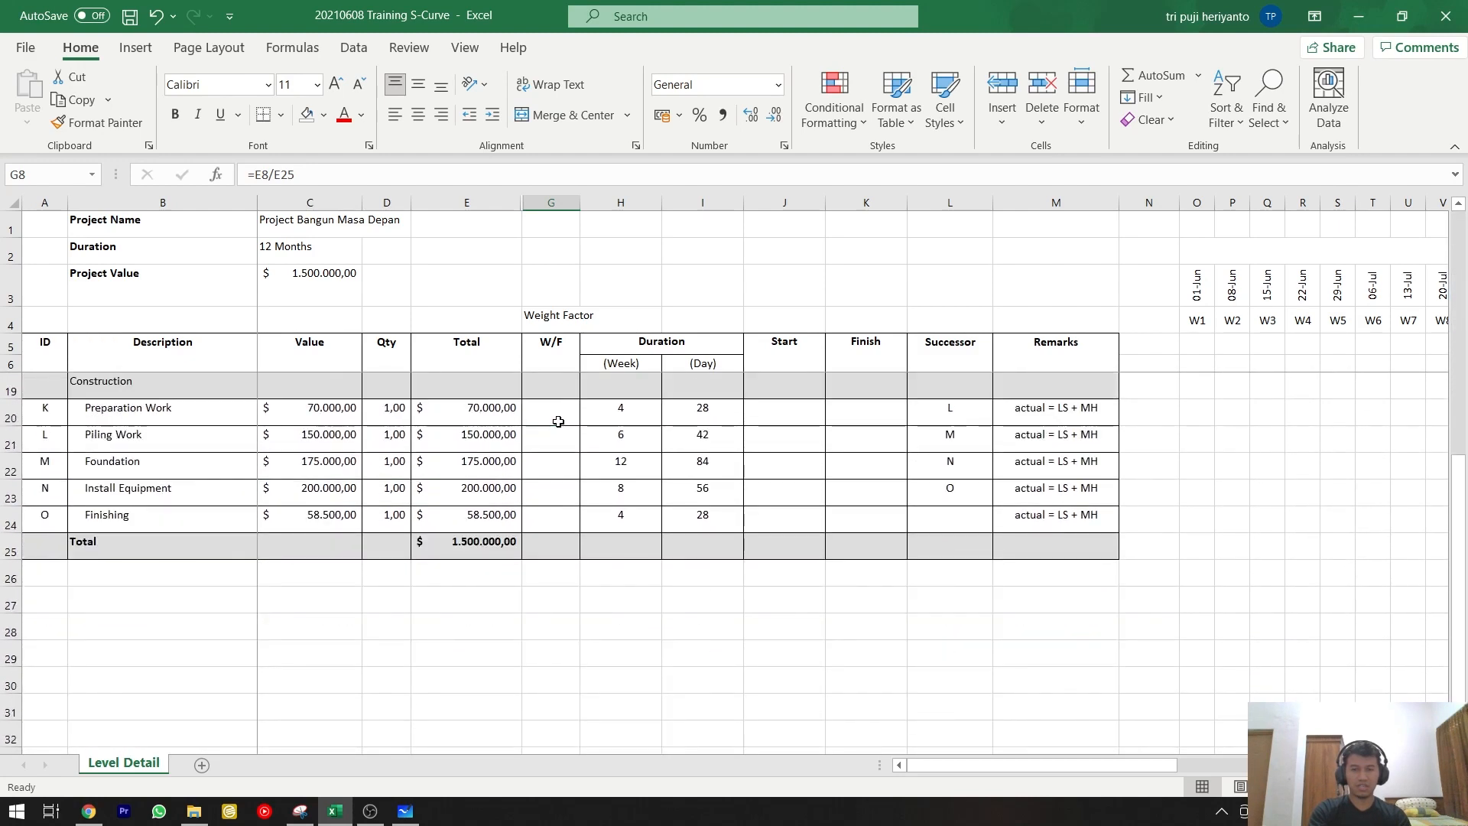
Format the W/F cells from the Datasheet row through the Total row as percentages with two decimal places.
shift+click(558, 546)
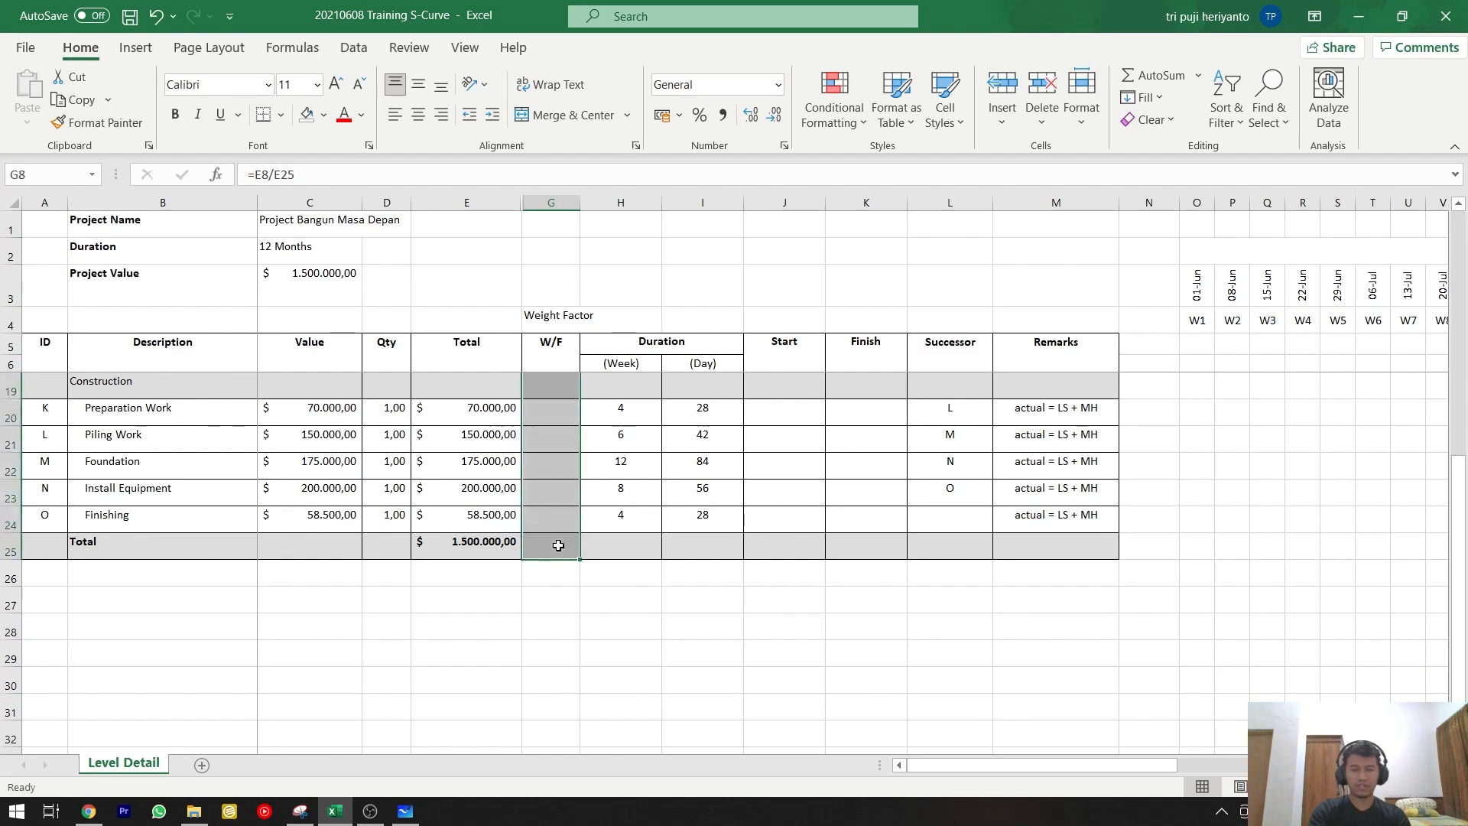
scroll(559, 545, up, 3)
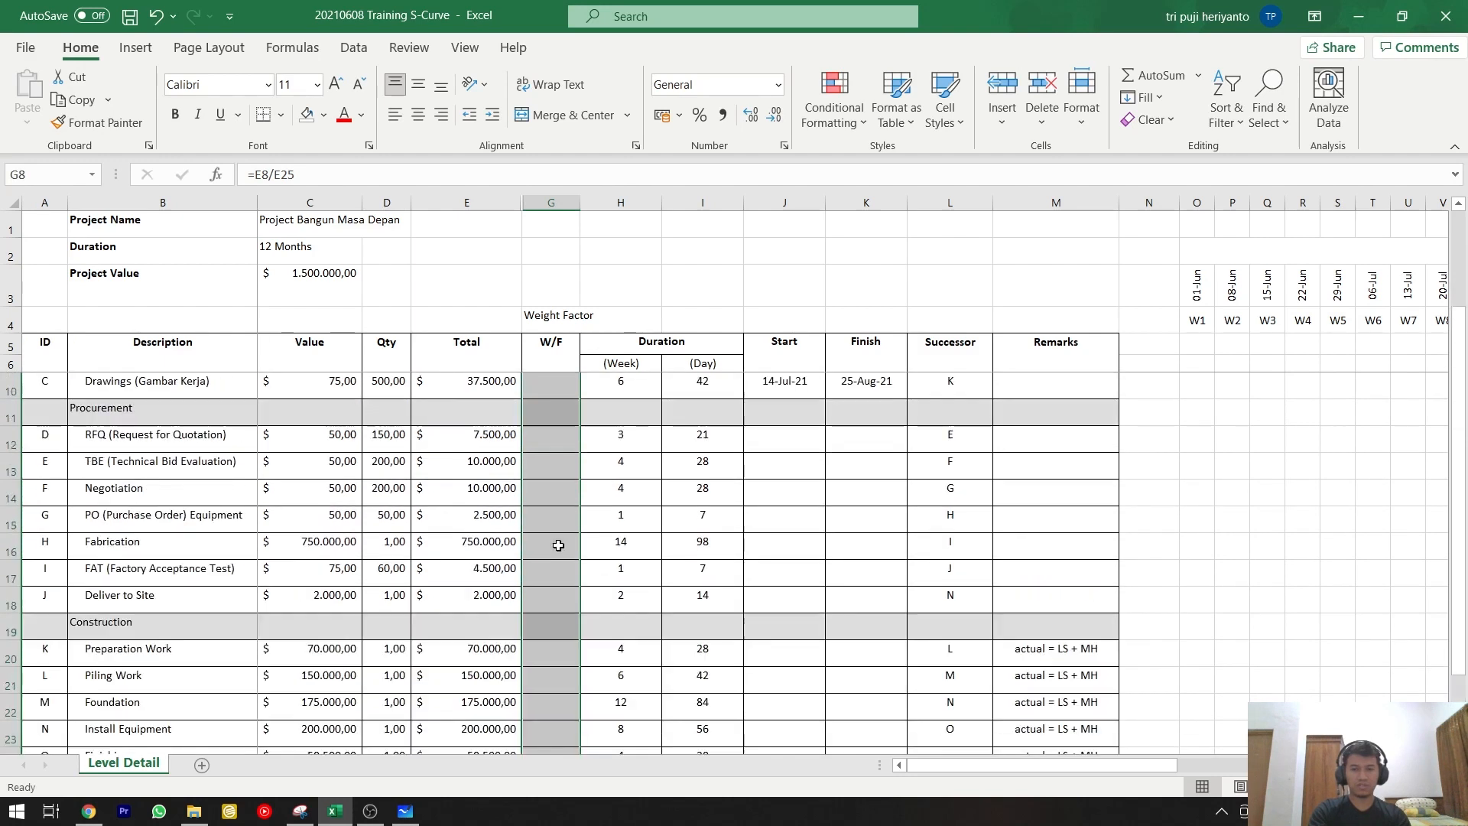
click(700, 121)
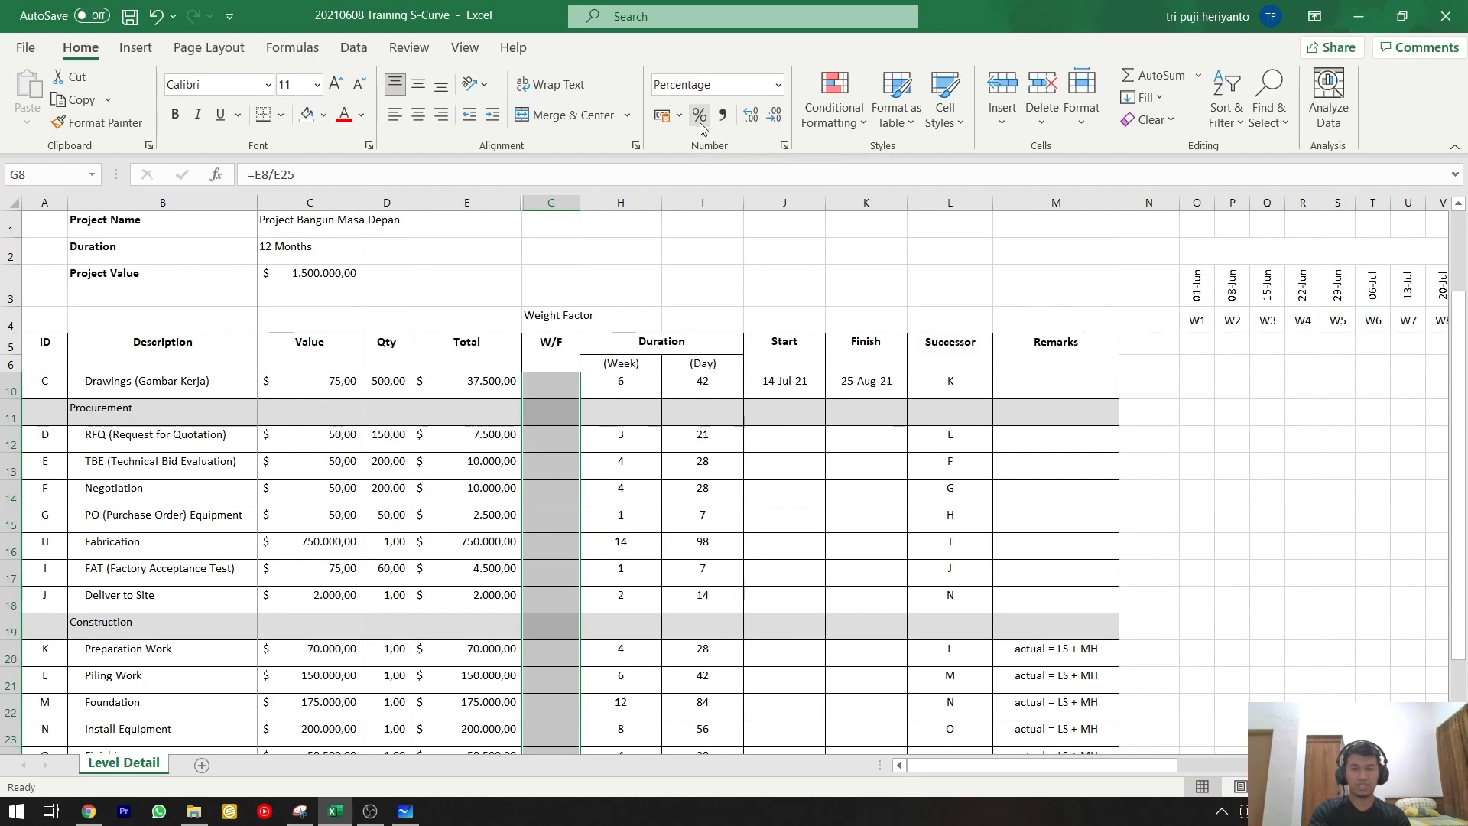
scroll(616, 436, up, 1)
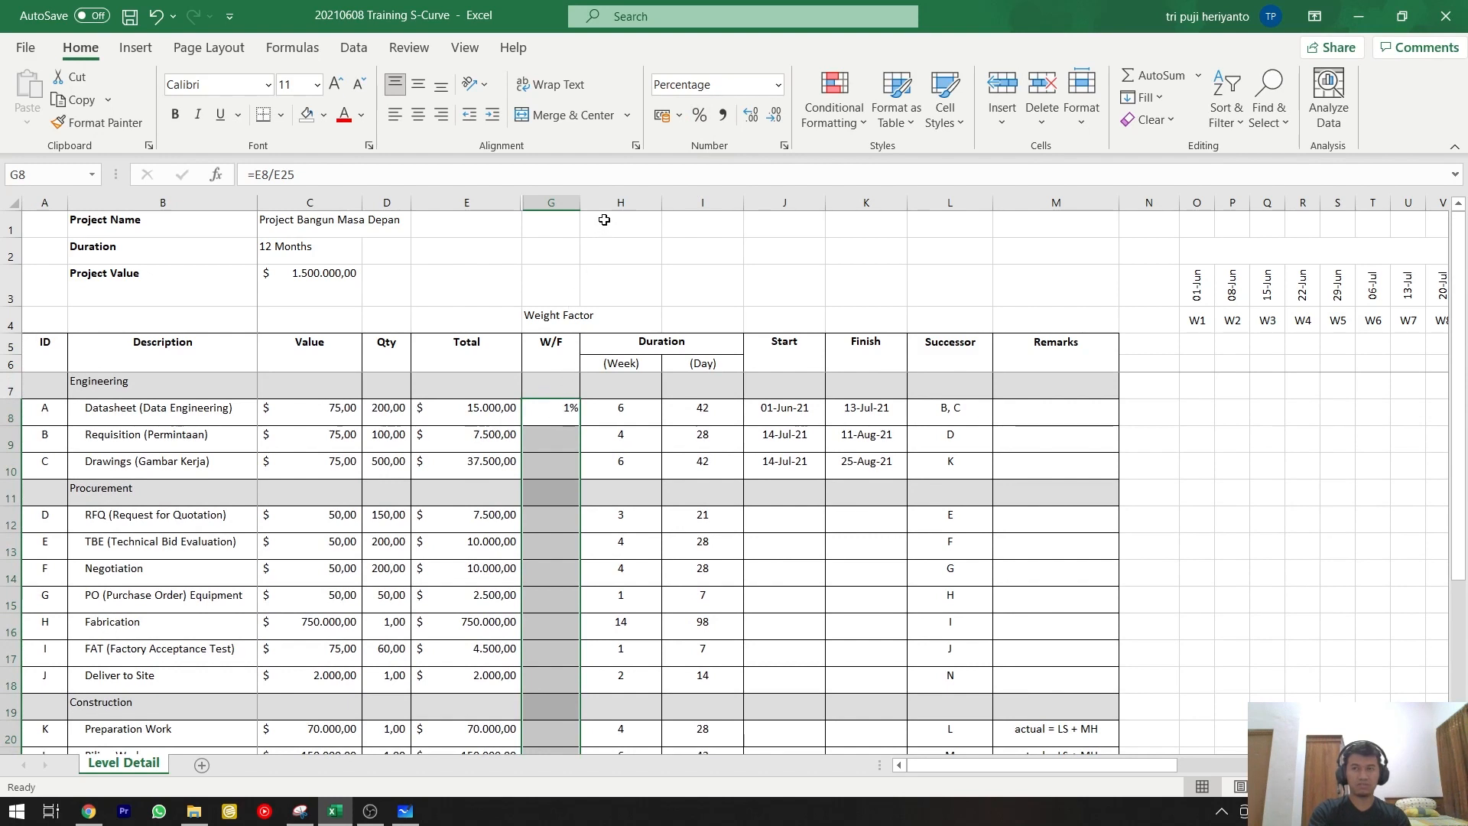
click(754, 116)
click(754, 117)
click(566, 413)
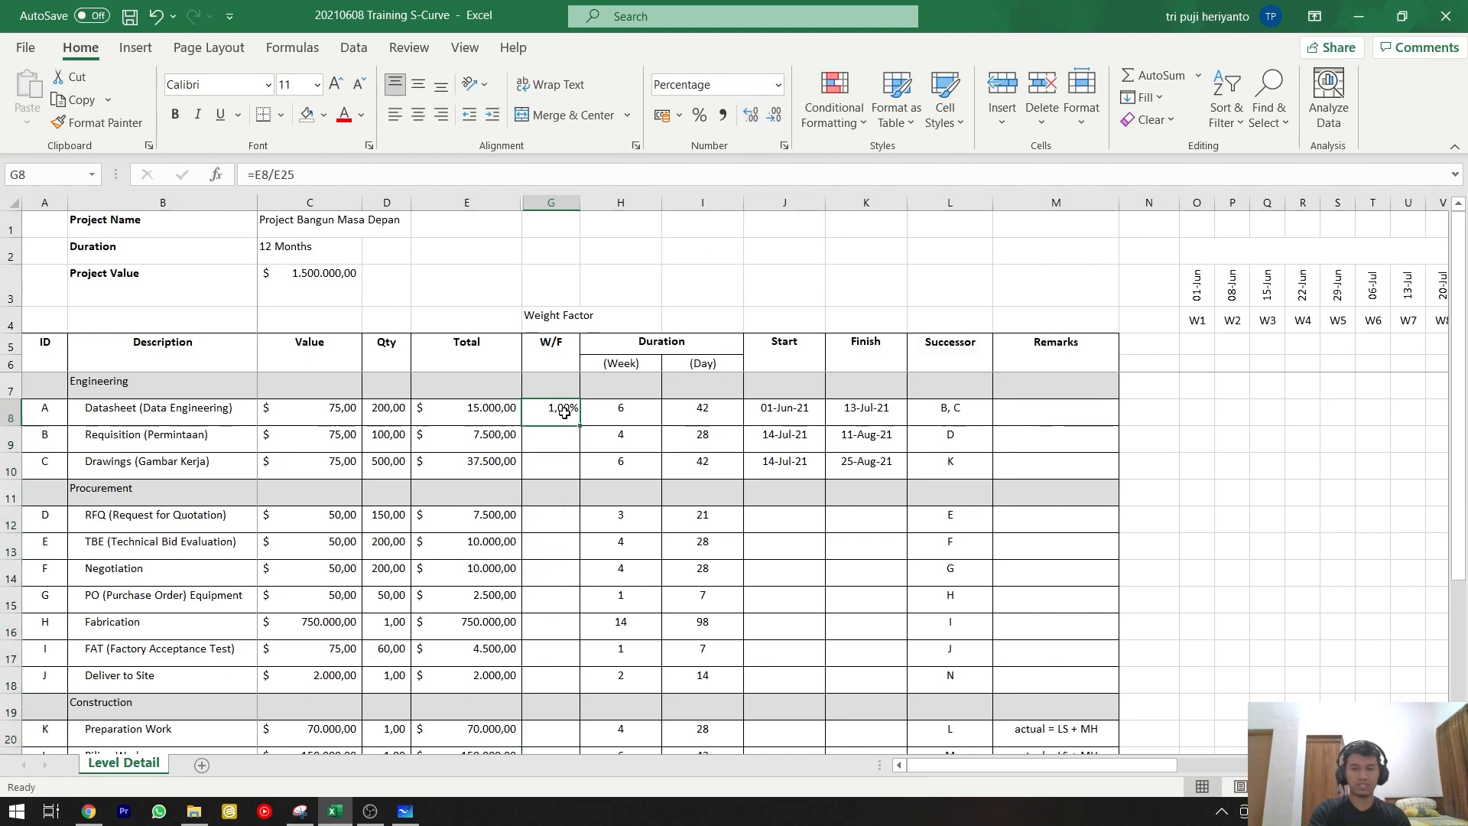
Try an absolute $E$25 reference in the Datasheet row's W/F formula, then cycle it back to the relative form =E8/E25.
scroll(581, 467, down, 2)
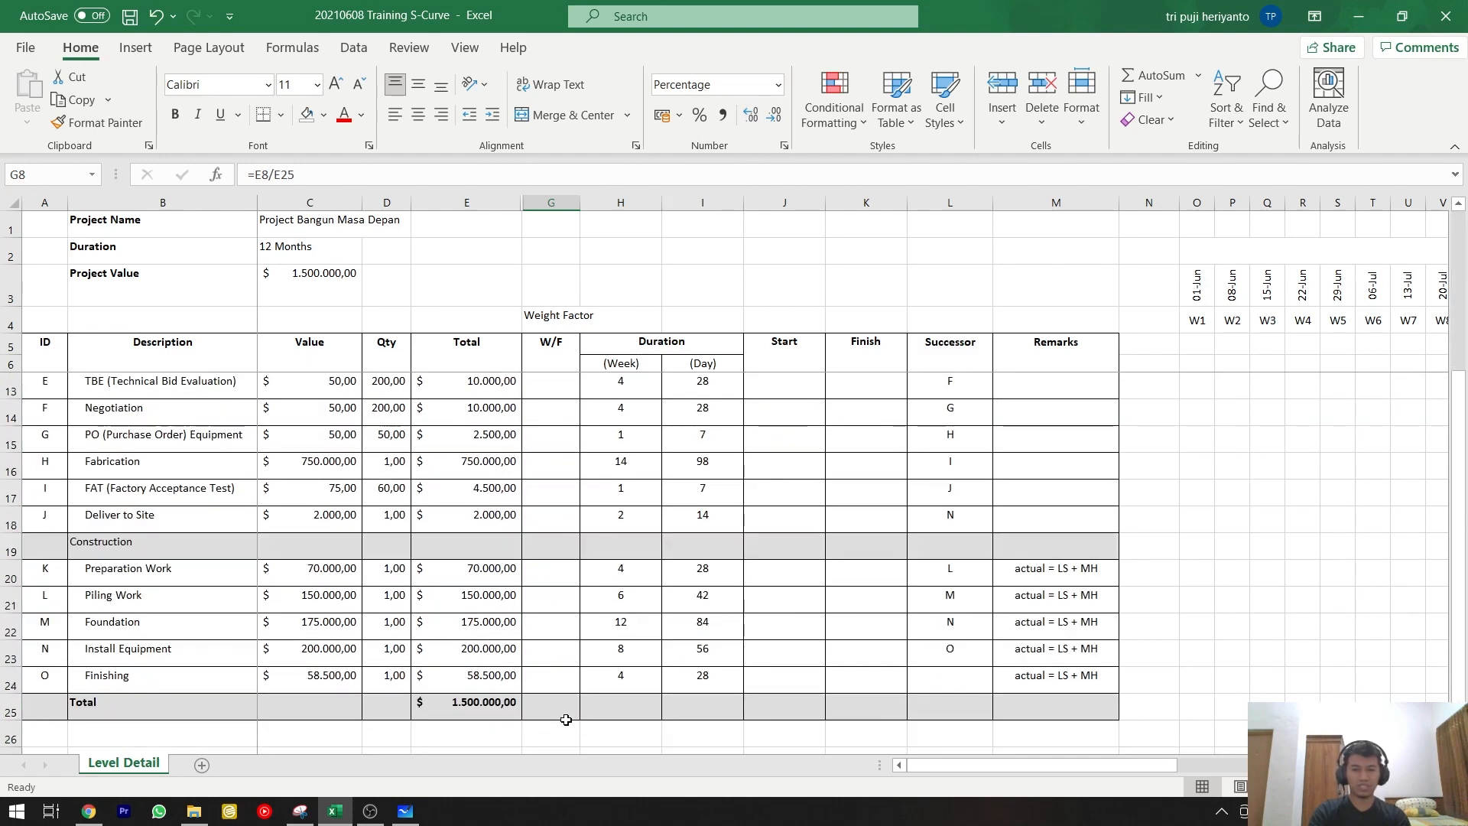
scroll(563, 700, up, 2)
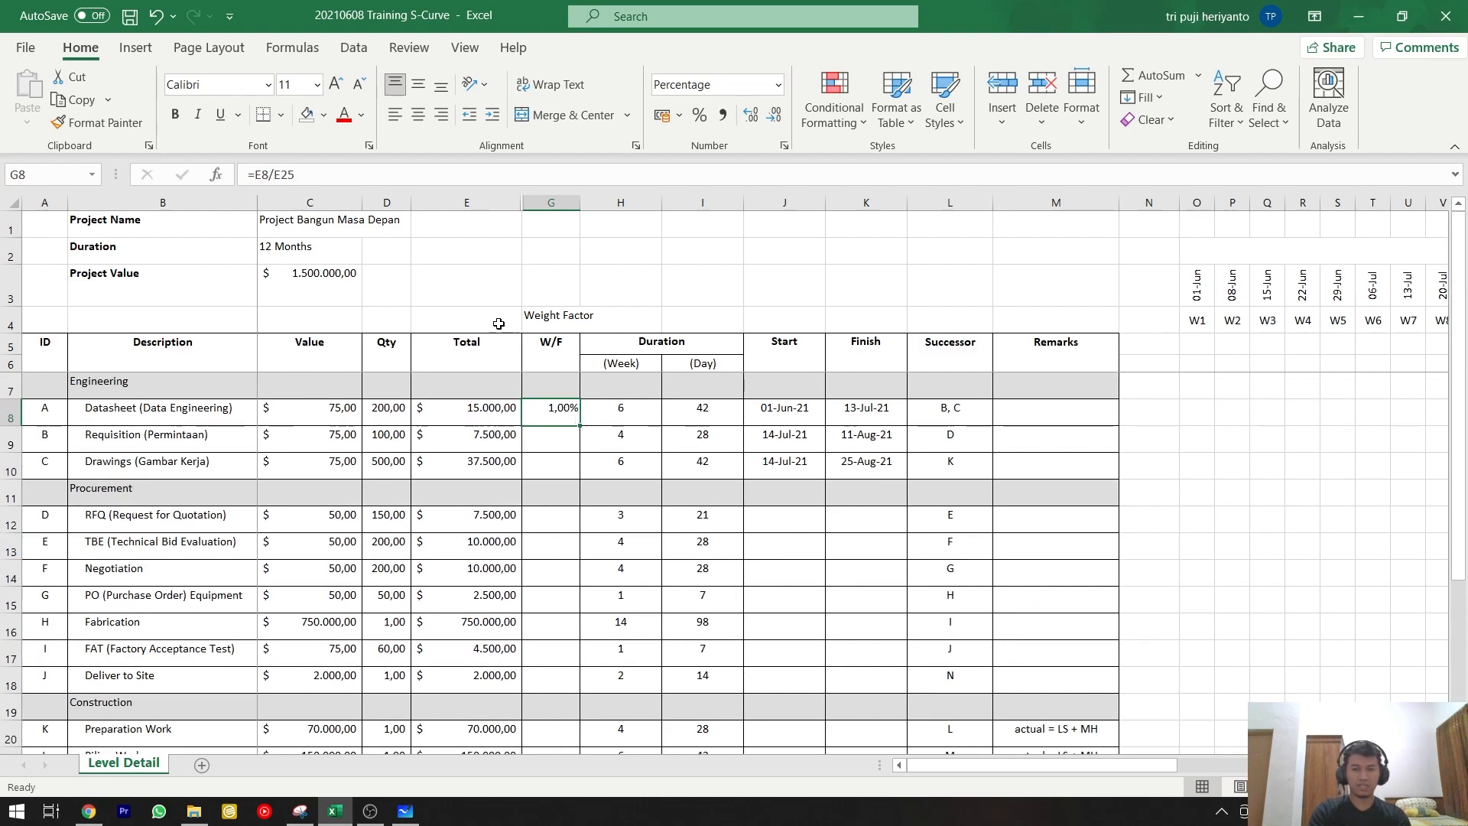
click(326, 173)
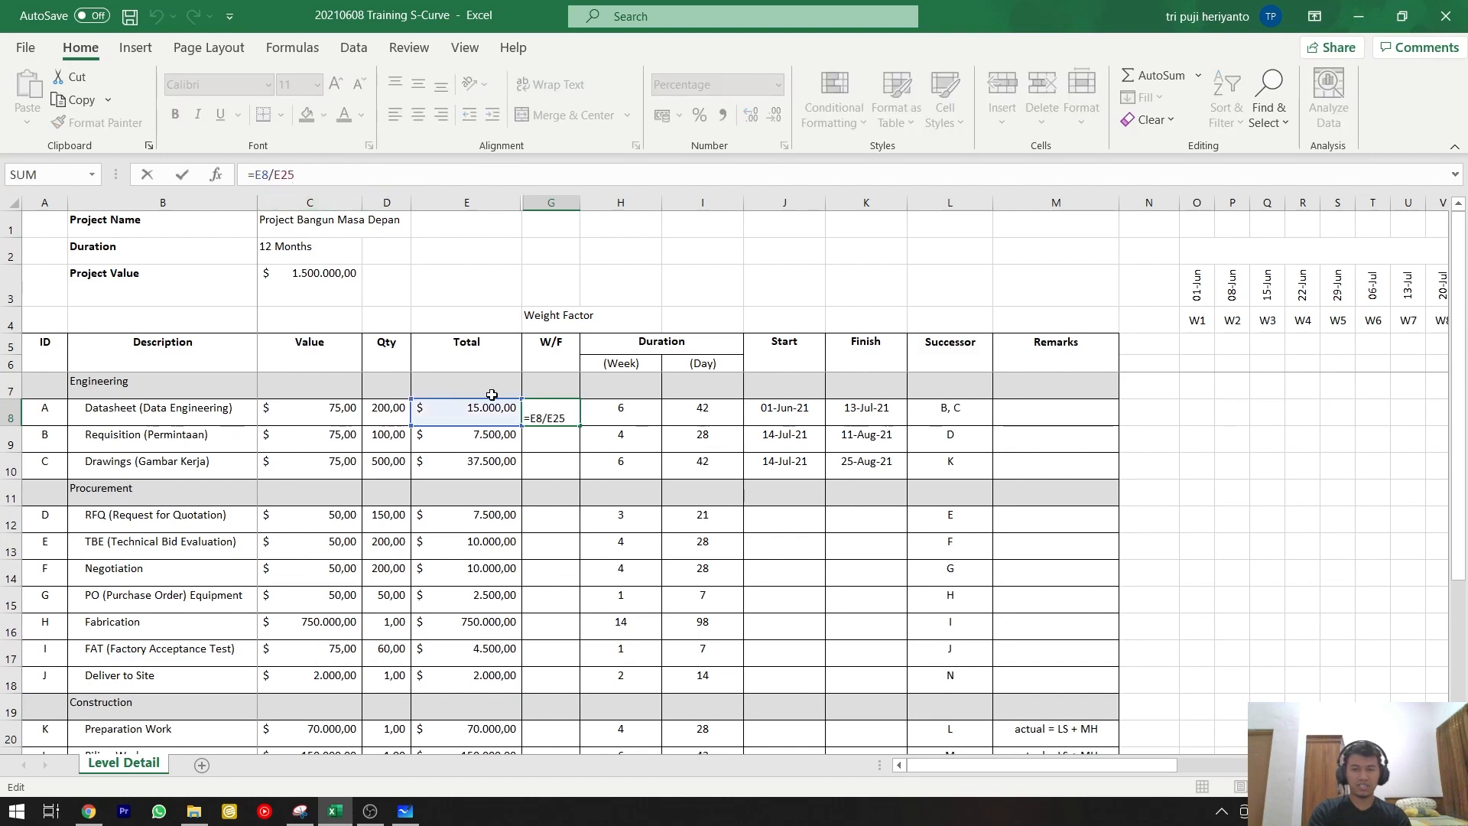
scroll(493, 497, down, 3)
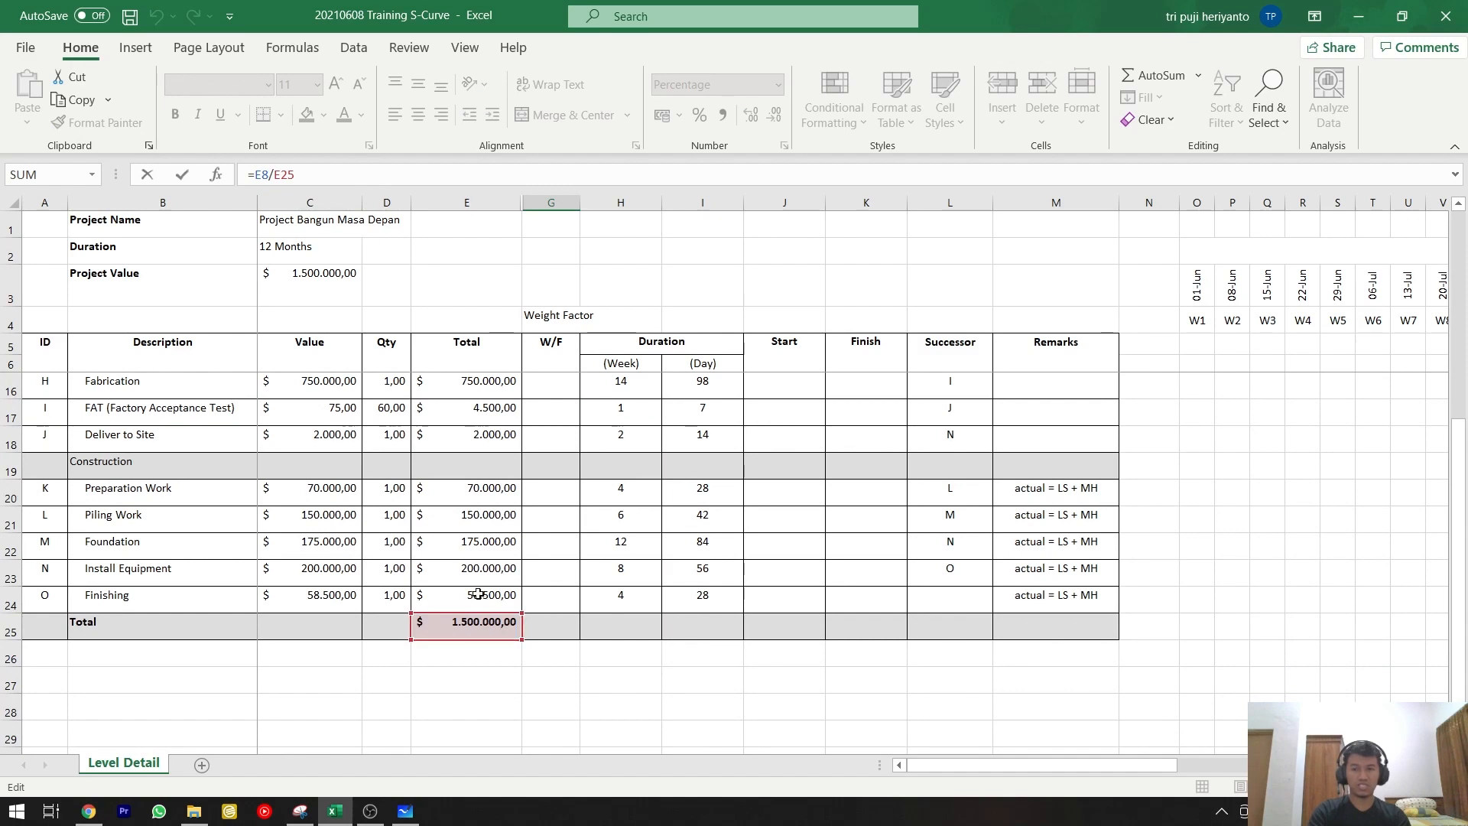
scroll(478, 594, up, 3)
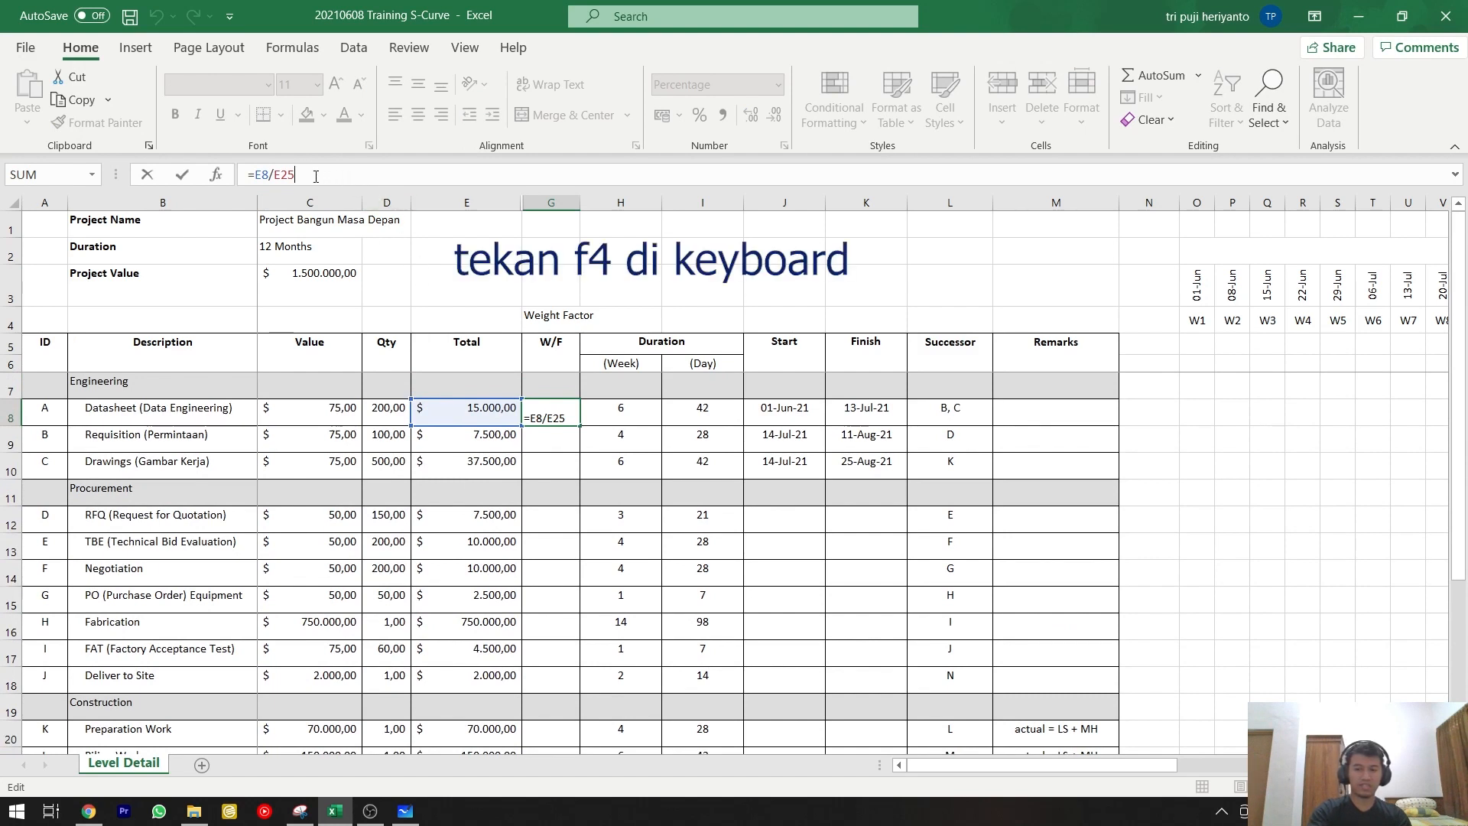
key(F4)
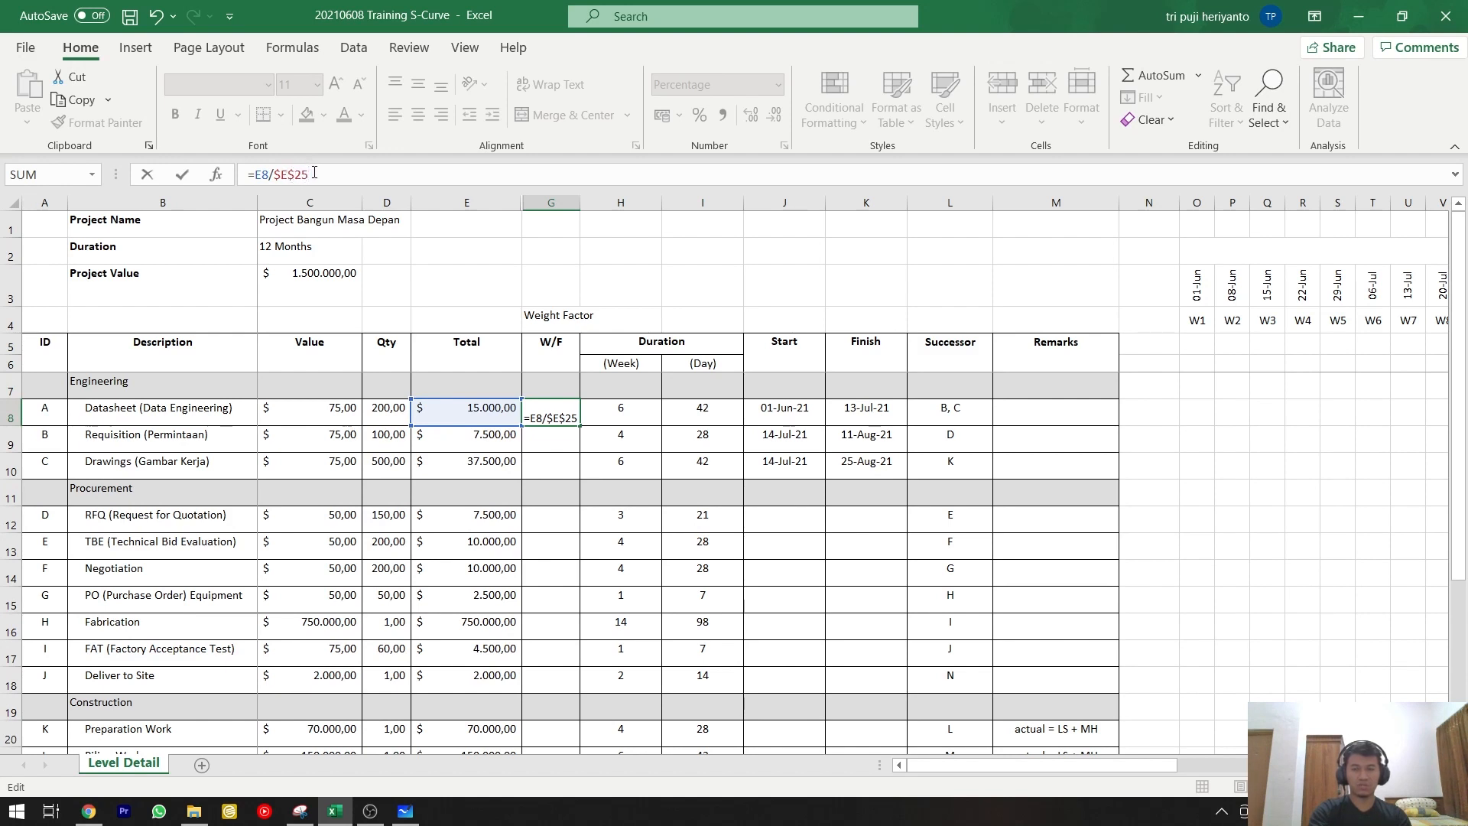
key(F4)
key(F4)
key(F4)
key(ctrl+Return)
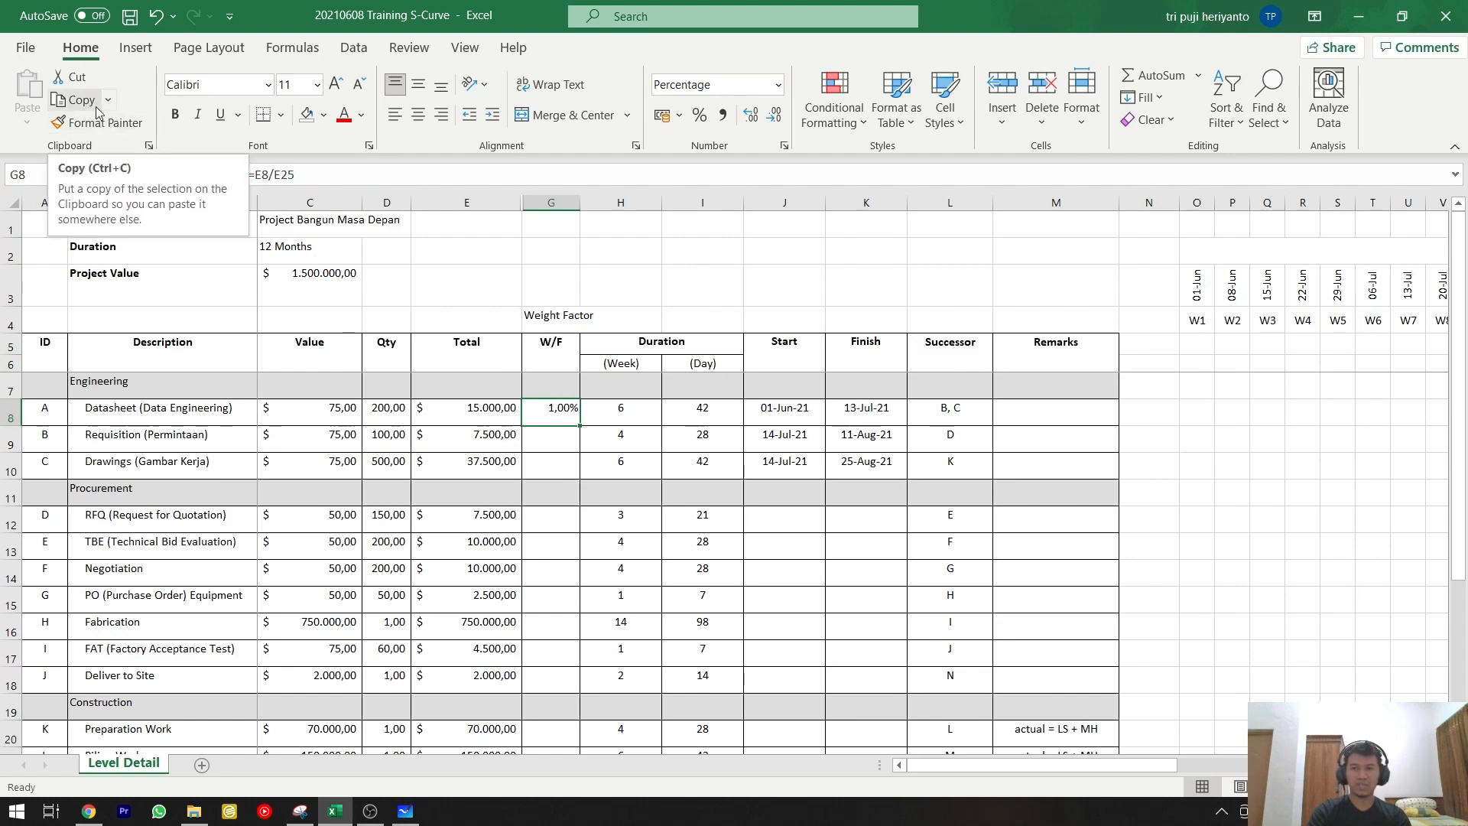
Copy the Datasheet row's W/F formula with its relative references into the Requisition row's W/F cell.
key(ctrl+c)
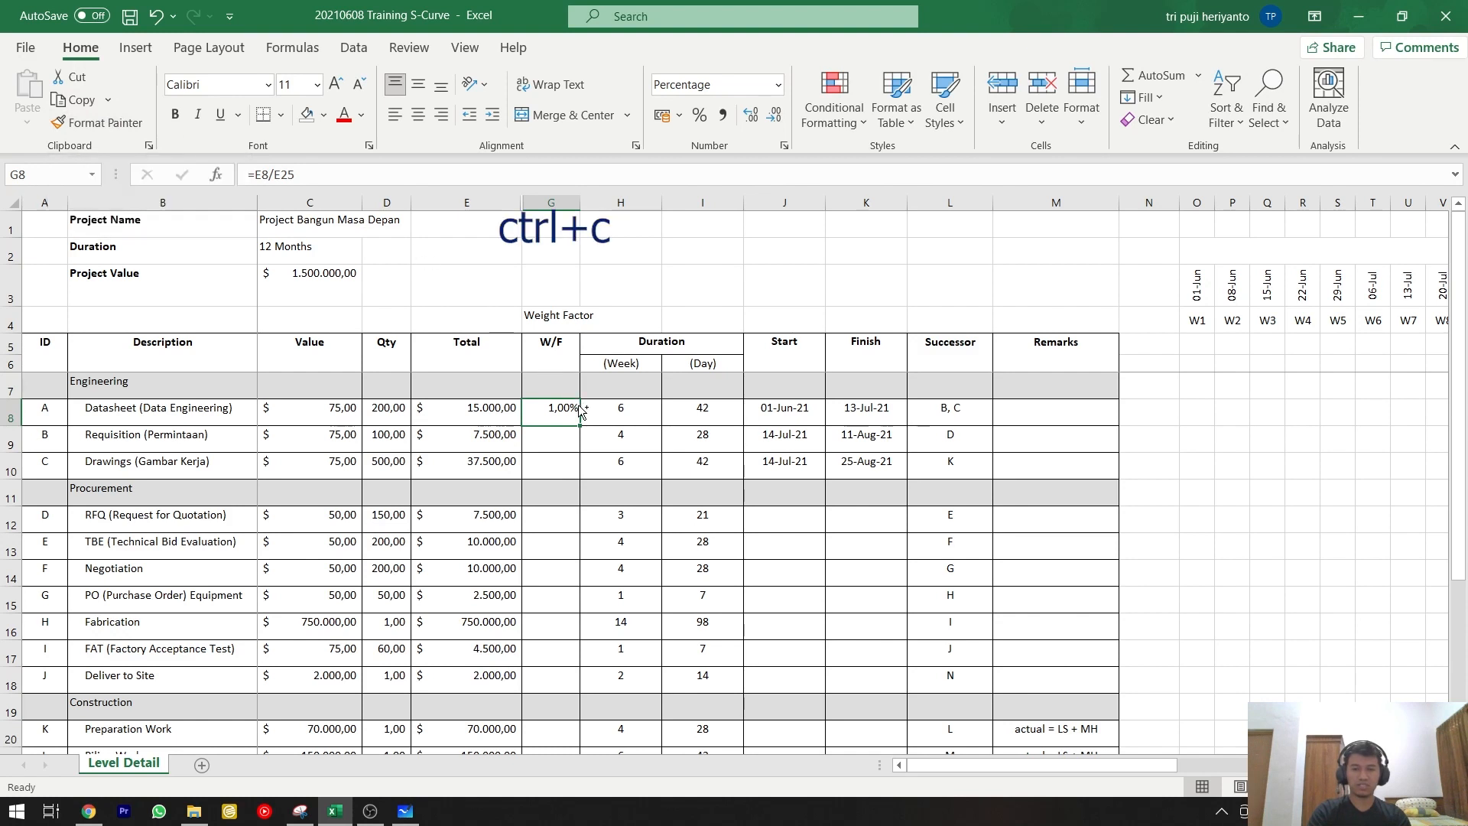
key(ctrl+c)
click(560, 436)
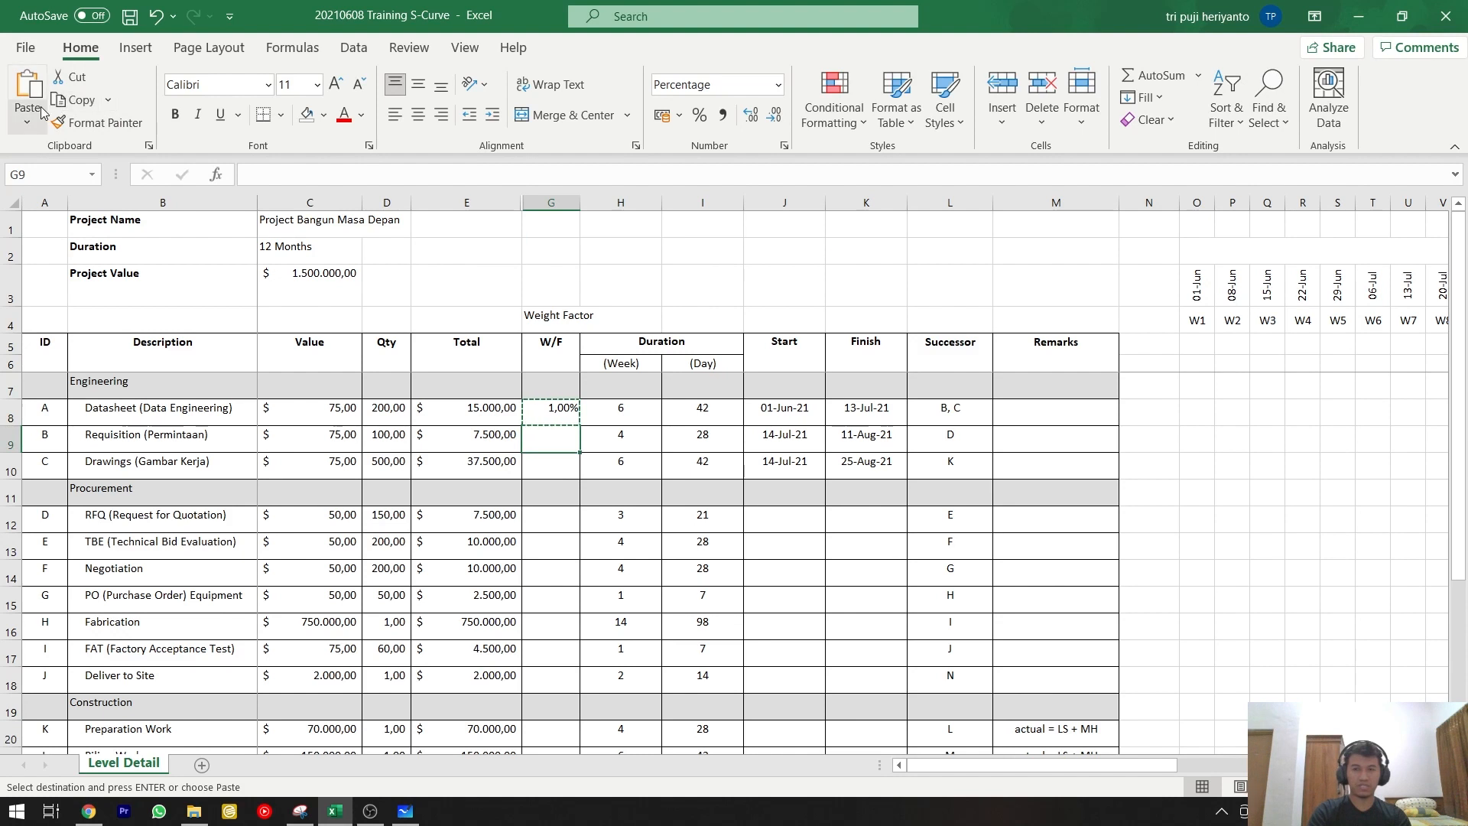
key(ctrl+v)
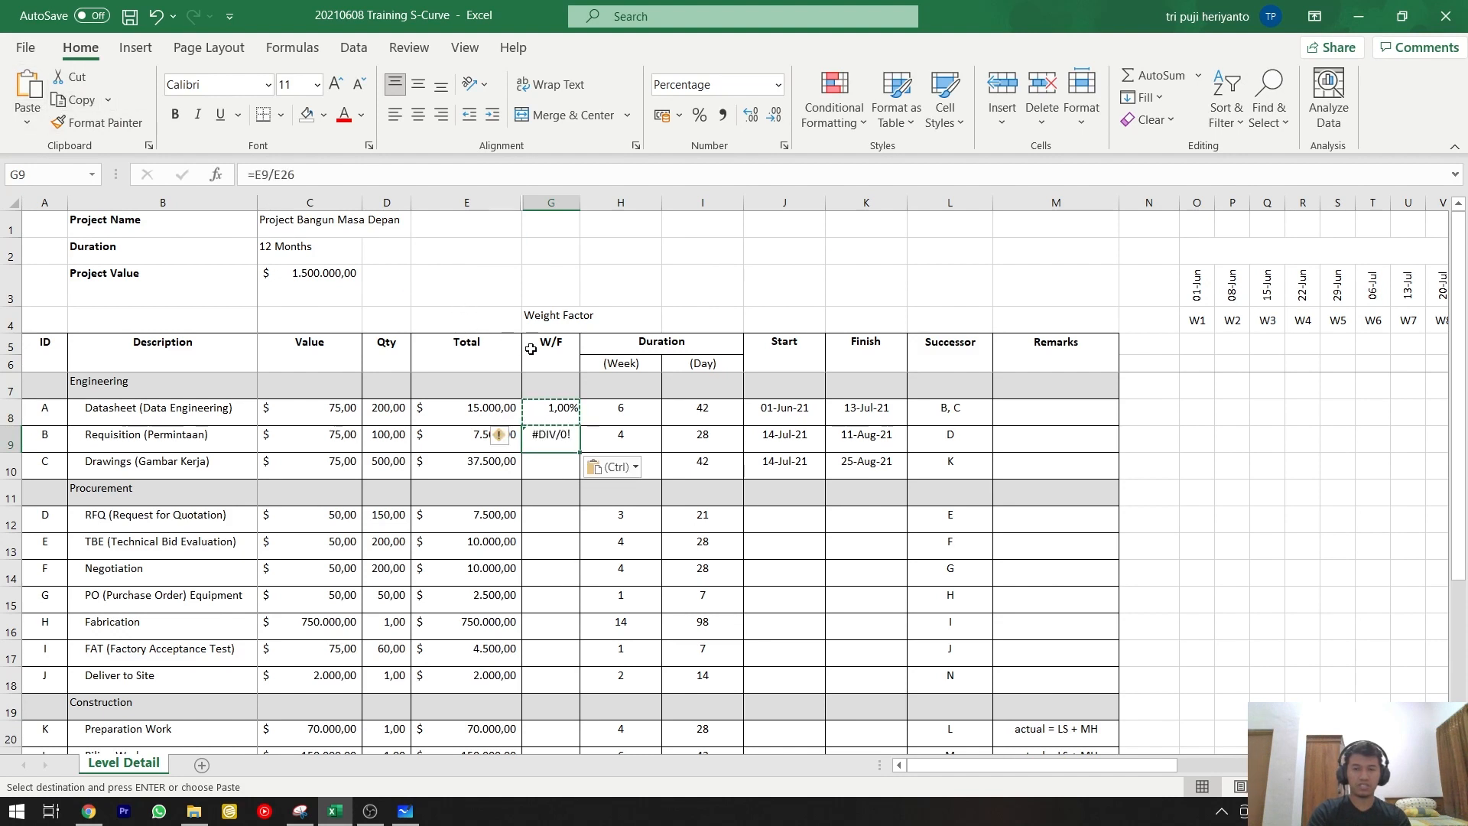
Check which cells the Requisition row's pasted W/F formula references, including its divisor near the Total row.
double_click(559, 434)
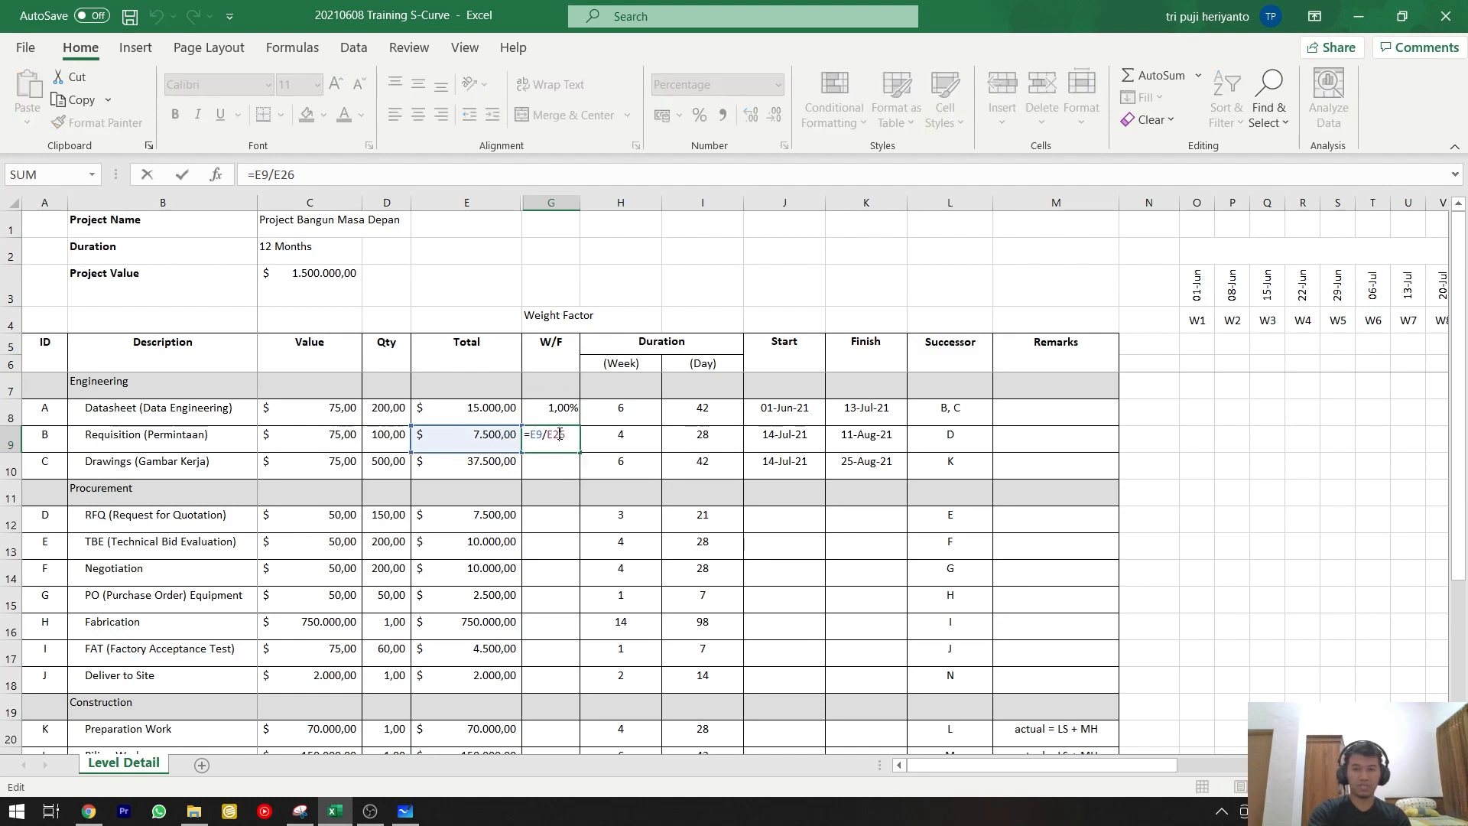
key(ctrl+Return)
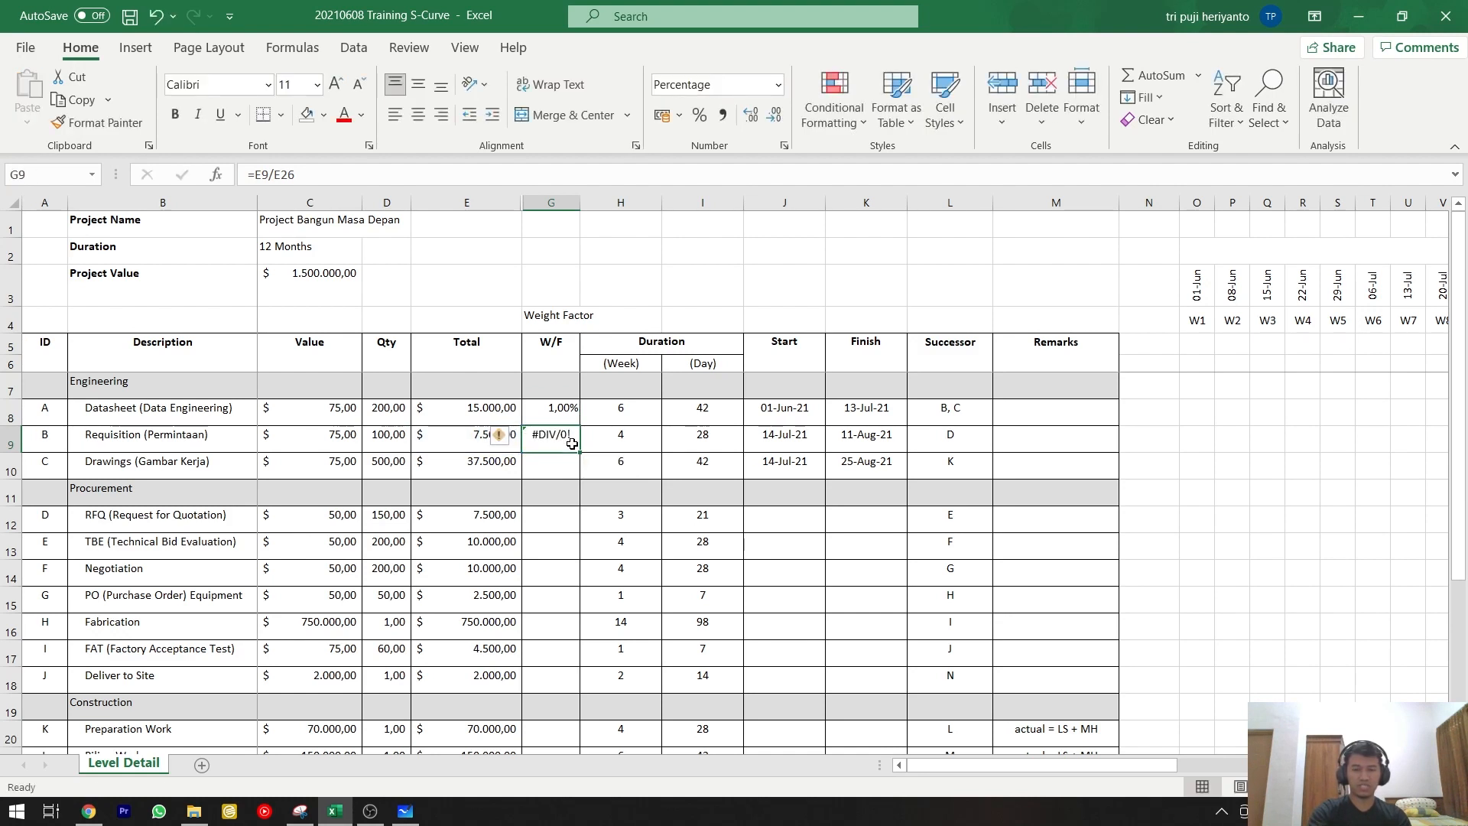
double_click(572, 443)
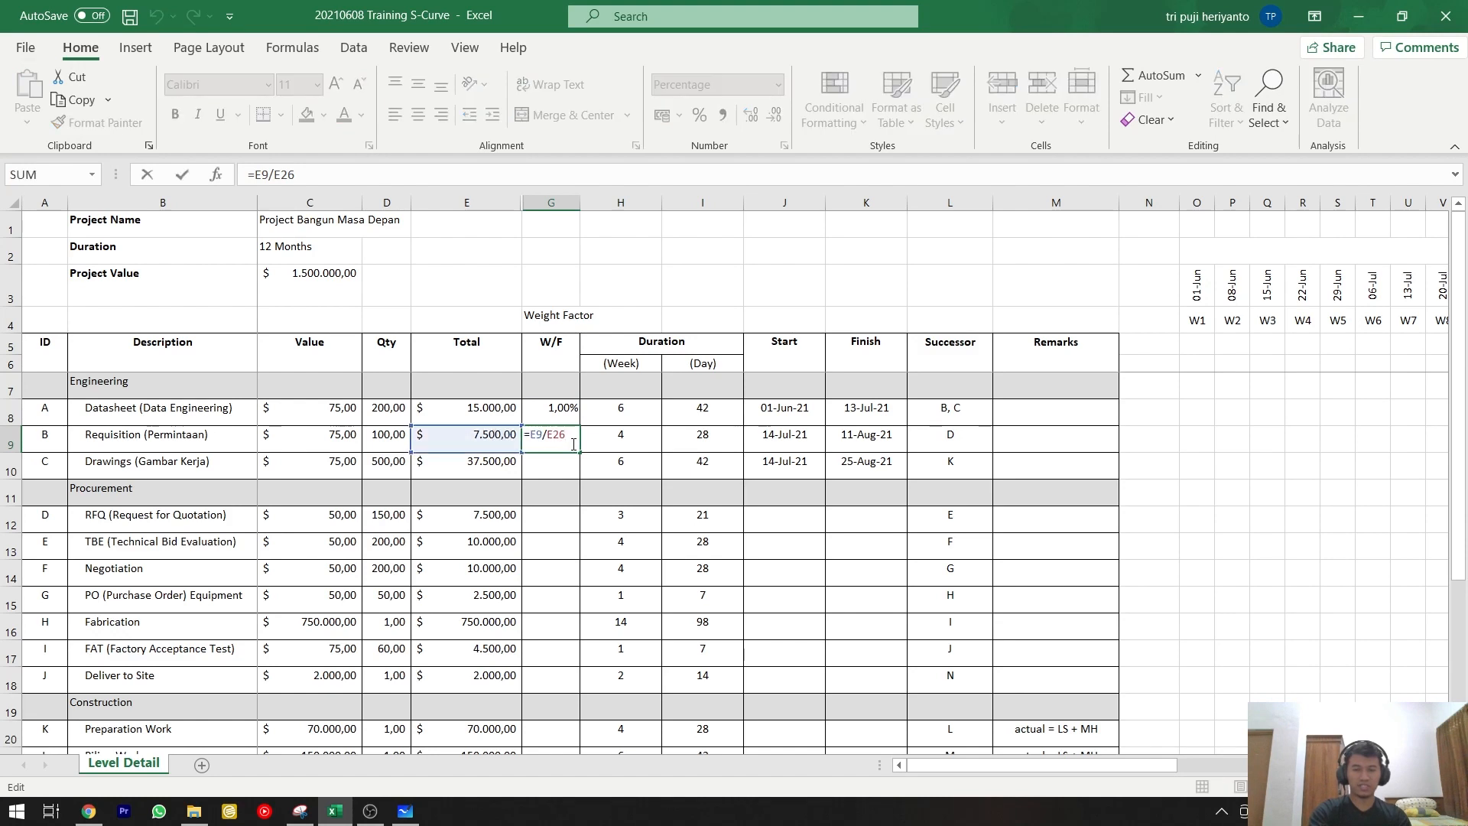
scroll(574, 443, down, 3)
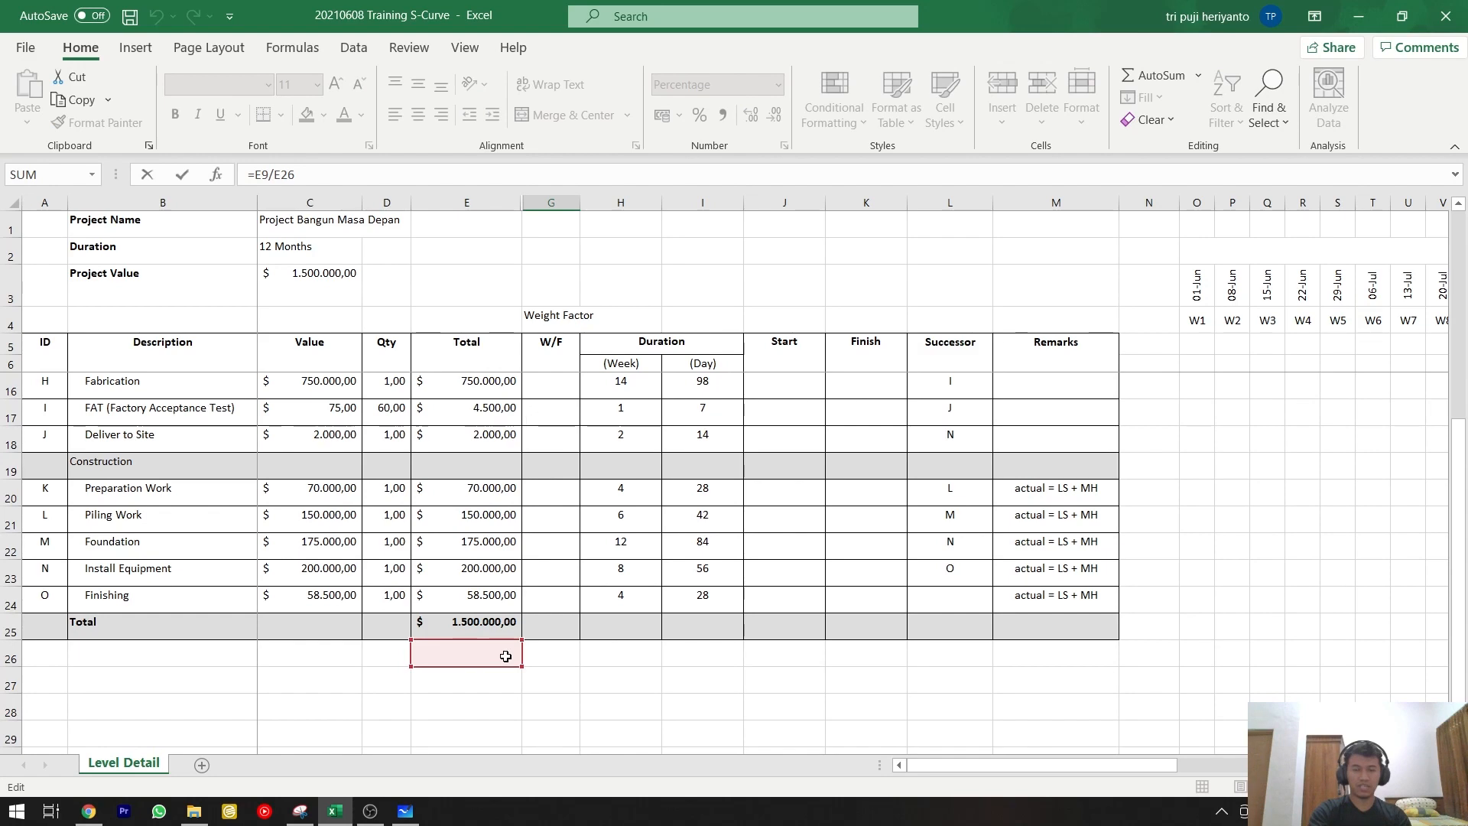
scroll(507, 656, up, 3)
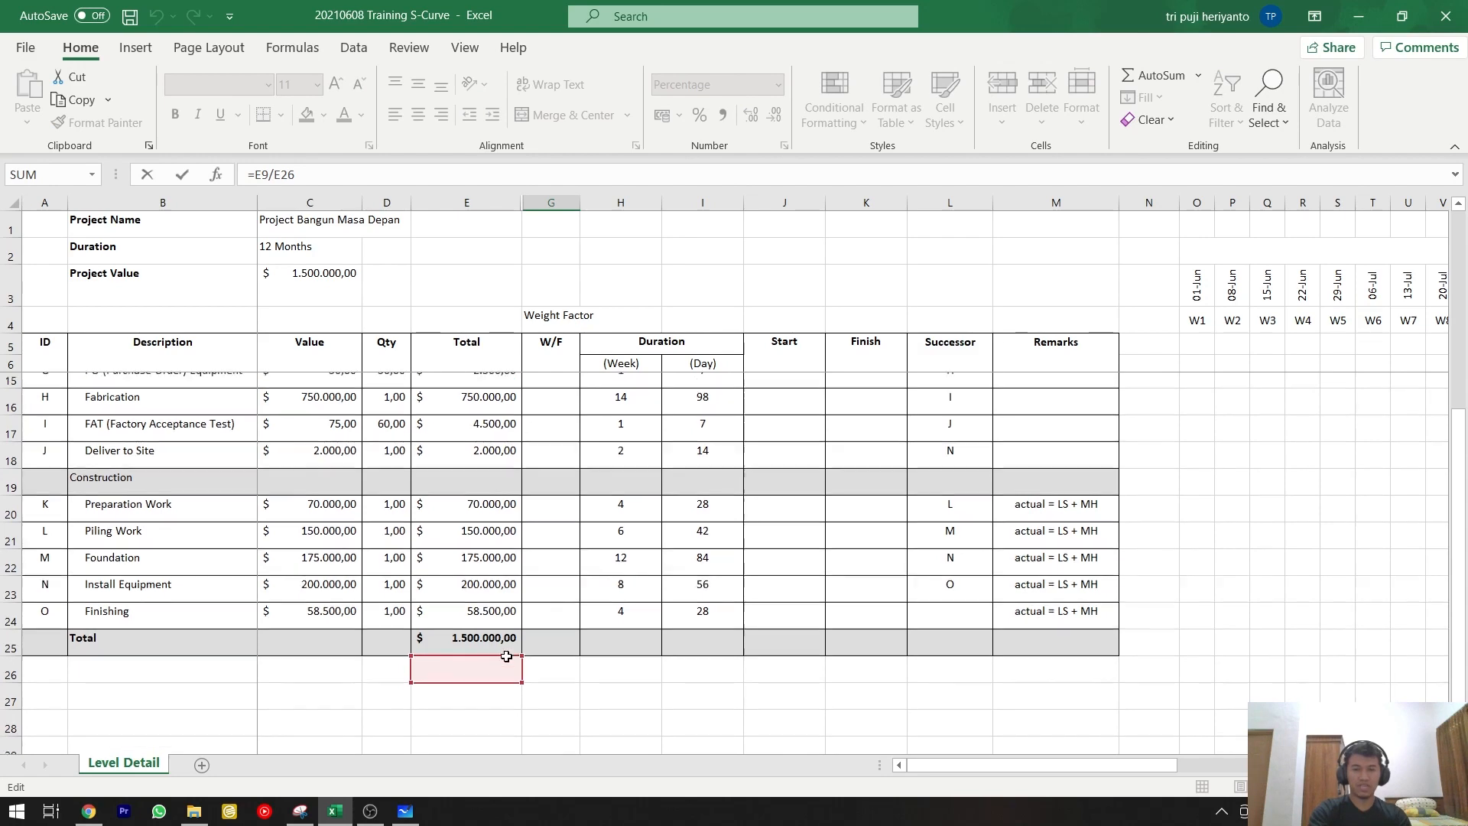
key(ctrl+Return)
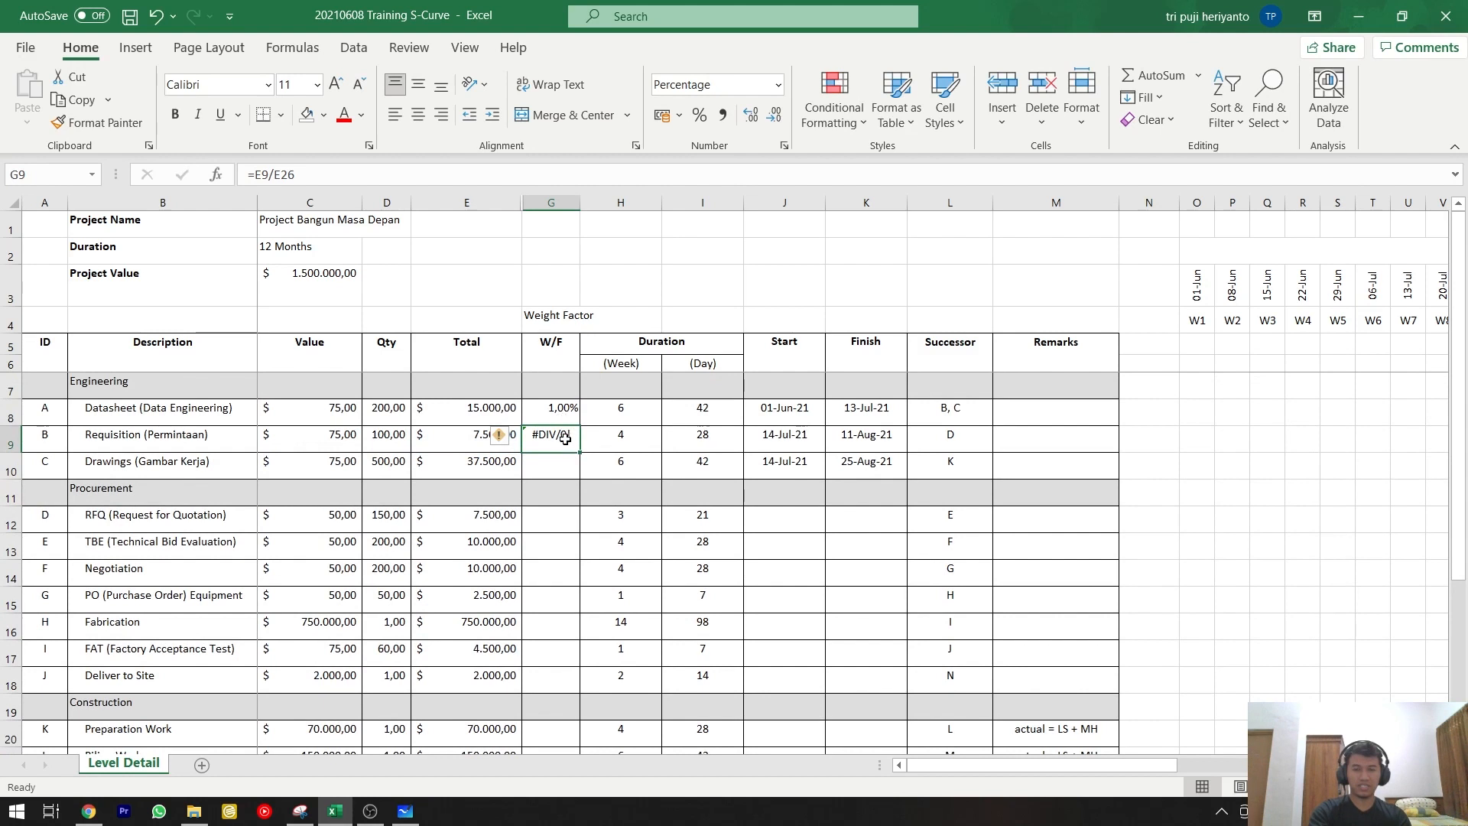
Change the Requisition row's W/F formula to =E9/$E$26 and check which cell its divisor references.
double_click(565, 437)
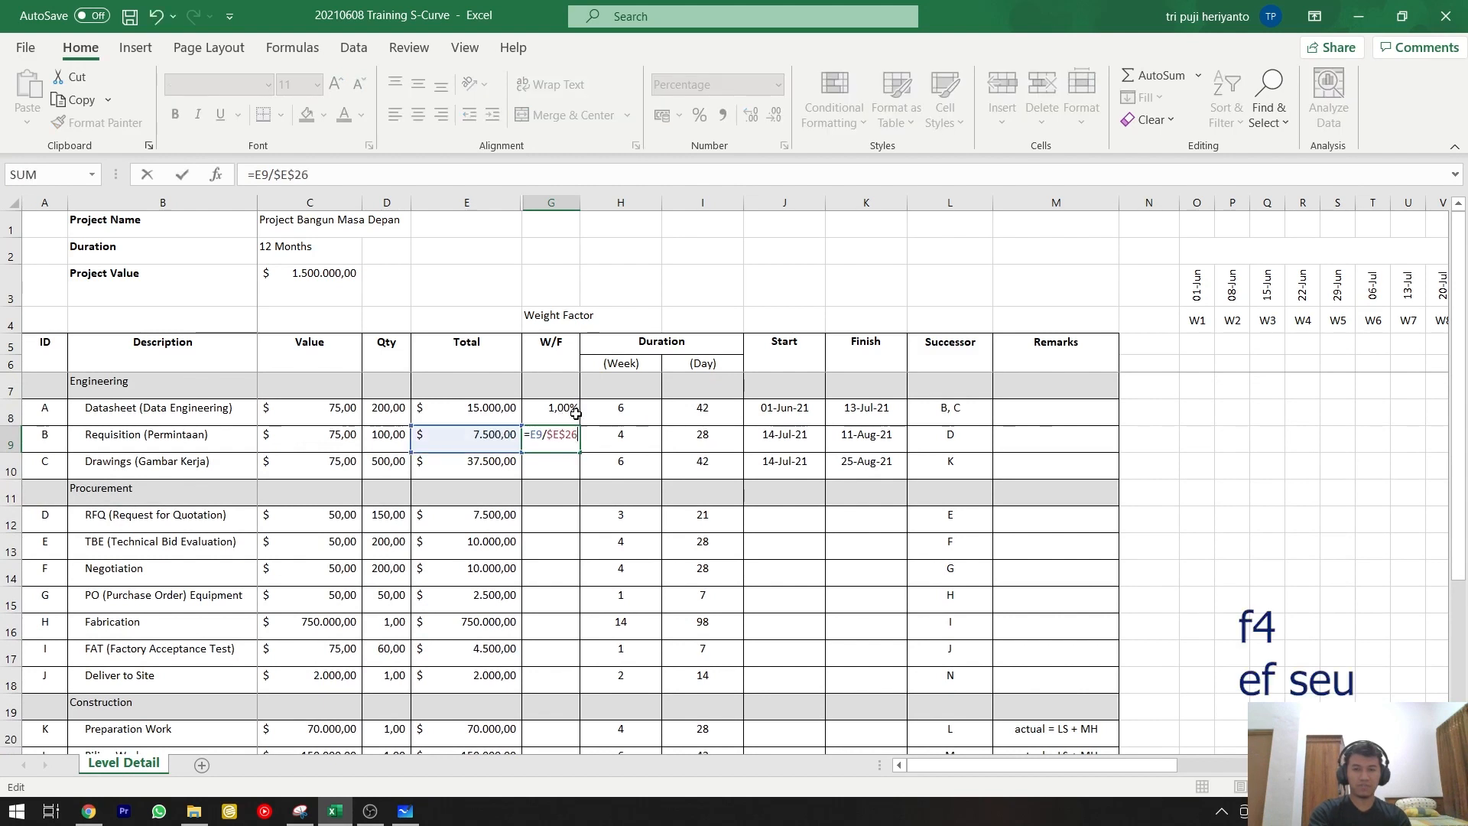
key(Return)
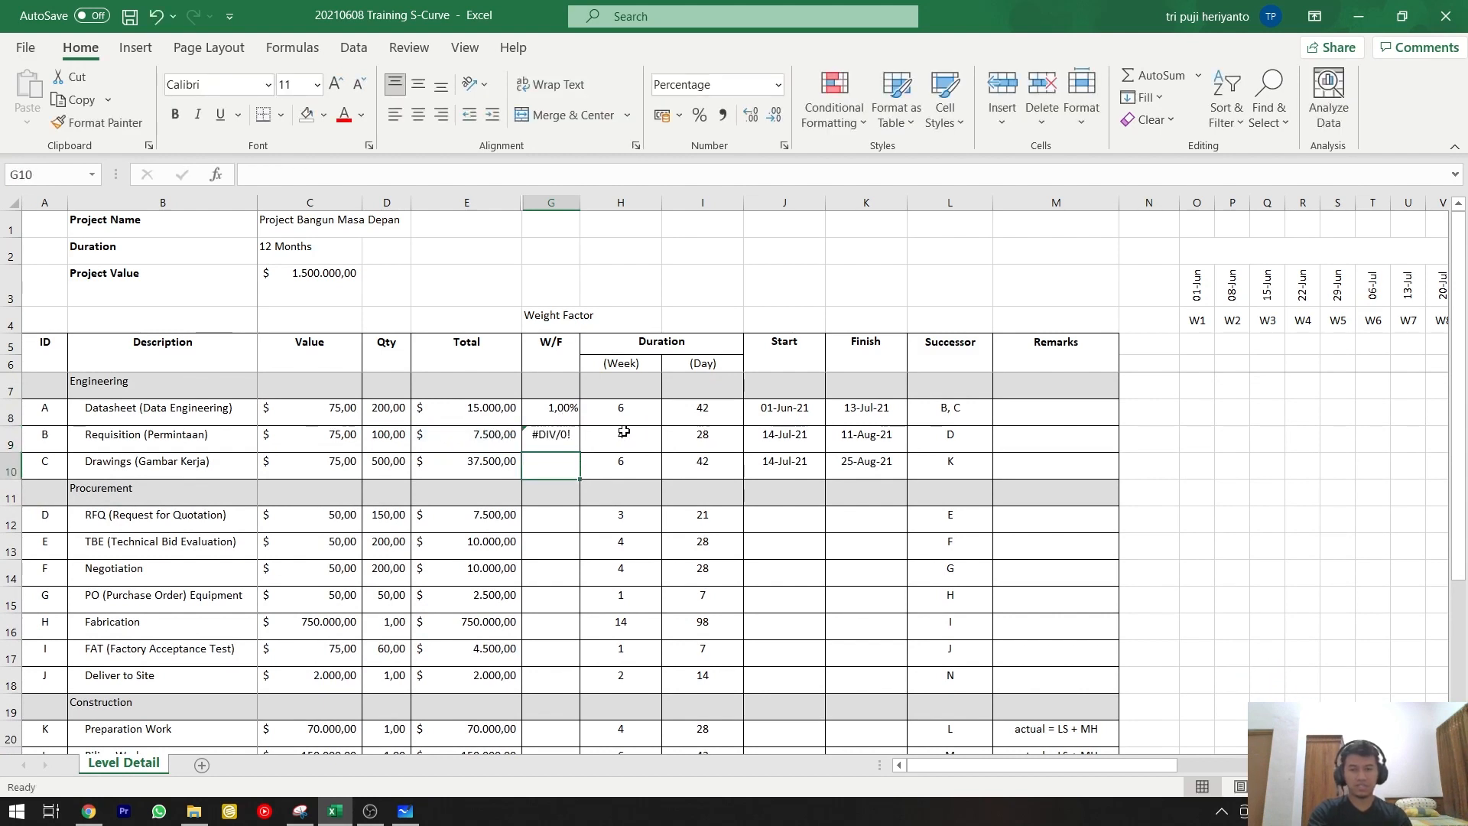
click(551, 435)
key(F1)
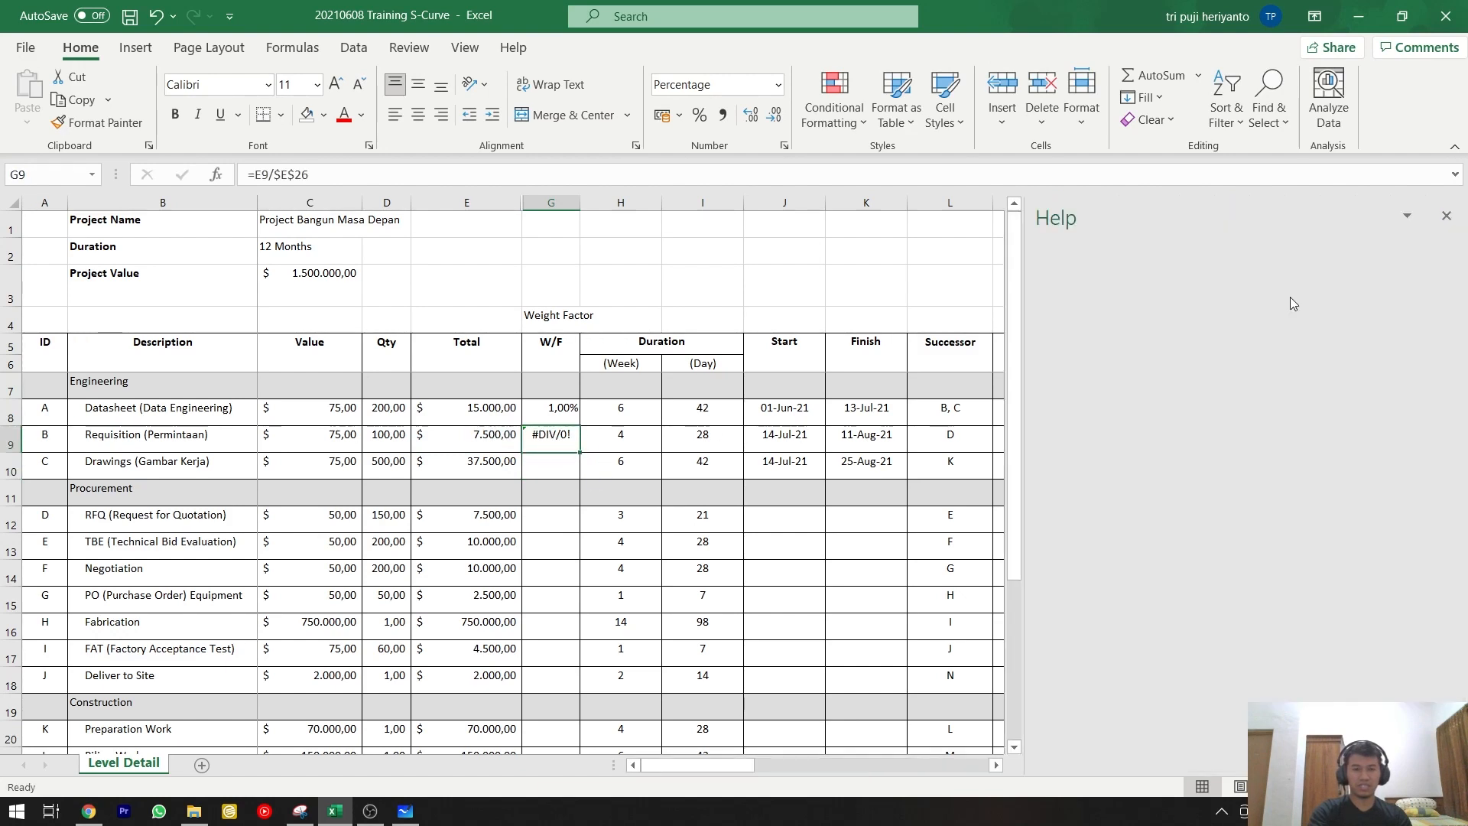
click(1446, 218)
key(F2)
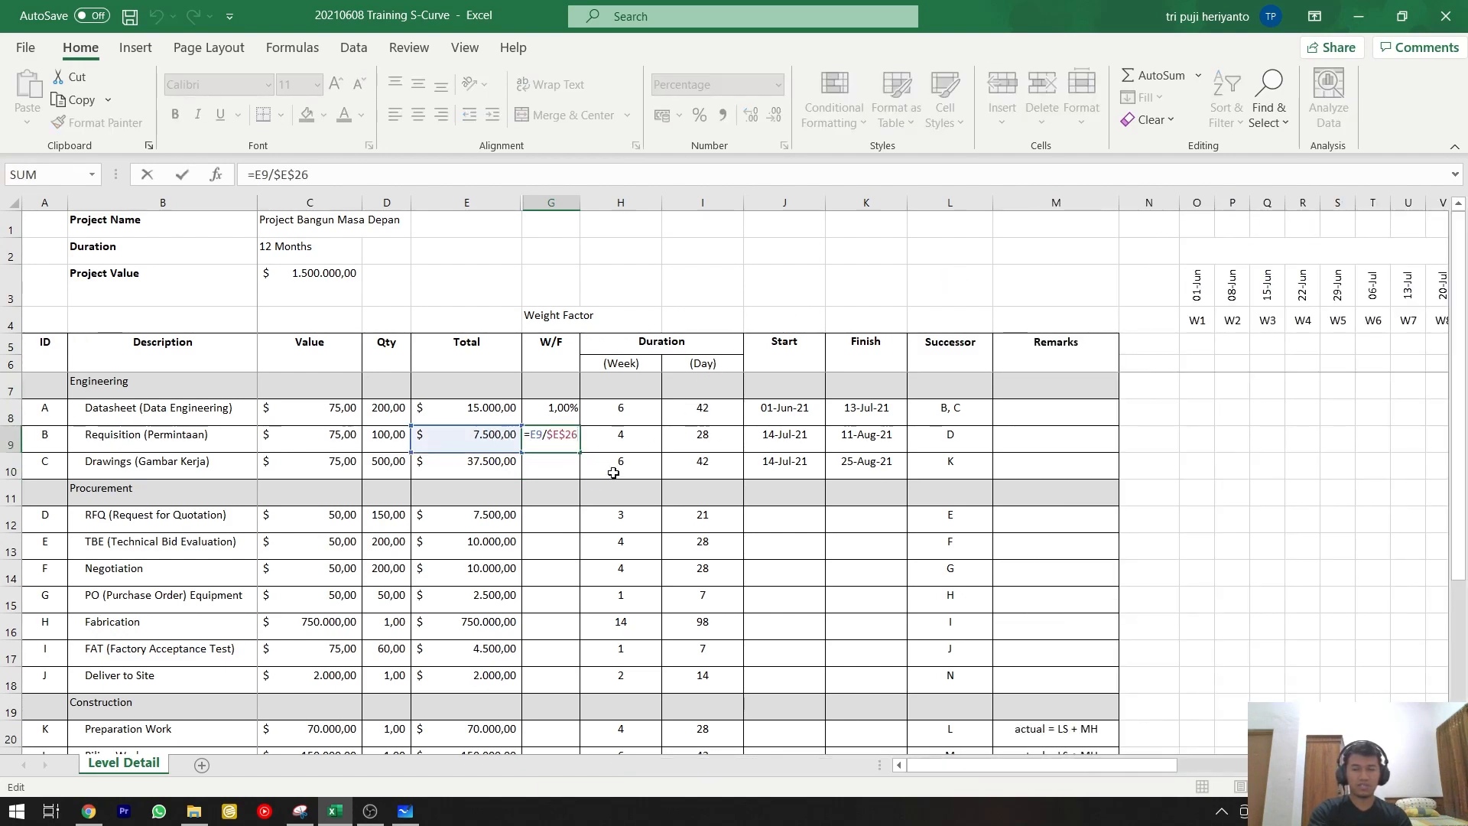
scroll(613, 472, down, 4)
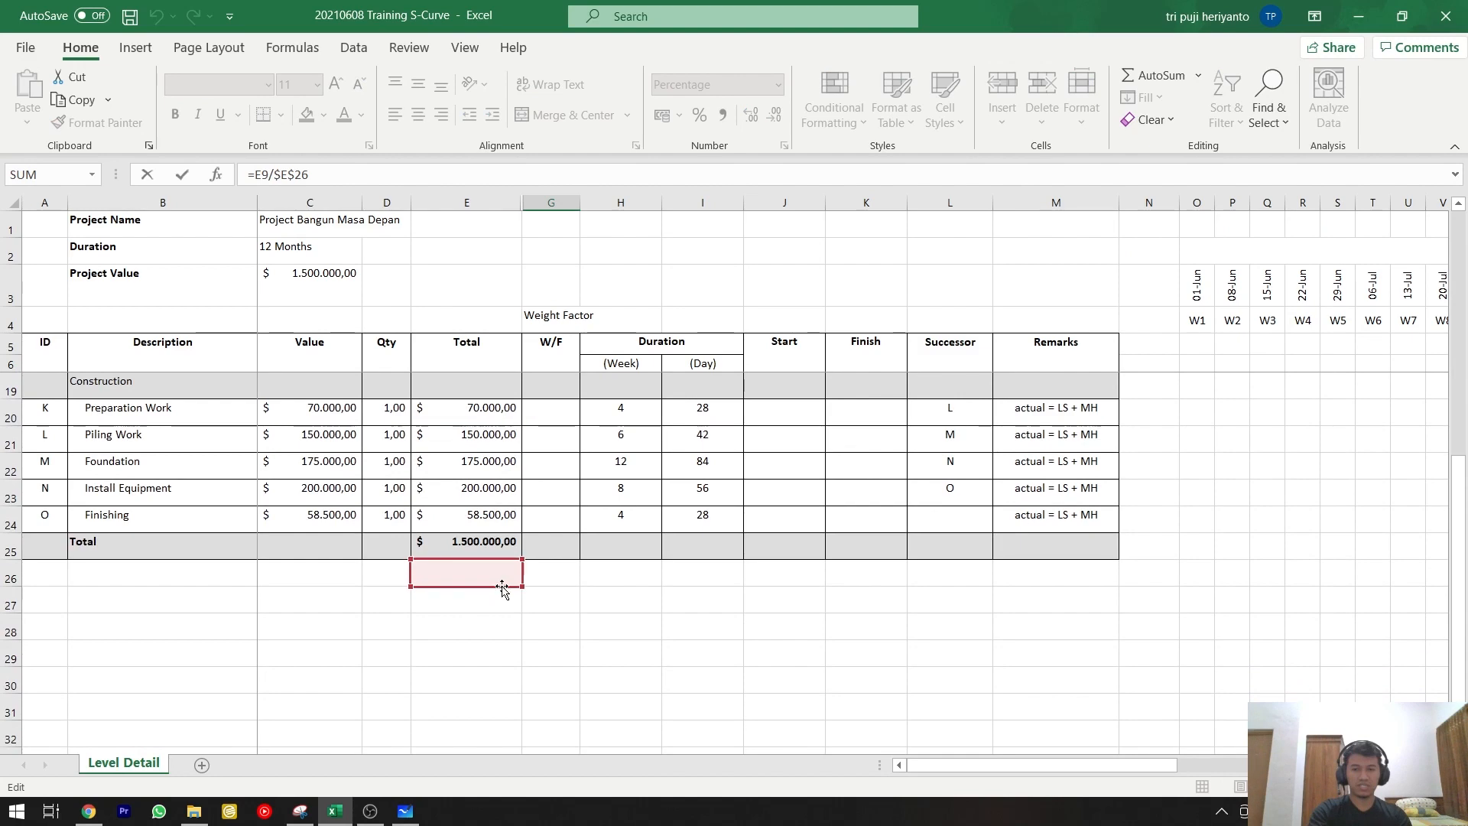
key(ctrl+Return)
scroll(550, 558, up, 6)
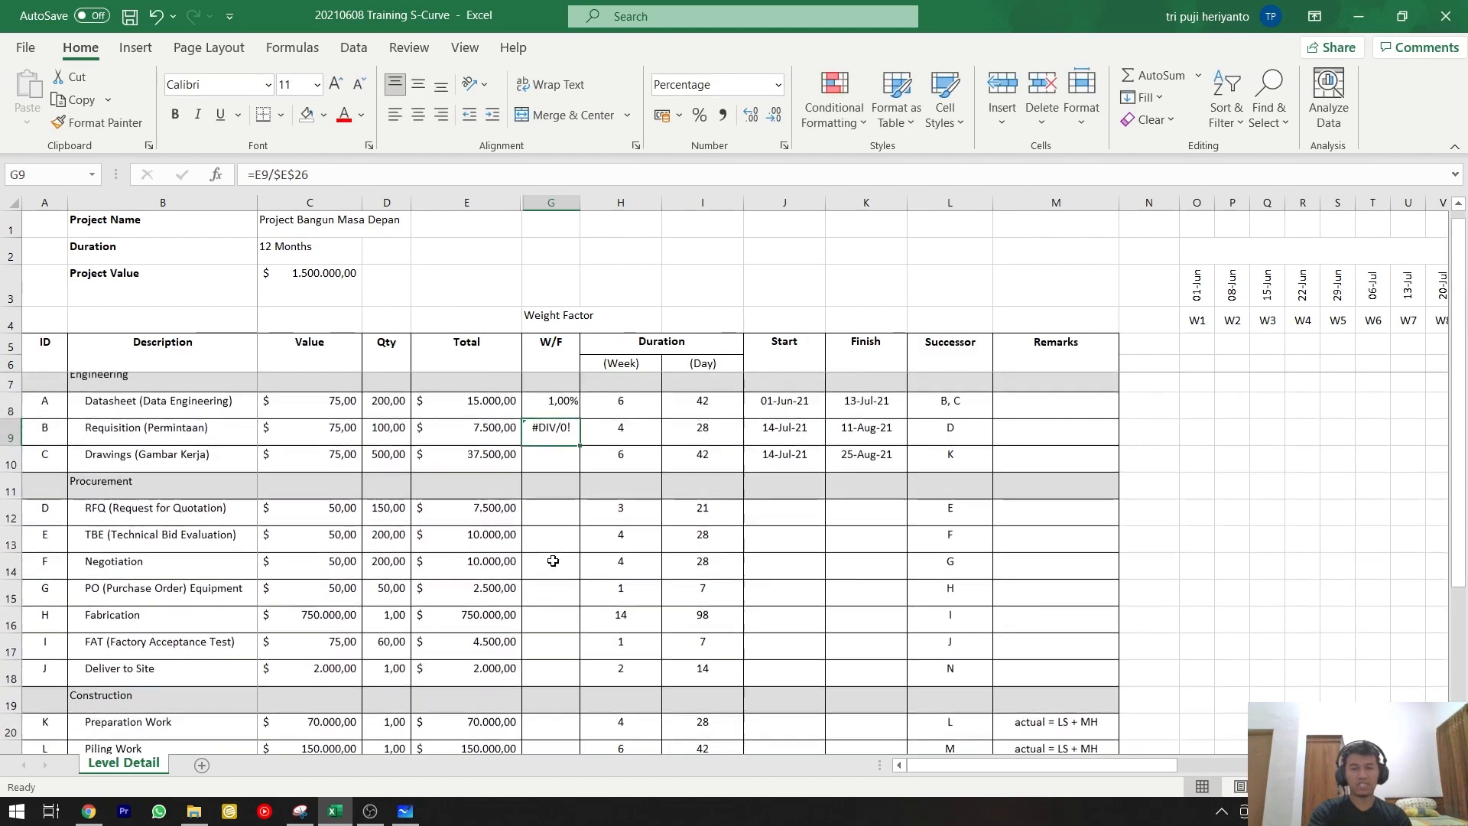
Make the grand-total reference in the Datasheet row's W/F formula absolute, giving =E8/$E$25.
click(575, 411)
key(F2)
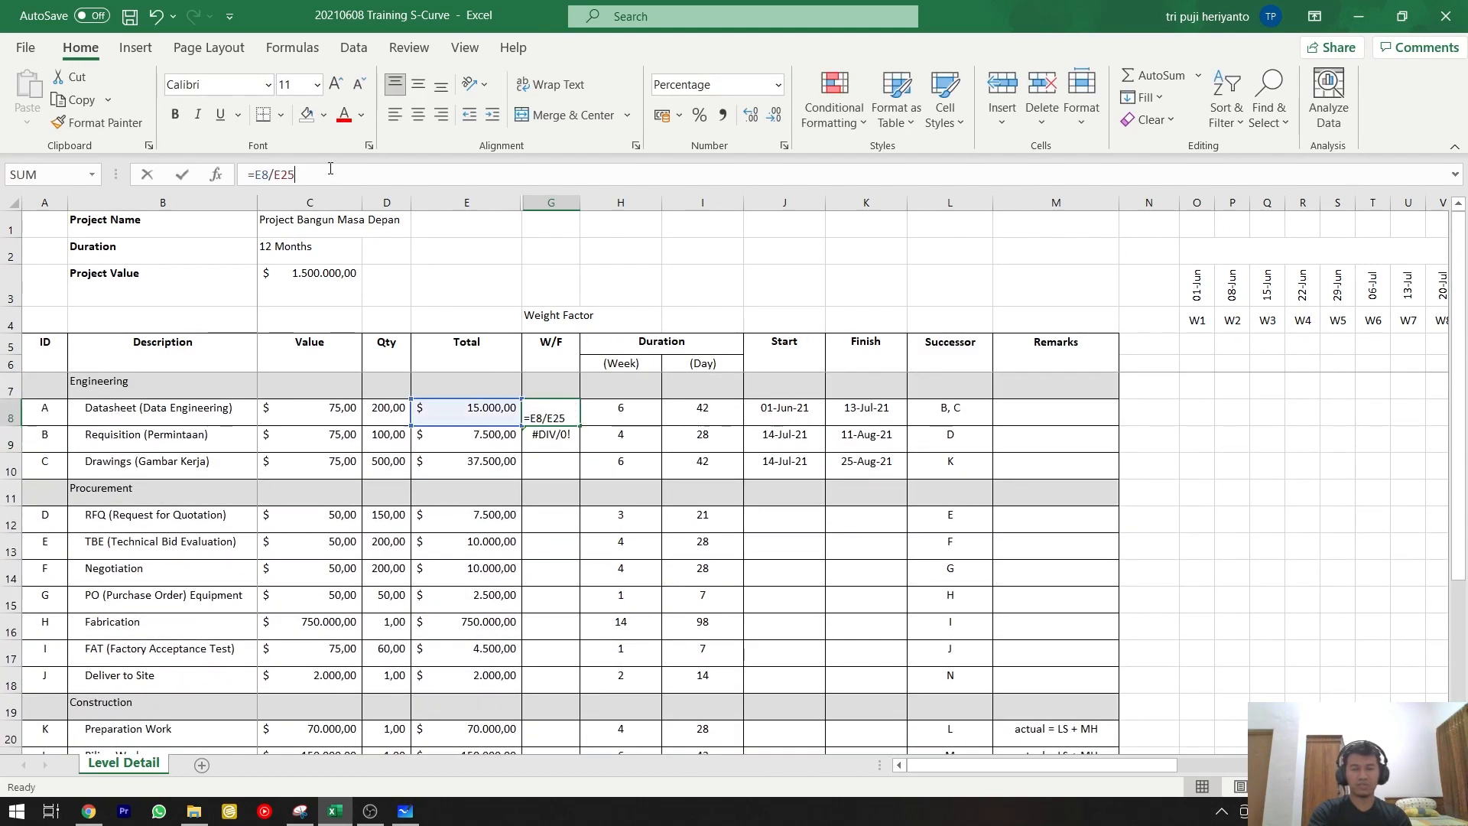
key(F4)
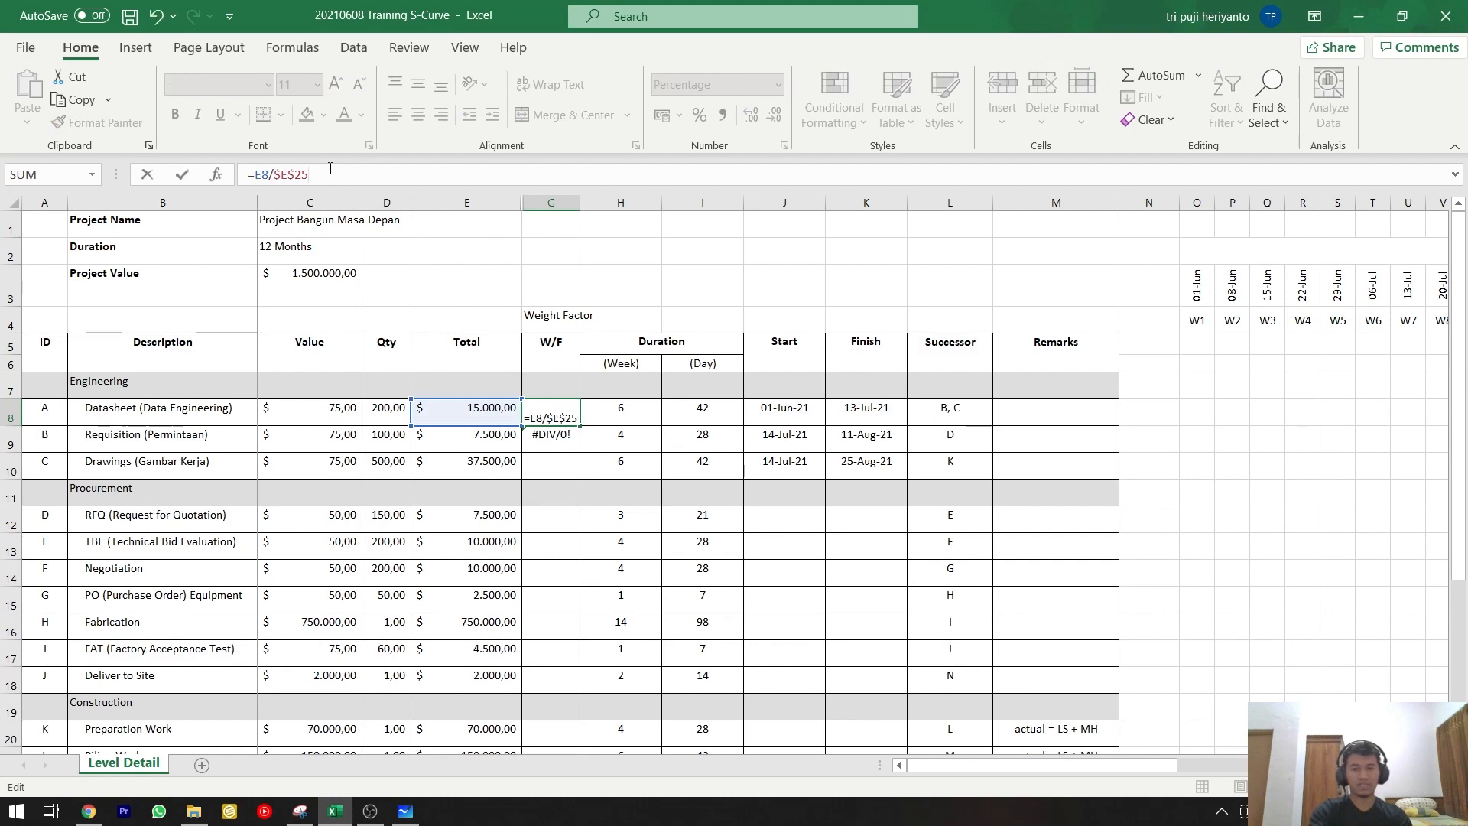
key(ctrl+Return)
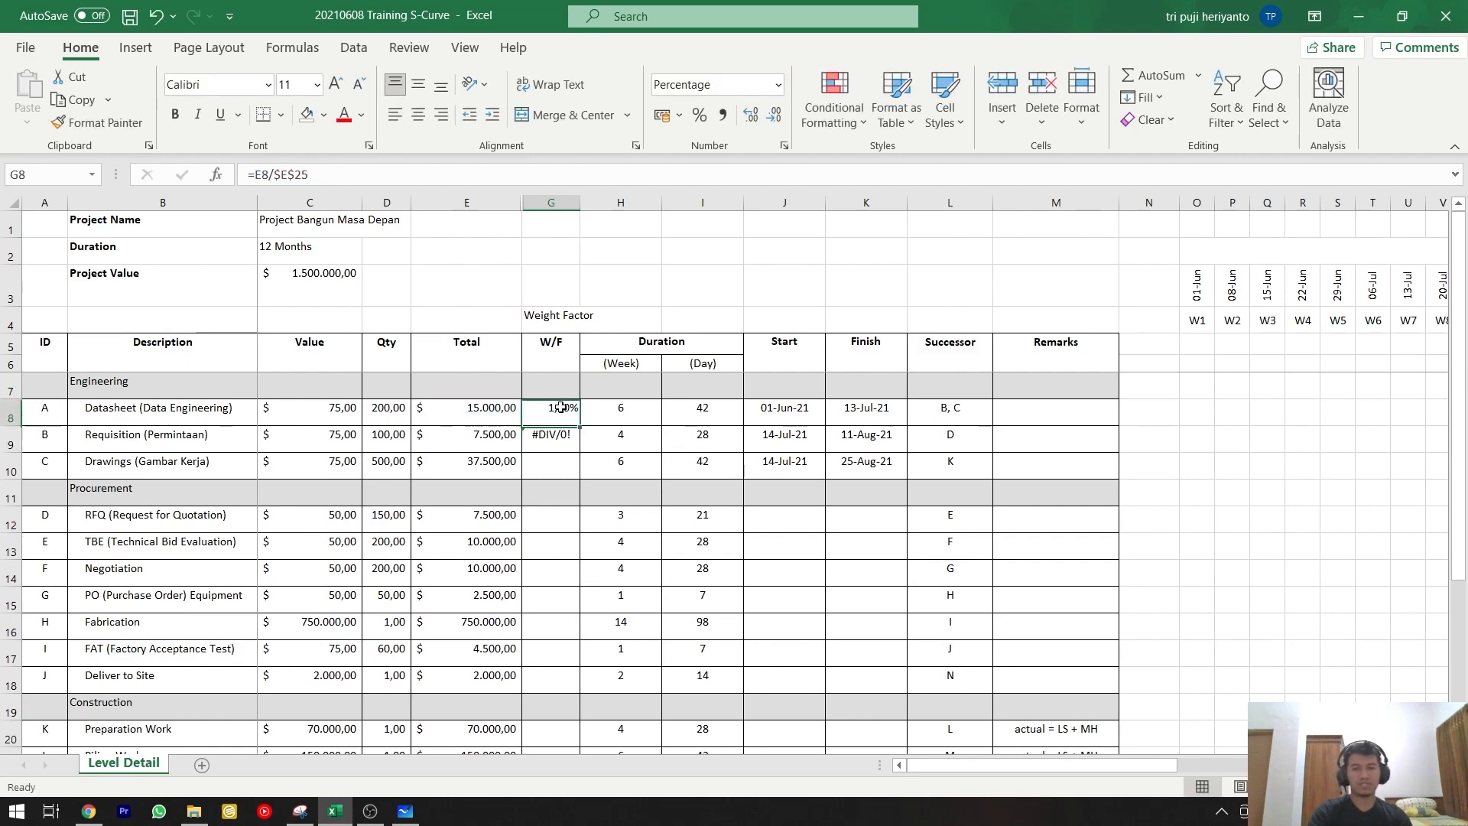
Copy the Datasheet row's W/F formula into the Requisition and Drawings rows and check the references in the Drawings row.
key(ctrl+c)
click(568, 436)
key(ctrl+v)
click(561, 470)
key(ctrl+v)
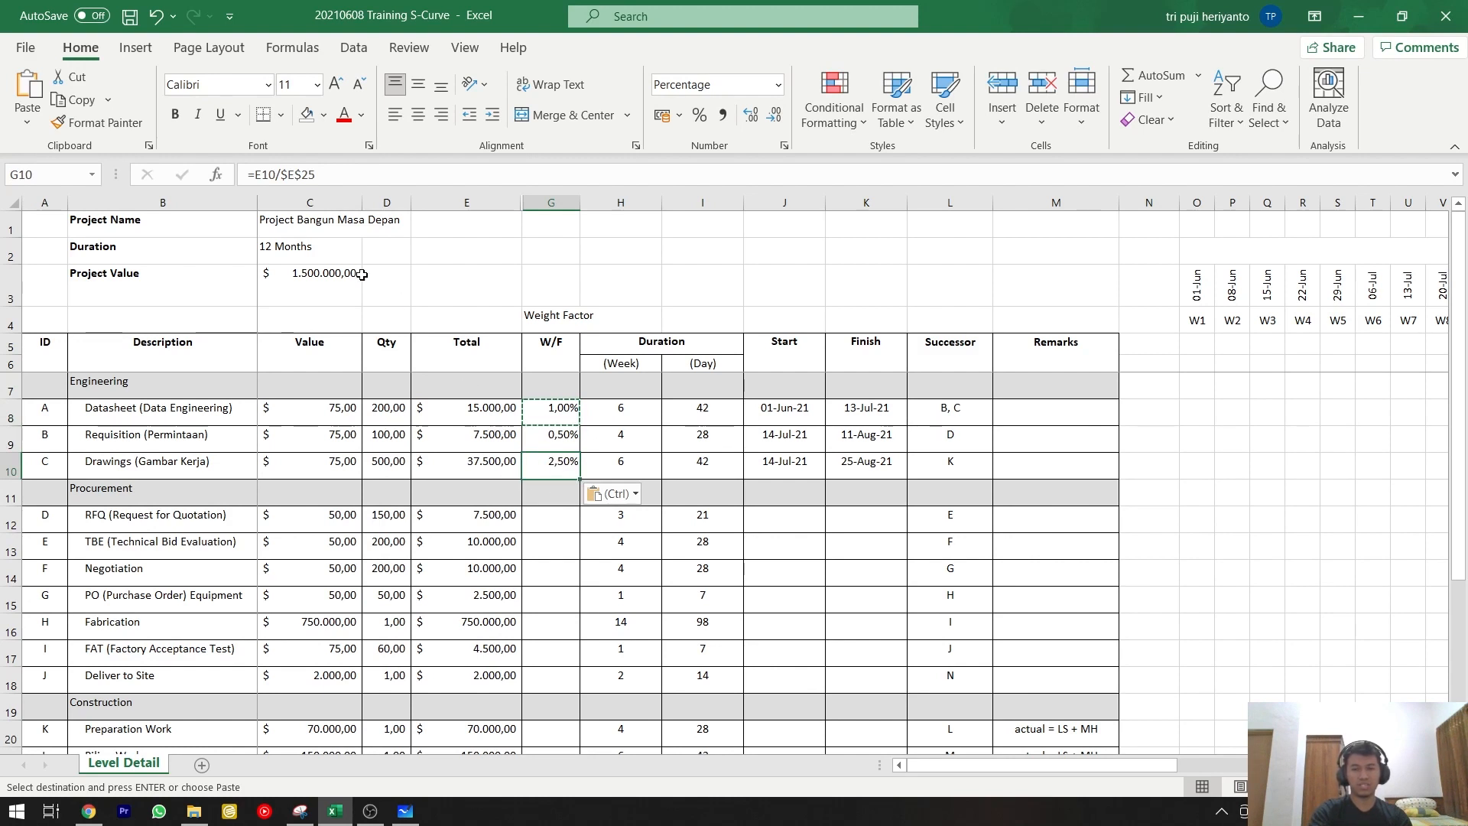
key(F2)
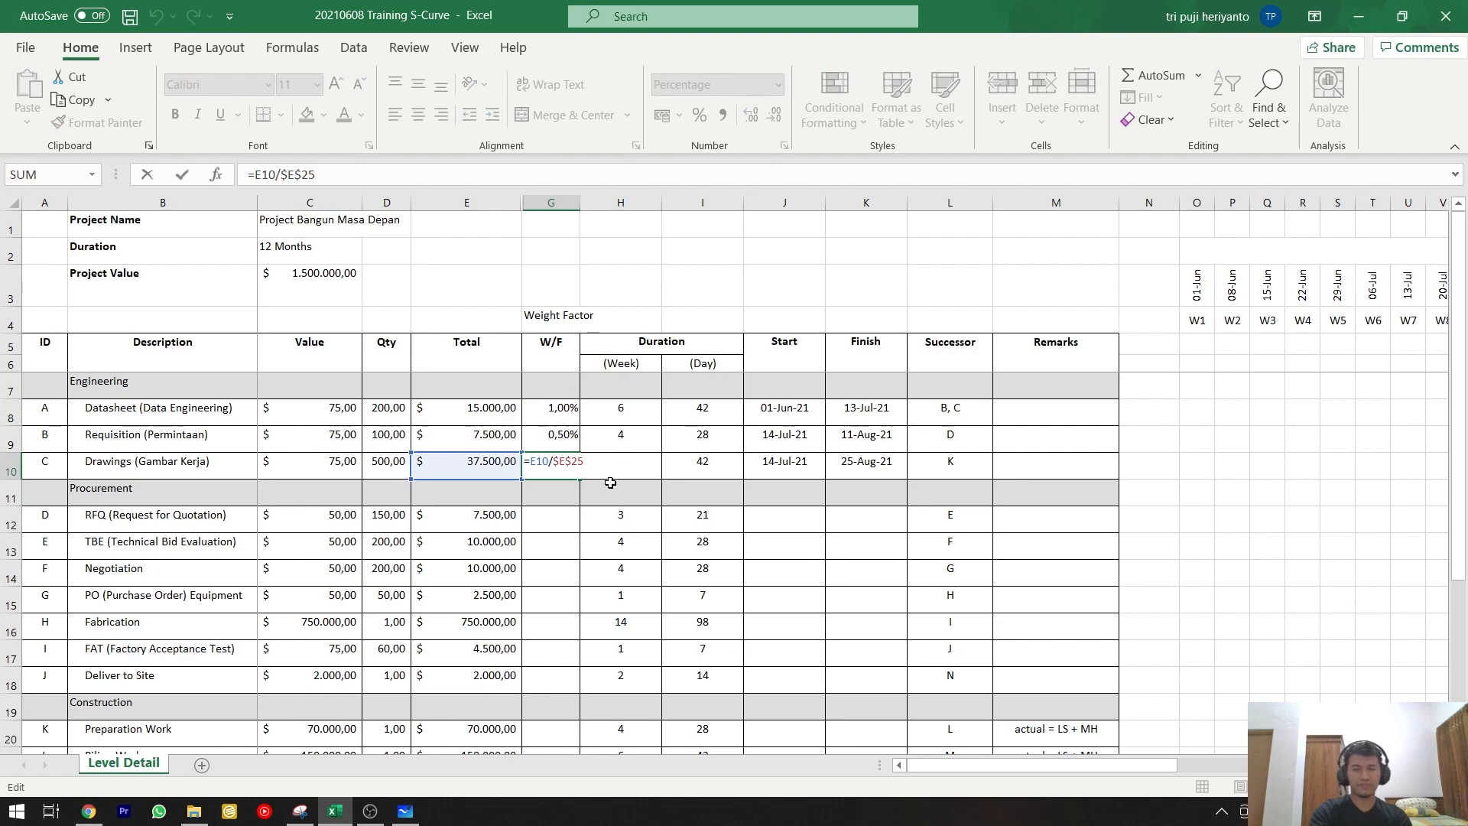
key(ctrl+Return)
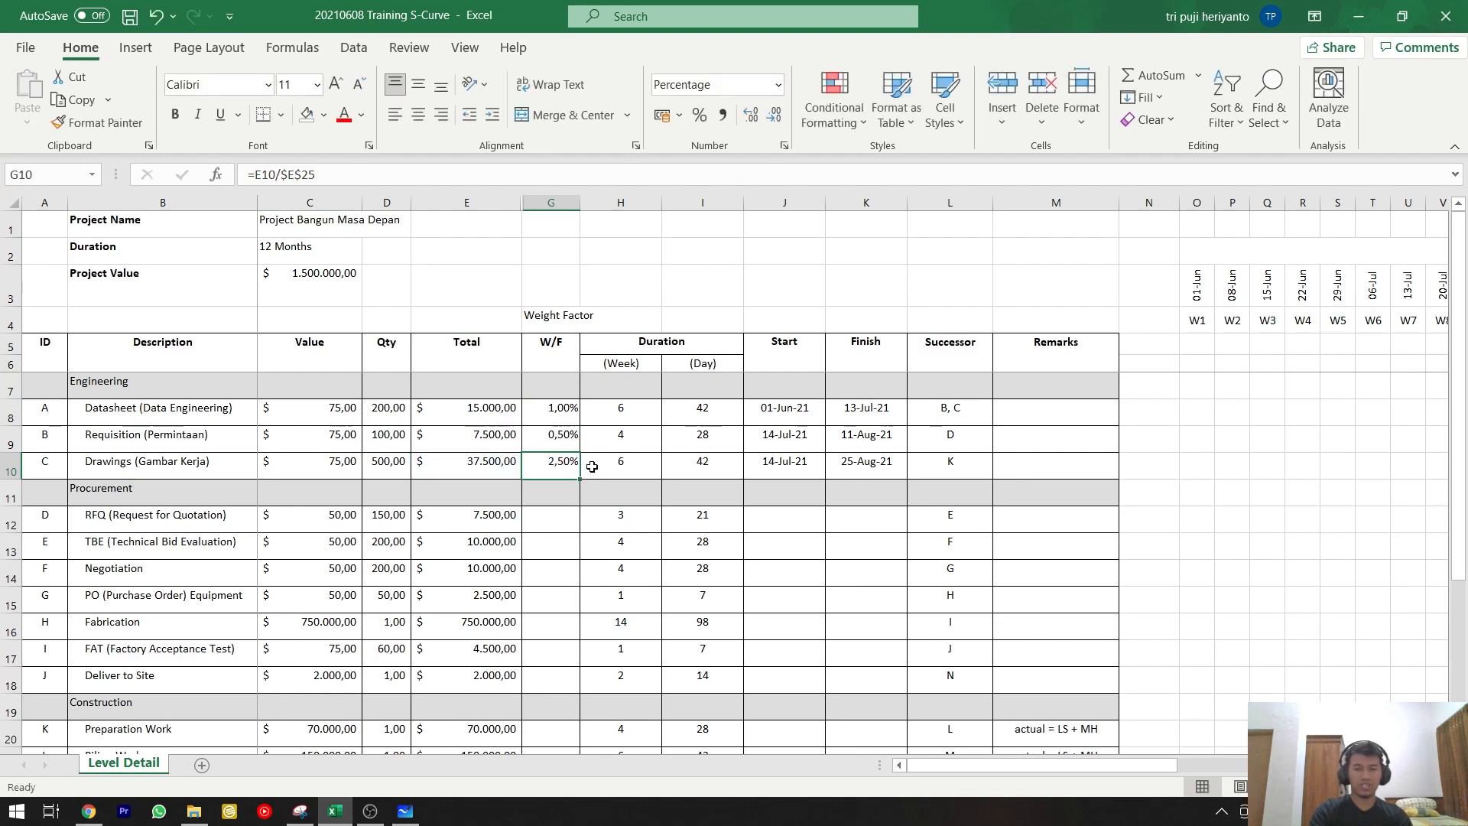
Copy the Datasheet row's W/F formula and paste only the formula into the W/F cells down through the Finishing row.
click(563, 413)
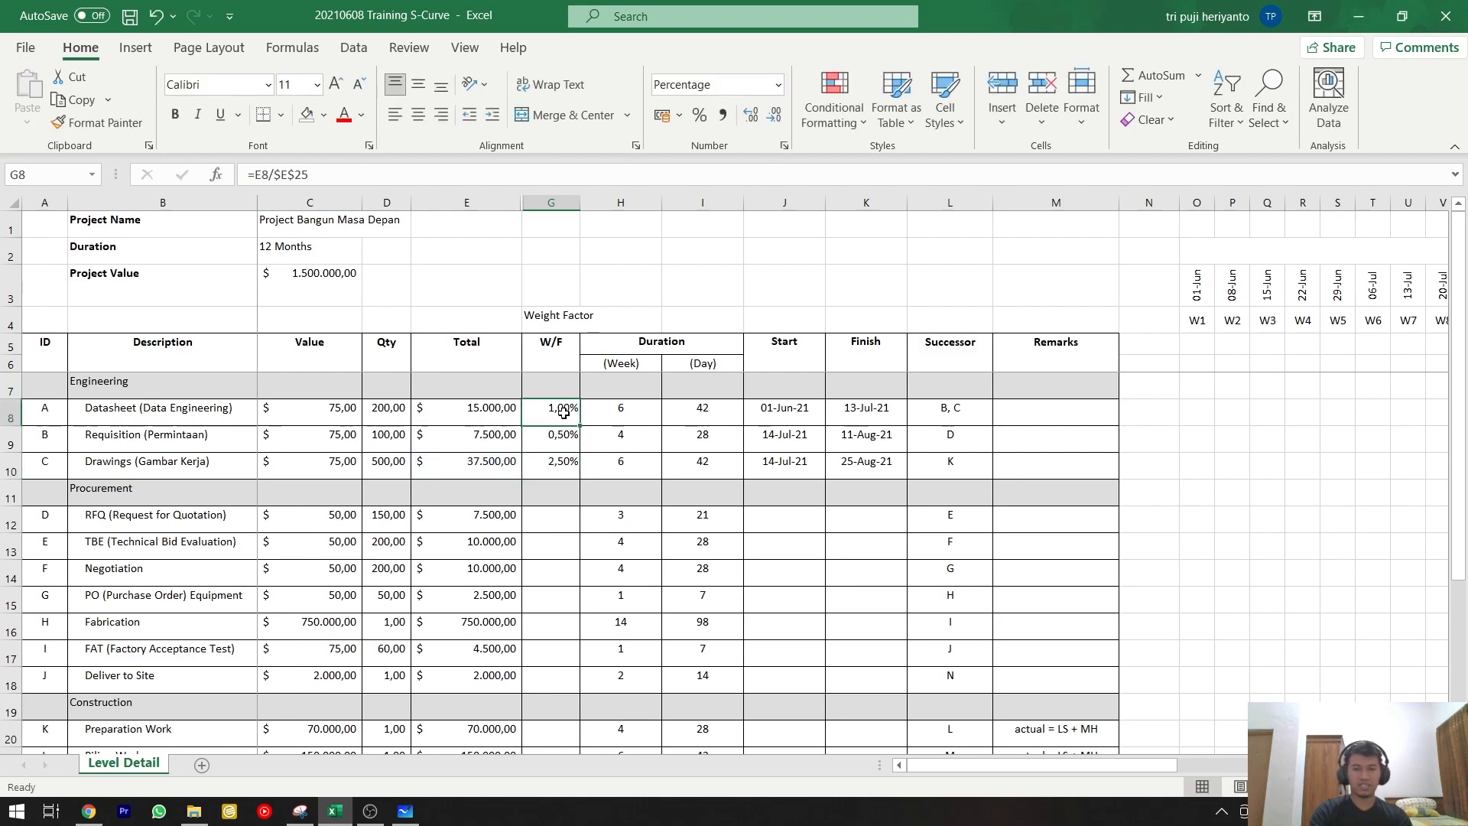
key(ctrl+c)
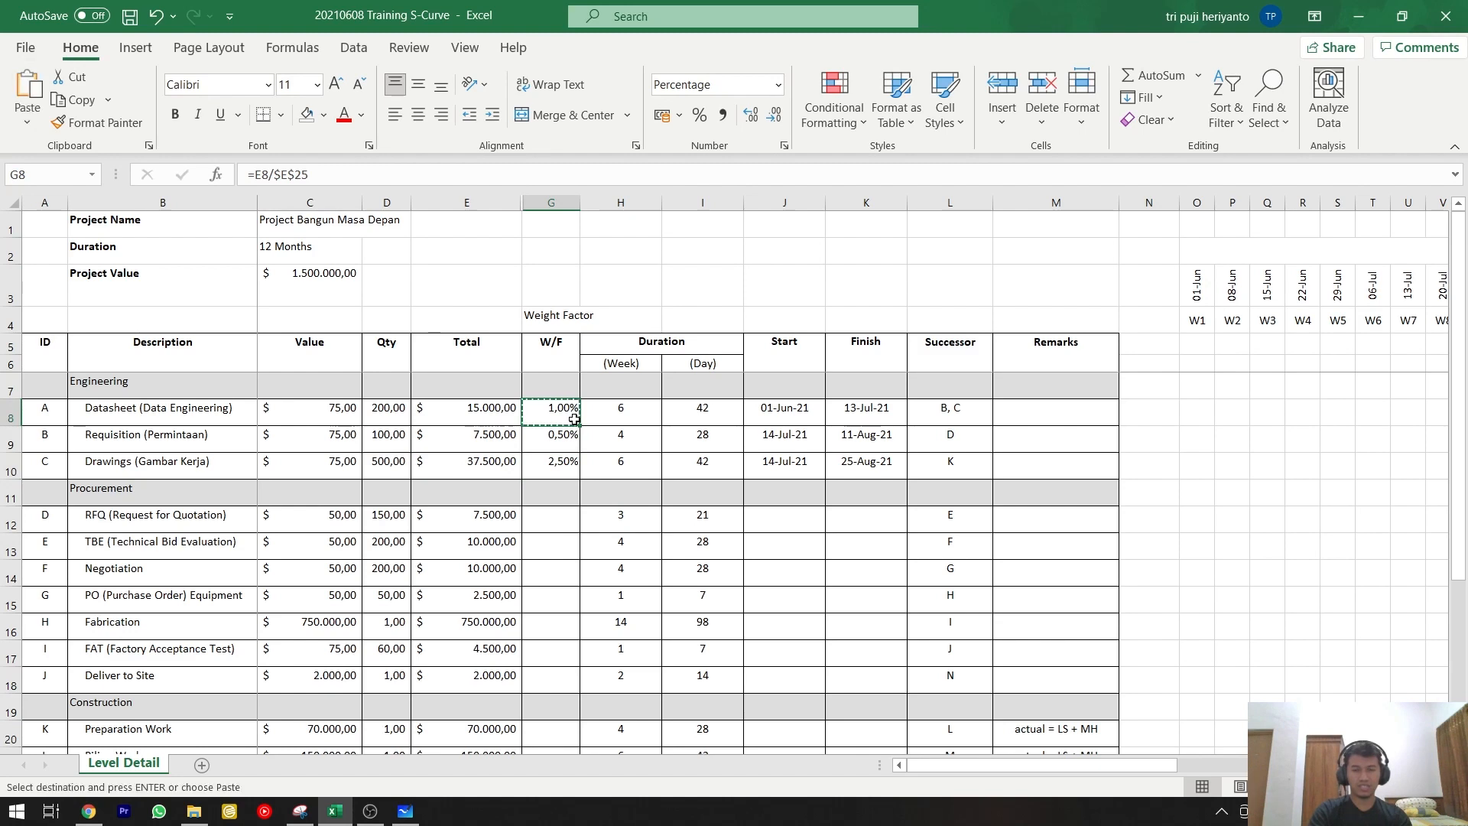
scroll(574, 419, down, 3)
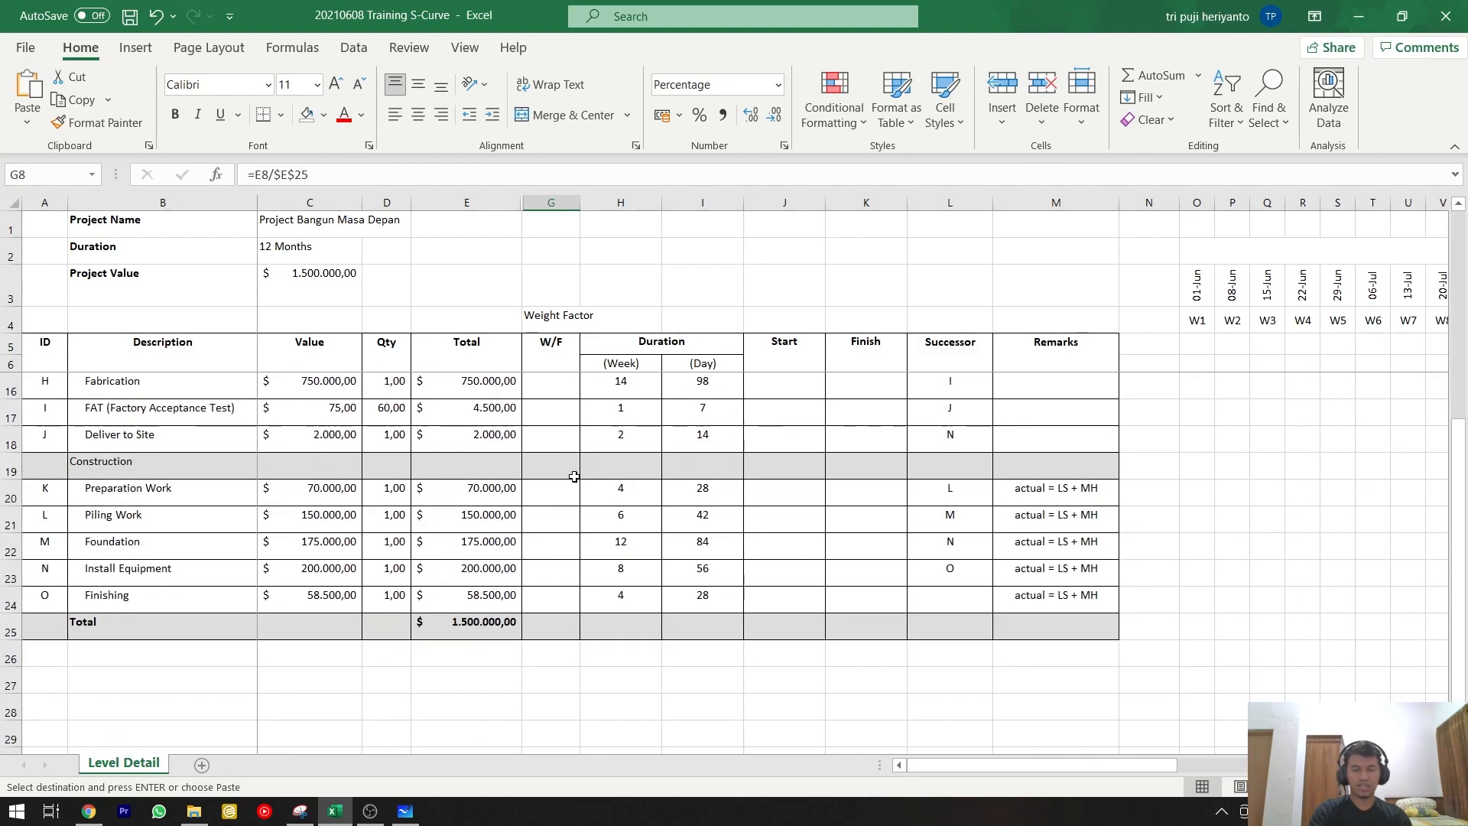
shift+click(550, 604)
scroll(551, 606, up, 3)
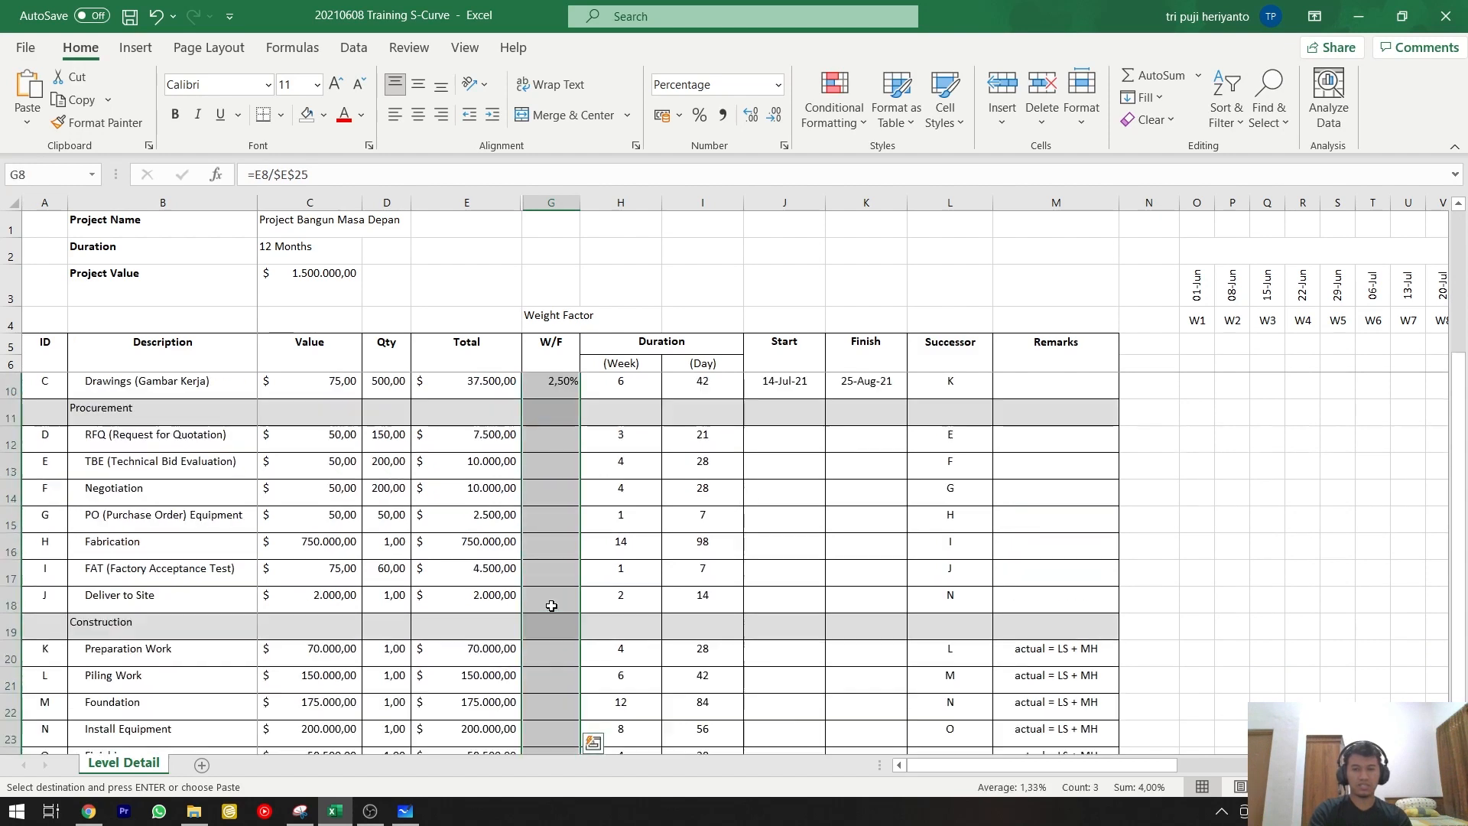
click(28, 122)
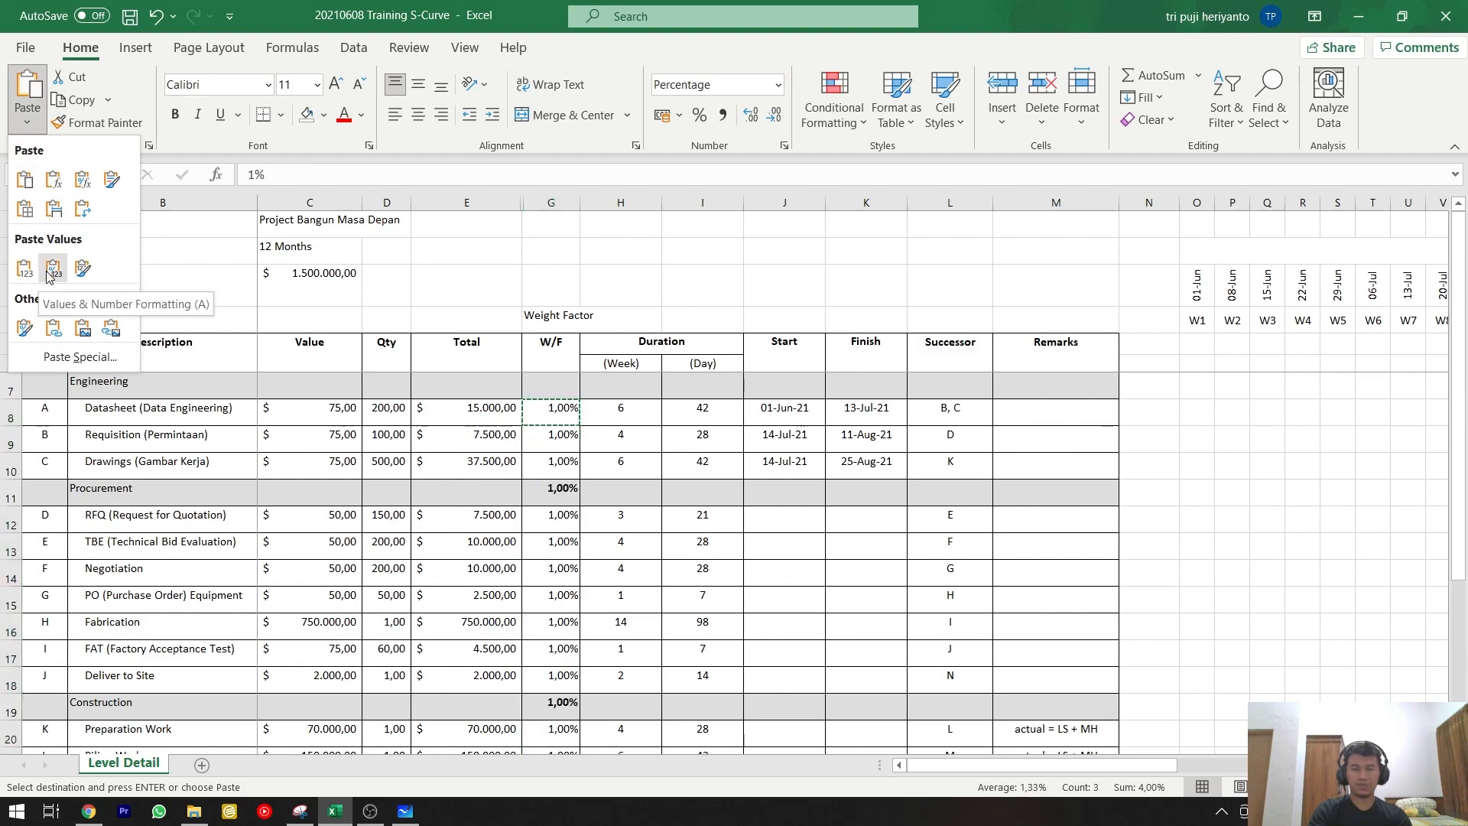
click(61, 180)
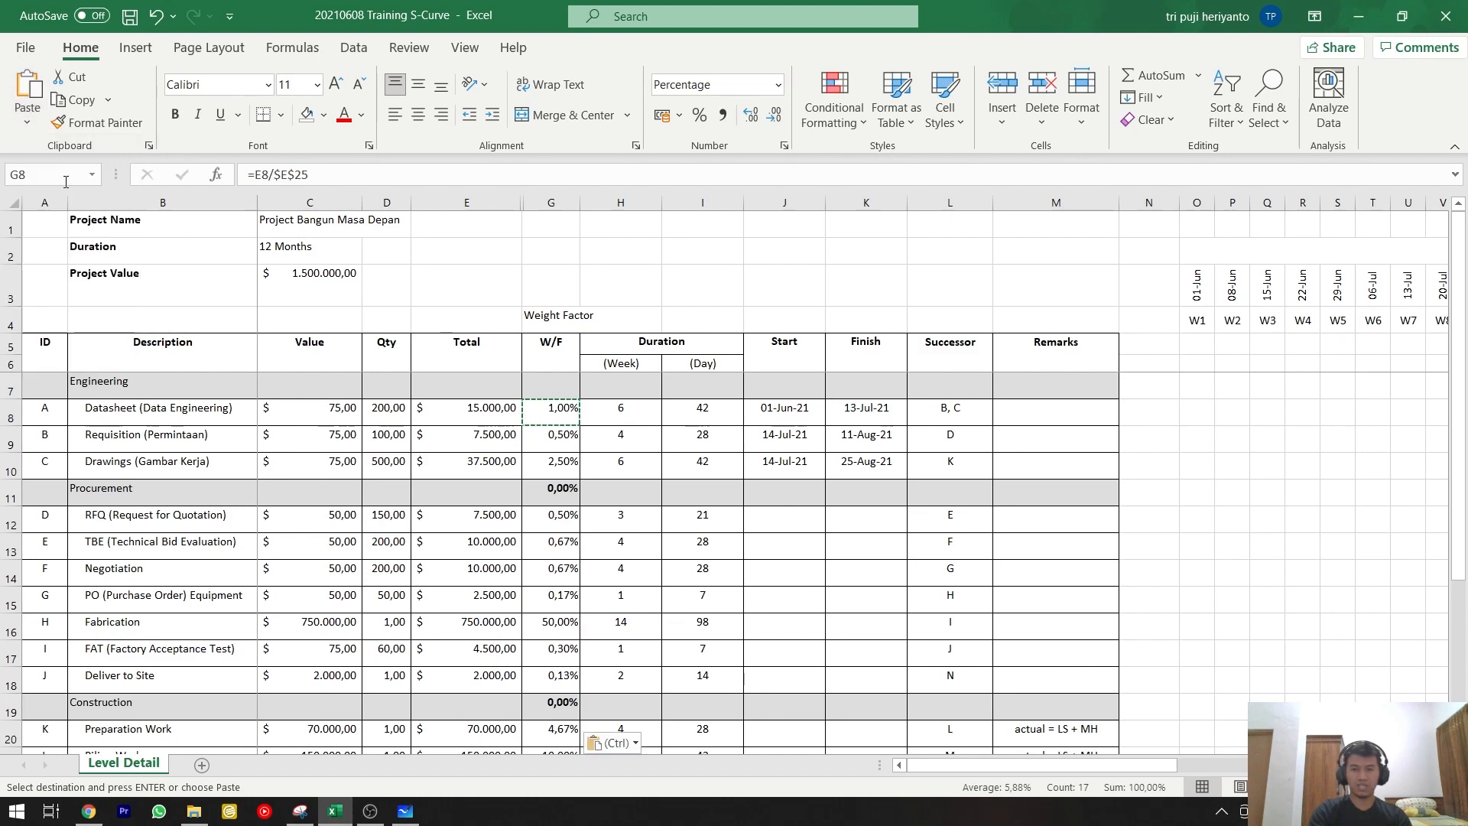
Total the W/F column in the Total row with =SUM(G8:G24).
scroll(634, 492, down, 3)
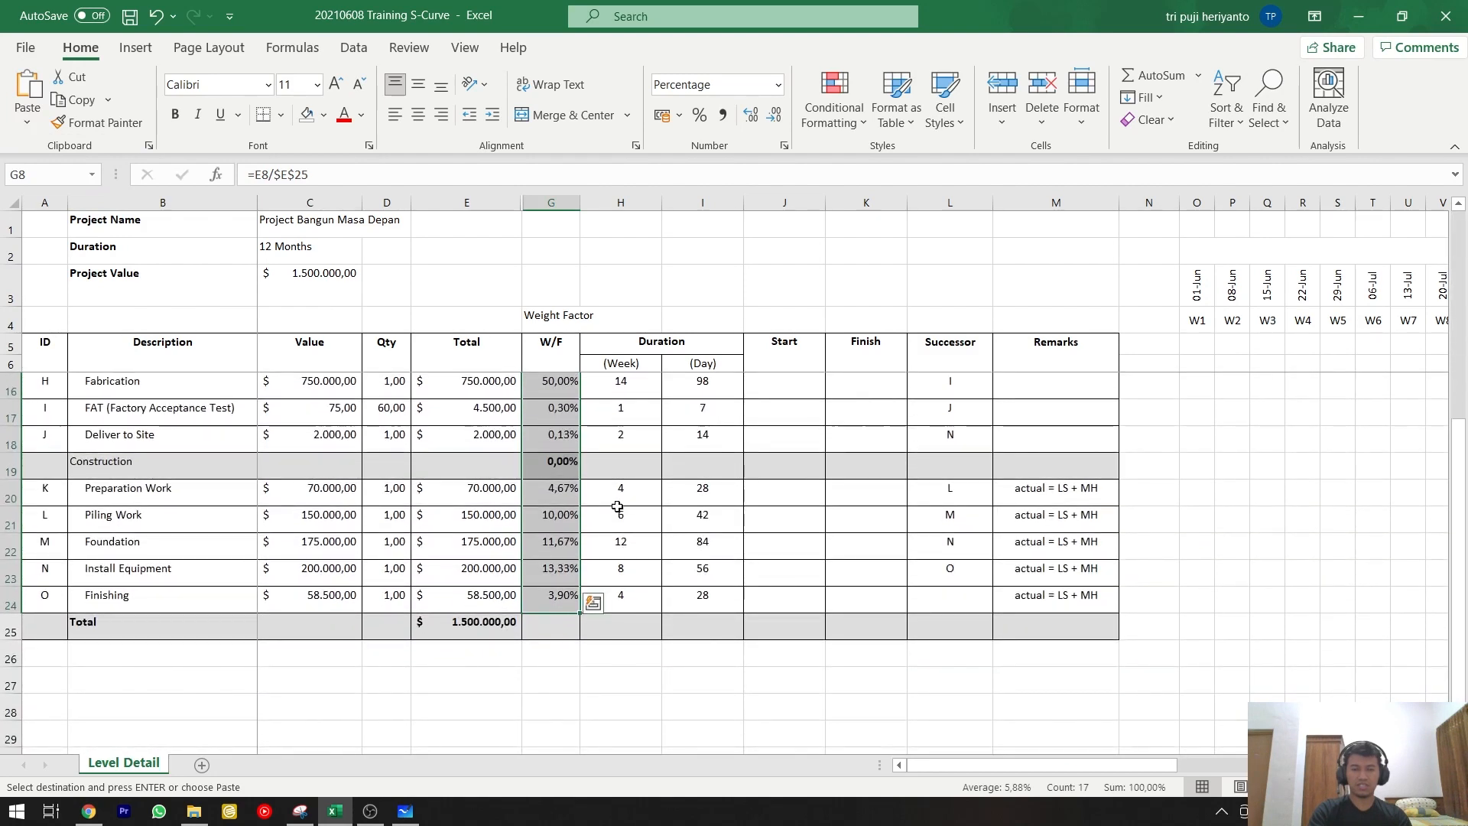
click(557, 634)
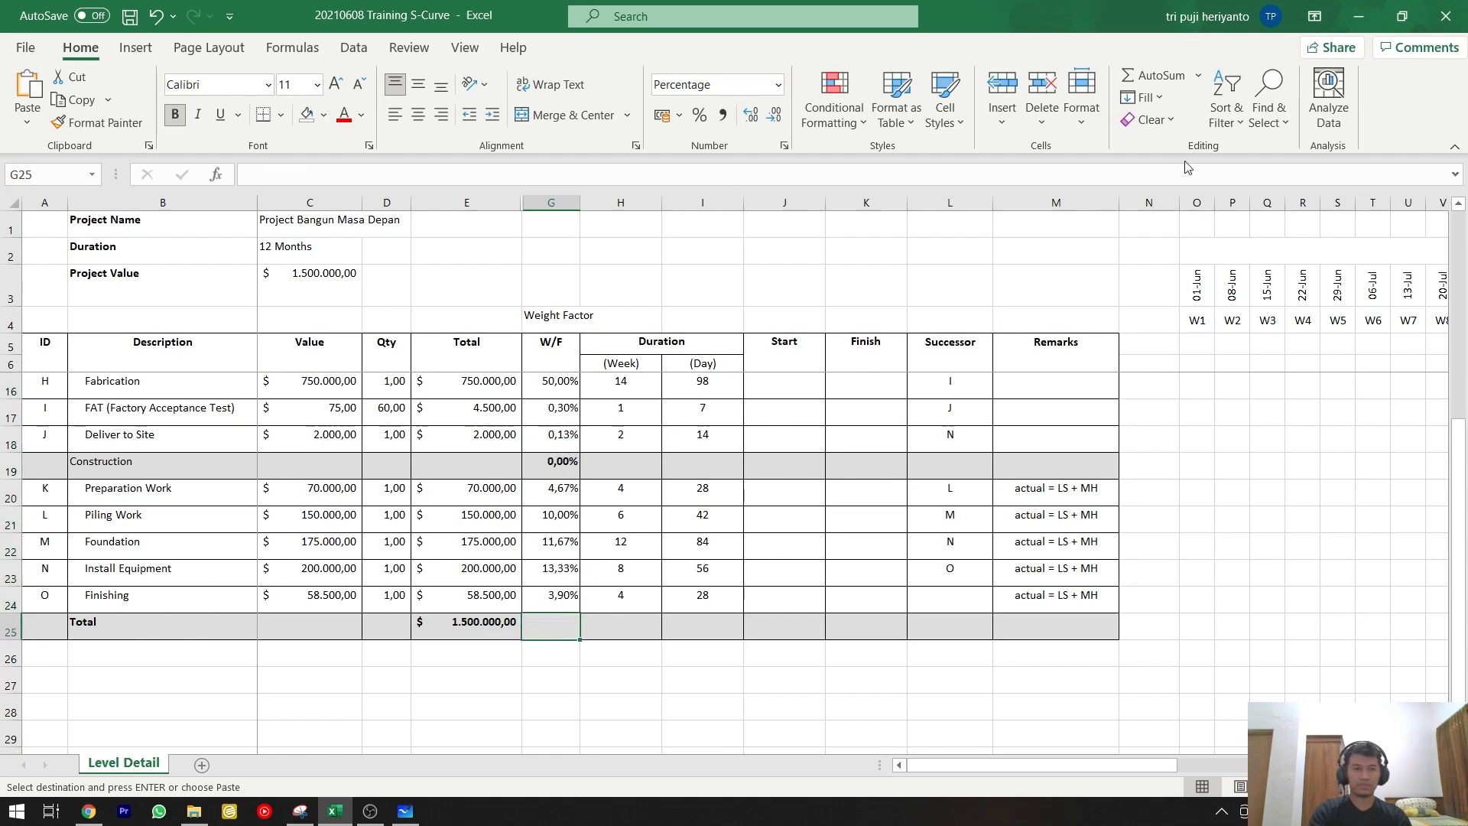
click(1157, 76)
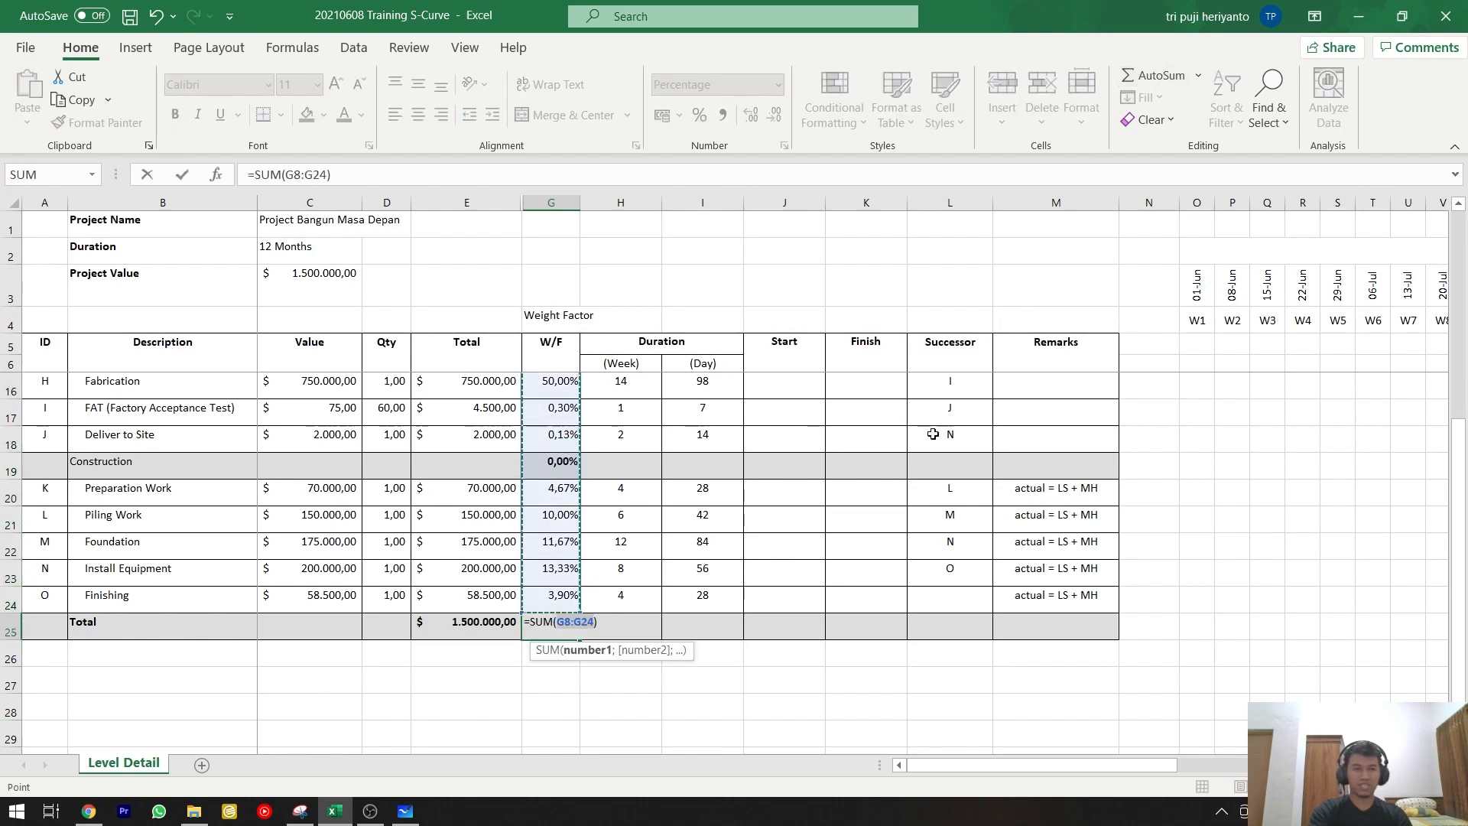
key(Escape)
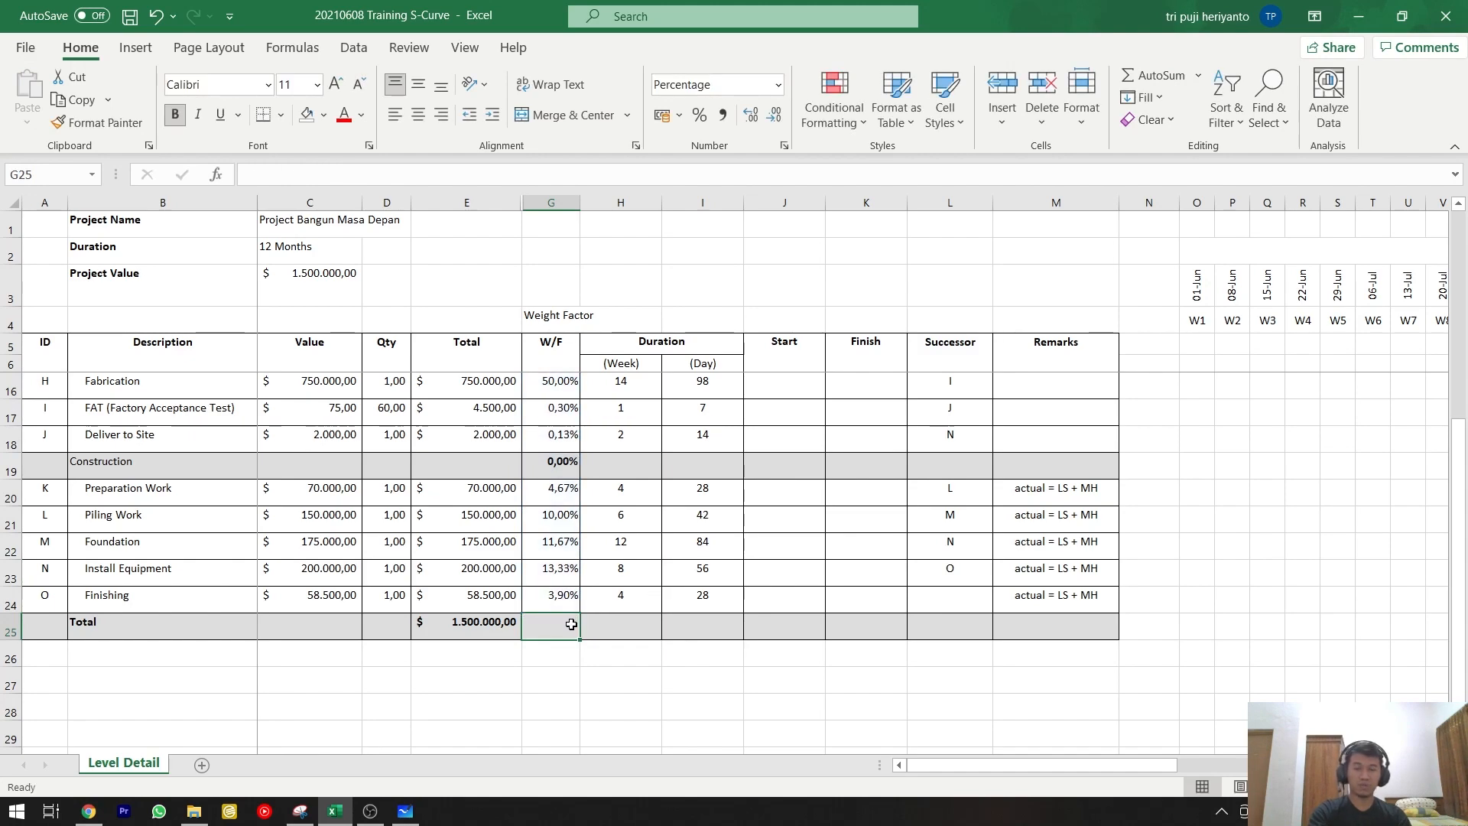
scroll(569, 621, up, 3)
scroll(568, 621, down, 3)
click(1152, 75)
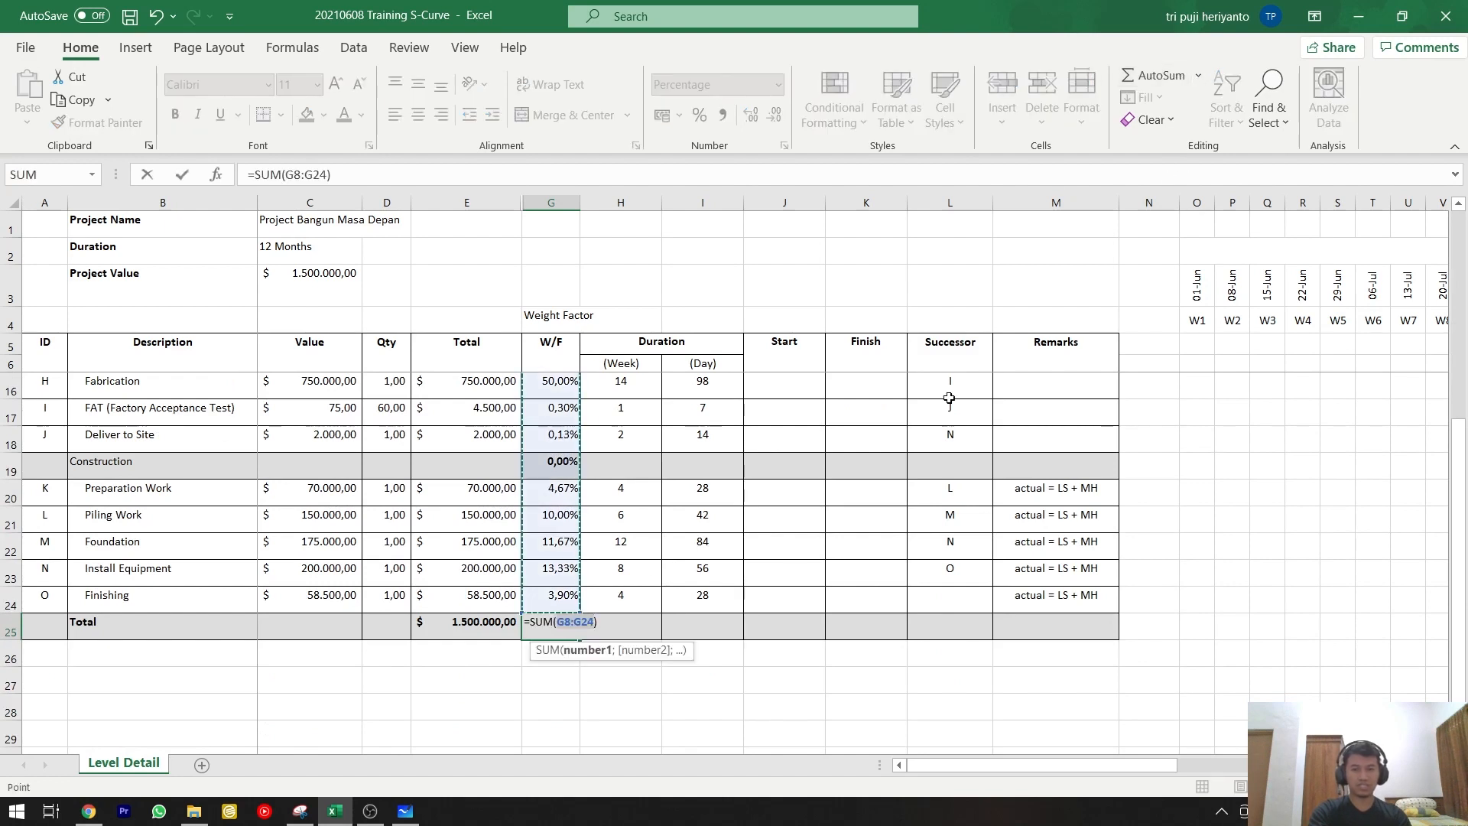
key(Return)
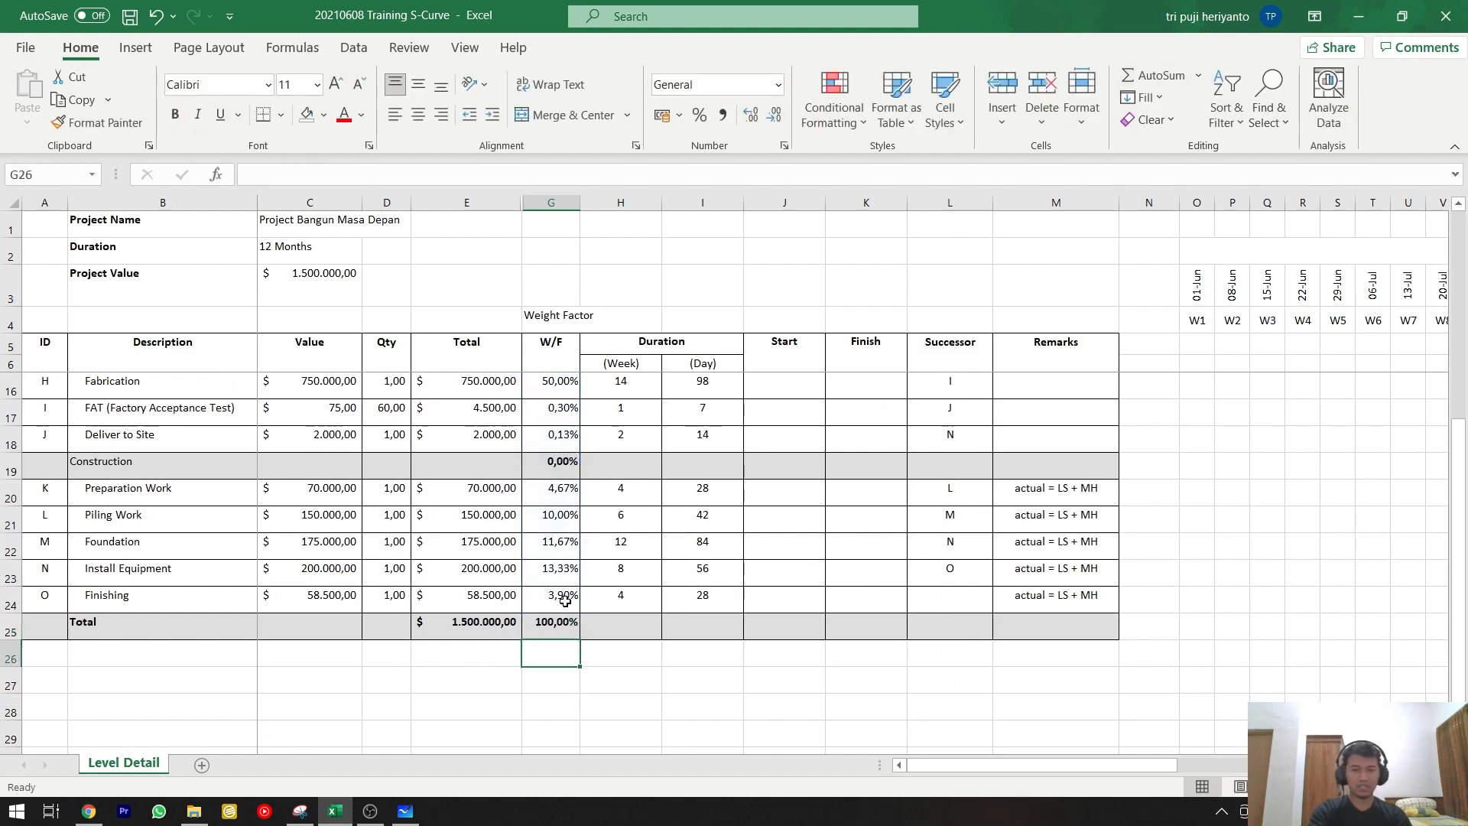
Enter a W/F subtotal in the Engineering heading row that sums G8:G10.
scroll(564, 609, up, 3)
click(550, 492)
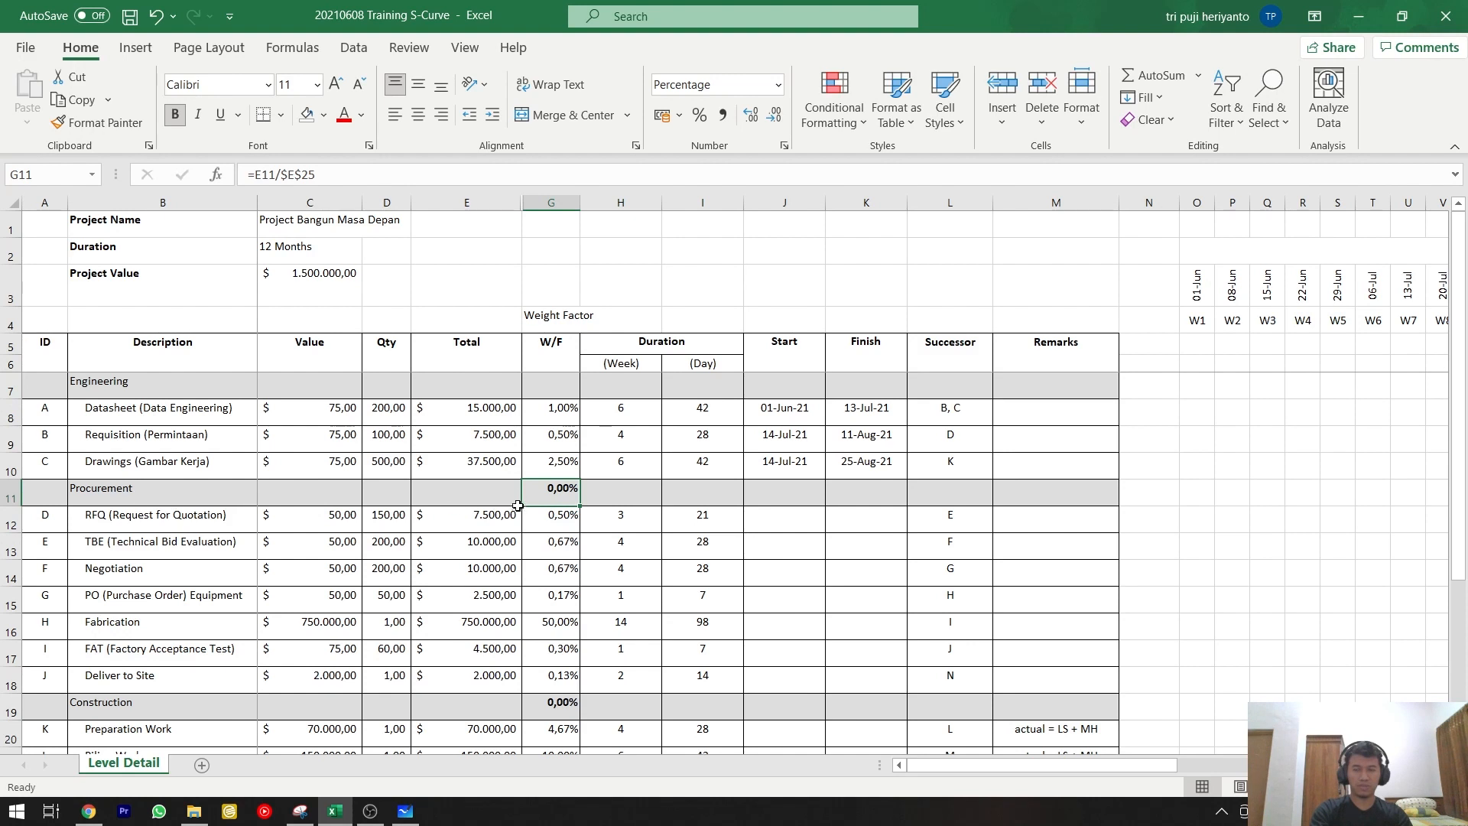
click(557, 391)
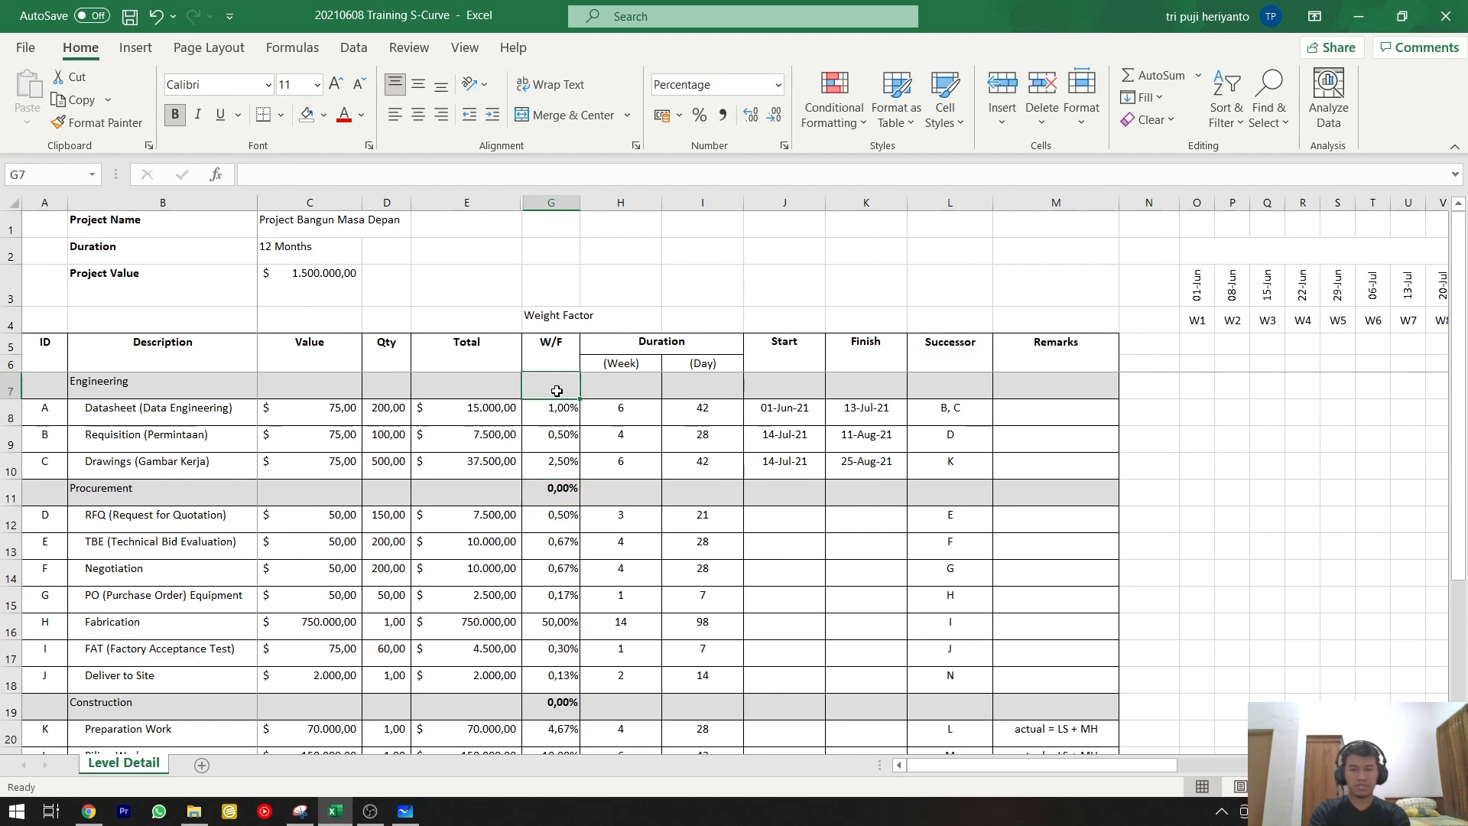
text(=)
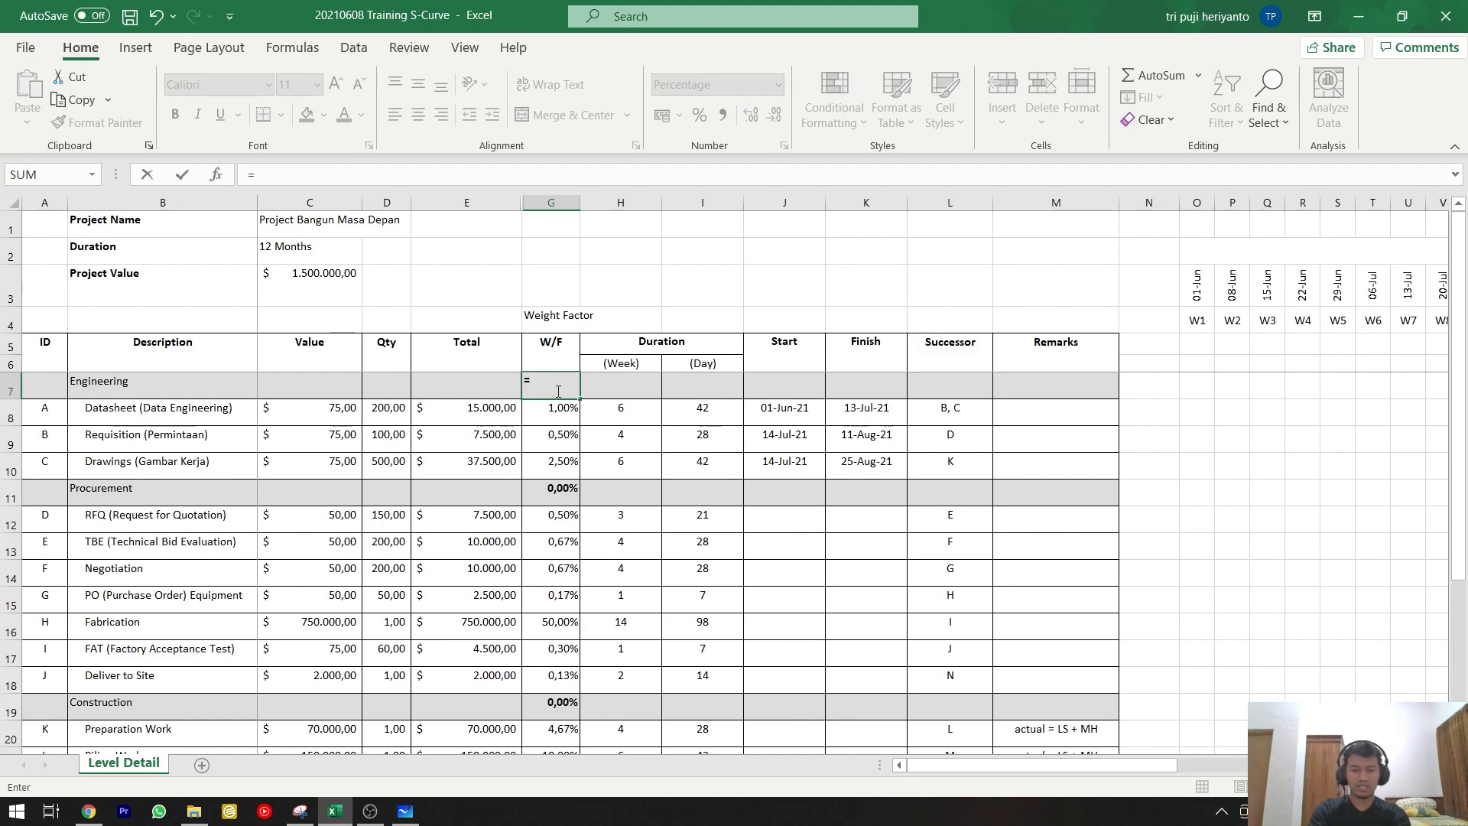
text(su)
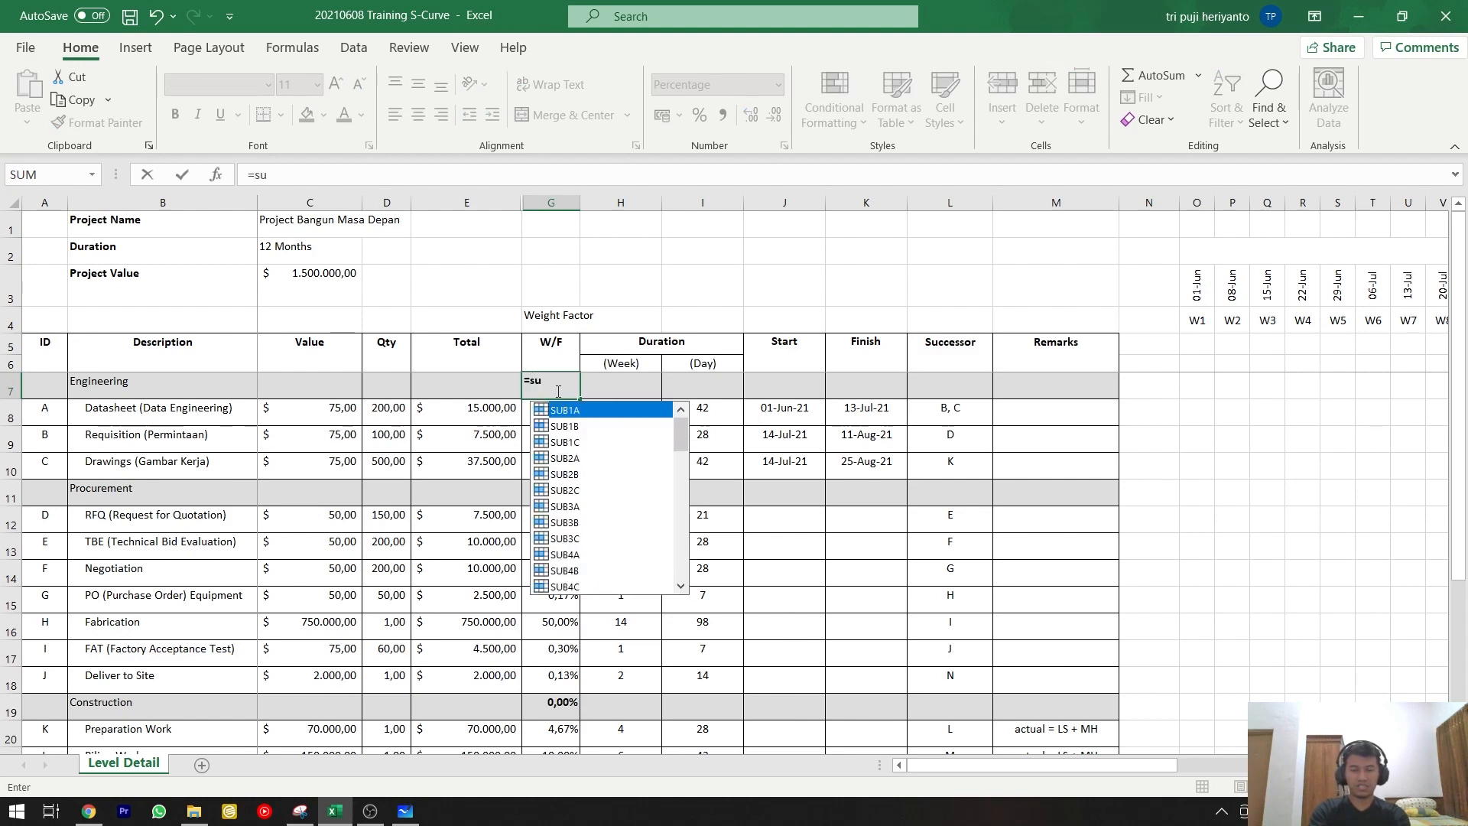
text(m()
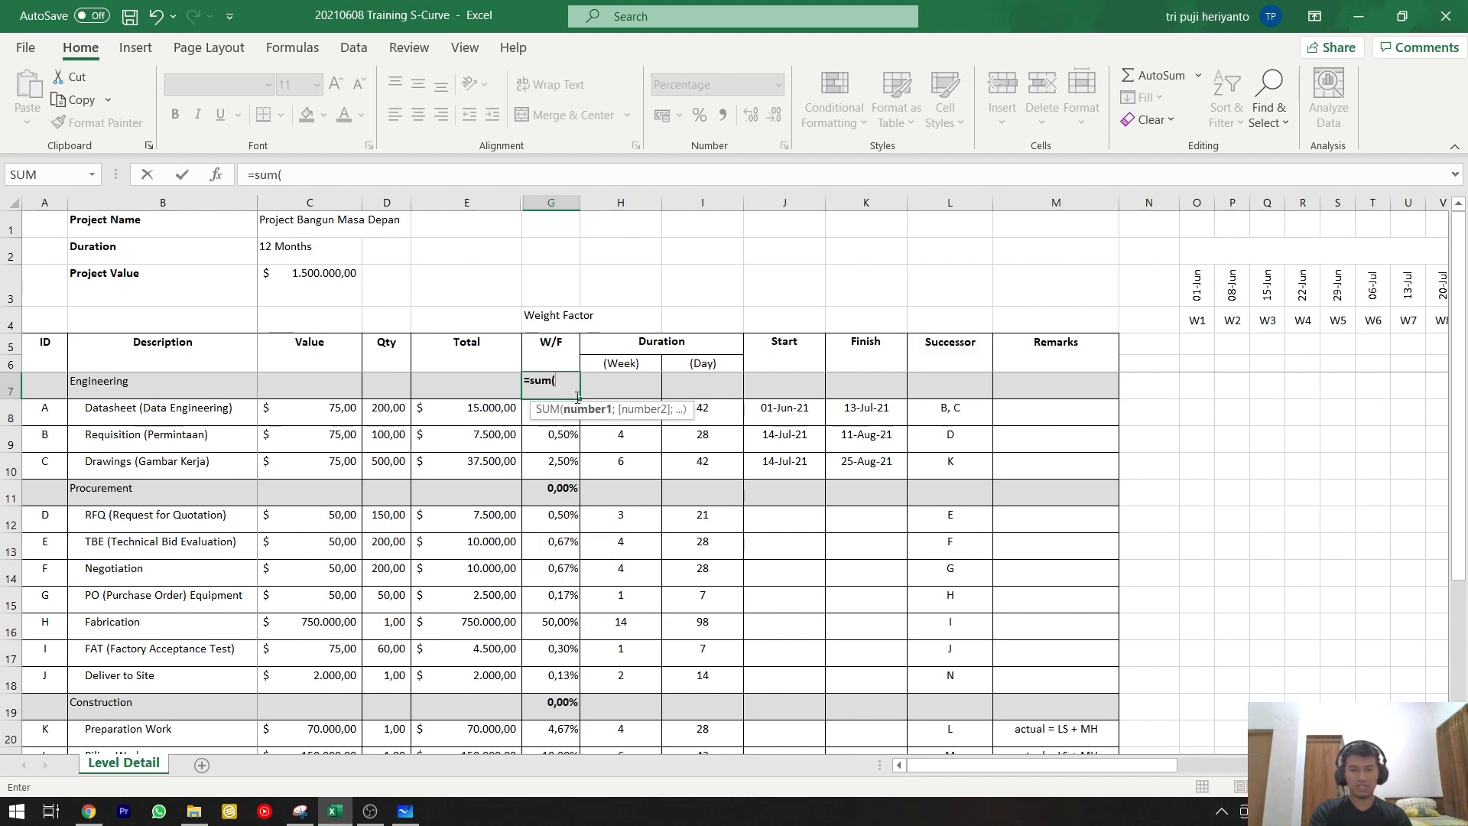
drag(524, 418, 550, 462)
key(Return)
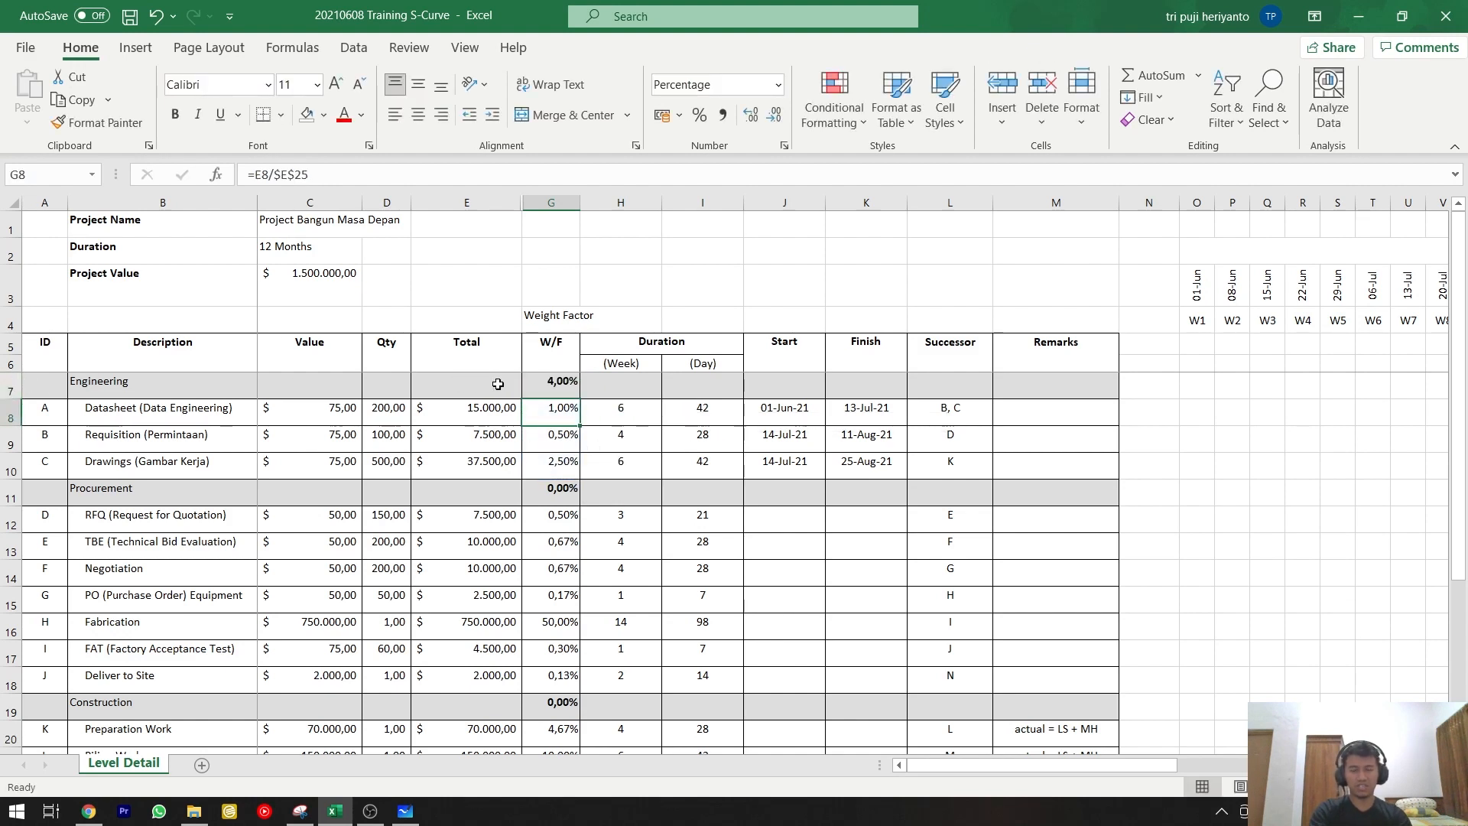
Replace the Procurement heading row's W/F formula with the subtotal =SUM(G12:G18).
click(573, 490)
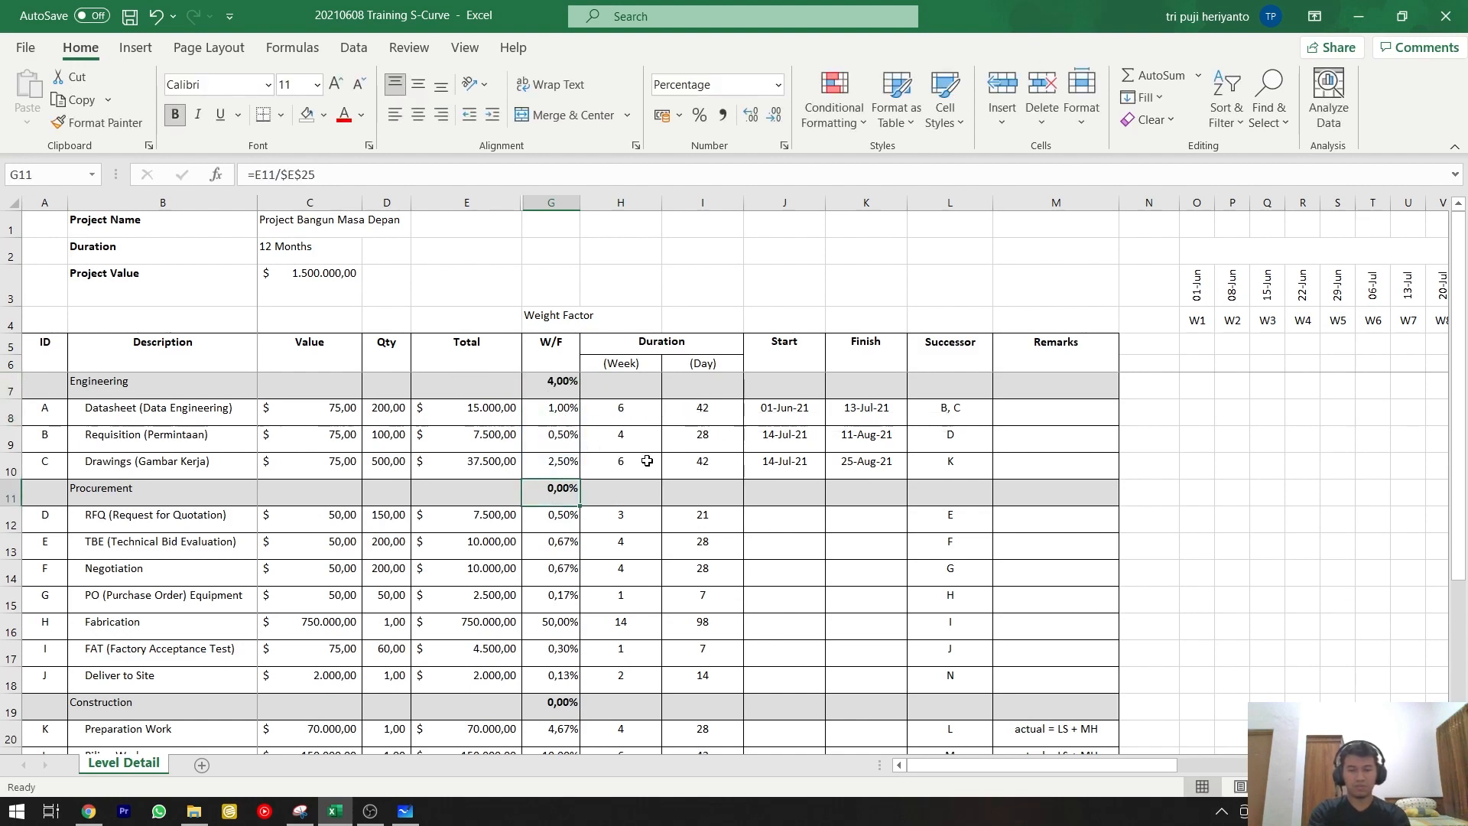
text(=sum)
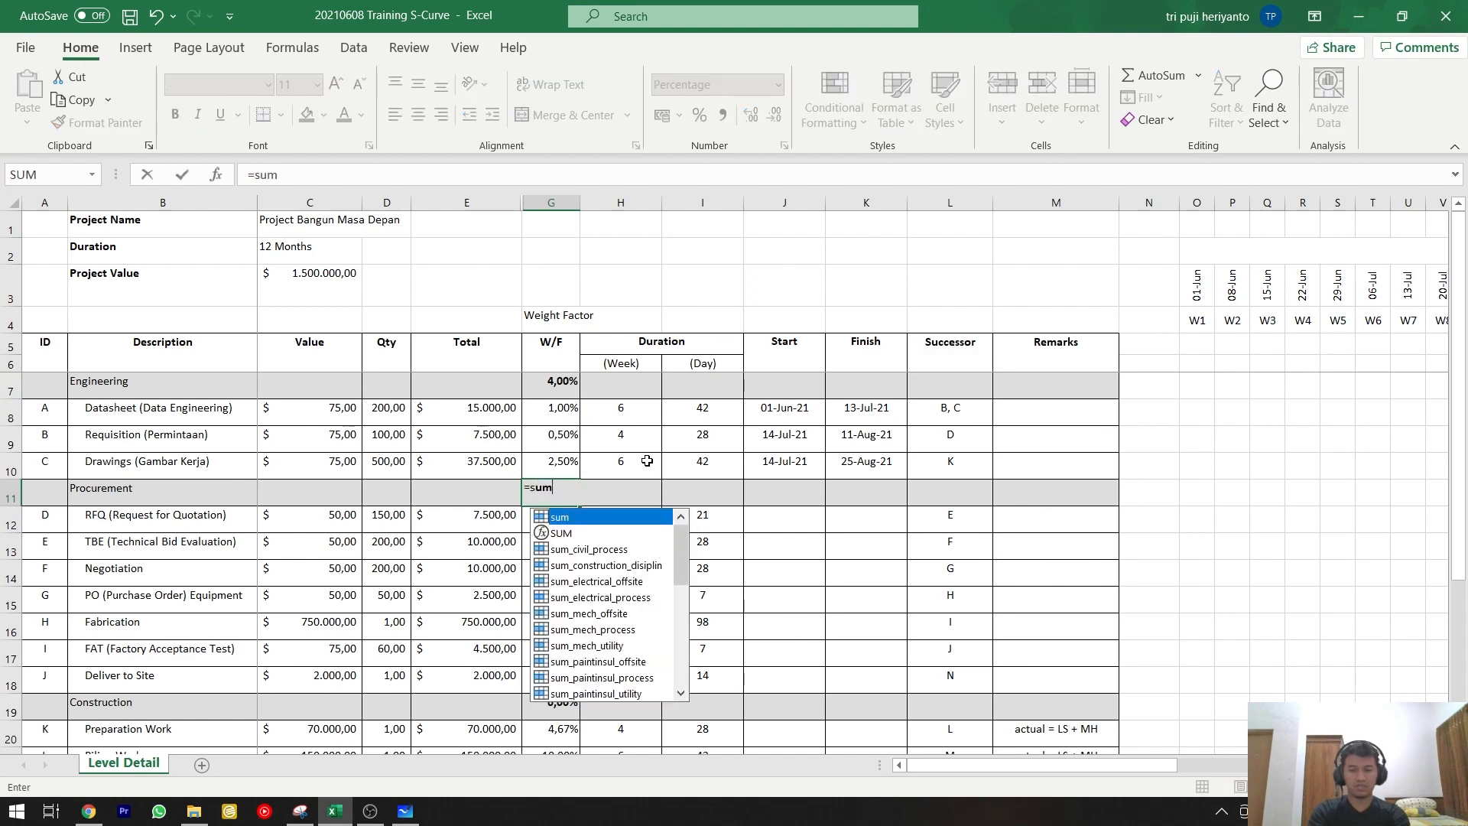
text(()
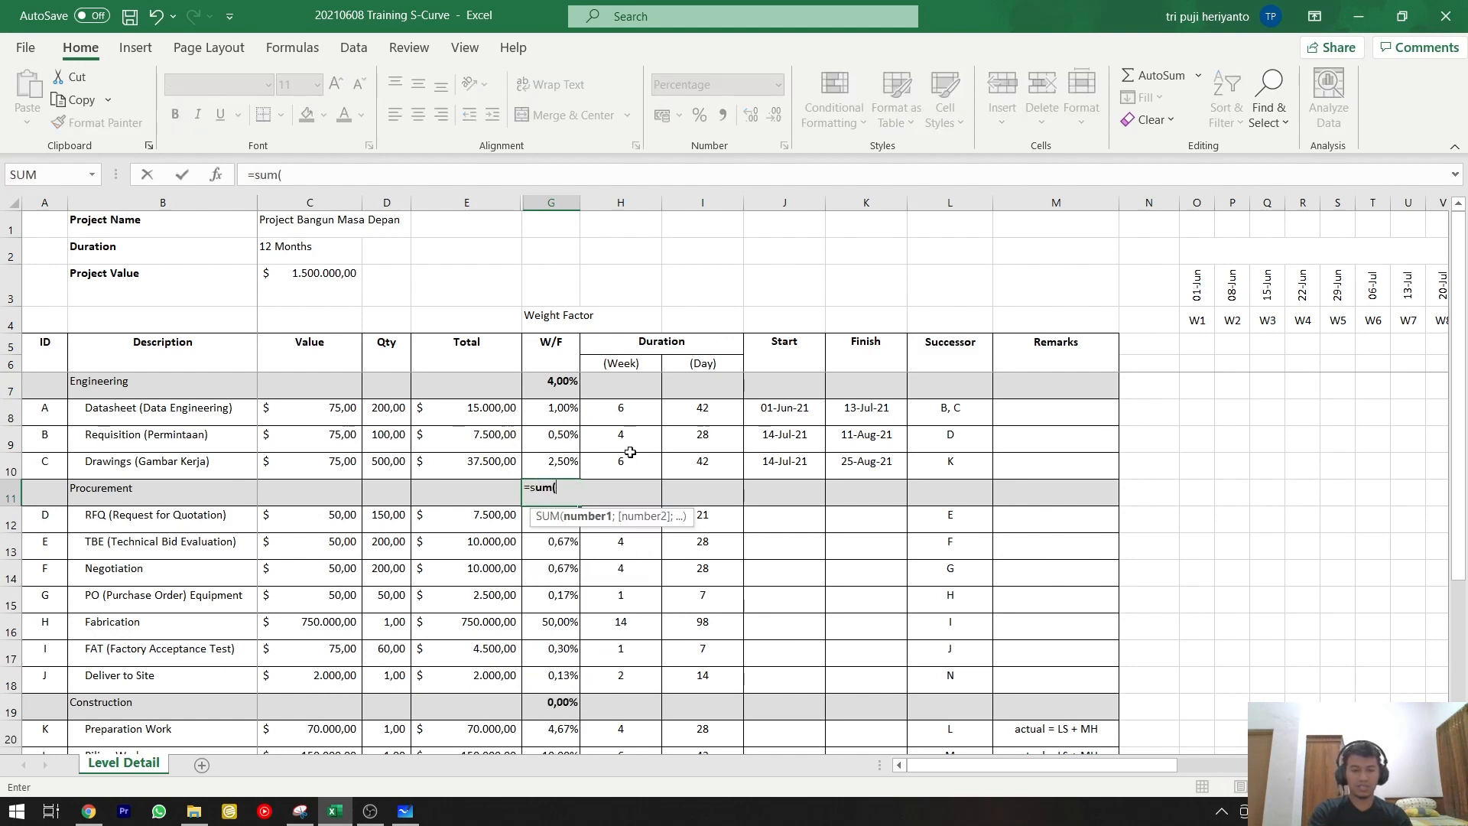
key(Down)
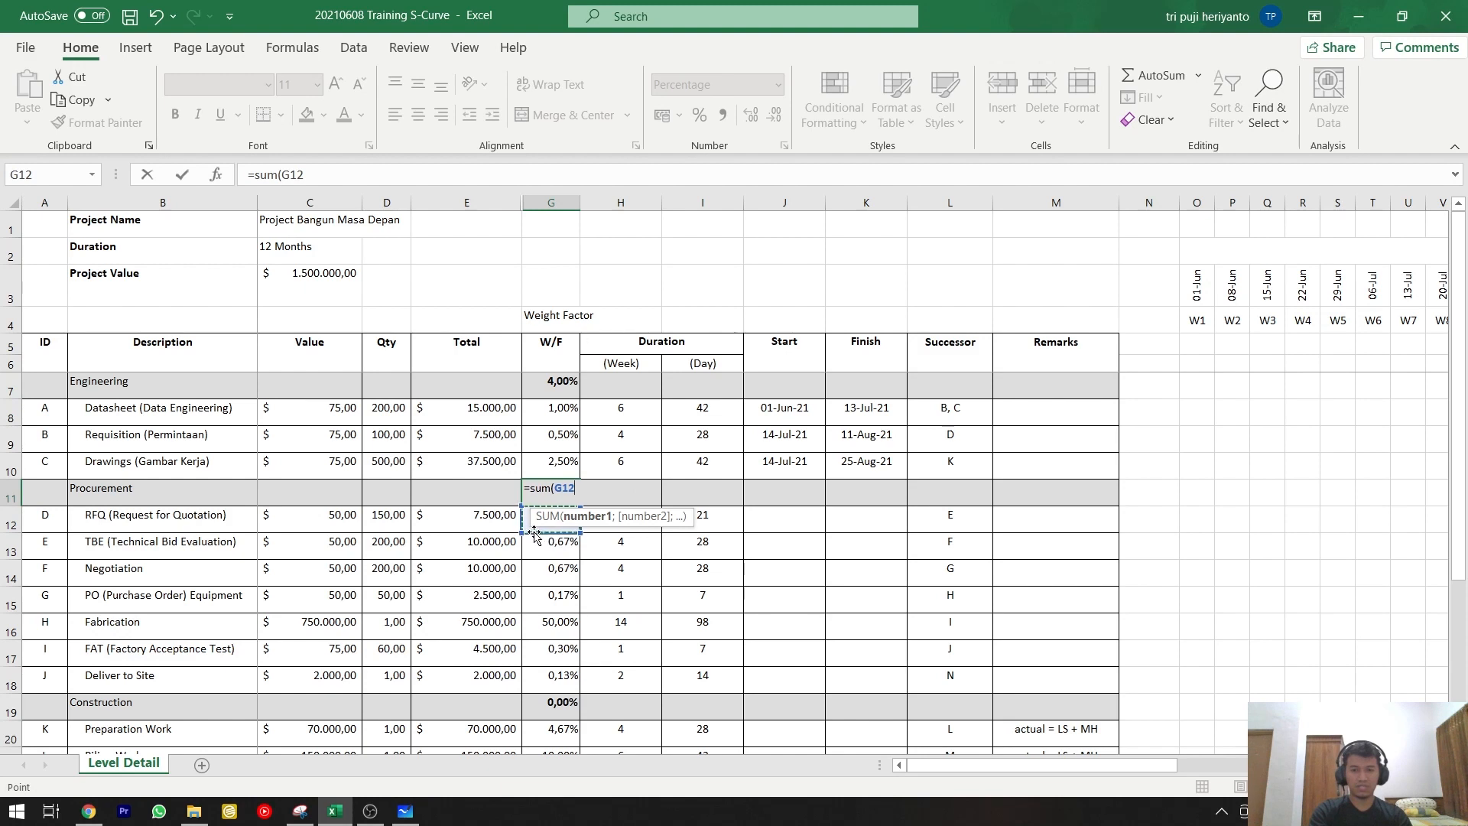
shift+click(564, 681)
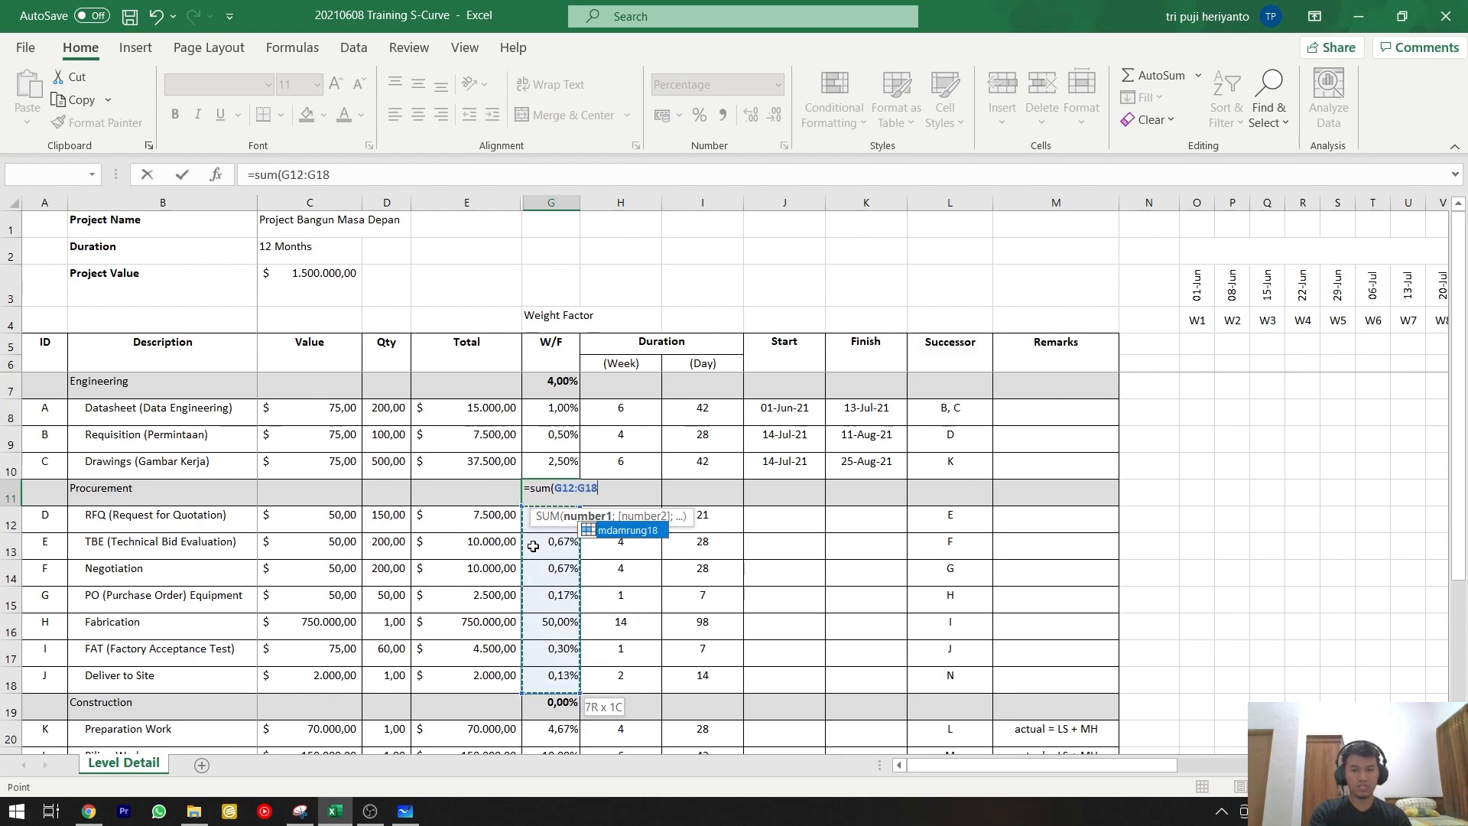
key(Return)
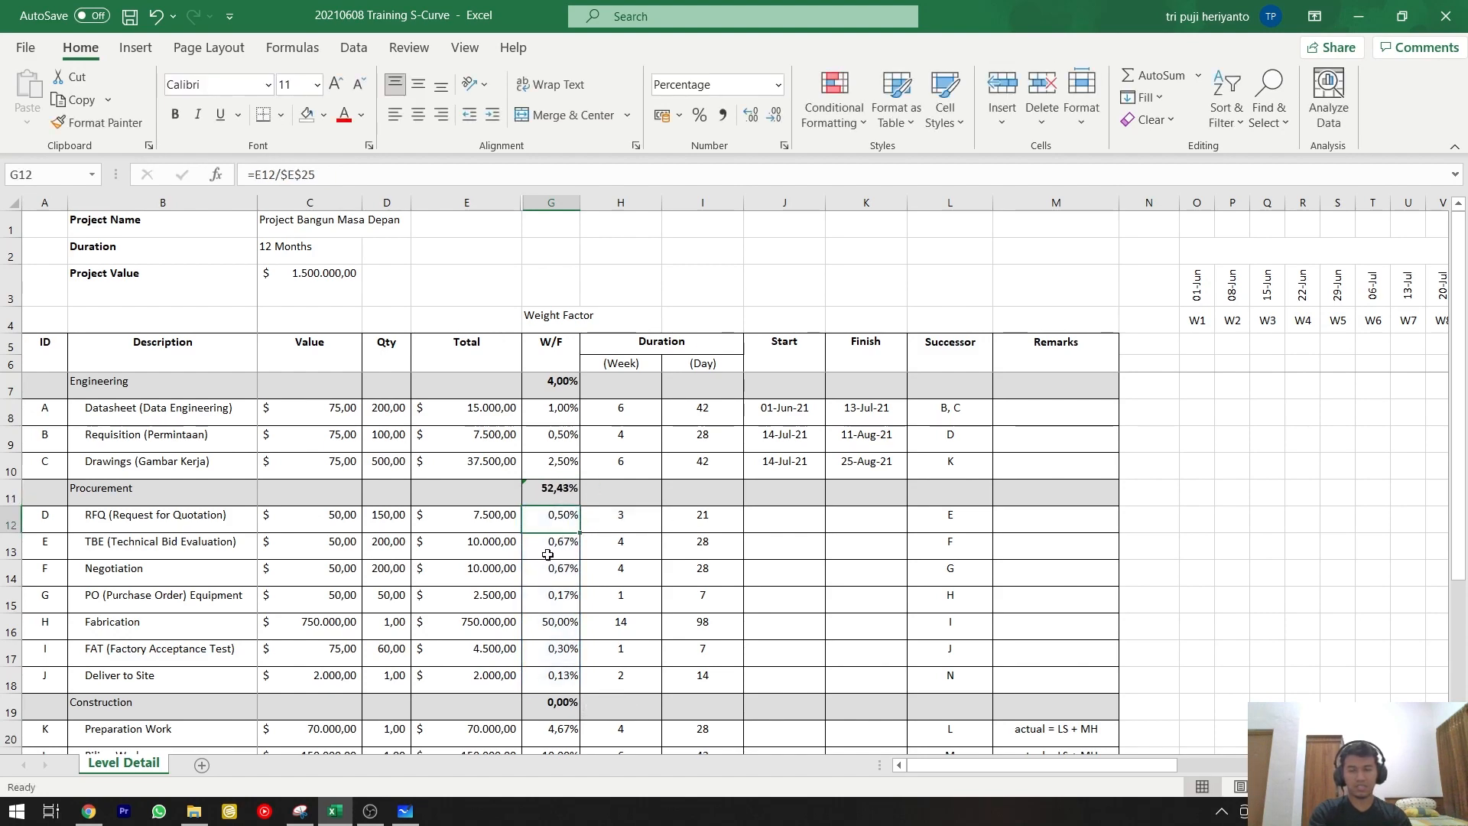
click(551, 497)
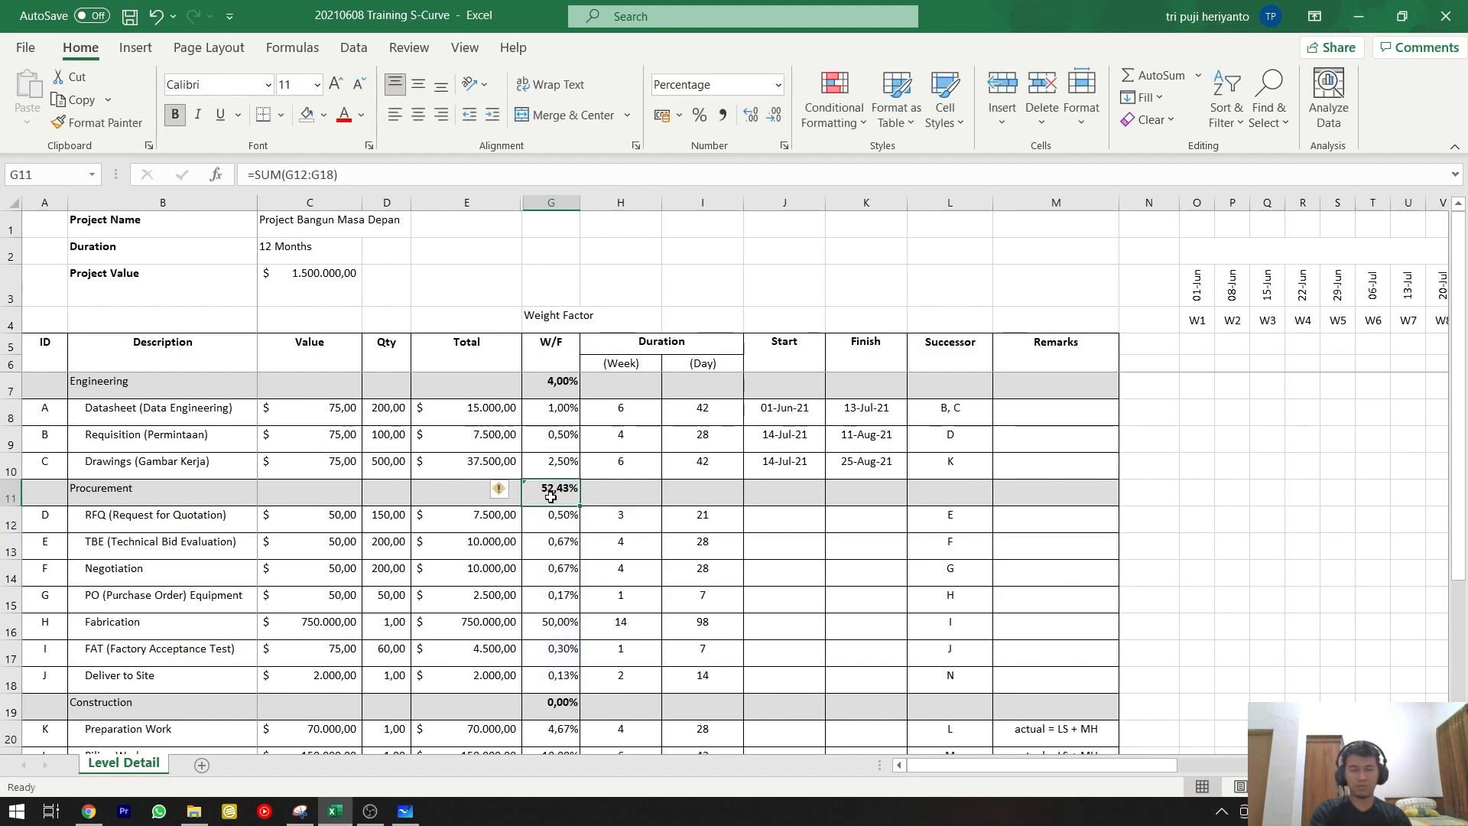
Replace the Construction heading row's W/F formula with a subtotal summing G20:G24.
scroll(551, 497, down, 1)
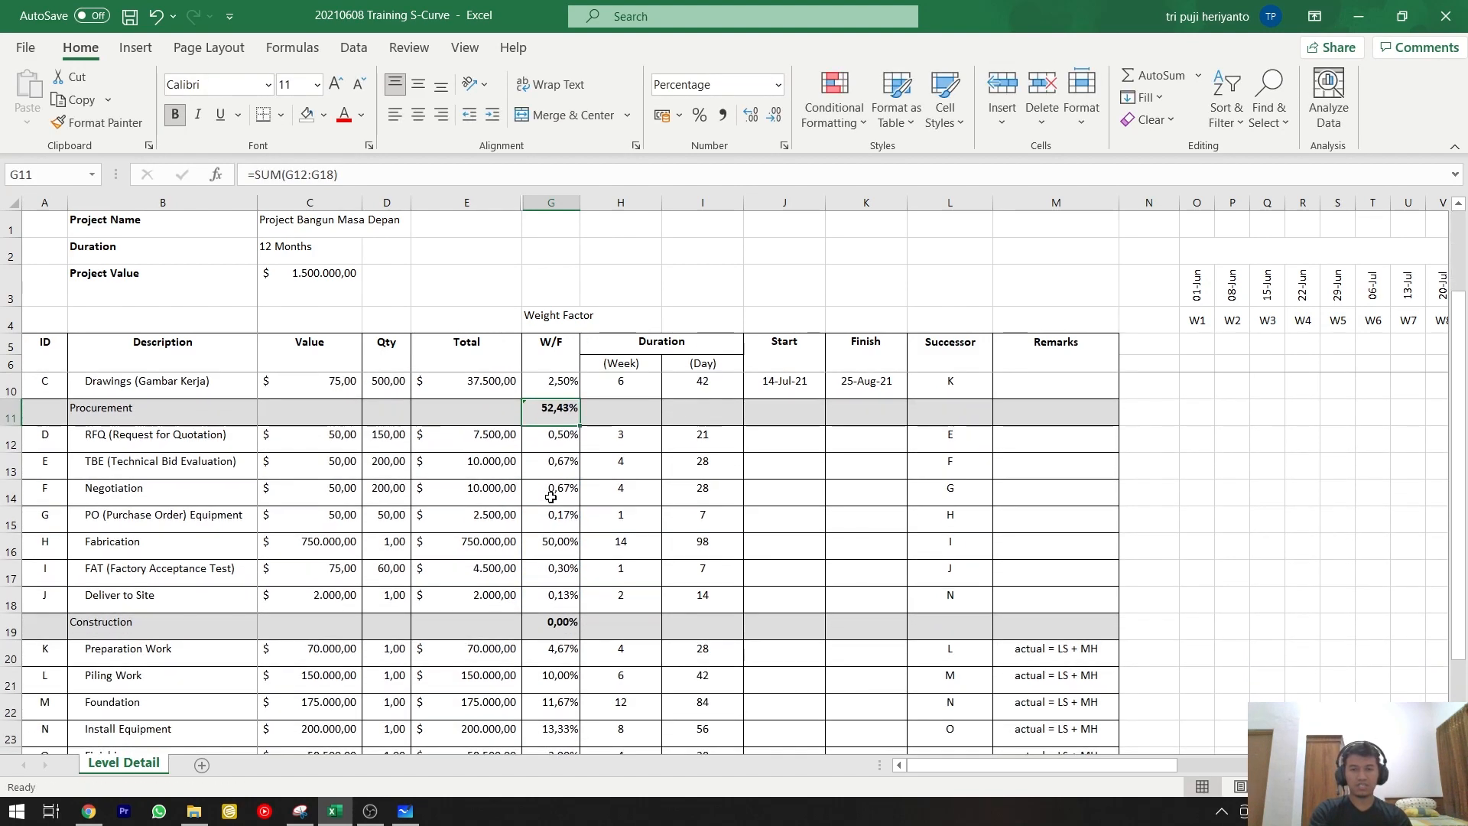
click(551, 626)
scroll(551, 625, down, 1)
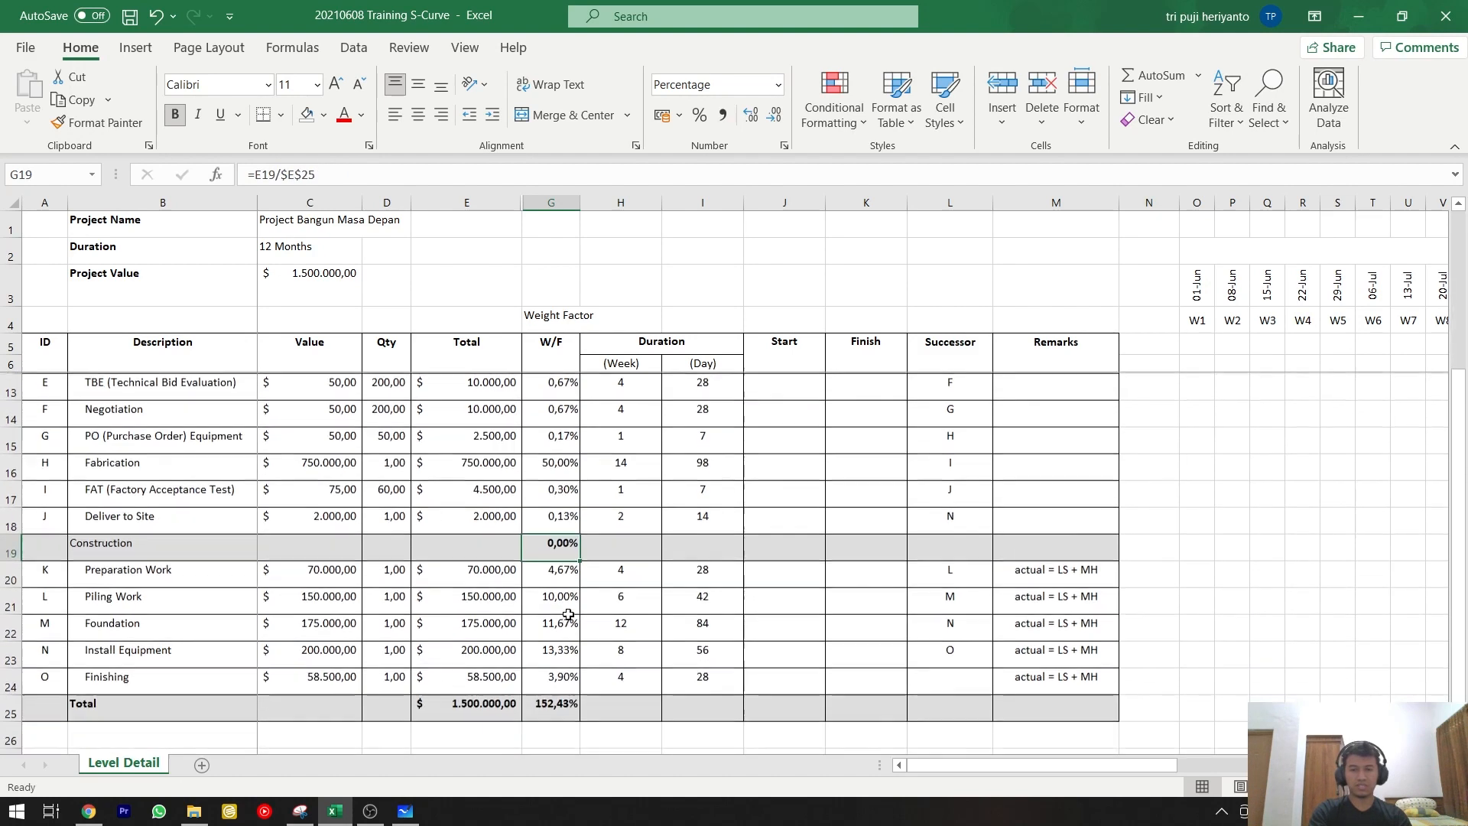
text(=sum()
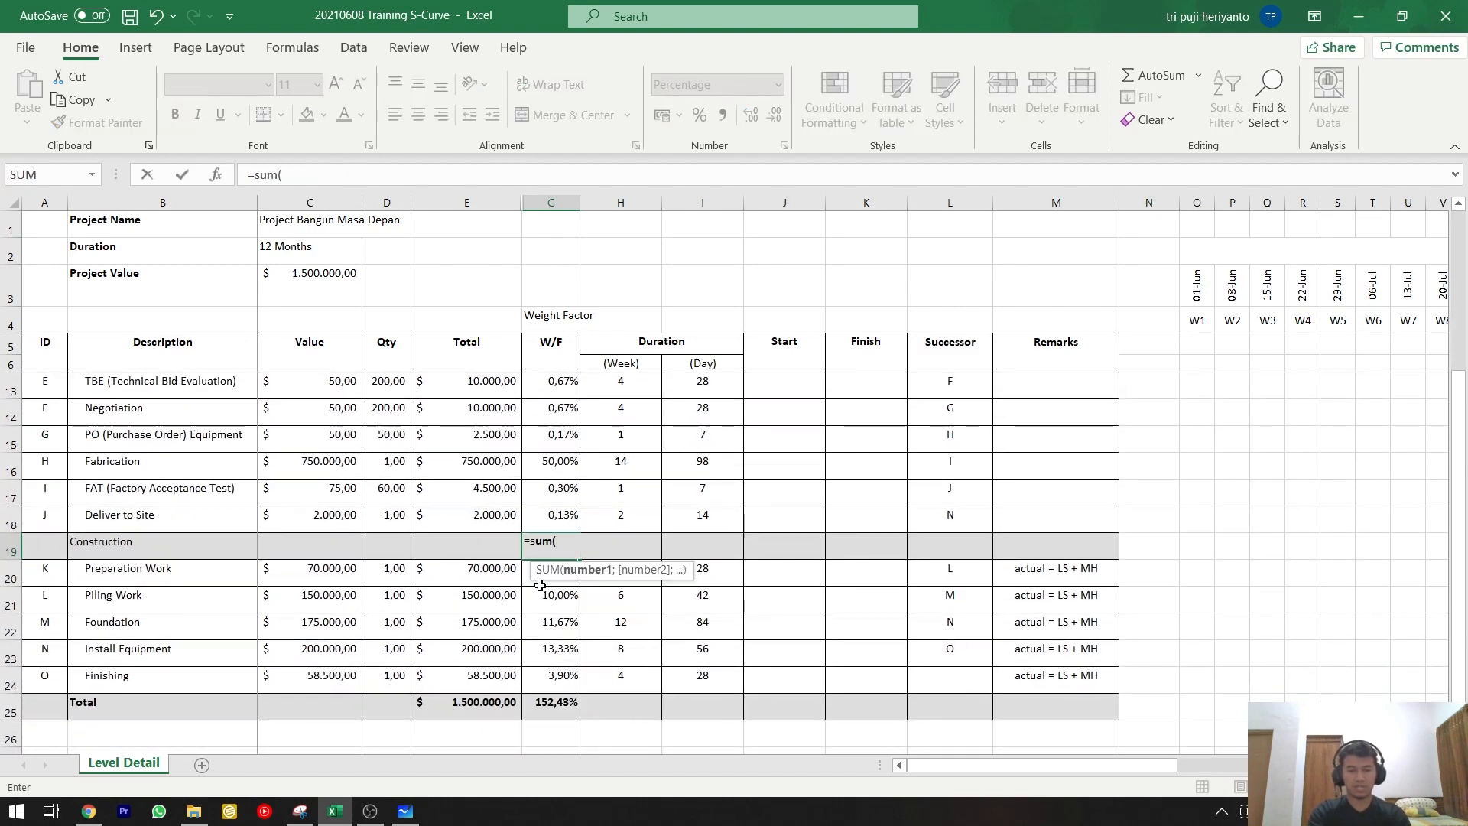
drag(540, 585, 549, 683)
key(Return)
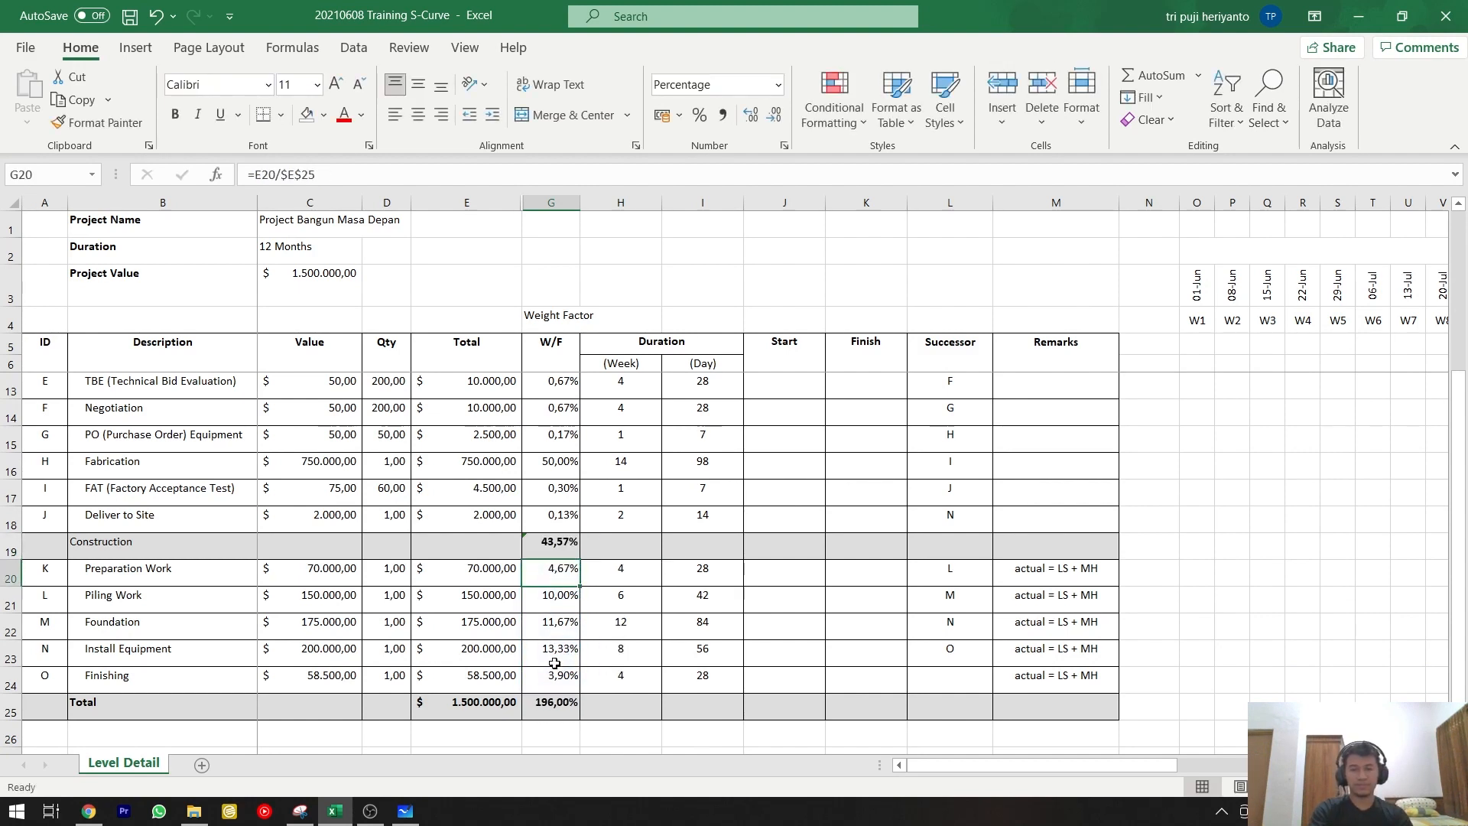
Extend the Total row's W/F sum to include the Engineering subtotal, giving =SUM(G7:G24).
double_click(559, 710)
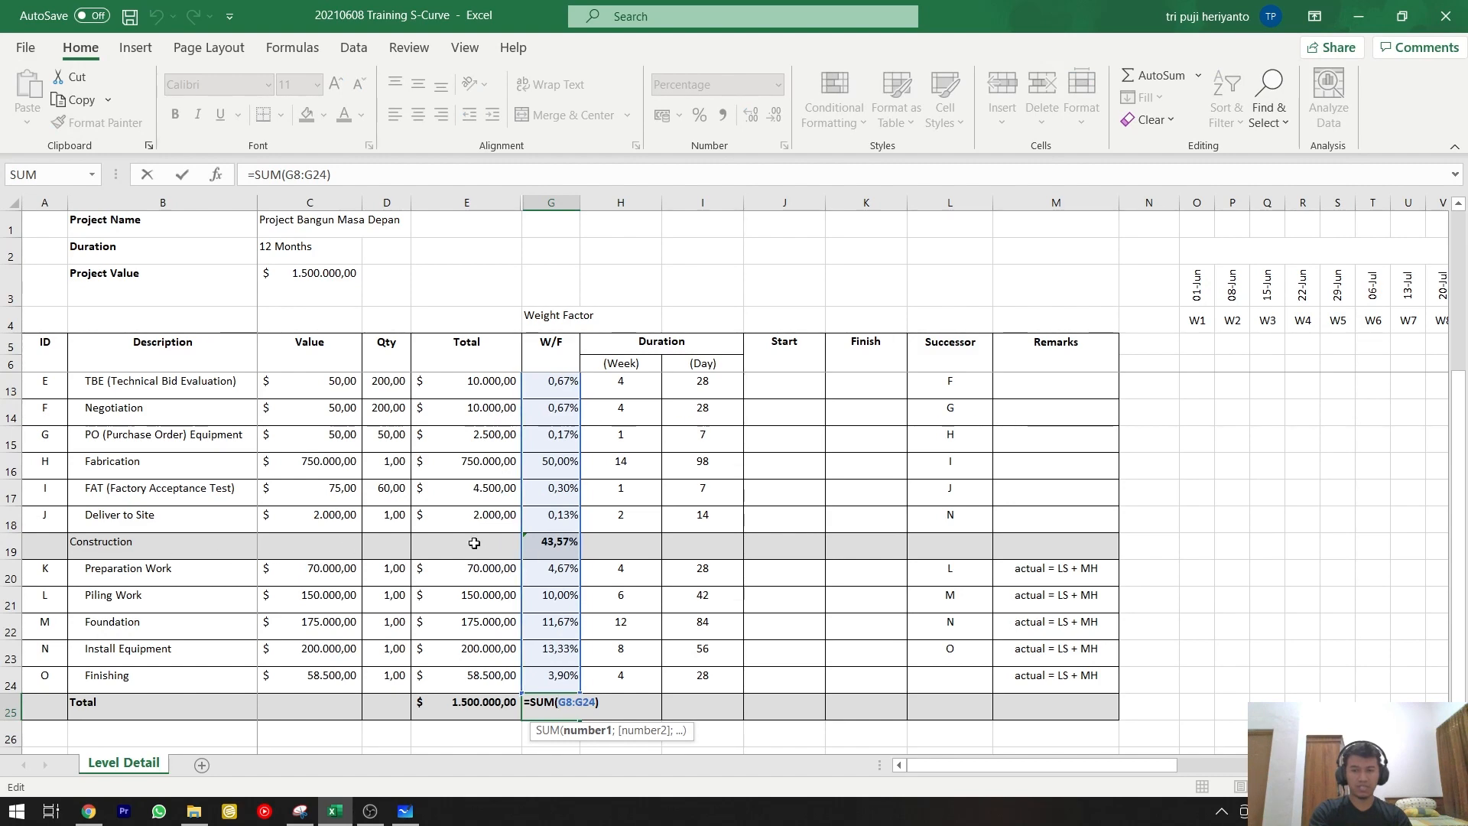
scroll(547, 545, up, 2)
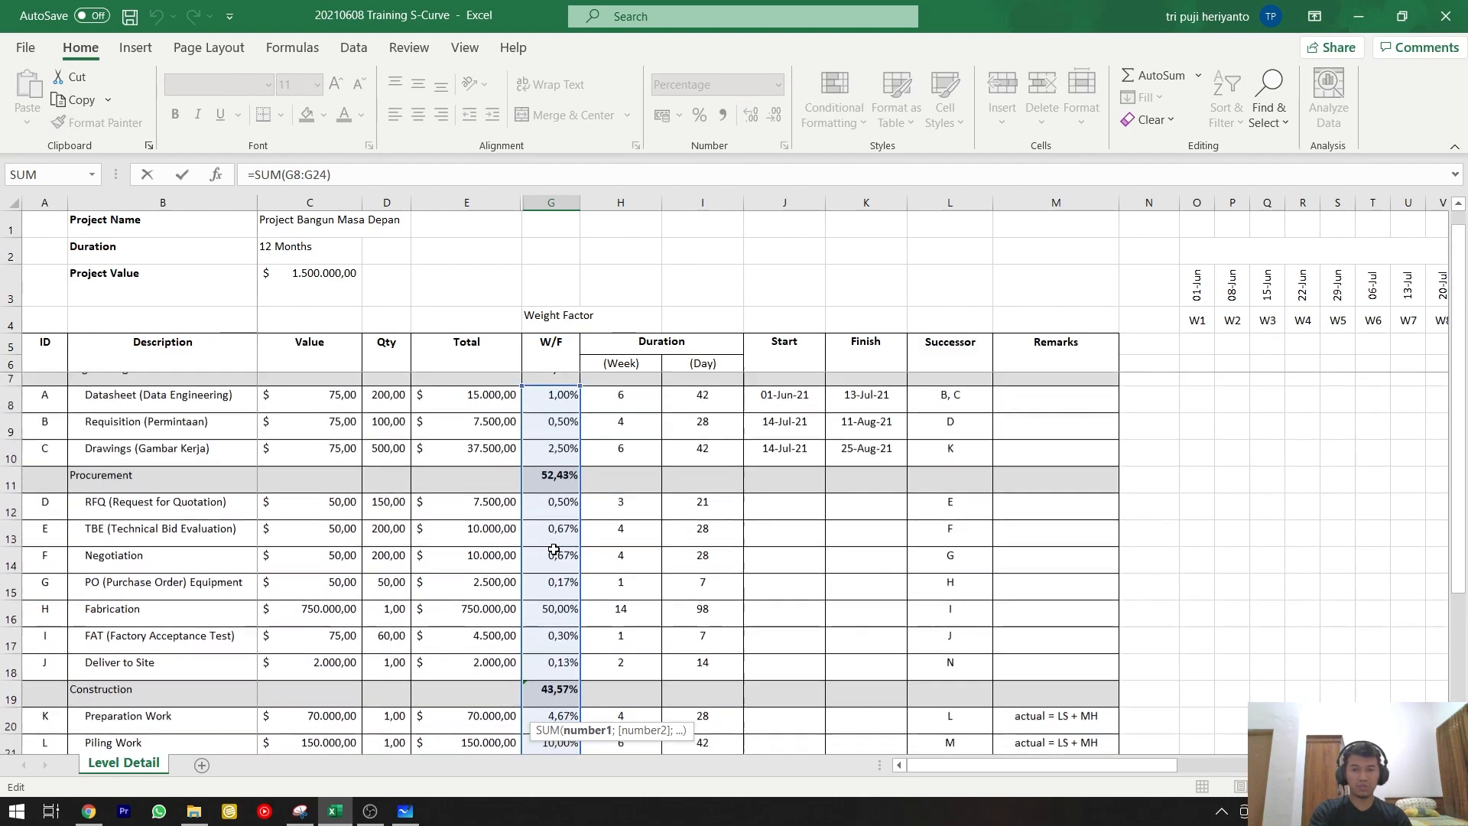
scroll(570, 475, down, 3)
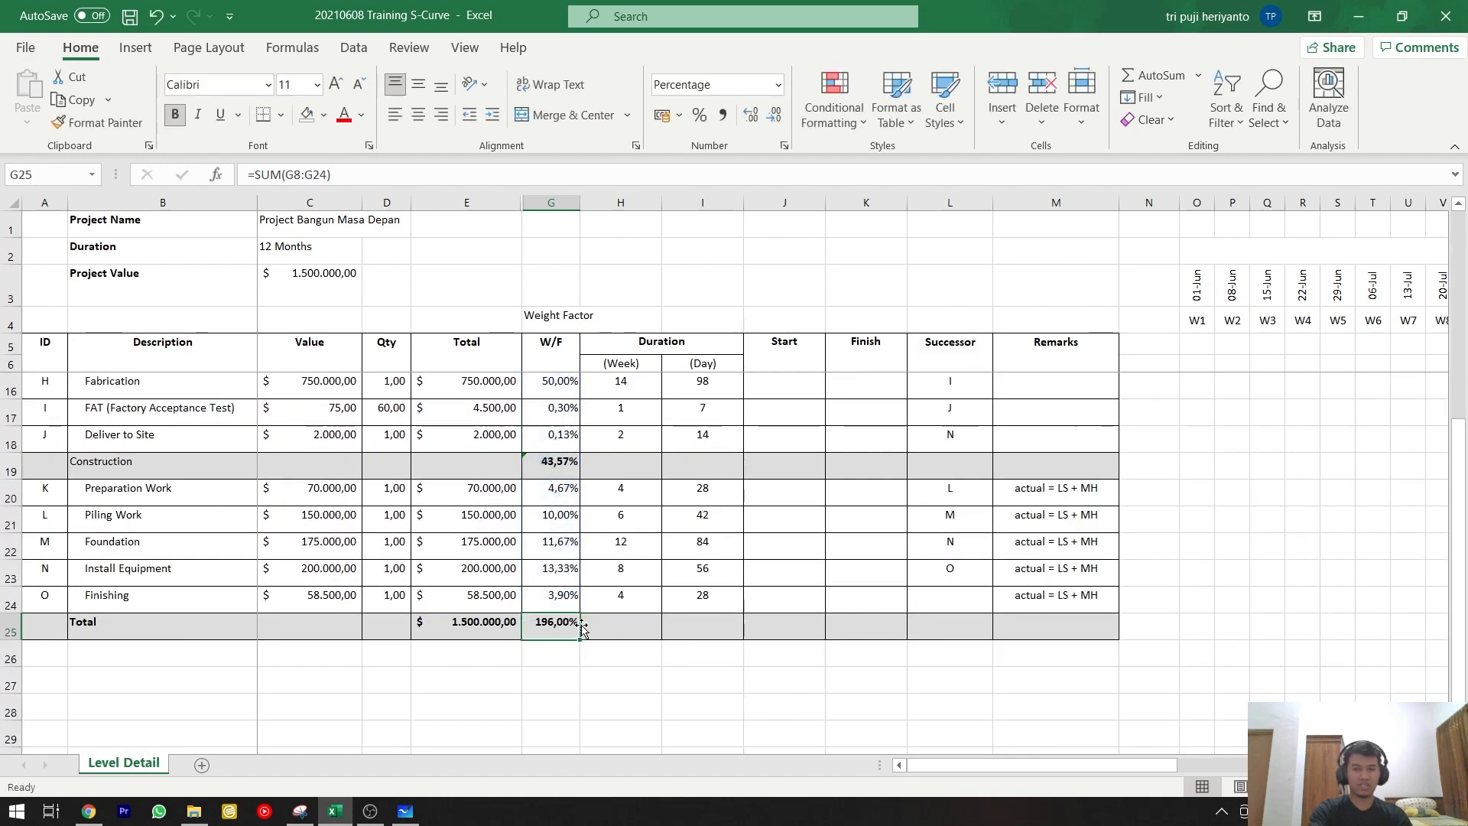
scroll(570, 623, up, 3)
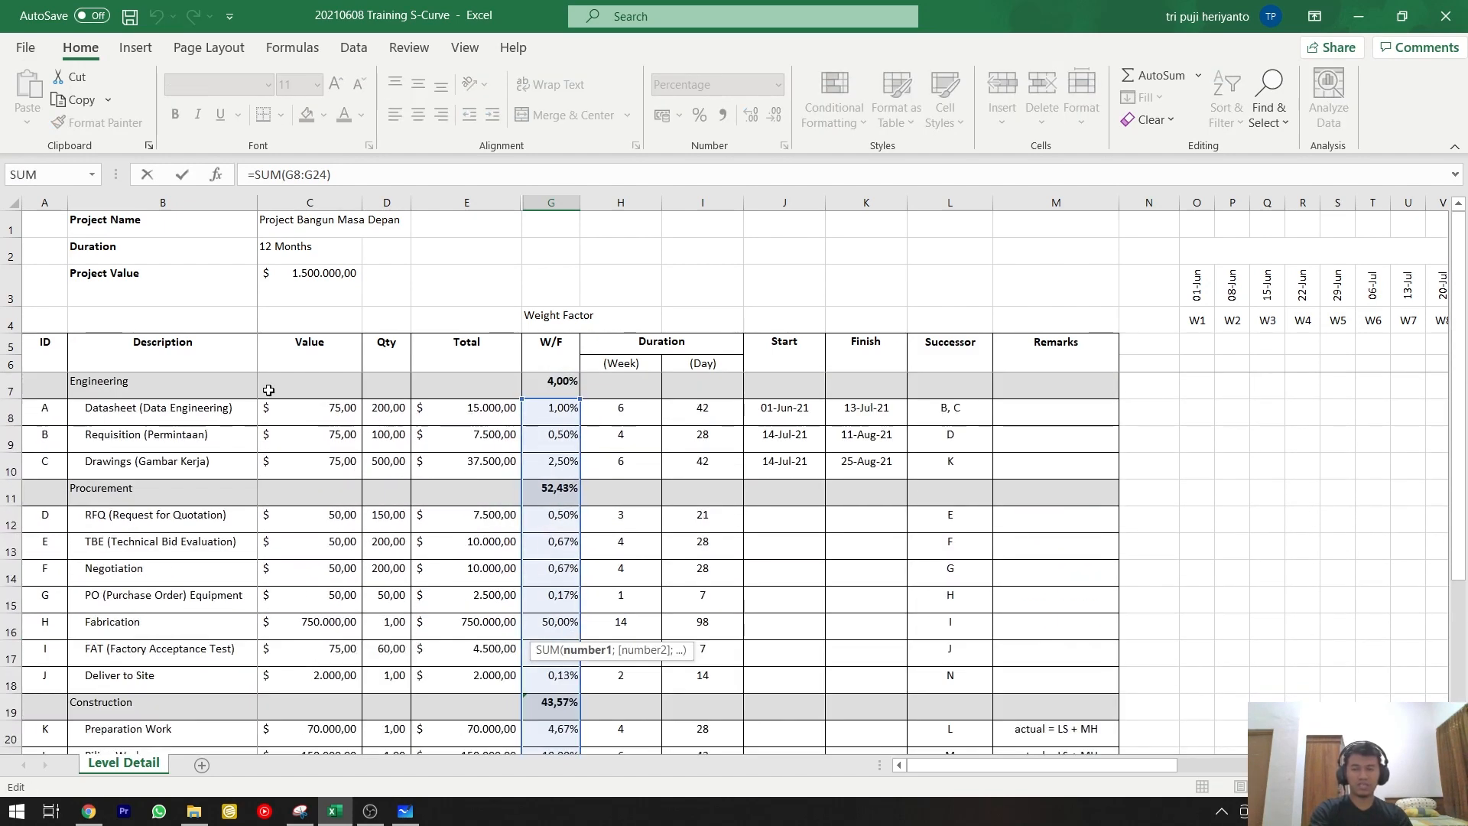
drag(578, 397, 578, 376)
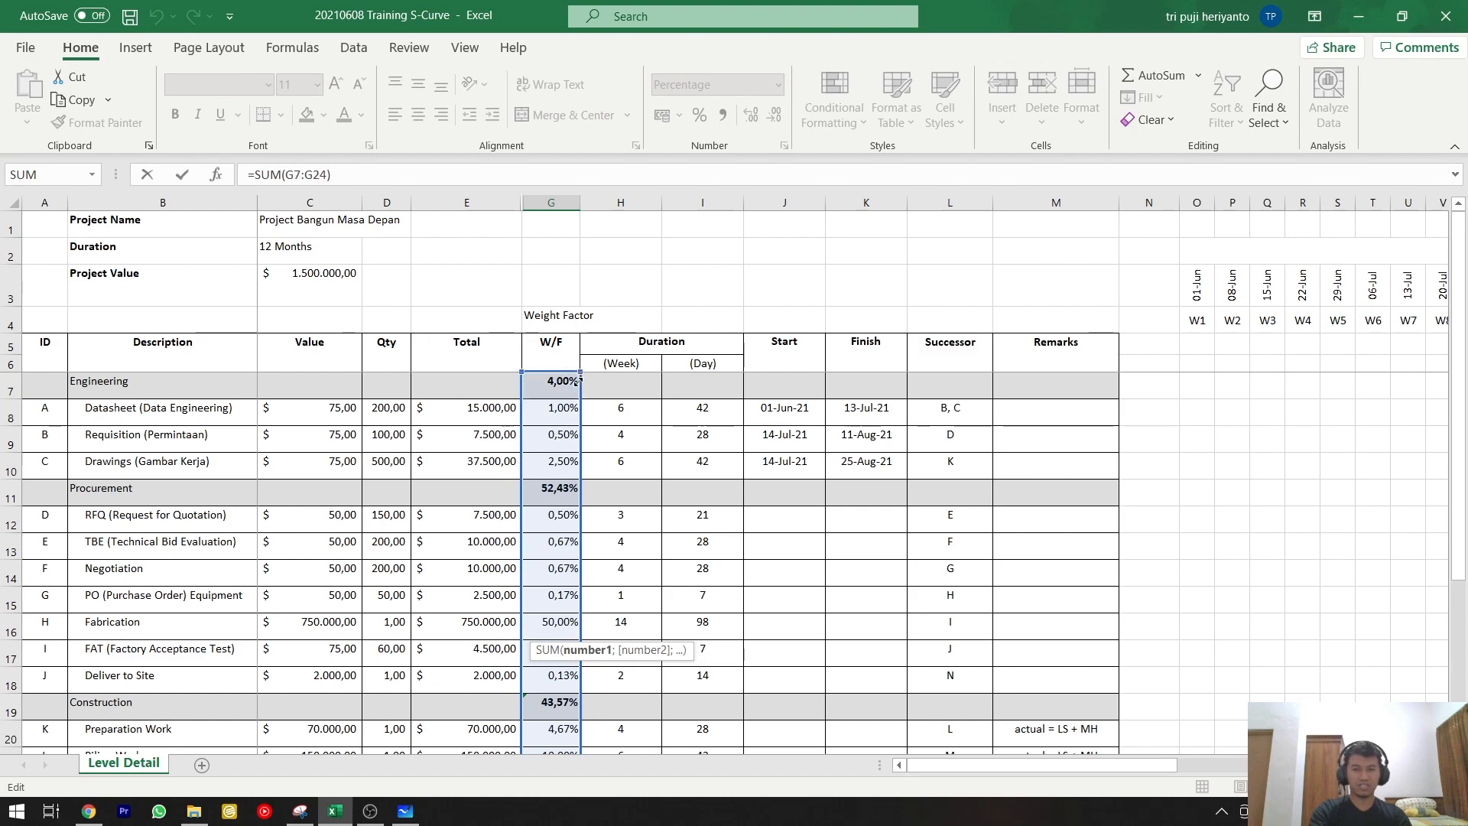
key(Return)
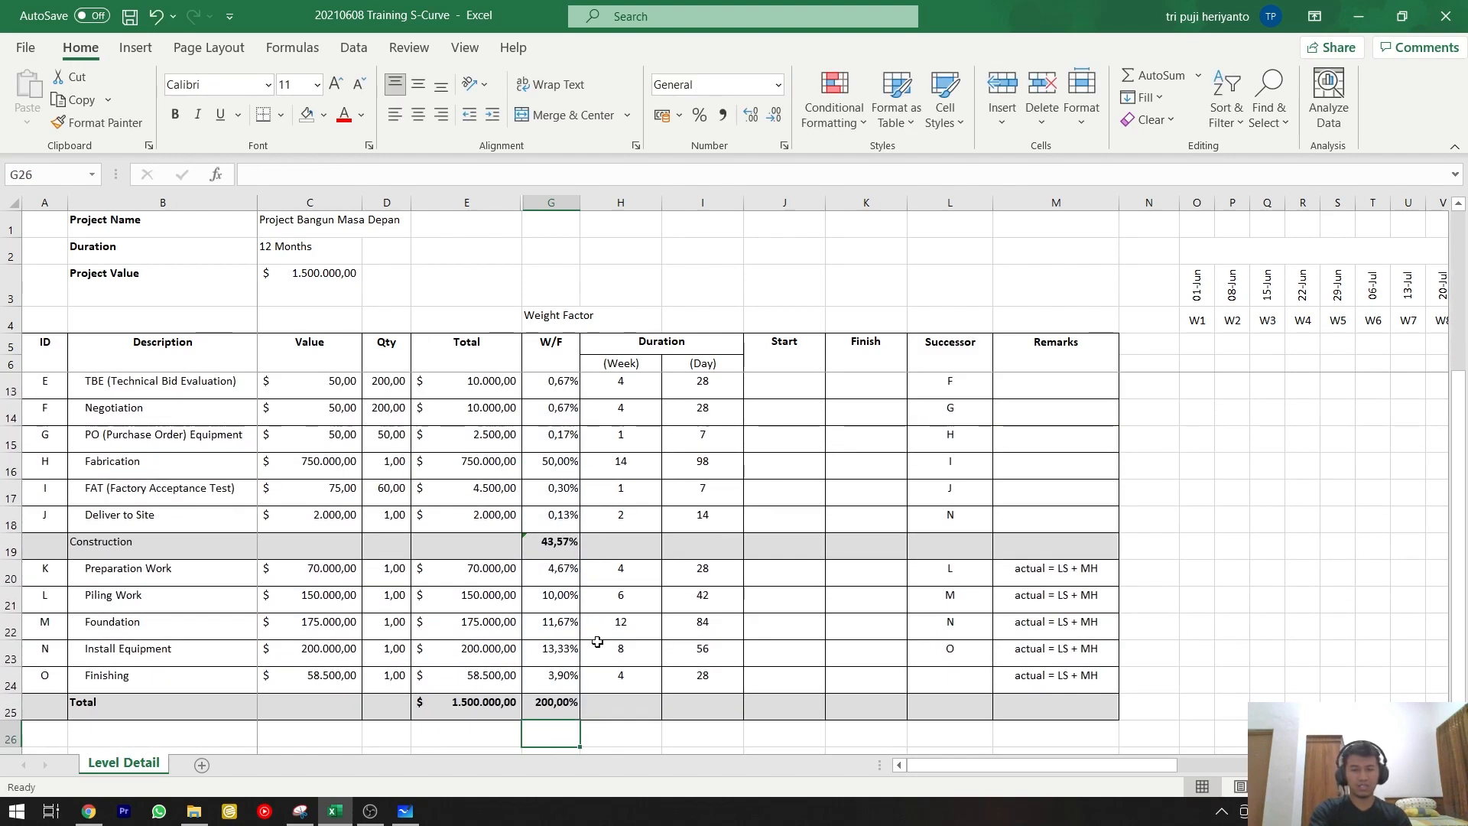
Replace the Total row's W/F formula with =SUM(G19;G11;G7) so that it adds only the three section subtotals.
click(560, 701)
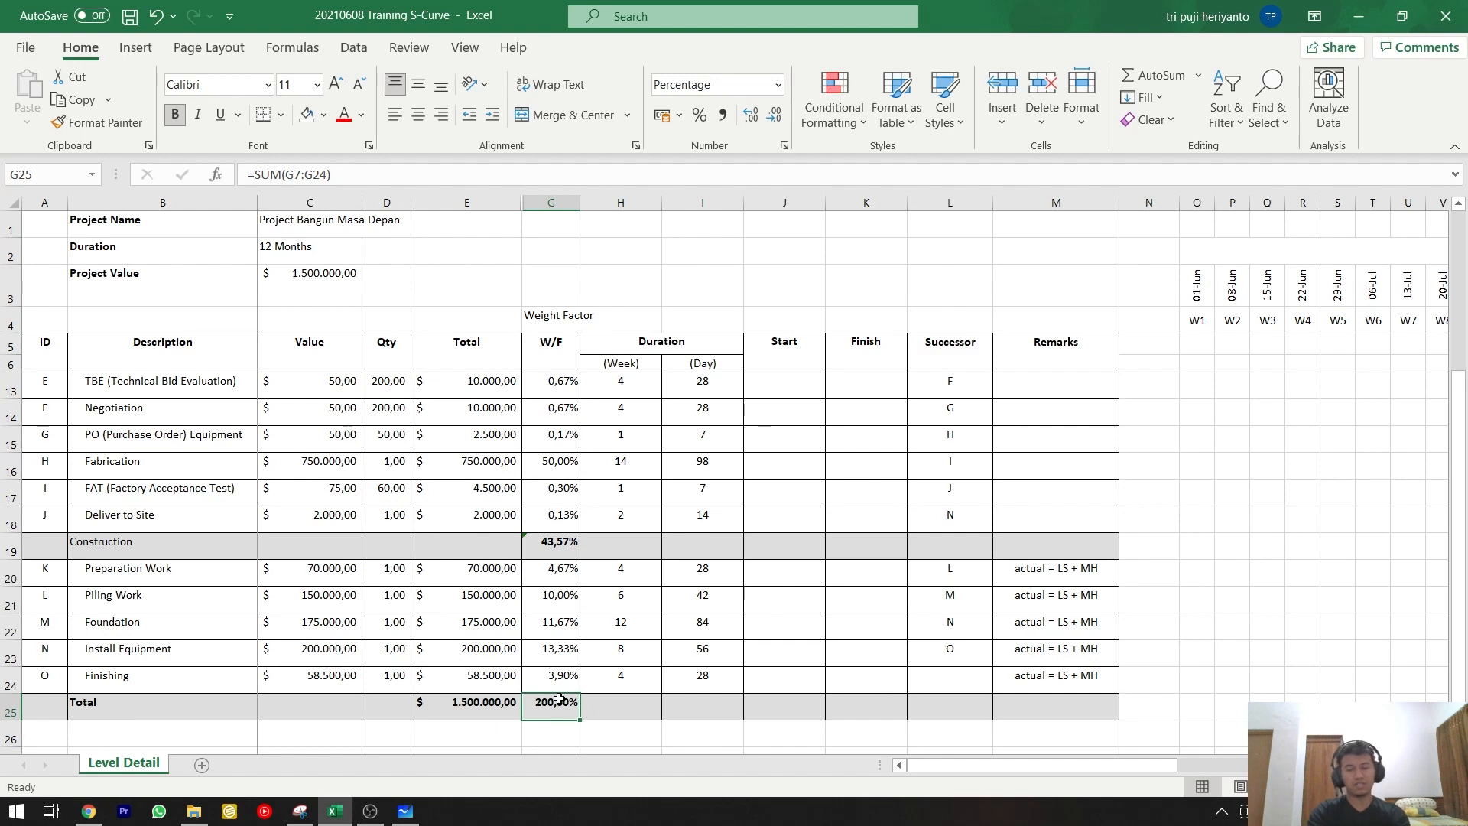
text(=su,)
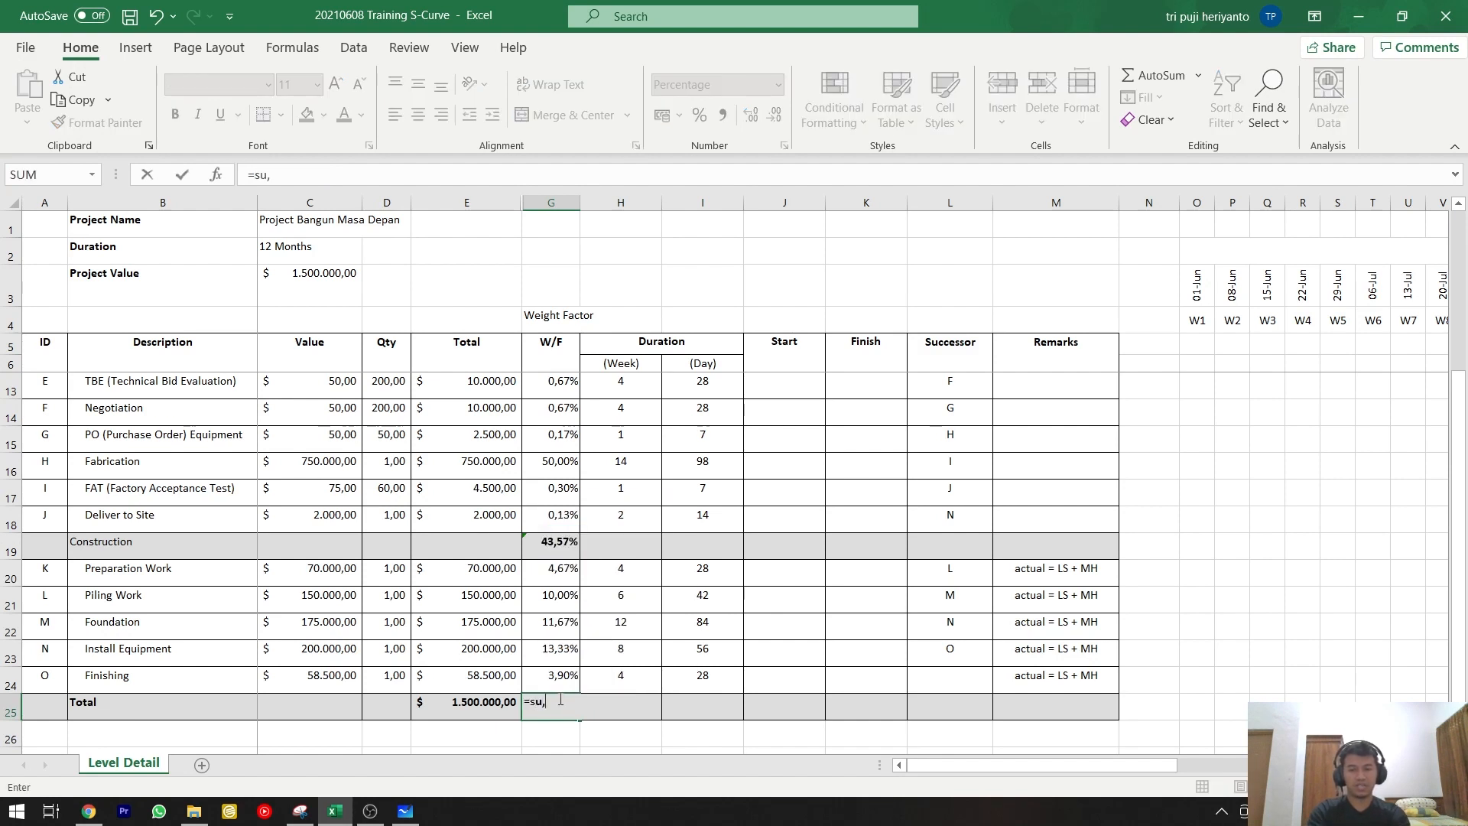
key(BackSpace)
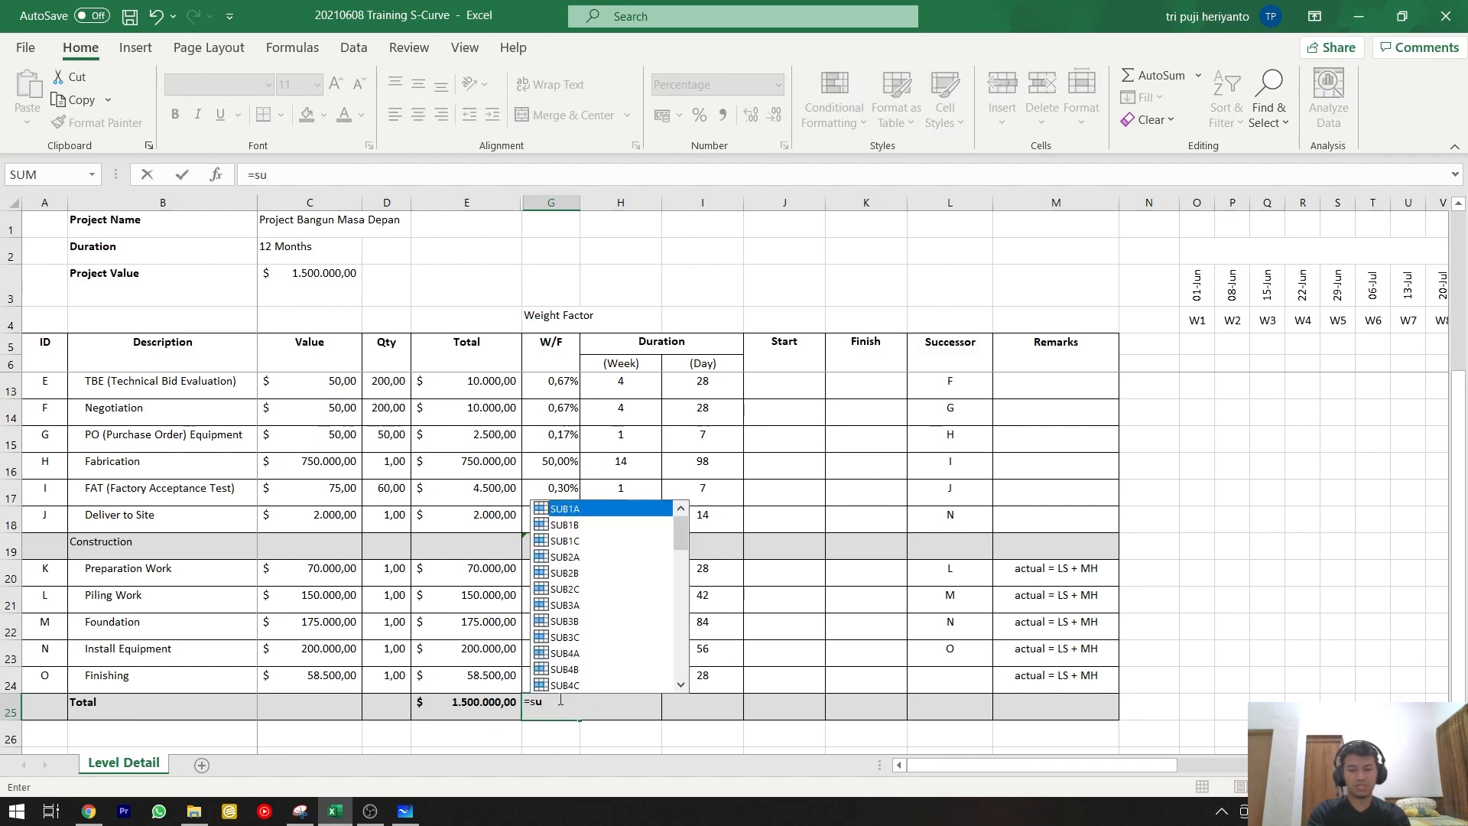
text(m()
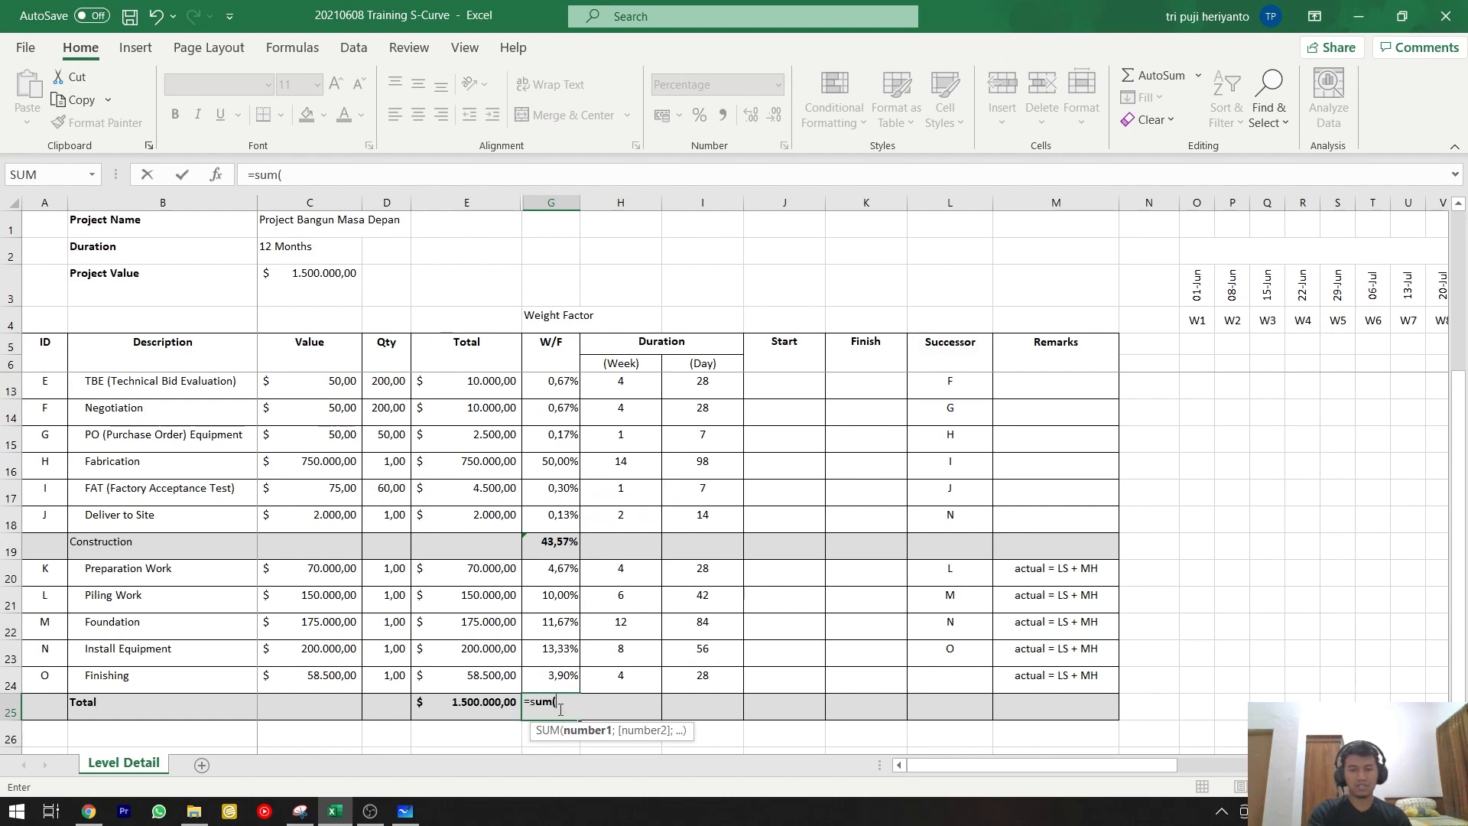
click(561, 545)
text(,)
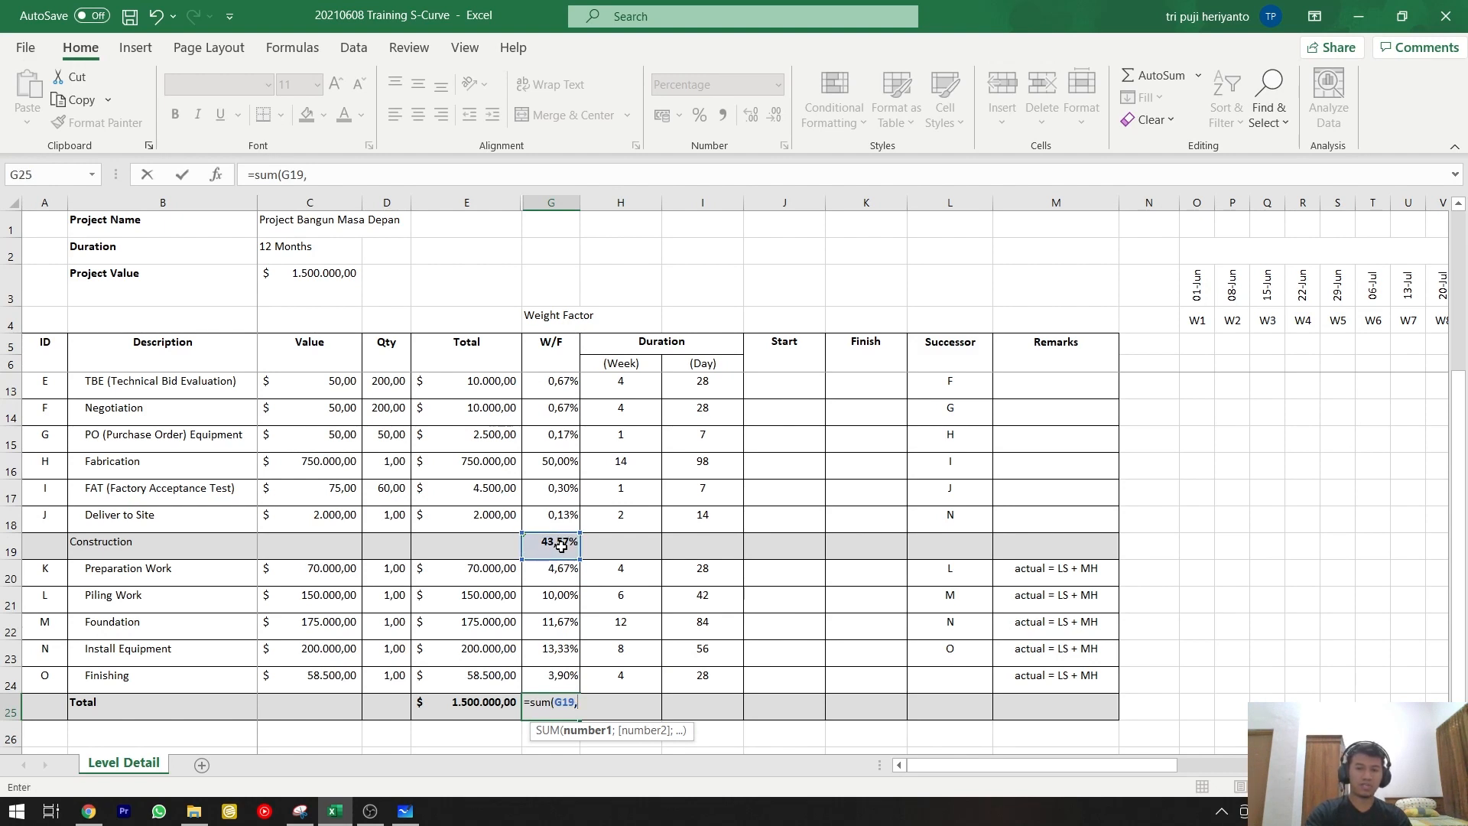
key(BackSpace)
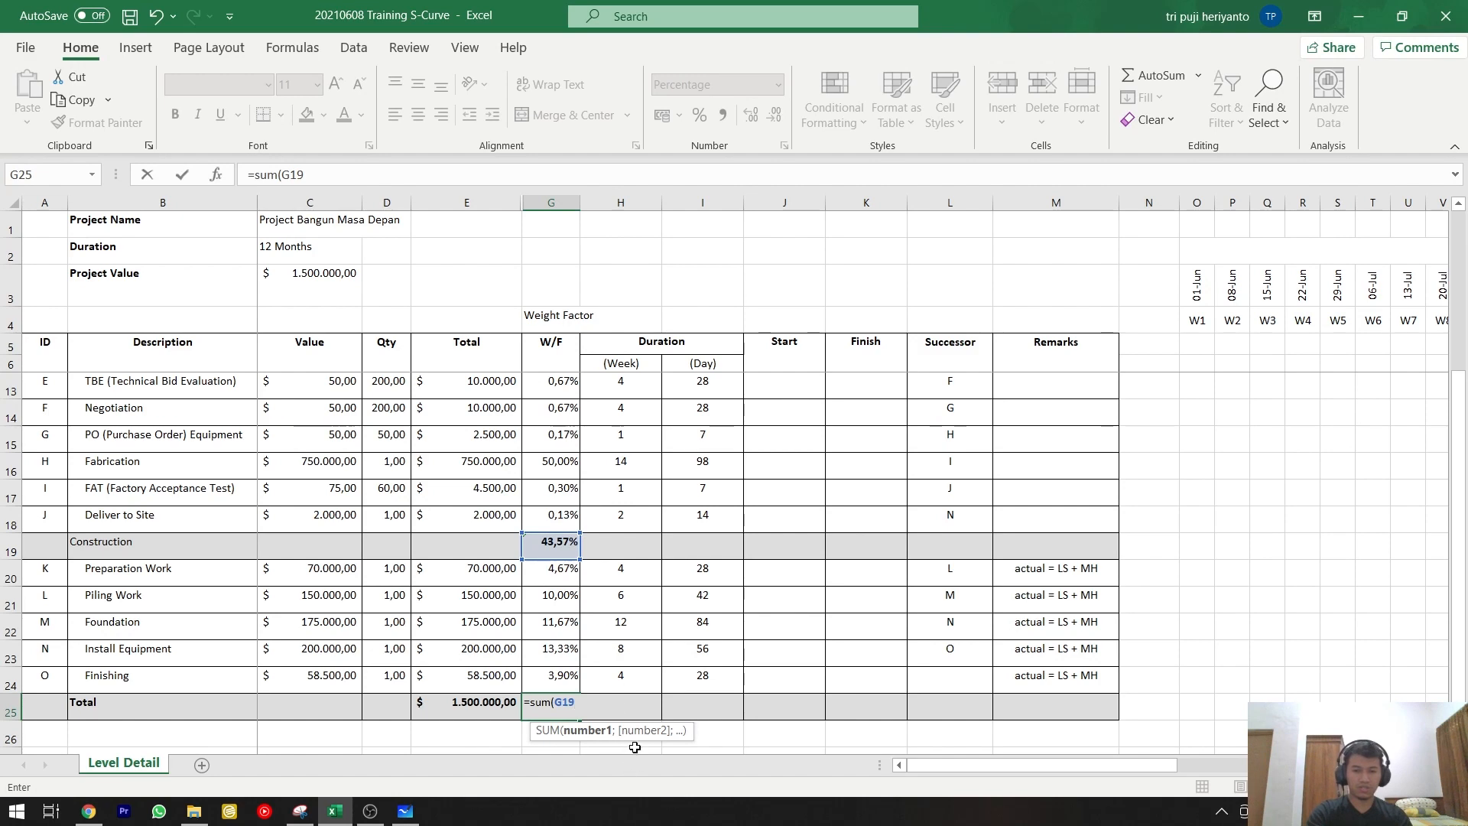
text(;)
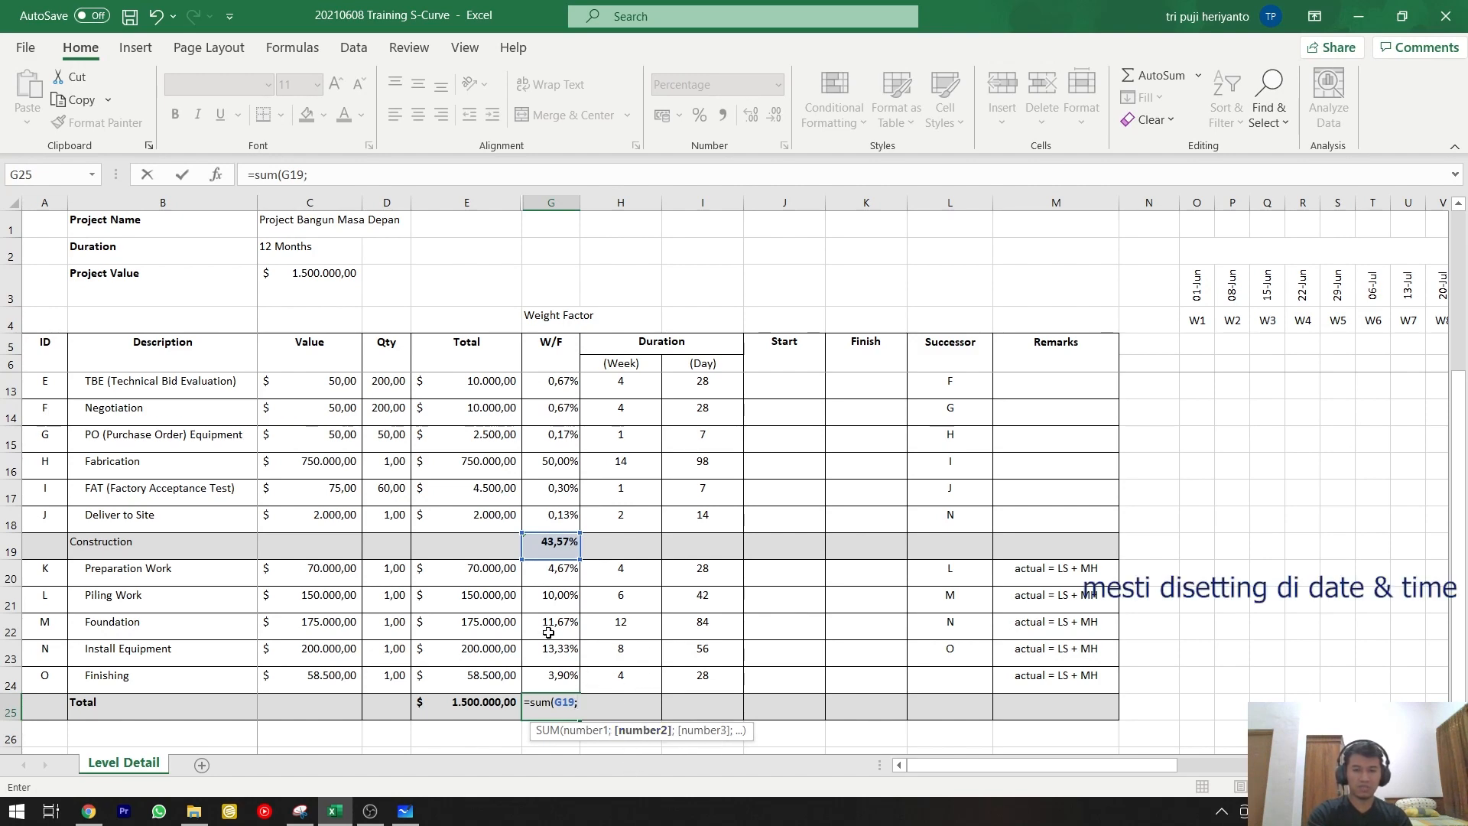
scroll(549, 633, up, 2)
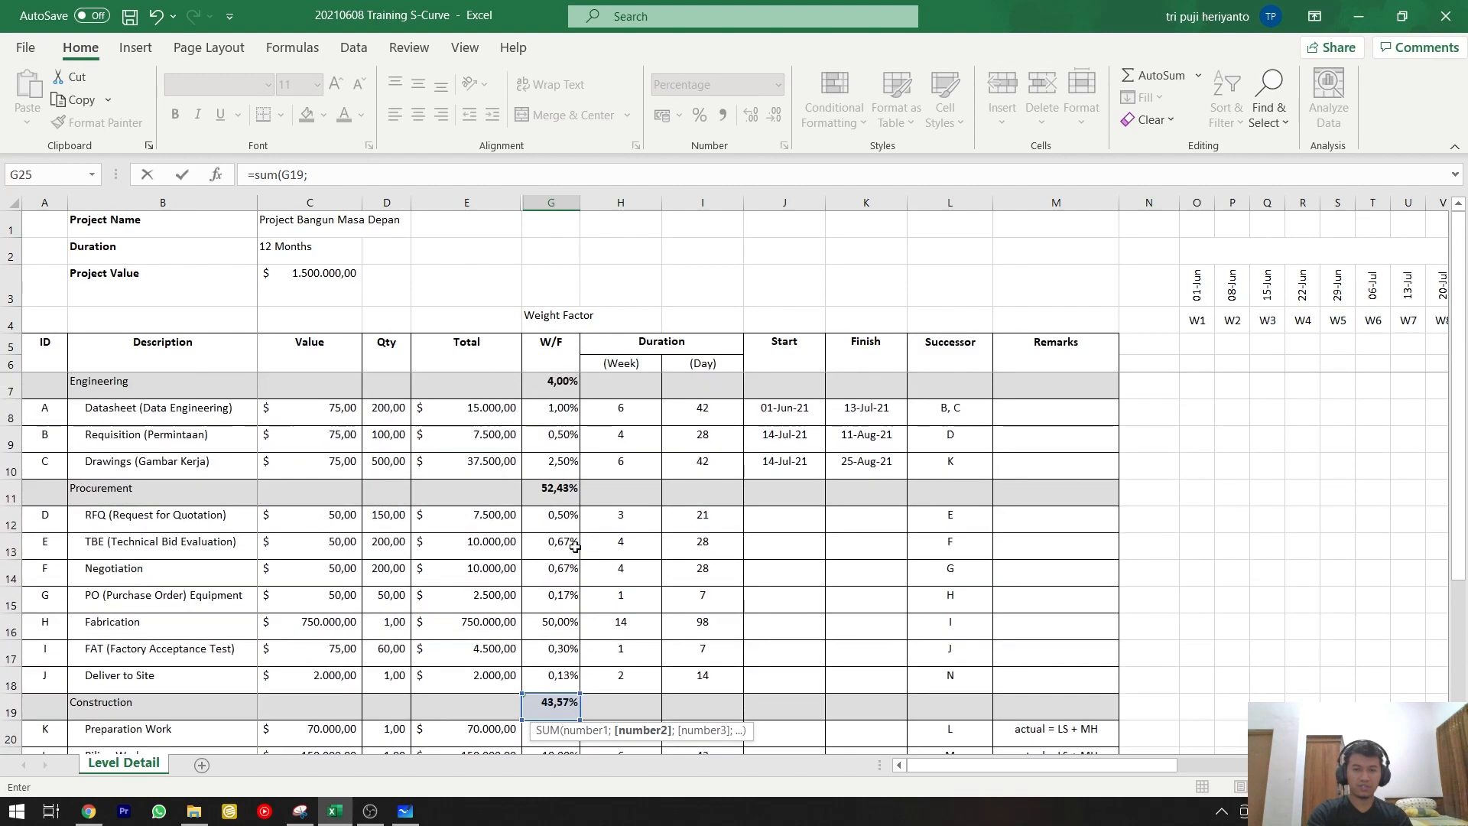
click(560, 493)
text(;)
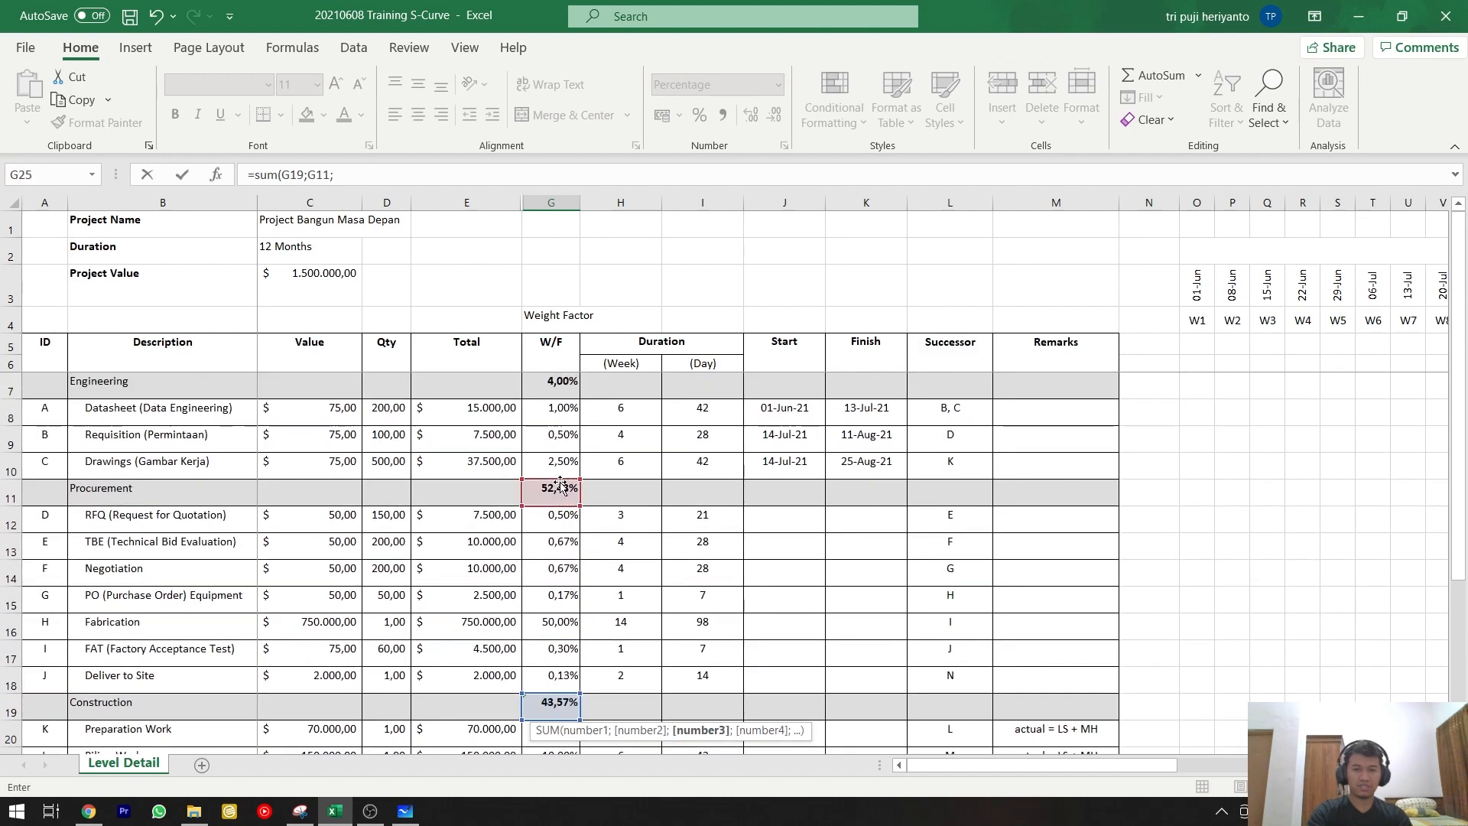
click(559, 390)
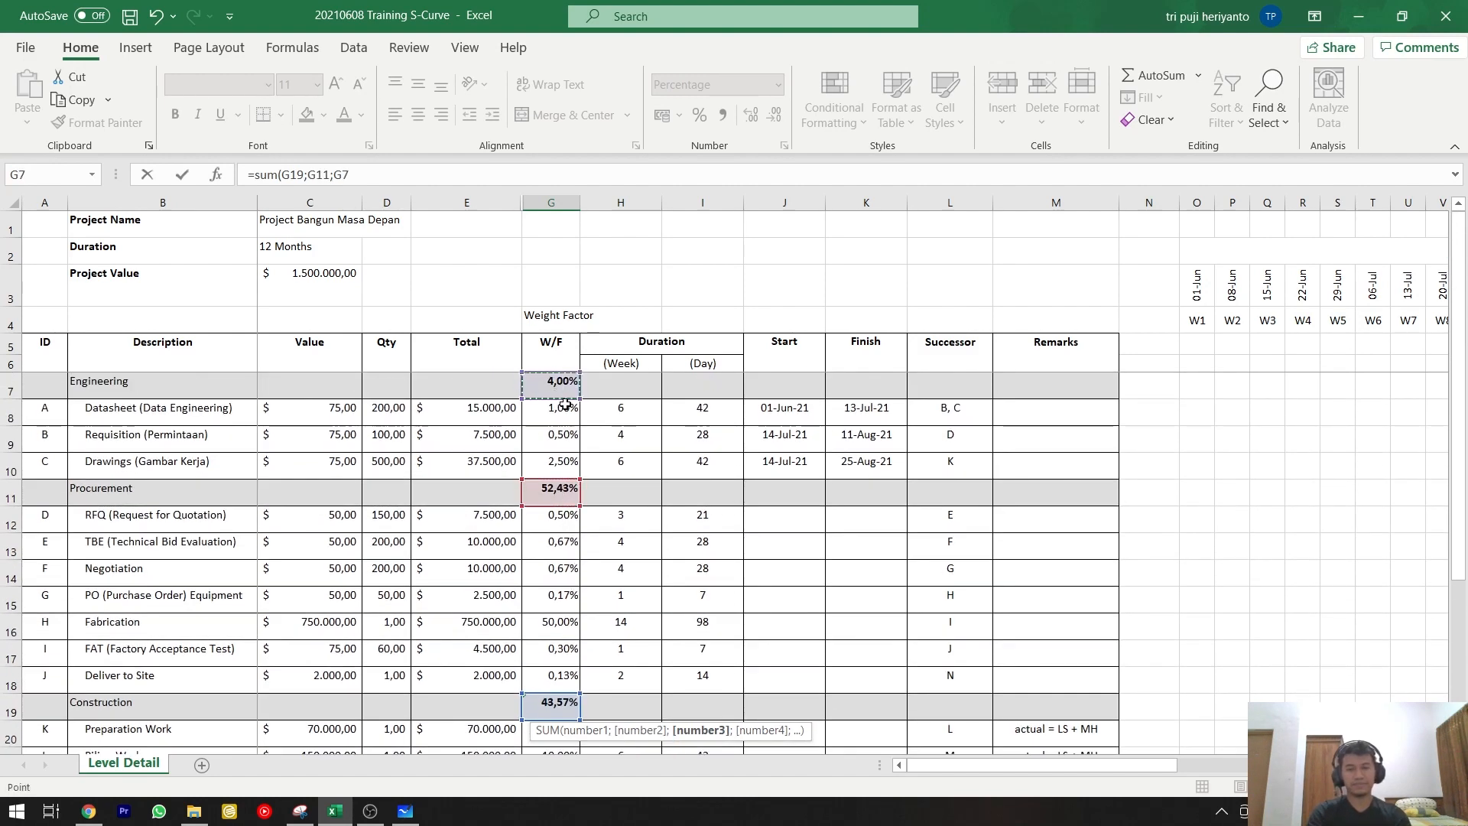
key(Return)
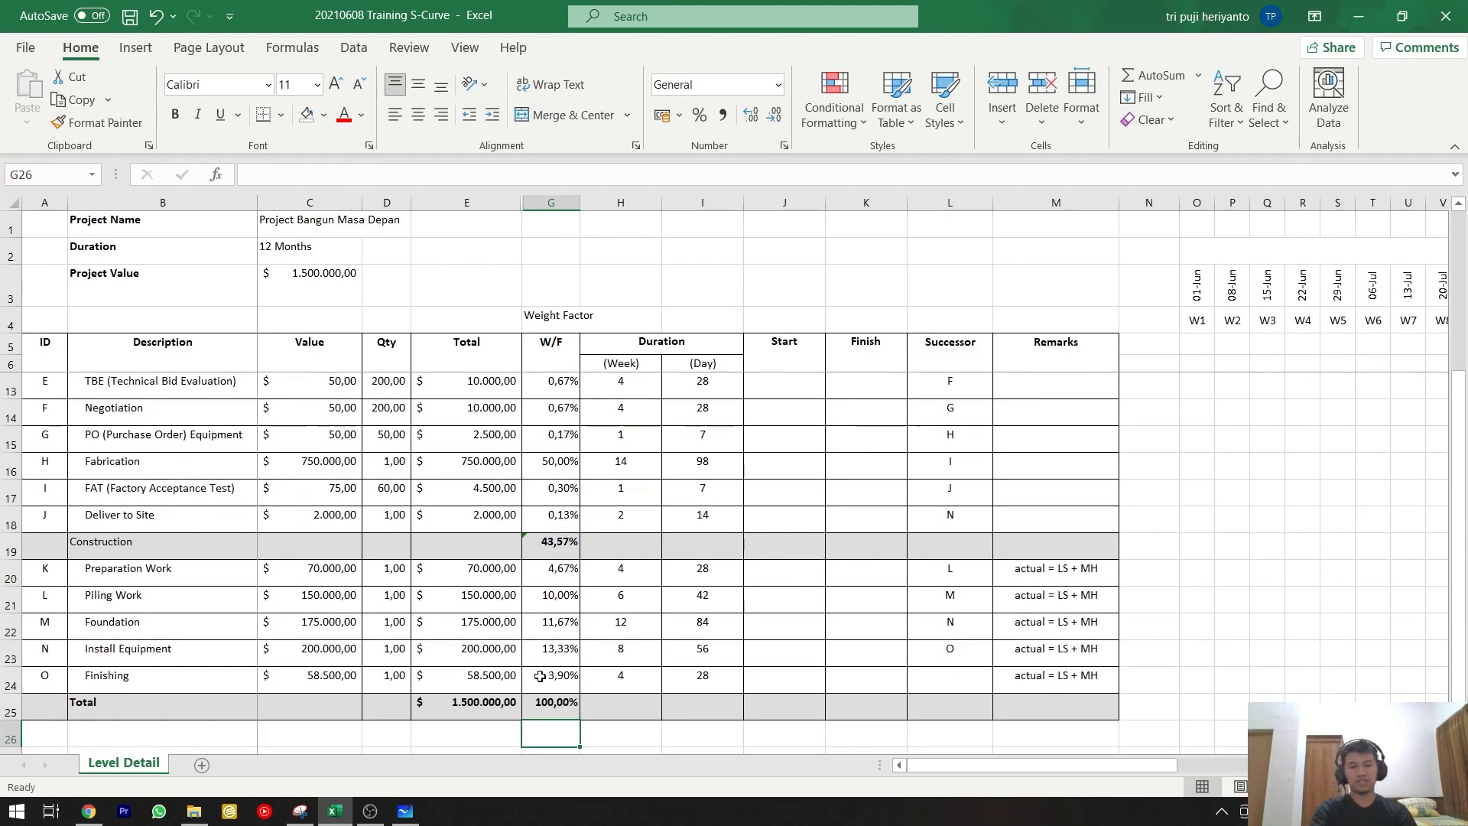
click(548, 704)
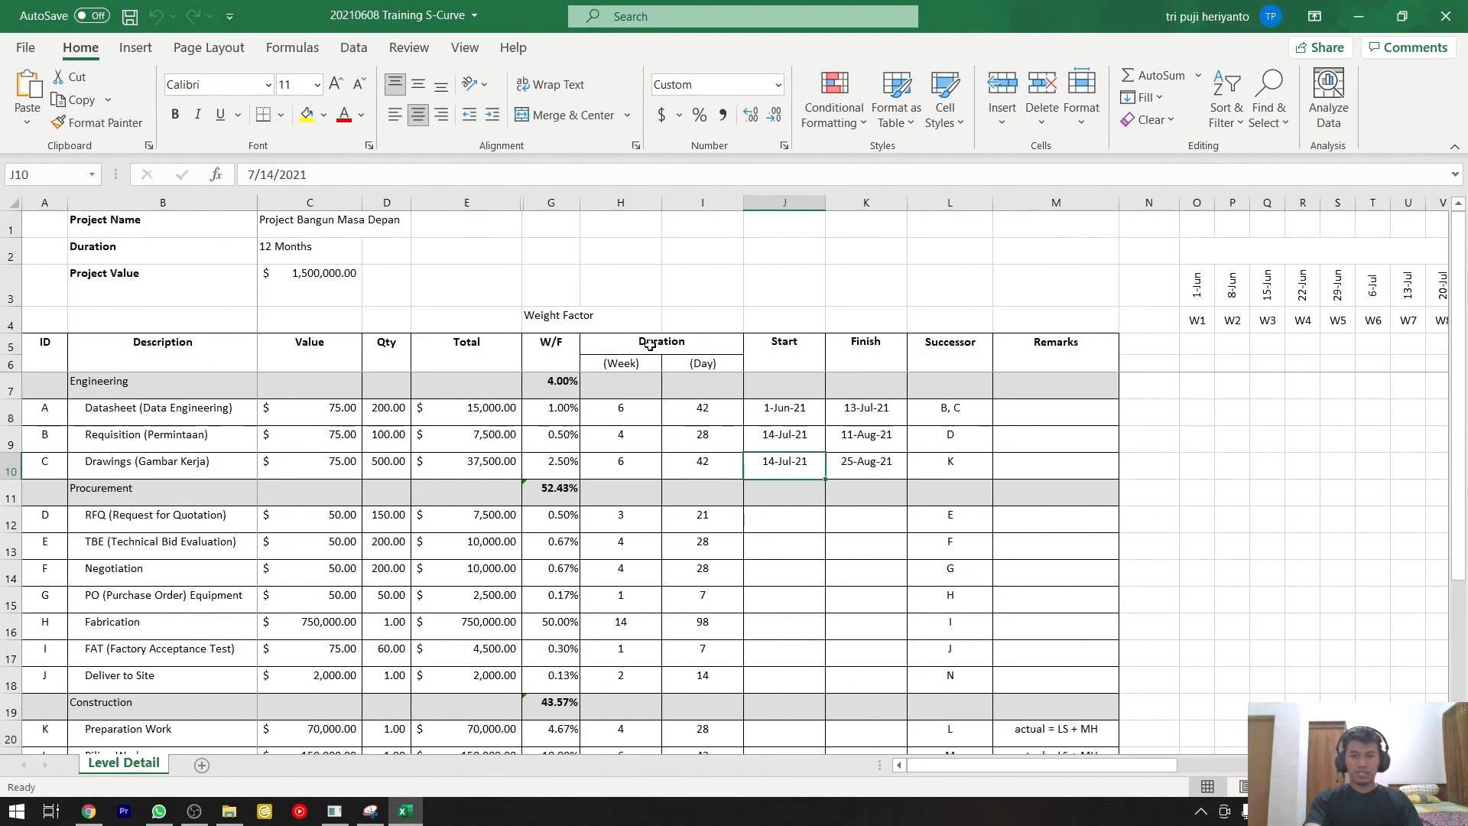
Examine the Engineering rows' week durations and day formulas, along with the Datasheet row's Start date and Finish formula.
click(635, 404)
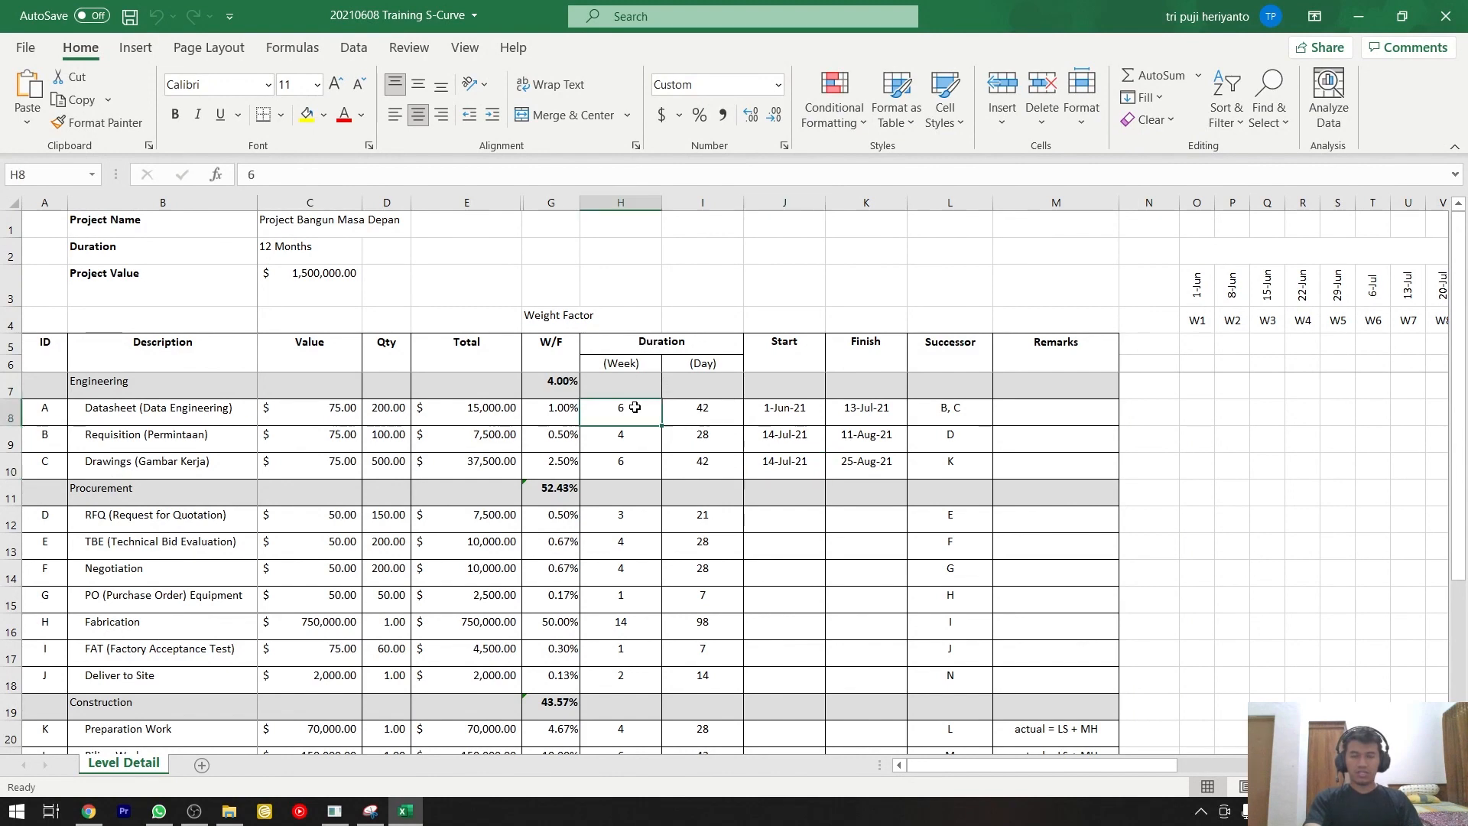
click(685, 419)
scroll(683, 422, down, 2)
scroll(681, 425, up, 2)
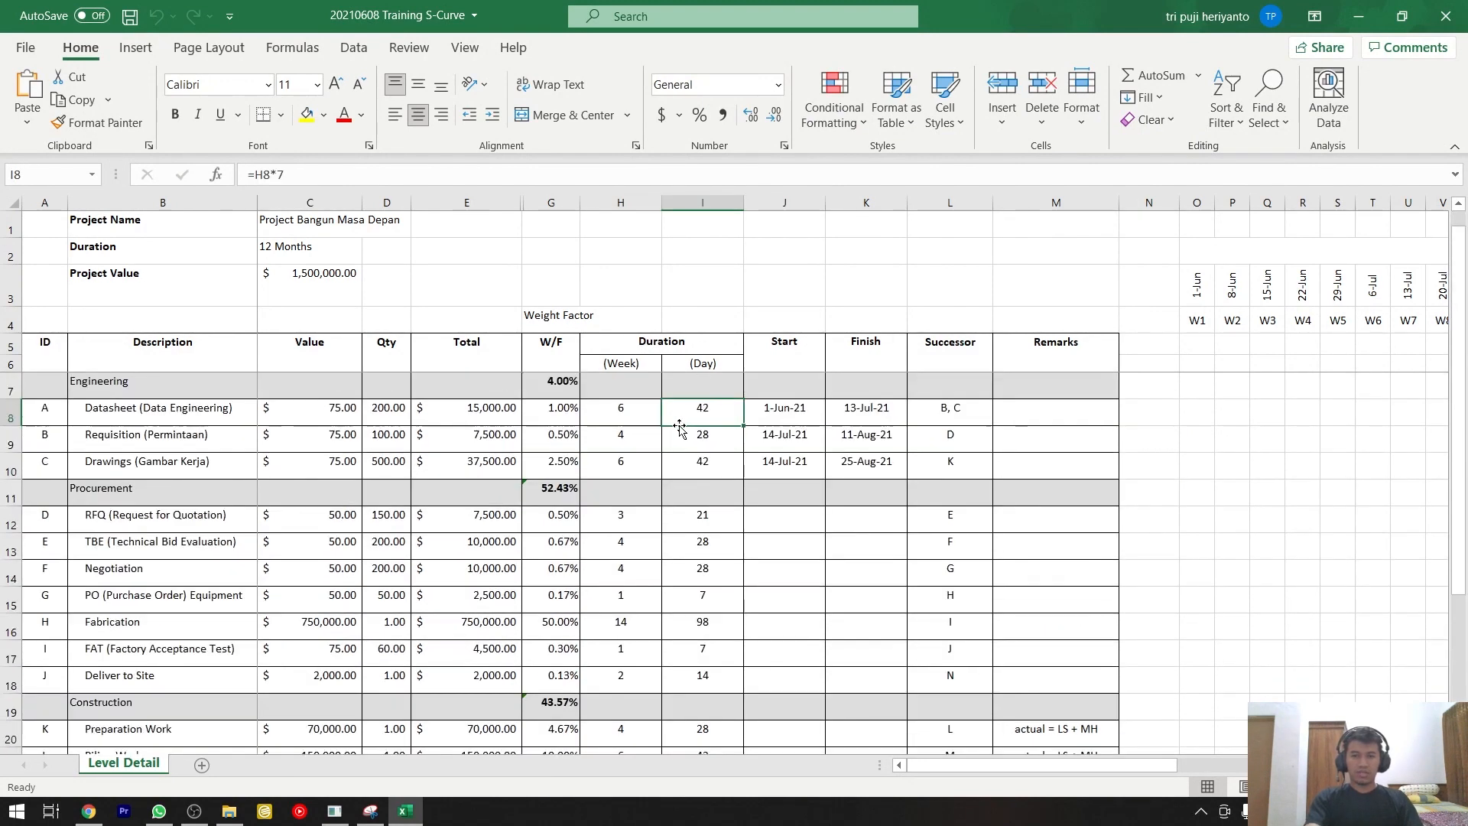
click(628, 407)
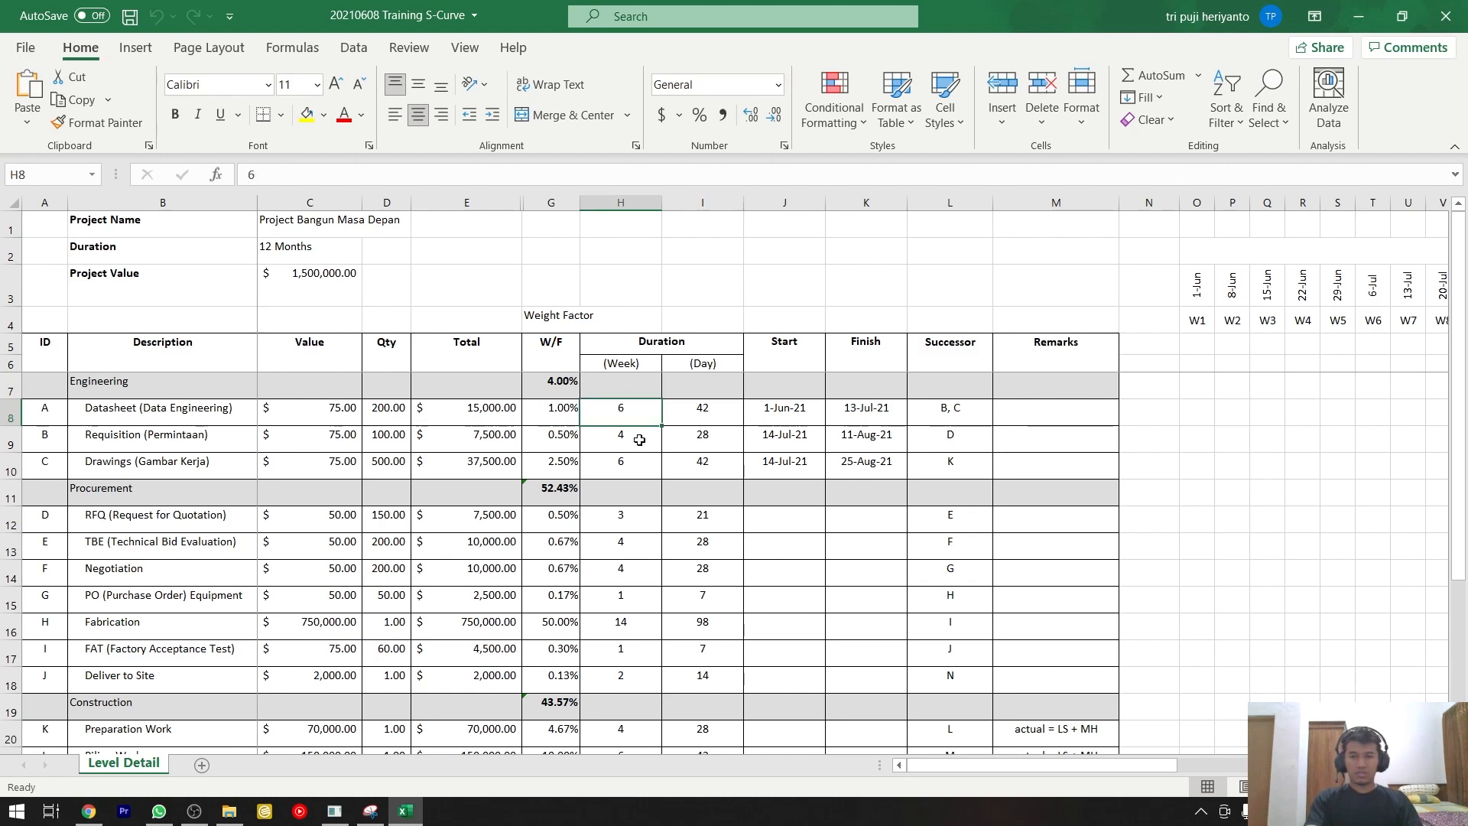
click(635, 465)
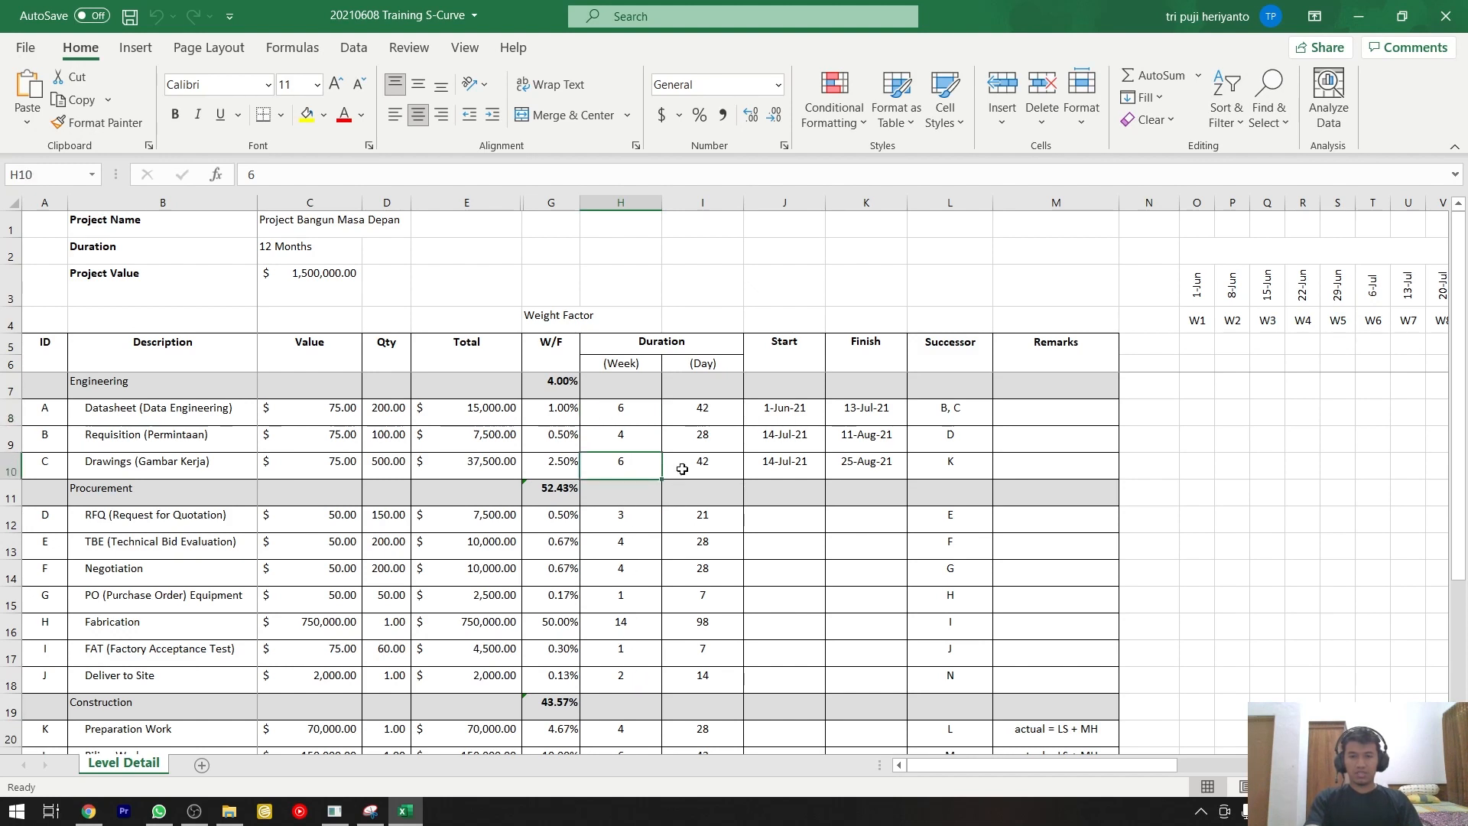
click(702, 411)
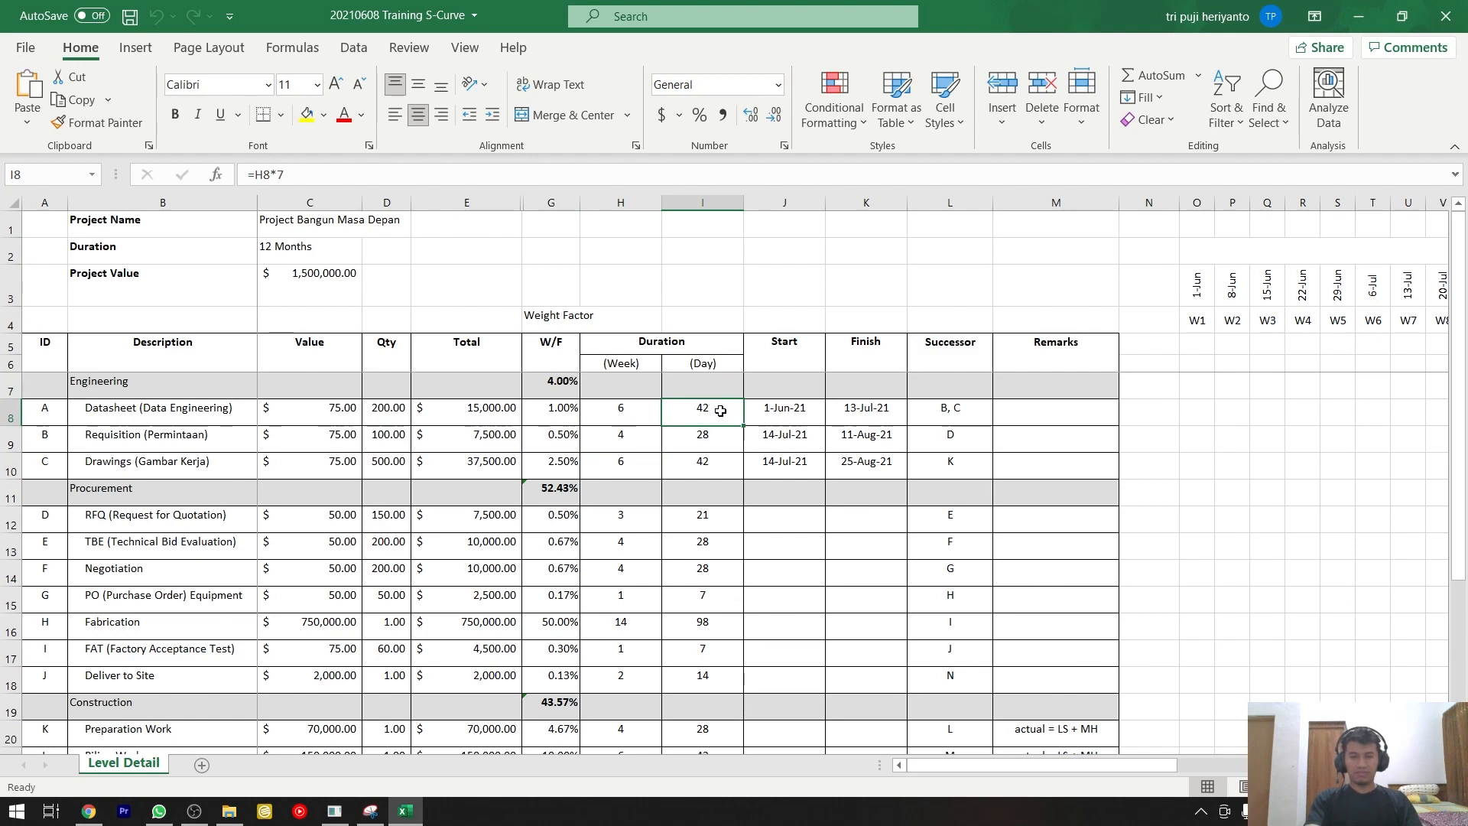
click(644, 416)
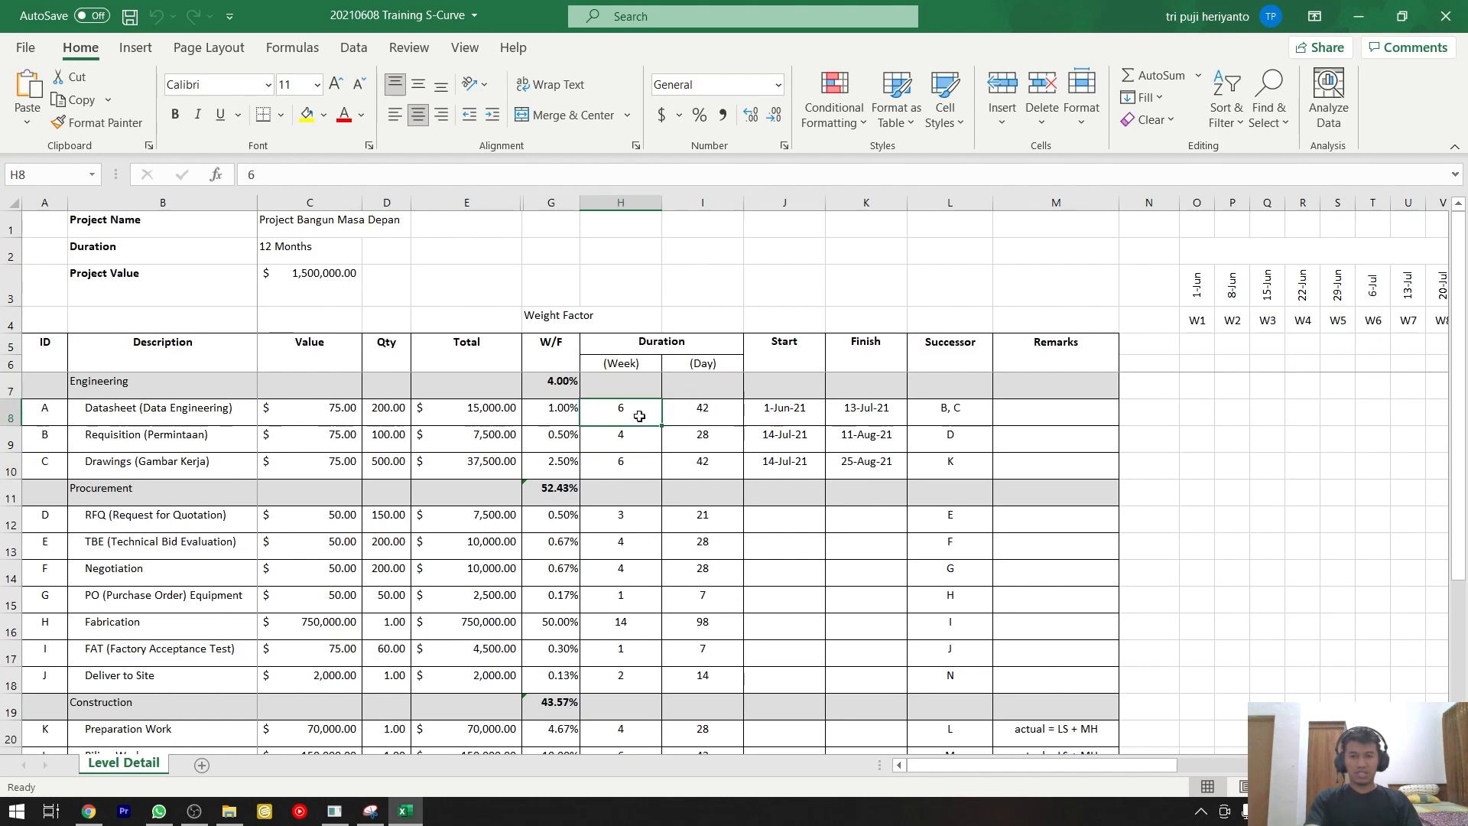
click(705, 411)
click(617, 461)
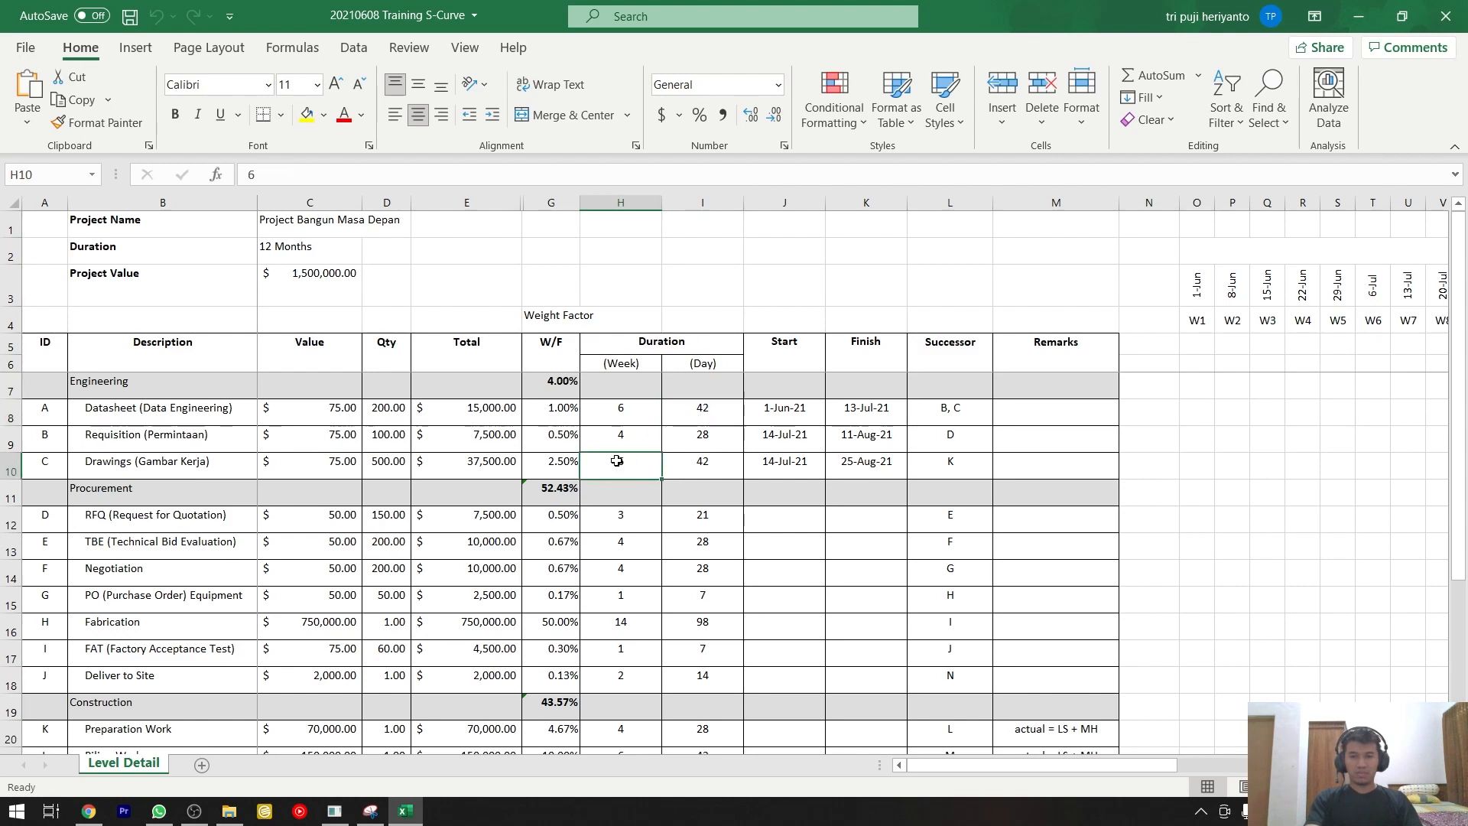
click(640, 444)
click(708, 440)
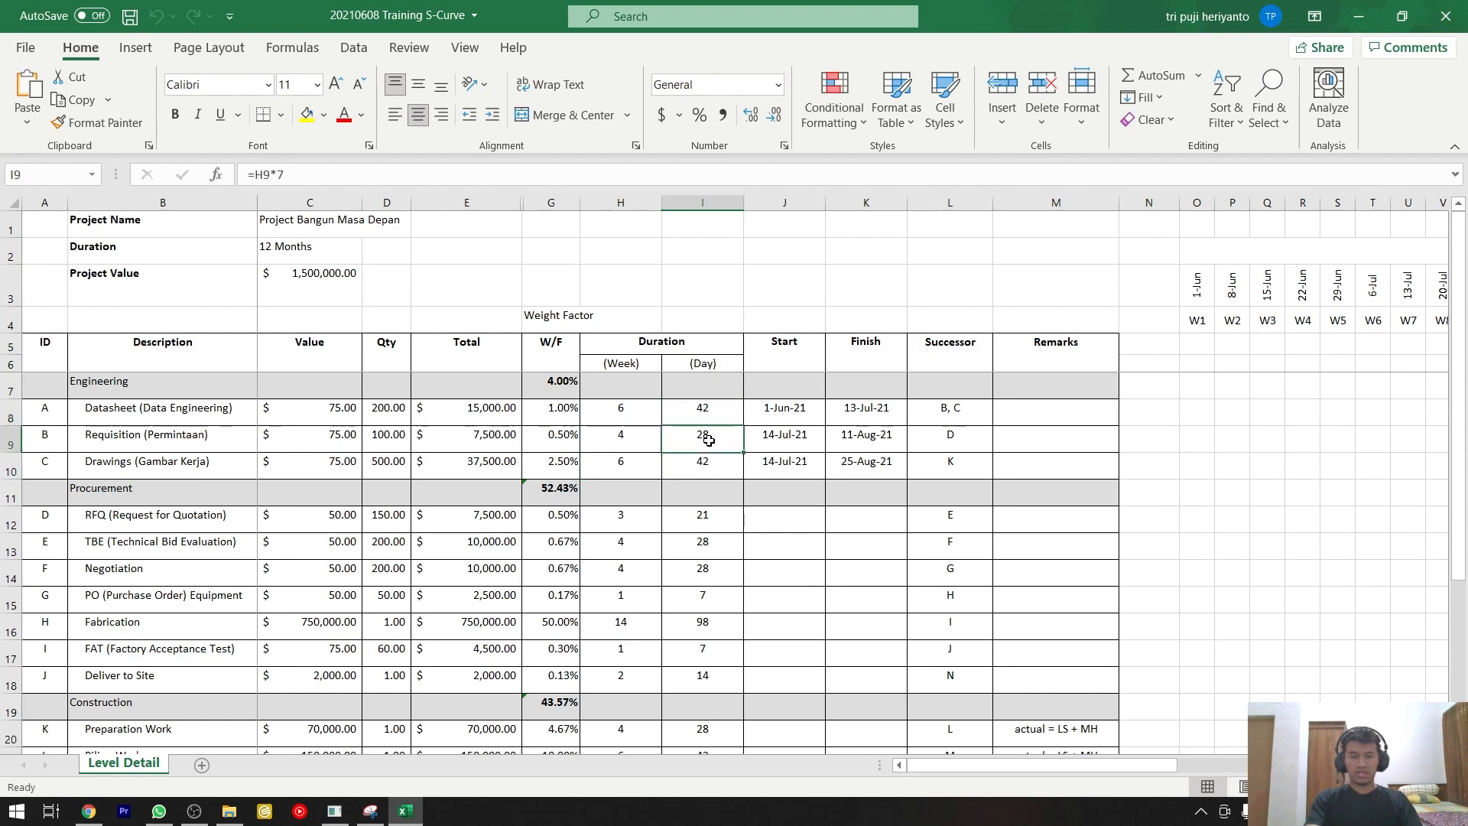
click(708, 457)
double_click(708, 457)
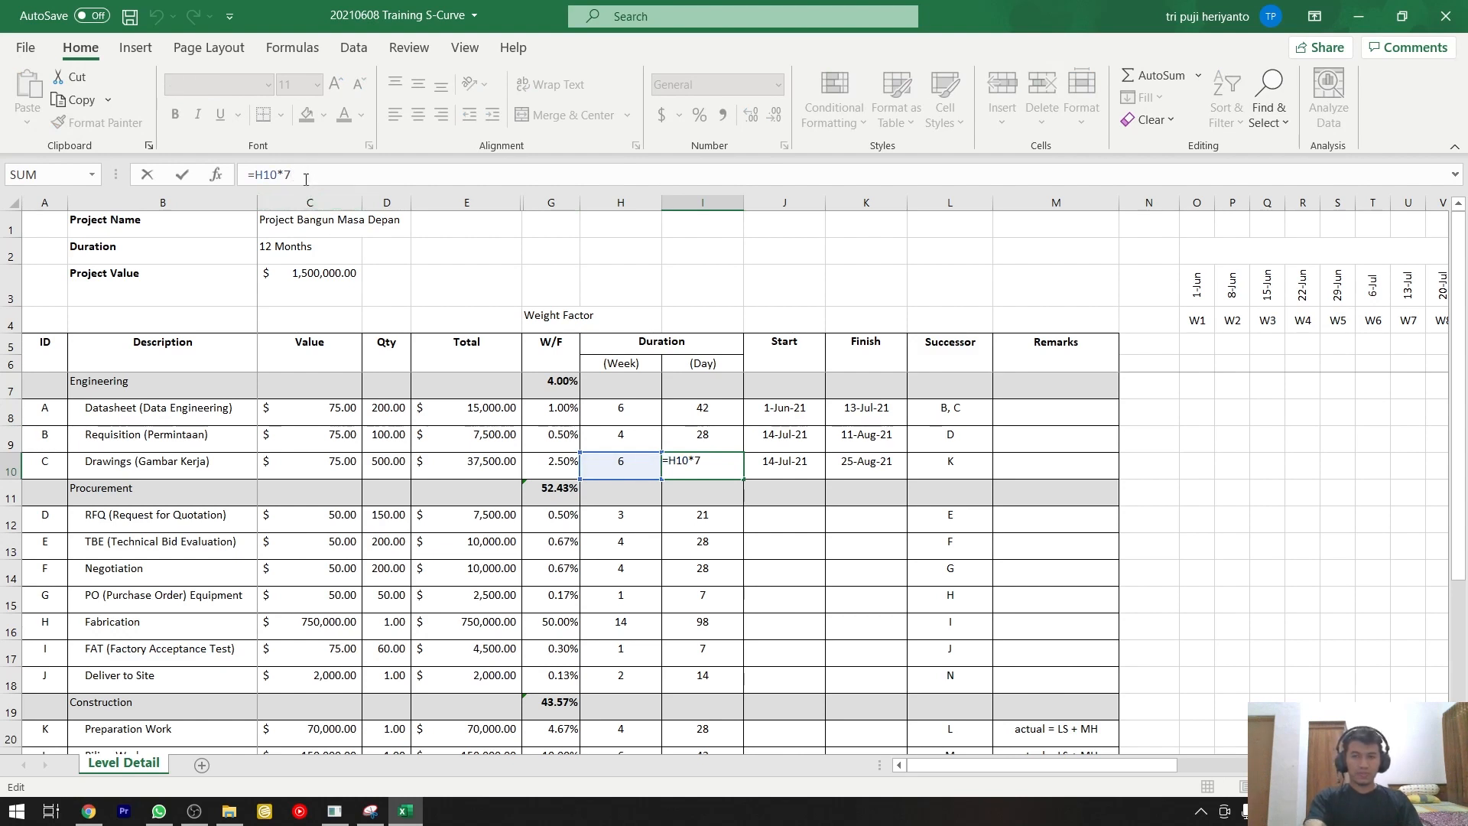
key(ctrl+Return)
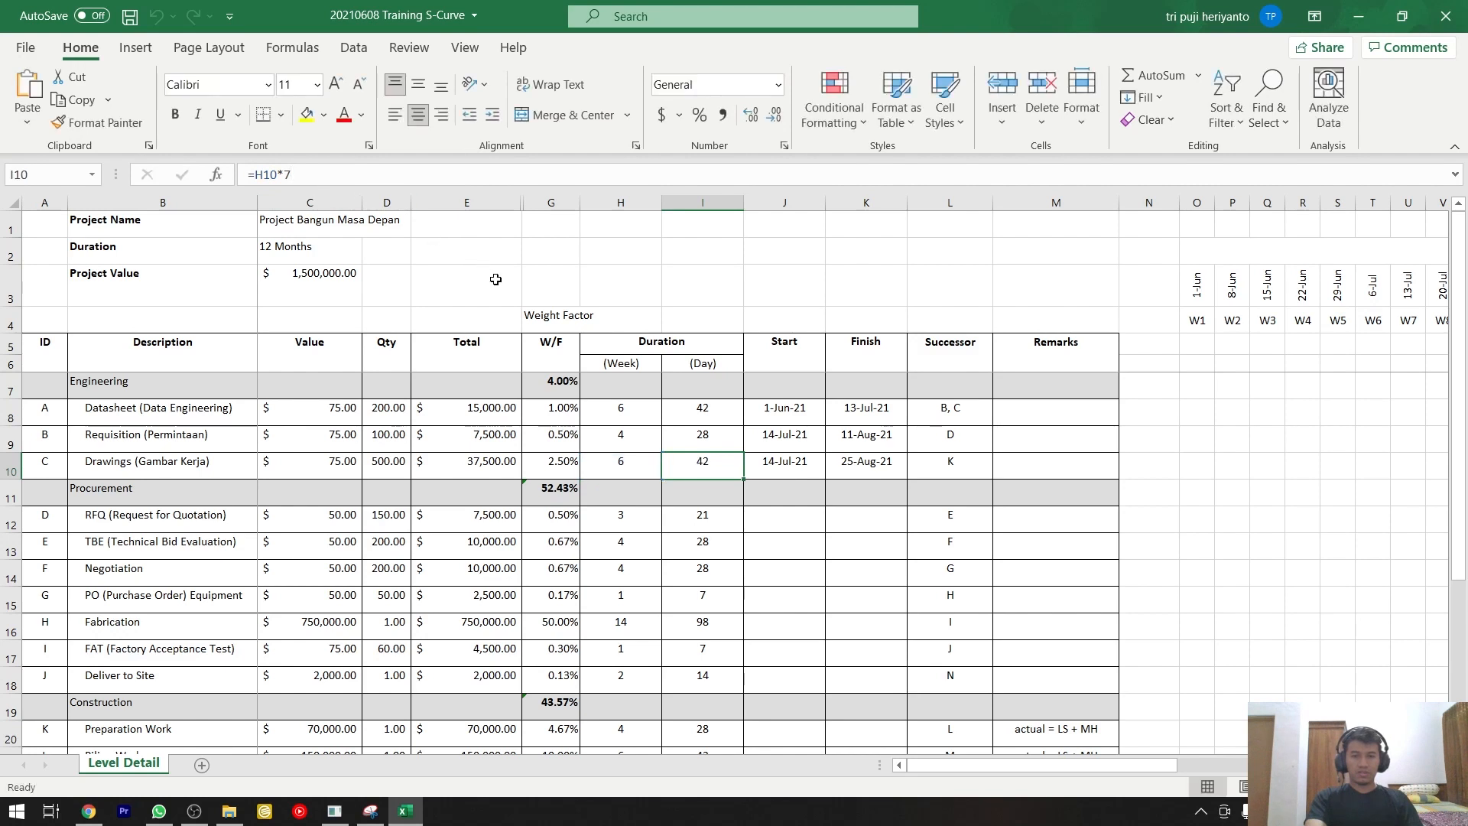
click(793, 421)
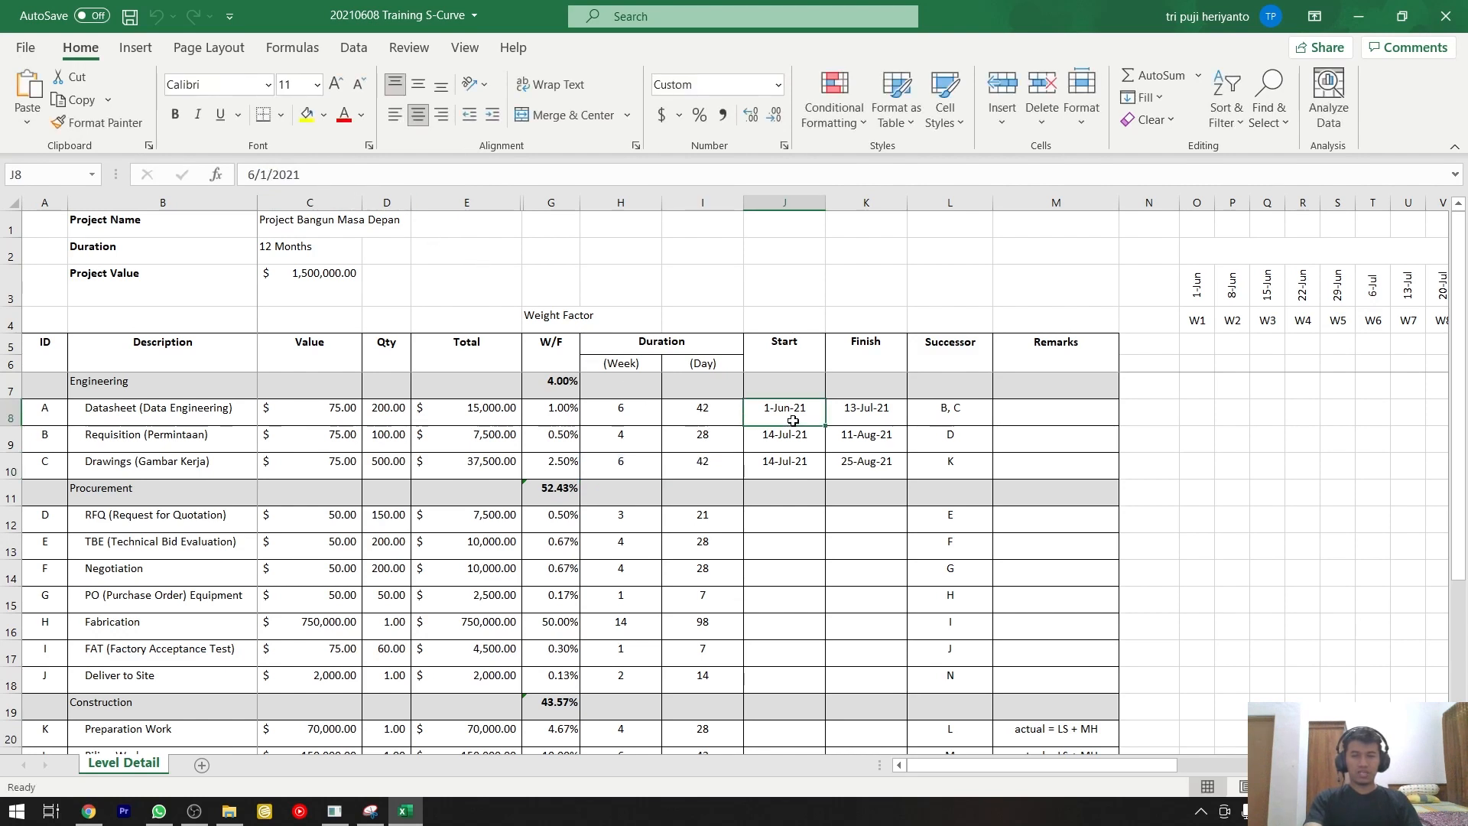
click(871, 418)
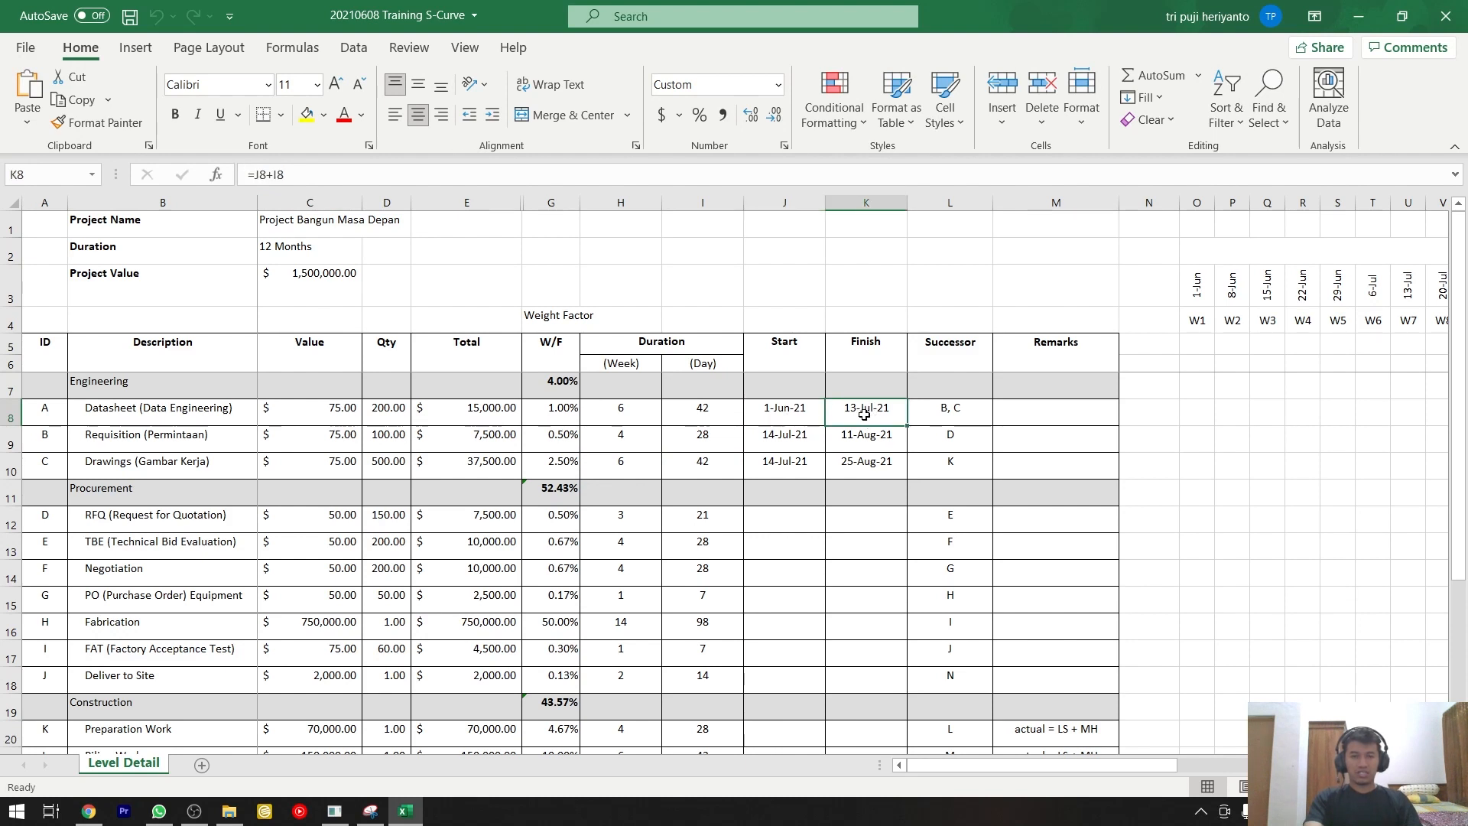
click(709, 409)
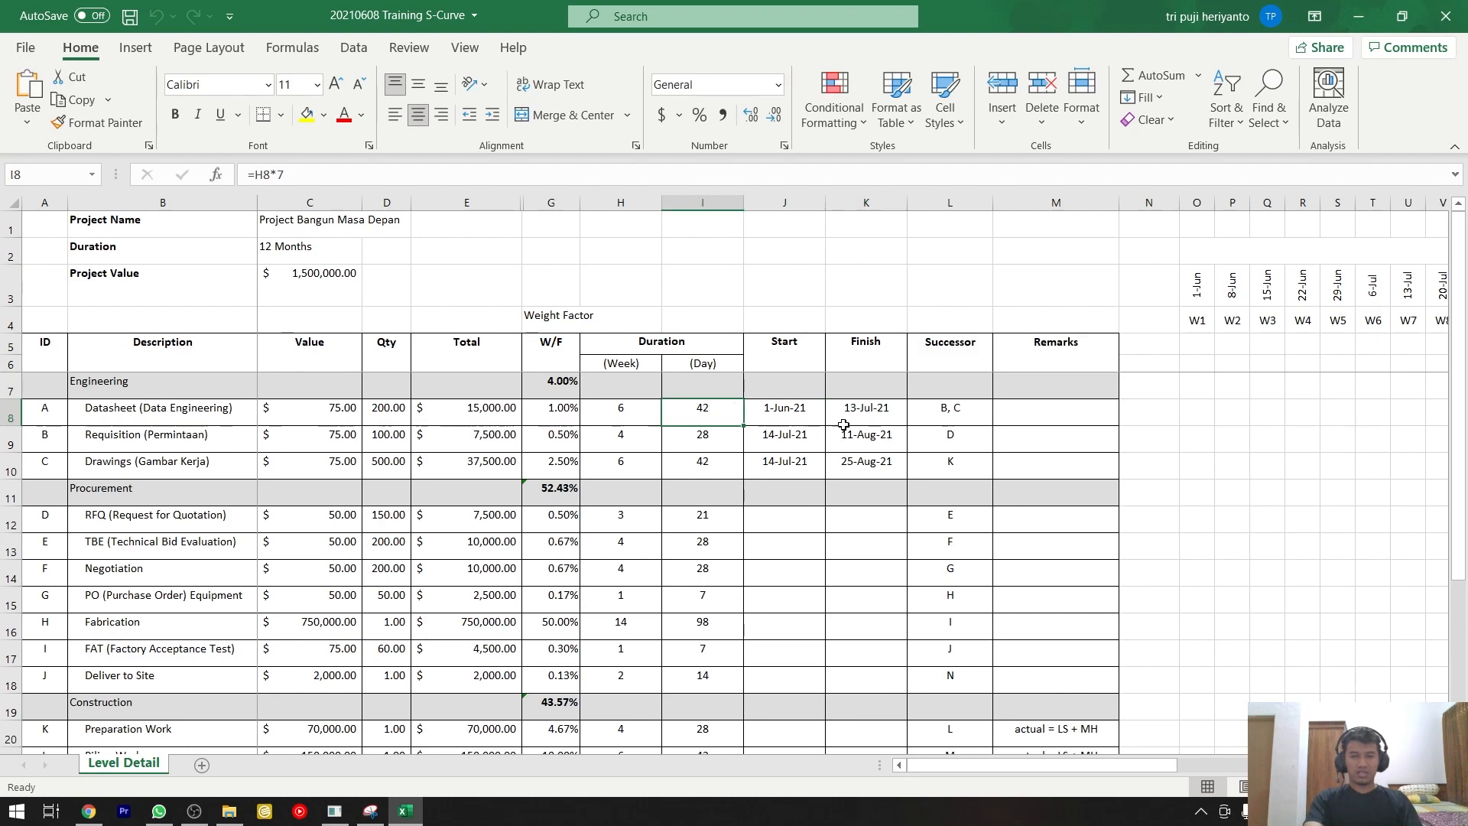
Clear the Datasheet row's Finish cell and the Start and Finish dates of the Requisition and Drawings rows.
drag(856, 417, 862, 462)
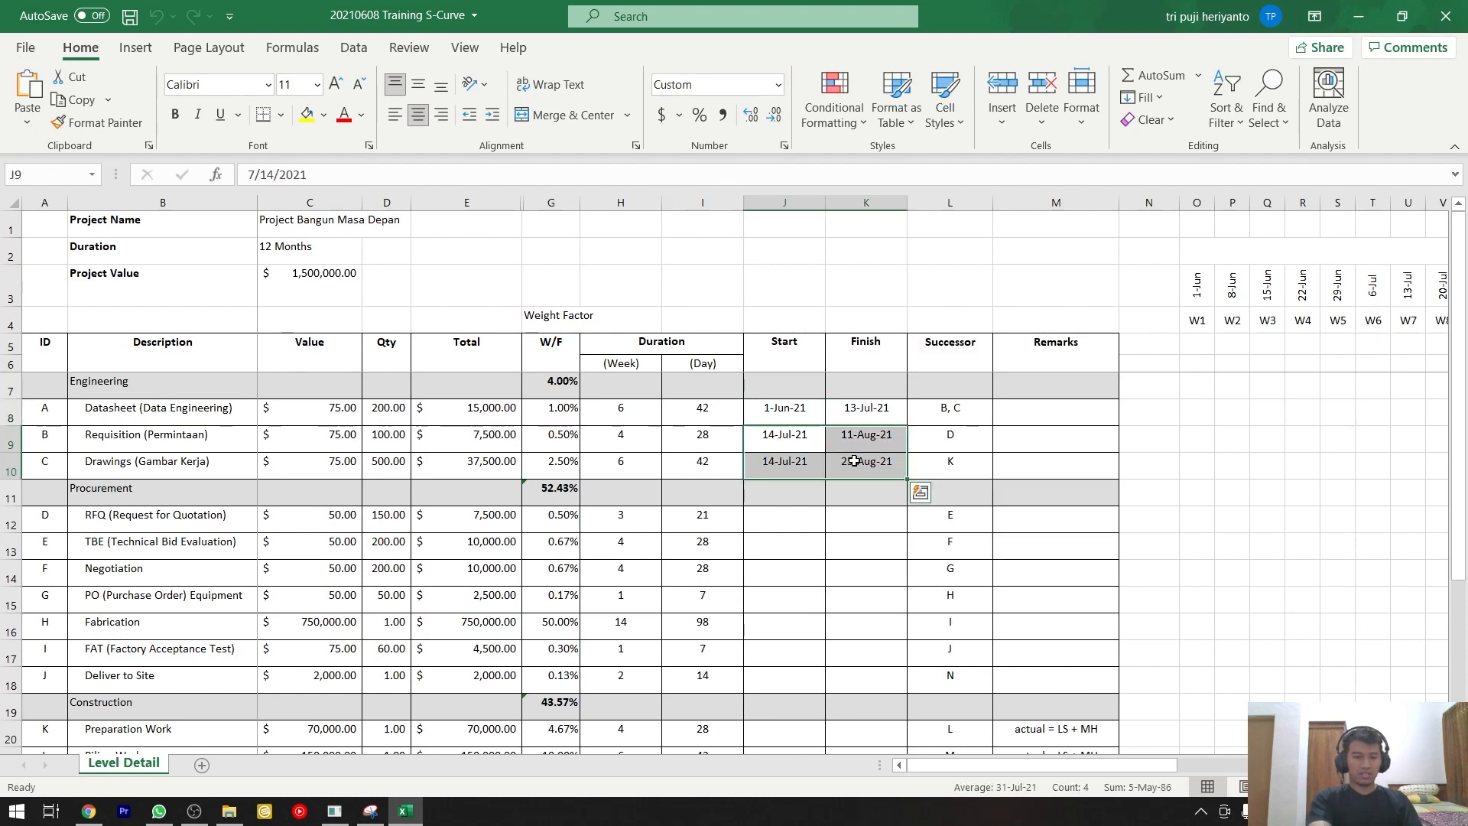
key(Delete)
click(858, 411)
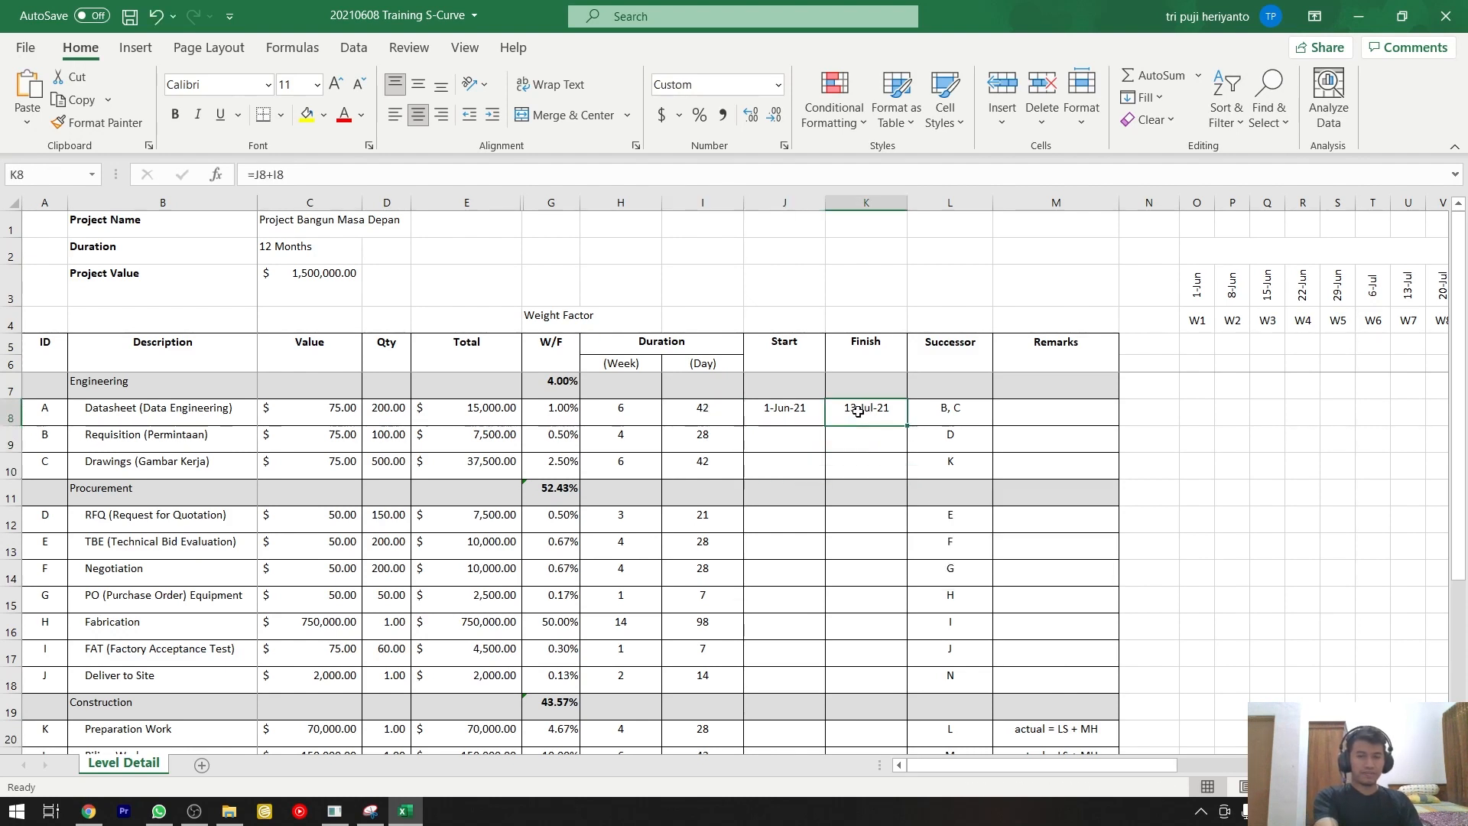
Enter the formula =J8+I8 as the Datasheet row's Finish date, adding the duration in days to the Start date.
click(776, 413)
click(838, 410)
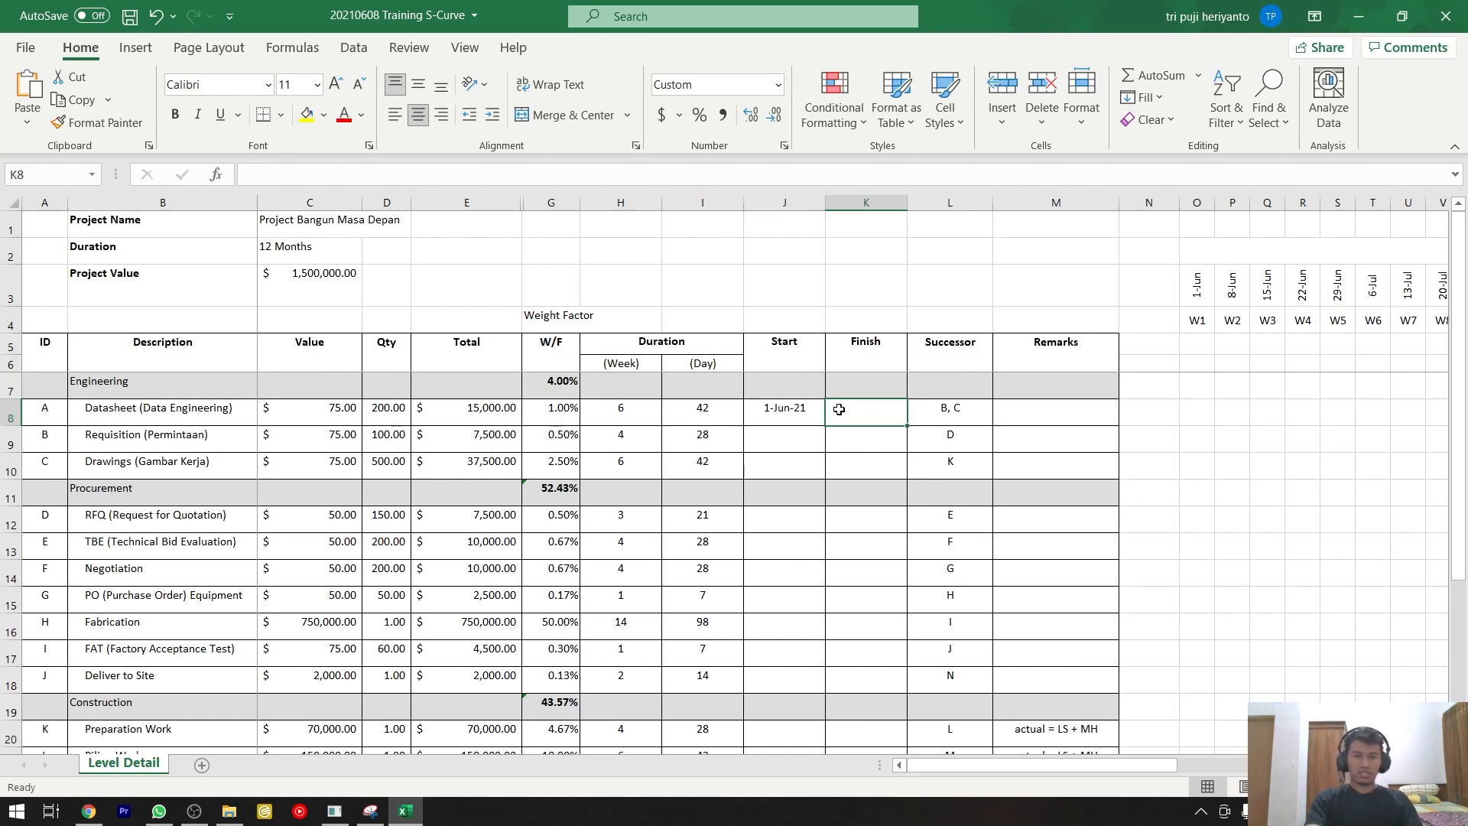
click(725, 409)
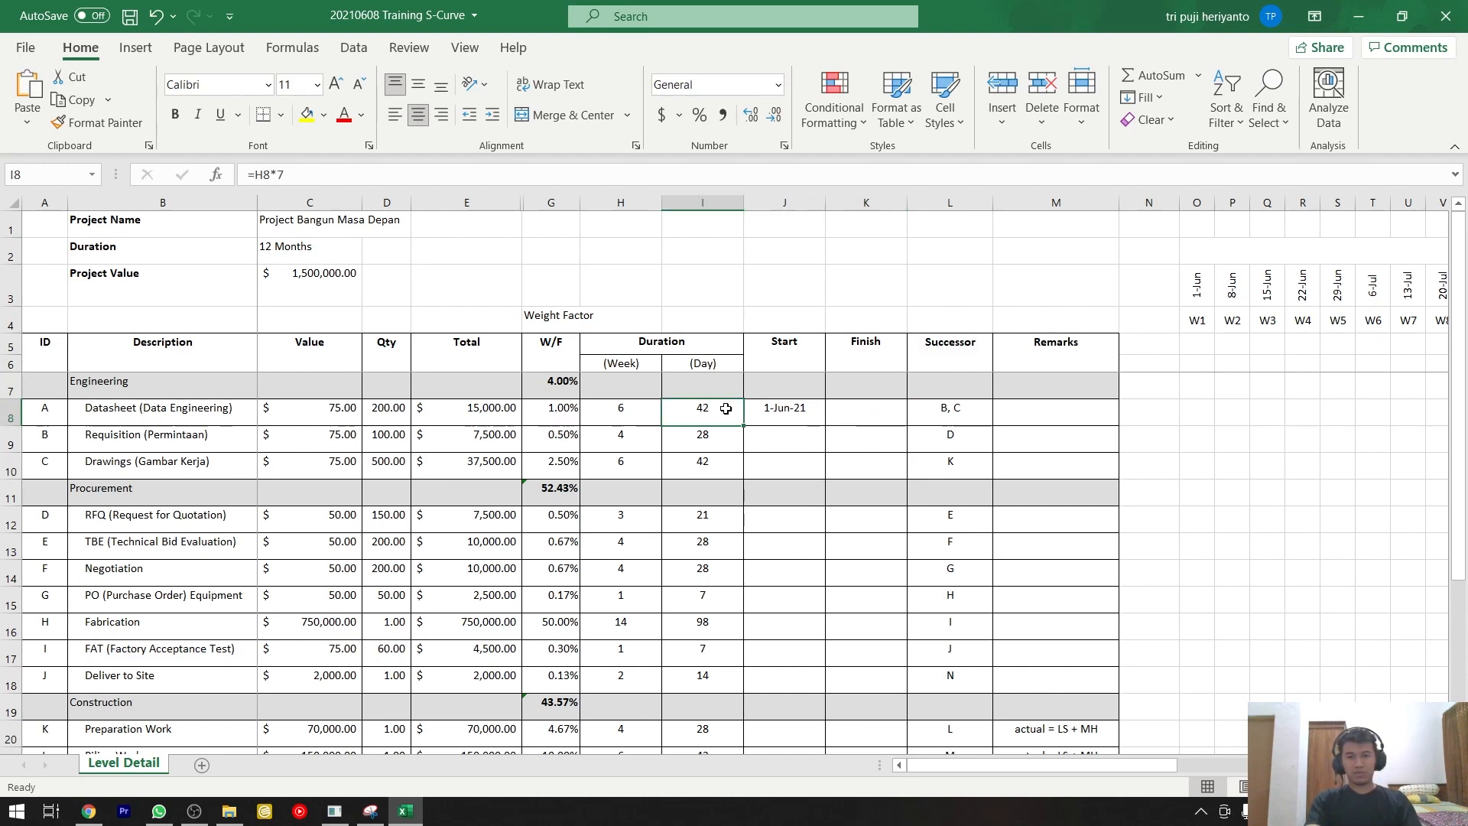
click(847, 415)
text(=)
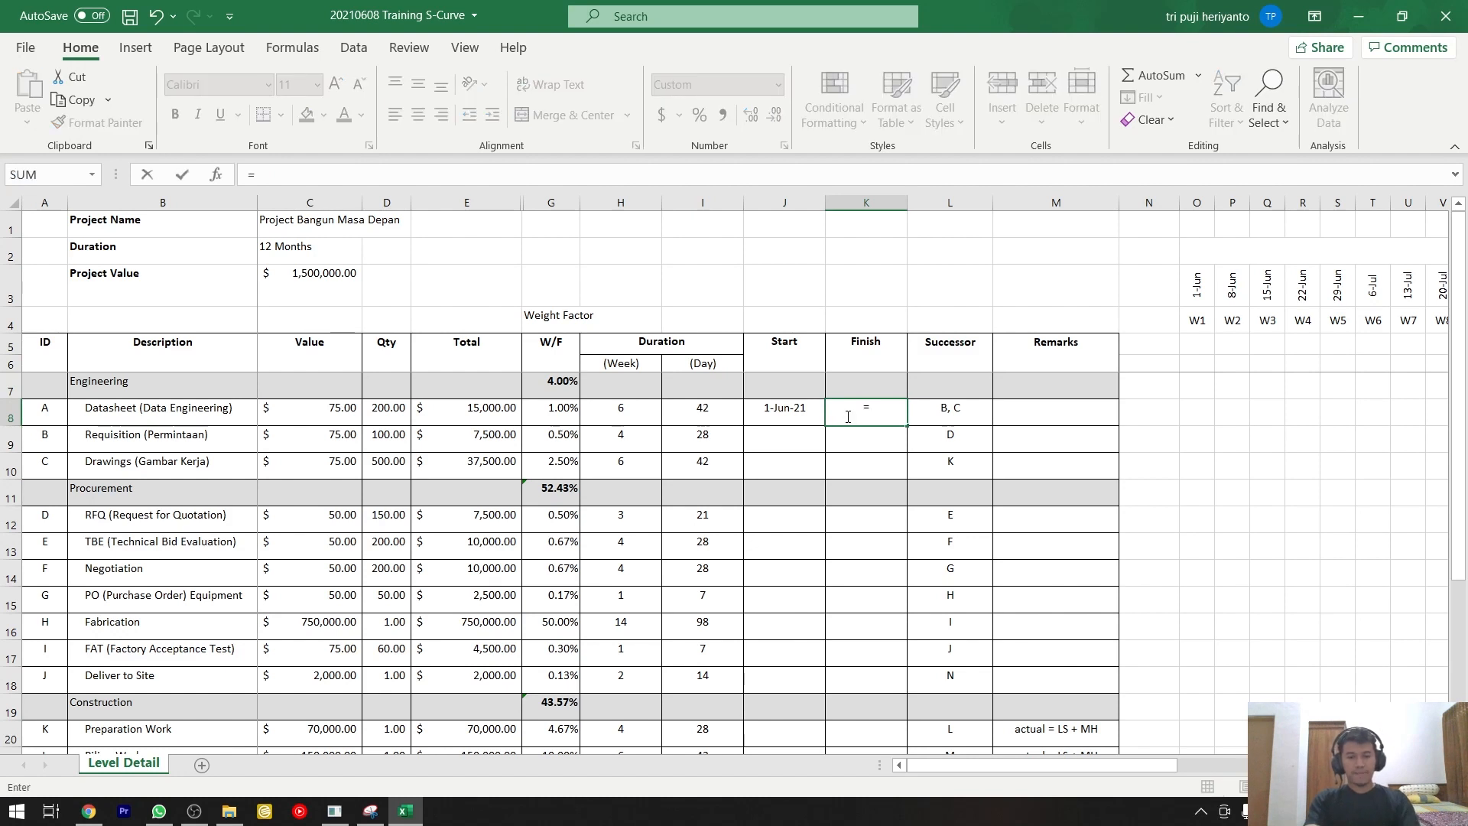
key(Left)
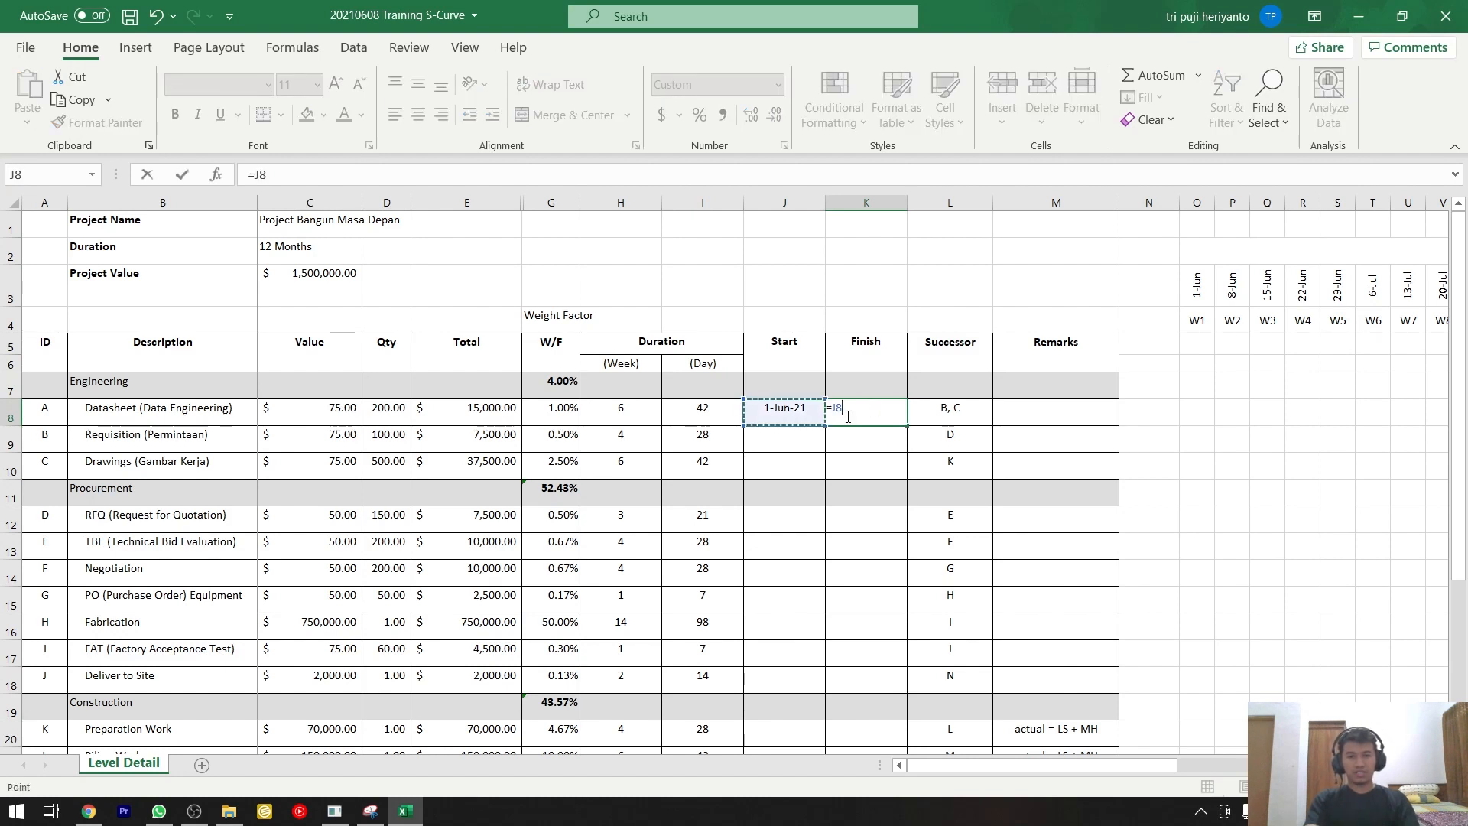
text(+)
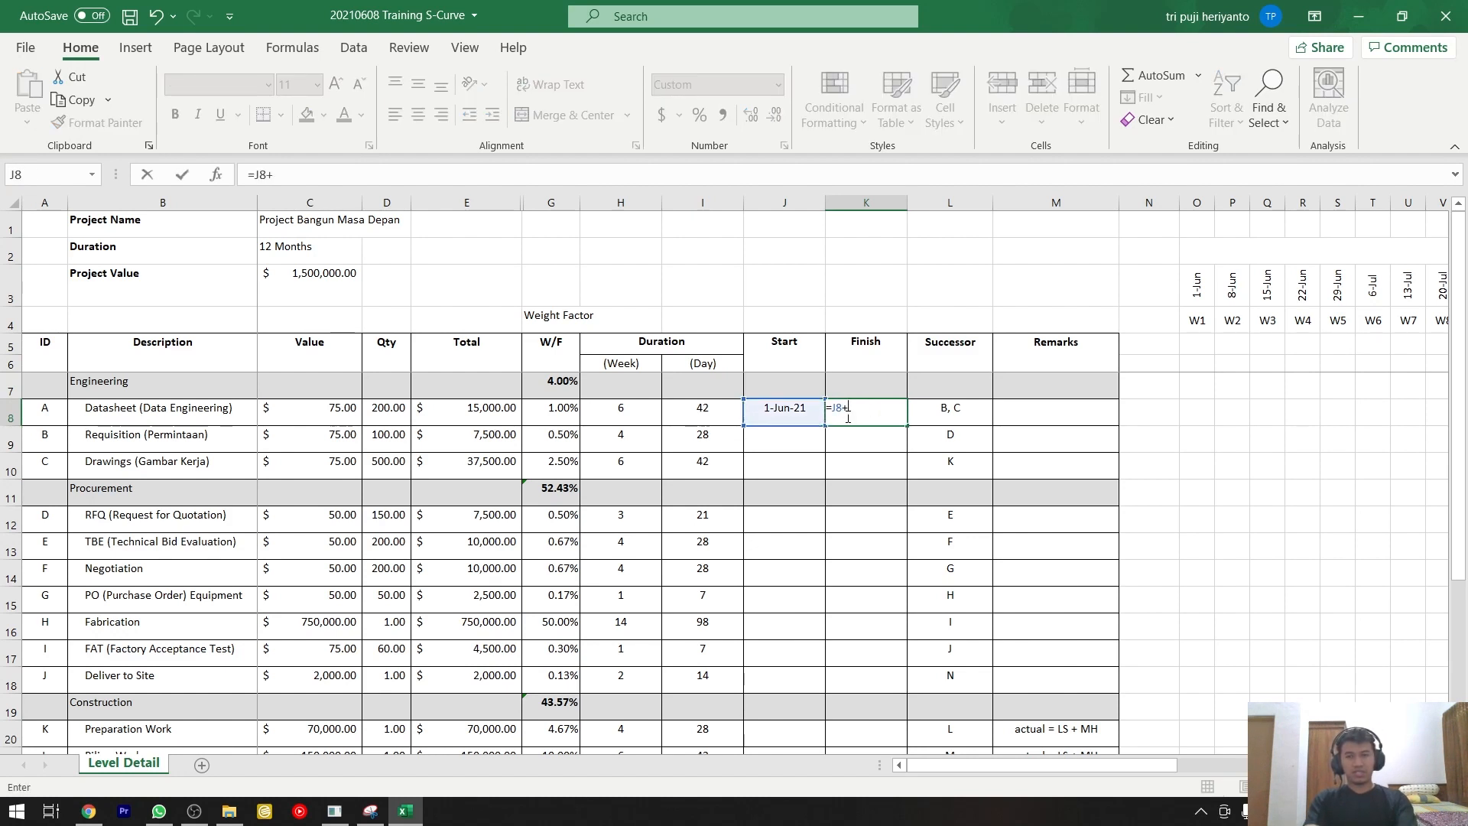
click(724, 407)
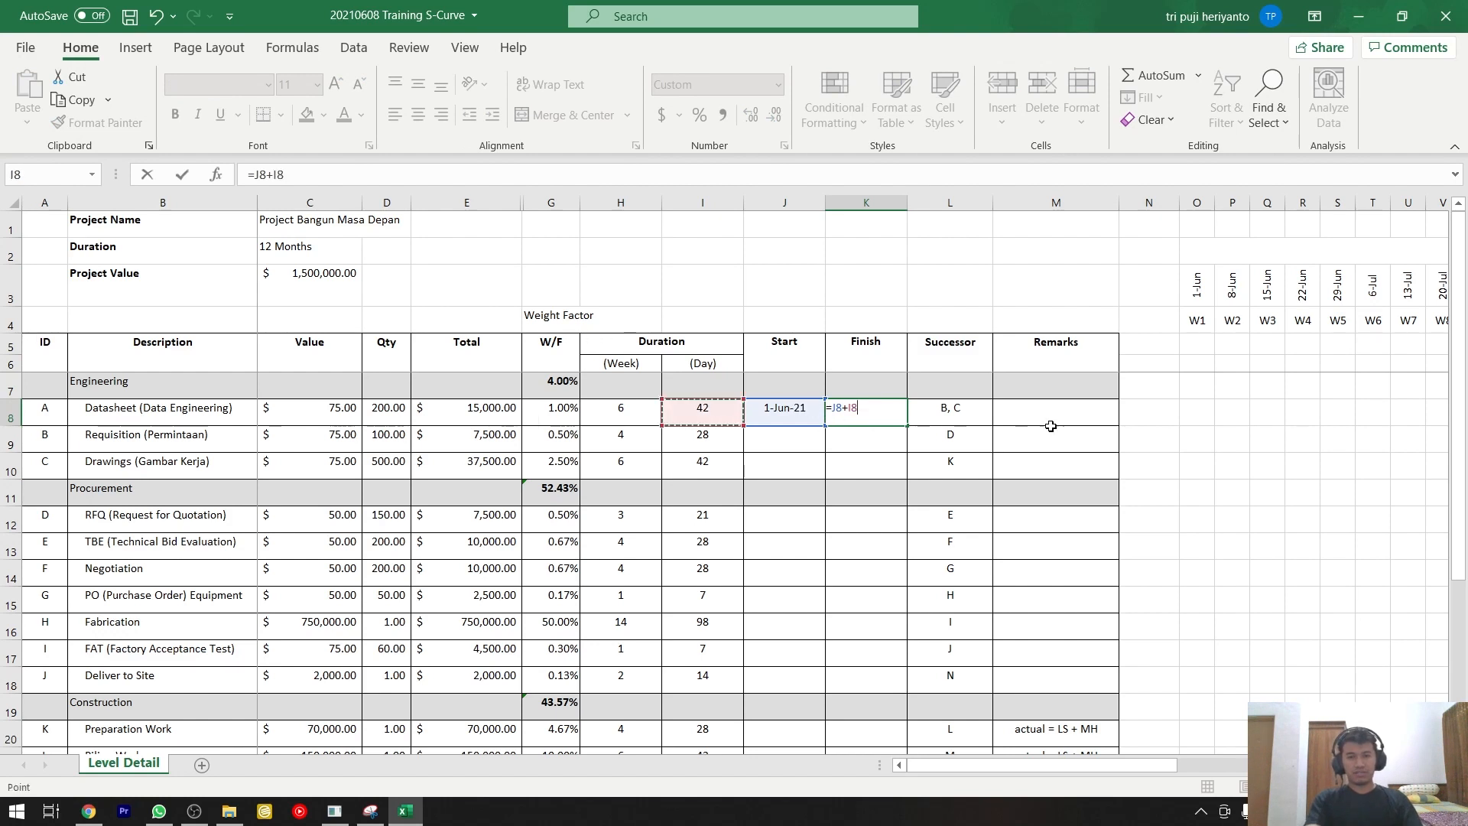
key(Return)
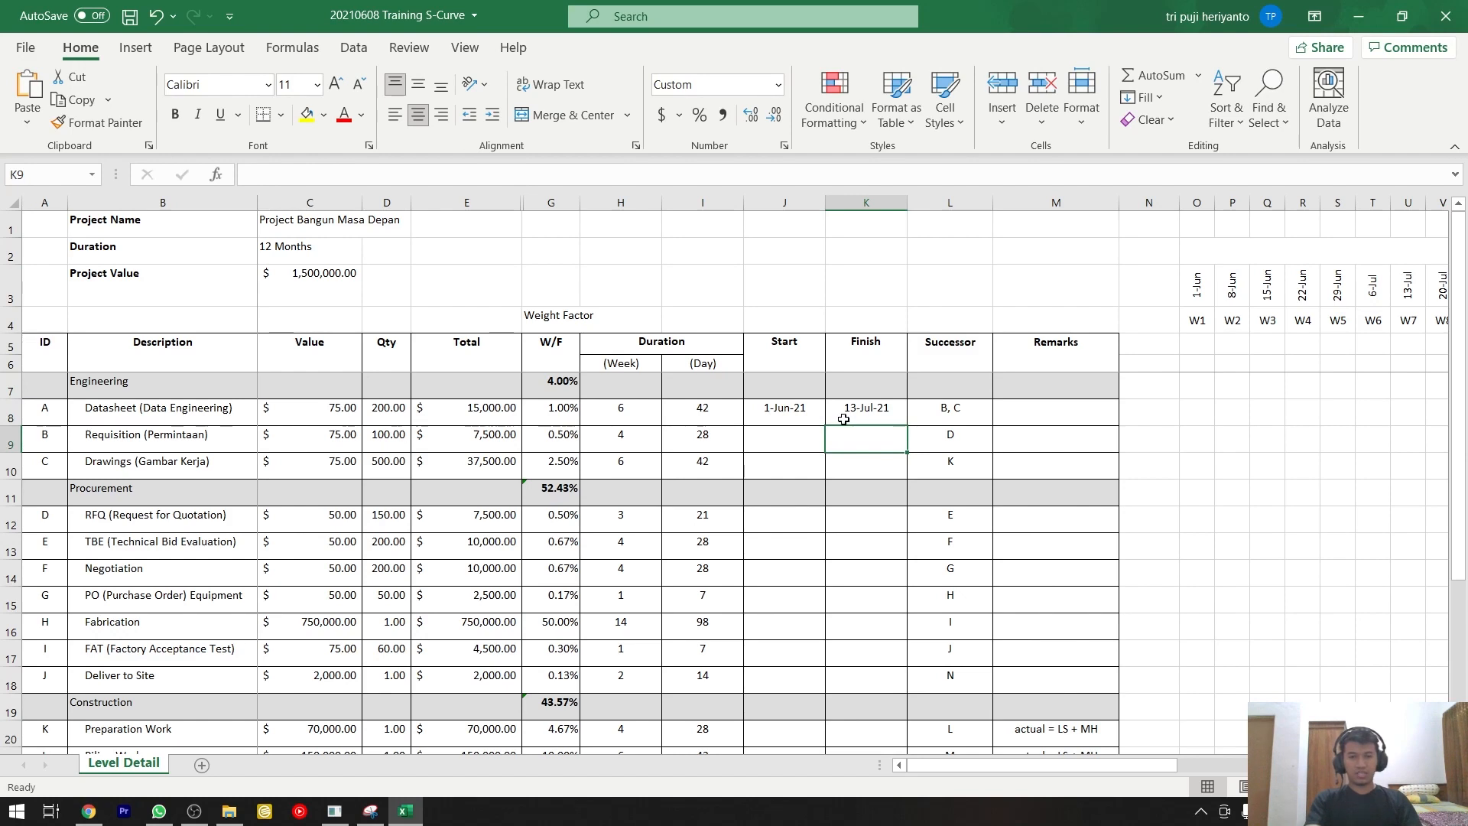
scroll(843, 419, up, 2)
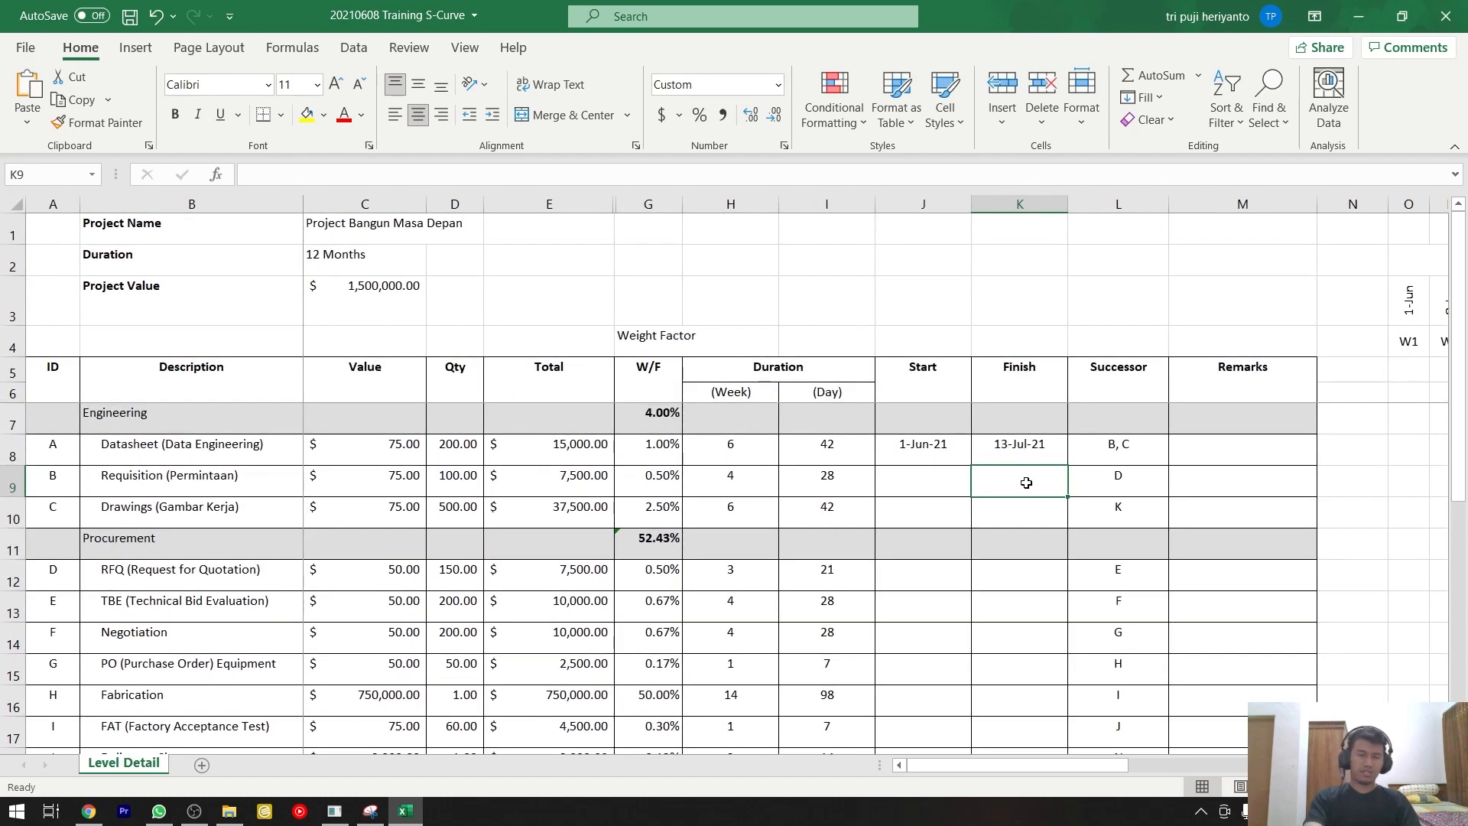
Examine the Successor entries against the ID column to identify which activities follow the Datasheet activity.
click(961, 486)
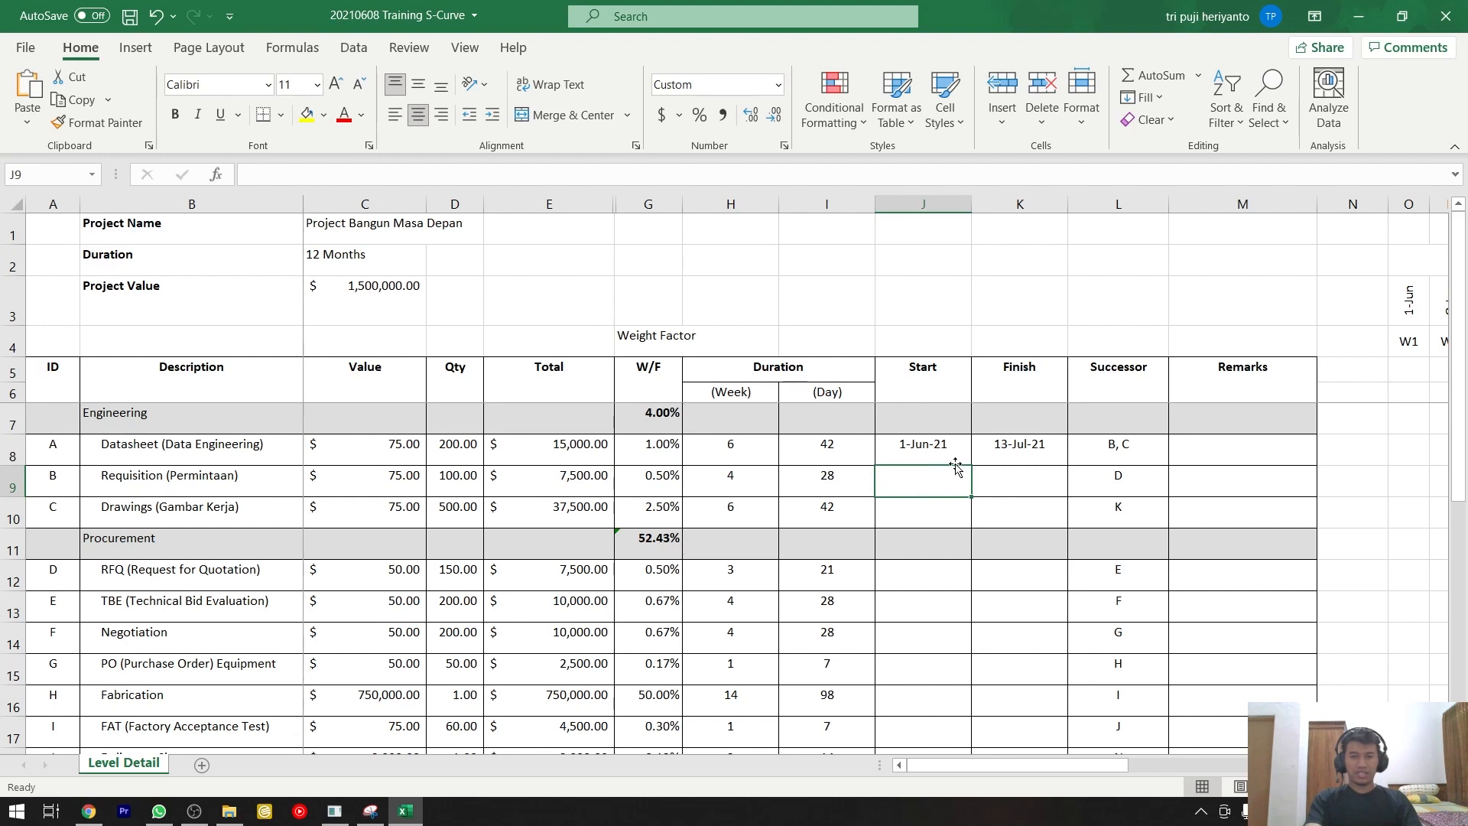
click(1137, 449)
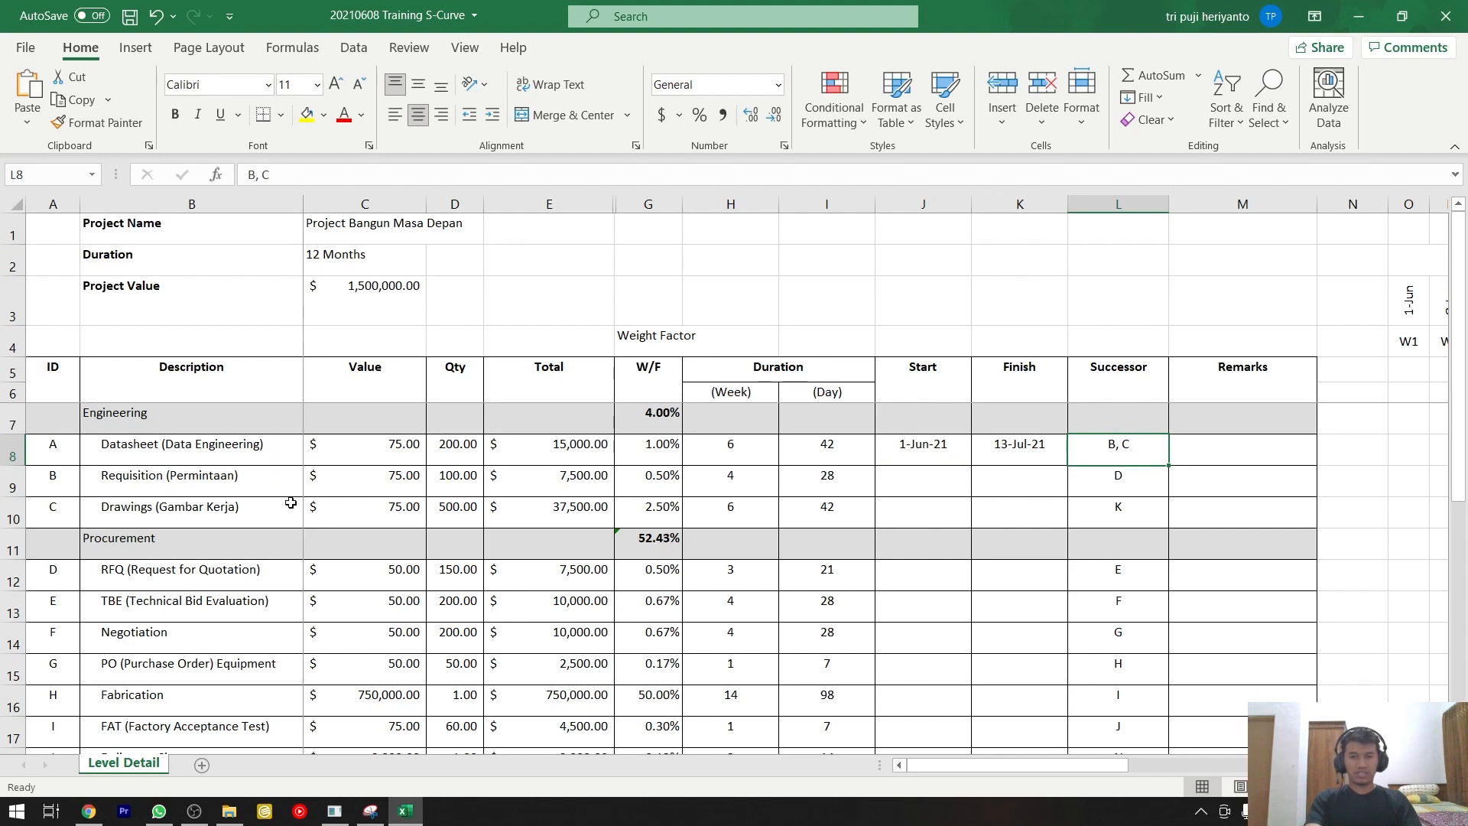
click(1135, 206)
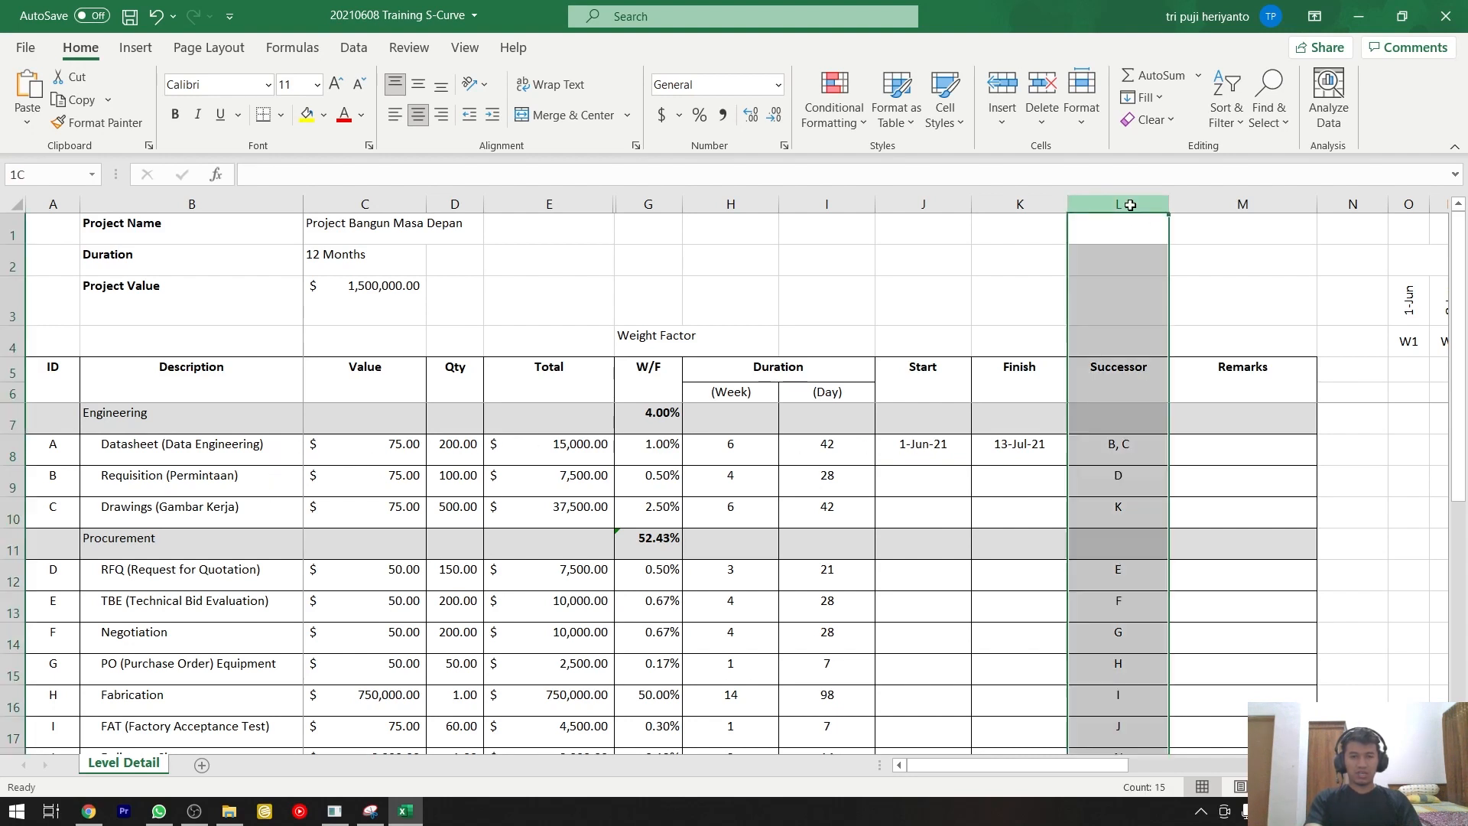
click(1123, 446)
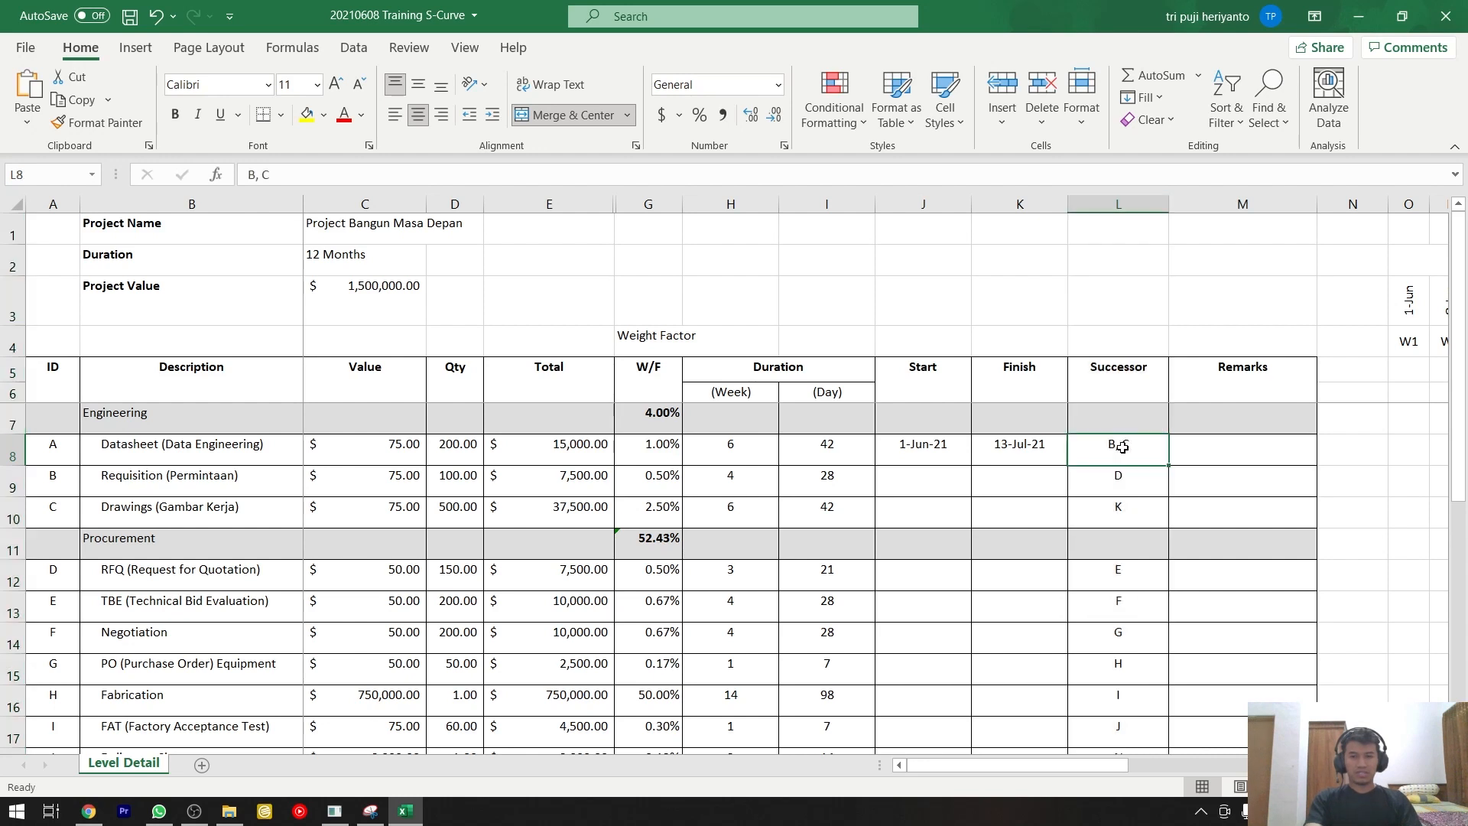
click(190, 441)
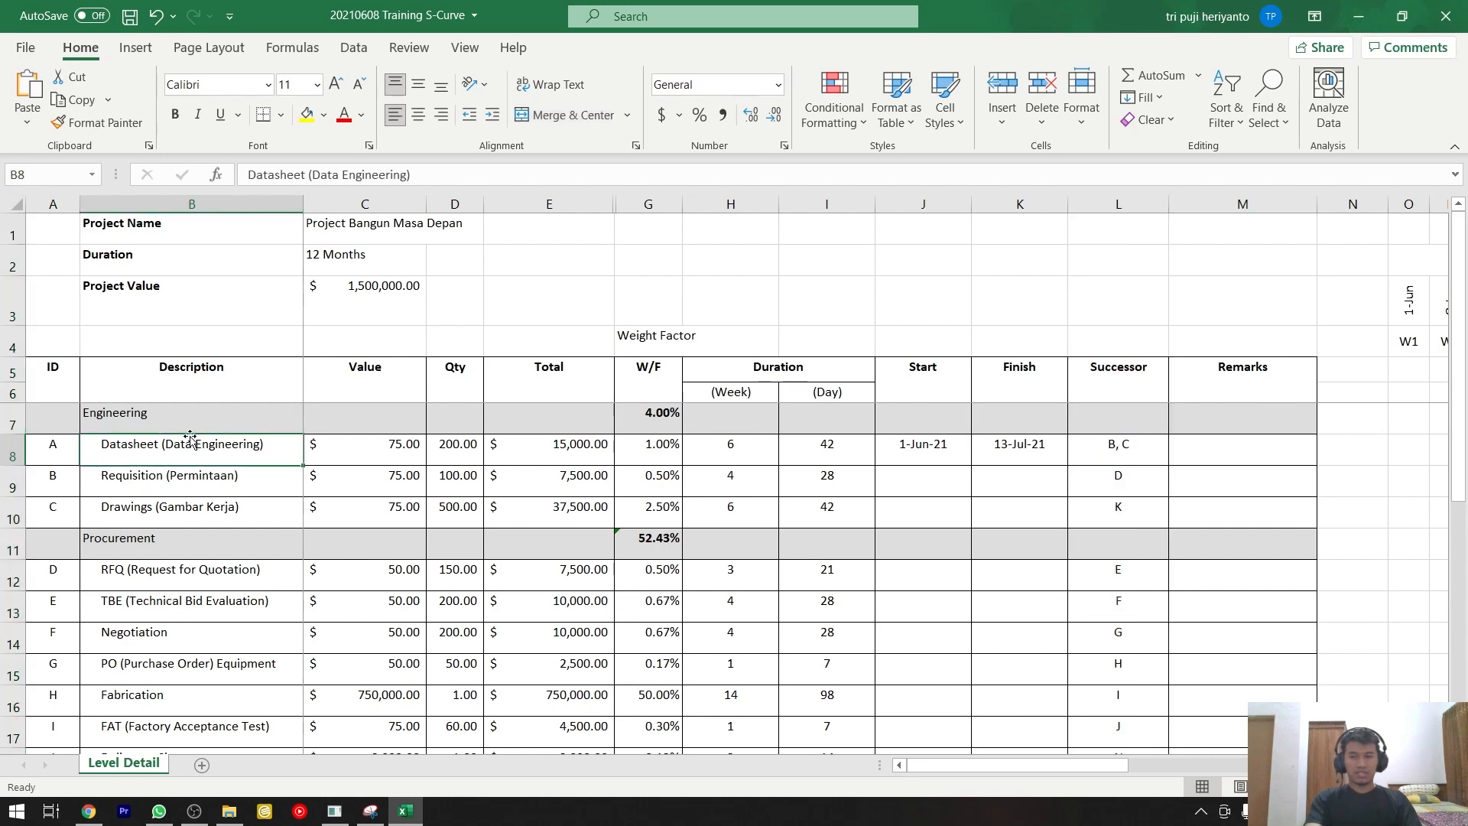
click(1130, 445)
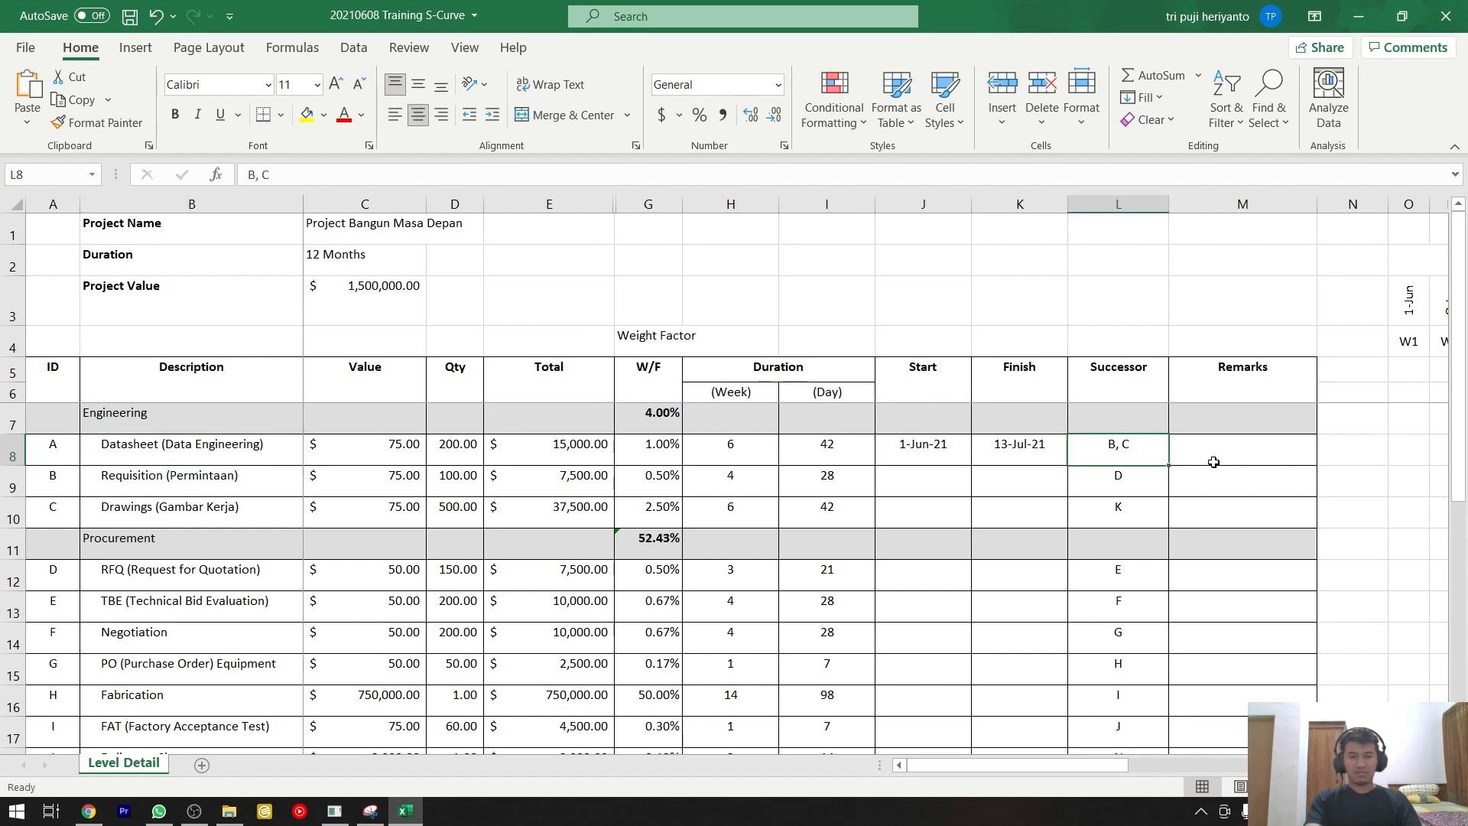
click(54, 476)
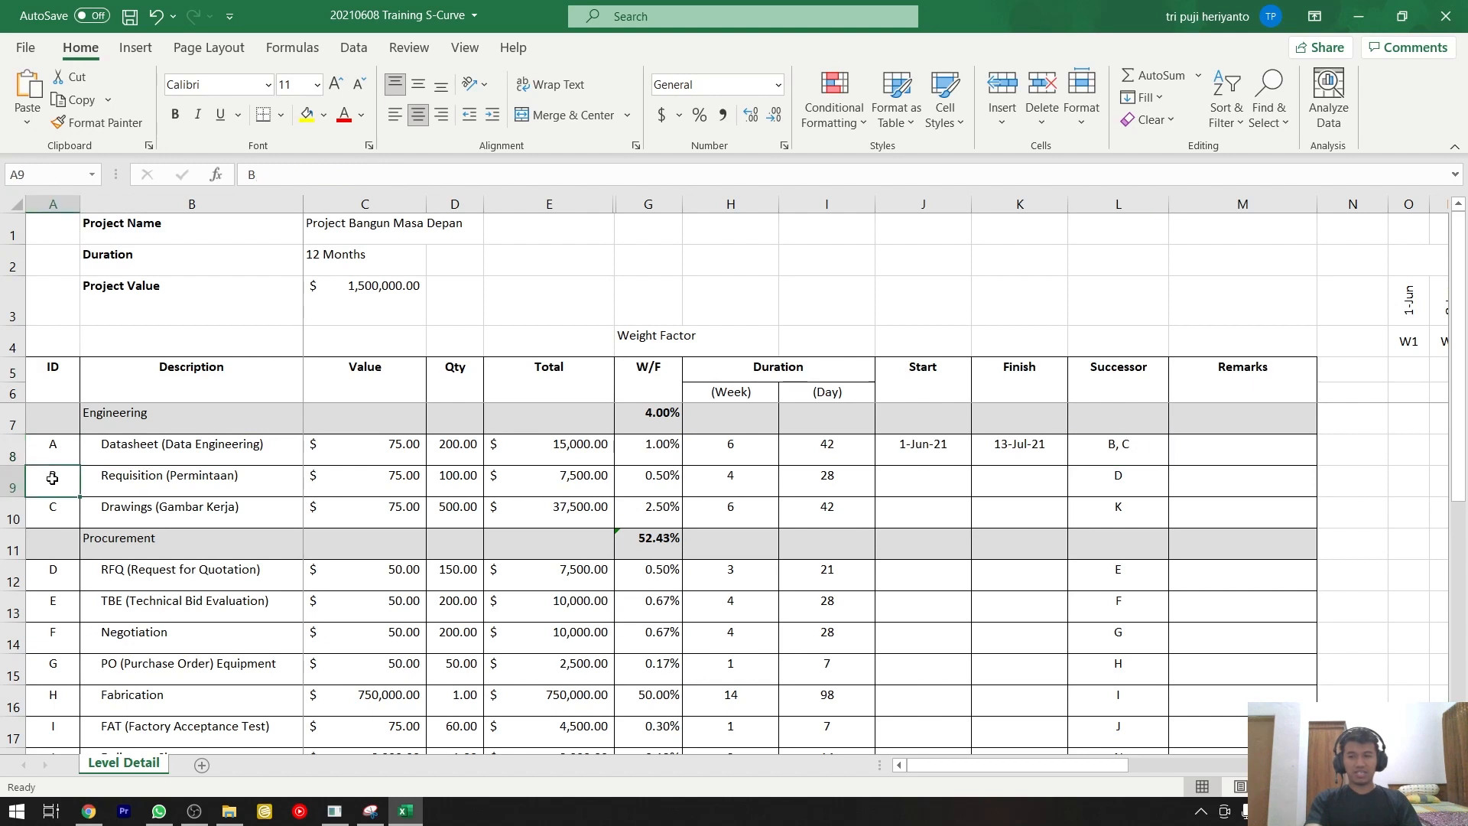
click(48, 506)
click(48, 570)
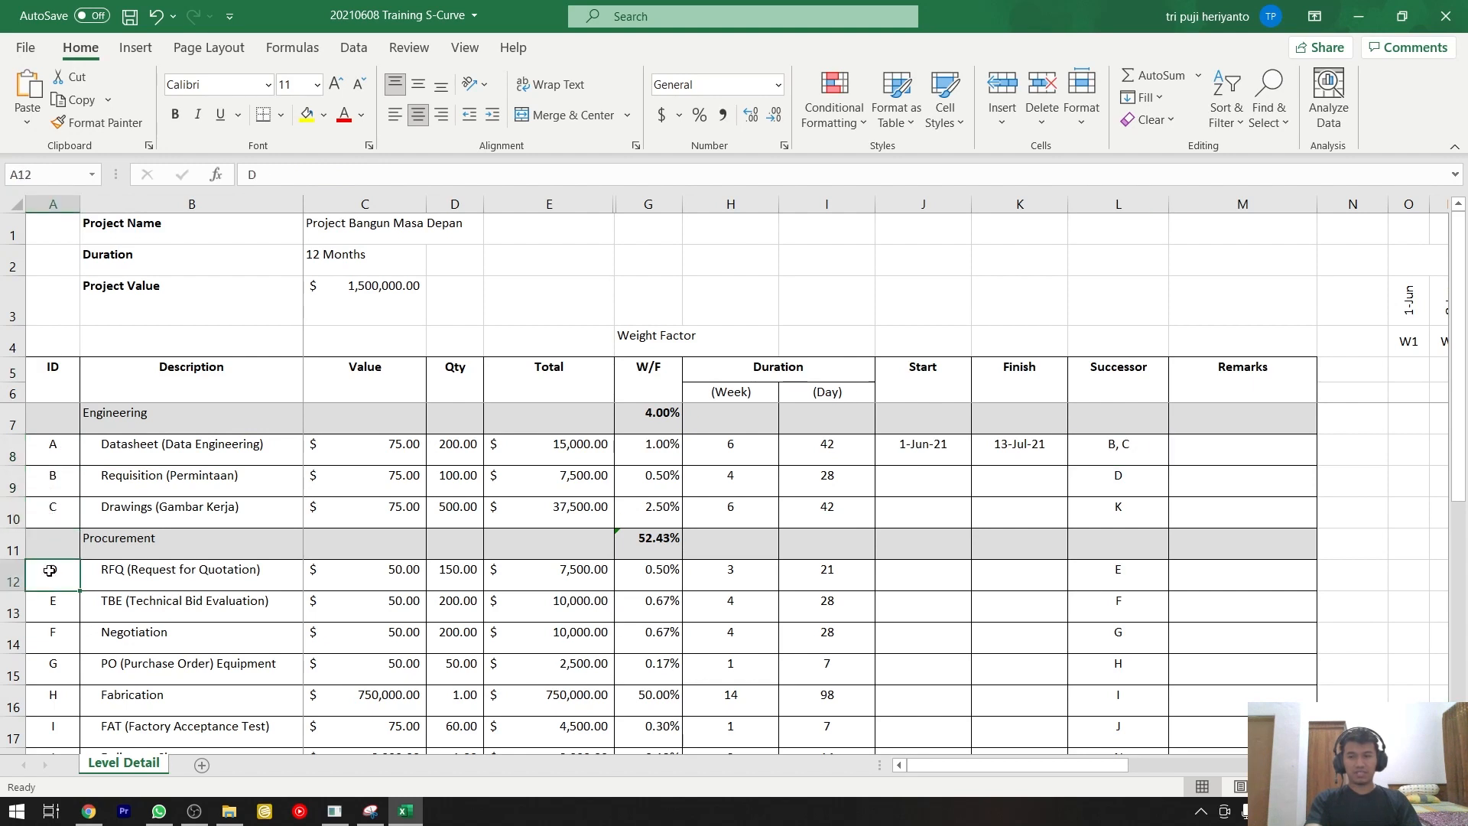
scroll(50, 569, down, 1)
click(53, 522)
scroll(57, 558, up, 1)
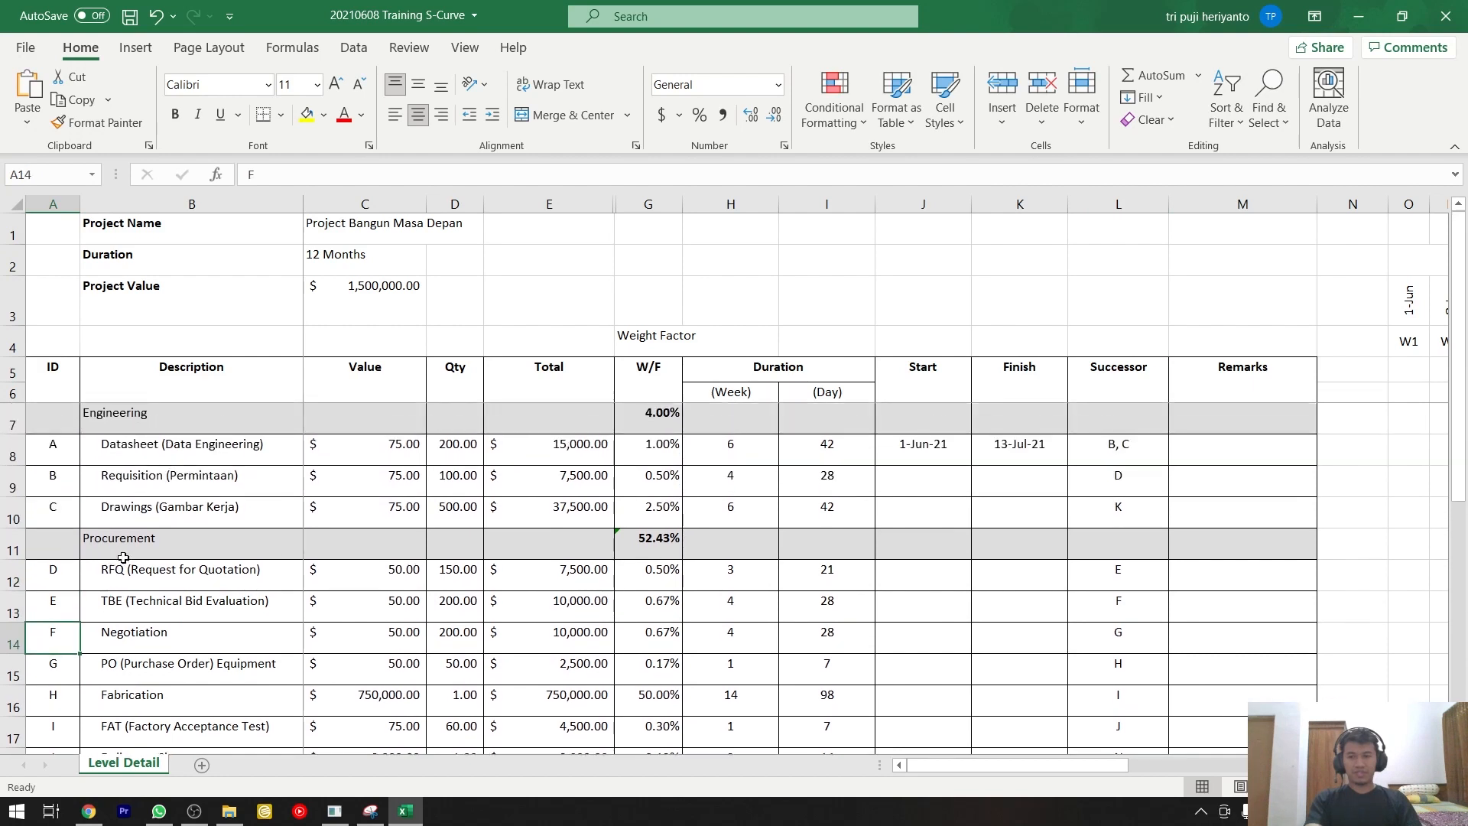
click(63, 459)
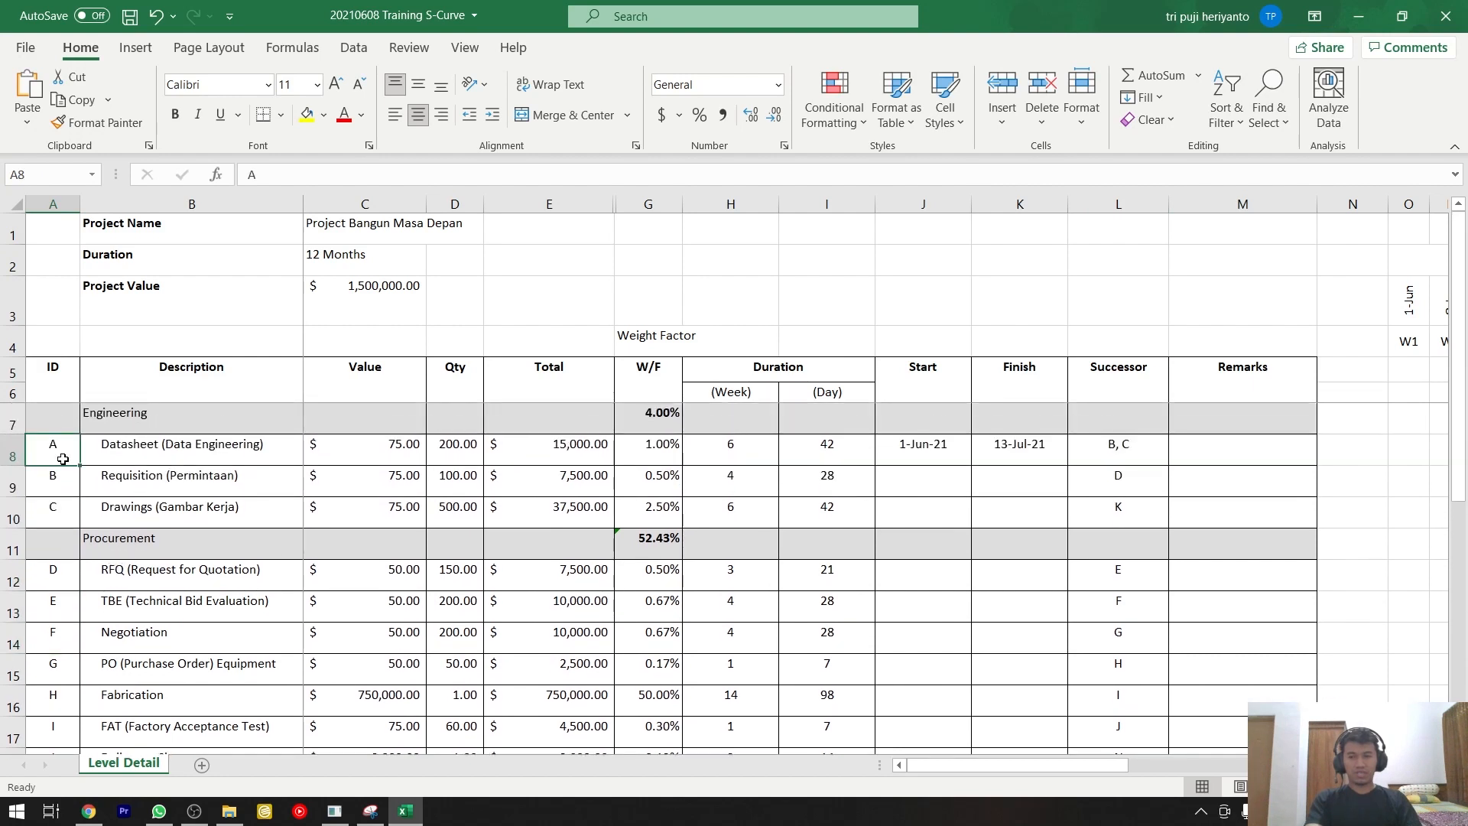
click(1114, 458)
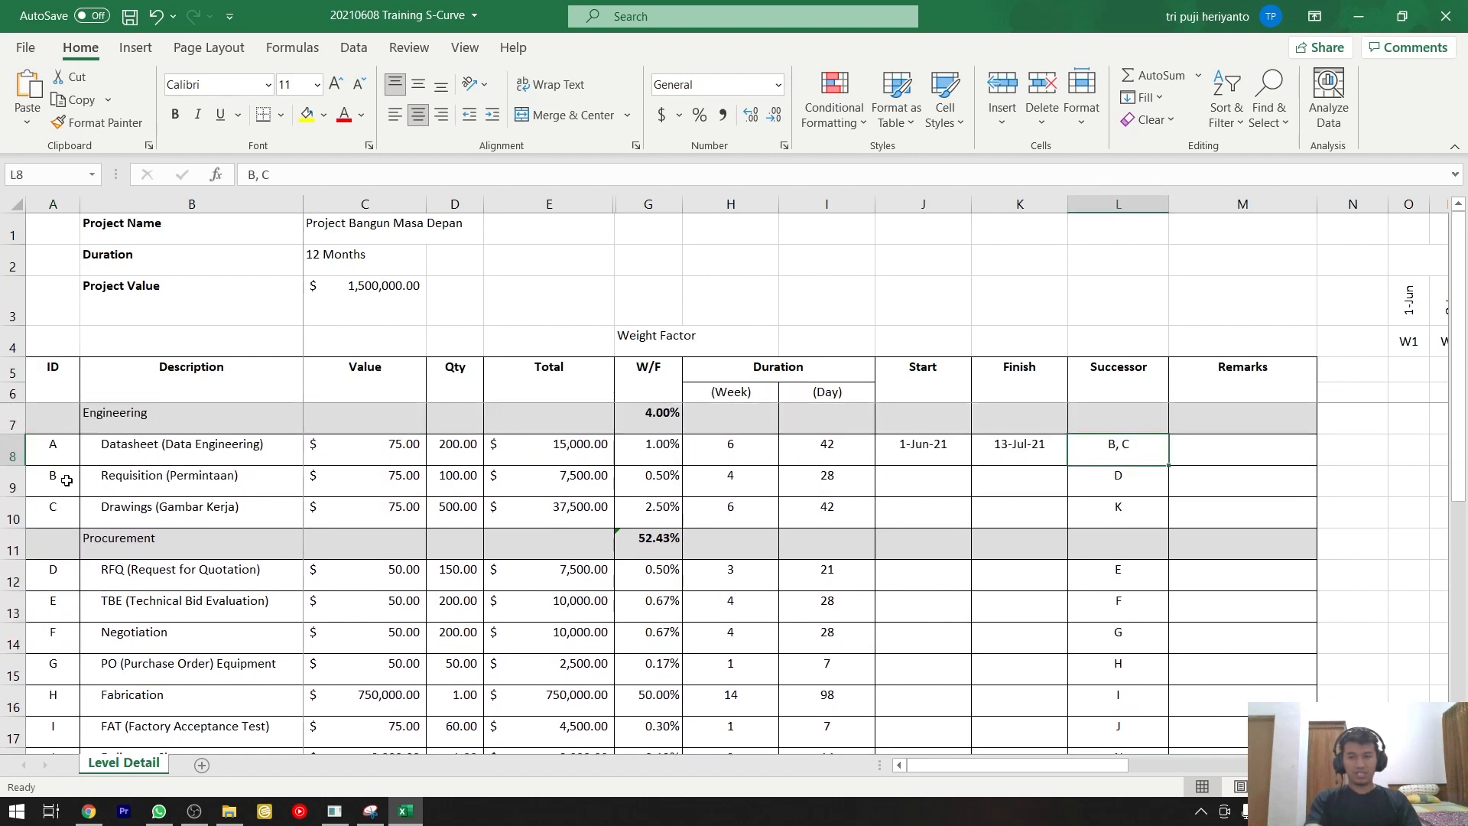
click(66, 481)
click(63, 505)
click(65, 483)
click(123, 479)
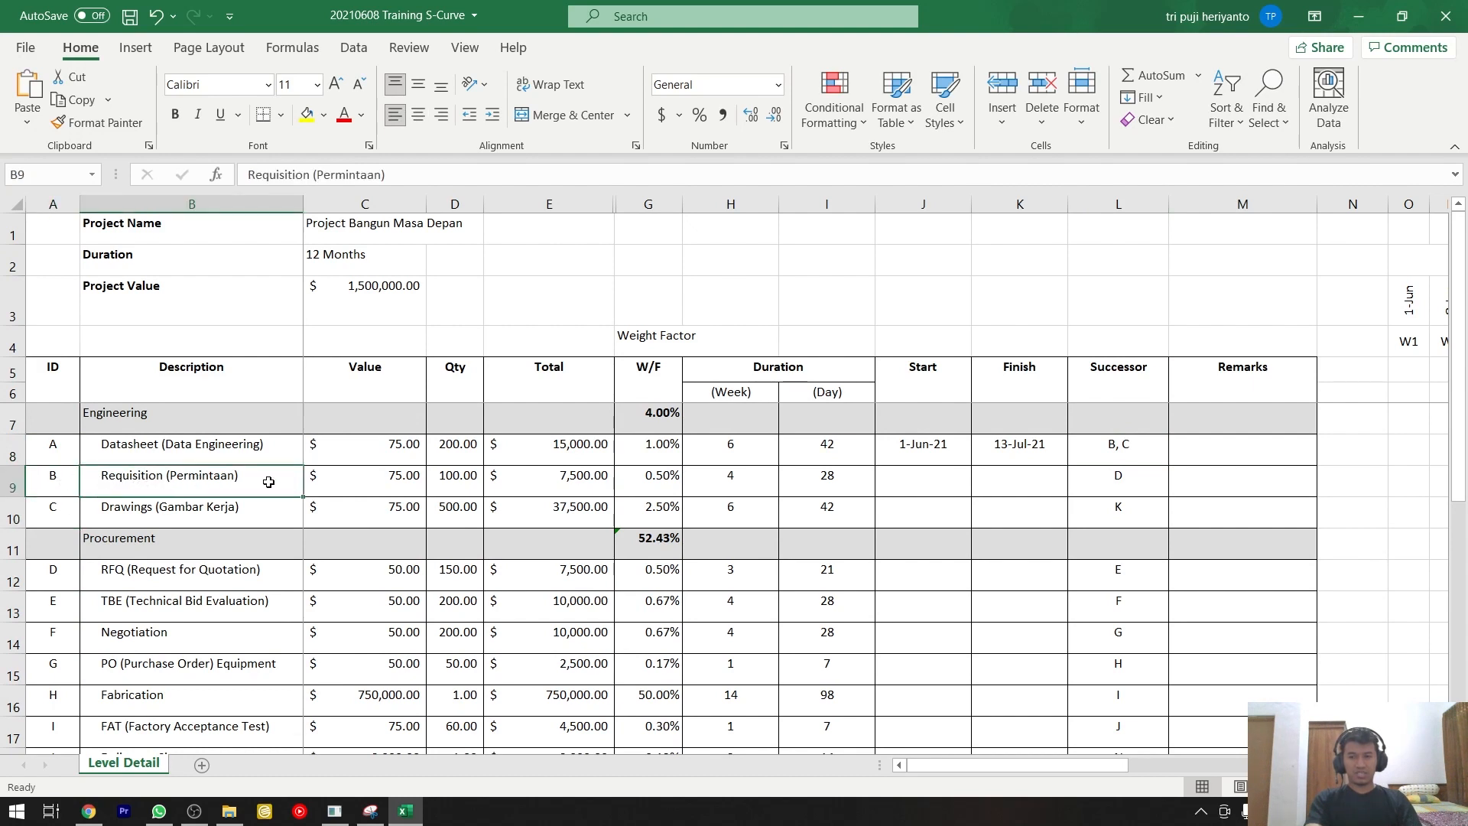
Enter the formula =K8+1 as the Requisition row's Start date, one day after the Datasheet row's Finish.
click(909, 479)
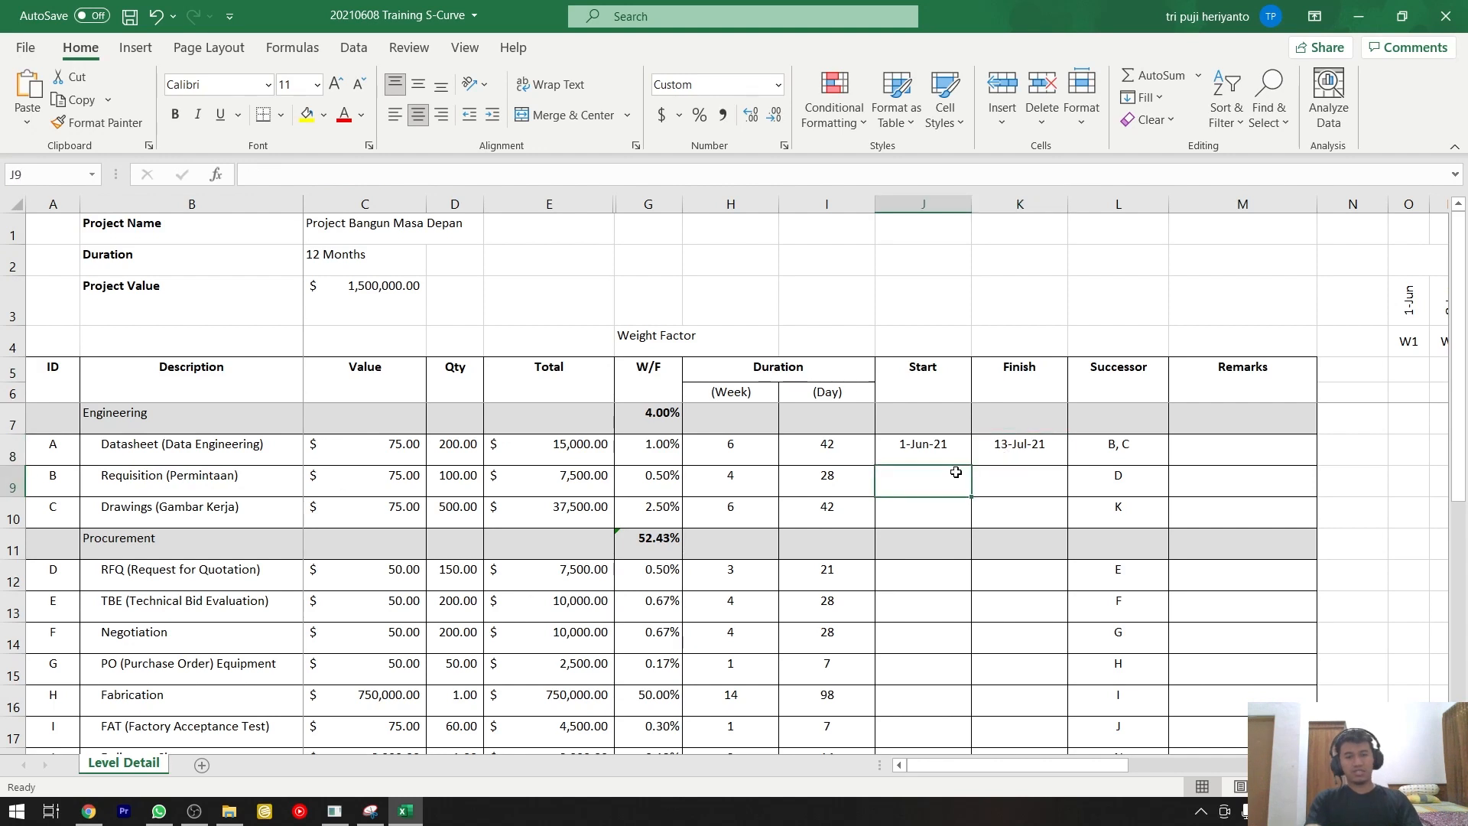
text(=)
key(Up)
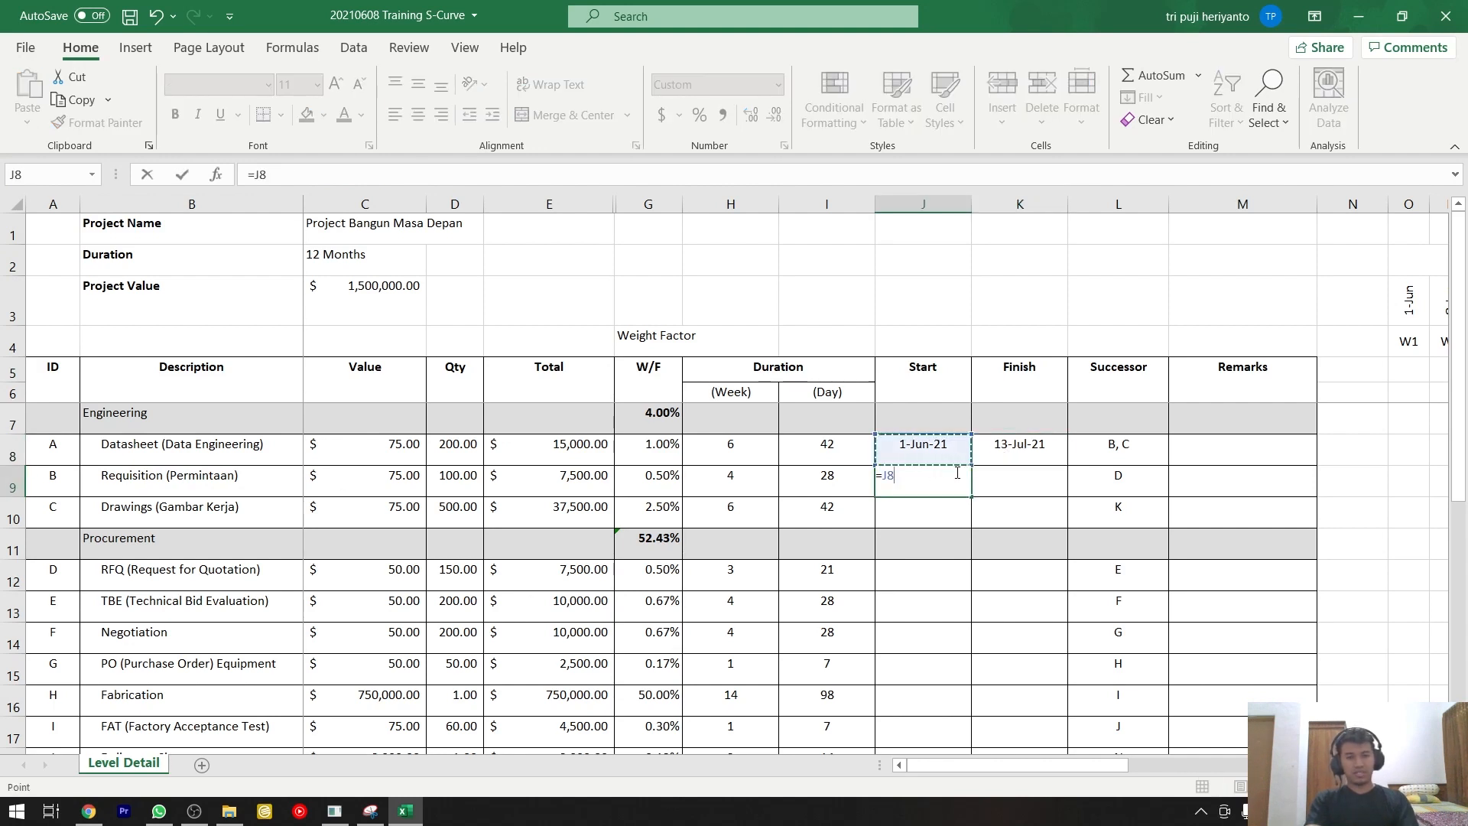
key(Right)
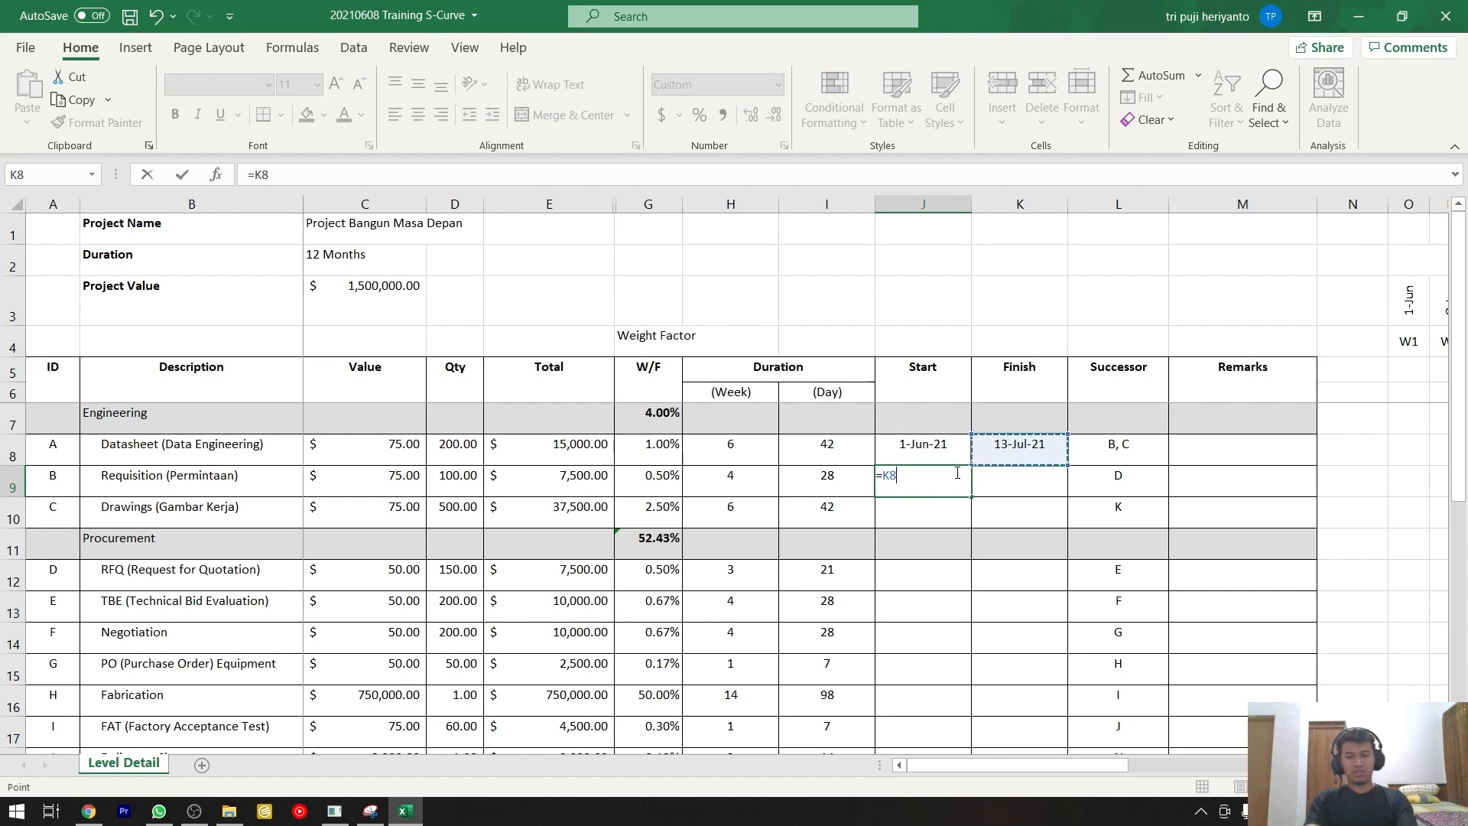
text(+1)
key(Return)
click(956, 472)
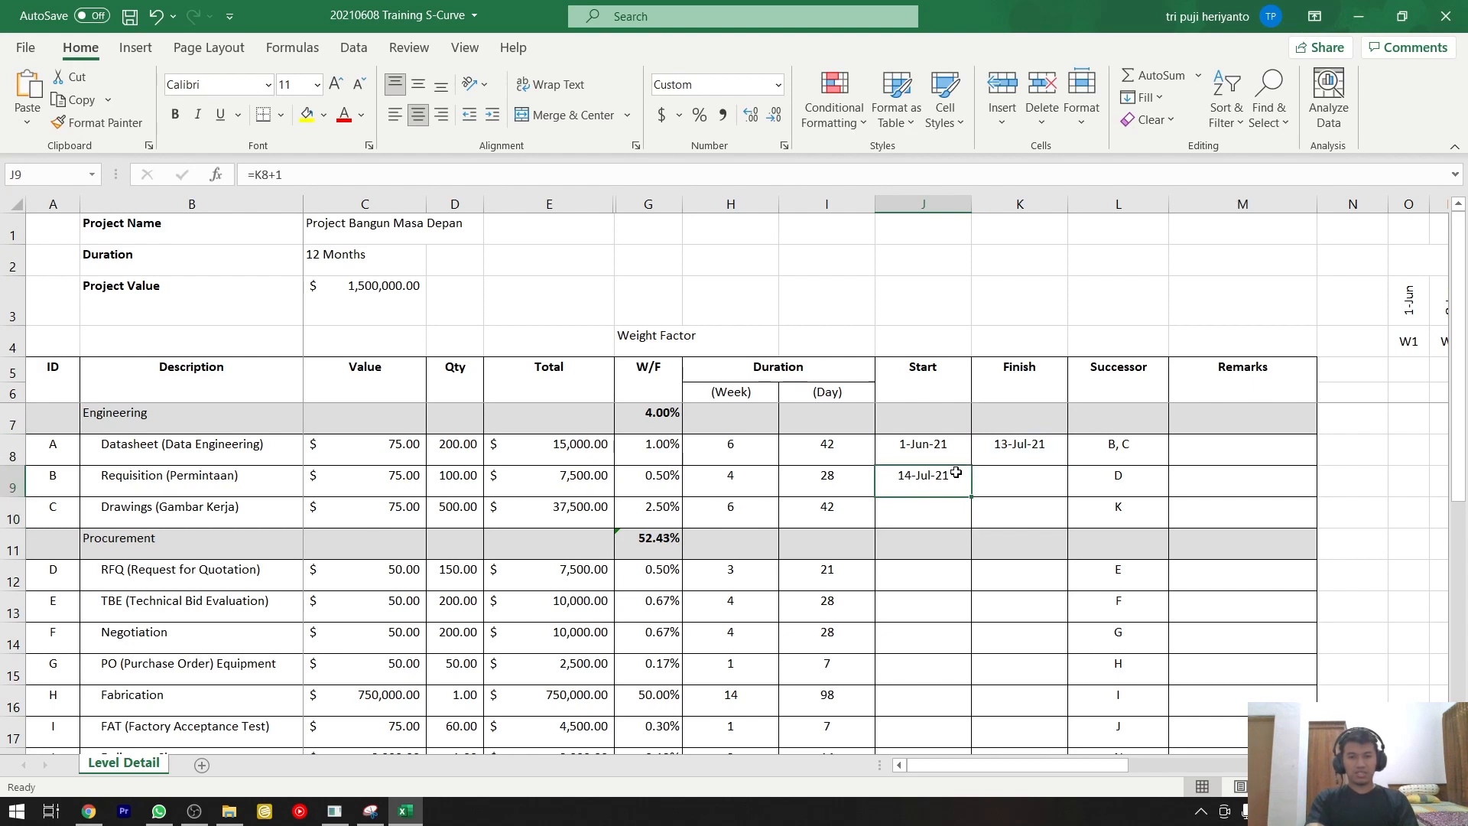
Enter the formula =J9+I9 as the Requisition row's Finish date, adding its duration in days to its Start date.
key(Right)
key(Left)
key(Left)
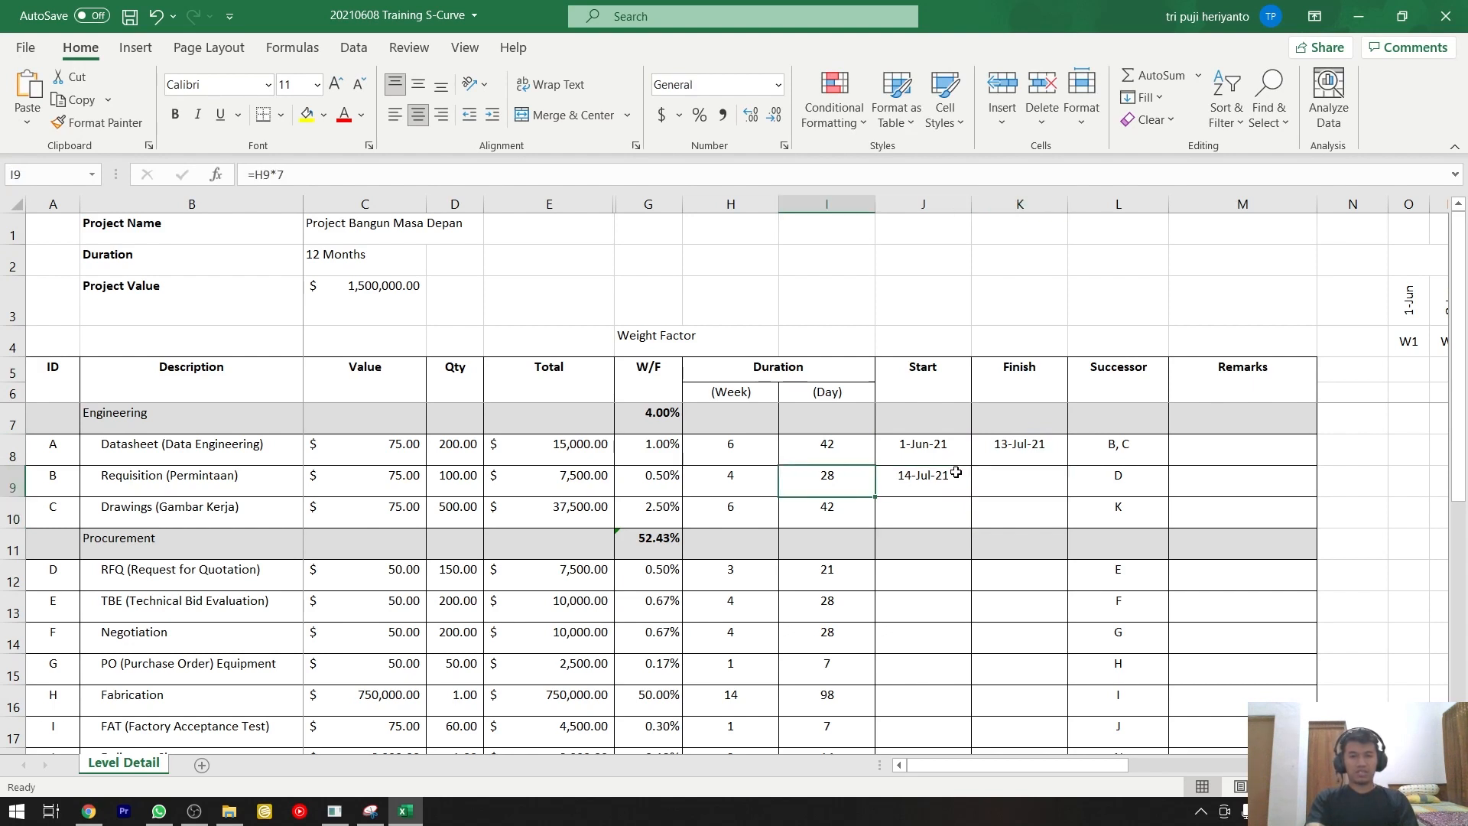
key(Right)
key(Right)
text(=)
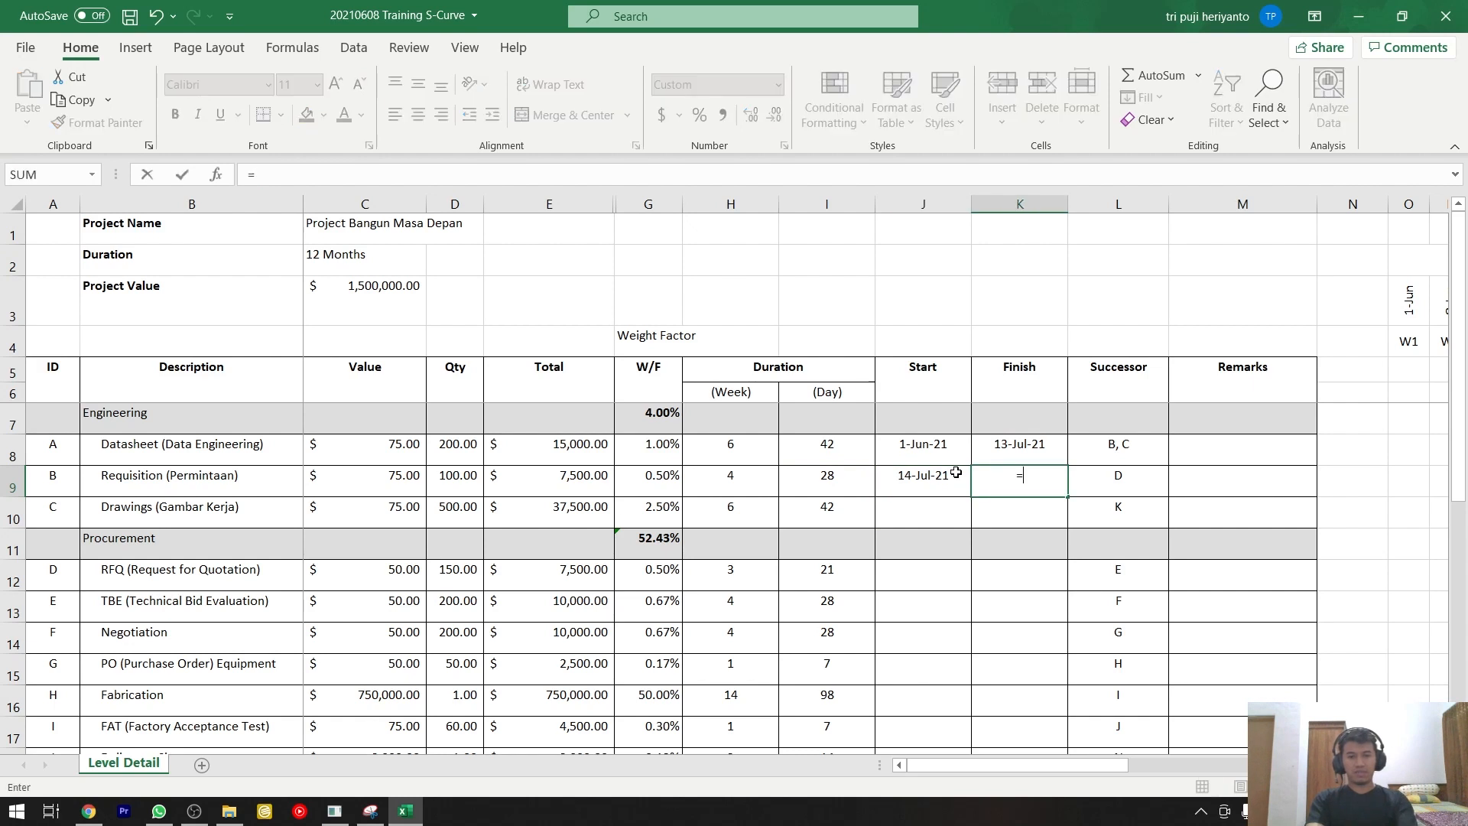
key(Left)
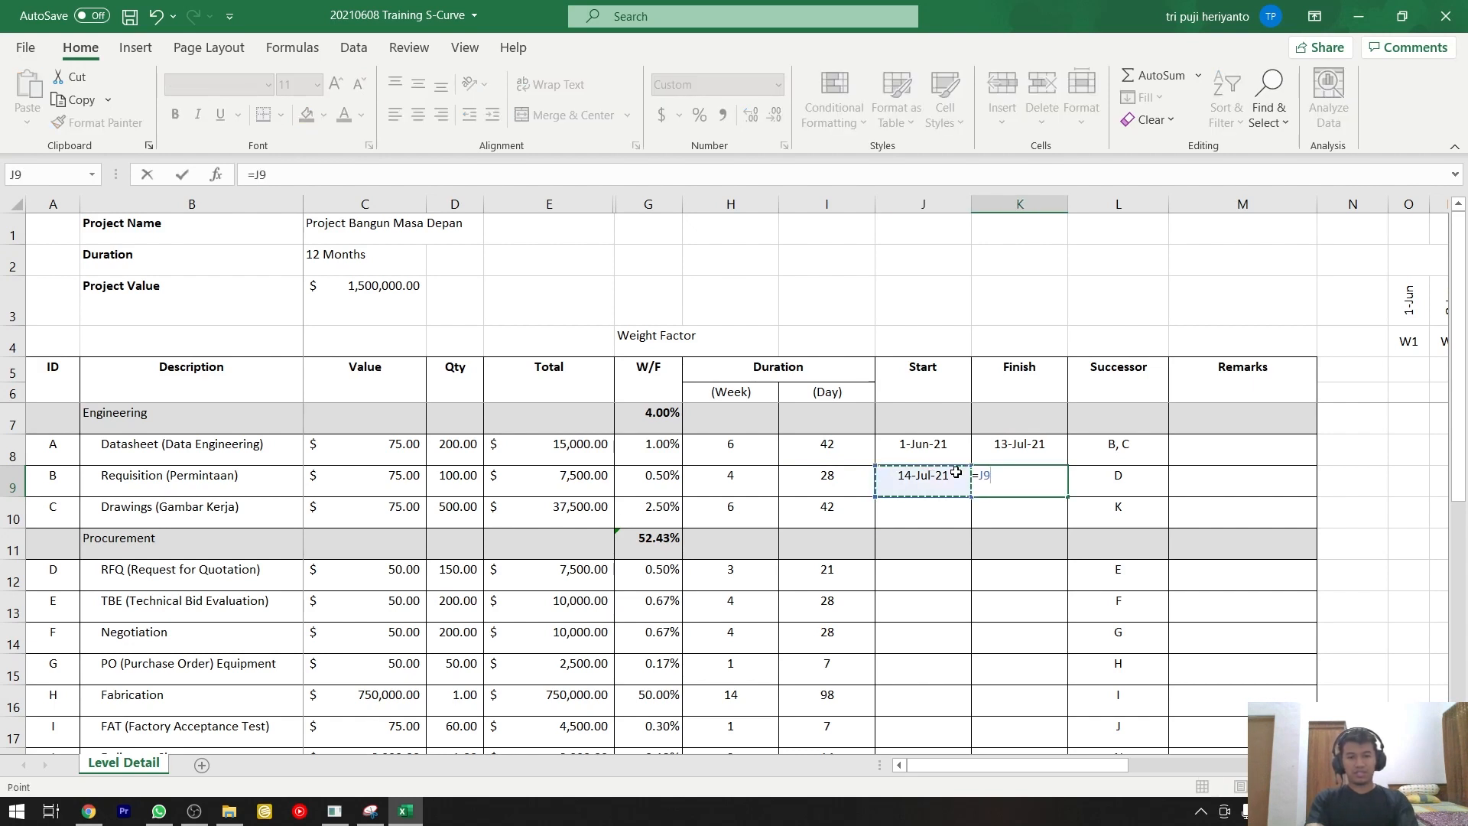
text(+)
key(Left)
key(Left)
key(Return)
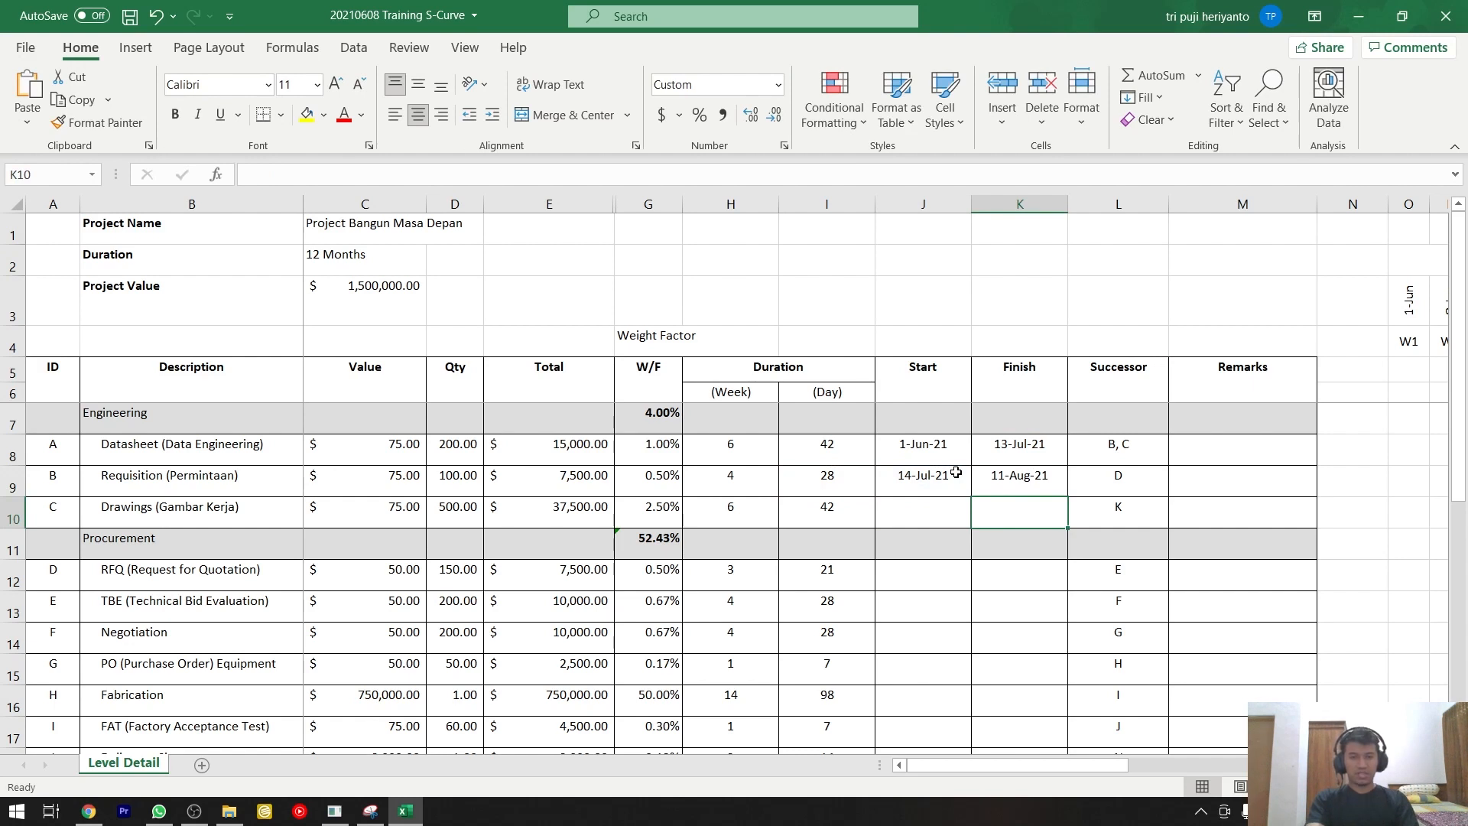
Examine the Finish formulas of the Datasheet and Requisition rows, along with the Datasheet Start date and day duration they build on.
key(Up)
key(Up)
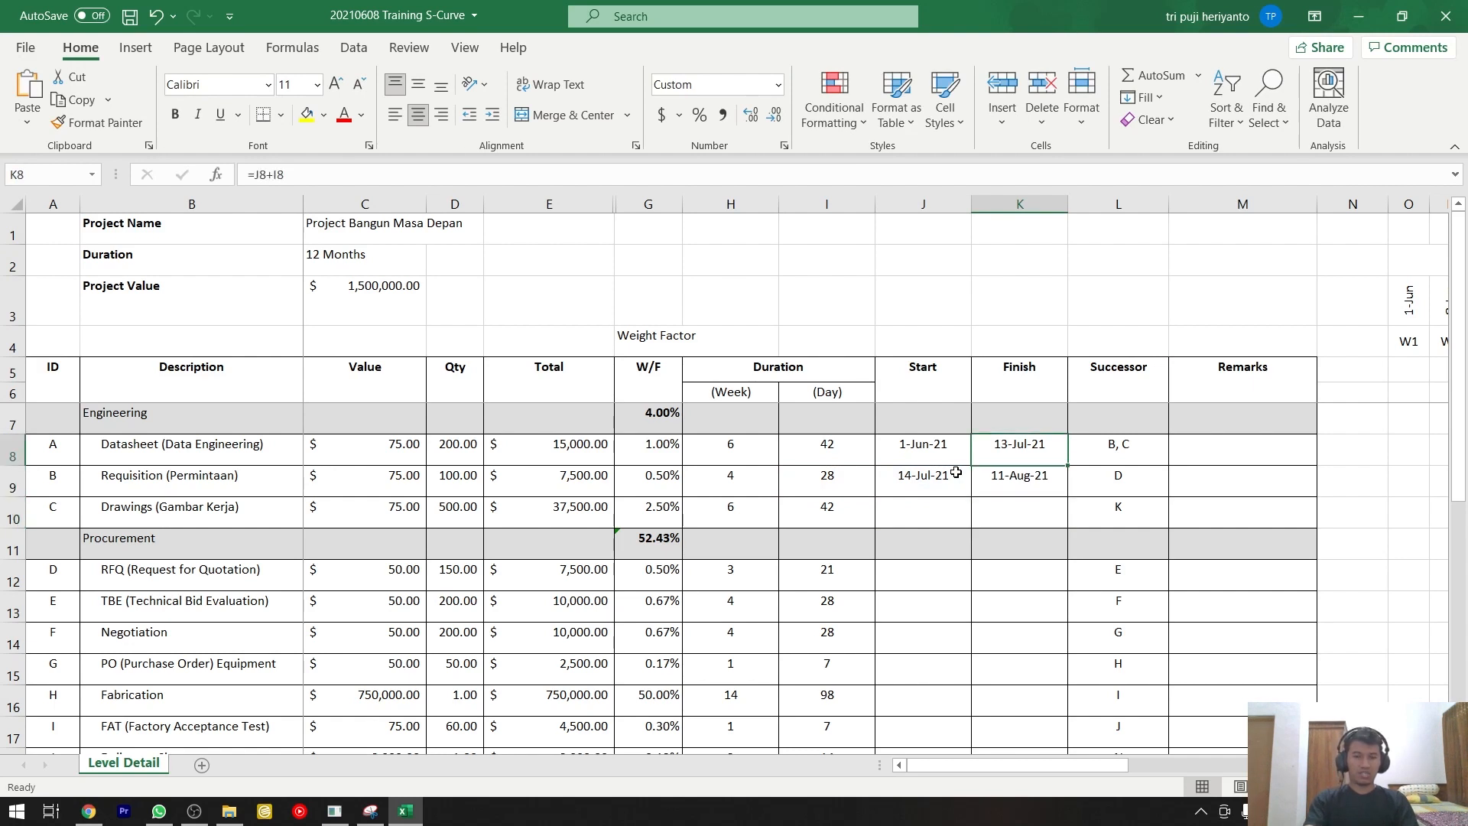
key(Down)
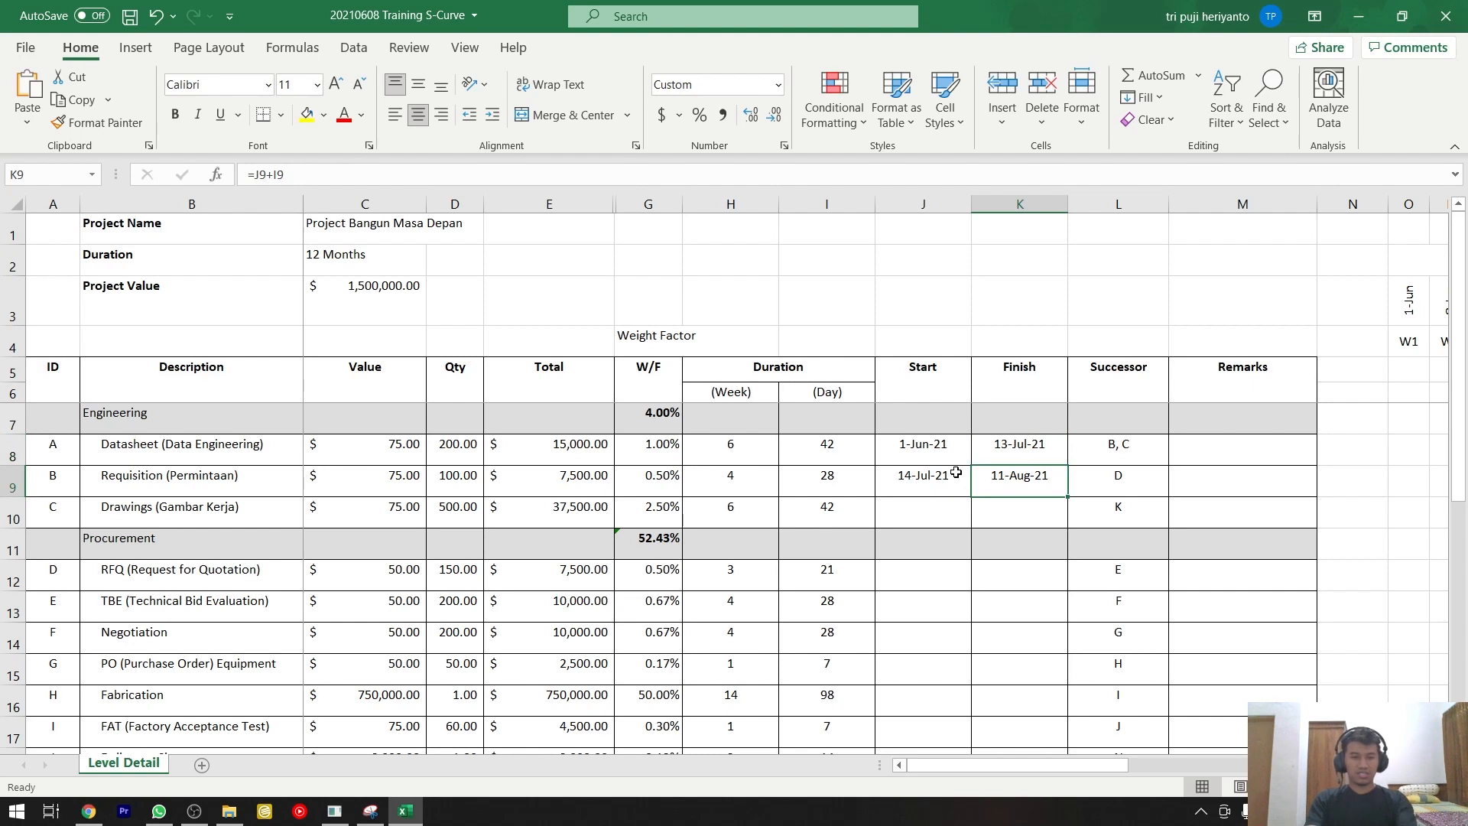
click(1035, 456)
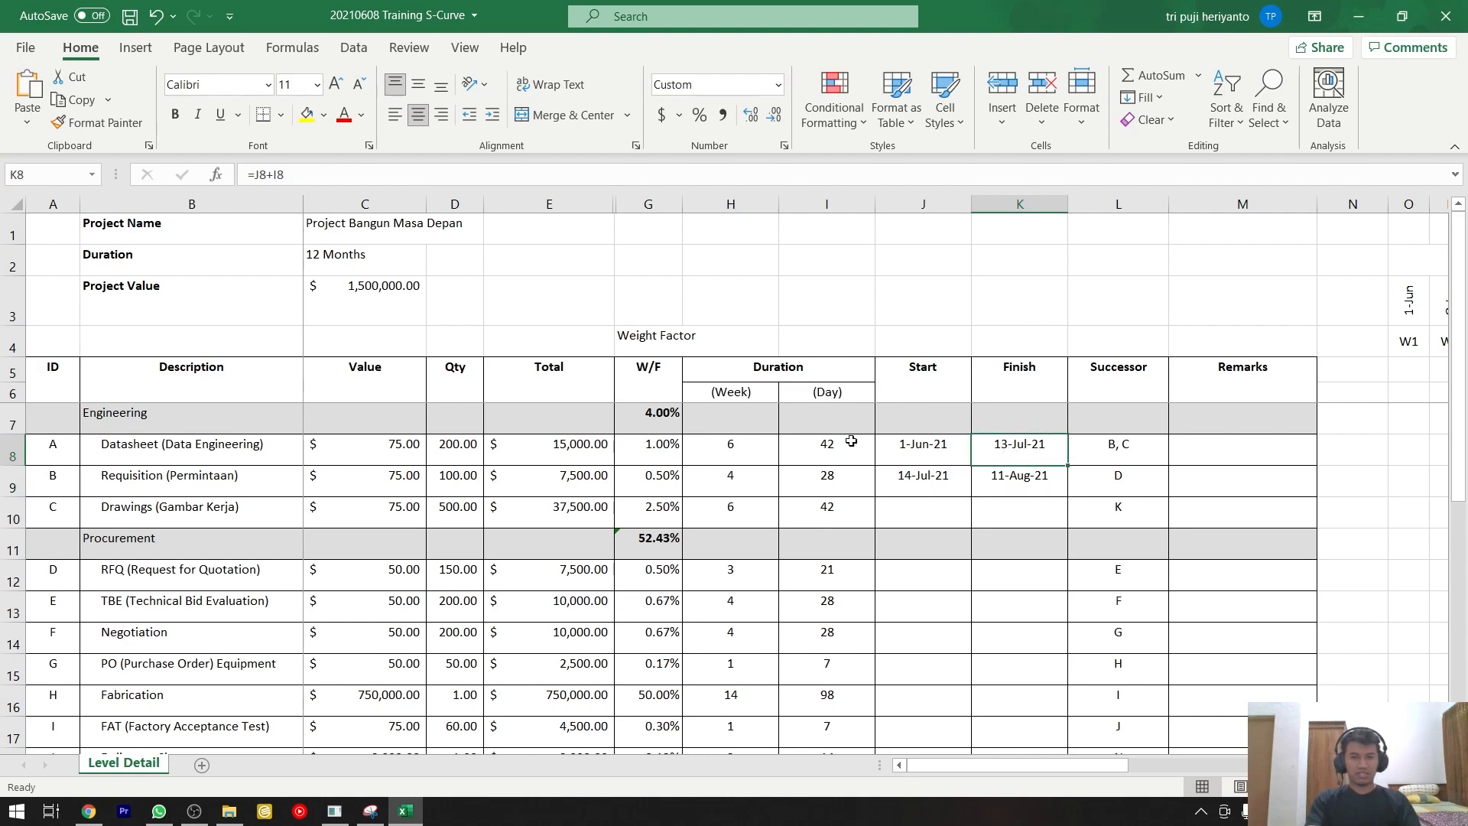
click(926, 450)
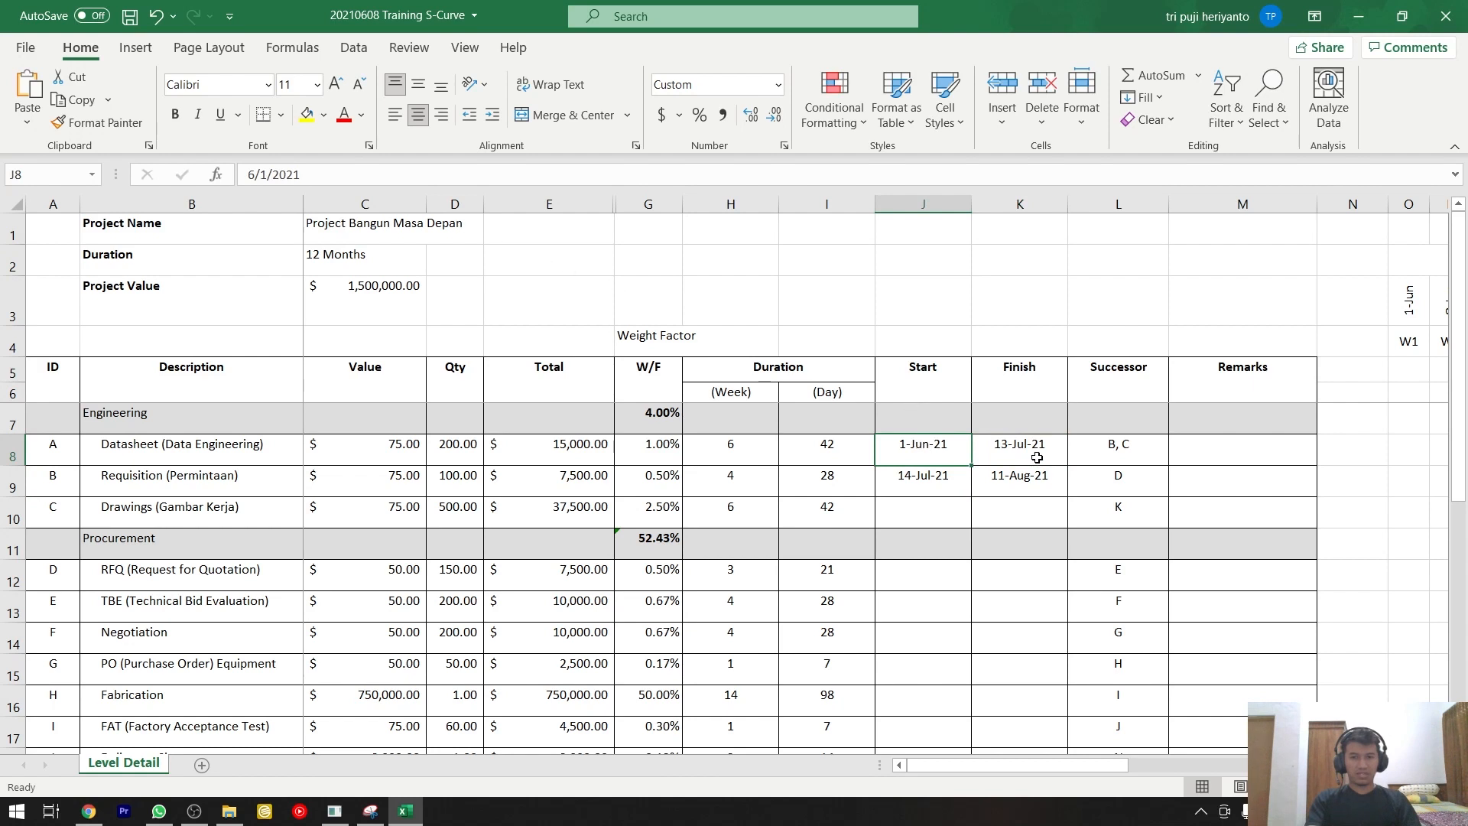
click(799, 444)
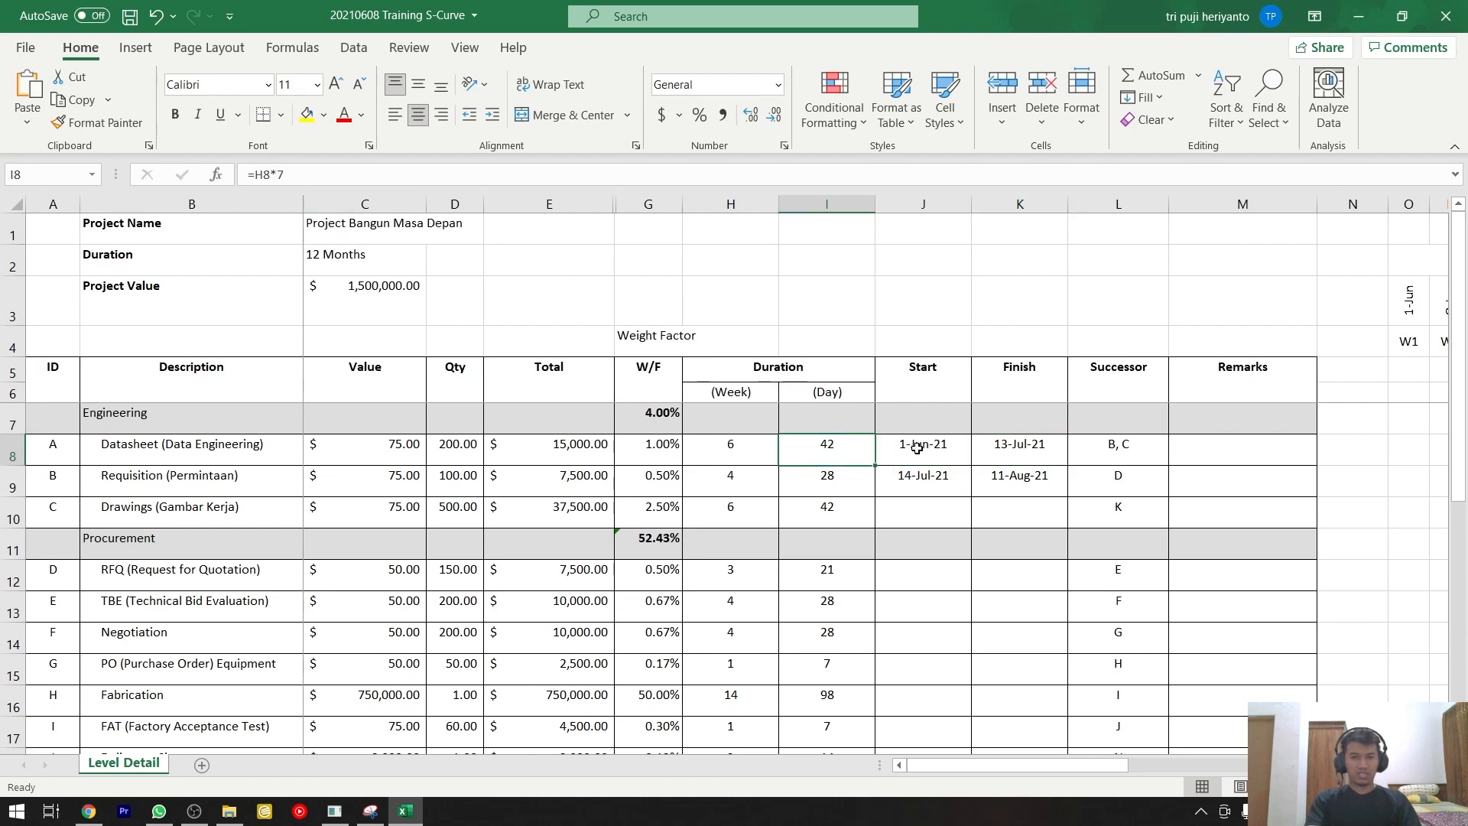
click(1025, 443)
text(=J8+I8)
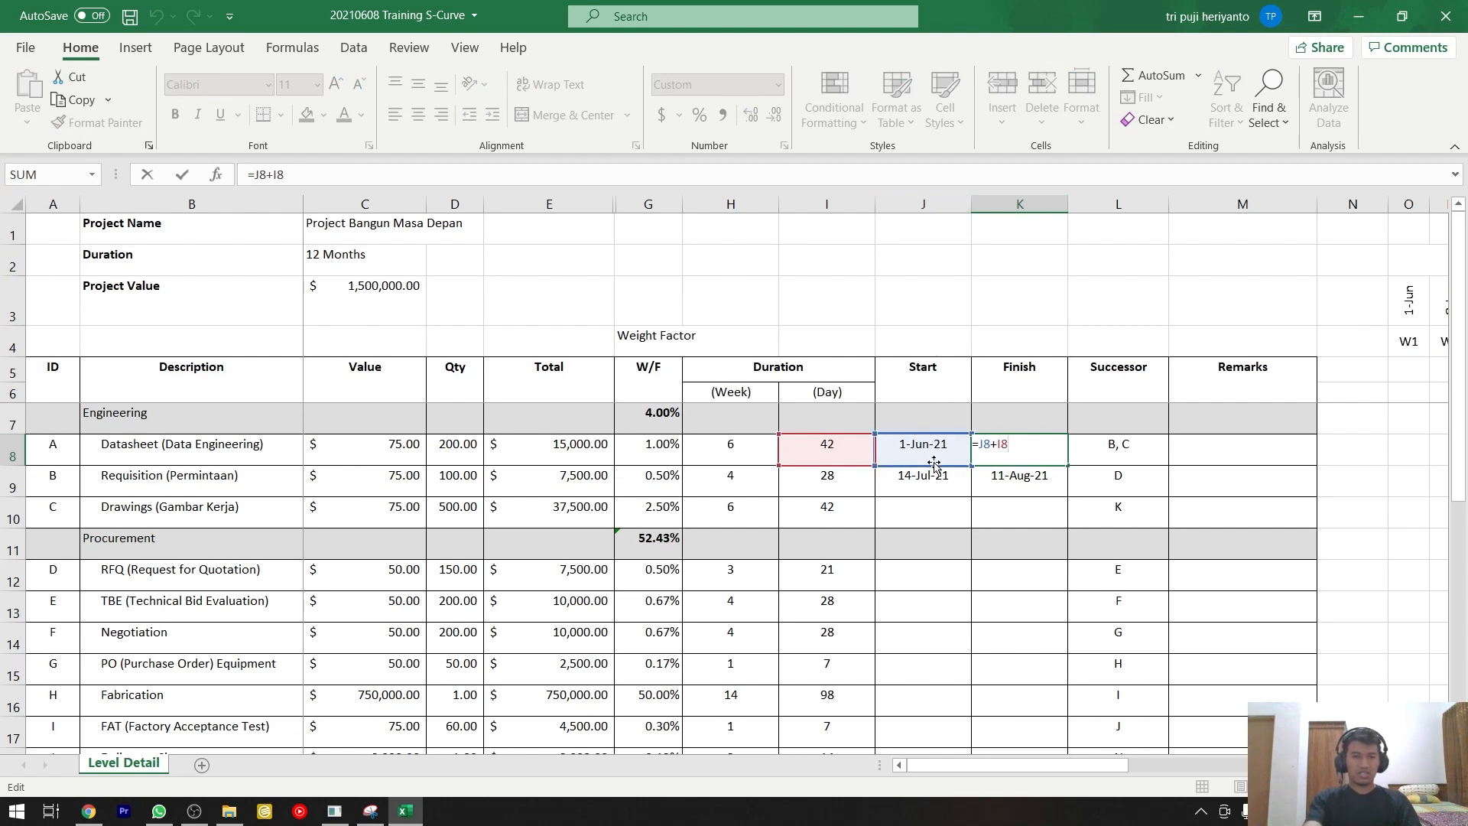
key(Return)
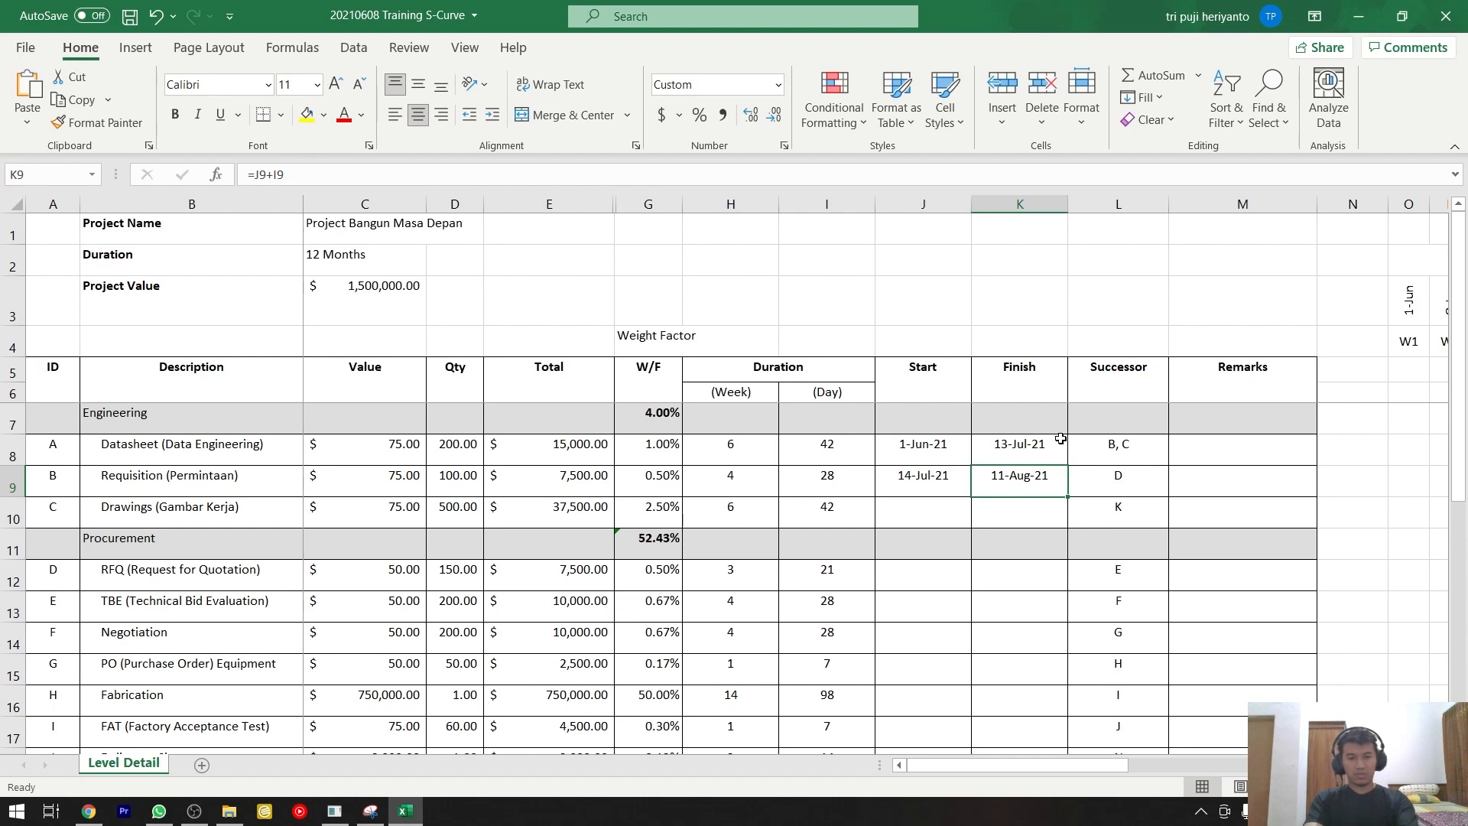
Clear the Requisition row's Finish cell and fill it with a copy of the Datasheet row's Finish formula.
key(Delete)
click(1041, 448)
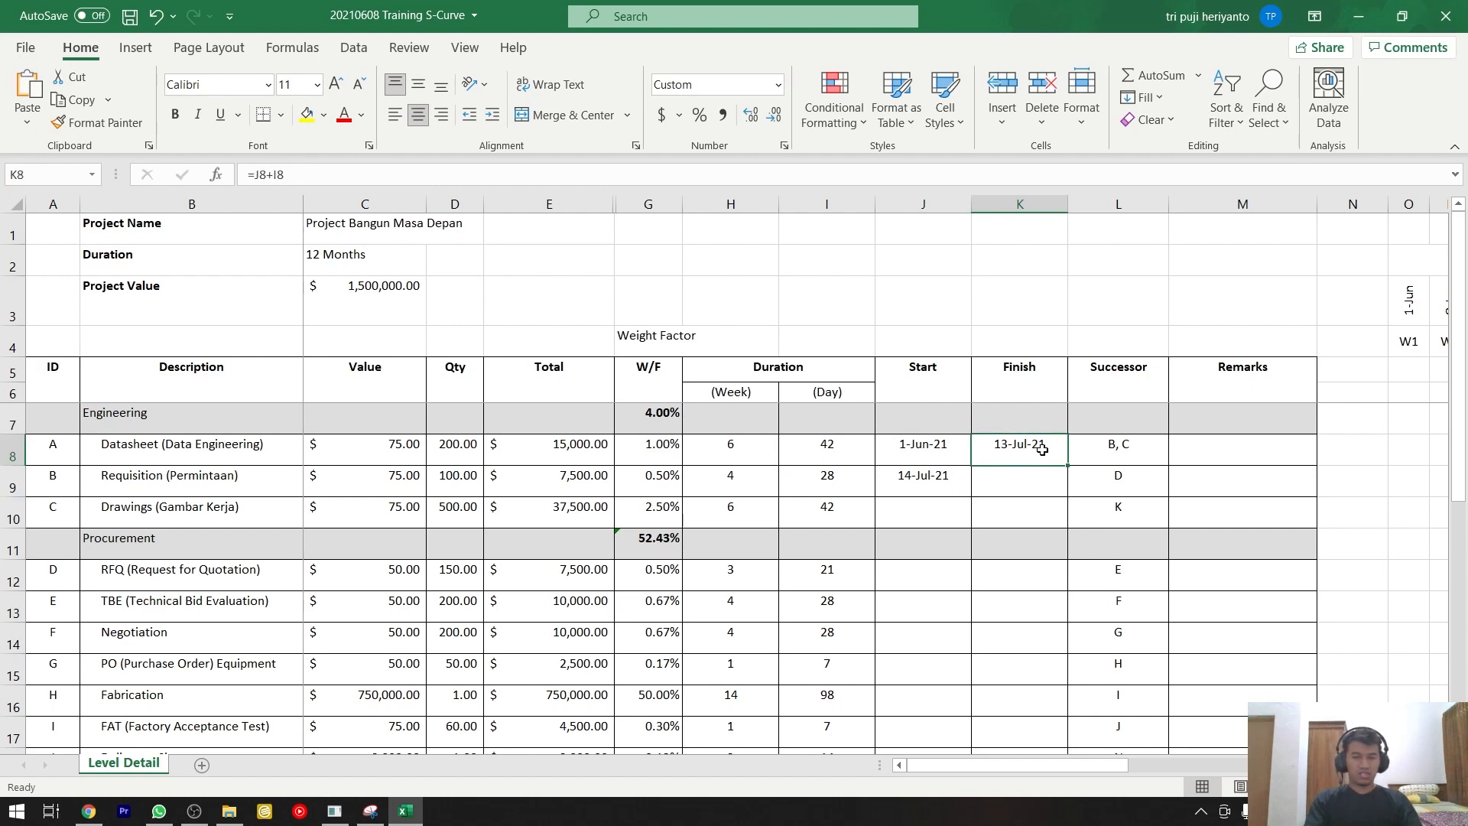
key(ctrl+c)
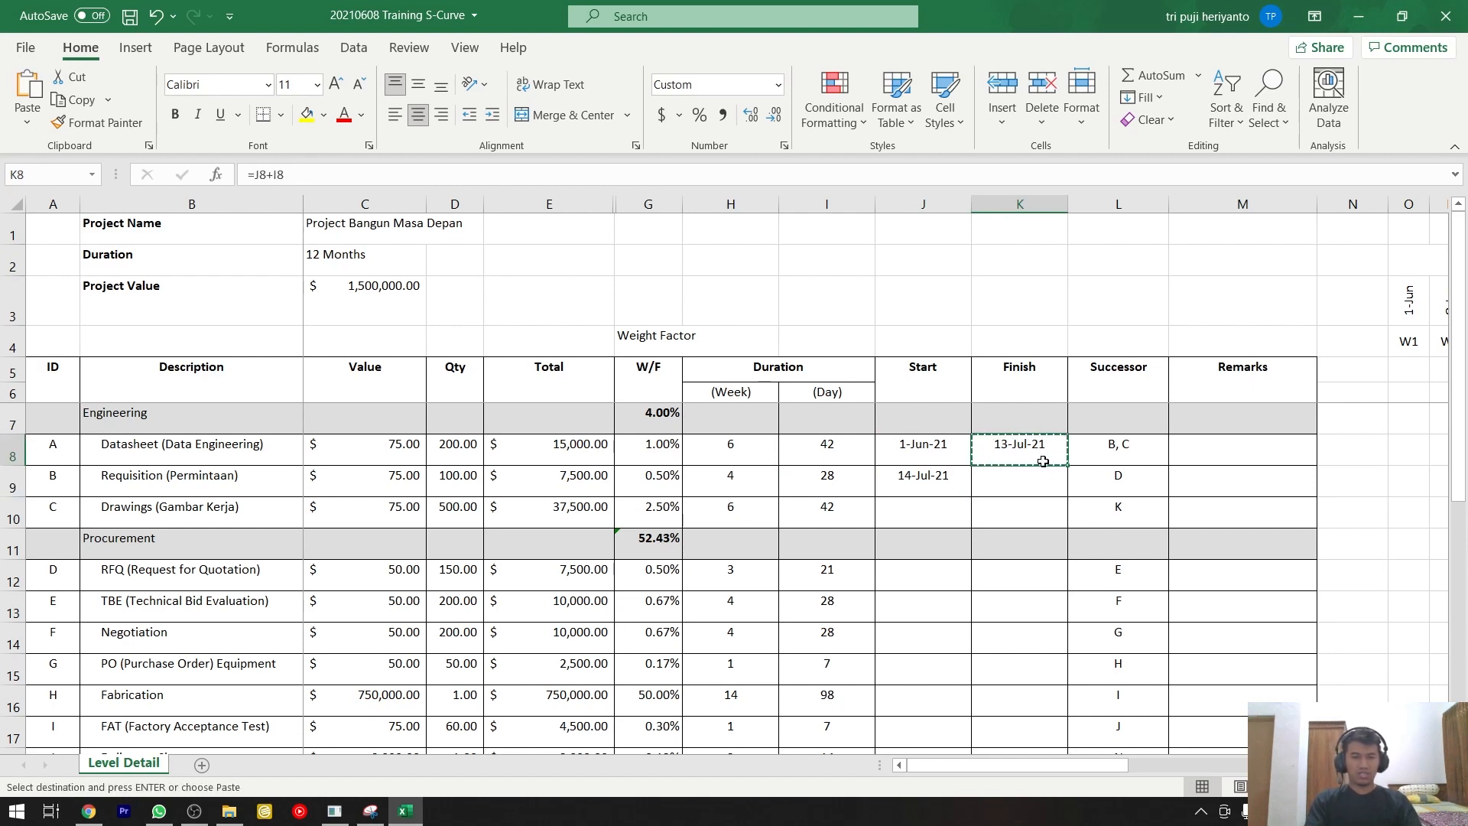
click(1035, 488)
key(ctrl+v)
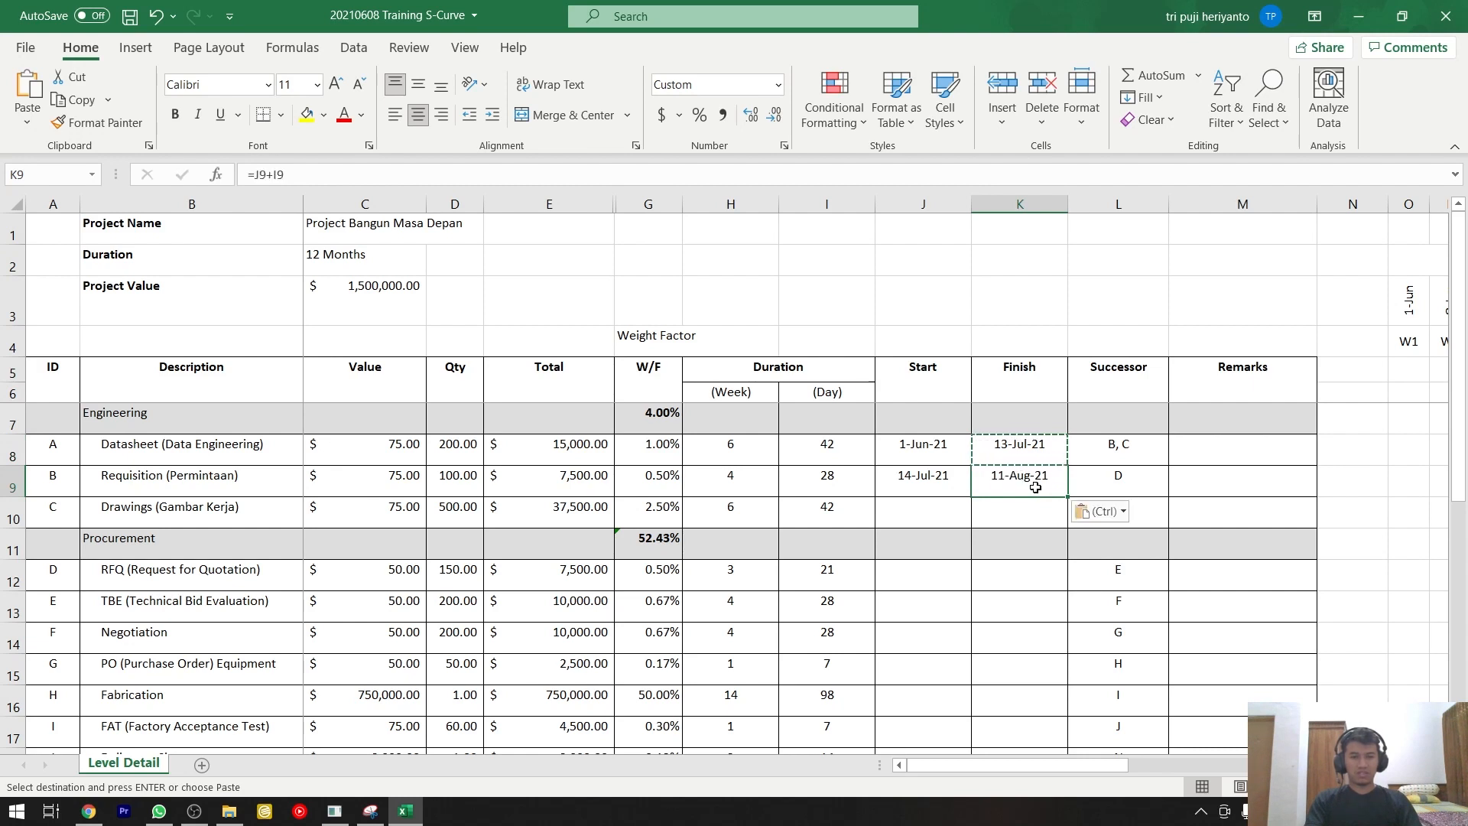
key(ctrl+z)
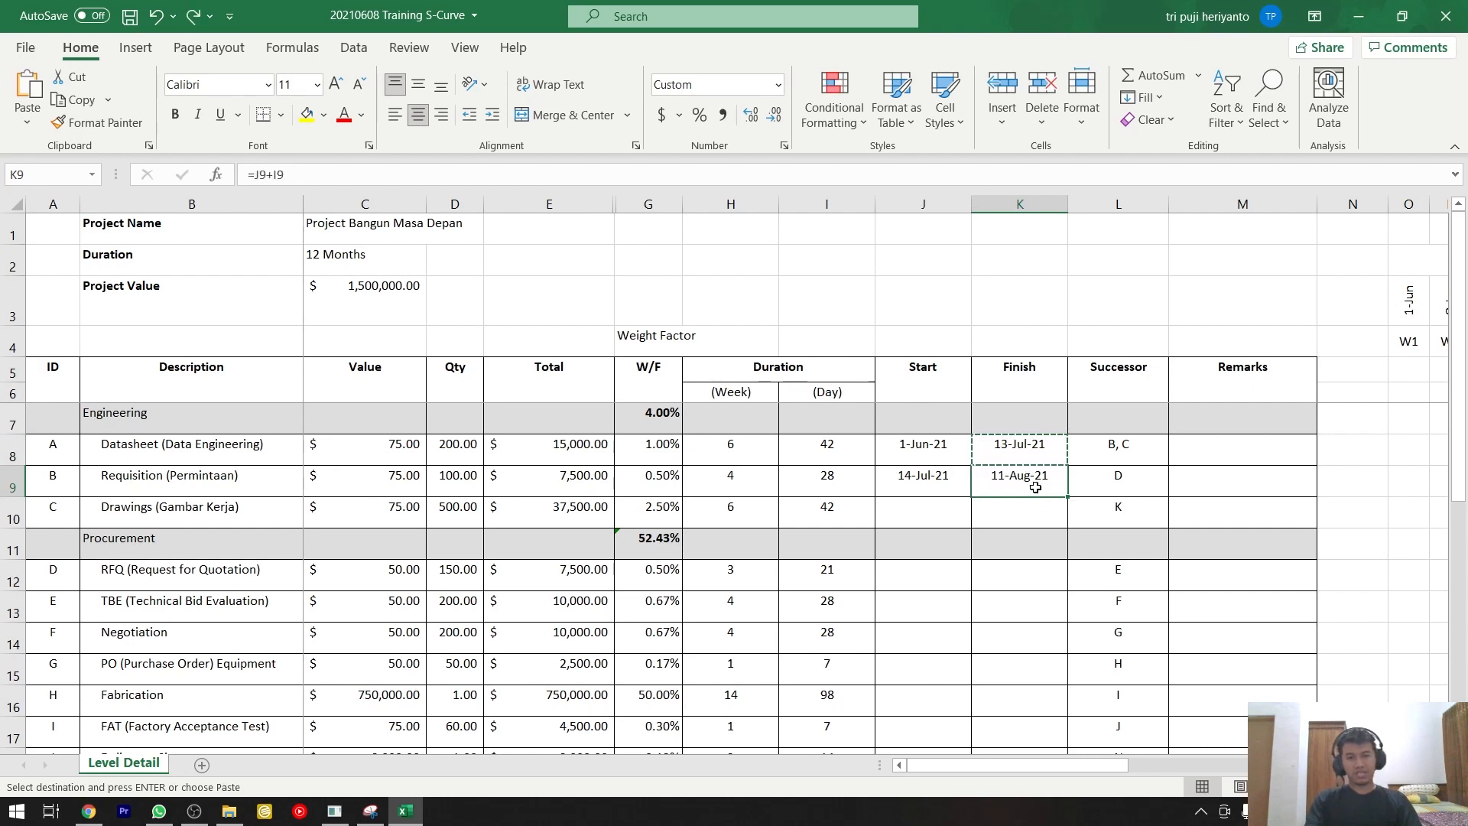
key(ctrl+y)
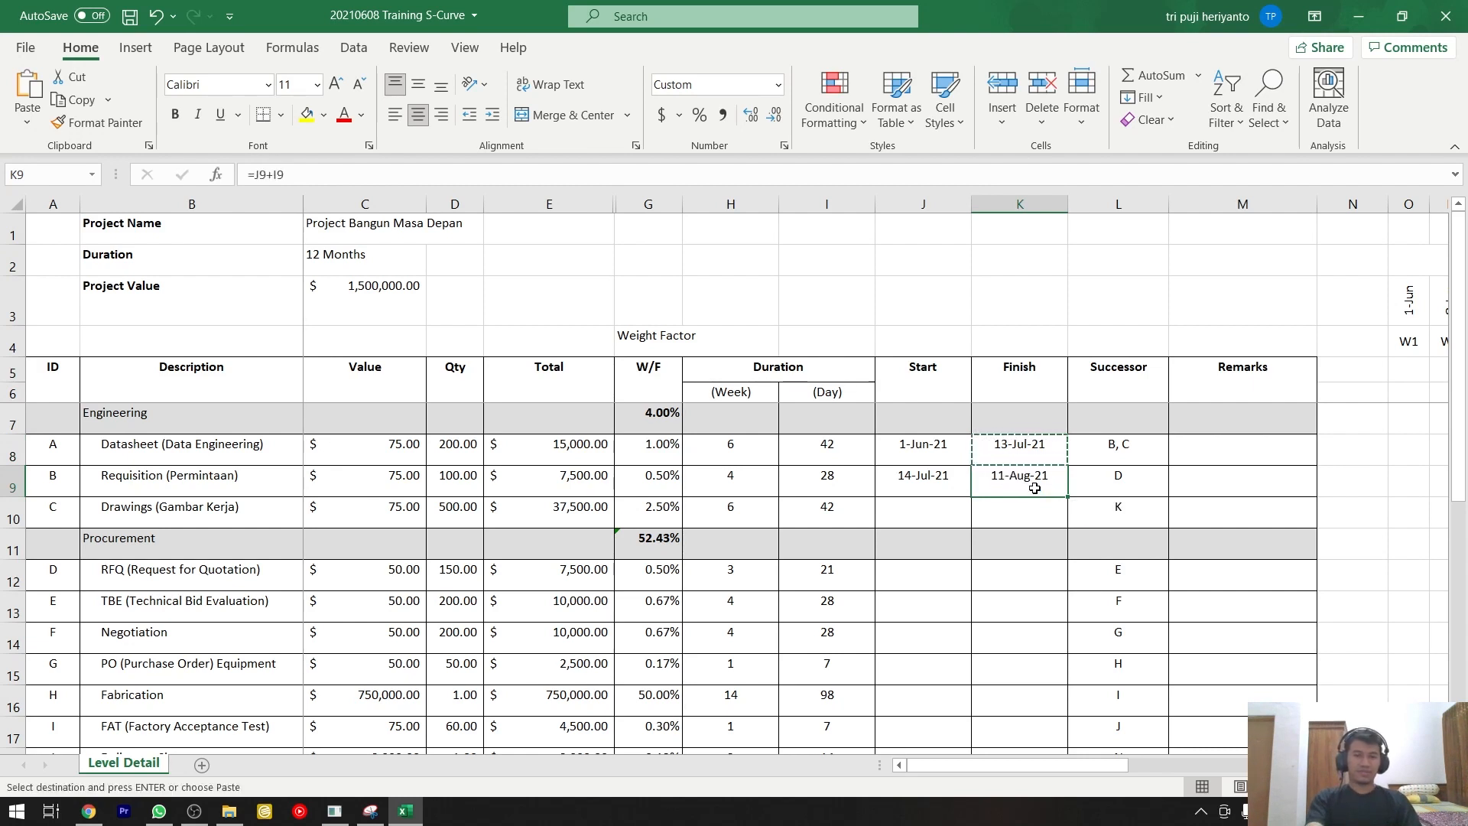
Enter the formula =K8+1 as the Drawings row's Start date, one day after the Datasheet row's Finish.
click(935, 513)
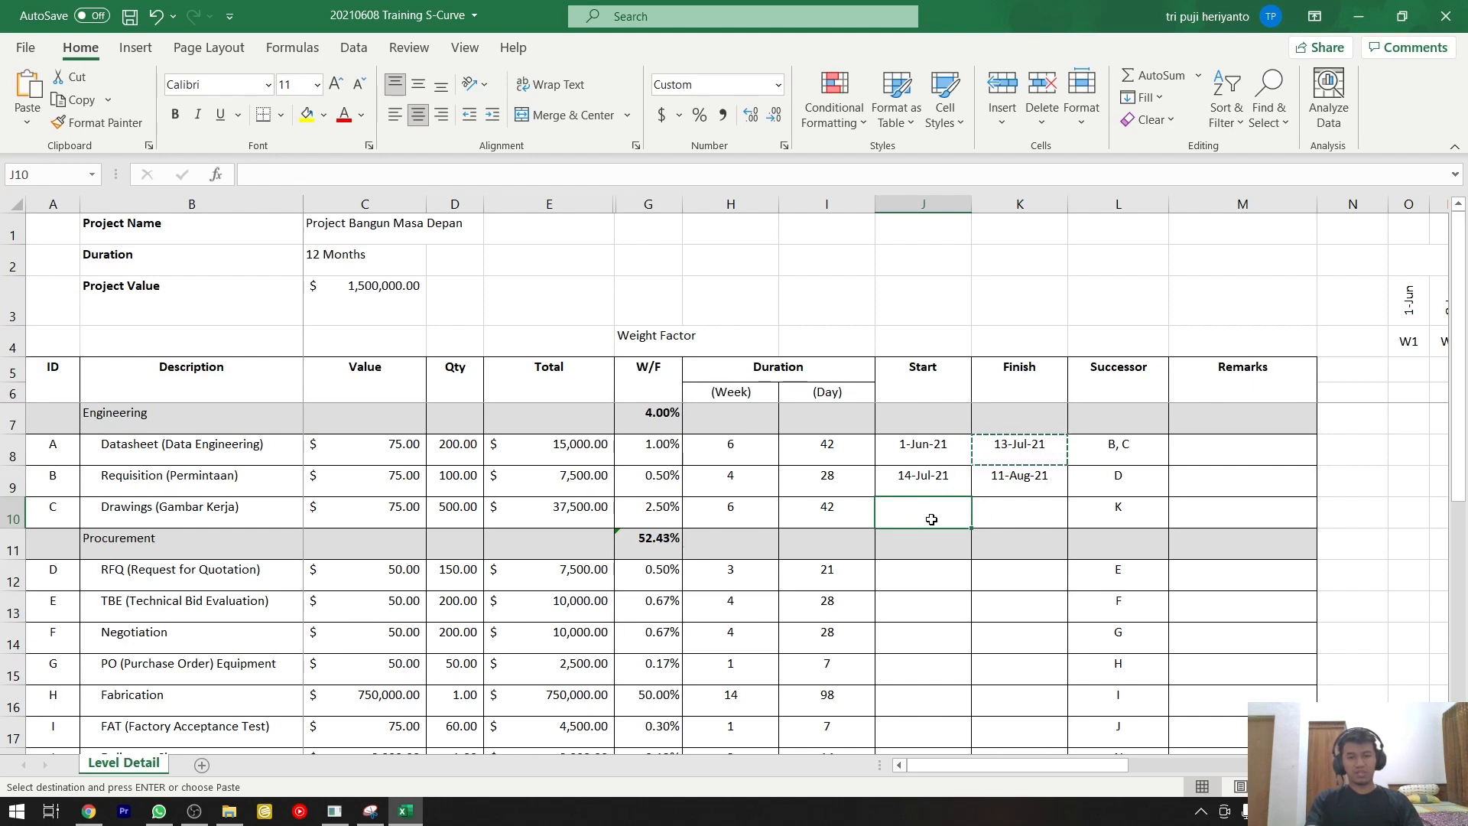
text(=)
key(Up)
key(Up)
key(Right)
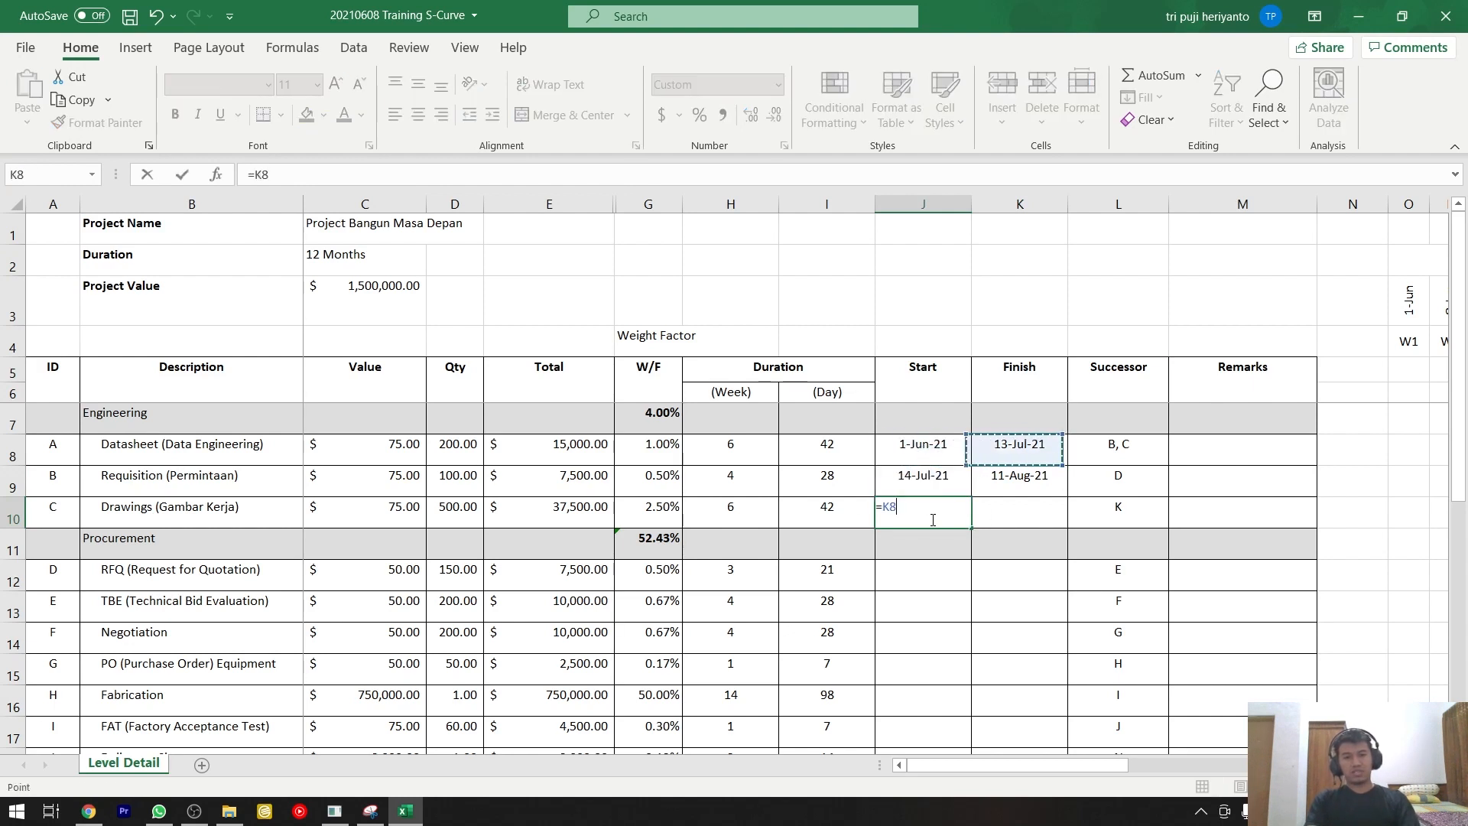
text(+1)
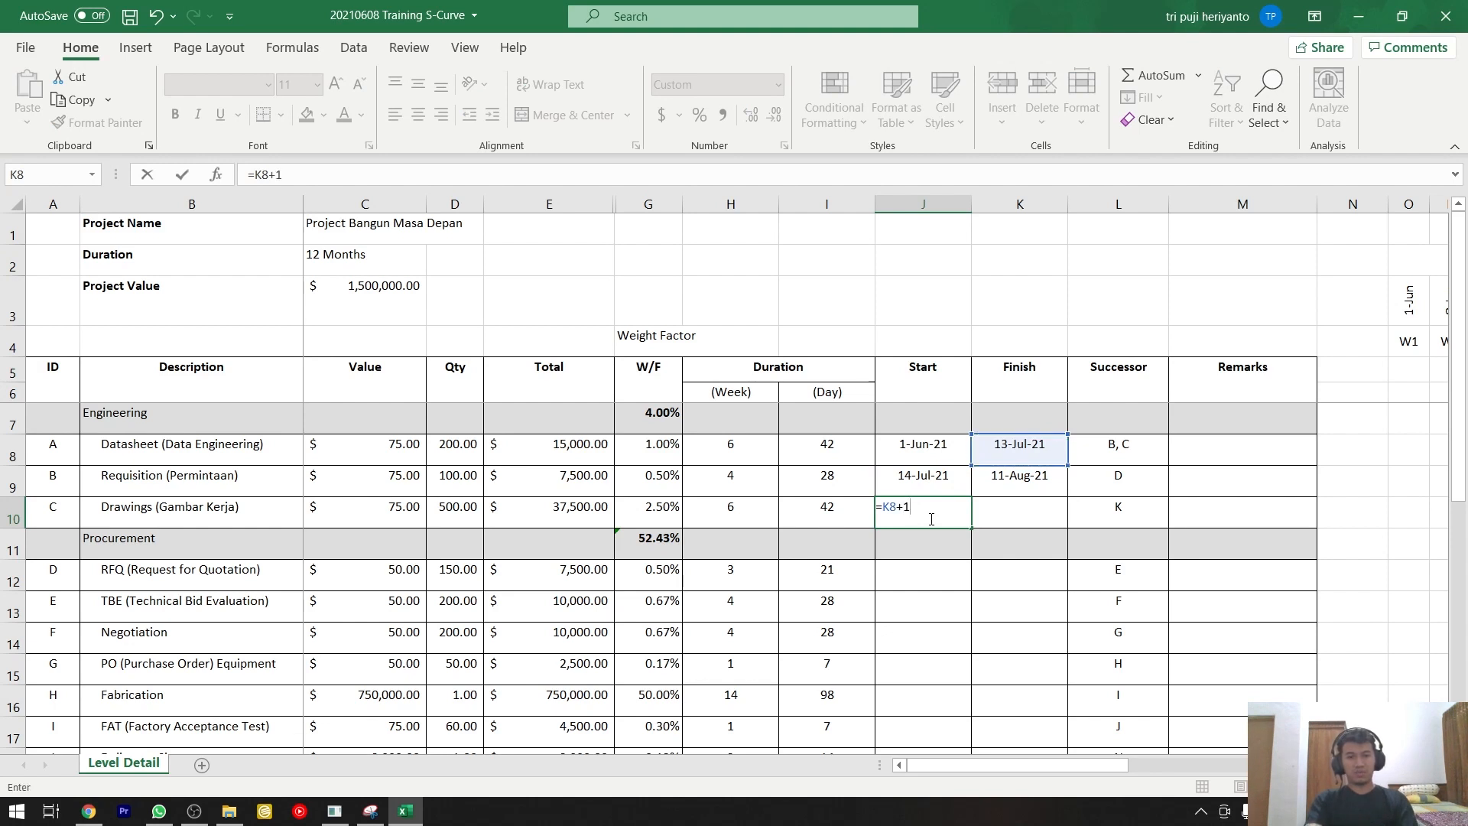
key(Return)
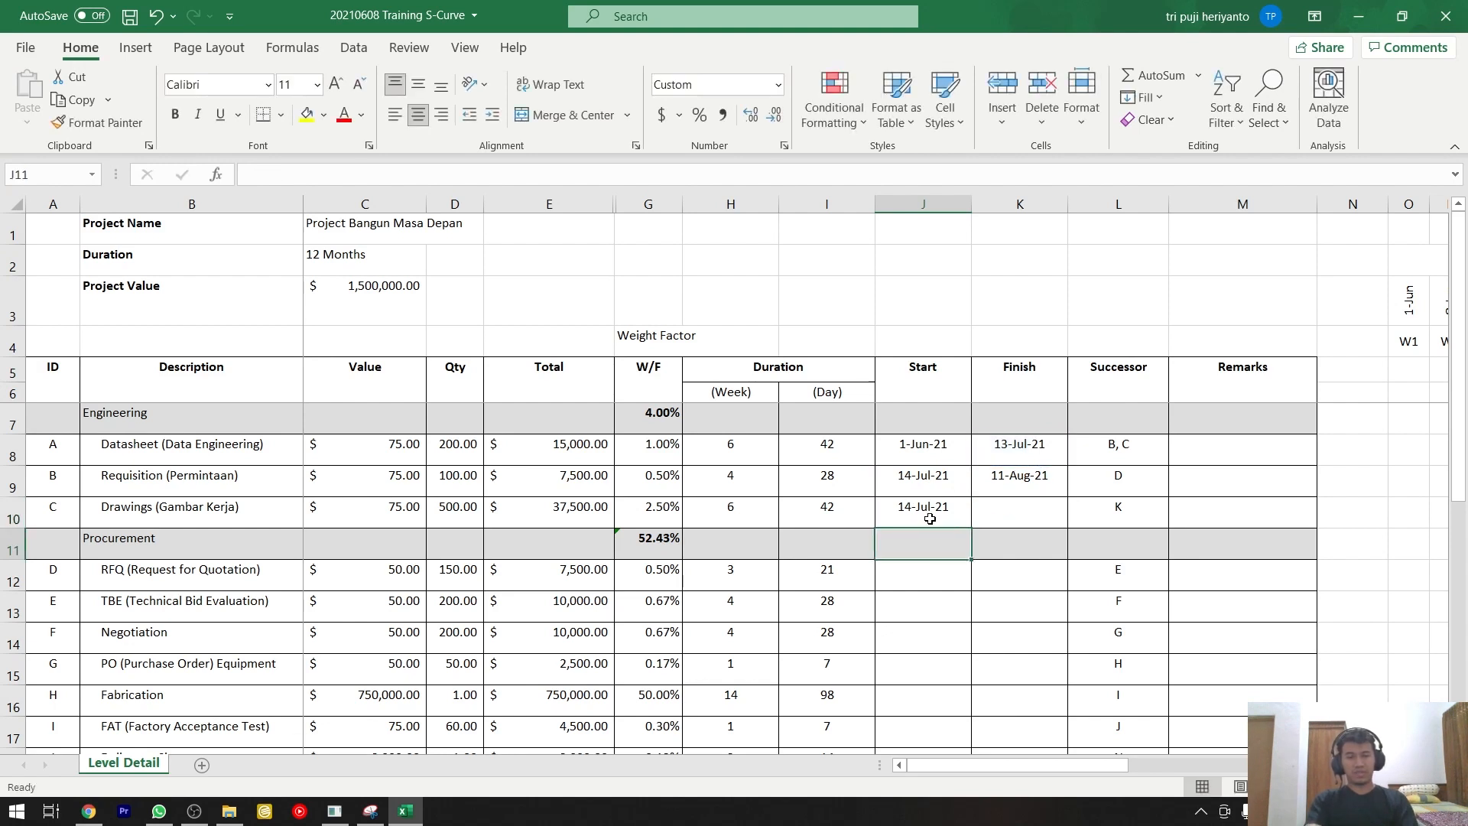
click(930, 519)
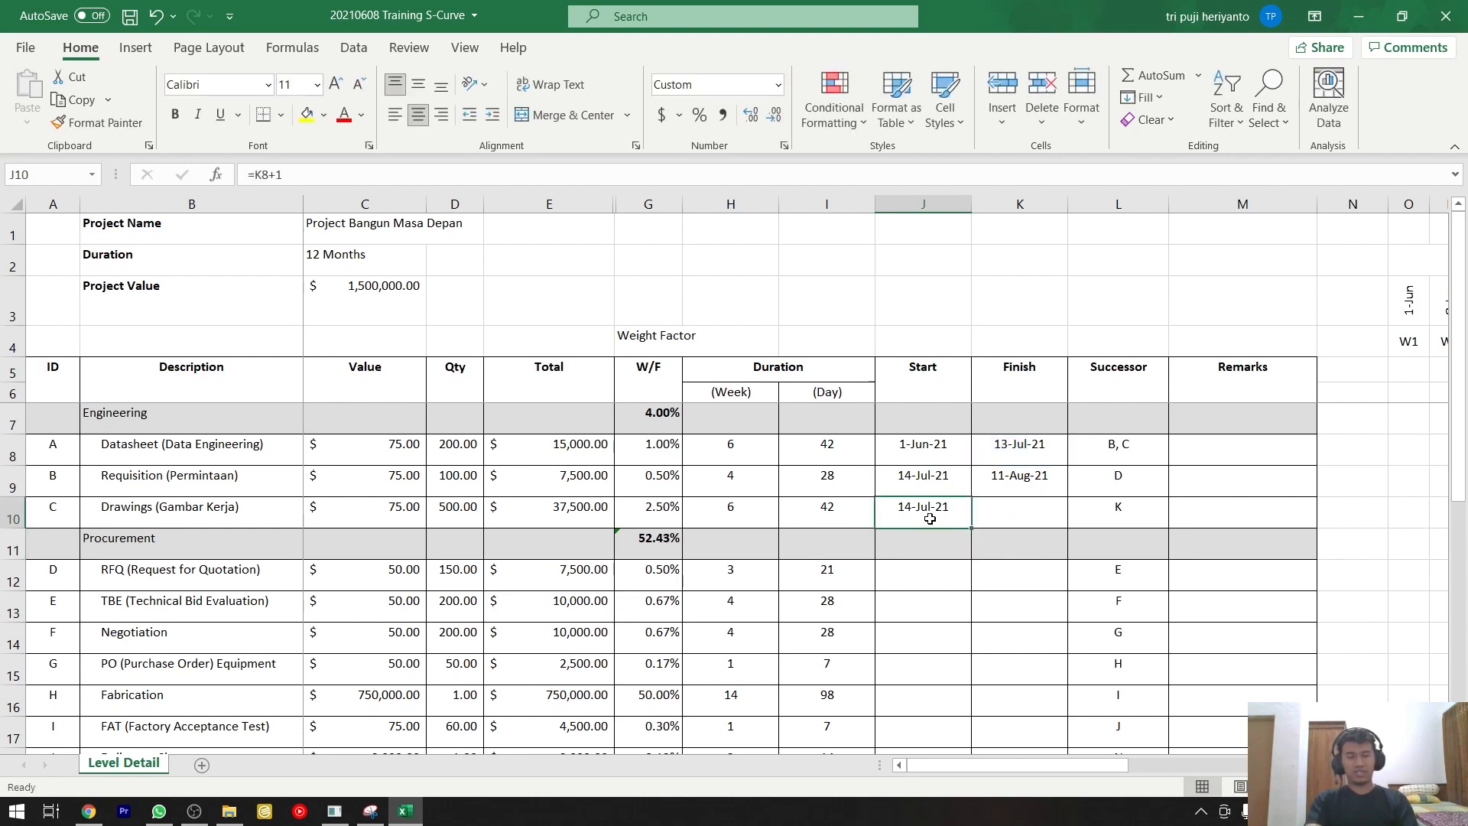
click(1009, 443)
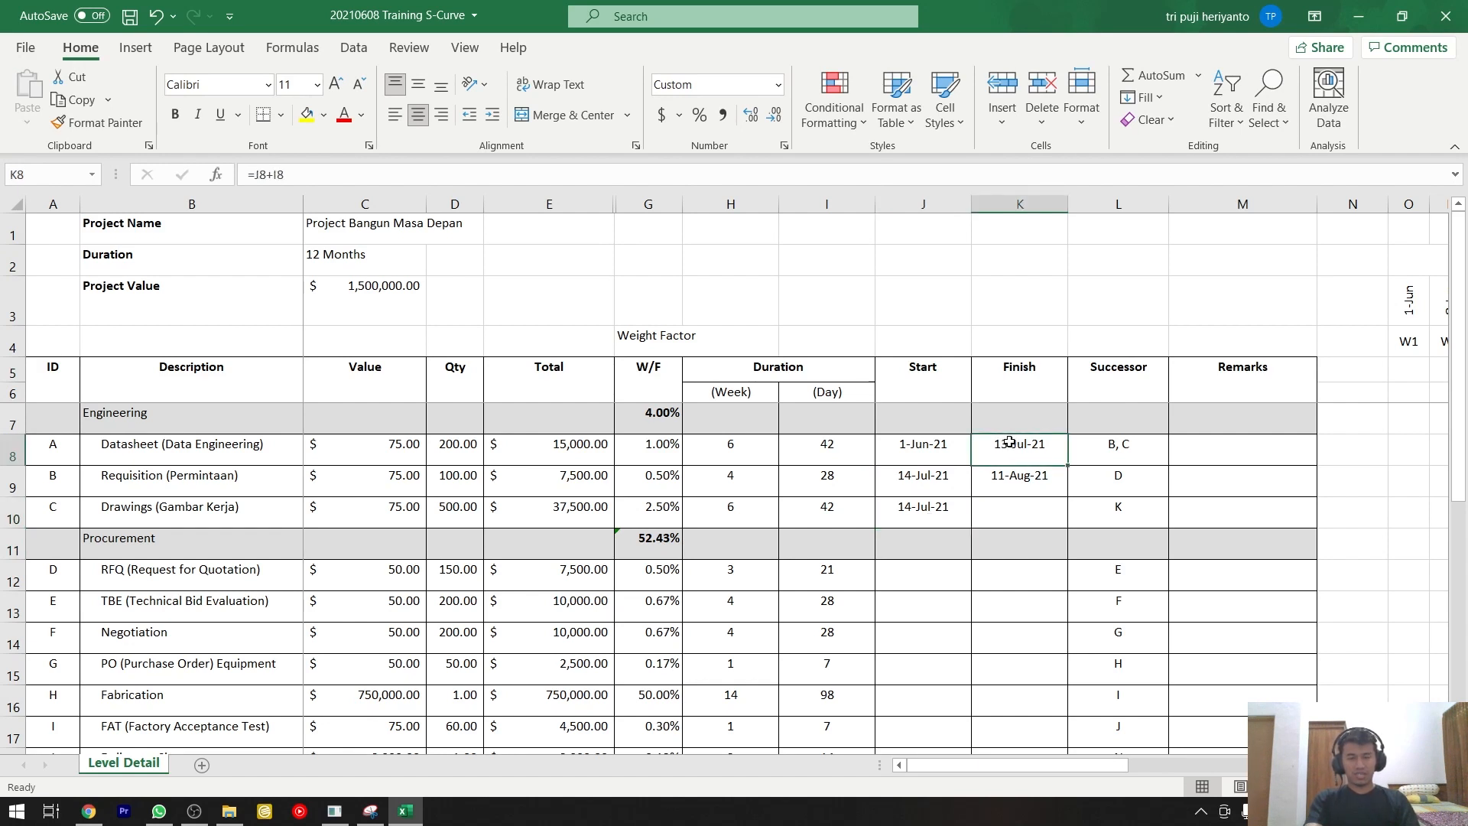
click(939, 507)
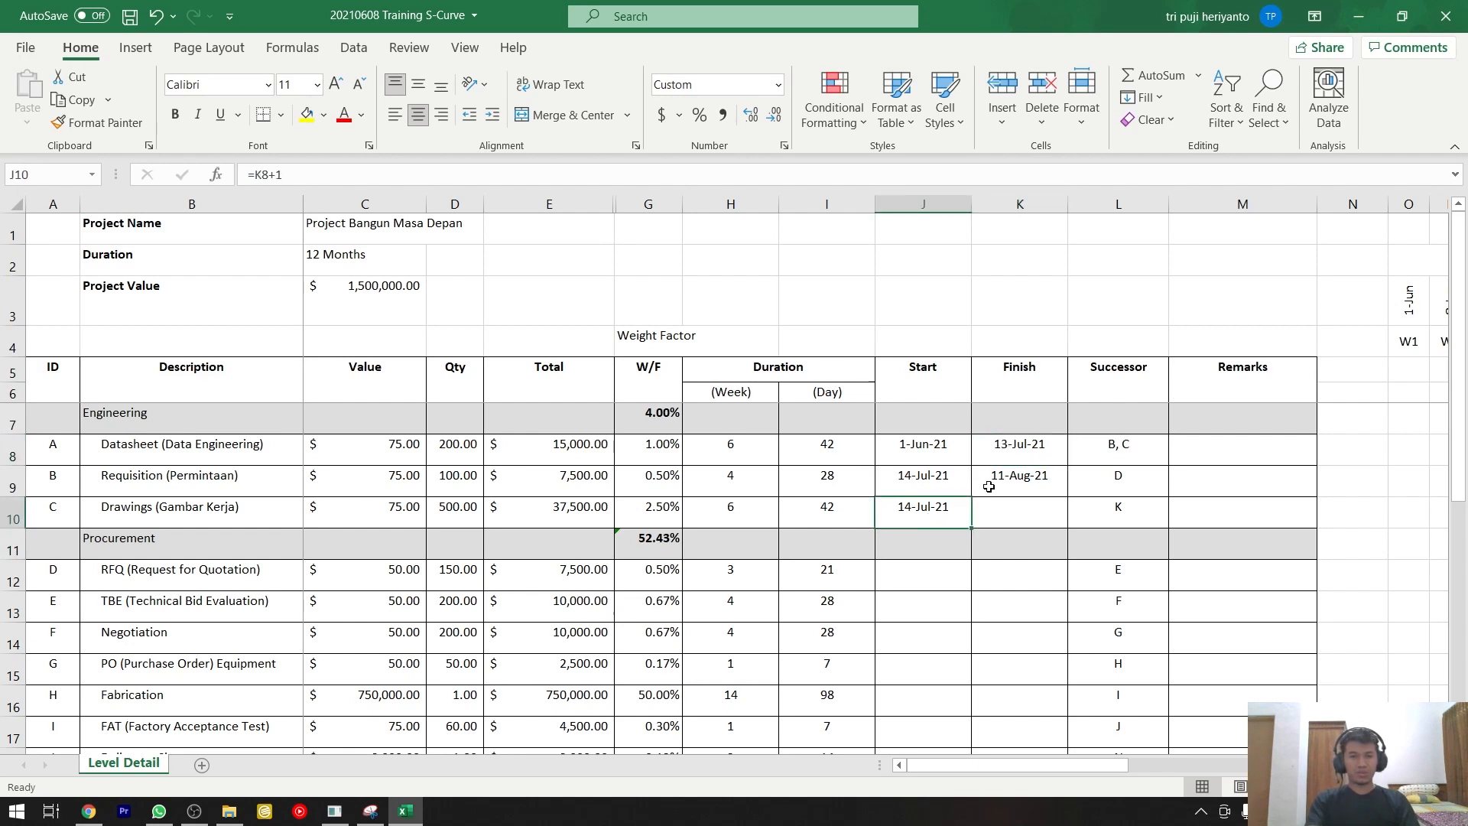
Copy the Requisition row's Finish formula into the Drawings row's Finish cell, giving =J10+I10.
click(1020, 480)
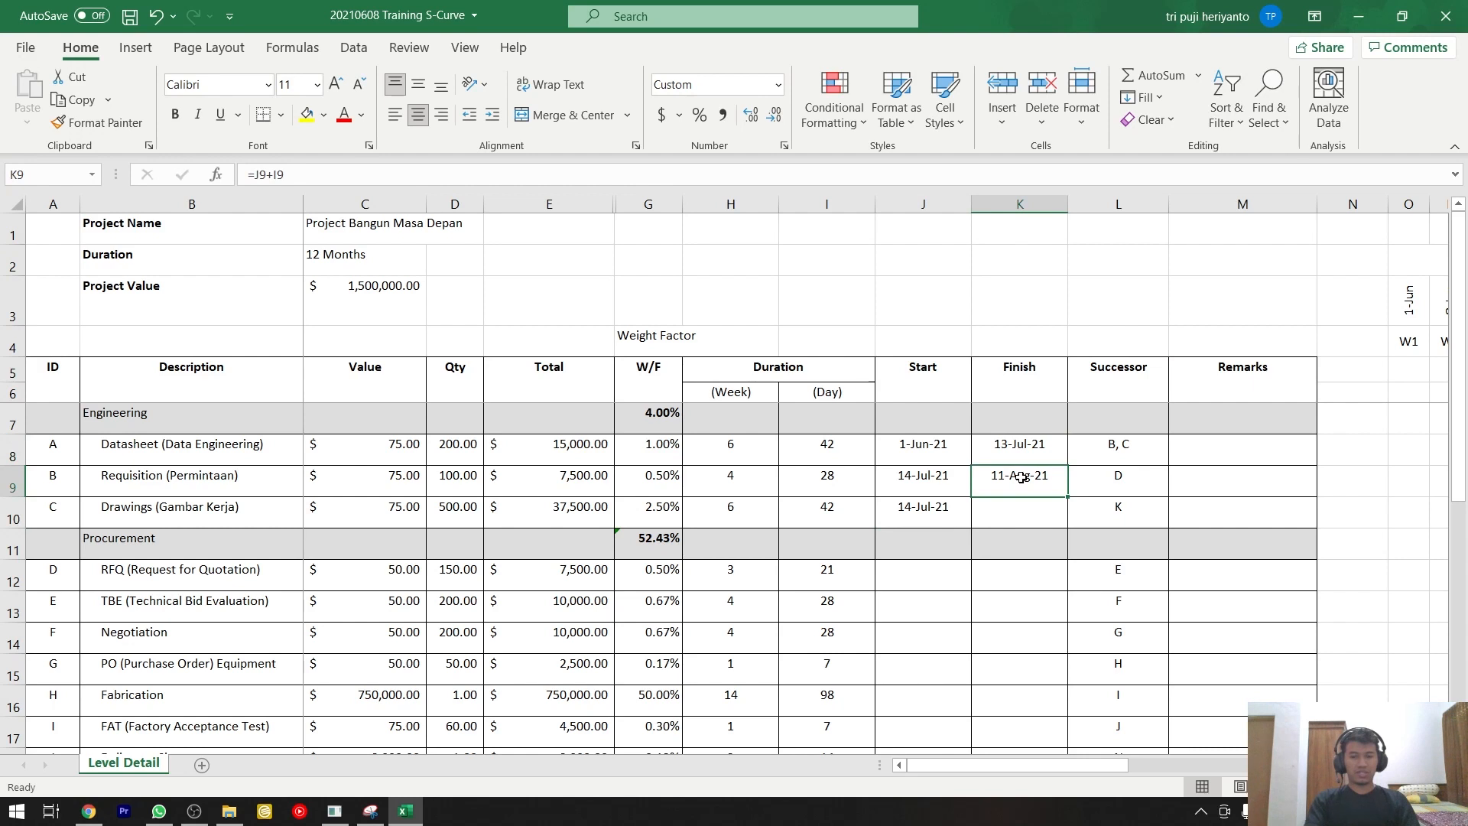
key(ctrl+c)
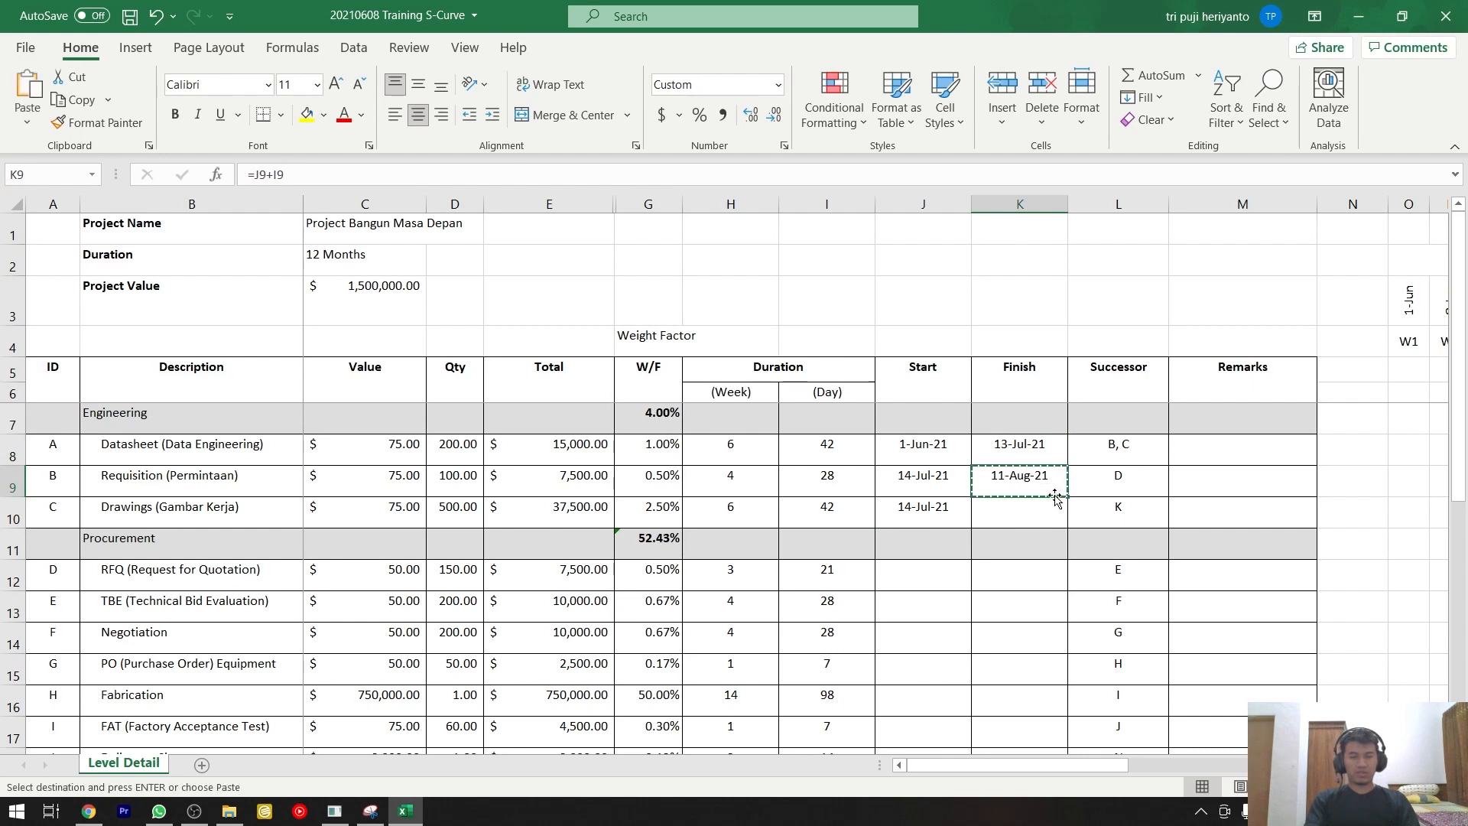
click(1052, 501)
key(ctrl+v)
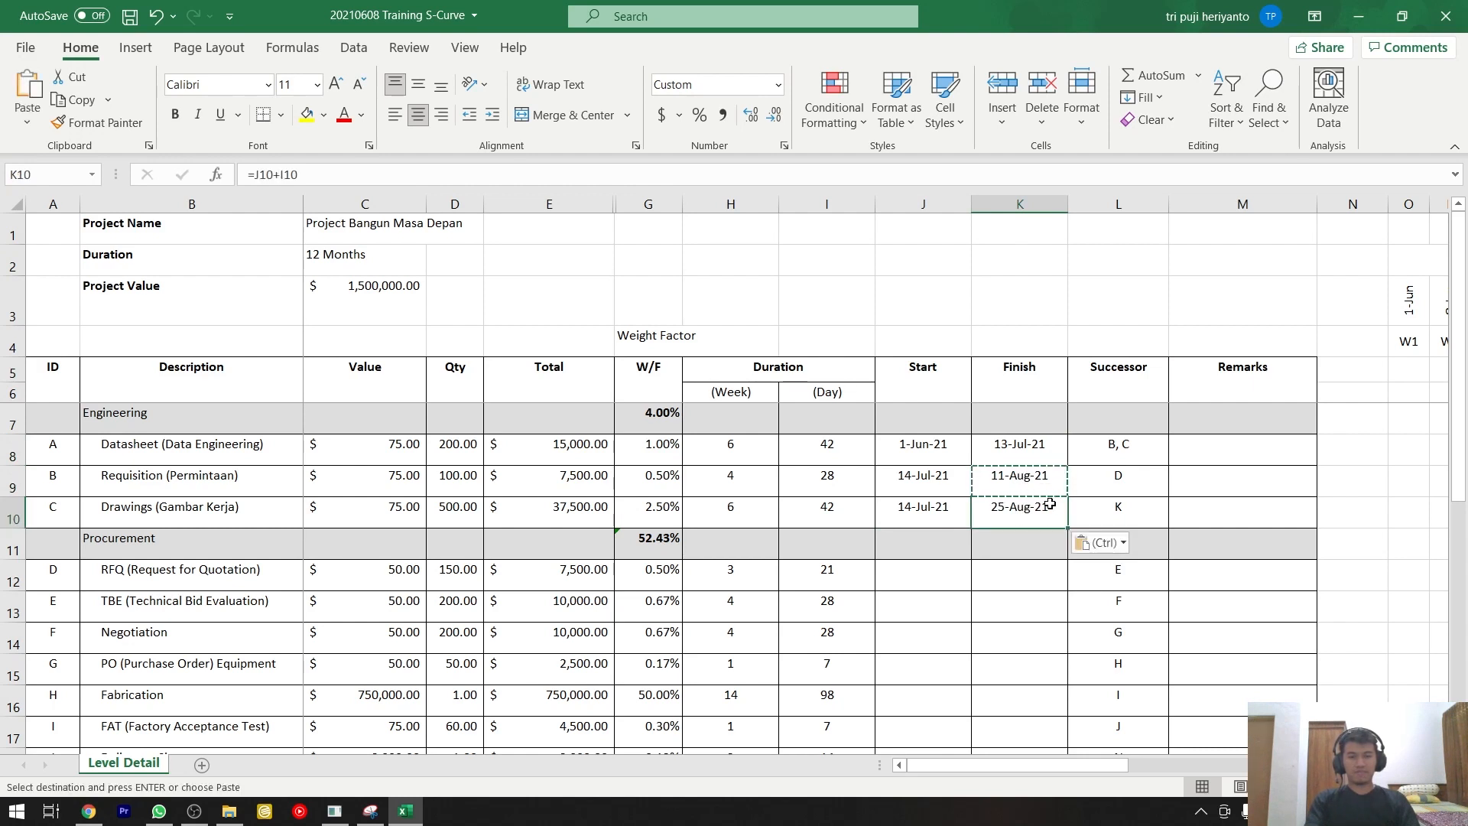
Check the Requisition row's ID and successor against the ID of the RFQ (Request for Quotation) row.
click(937, 575)
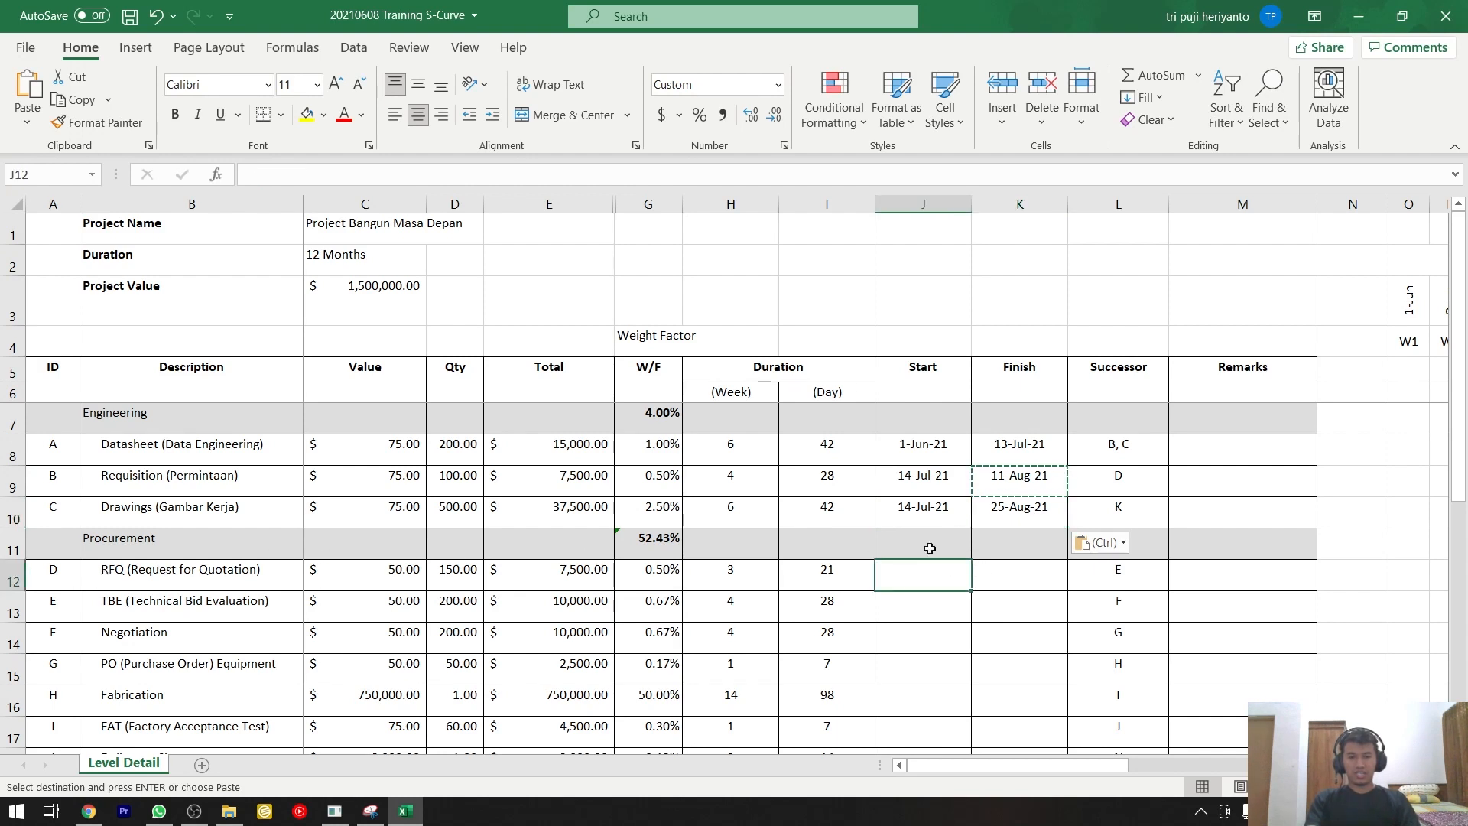
click(154, 574)
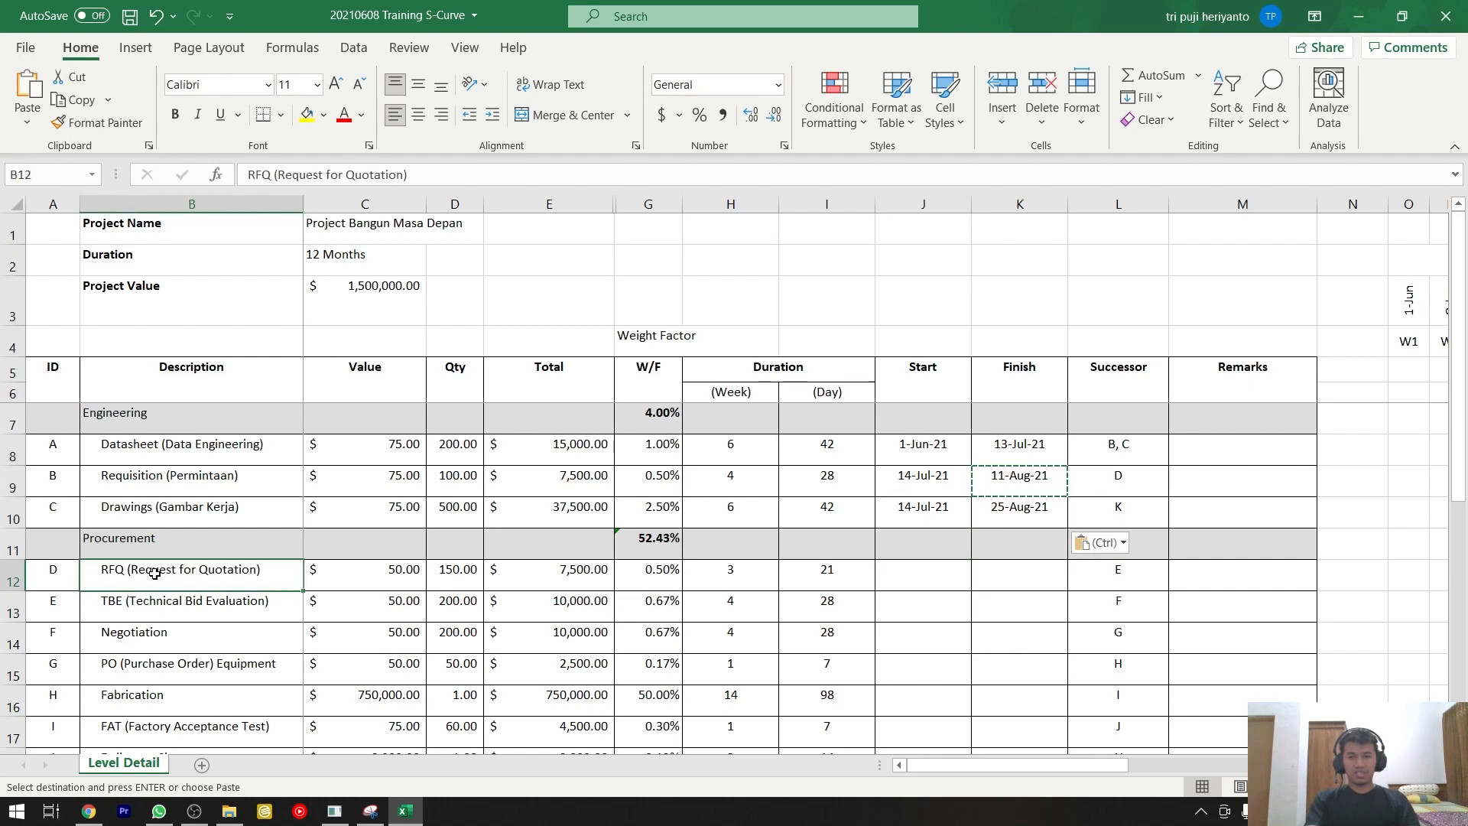
click(164, 485)
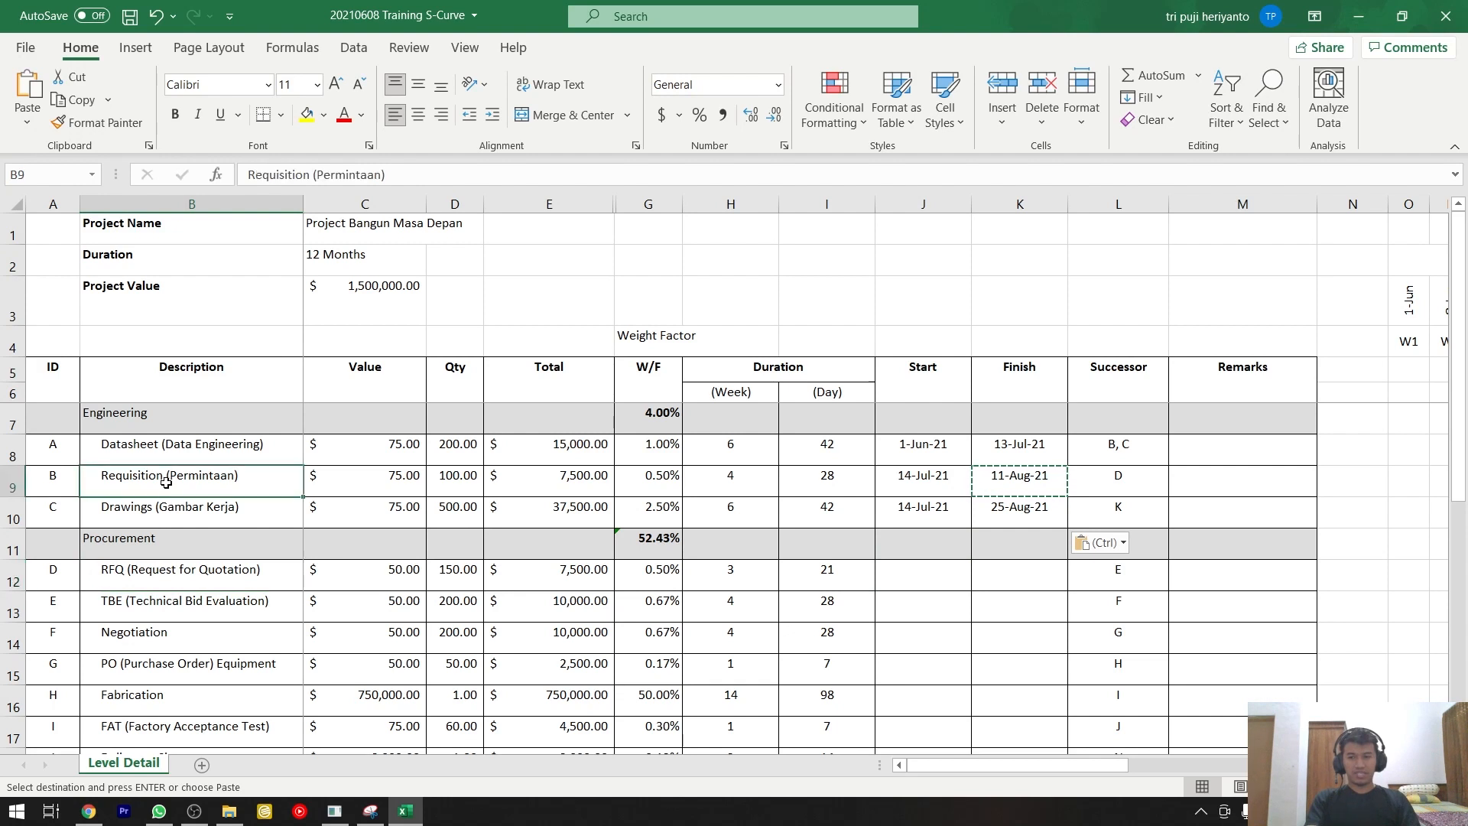
click(1094, 481)
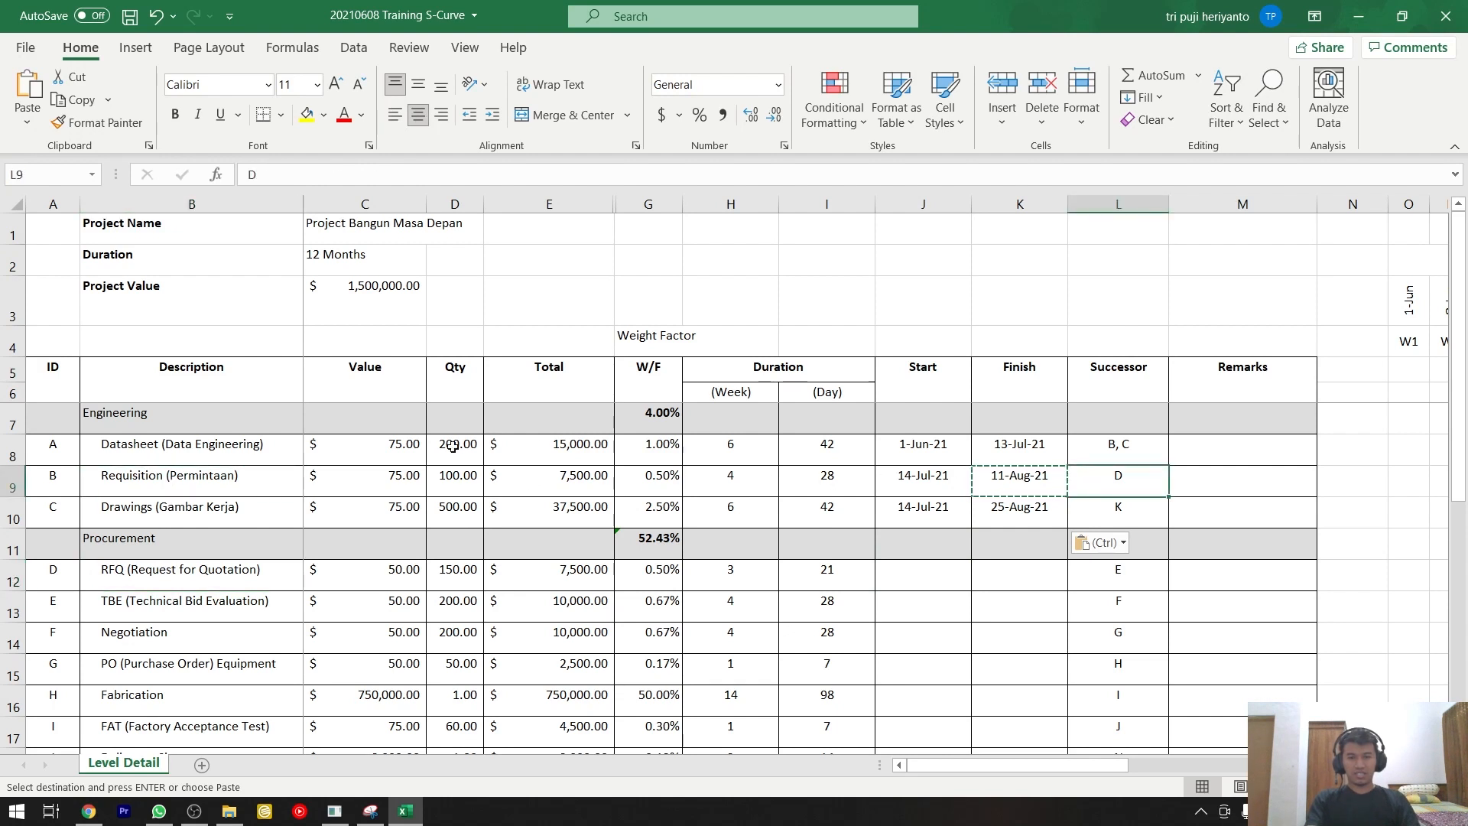
click(40, 476)
click(1143, 481)
click(59, 569)
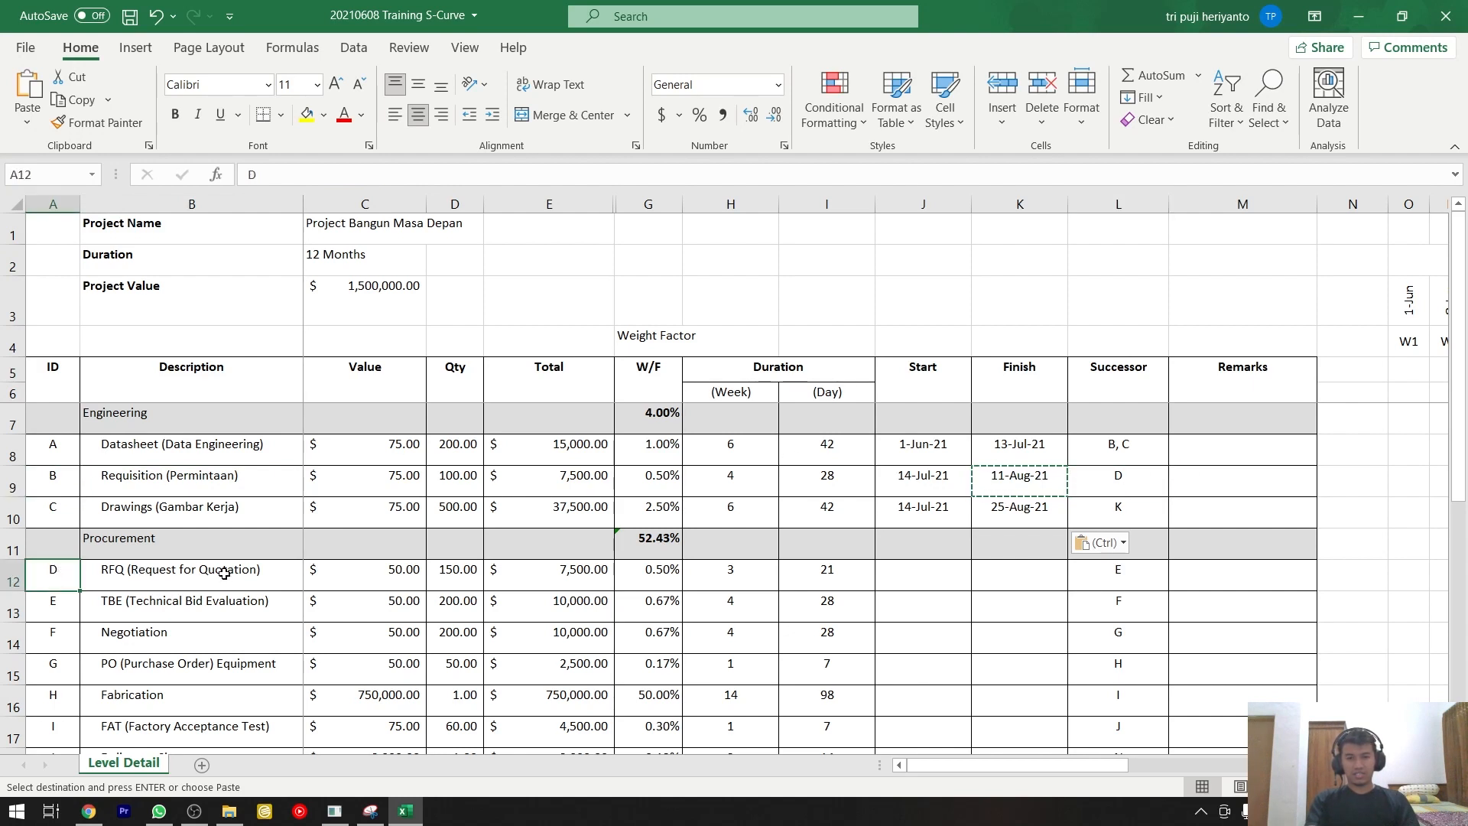
Enter the formula =K9+1 as the RFQ row's Start date, one day after the Requisition row's Finish.
click(908, 574)
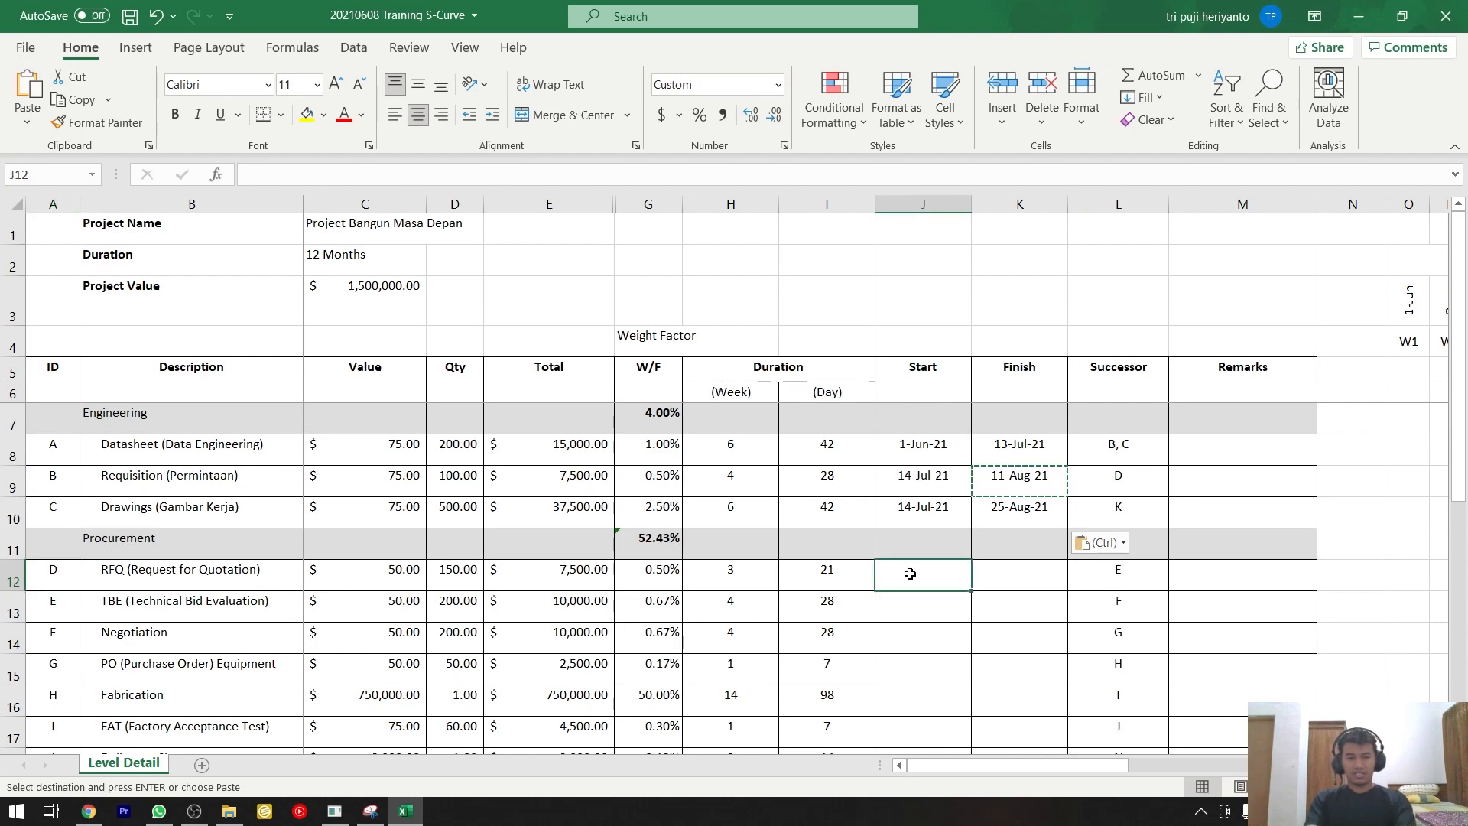
text(=)
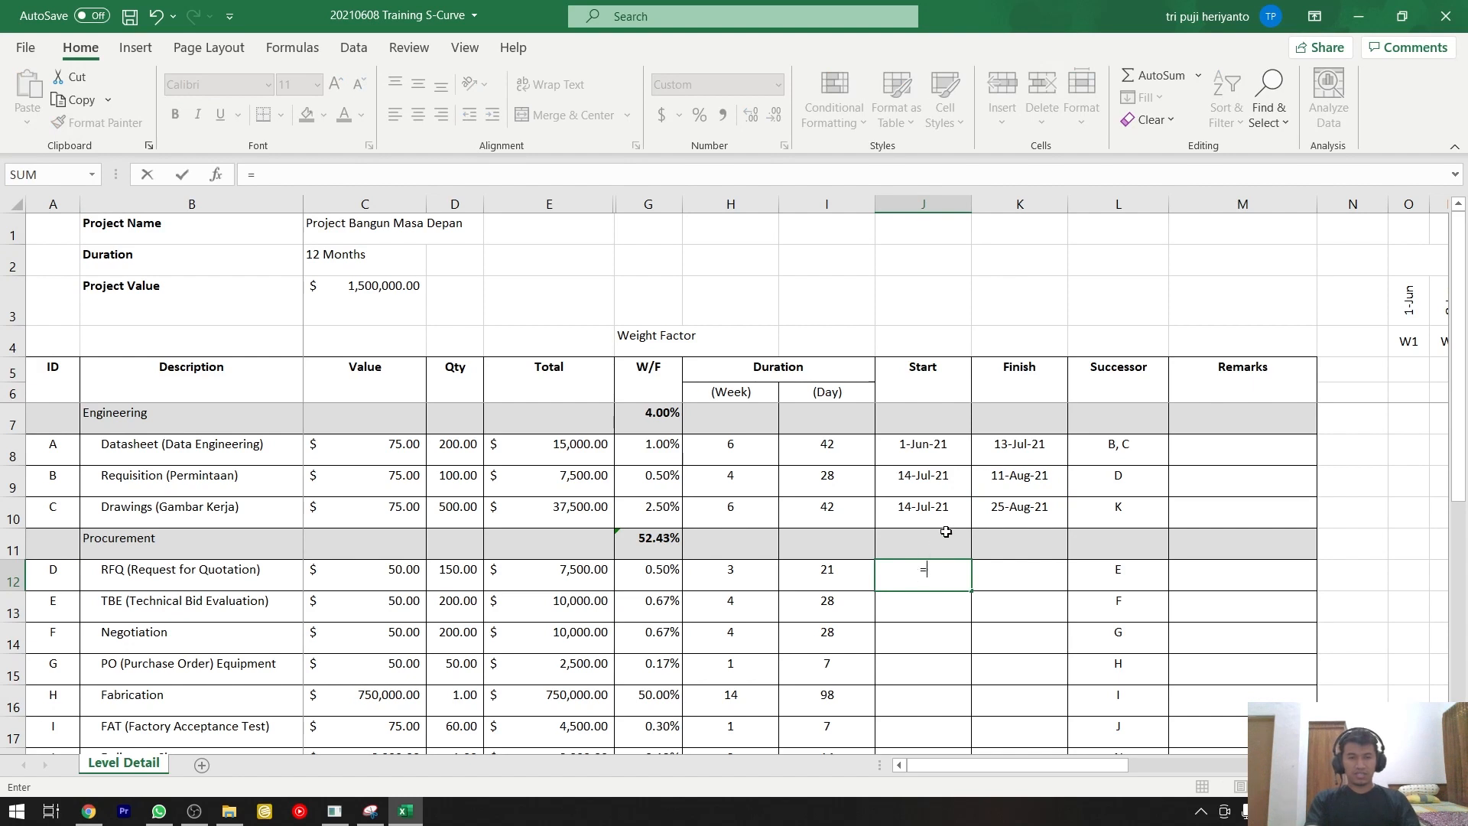
click(1018, 490)
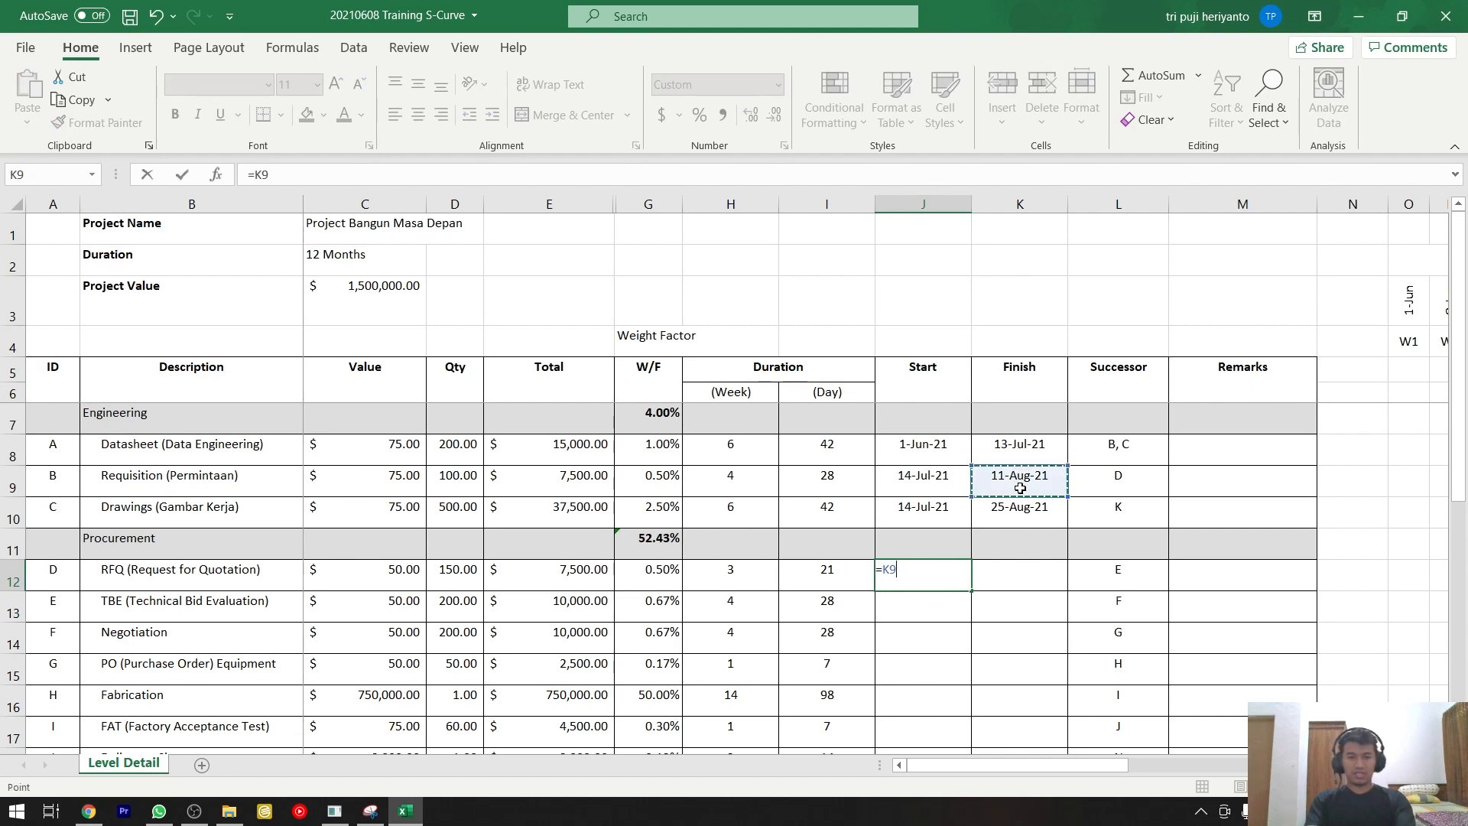
text(+)
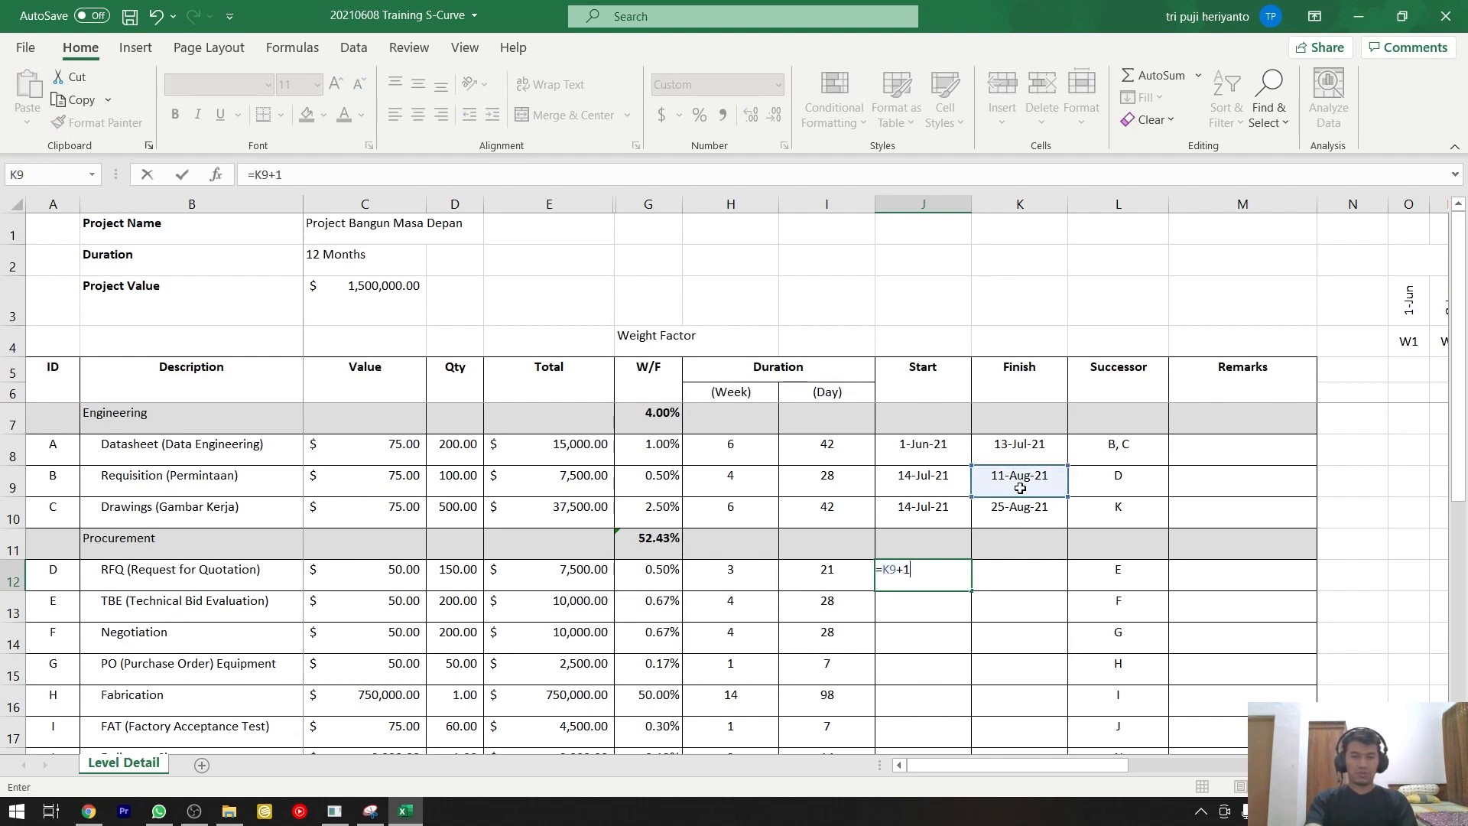
text(1)
key(Return)
click(944, 569)
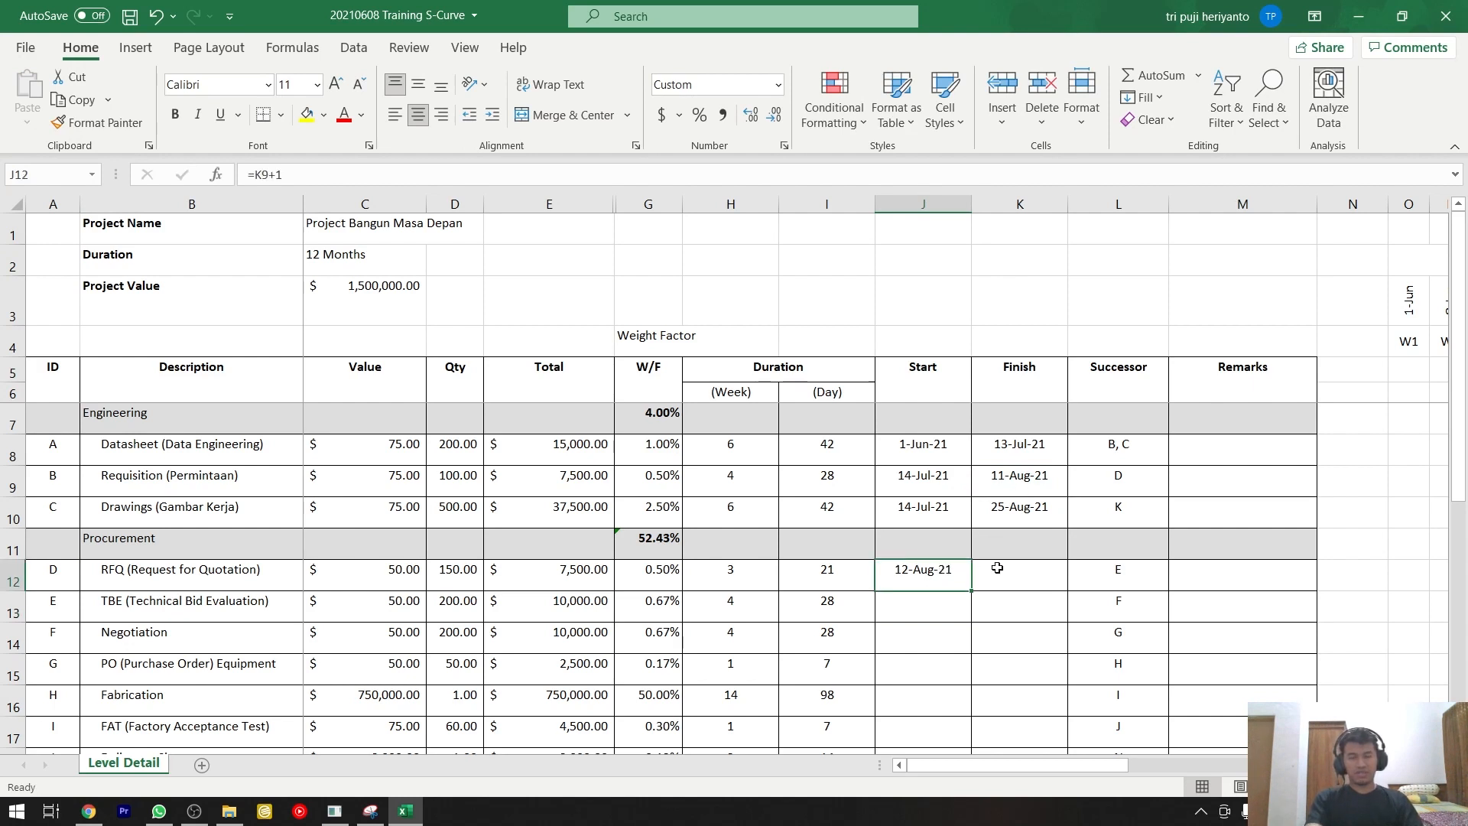
Copy the Drawings row's Finish formula into the RFQ row's Finish cell, giving =J12+I12.
click(1032, 517)
key(ctrl+c)
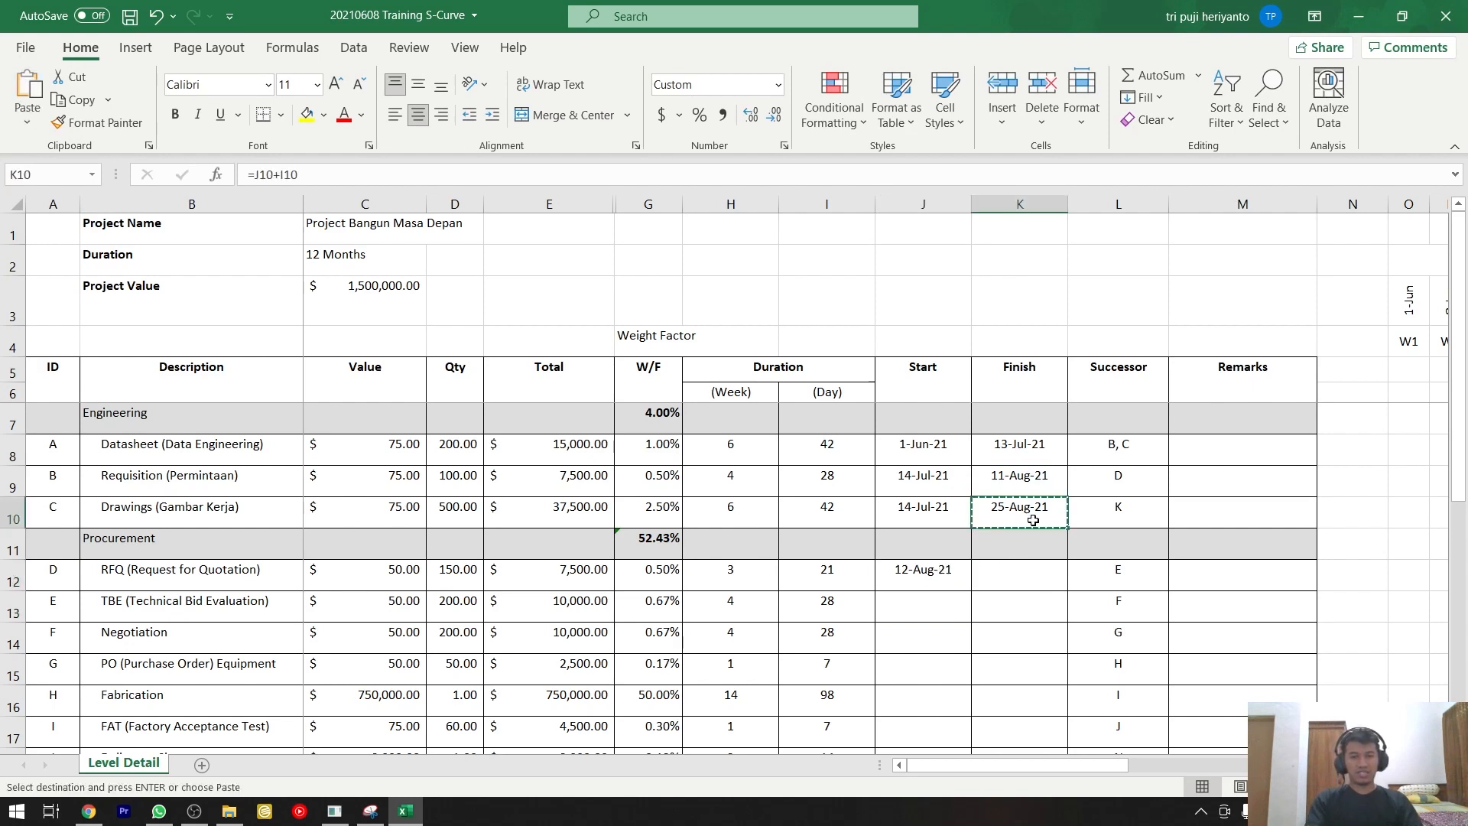
click(1036, 574)
key(ctrl+v)
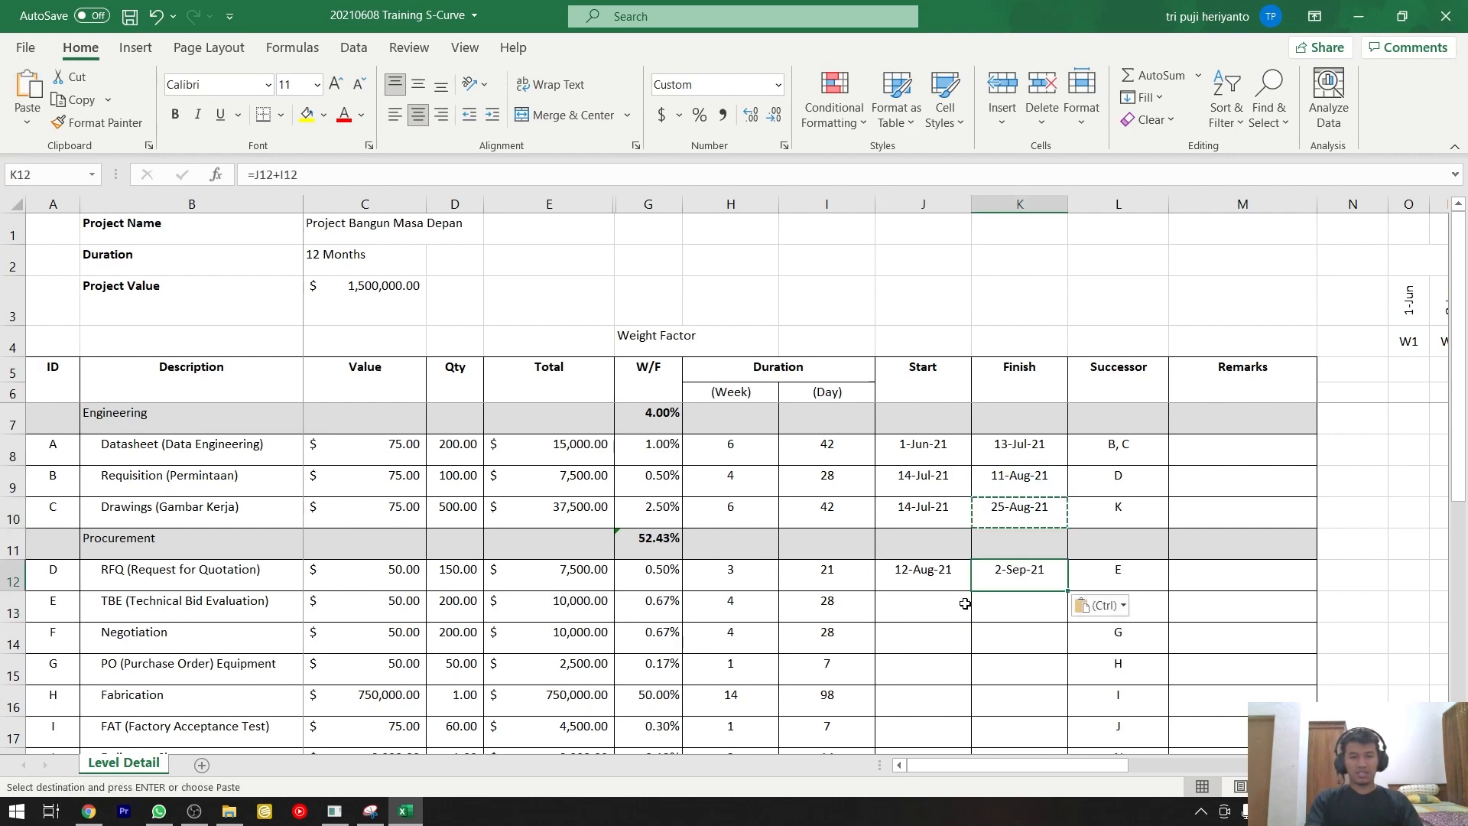
Enter the formula =K12+1 as the TBE (Technical Bid Evaluation) row's Start date, one day after the RFQ row's Finish.
click(938, 610)
key(Escape)
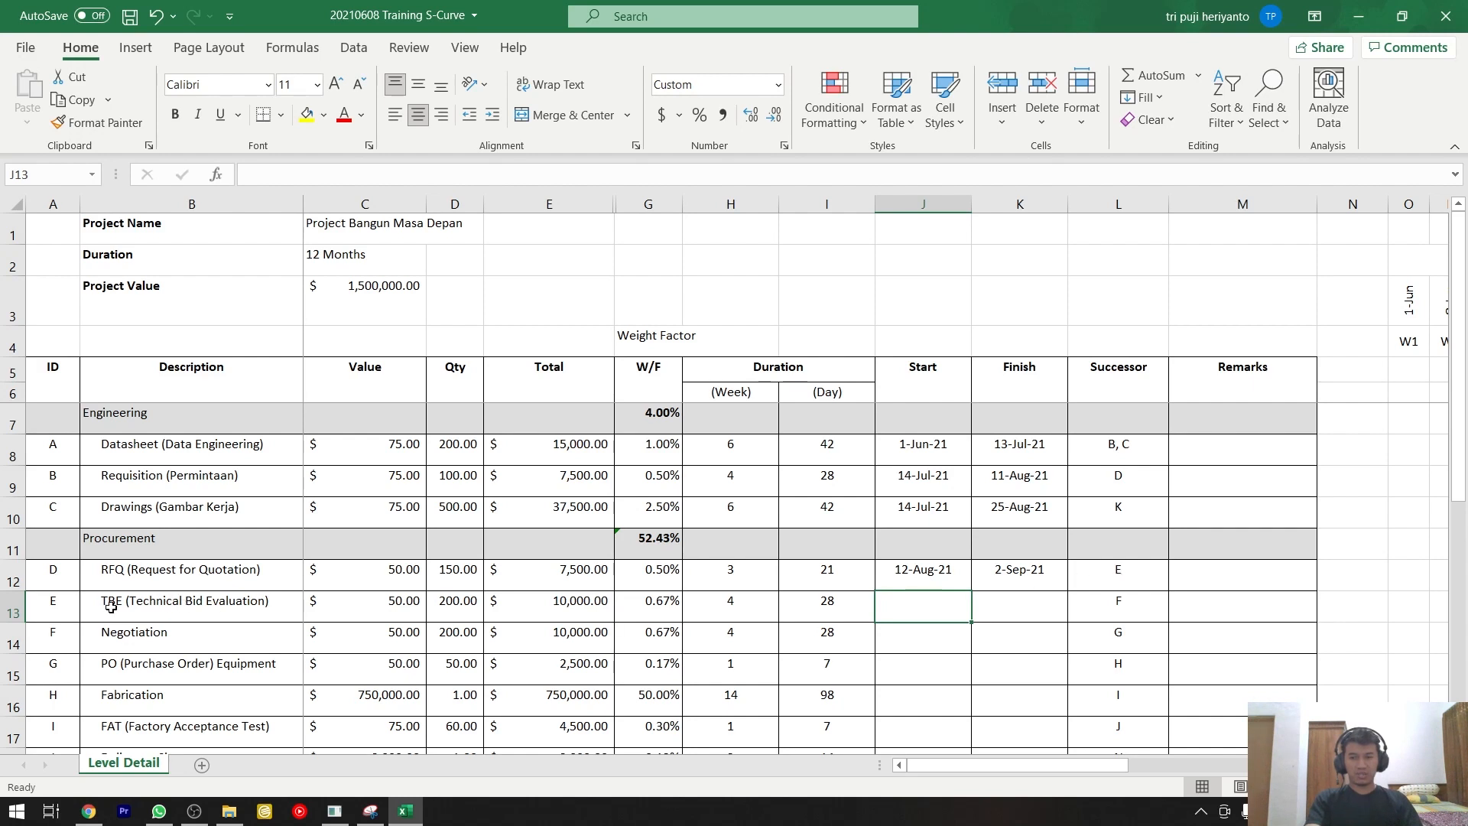
click(144, 608)
click(906, 608)
text(=)
key(Up)
key(Right)
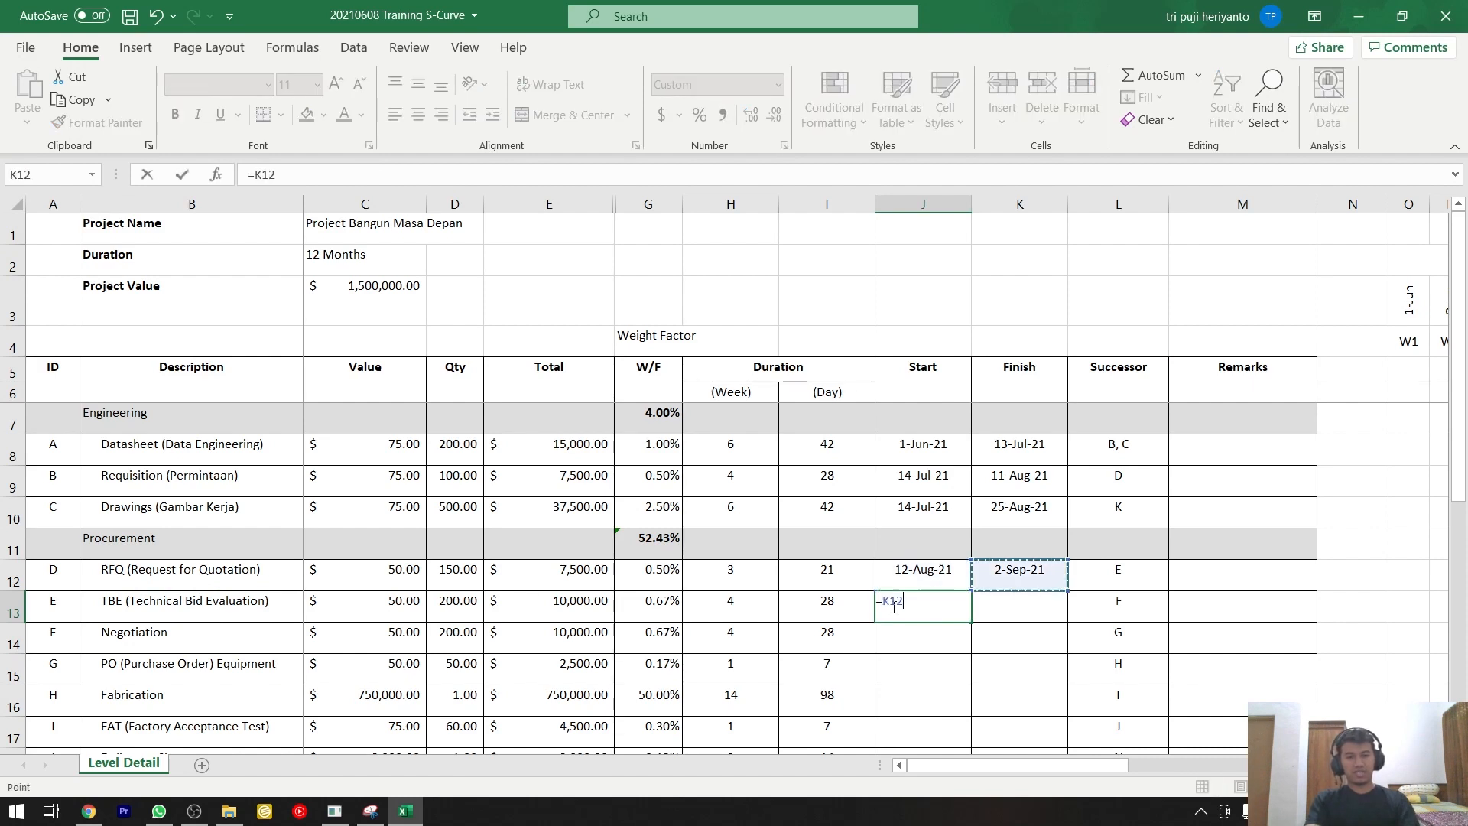
text(+1)
key(Return)
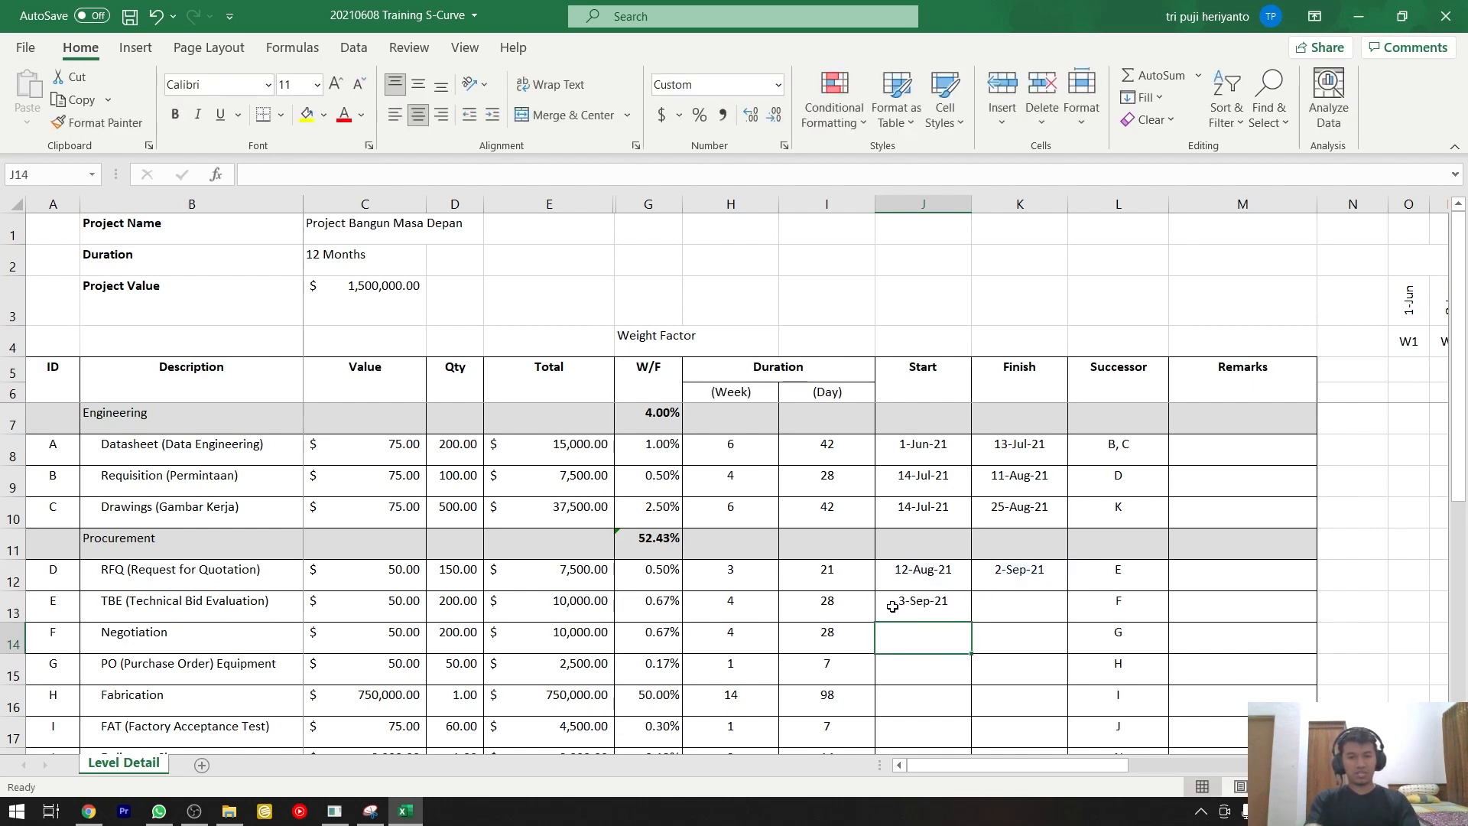
Copy the RFQ row's Finish formula into the TBE row's Finish cell, giving =J13+I13.
click(1001, 580)
key(ctrl+c)
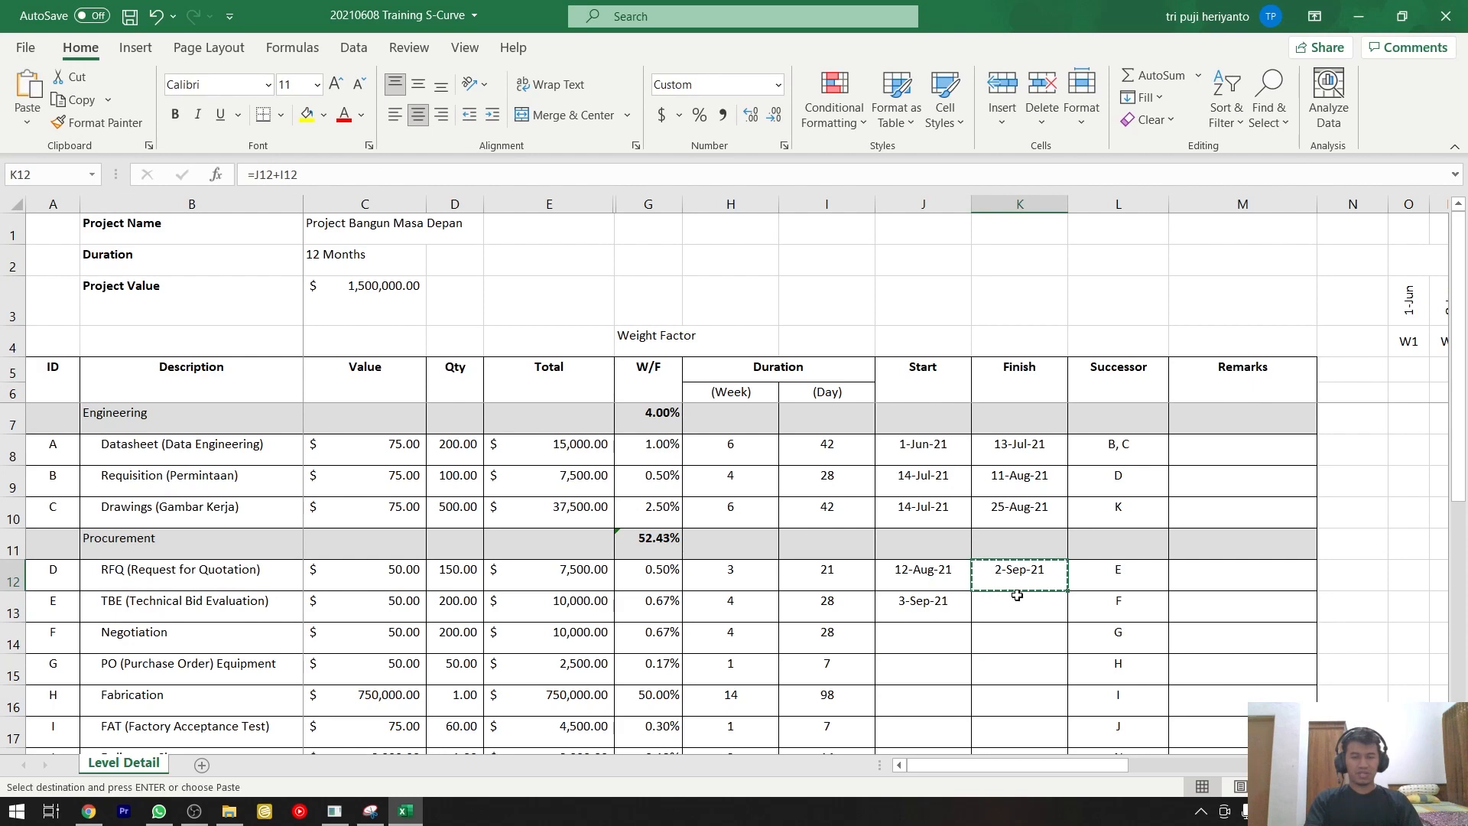
click(1016, 600)
key(ctrl+v)
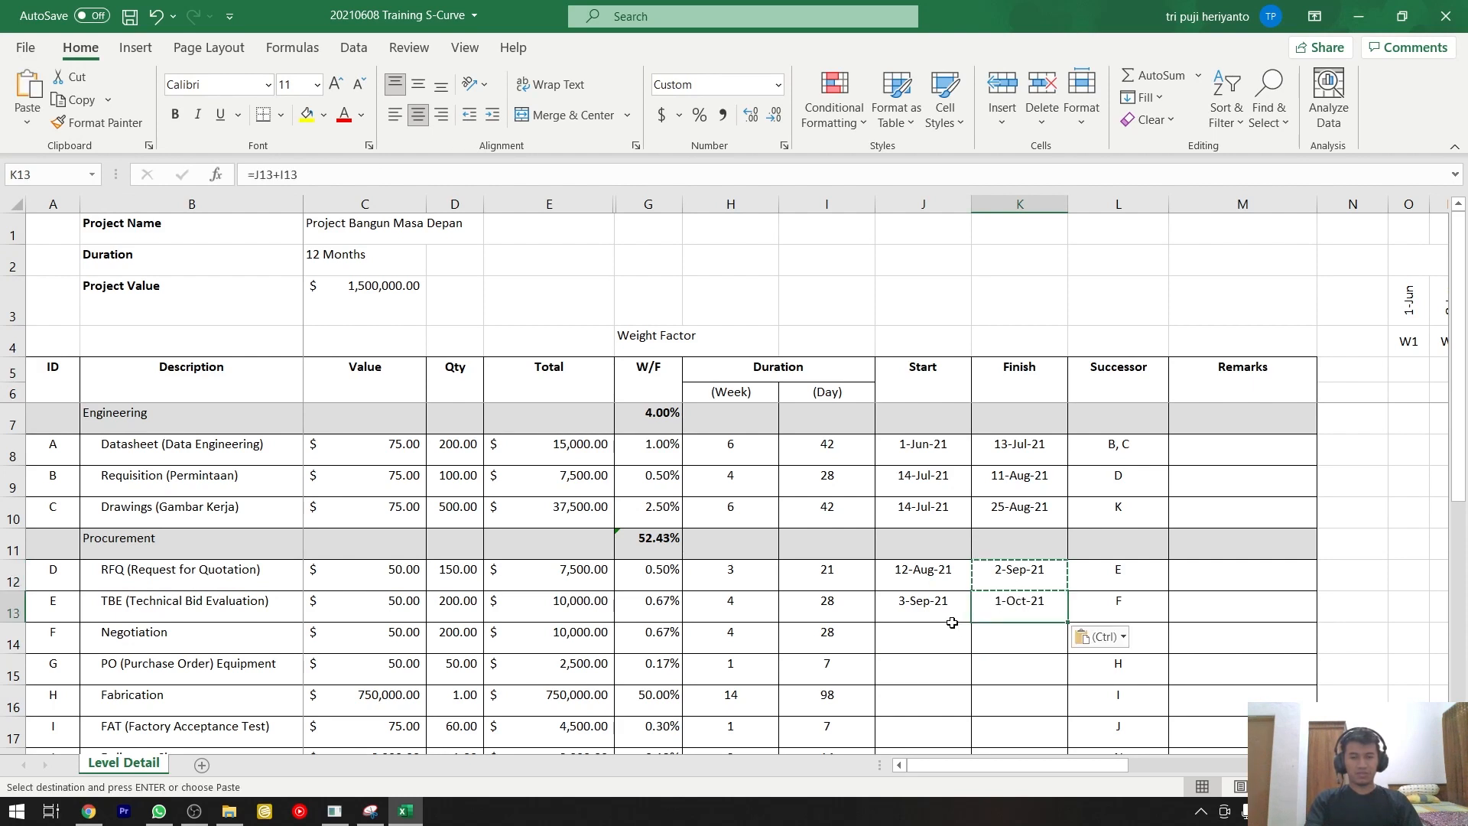
Enter the formula =K13+1 as the Negotiation row's Start date, one day after the TBE row's Finish.
click(925, 639)
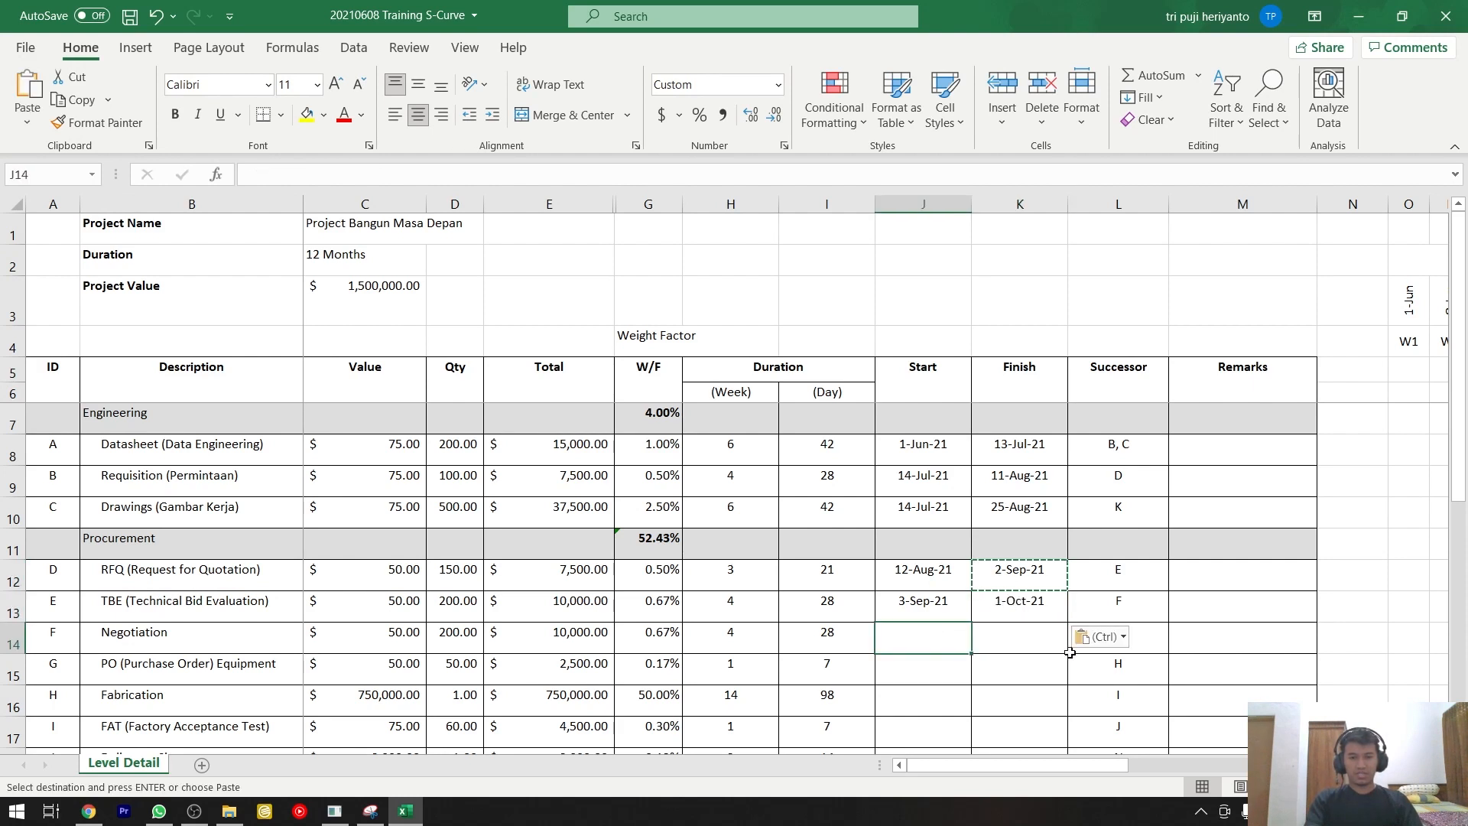
key(Escape)
key(Escape)
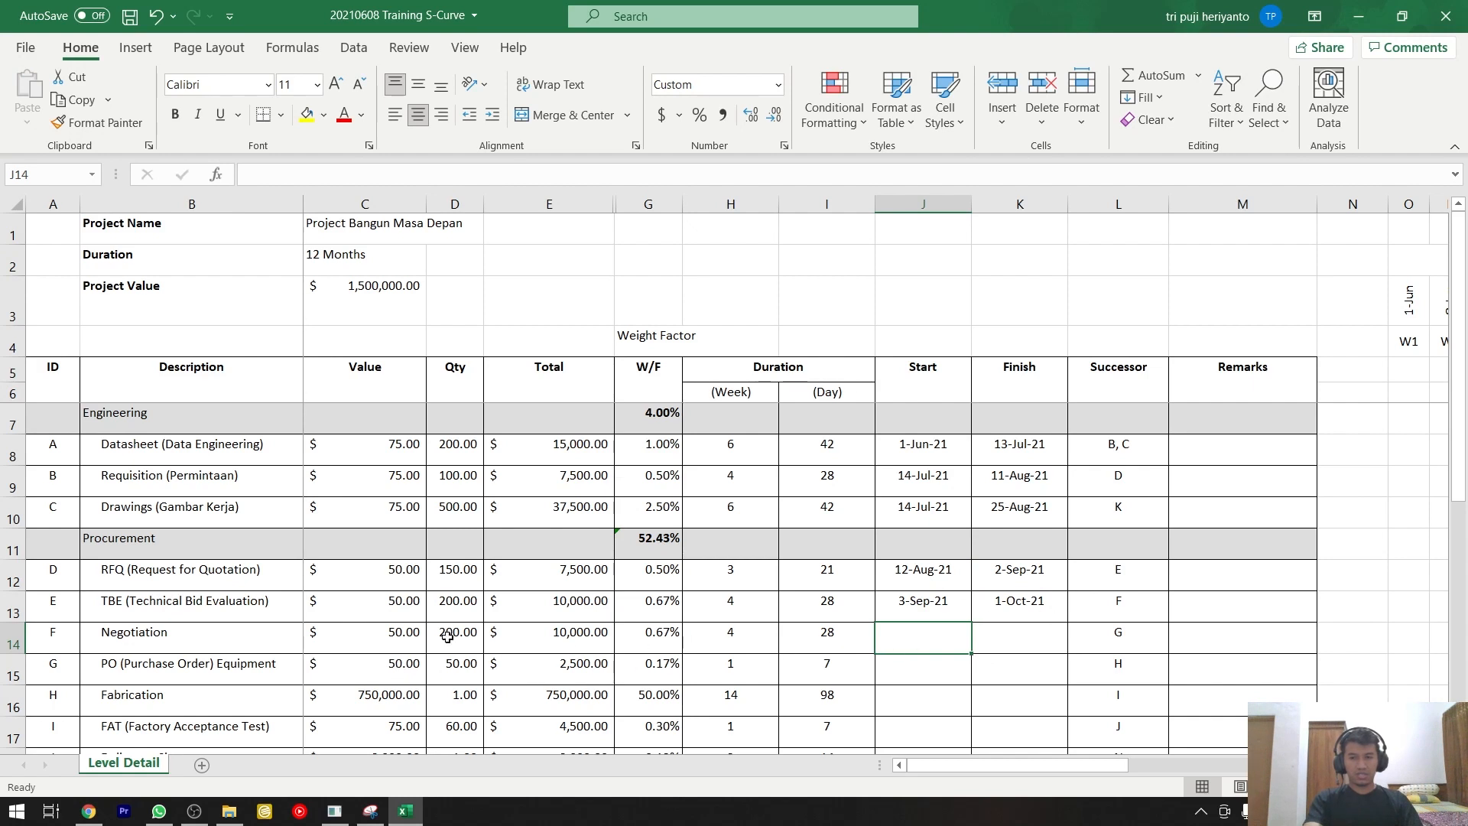
click(63, 601)
key(shift+space)
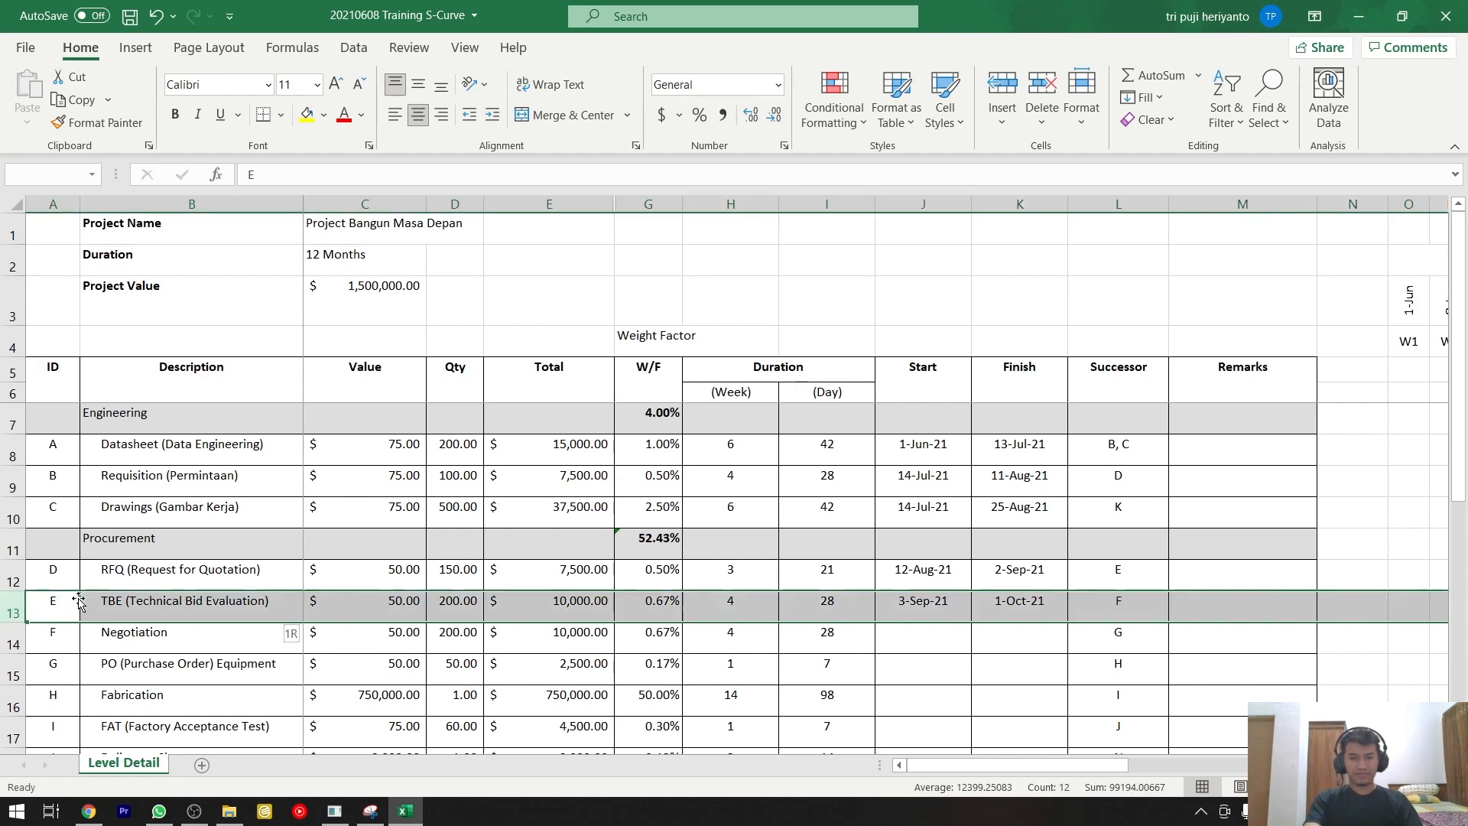
click(939, 640)
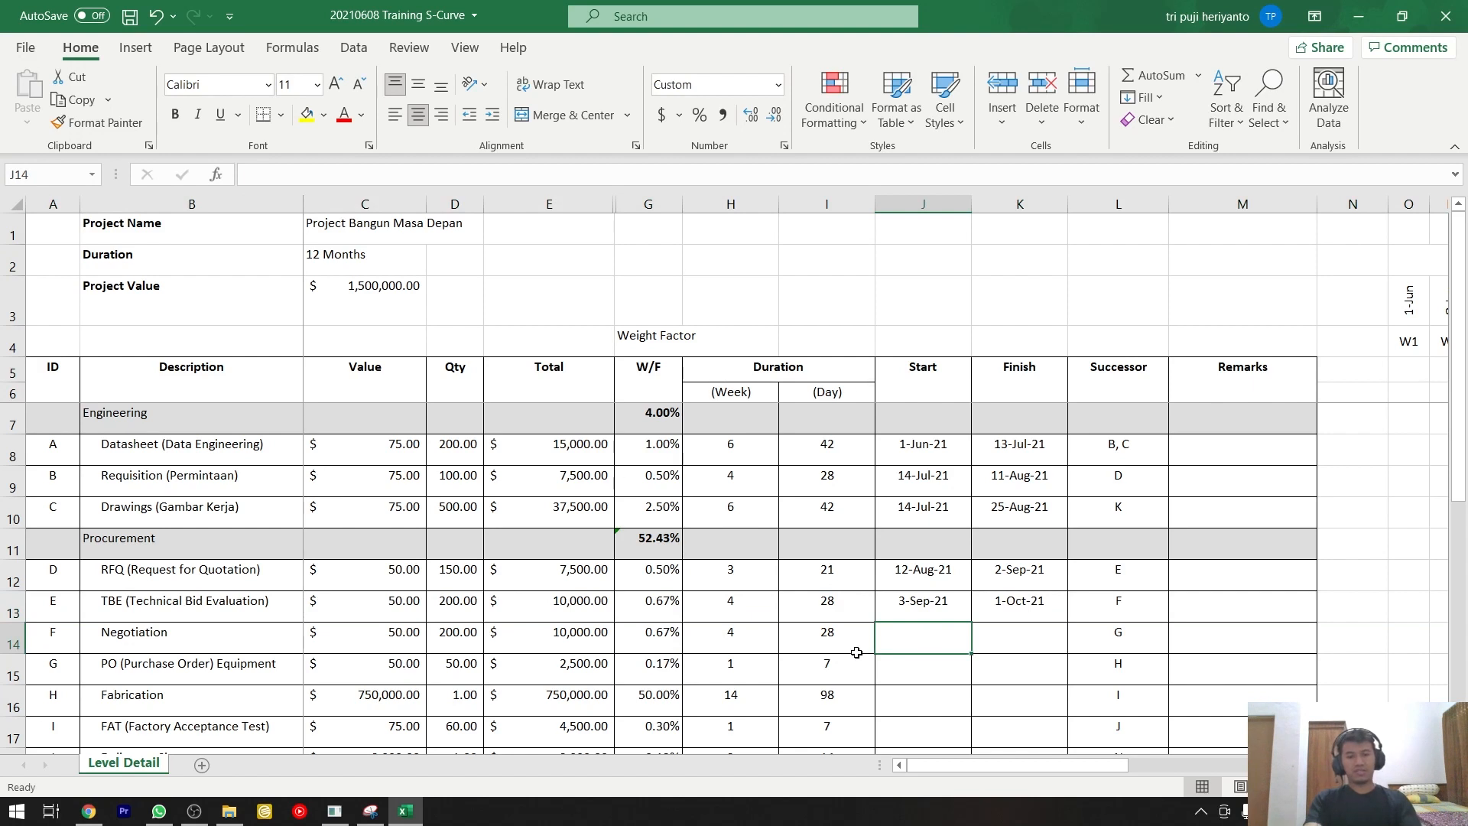
text(=)
key(Up)
key(Right)
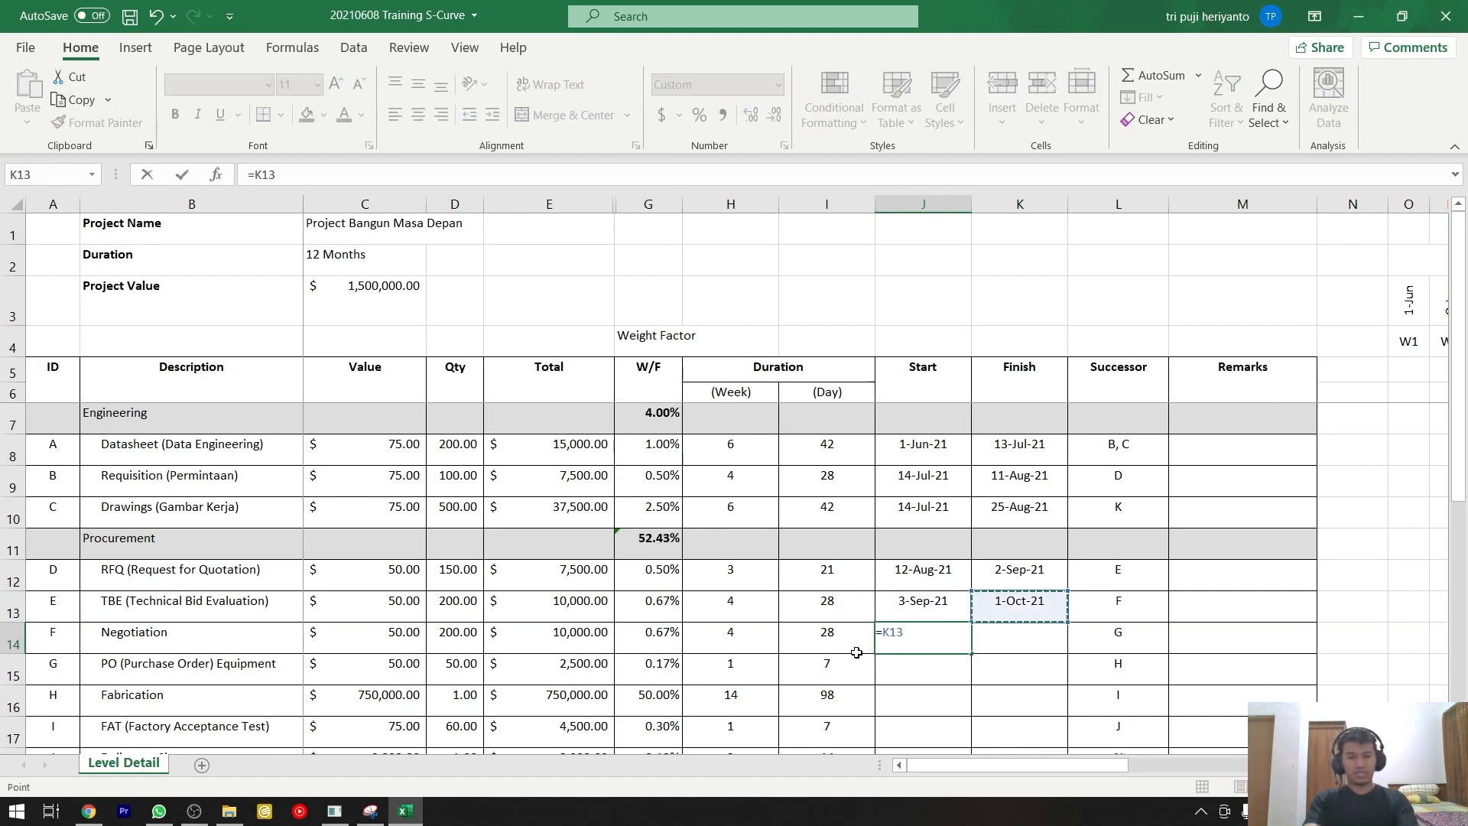
text(+1)
click(856, 652)
Copy the TBE row's Finish formula into the Negotiation row's Finish cell.
key(Right)
key(Right)
key(Down)
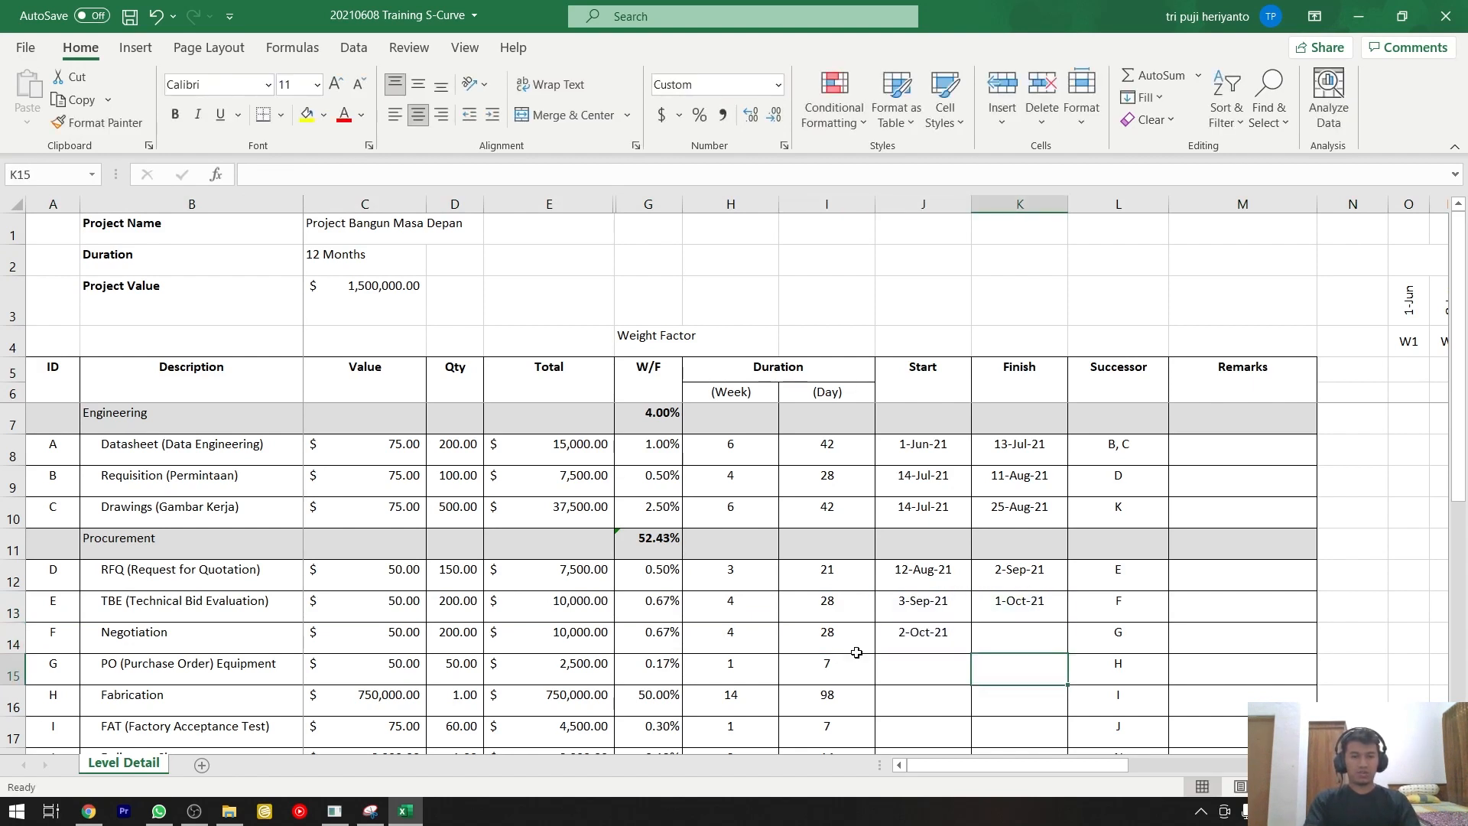
key(Up)
key(Up)
key(ctrl+c)
key(Down)
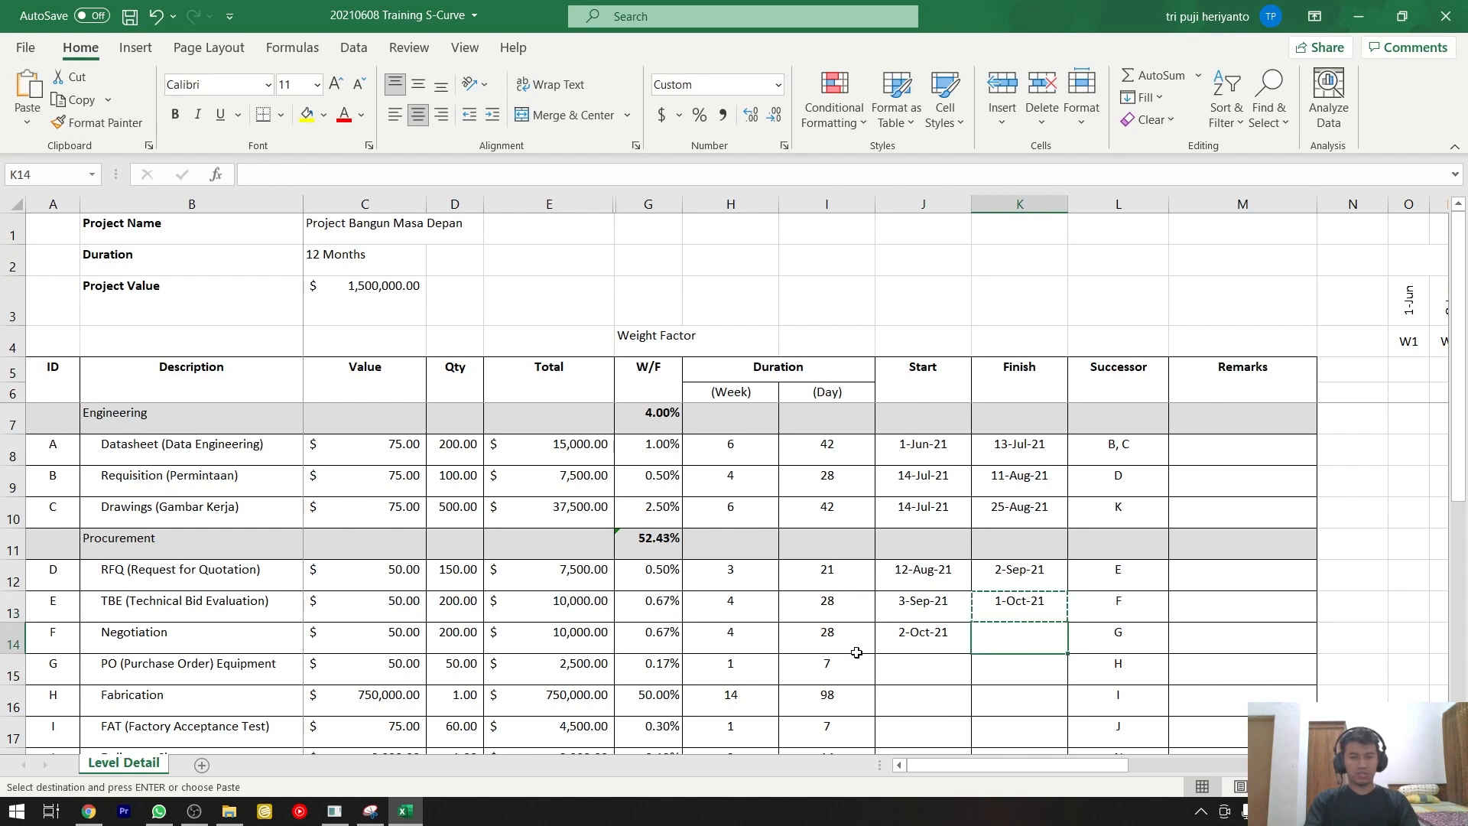
key(ctrl+v)
Enter the formula =K14+1 as the PO (Purchase Order) Equipment row's Start date, one day after the Negotiation row's Finish.
key(Left)
key(Down)
text(=)
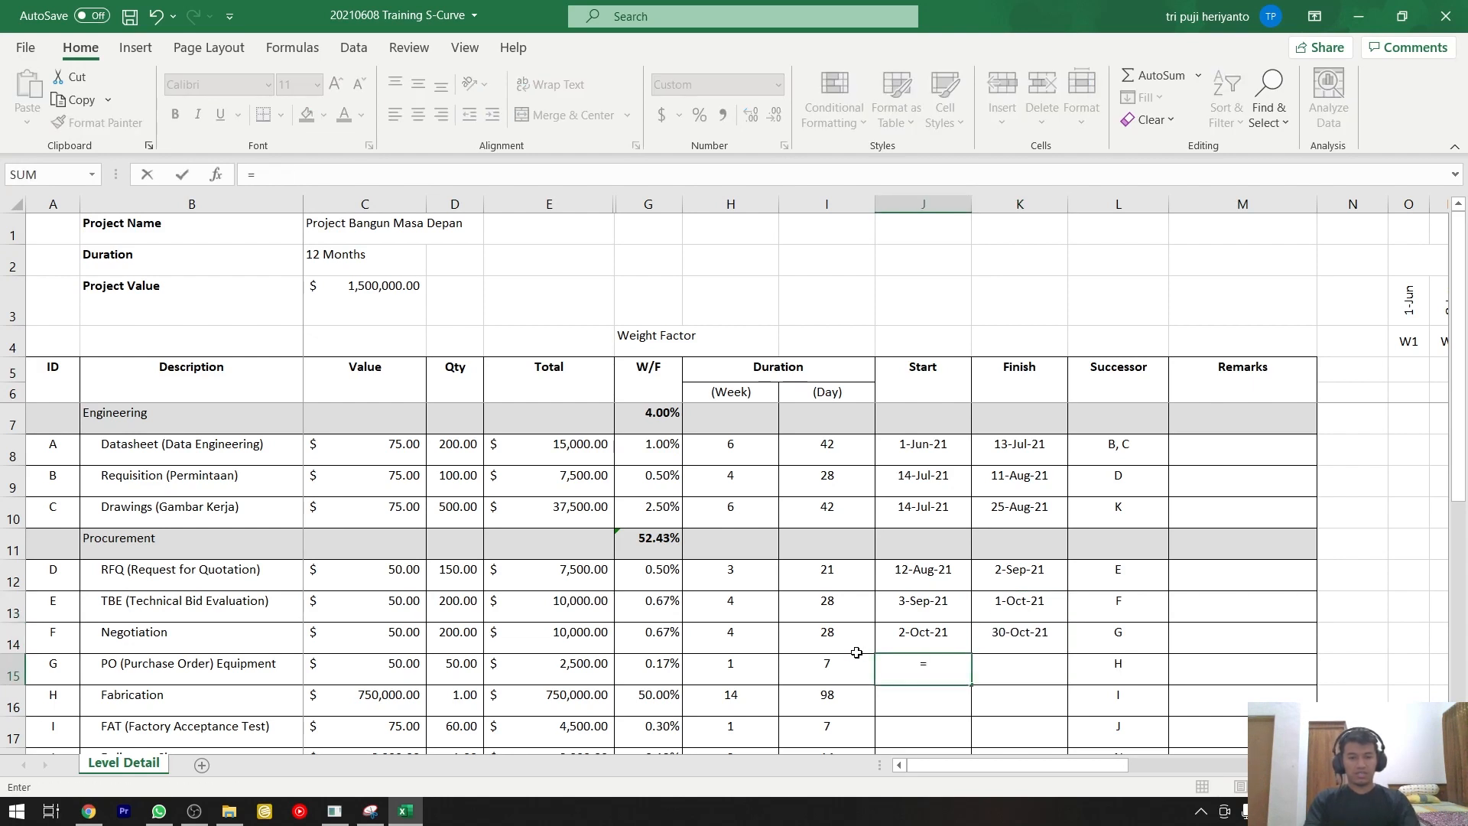
key(Up)
key(Right)
text(+1)
key(Return)
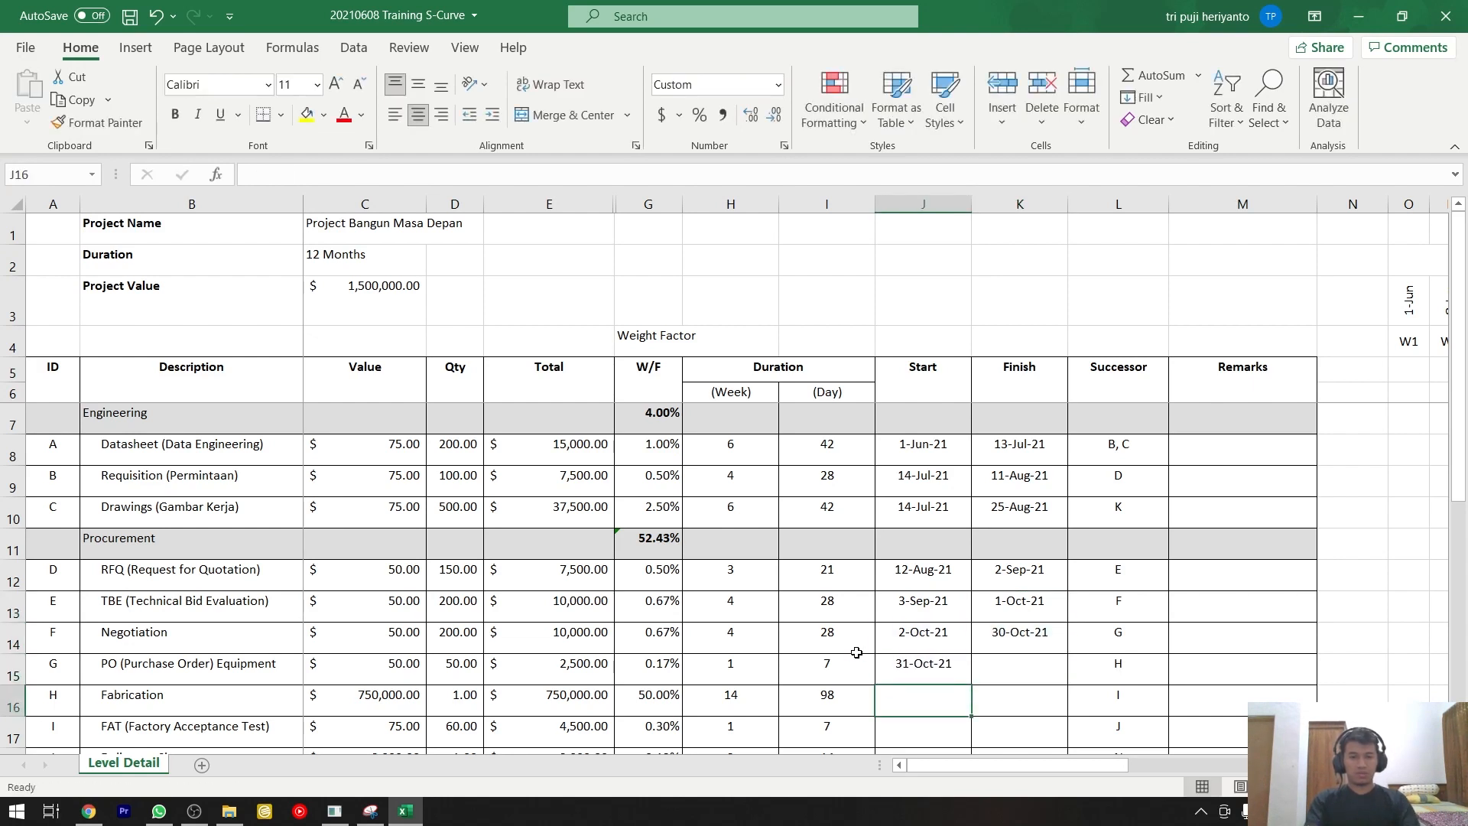
Copy the Negotiation row's Finish formula into the PO (Purchase Order) Equipment row's Finish cell, giving =J15+I15.
key(Up)
key(Up)
key(Right)
key(ctrl+c)
key(Down)
key(ctrl+v)
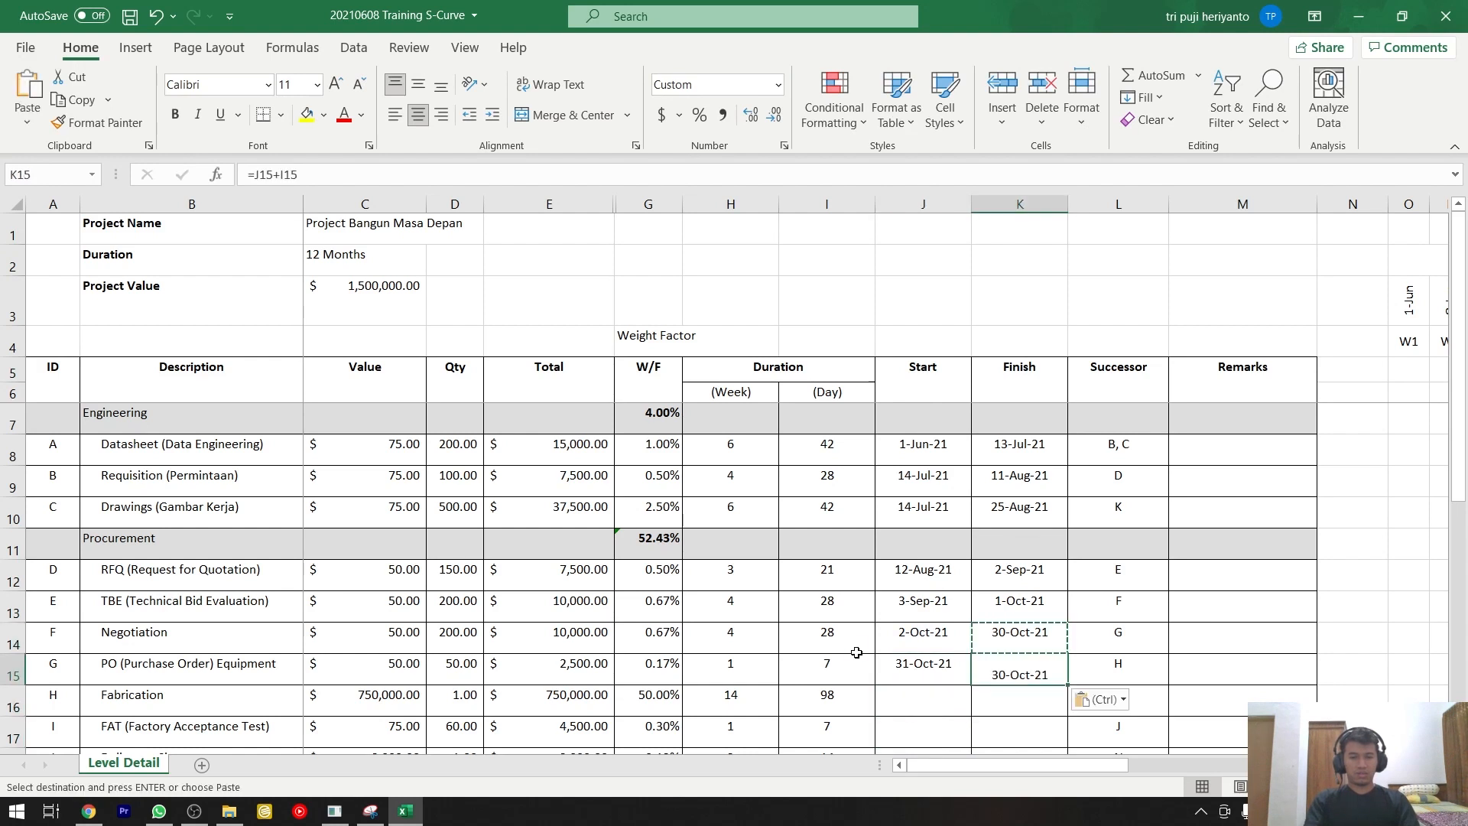
Enter the formula =K15+1 as the Fabrication row's Start date, one day after the PO row's Finish.
scroll(847, 673, down, 1)
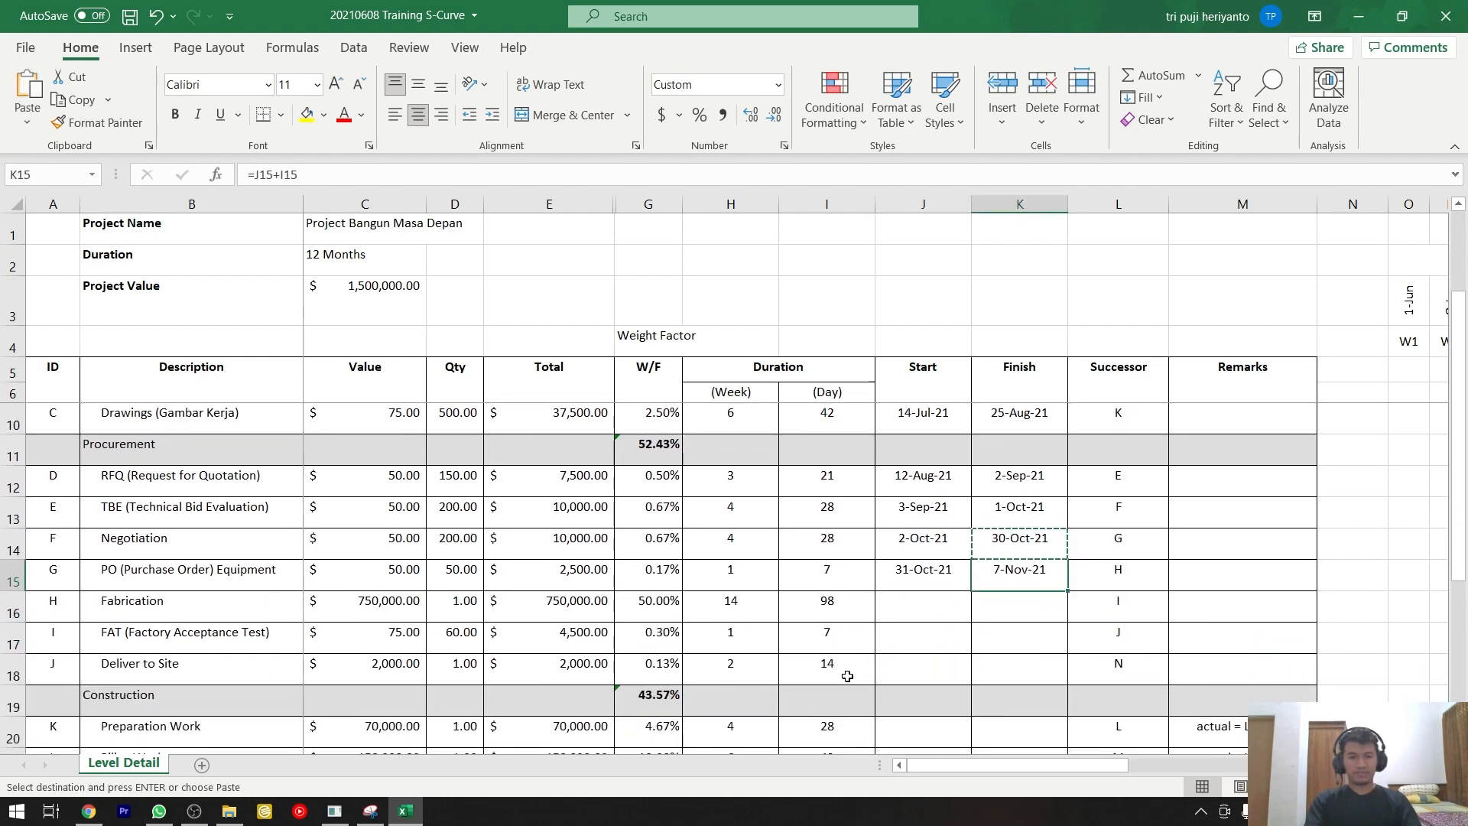
click(902, 595)
text(=)
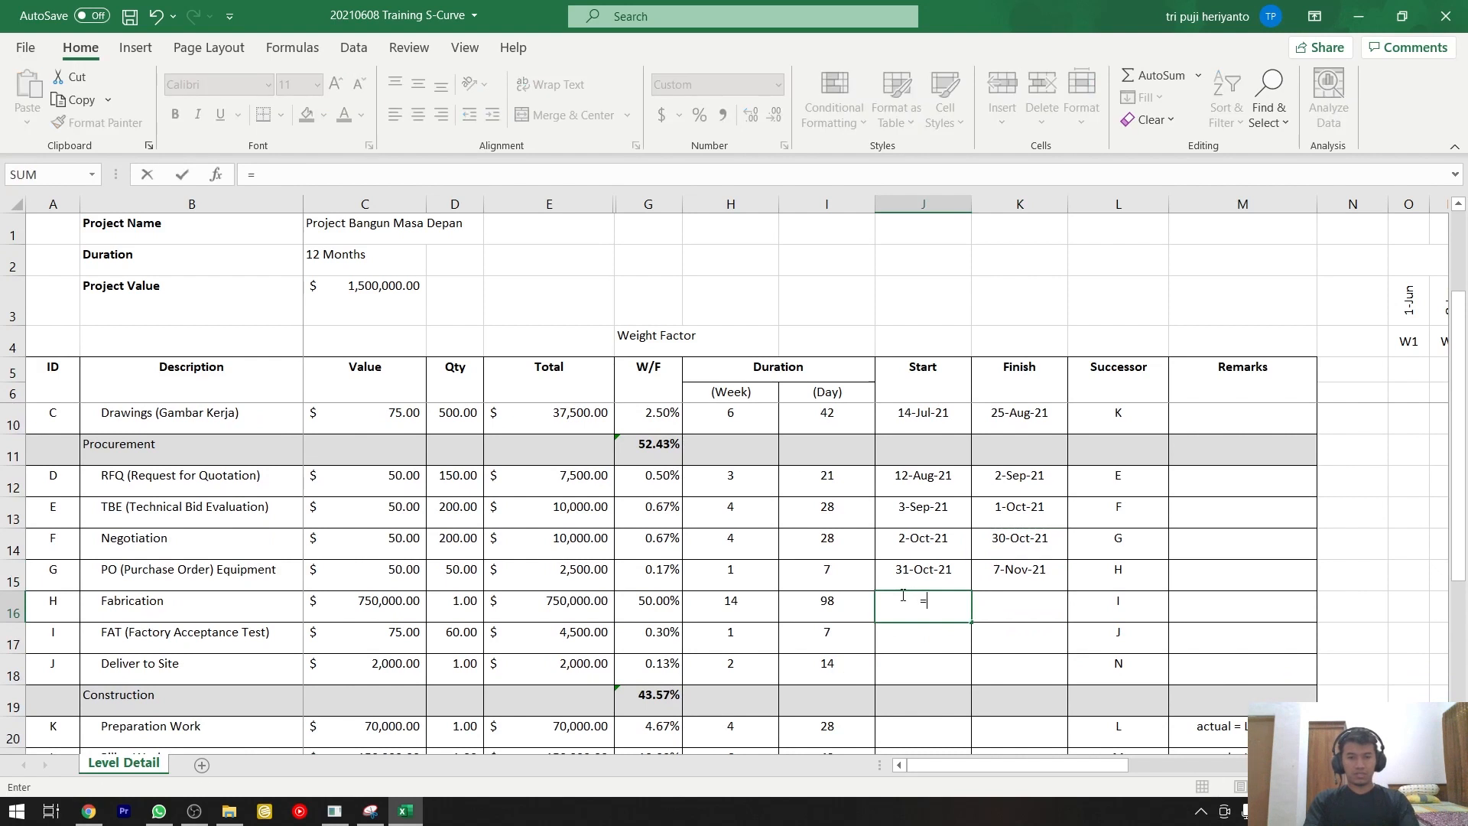
key(Up)
key(Right)
text(+)
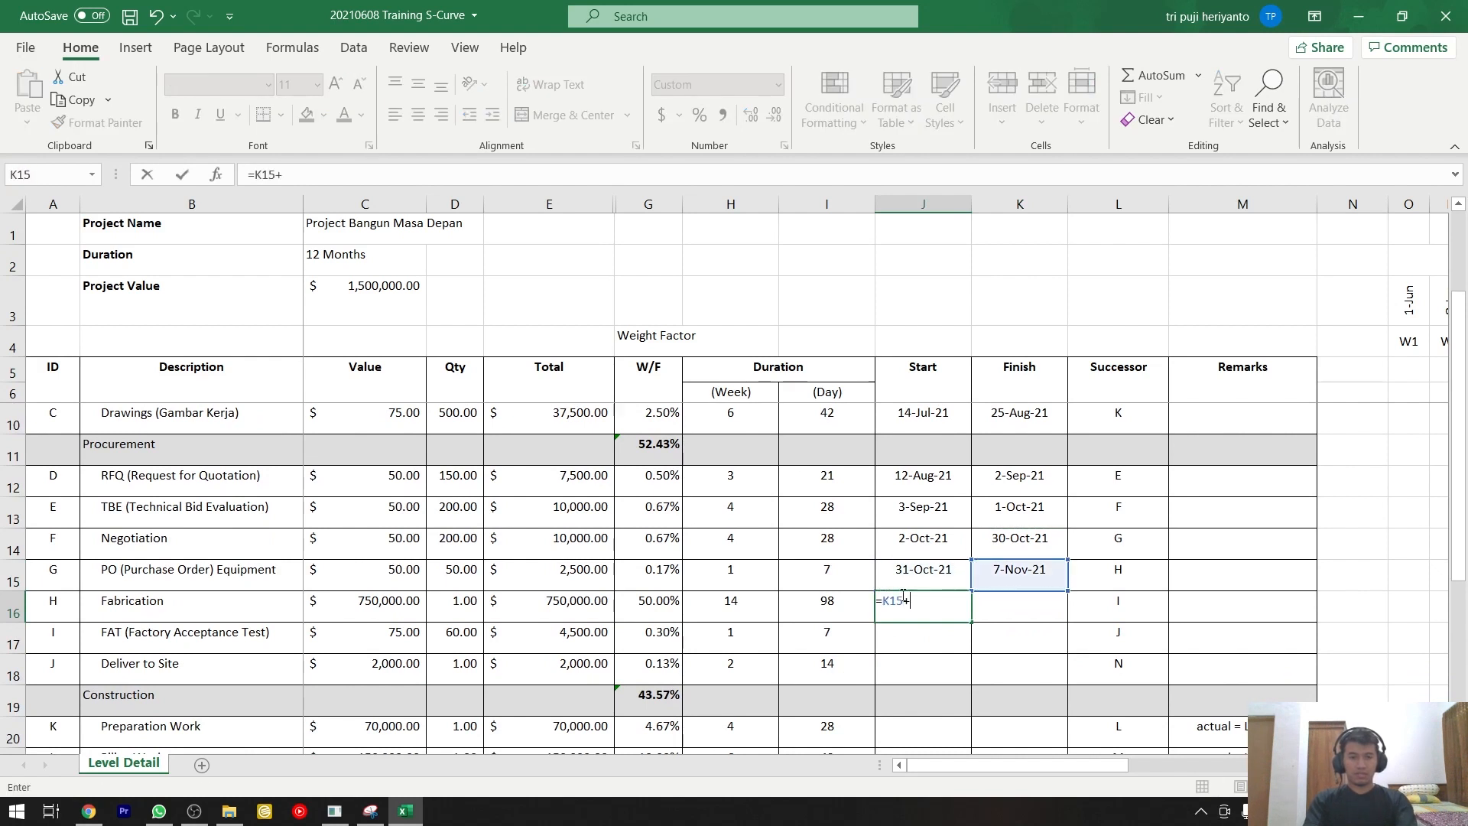
text(1)
key(Return)
Copy the PO row's Finish formula into the Fabrication row's Finish cell, giving =J16+I16.
key(Right)
key(Up)
key(Up)
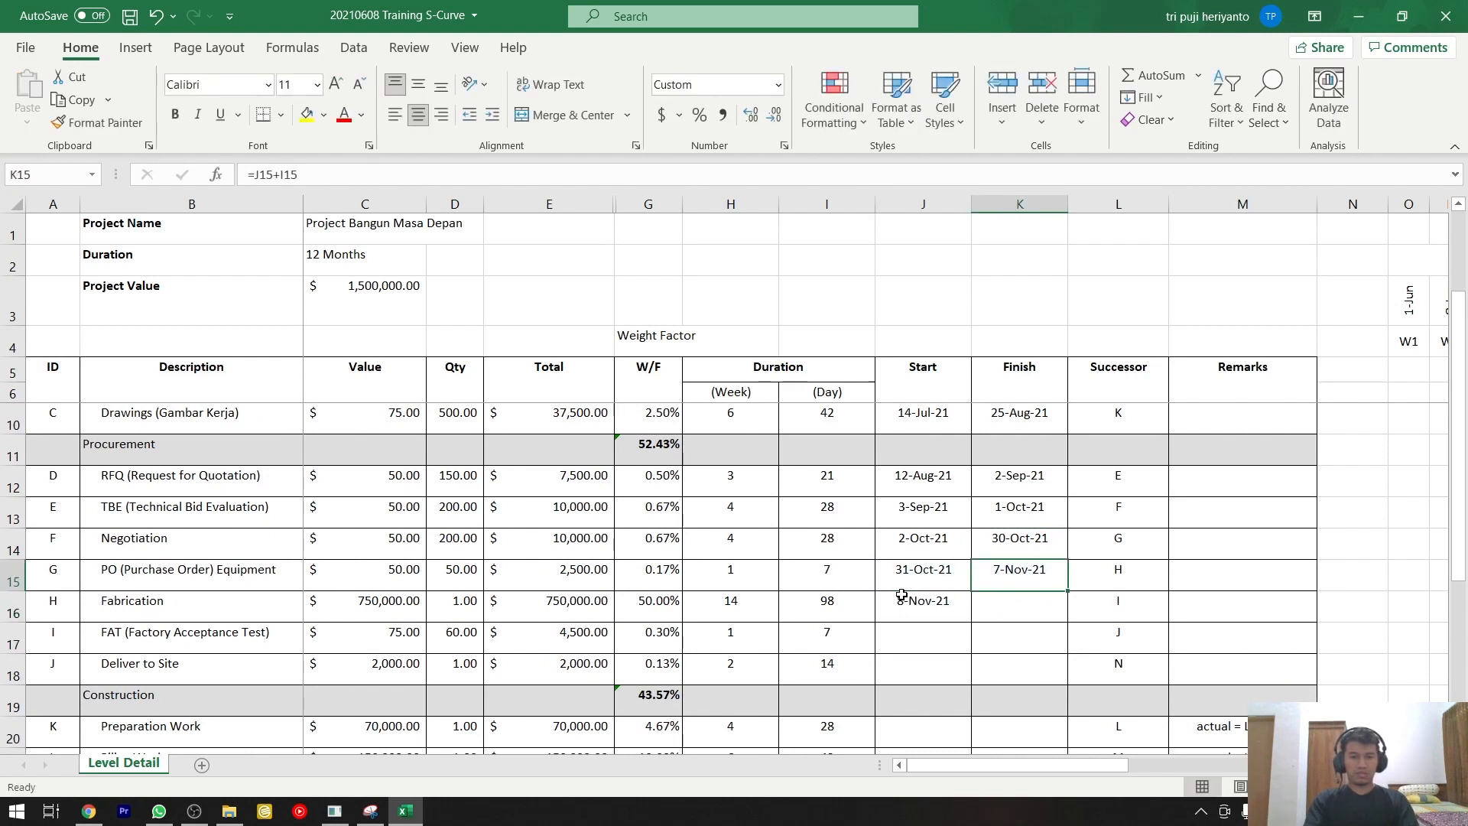
key(ctrl+c)
key(Down)
key(ctrl+v)
Enter the formula =K16+1 as the FAT (Factory Acceptance Test) row's Start date, one day after the Fabrication row's Finish.
key(Down)
key(Left)
text(=)
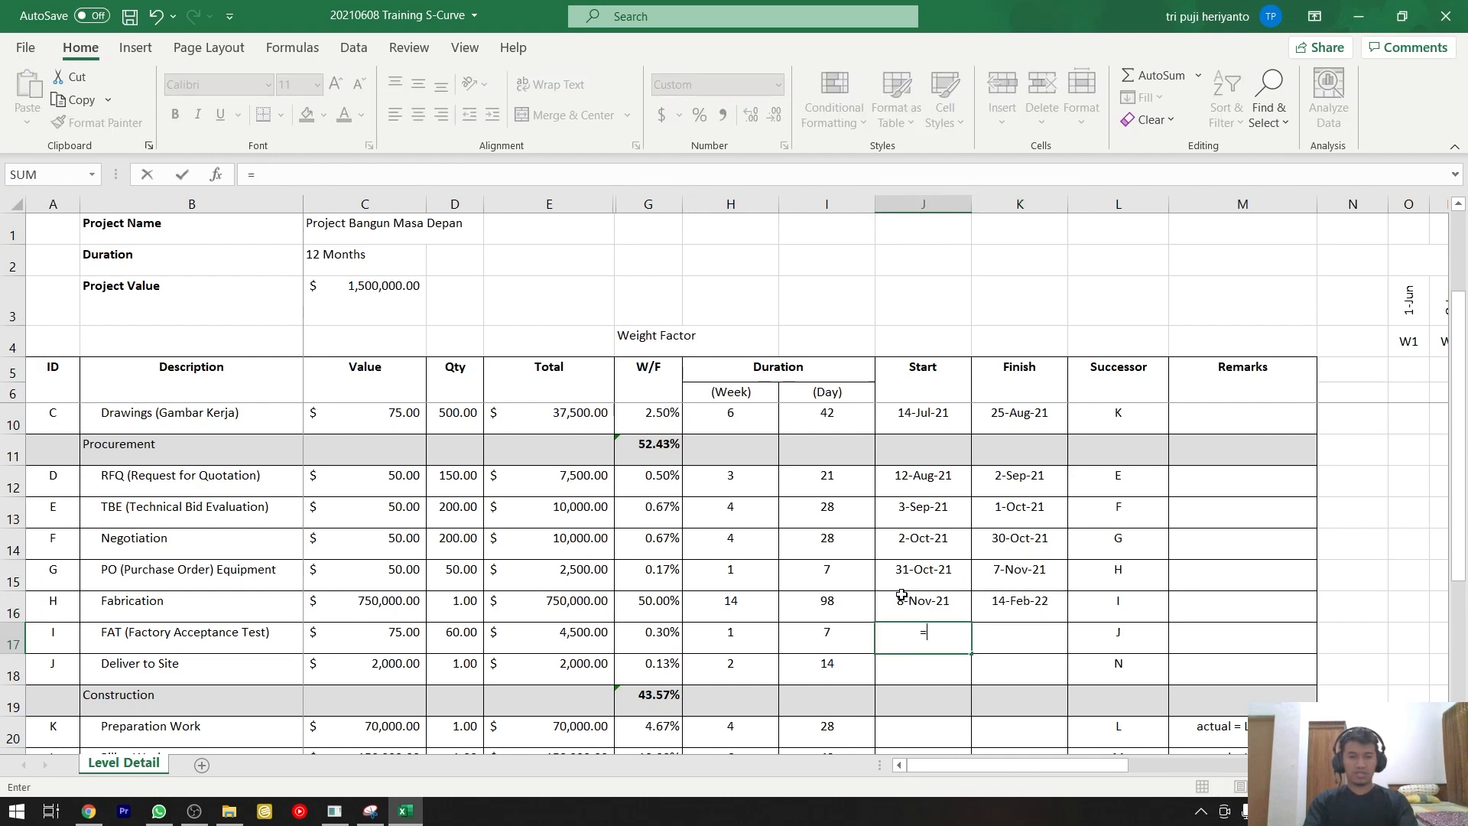
key(Up)
key(Right)
text(+1)
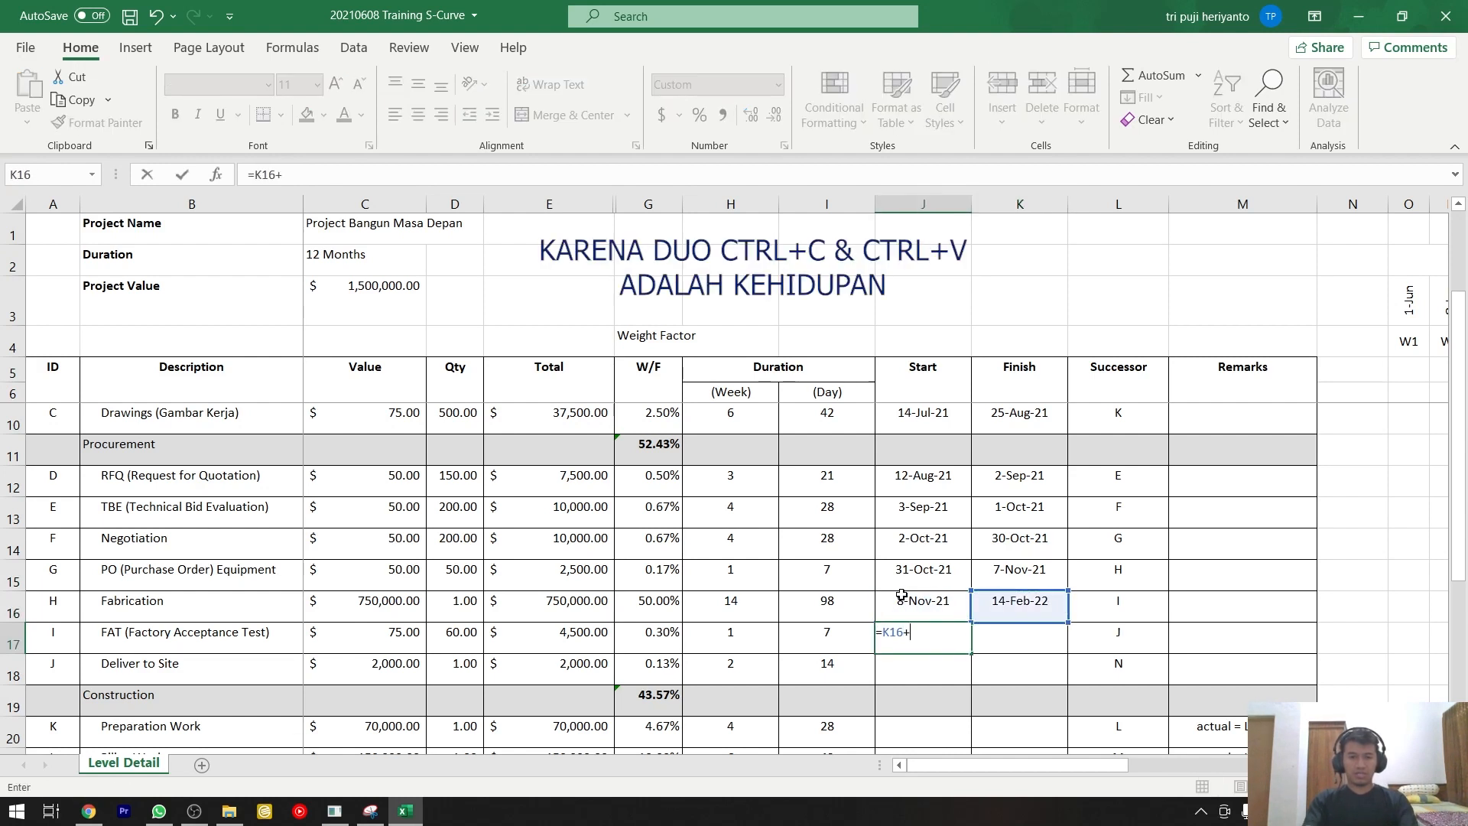
key(Return)
Copy the Fabrication row's Finish formula into the FAT row's Finish cell, giving =J17+I17.
key(Up)
key(Right)
key(Up)
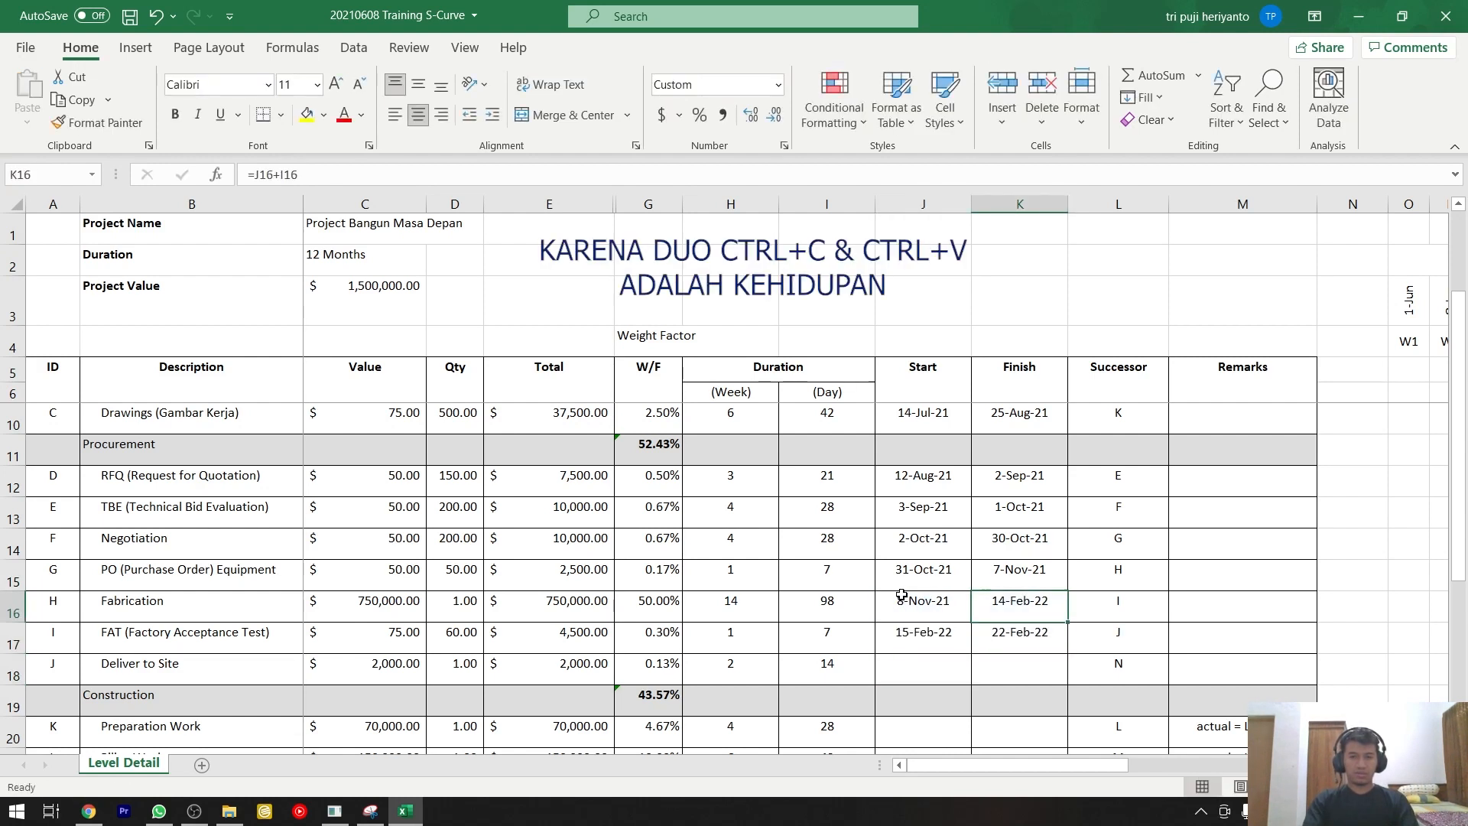
key(ctrl+c)
key(Down)
key(ctrl+v)
key(Escape)
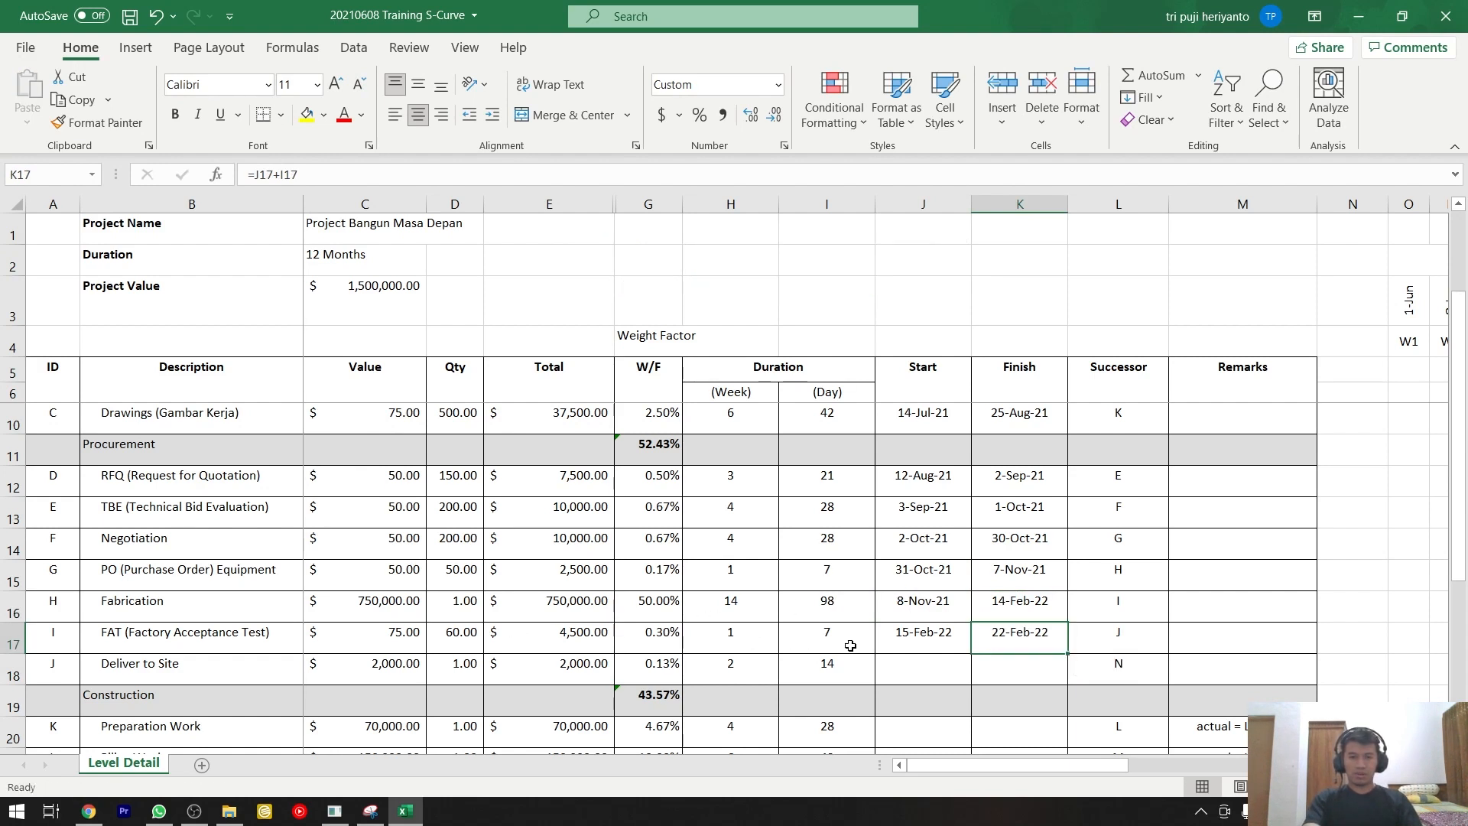
Check the FAT row's successor and enter the formula =K17+1 as the Deliver to Site row's Start date.
click(72, 661)
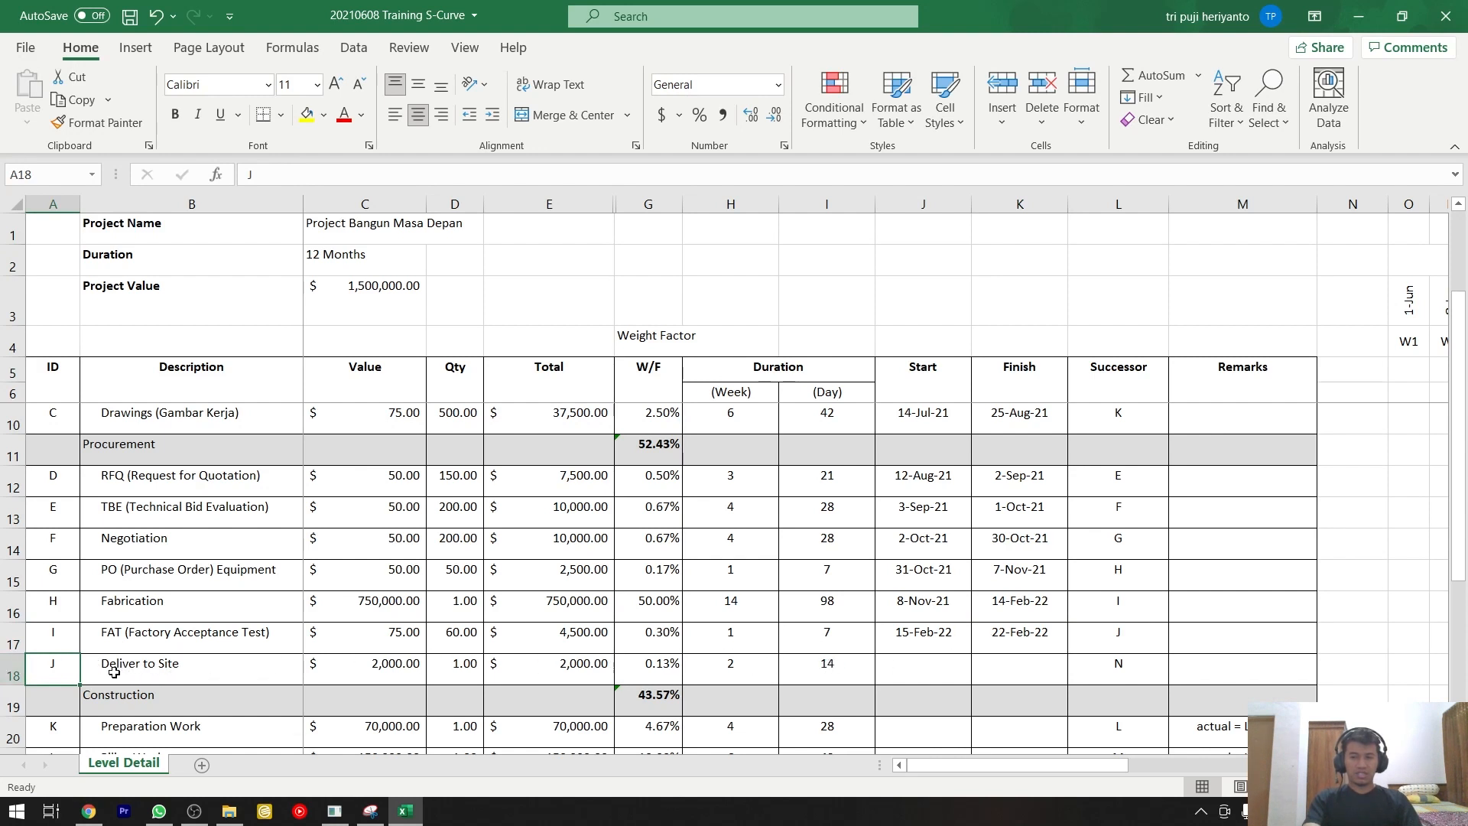
click(76, 635)
key(shift+space)
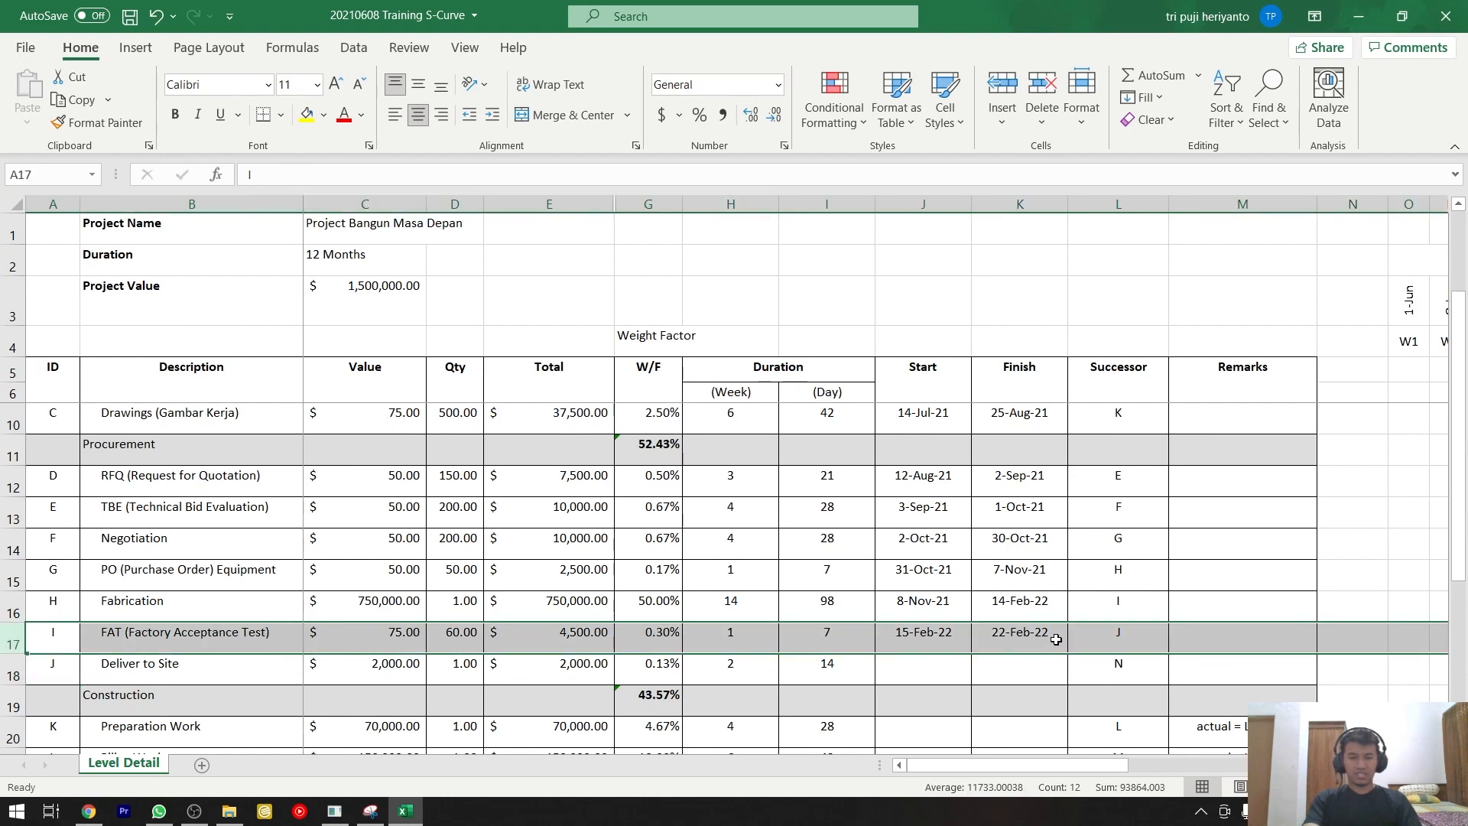
click(1104, 636)
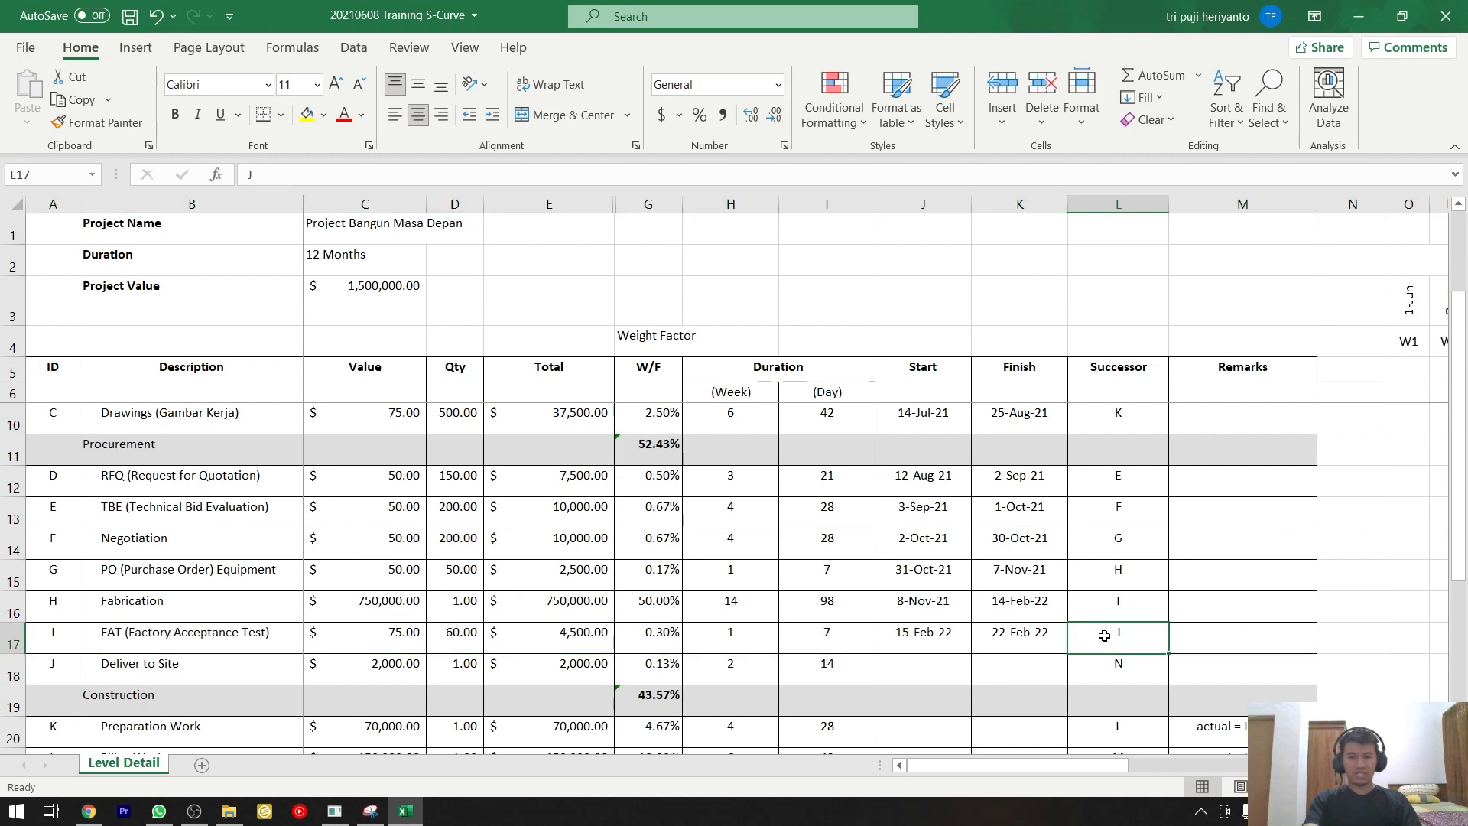
click(201, 656)
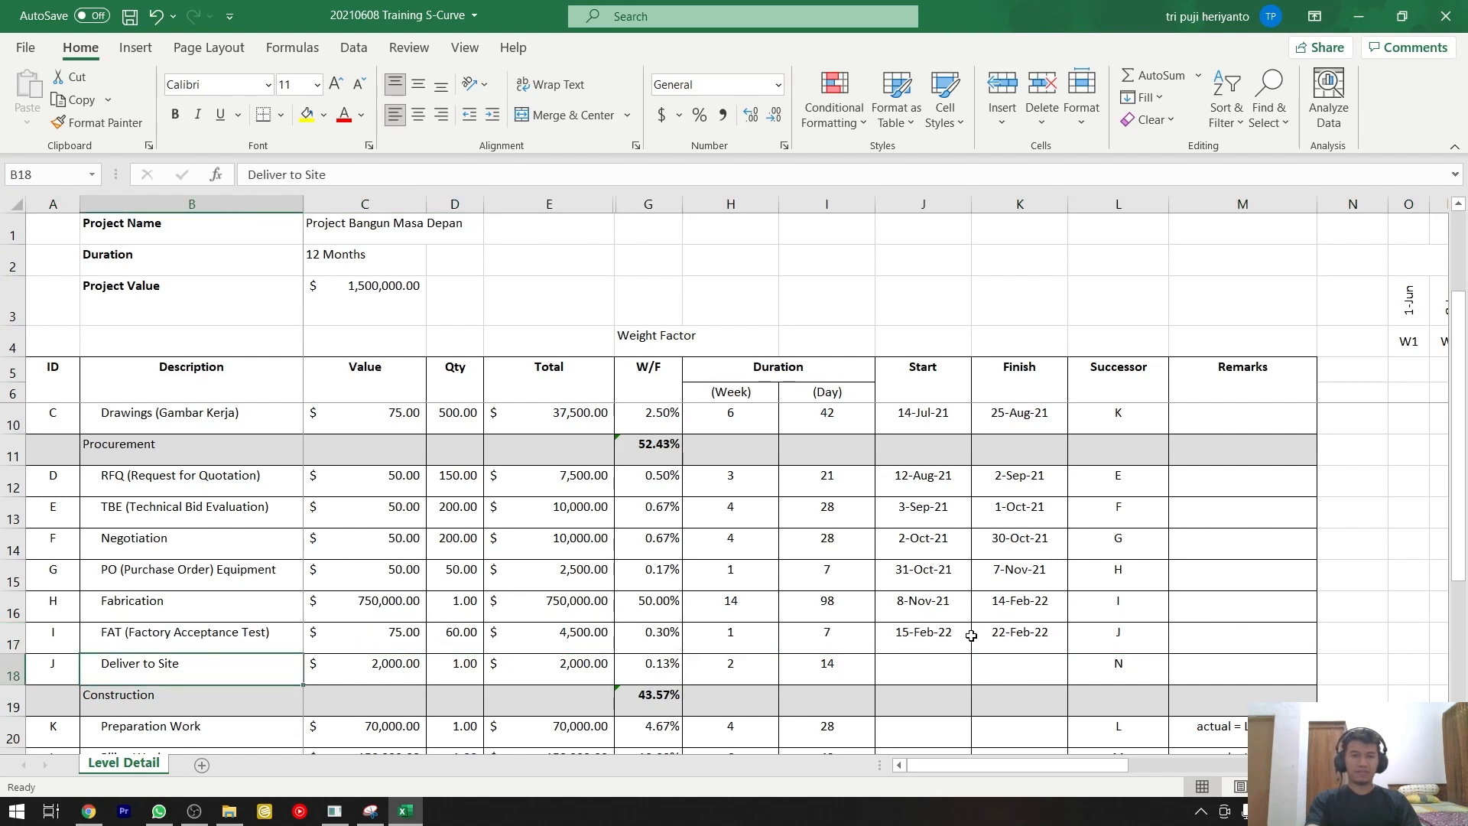
click(965, 635)
click(926, 670)
text(=)
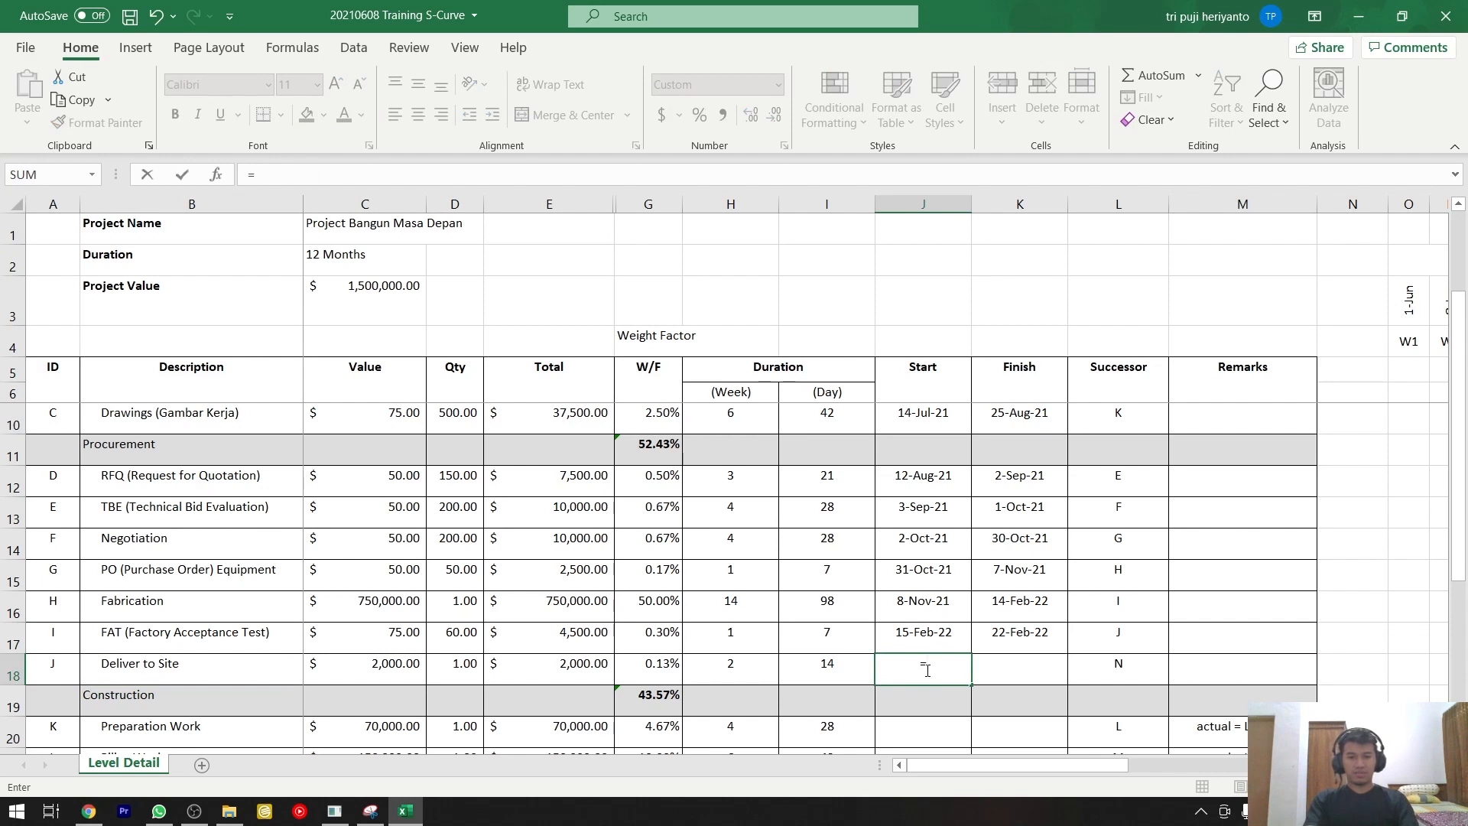
key(Up)
key(Right)
text(+I1)
key(Return)
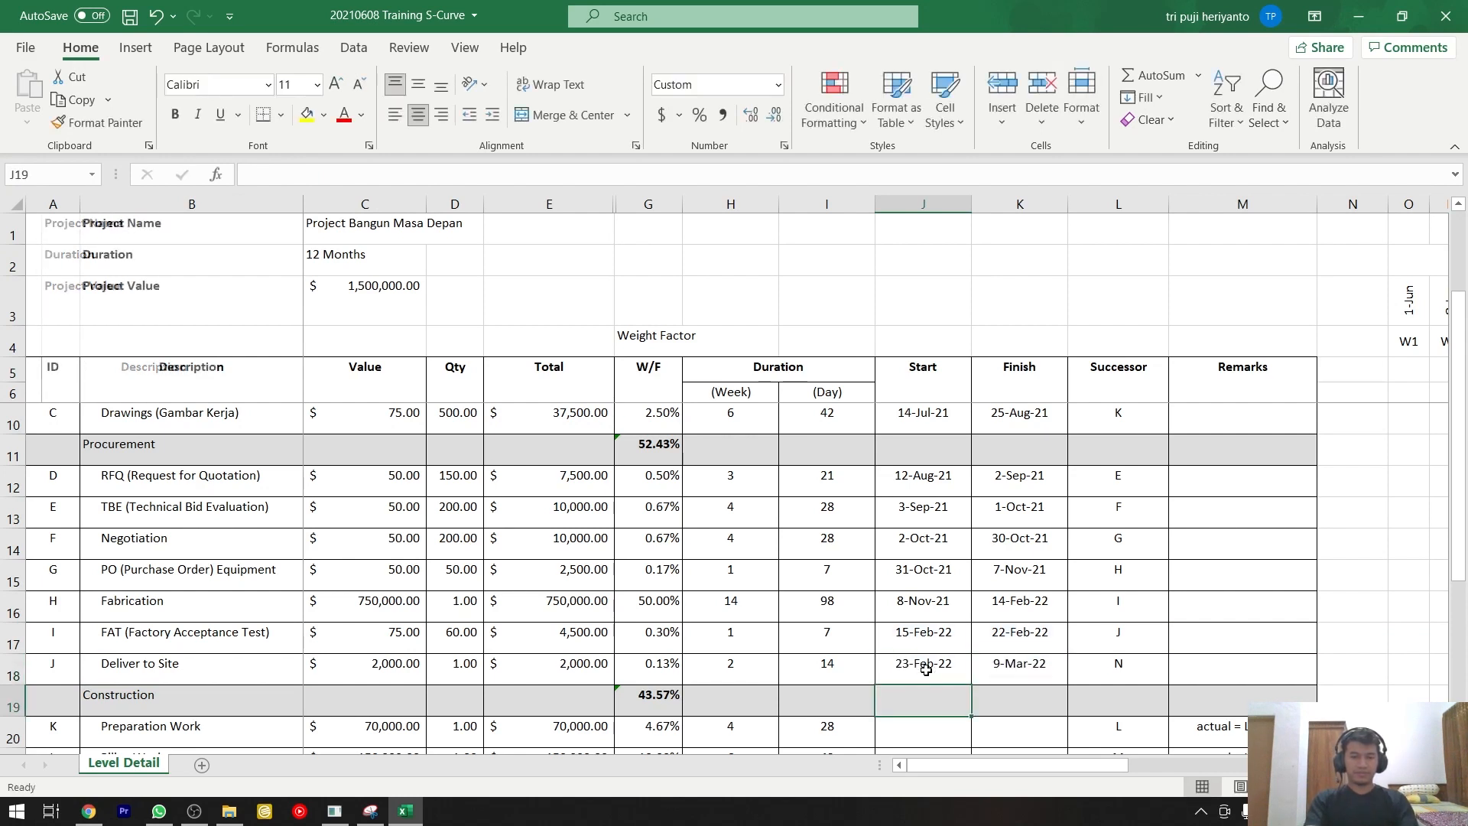
Copy the FAT row's Finish formula into the Deliver to Site row's Finish cell, giving =J18+I18.
key(Up)
key(Right)
key(Up)
key(ctrl+c)
key(Down)
key(ctrl+v)
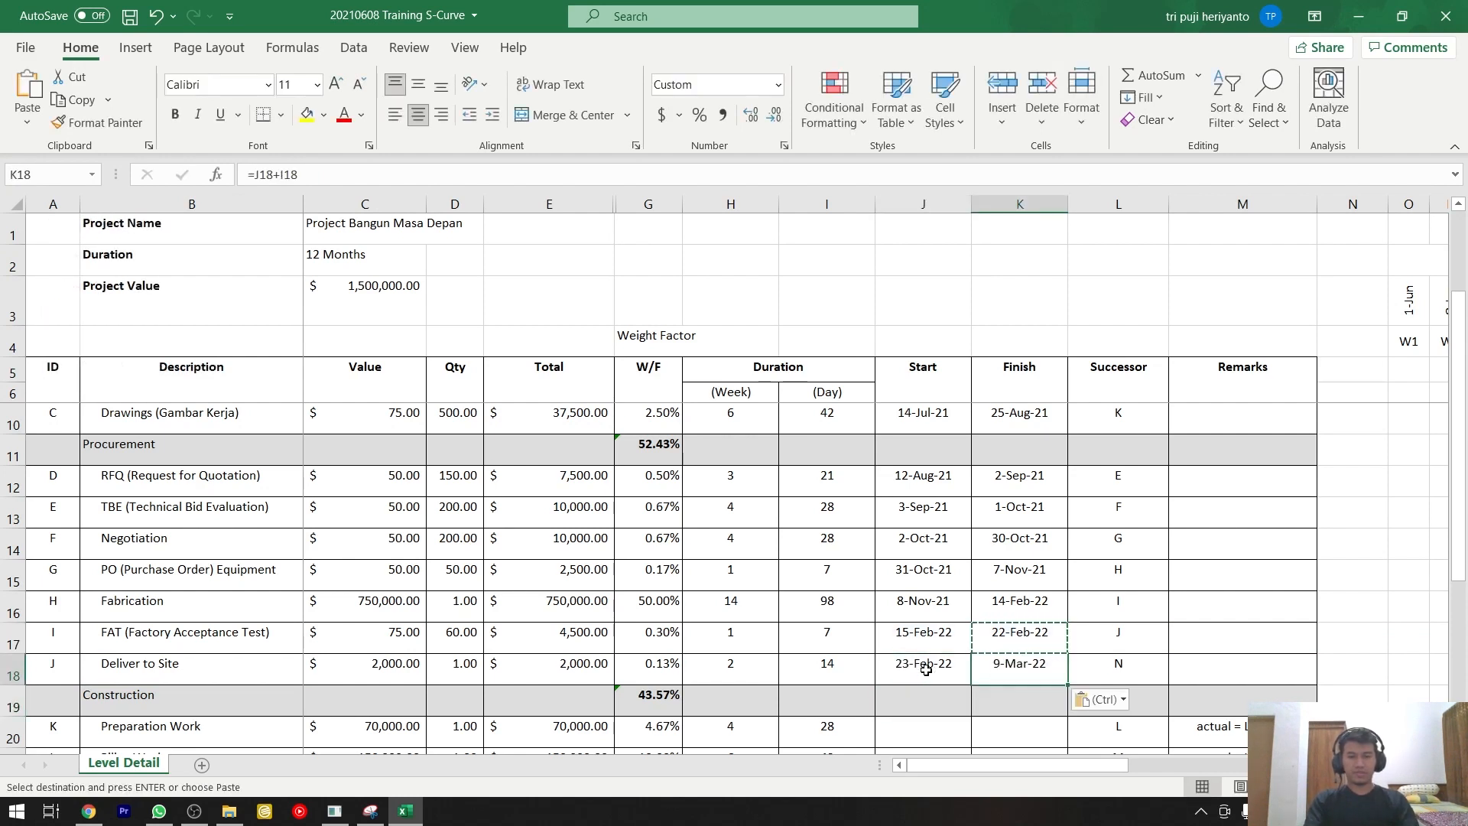
Look through the Successor column for the activity that precedes Preparation Work (K) and highlight its row.
scroll(979, 646, down, 1)
scroll(979, 645, down, 1)
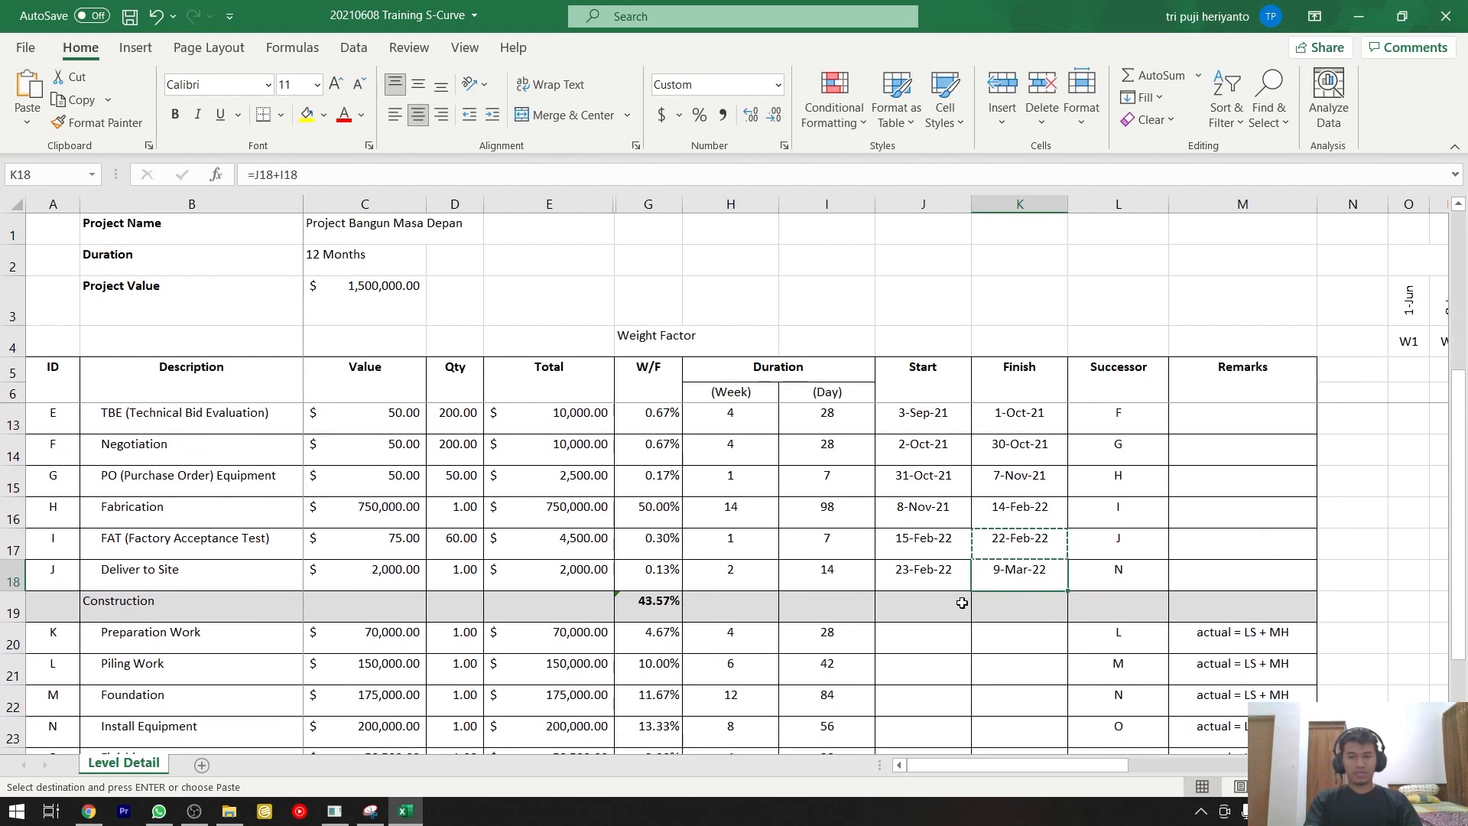
click(935, 628)
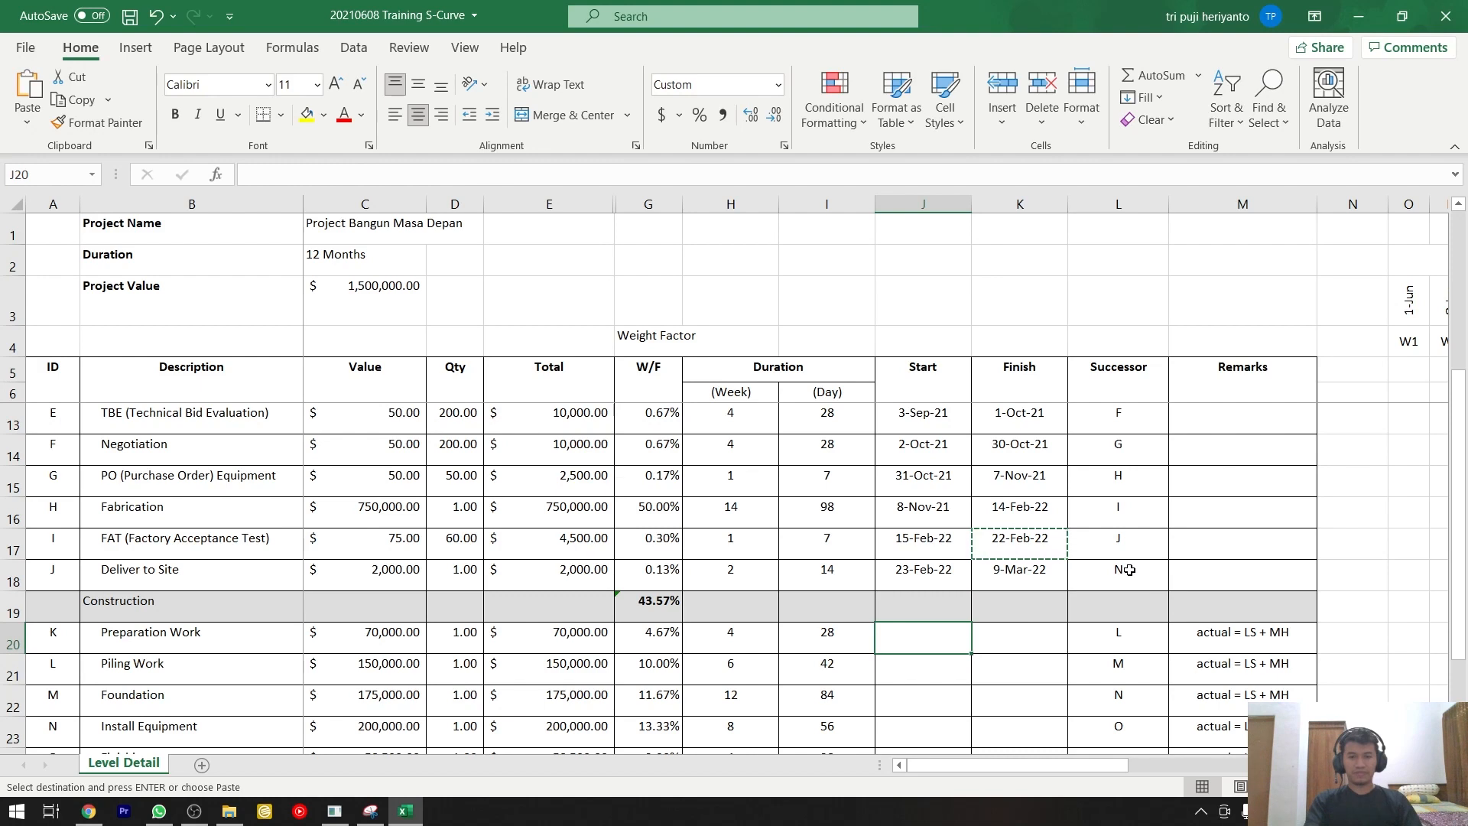
scroll(1134, 570, up, 2)
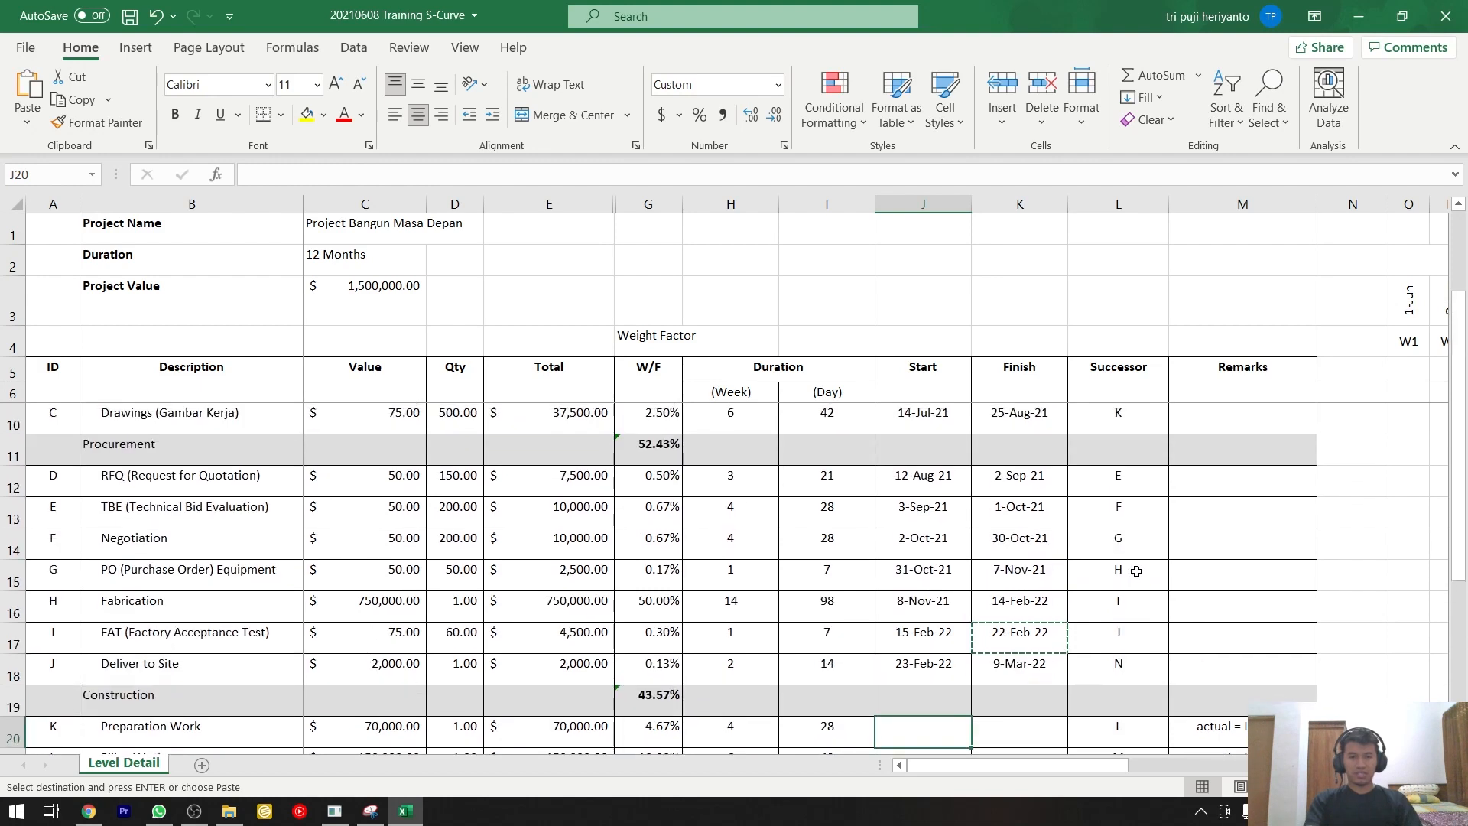
click(1119, 514)
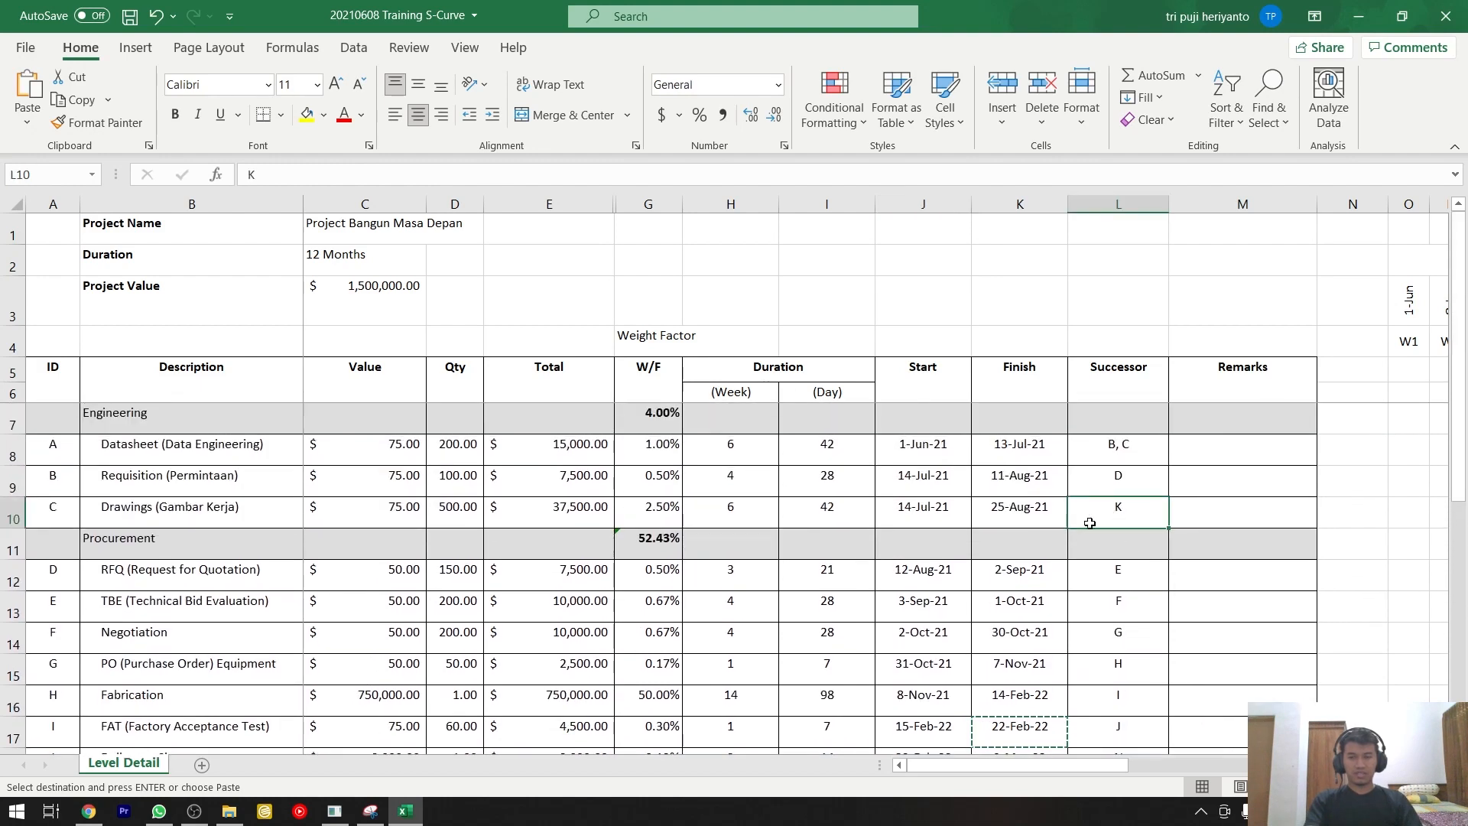
key(shift+space)
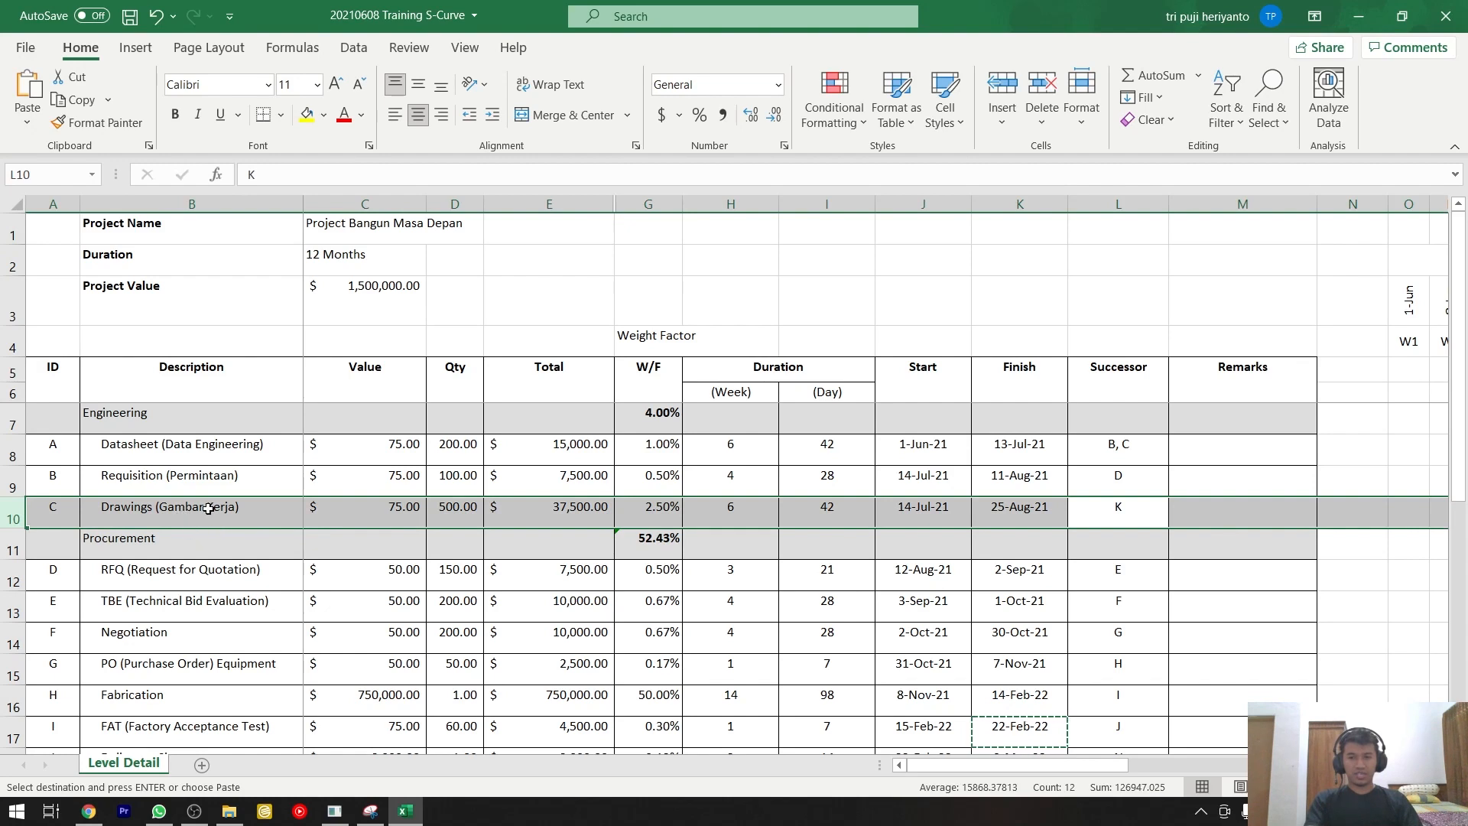
scroll(209, 508, down, 2)
scroll(209, 508, down, 1)
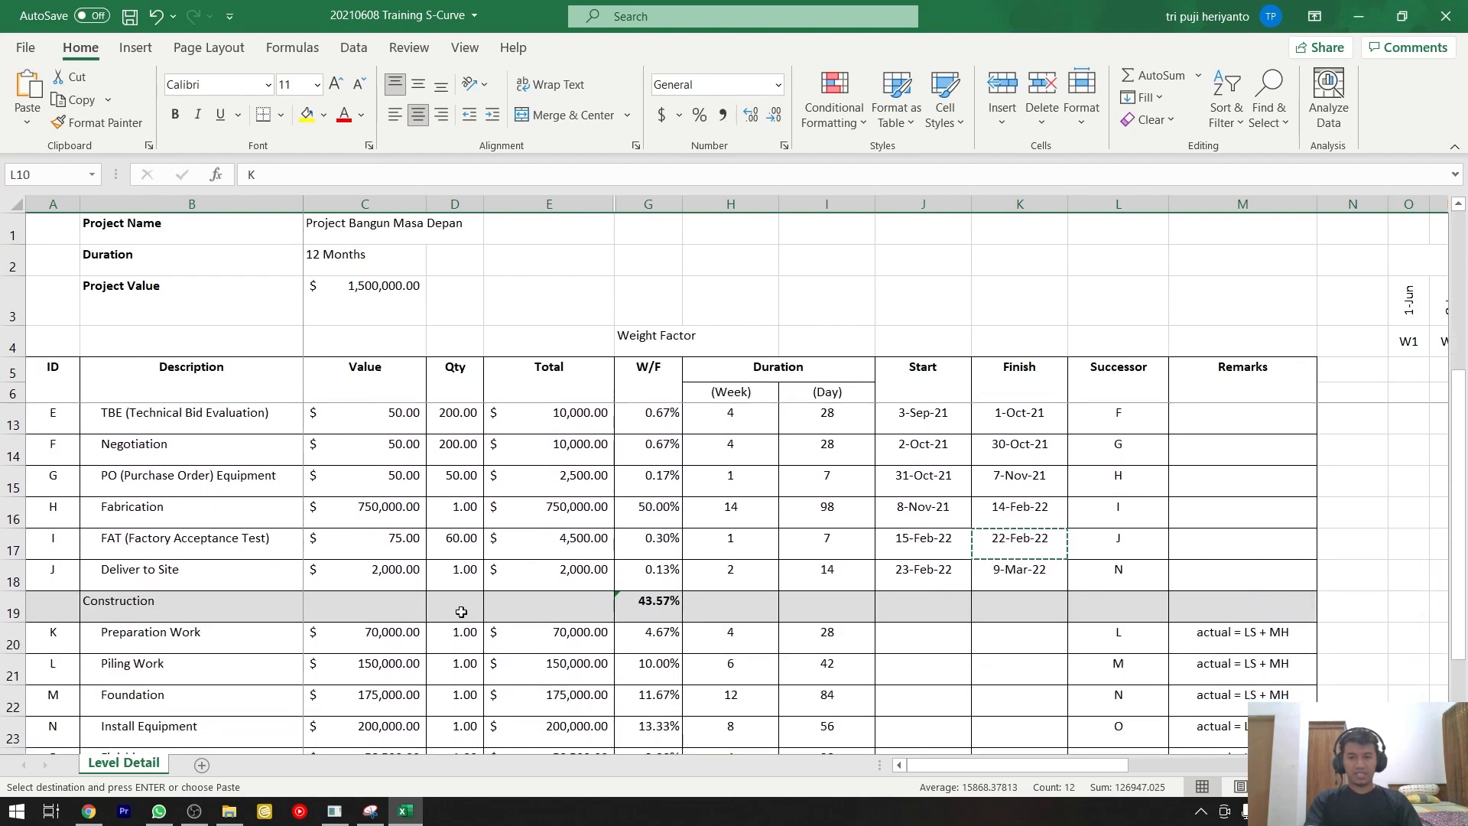
Enter the formula =K10 as the Preparation Work row's Start date, referring to the Drawings row's Finish.
click(921, 639)
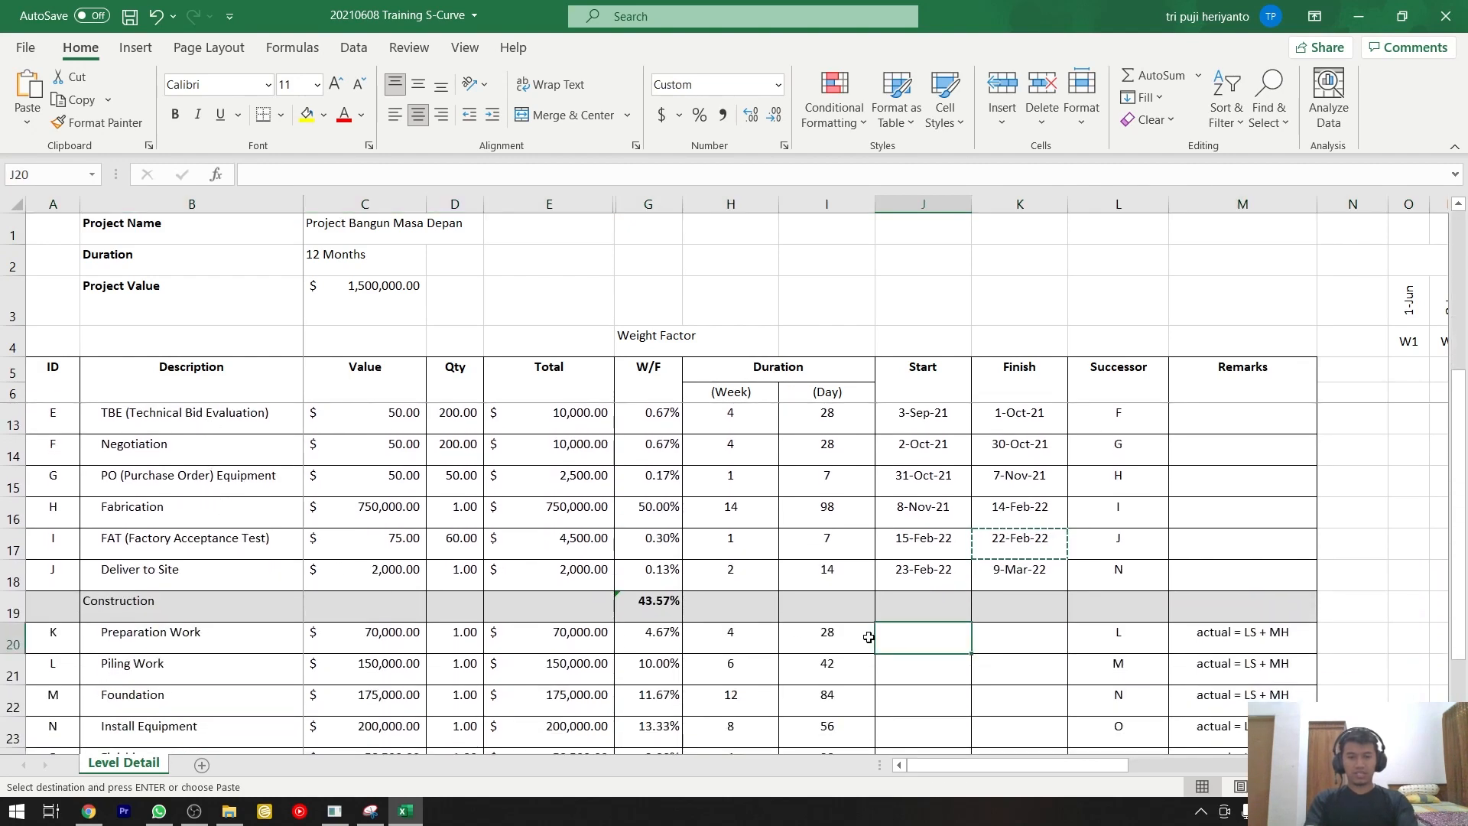
text(=)
scroll(870, 637, up, 2)
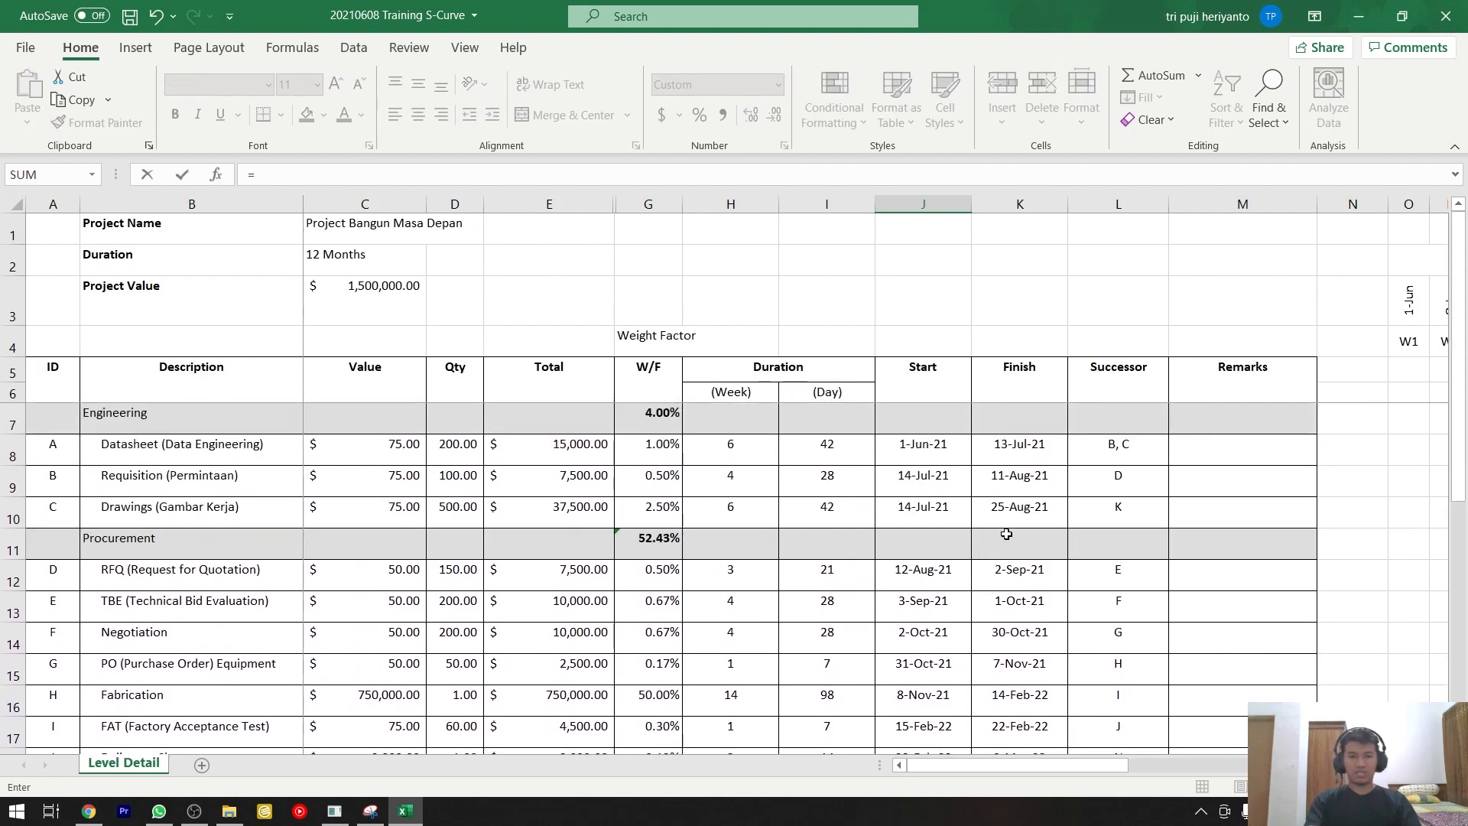
click(1016, 521)
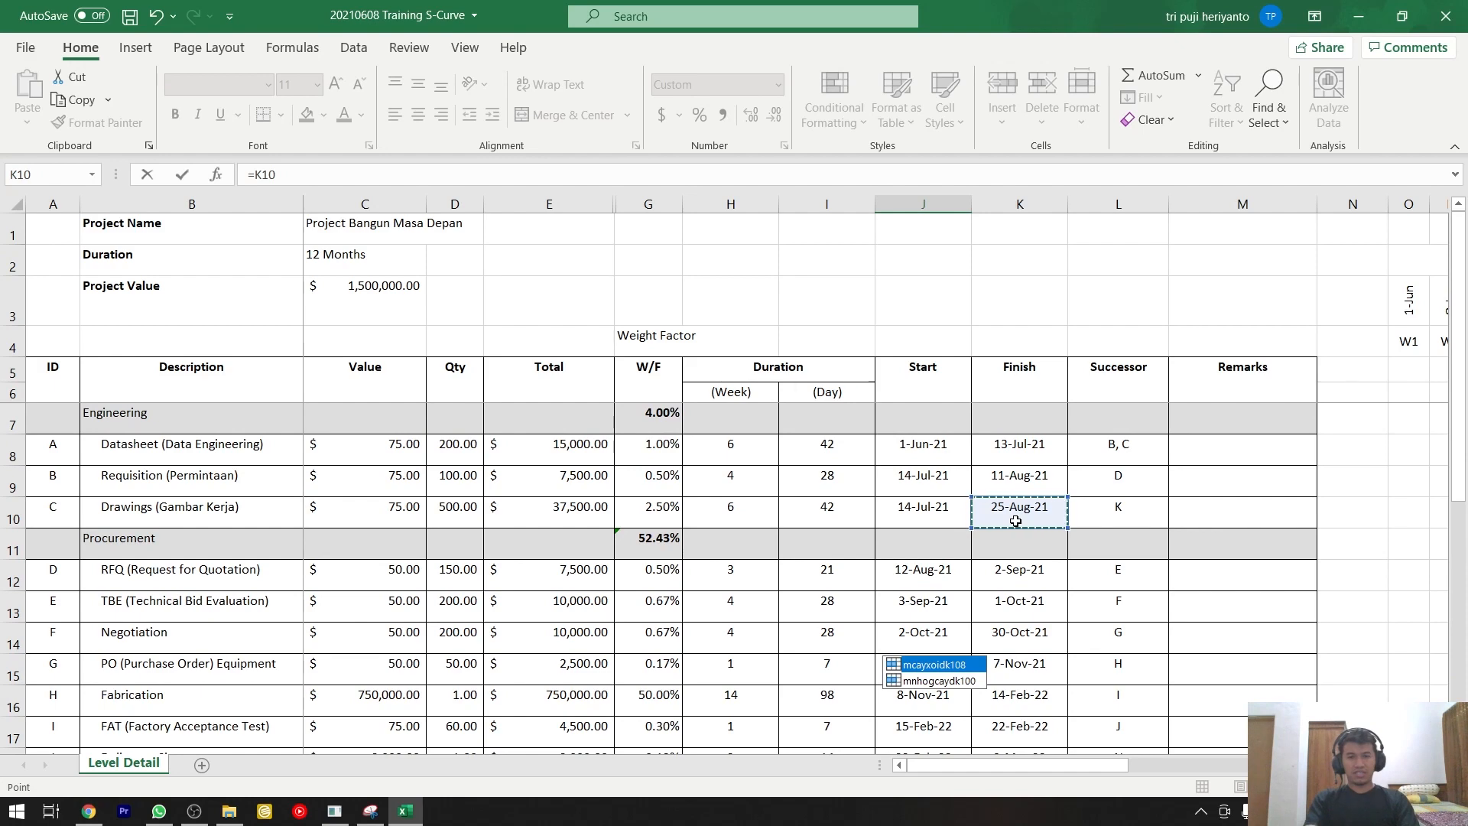
key(Return)
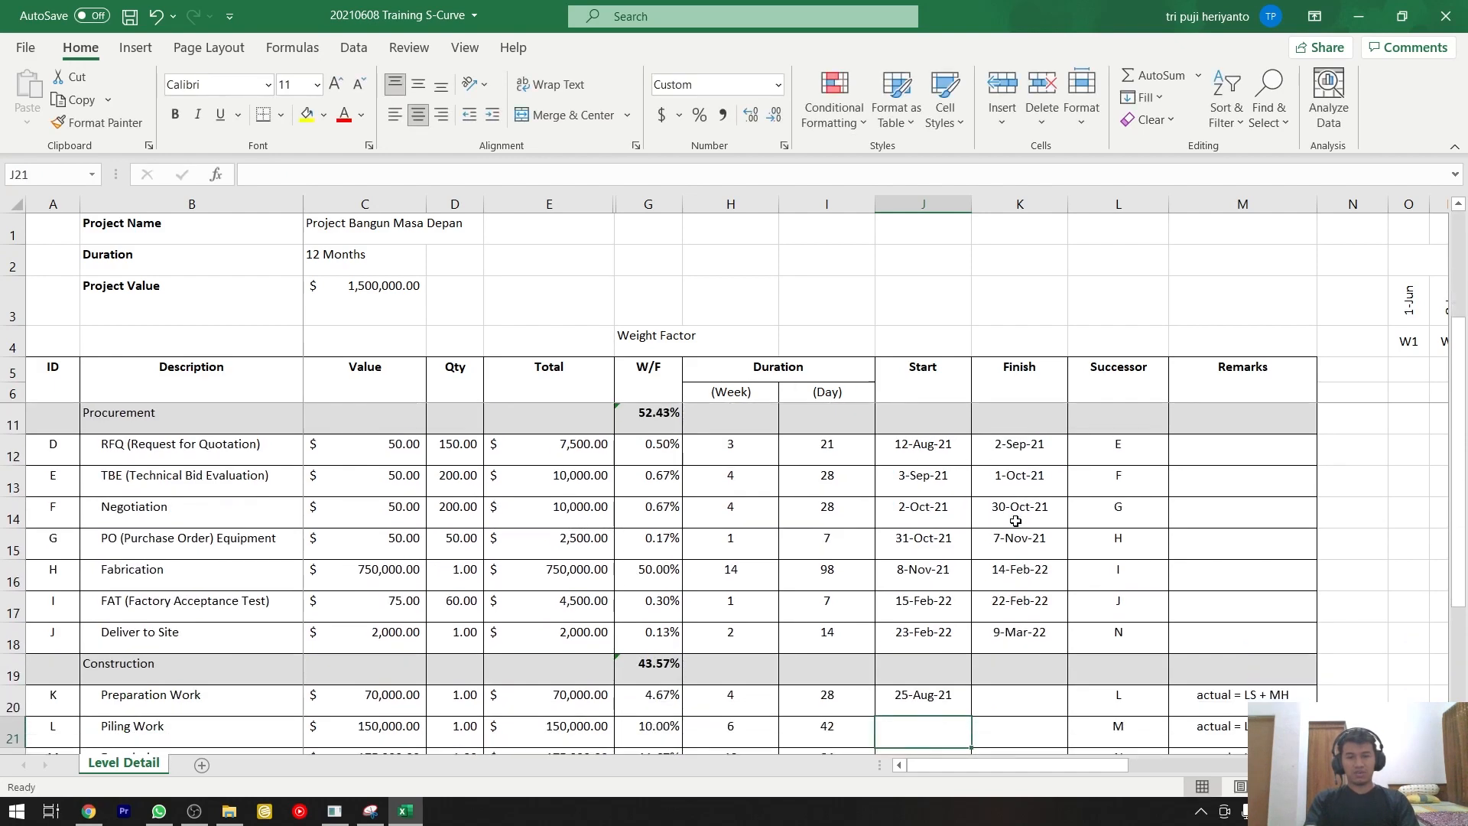
click(945, 696)
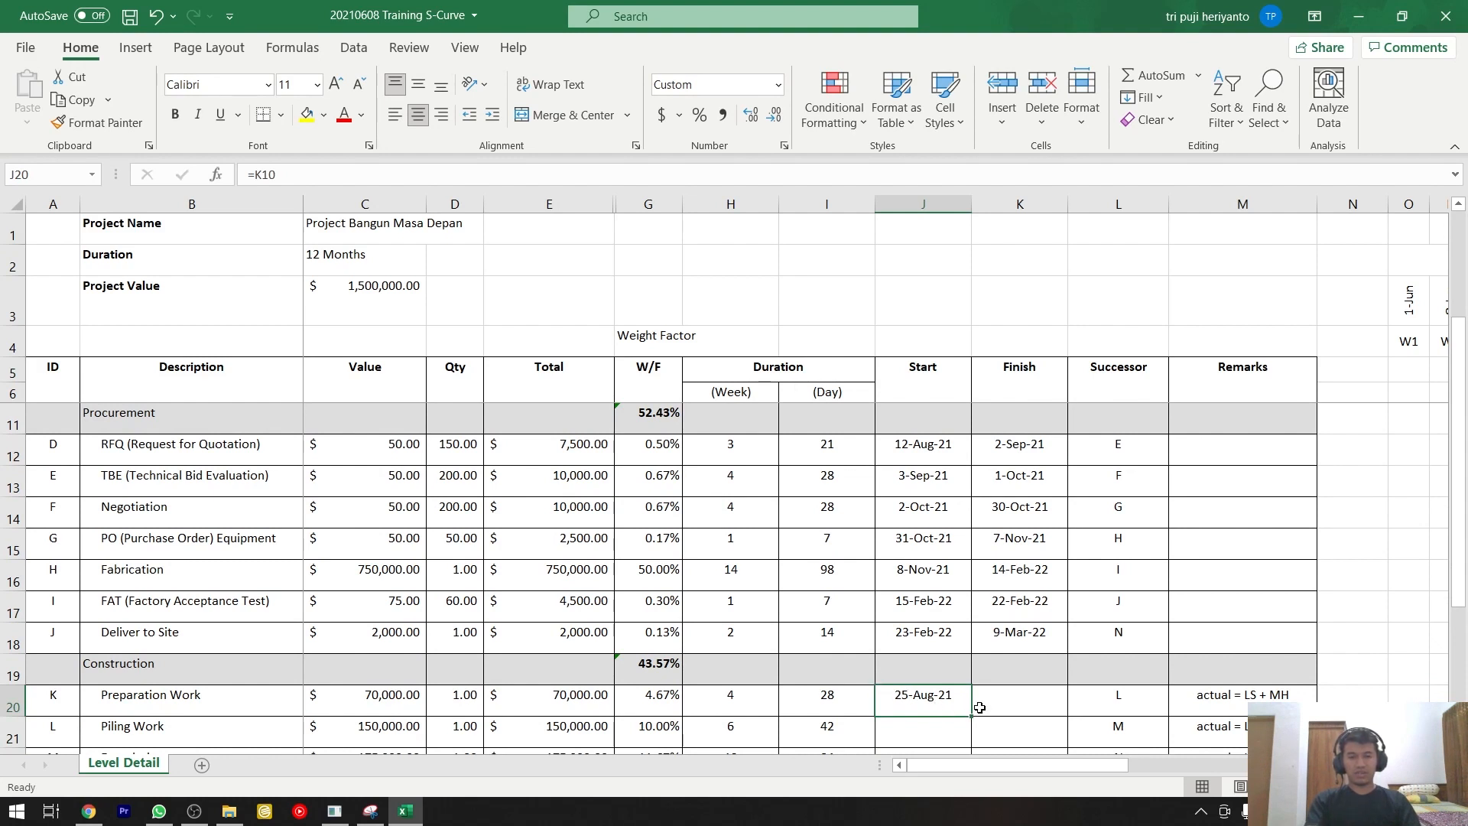
Copy the Deliver to Site row's Finish formula into the Preparation Work row's Finish cell, giving =J20+I20.
click(1023, 646)
key(ctrl+c)
click(1031, 697)
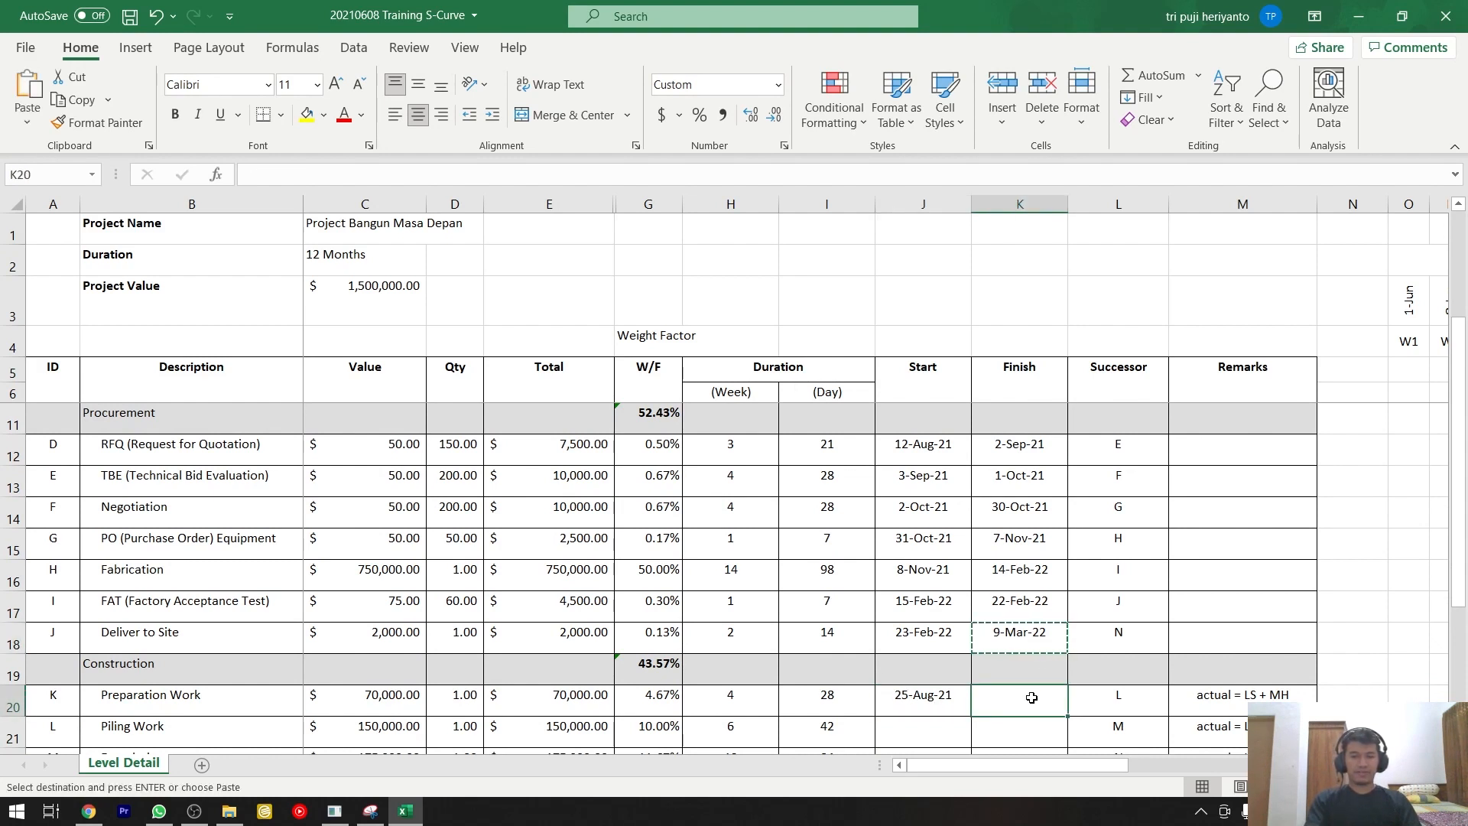
key(ctrl+v)
Enter the formula =K20+1 as the Piling Work row's Start date, one day after the Preparation Work row's Finish.
scroll(1042, 673, down, 1)
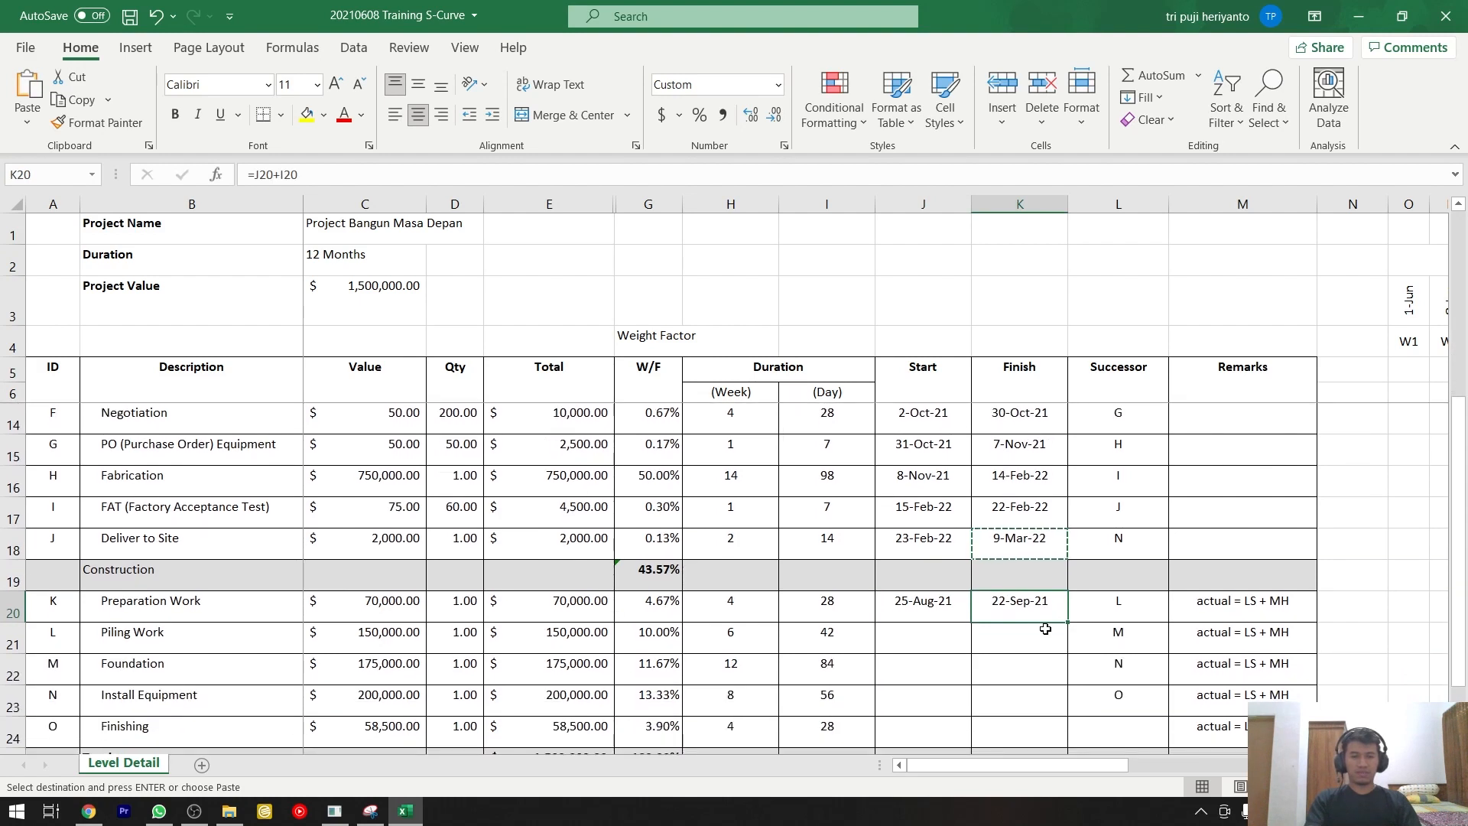
click(942, 626)
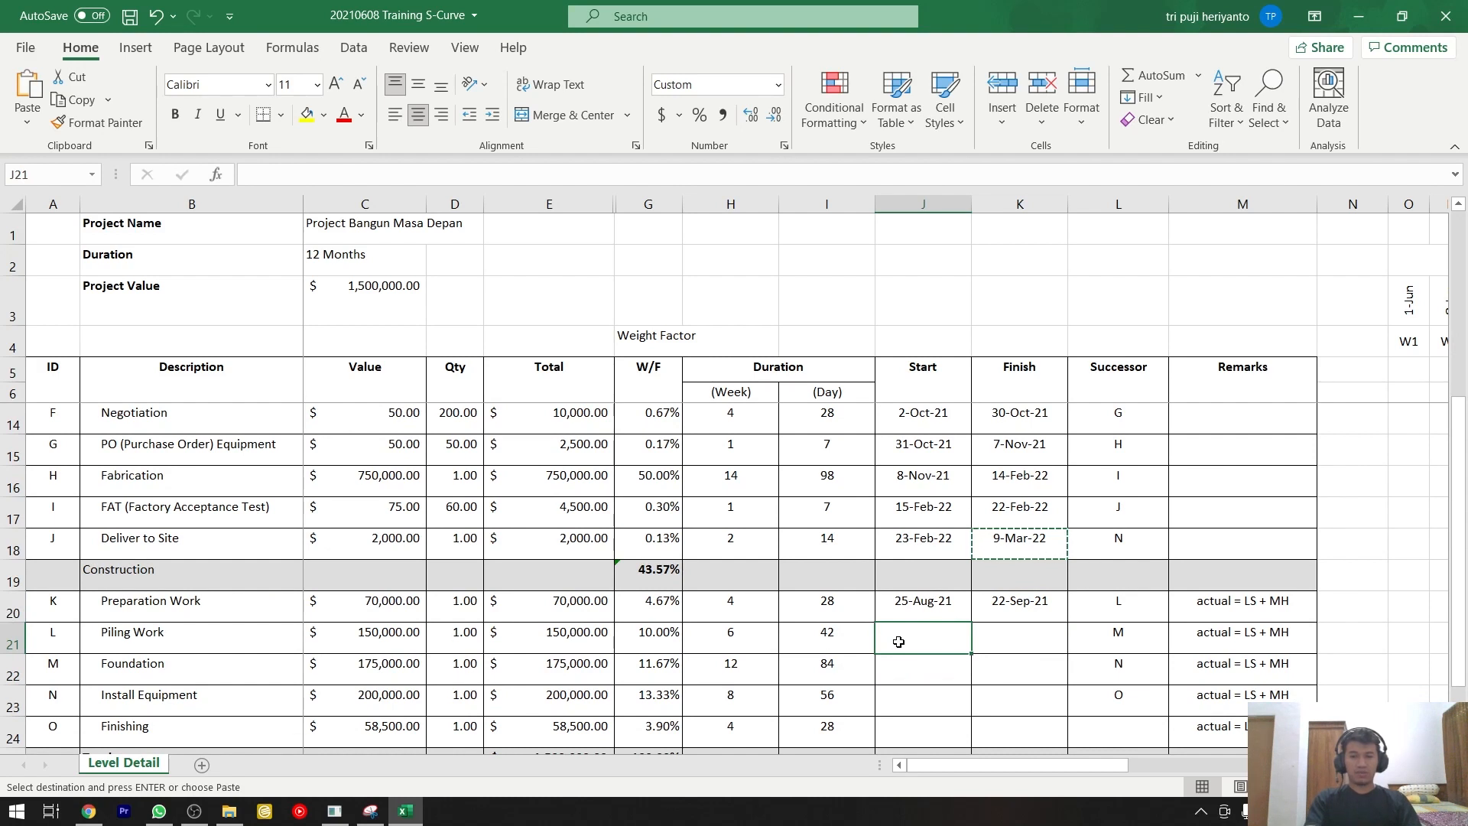
text(=)
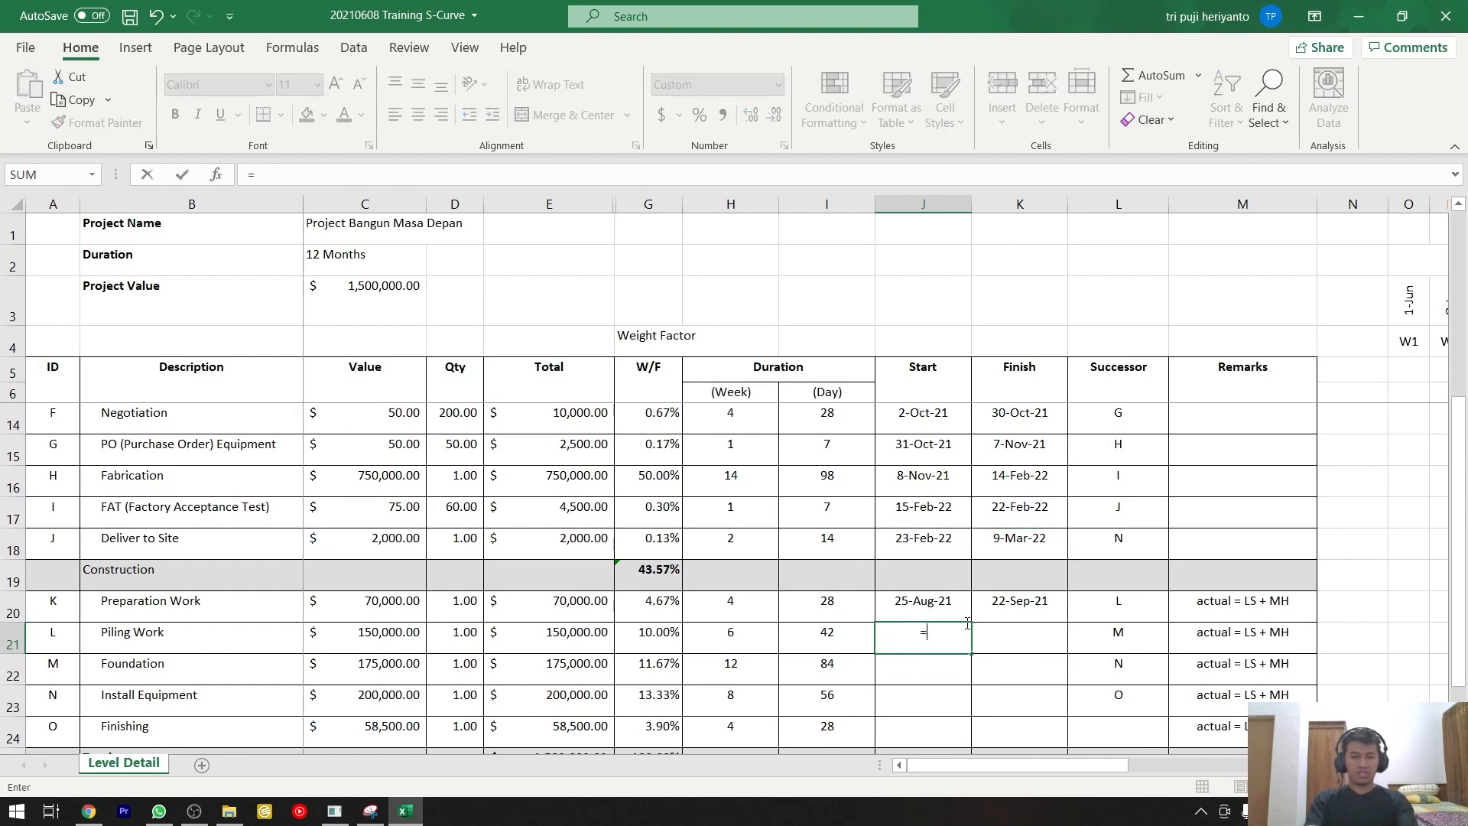
key(Up)
key(Right)
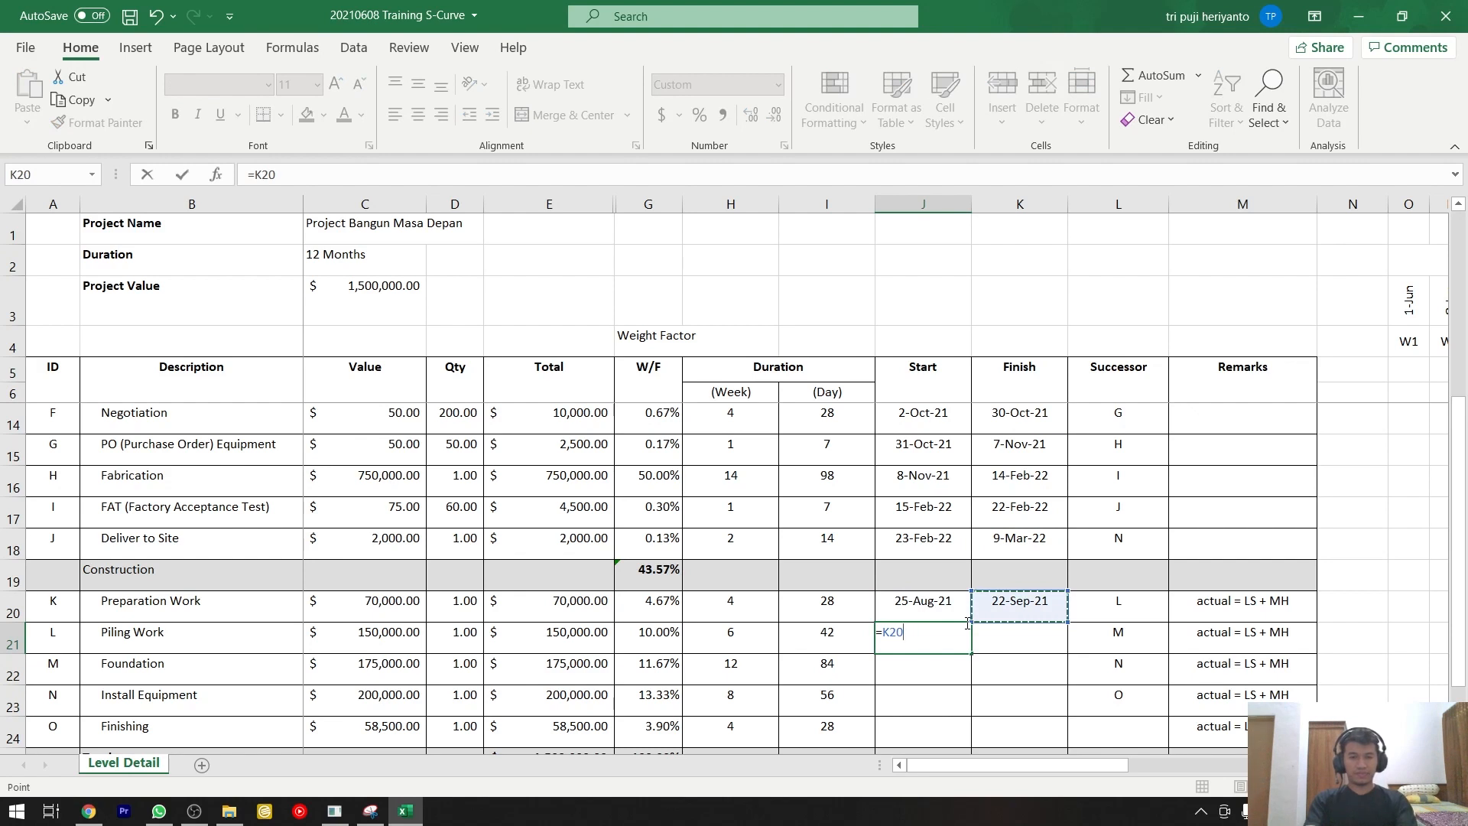
text(+1)
key(Return)
key(Up)
key(Right)
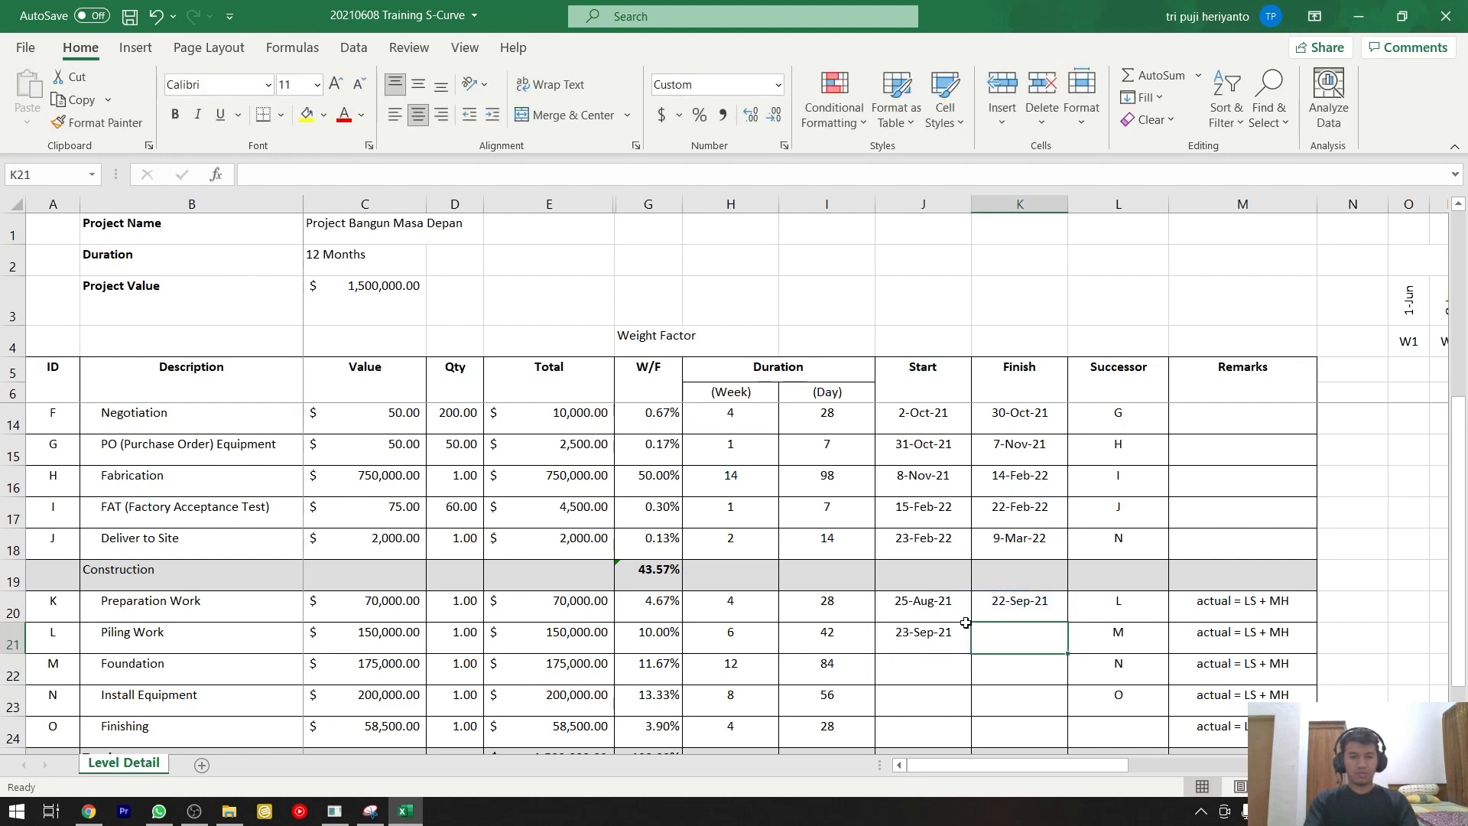
Copy the Preparation Work row's Finish formula into the Piling Work row's Finish cell.
key(Up)
key(ctrl+c)
key(Down)
key(ctrl+v)
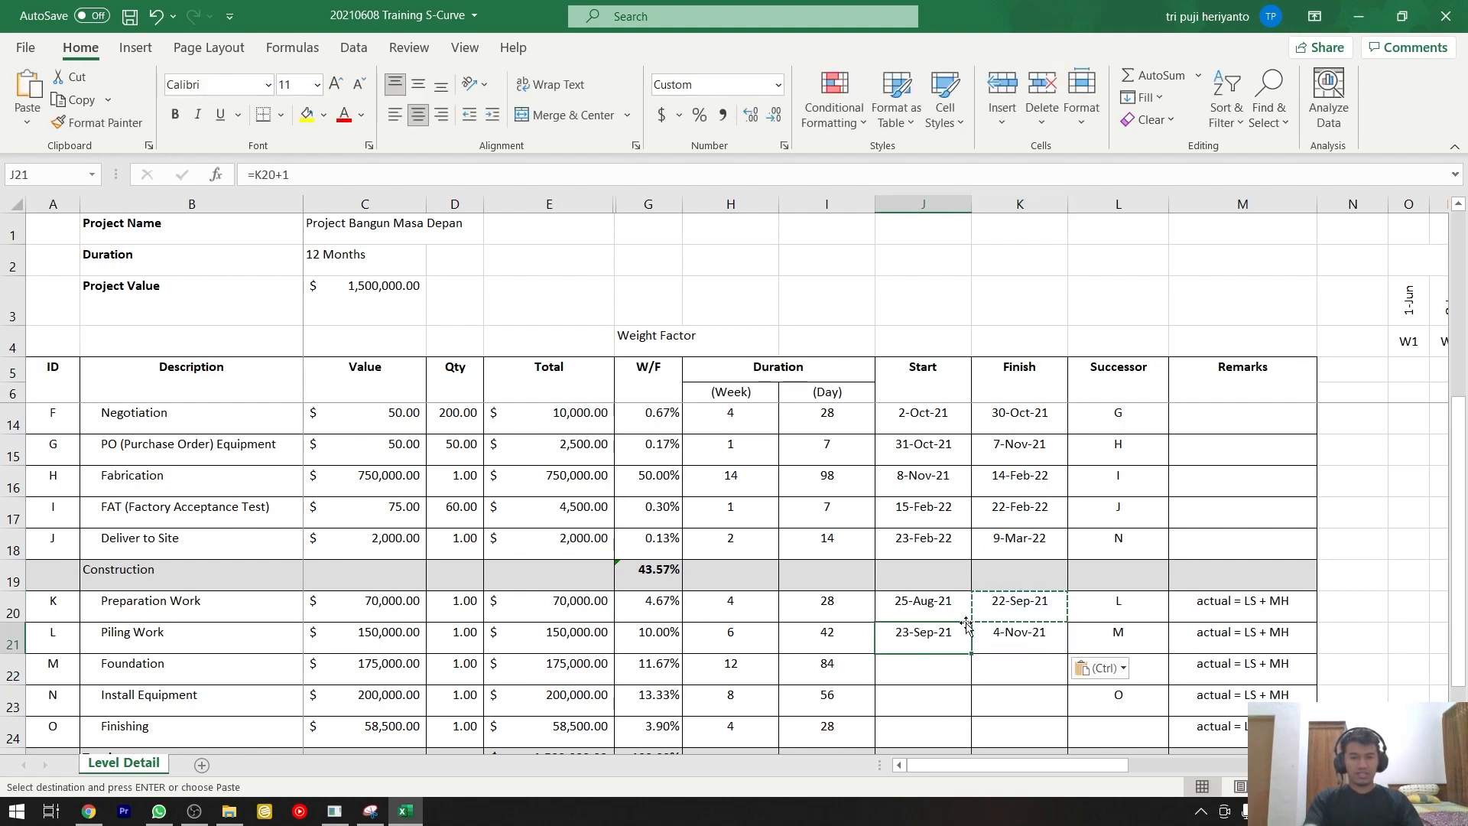
double_click(967, 642)
key(Escape)
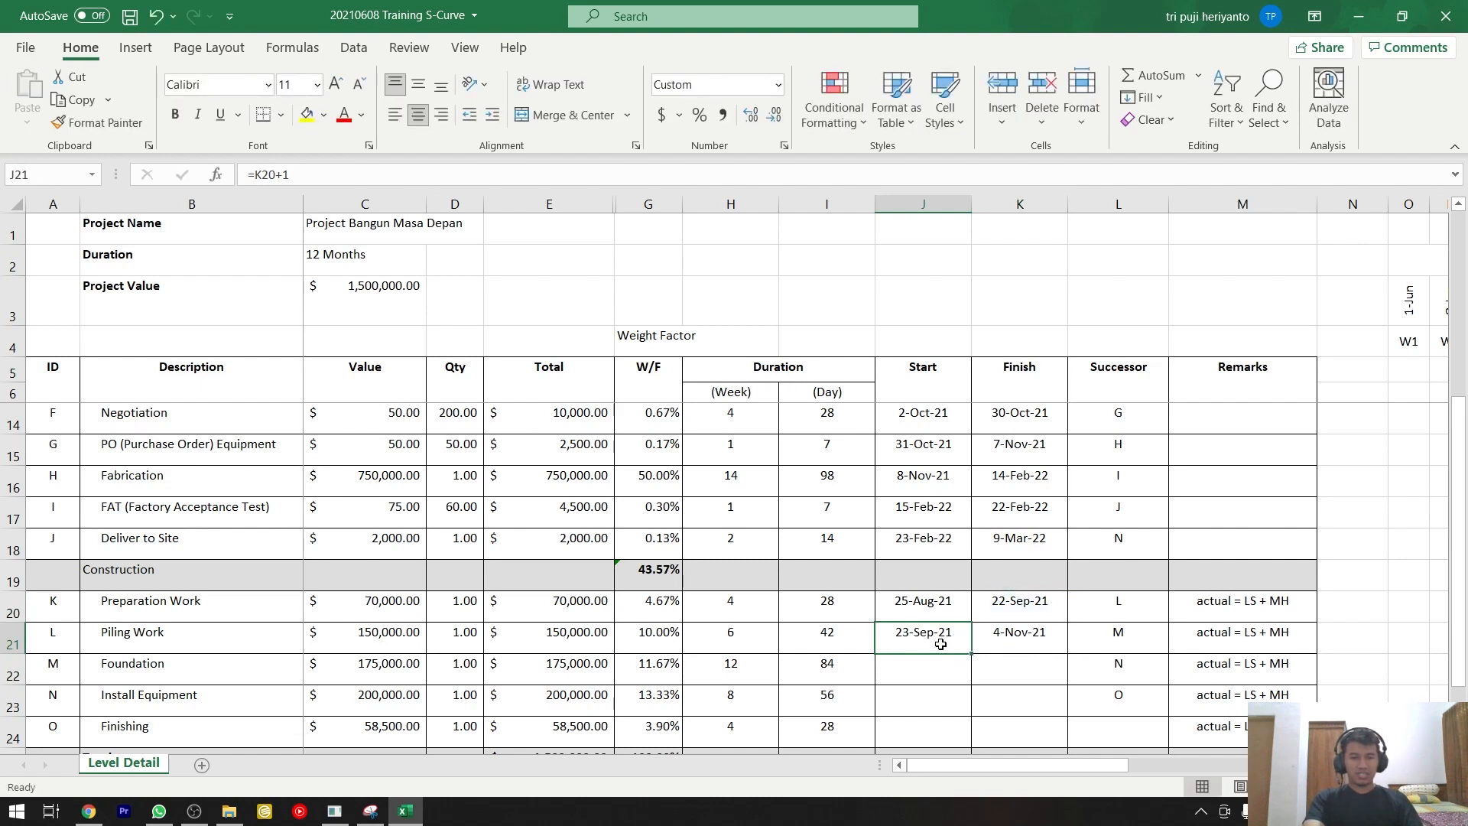
Examine the formulas behind the Preparation Work row's Finish date and the Piling Work row's Start date without changing them.
click(1008, 603)
double_click(1035, 603)
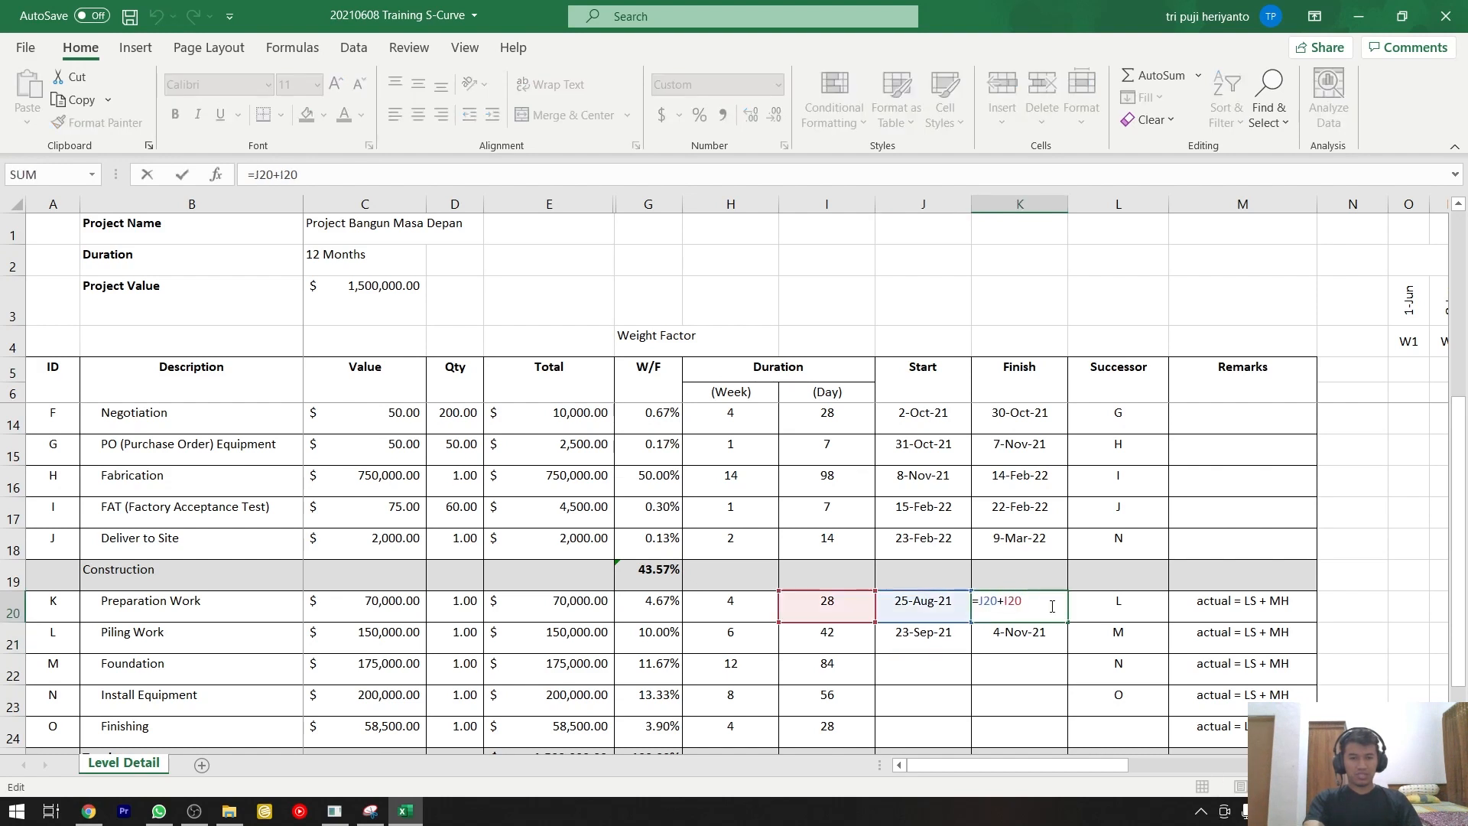
key(Return)
click(934, 635)
text(=K20+1)
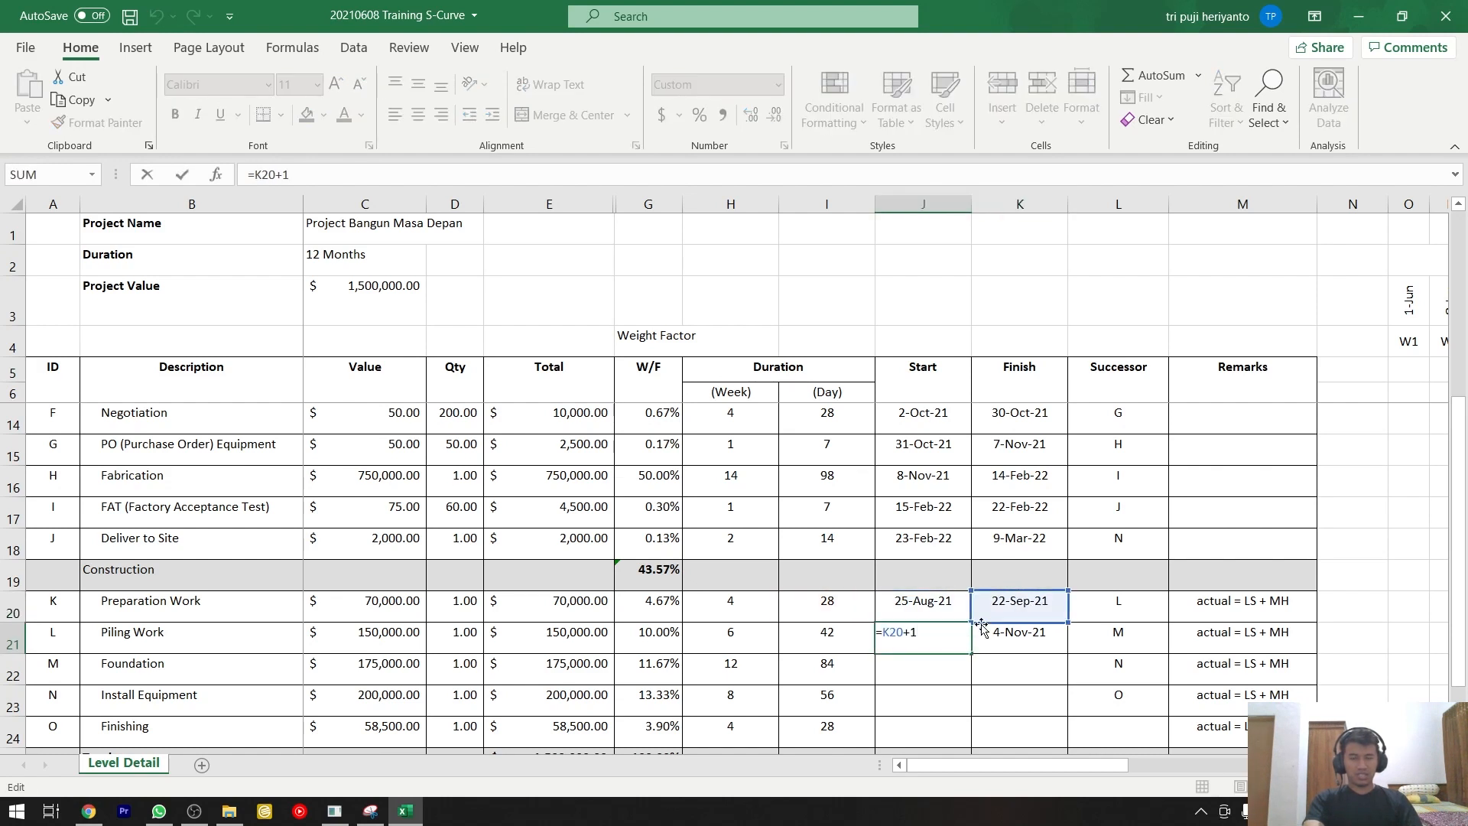
key(ctrl+Return)
Copy the Piling Work row's Start and Finish formulas into the Foundation, Install Equipment and Finishing rows, J22:K24.
scroll(971, 593, down, 1)
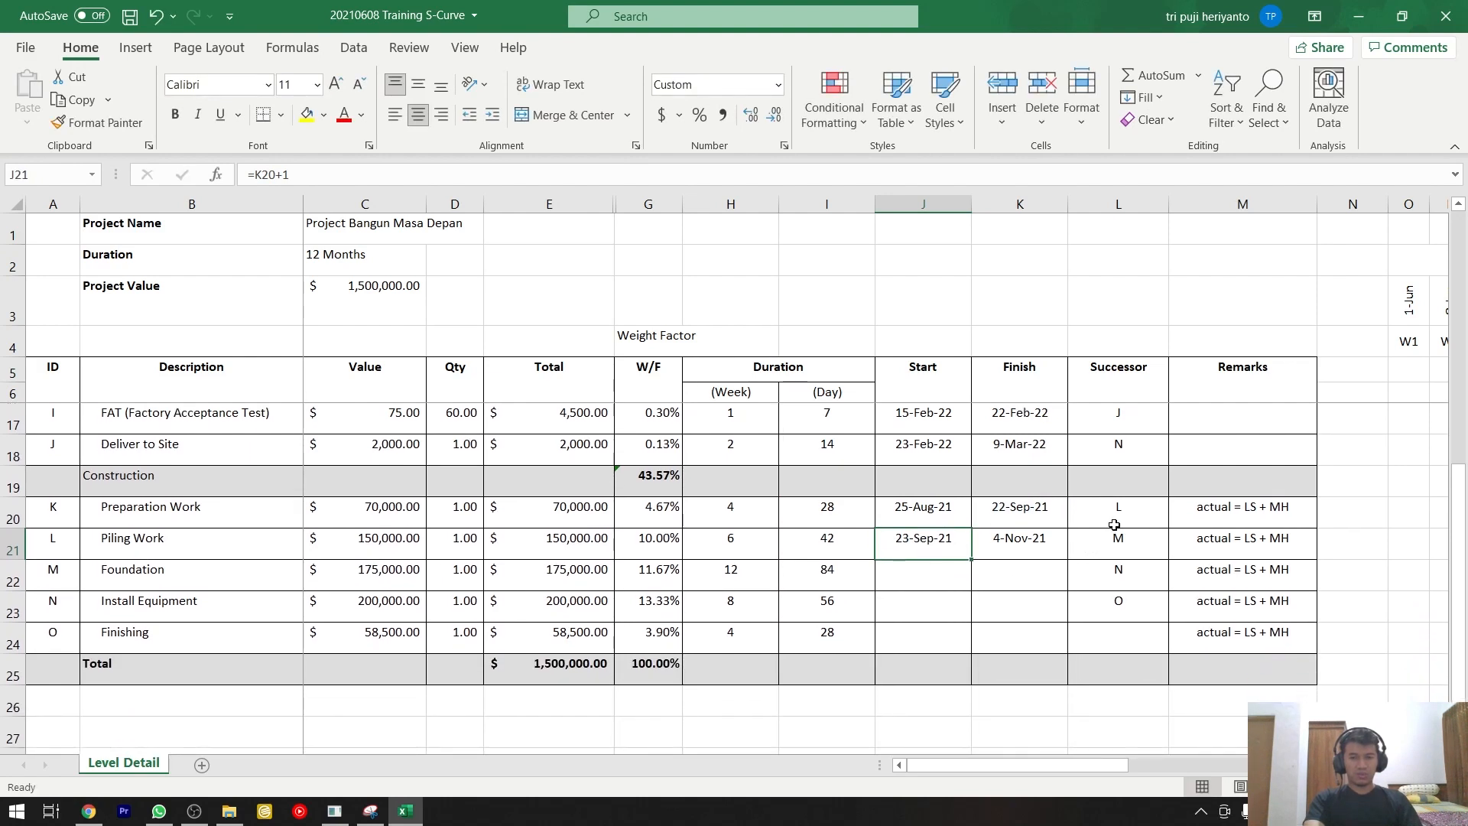
drag(1116, 542, 1121, 628)
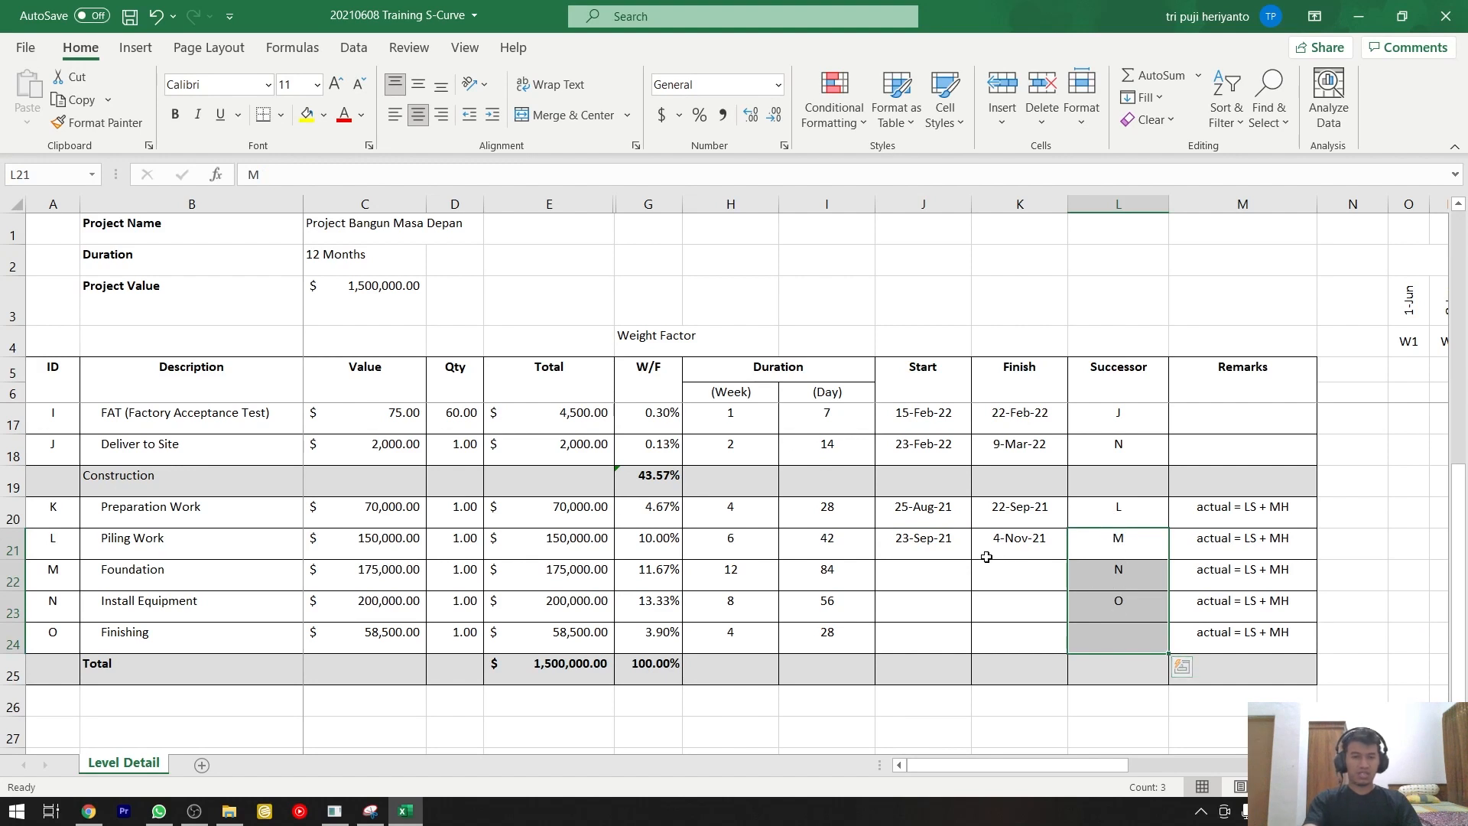
drag(943, 542, 1013, 635)
key(ctrl+c)
key(ctrl+v)
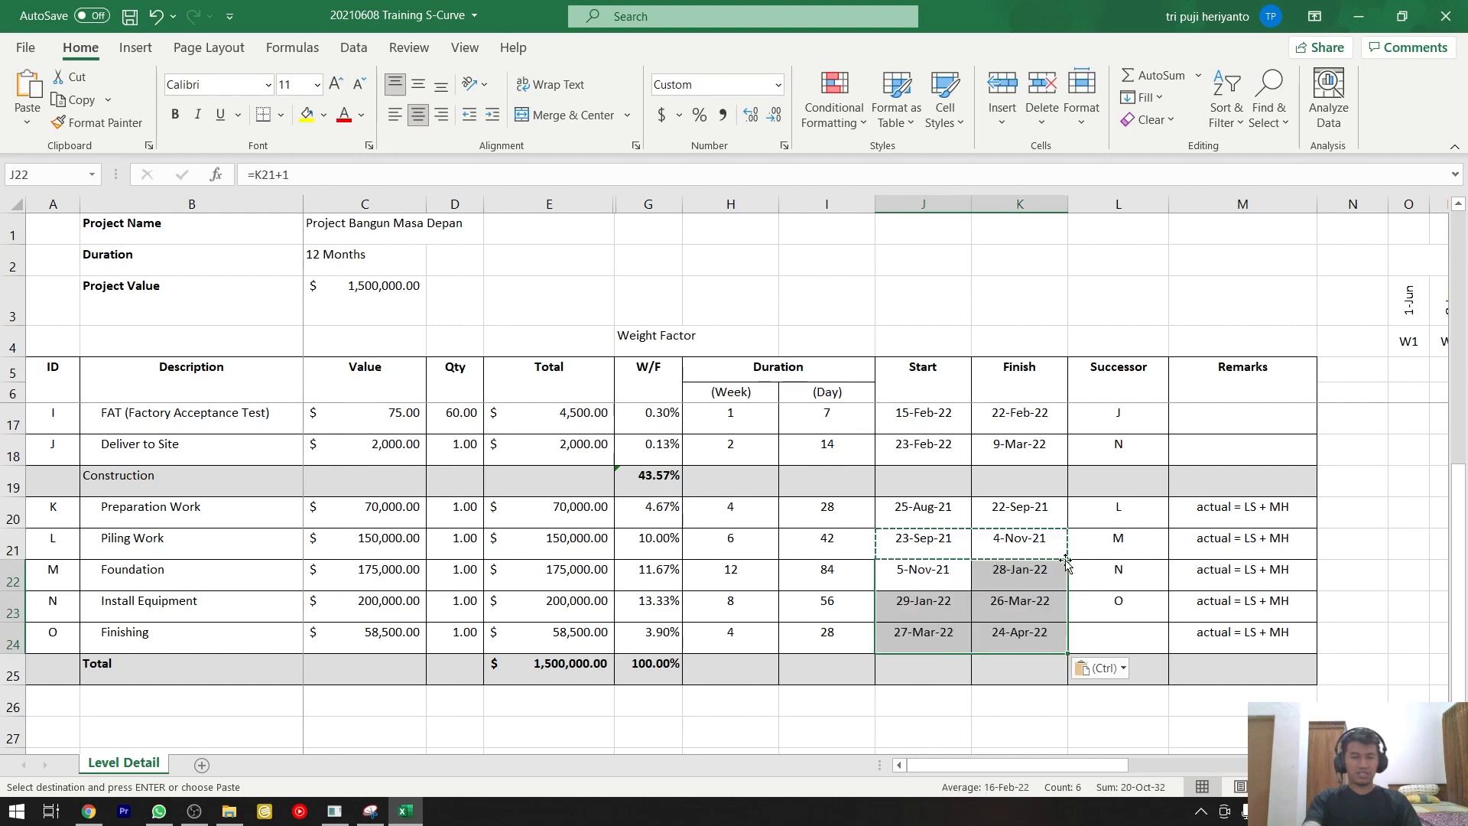
key(Escape)
click(944, 570)
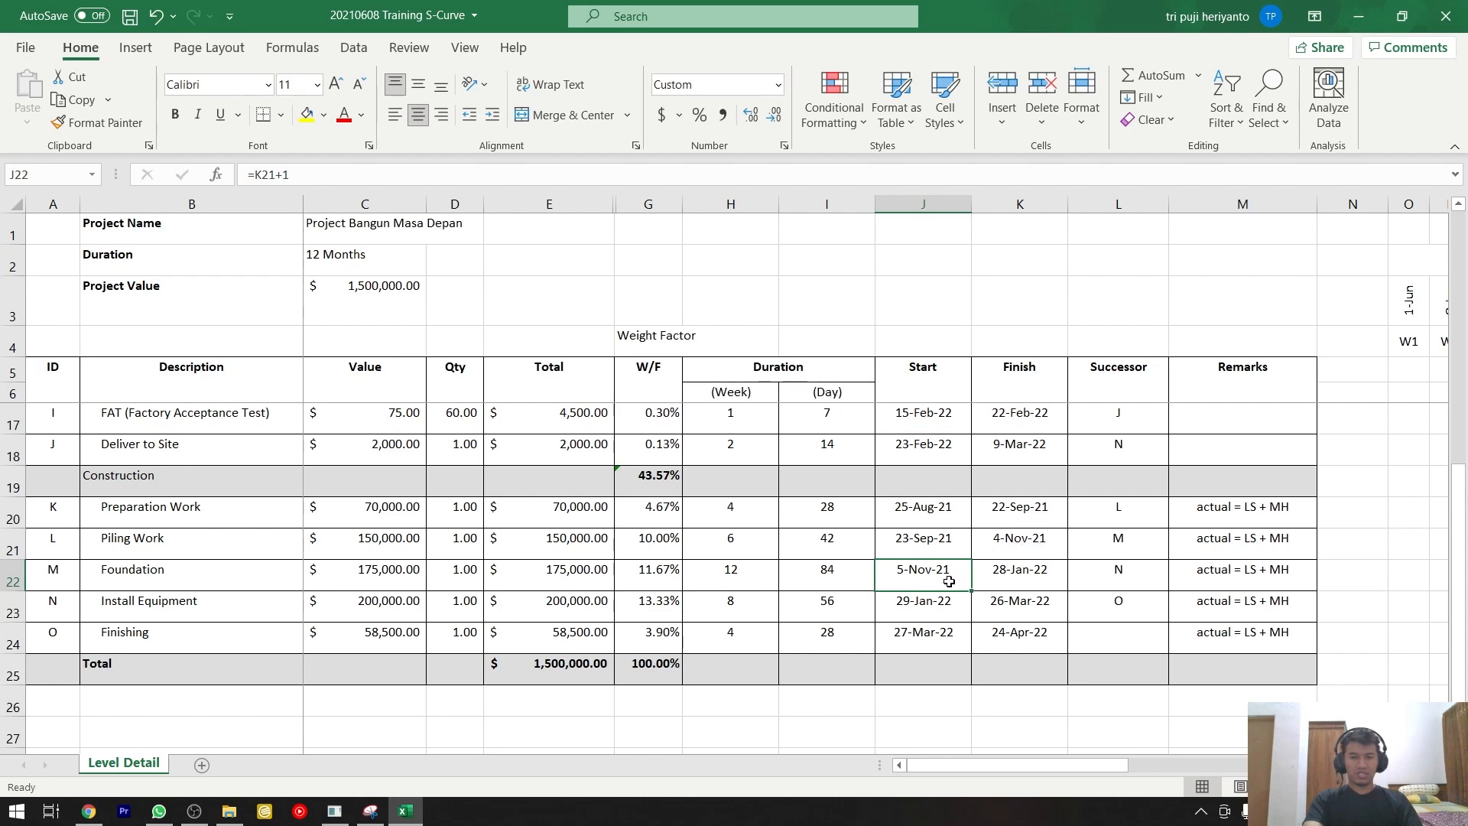
Examine the Start and Finish formulas of the Foundation, Install Equipment and Finishing rows without changing them.
click(1003, 579)
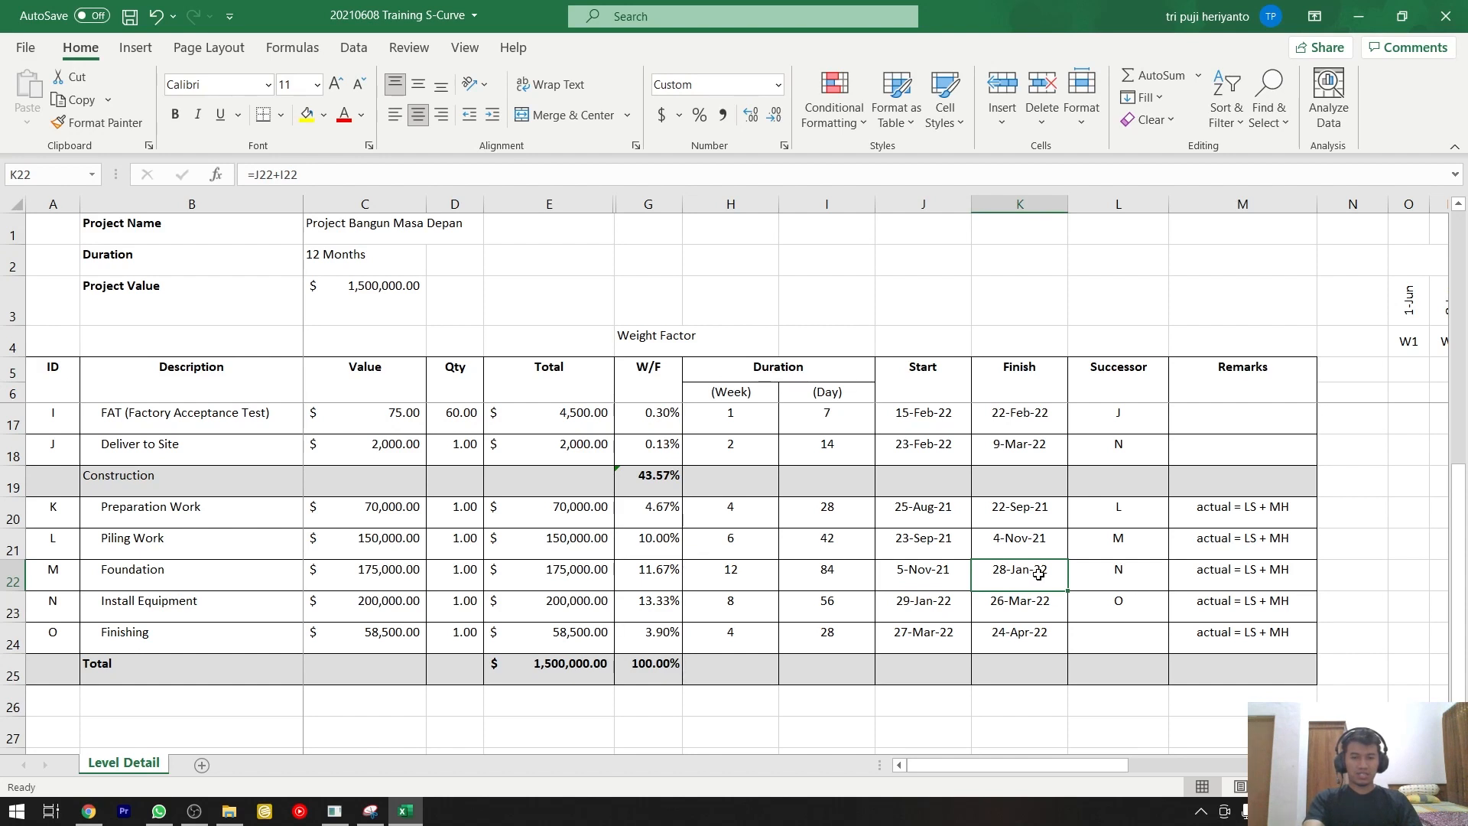
double_click(1039, 572)
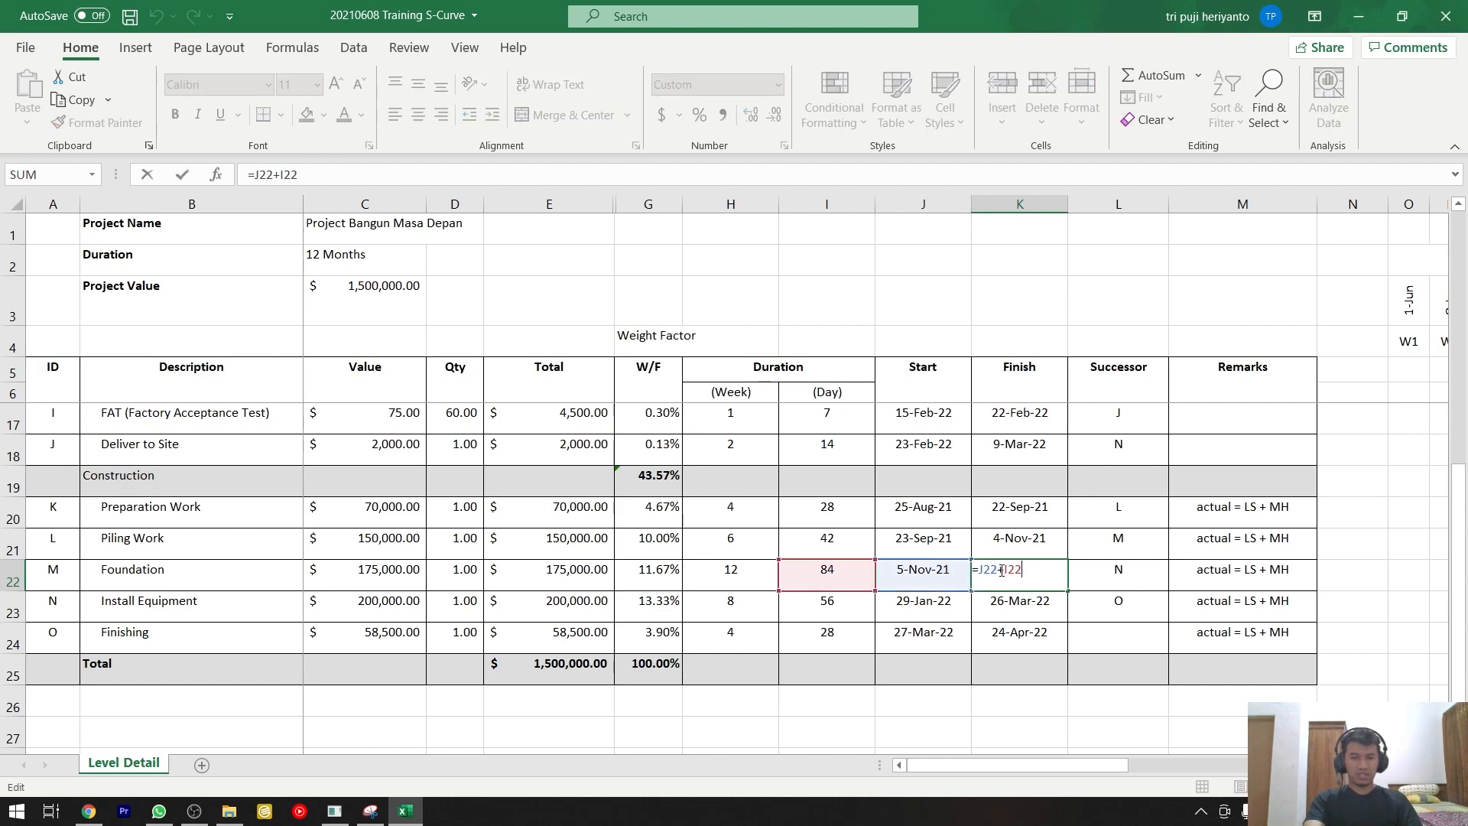
key(Return)
click(948, 601)
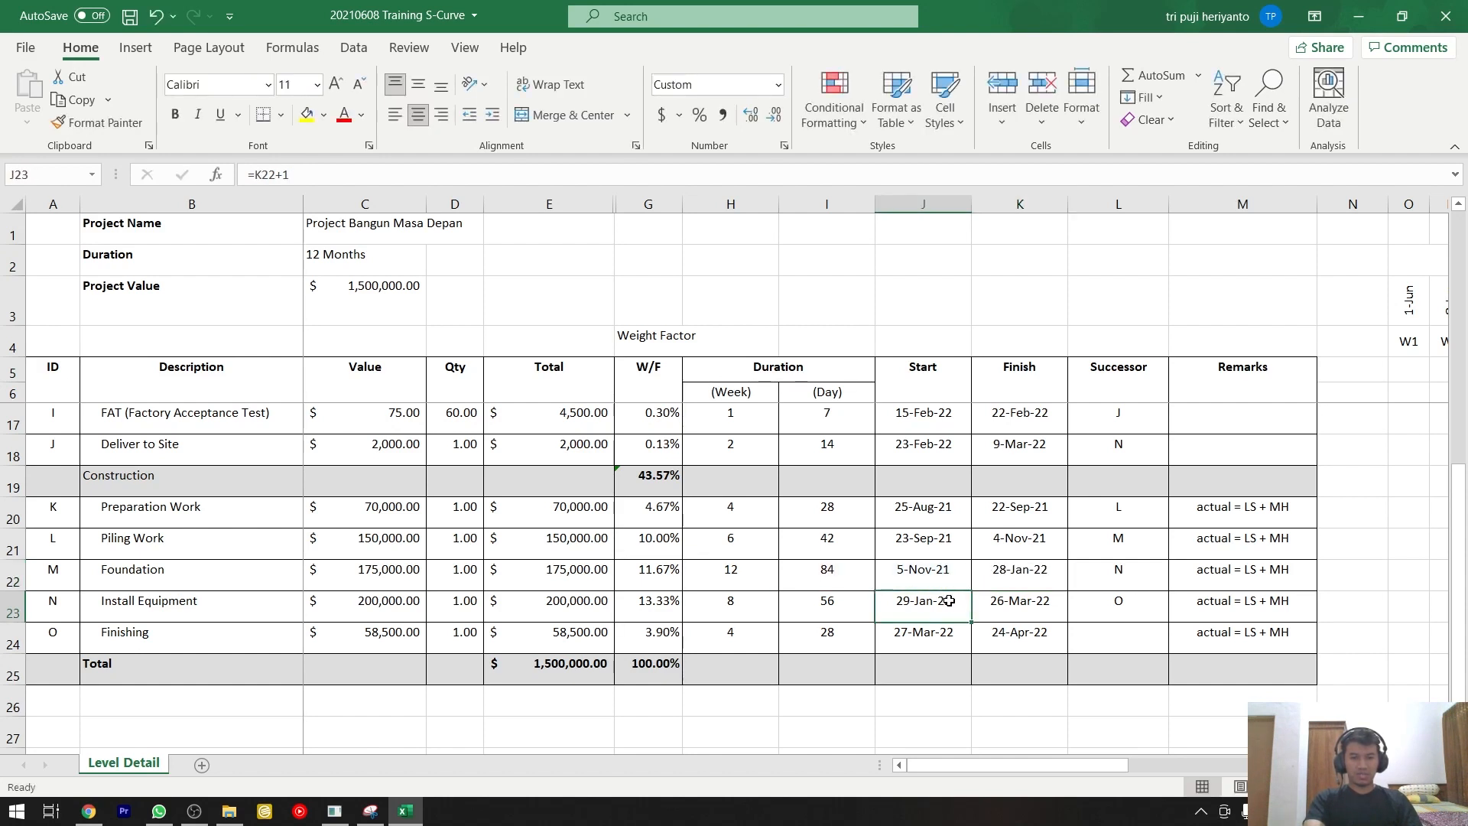
click(1000, 604)
click(927, 635)
click(994, 634)
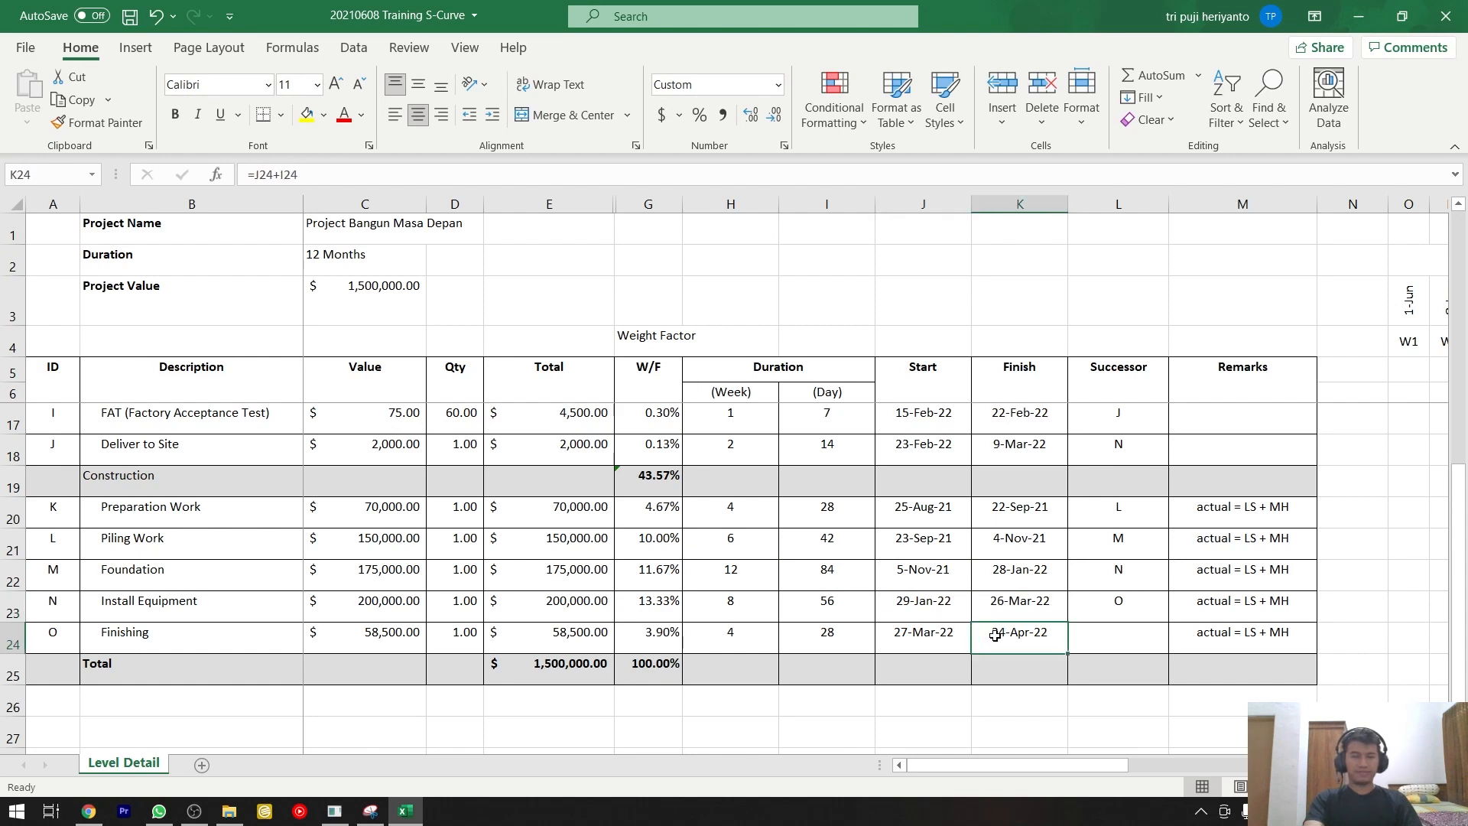
scroll(996, 634, up, 4)
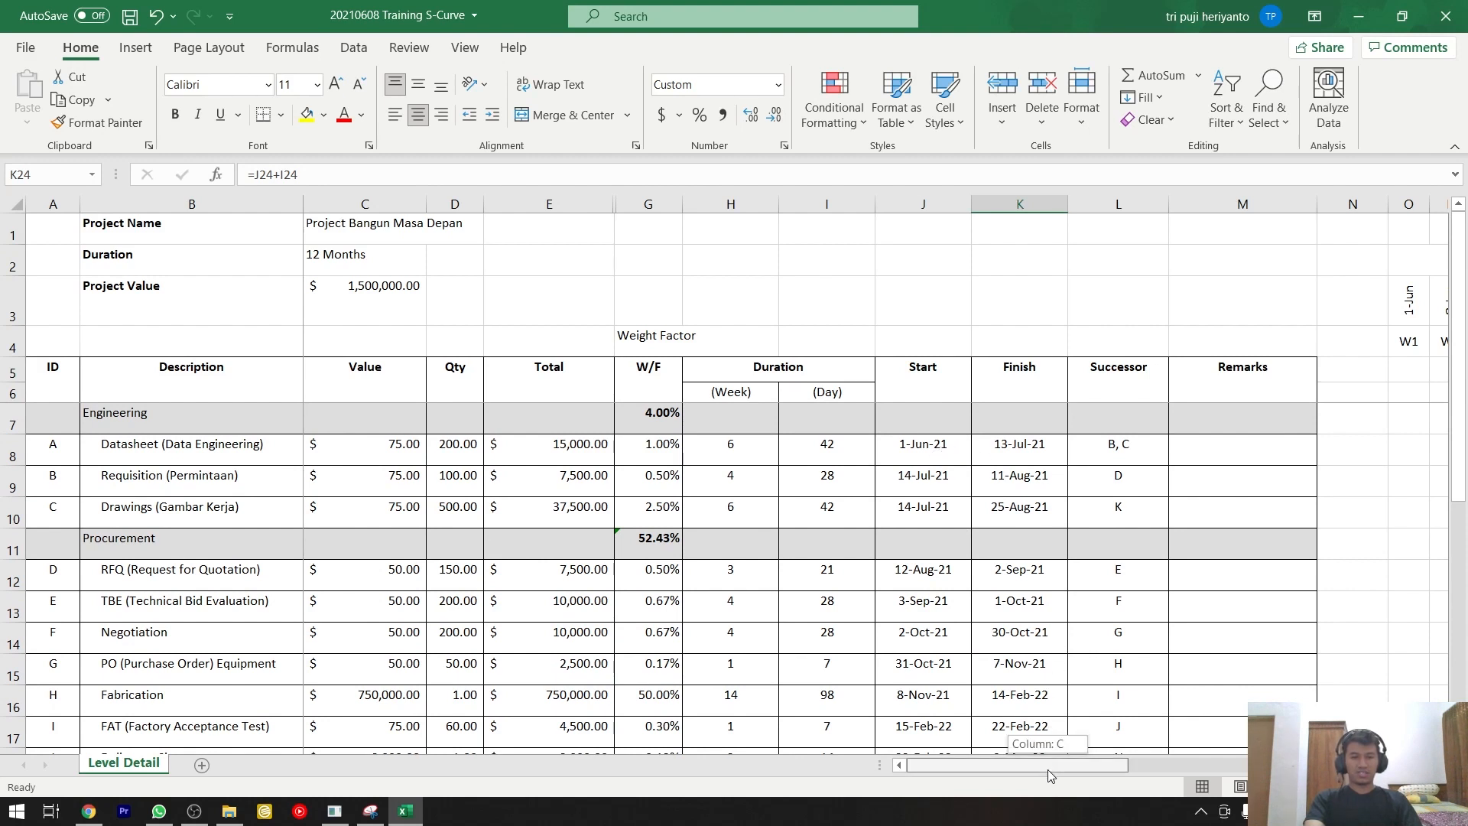
Fill the Datasheet row's timeline cells from W1 to W7, O8:U8, with light blue as its schedule bar.
drag(1048, 769, 1081, 765)
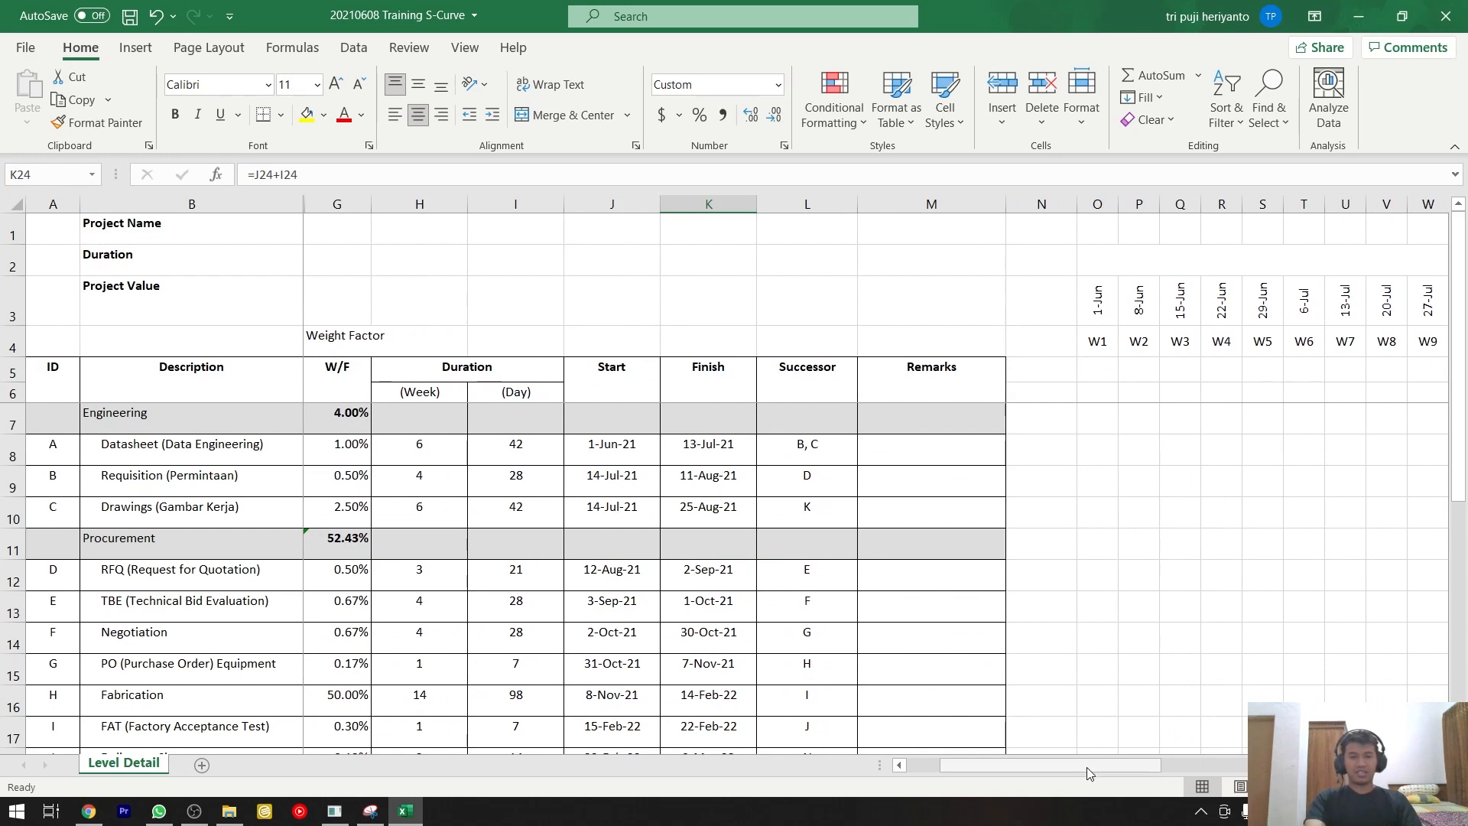
mouse_move(1086, 769)
mouse_down()
mouse_move(1054, 768)
mouse_move(1067, 766)
mouse_up()
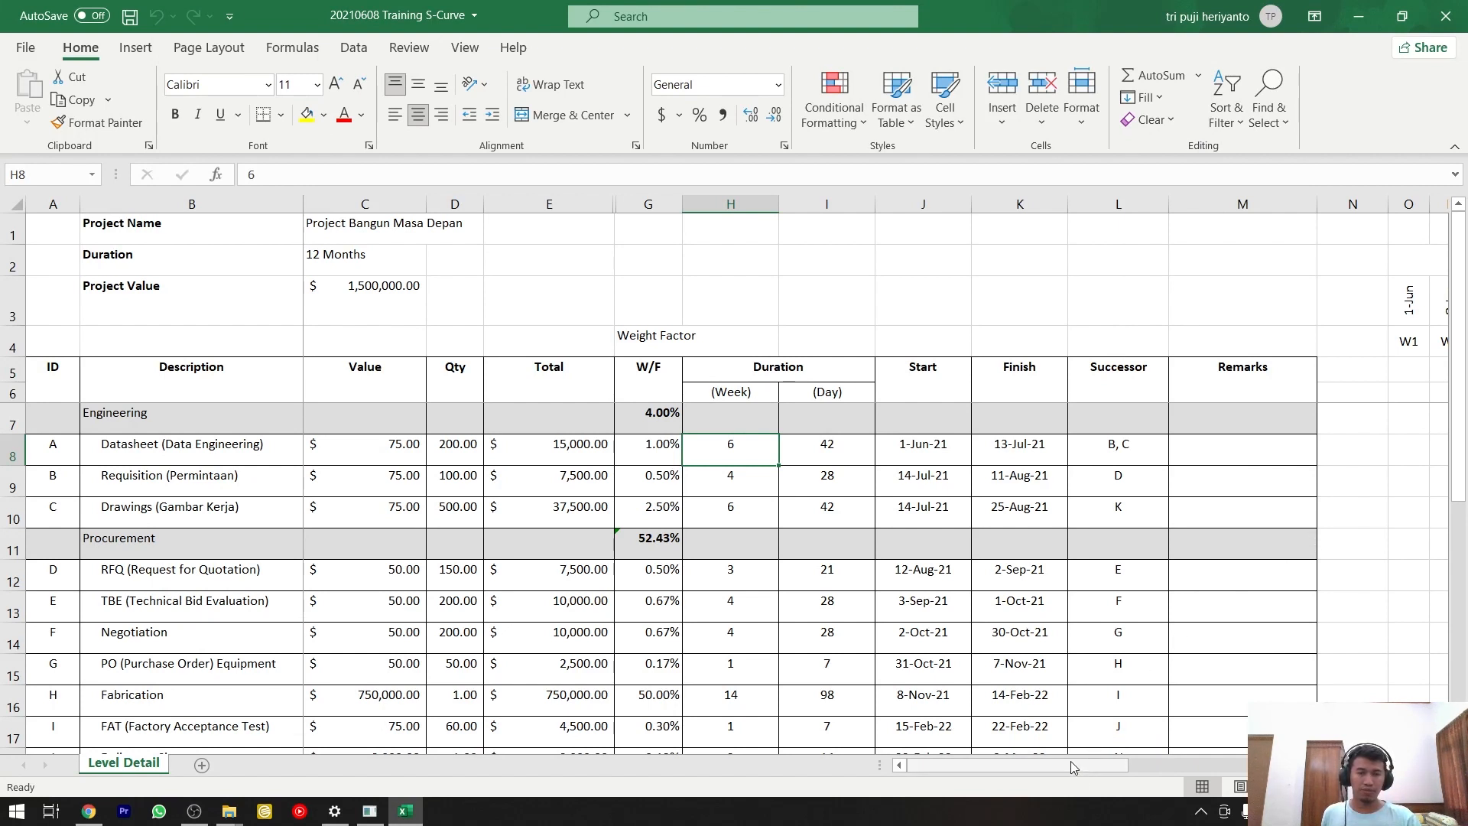
drag(1071, 760, 1121, 760)
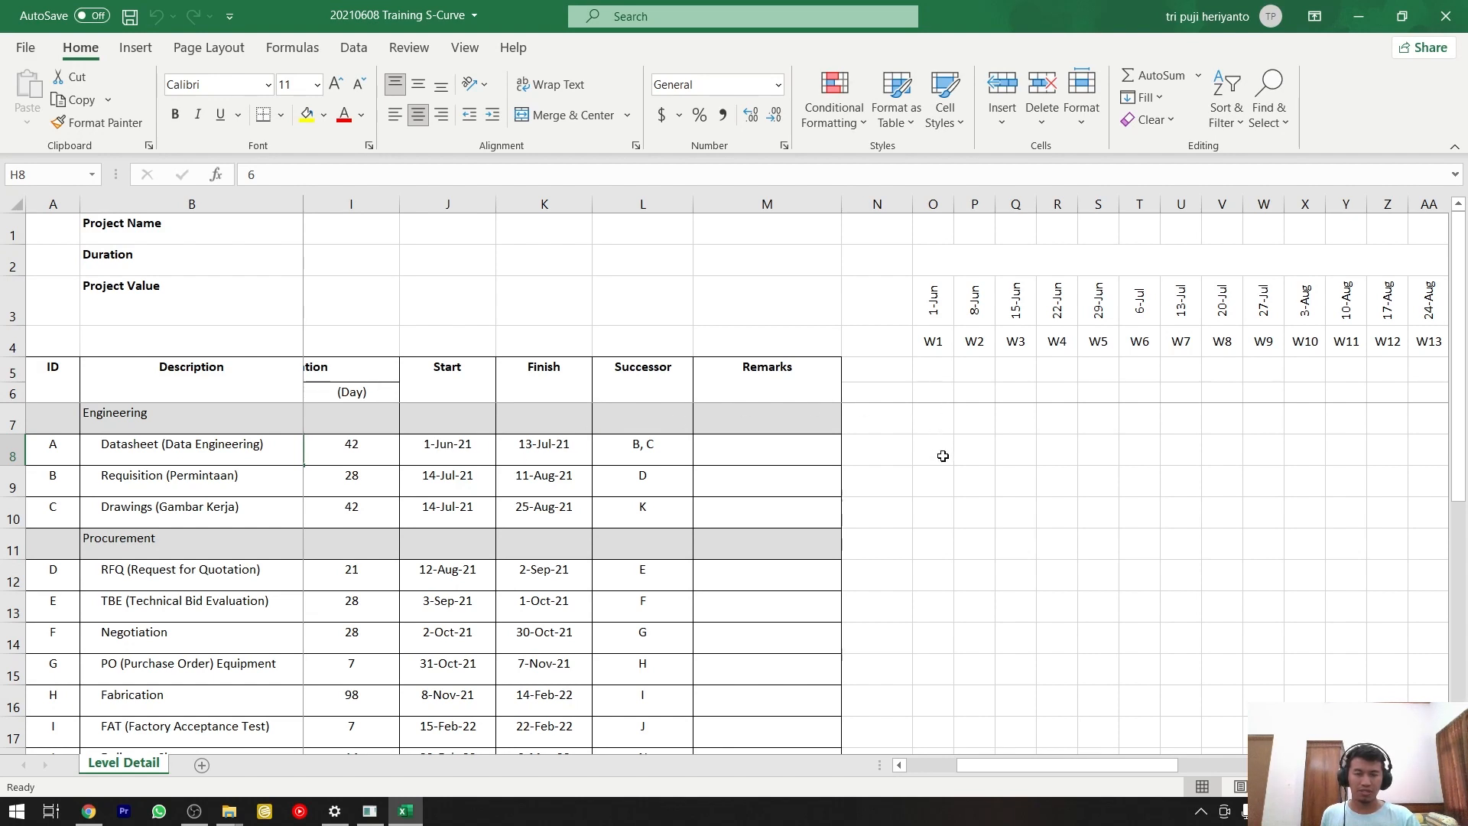
drag(943, 456, 1184, 454)
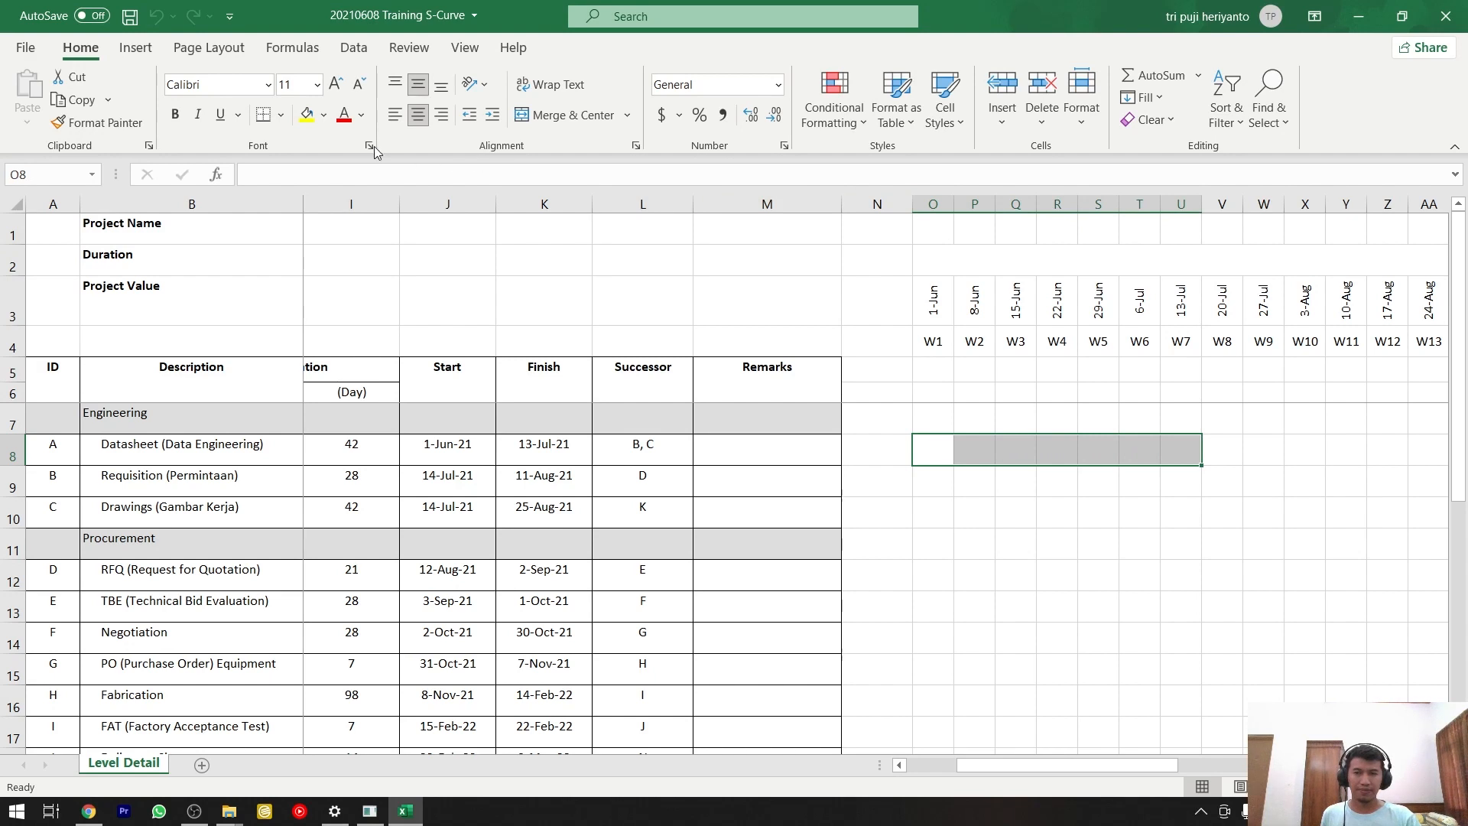
click(324, 114)
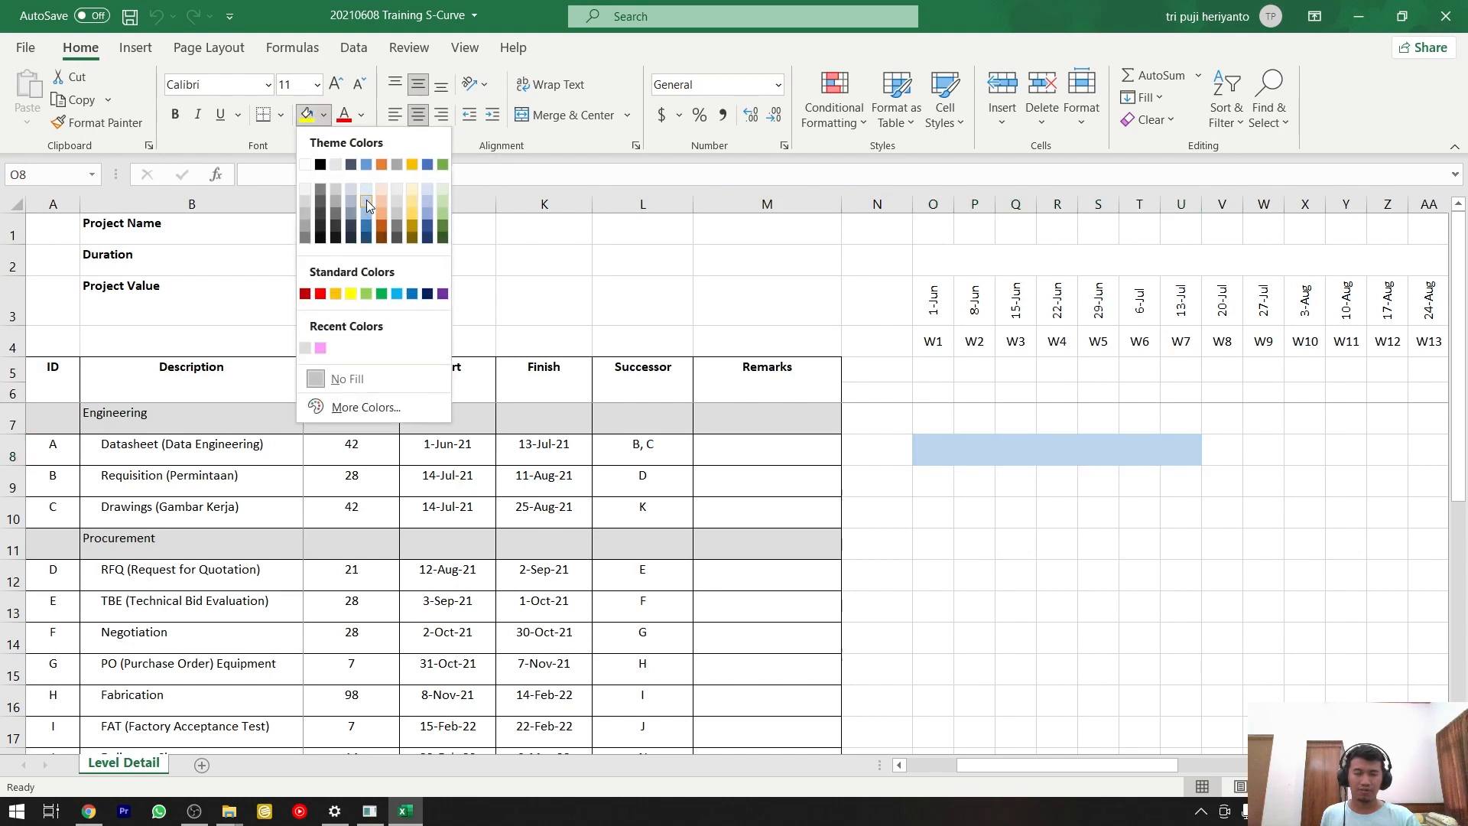
click(366, 200)
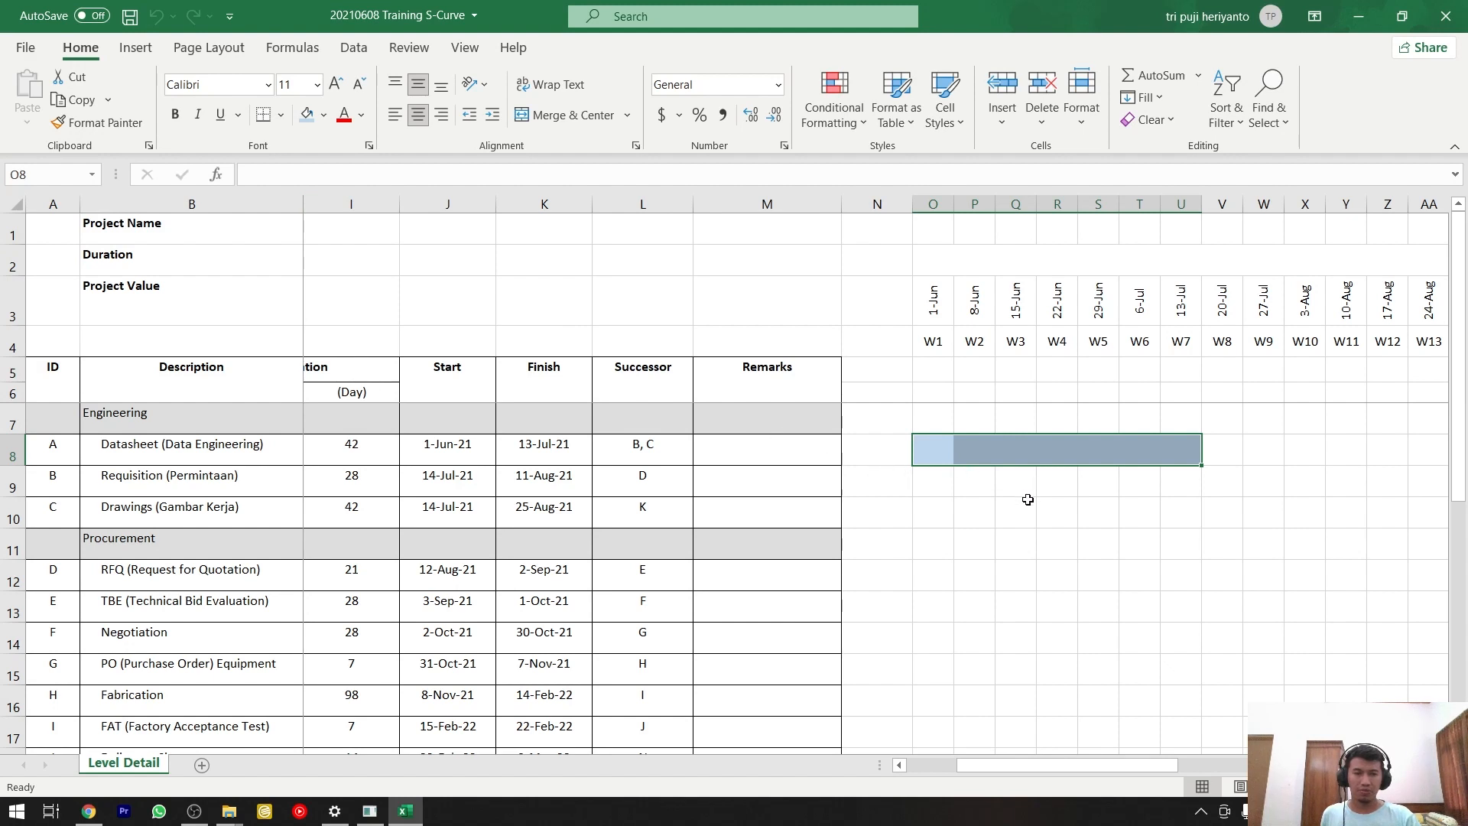
click(979, 506)
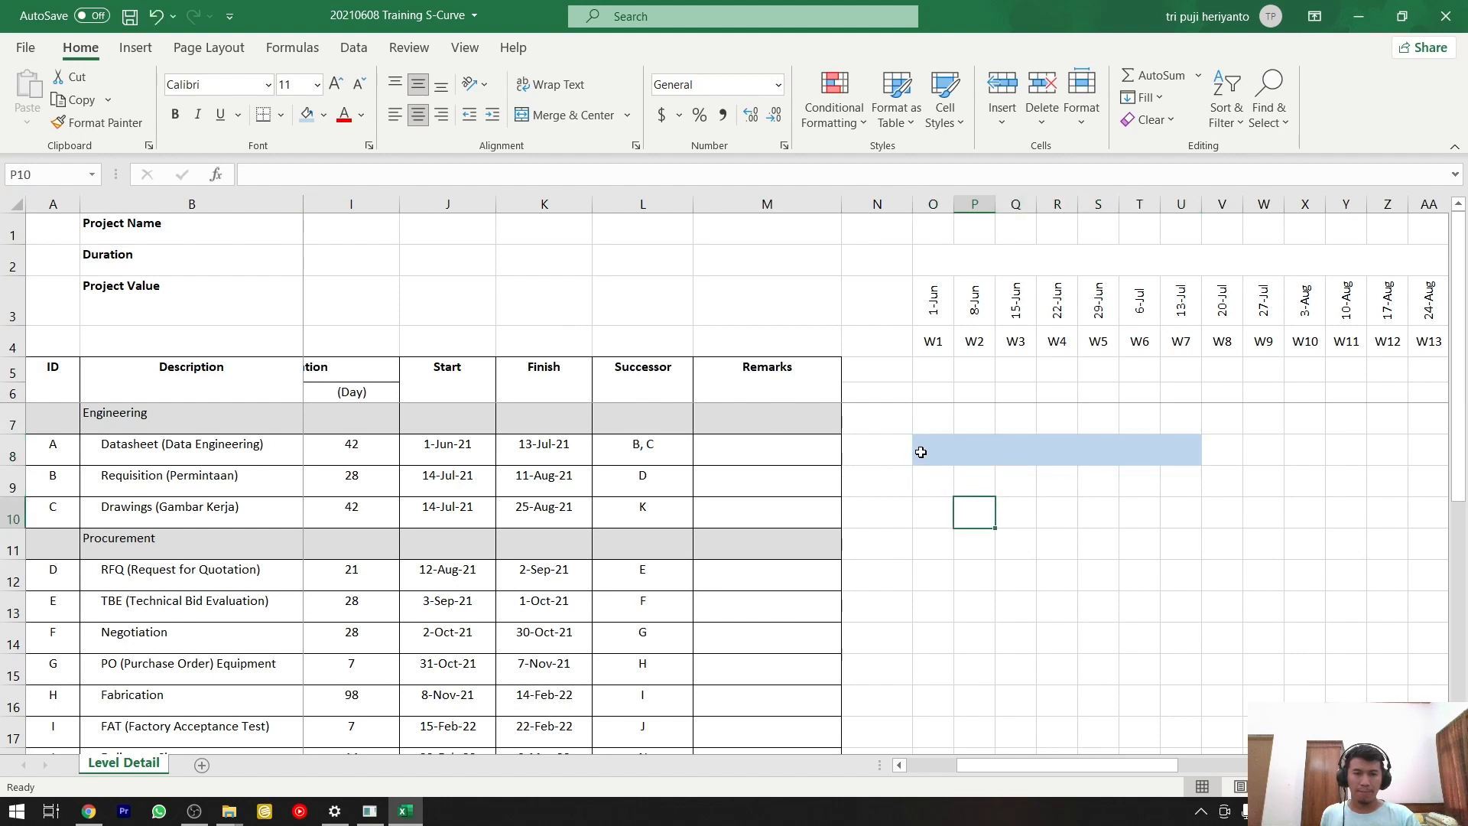
Compare the Datasheet row's duration, Start and Finish dates with its bar in the weekly timeline.
click(920, 452)
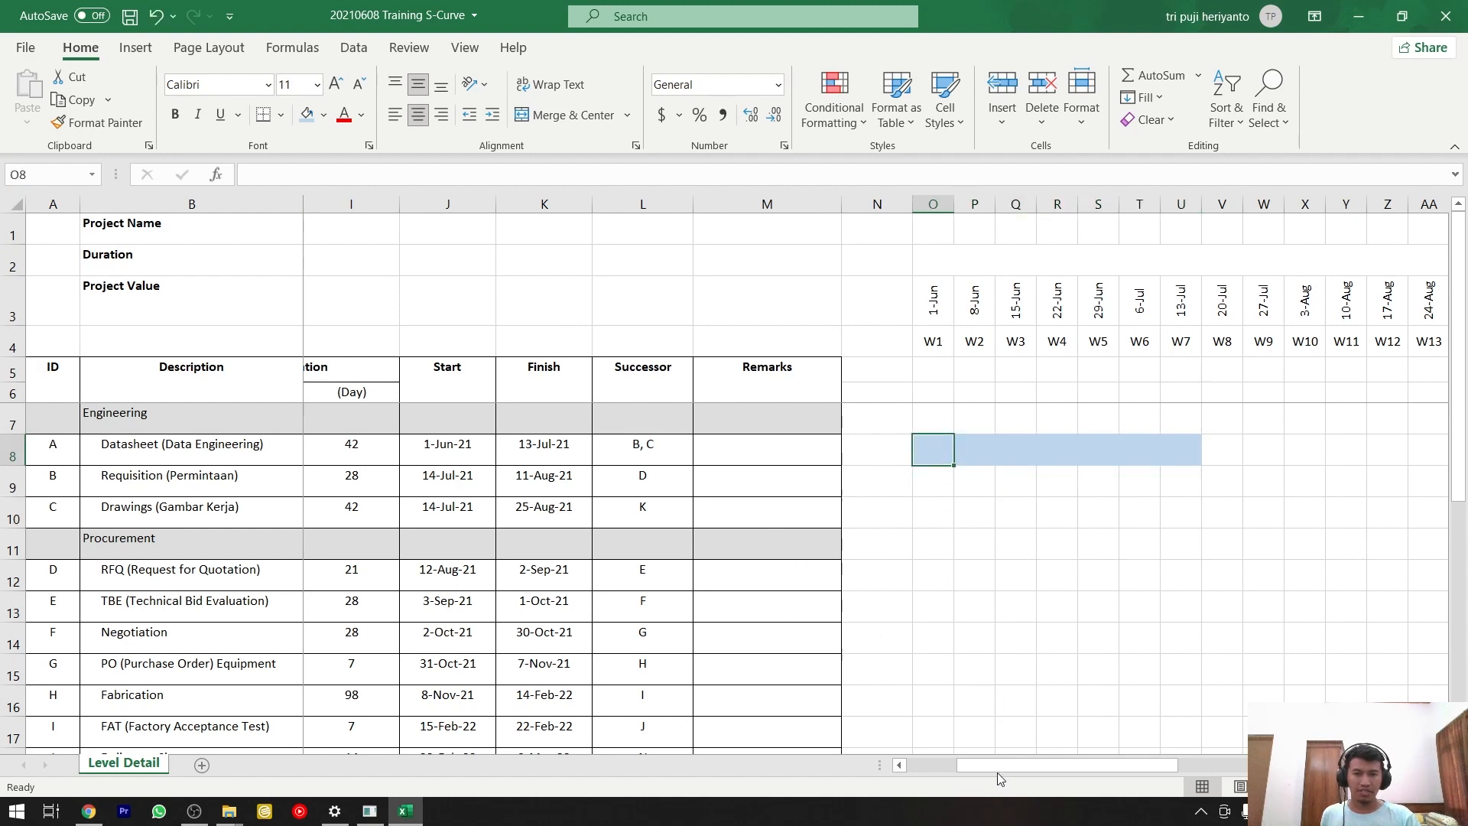
drag(979, 770, 954, 764)
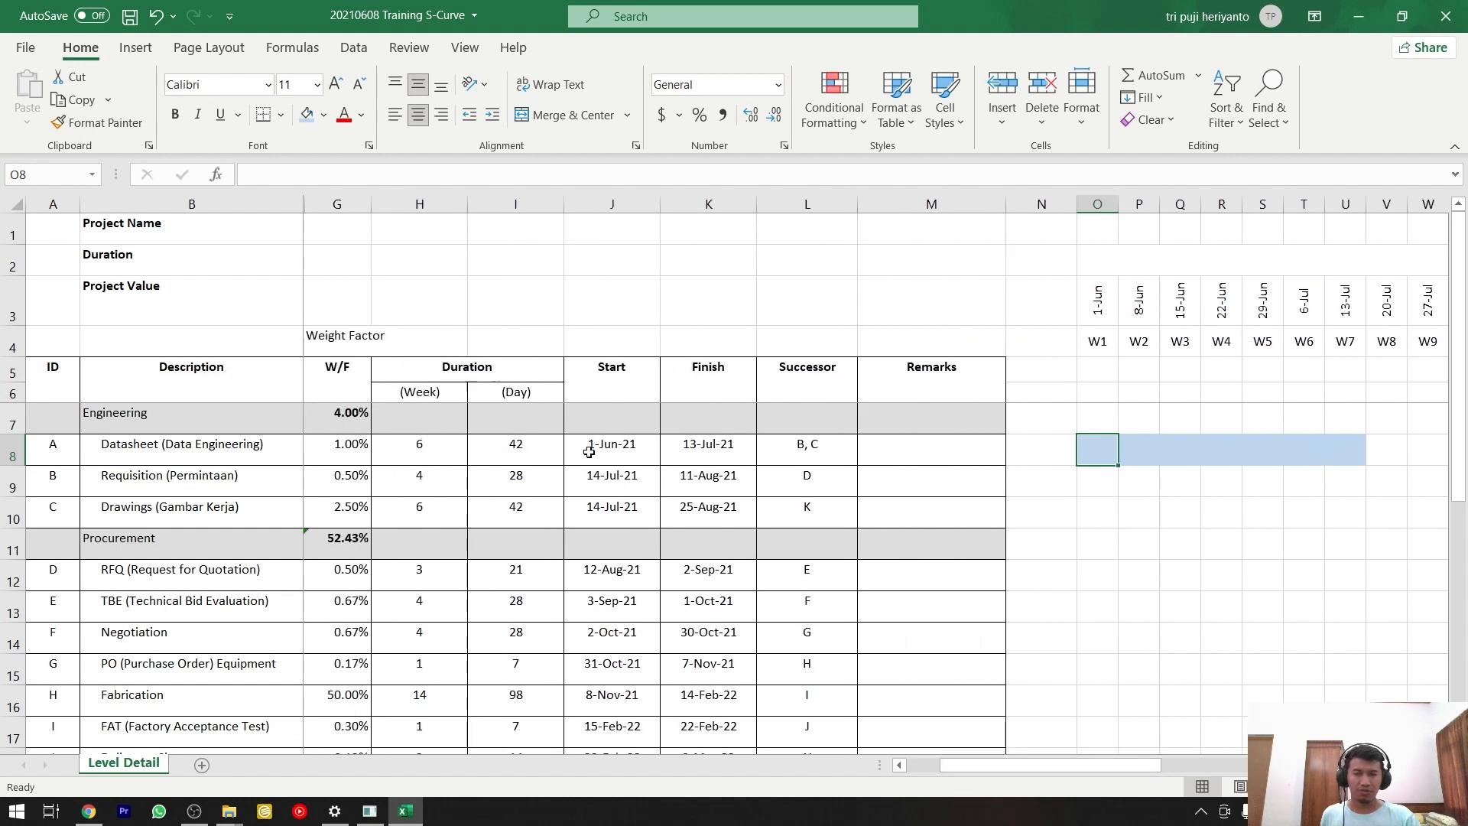
click(428, 454)
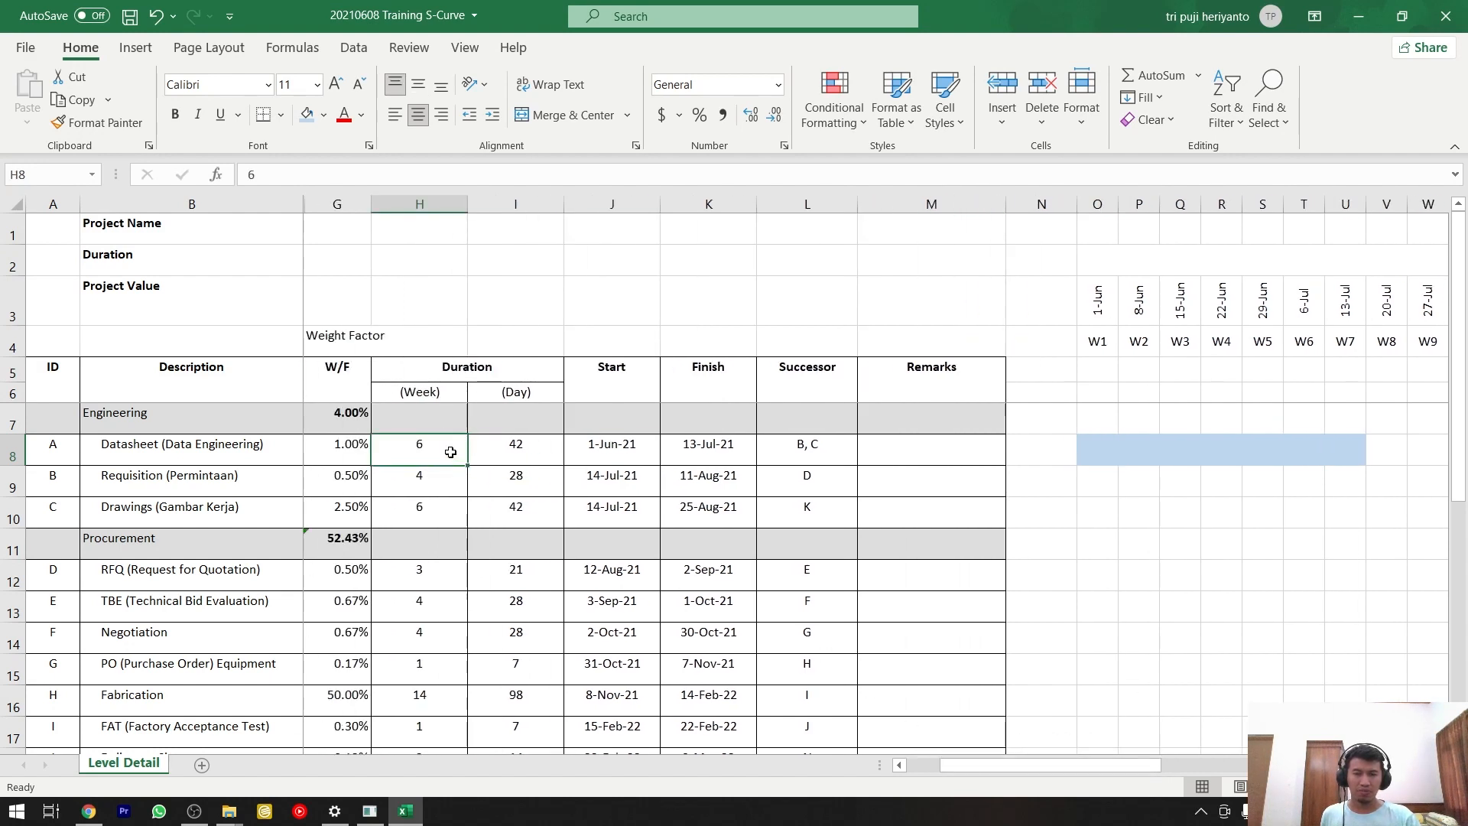
key(Right)
key(Right)
key(Right)
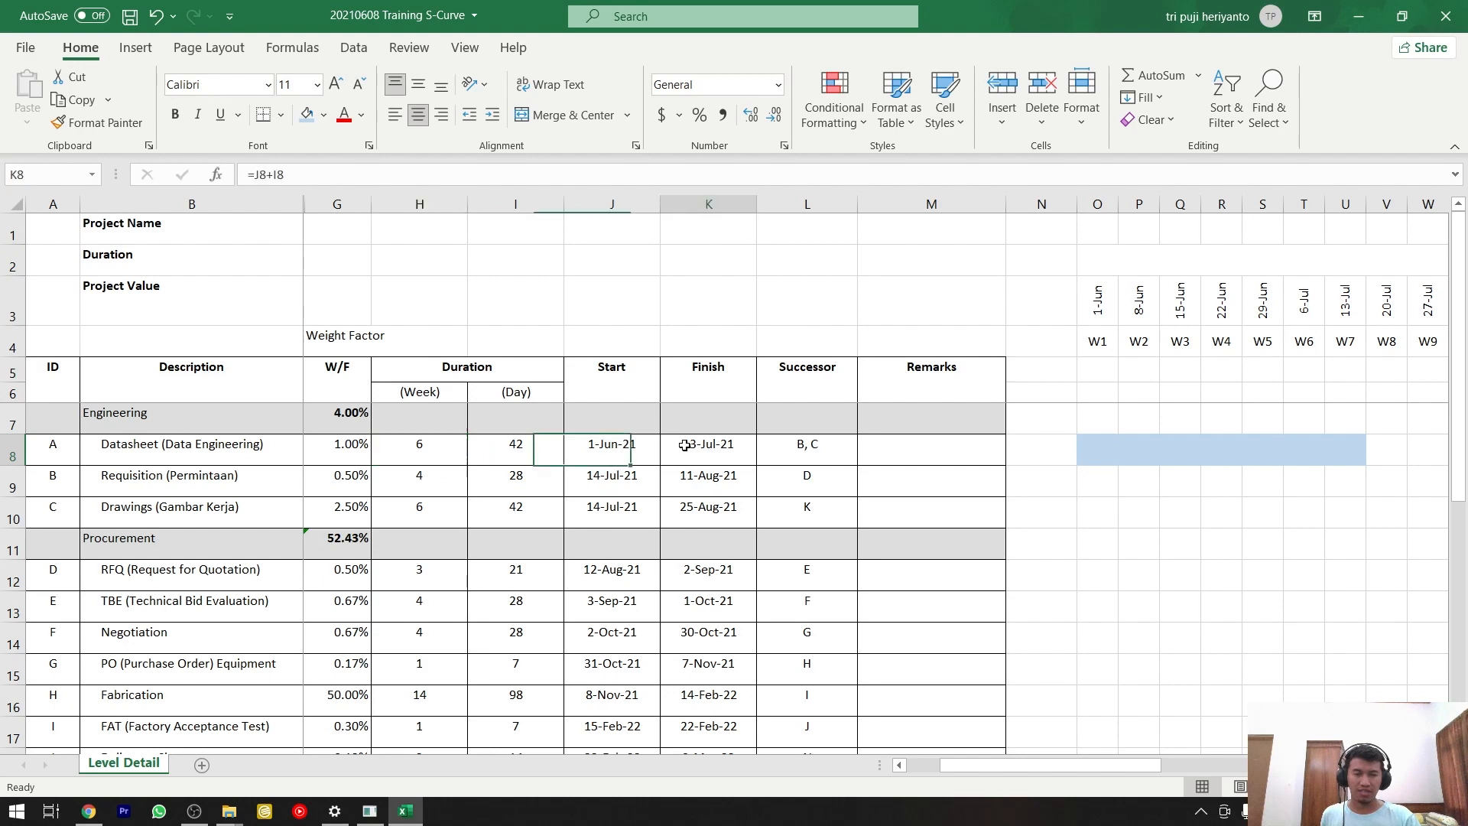
click(637, 455)
click(693, 454)
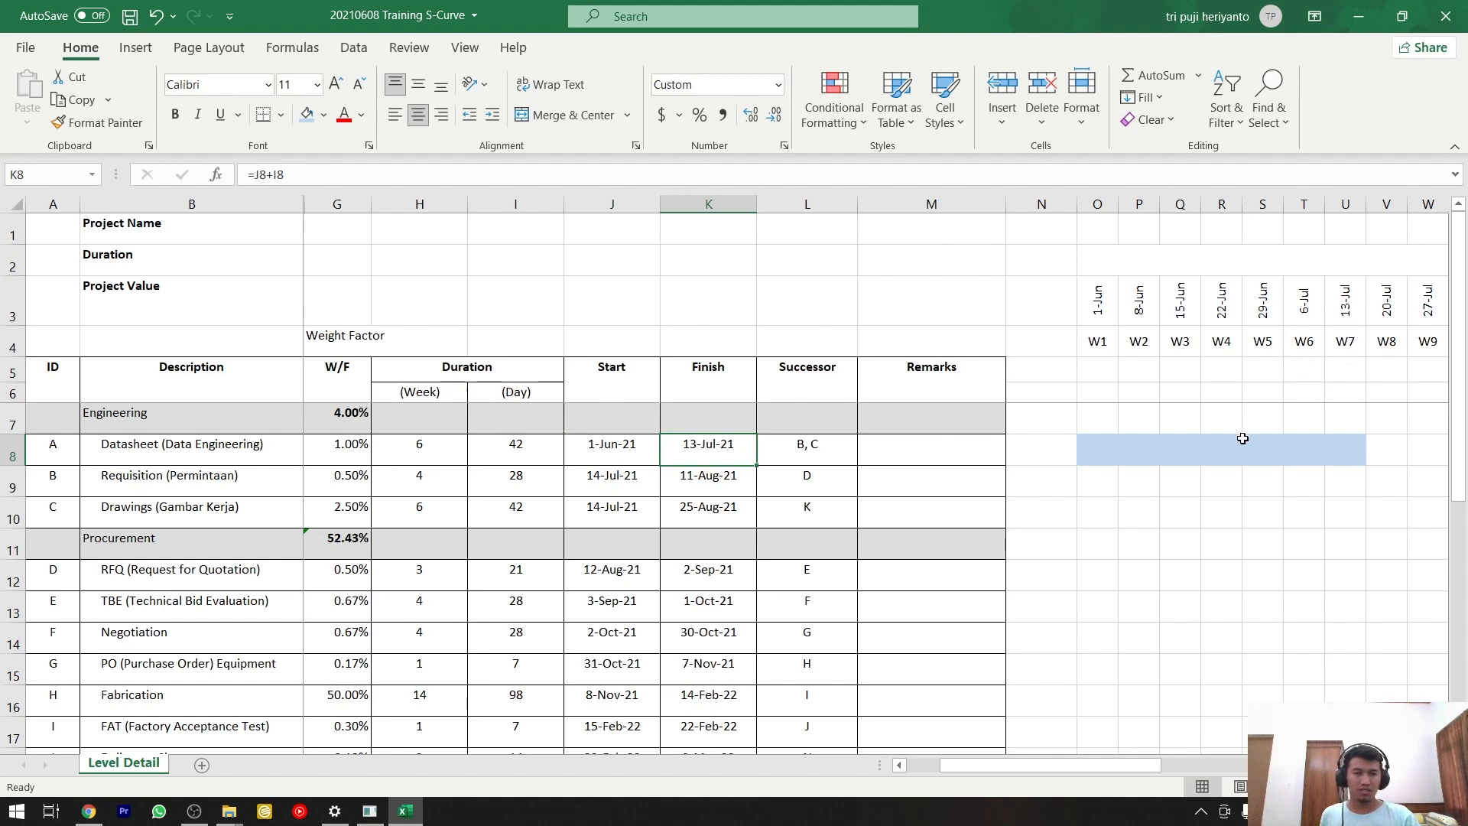
drag(1085, 457, 1349, 456)
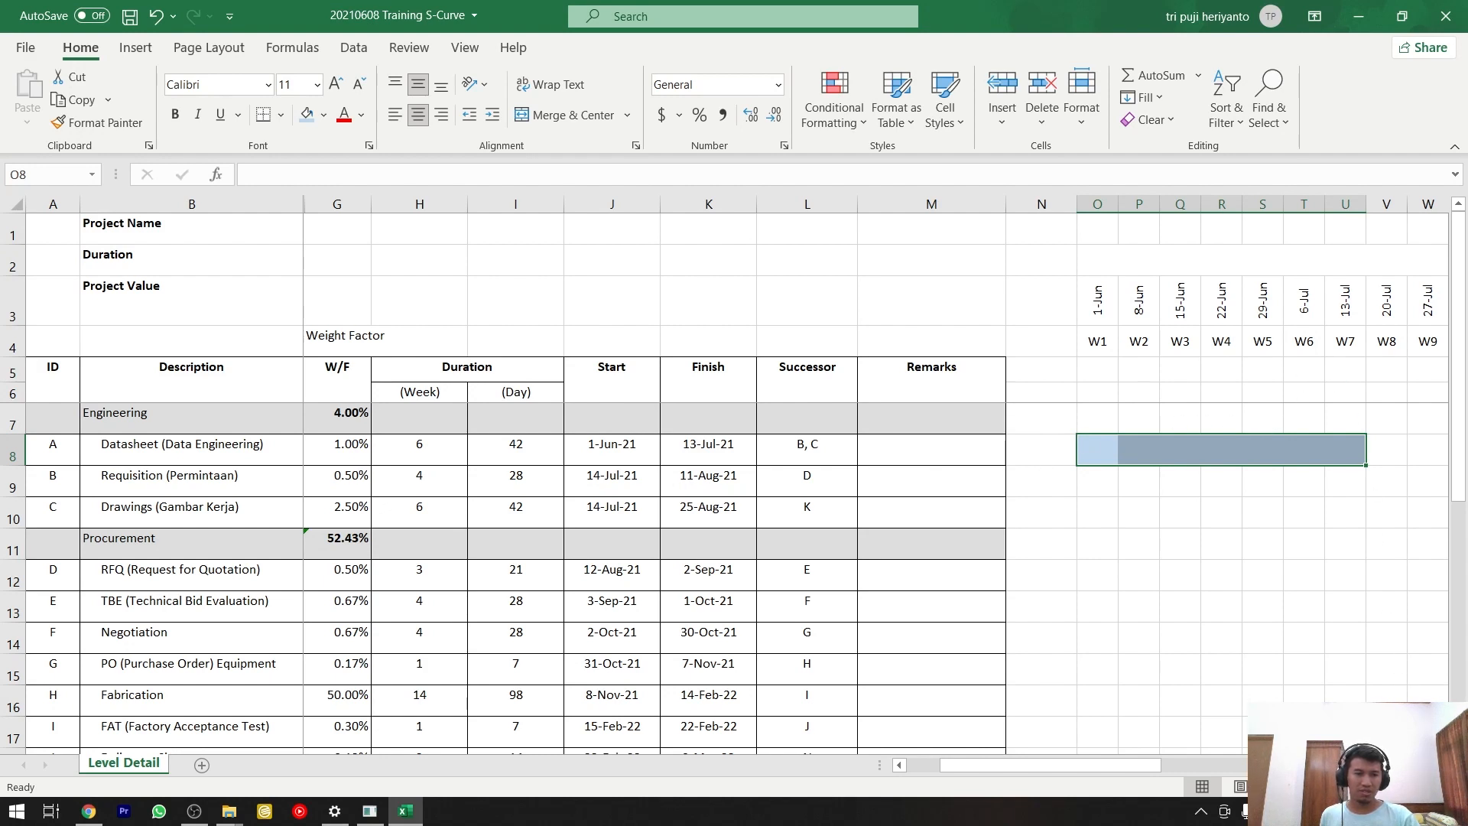
Fill the Requisition row's timeline cells from W7 to W12, U9:Z9, with the same light blue.
scroll(1349, 541, right, 1)
click(1274, 311)
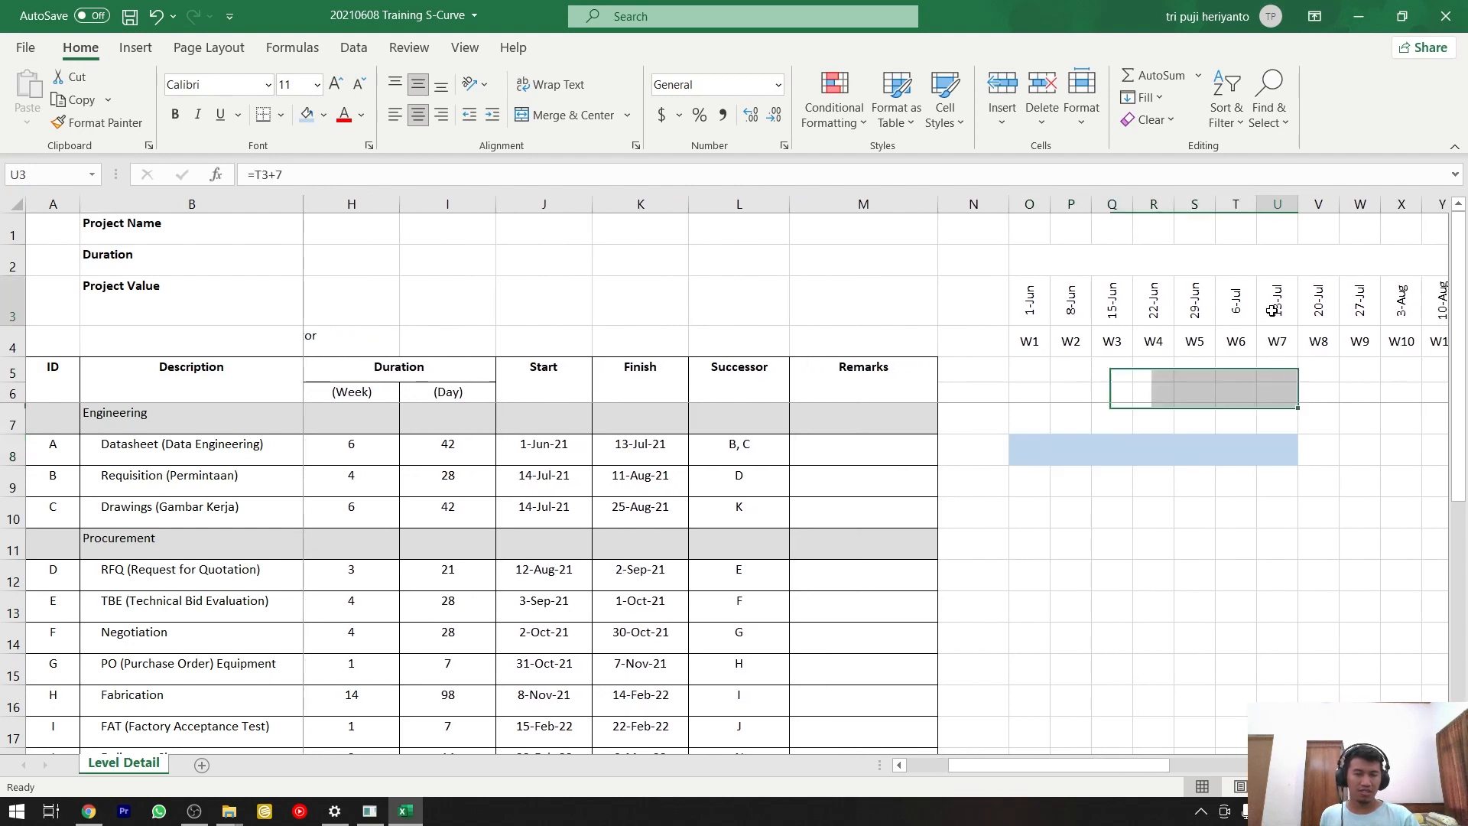
click(1318, 310)
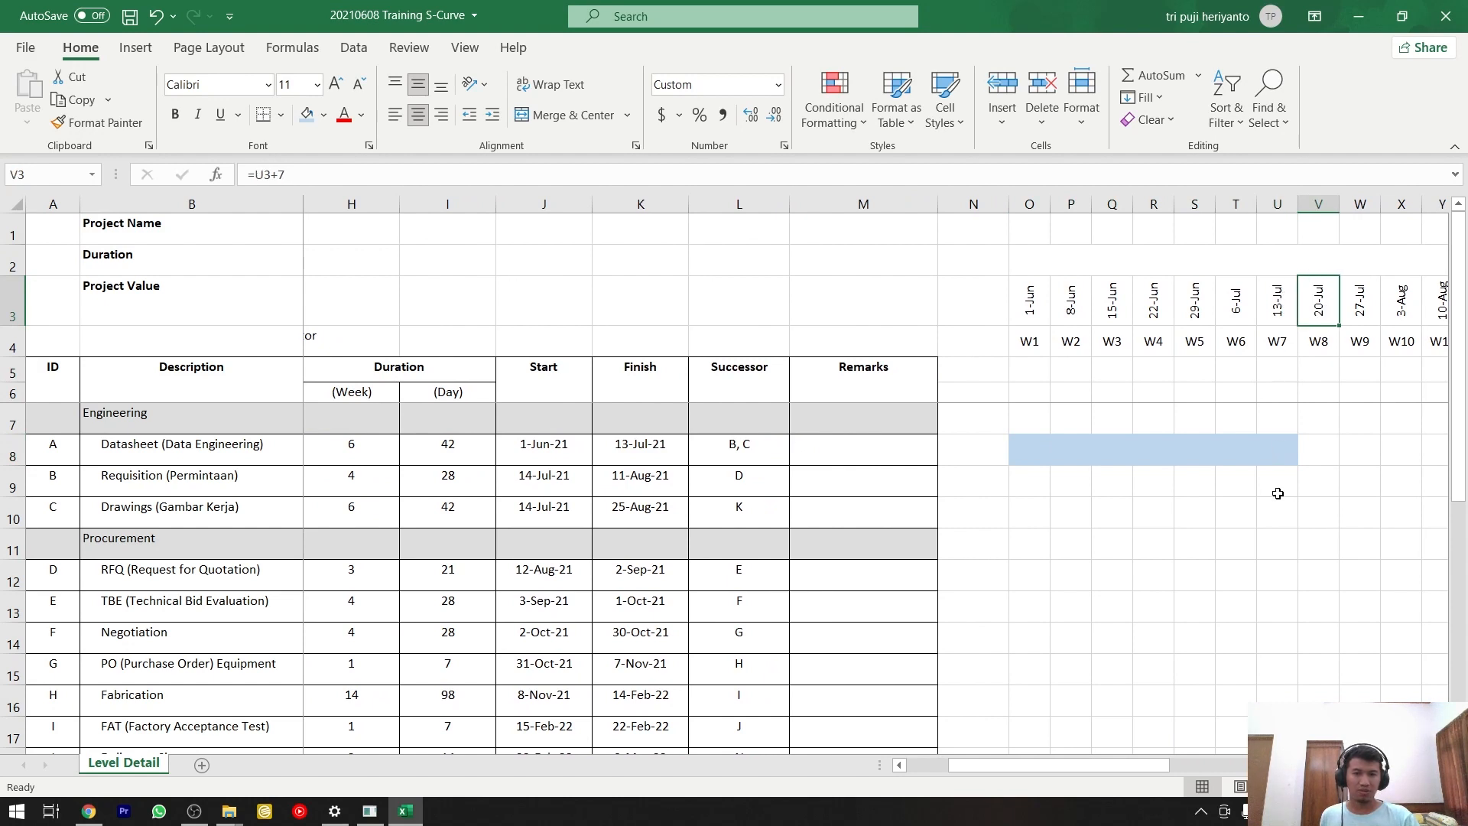
click(1278, 494)
mouse_move(1283, 494)
mouse_down()
mouse_move(1441, 490)
mouse_move(1305, 482)
mouse_up()
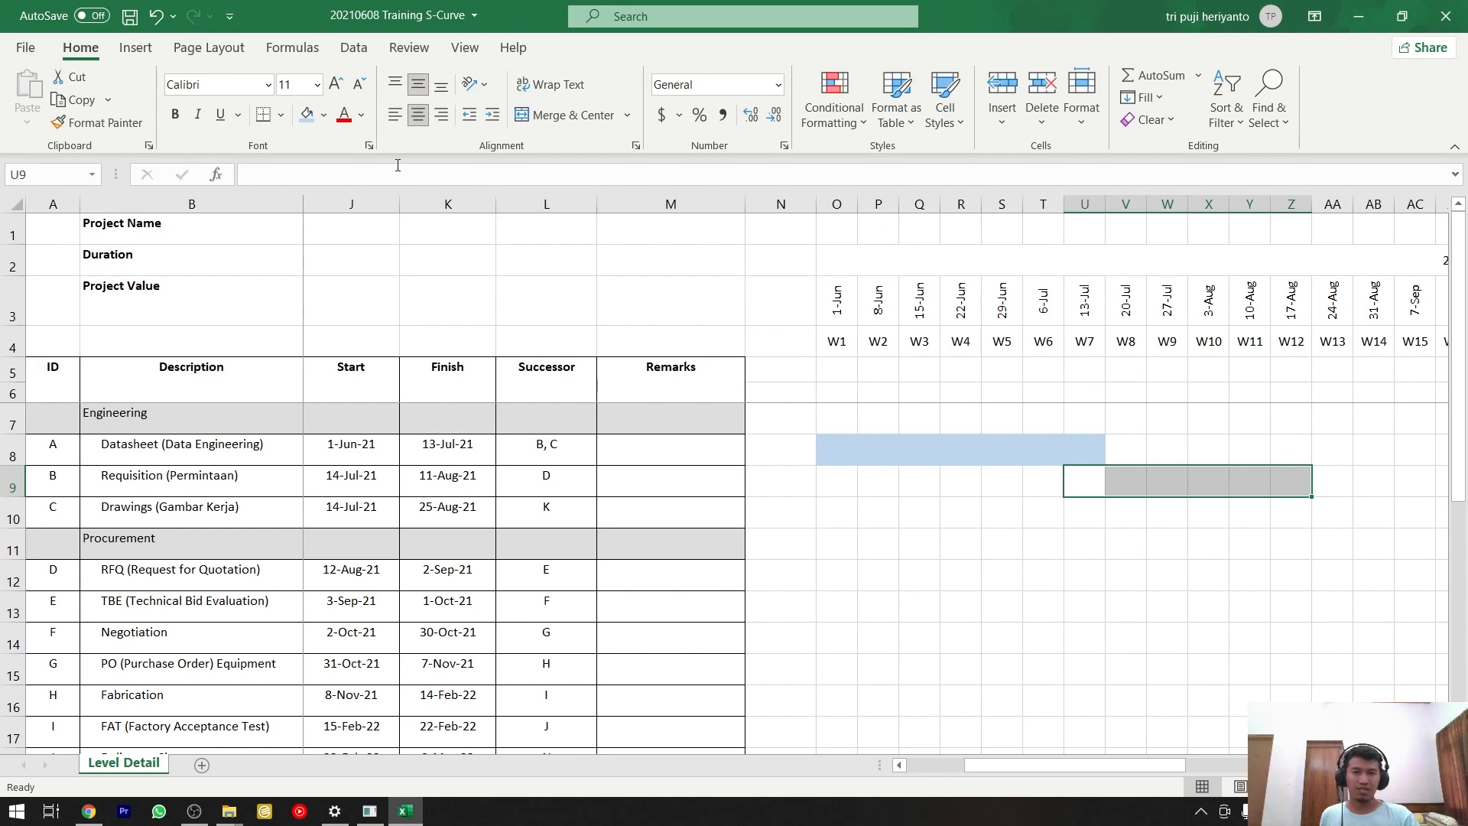
click(306, 115)
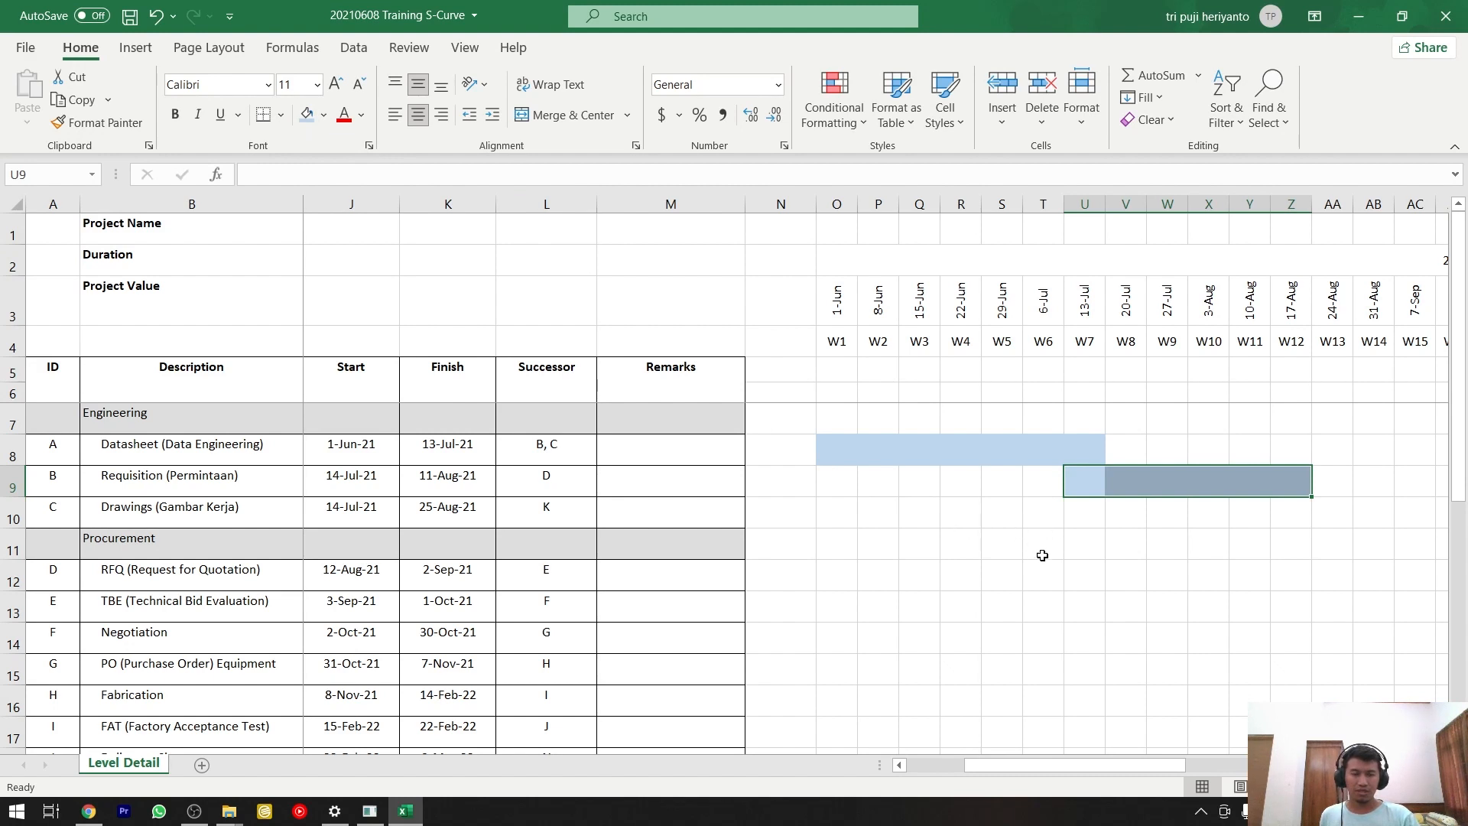
Fill the Drawings row's timeline cells from W7 to W14, U10:AB10, with the same light blue.
drag(993, 766, 986, 769)
scroll(986, 769, right, 1)
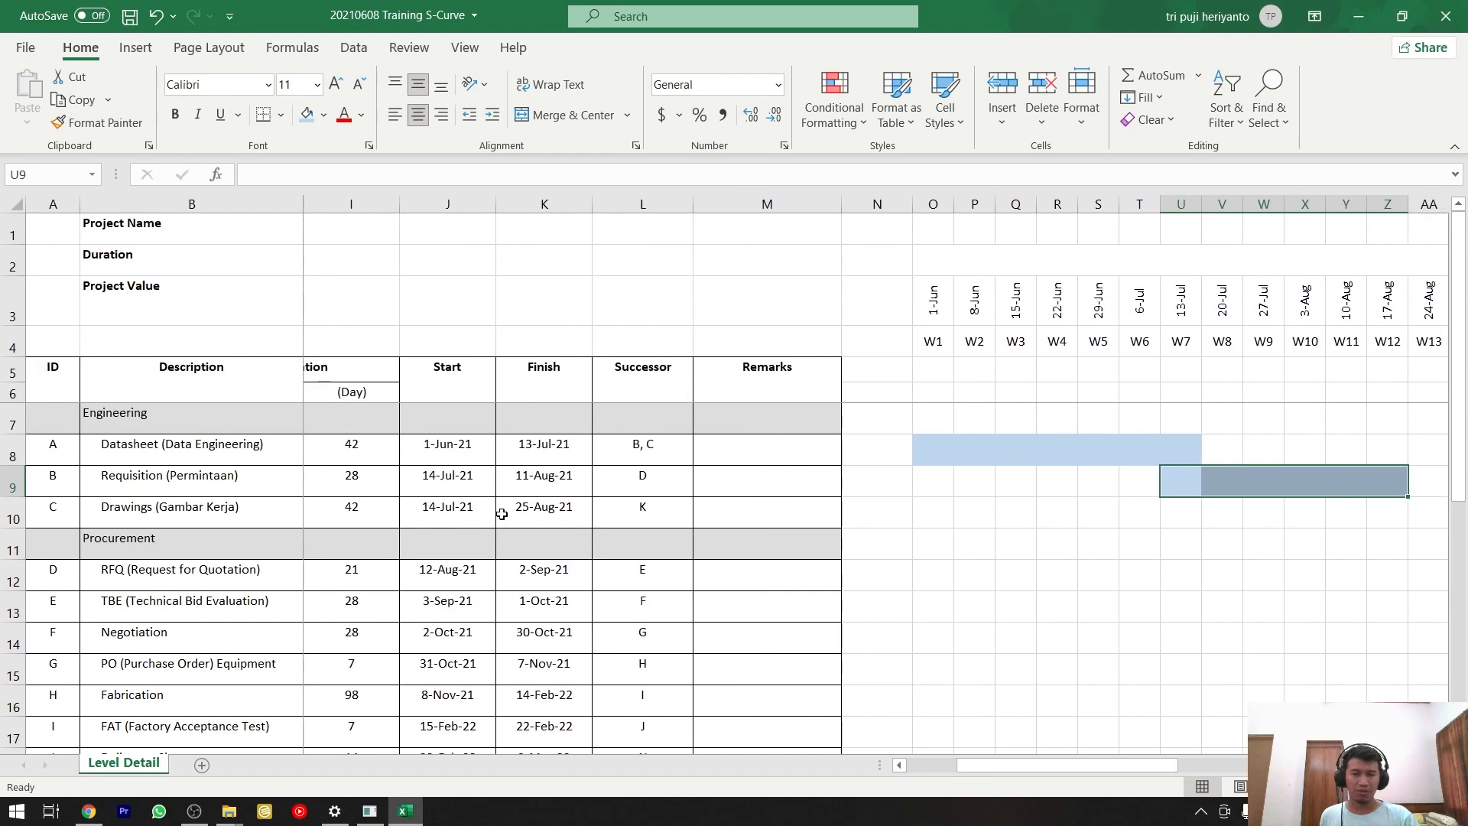
click(1180, 529)
drag(1193, 530, 1283, 533)
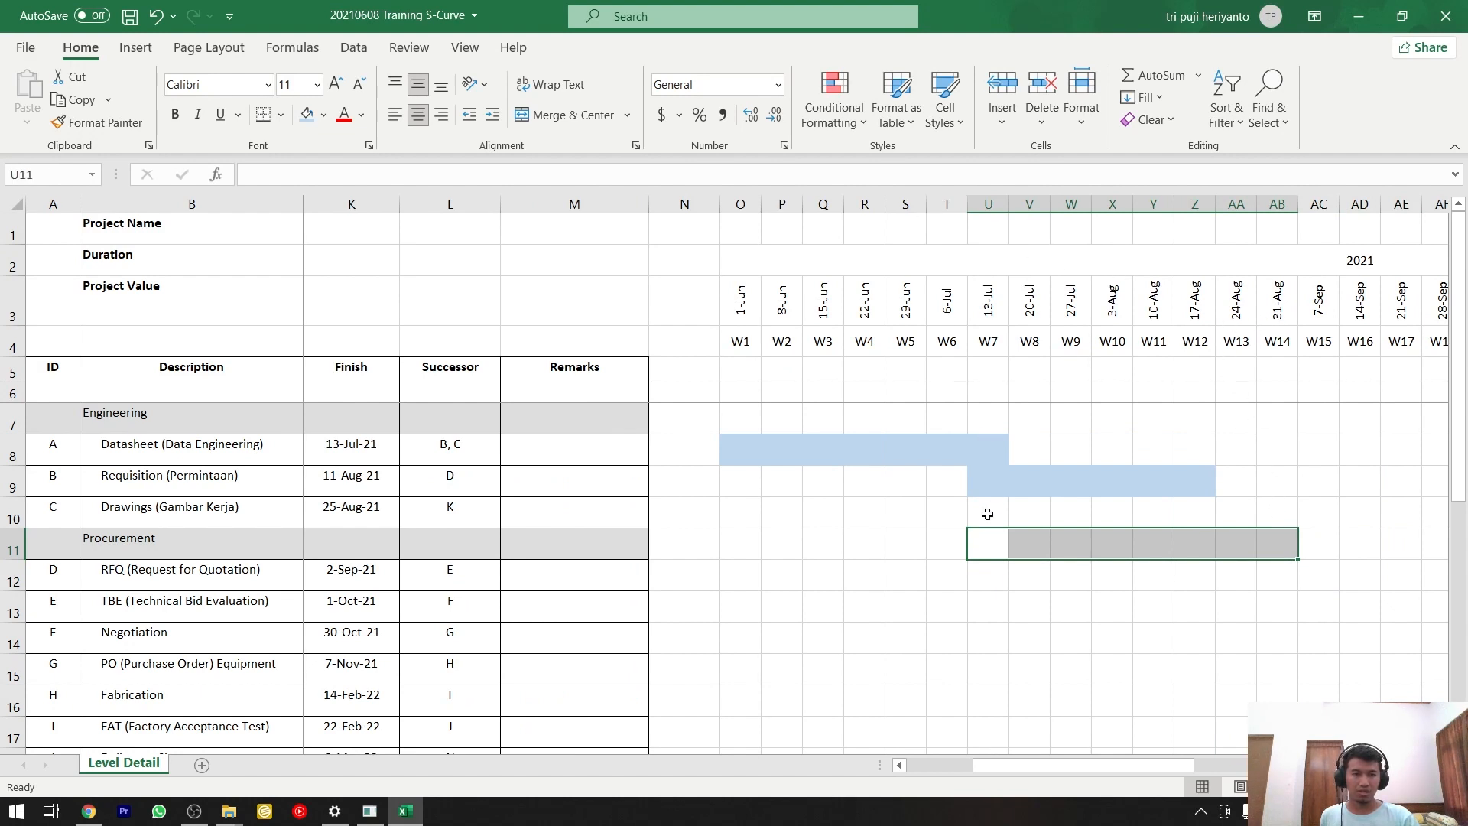
drag(987, 514, 1283, 511)
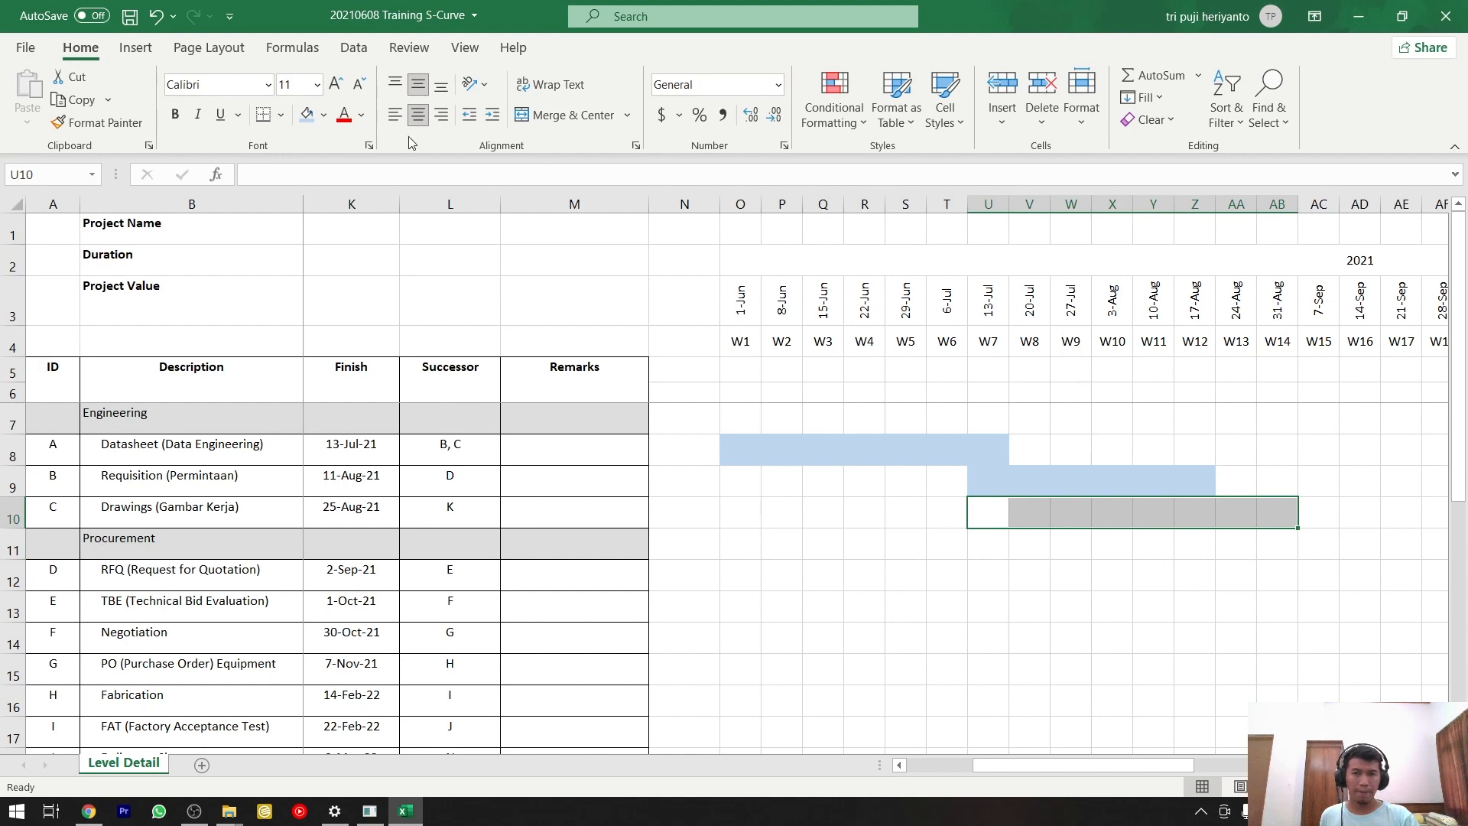
click(305, 114)
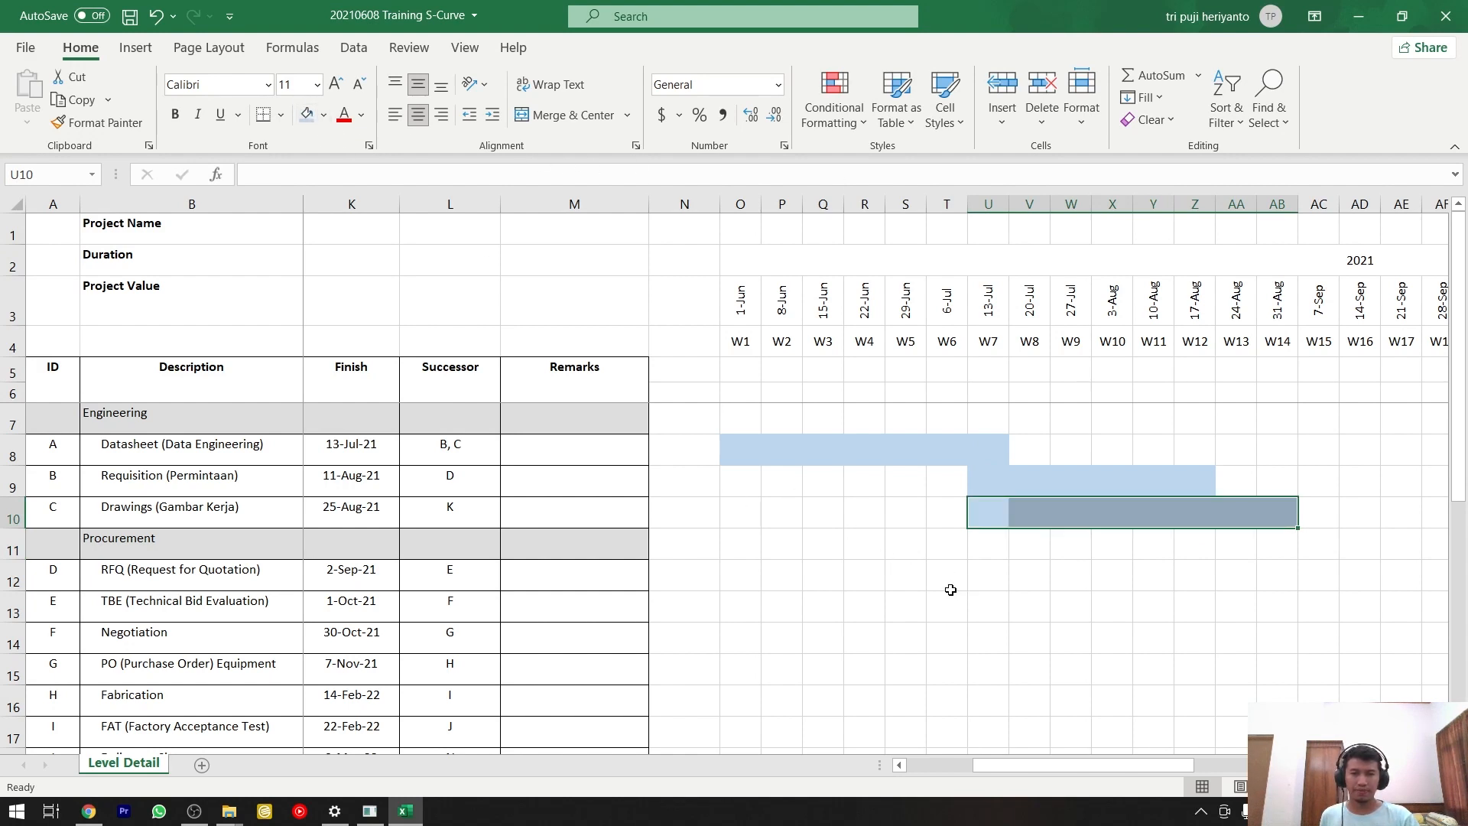
Fill the RFQ row's timeline cells from W12 to W15, Z12:AC12, with the same light blue.
drag(1140, 767, 1123, 769)
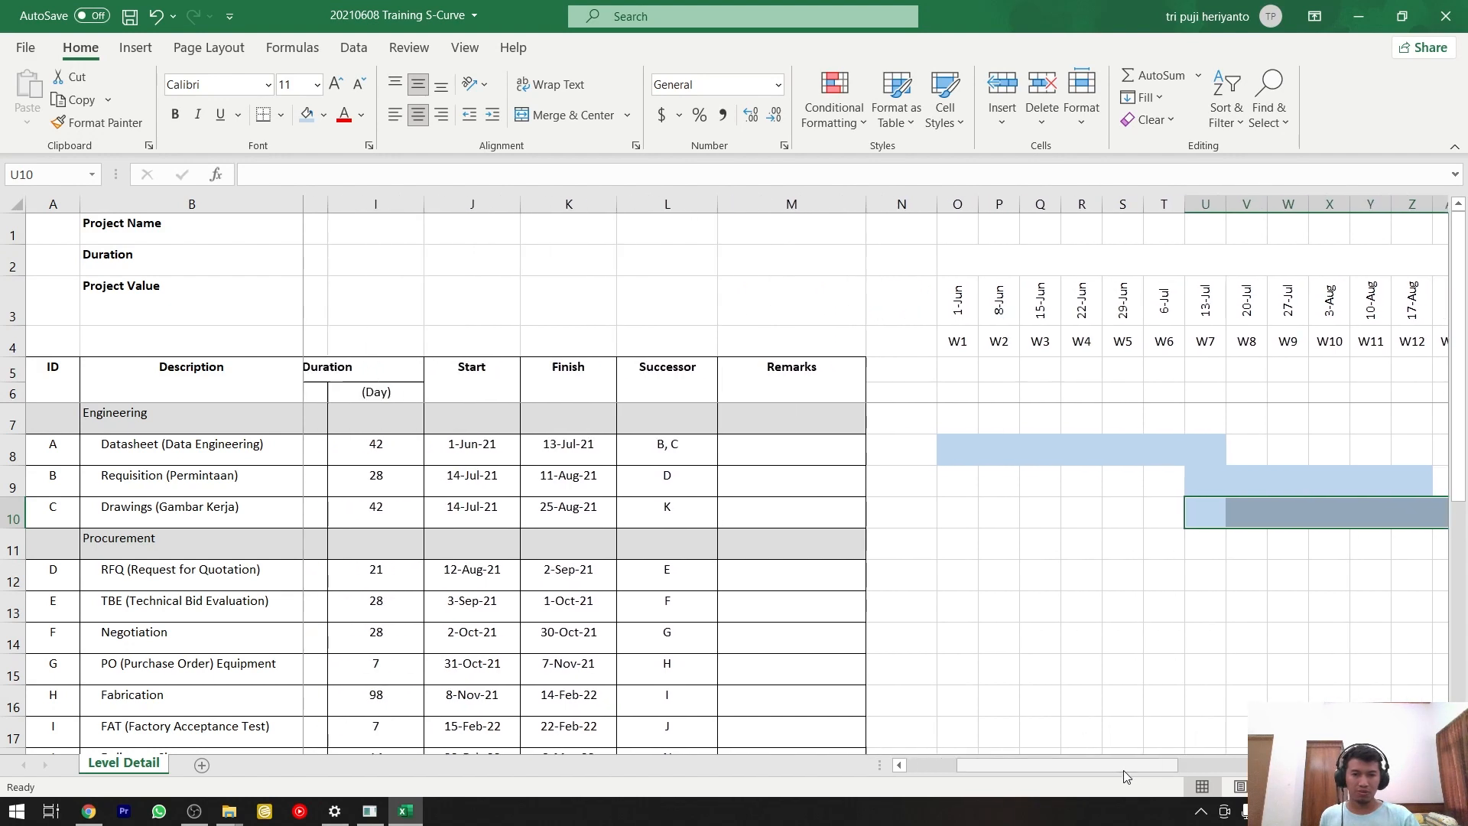
click(459, 574)
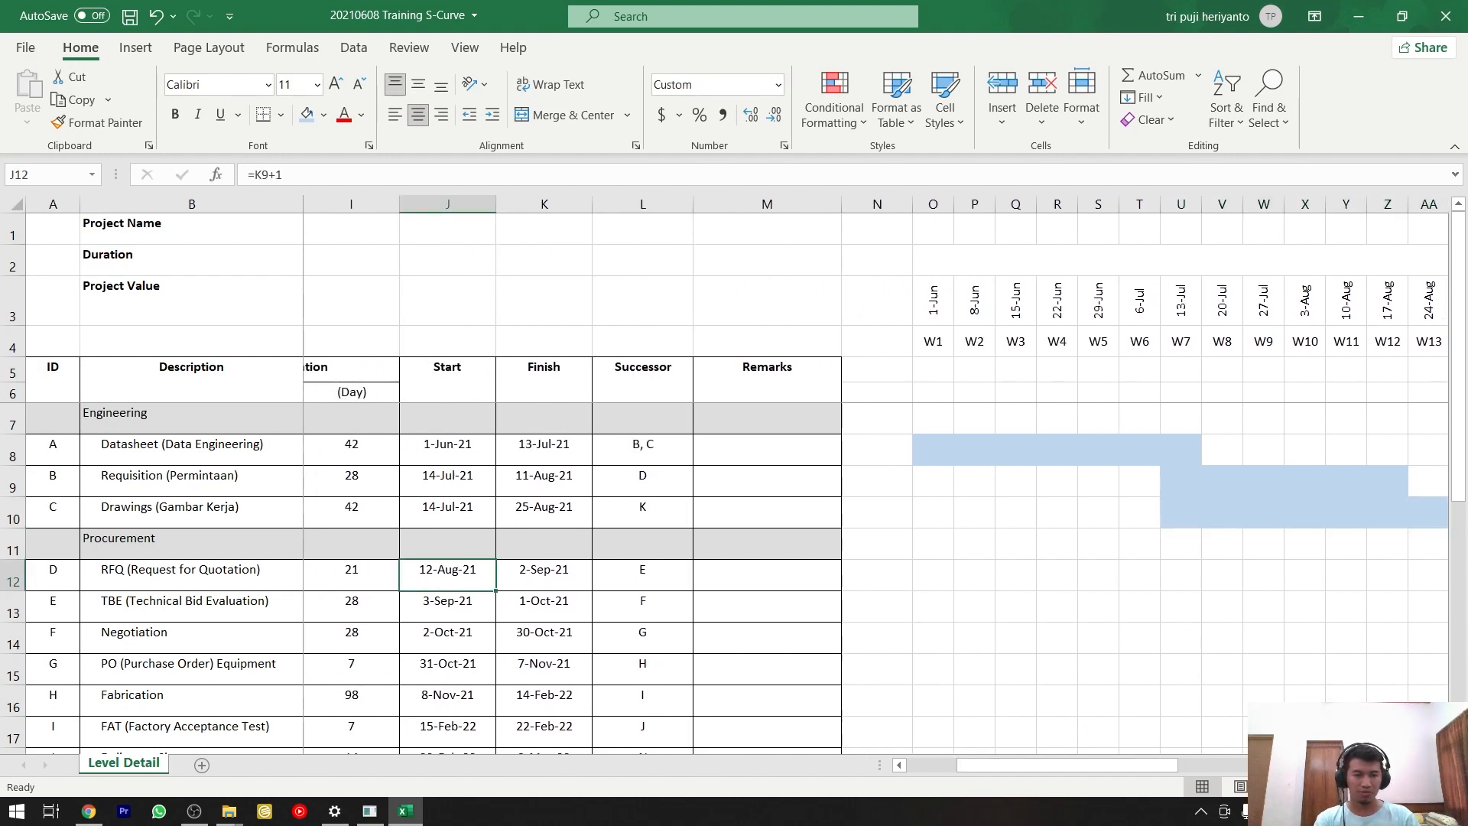
scroll(877, 482, right, 2)
scroll(1146, 612, left, 1)
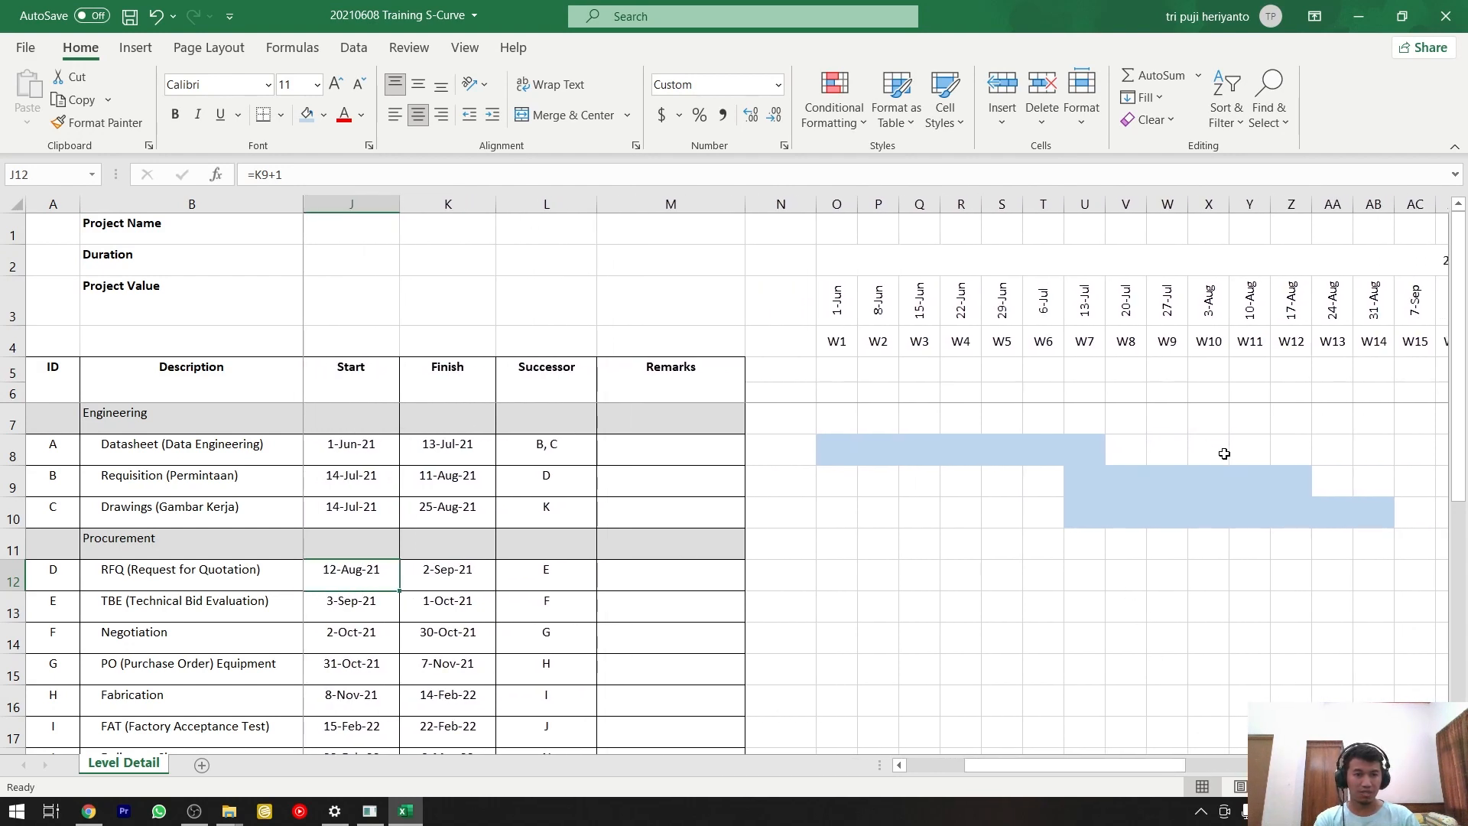
click(1295, 564)
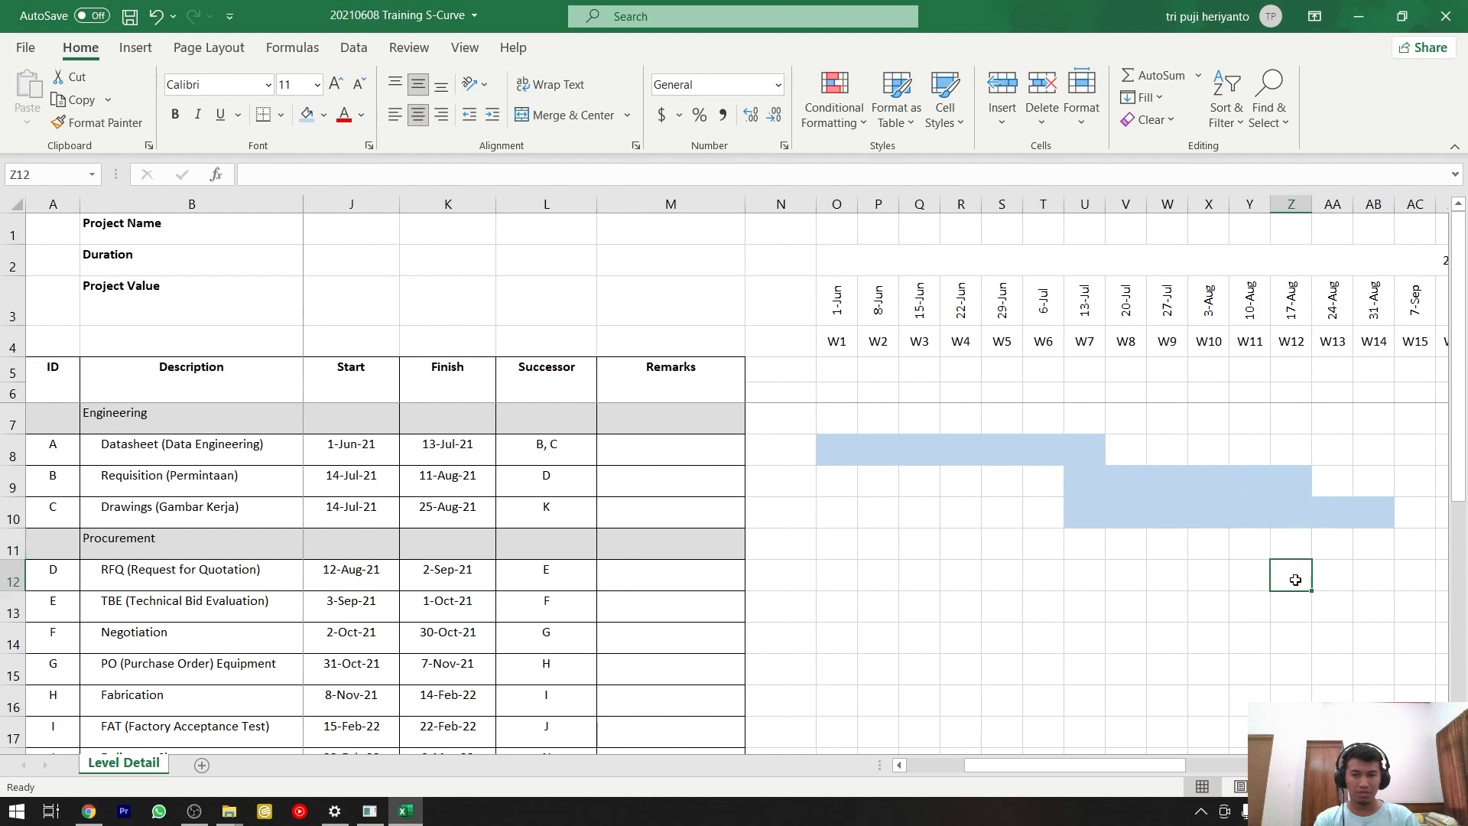
drag(1295, 580, 1210, 578)
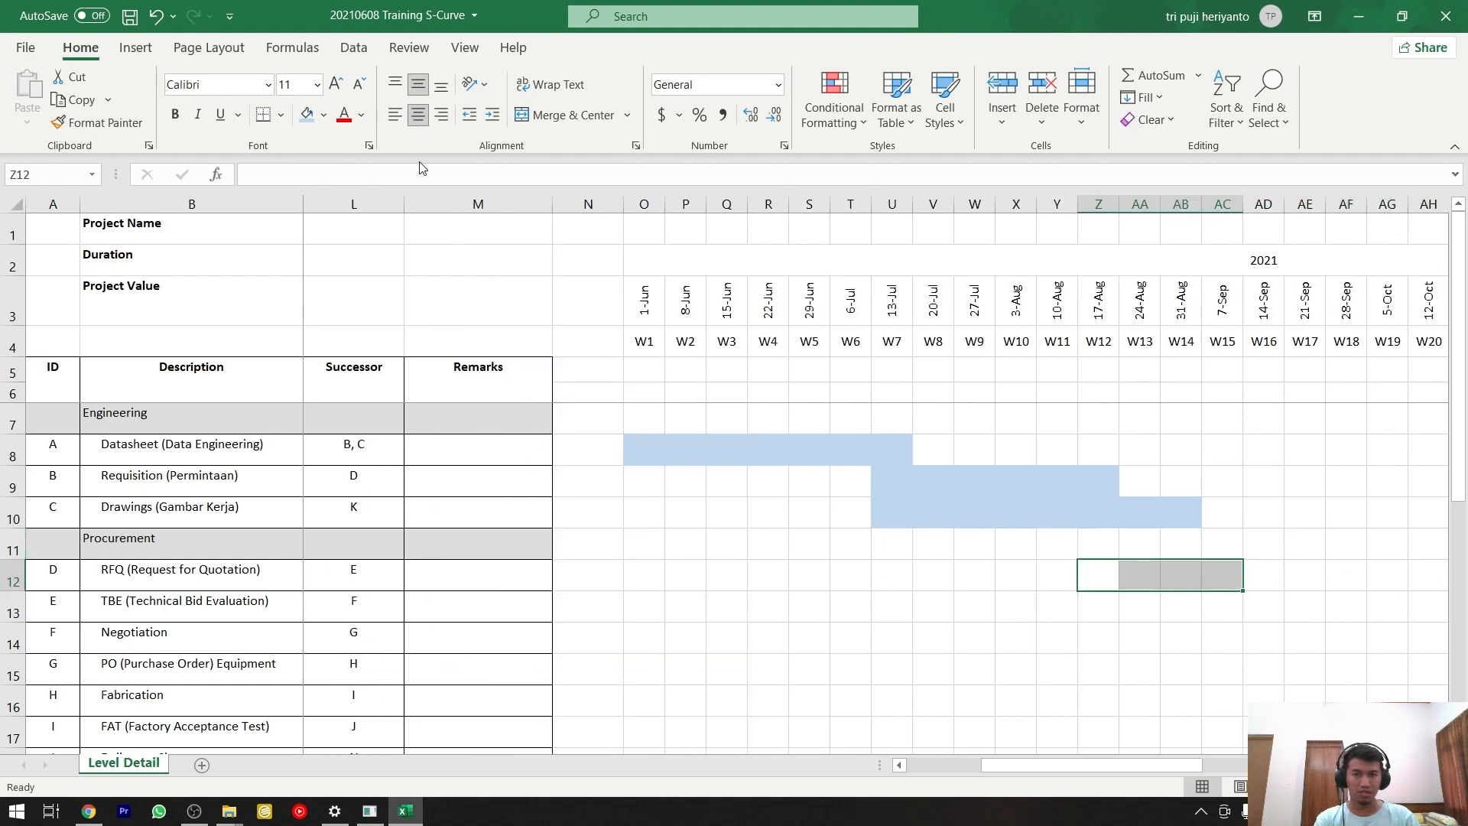
click(307, 115)
Freeze the panes at cell L7 so columns A to K and the header rows stay in view beside the timeline.
drag(1022, 767, 1007, 777)
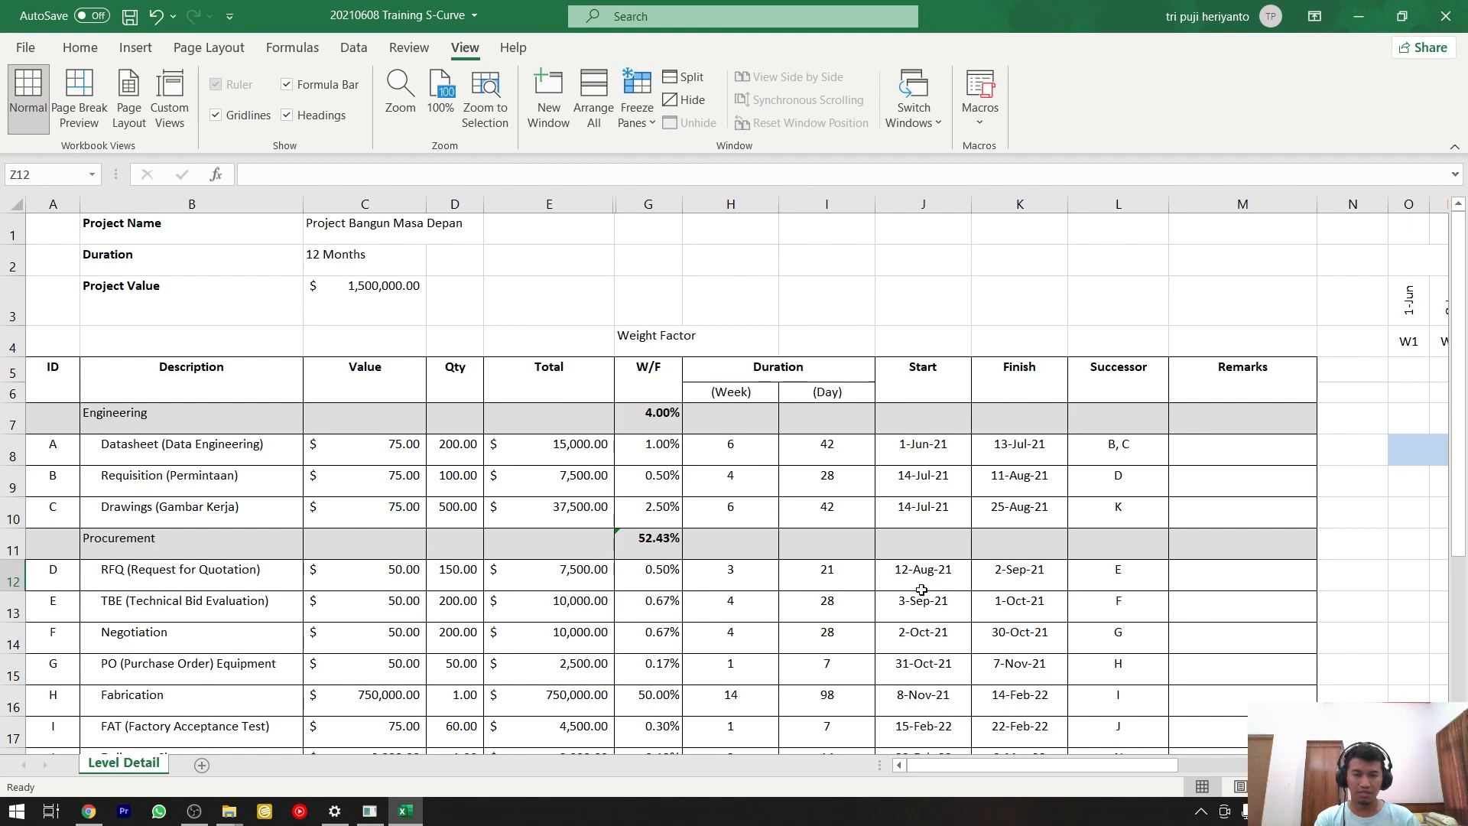
click(1106, 575)
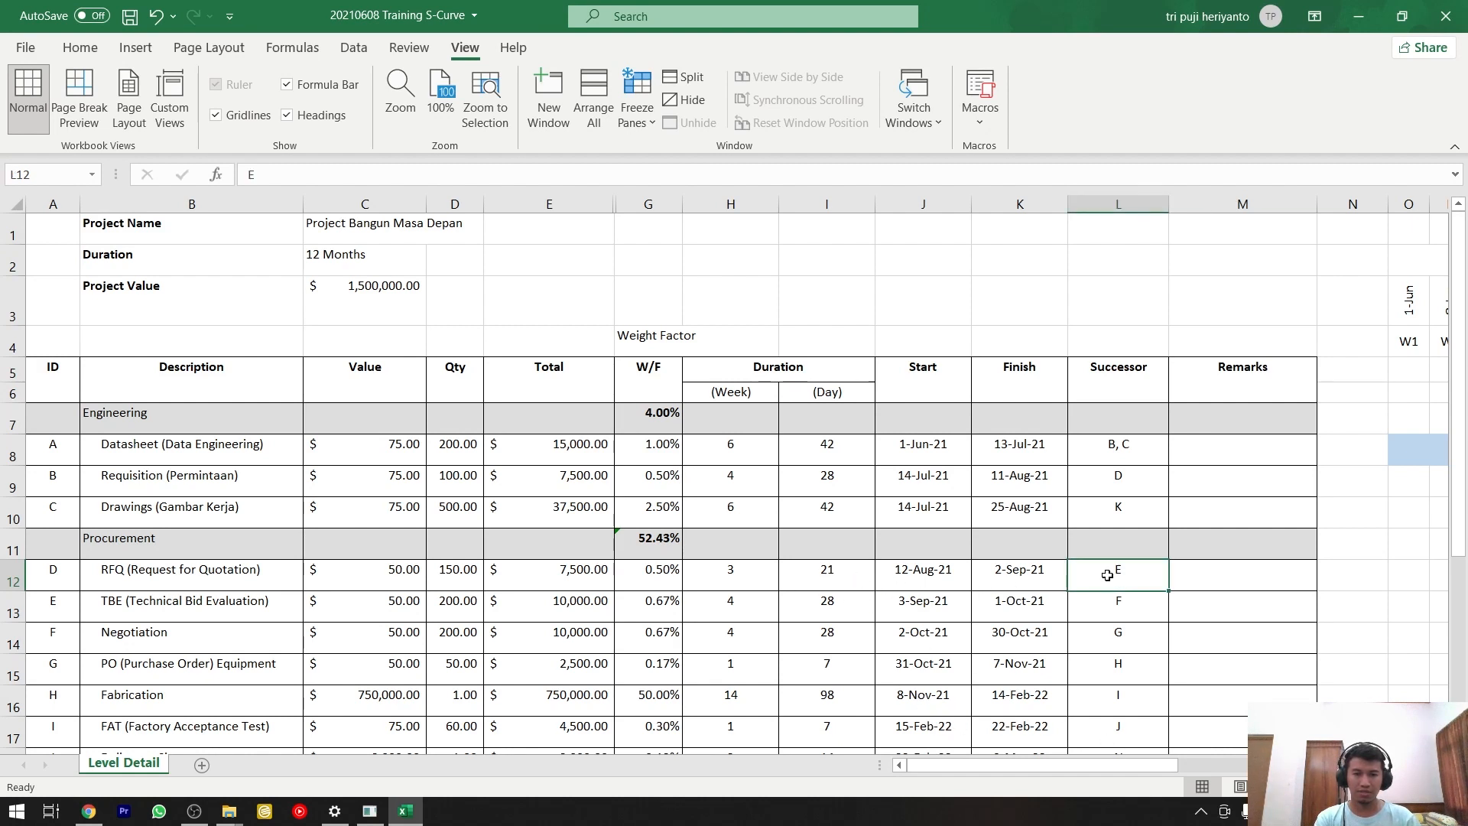
click(1112, 423)
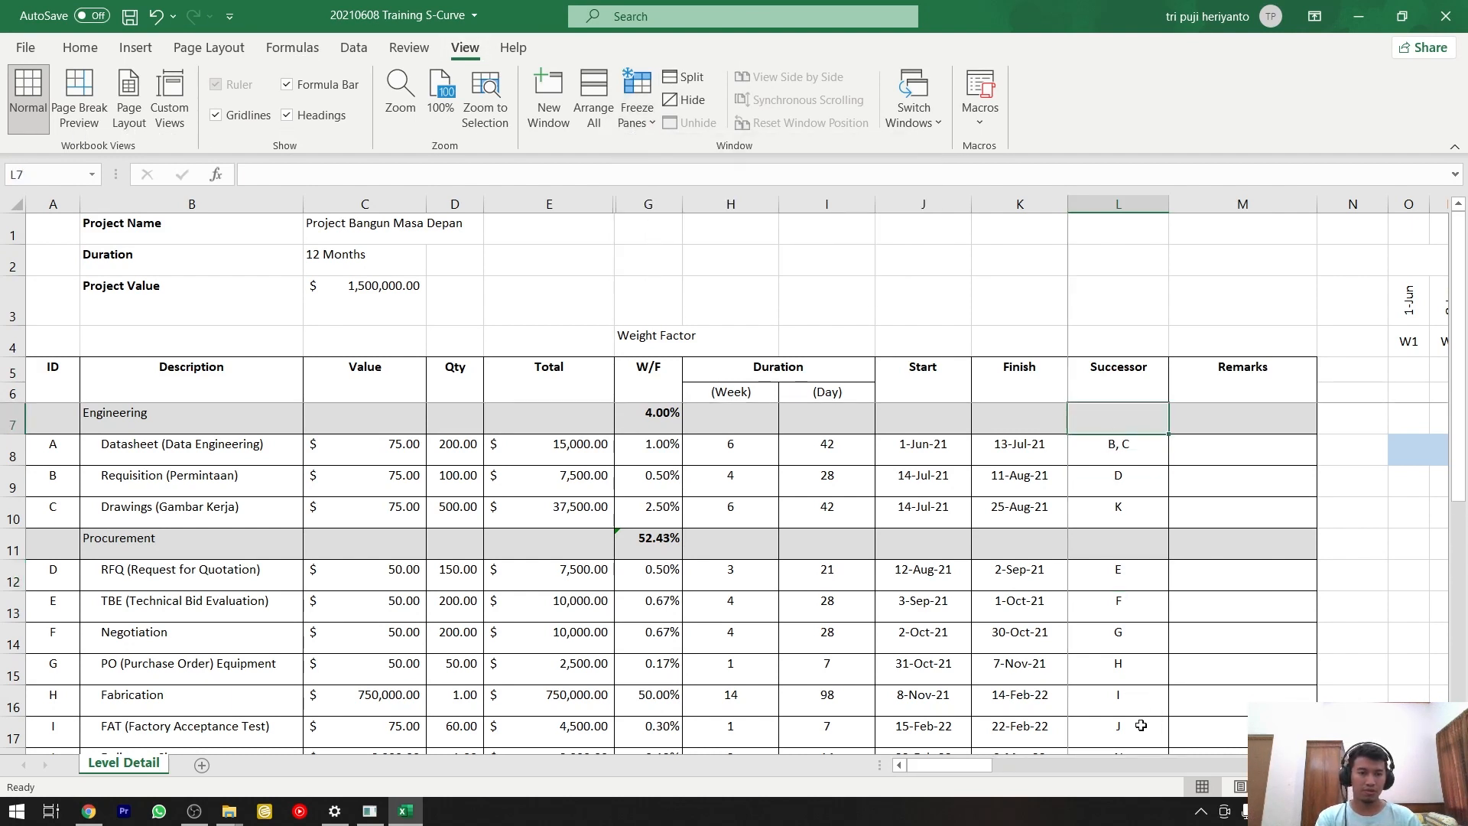
drag(971, 769, 1061, 768)
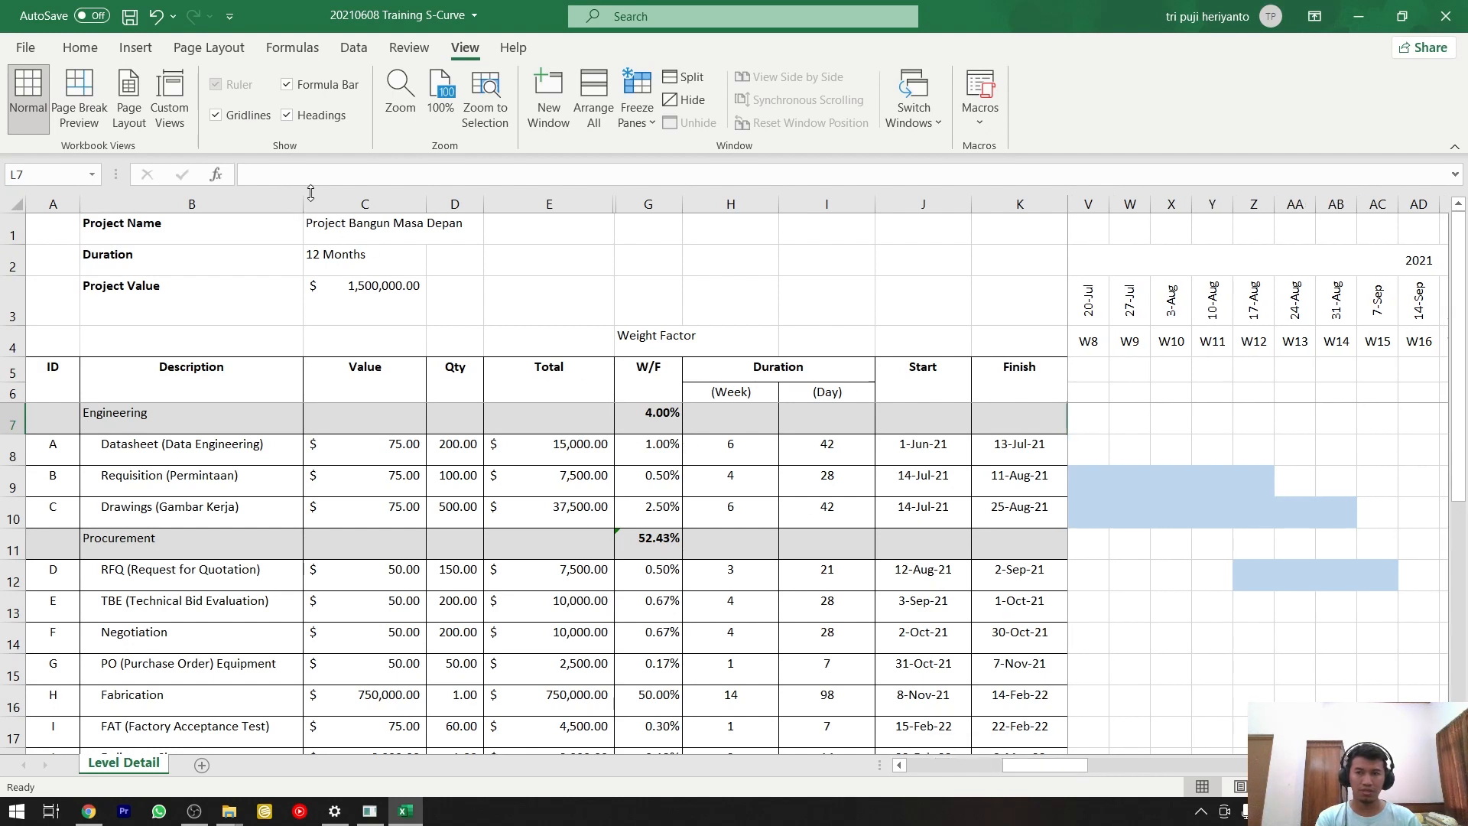
Hide columns C to E, the Value, Qty and Total columns, to make room for the timeline.
drag(310, 200, 577, 195)
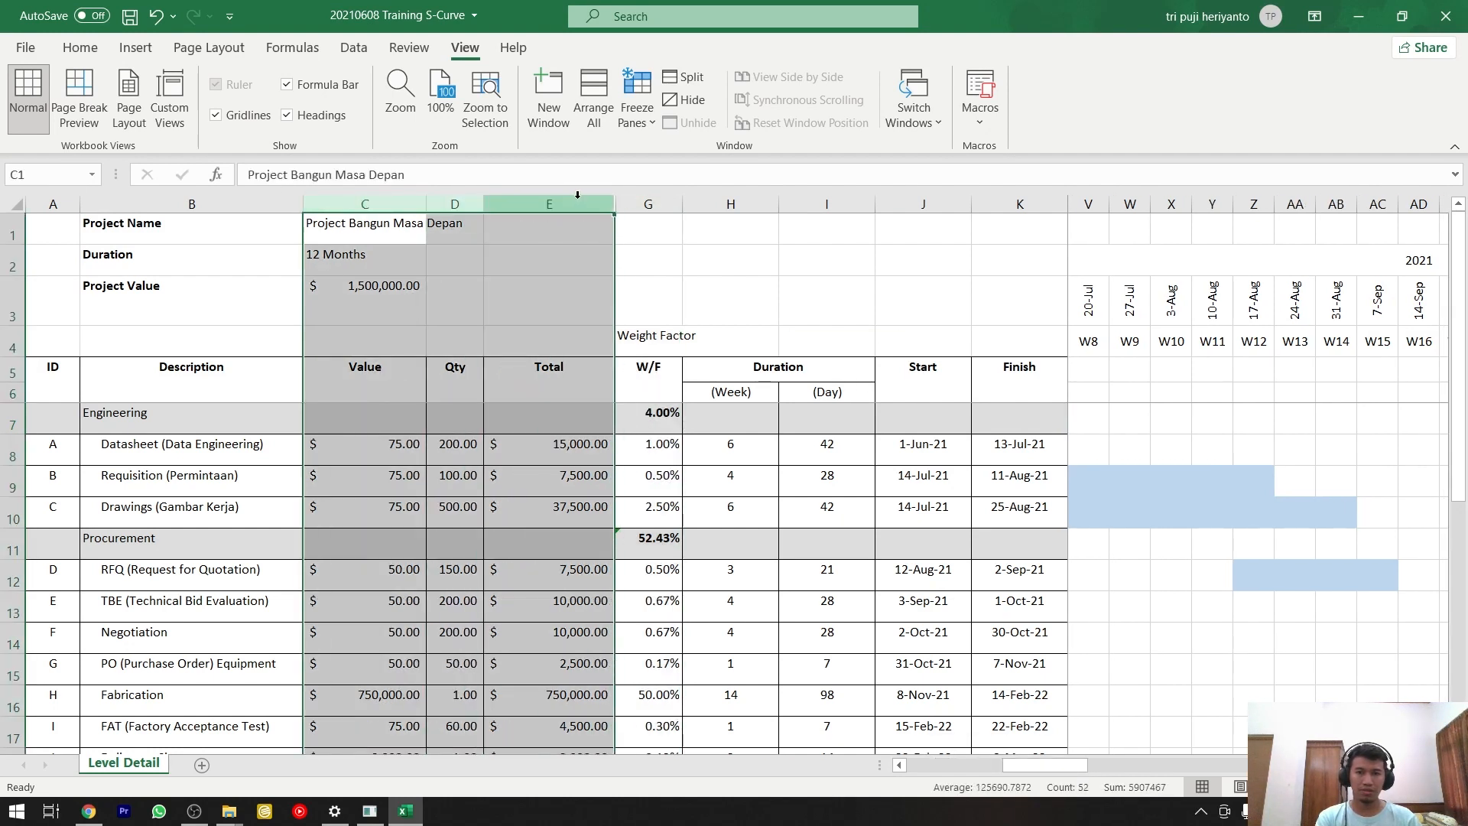
right_click(577, 194)
click(612, 497)
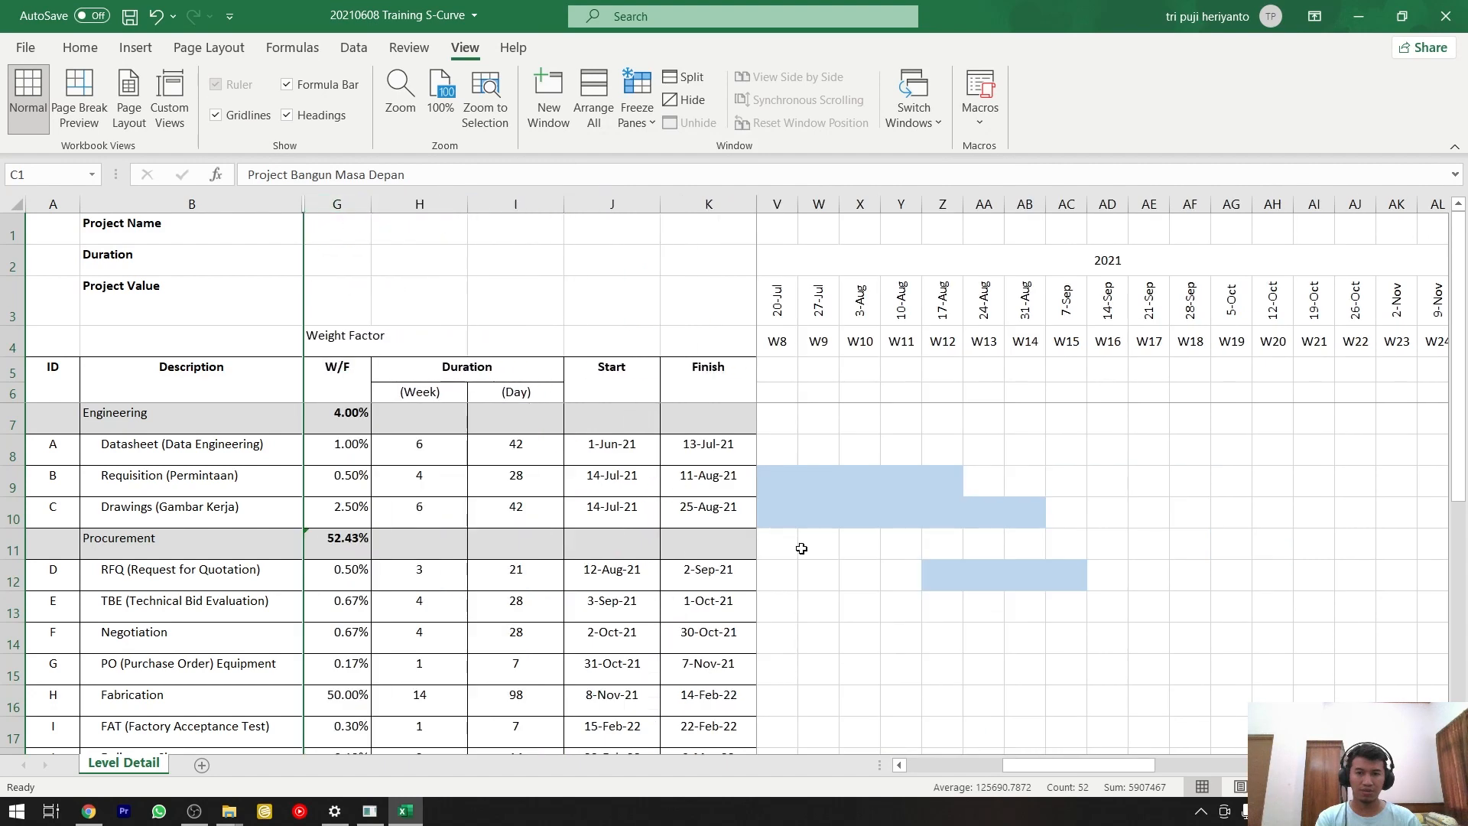
Fill the TBE row's timeline cells from W15 to W19, AC13:AG13, with the same light blue.
drag(1051, 767, 1017, 768)
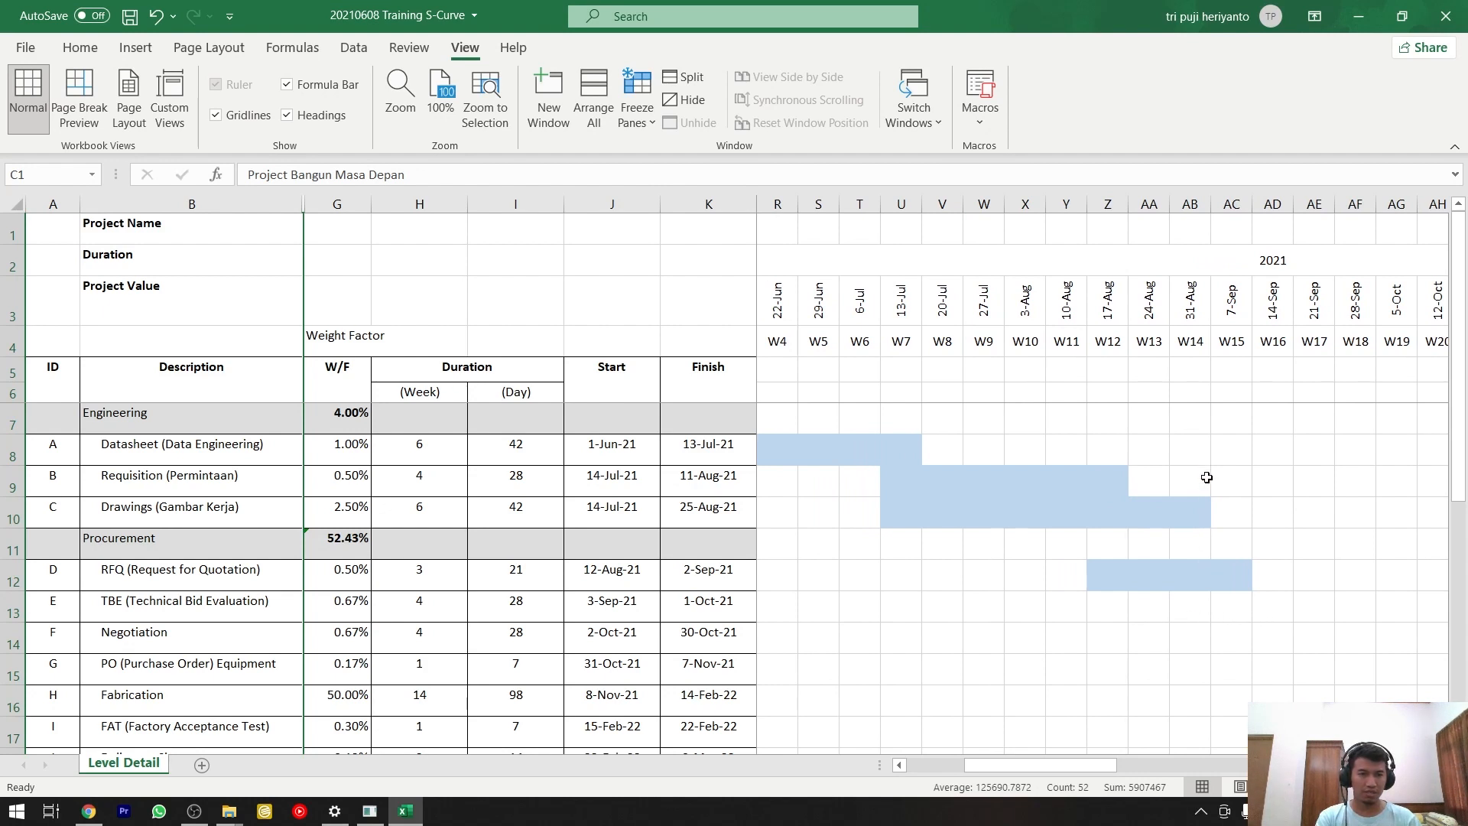
click(1234, 620)
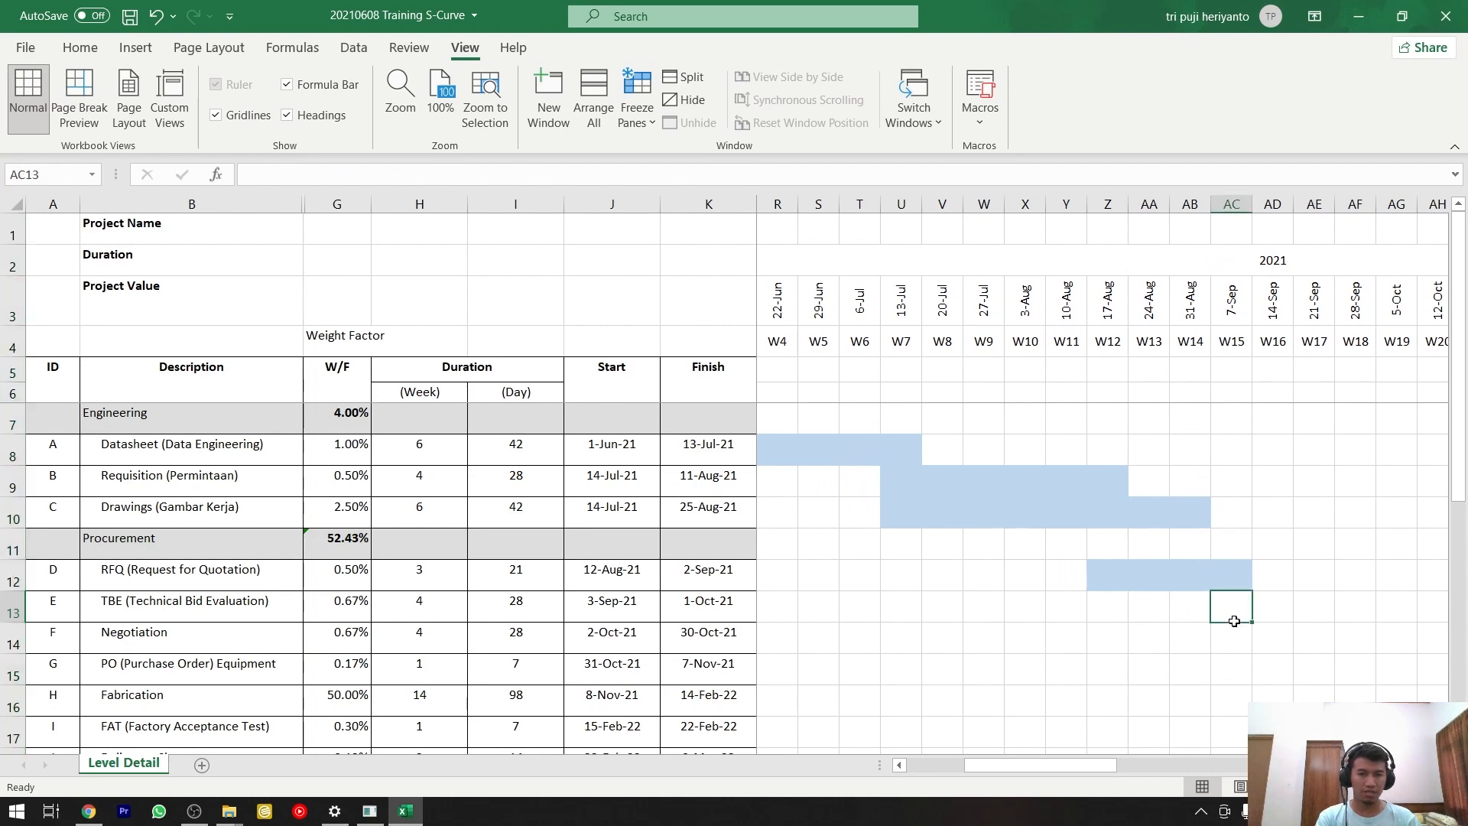
drag(1242, 621, 1403, 620)
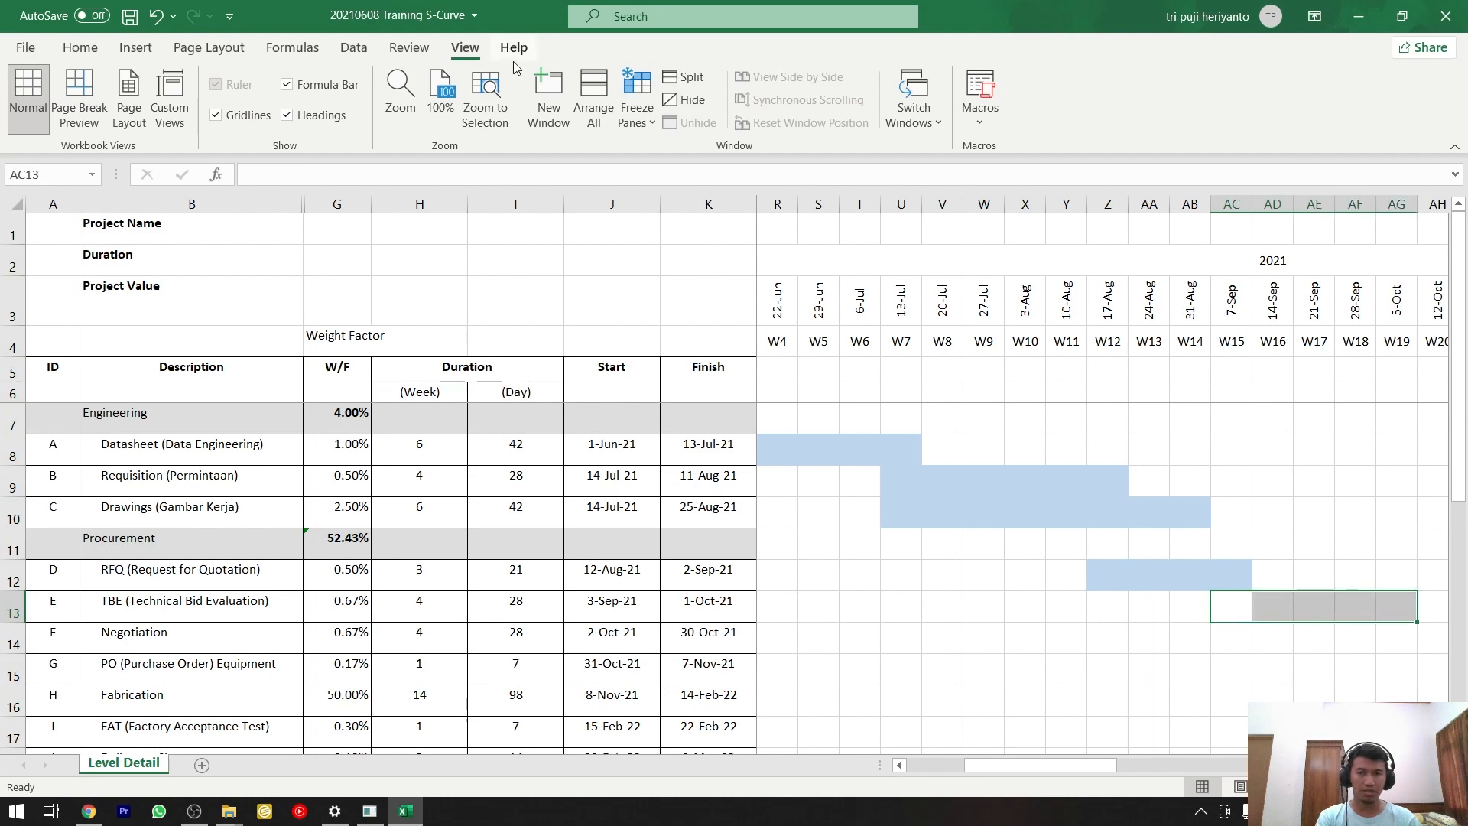
click(82, 48)
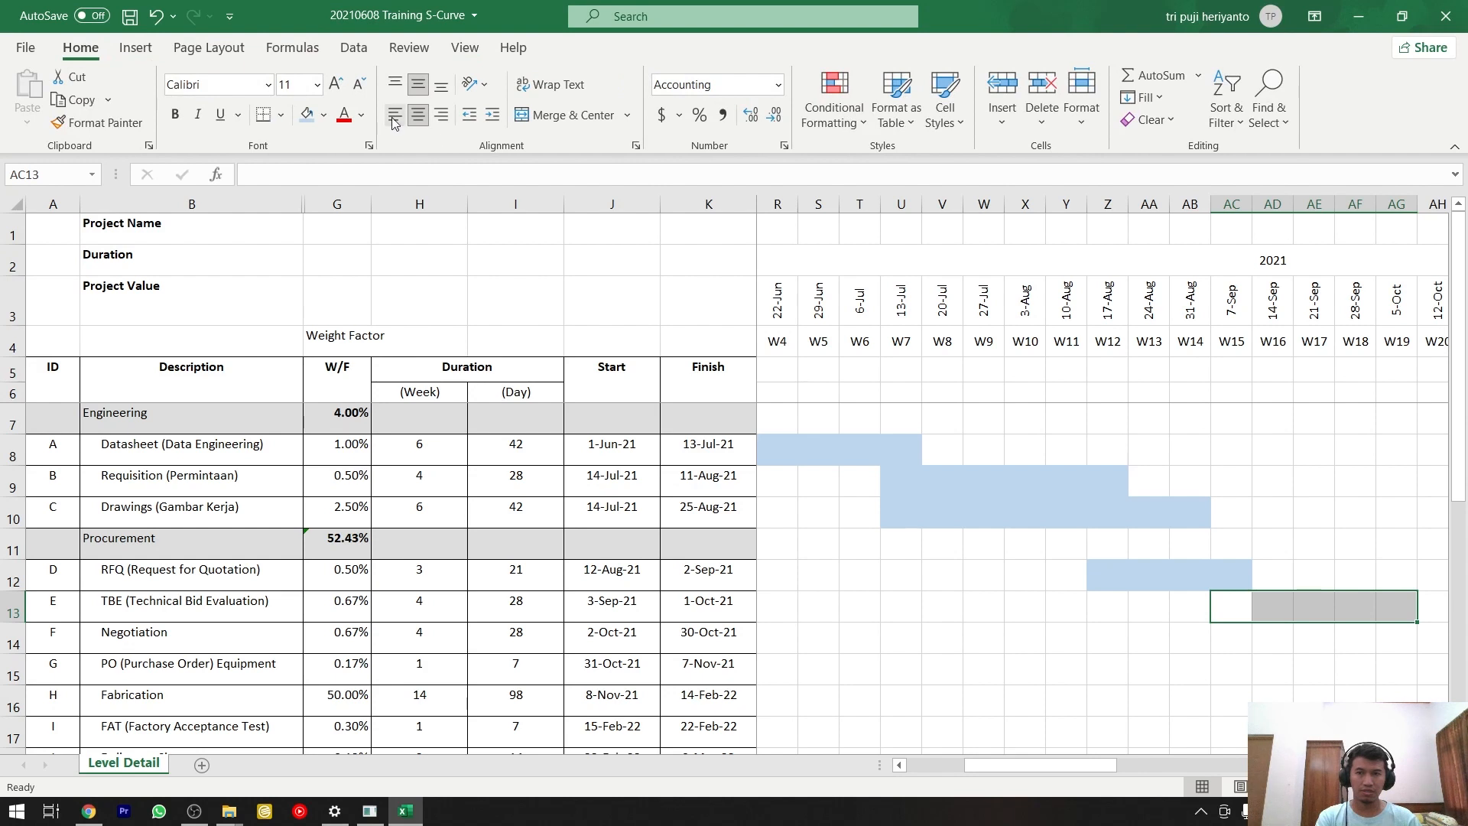
click(306, 116)
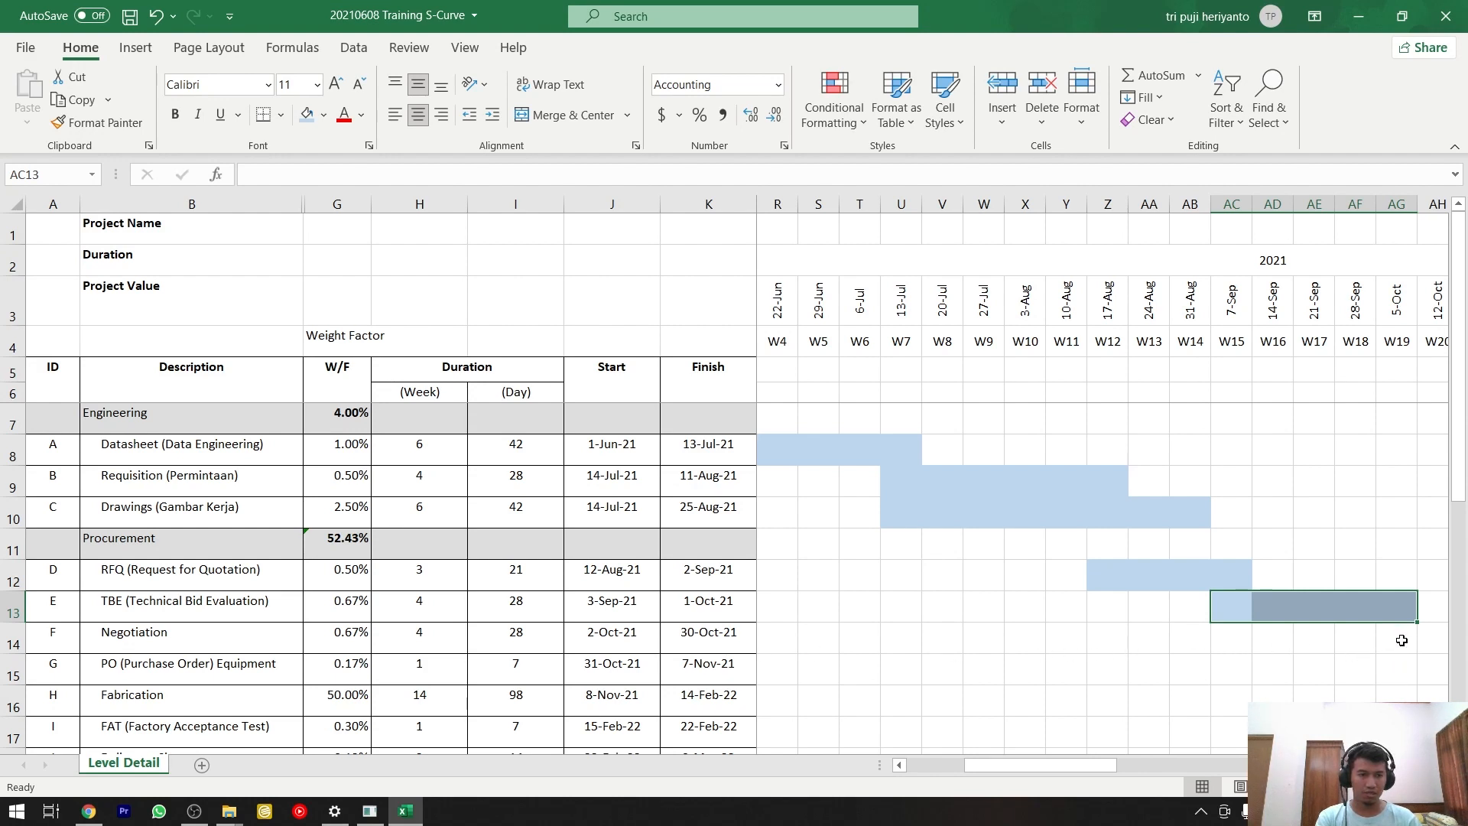
Fill the Negotiation row from W19 to W23, AG14:AK14, and the PO Equipment row from W23 to W24, AK15:AL15, with the same light blue.
key(F4)
mouse_move(1401, 640)
mouse_down()
mouse_move(1432, 639)
mouse_move(1376, 627)
mouse_move(1402, 654)
mouse_move(1350, 623)
mouse_move(1408, 634)
mouse_up()
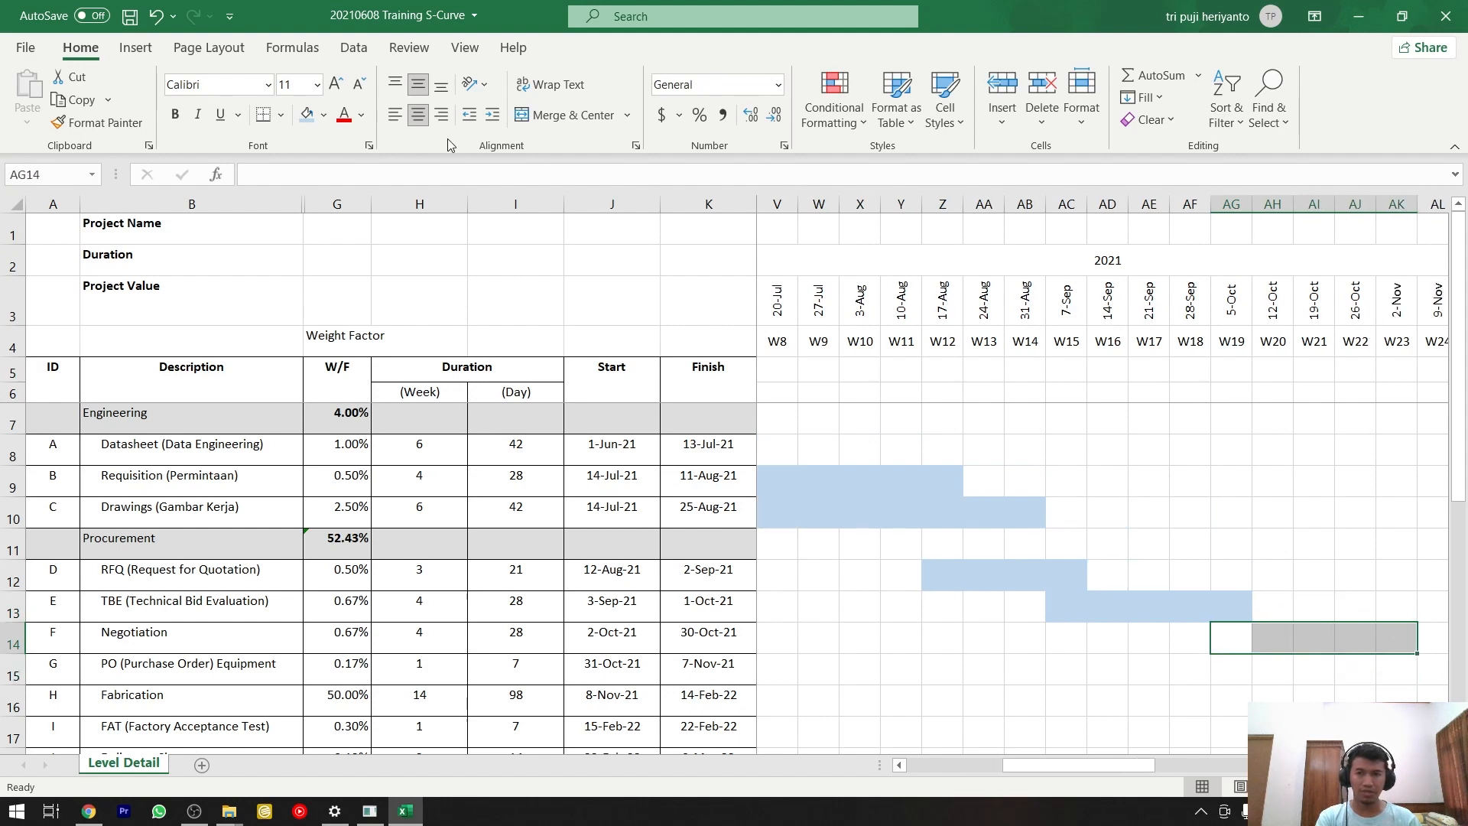
click(306, 117)
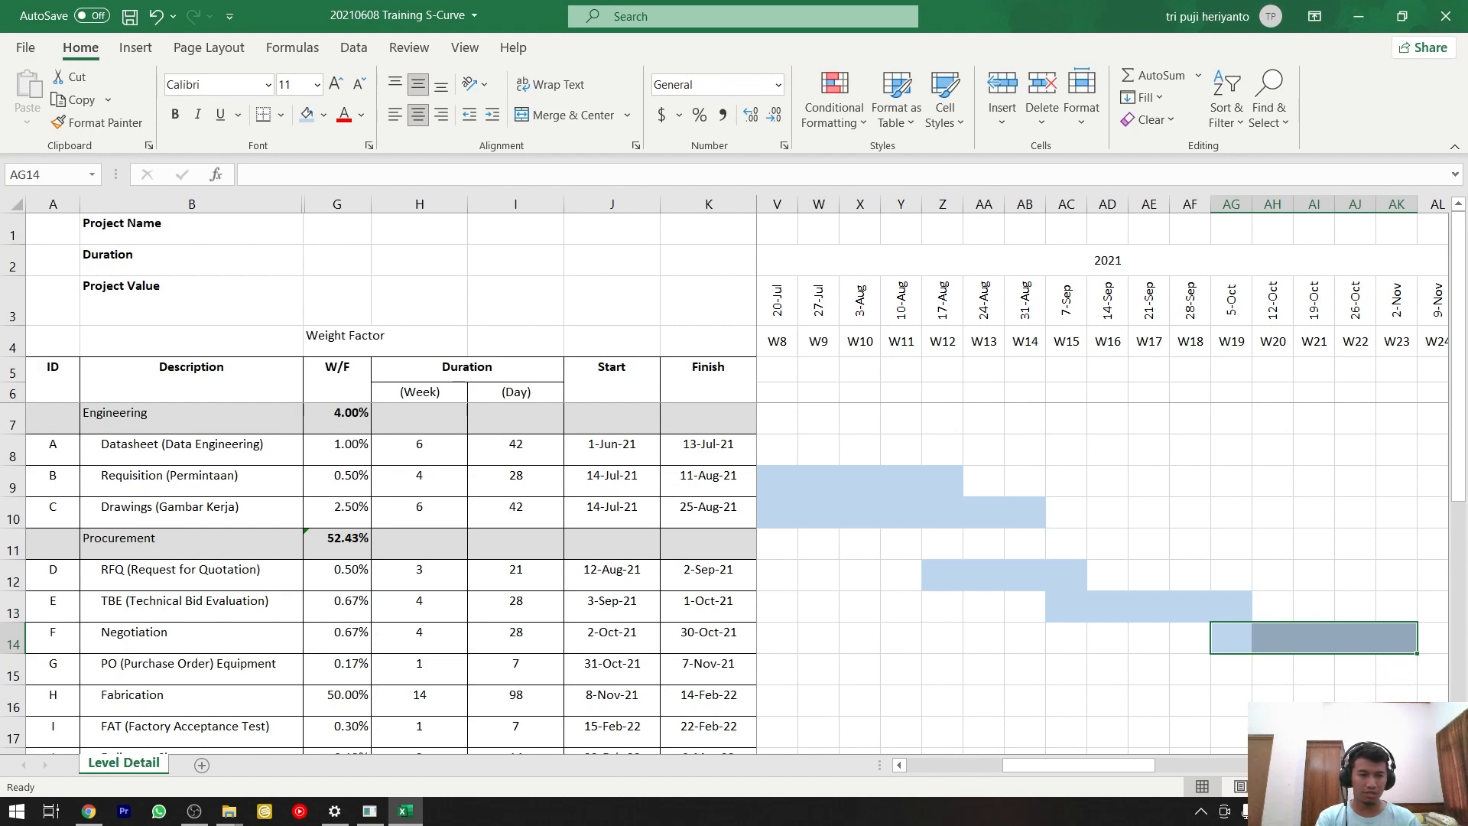
drag(1404, 681, 1191, 661)
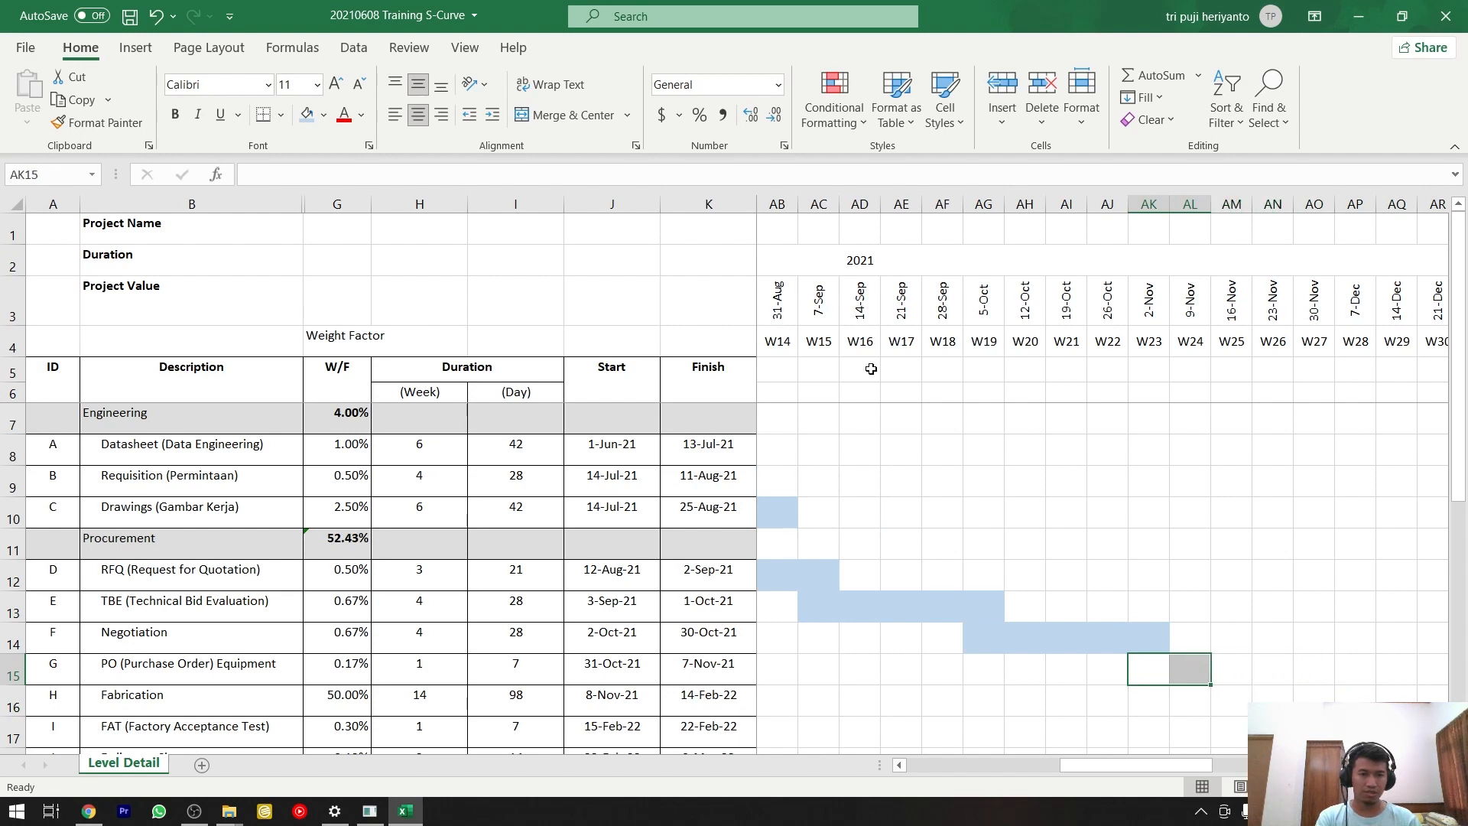
click(307, 114)
Fill the Fabrication row's timeline cells from W24 to W38, AL16:AZ16, with the same light blue.
scroll(892, 571, down, 1)
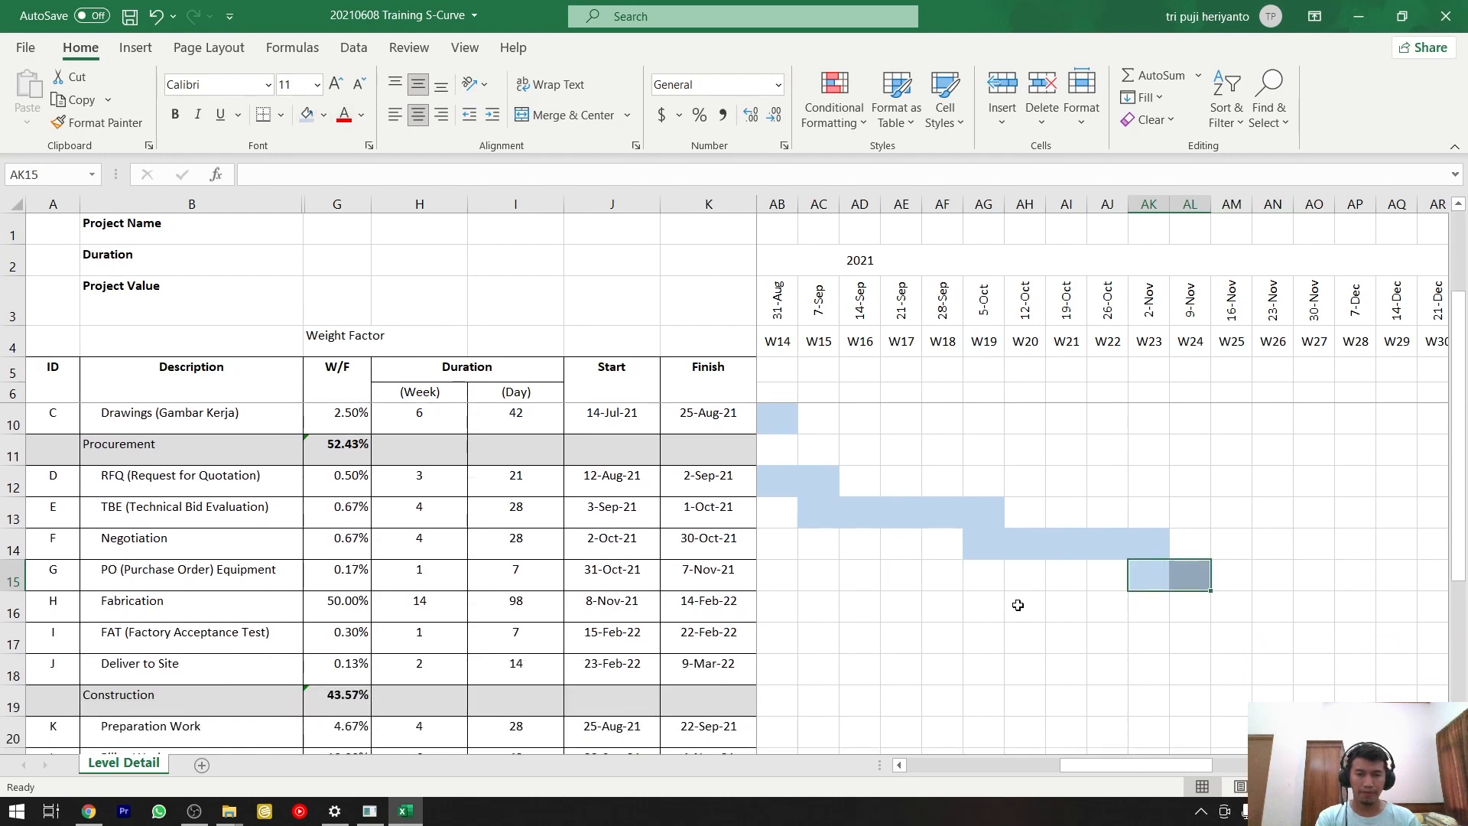
click(1050, 601)
drag(1136, 764, 1168, 768)
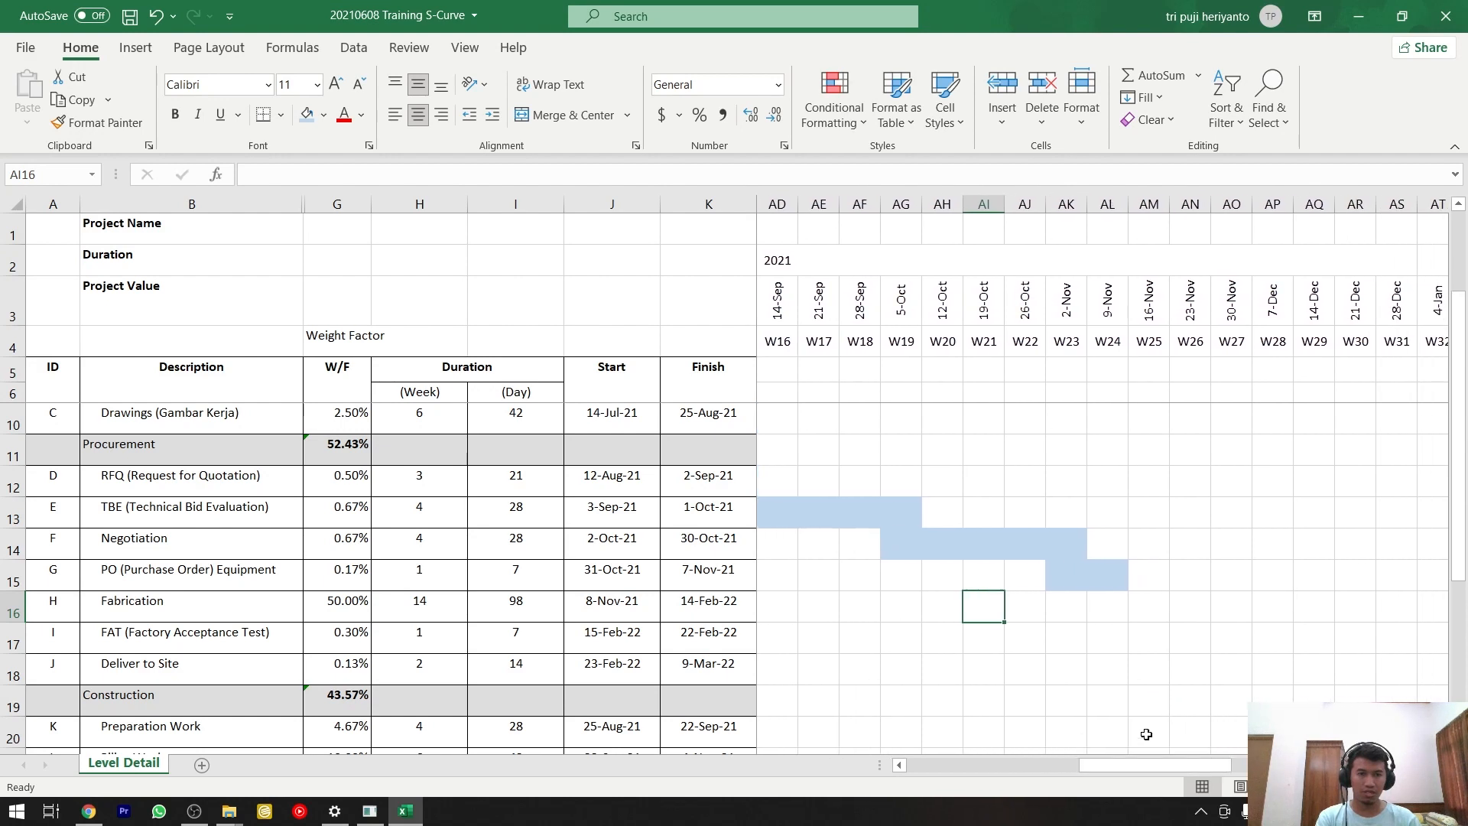
drag(1117, 607, 1022, 599)
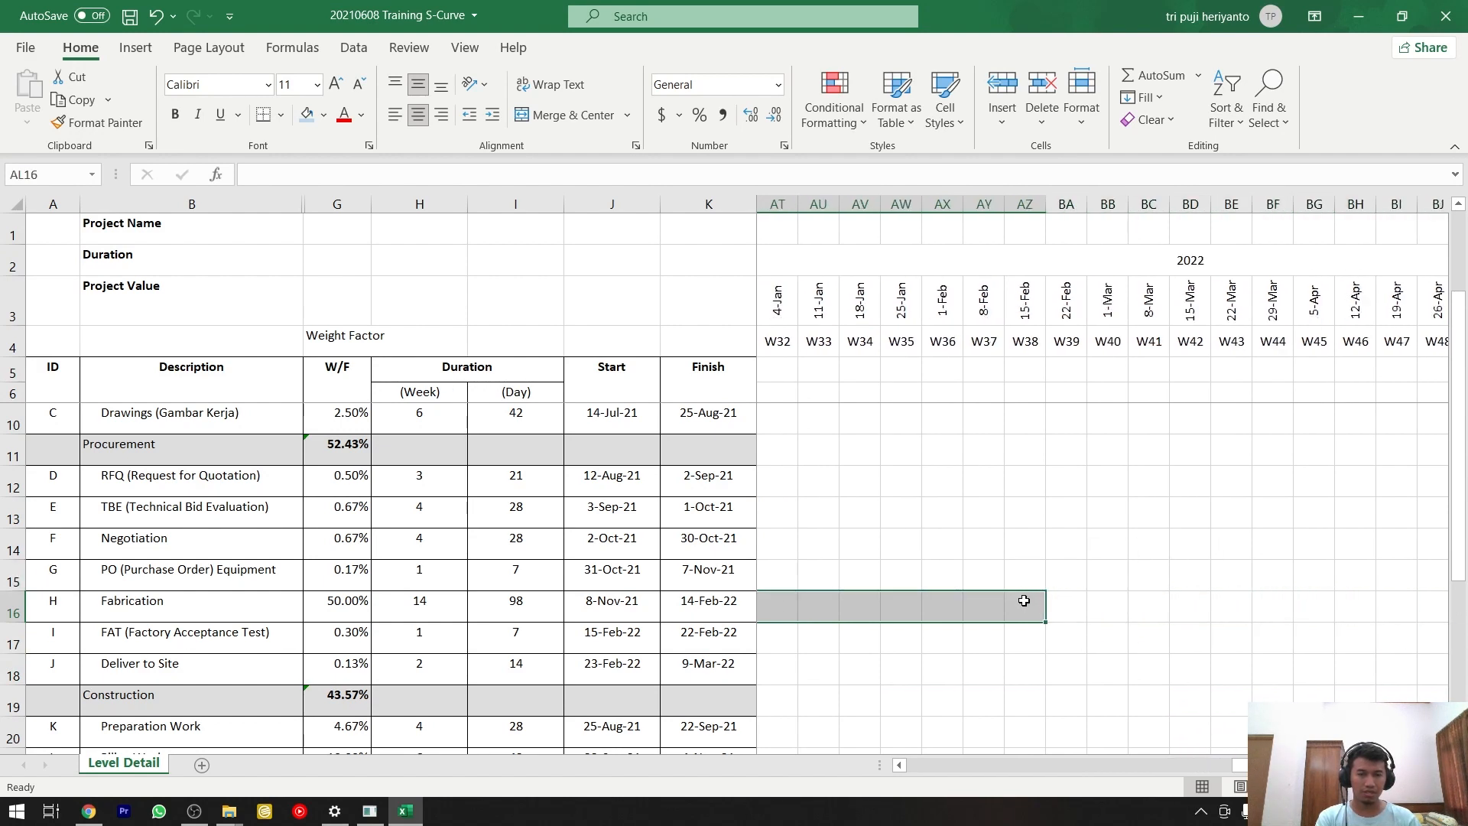
click(307, 116)
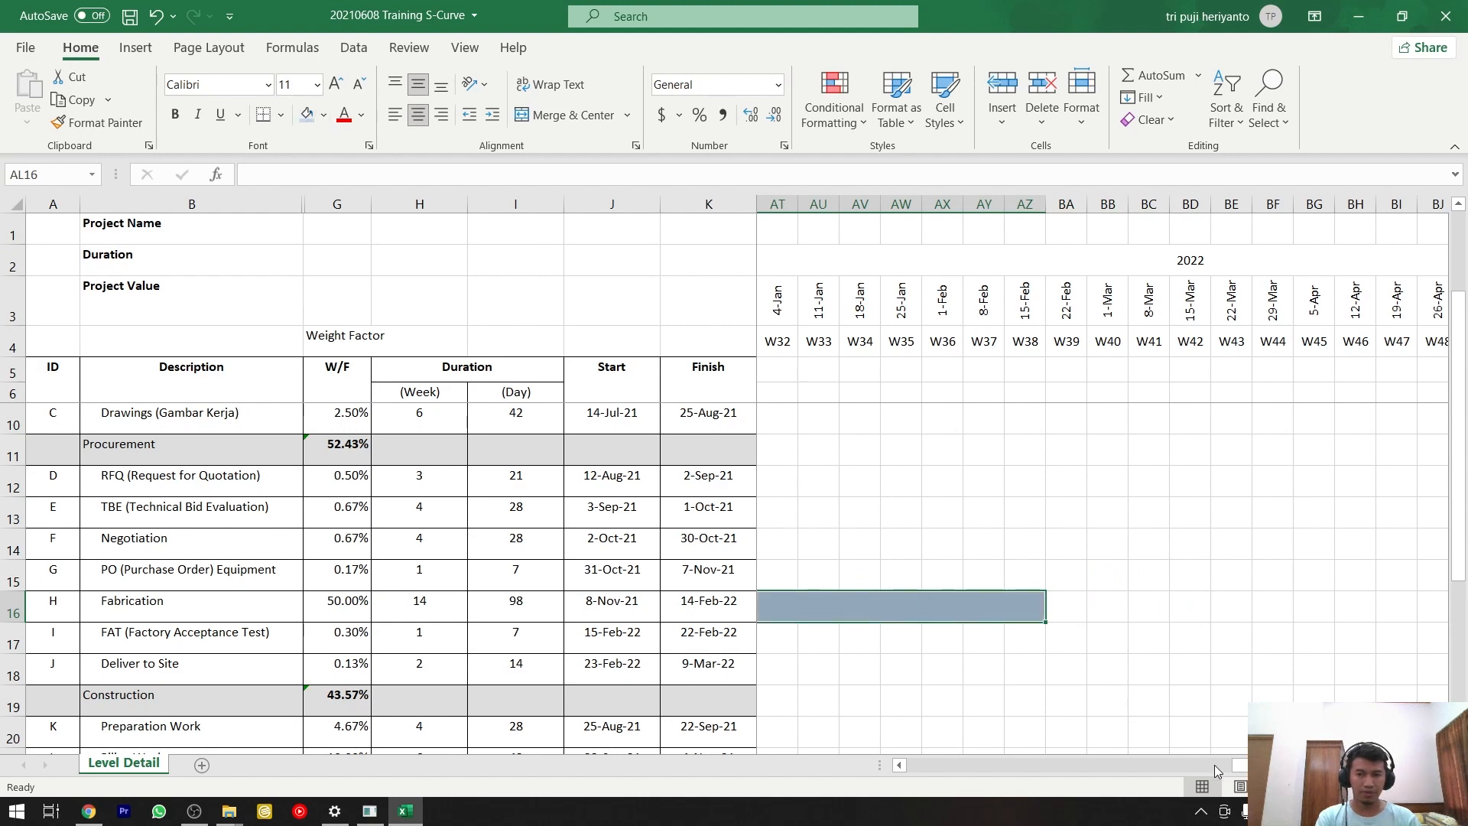
Fill the FAT row from W38 to W39, AZ17:BA17, and the Deliver to Site row from W40 to W42, BB18:BD18, with the same light blue.
drag(1292, 765, 1254, 766)
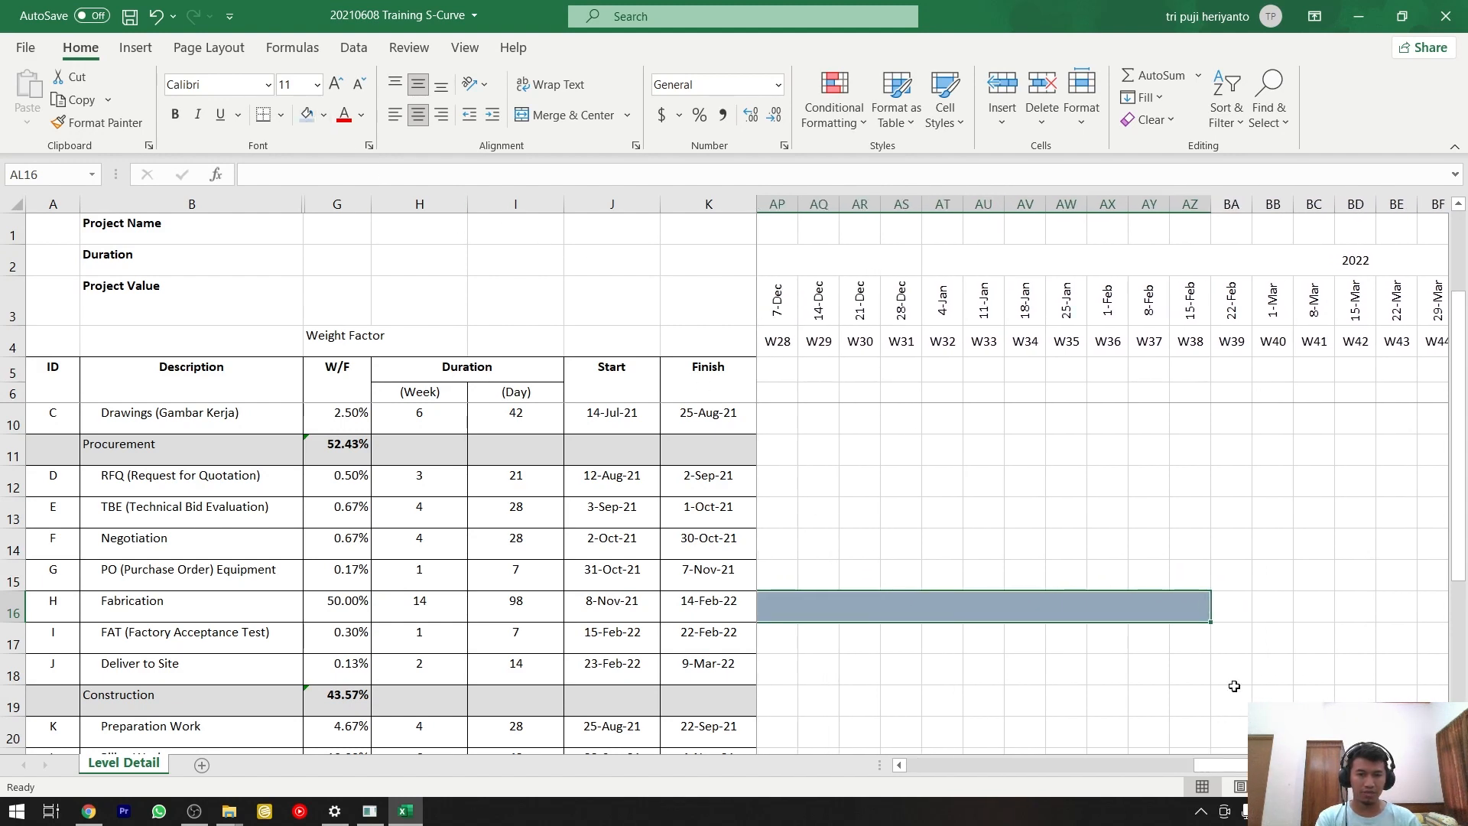
drag(1192, 644, 1218, 639)
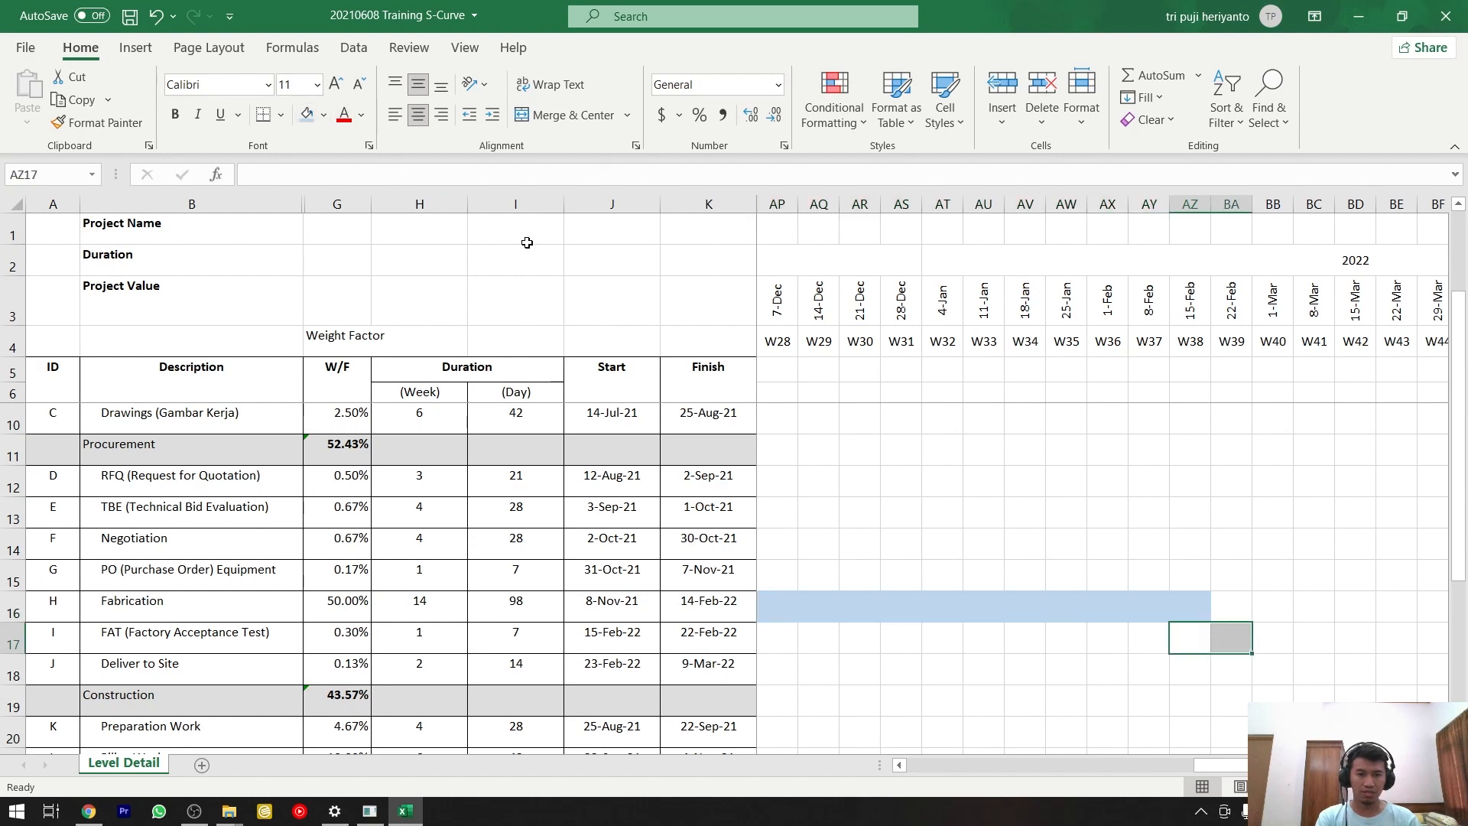
click(306, 114)
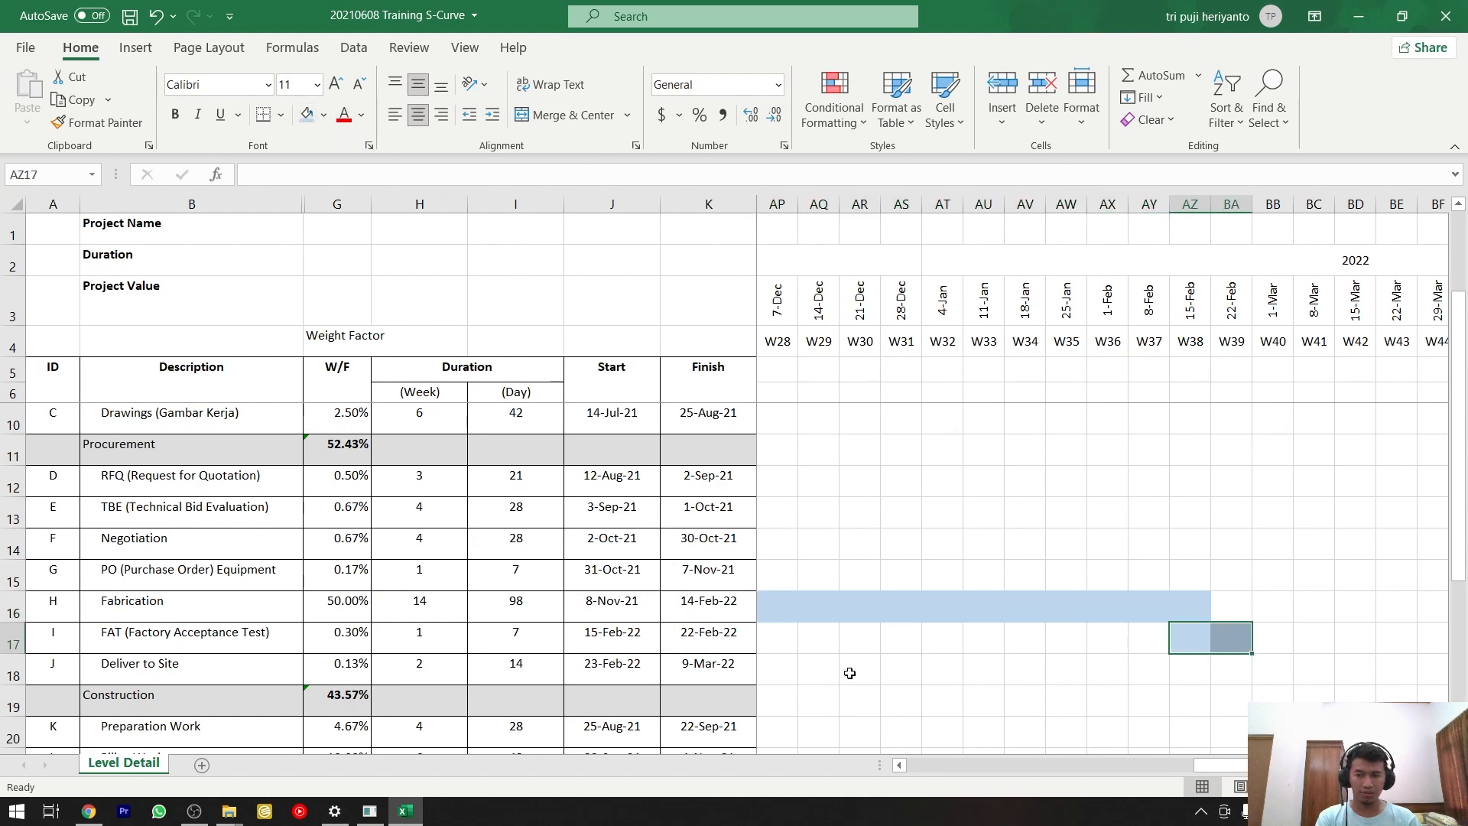
click(1278, 668)
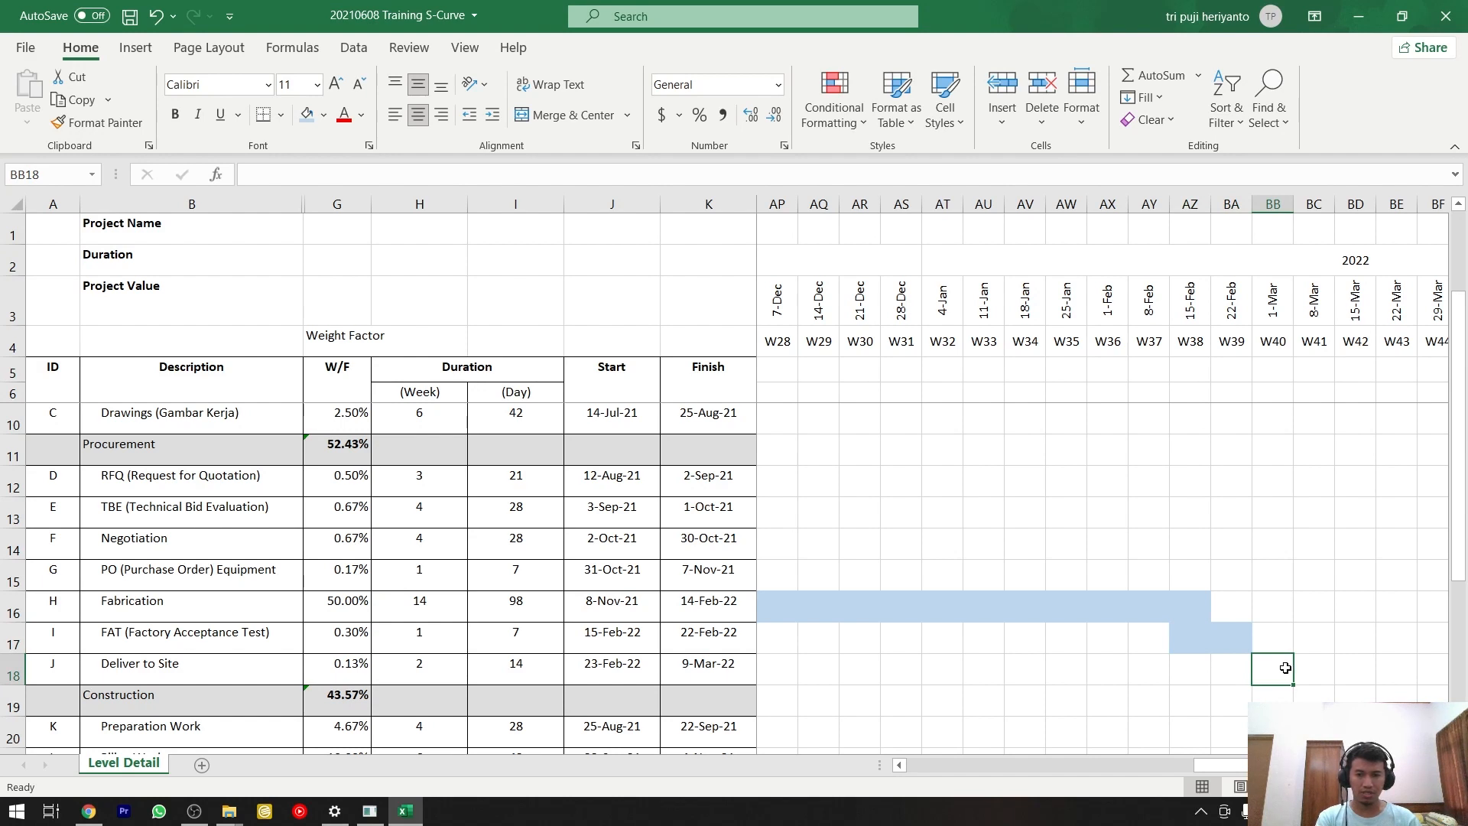
drag(1285, 668, 1360, 673)
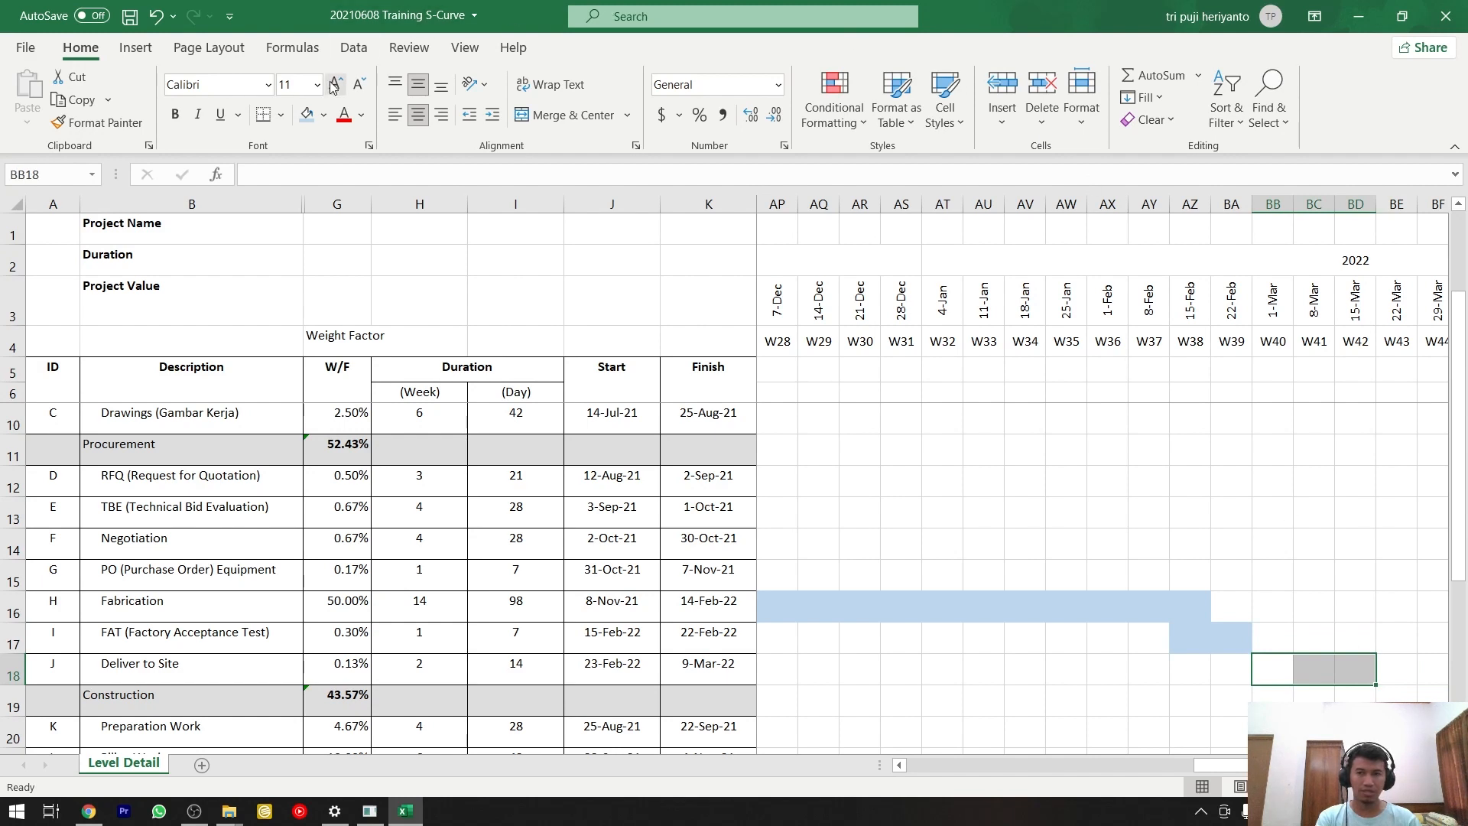
click(307, 115)
Fill the Preparation Work row's timeline cells from W14 to W18, AB20:AF20, with the same light blue.
scroll(723, 438, down, 2)
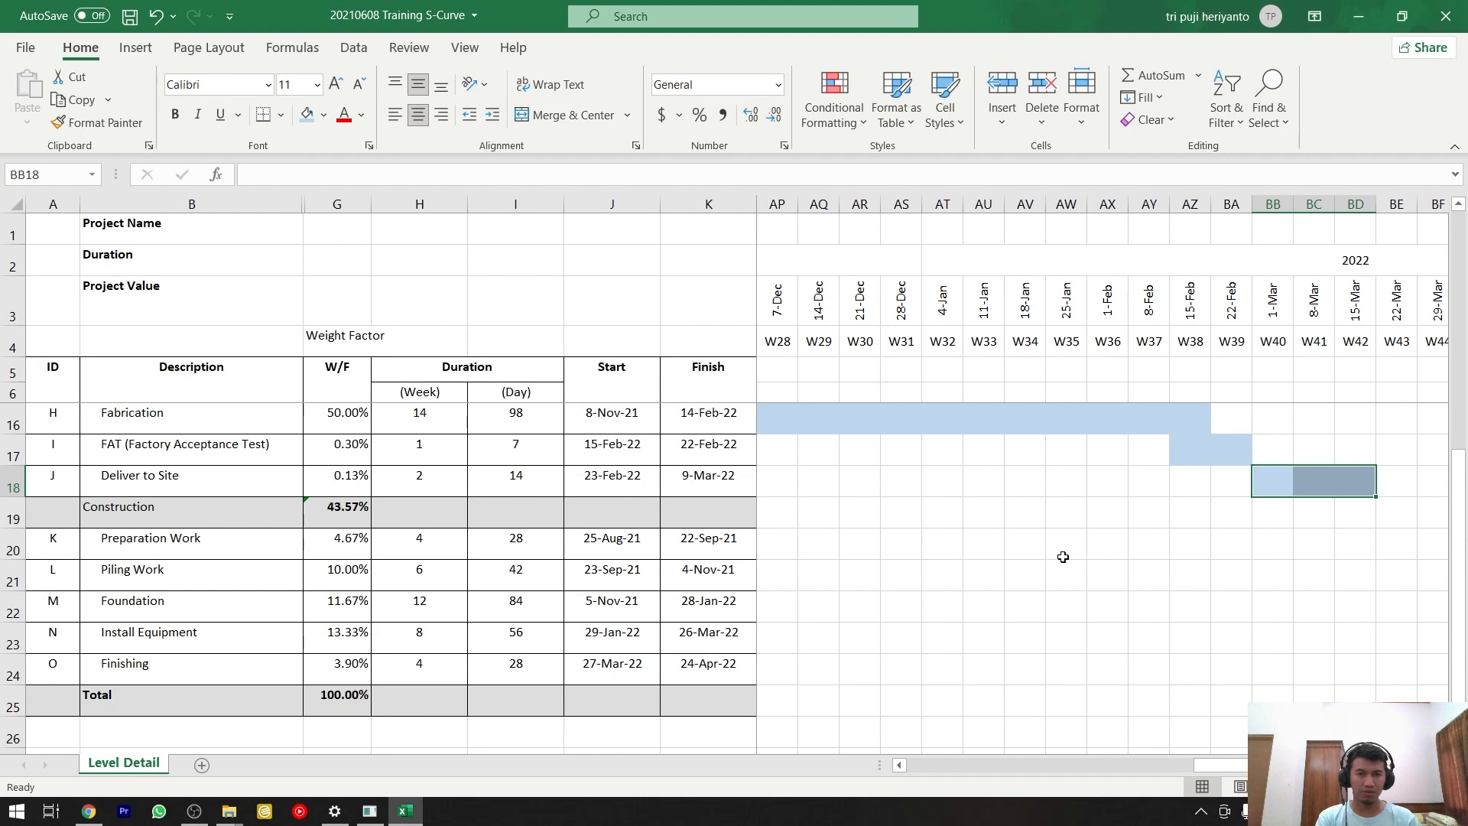
drag(1238, 768, 1090, 761)
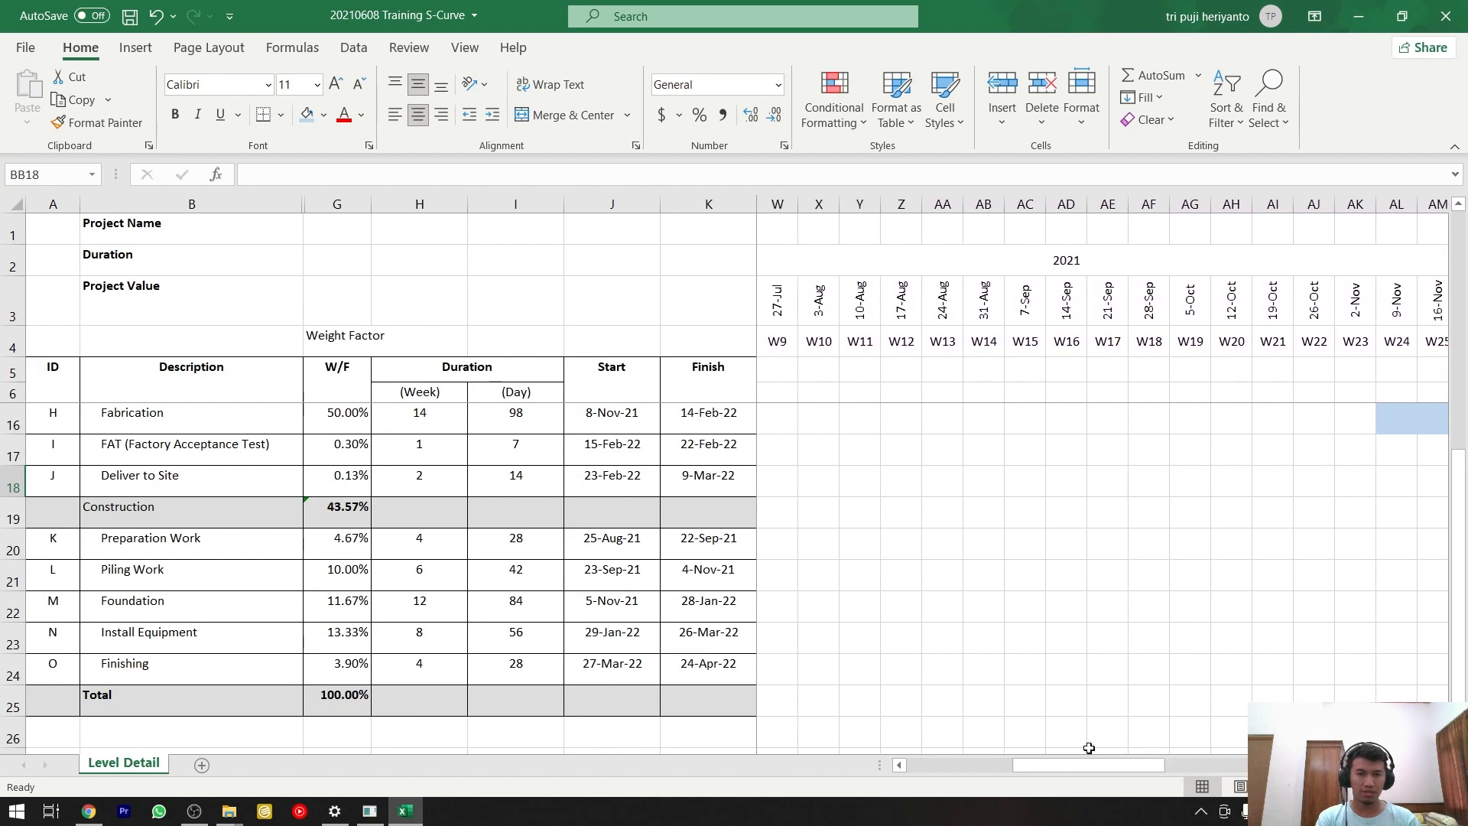
click(903, 337)
click(938, 340)
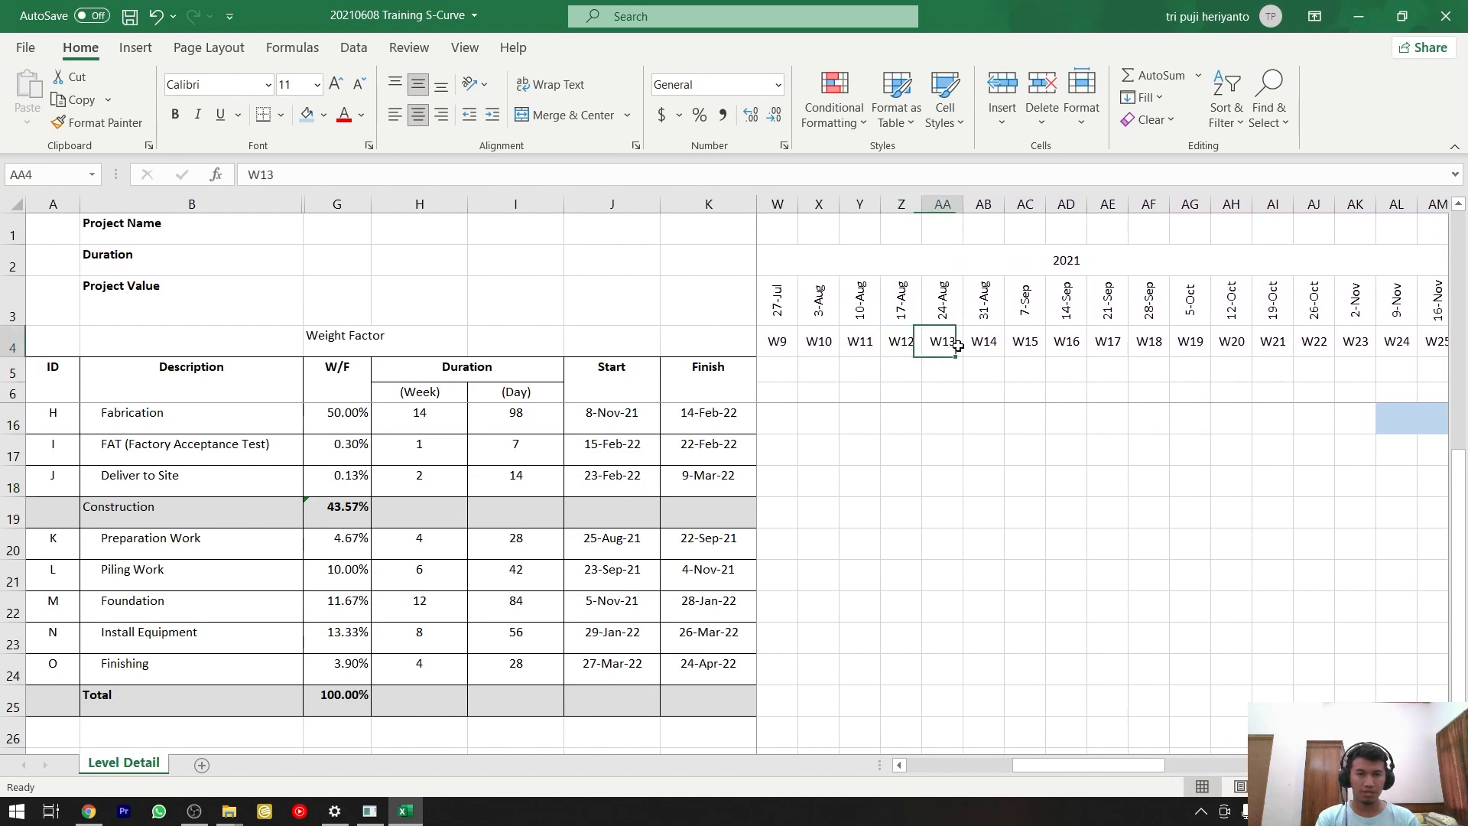
click(992, 442)
click(988, 550)
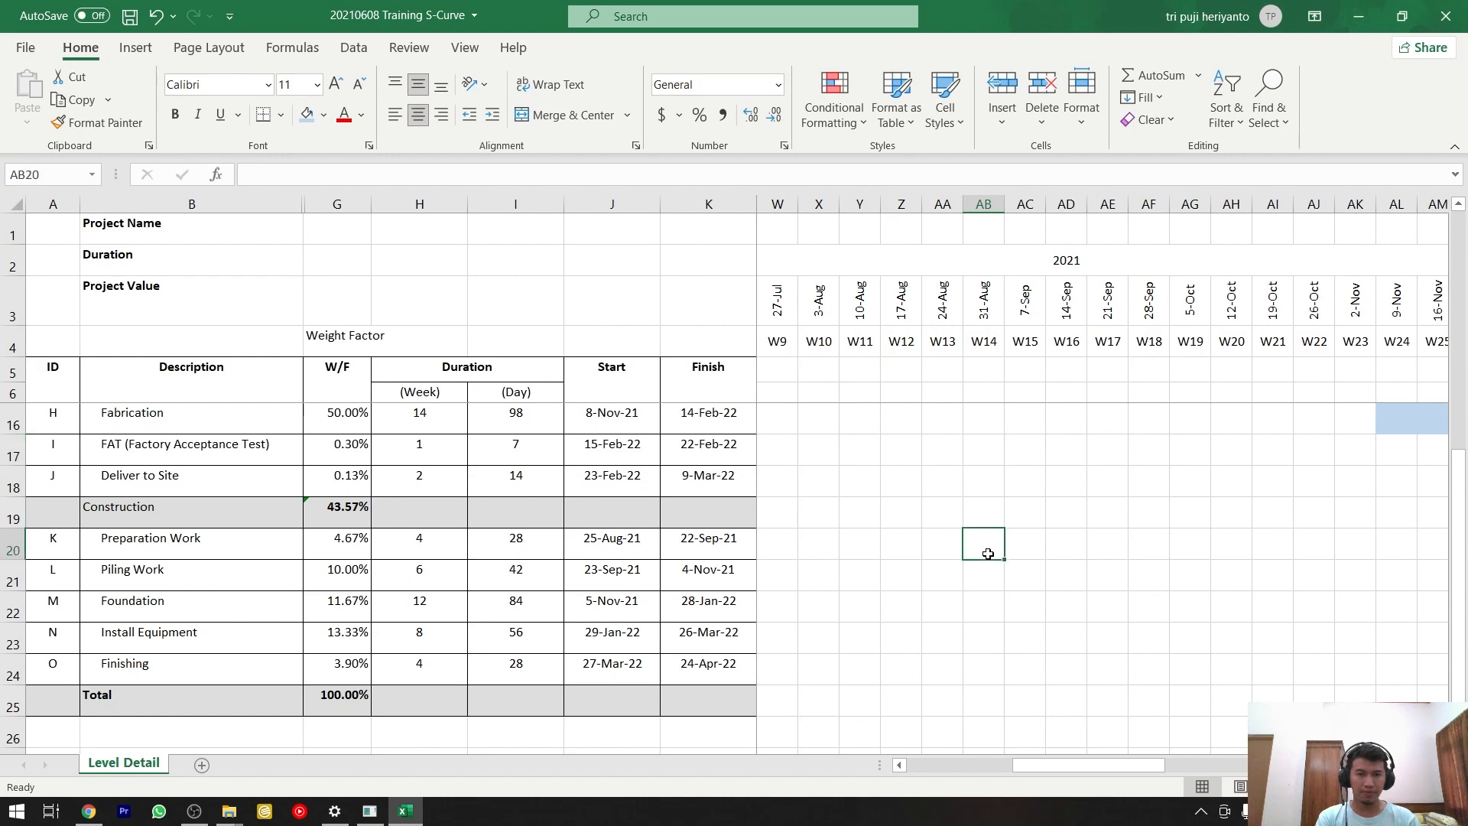
drag(988, 553, 1141, 551)
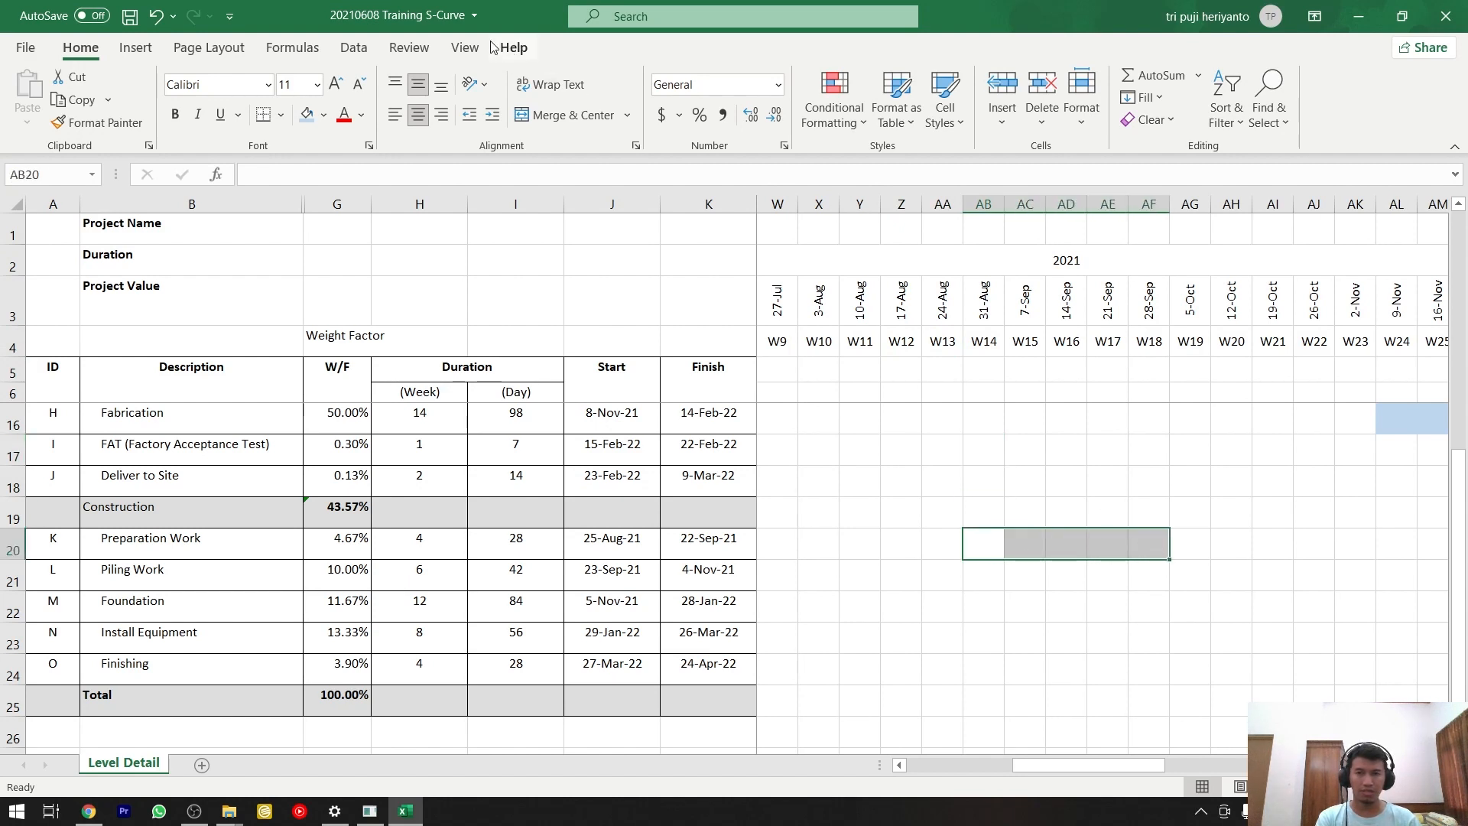
click(305, 117)
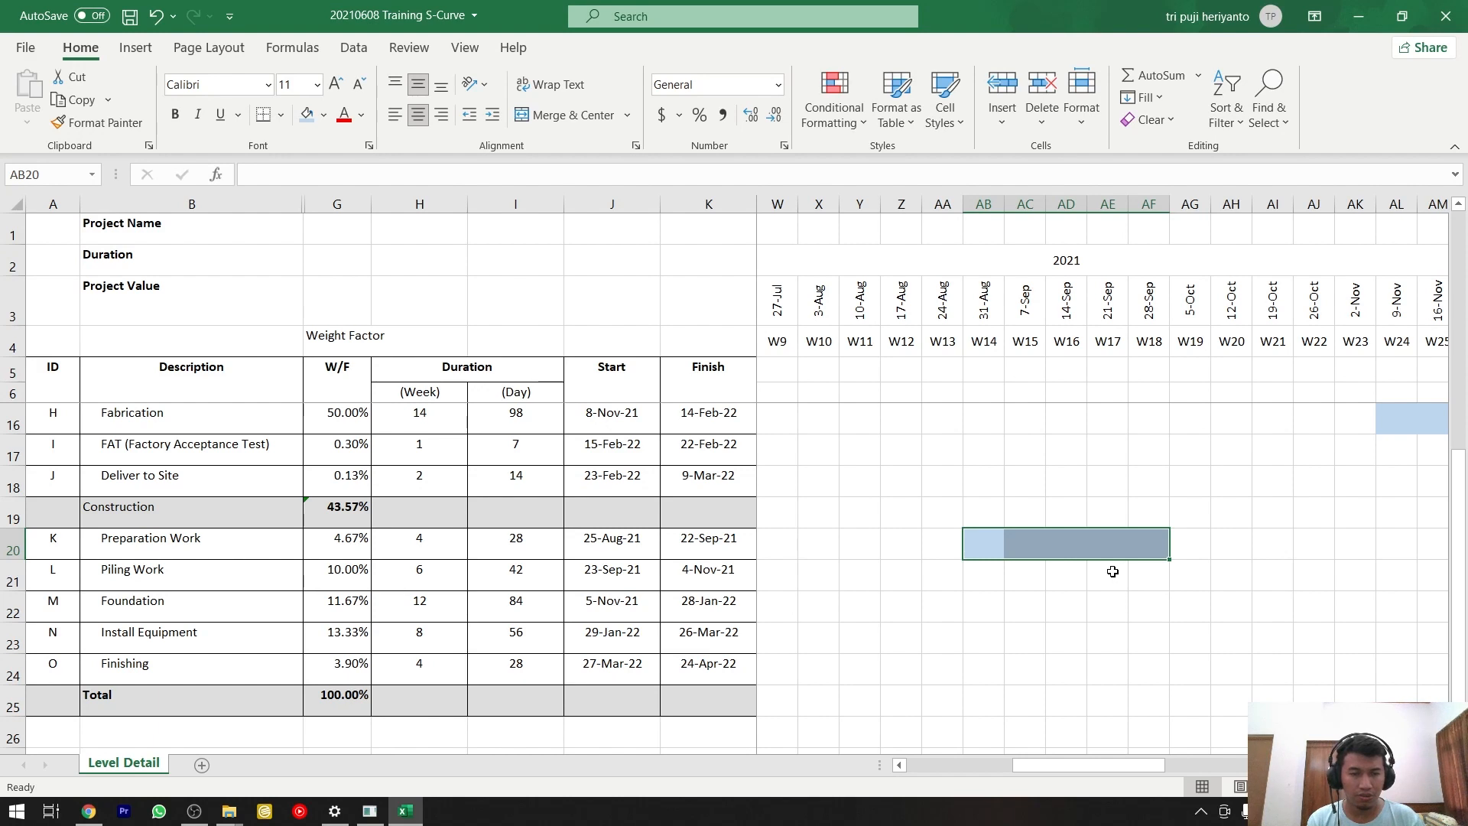
Fill the Piling Work row from W18 to W24, AF21:AL21, and the Foundation row from W24 to W36, AL22:AX22, with the same light blue.
click(1167, 580)
drag(1166, 580, 1411, 584)
click(306, 114)
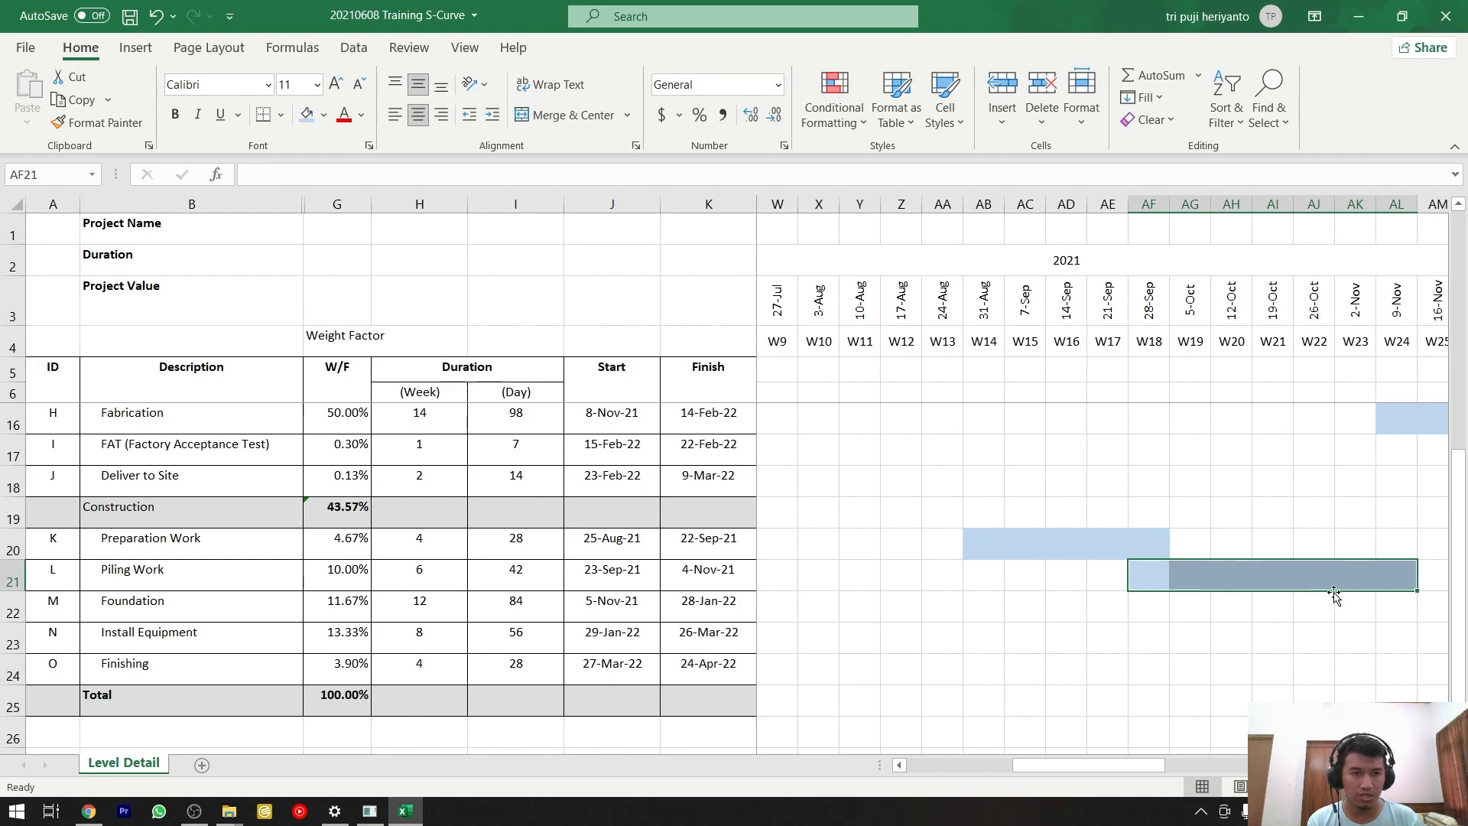
click(1399, 607)
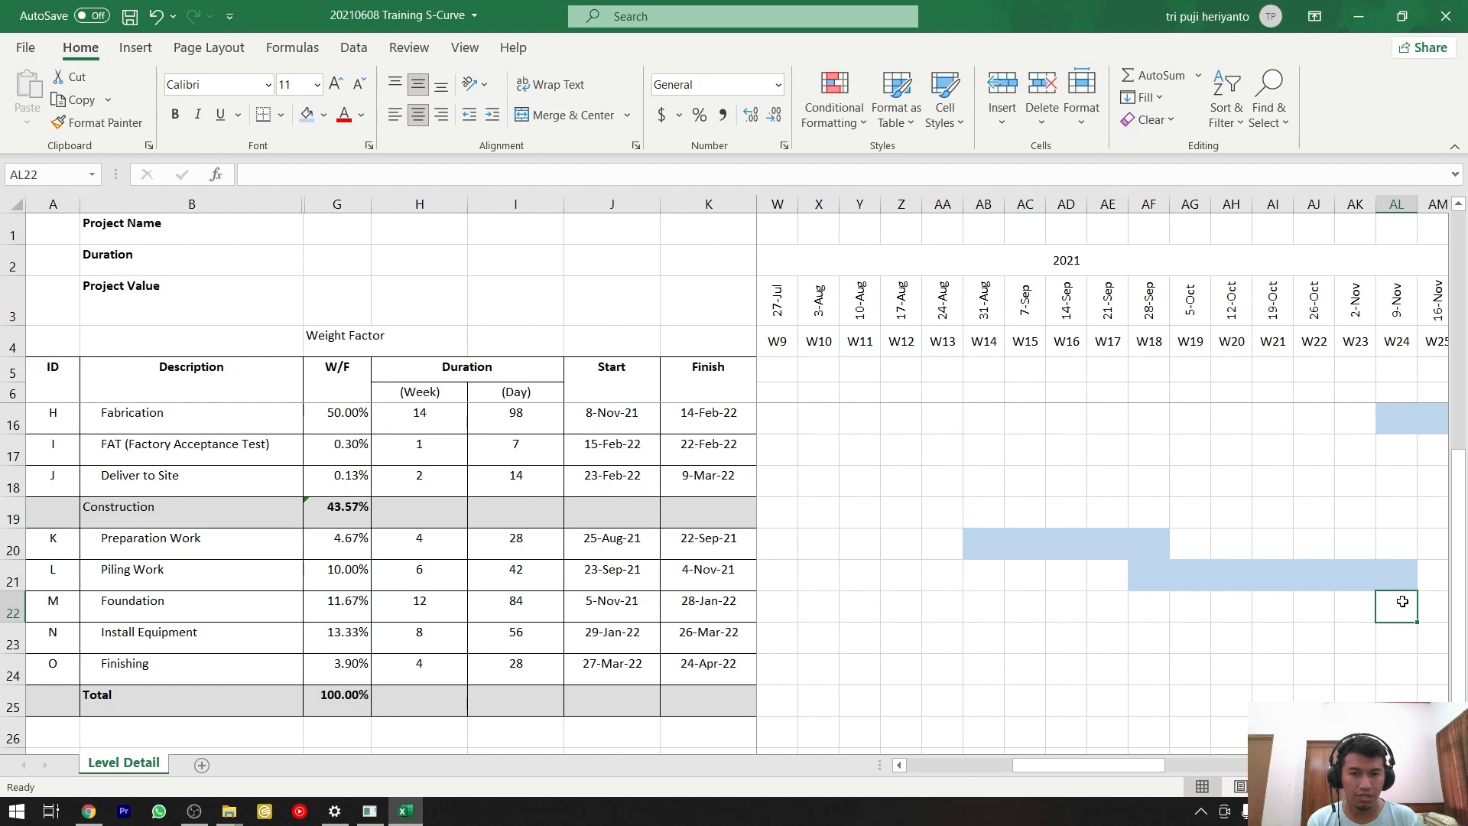
mouse_move(1403, 602)
mouse_down()
mouse_move(1455, 606)
mouse_move(1393, 602)
mouse_up()
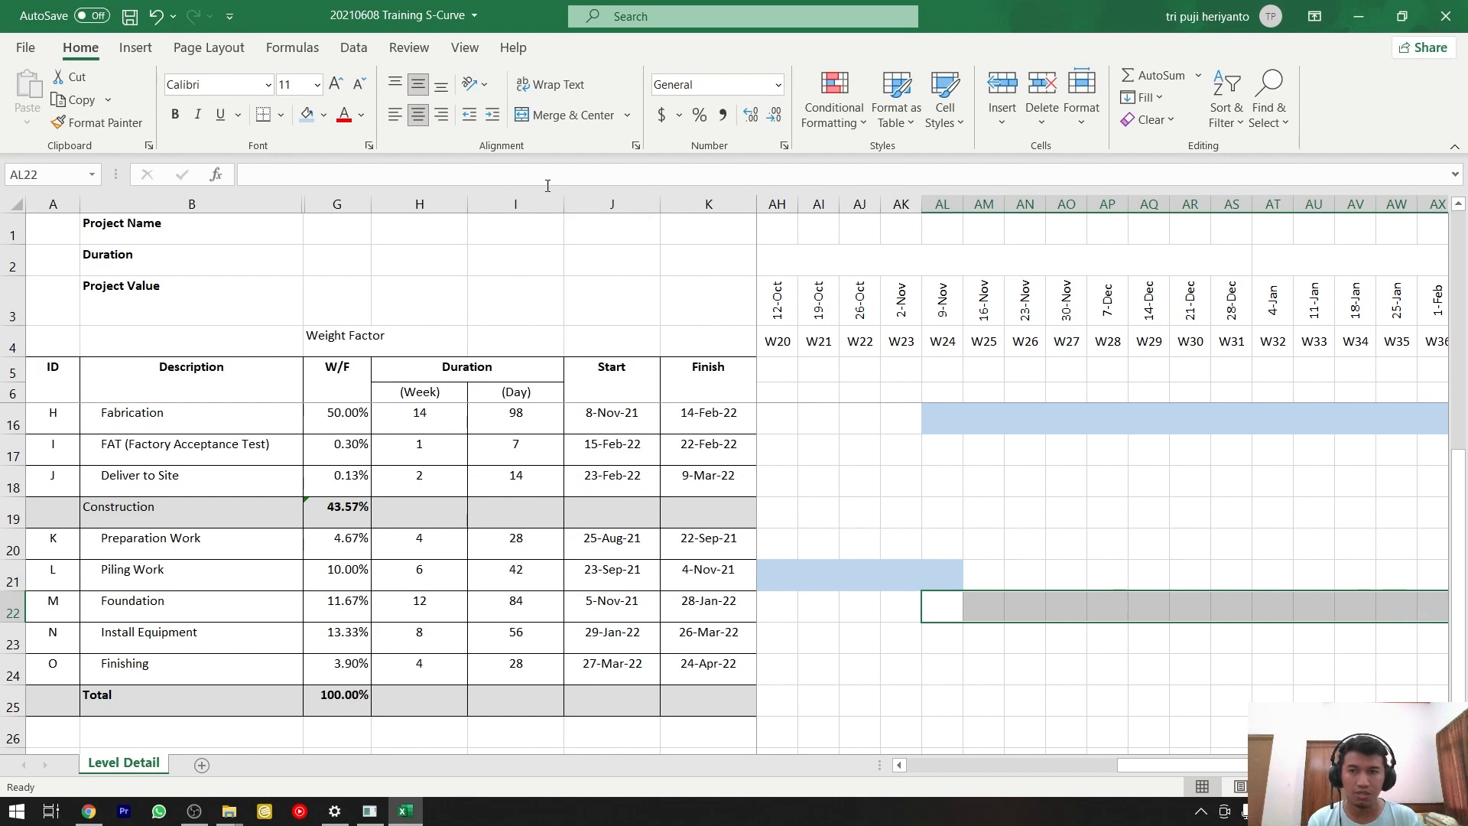
click(309, 121)
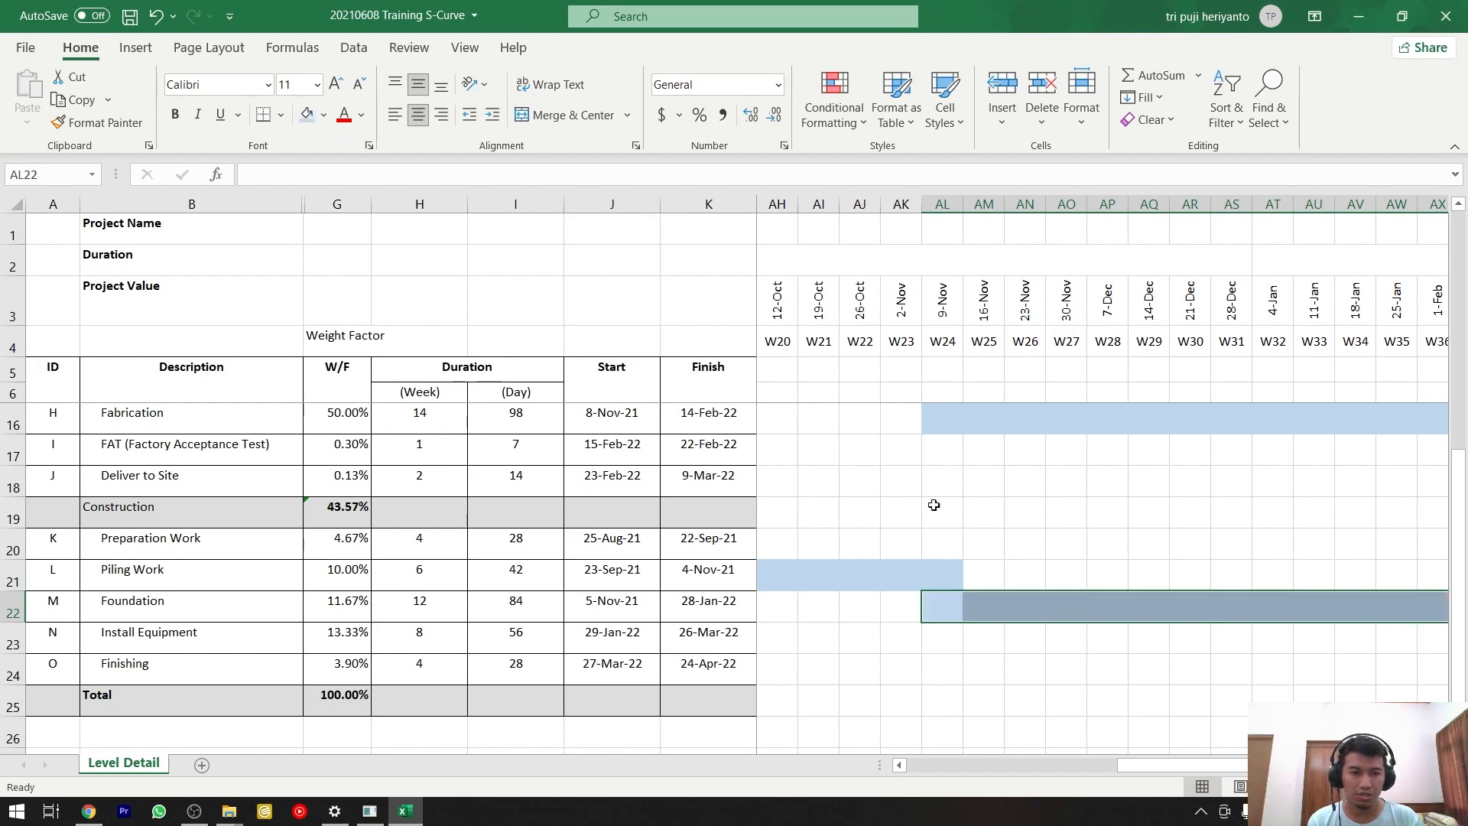
Fill the Install Equipment row from W36 to W44, AX23:BF23, and the Finishing row from W44 to W48, BF24:BJ24, with the same light blue.
scroll(1104, 474, right, 5)
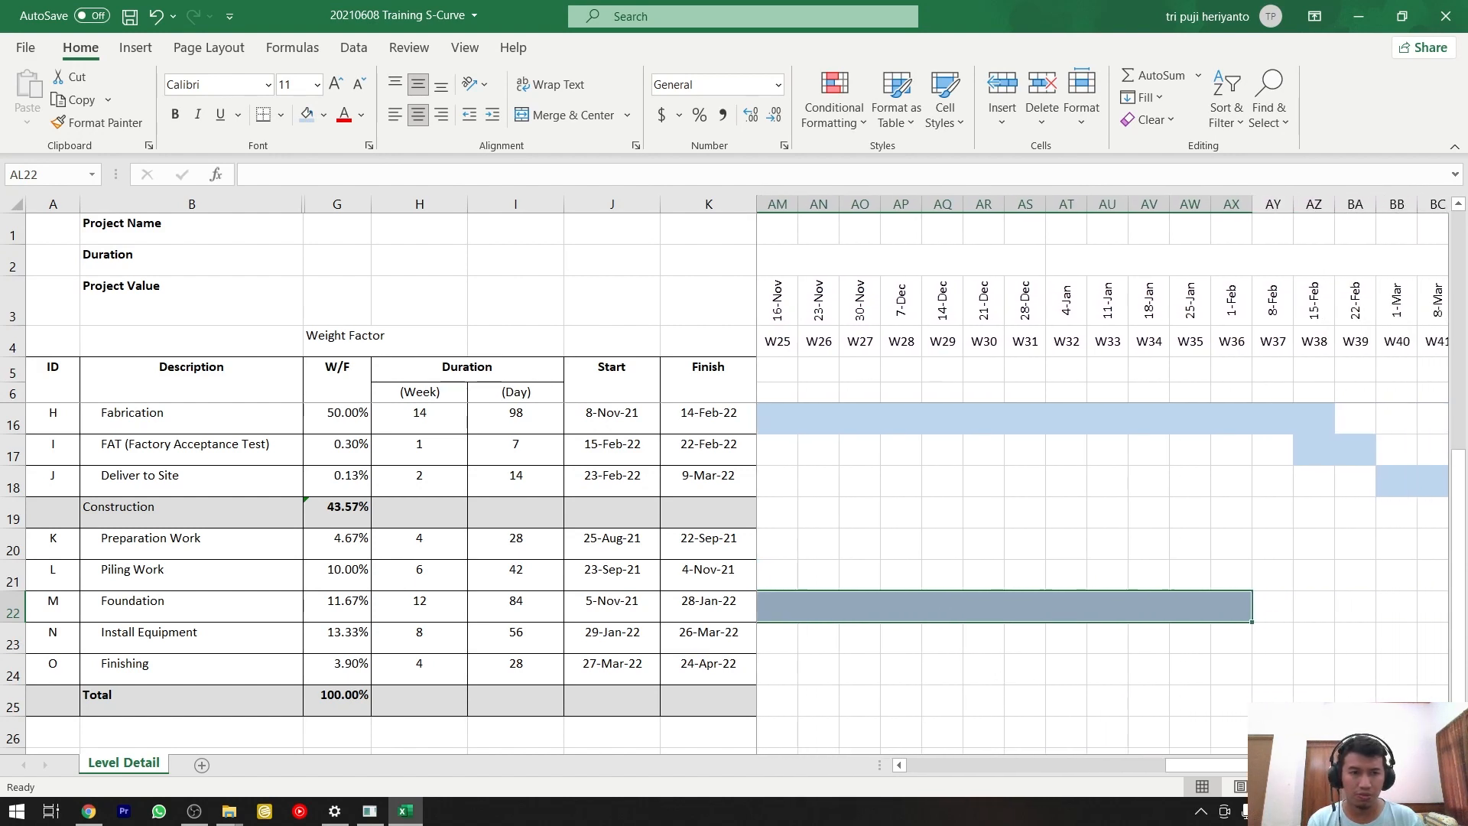
click(1227, 638)
drag(1227, 639, 1192, 644)
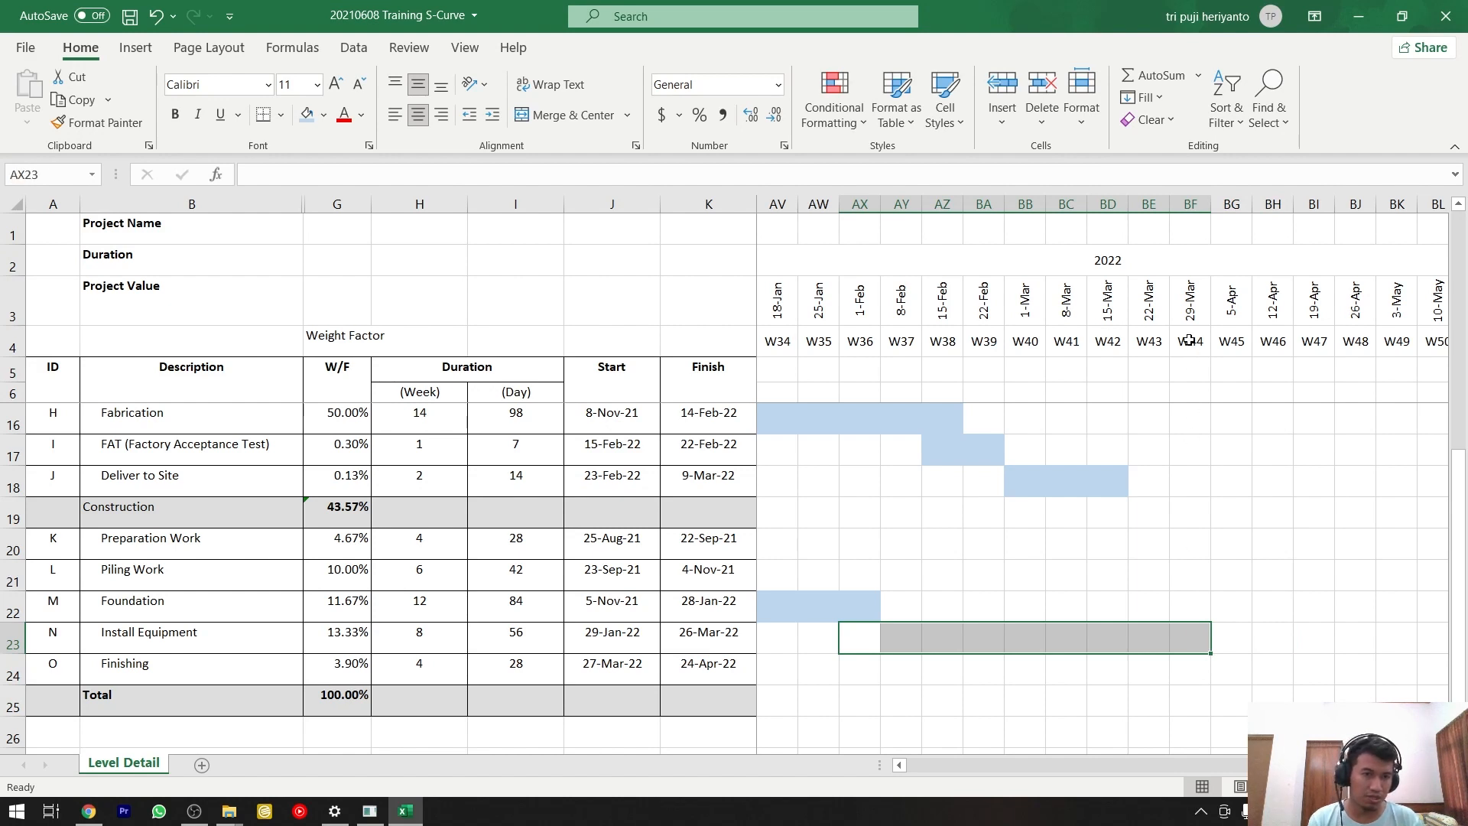
click(306, 115)
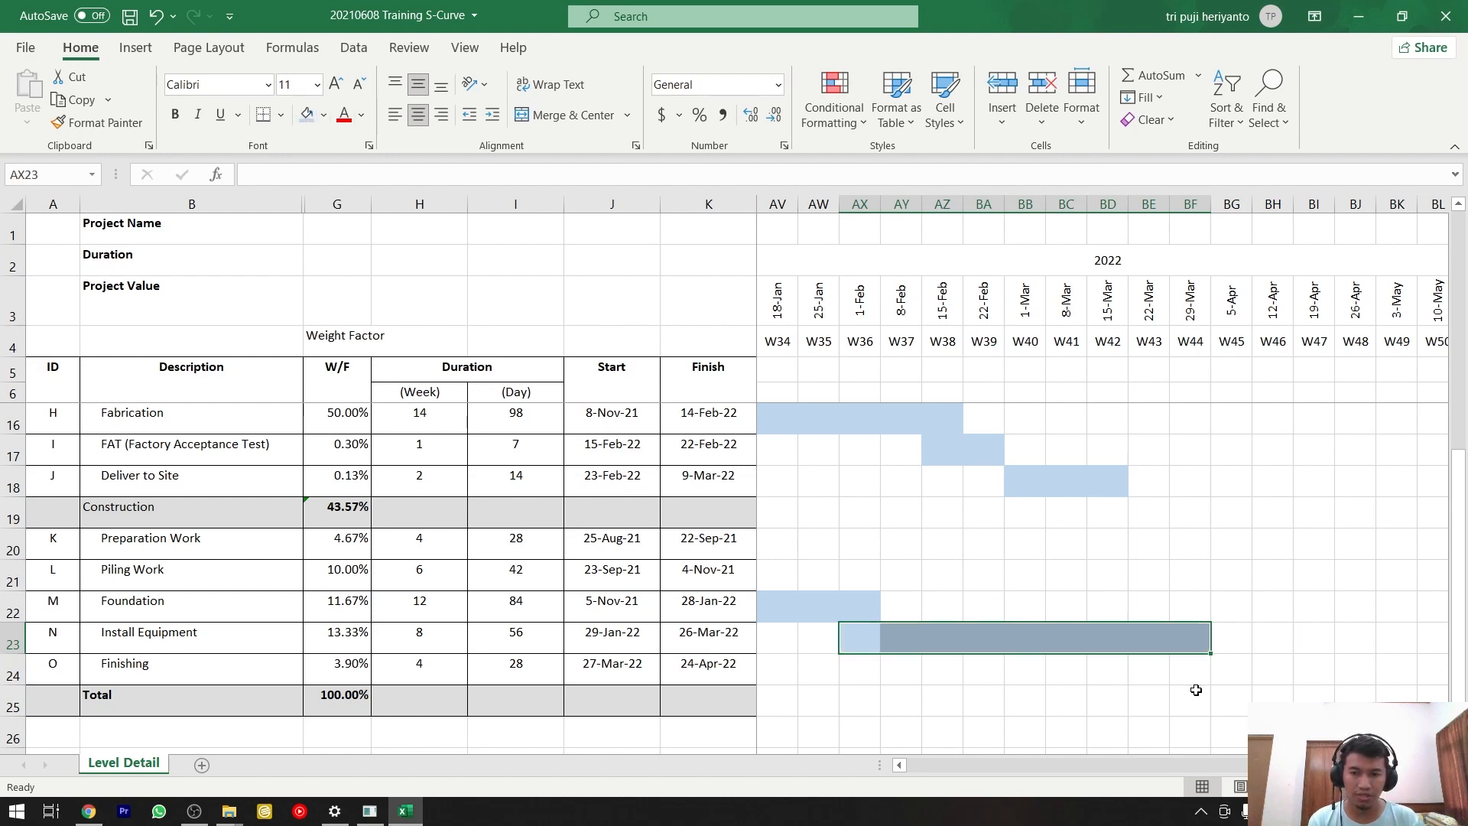
click(1192, 666)
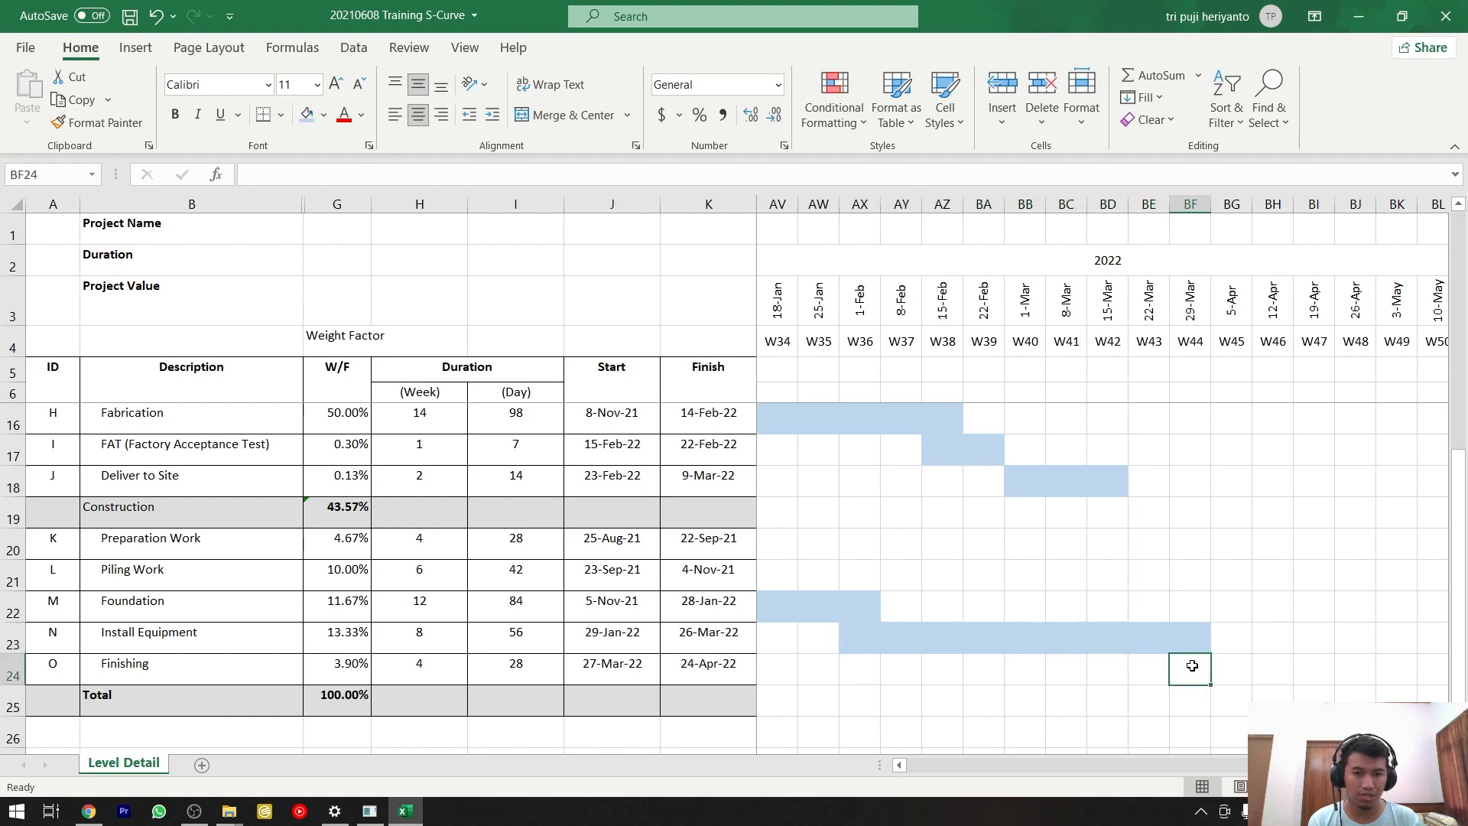
drag(1192, 665, 1368, 667)
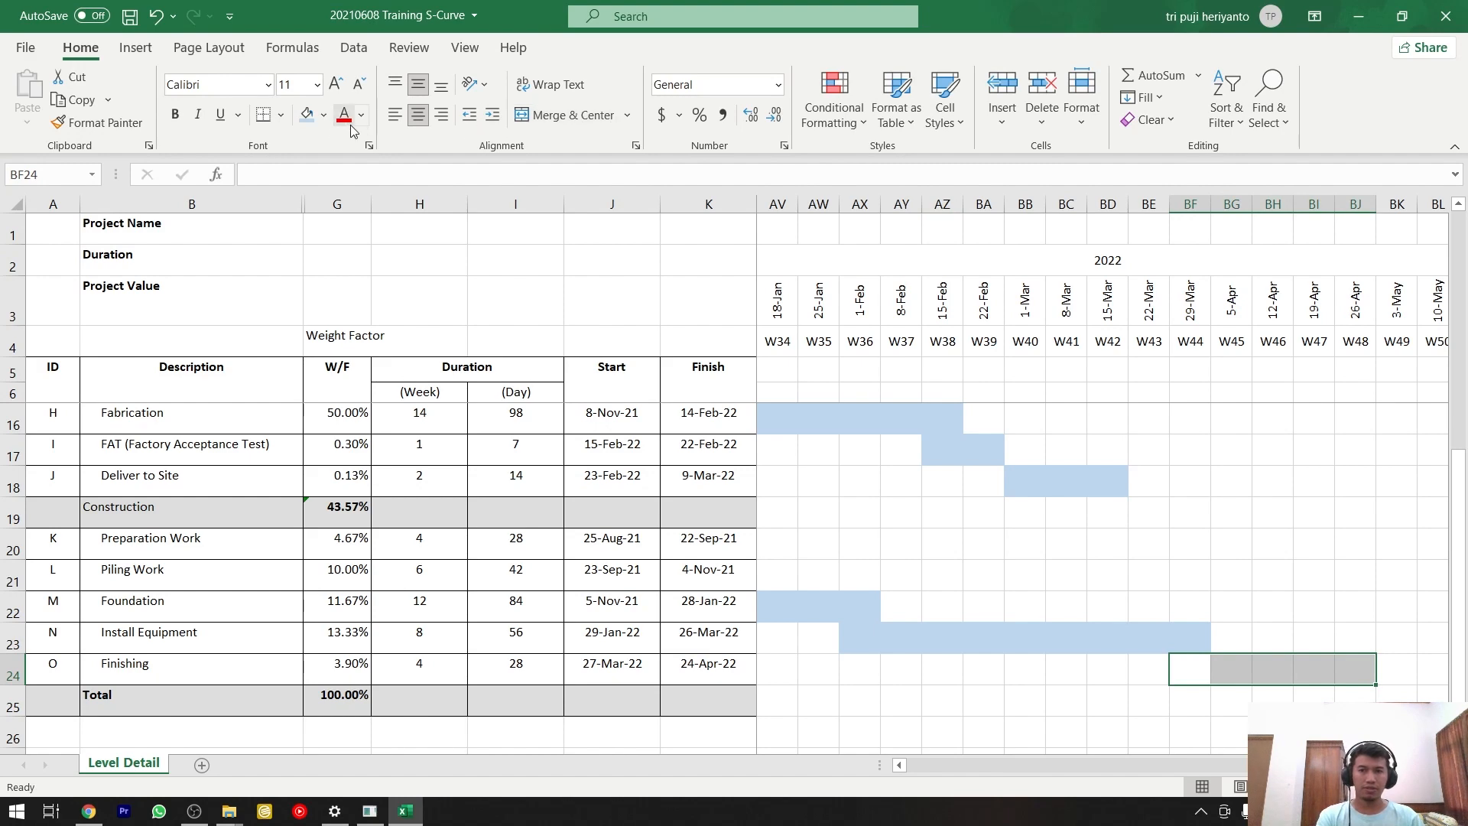
click(306, 114)
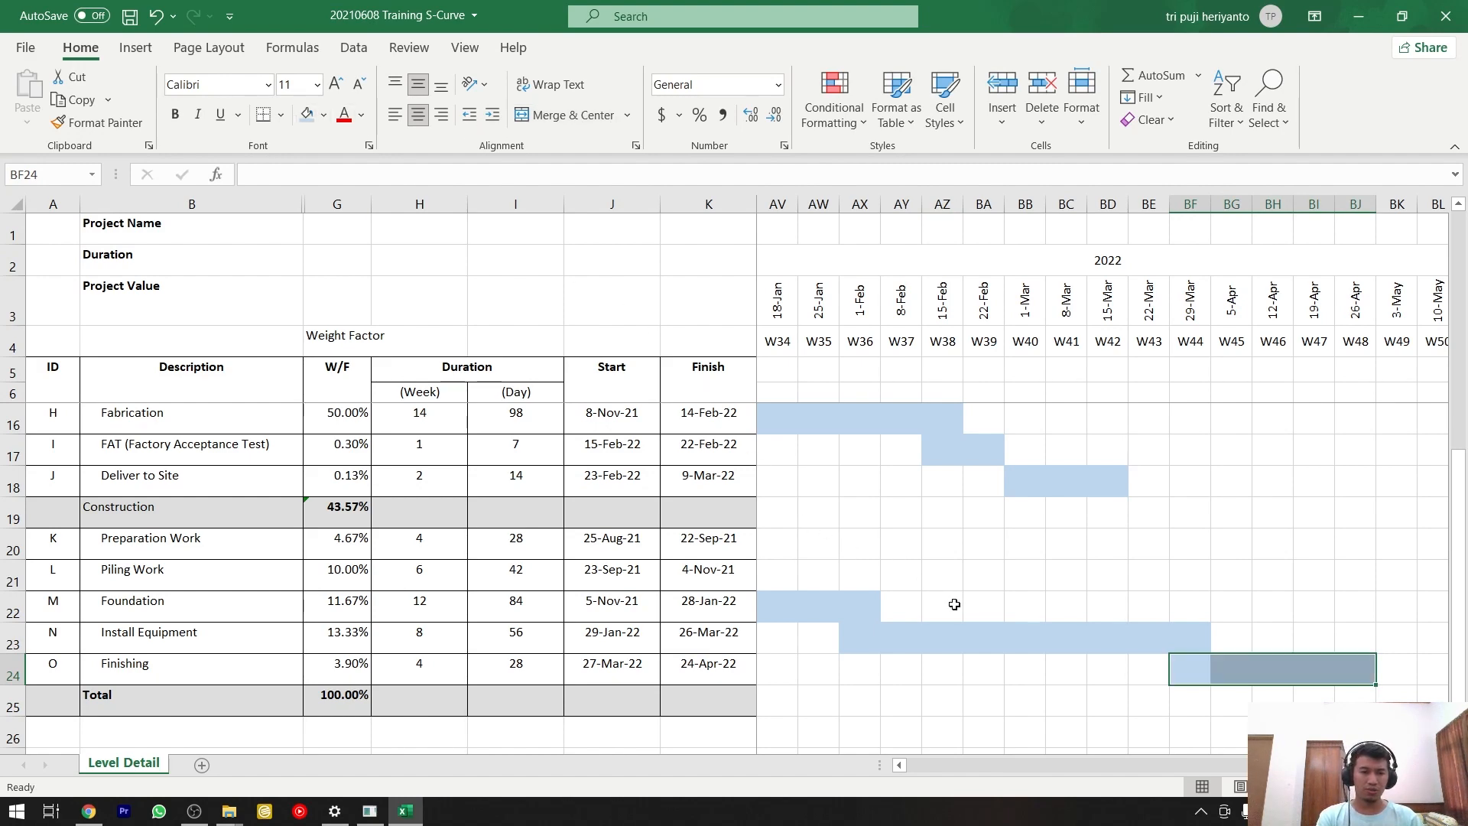
Review the shaded activity bars across the whole weekly timeline, from W1 to W52, against the schedule table.
ctrl+scroll(948, 604, down, 2)
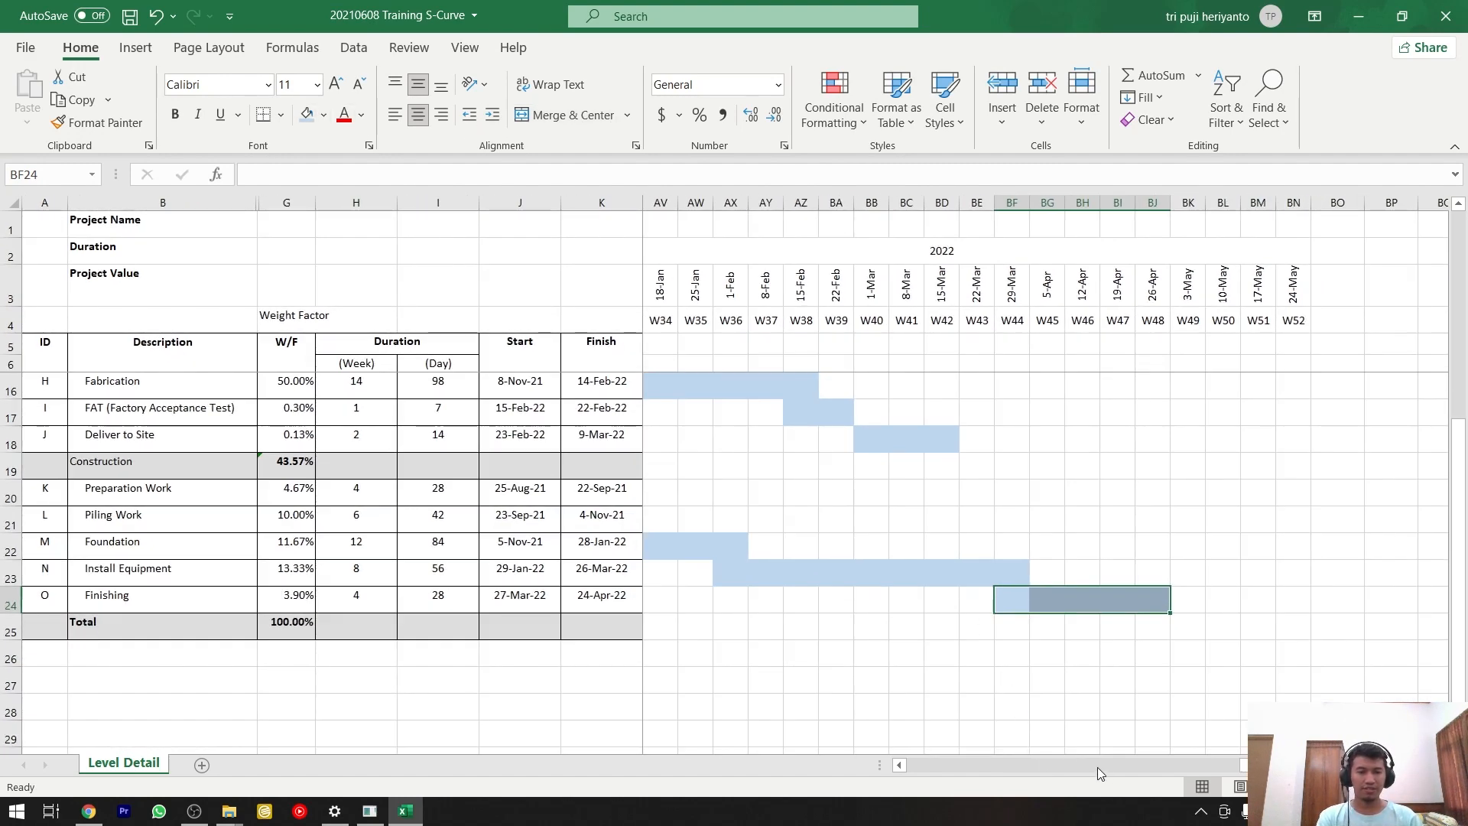
scroll(1098, 768, left, 6)
ctrl+scroll(1081, 678, down, 1)
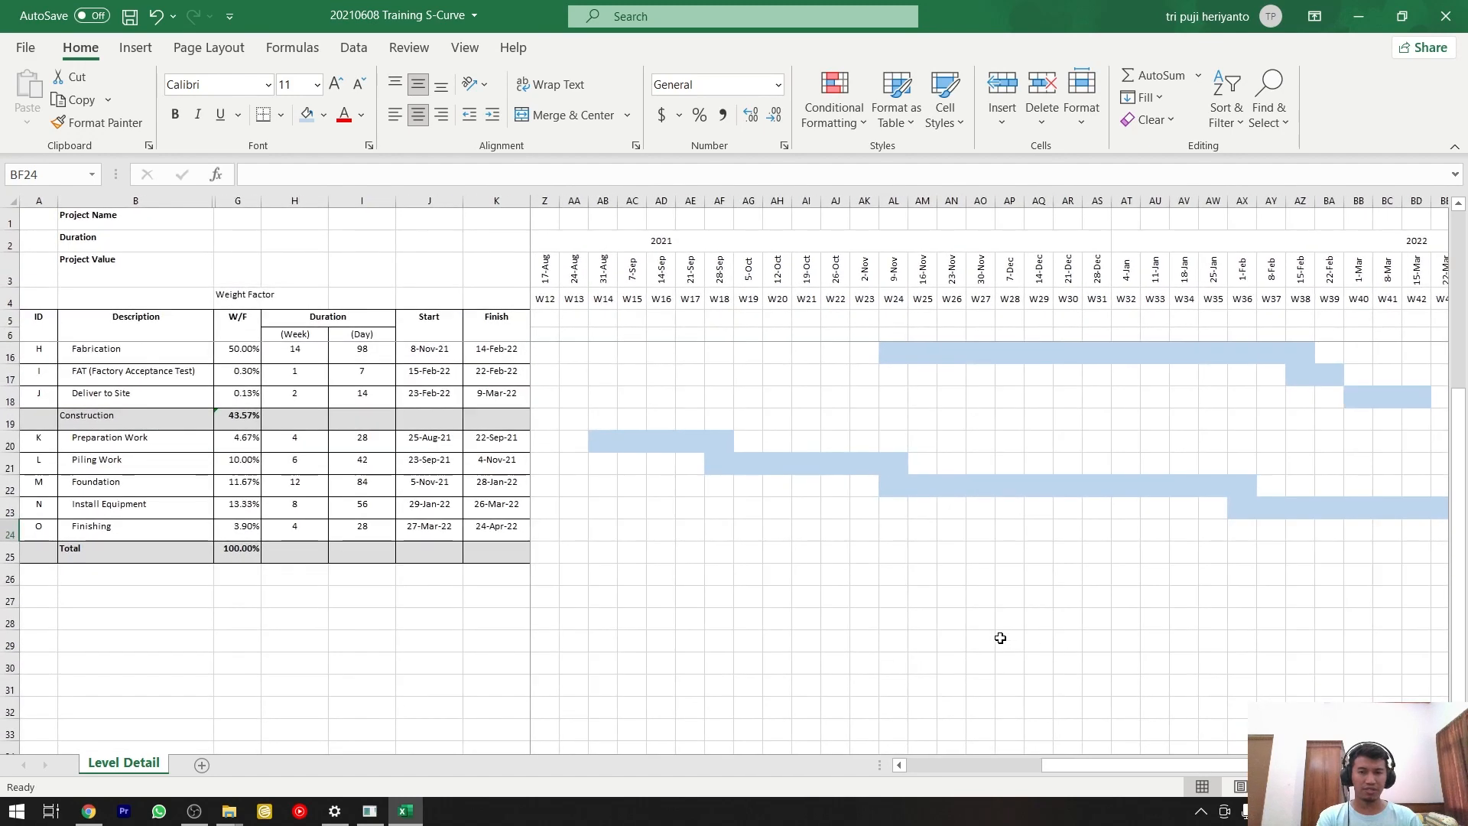
scroll(1000, 638, up, 3)
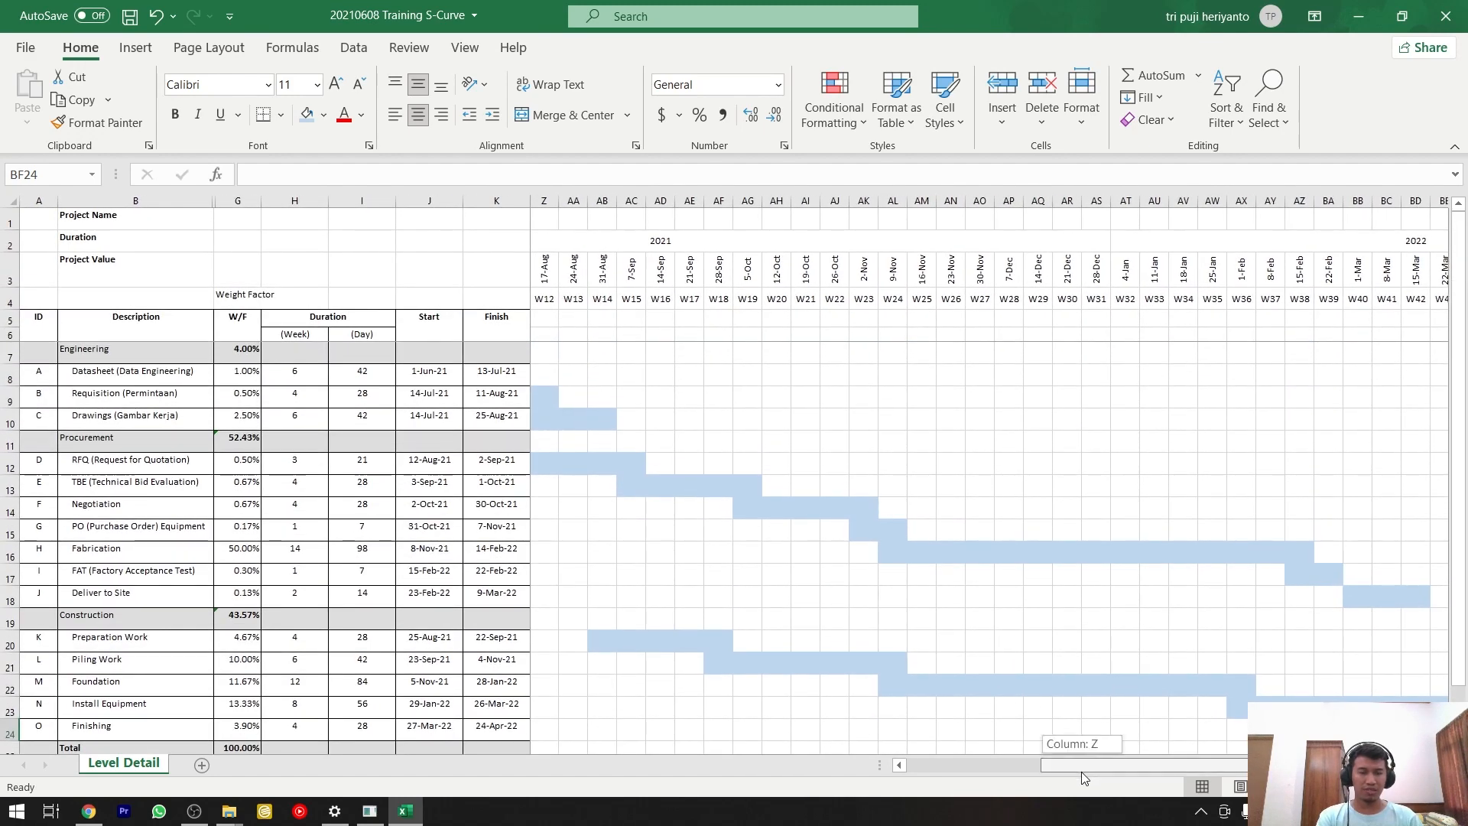
drag(1082, 772, 933, 753)
ctrl+scroll(945, 682, down, 3)
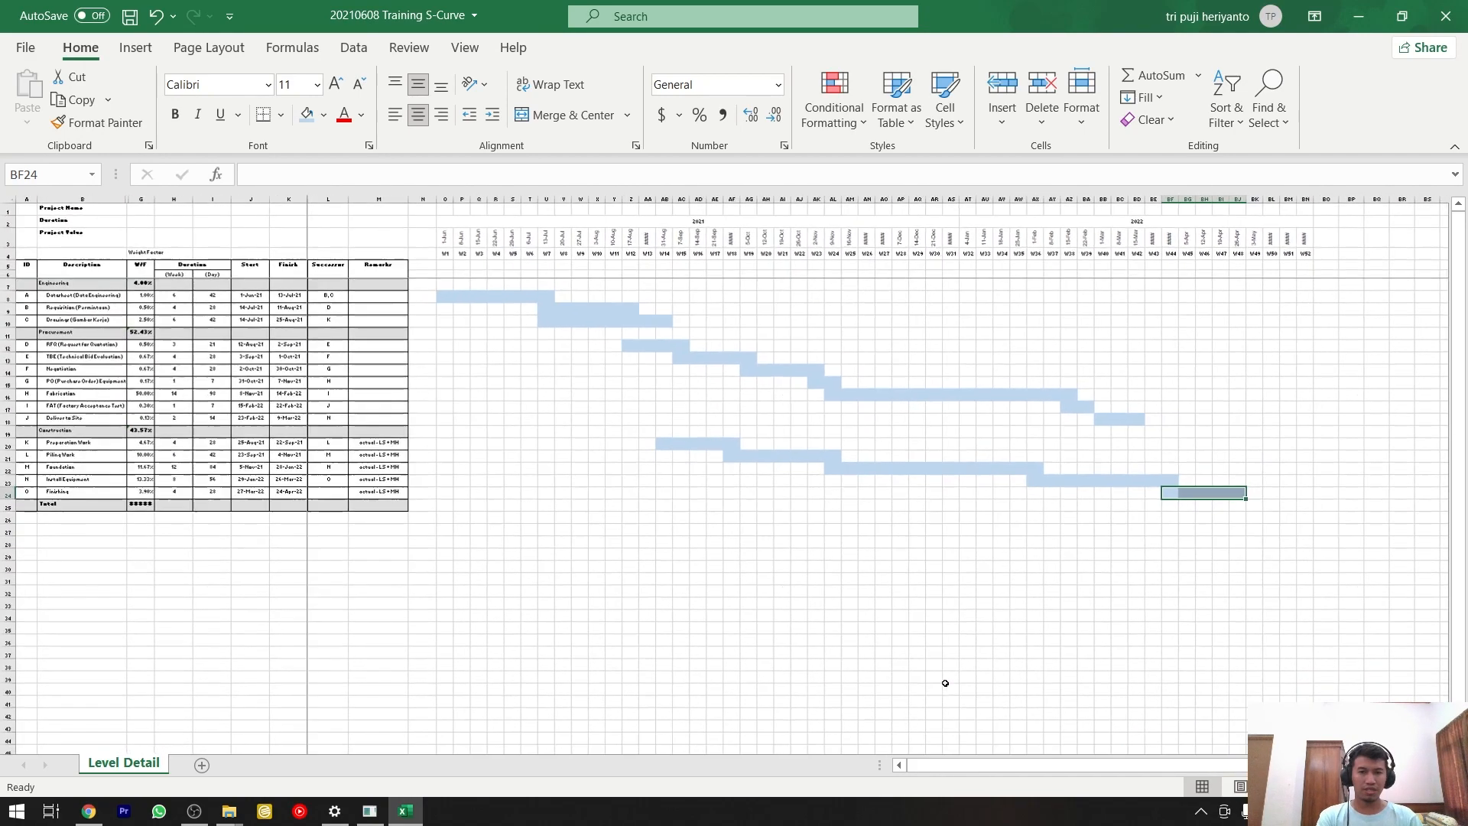
click(1019, 582)
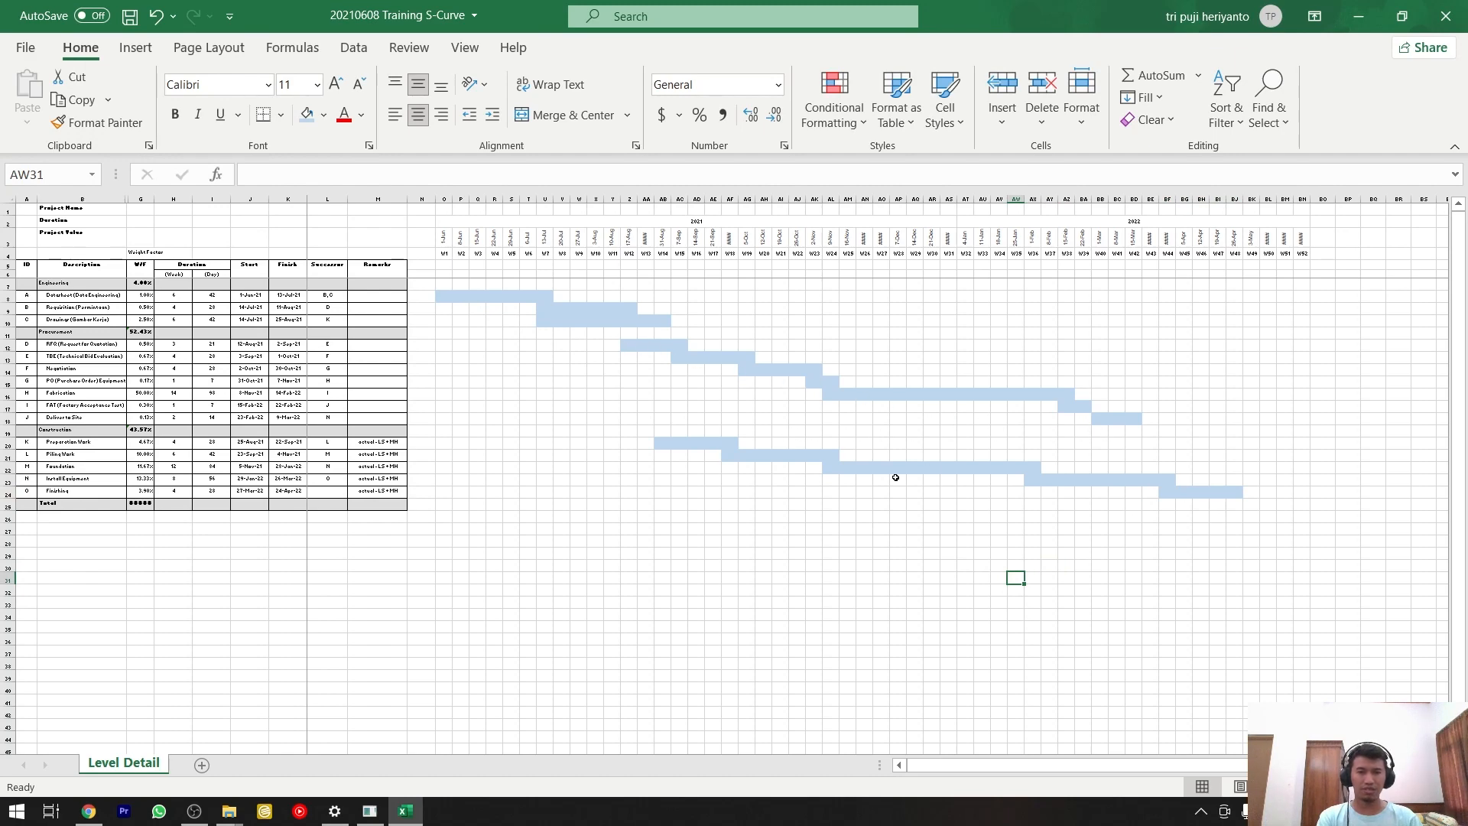
ctrl+scroll(895, 477, up, 3)
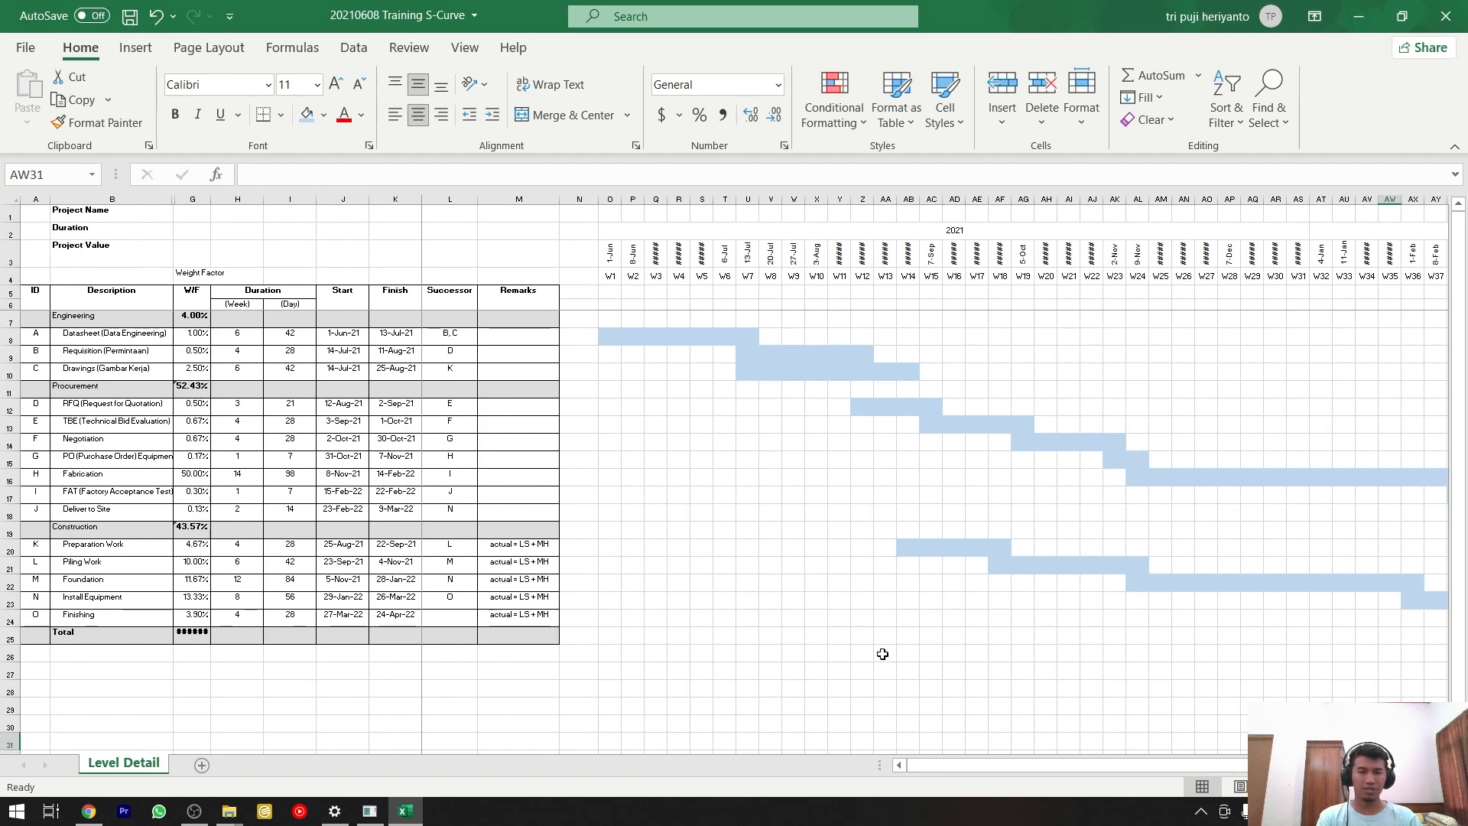
ctrl+scroll(880, 653, up, 2)
ctrl+scroll(882, 654, down, 2)
ctrl+scroll(905, 675, up, 2)
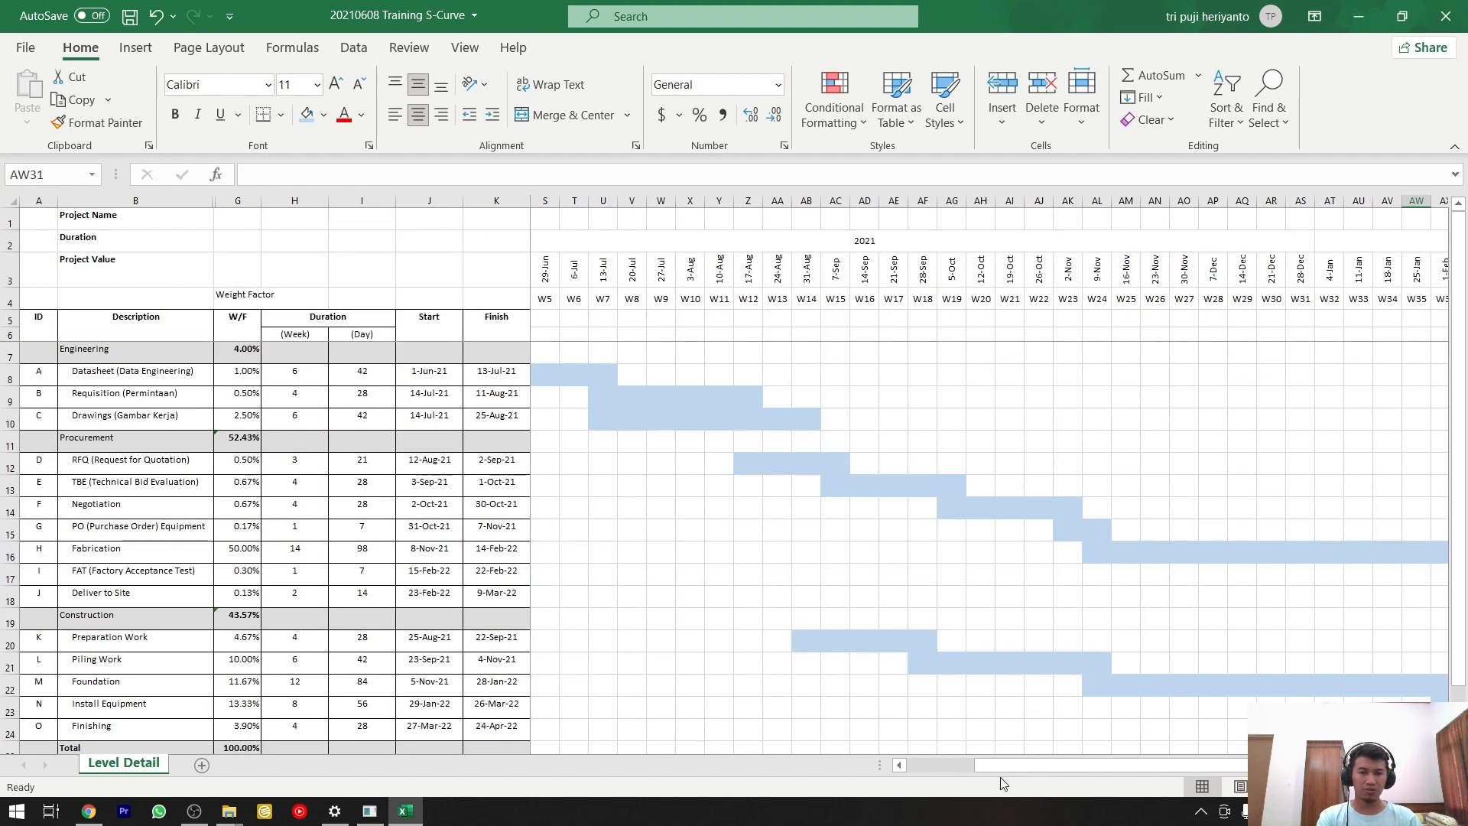
drag(1002, 765, 906, 765)
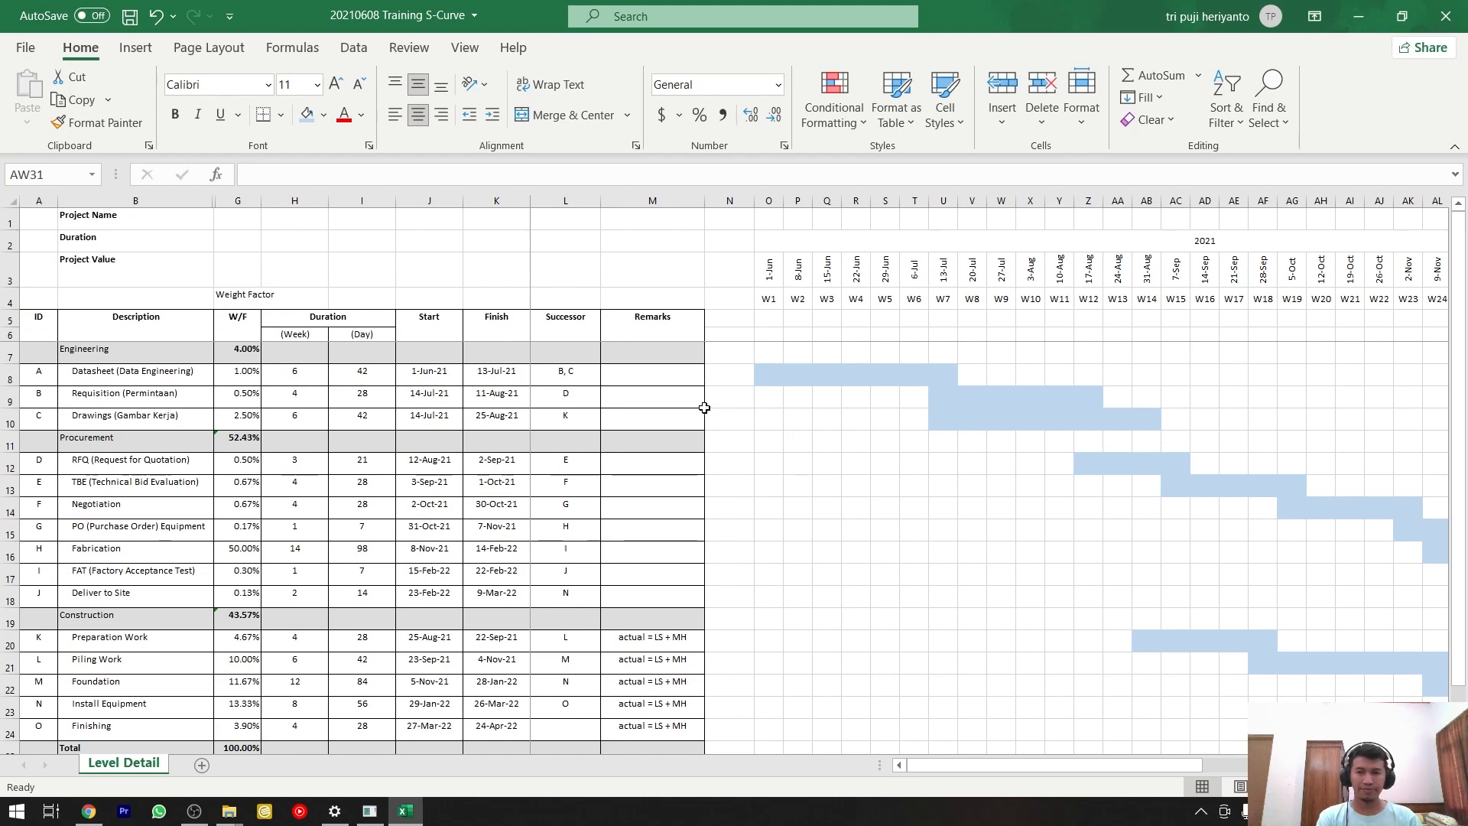
ctrl+scroll(712, 407, up, 2)
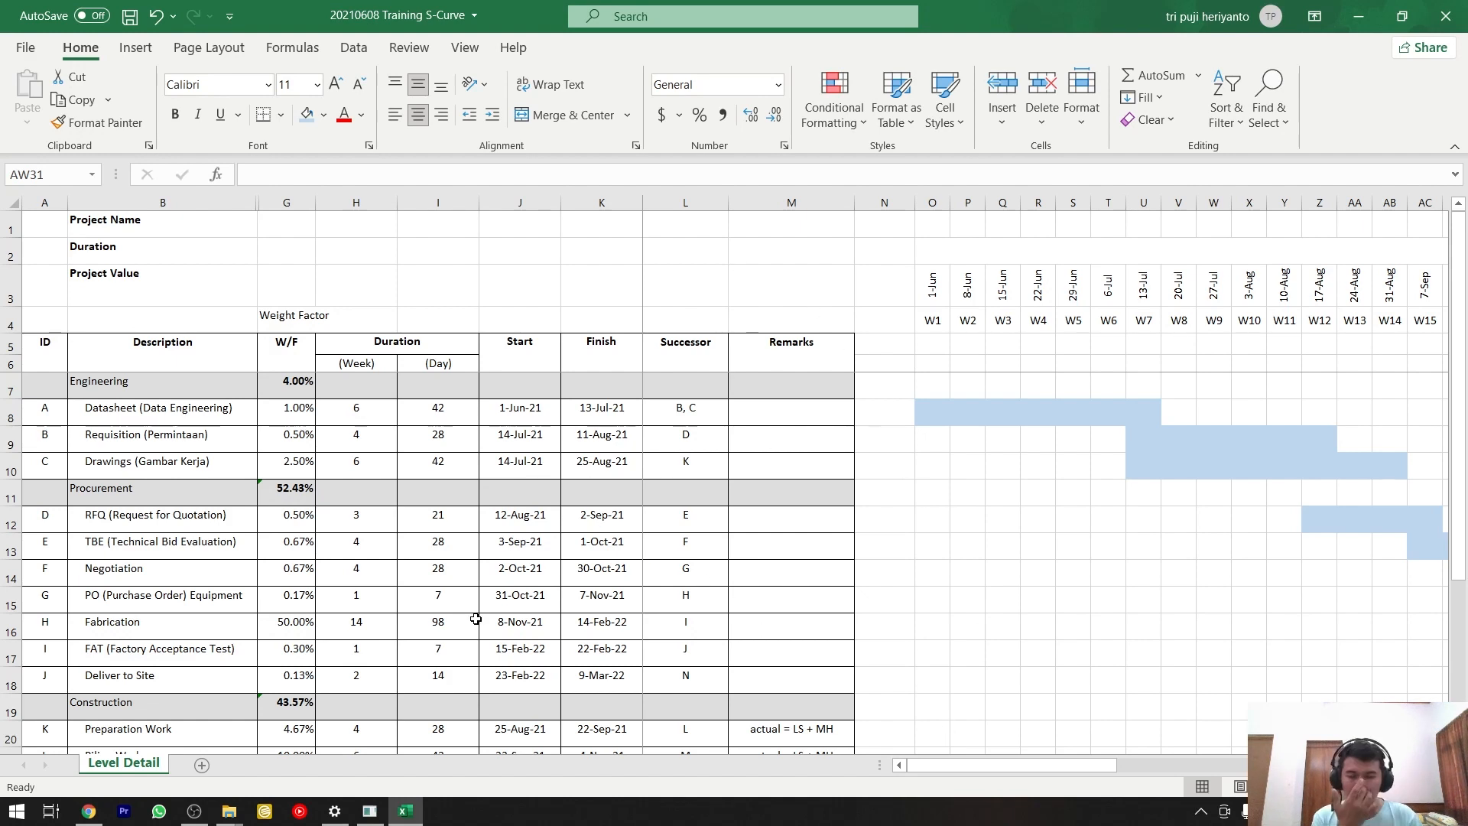
Count the weeks covered by the Datasheet bar, O8:U8, and check its duration and weight factor in G8.
click(933, 414)
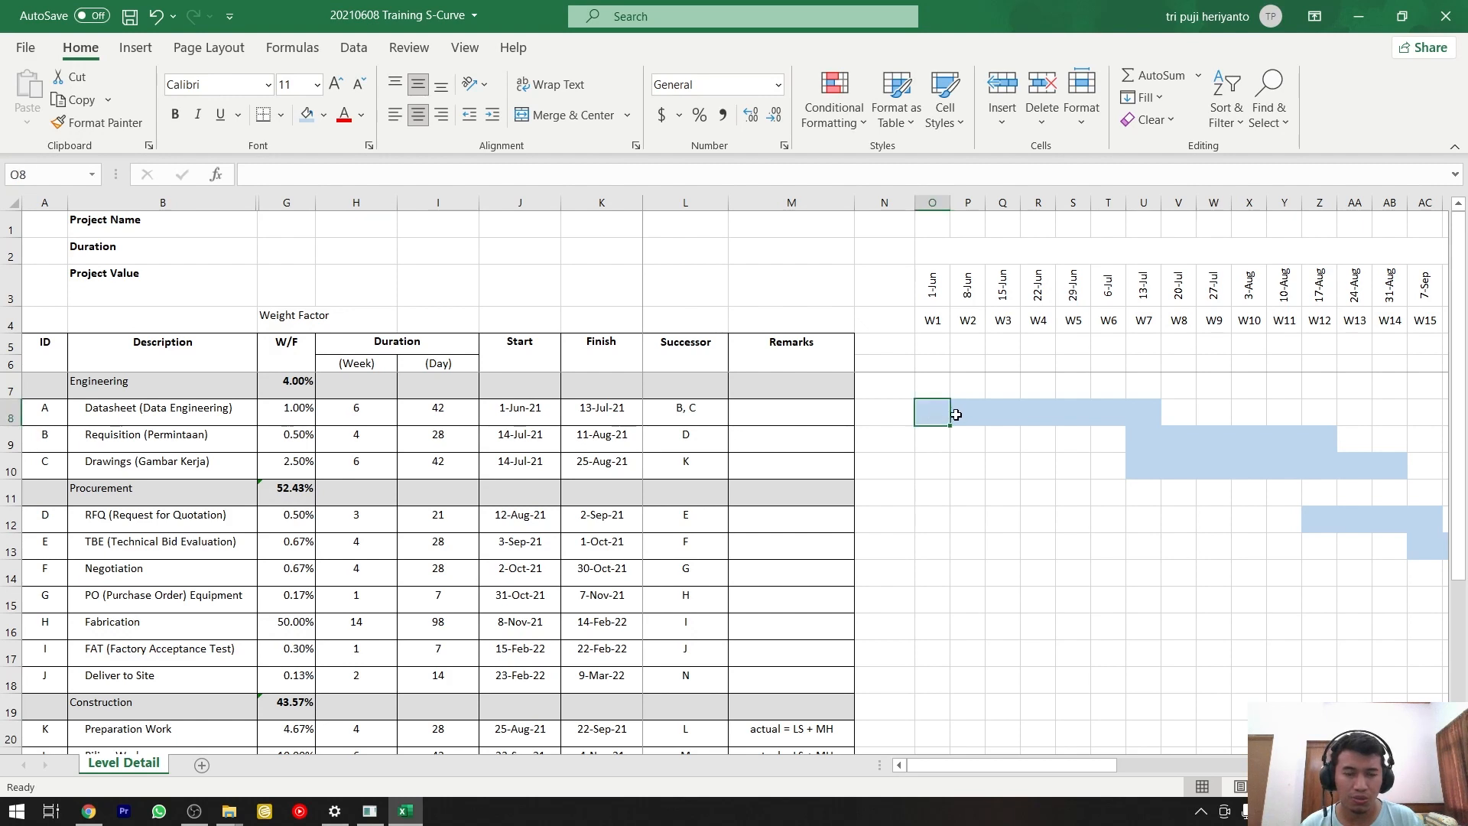
click(965, 414)
click(1004, 414)
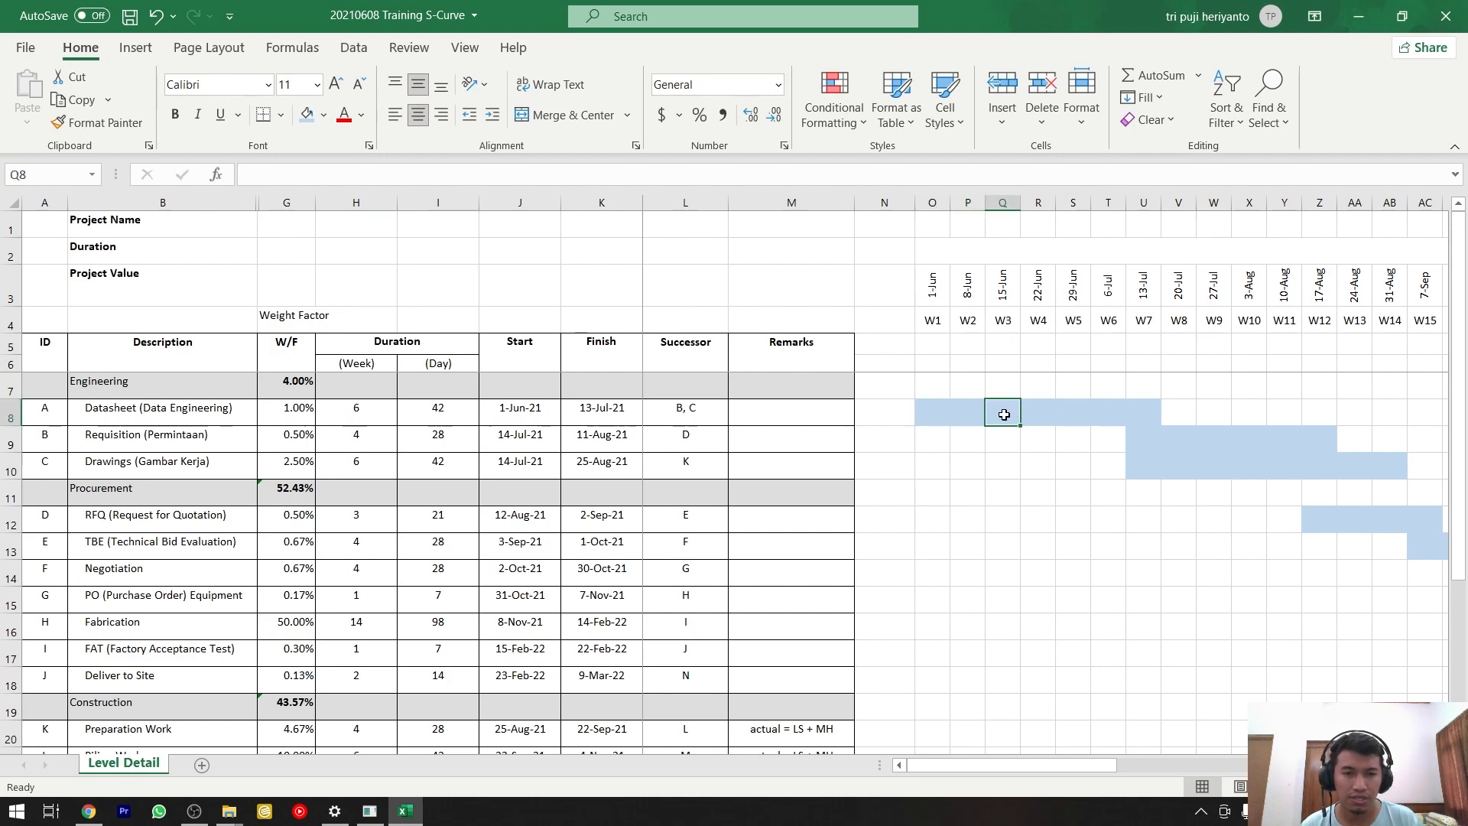
click(1044, 414)
click(1079, 415)
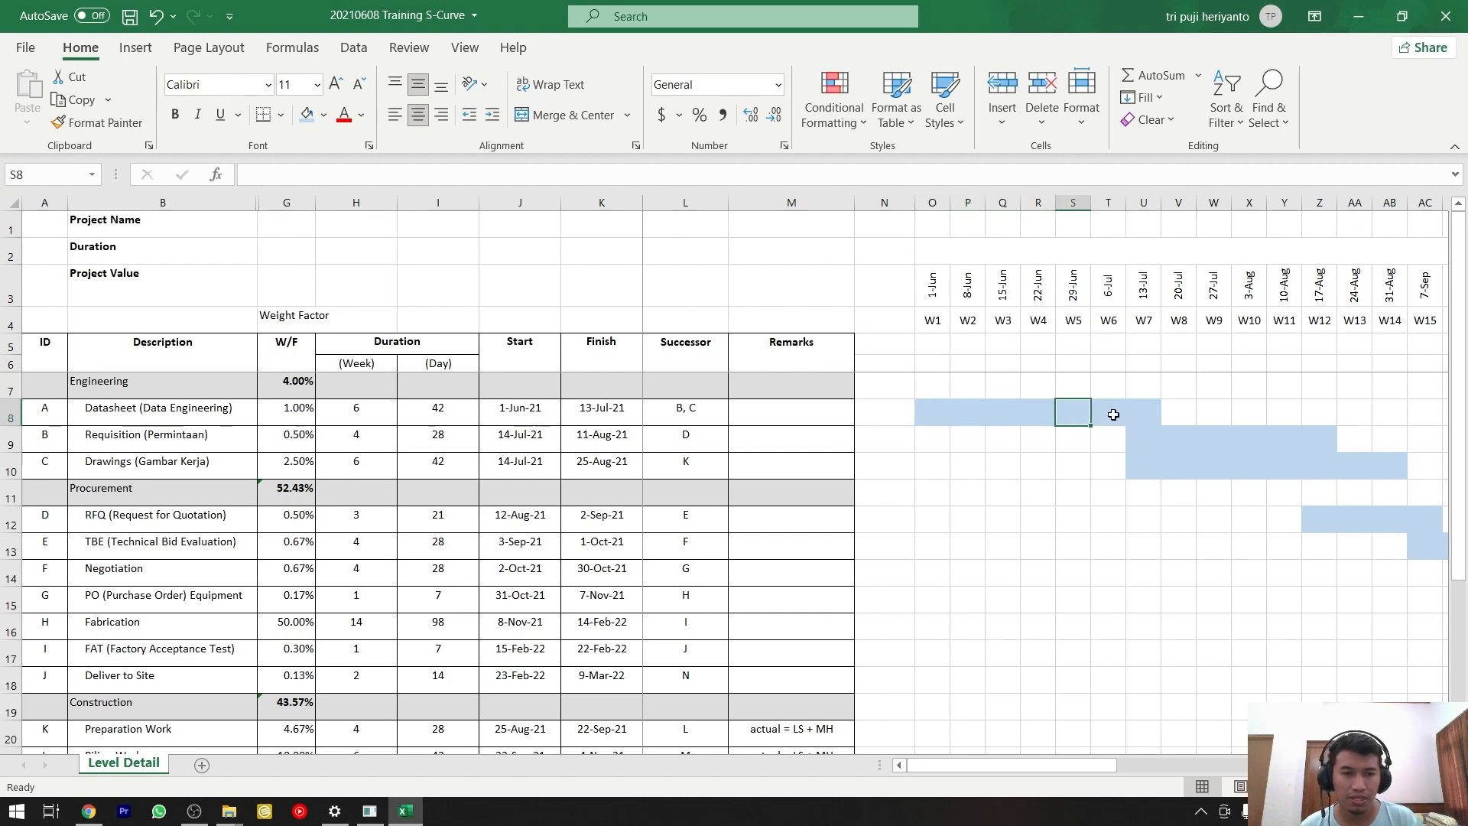
click(1114, 415)
click(1151, 416)
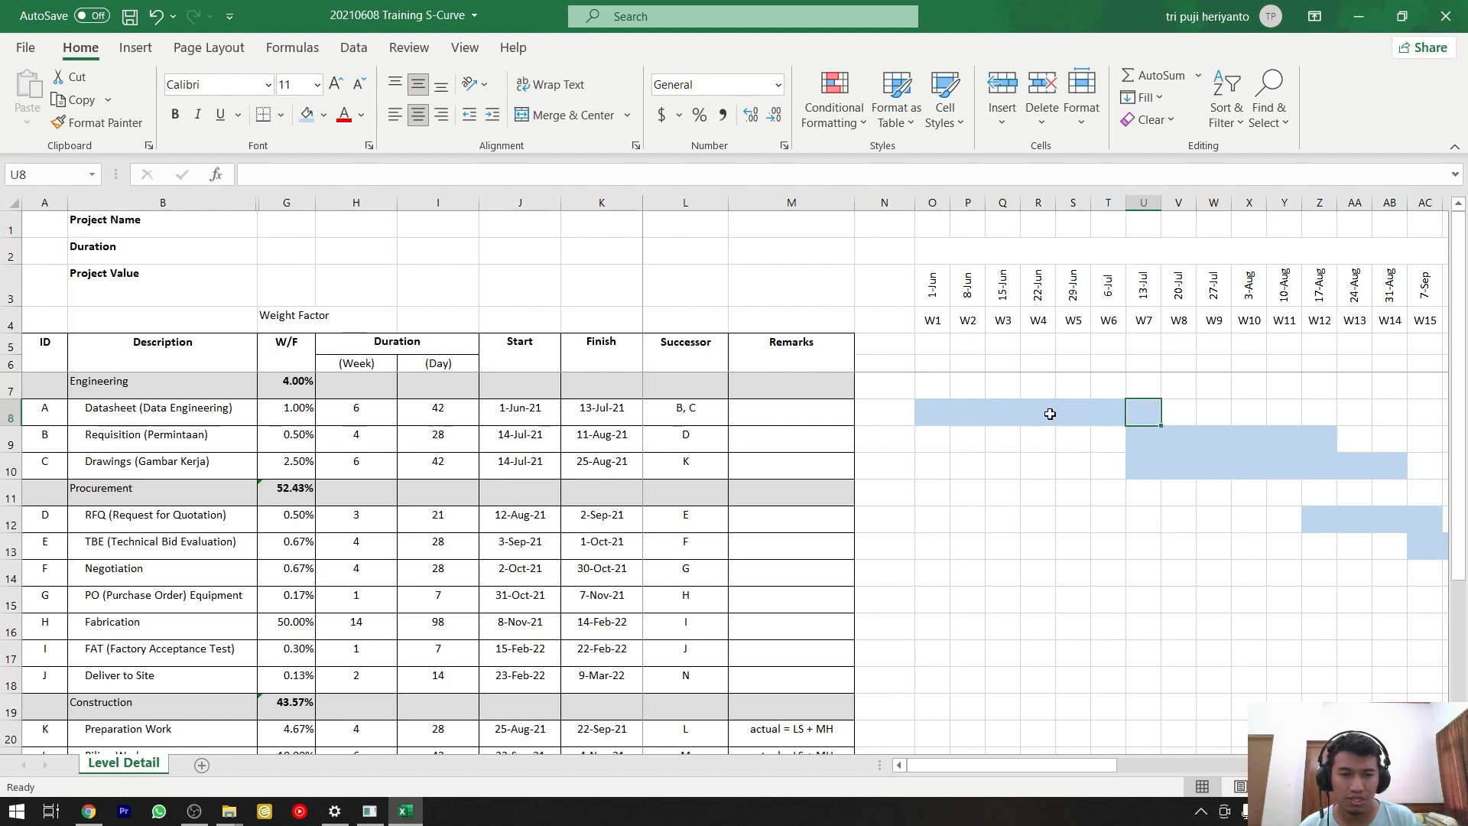
mouse_move(927, 411)
mouse_down()
mouse_move(1165, 416)
mouse_move(934, 406)
mouse_up()
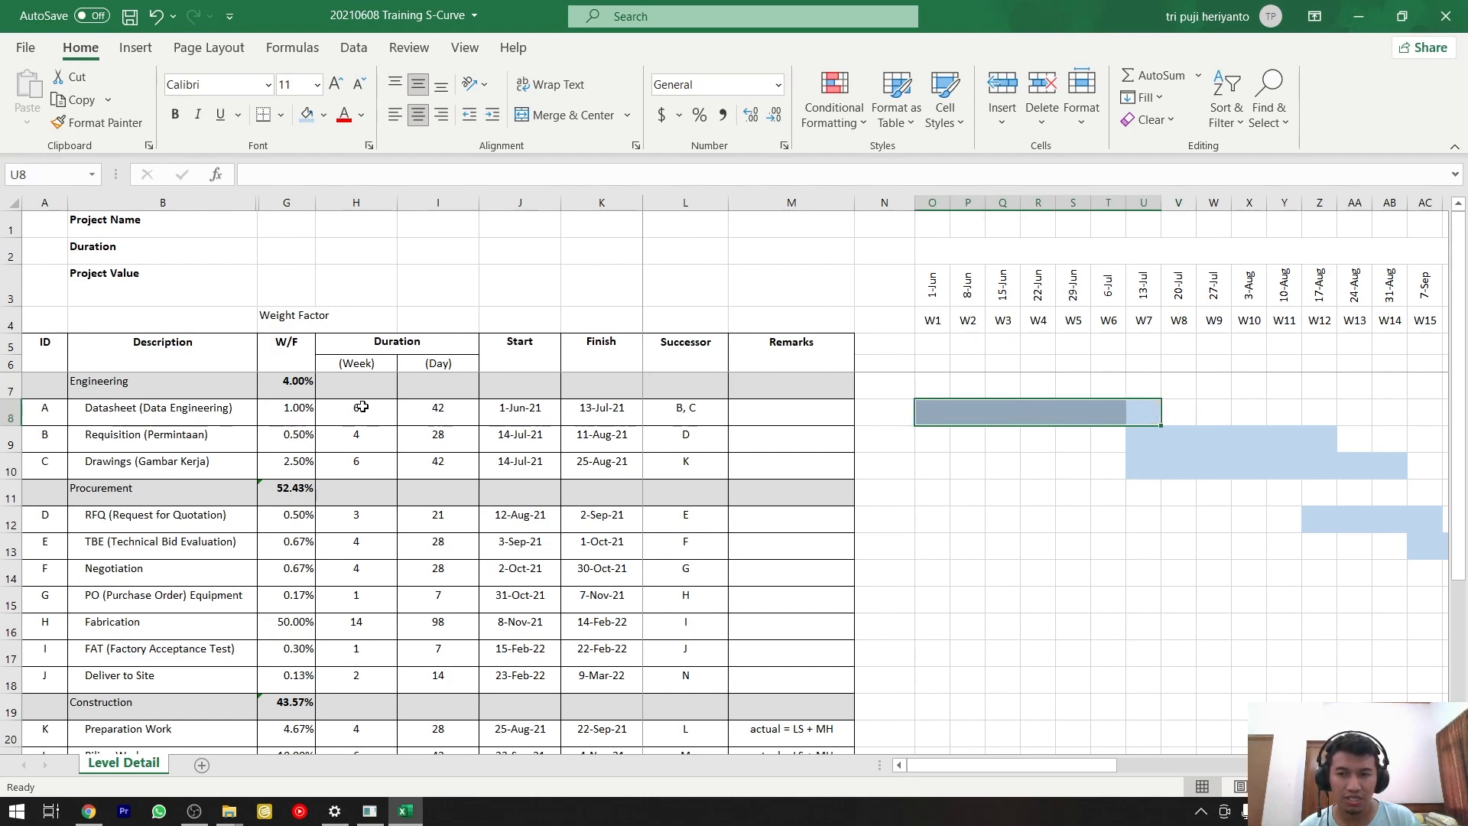
click(283, 413)
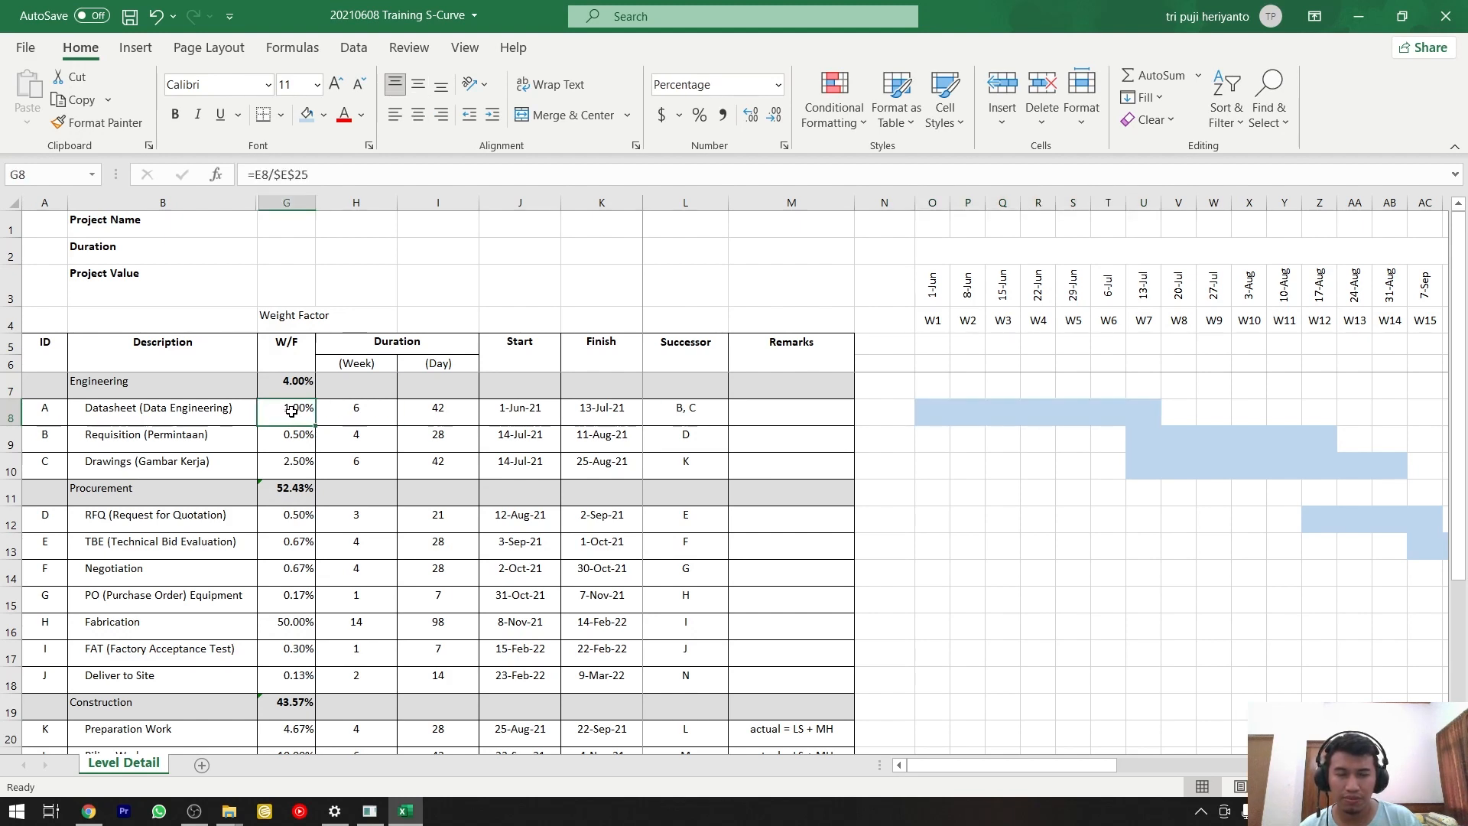
drag(941, 414, 1147, 413)
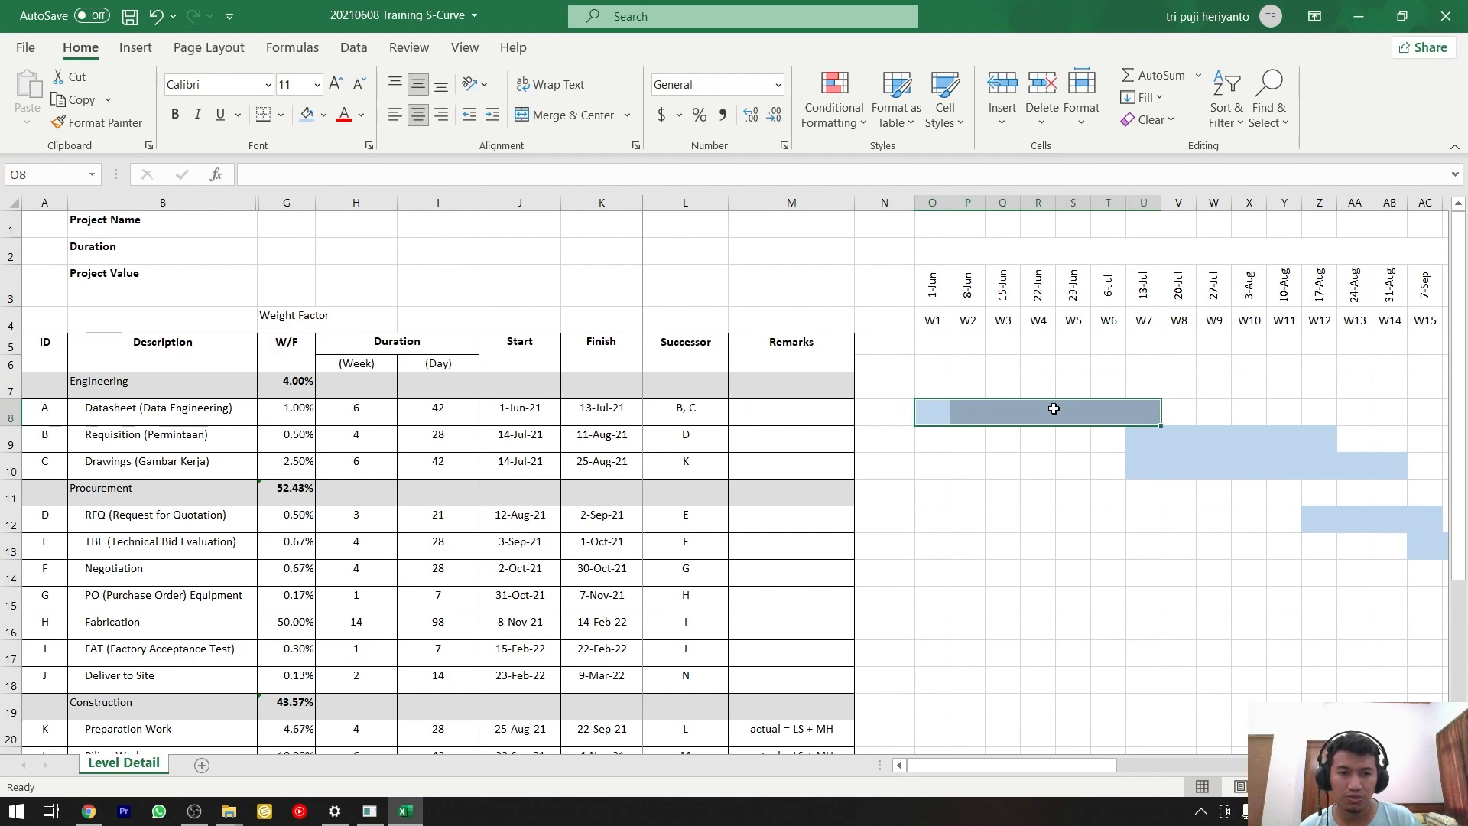
Calculate the Datasheet activity's weekly weight in N8 with the formula =G8/7.
click(888, 411)
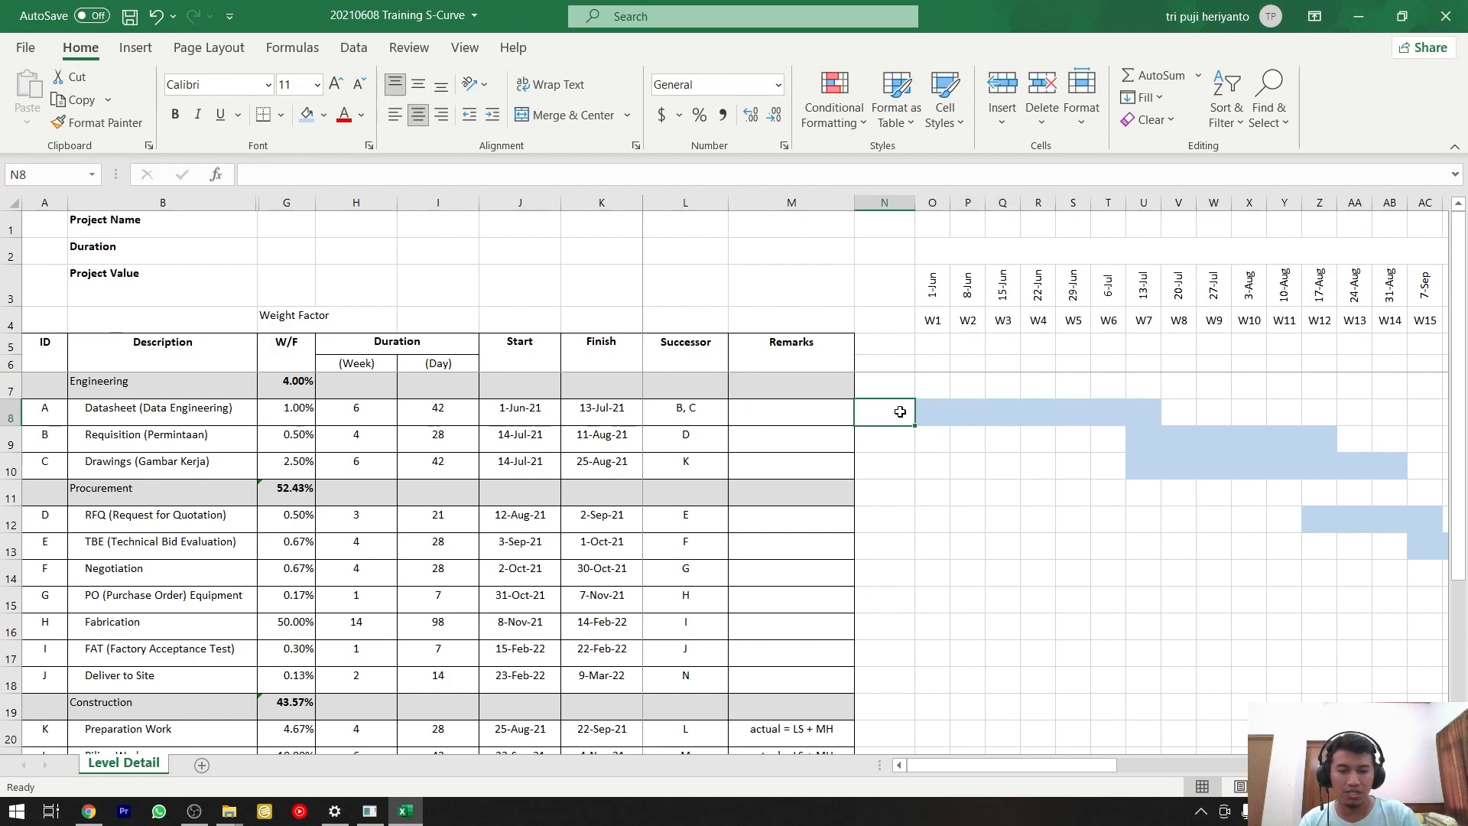
text(=)
key(Left)
key(Left)
key(Left)
key(Left)
key(Left)
key(Left)
key(Left)
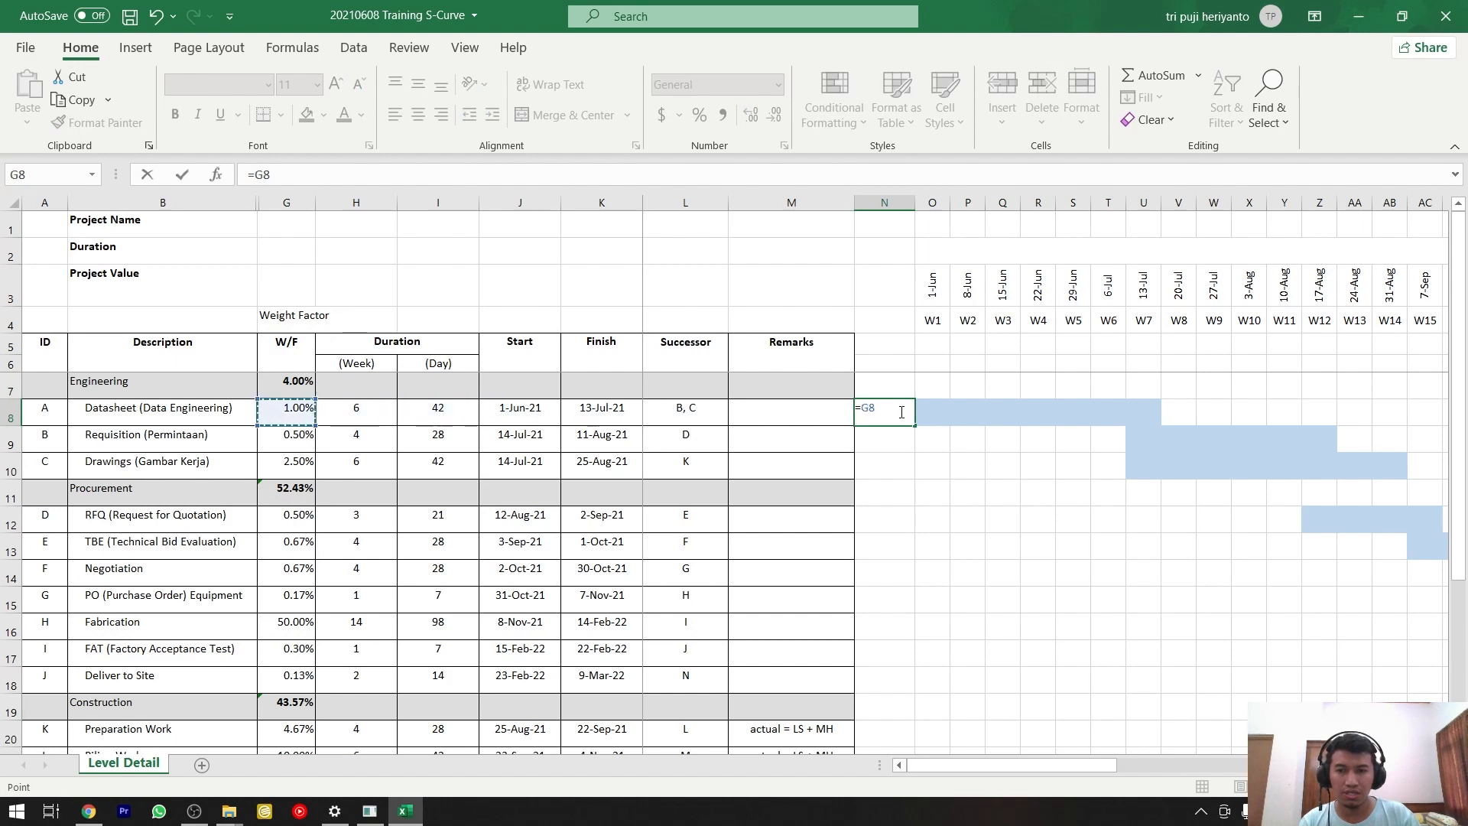
text(/7)
key(Return)
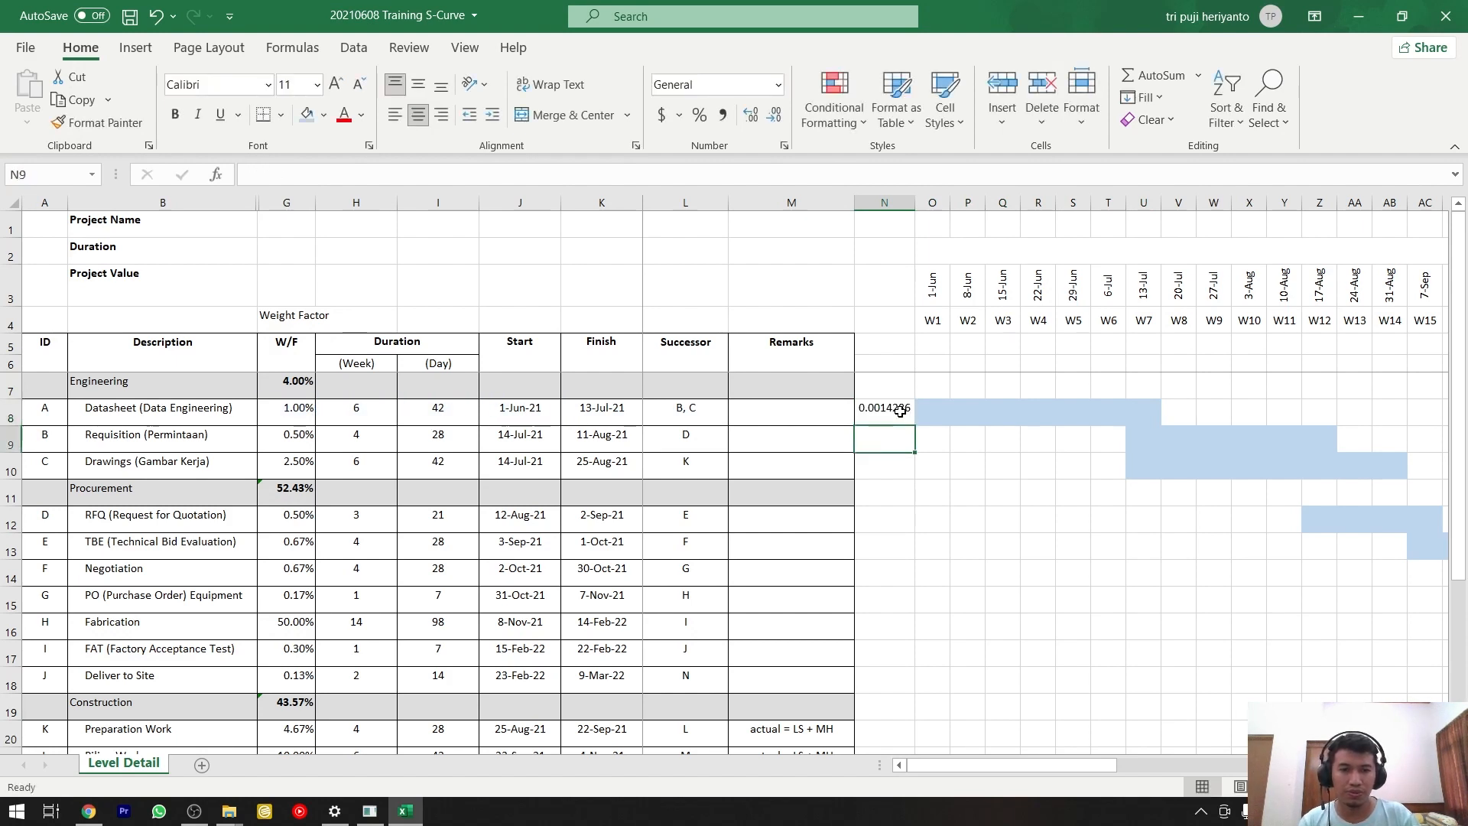
click(900, 411)
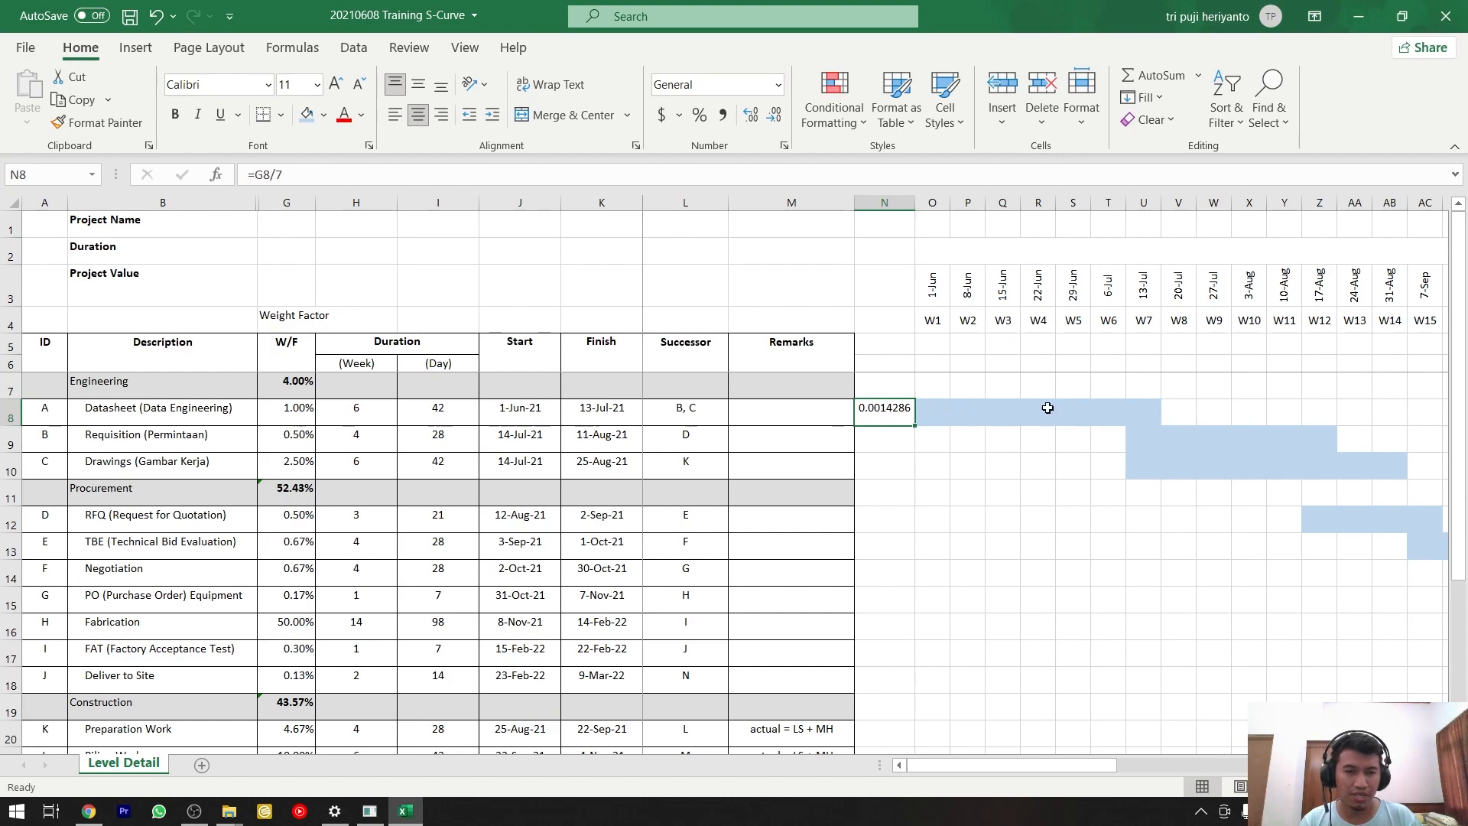
Format the range N8:BN24 as percentages with two decimal places.
scroll(1124, 423, down, 3)
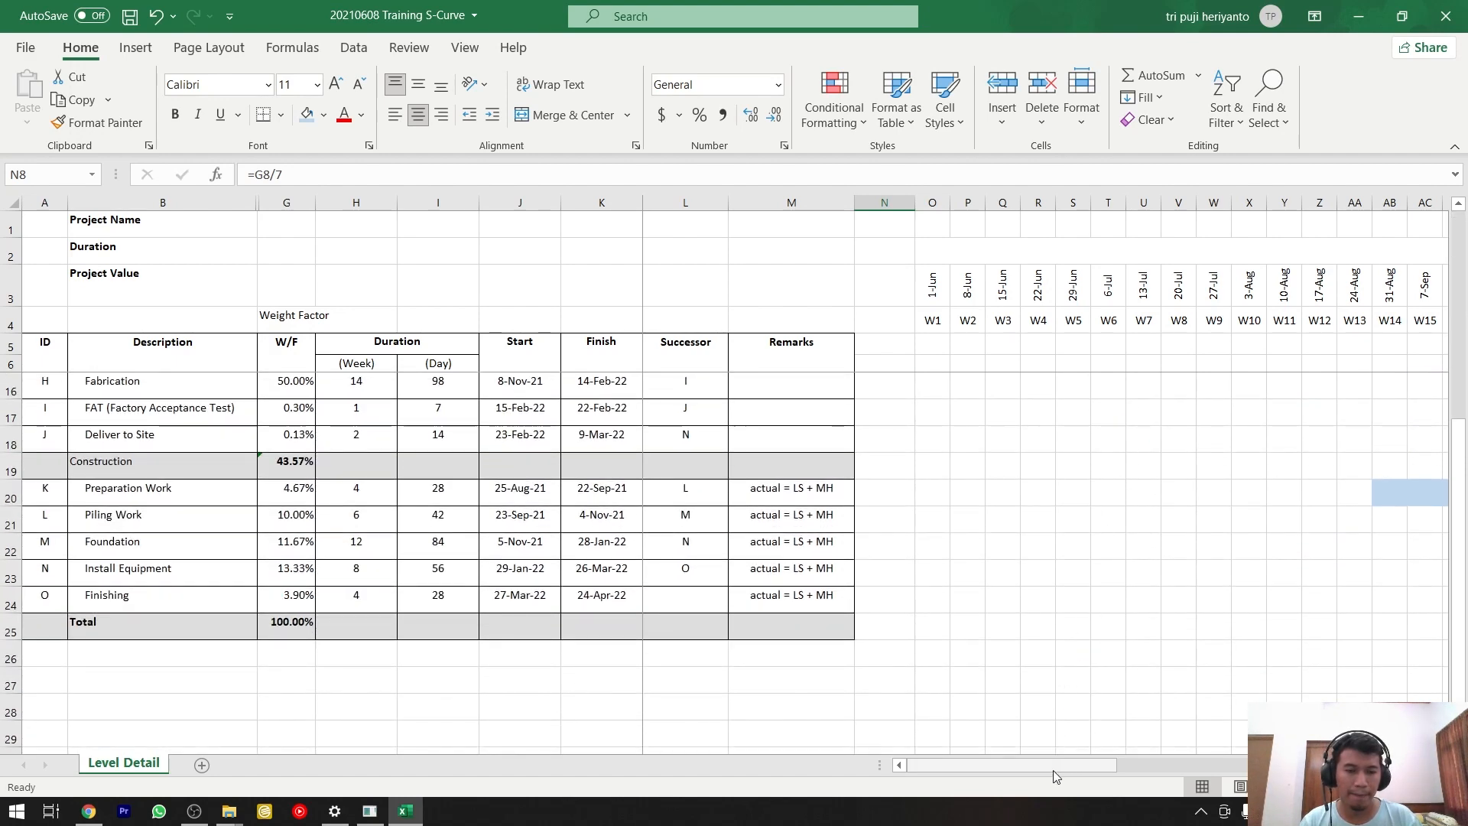
drag(1053, 768, 1404, 601)
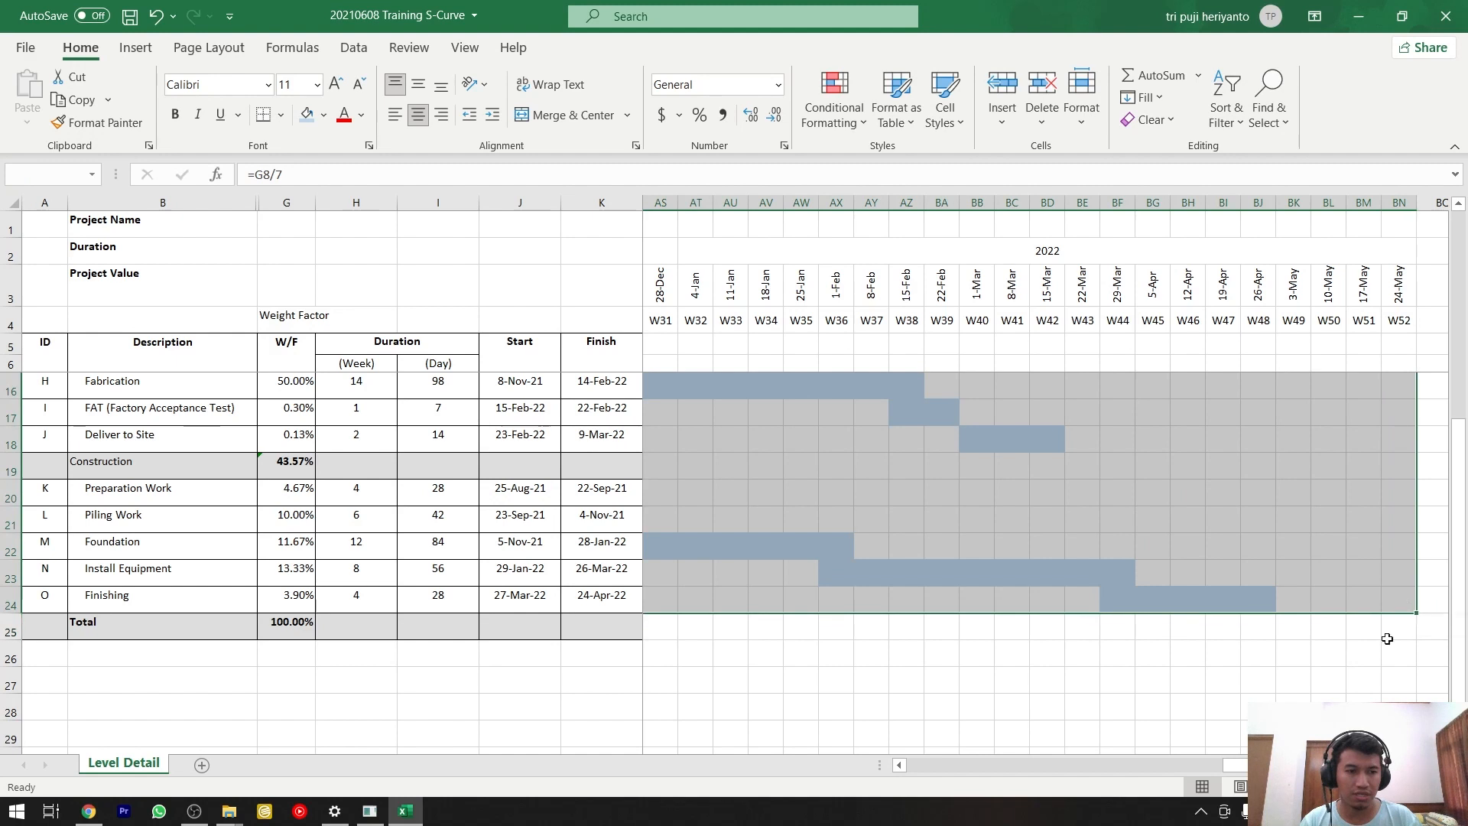
drag(1339, 767, 996, 681)
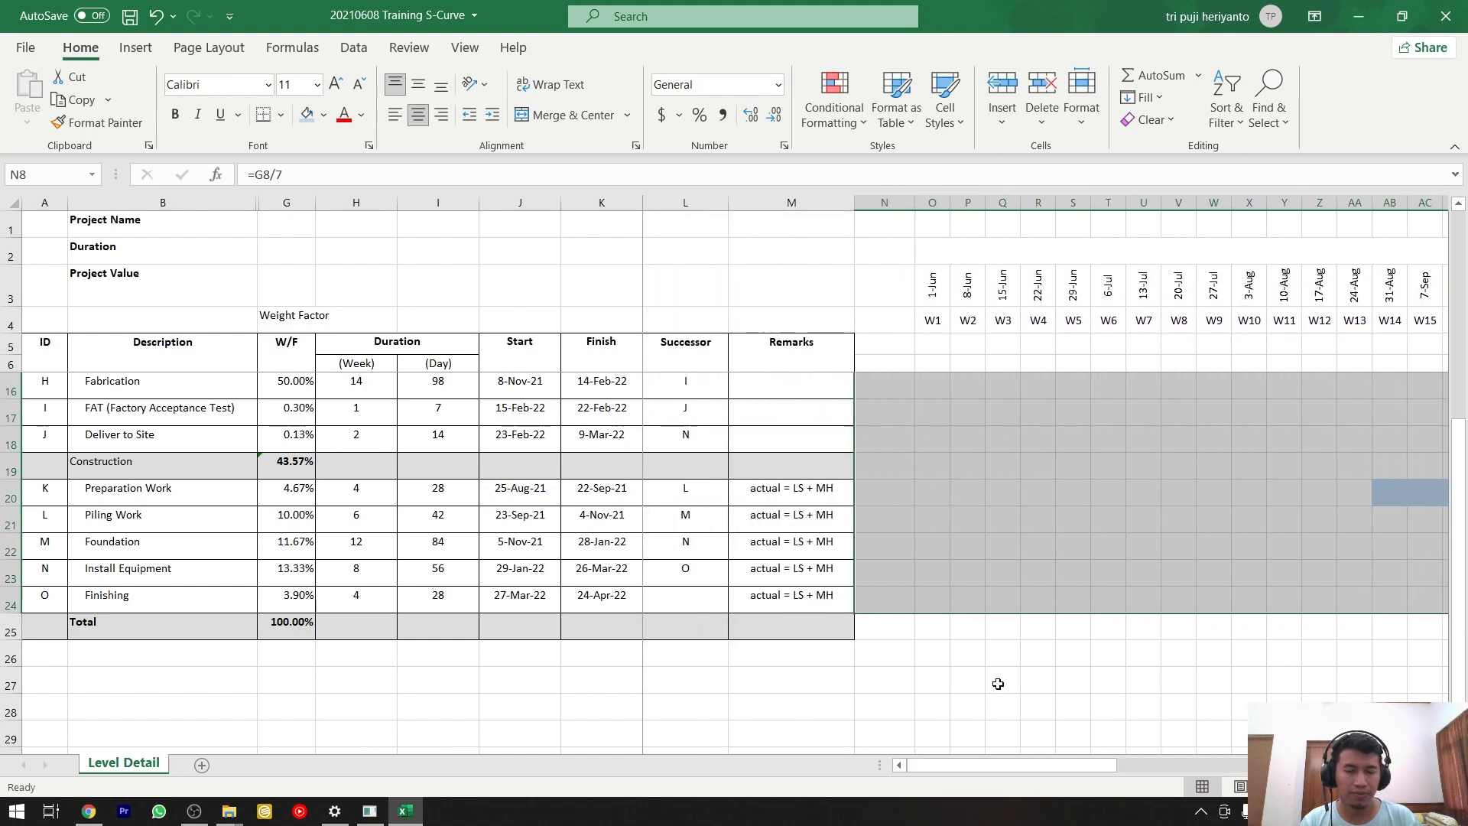
scroll(996, 673, up, 3)
click(699, 115)
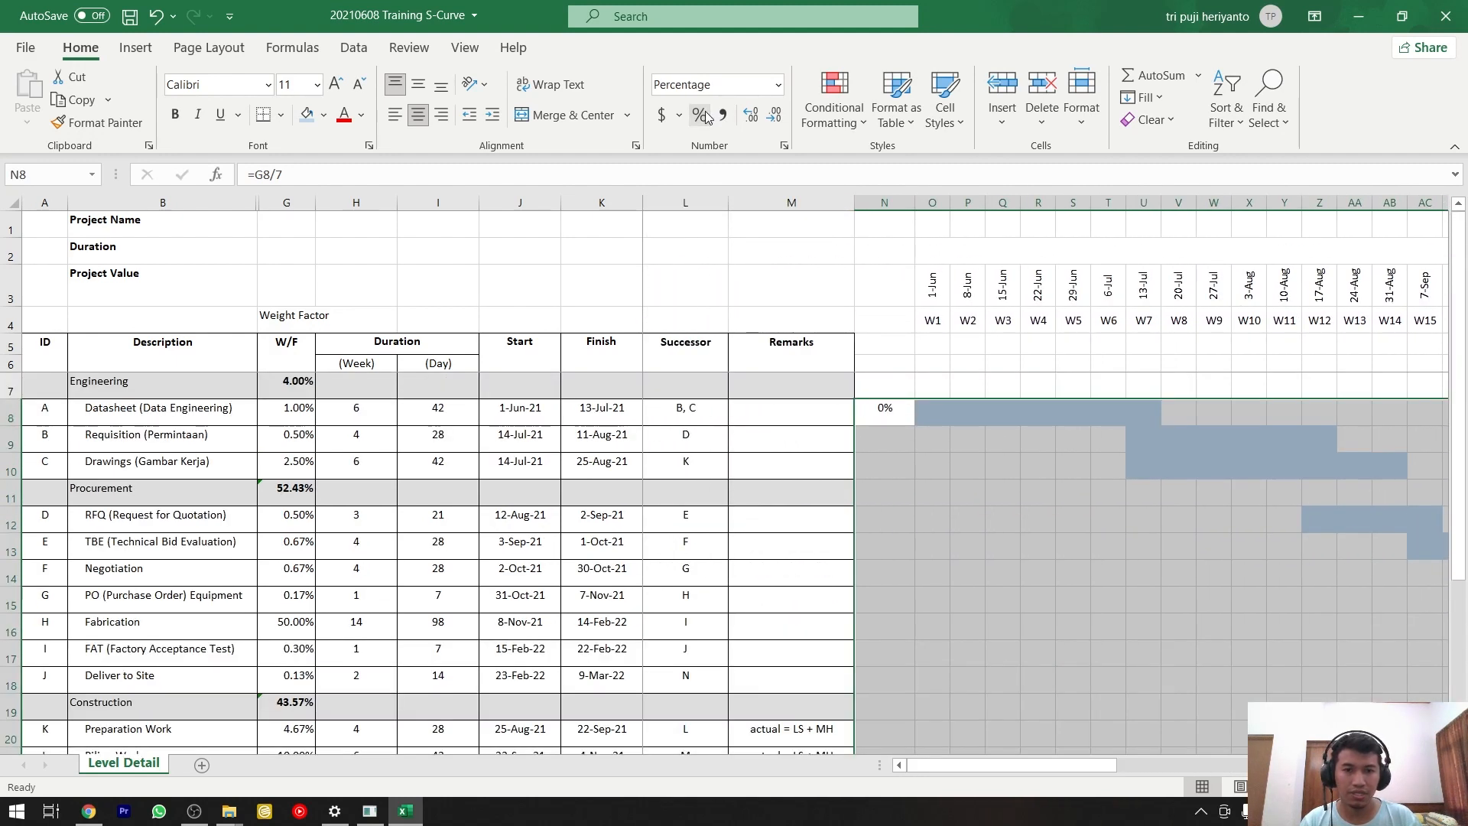
click(753, 117)
click(752, 116)
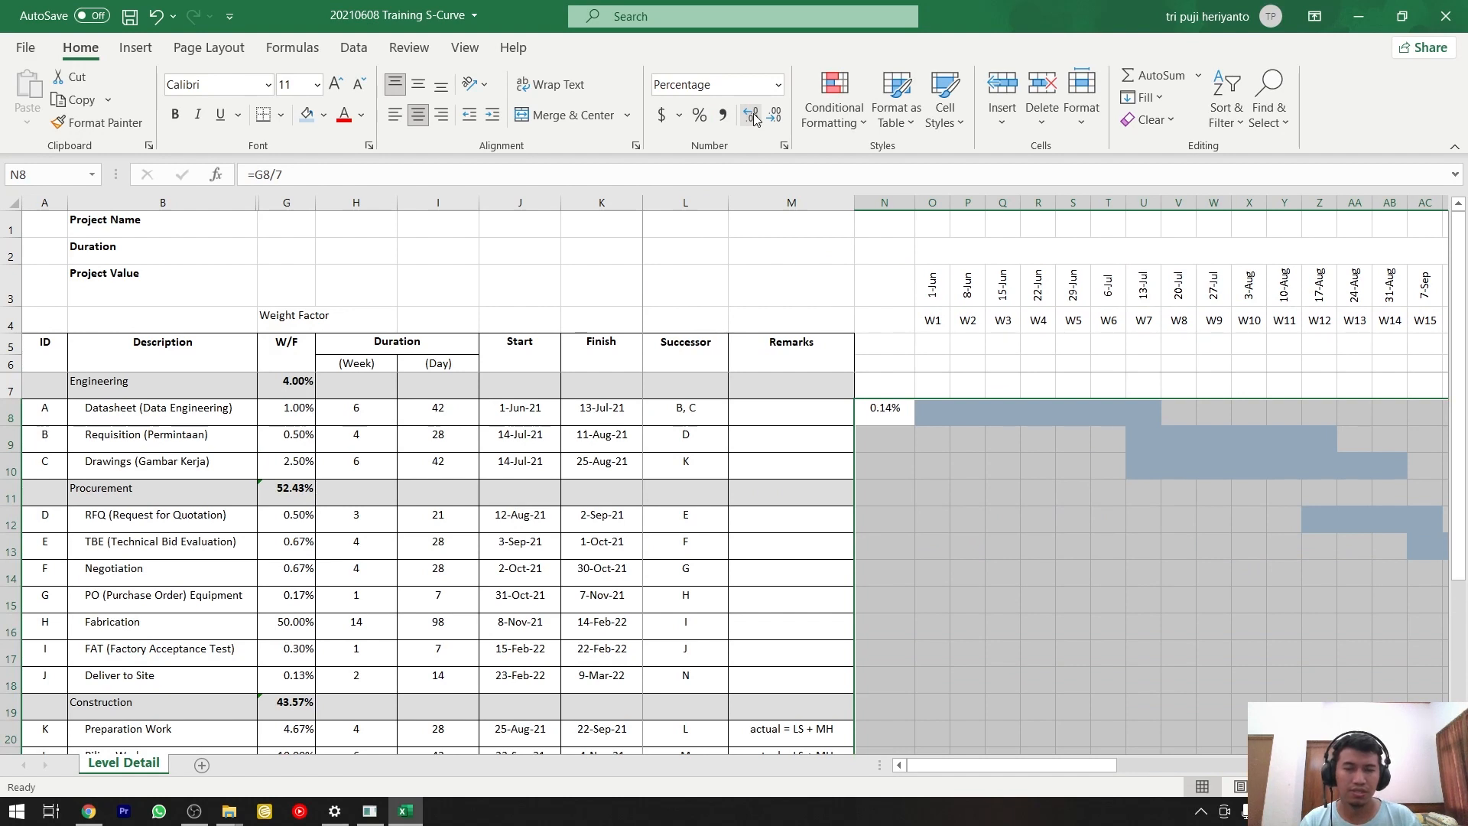
click(887, 413)
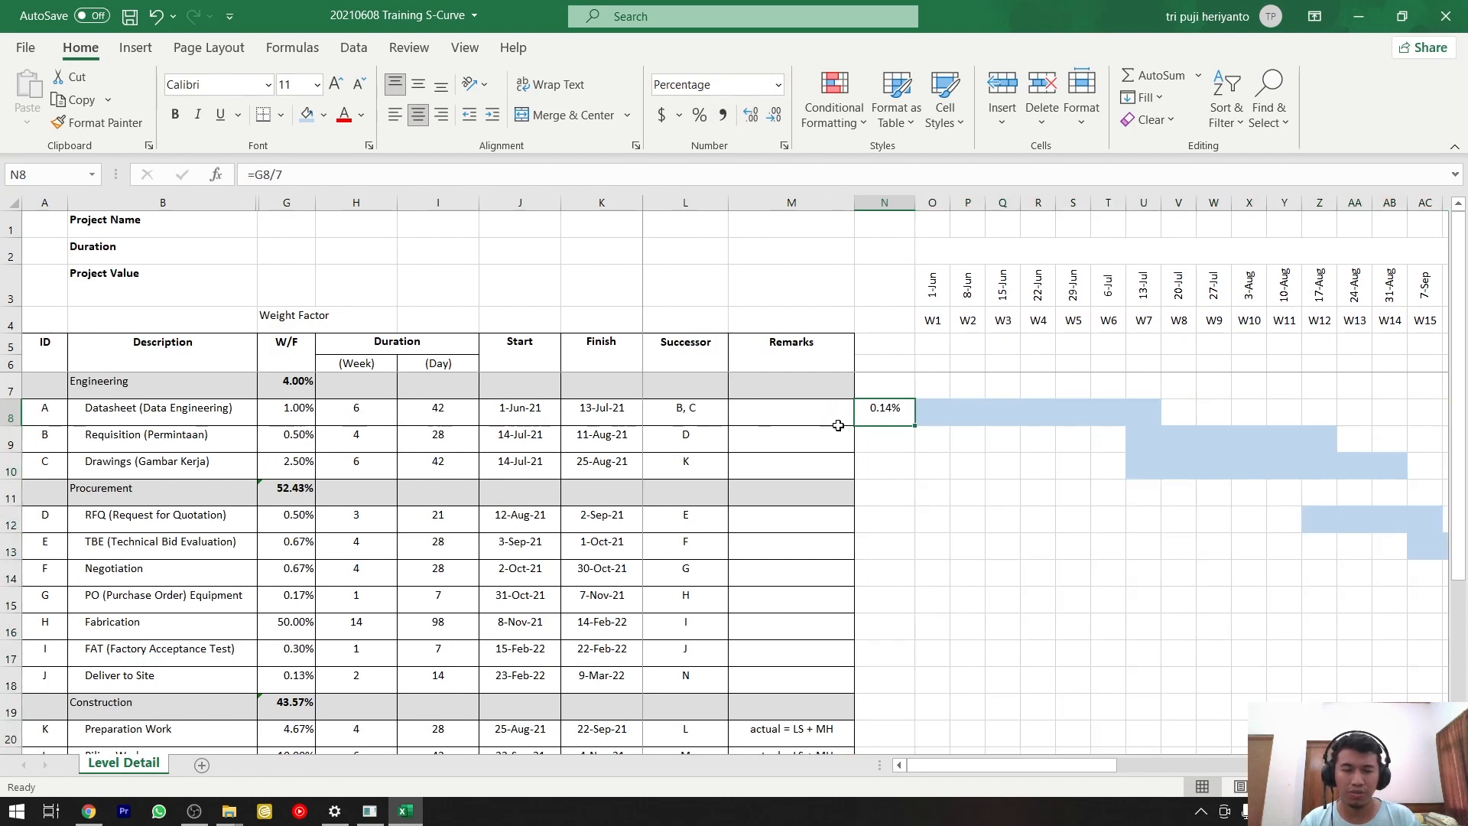
Try pasting the weekly weight from N8 as values only into the Datasheet bar, O8:U8, and undo that paste.
drag(944, 416, 1163, 416)
click(873, 415)
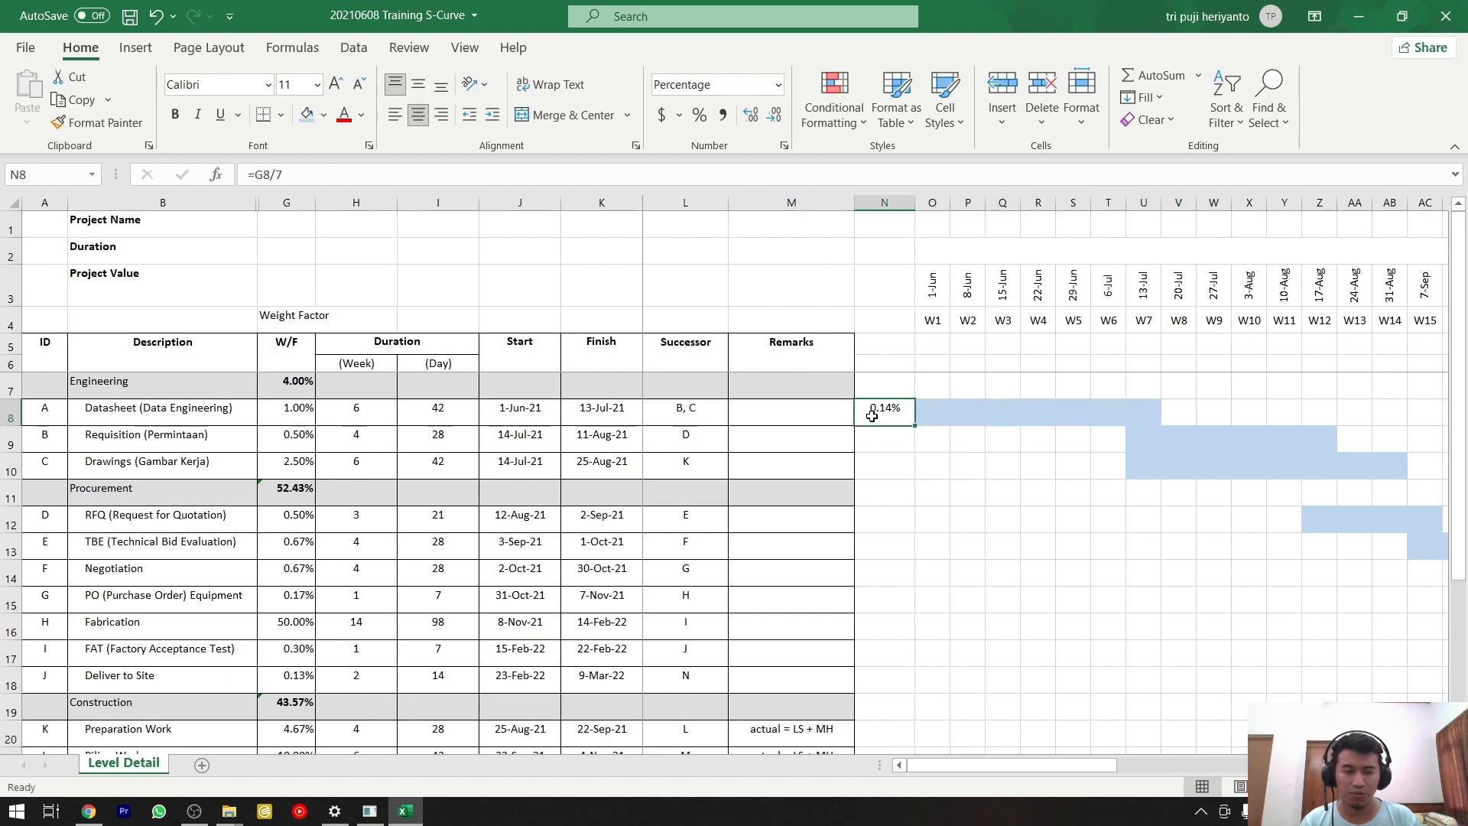
key(ctrl+c)
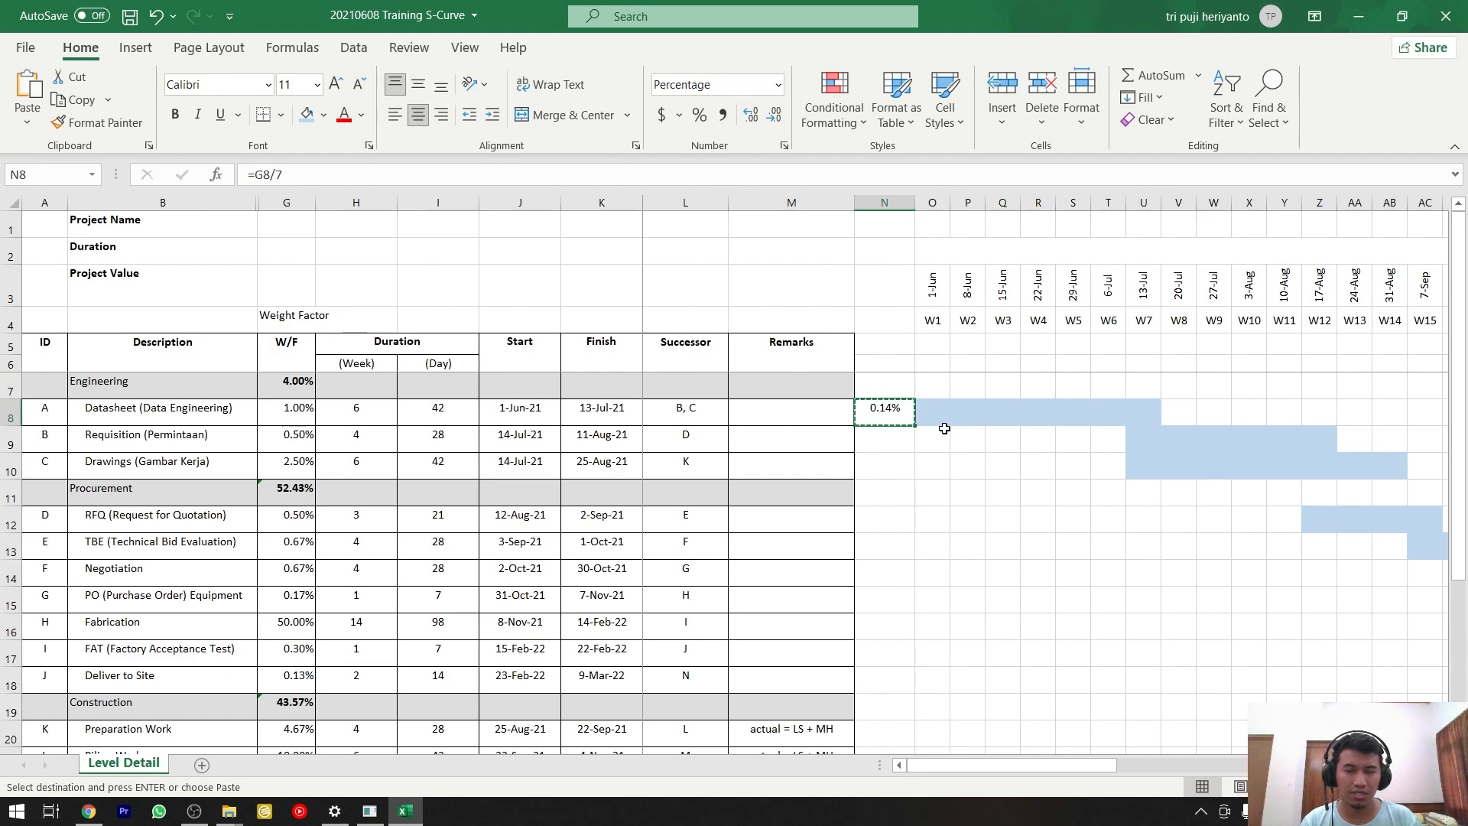
drag(942, 417, 1135, 406)
click(17, 127)
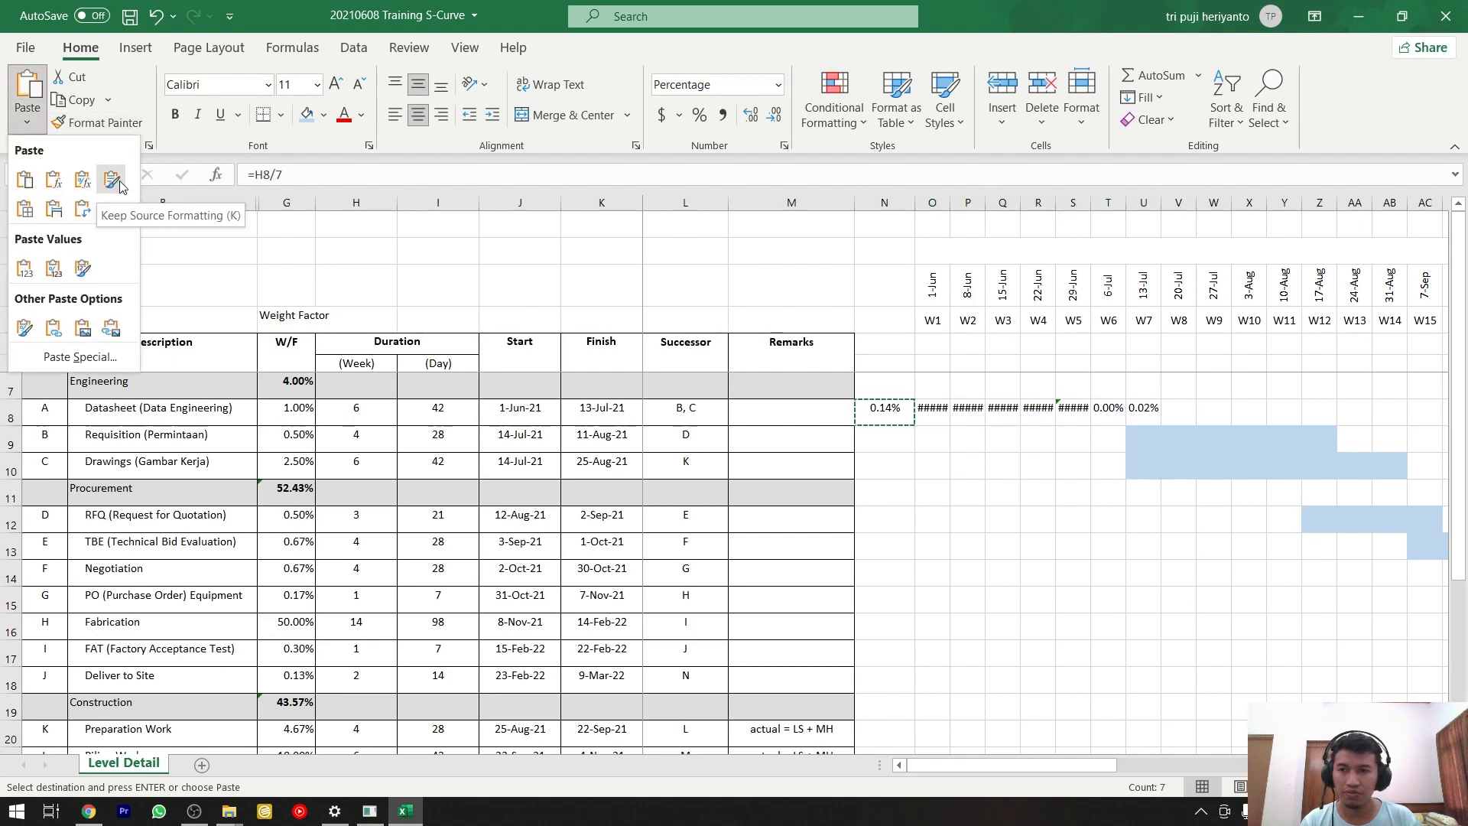
click(26, 269)
click(802, 488)
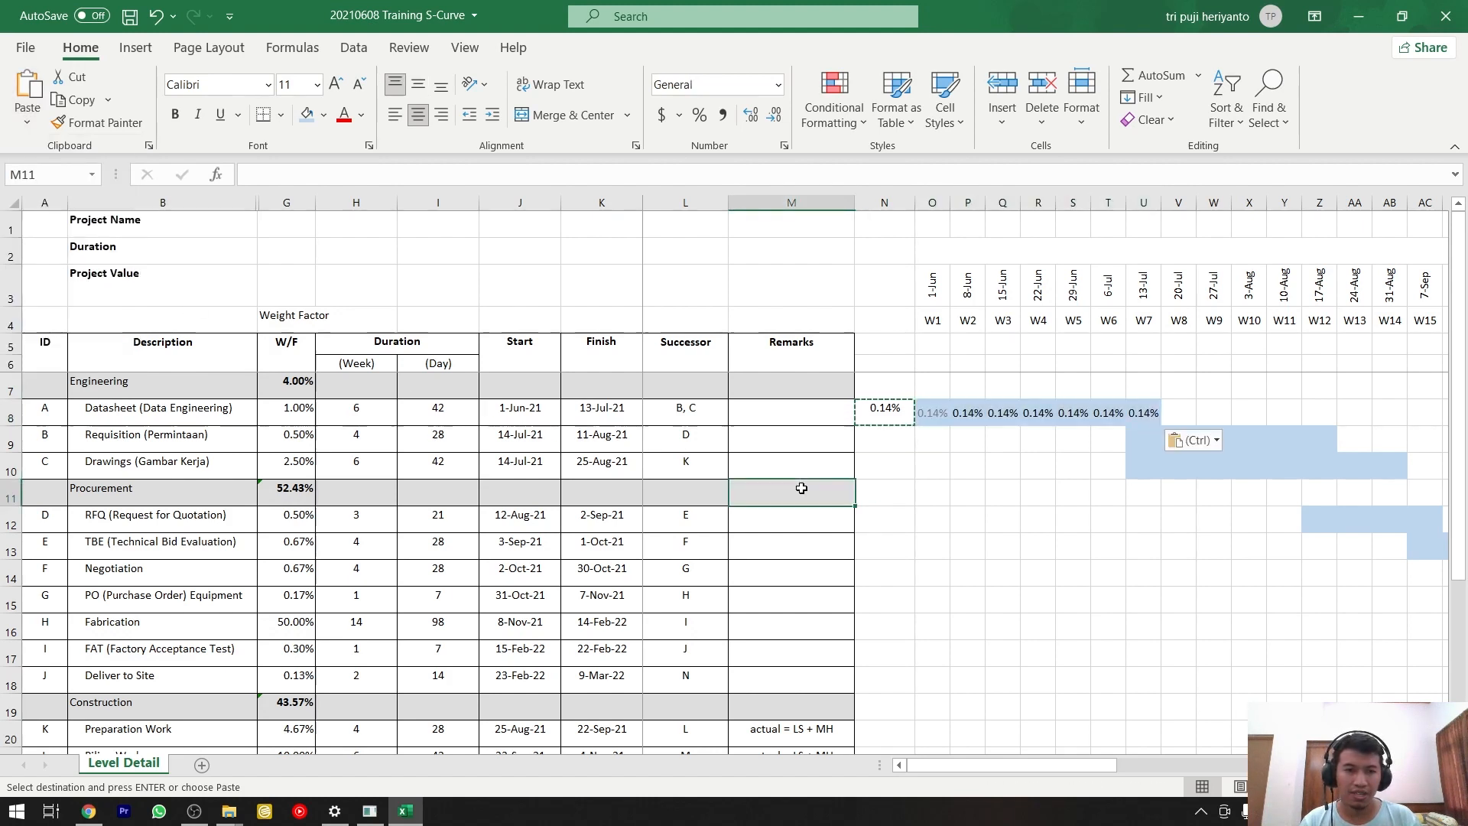
click(947, 418)
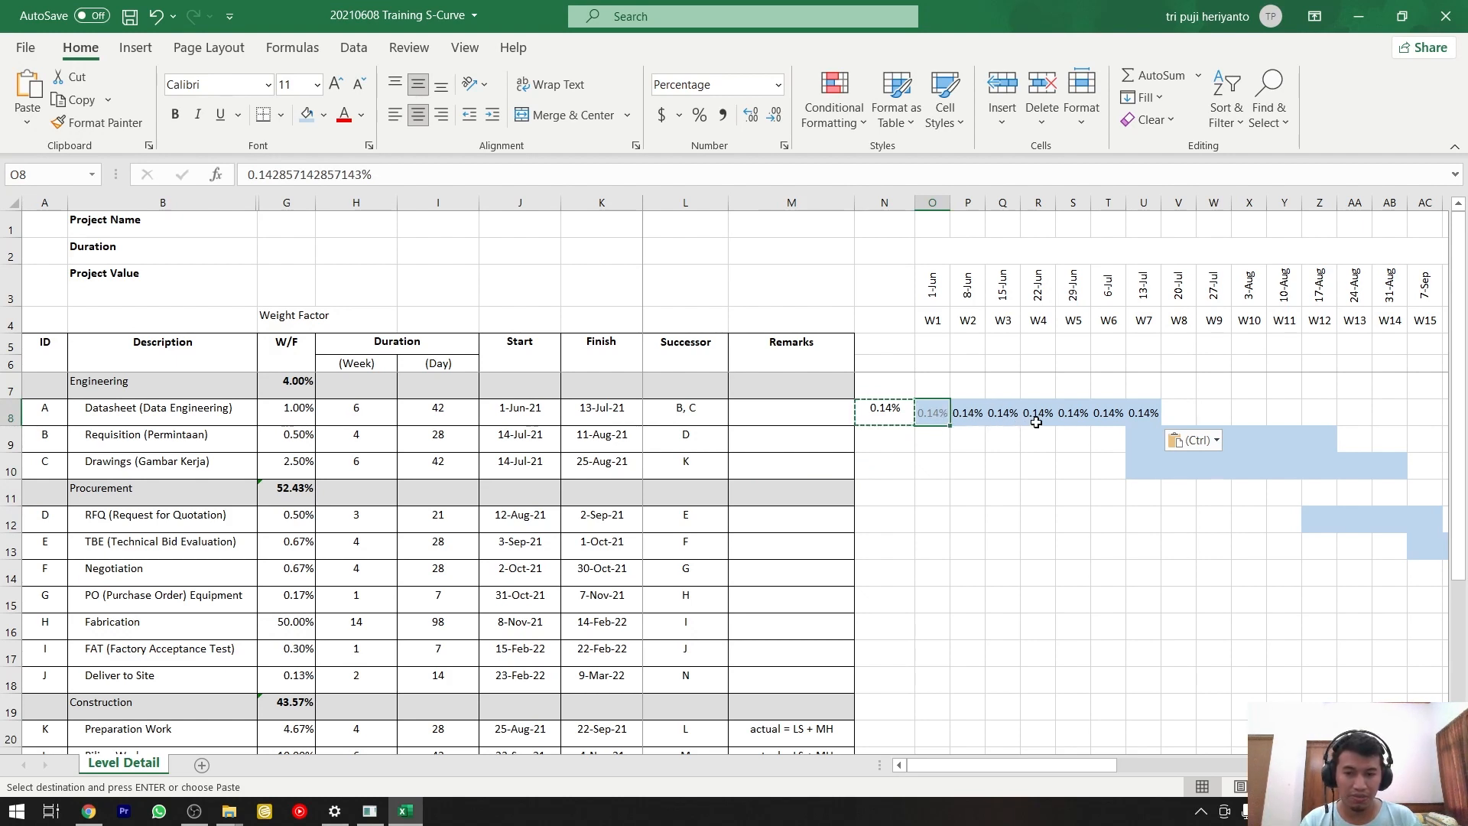
key(ctrl+z)
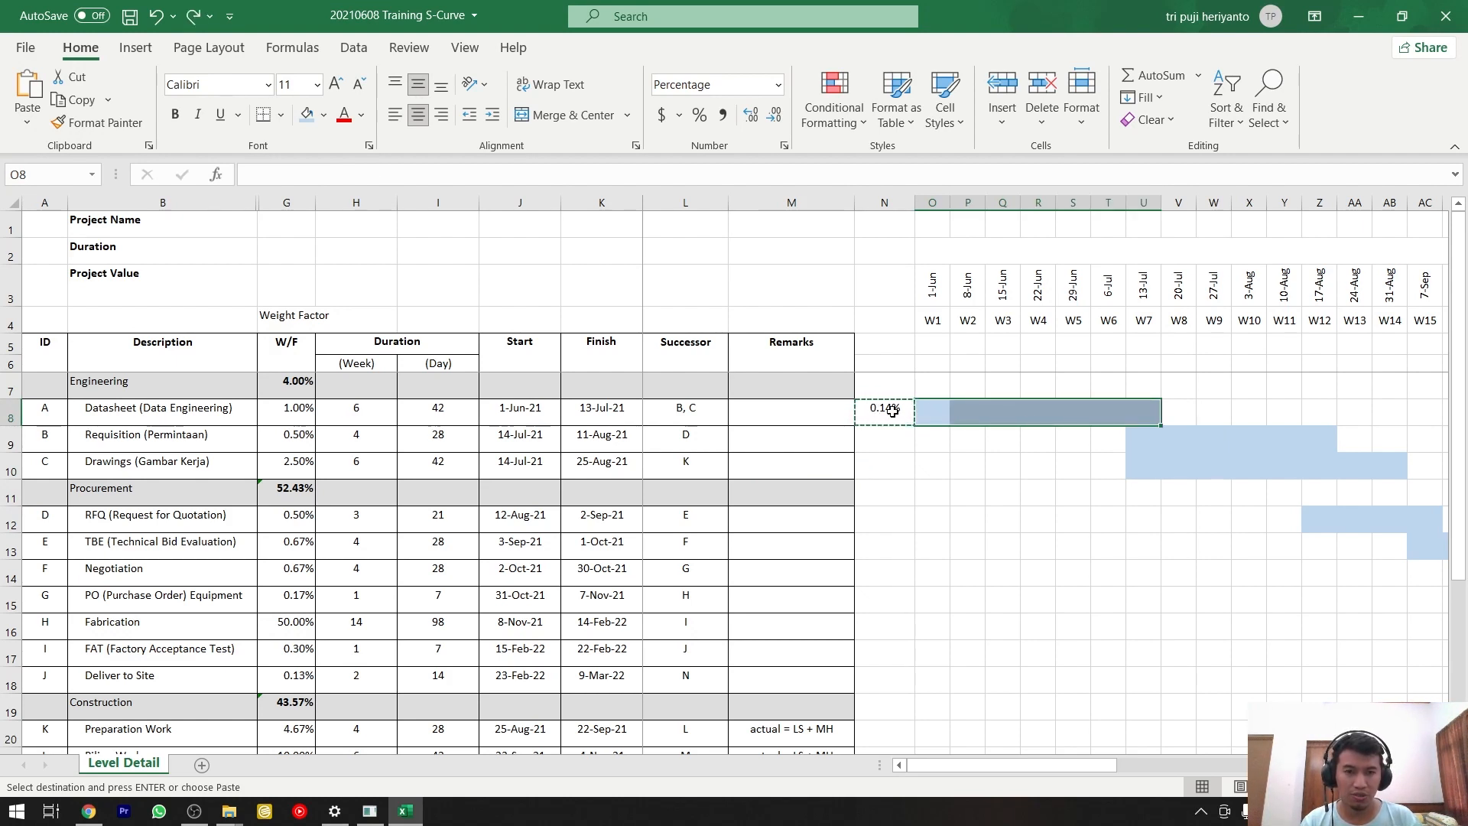
Try pasting the N8 formula directly into the Datasheet bar, O8:U8, inspect the pasted cell references, and undo the paste.
drag(935, 411, 1144, 410)
key(ctrl+v)
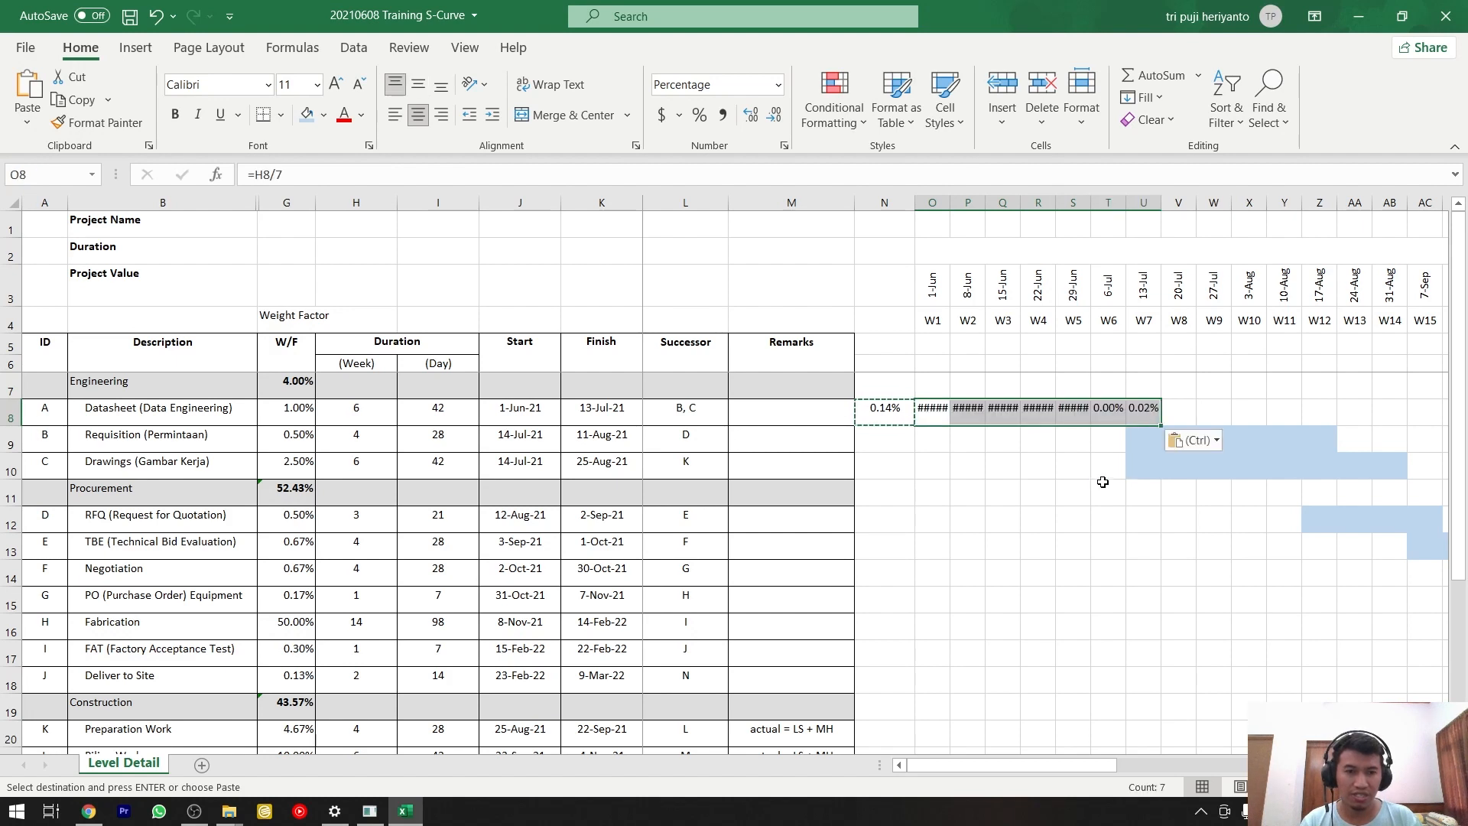
click(1109, 418)
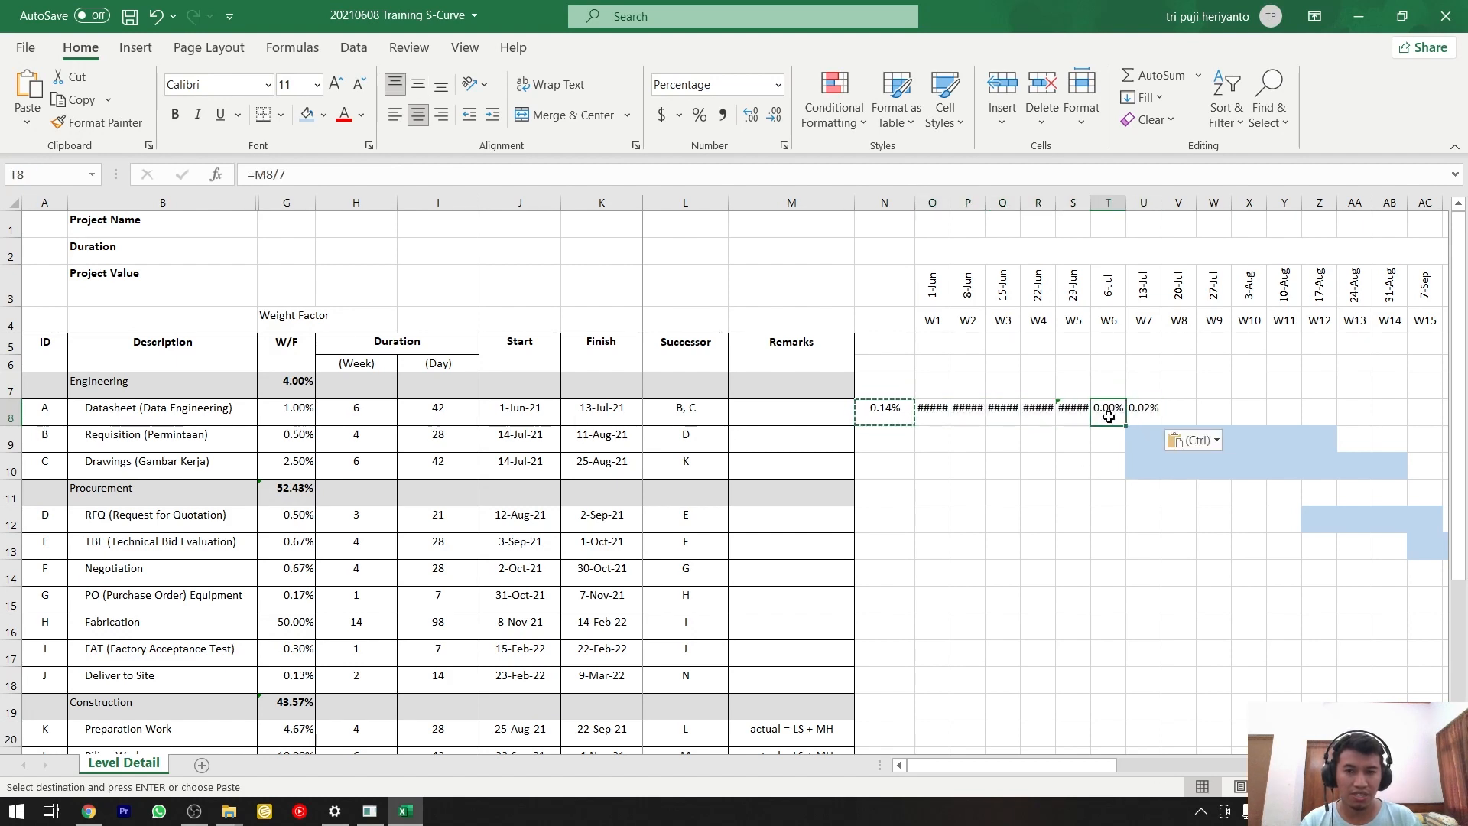
double_click(1109, 418)
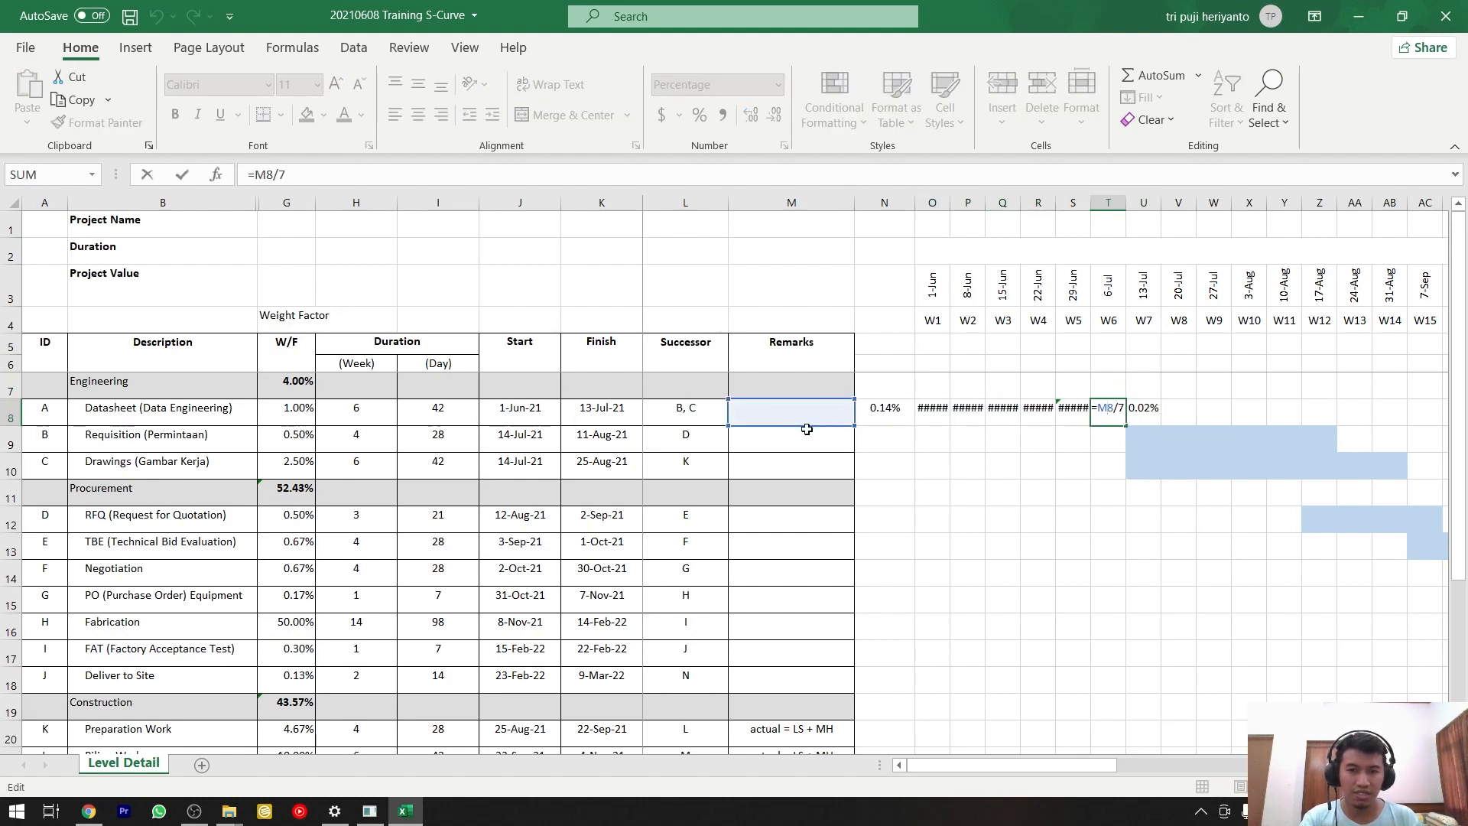
key(Escape)
double_click(891, 410)
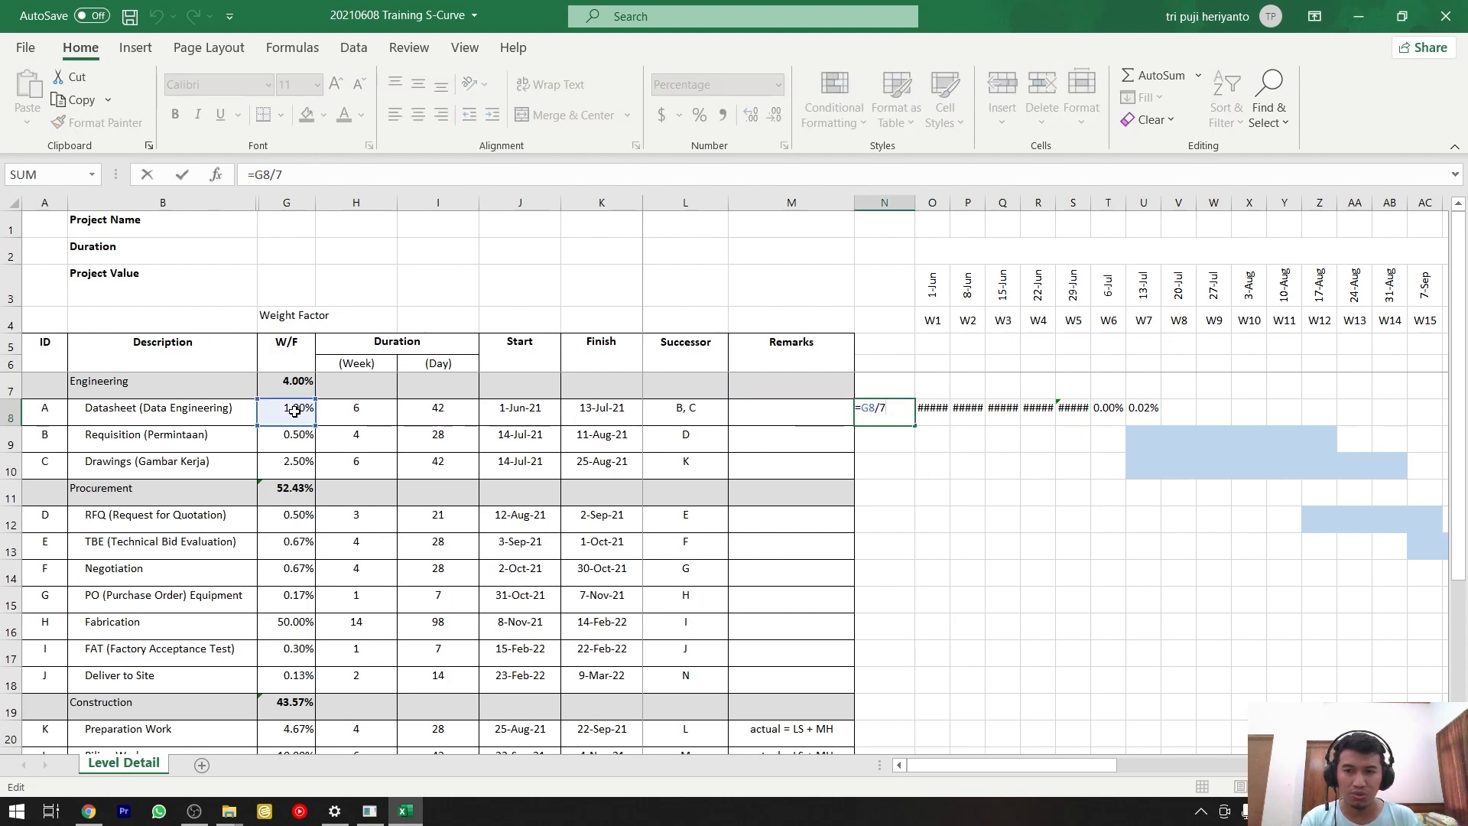
key(Escape)
double_click(932, 410)
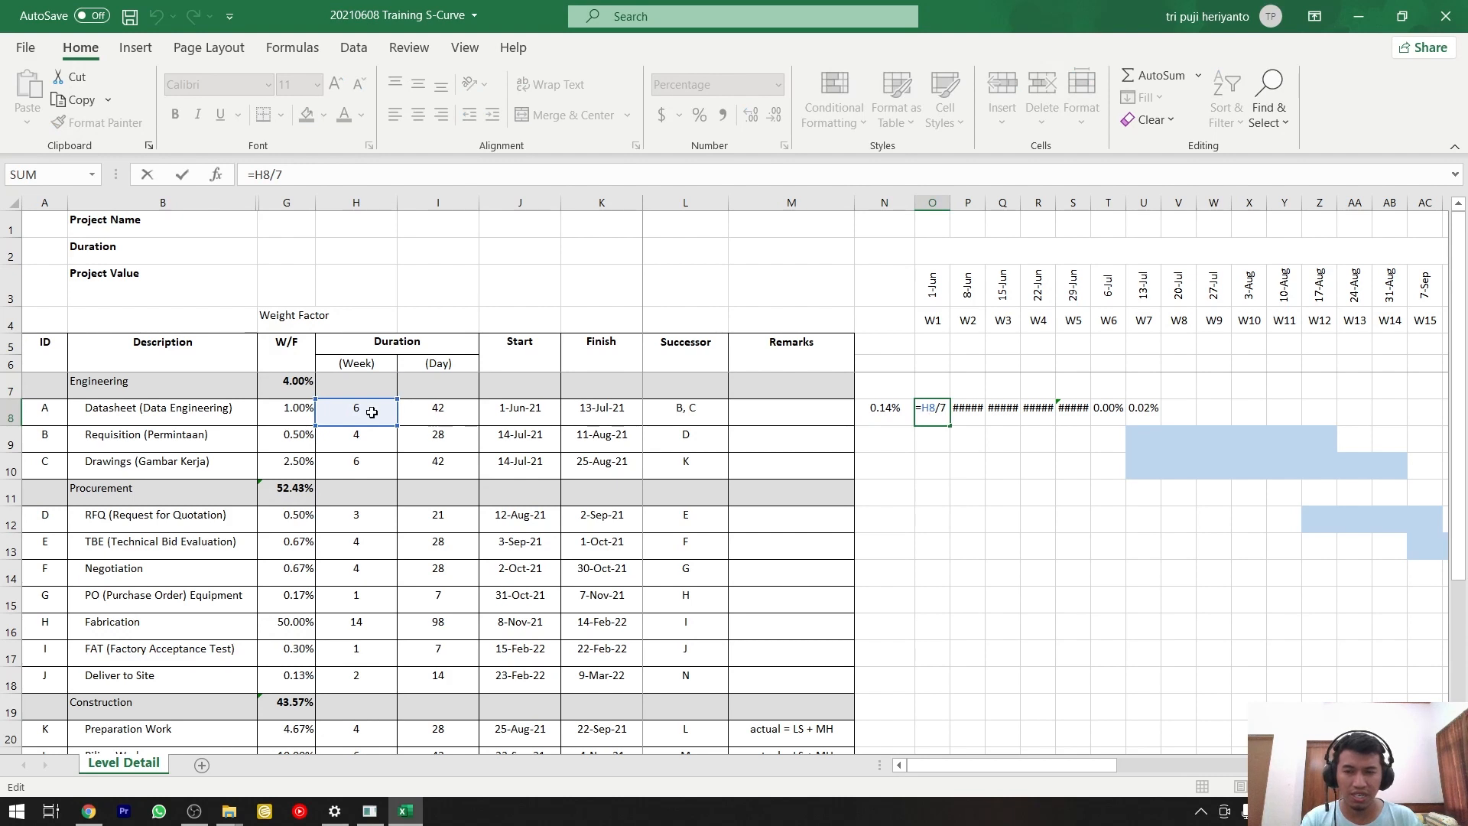
key(Escape)
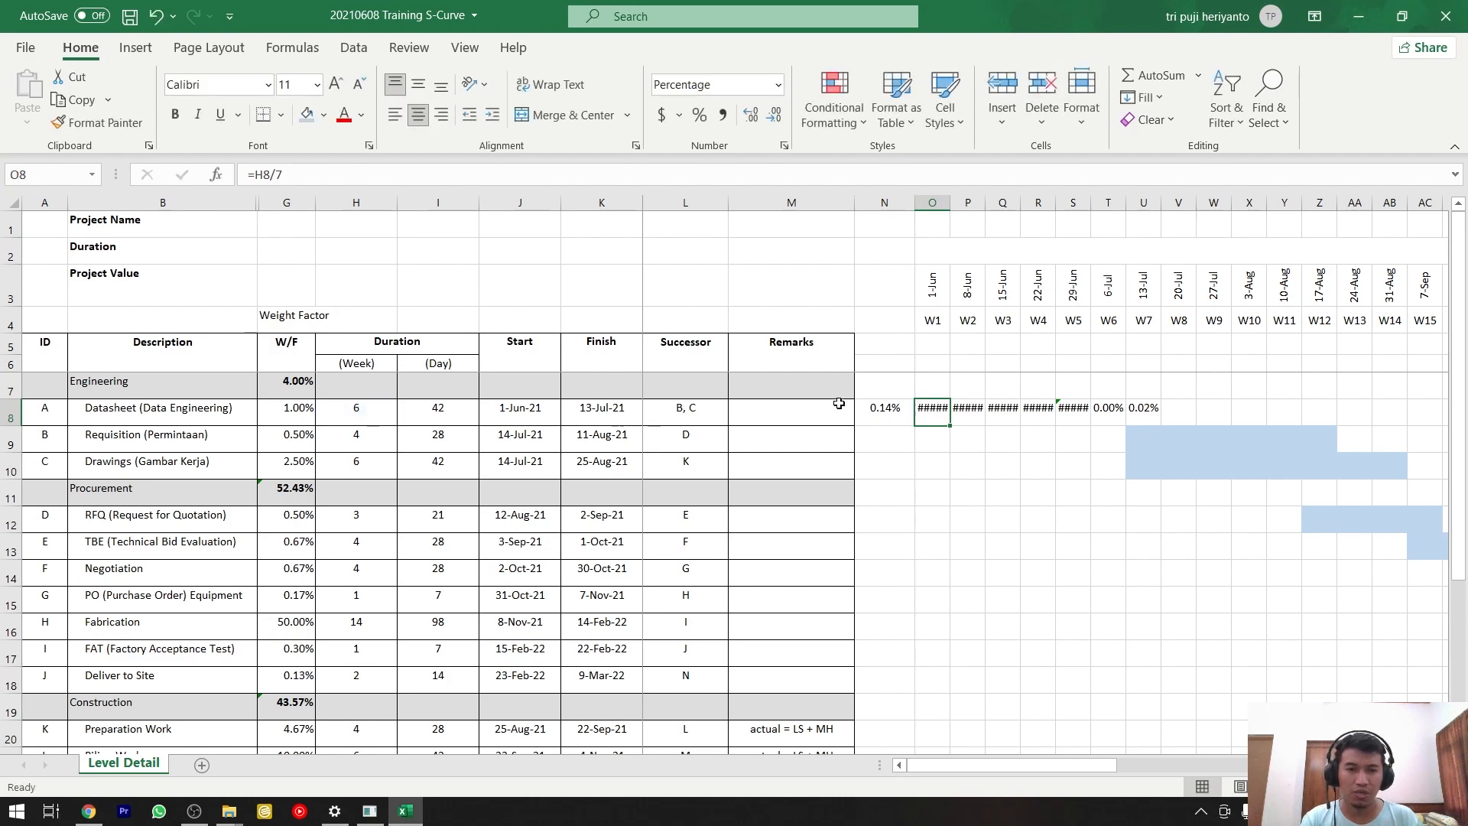
click(253, 174)
key(F4)
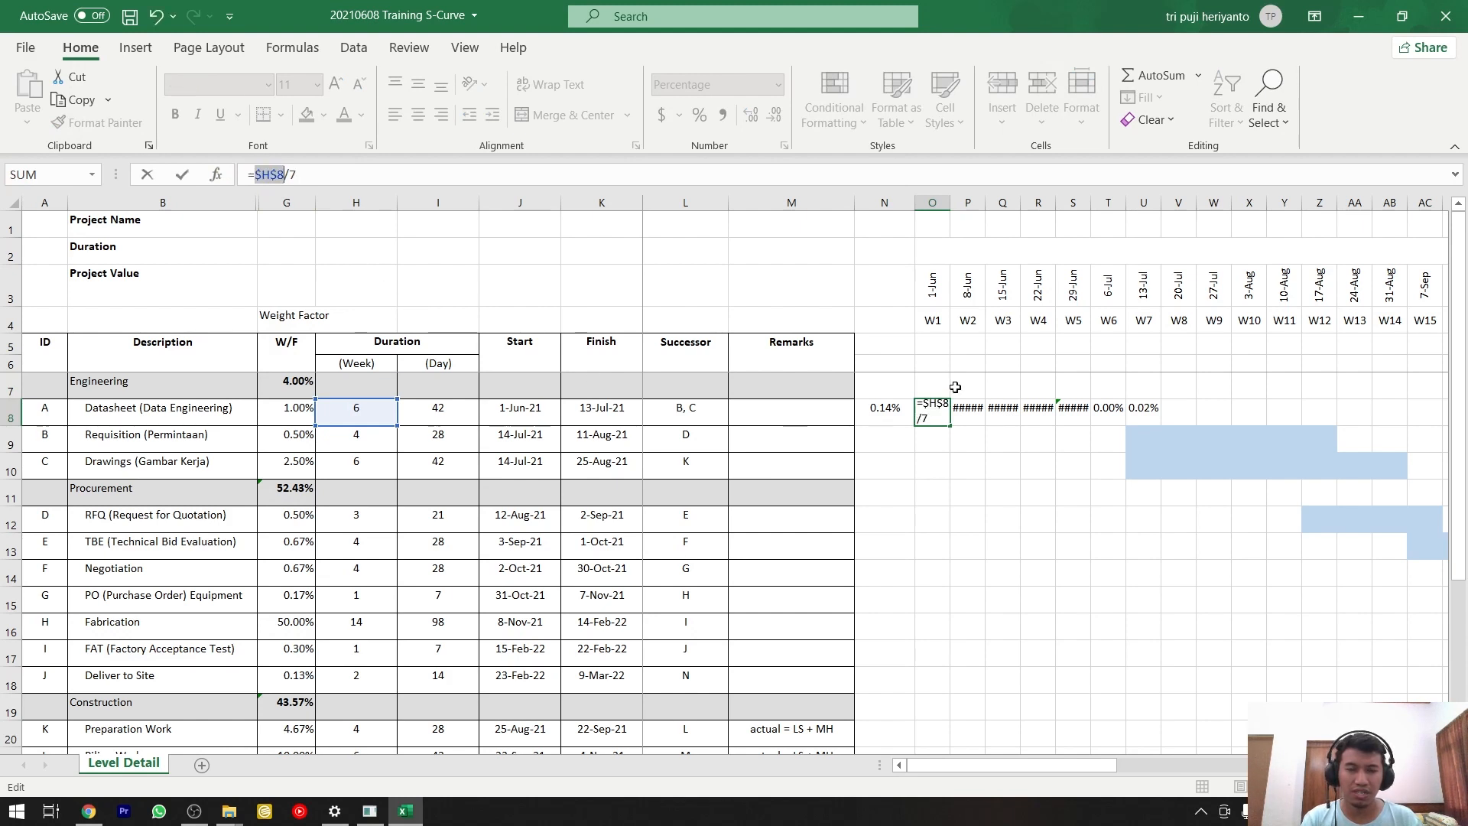
key(Escape)
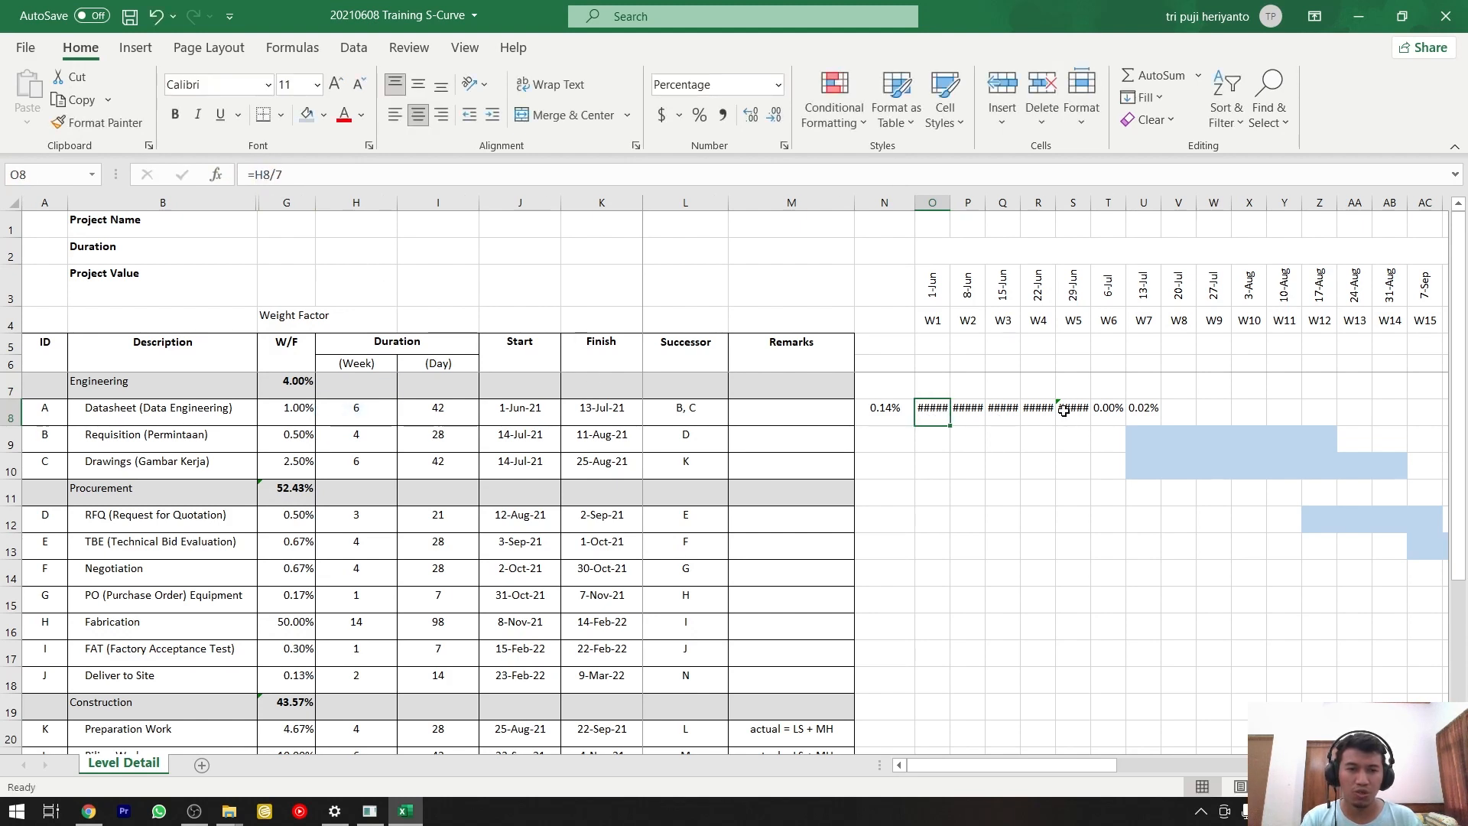
key(ctrl+z)
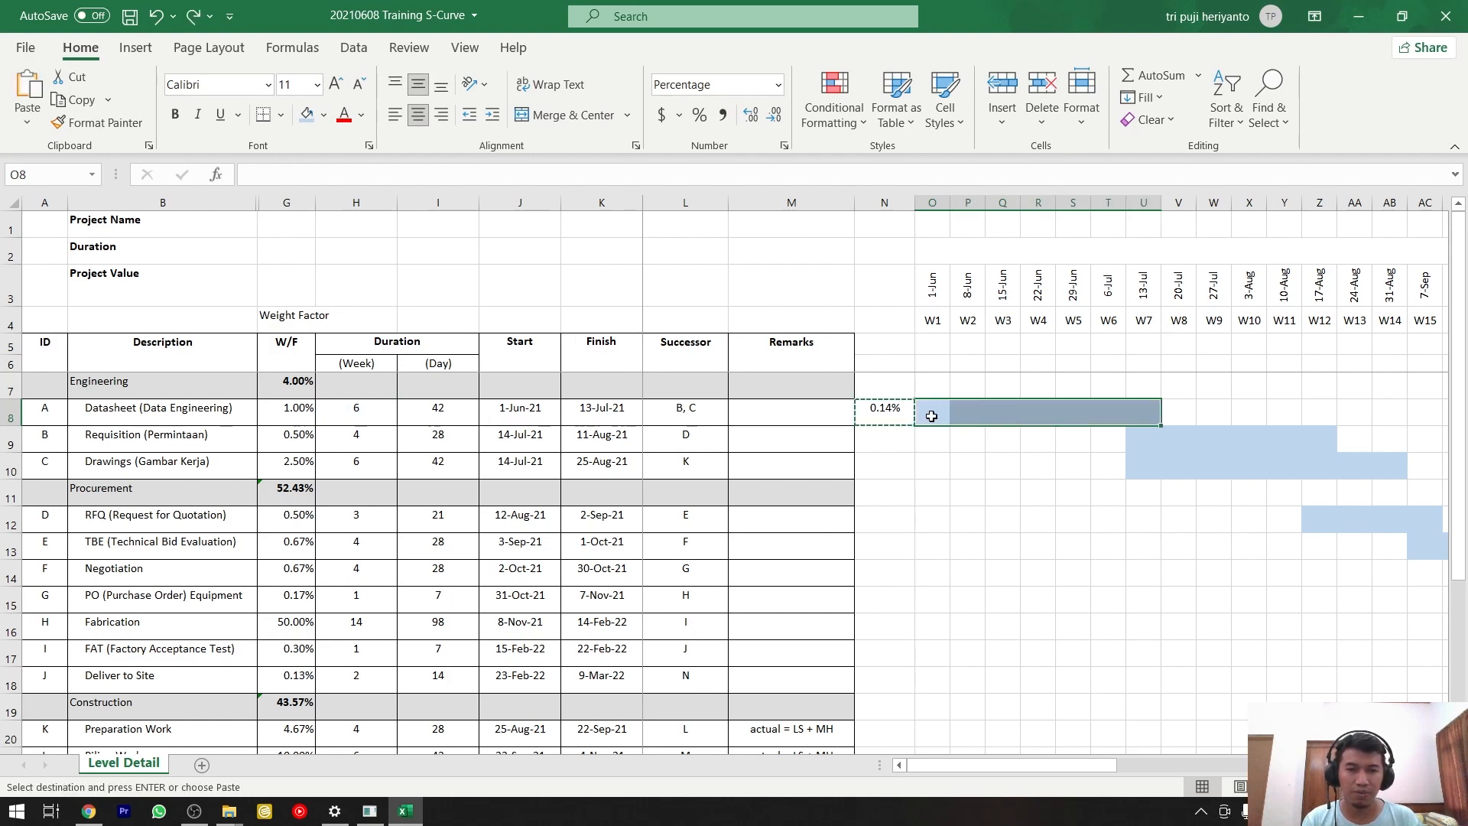
Paste the Datasheet activity's weekly weight from N8 as values only into its bar, O8:U8, and check it against the source formula.
drag(932, 416, 1139, 417)
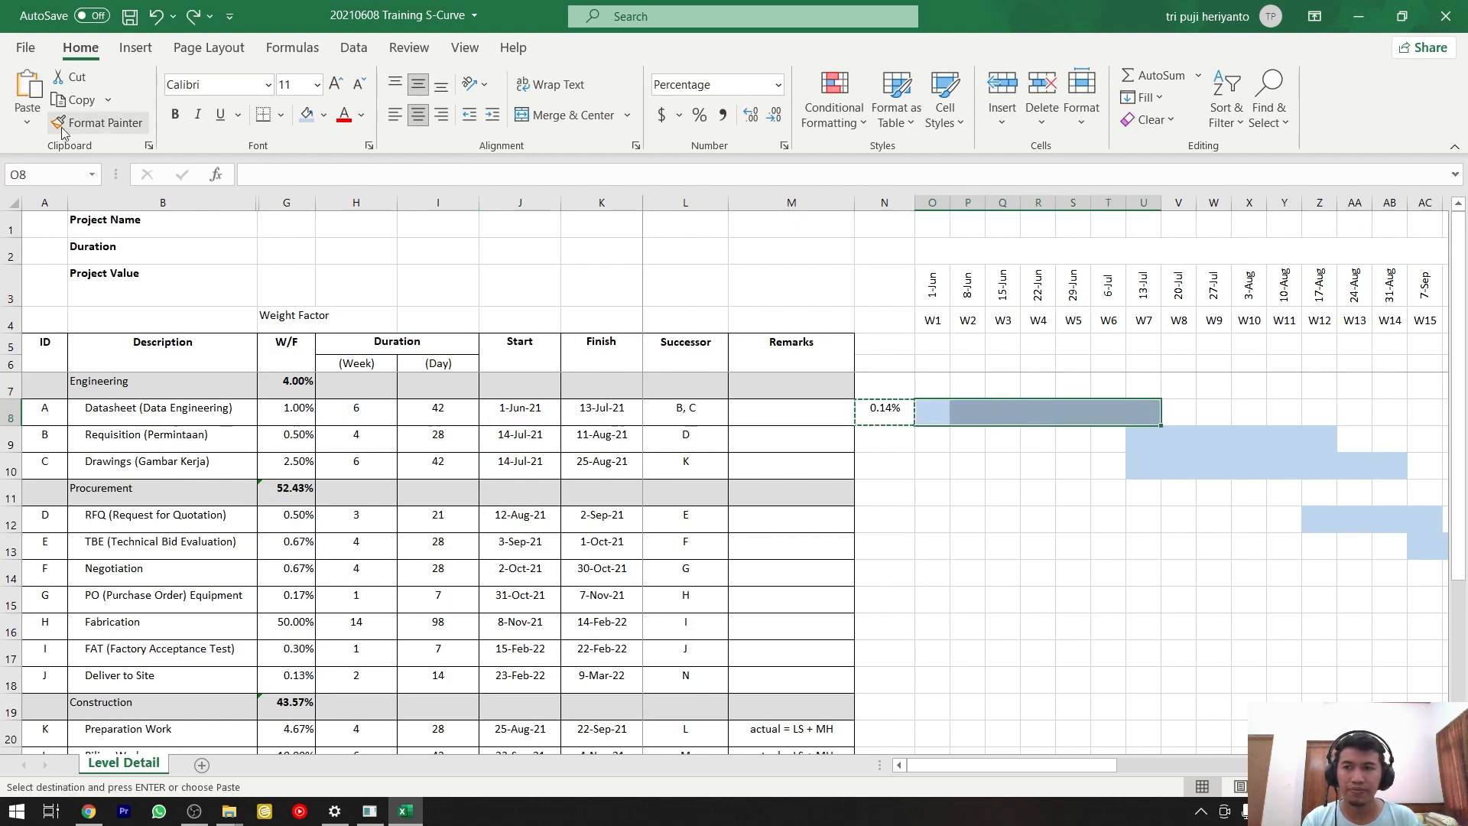
click(27, 122)
click(29, 271)
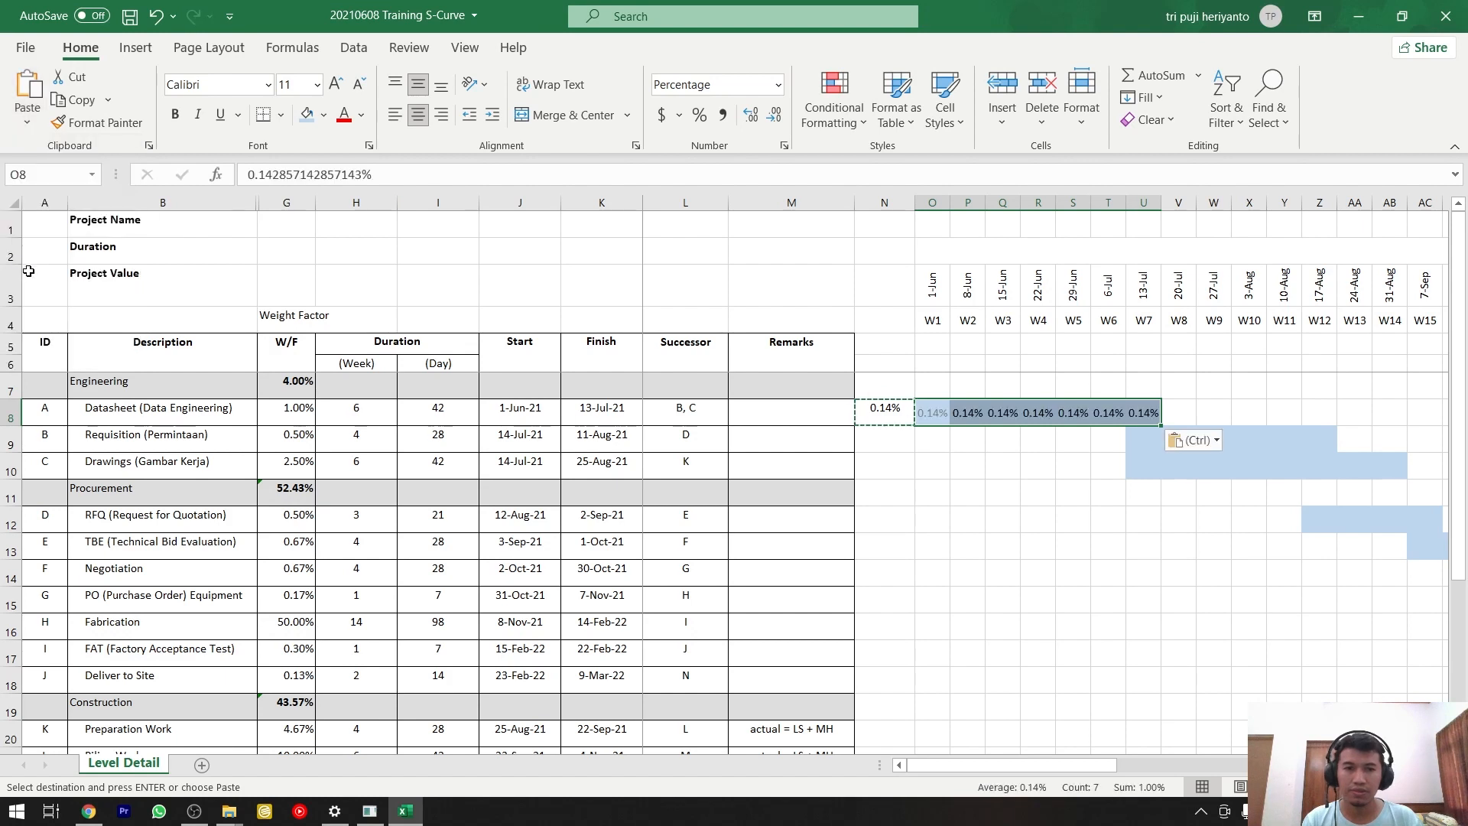
click(984, 465)
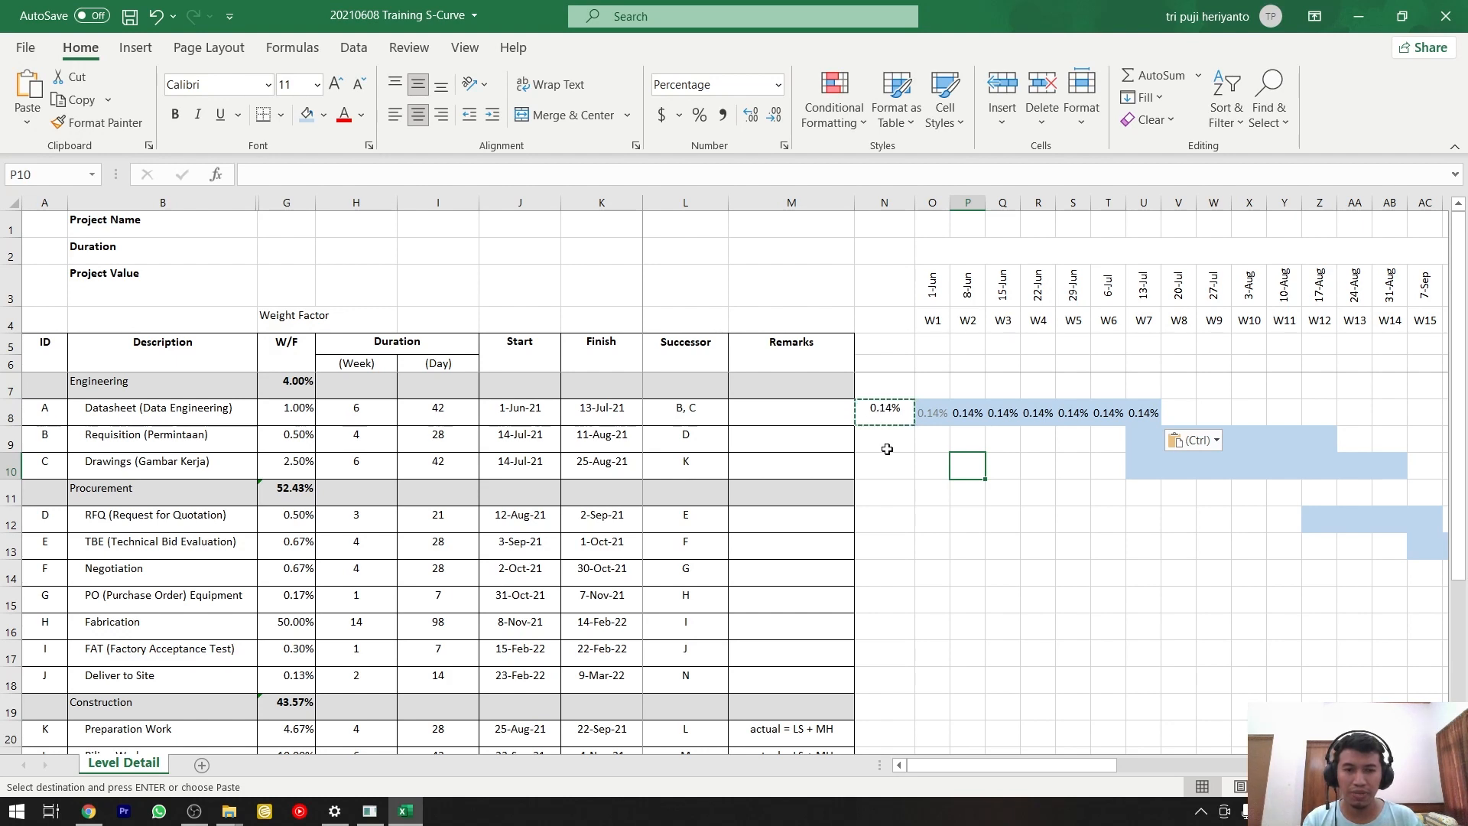
drag(932, 412, 1144, 413)
click(882, 414)
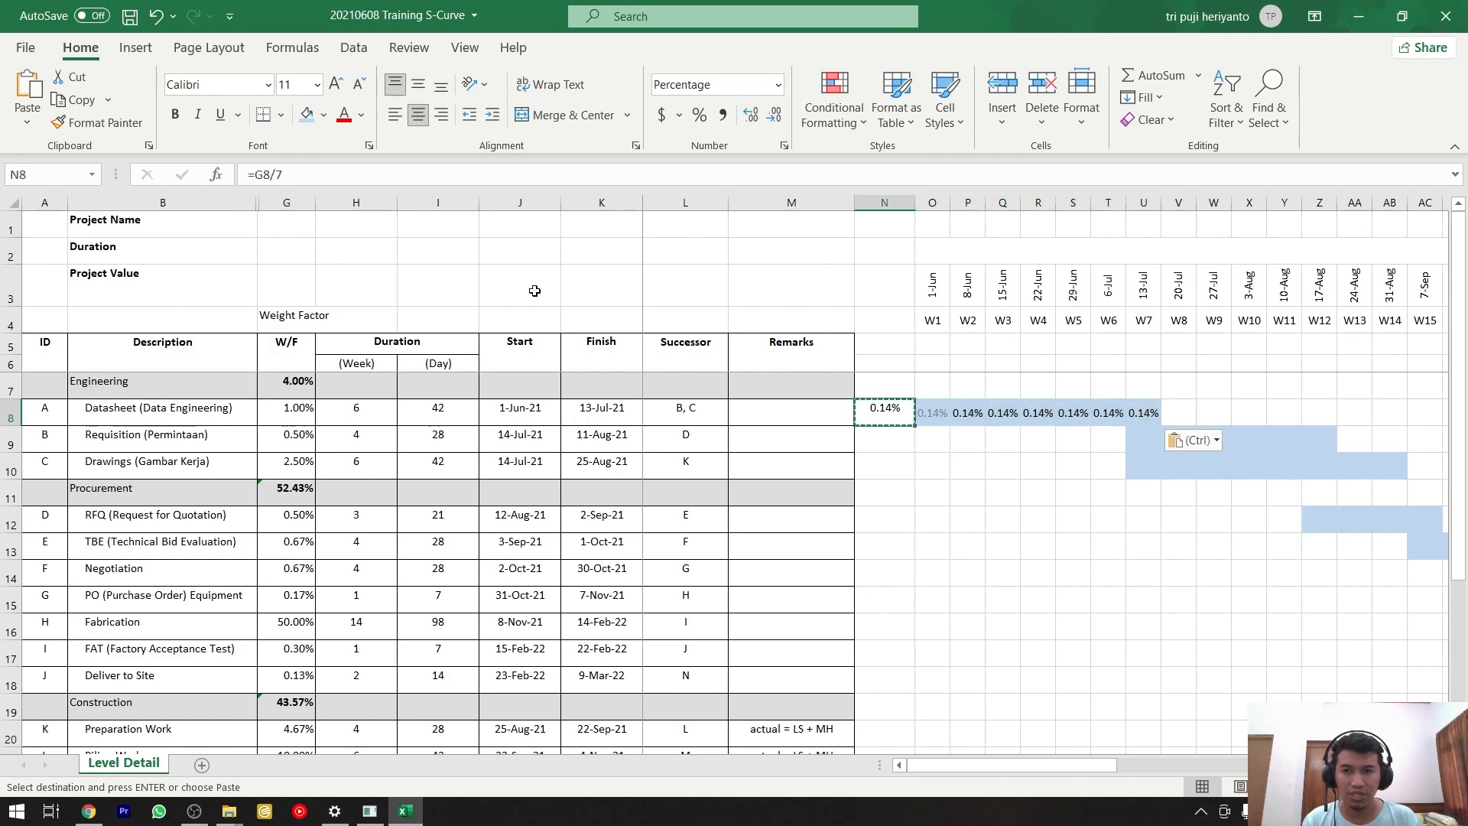
key(F2)
key(Escape)
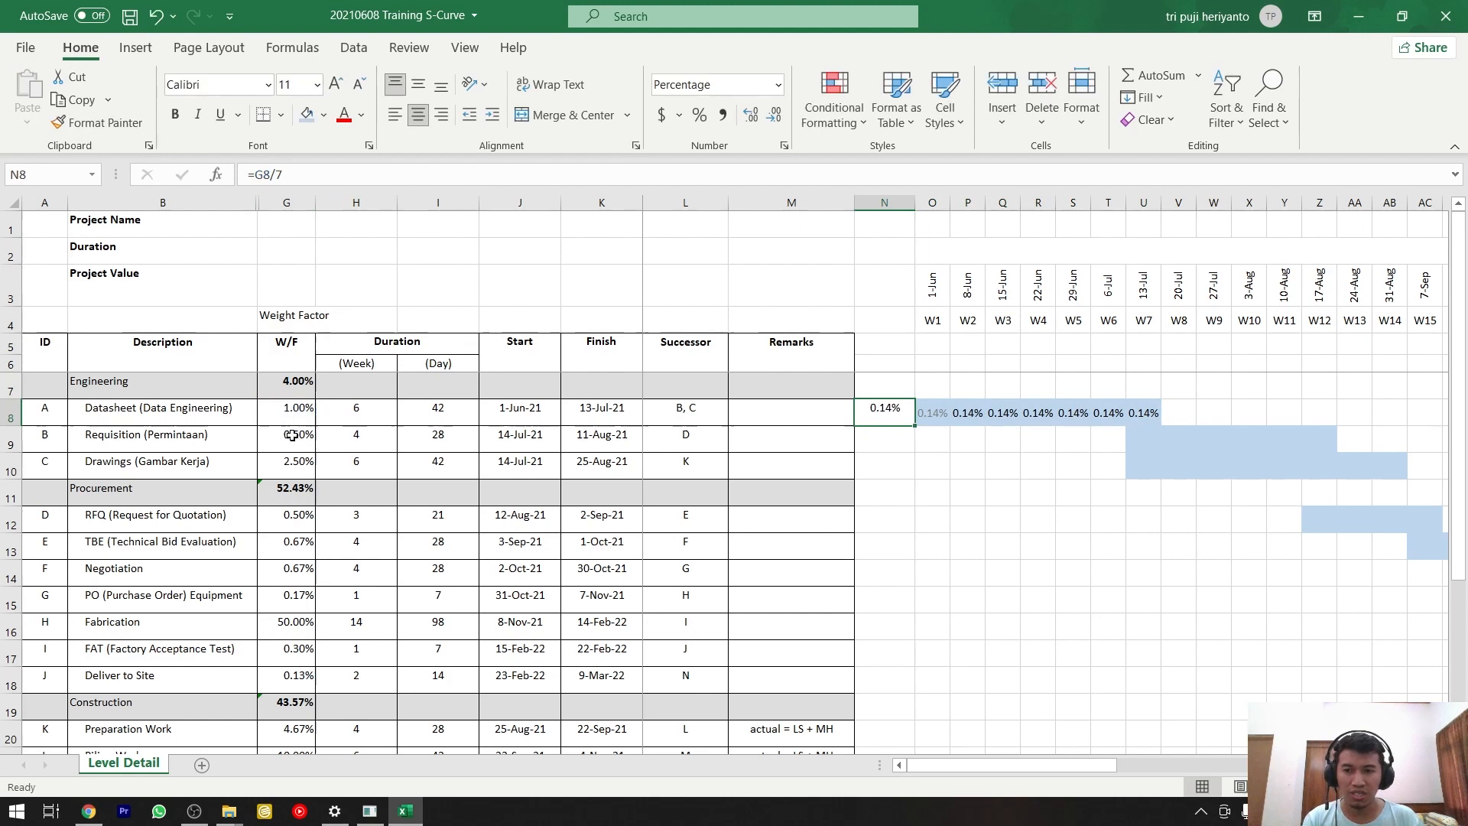
Check the Requisition activity's weight factor in G9 and count the weeks covered by its bar, U9:Z9.
click(295, 444)
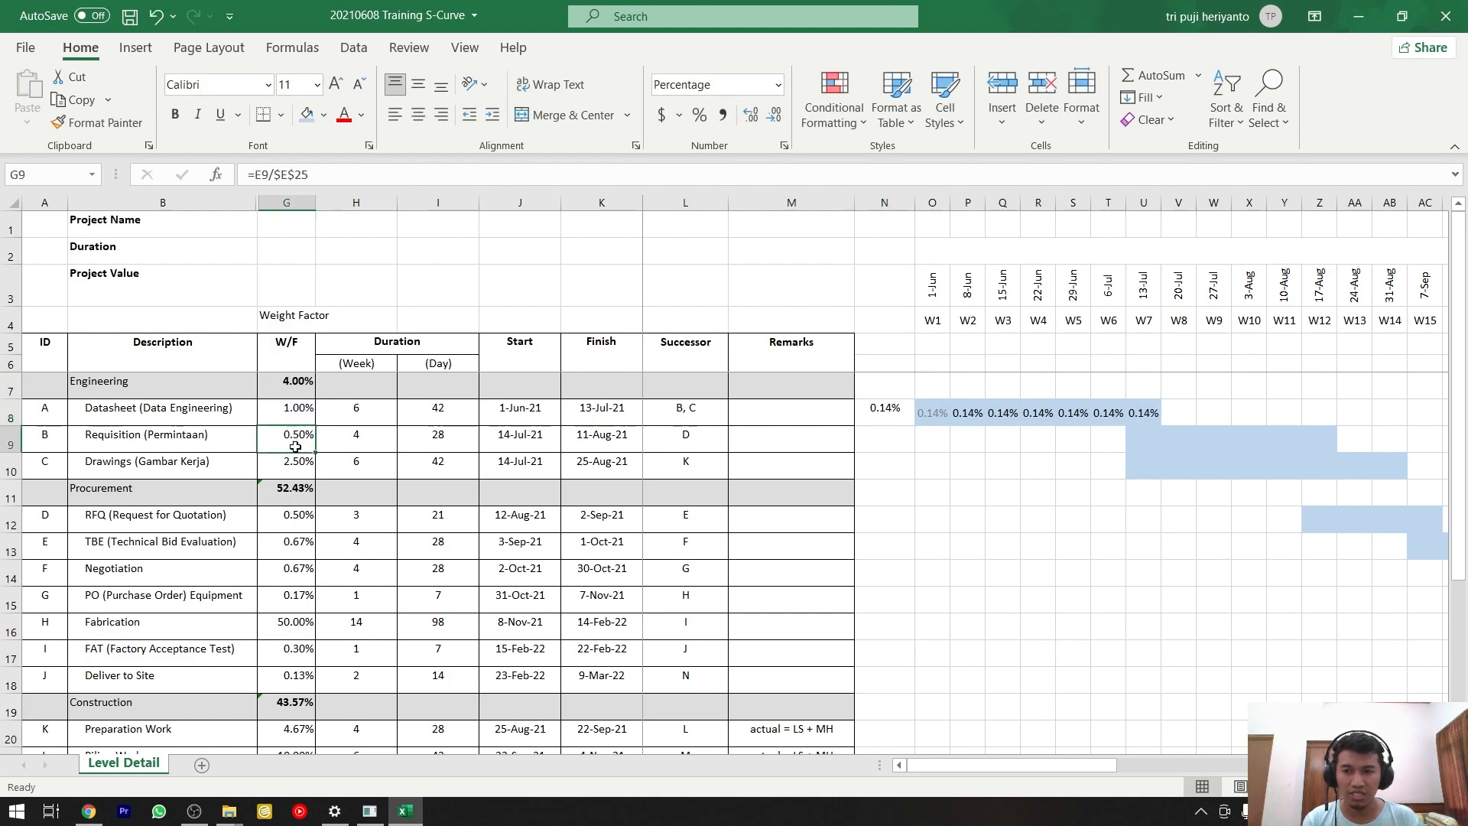
click(1151, 440)
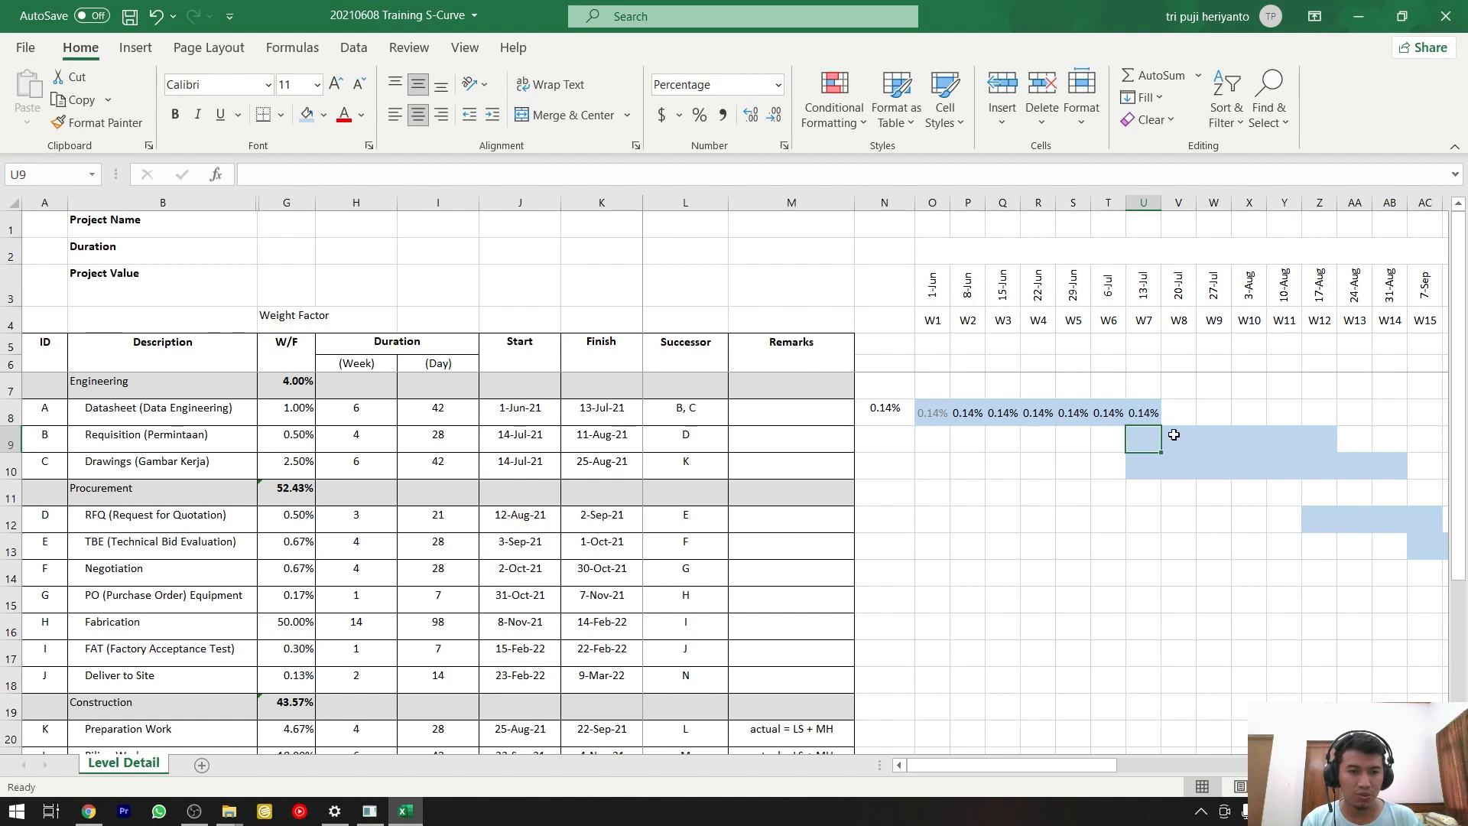
click(1175, 436)
click(1213, 437)
click(1244, 437)
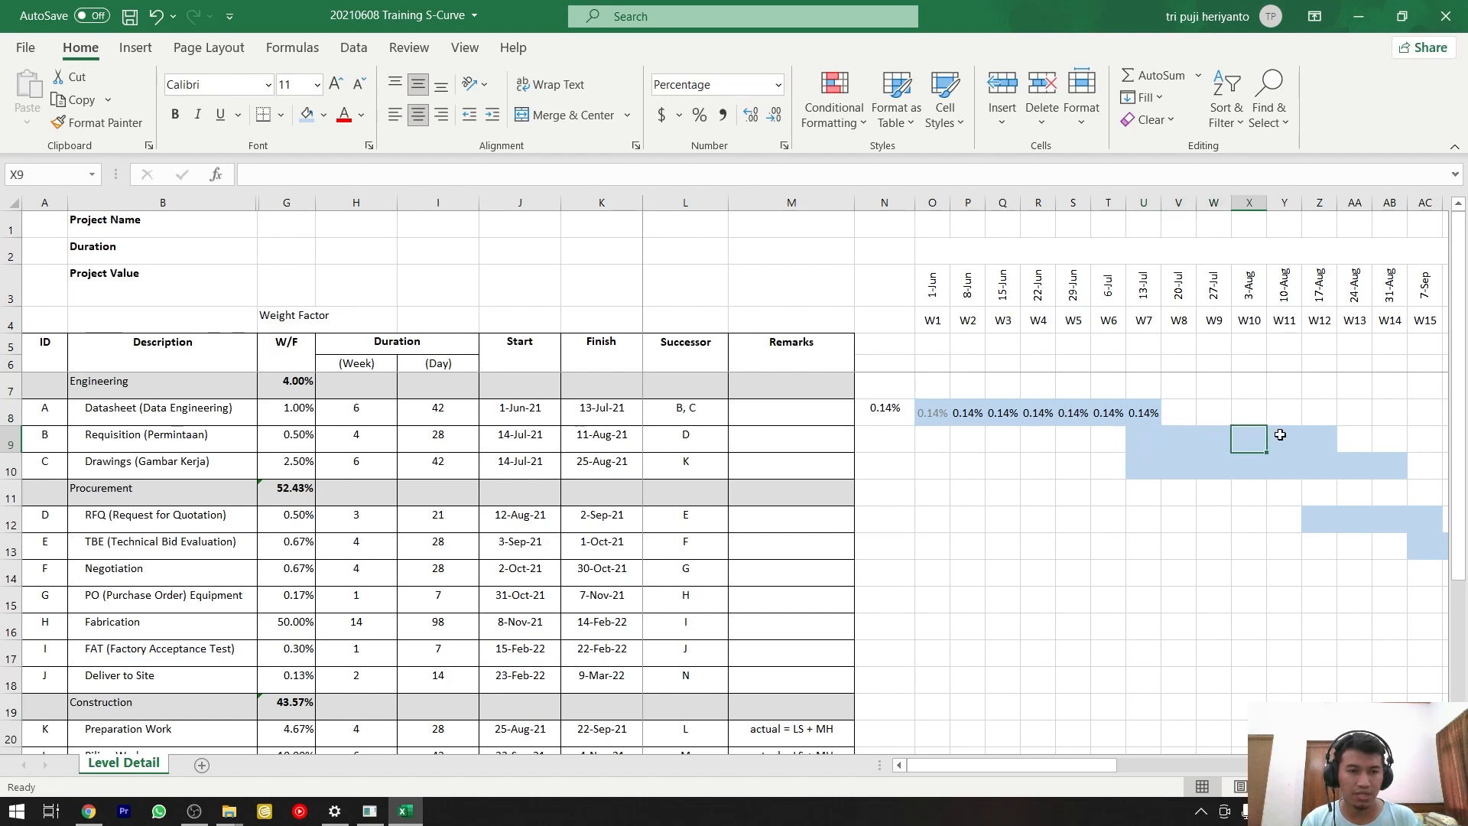
click(1282, 434)
click(1310, 434)
Calculate the Requisition activity's weekly weight in N9 with the formula =G9/6.
click(881, 440)
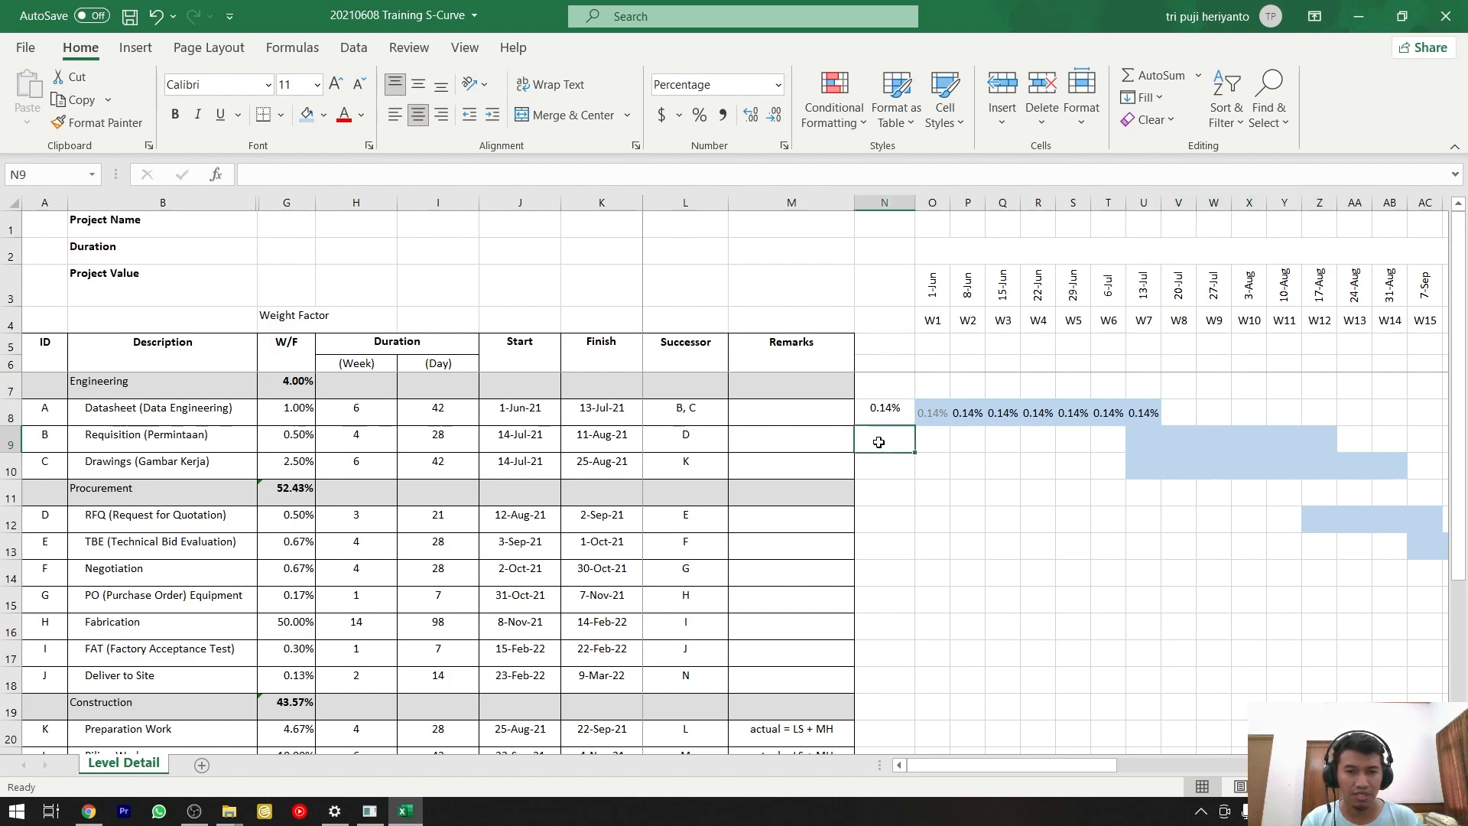
text(=)
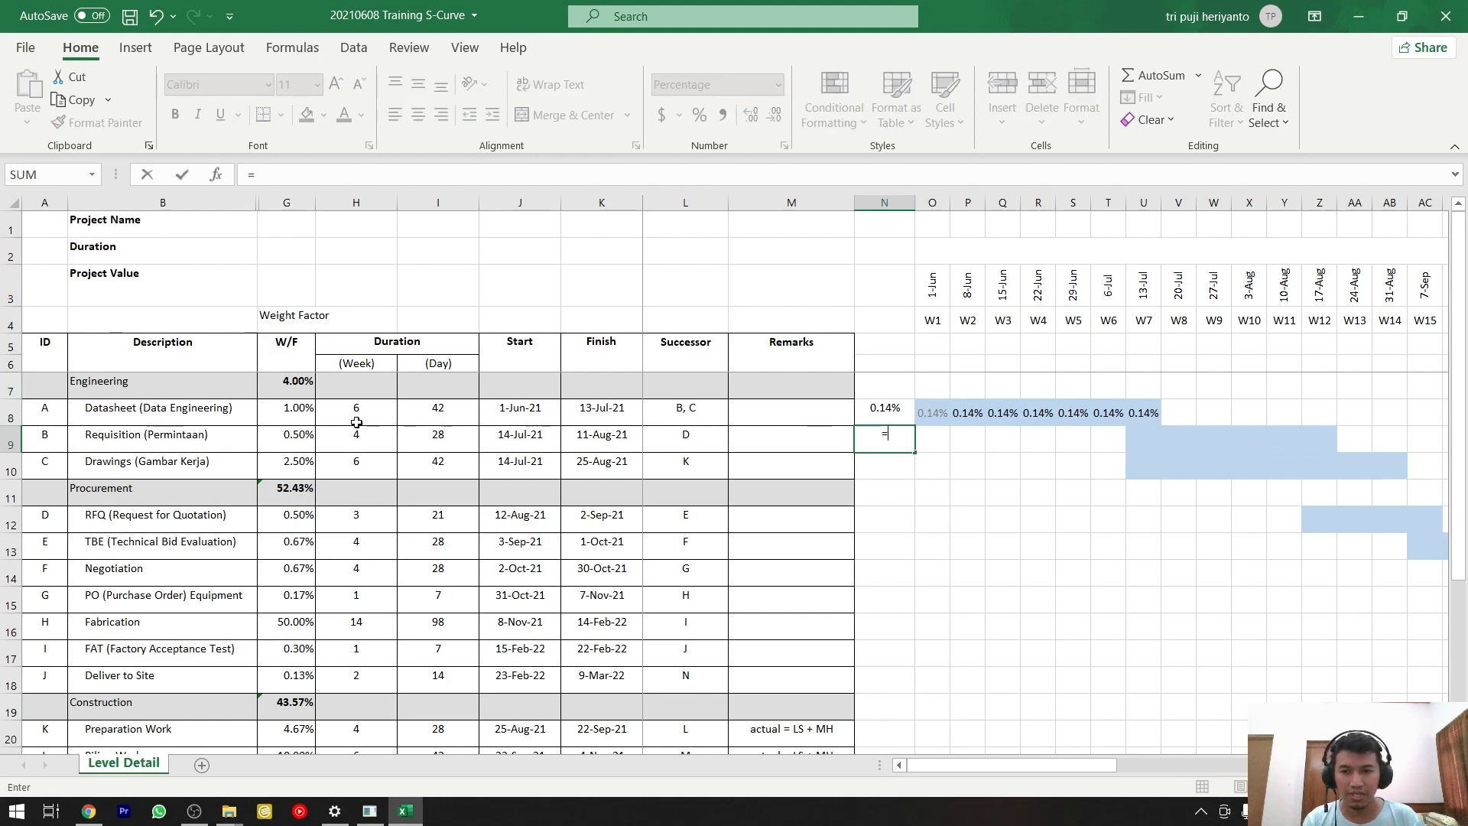
click(294, 437)
text(/6)
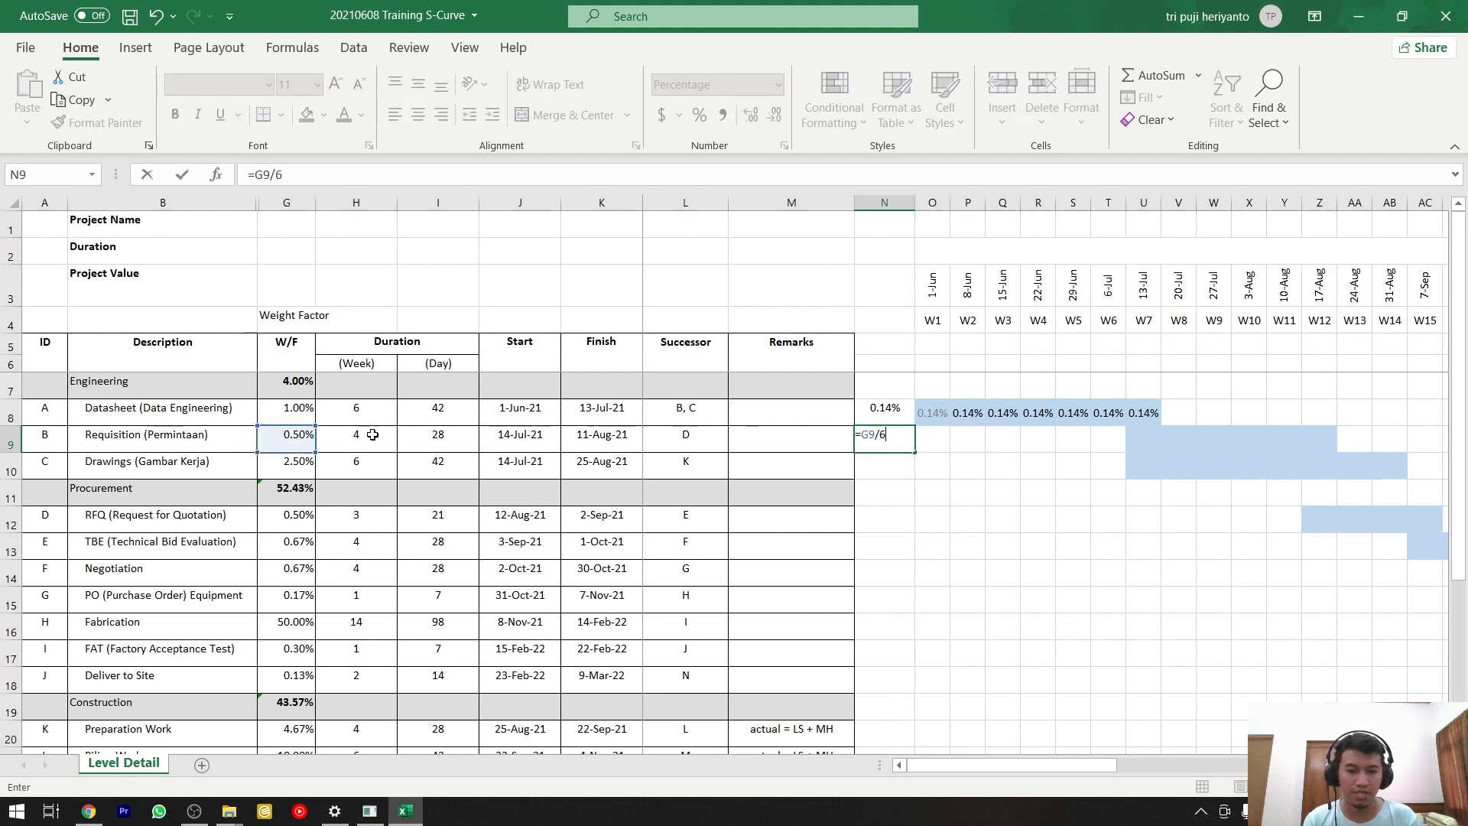
key(Return)
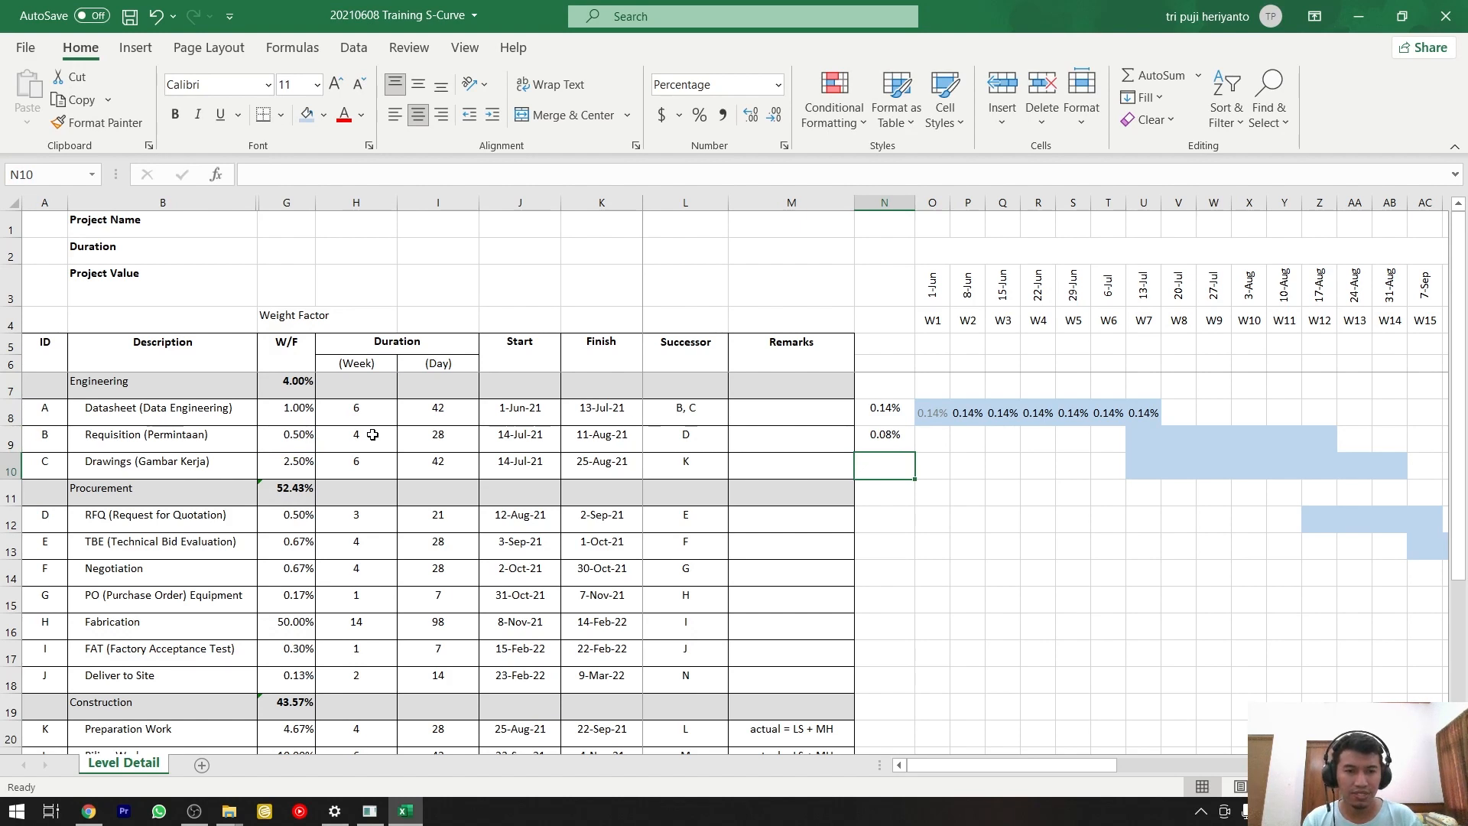
Copy the weekly weight in N9 and paste it as values only into the Requisition bar, U9:Z9.
key(Up)
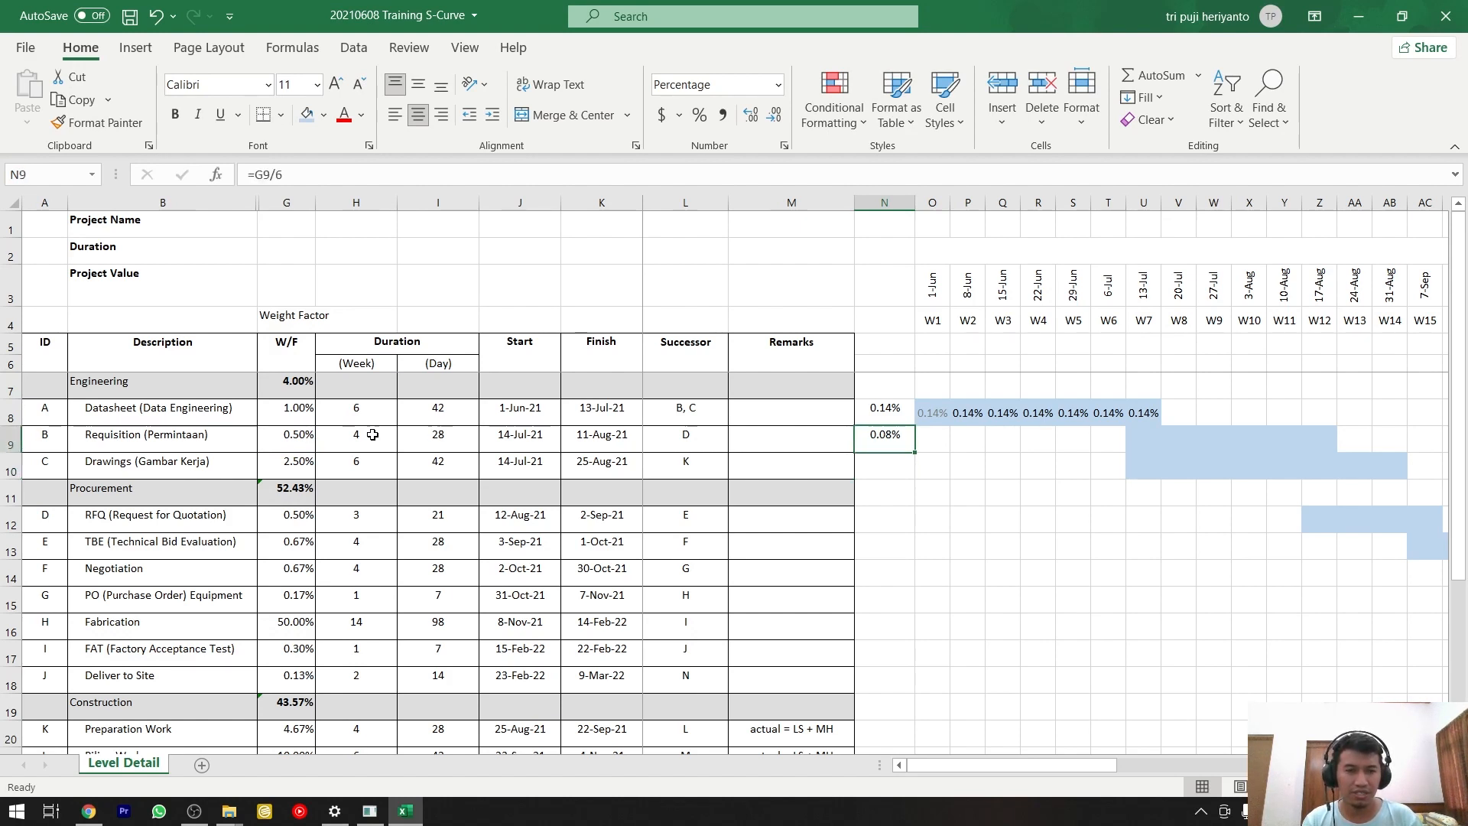
key(Right)
key(Right)
key(Right)
key(Right)
key(Right)
key(Right)
key(Right)
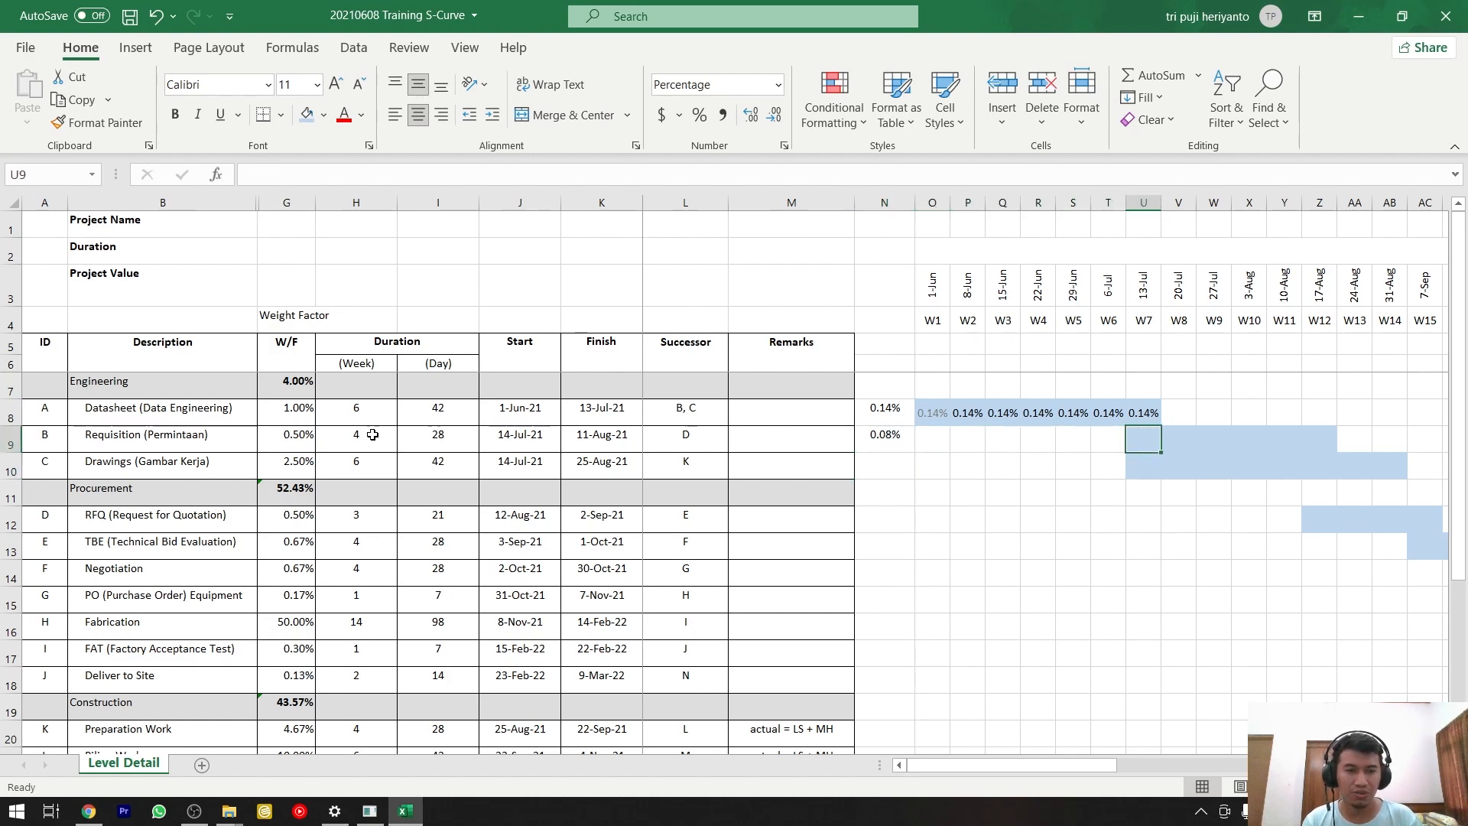
key(Left)
key(Left)
key(Left)
key(Left)
key(Left)
key(Left)
key(Left)
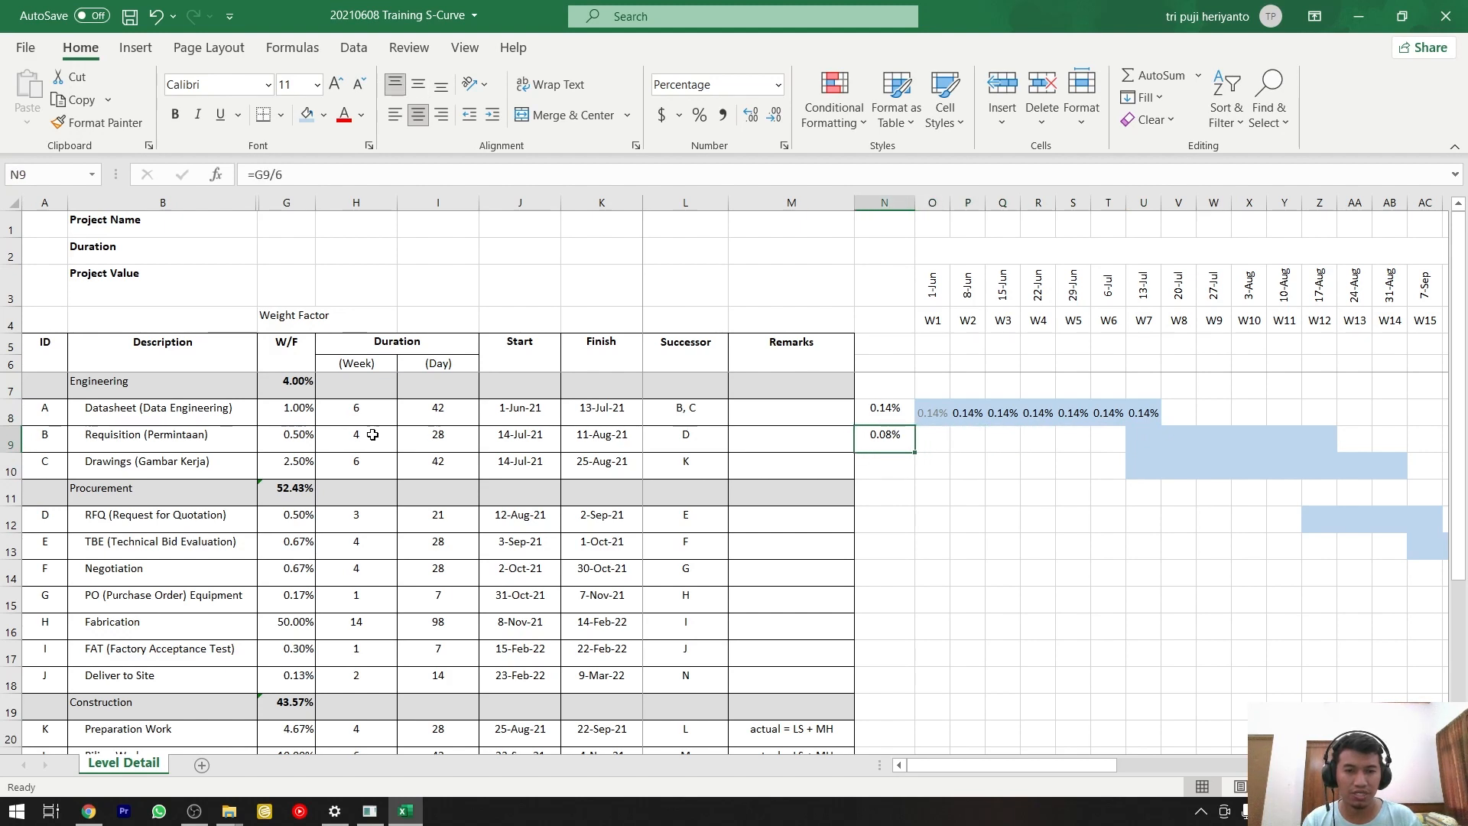
key(ctrl+c)
key(Right)
key(Right)
key(Right)
key(Right)
key(Right)
key(Right)
key(Right)
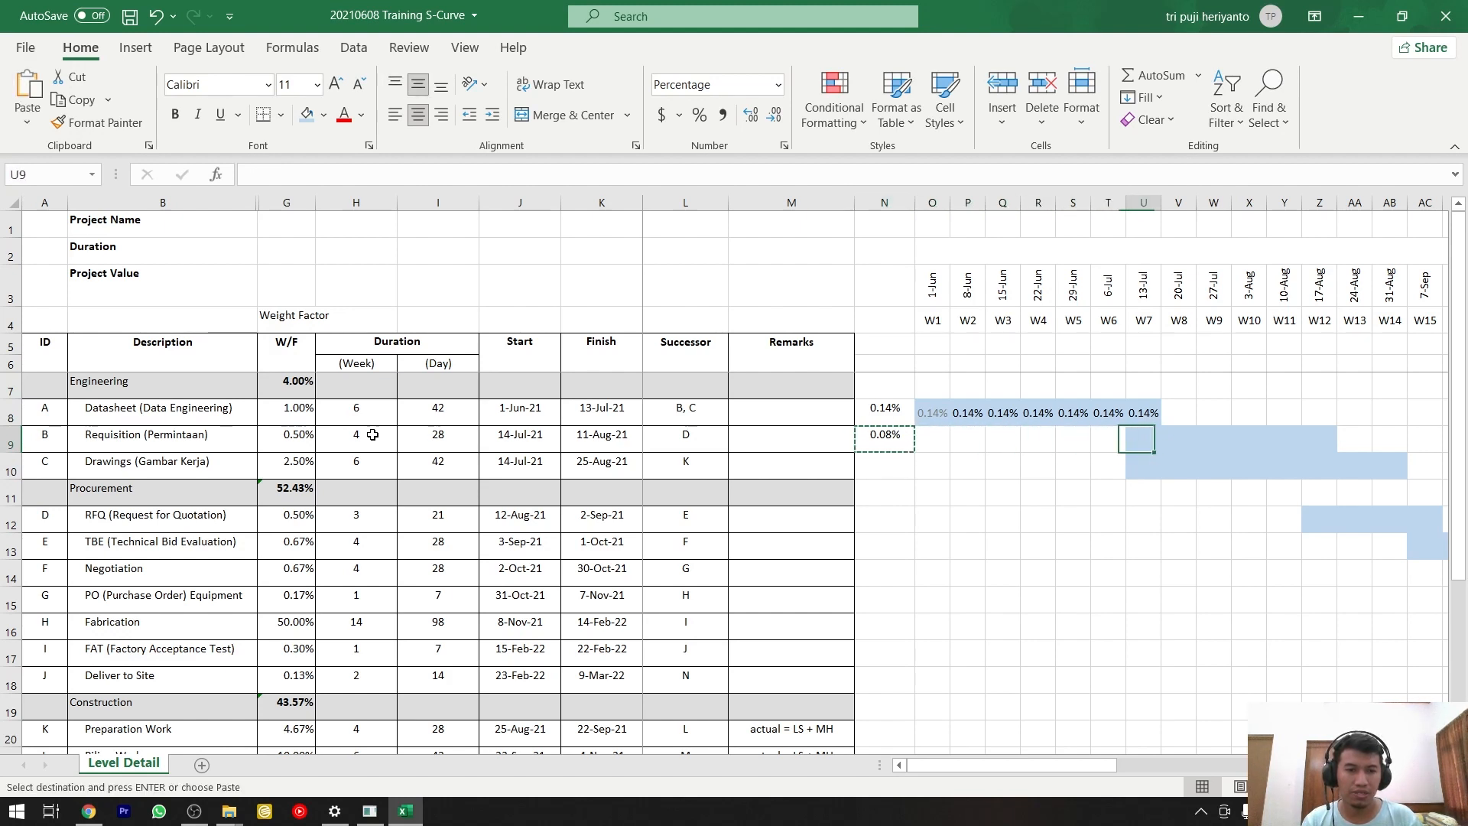
key(shift+Right)
key(shift+Right)
key(shift+Right)
key(shift+Right)
key(shift+Right)
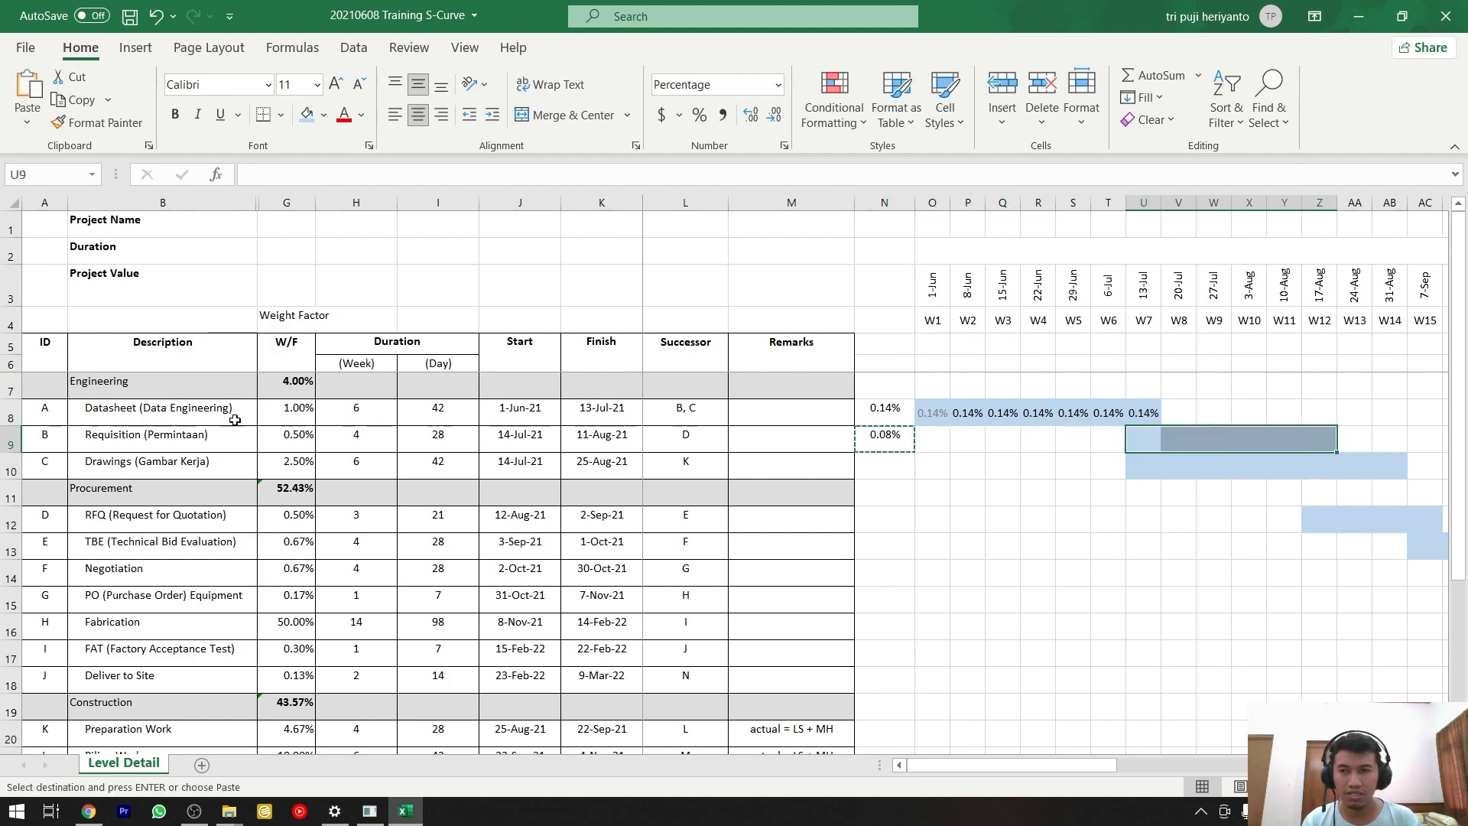
click(28, 127)
click(26, 267)
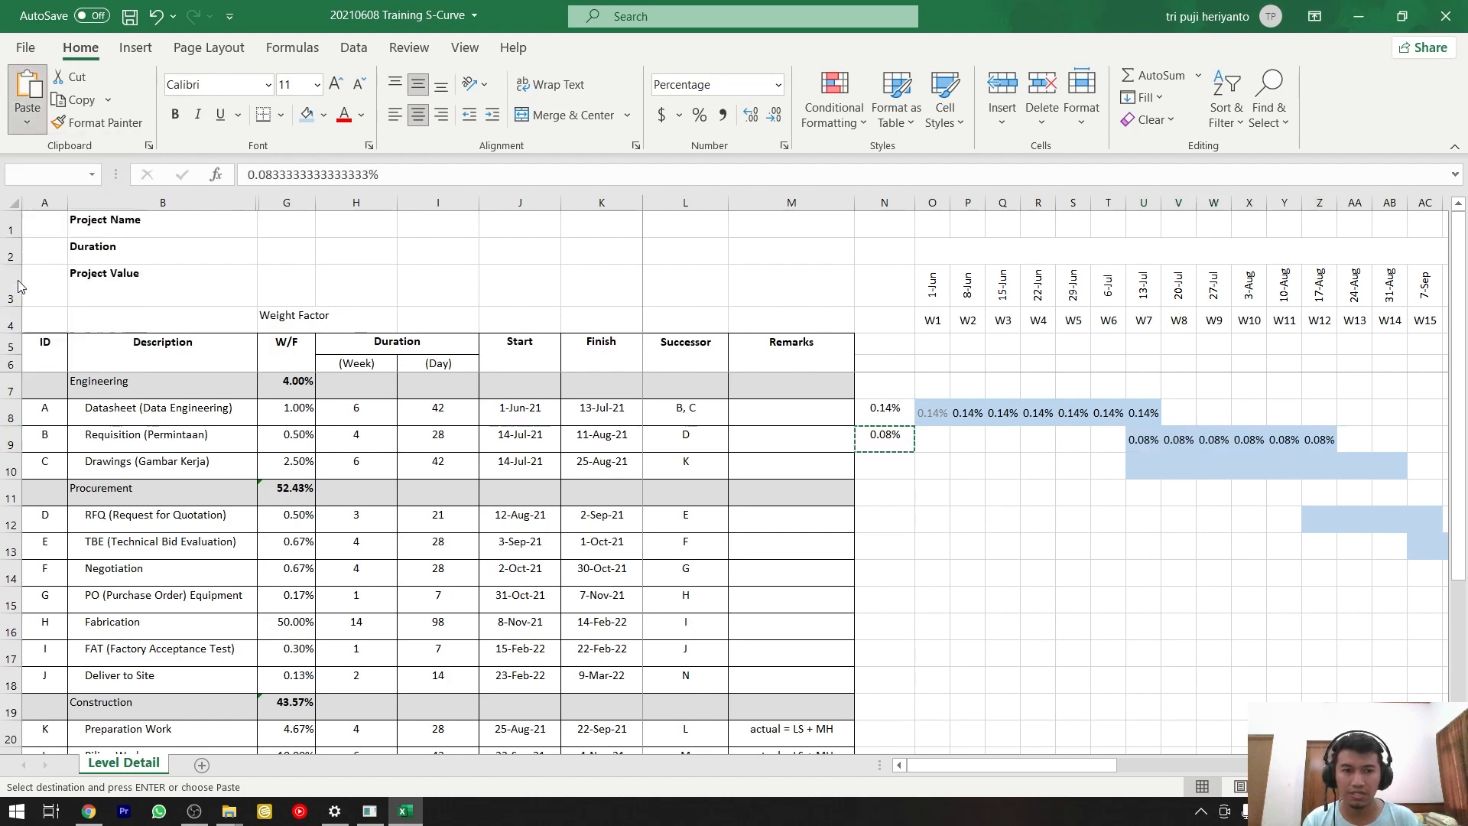
Calculate the Drawings activity's weekly weight in N10 with the formula =G10/8.
click(1146, 466)
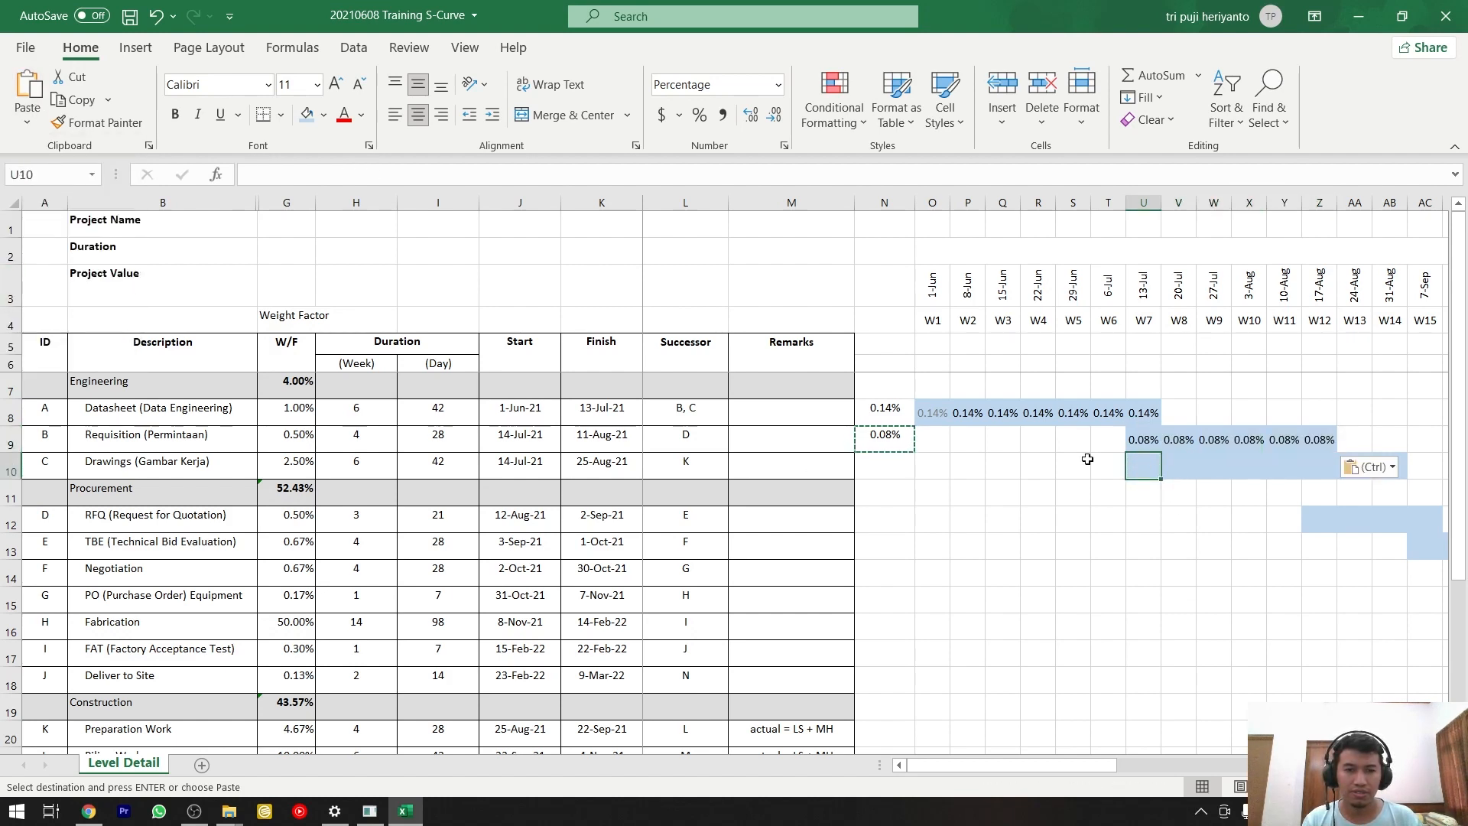
click(894, 463)
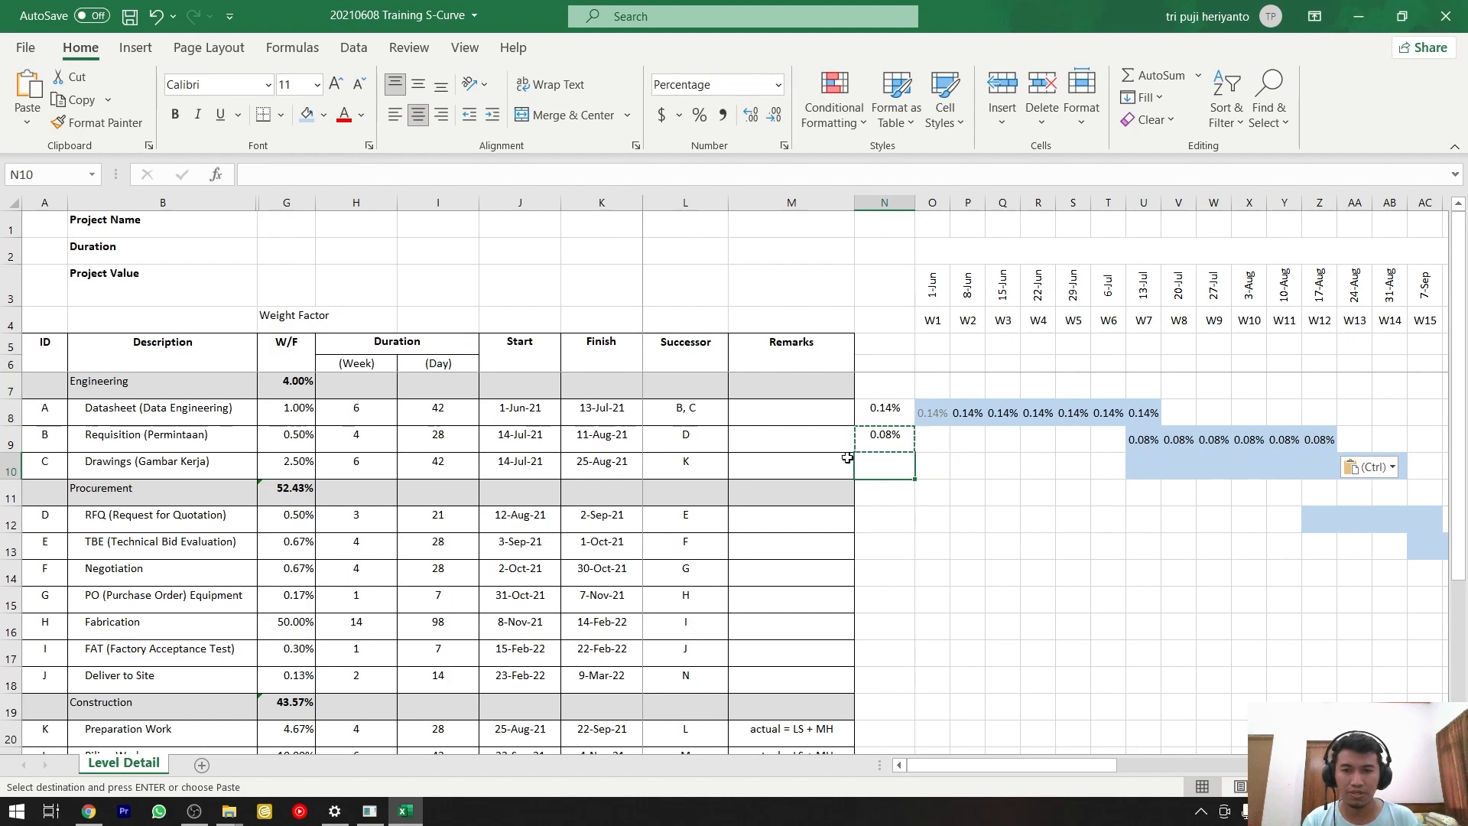
text(=)
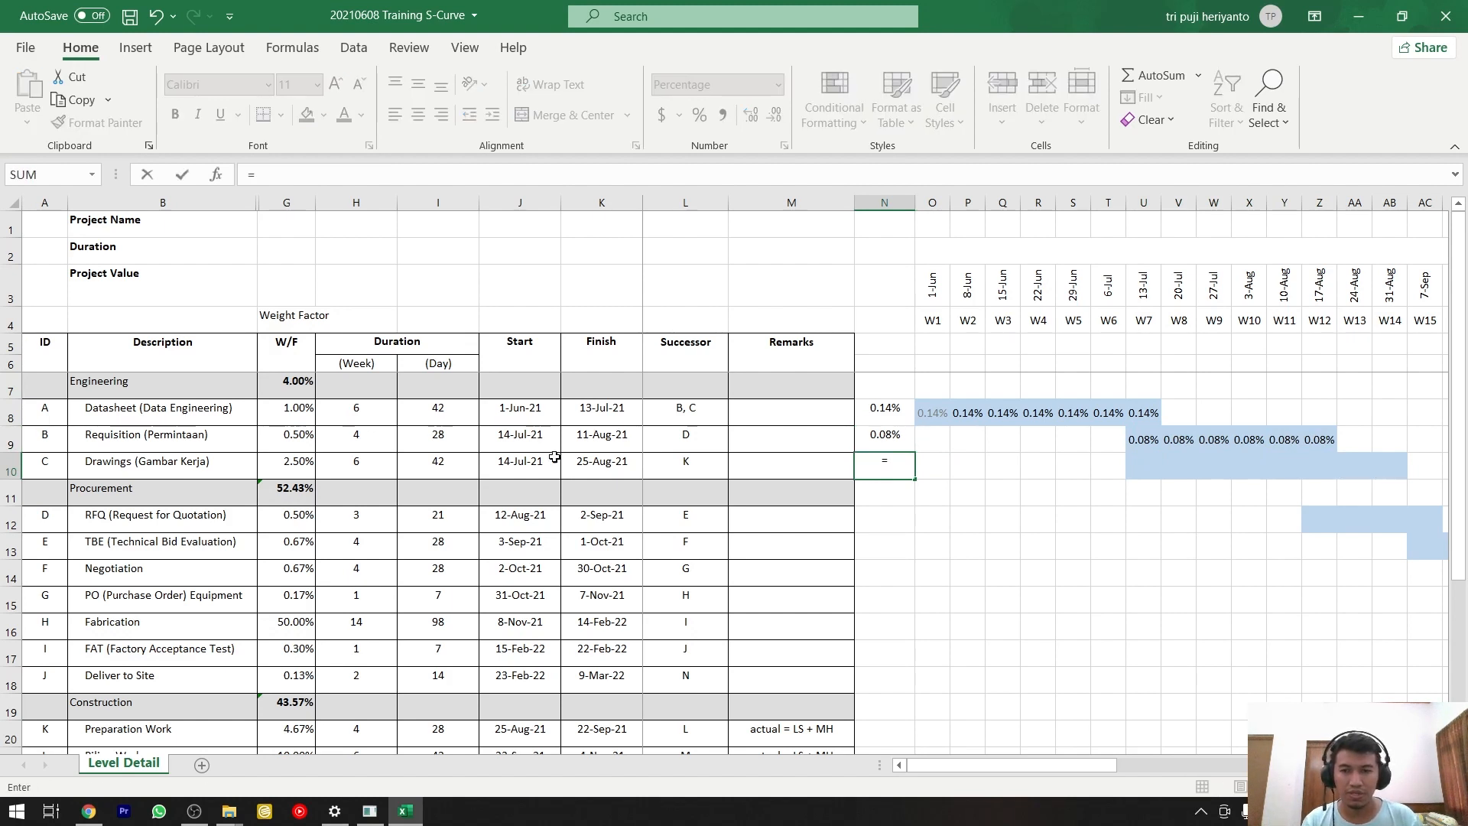
click(307, 463)
text(/8)
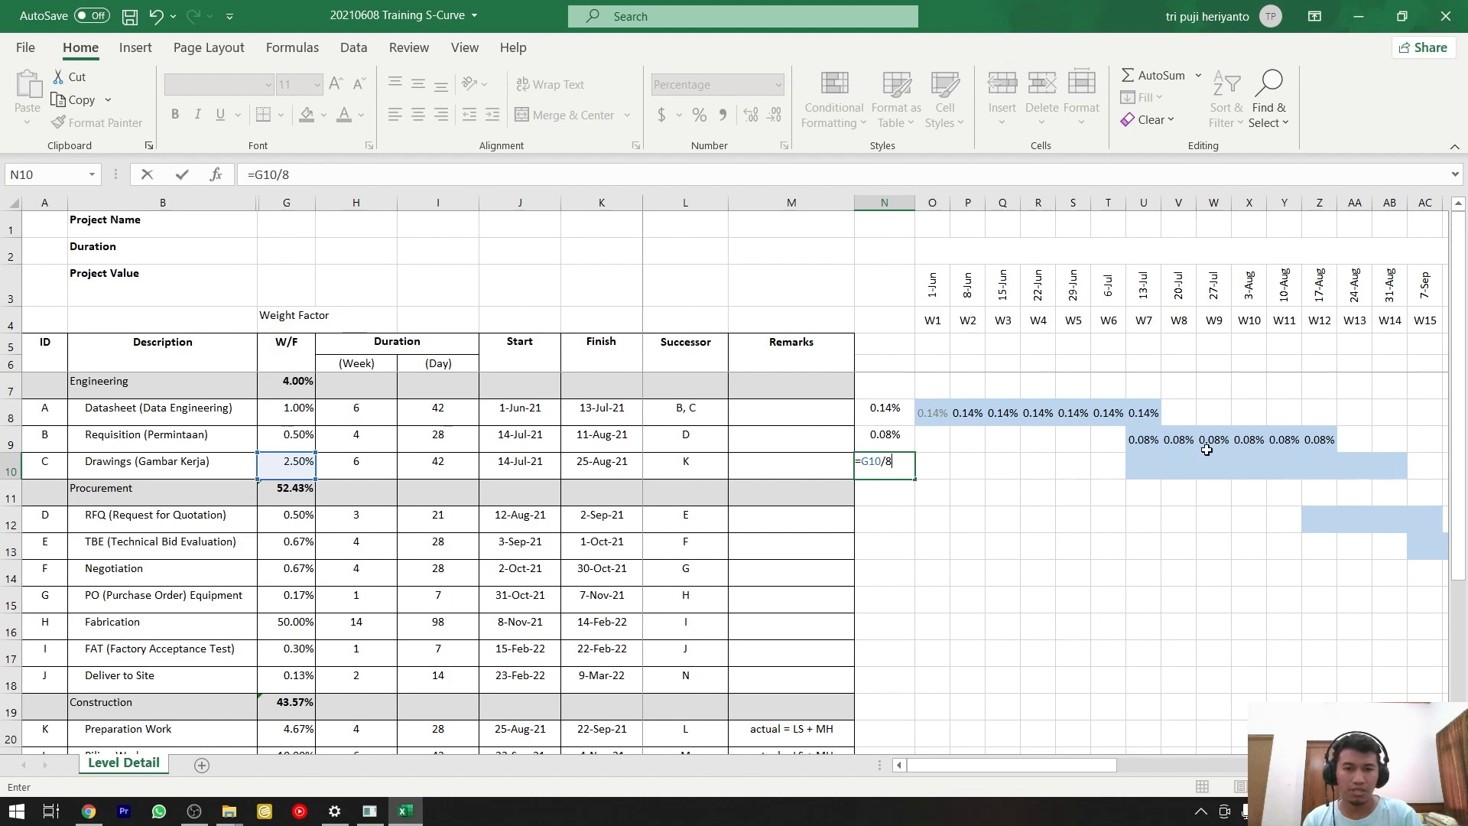
key(Return)
key(Up)
Copy the weekly weight in N10 and paste it as values only into the Drawings bar, U10:AB10.
key(ctrl+c)
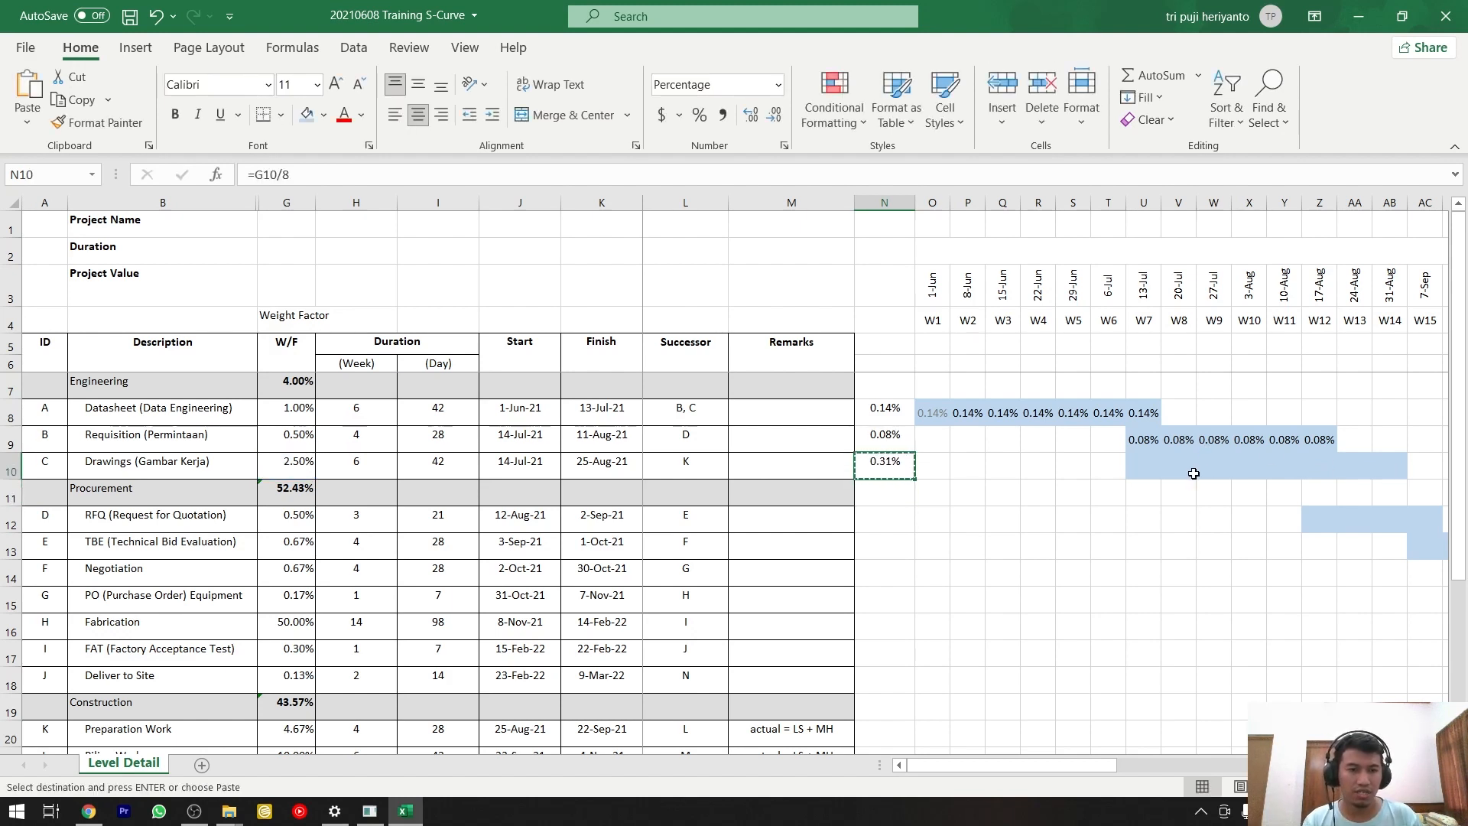
drag(1144, 462, 1404, 468)
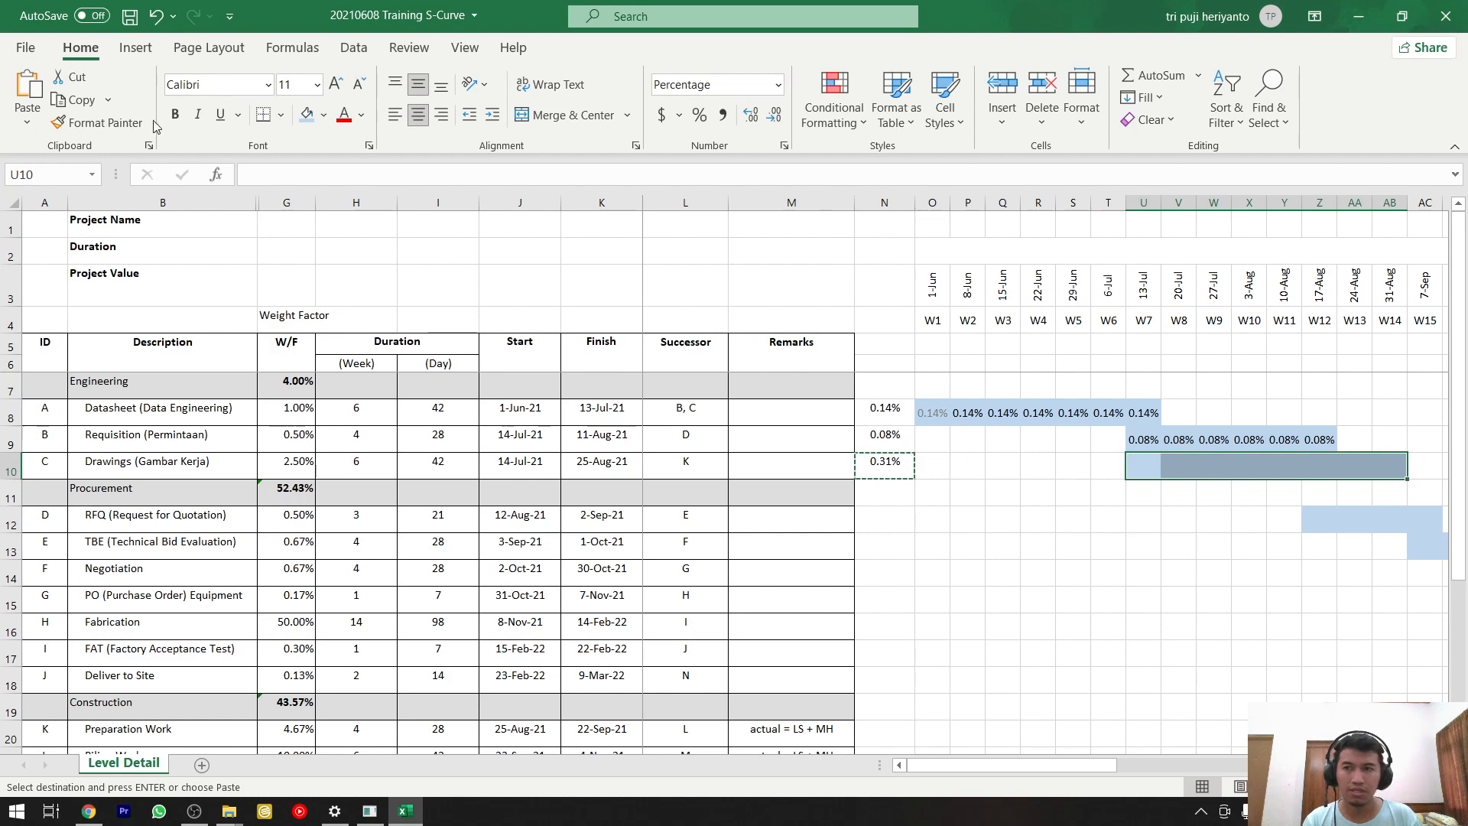
click(26, 121)
click(25, 268)
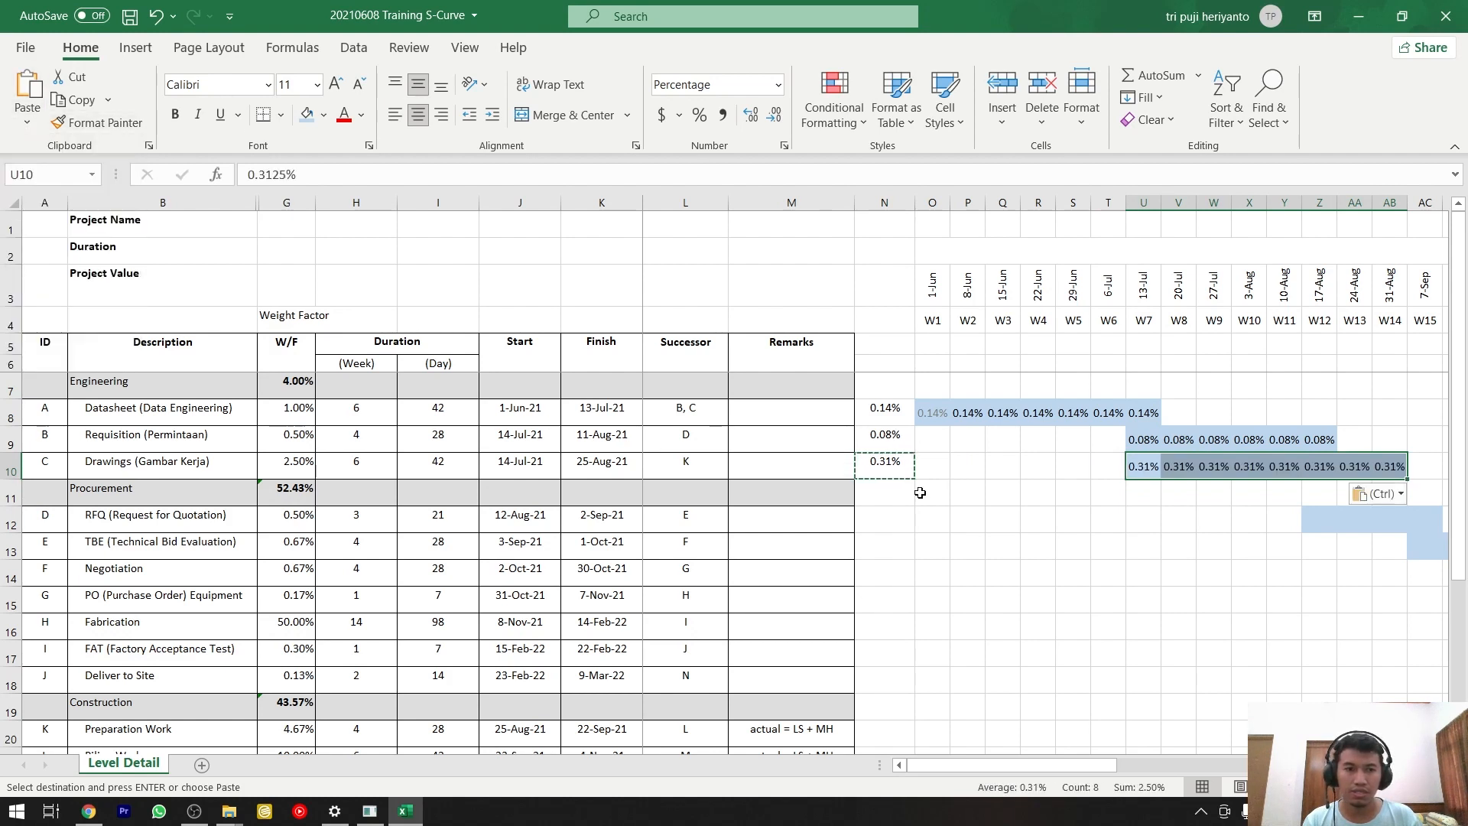
scroll(1338, 662, right, 2)
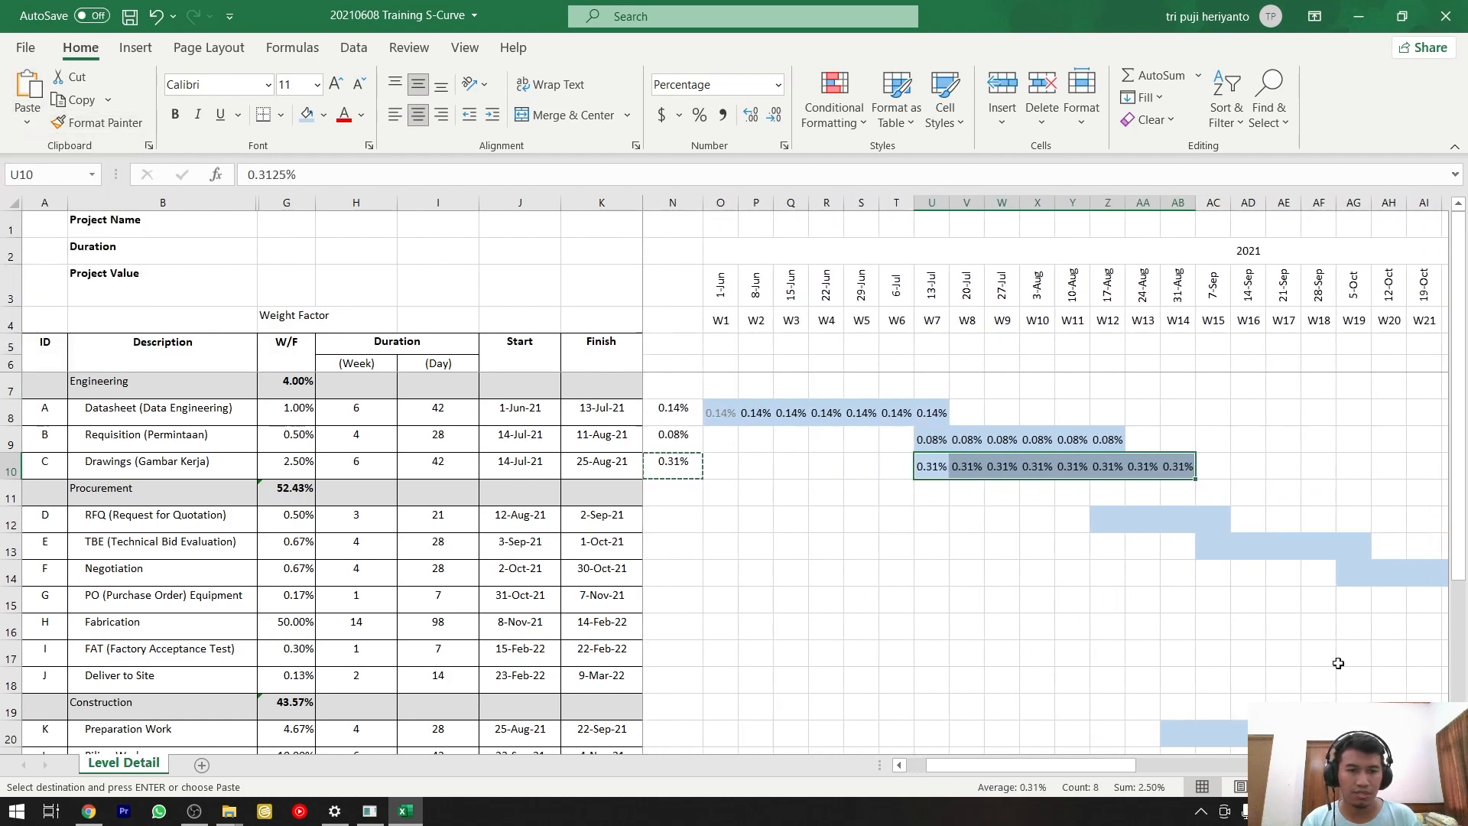
Calculate the RFQ activity's weekly weight in N12 with the formula =G12/4.
mouse_move(1111, 515)
mouse_down()
mouse_move(1220, 524)
mouse_move(1115, 521)
mouse_up()
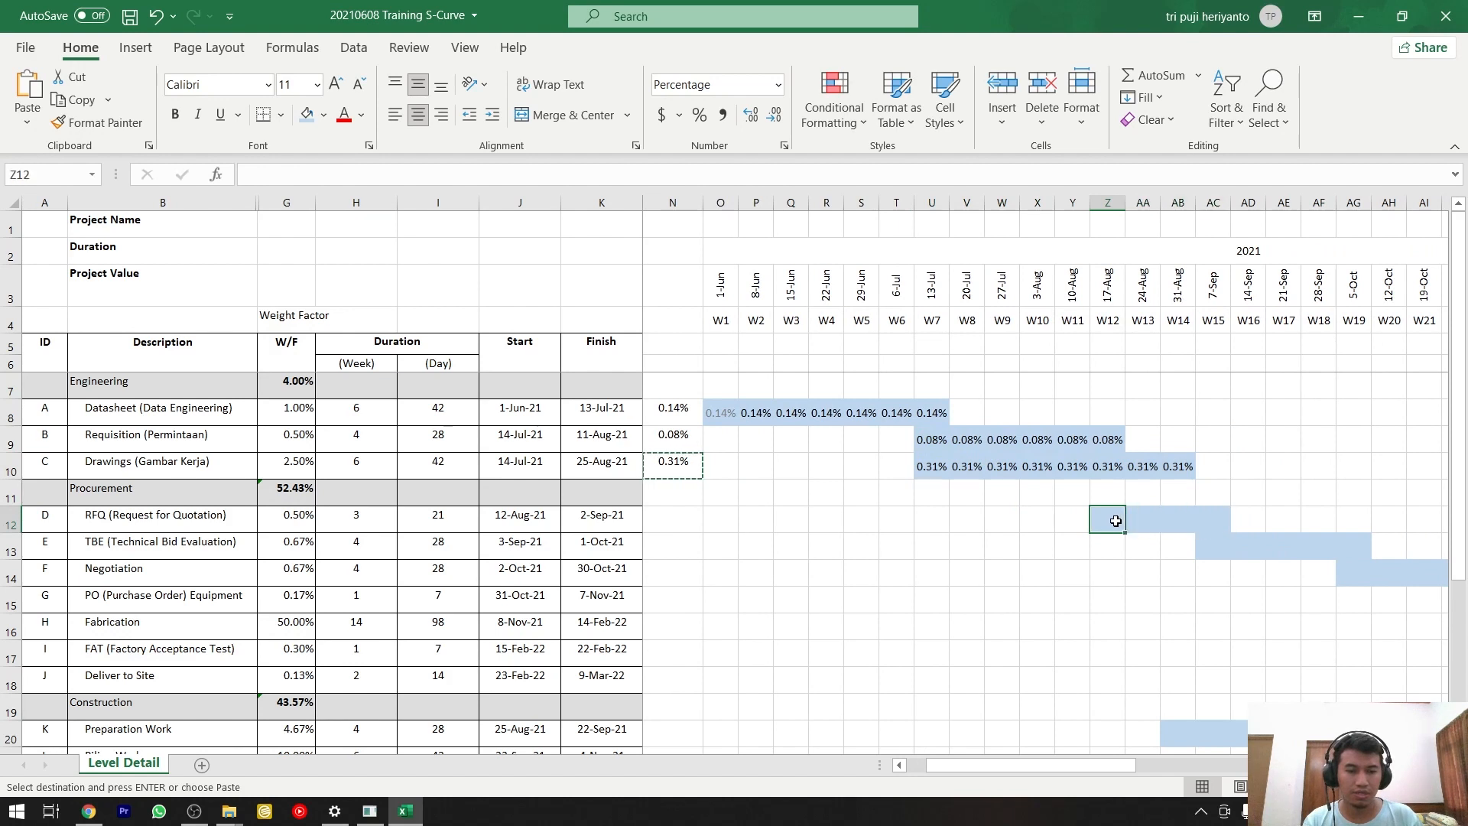
click(674, 519)
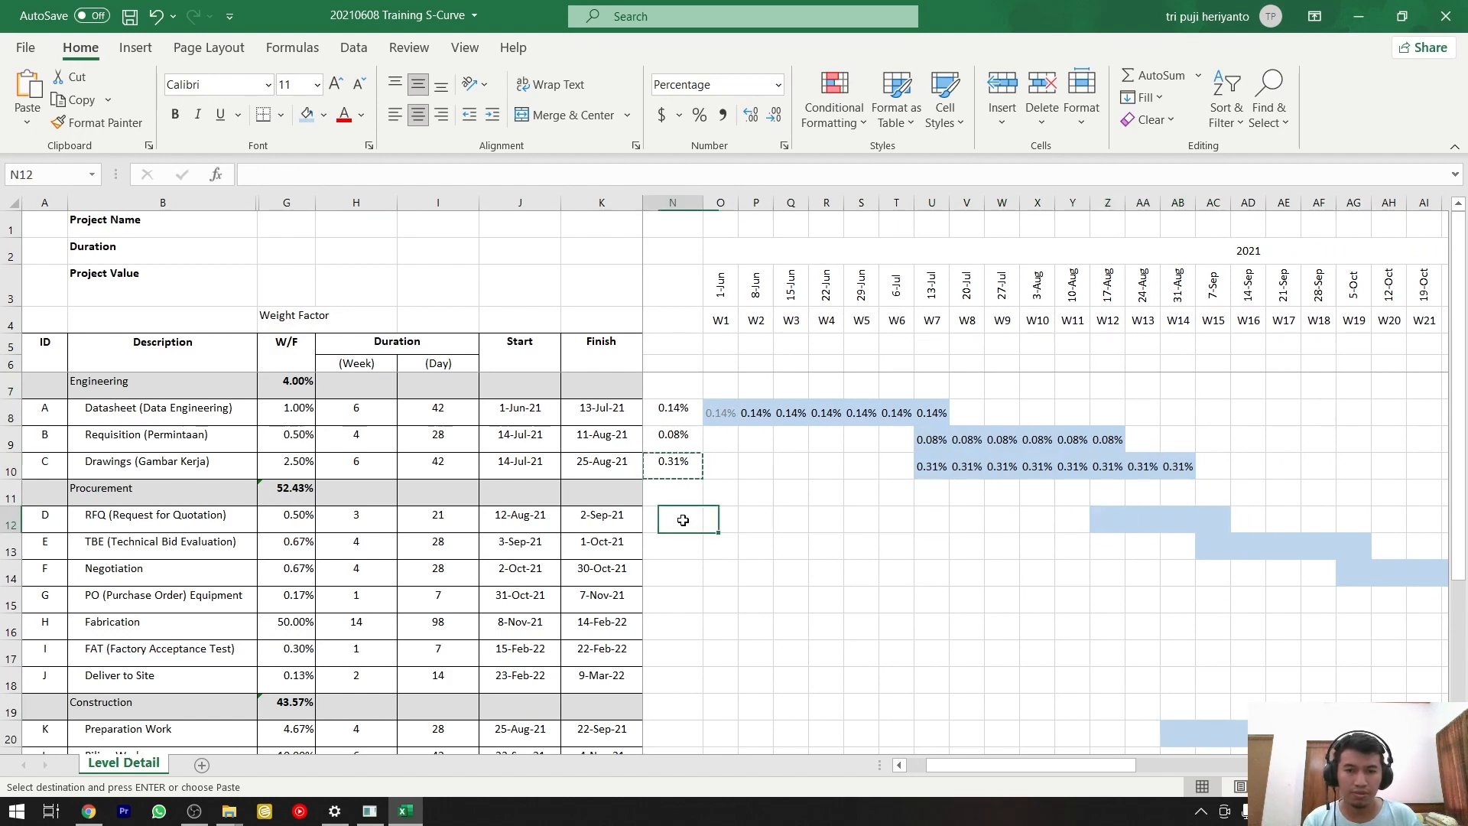
text(=)
click(287, 516)
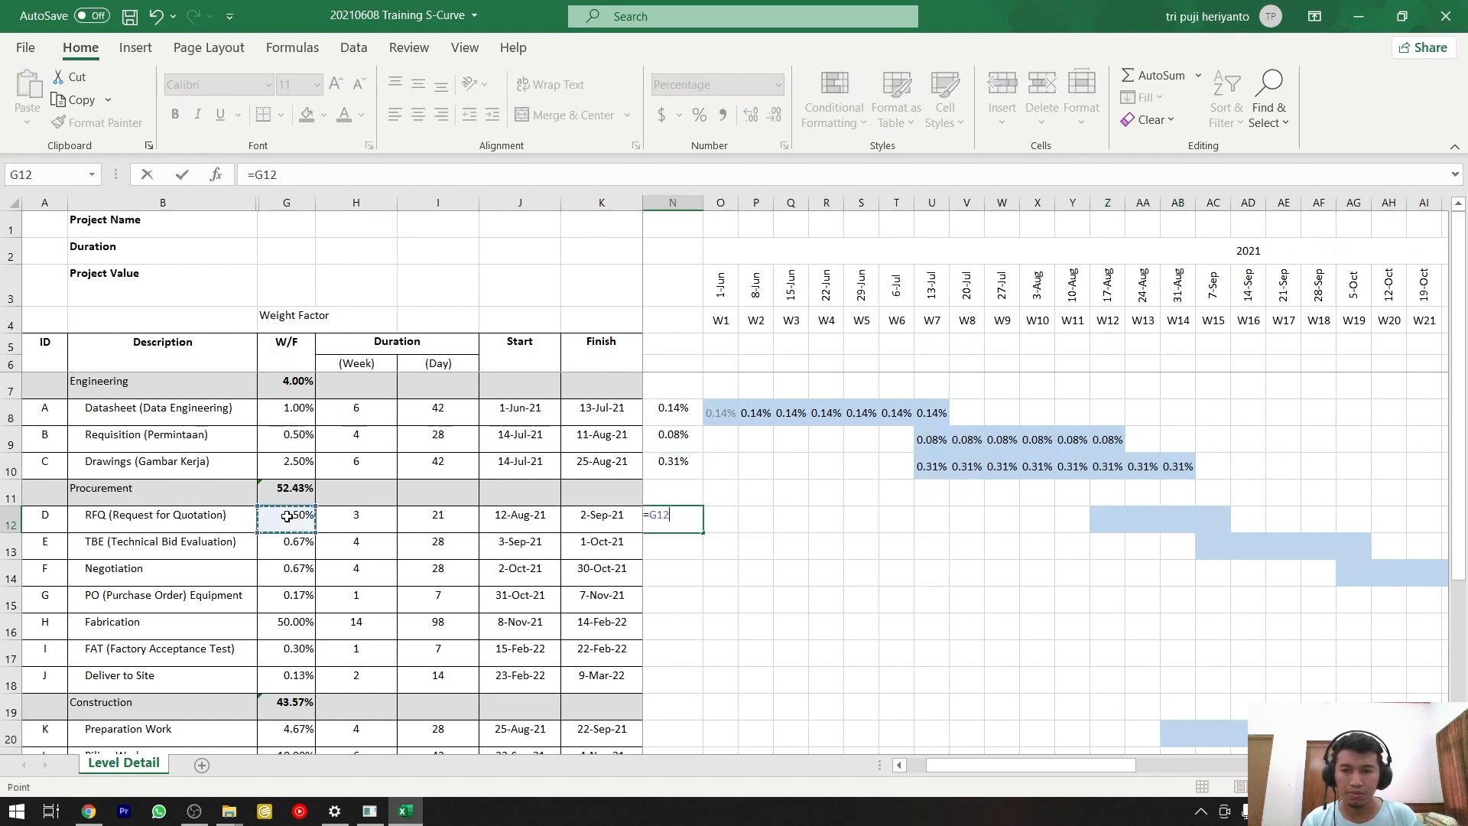
text(/4)
key(Return)
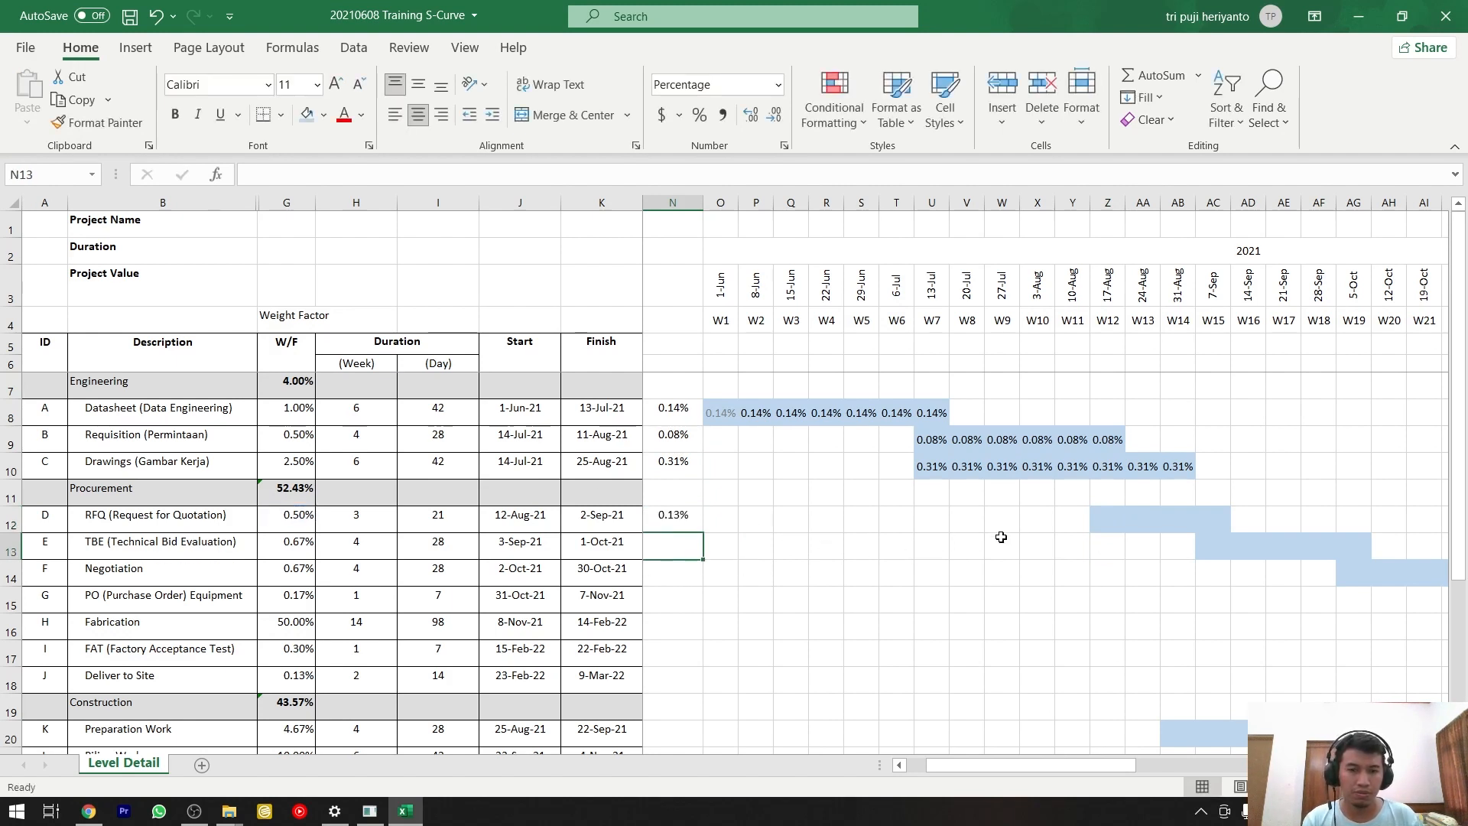
Copy the weekly weight in N12 and paste it as values only into the RFQ bar, Z12:AC12.
key(Up)
key(ctrl+c)
drag(1108, 519, 1216, 518)
click(27, 127)
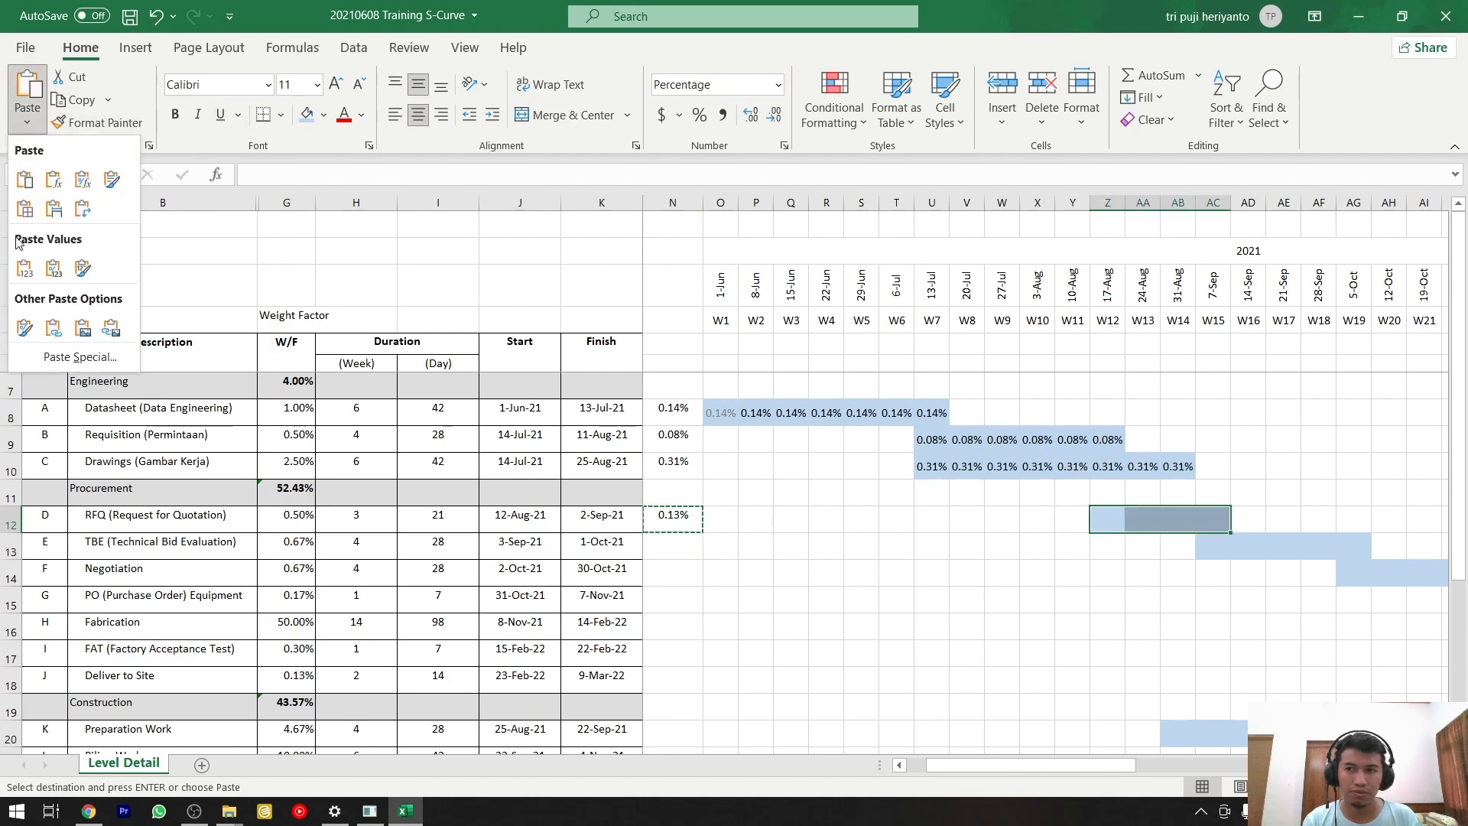
click(25, 277)
Calculate the TBE activity's weekly weight in N13 with the formula =G13/5.
click(683, 549)
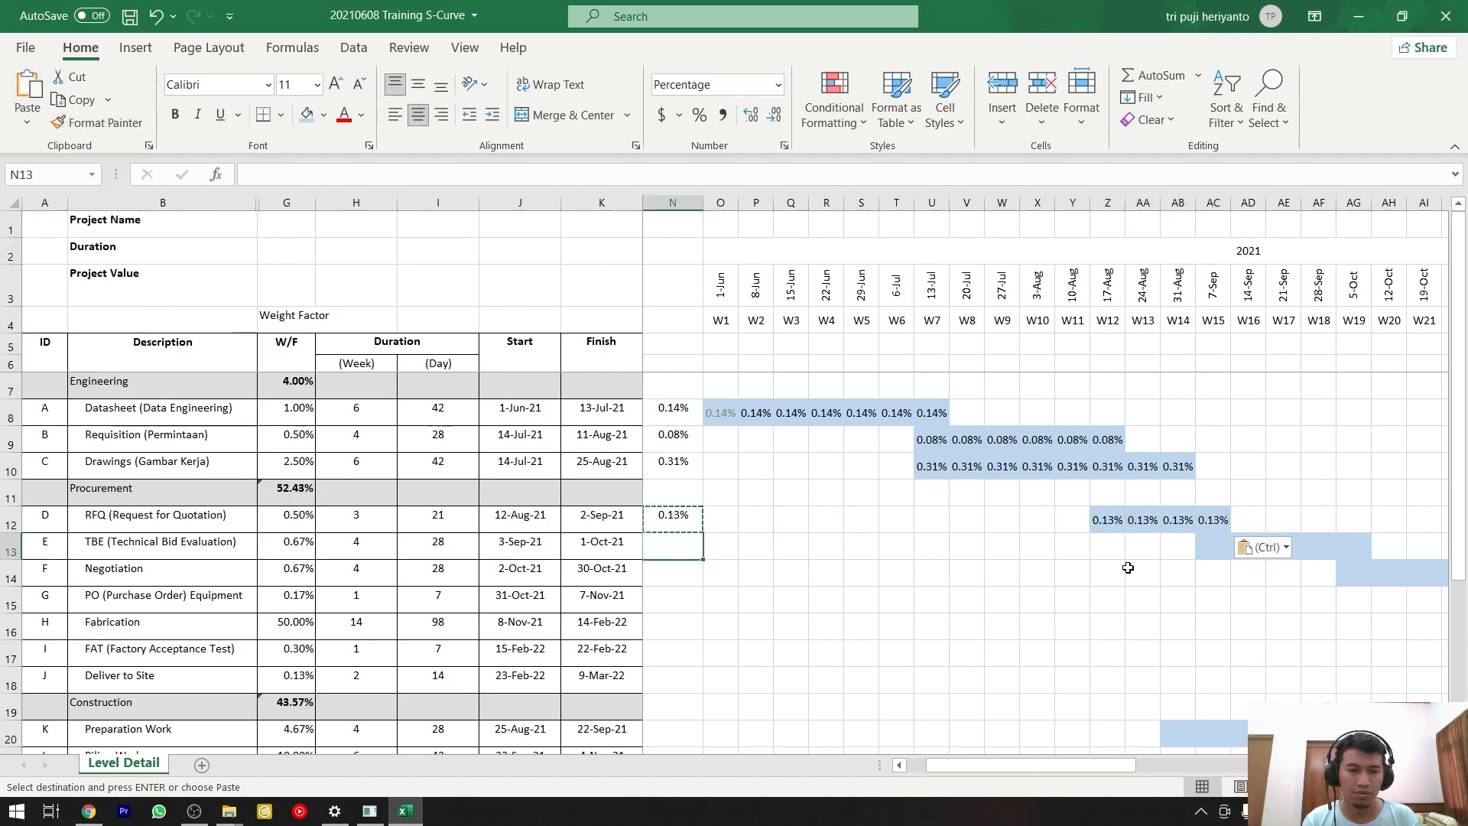
drag(1212, 545, 1362, 547)
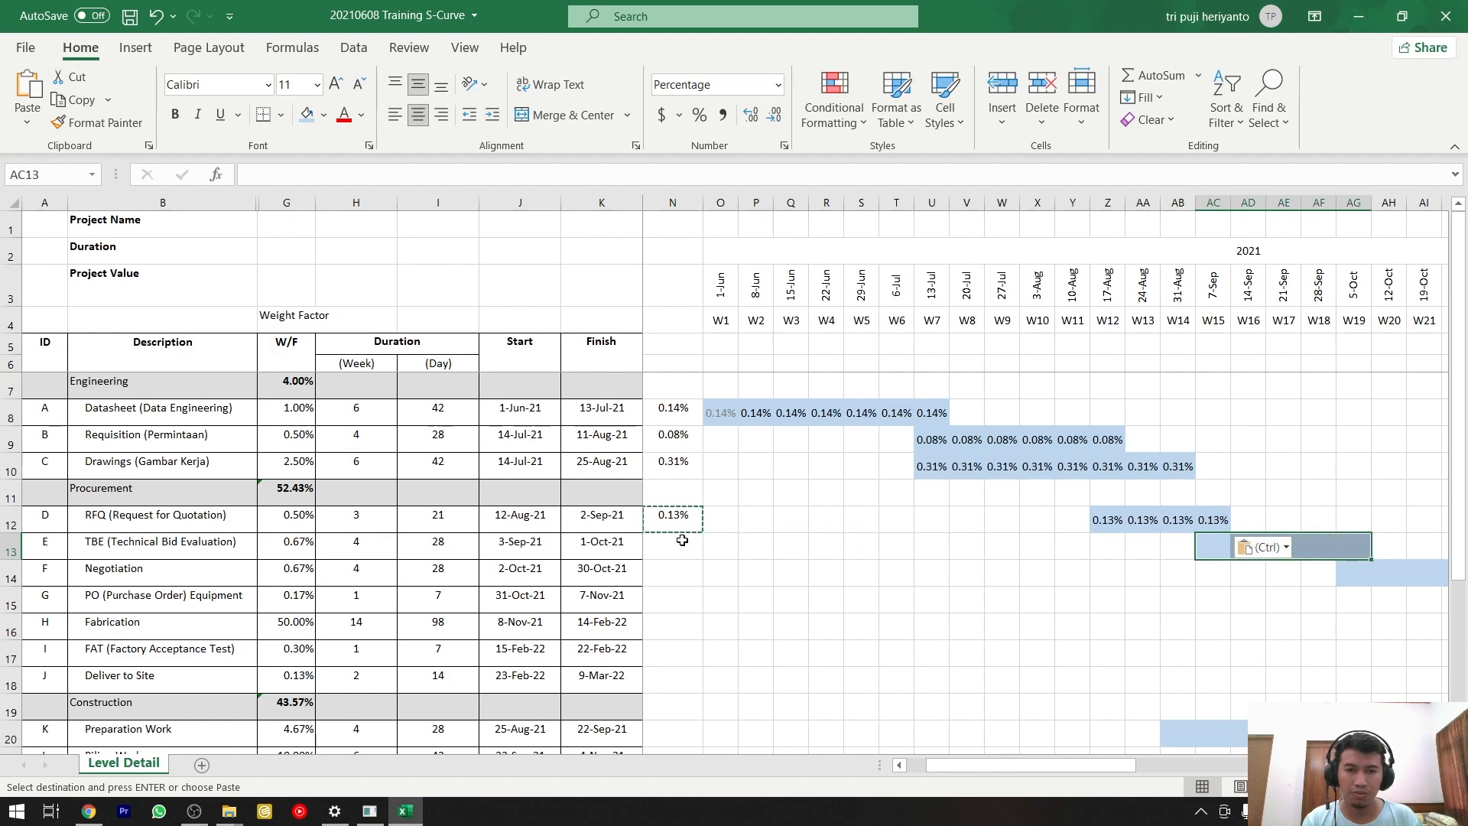
click(674, 447)
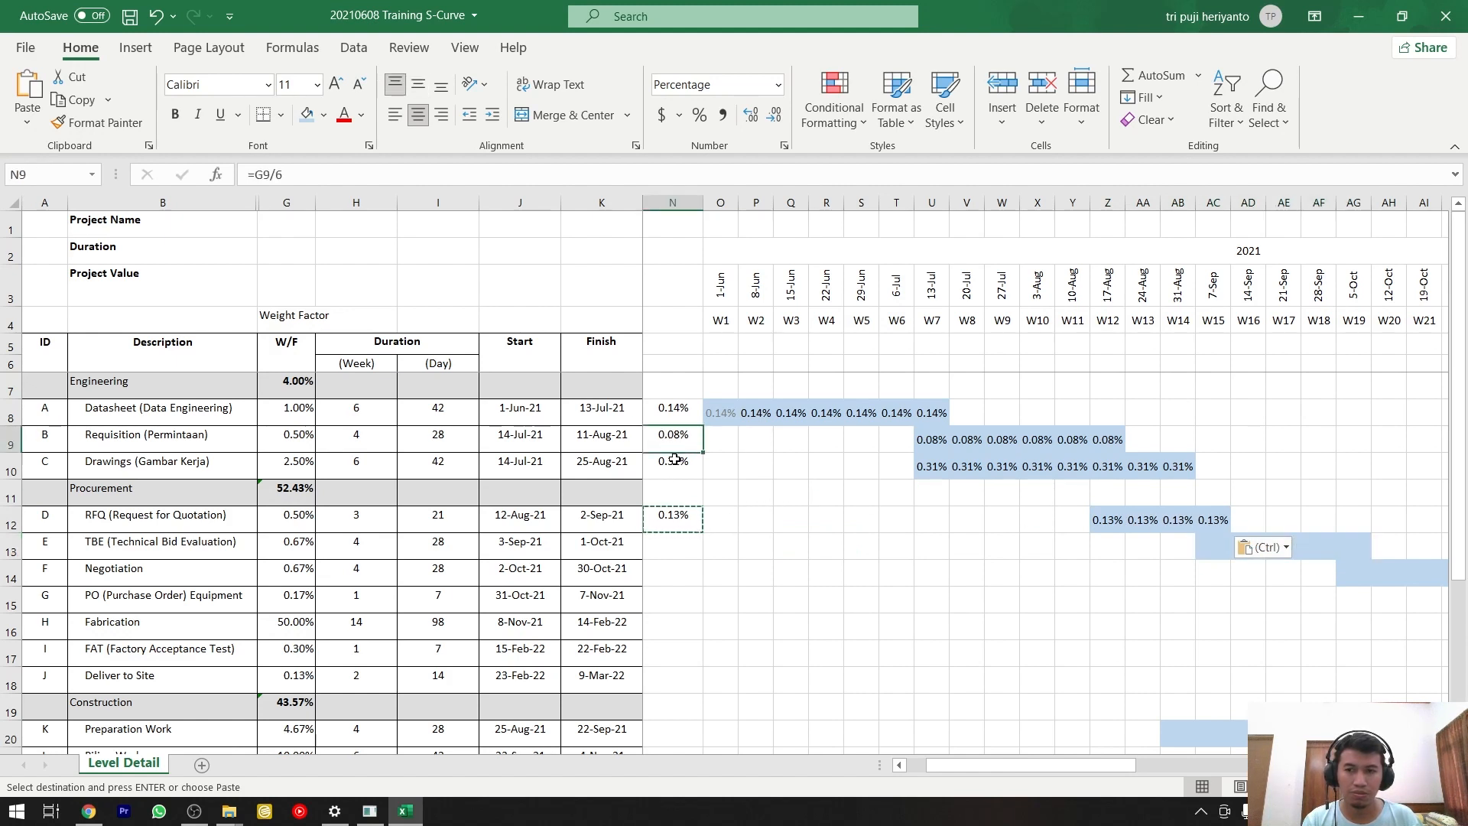
click(674, 549)
drag(1200, 559, 1338, 547)
click(645, 540)
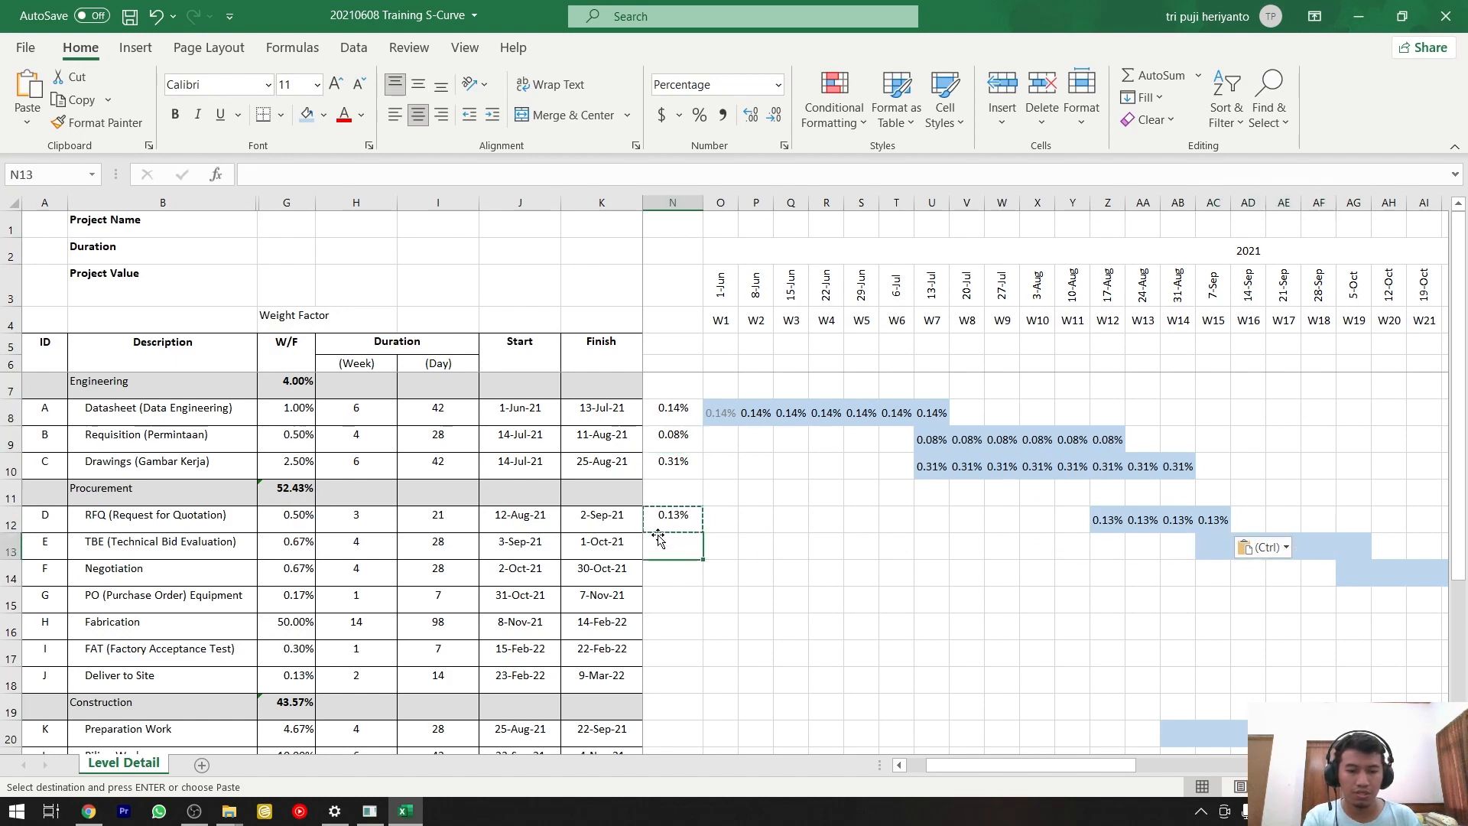
text(=)
click(275, 541)
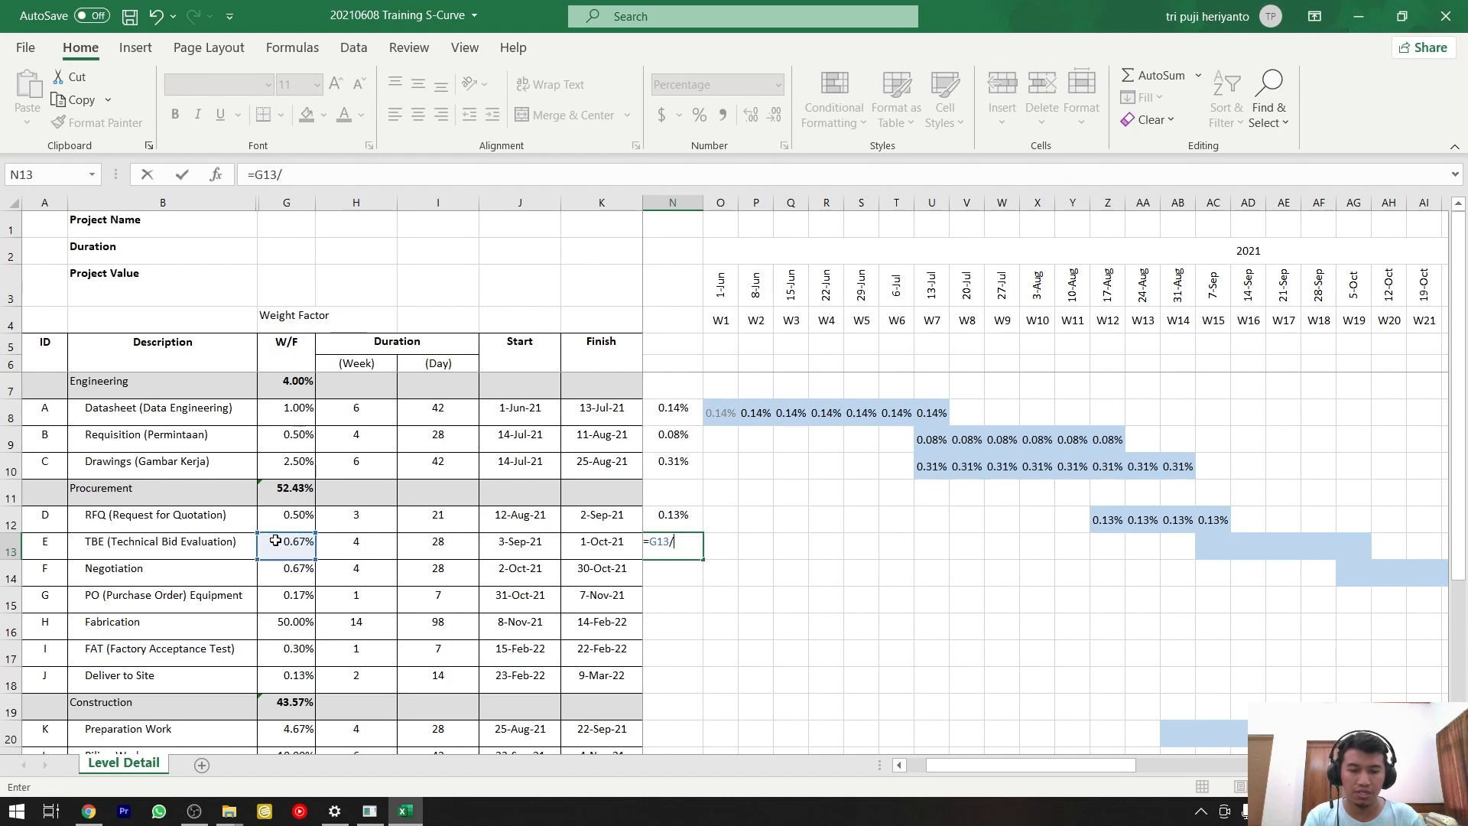
text(/5)
key(Return)
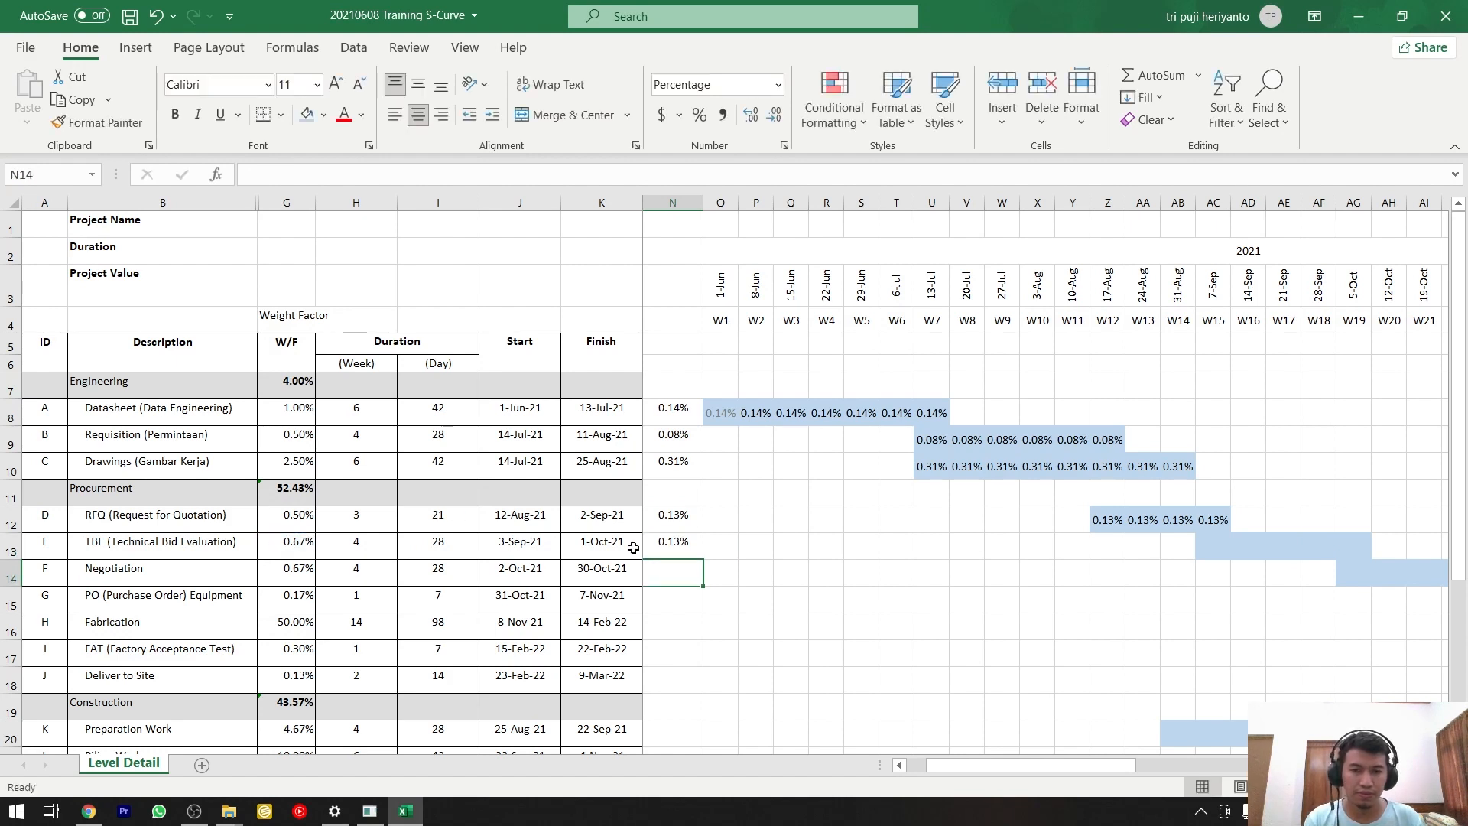
Copy the weekly weight in N13 and paste it as values only into the TBE bar, AC13:AG13.
click(696, 546)
key(ctrl+c)
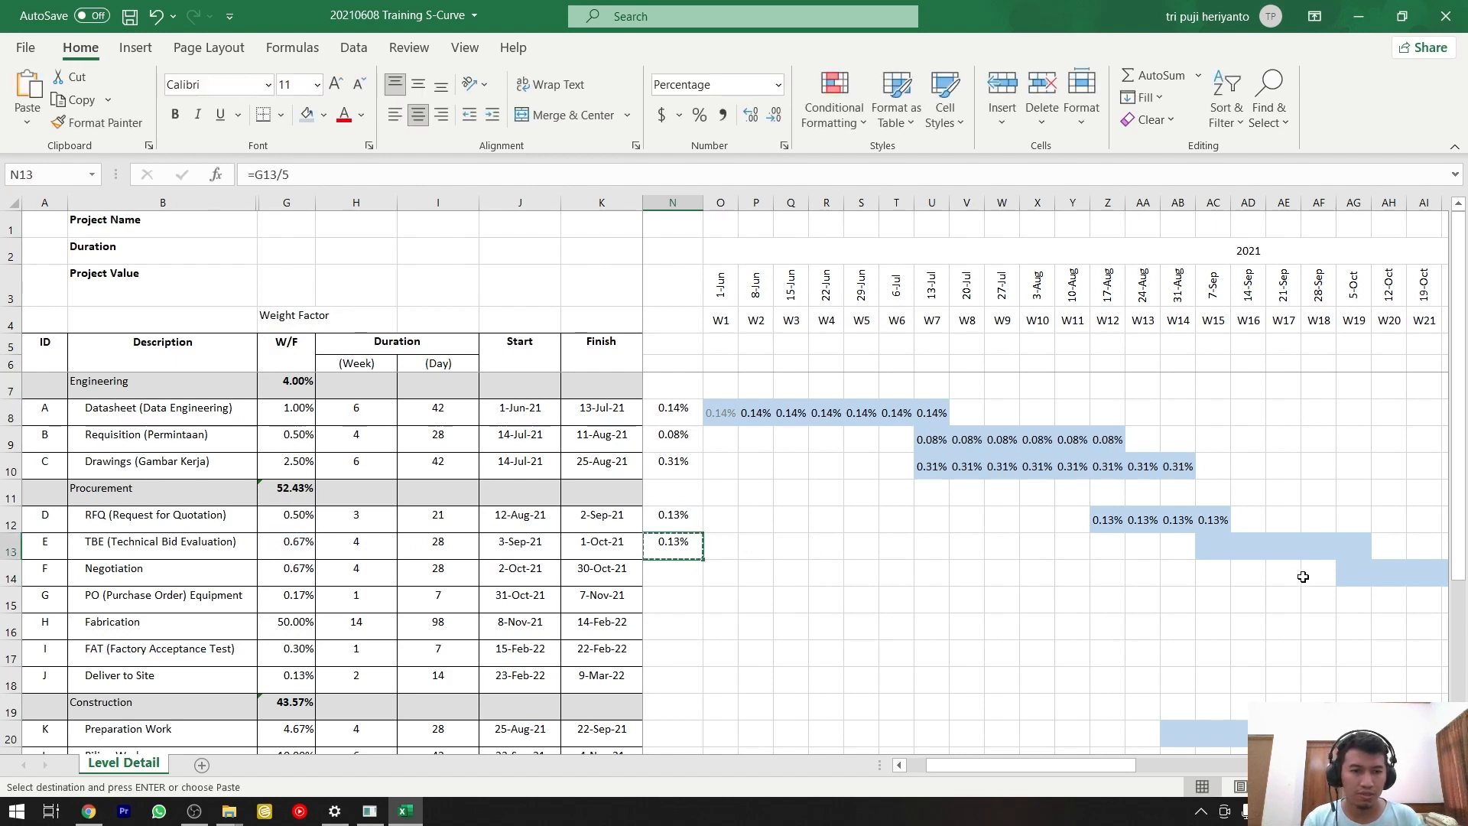
drag(1209, 546, 1358, 546)
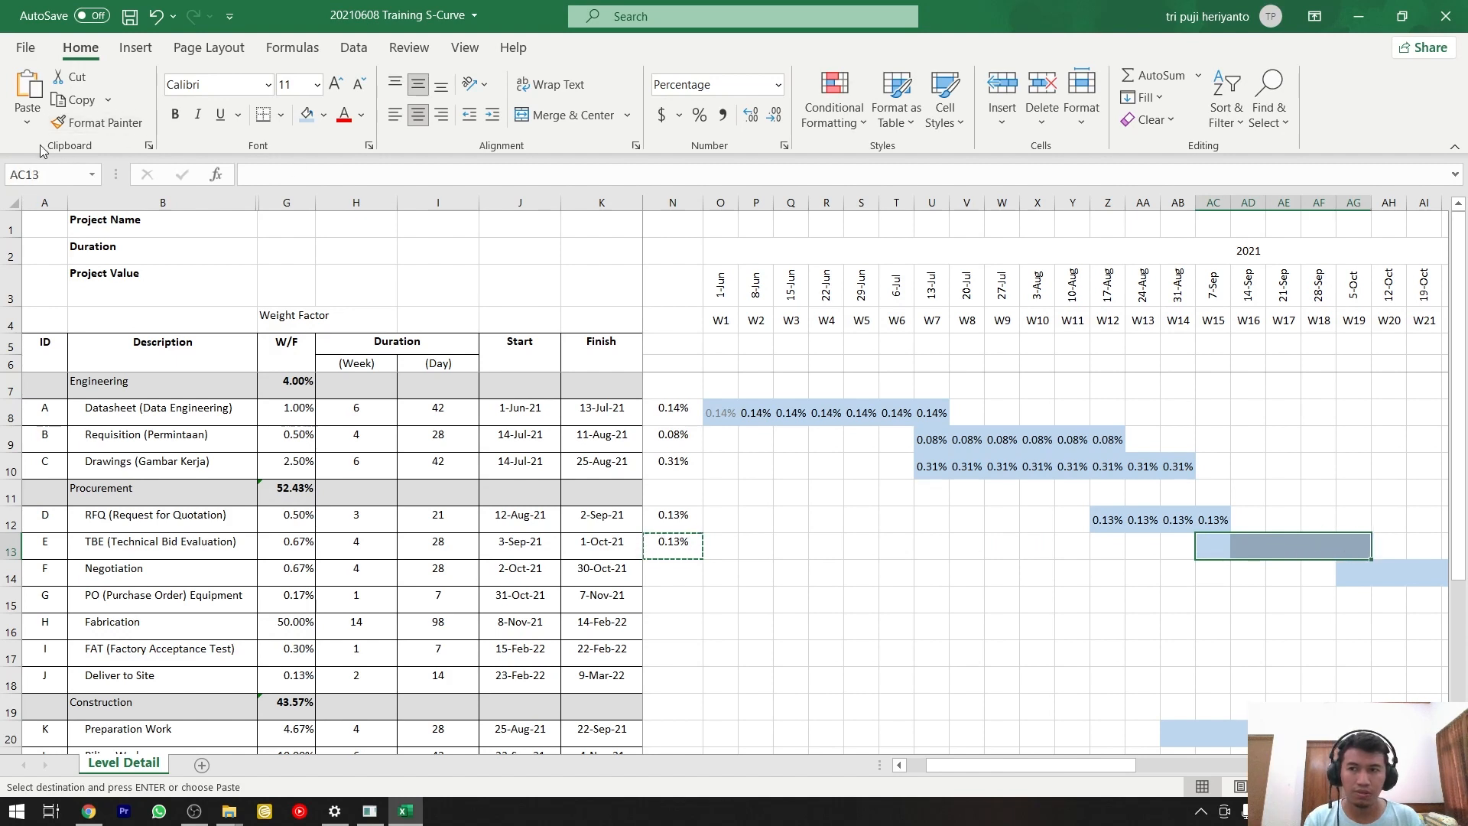
click(28, 116)
click(24, 268)
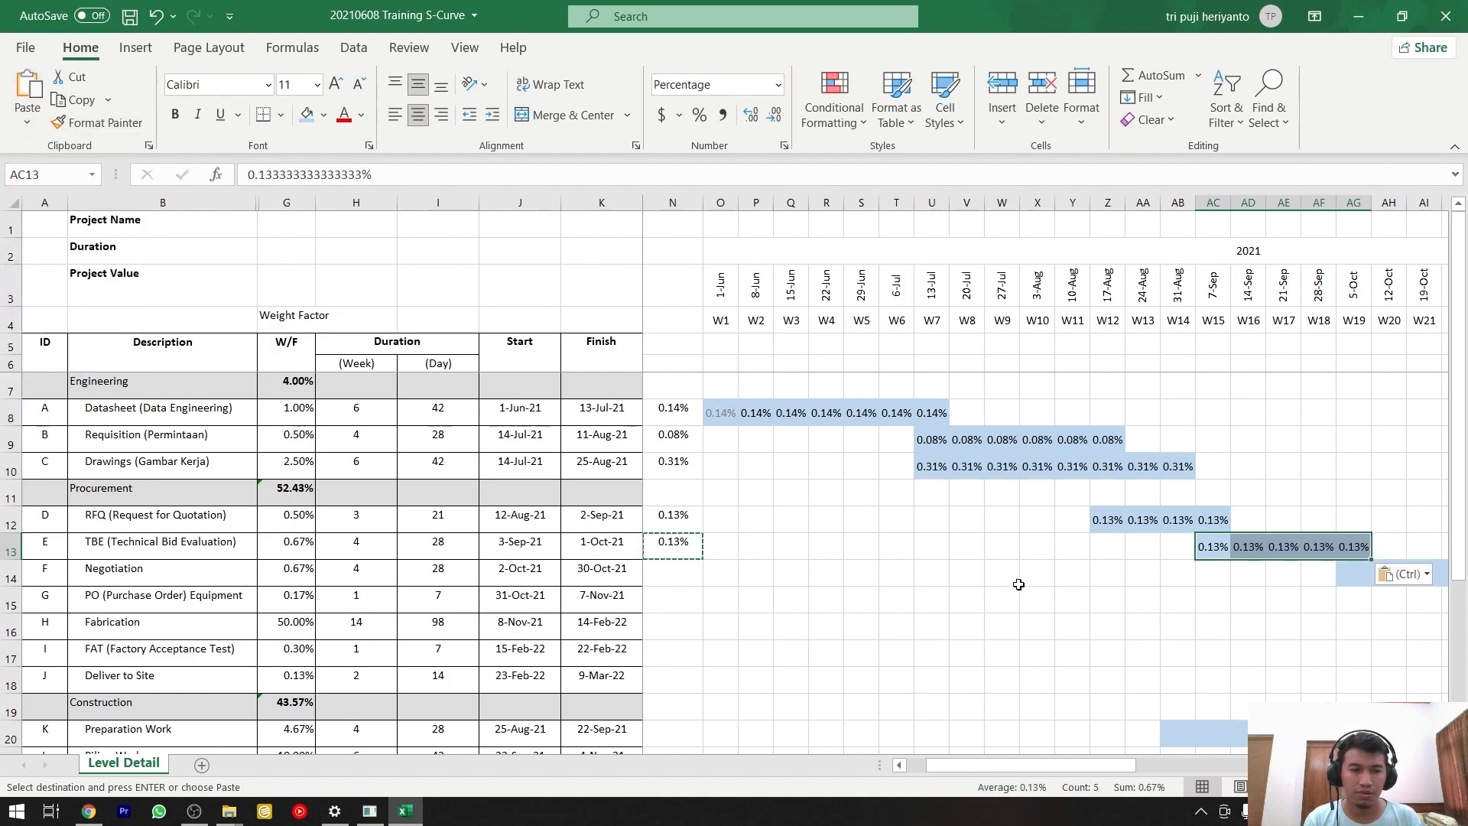
Count the weeks in the Negotiation bar and calculate its weekly weight in N14 with the formula =G14/5.
click(686, 576)
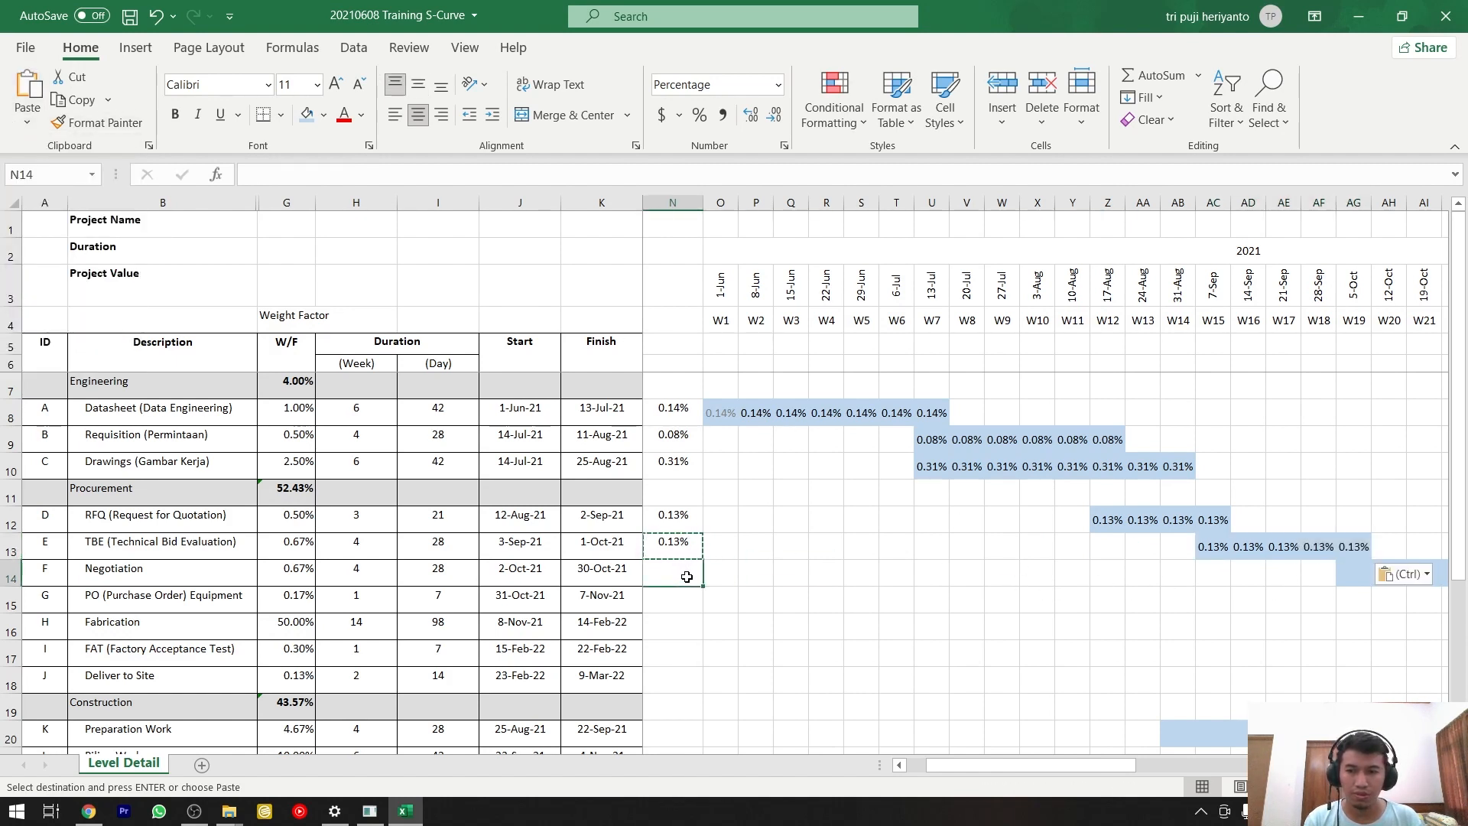
key(Escape)
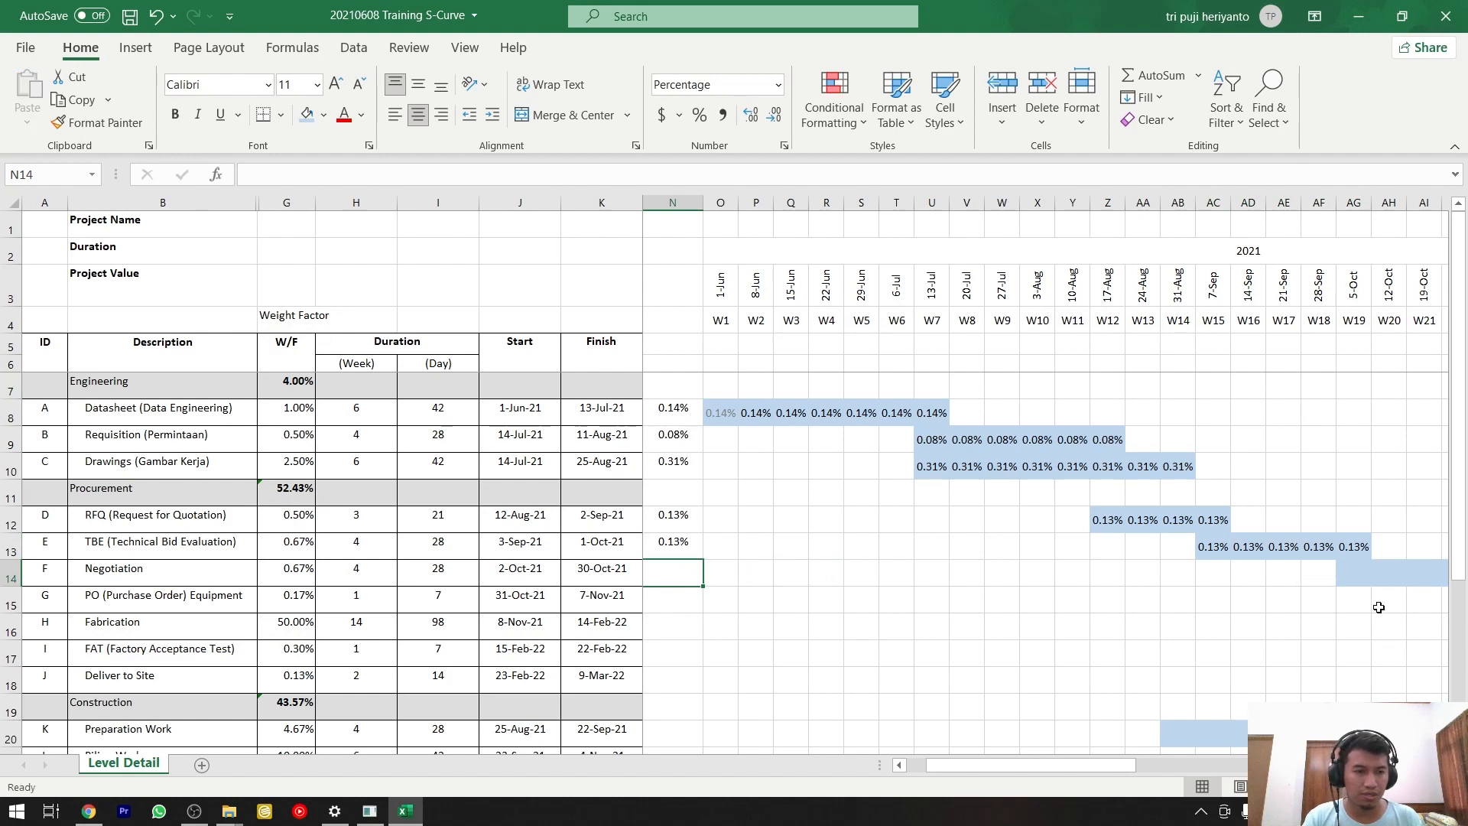
click(1357, 575)
scroll(1323, 669, right, 3)
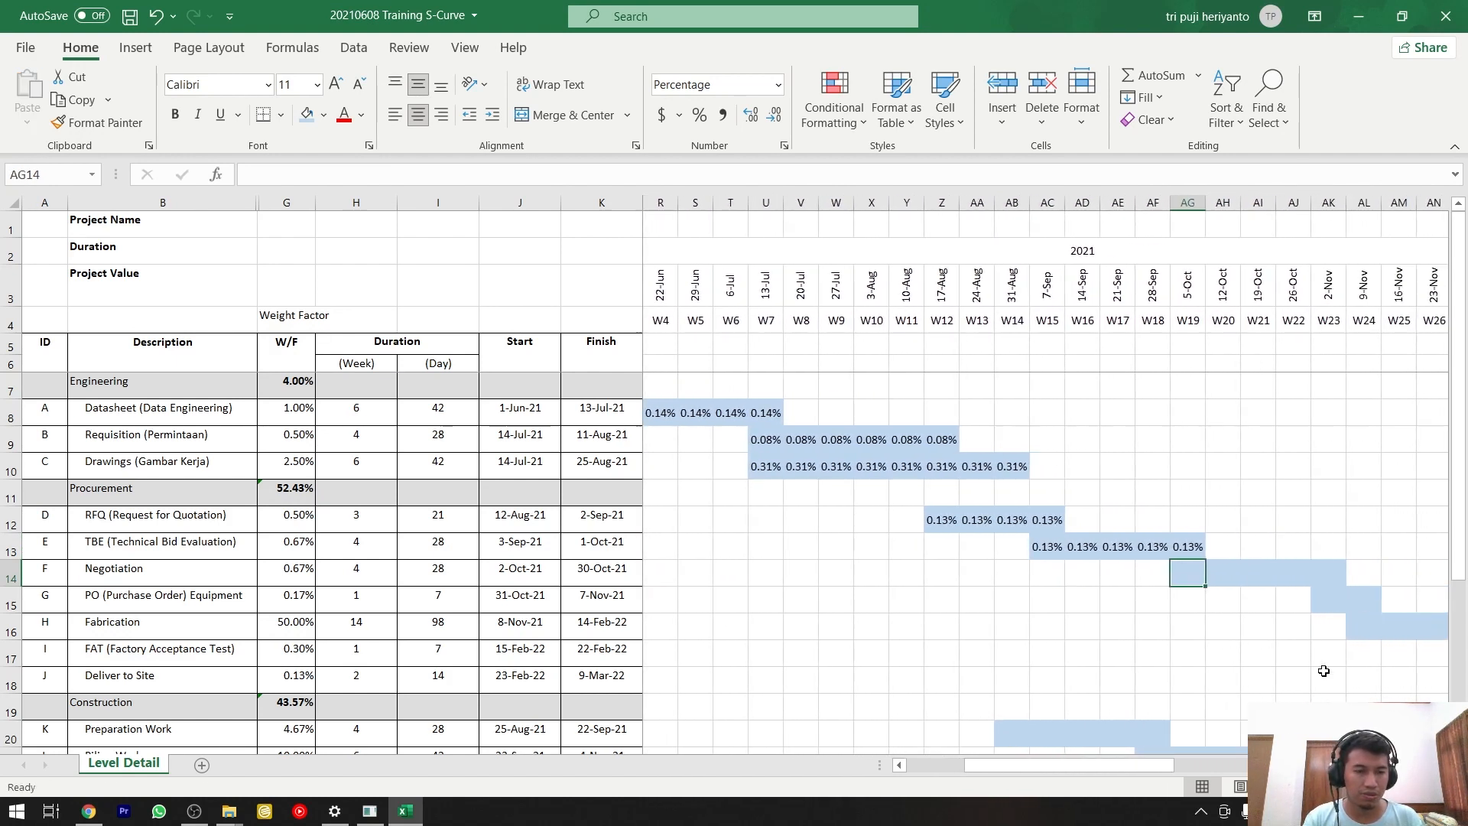
click(1215, 574)
click(1269, 575)
click(1328, 574)
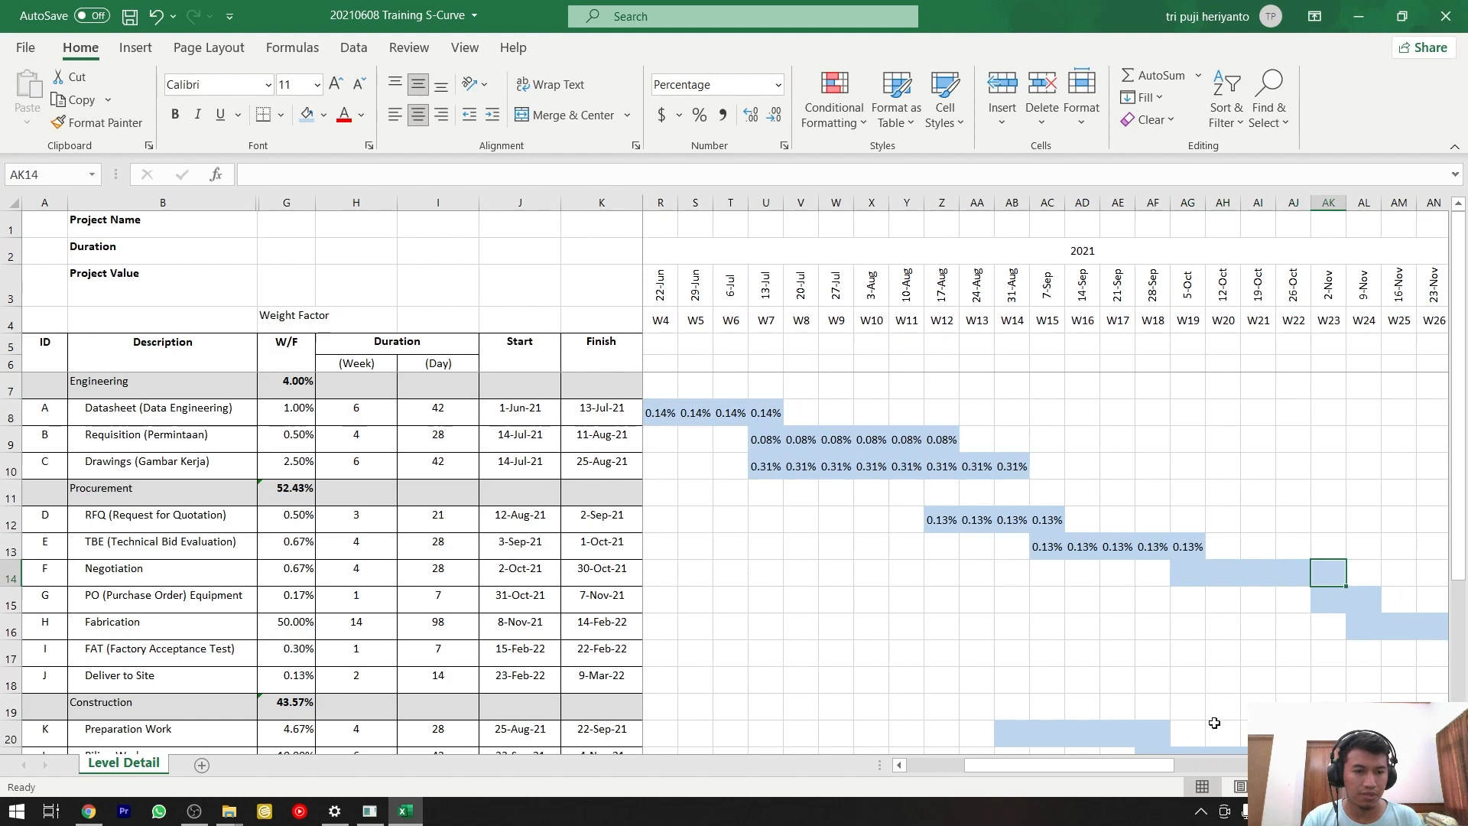
drag(1069, 765, 1011, 761)
click(877, 572)
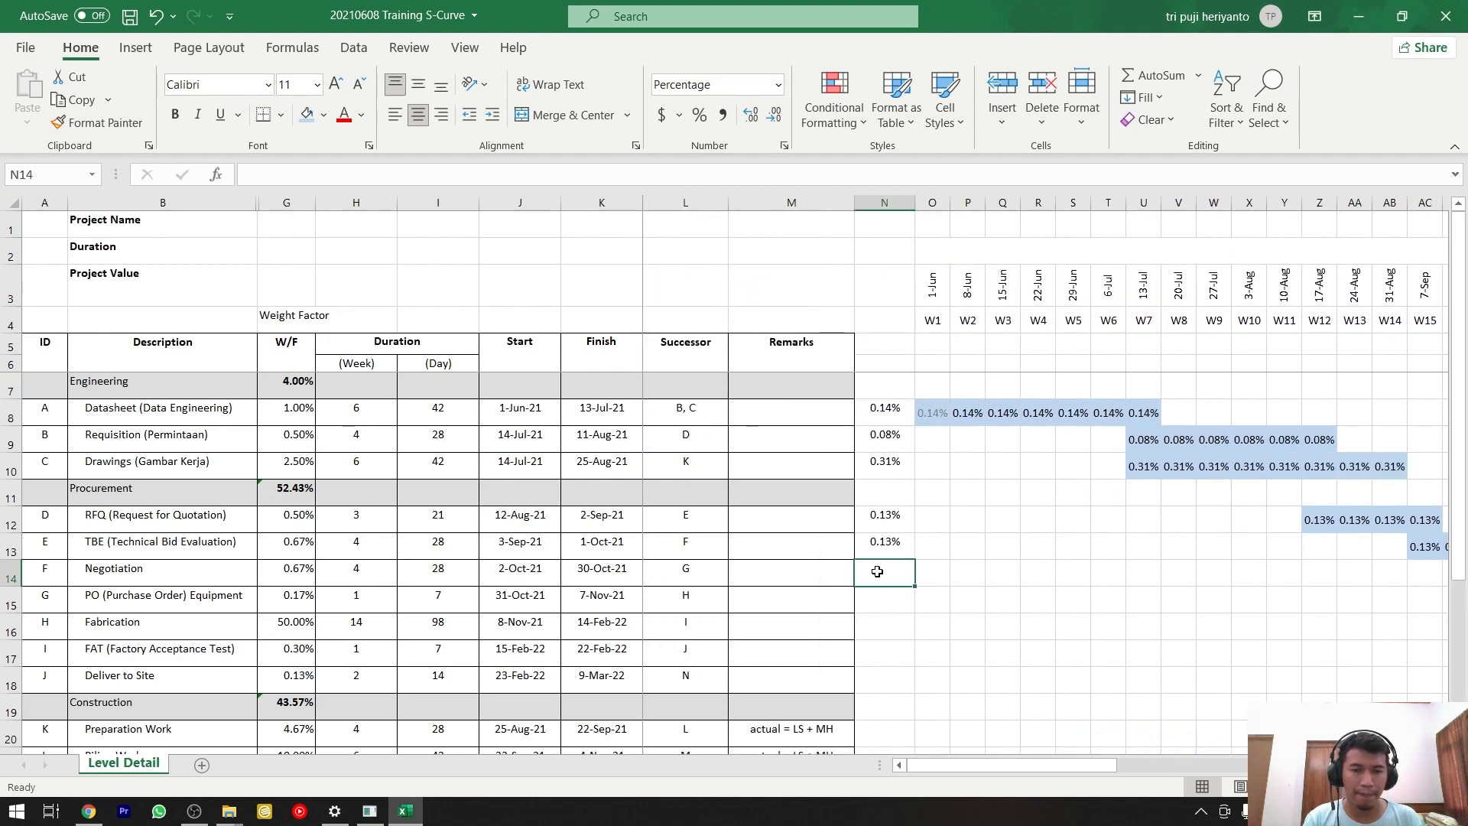
text(=)
click(310, 568)
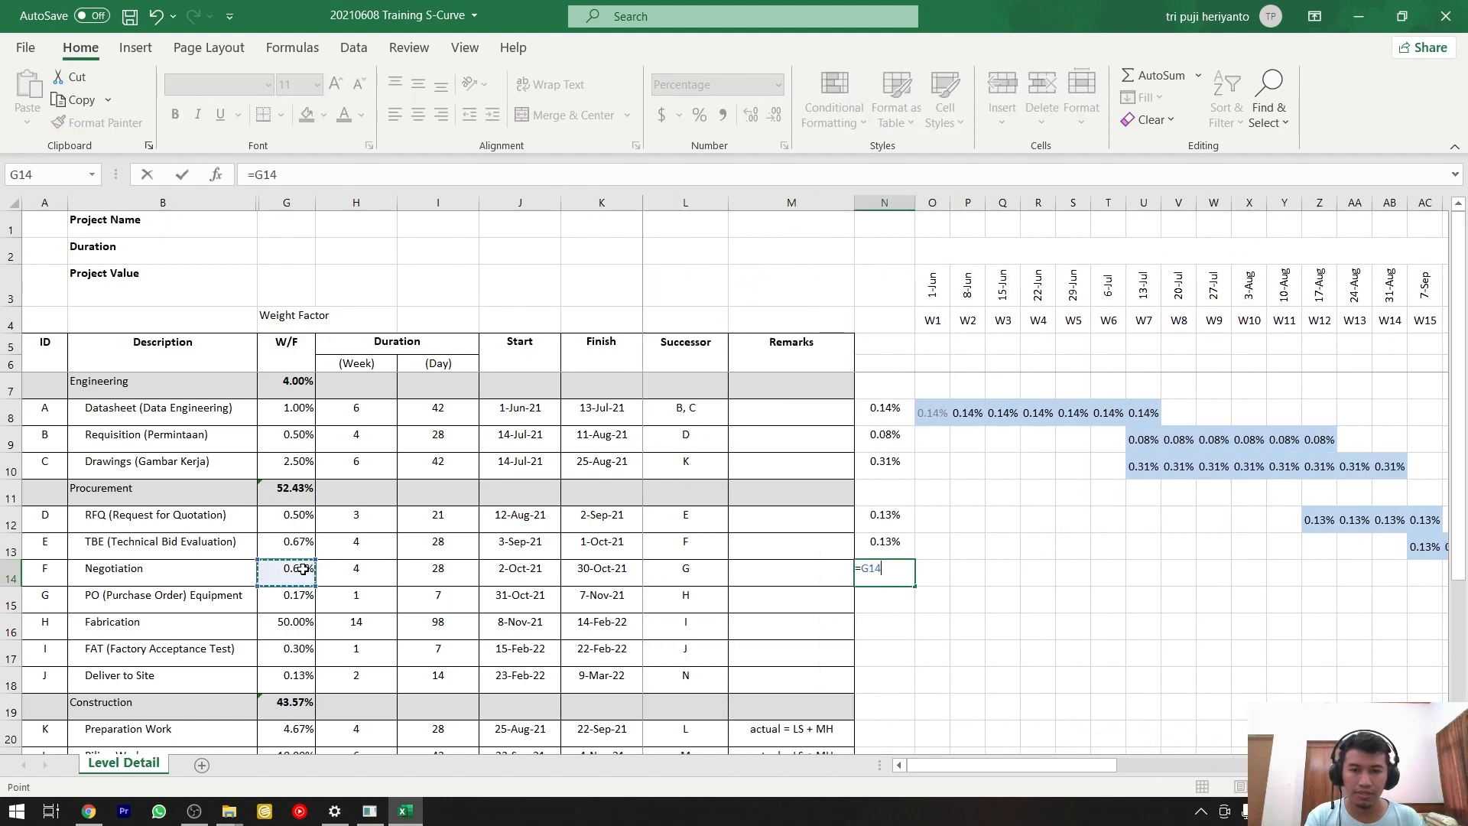
text(/5)
key(Return)
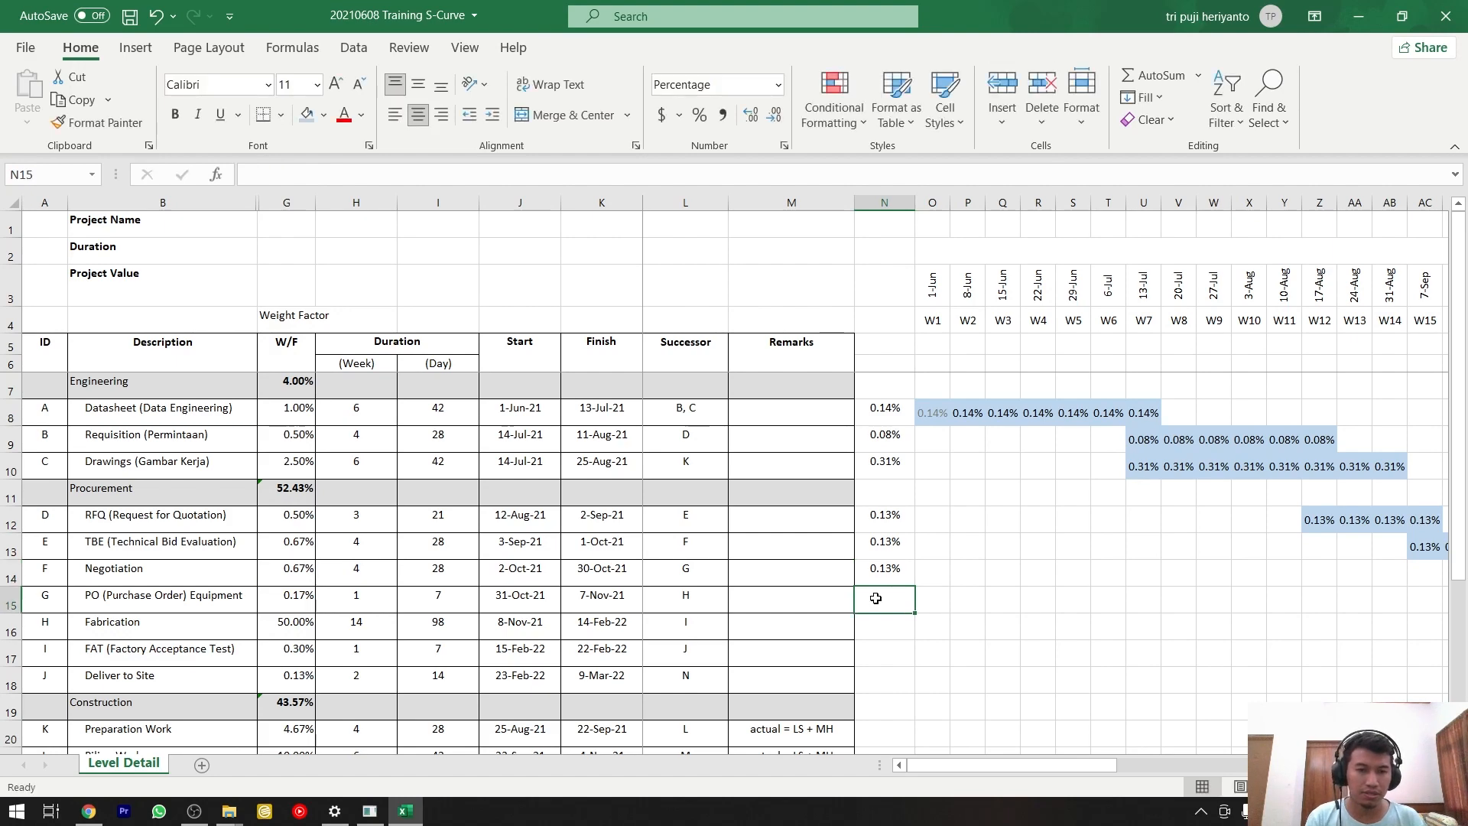
Copy the weekly weight in N14 and paste it as values only into the Negotiation bar, AG14:AK14.
click(910, 572)
key(ctrl+c)
scroll(1259, 591, right, 4)
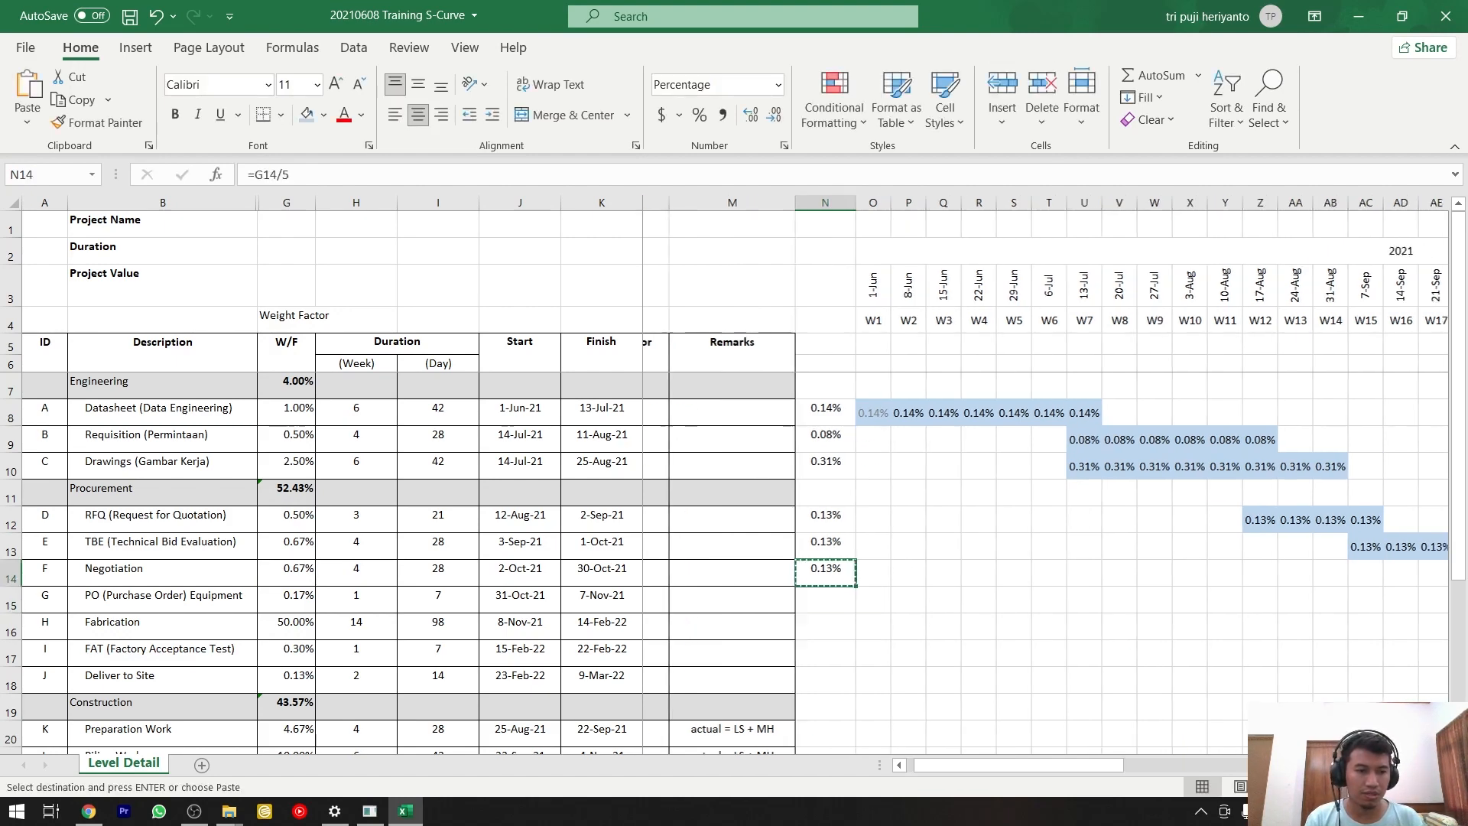
drag(1258, 573, 1403, 573)
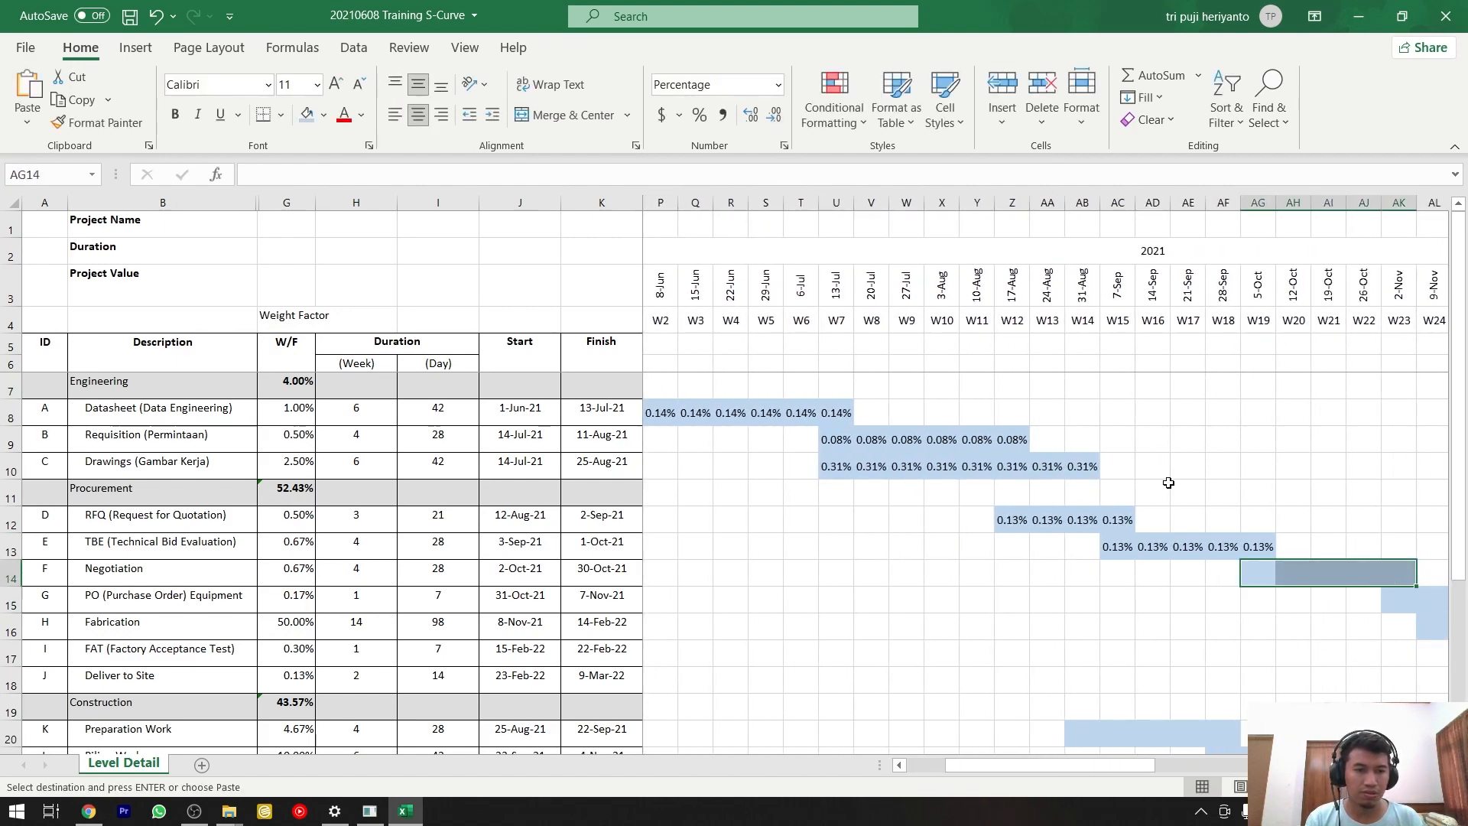
click(28, 118)
click(25, 267)
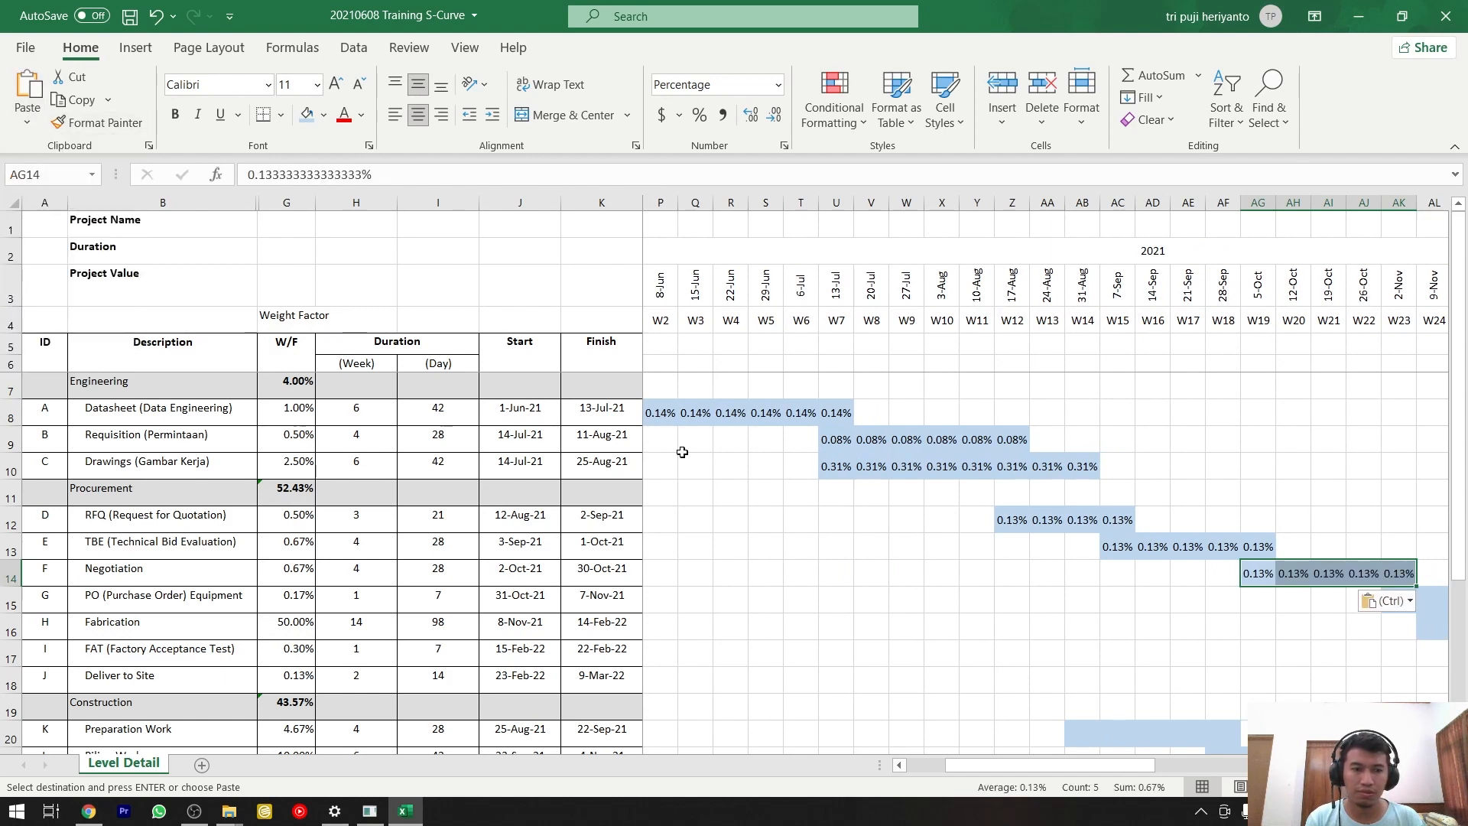
Calculate the PO Equipment activity's weekly weight in N15 with the formula =G15/2.
drag(1147, 765, 1070, 768)
click(910, 603)
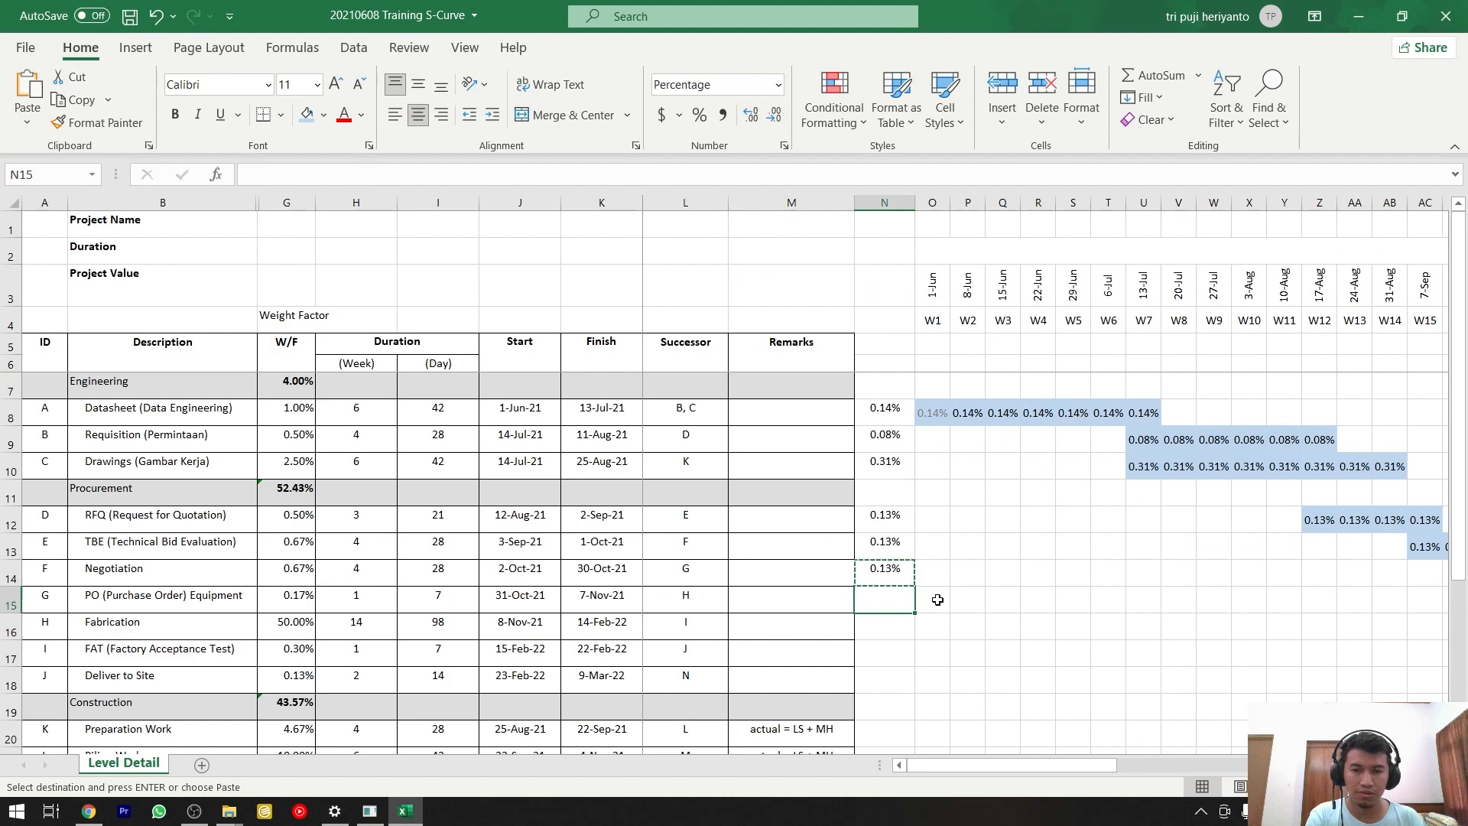
mouse_move(1066, 768)
mouse_down()
mouse_move(1124, 769)
mouse_move(1070, 757)
mouse_up()
text(=)
click(288, 601)
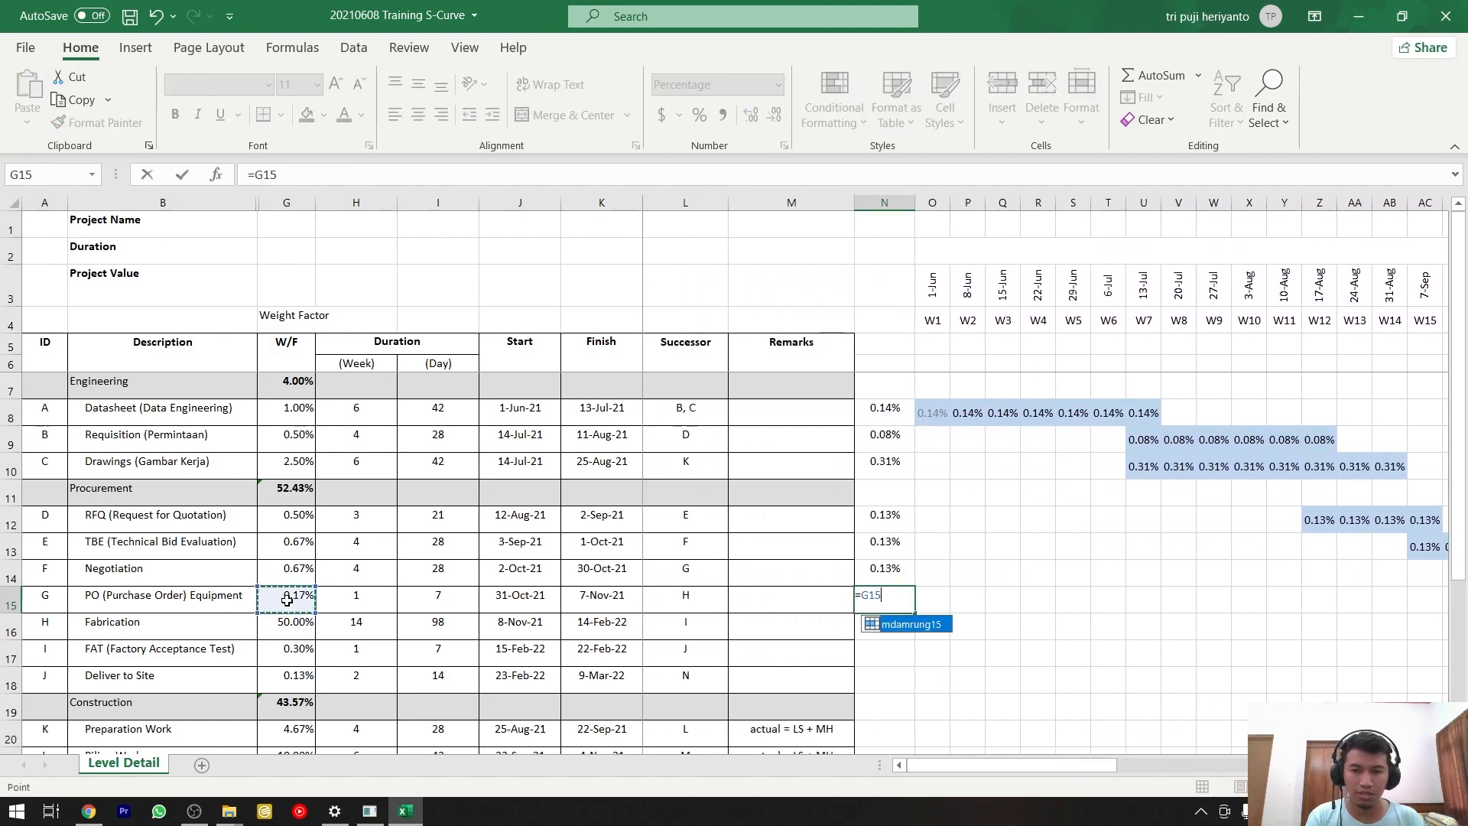
text(/)
key(Return)
key(Return)
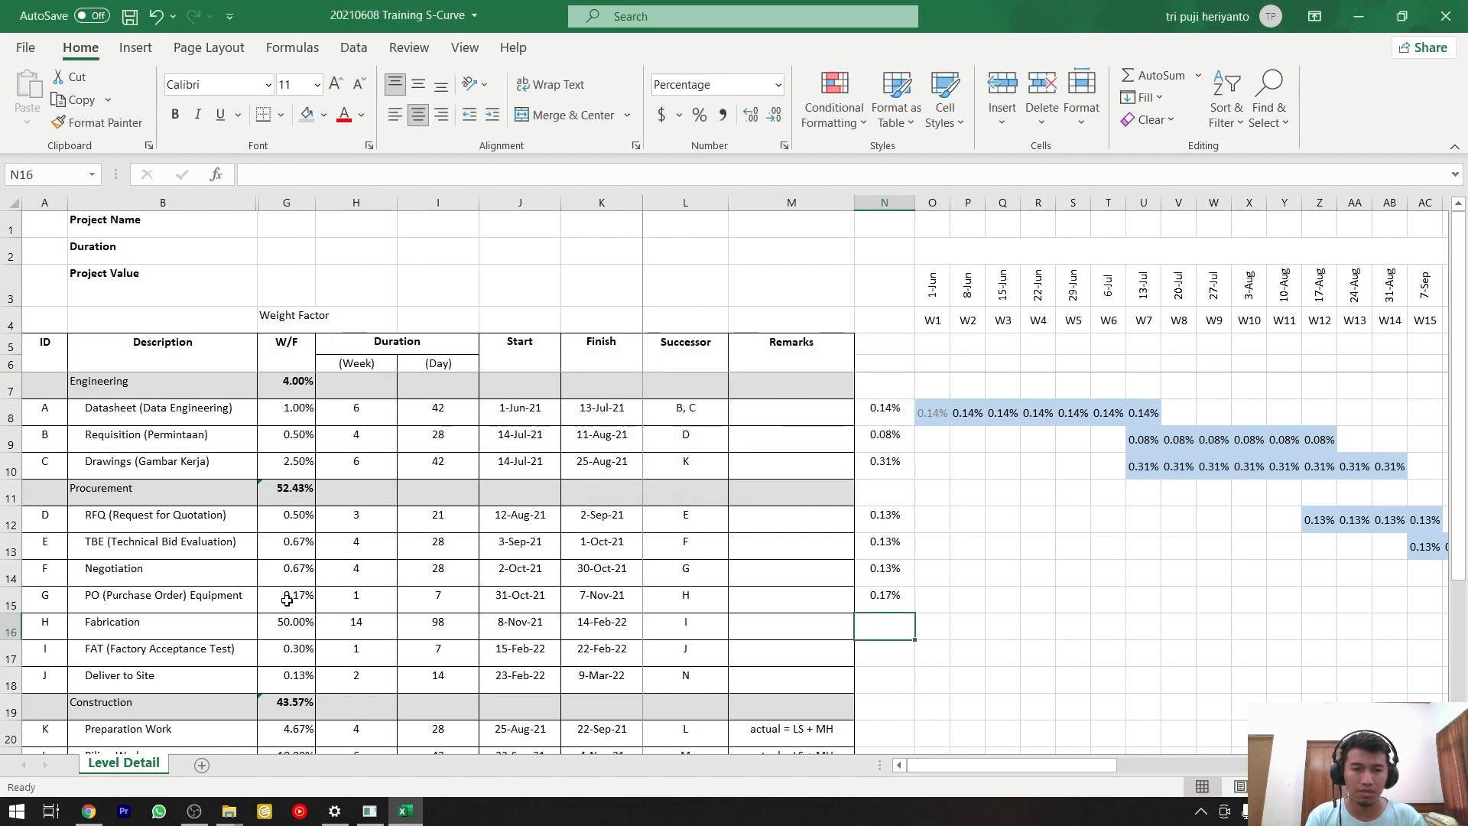
key(Up)
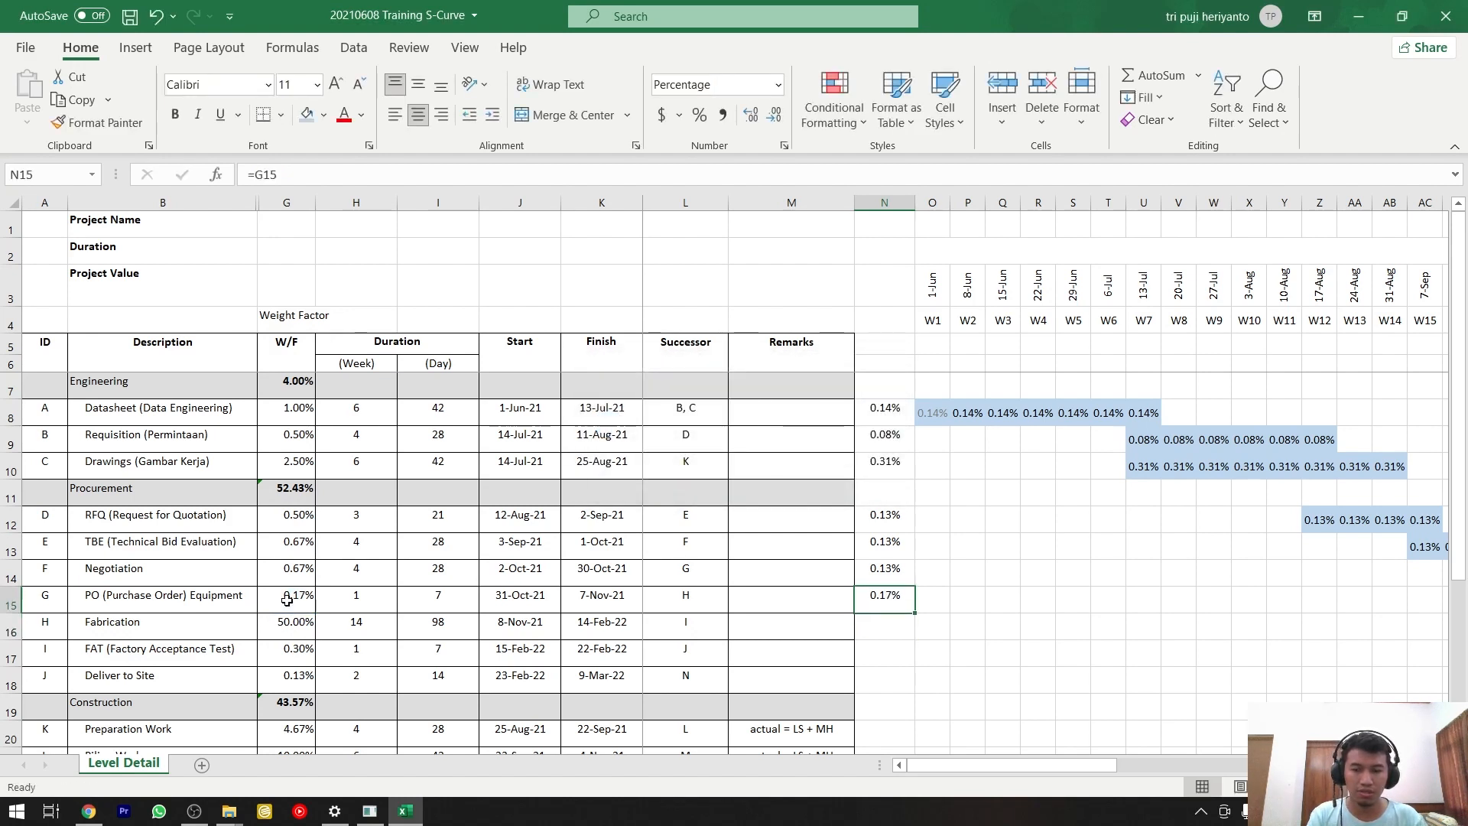
key(F2)
text(/2)
key(Return)
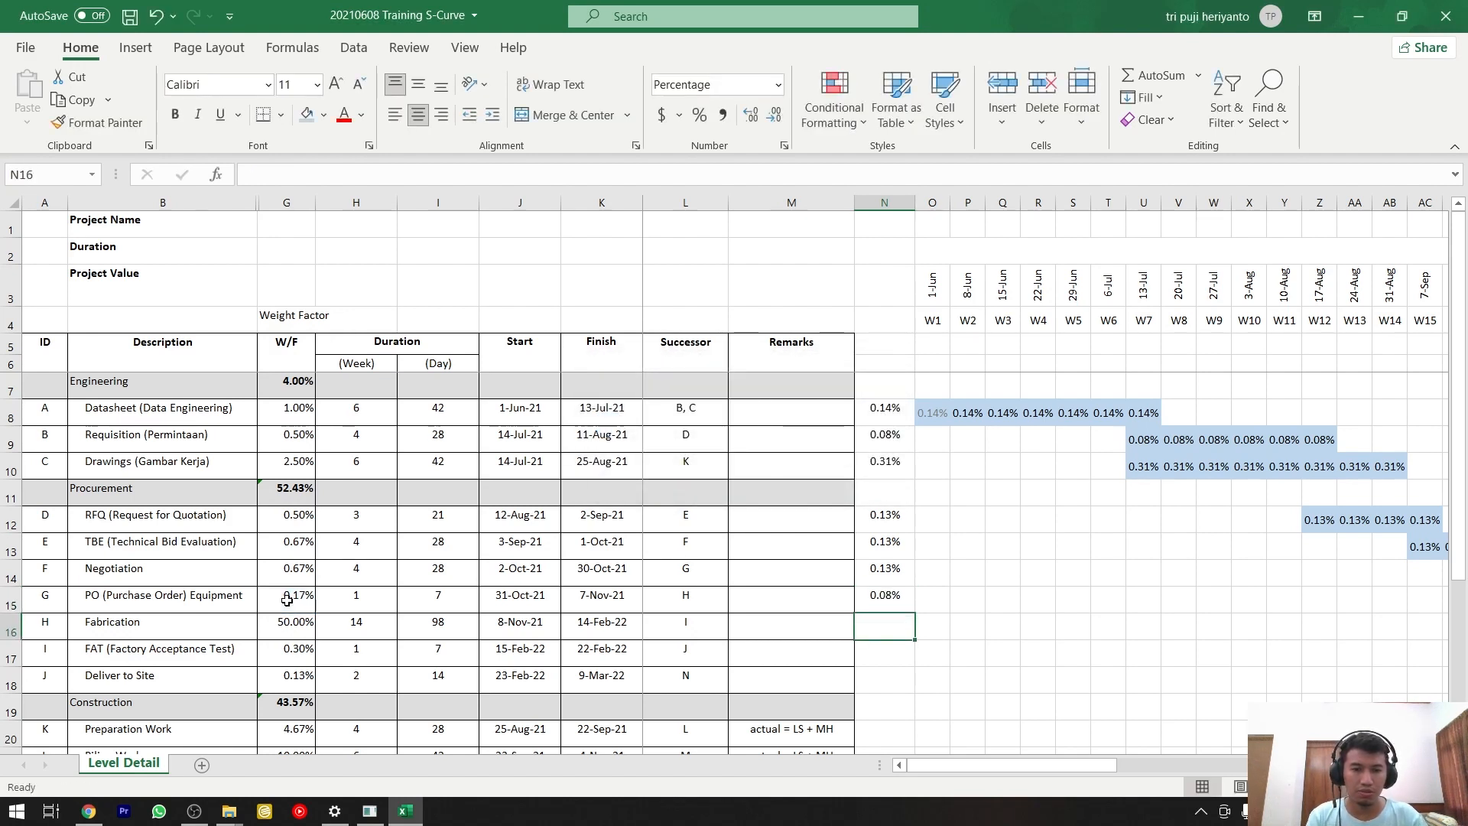
Copy the weekly weight in N15 and paste it as values only into the PO Equipment bar, AK15:AL15.
key(Up)
key(ctrl+c)
drag(968, 768, 1075, 768)
click(1159, 600)
shift+click(1189, 600)
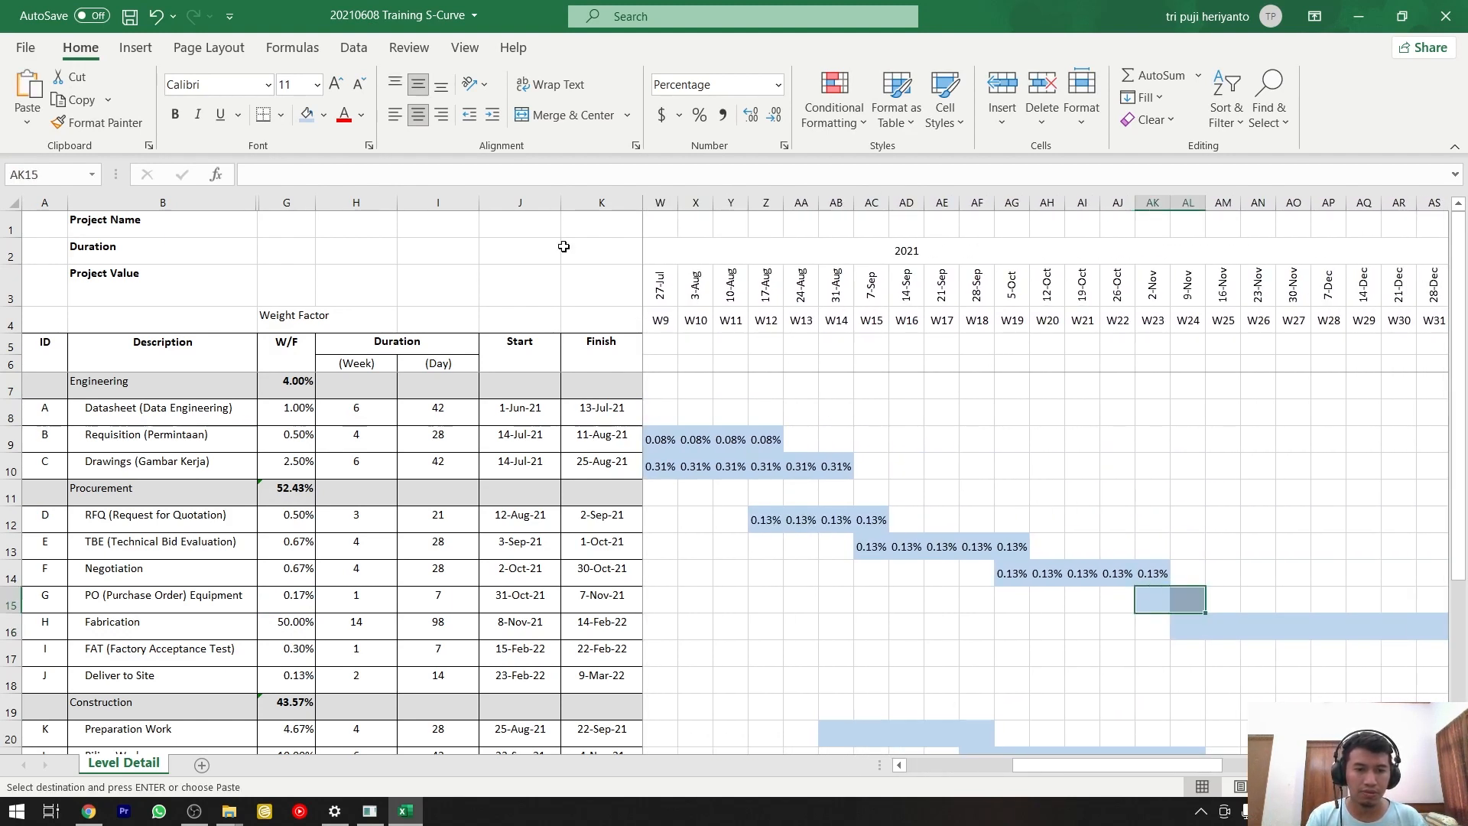
click(30, 106)
click(26, 269)
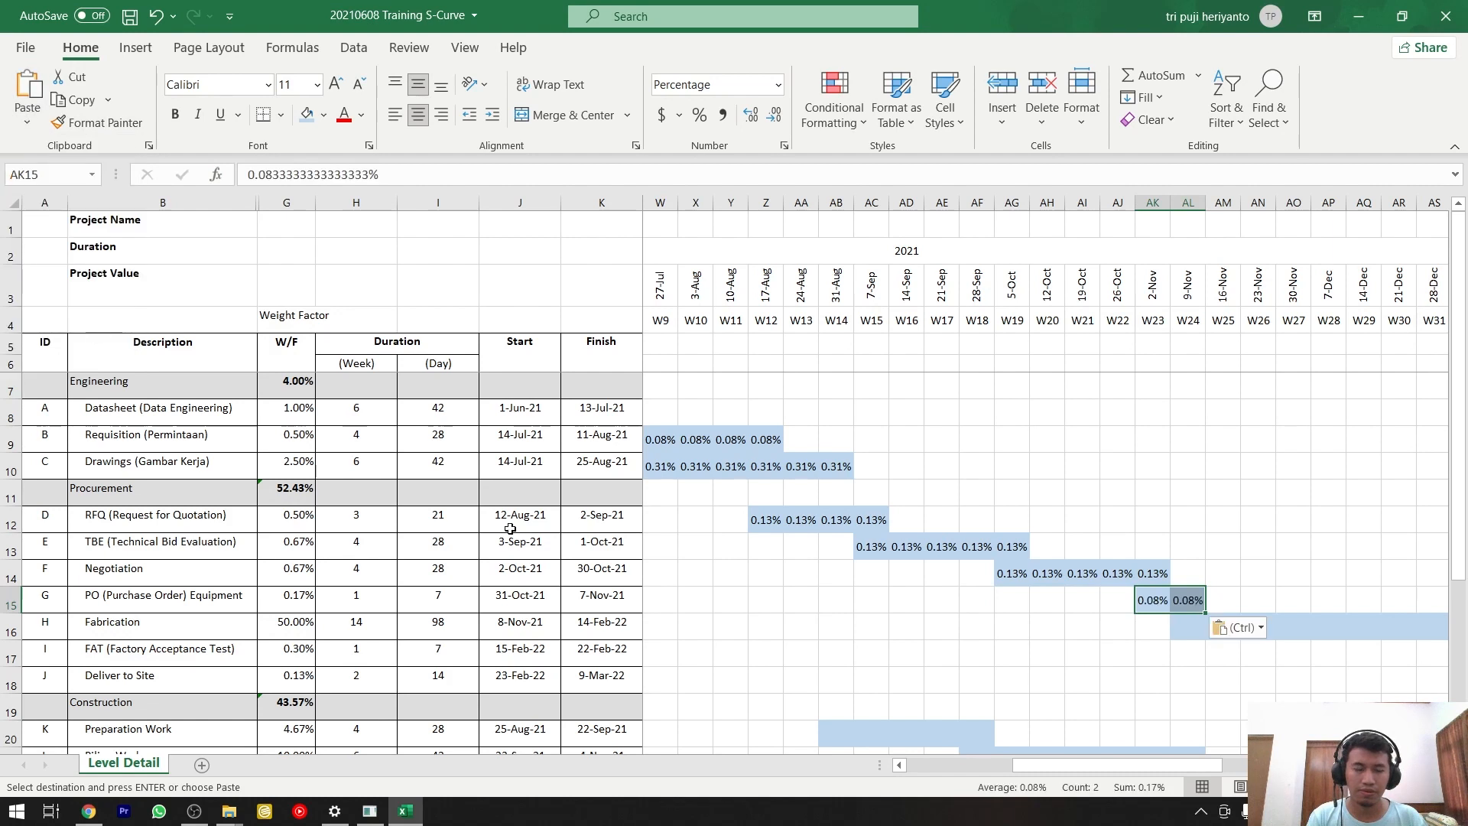
Count the weeks covered by the Fabrication bar in row 16, from AL16 to AZ16.
click(359, 626)
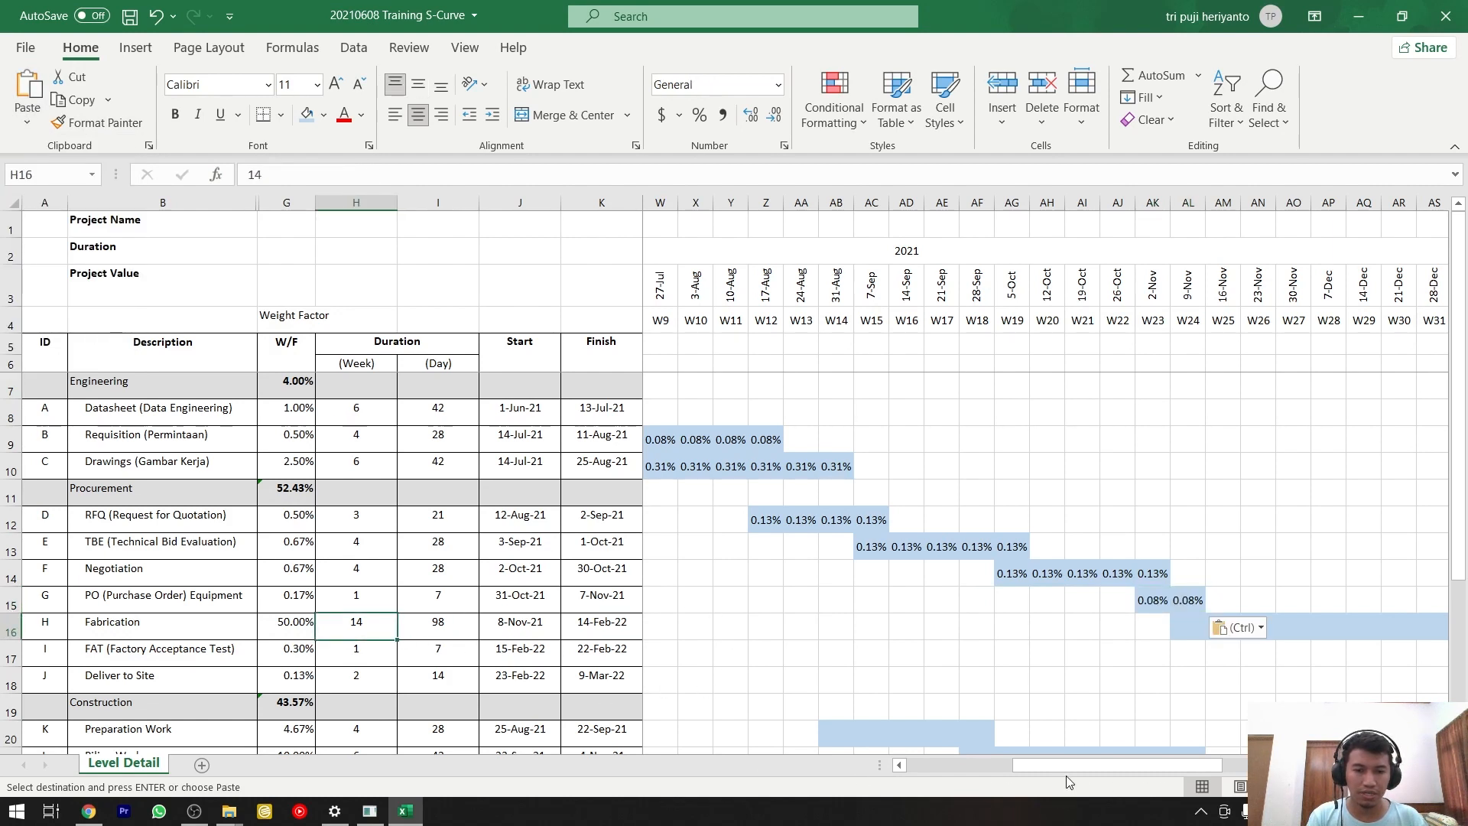
drag(1068, 767, 941, 748)
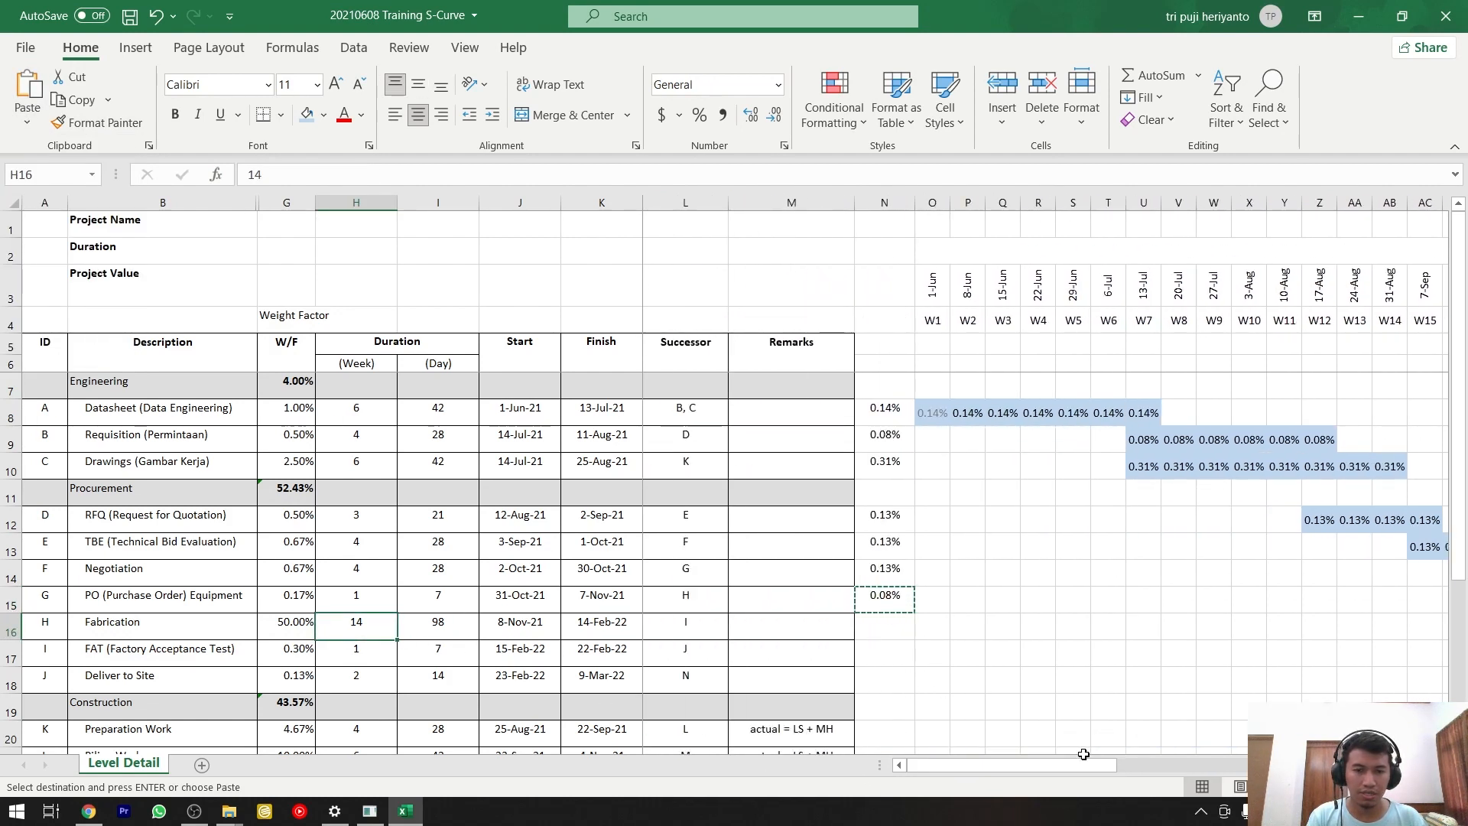
drag(1083, 755, 1232, 755)
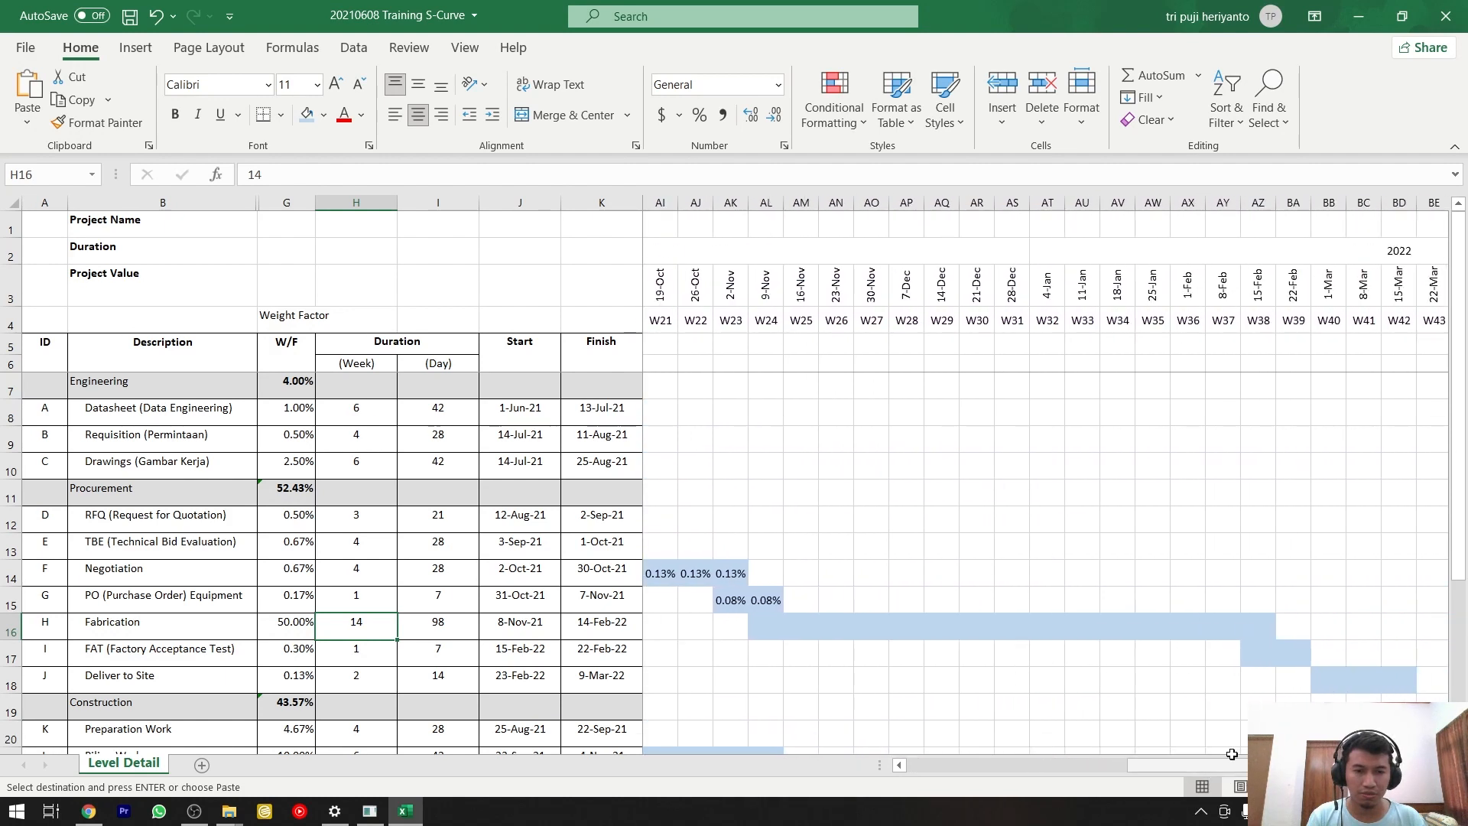
click(765, 626)
text(1)
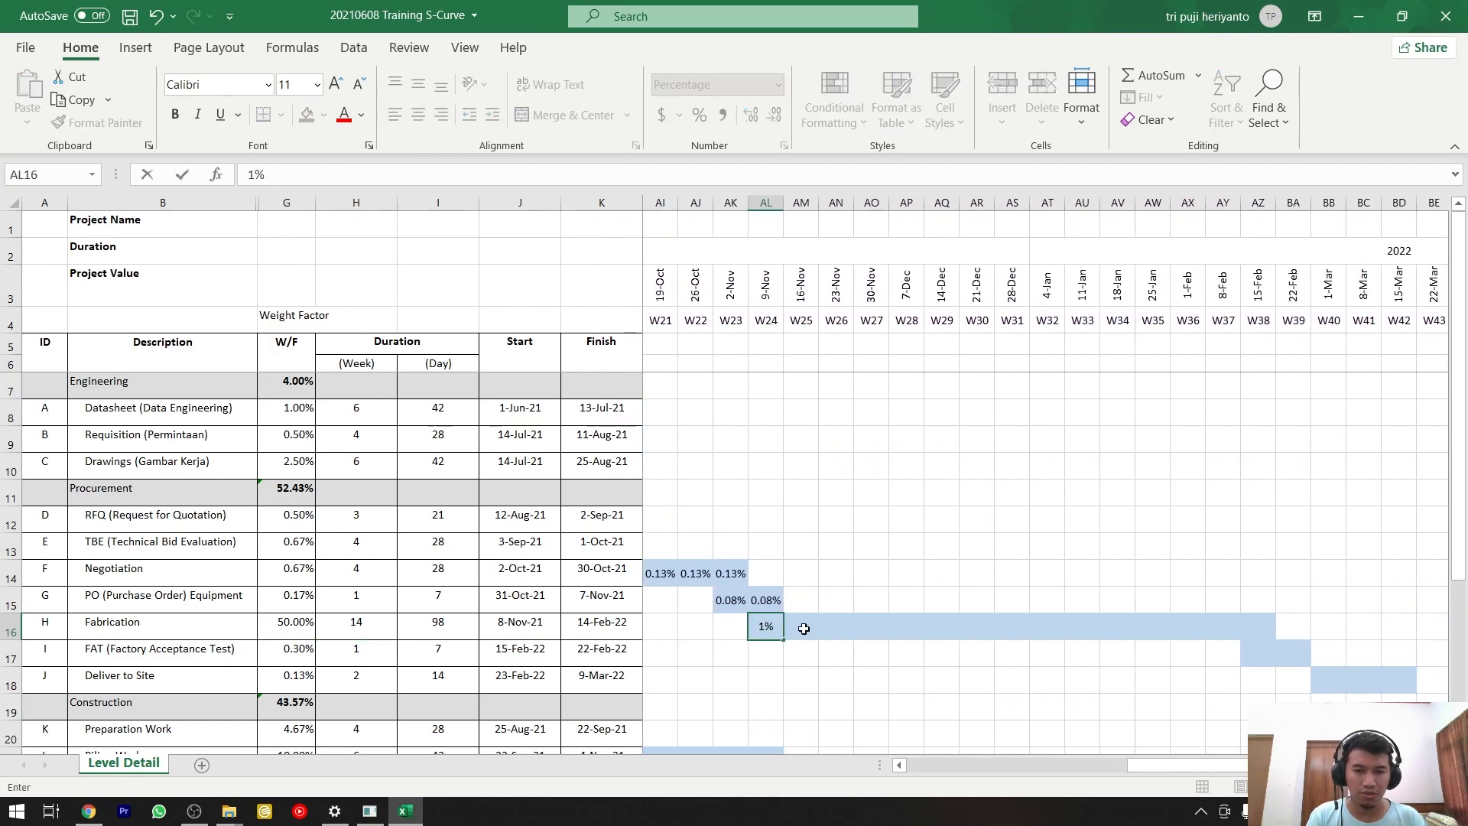
key(Escape)
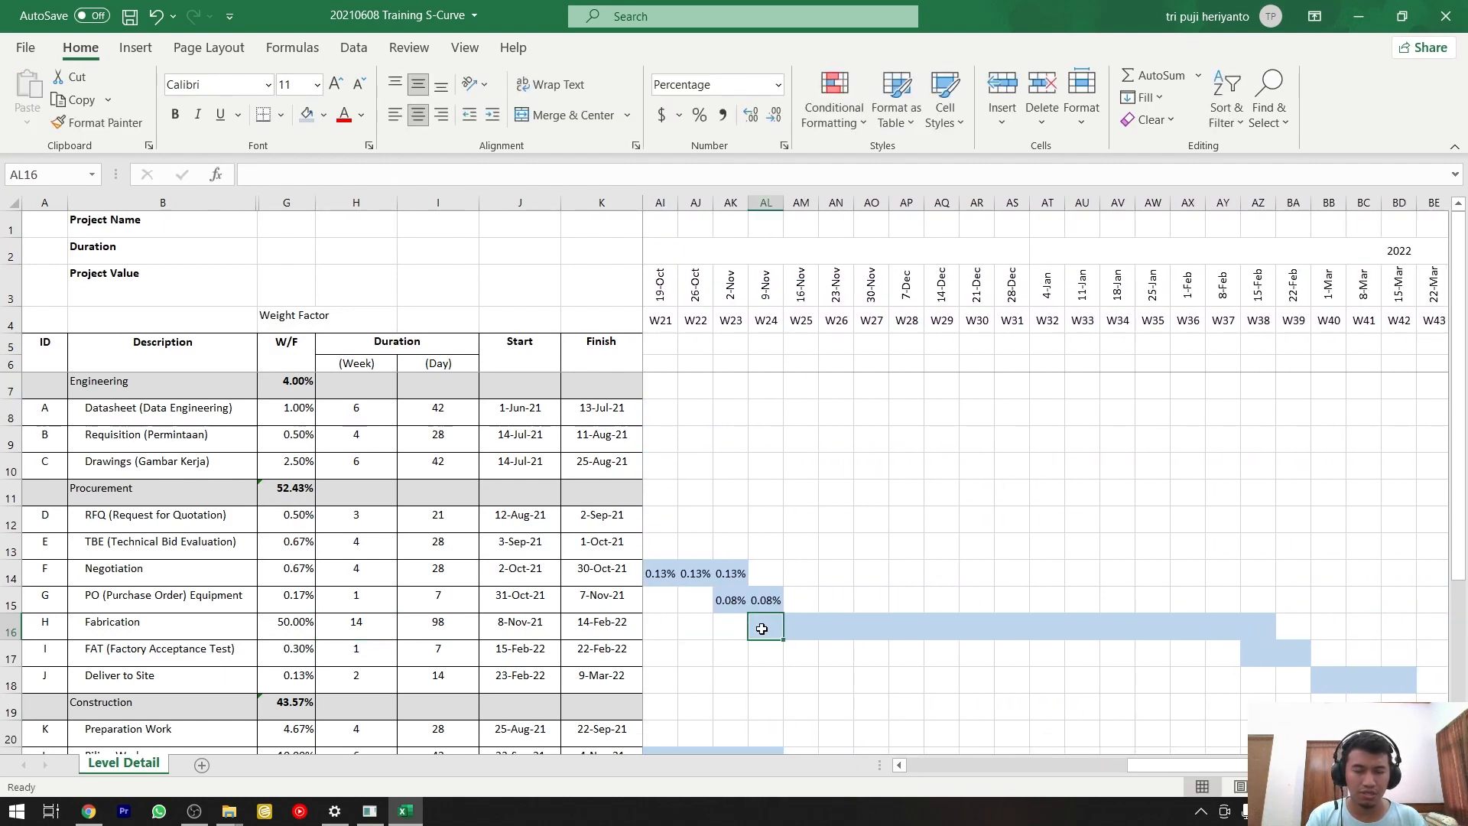
key(Right)
key(Right)
key(Right)
key(Right)
key(Right)
key(Right)
key(Right)
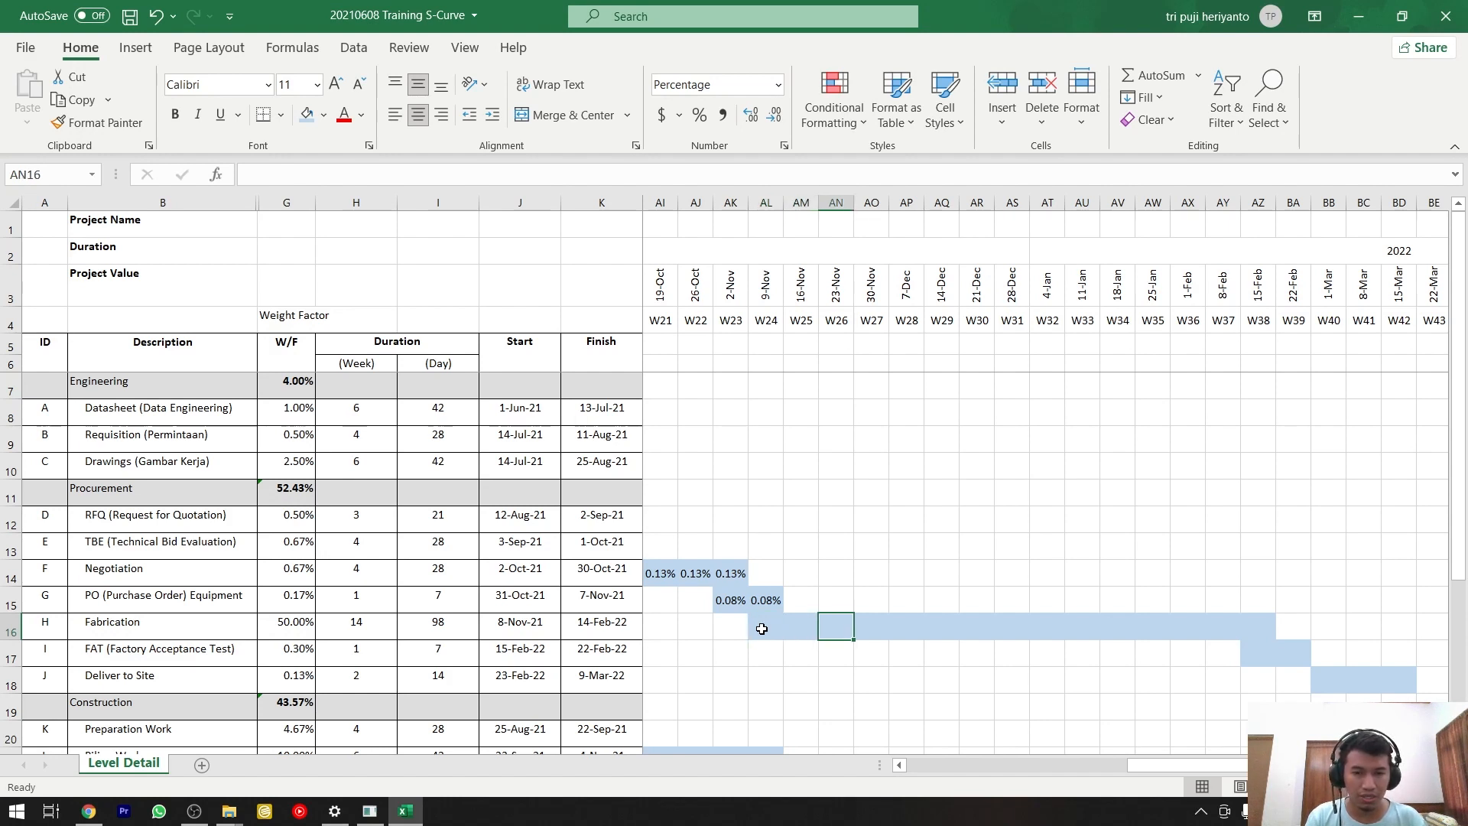
key(Right)
key(Right)
key(Right)
key(Right)
key(Right)
key(Right)
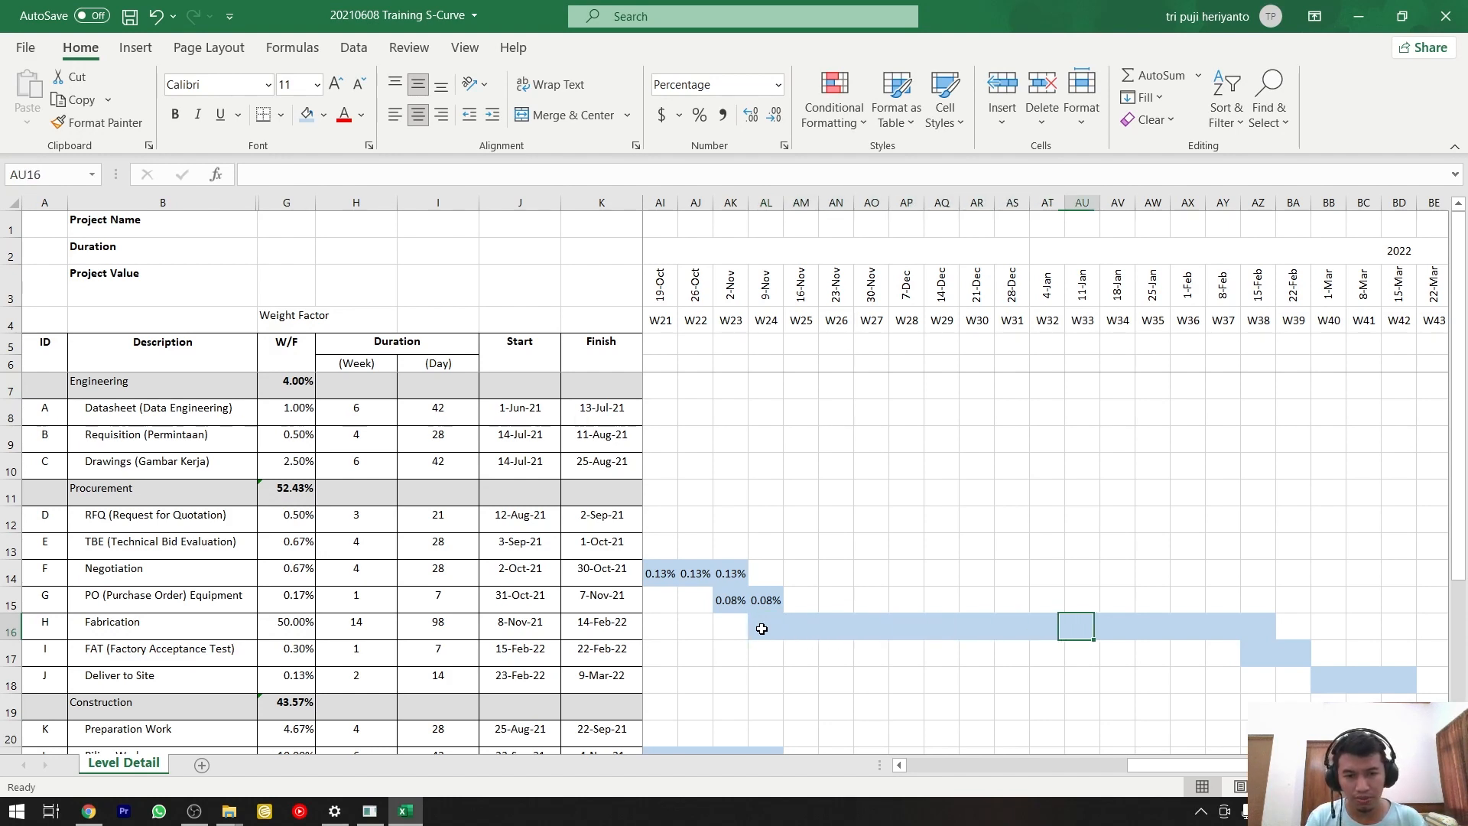
key(Right)
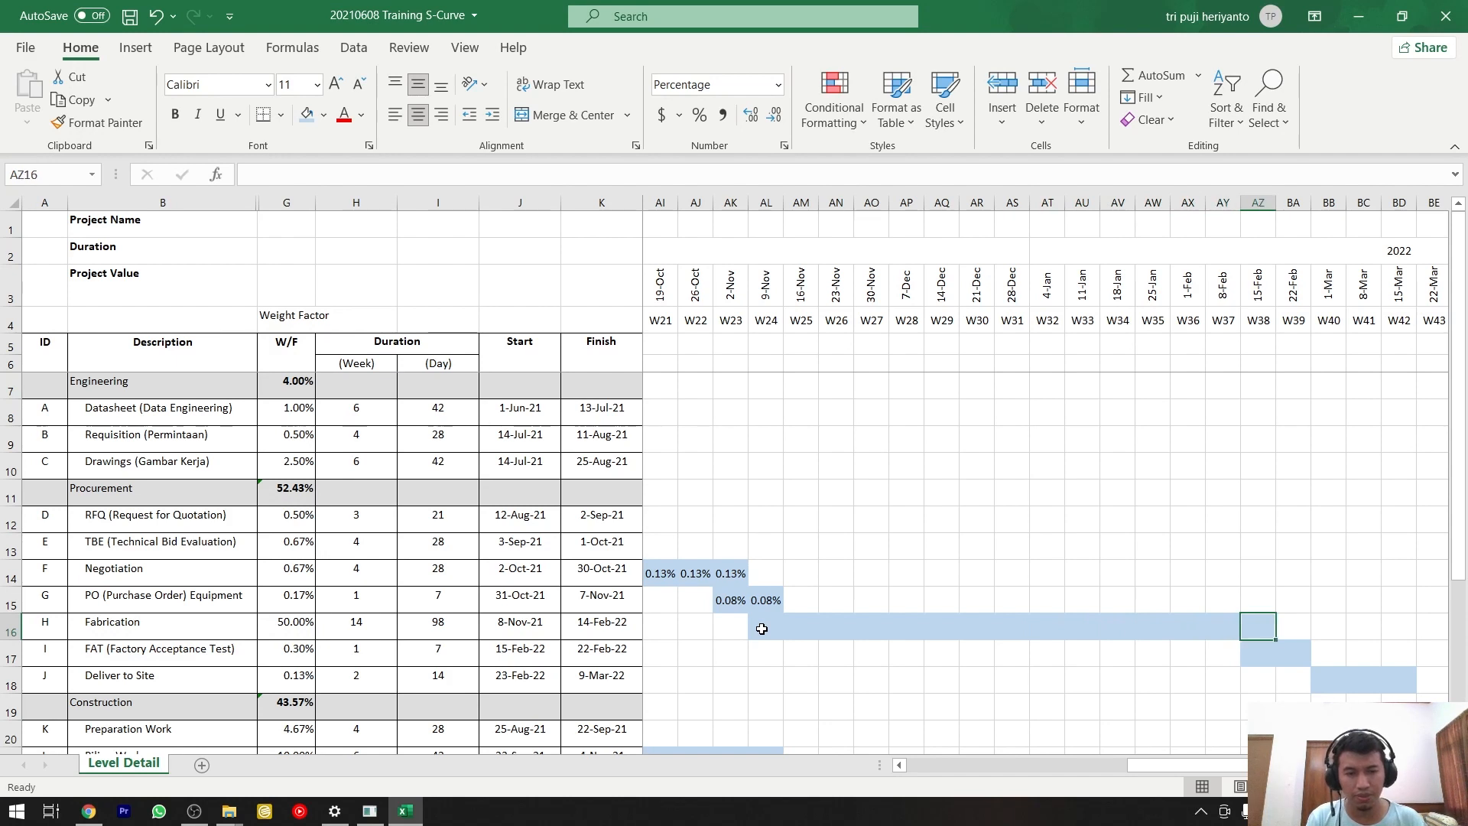
Calculate the Fabrication activity's weekly weight in N16 with the formula =G16/15.
drag(1162, 767, 942, 746)
click(885, 619)
text(=)
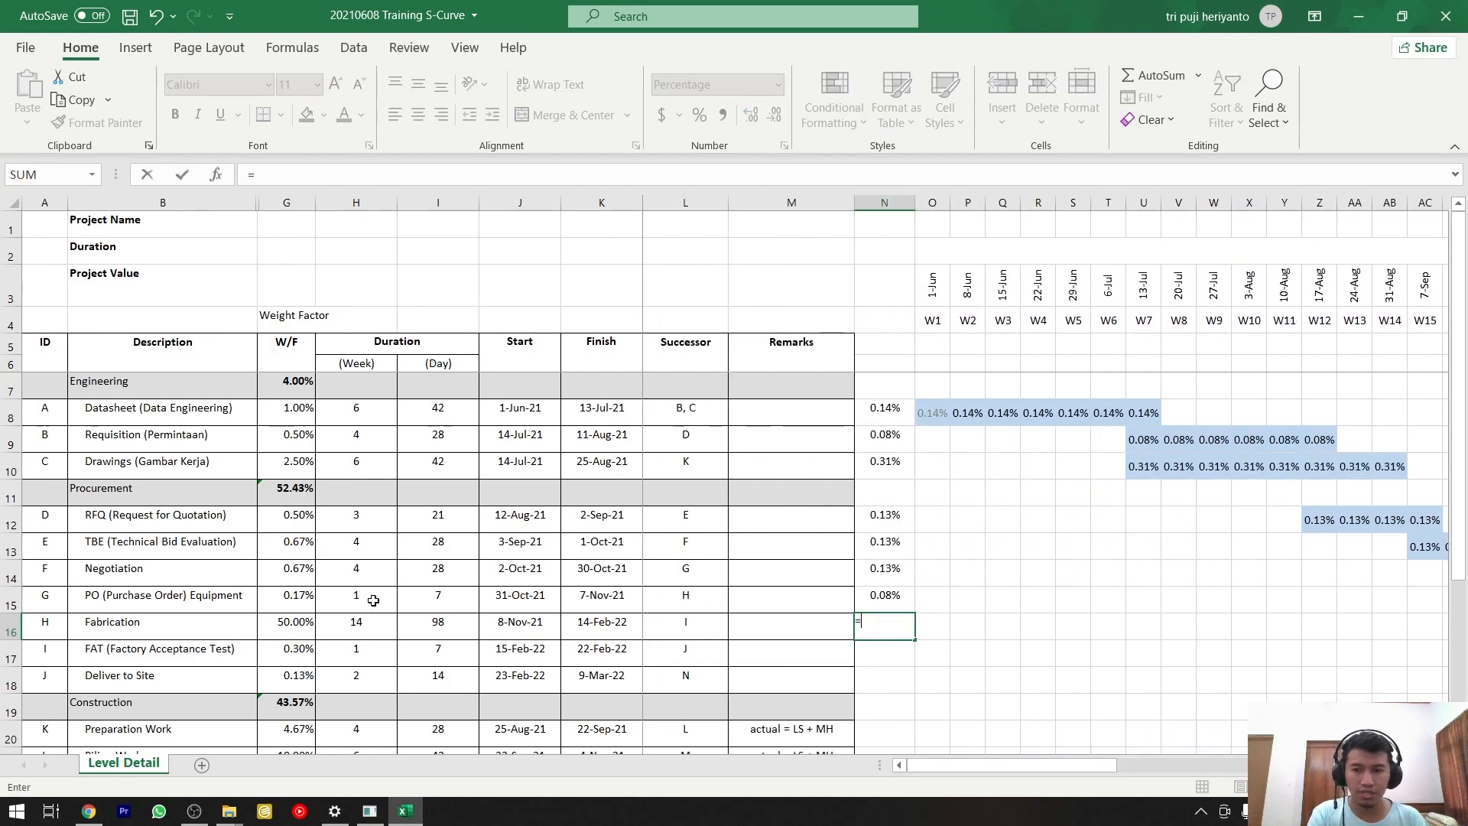
click(289, 620)
text(/15)
key(Return)
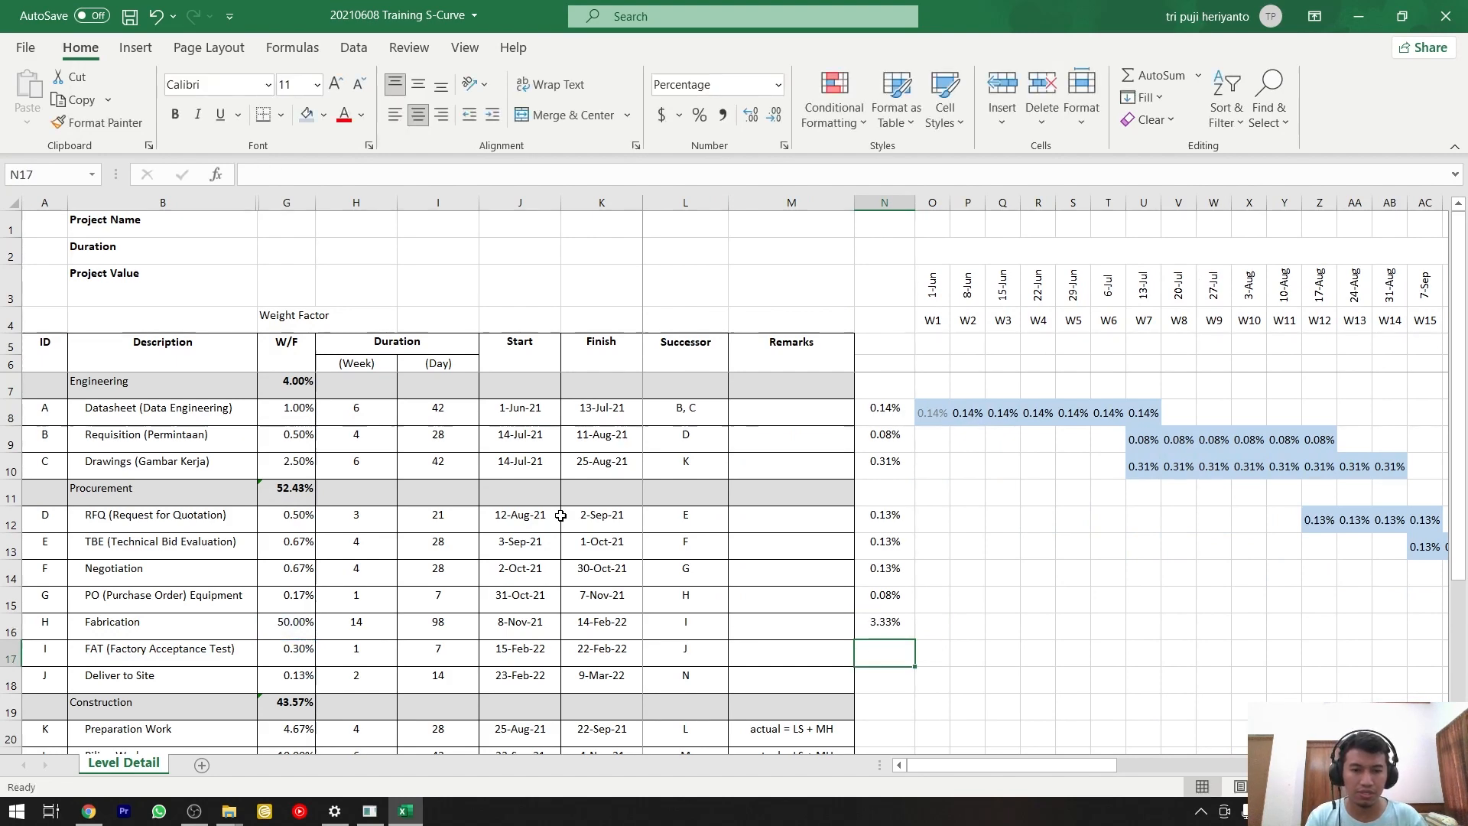
Copy the weekly weight in N16 and paste it as values only into the Fabrication bar, AL16:AZ16.
key(Up)
key(ctrl+c)
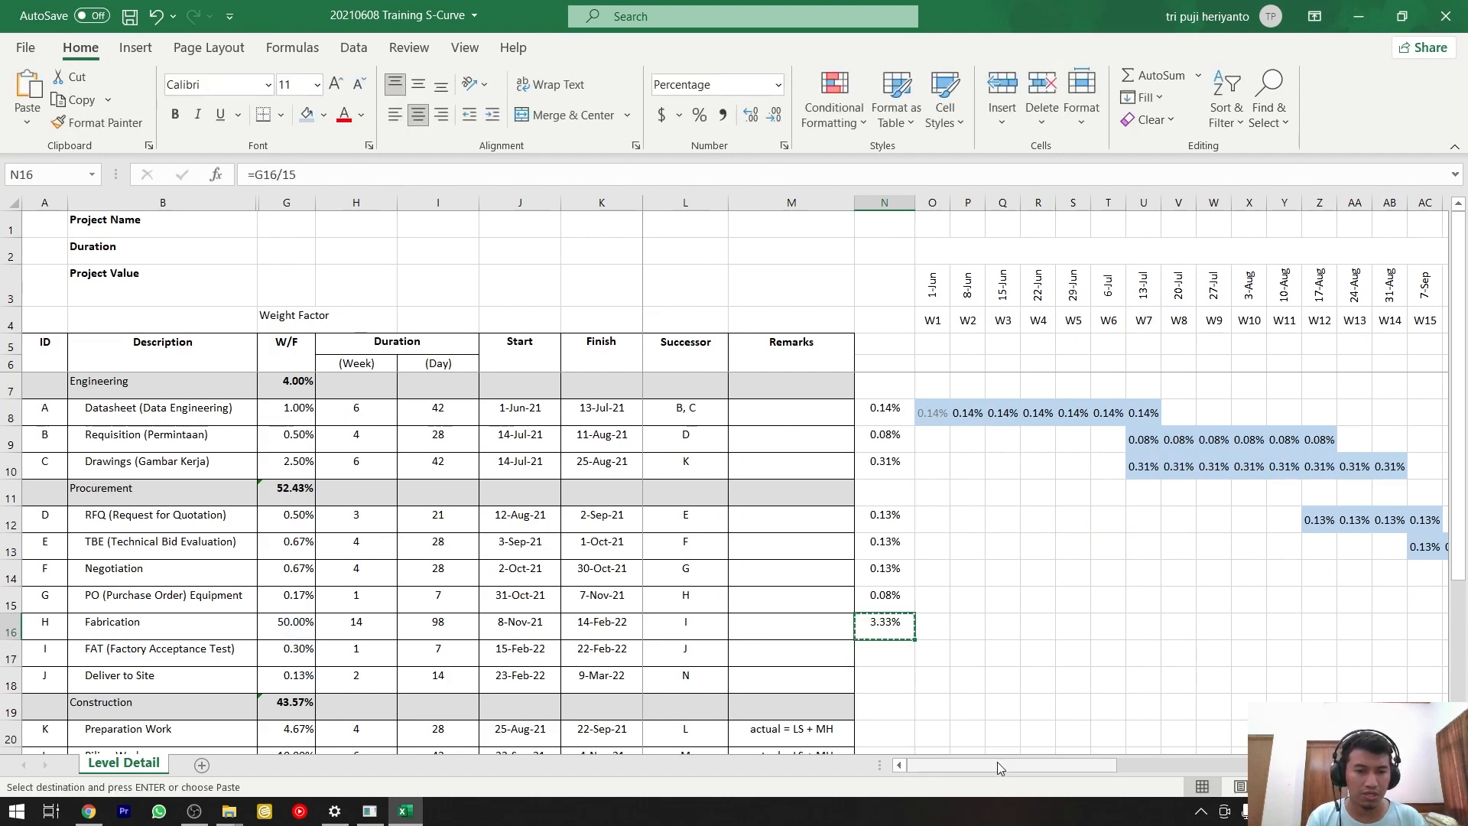
drag(1000, 767, 1145, 774)
mouse_move(1013, 628)
mouse_down()
mouse_move(1464, 645)
mouse_move(1147, 623)
mouse_up()
click(29, 121)
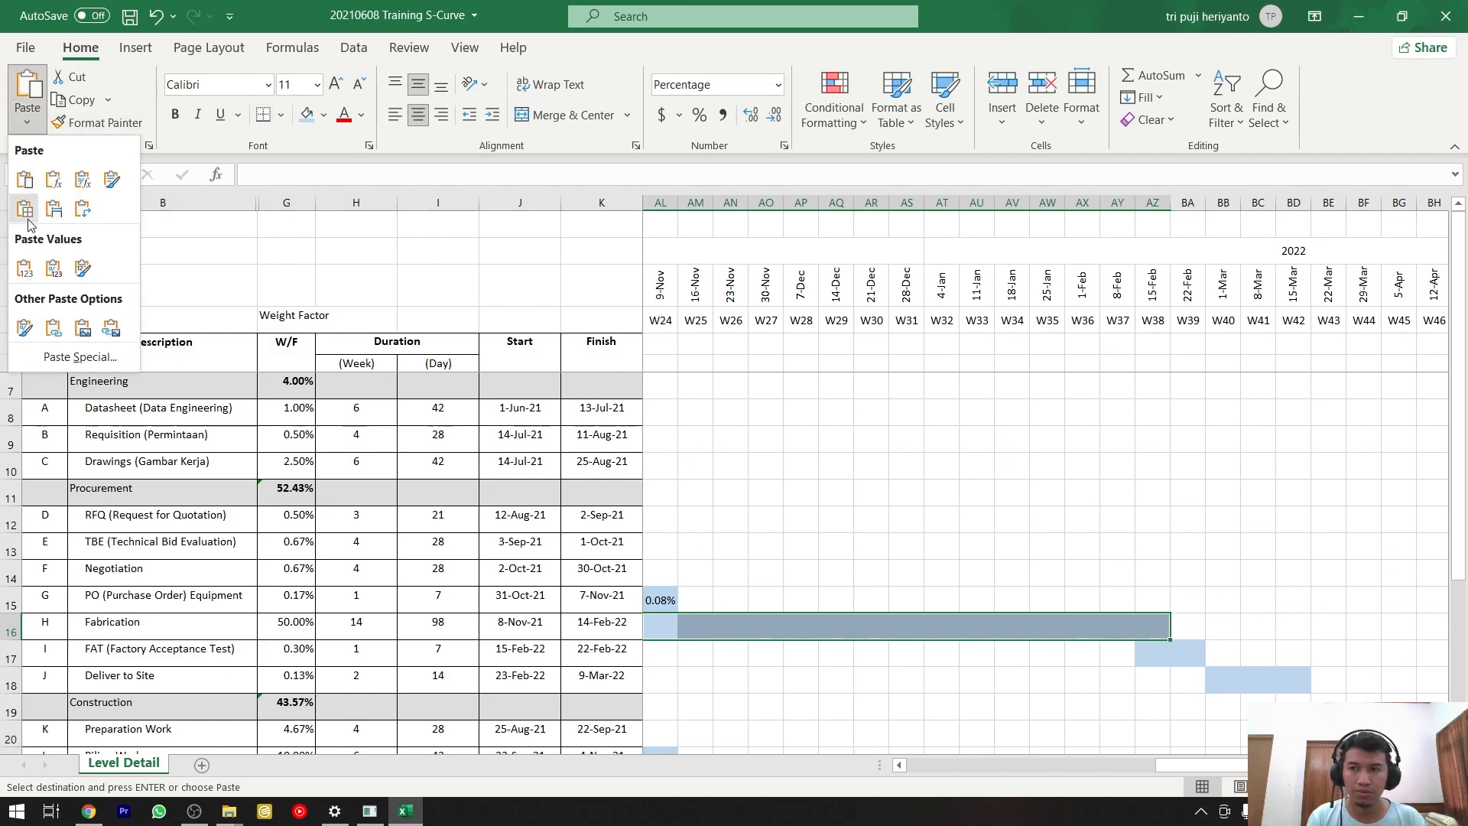
click(24, 267)
Calculate the FAT (Factory Acceptance Test) activity's weekly weight in N17 with the formula =G17/2.
click(1160, 656)
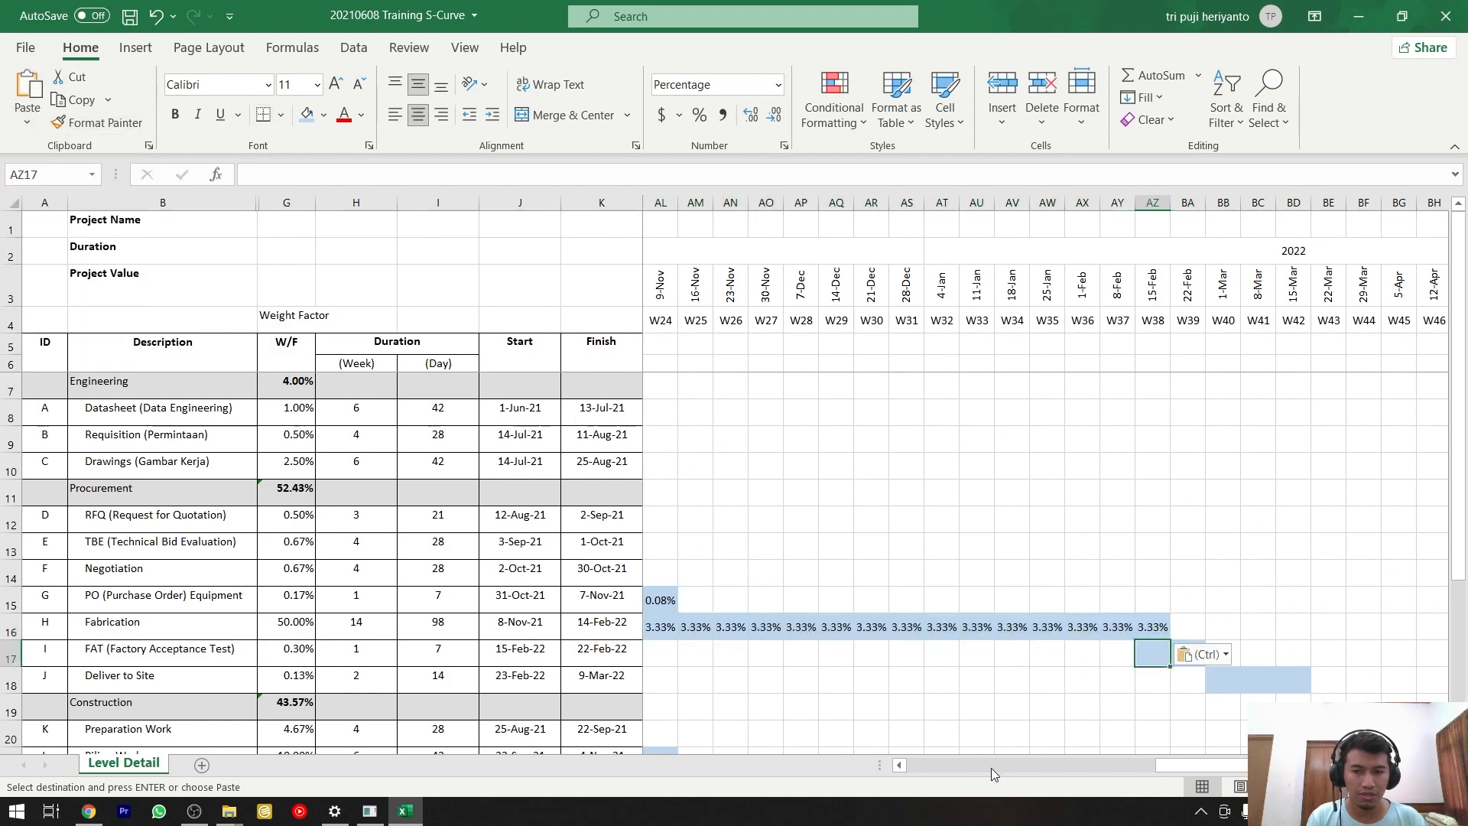
drag(1186, 765, 994, 763)
drag(1124, 765, 1048, 764)
click(891, 654)
text(=)
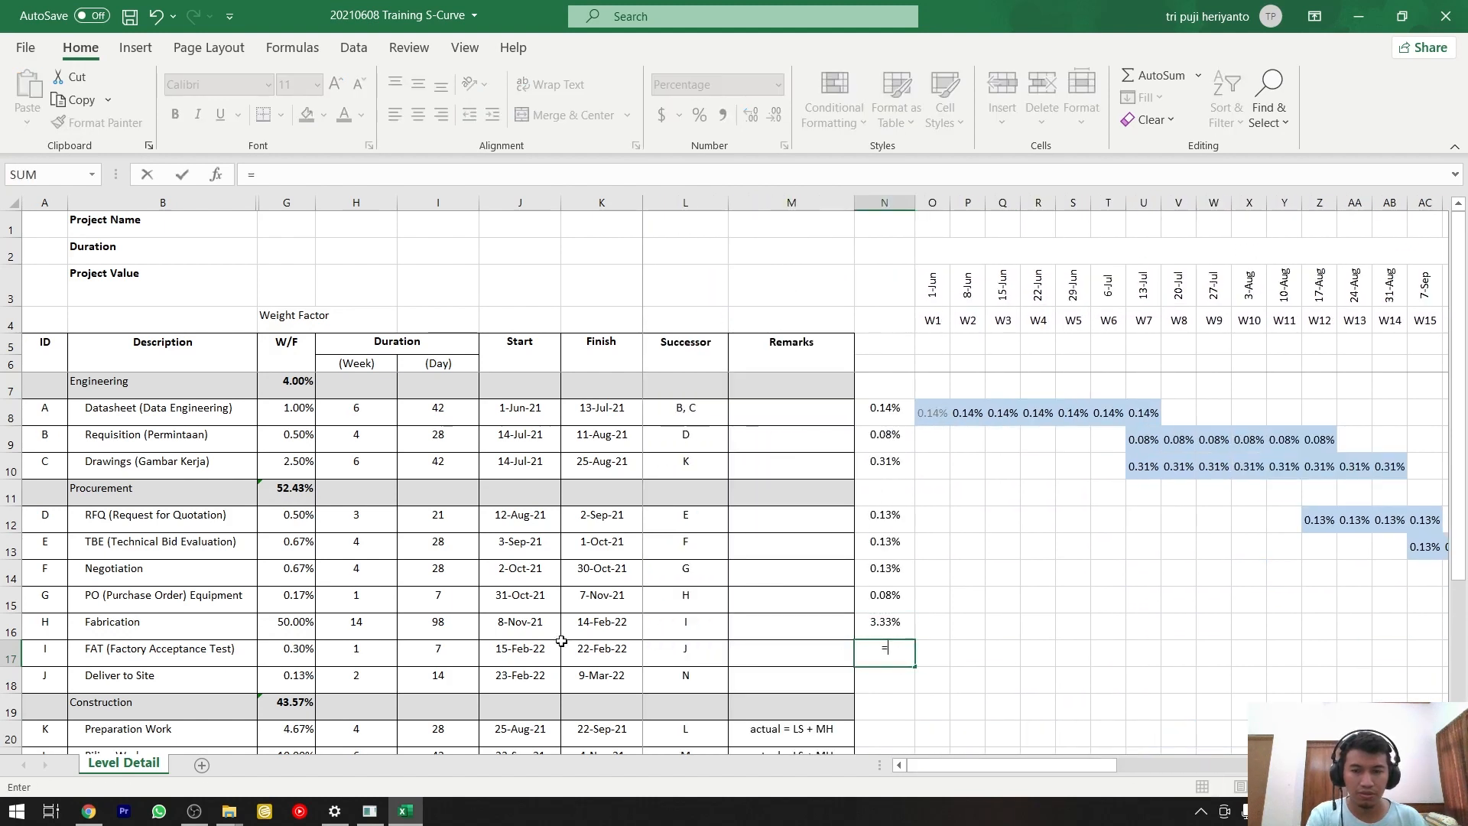
click(283, 648)
text(/2)
key(Return)
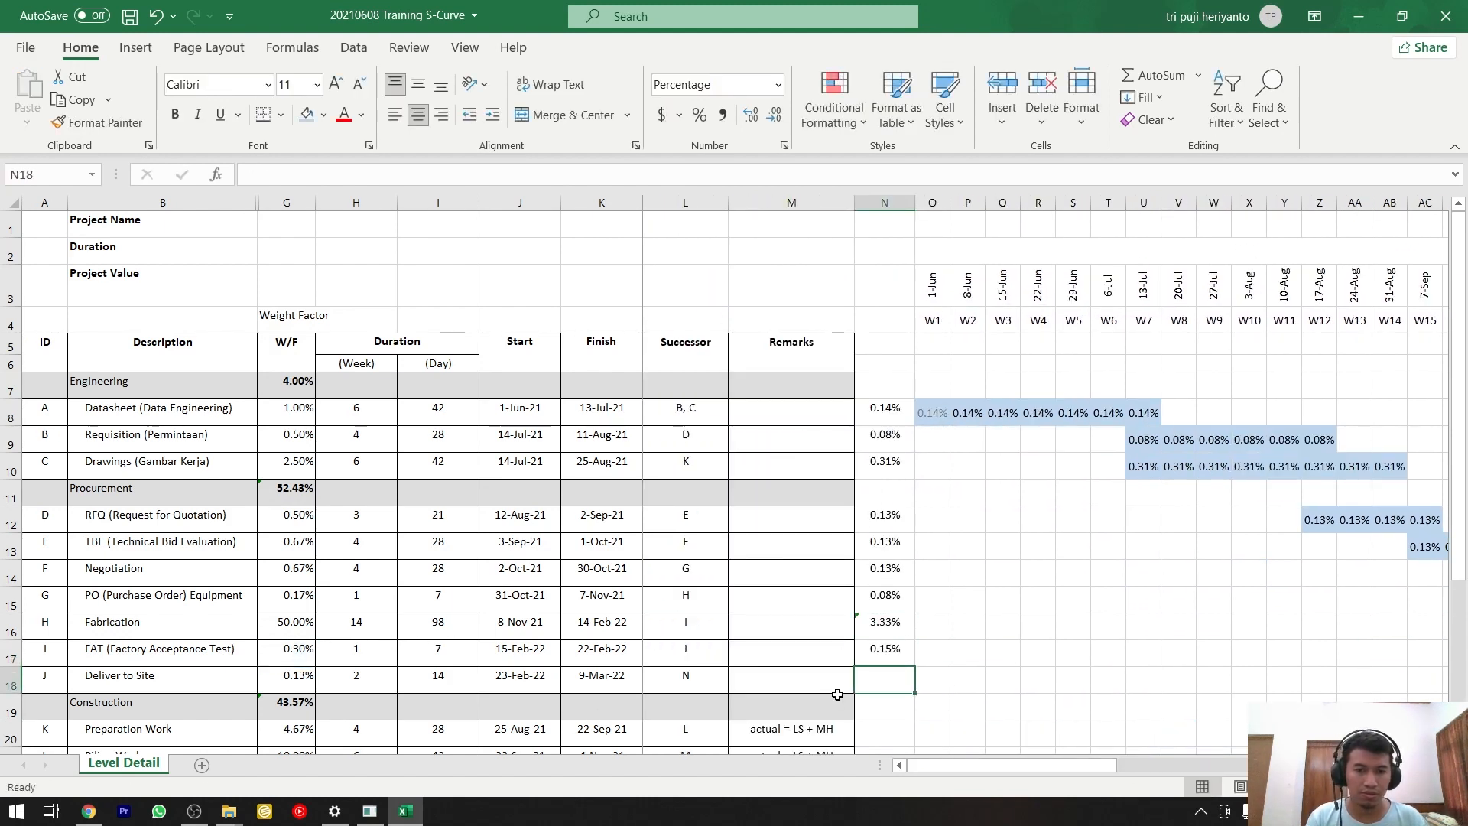
Copy the weekly weight in N17 and paste it as values only into the FAT bar, AZ17:BA17.
click(872, 657)
key(ctrl+c)
drag(1037, 768, 1231, 769)
drag(1047, 654, 1082, 654)
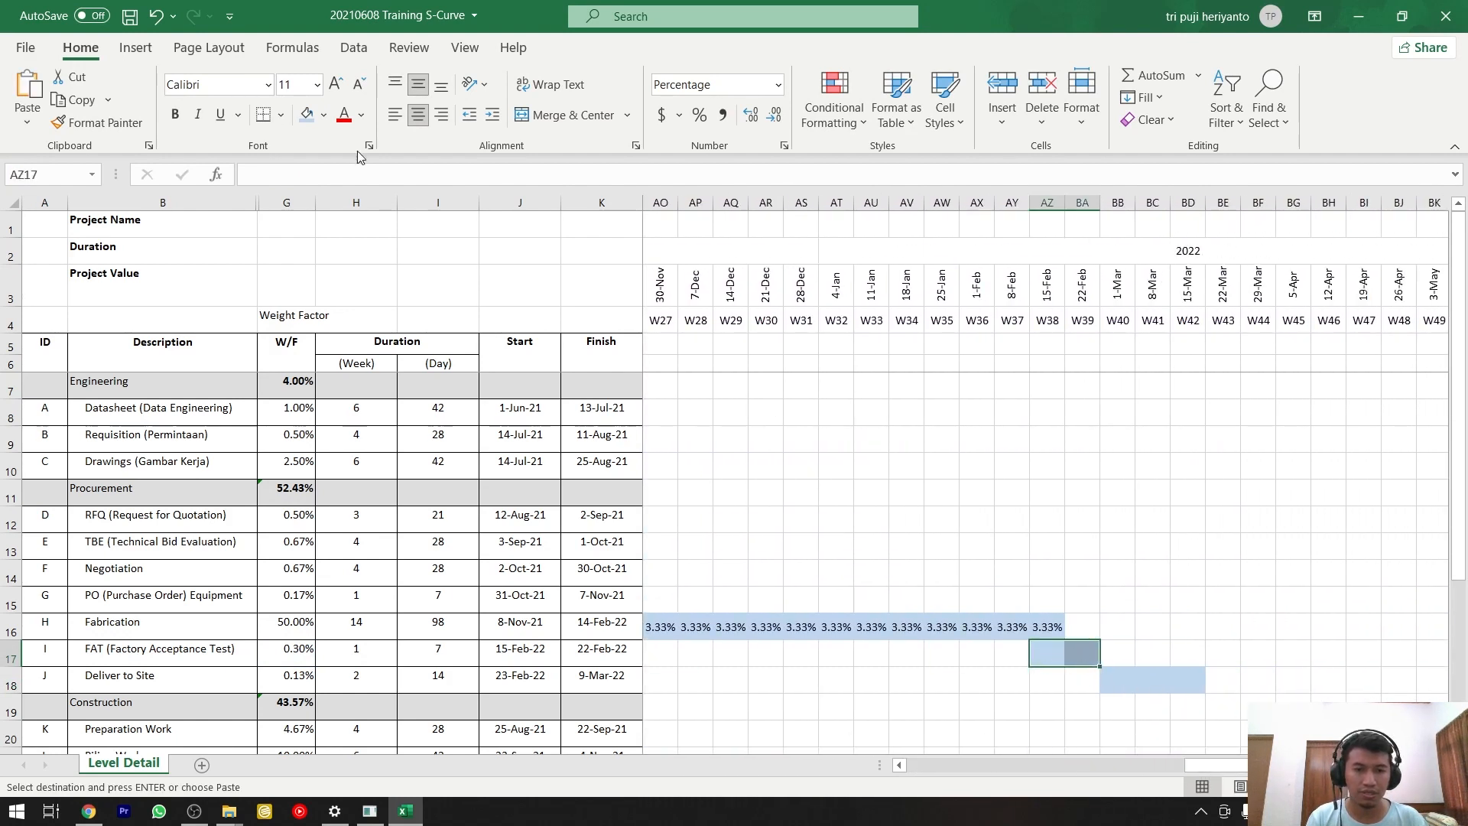
click(28, 121)
click(25, 274)
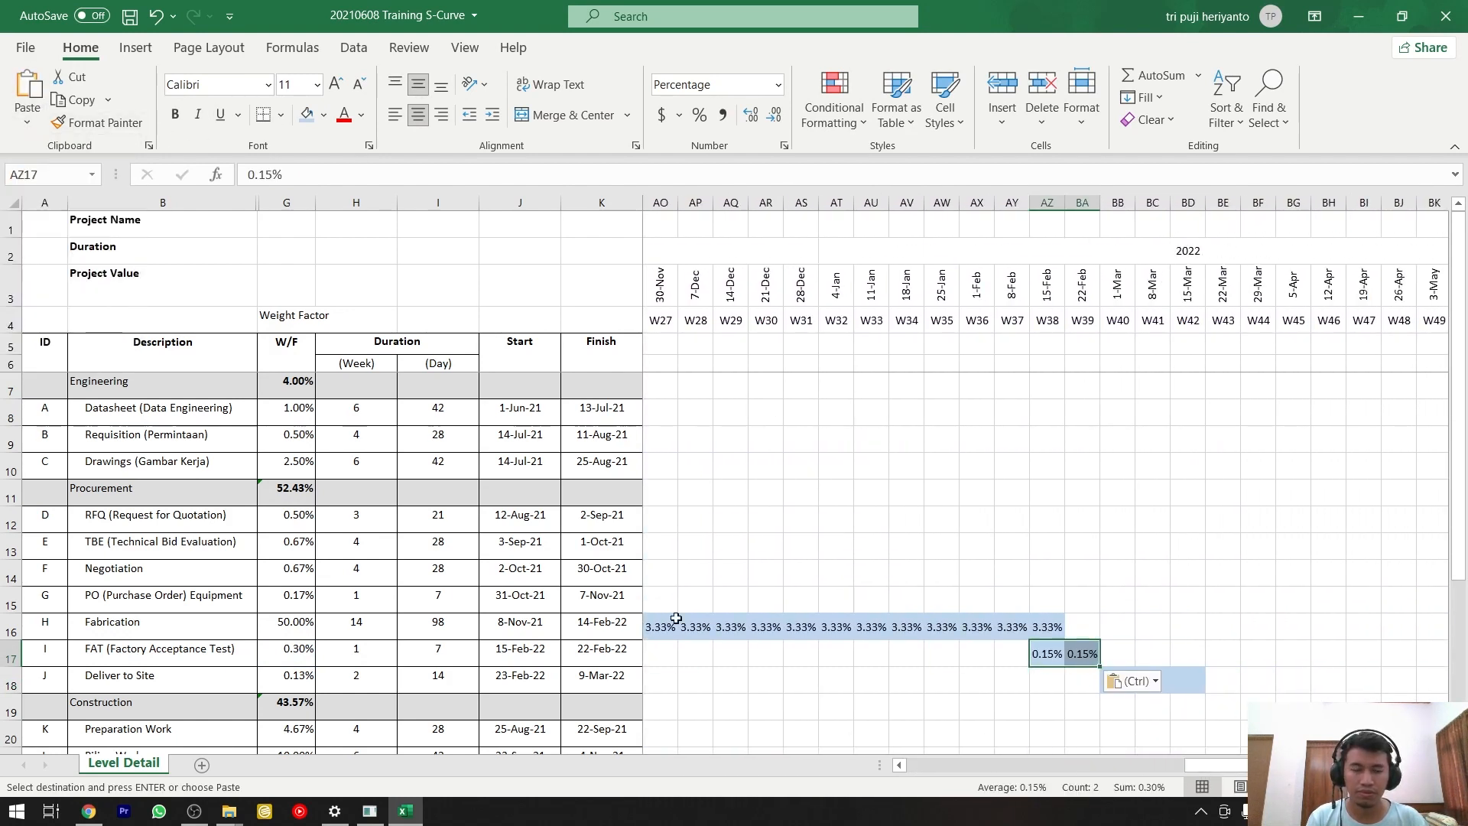
Calculate the Deliver to Site activity's weekly weight in N18 with the formula =G18/3.
drag(1217, 764, 938, 765)
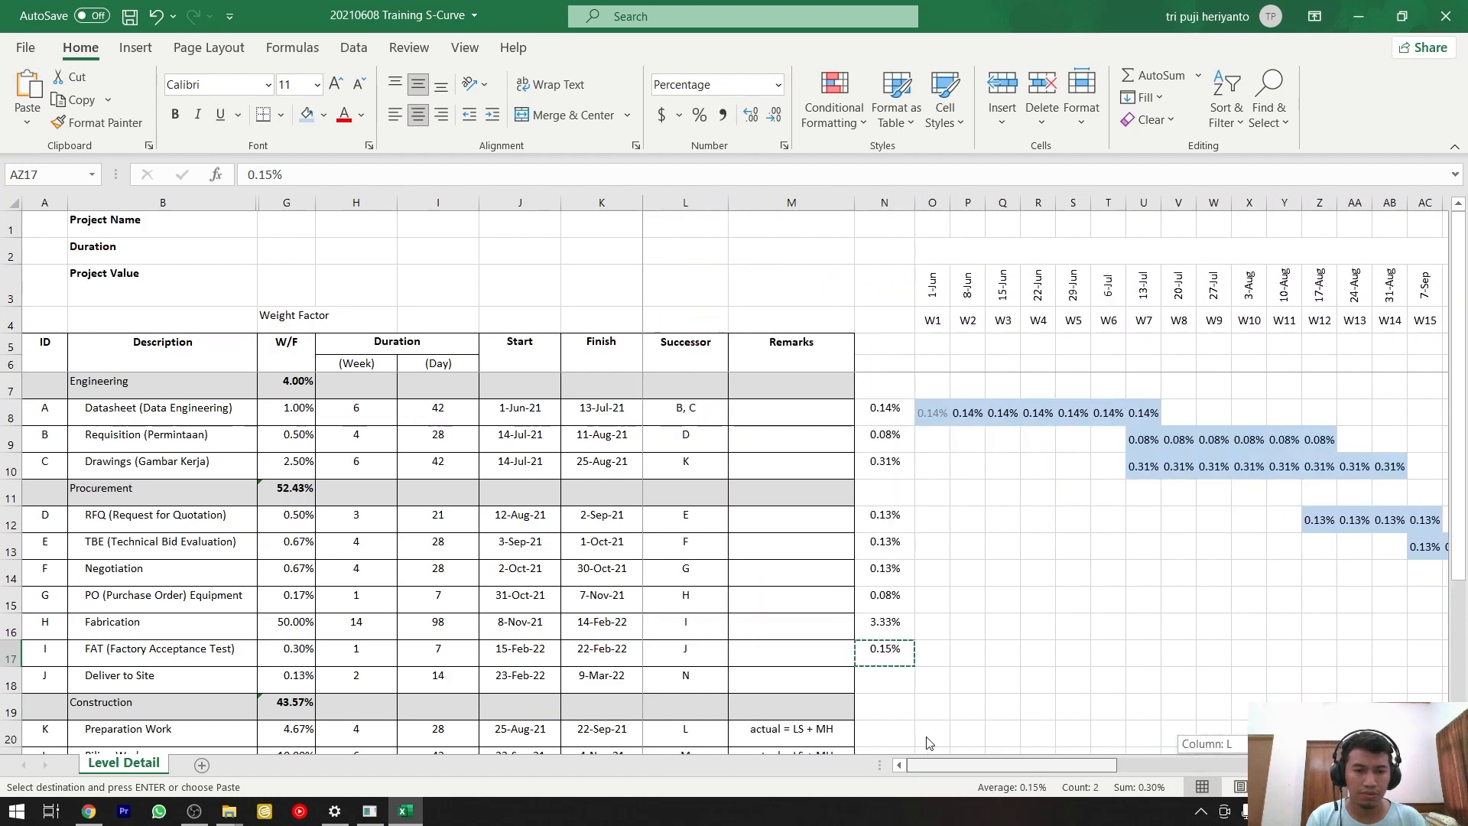
click(889, 682)
text(=)
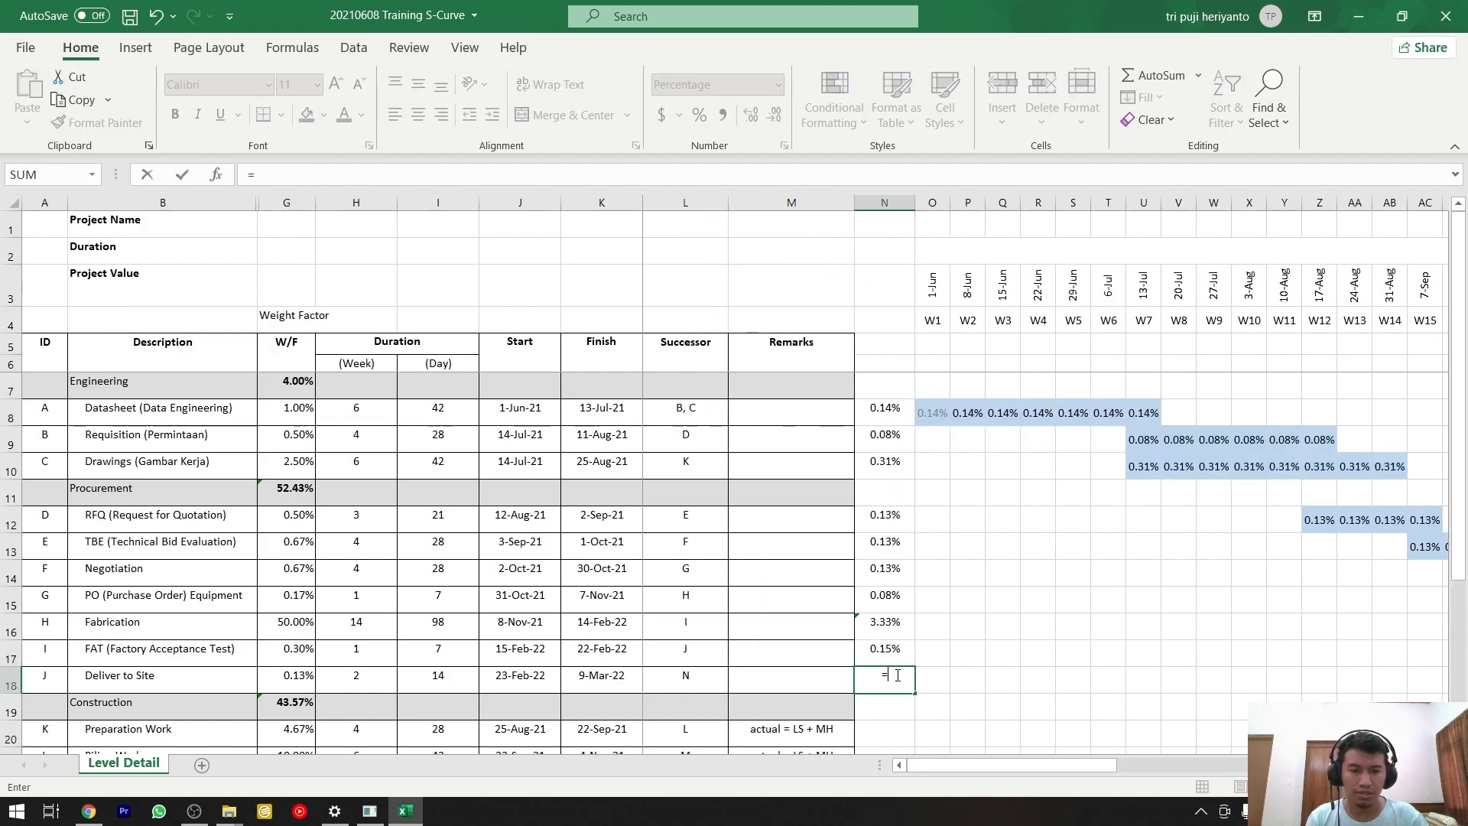
click(308, 674)
text(/)
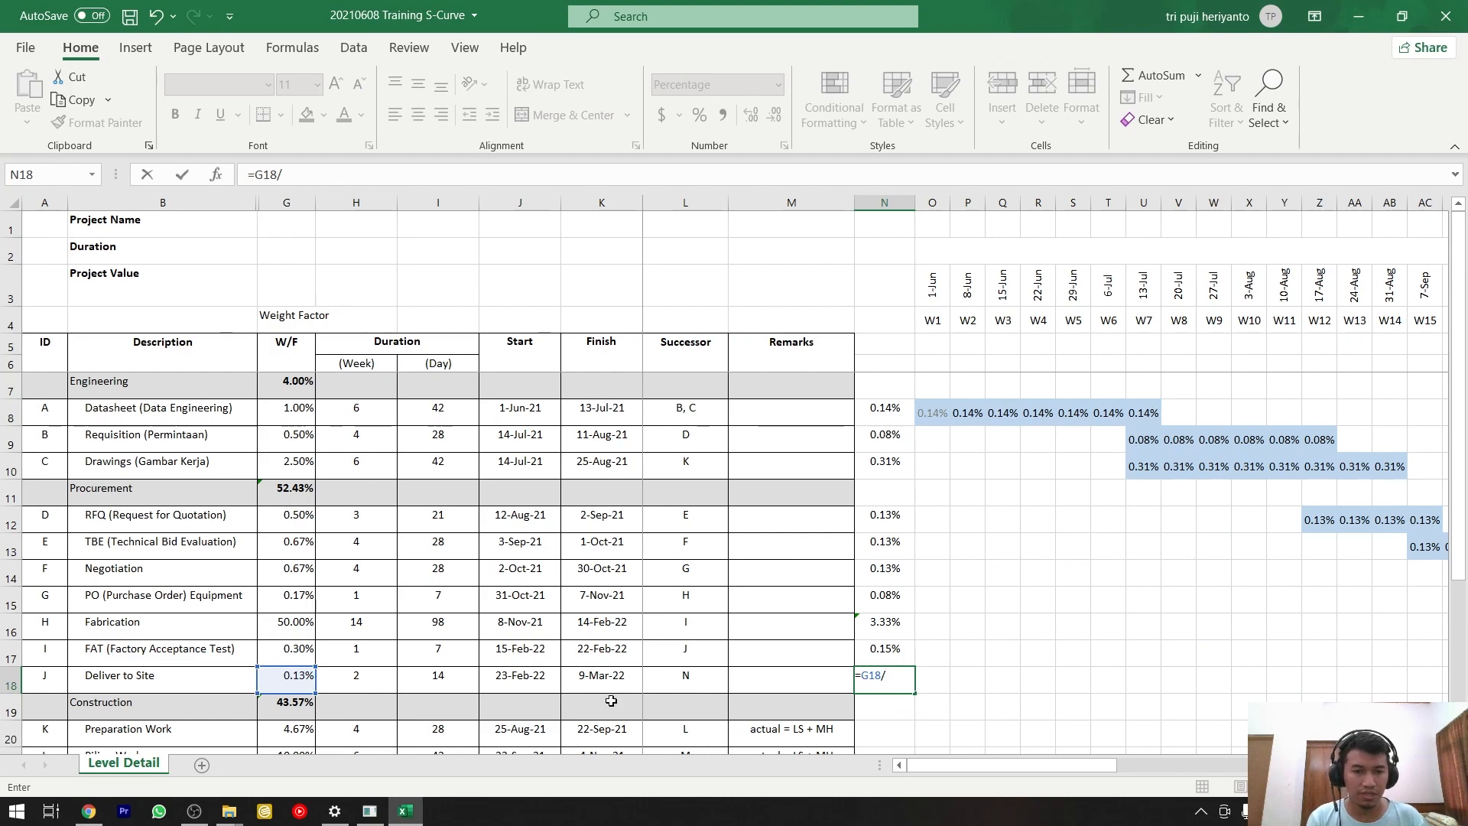
mouse_move(934, 768)
mouse_down()
mouse_move(1232, 784)
mouse_move(928, 747)
mouse_up()
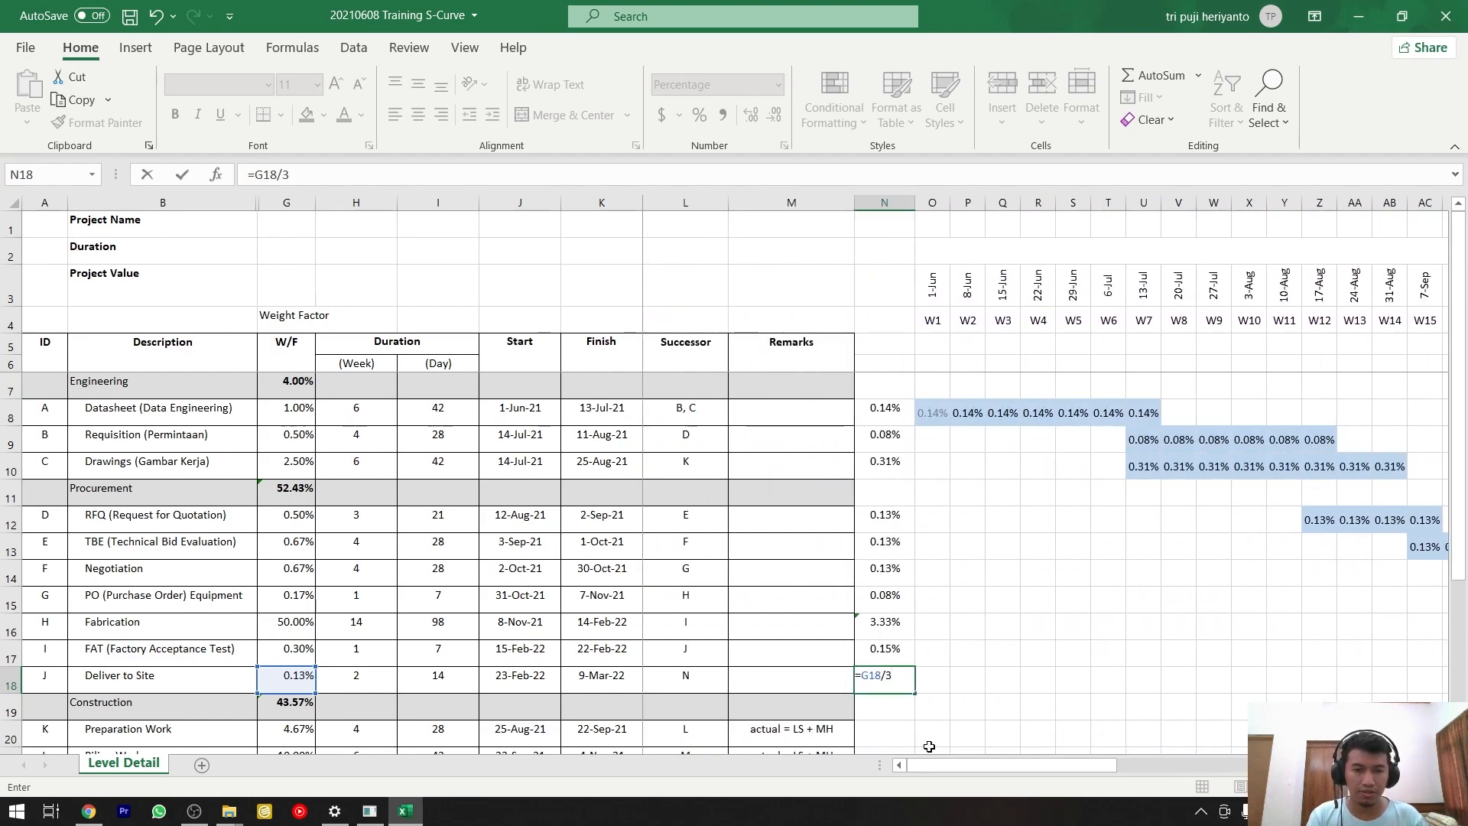
key(Return)
Copy the weekly weight in N18 and paste it as values only into the Deliver to Site bar, BB18:BD18.
key(Up)
key(ctrl+c)
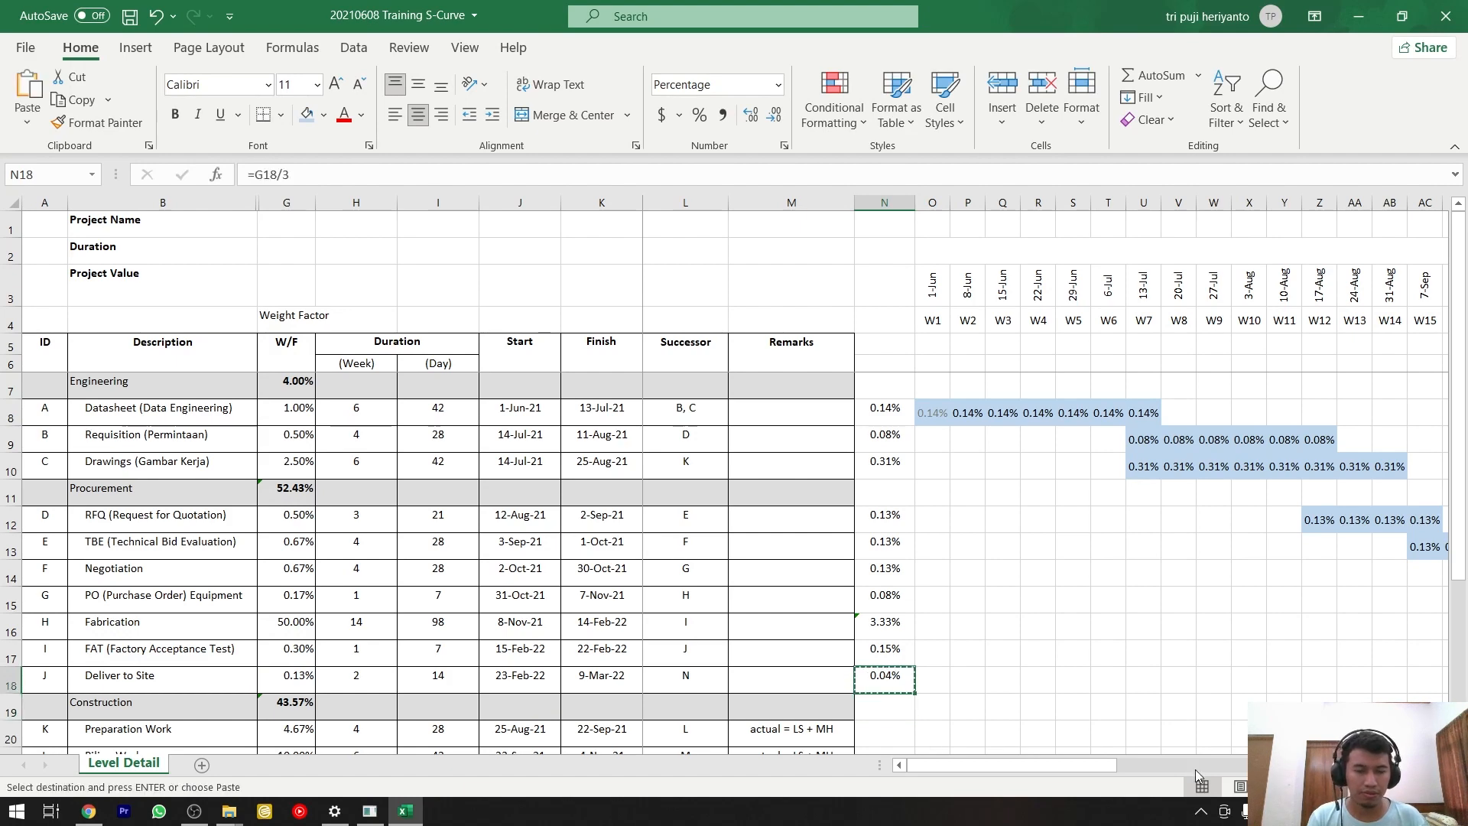
drag(1088, 769, 1365, 771)
click(1121, 682)
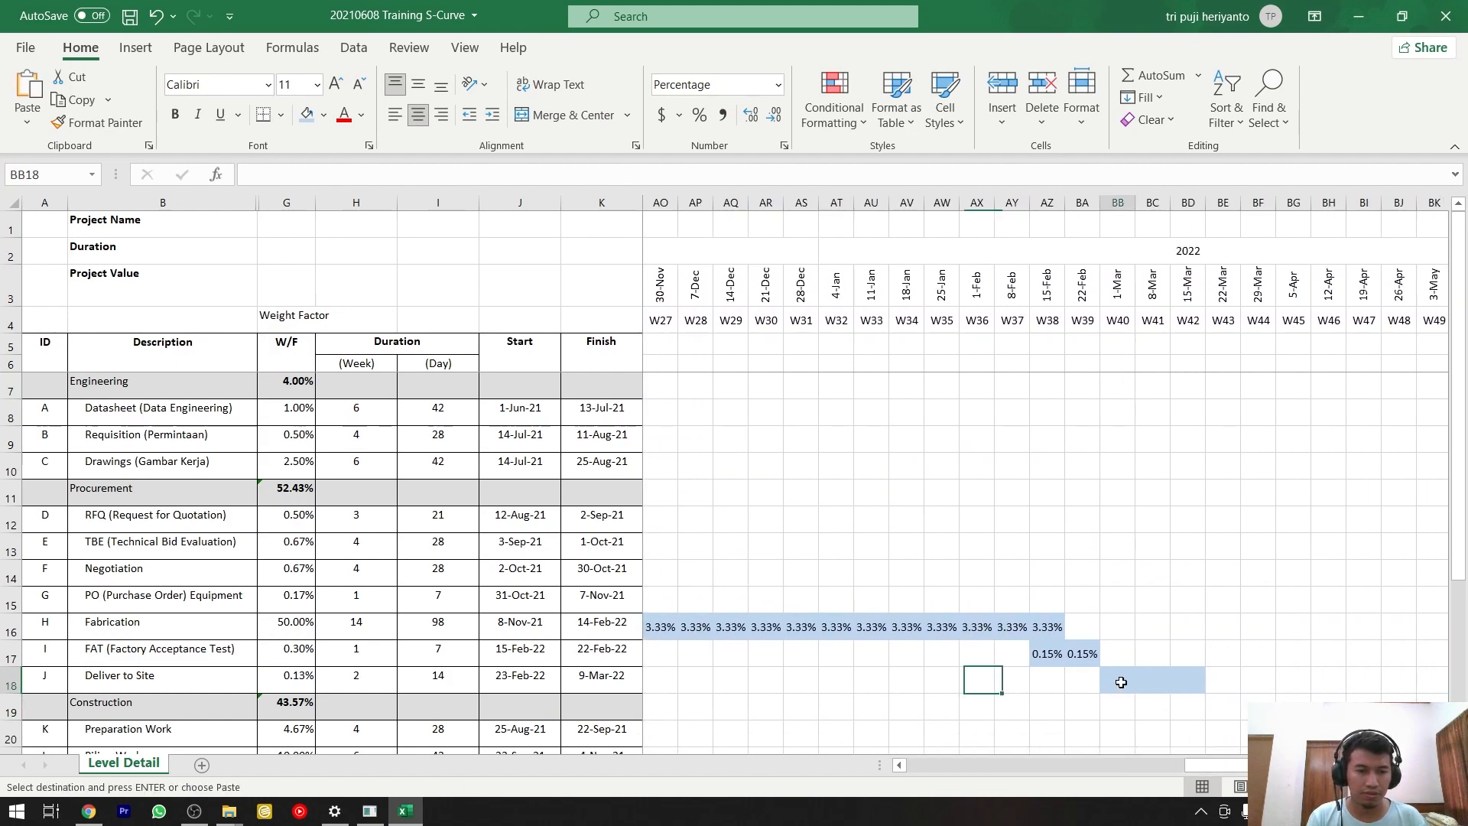
drag(1121, 682, 1181, 682)
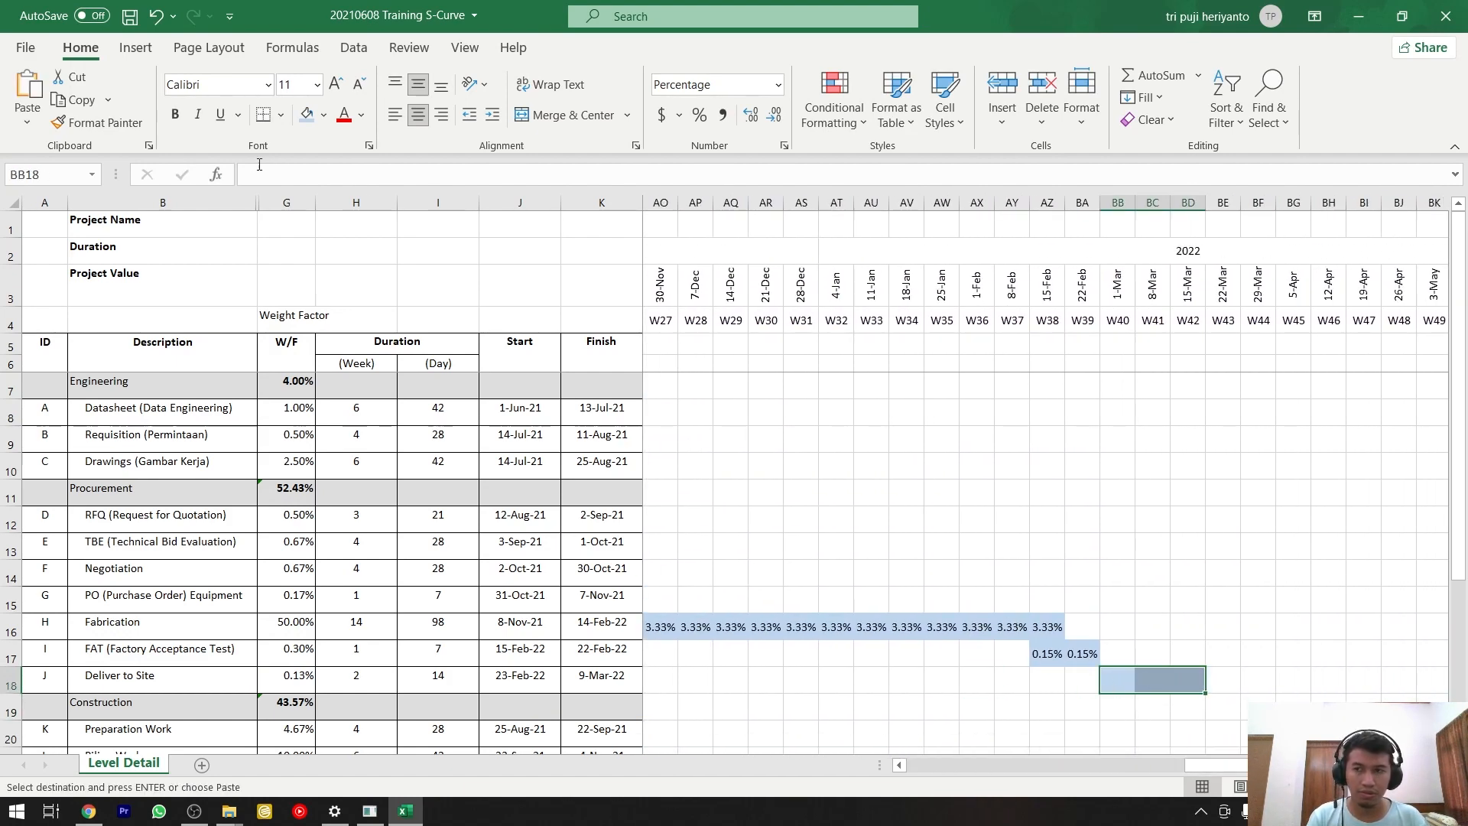
click(27, 121)
click(23, 260)
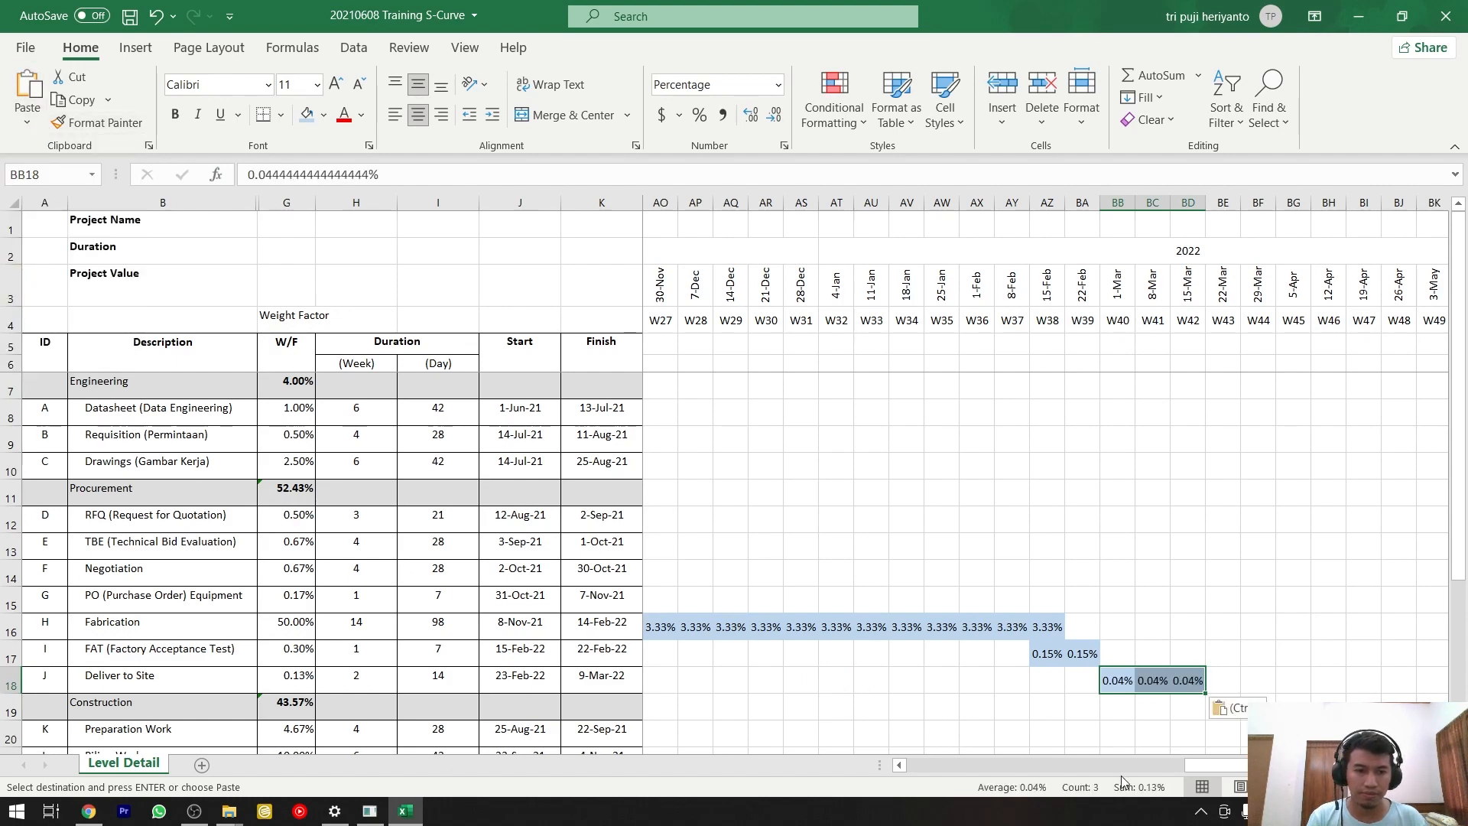
Count the weeks in the Preparation Work bar and calculate its weekly weight in N20 with the formula =G20/5.
drag(1219, 764, 998, 726)
scroll(1014, 648, down, 2)
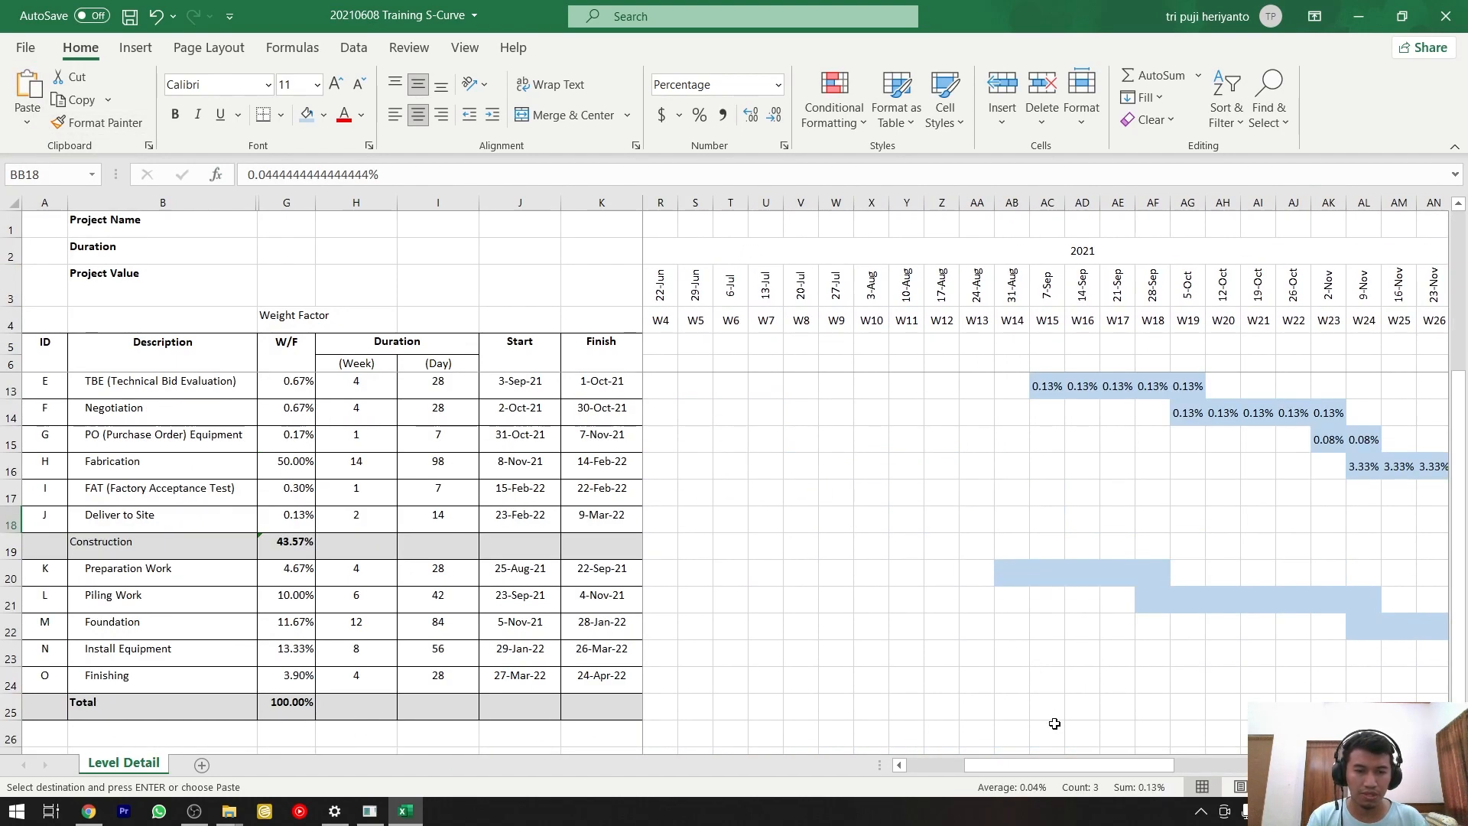
drag(1053, 767, 995, 767)
click(885, 571)
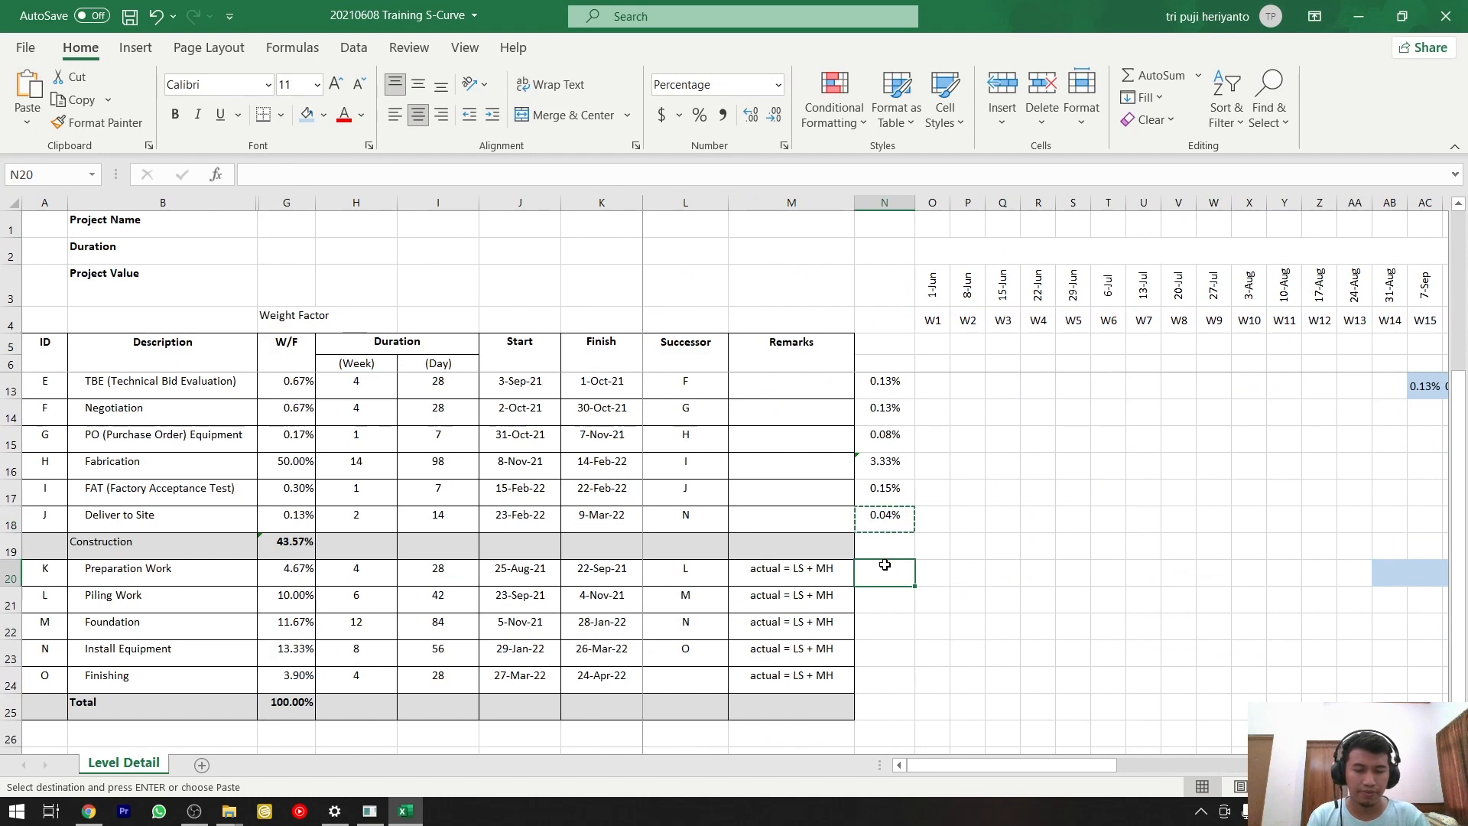
text(=)
click(304, 566)
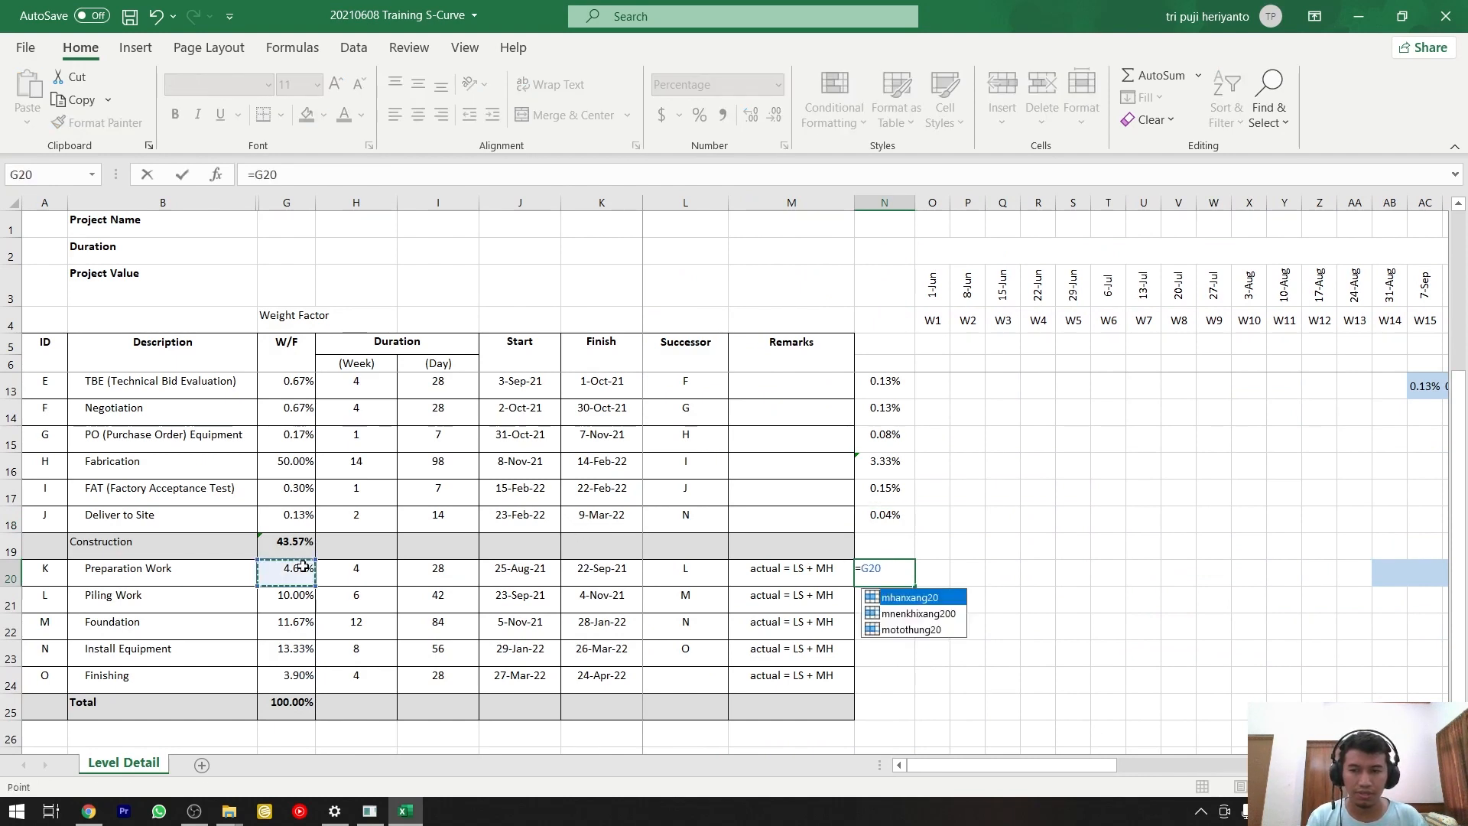
text(/)
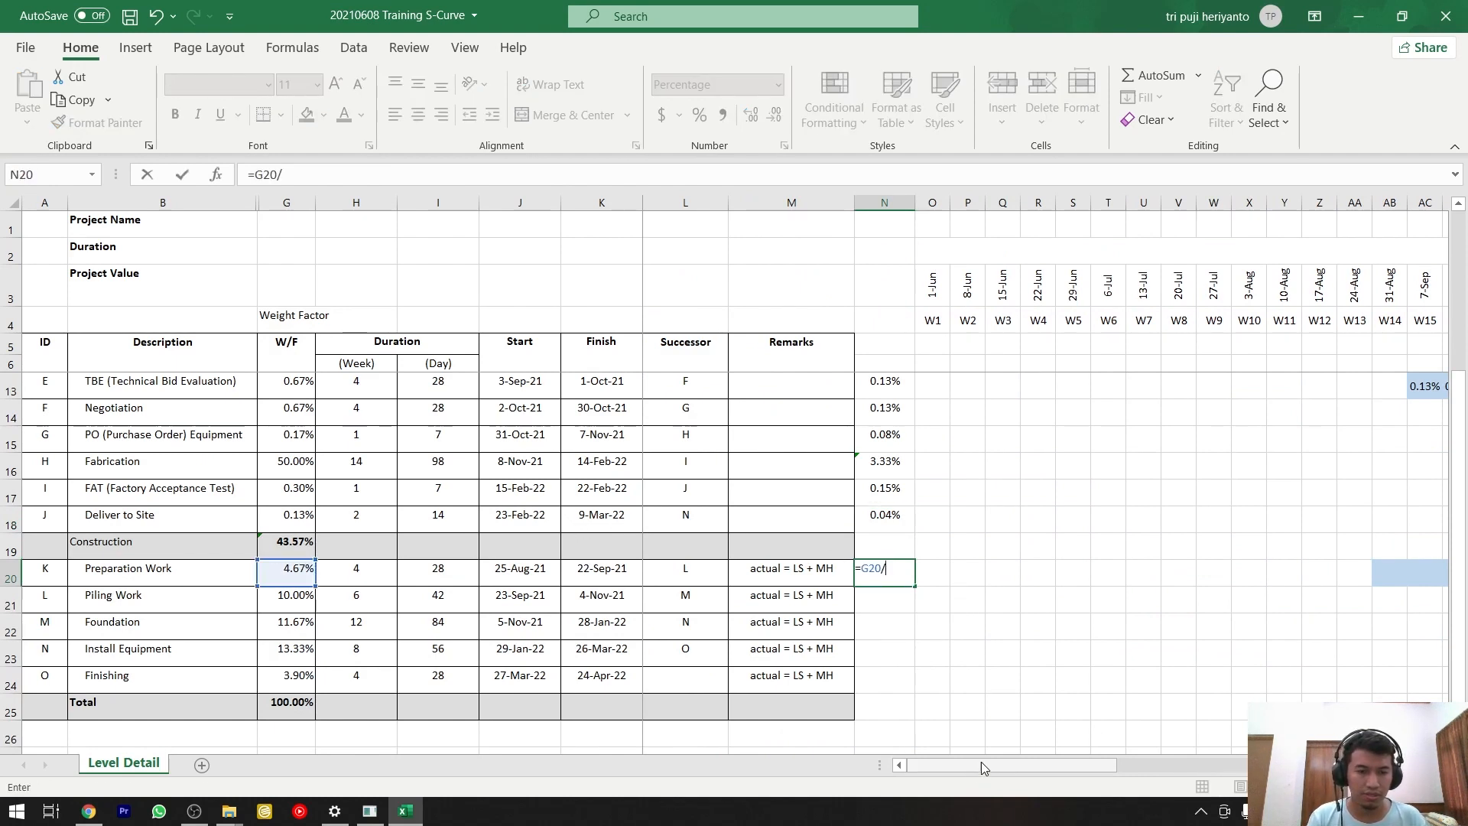
drag(980, 761, 1040, 768)
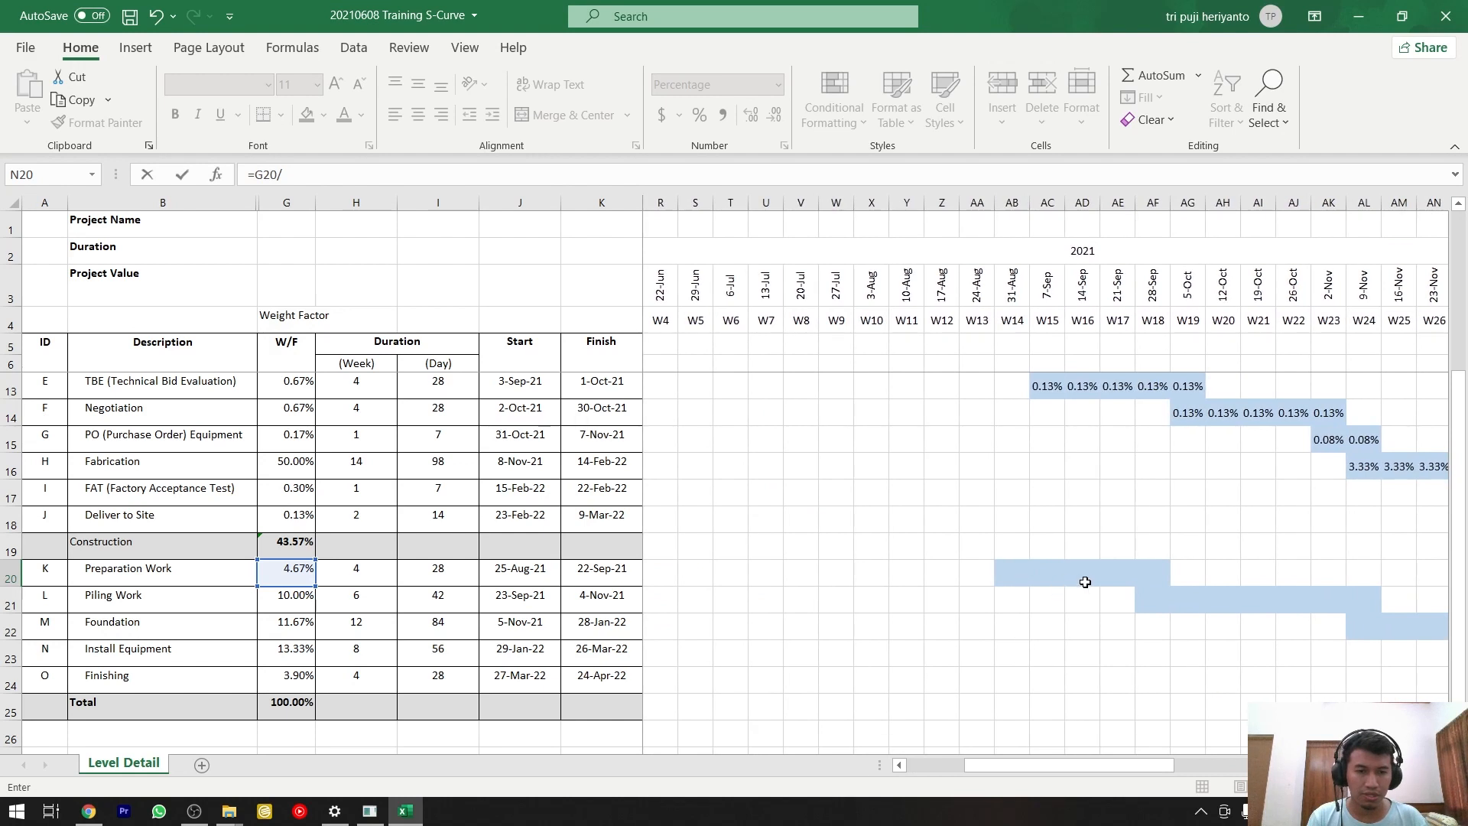
text(5)
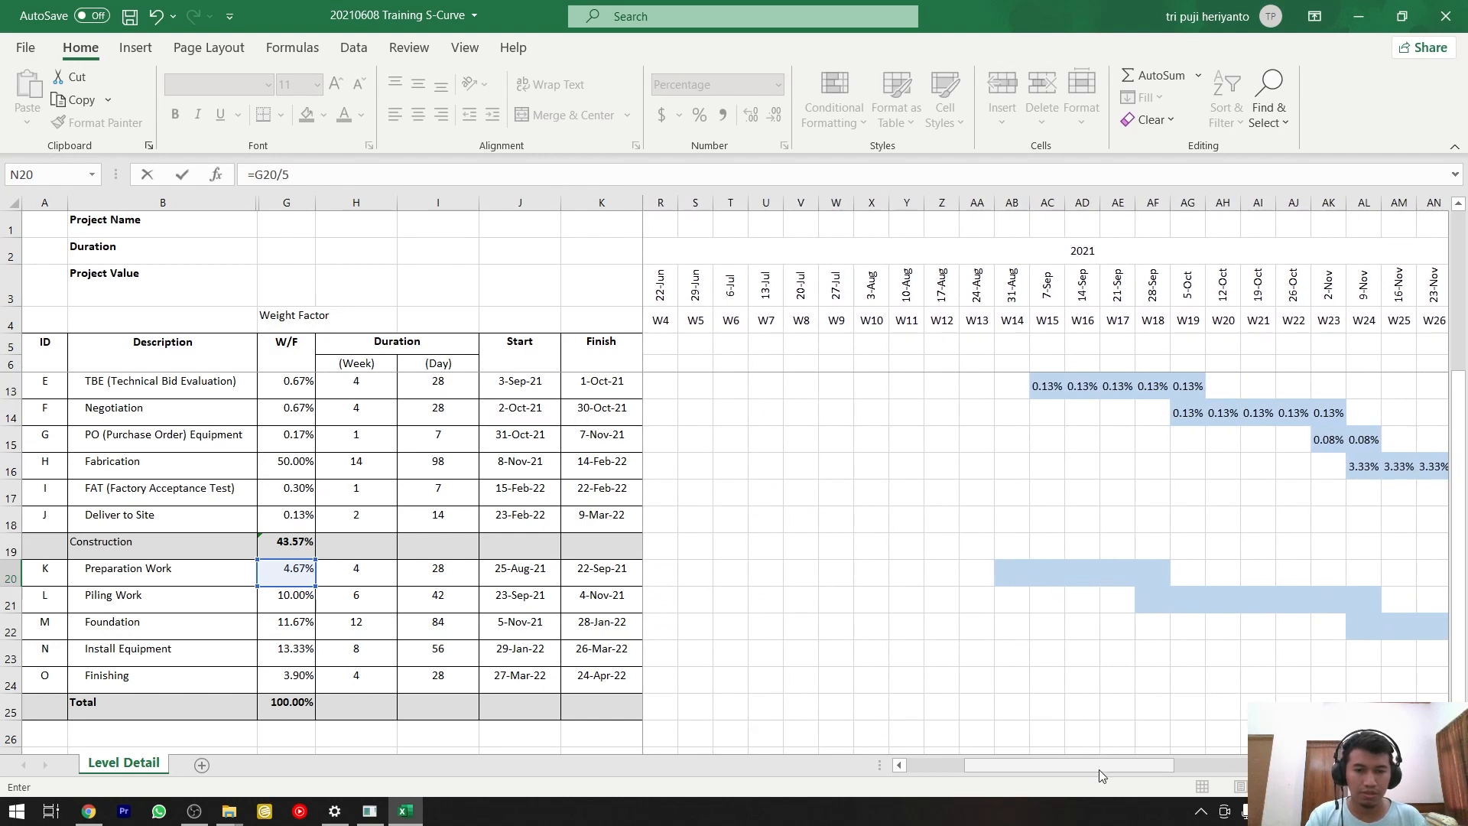
key(Return)
Copy the weekly weight in N20 and paste it as values only into the Preparation Work bar, AB20:AF20.
key(Up)
key(ctrl+c)
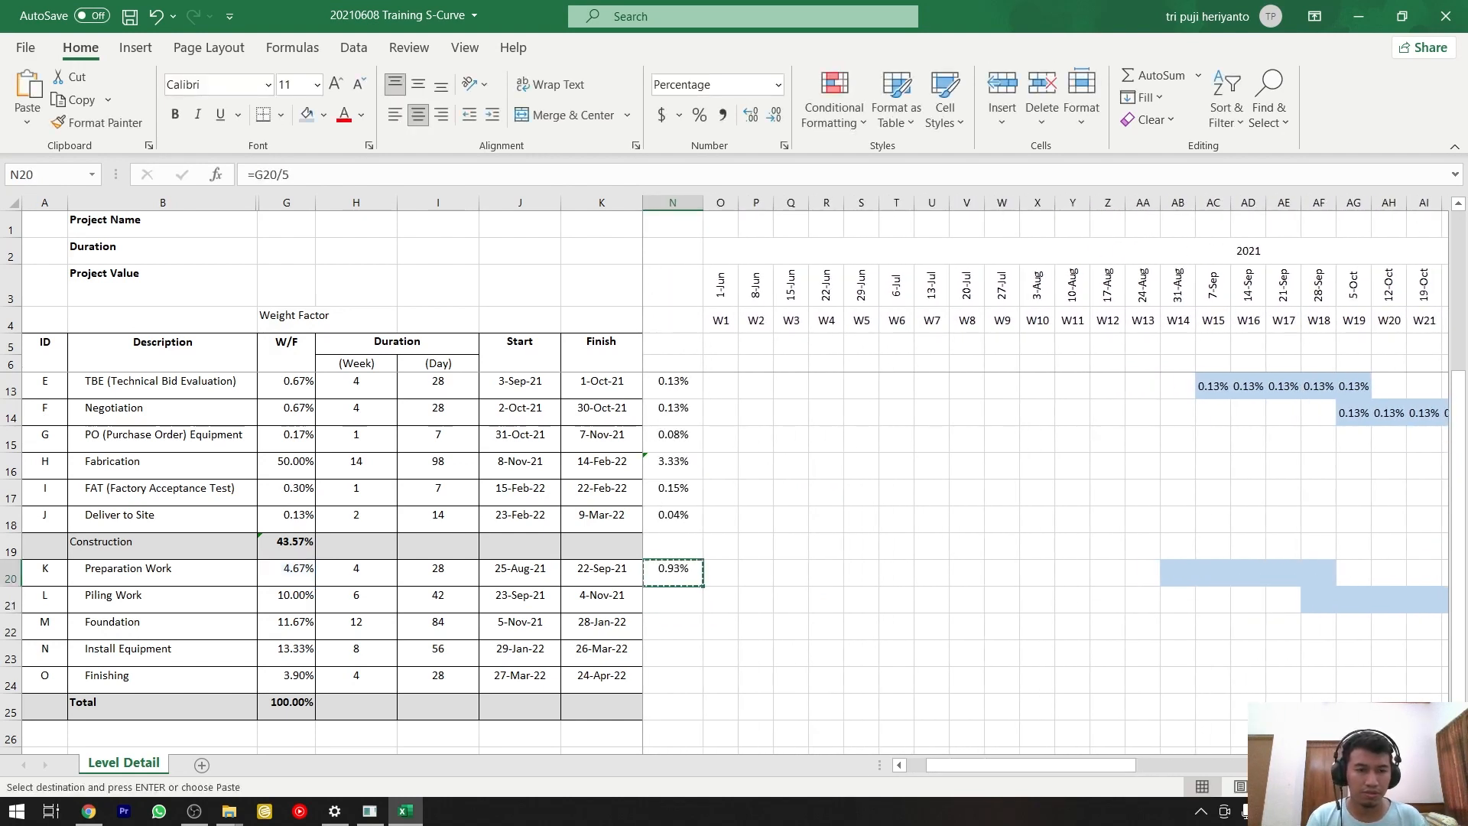
drag(1184, 575, 1319, 579)
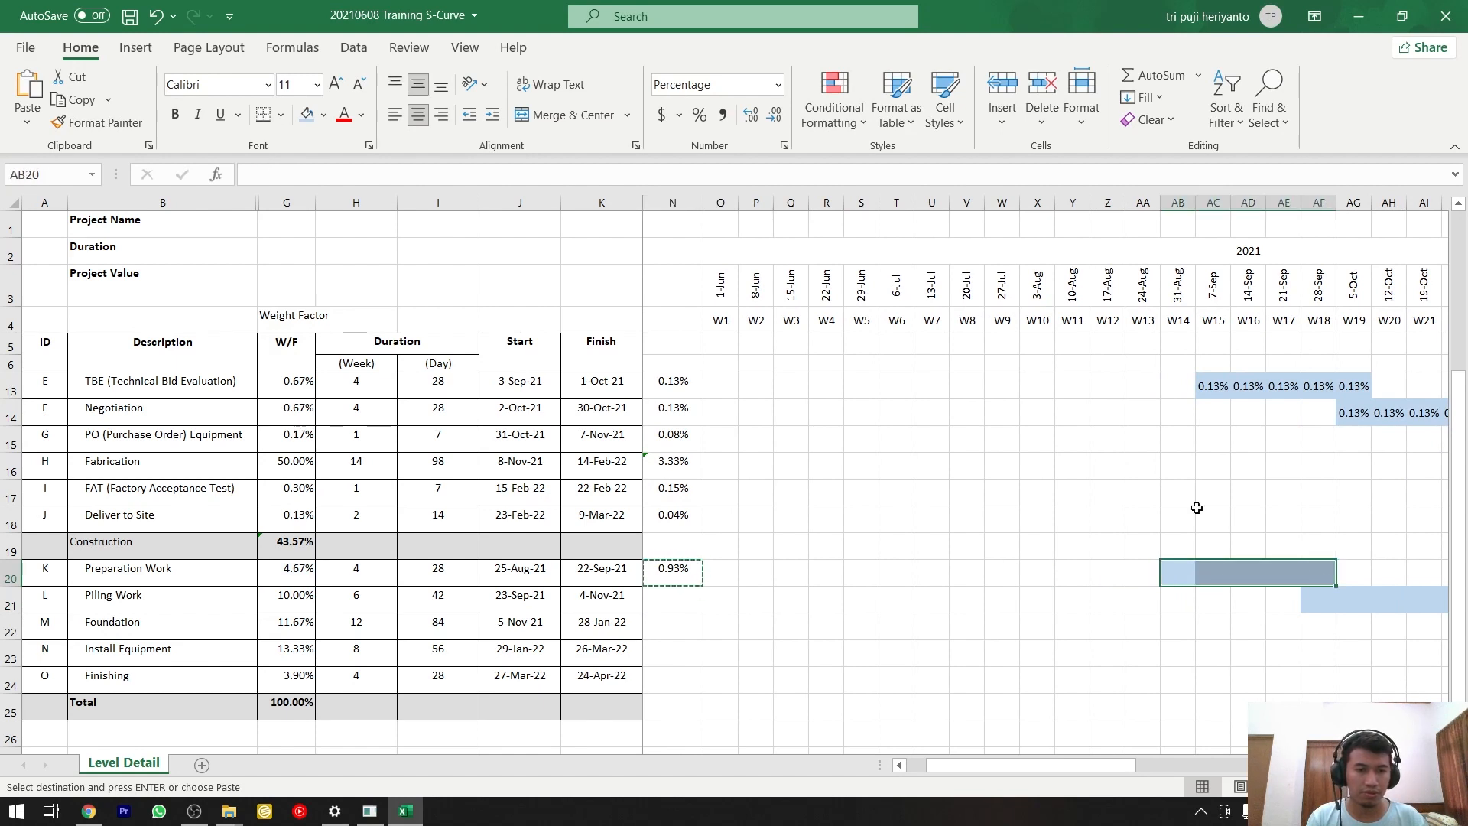
click(28, 123)
click(20, 269)
Count the weeks in the Piling Work bar and calculate its weekly weight in N21 with the formula =G21/7.
click(677, 597)
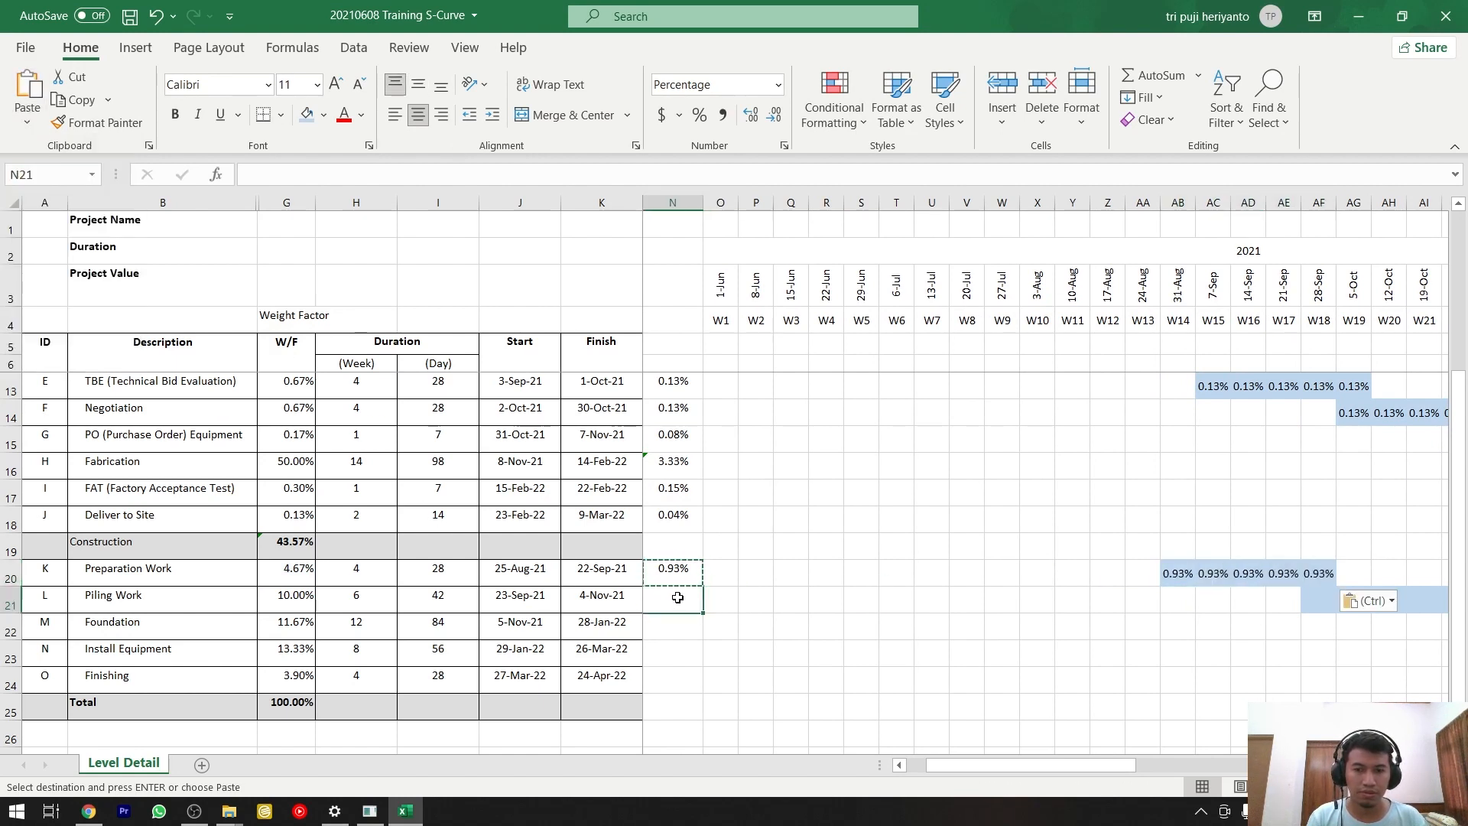
text(=)
click(304, 596)
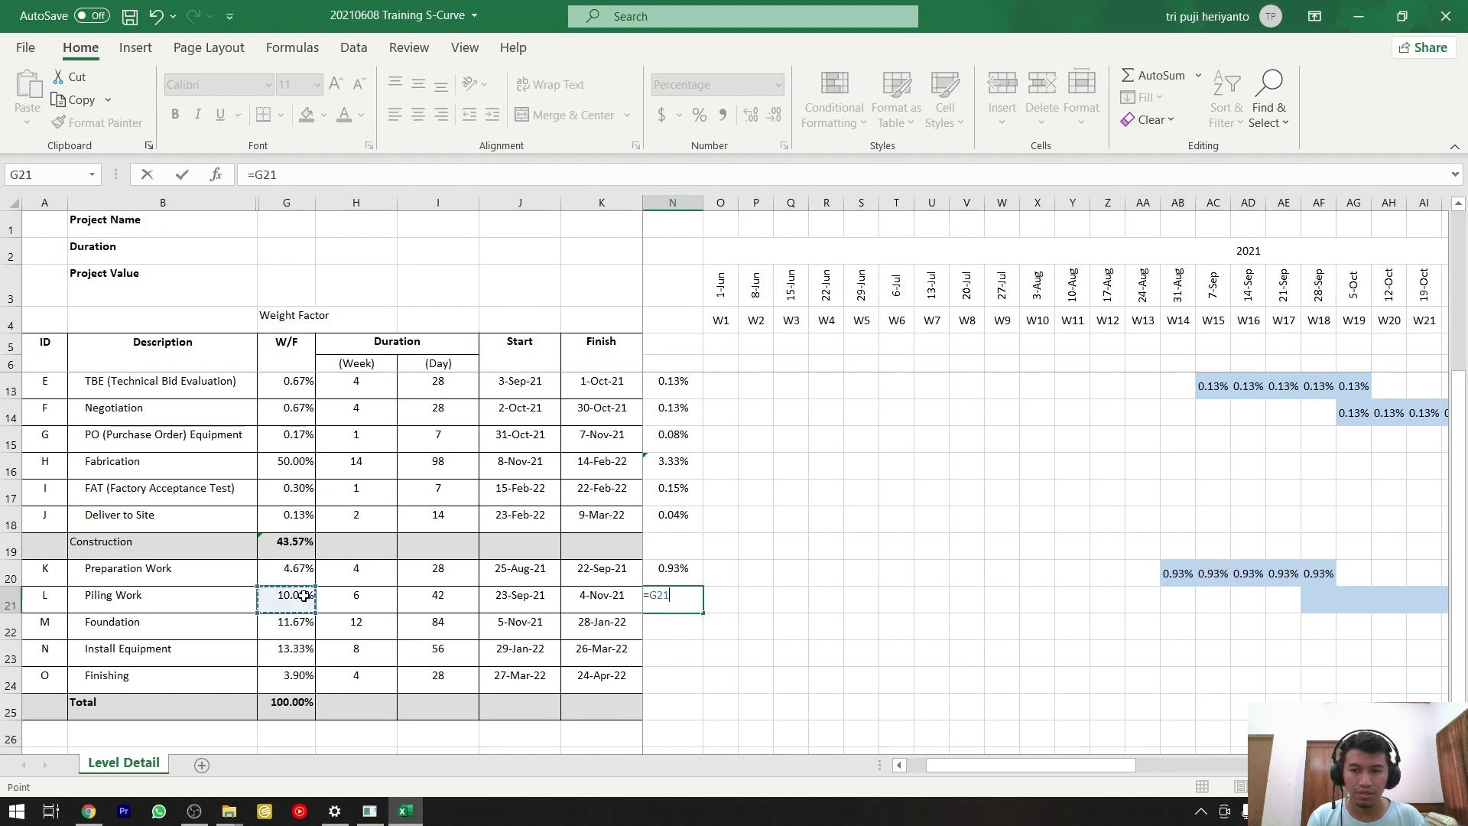
text(/)
drag(956, 768, 1093, 772)
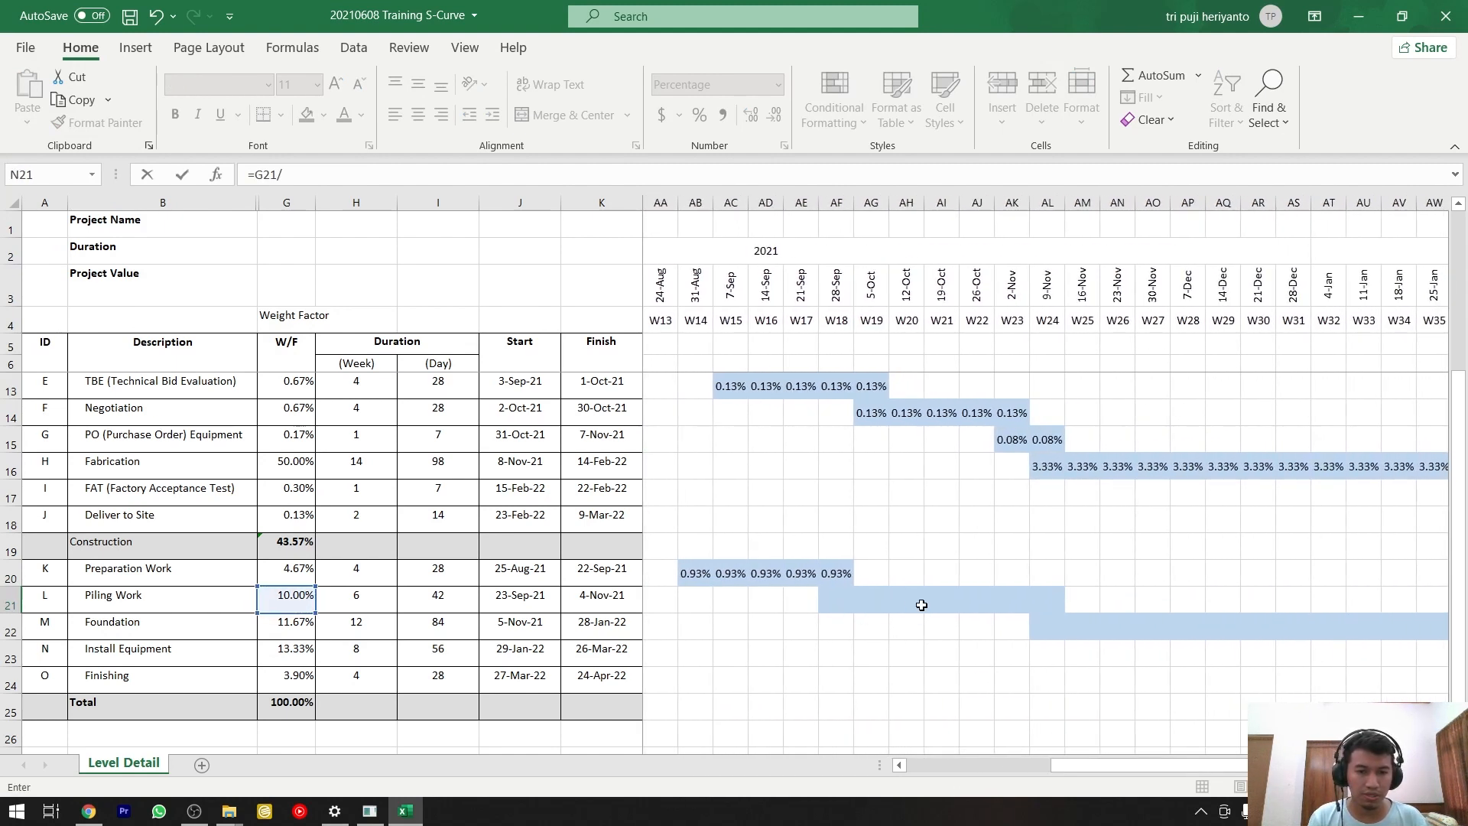
drag(1082, 763, 921, 745)
key(Return)
text(\)
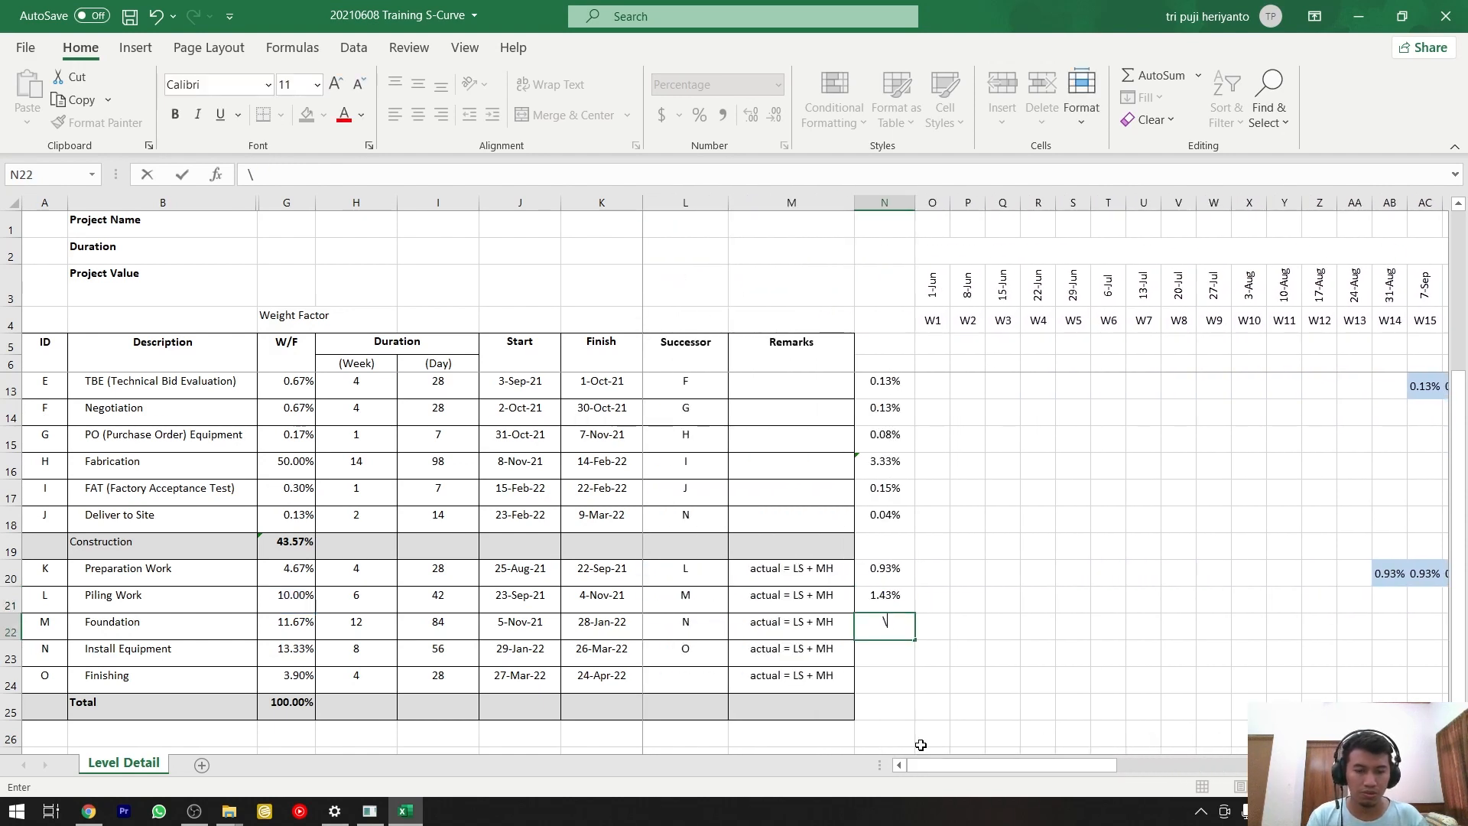
key(Escape)
key(Up)
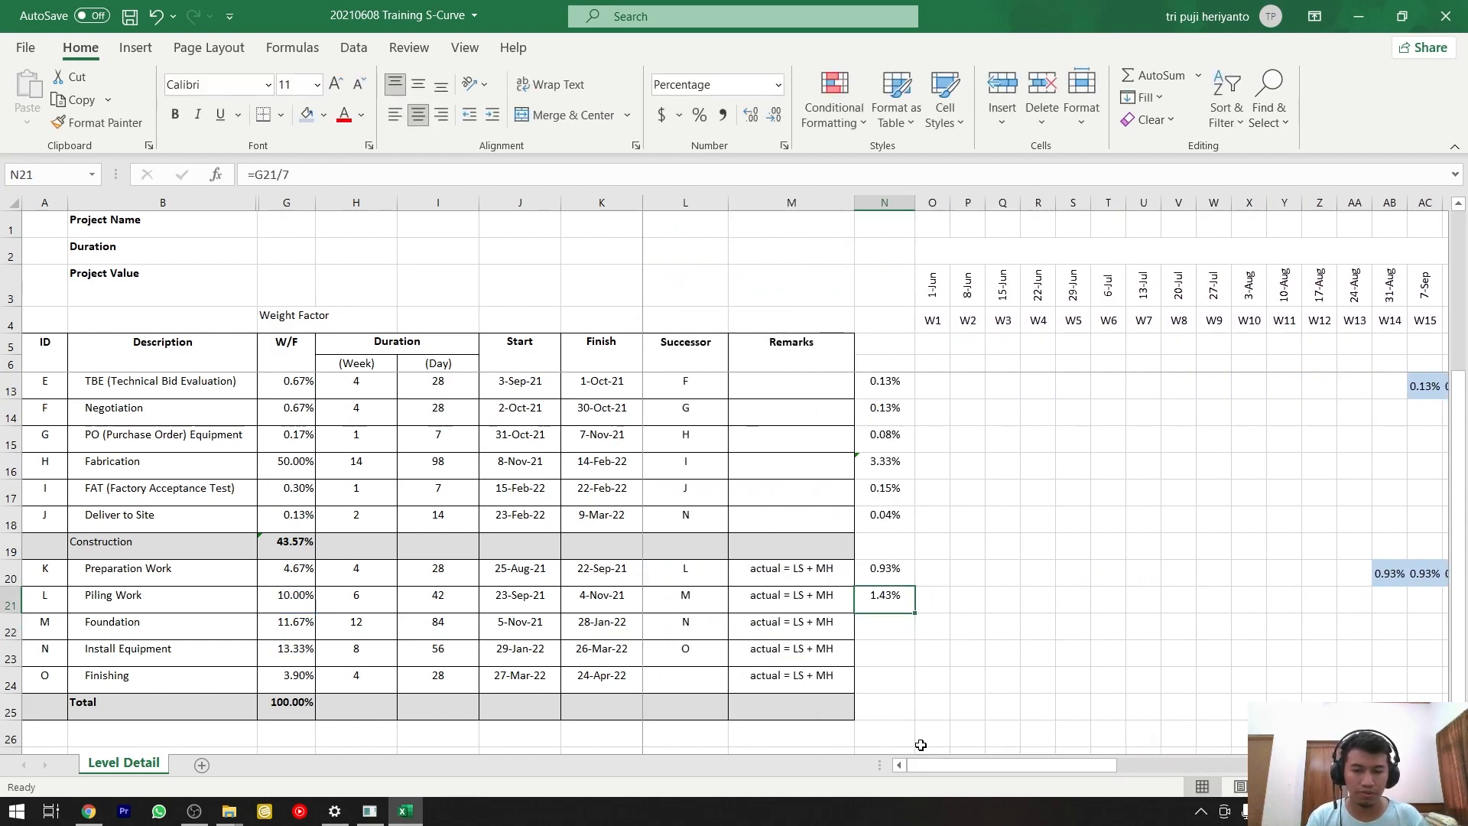
key(ctrl+c)
drag(1059, 773, 1141, 768)
drag(1082, 600, 1296, 600)
click(58, 128)
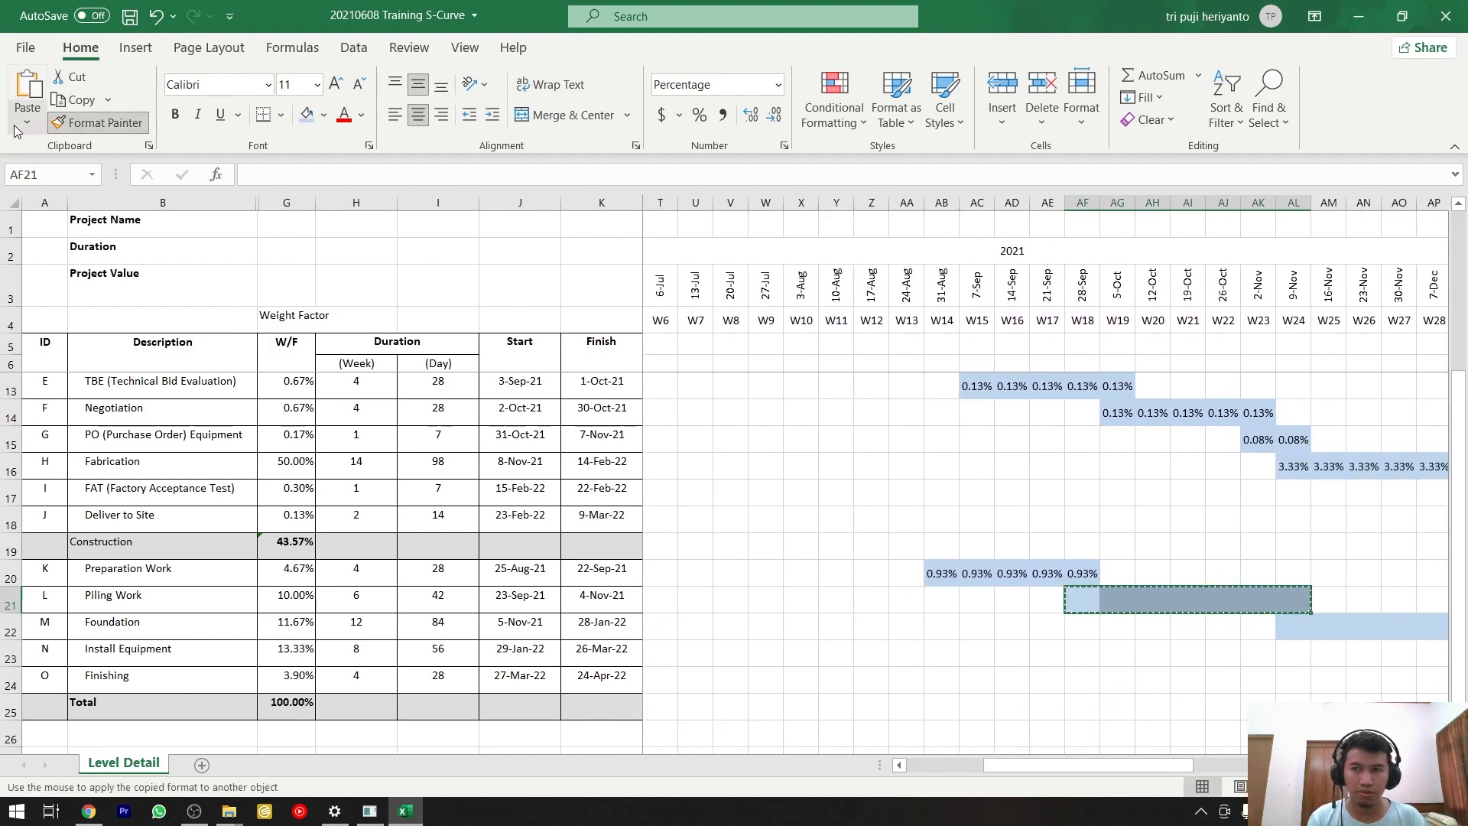
click(26, 117)
key(Escape)
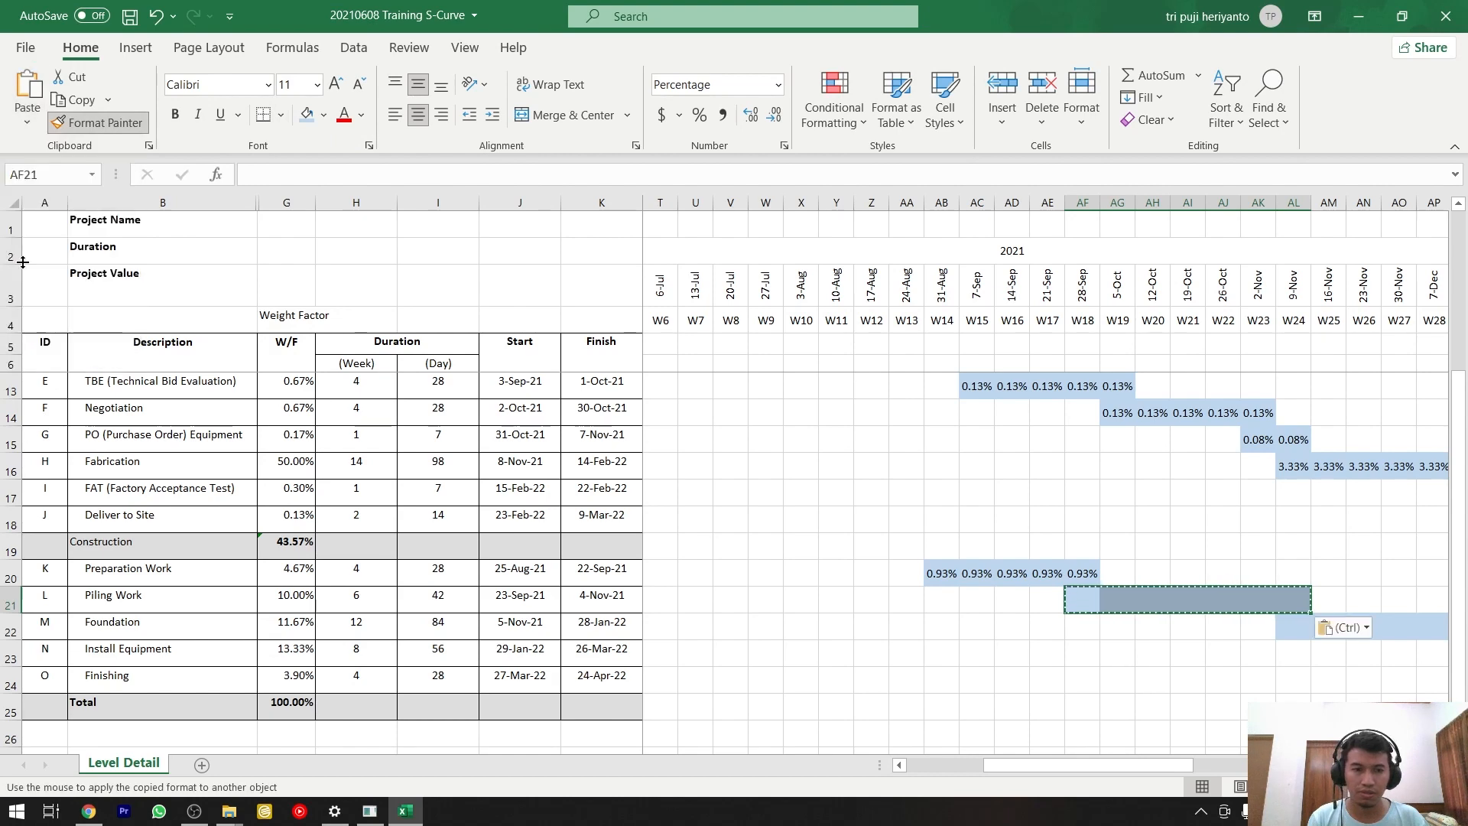
key(Escape)
Copy the weekly weight in N21 and paste it as values only into the Piling Work bar, AF21:AL21.
drag(1033, 769, 1151, 768)
click(873, 602)
key(ctrl+c)
drag(764, 598, 979, 599)
click(27, 123)
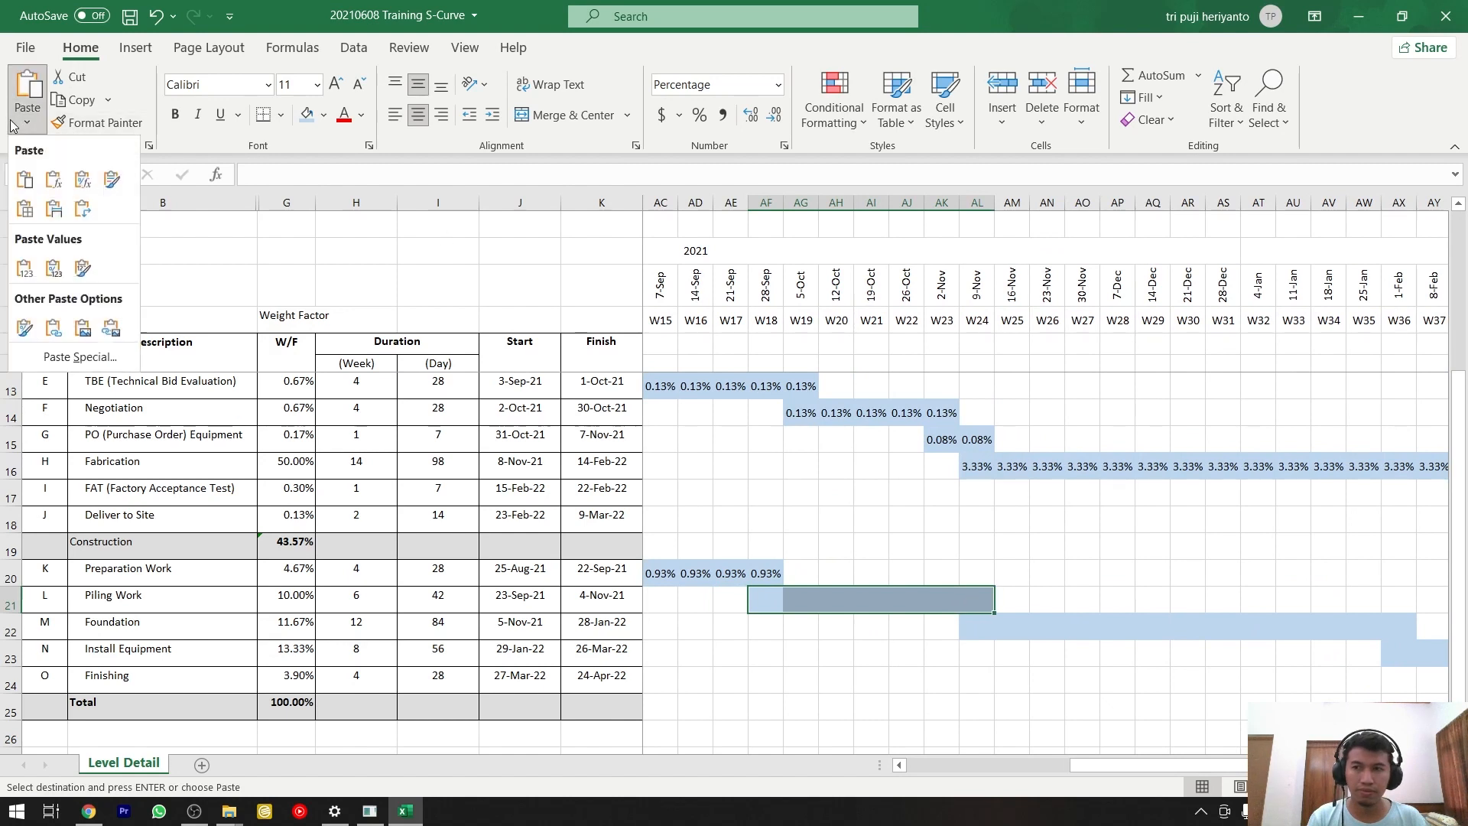
click(19, 269)
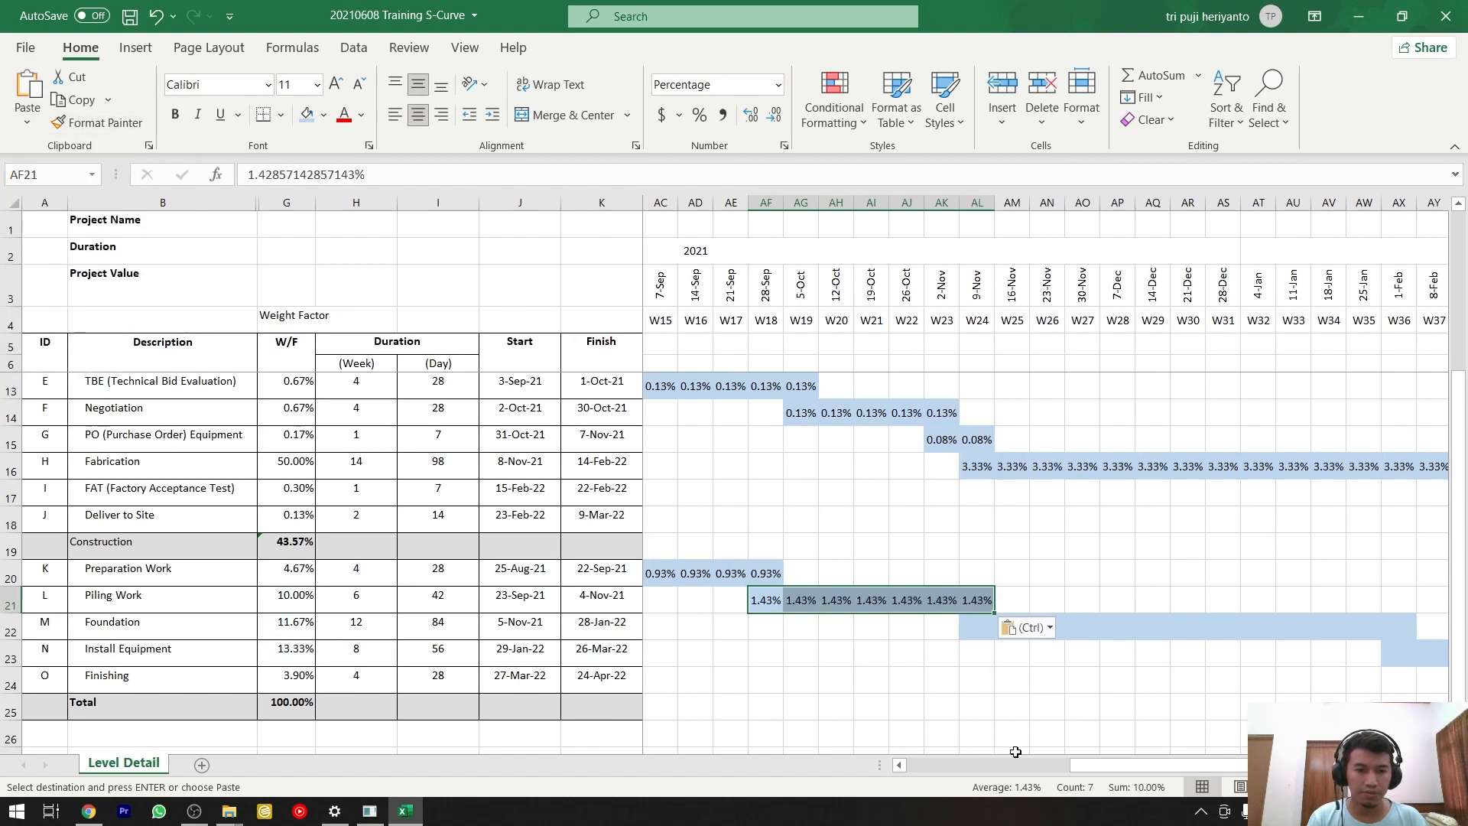
Count the weeks in the Foundation bar and calculate its weekly weight in N22 with the formula =G22/13.
drag(1078, 765, 1119, 768)
drag(836, 626, 1258, 625)
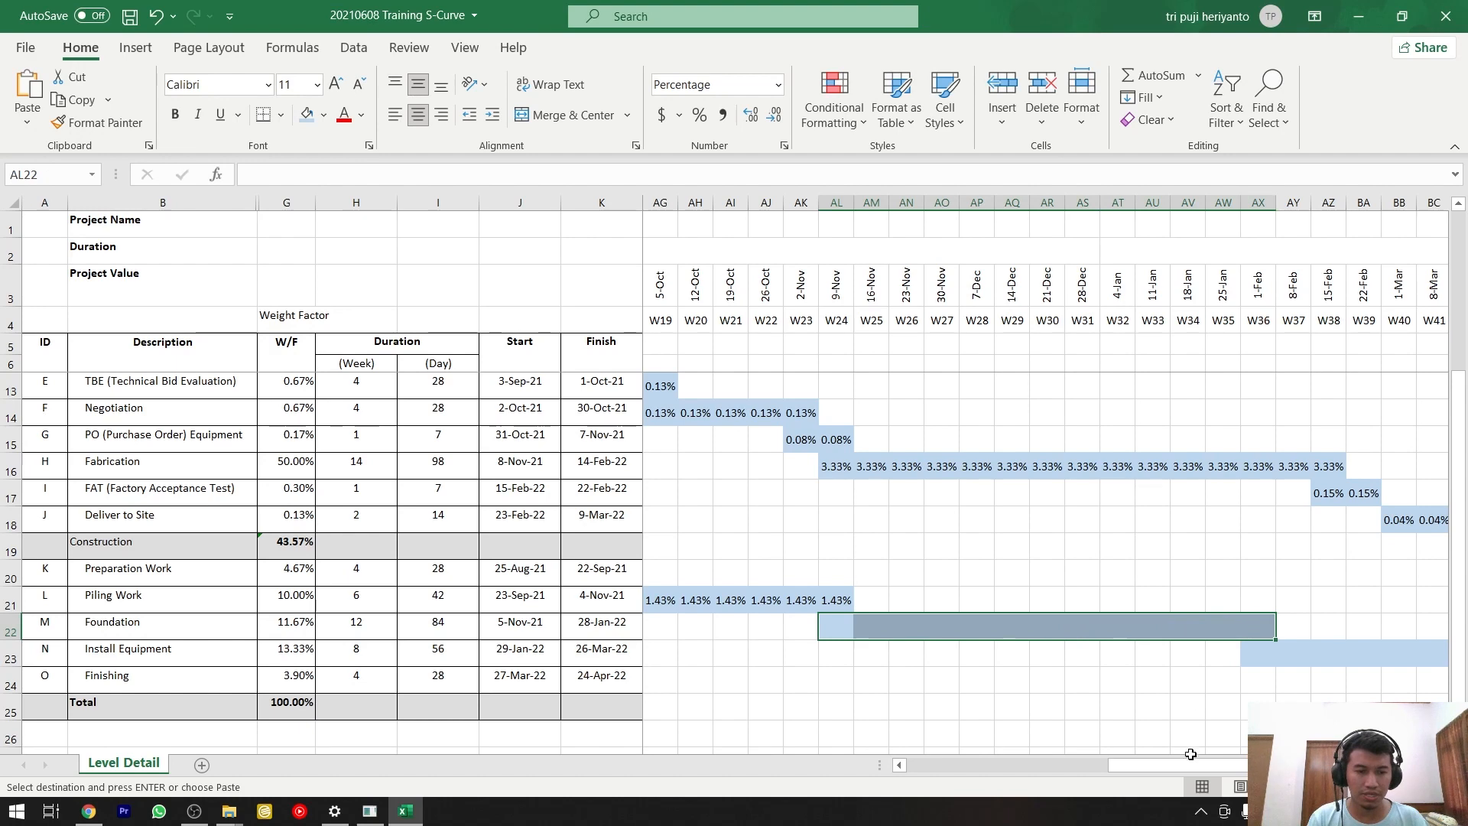
drag(1191, 757, 990, 761)
click(884, 623)
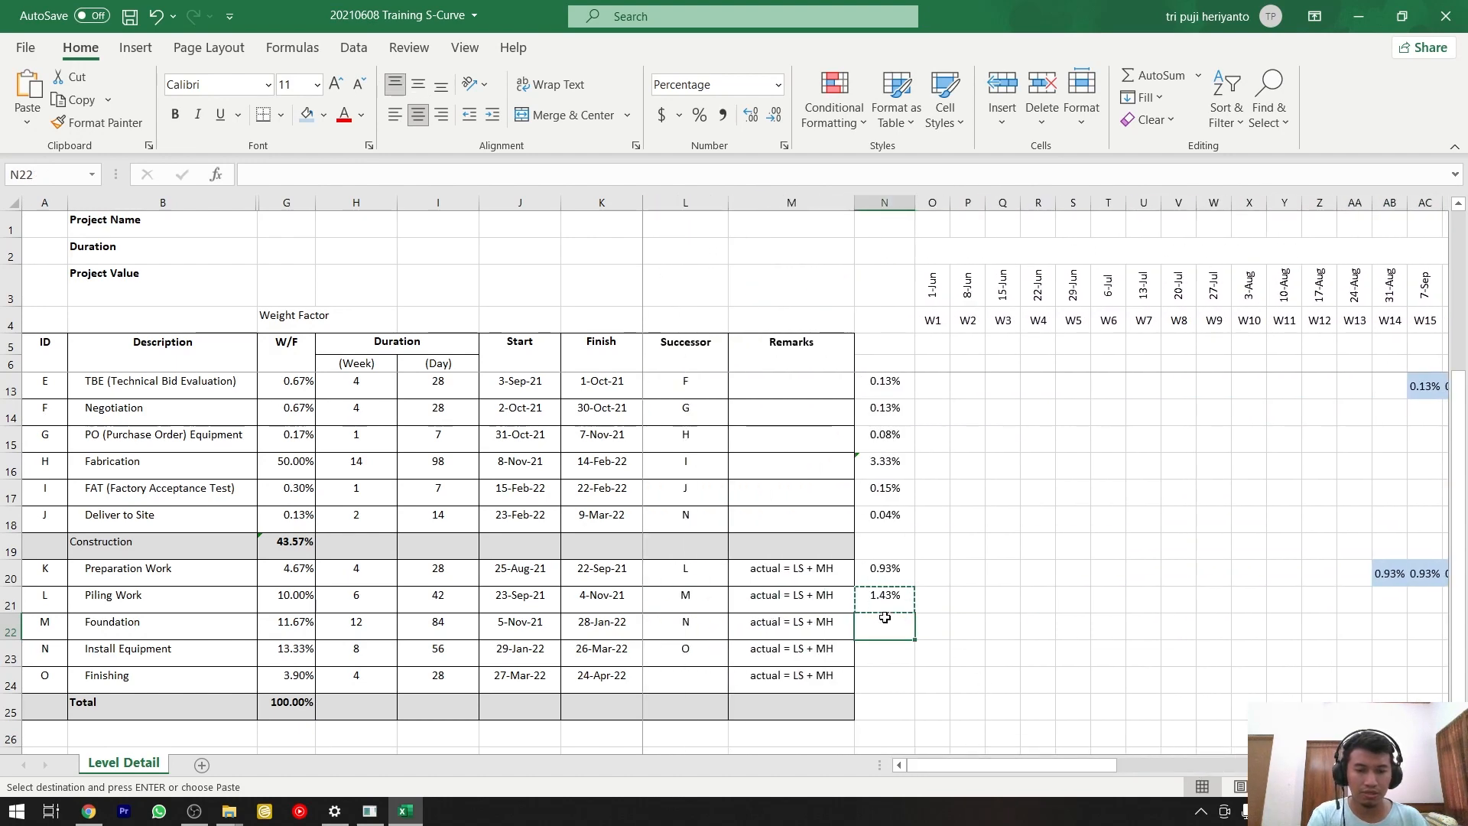
text(=)
click(300, 624)
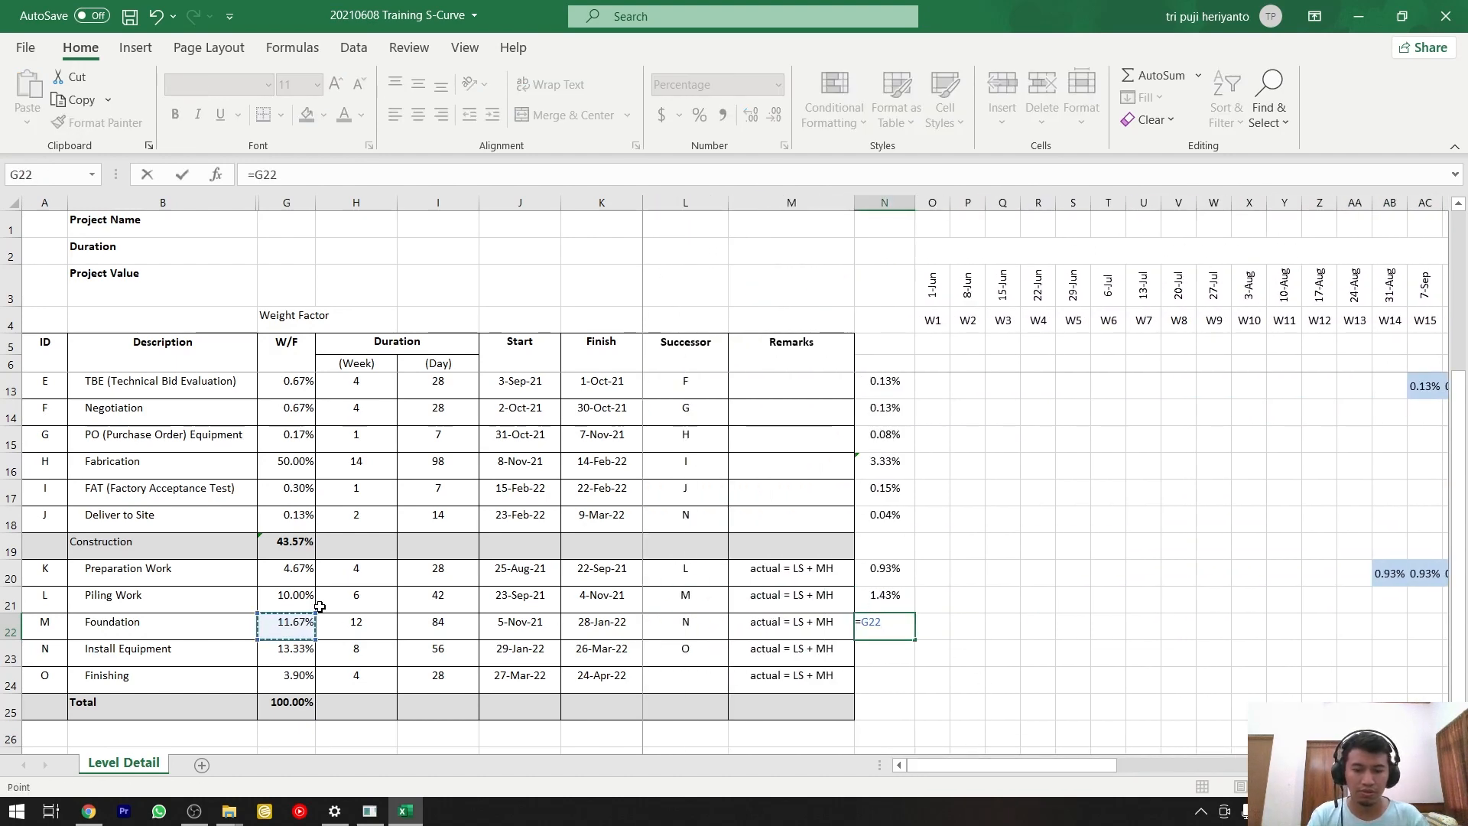
text(/13)
key(ctrl+Return)
Copy the weekly weight in N22 and paste it as values only into the Foundation bar, AL22:AX22.
key(ctrl+c)
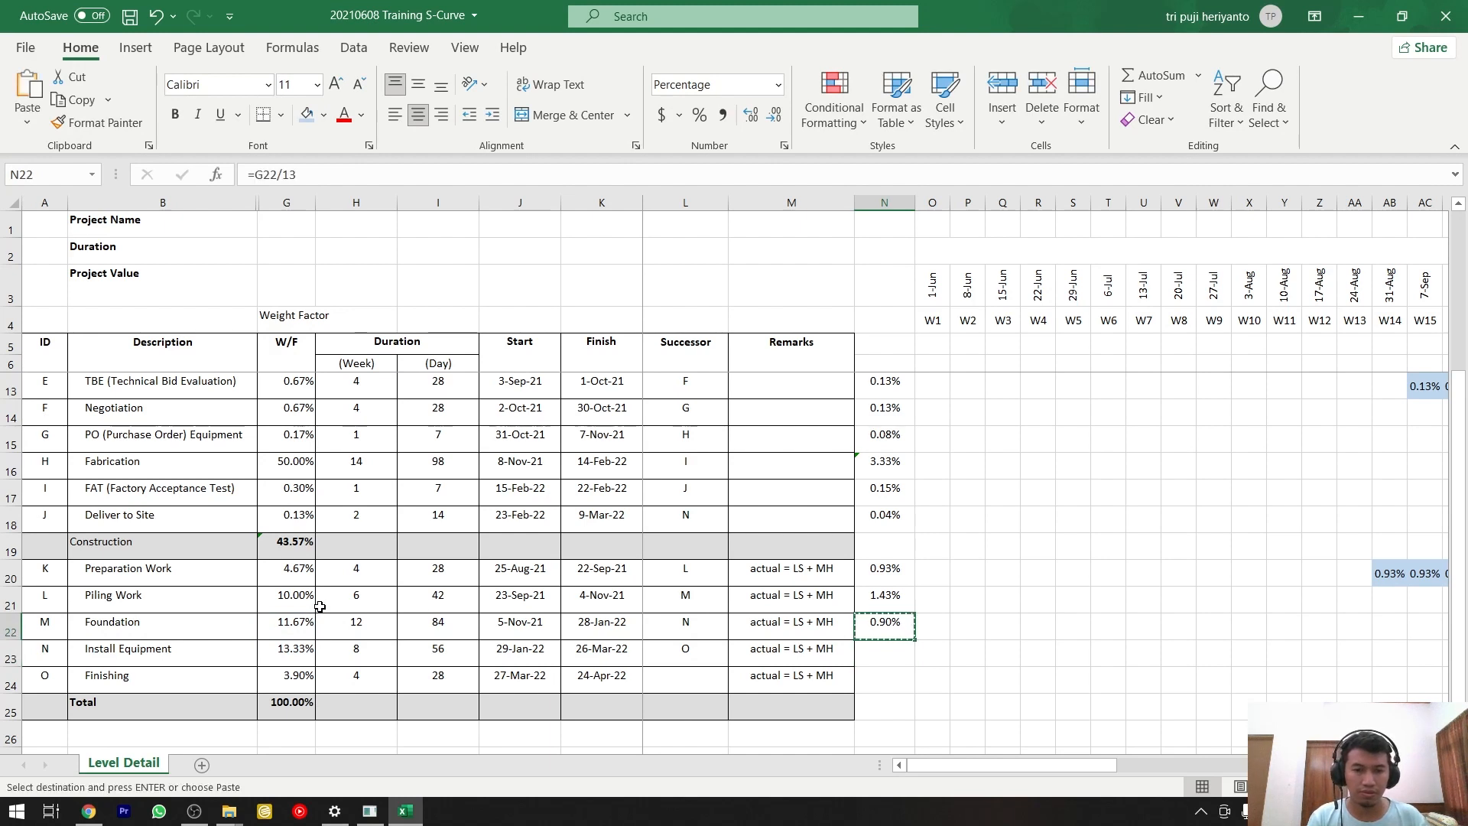
drag(933, 764, 1159, 767)
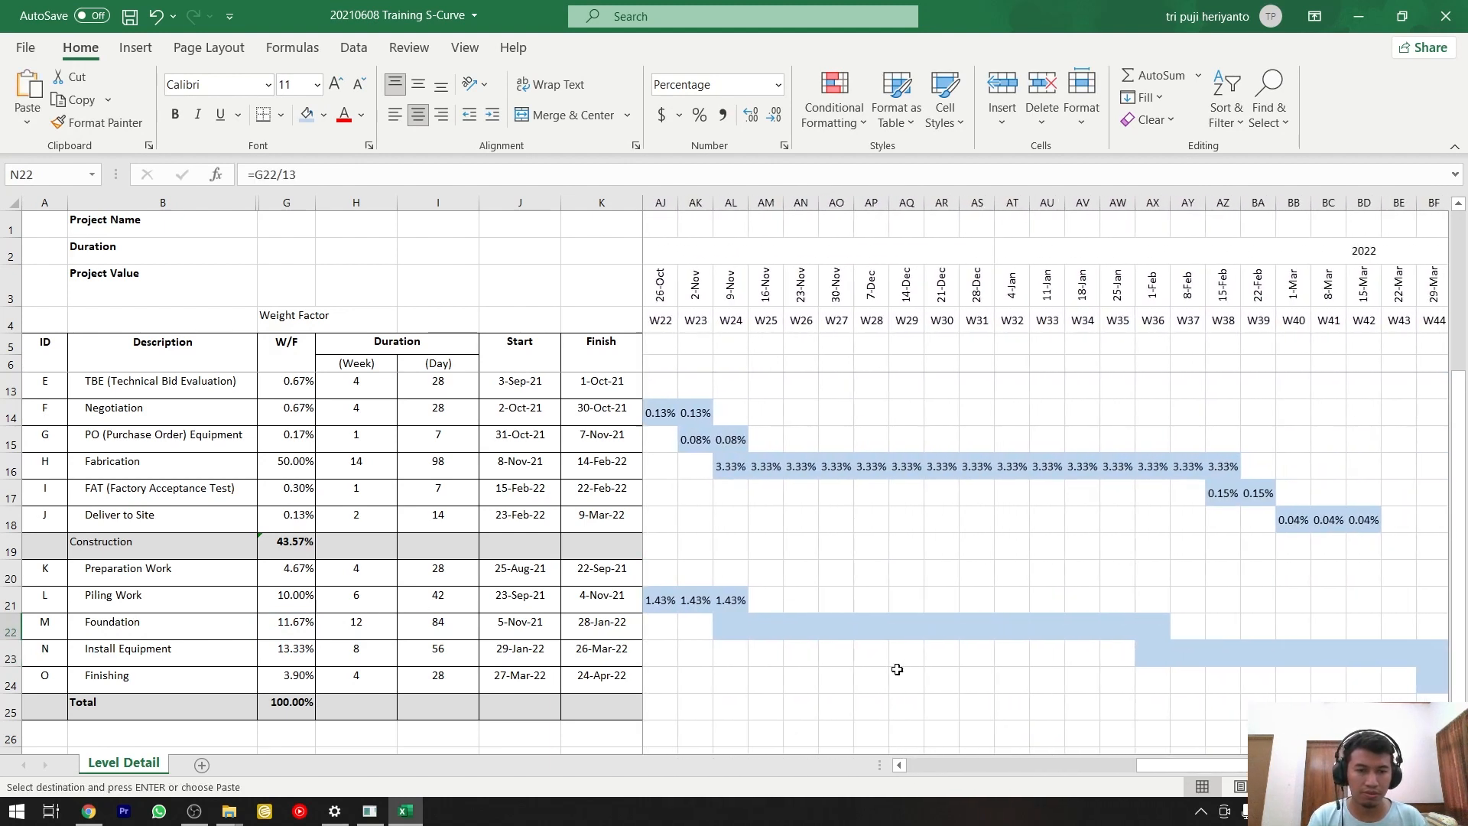
click(736, 627)
drag(1117, 633, 1156, 631)
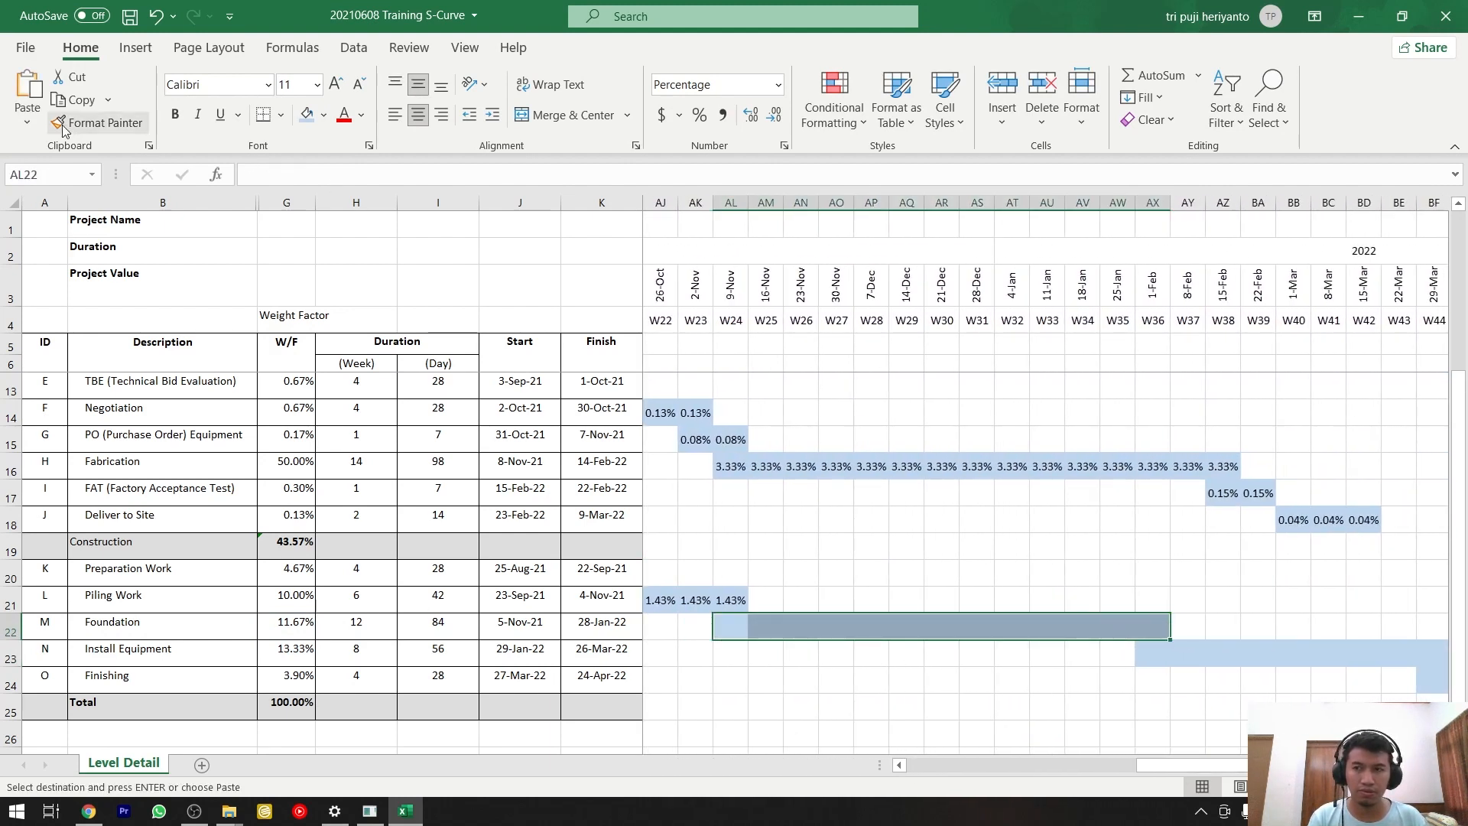
click(28, 123)
click(25, 269)
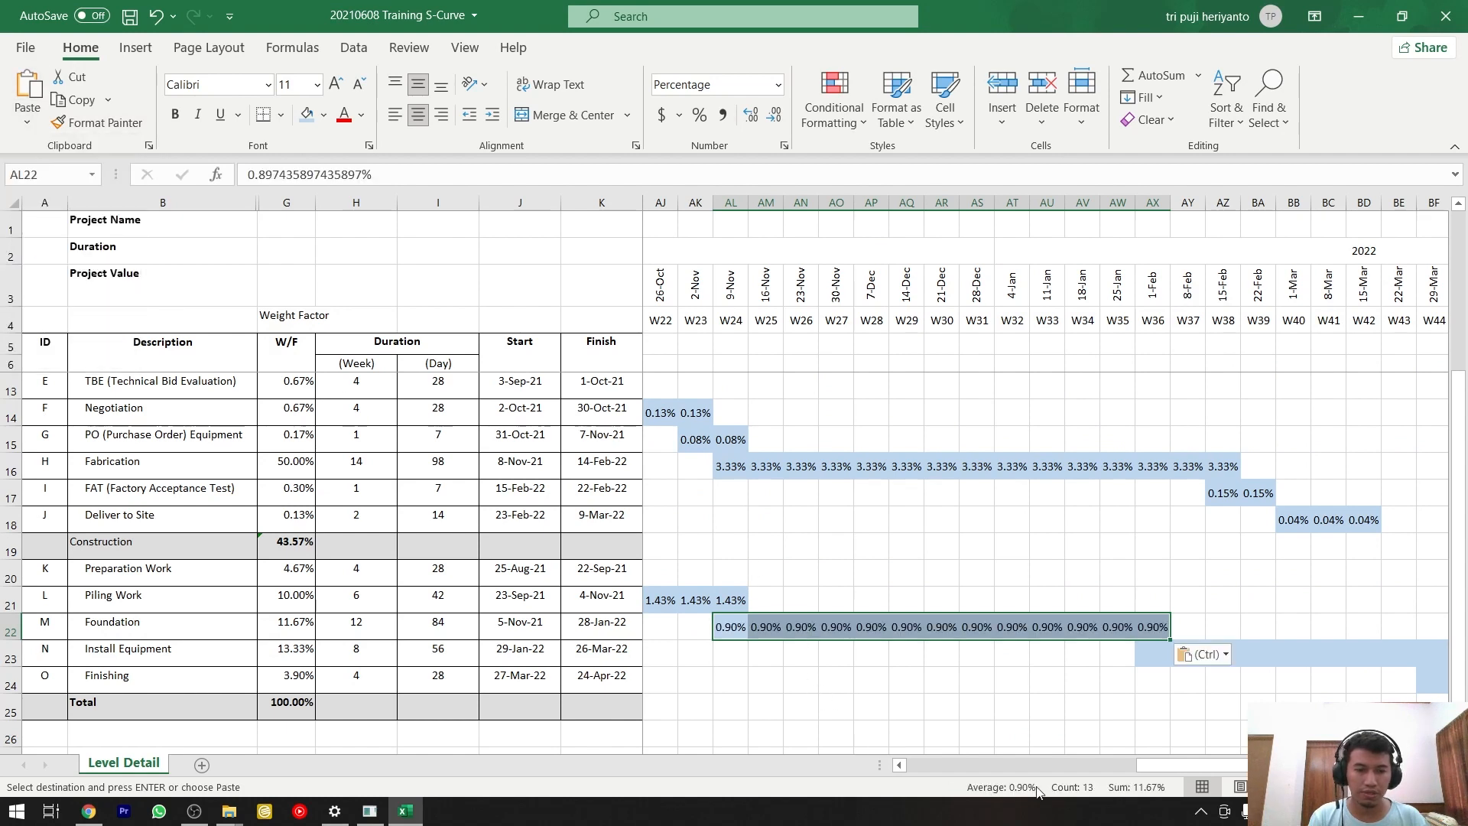
Count the weeks in the Install Equipment bar and calculate its weekly weight in N23 with the formula =G23/9.
drag(1154, 767, 925, 767)
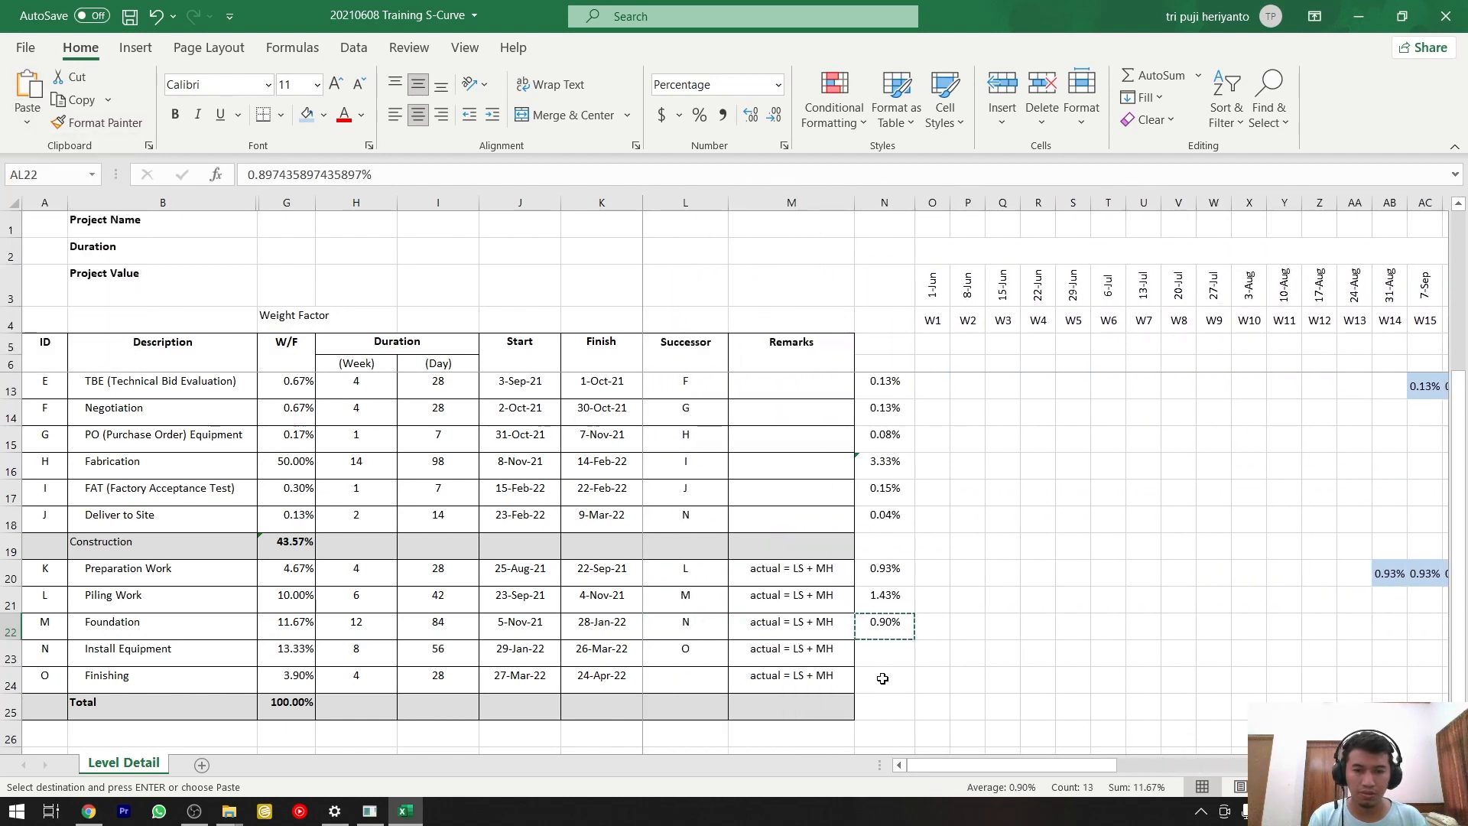
click(885, 649)
text(=)
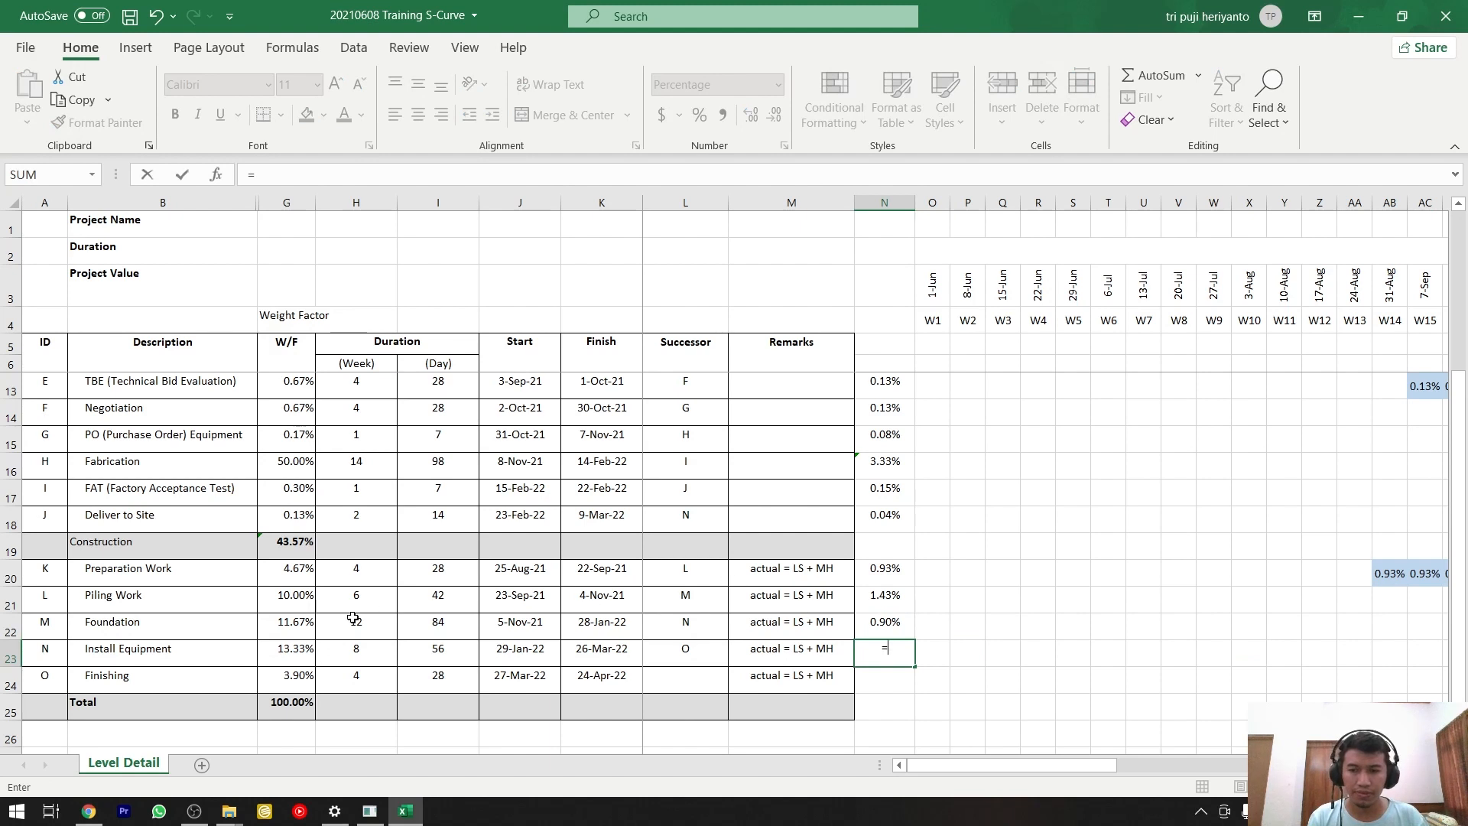
click(299, 651)
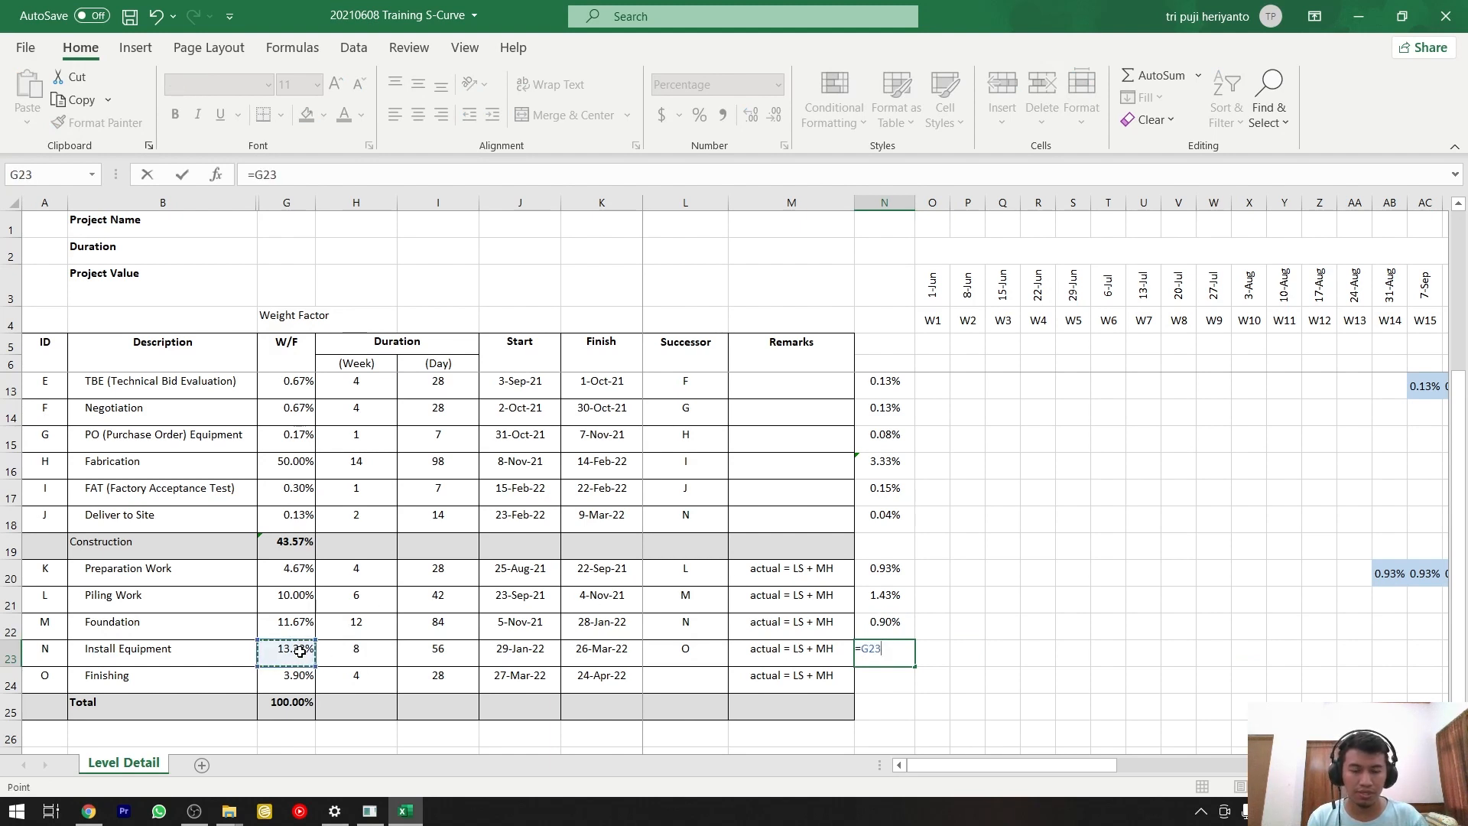
drag(951, 768, 1268, 768)
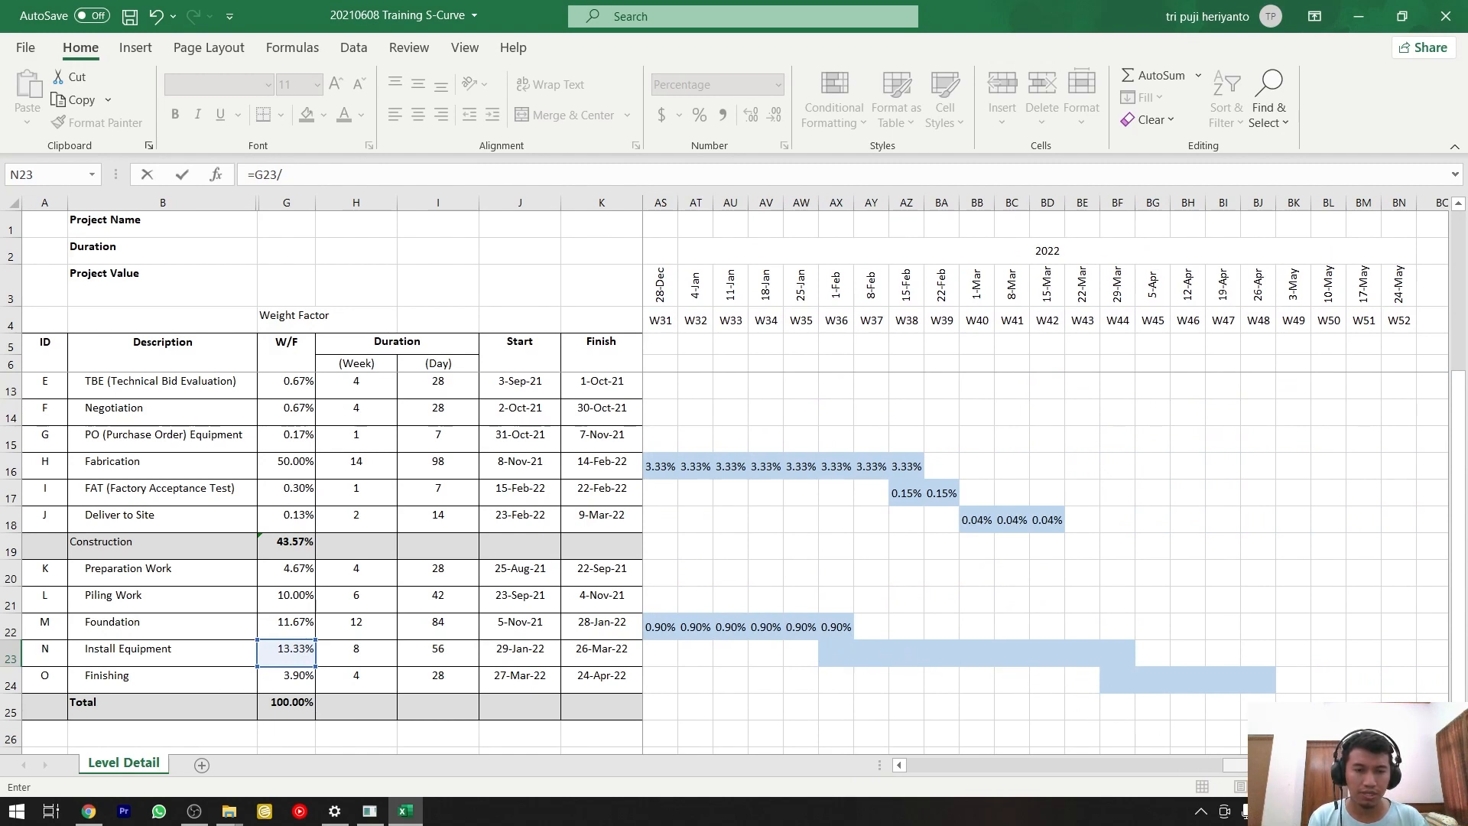
drag(1268, 767, 952, 769)
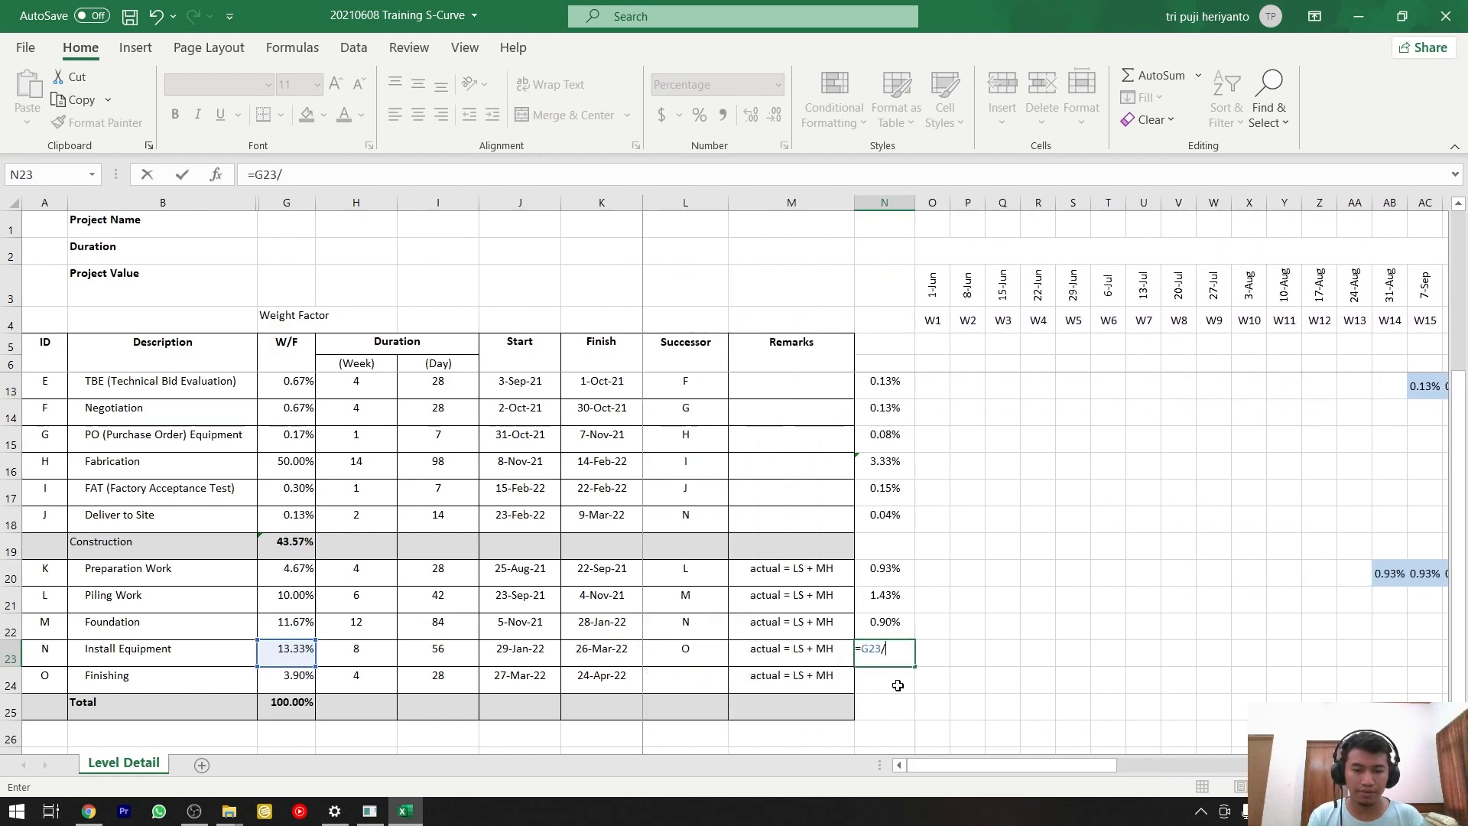
text(9)
key(Return)
Copy the weekly weight in N23 and paste it as values only into the Install Equipment bar, AX23:BF23.
key(Up)
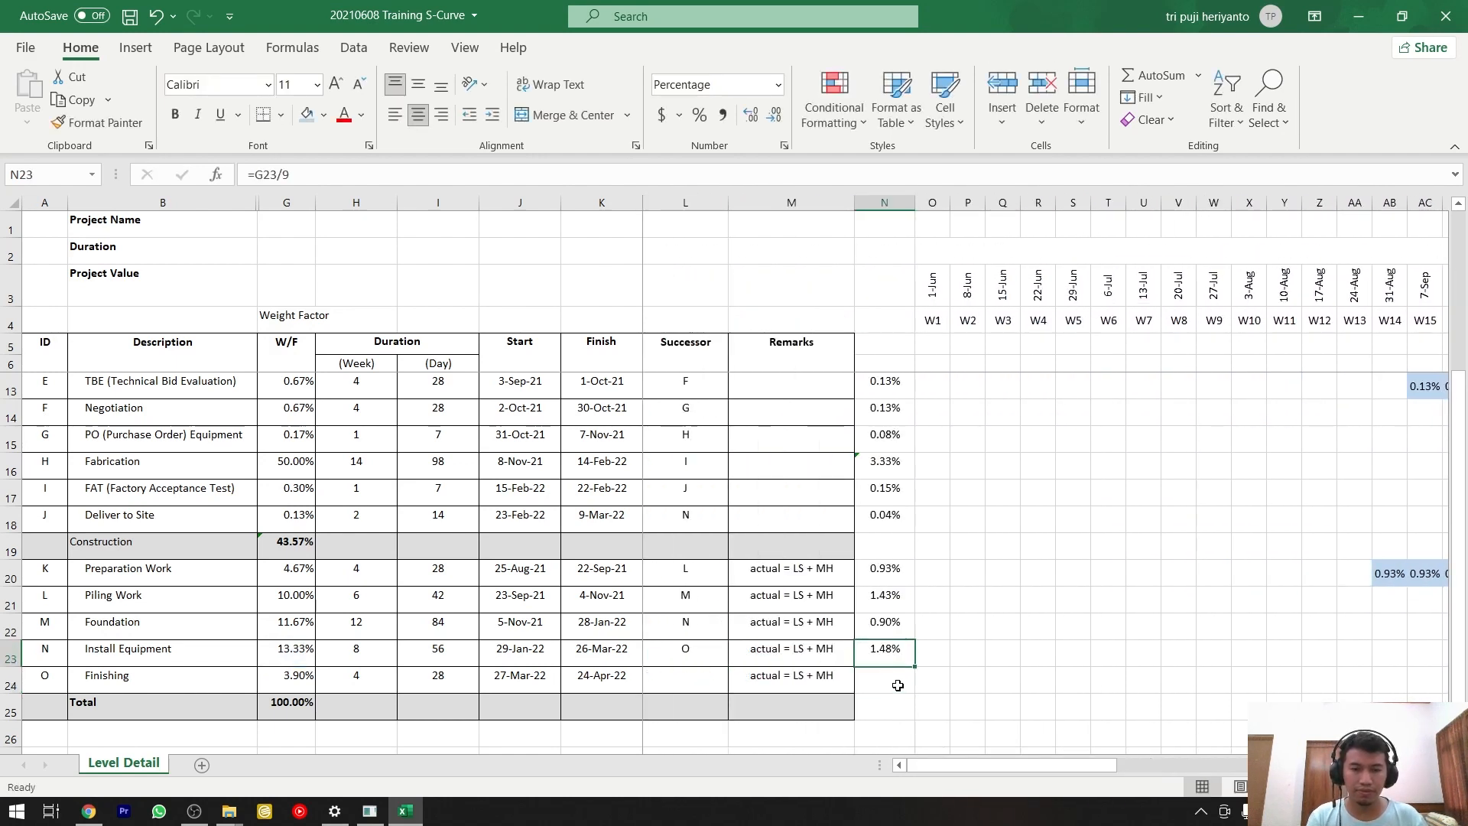
key(ctrl+c)
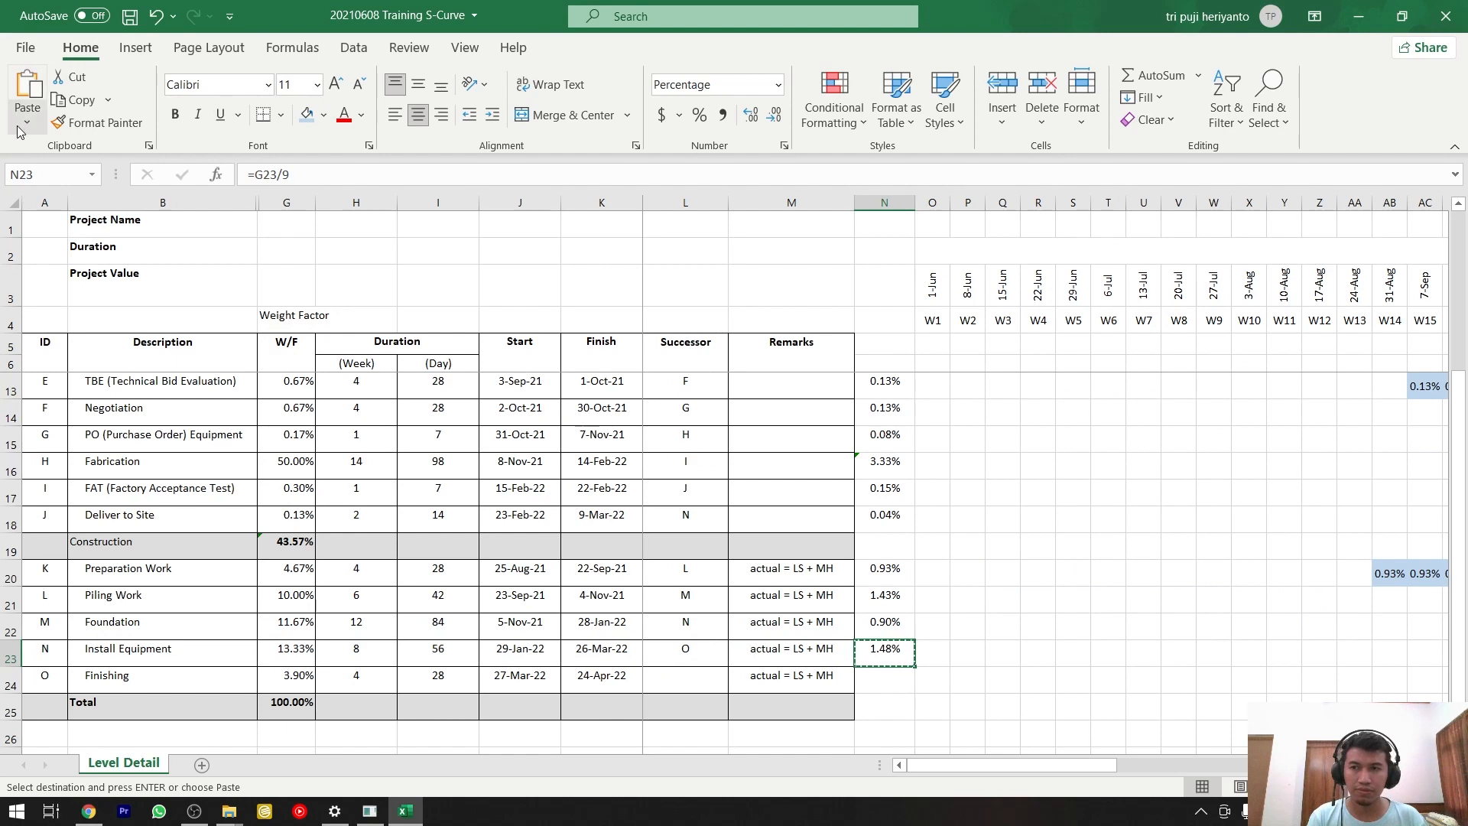
drag(1003, 771, 1251, 795)
click(1131, 752)
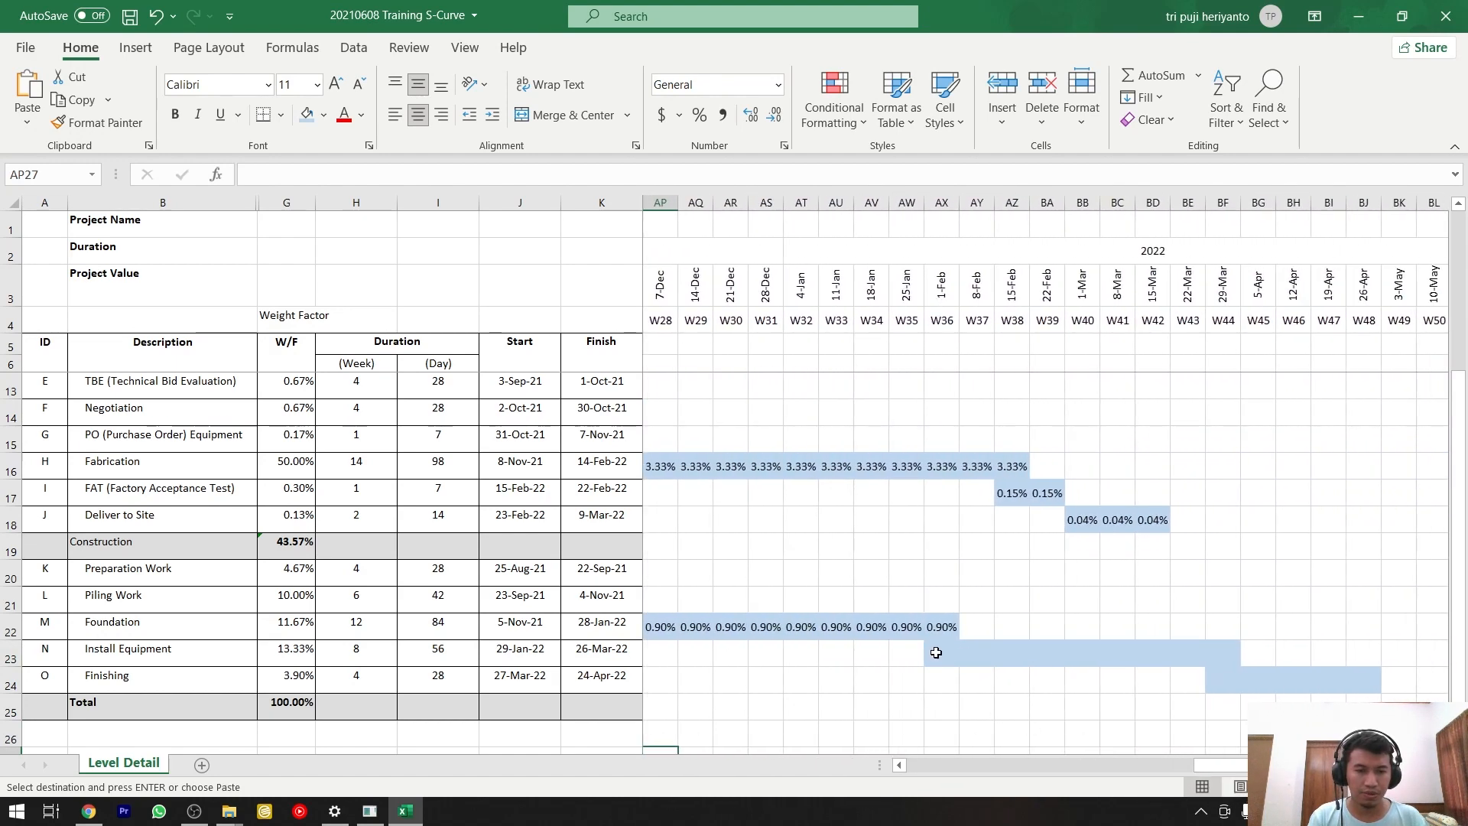
drag(941, 652, 1214, 653)
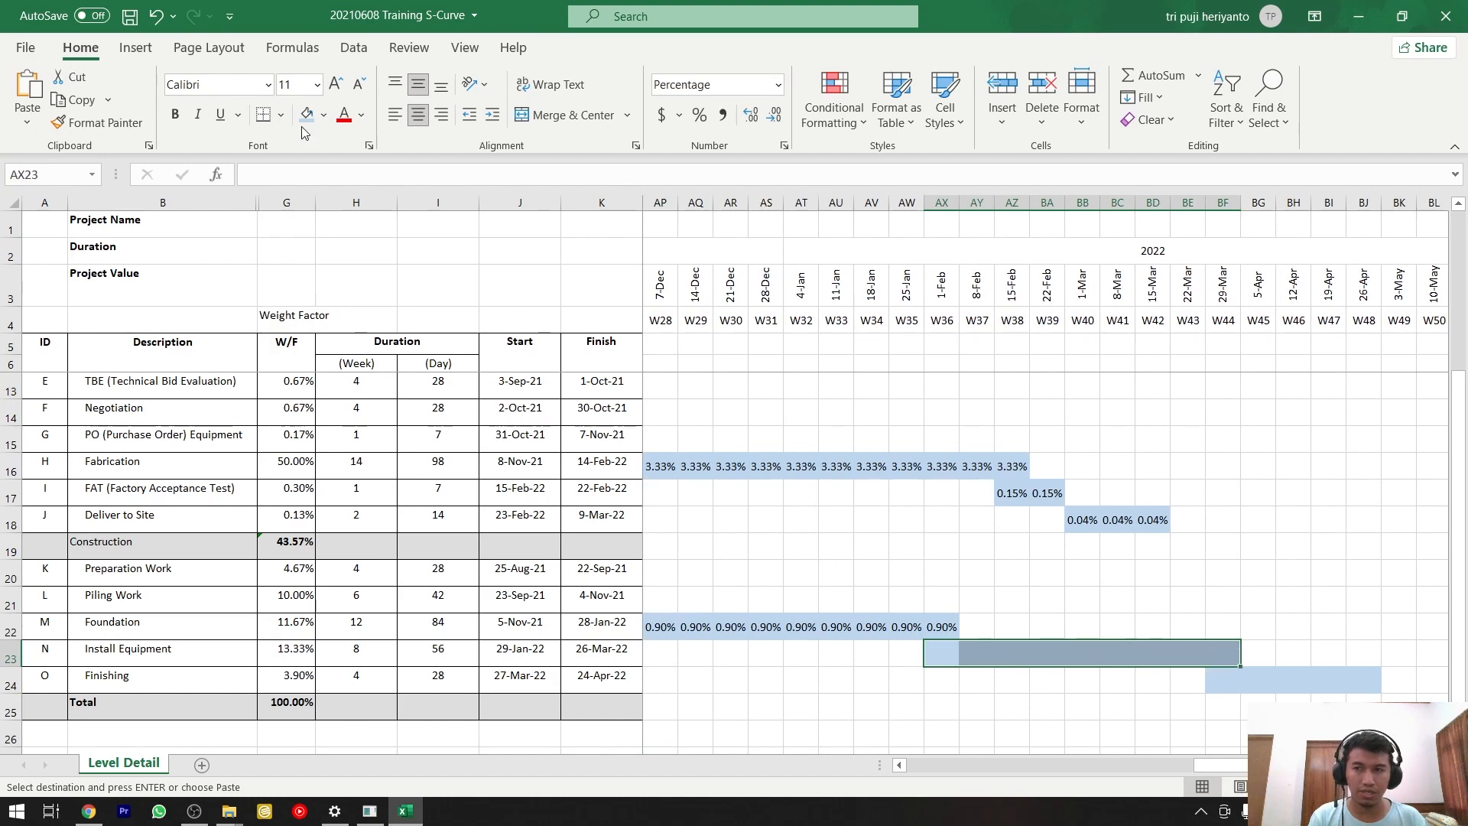
click(27, 123)
click(26, 269)
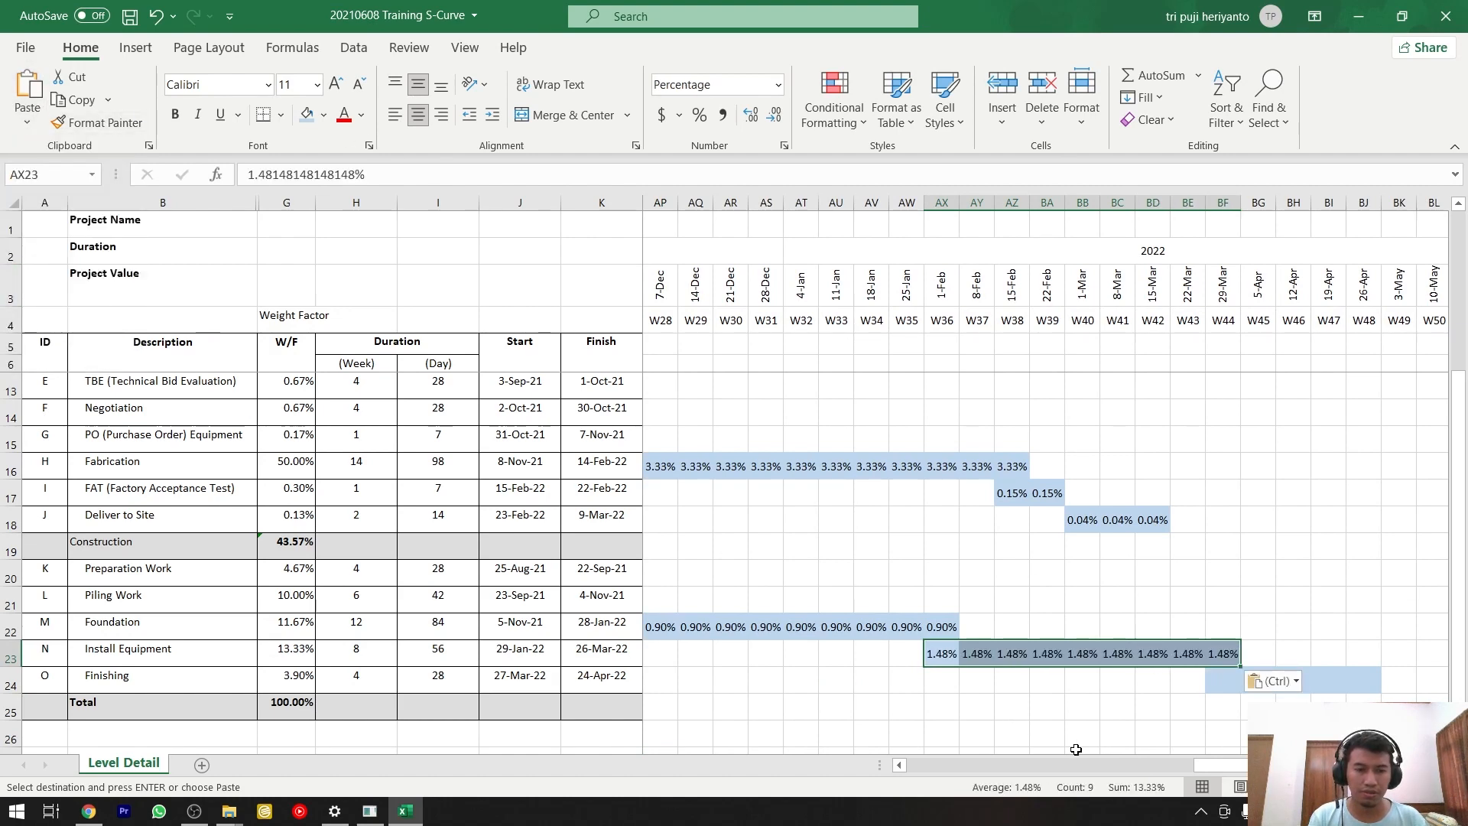
Count the weeks in the Finishing bar and calculate its weekly weight in N24 with the formula =G24/5.
drag(1221, 766, 956, 767)
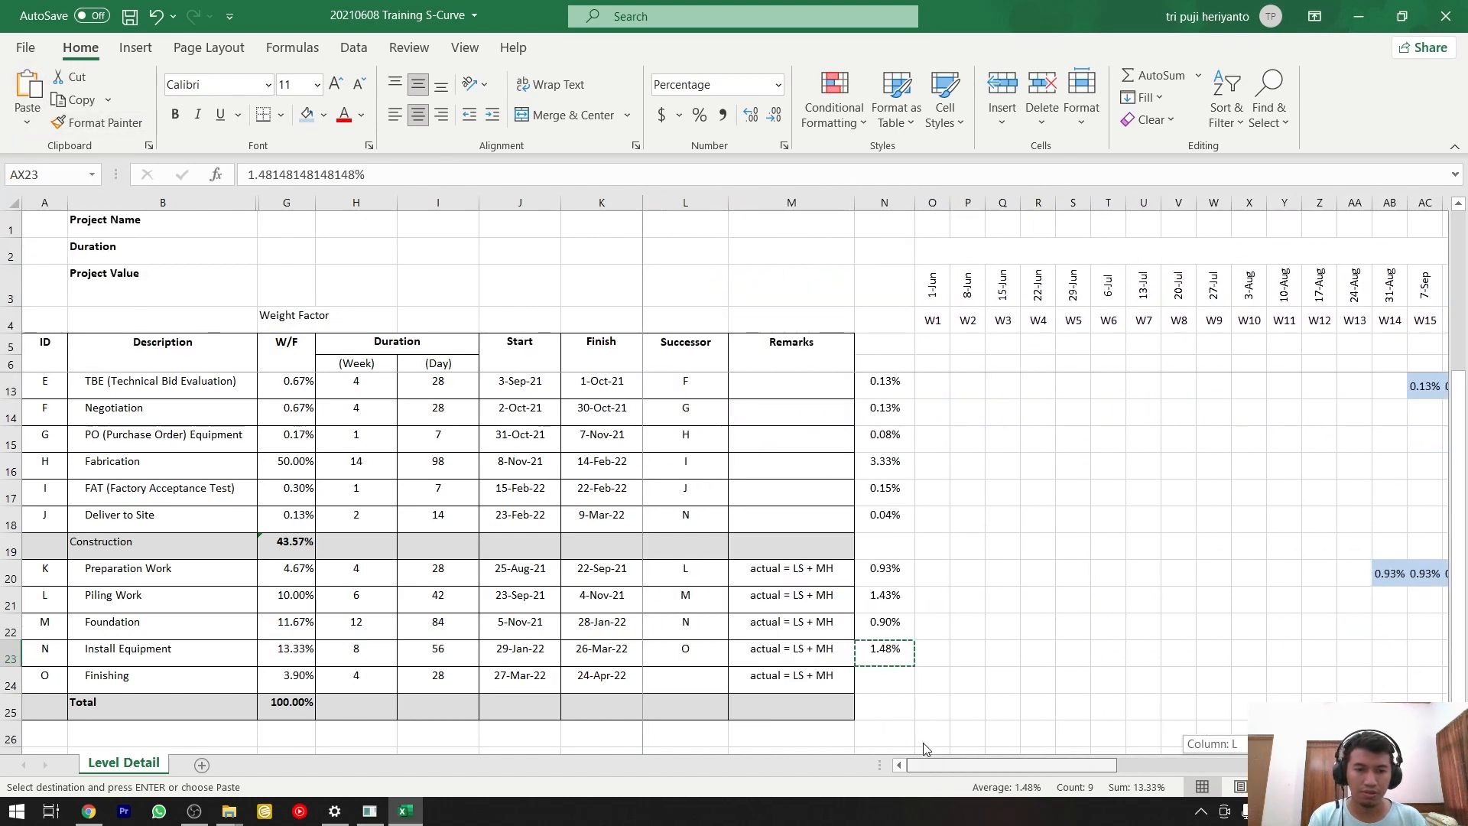
click(889, 675)
text(=)
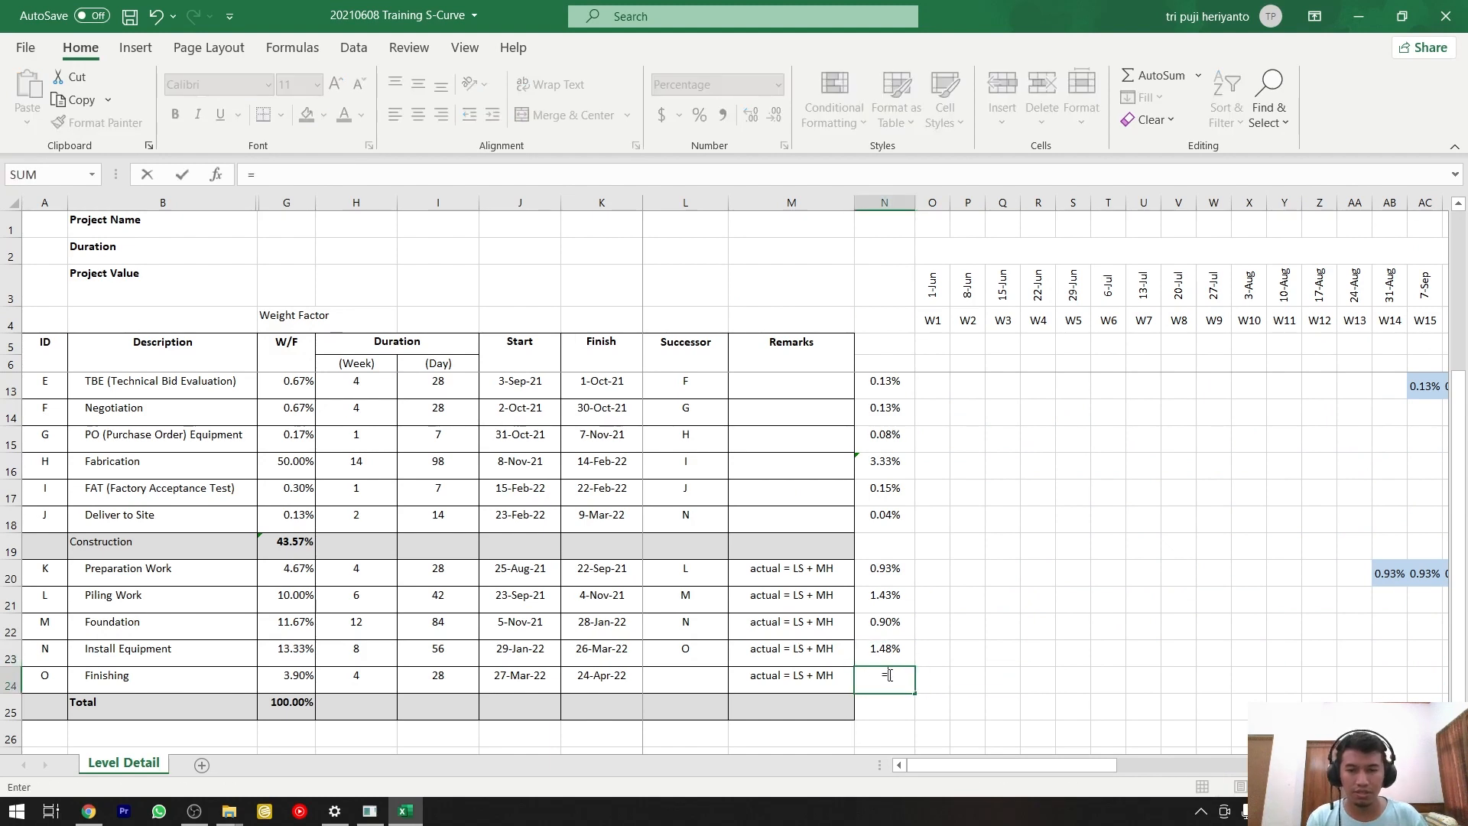
click(309, 673)
text(/)
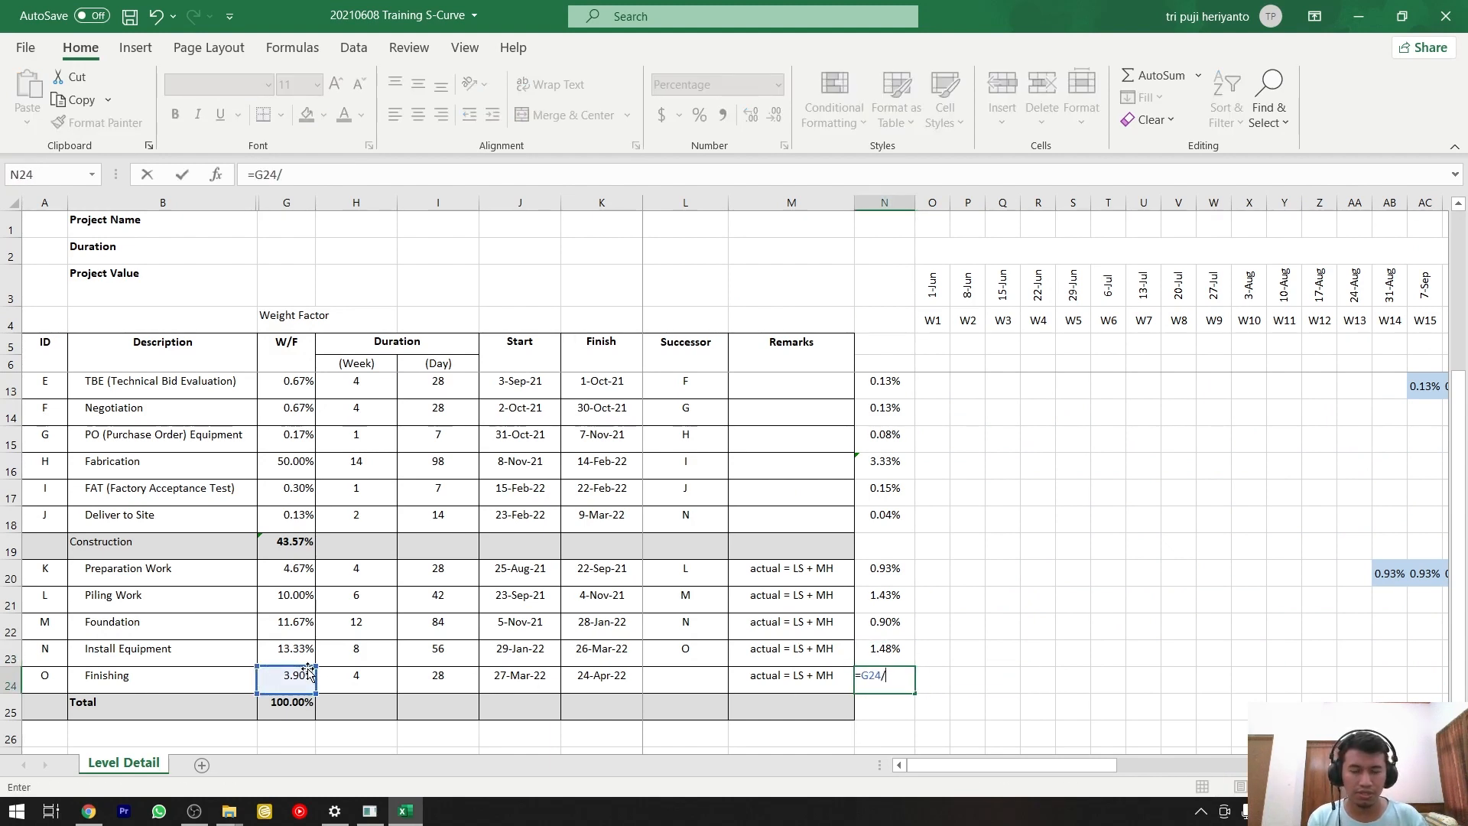
drag(920, 765, 1119, 770)
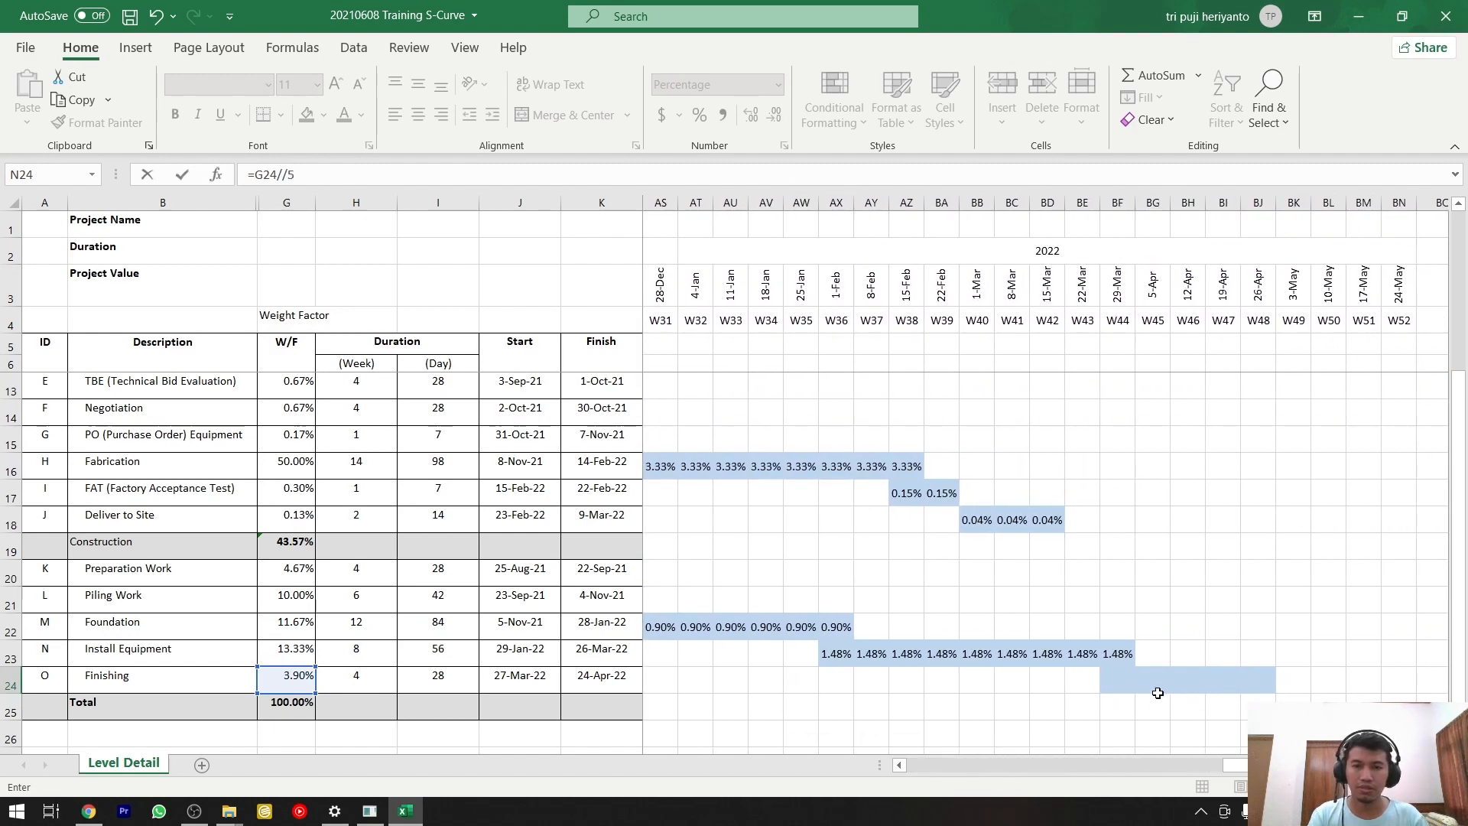
text(/5)
key(Return)
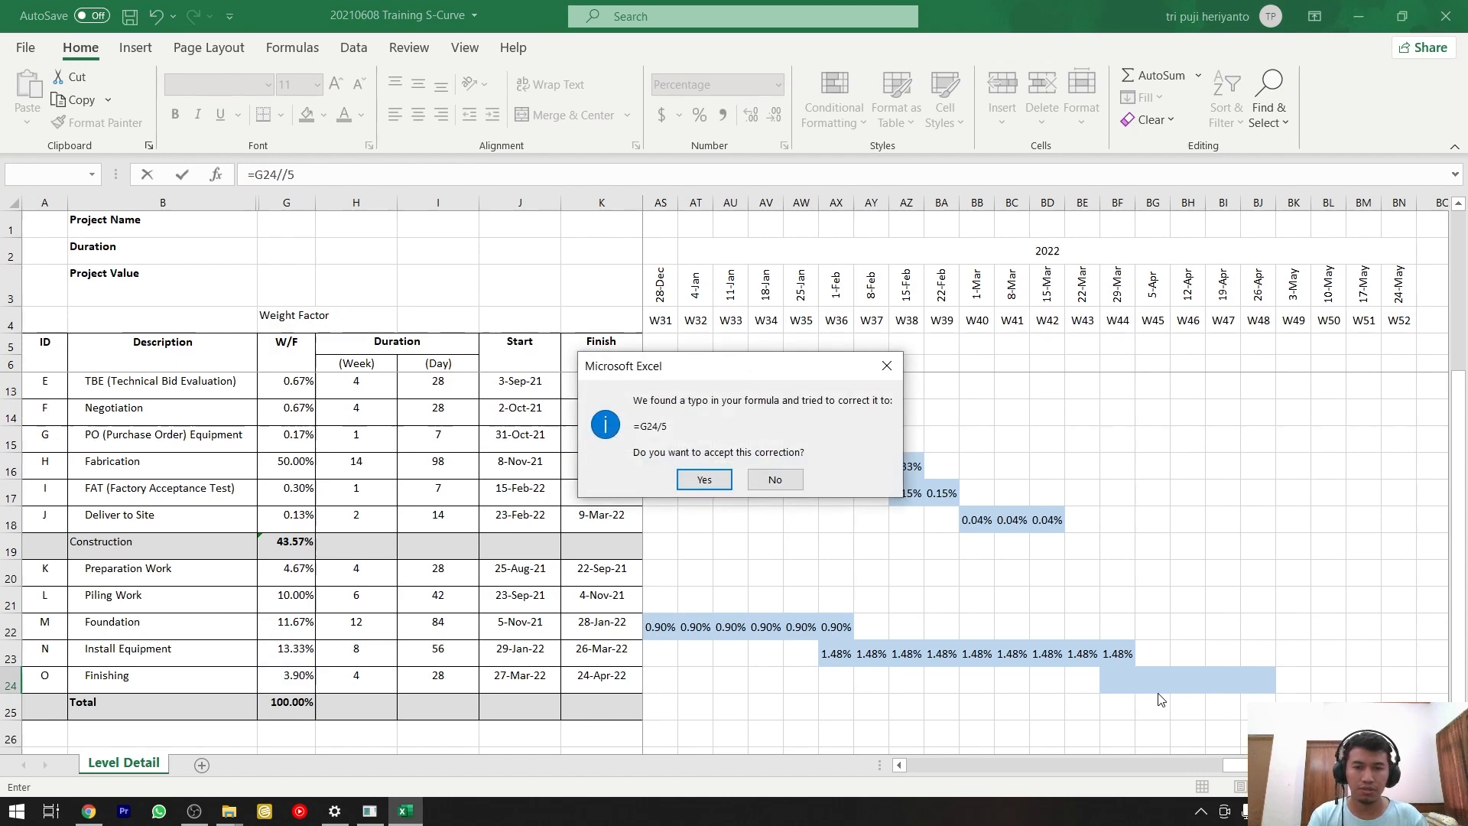
key(Return)
Copy the weekly weight in N24 and paste it as values only into the Finishing bar, BF24:BJ24.
key(Up)
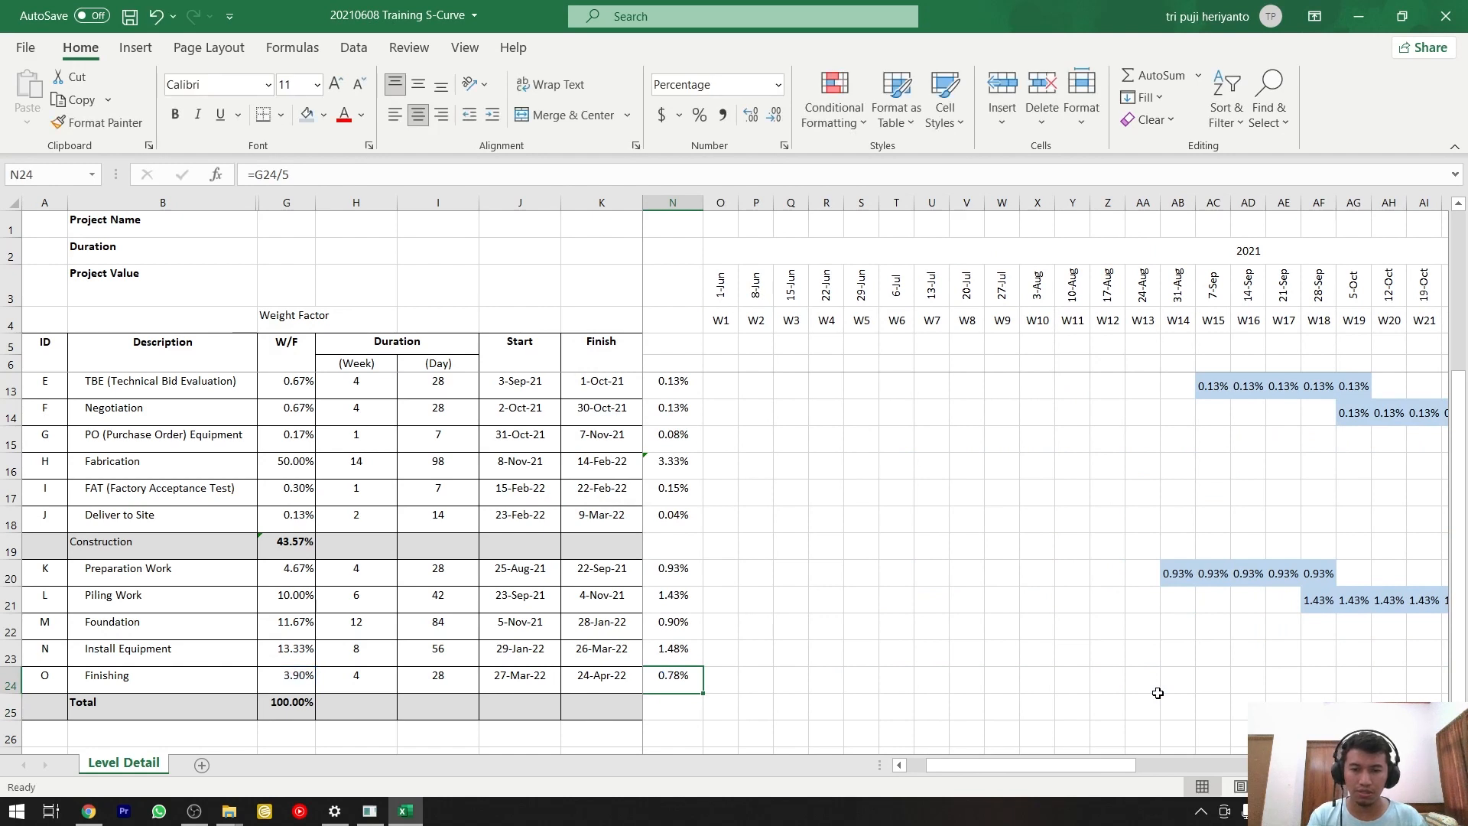
key(ctrl+c)
drag(1032, 765, 1329, 764)
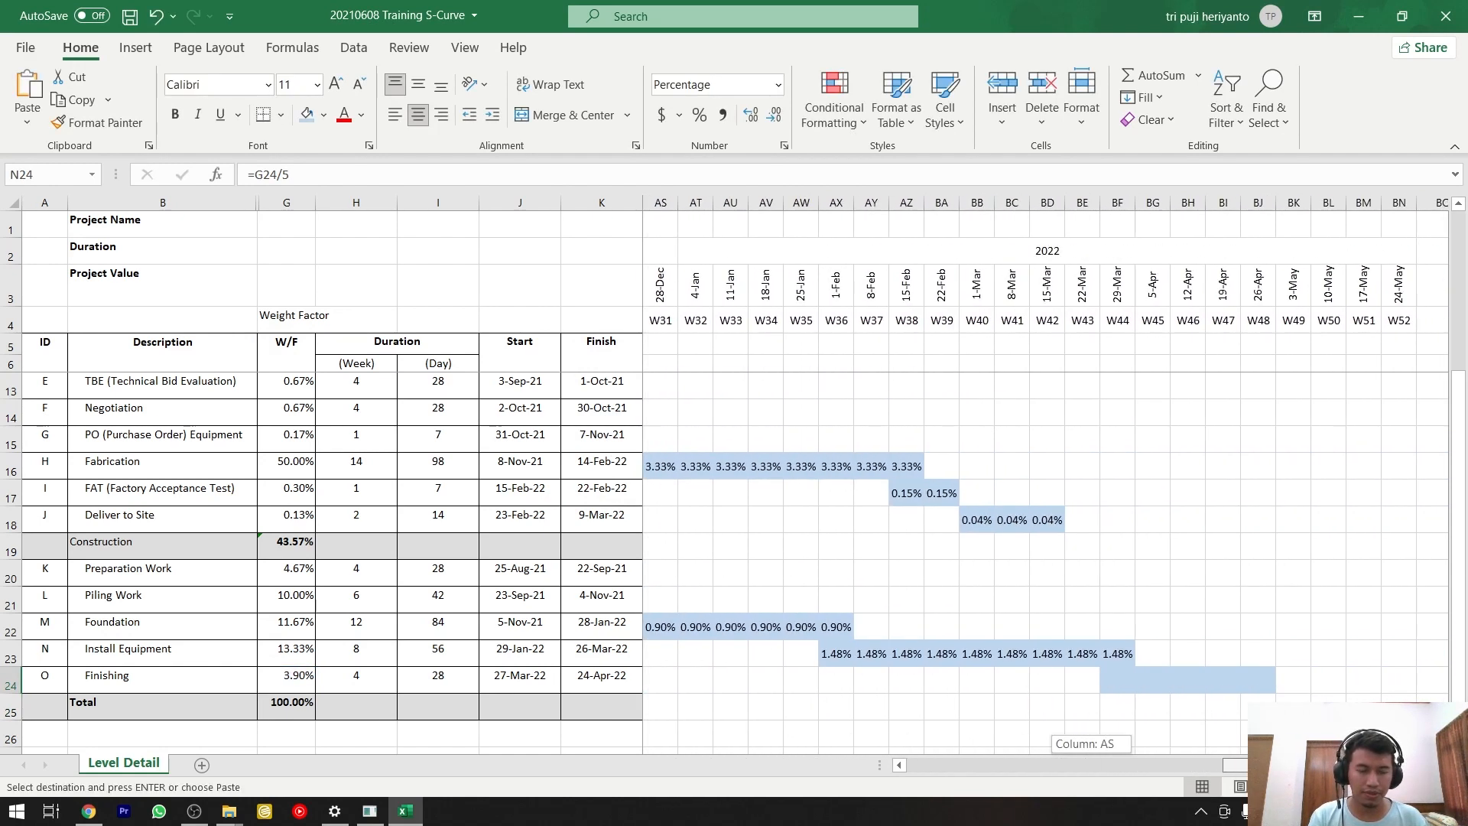
drag(1124, 677, 1254, 677)
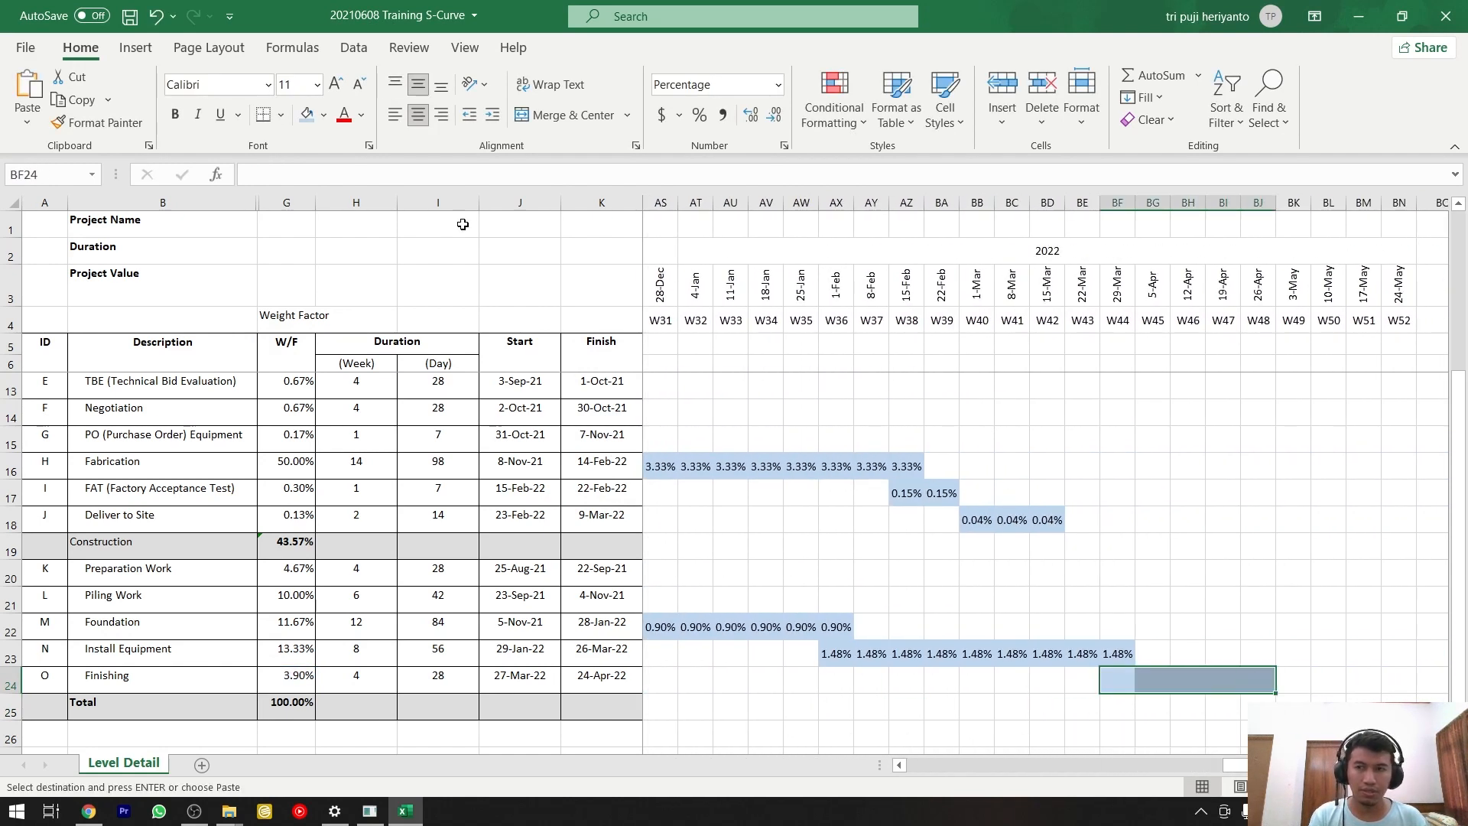
click(27, 122)
click(26, 269)
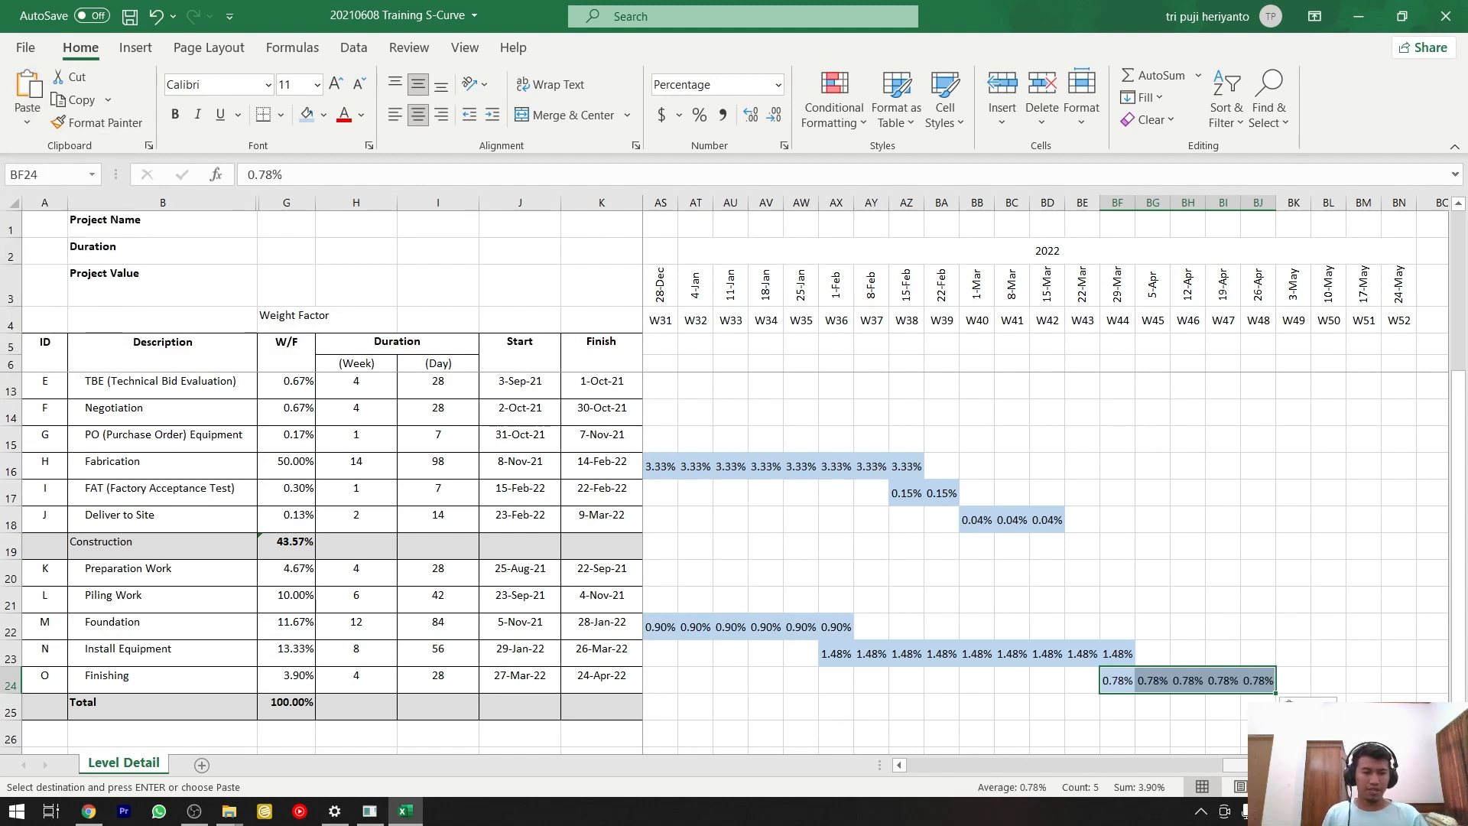
drag(1285, 765, 967, 765)
scroll(1021, 714, up, 2)
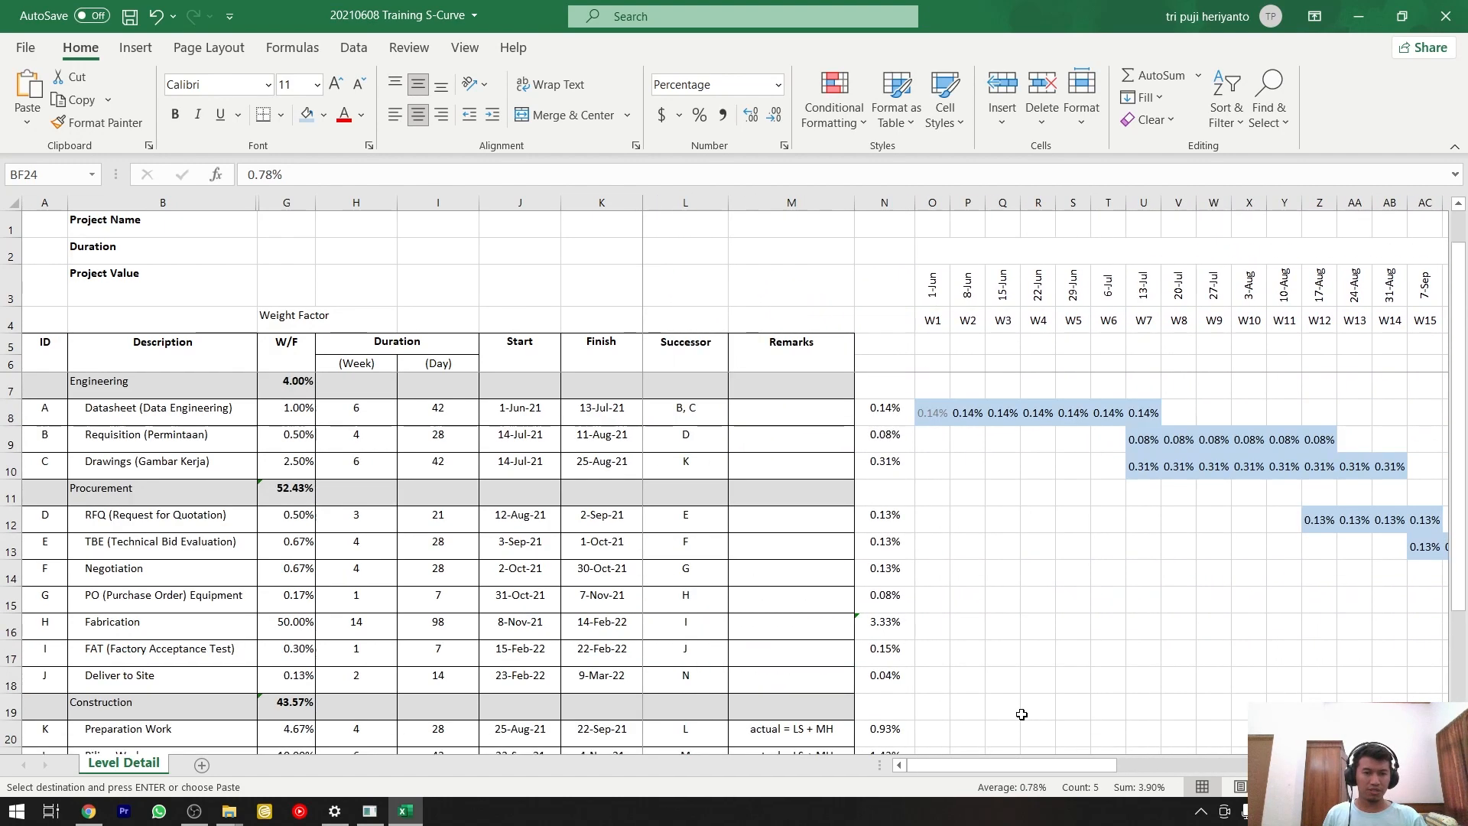
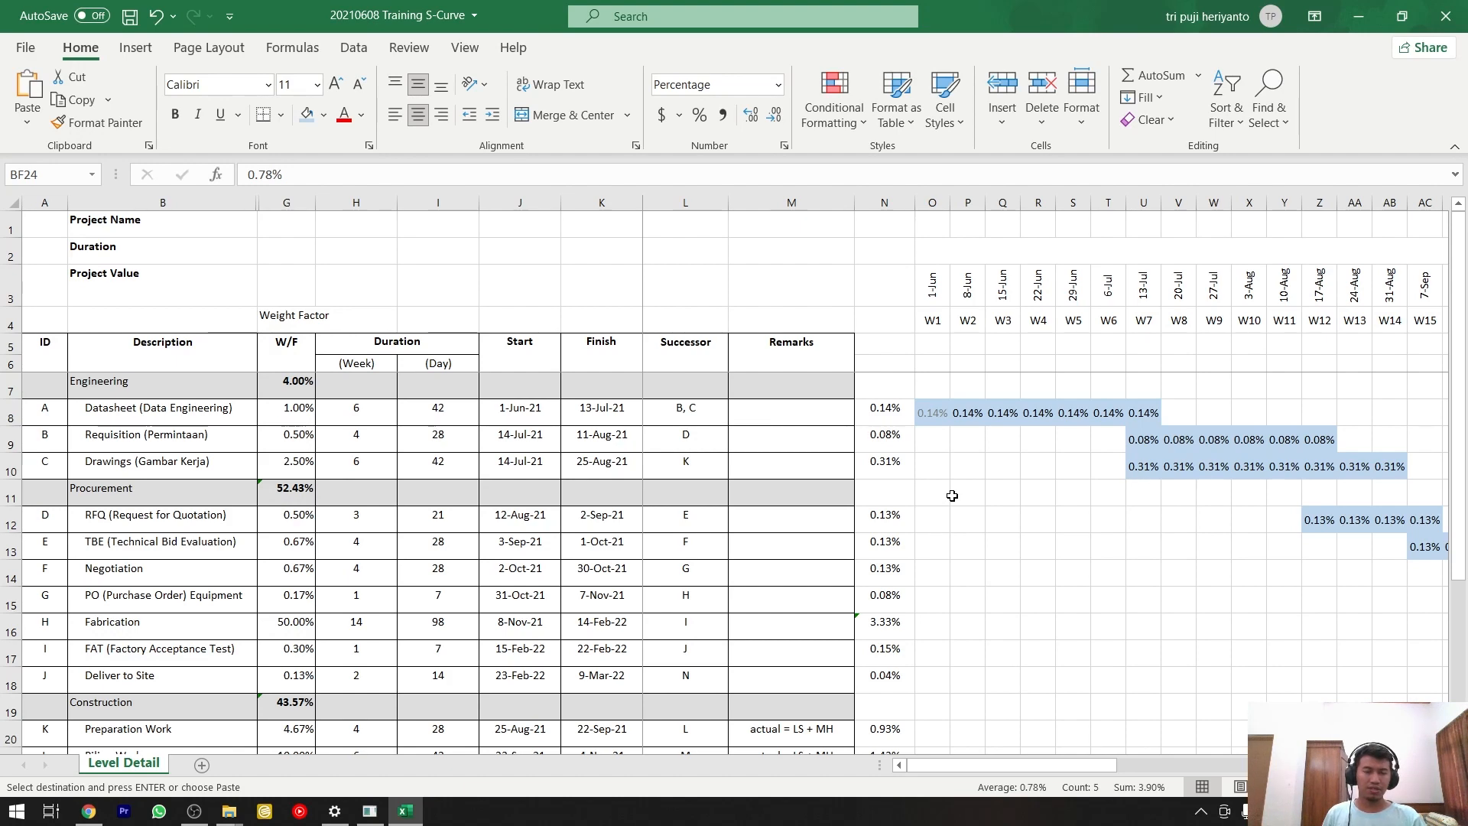
Total the first week's weights in O26, below the schedule, with the formula =SUM(O8:O24).
scroll(939, 449, down, 3)
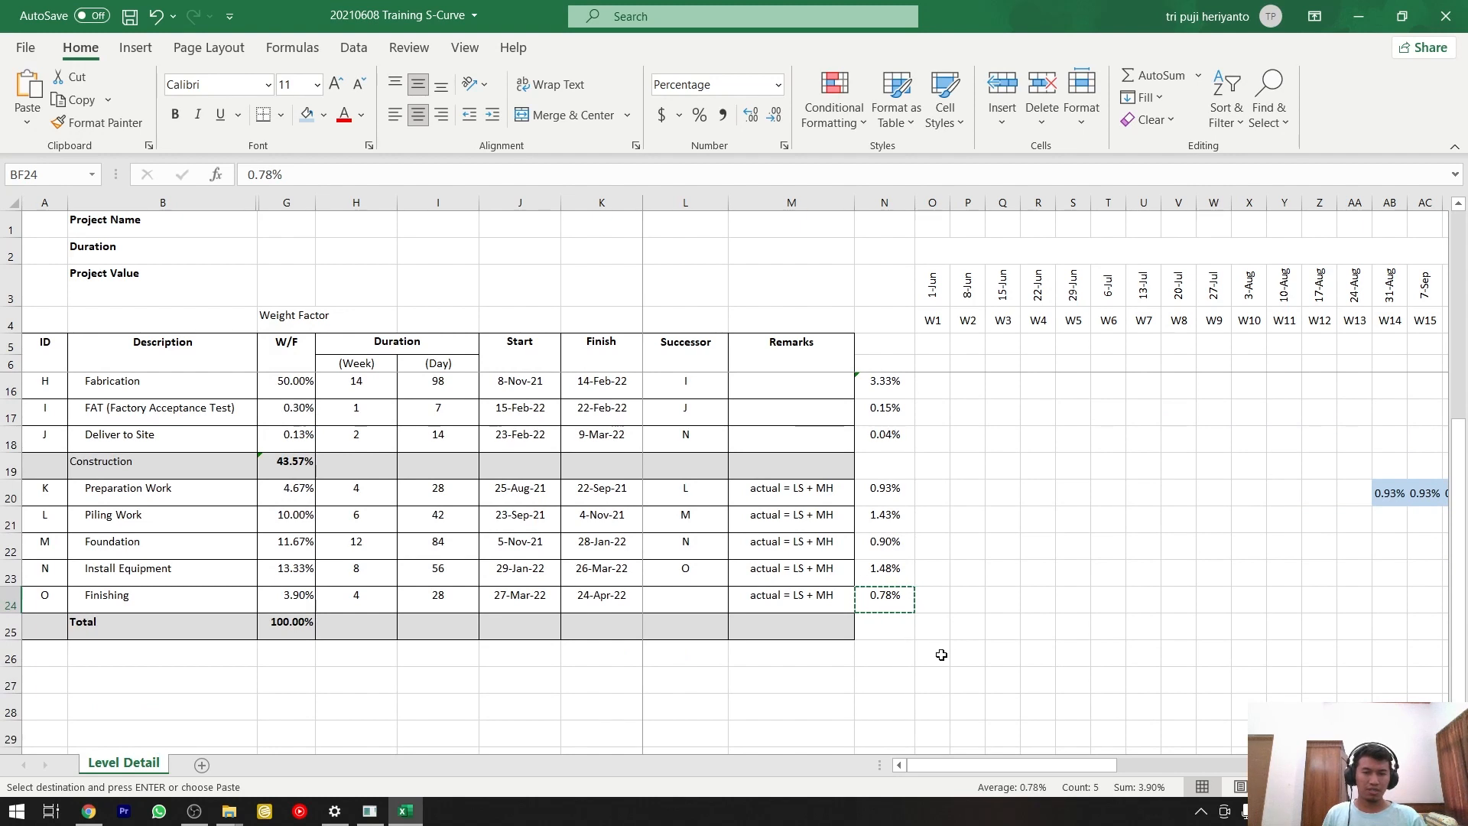
click(941, 655)
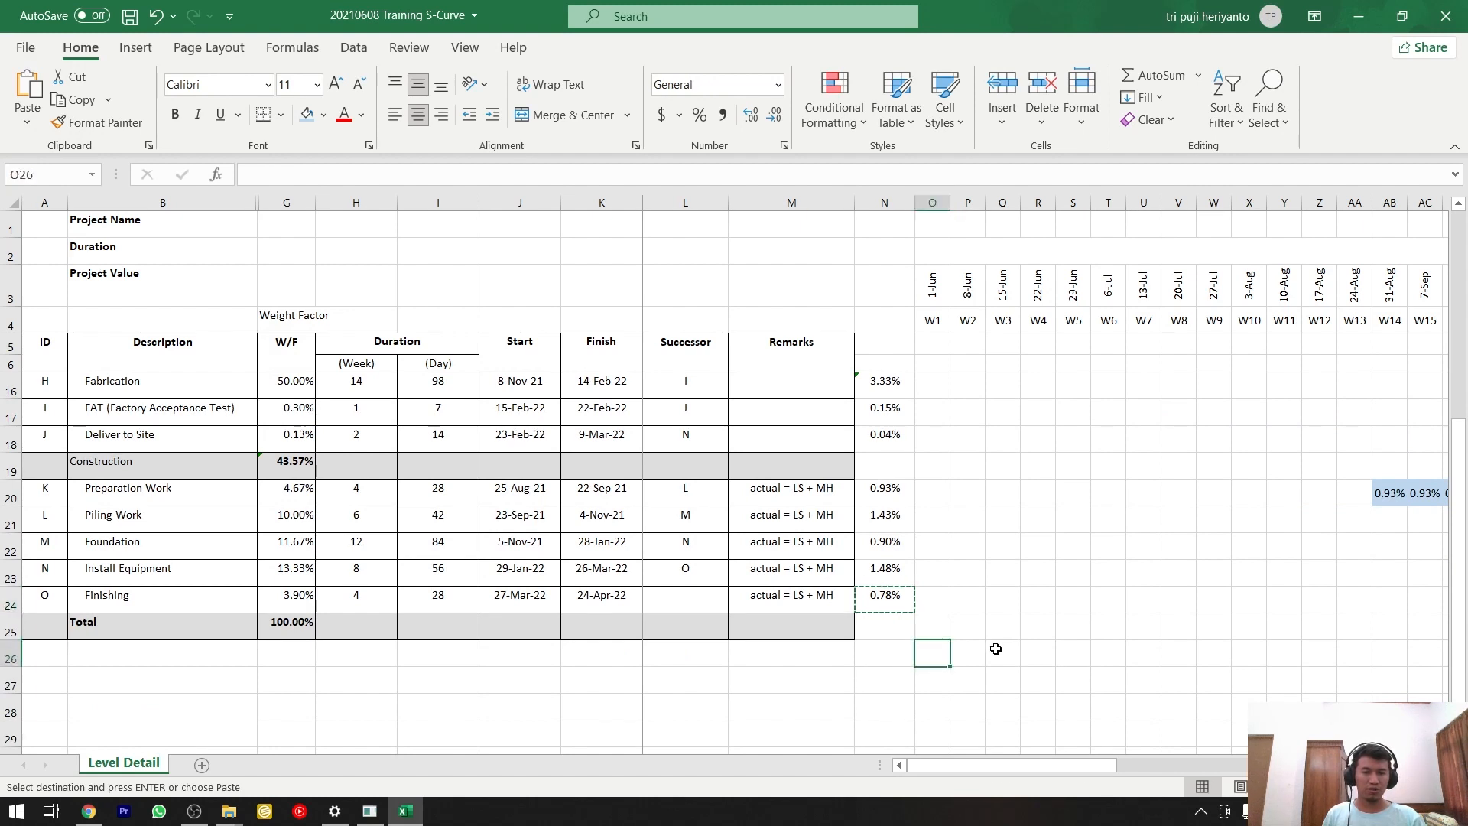
scroll(980, 638, up, 3)
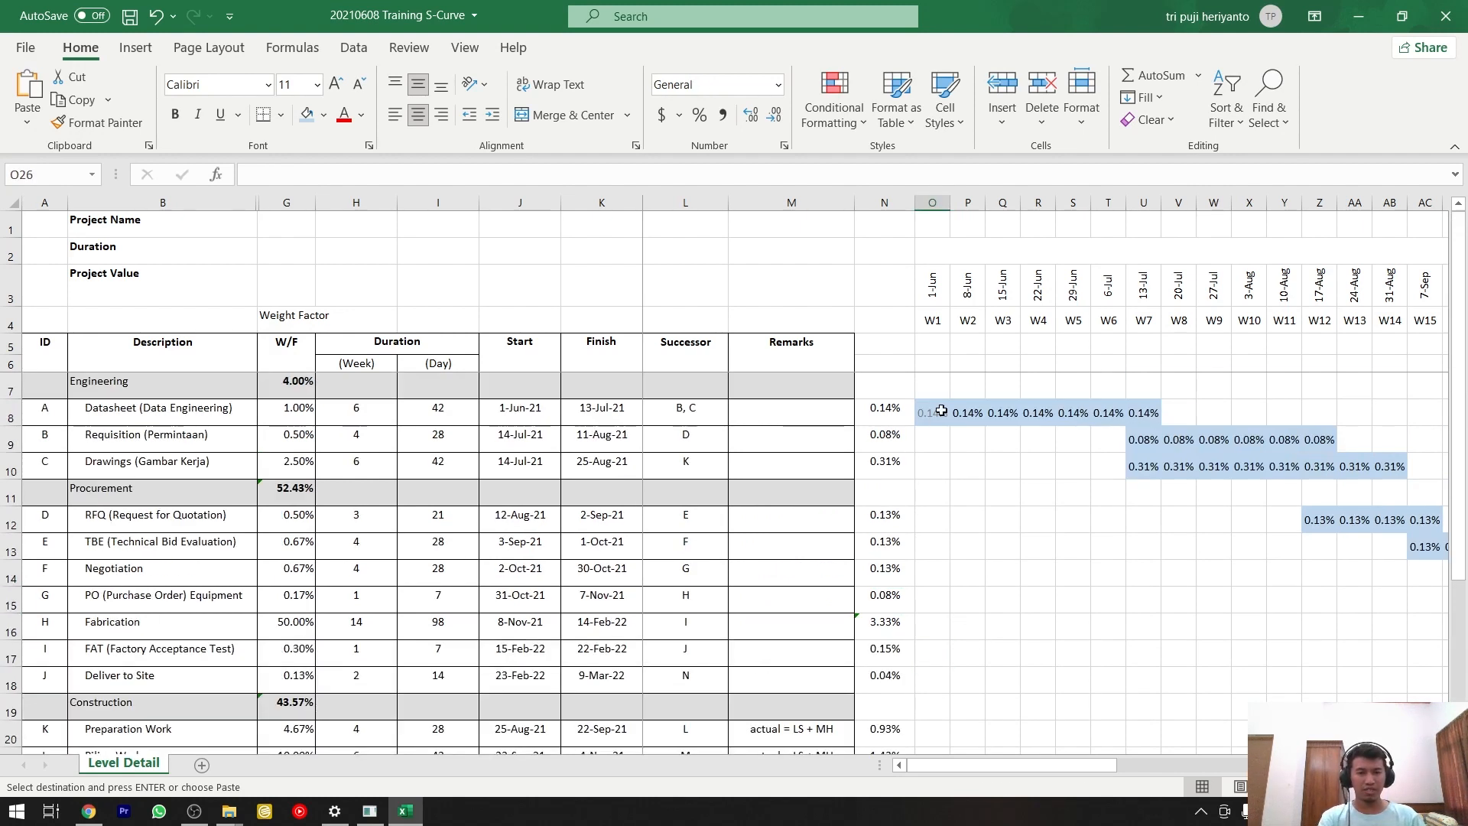
scroll(939, 411, down, 6)
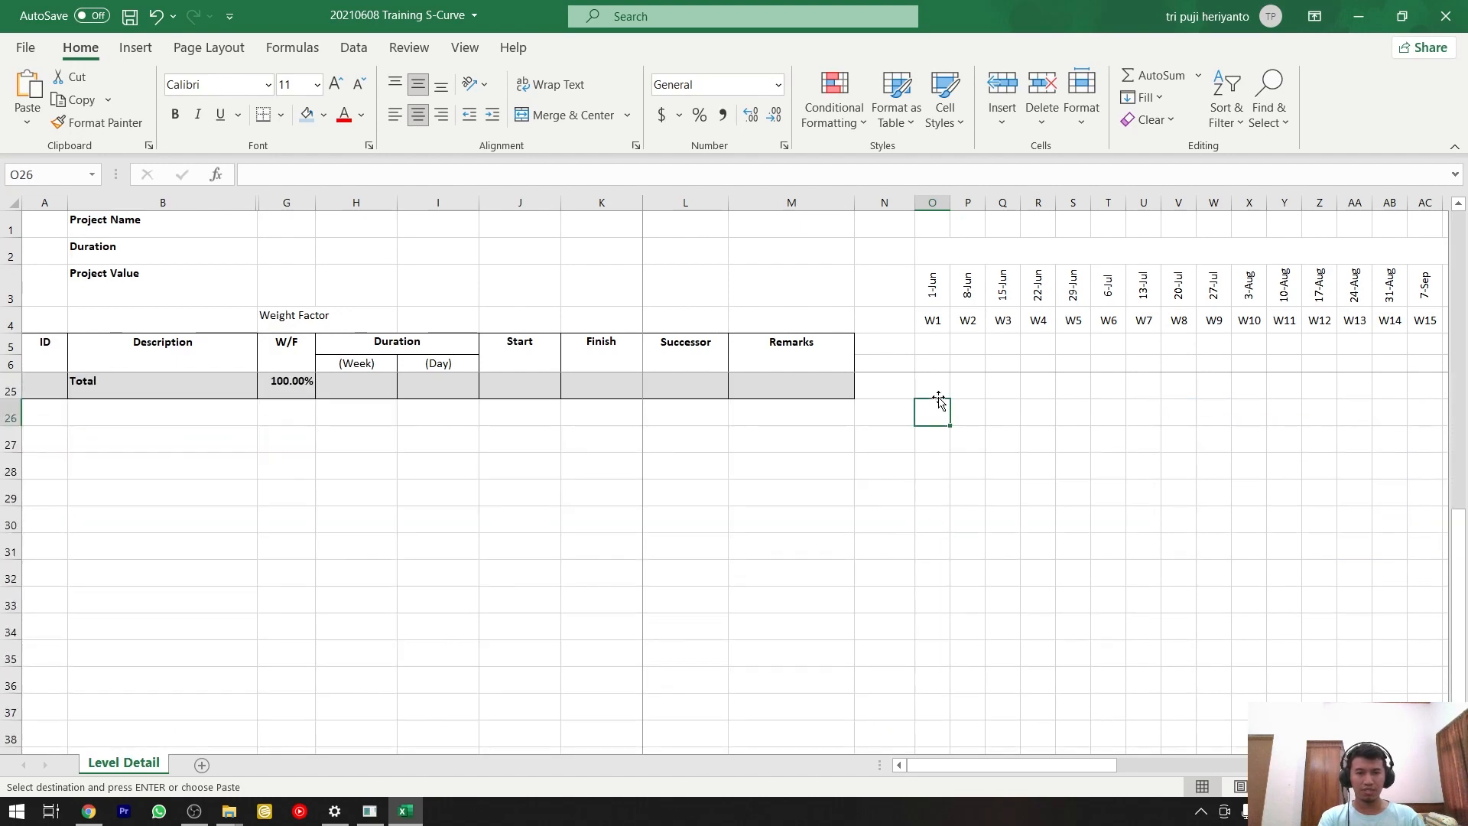
scroll(939, 403, up, 4)
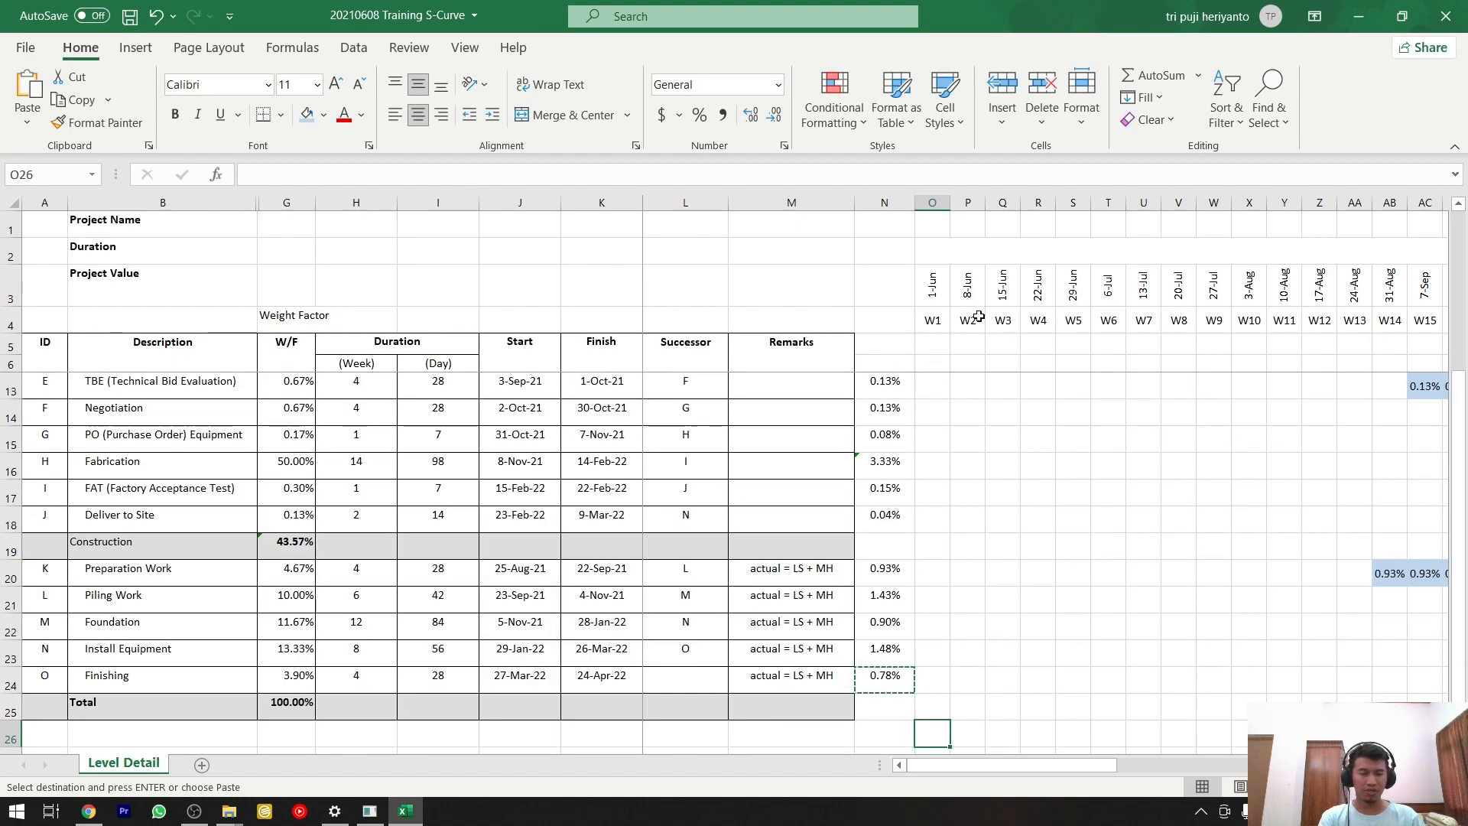
text(=)
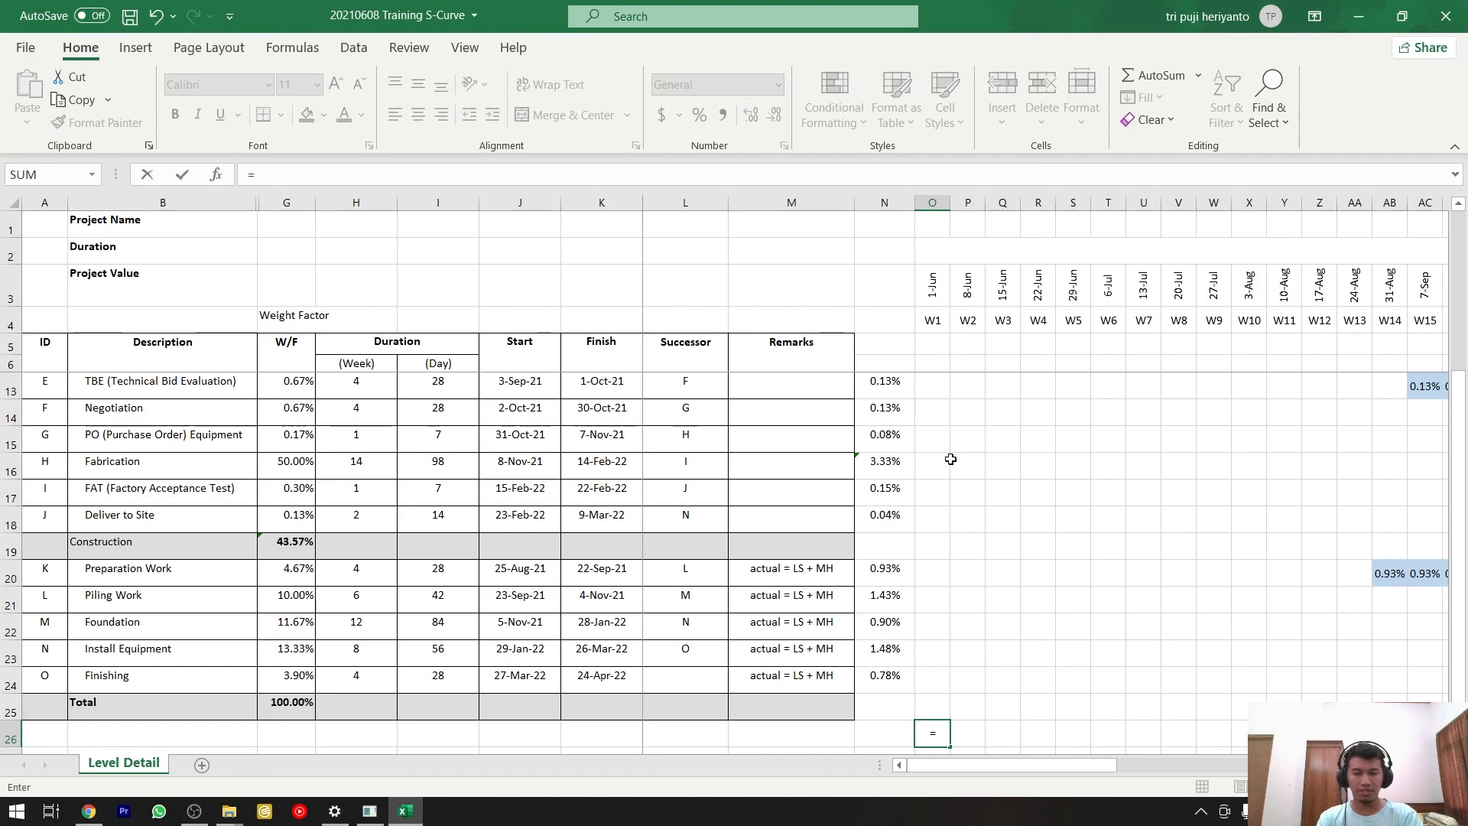
text(sum()
scroll(1034, 428, up, 2)
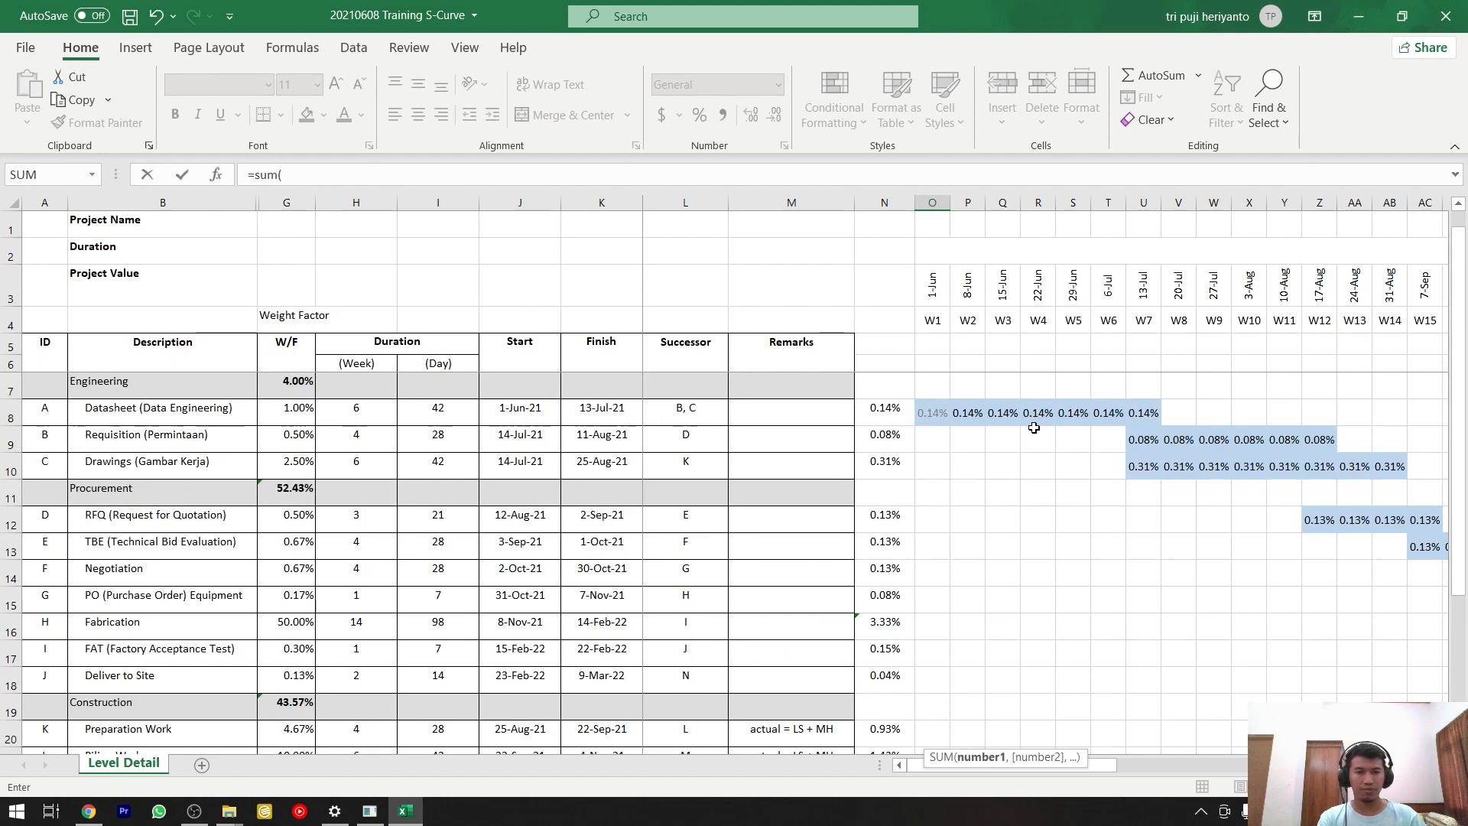
click(936, 413)
scroll(968, 444, down, 5)
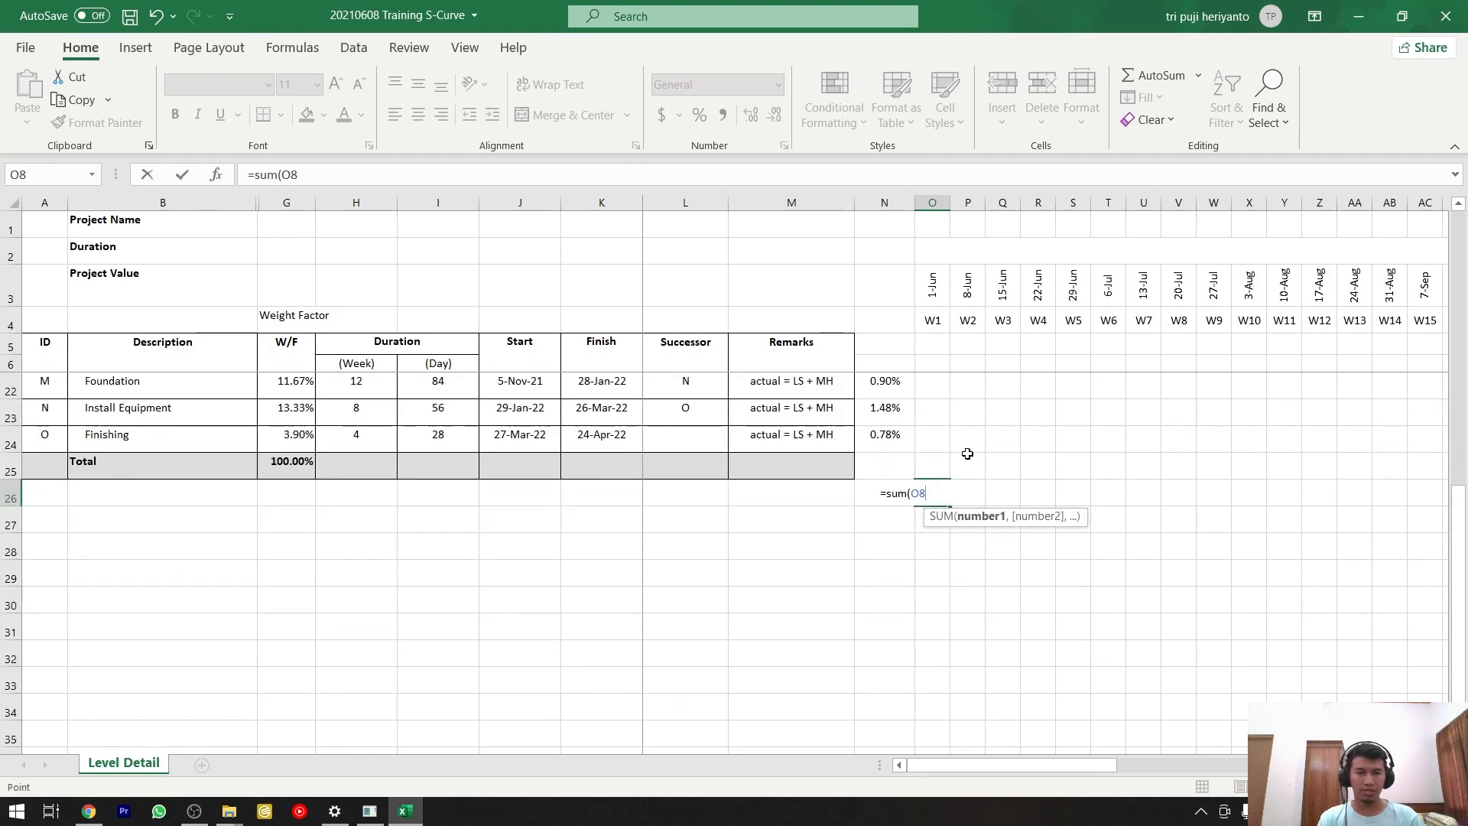
shift+click(939, 442)
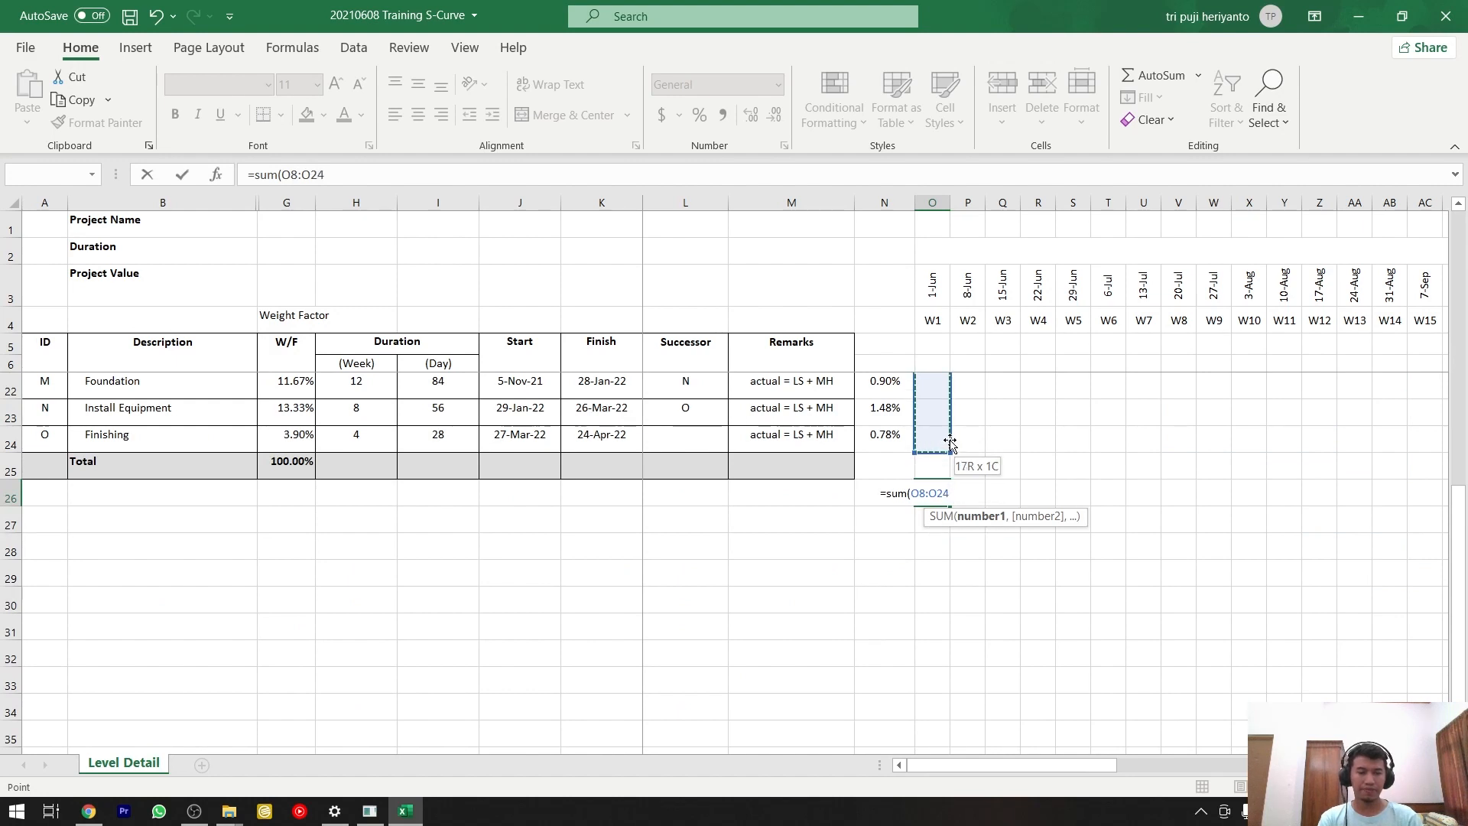
key(Return)
Copy the weekly total formula in O26 across row 26 through week W48 in BJ26.
click(937, 493)
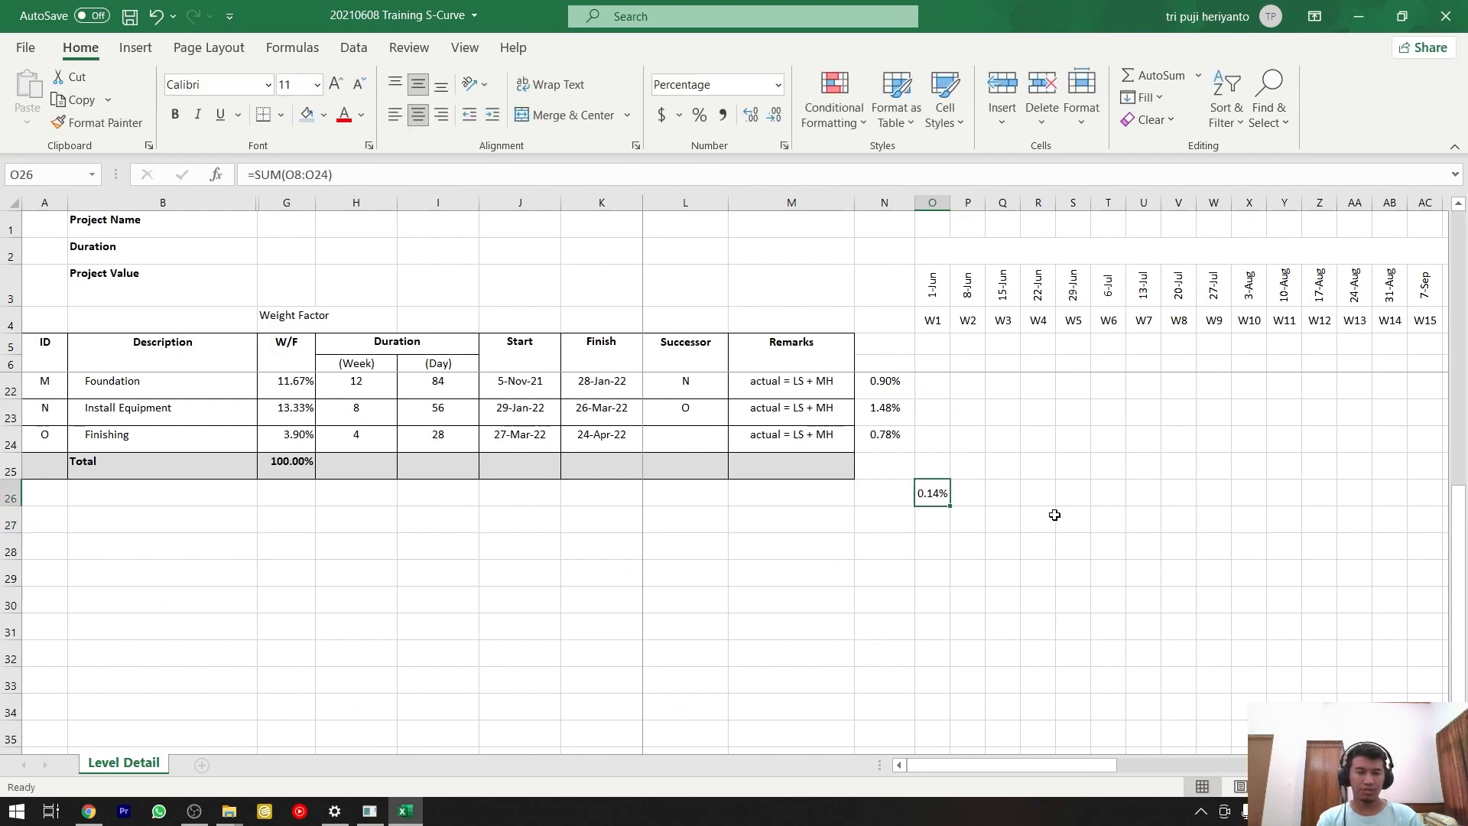
scroll(1056, 515, up, 1)
key(ctrl+c)
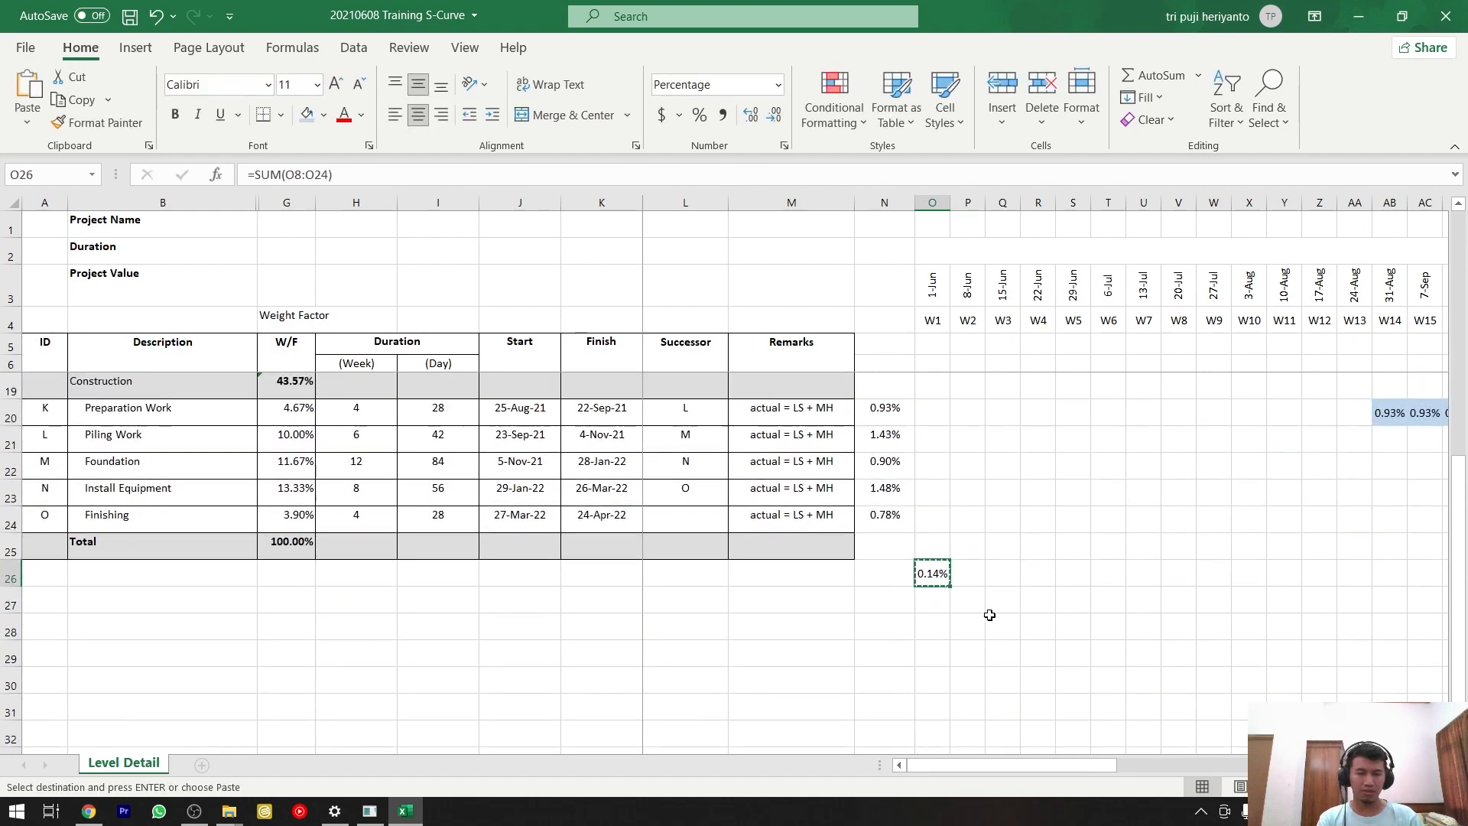
drag(976, 762, 1293, 774)
shift+click(1262, 573)
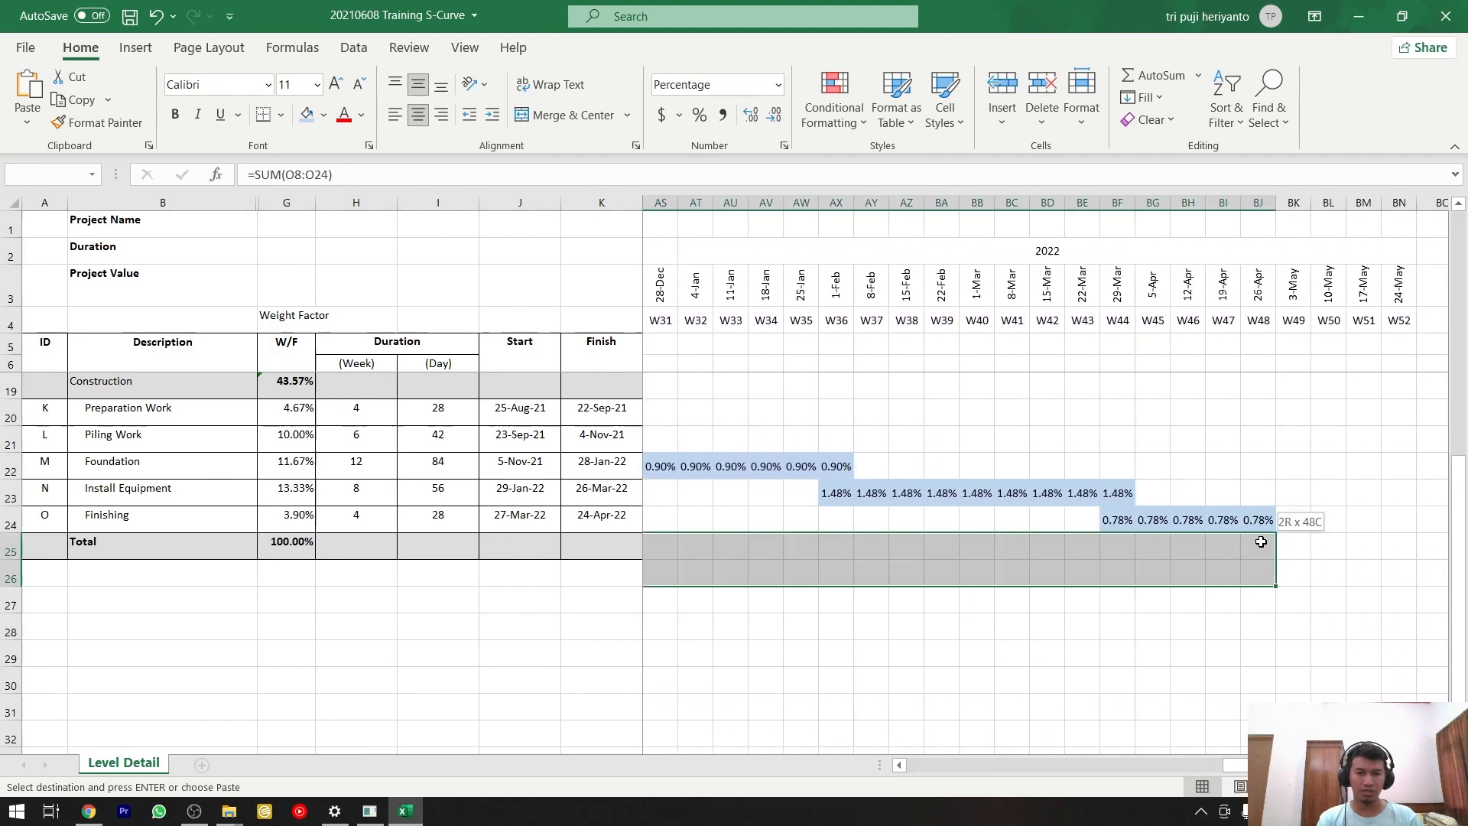
key(ctrl+v)
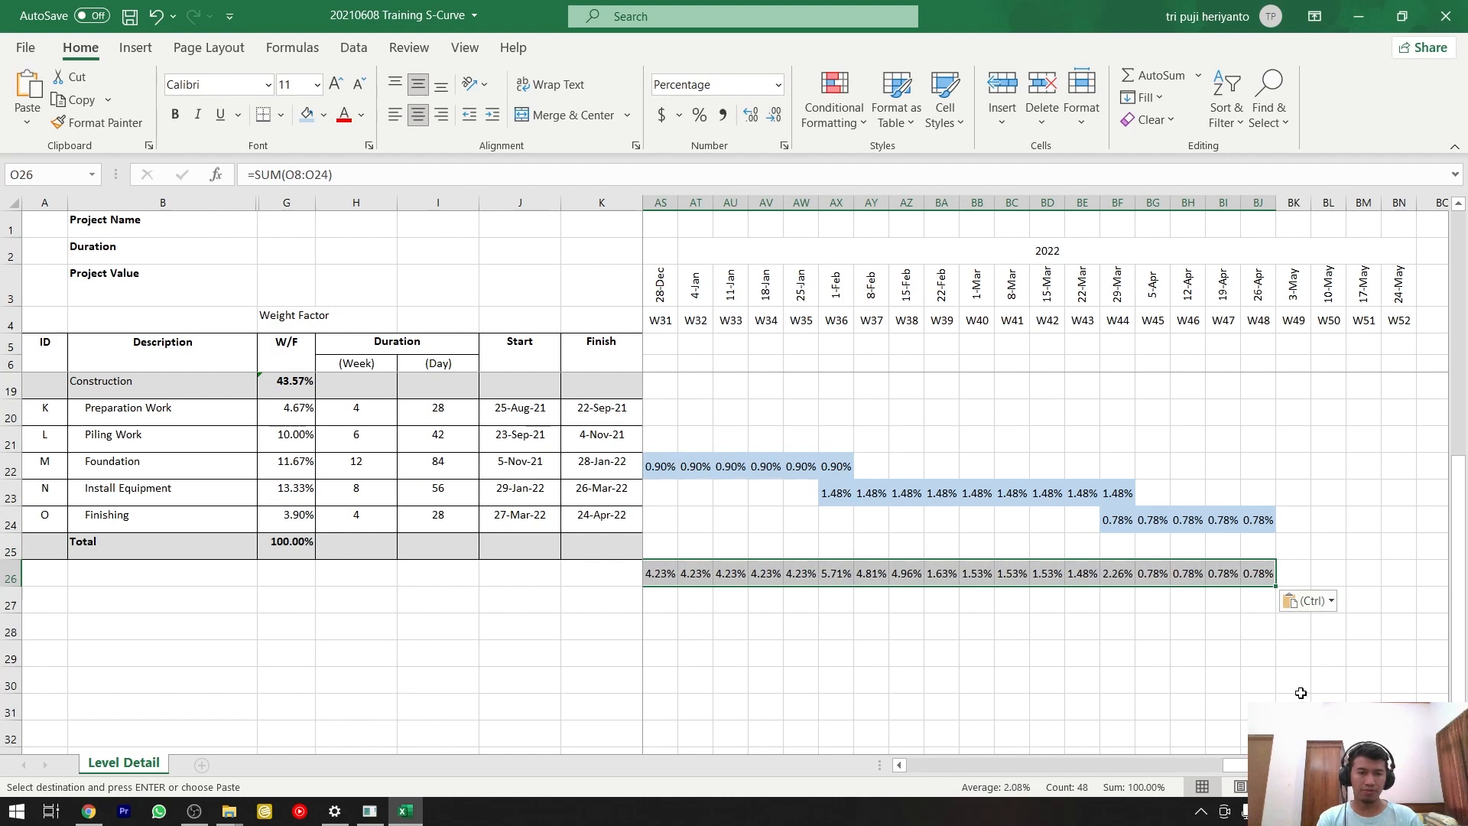
Label the weekly total row Plan in N26 and the row beneath it Cum in N27.
drag(1293, 765, 1011, 761)
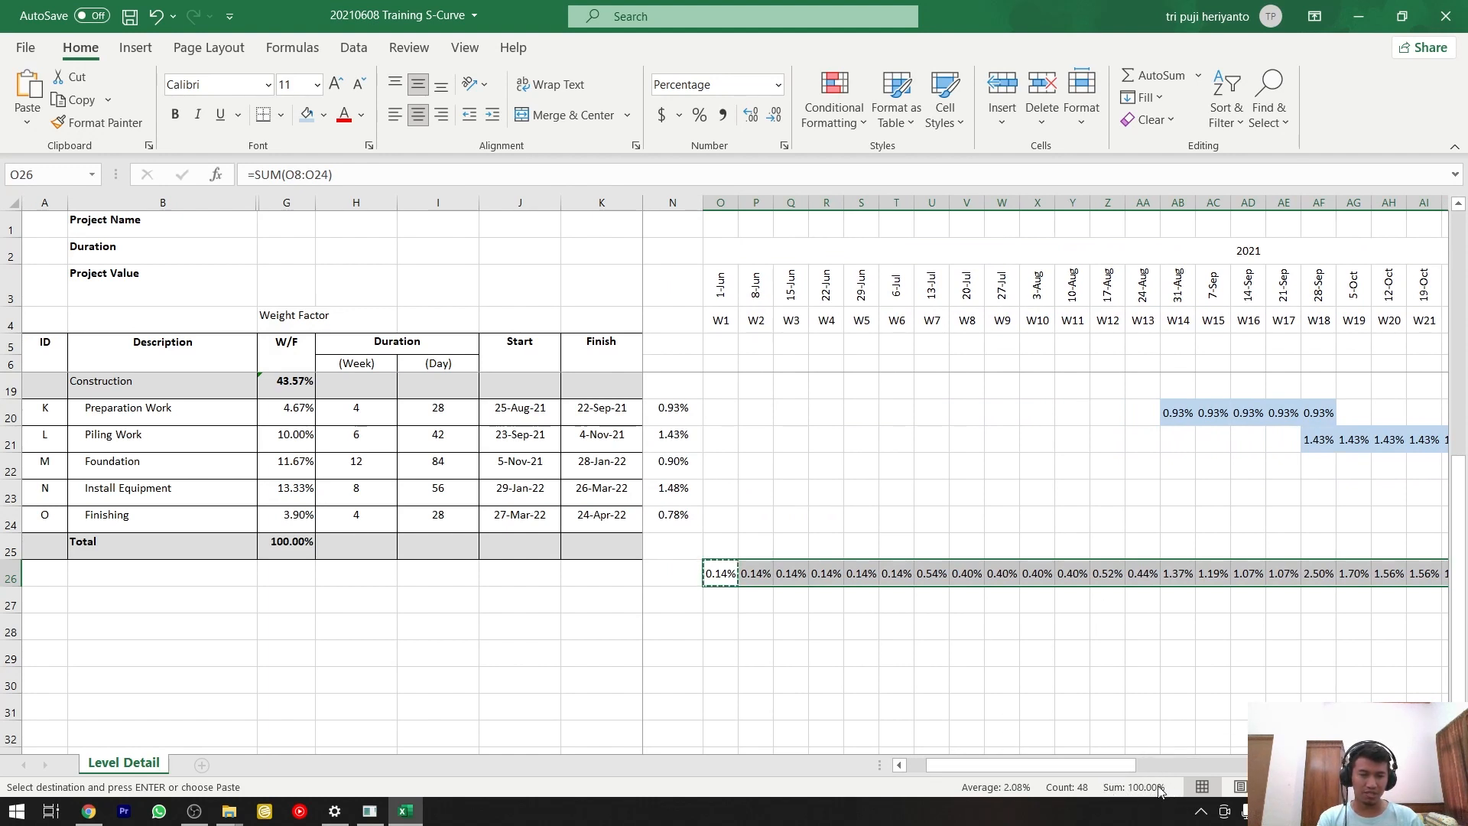
click(715, 599)
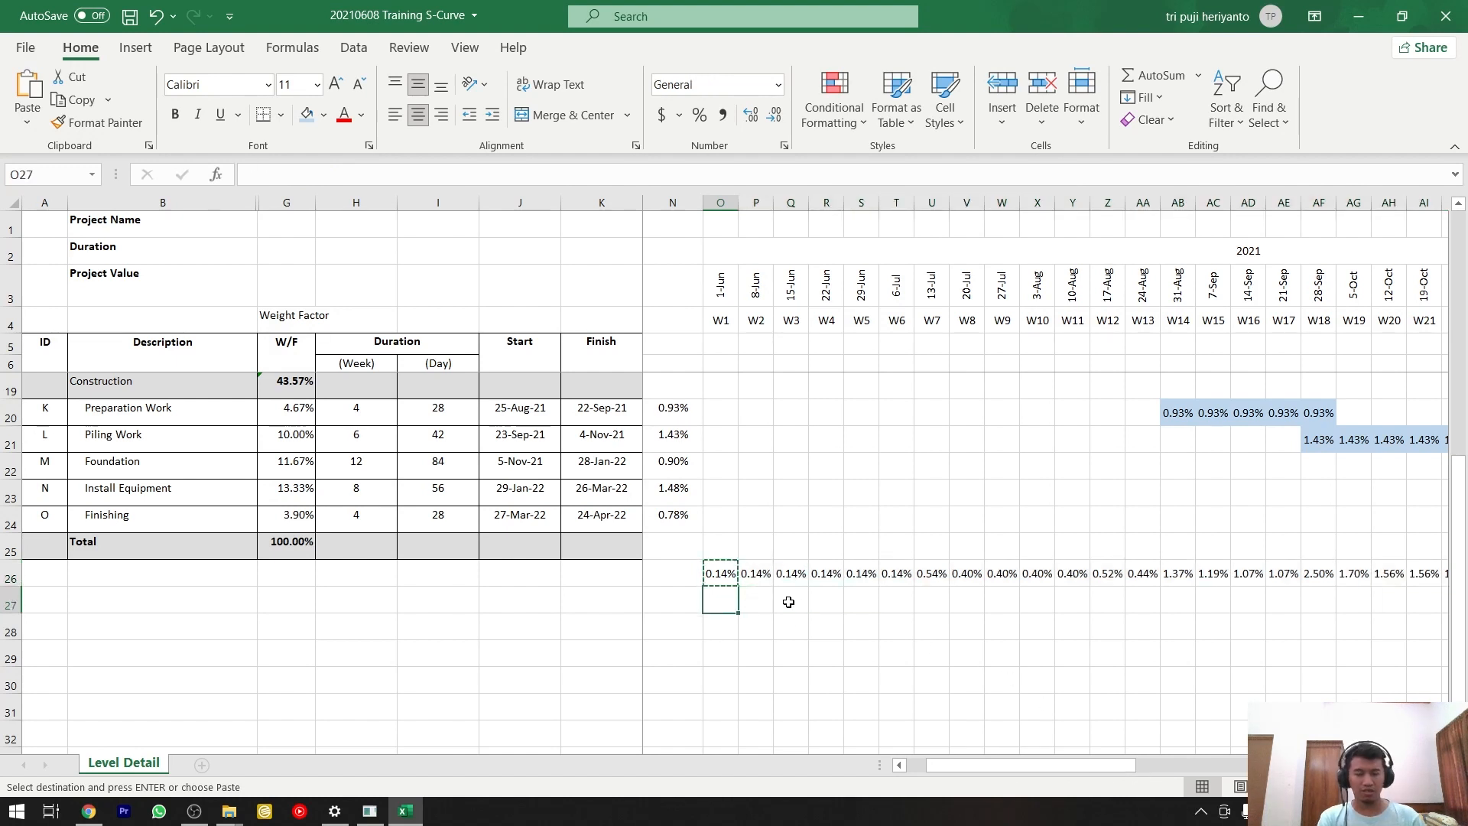
key(Up)
key(Left)
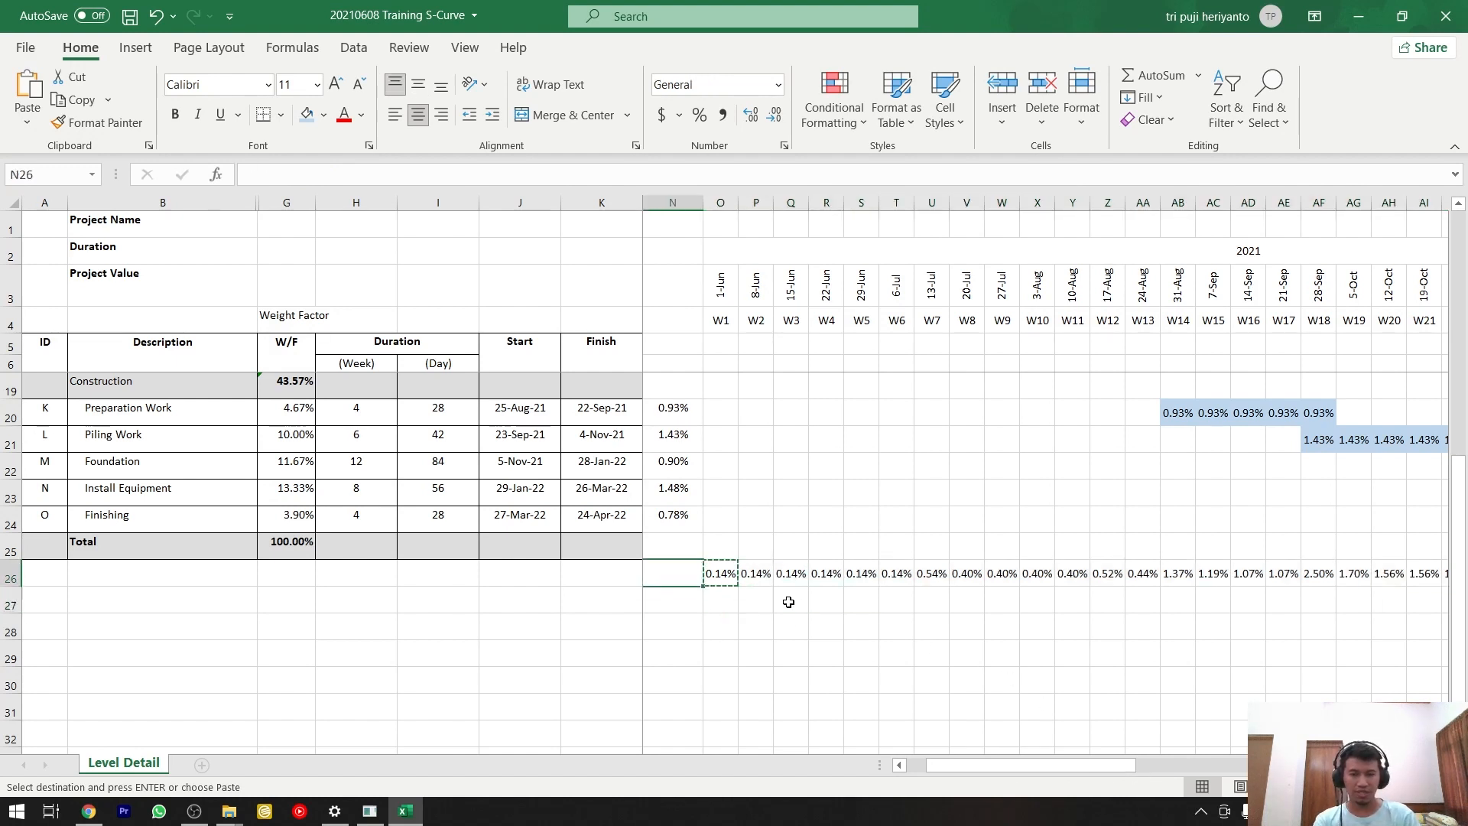
text(Plan)
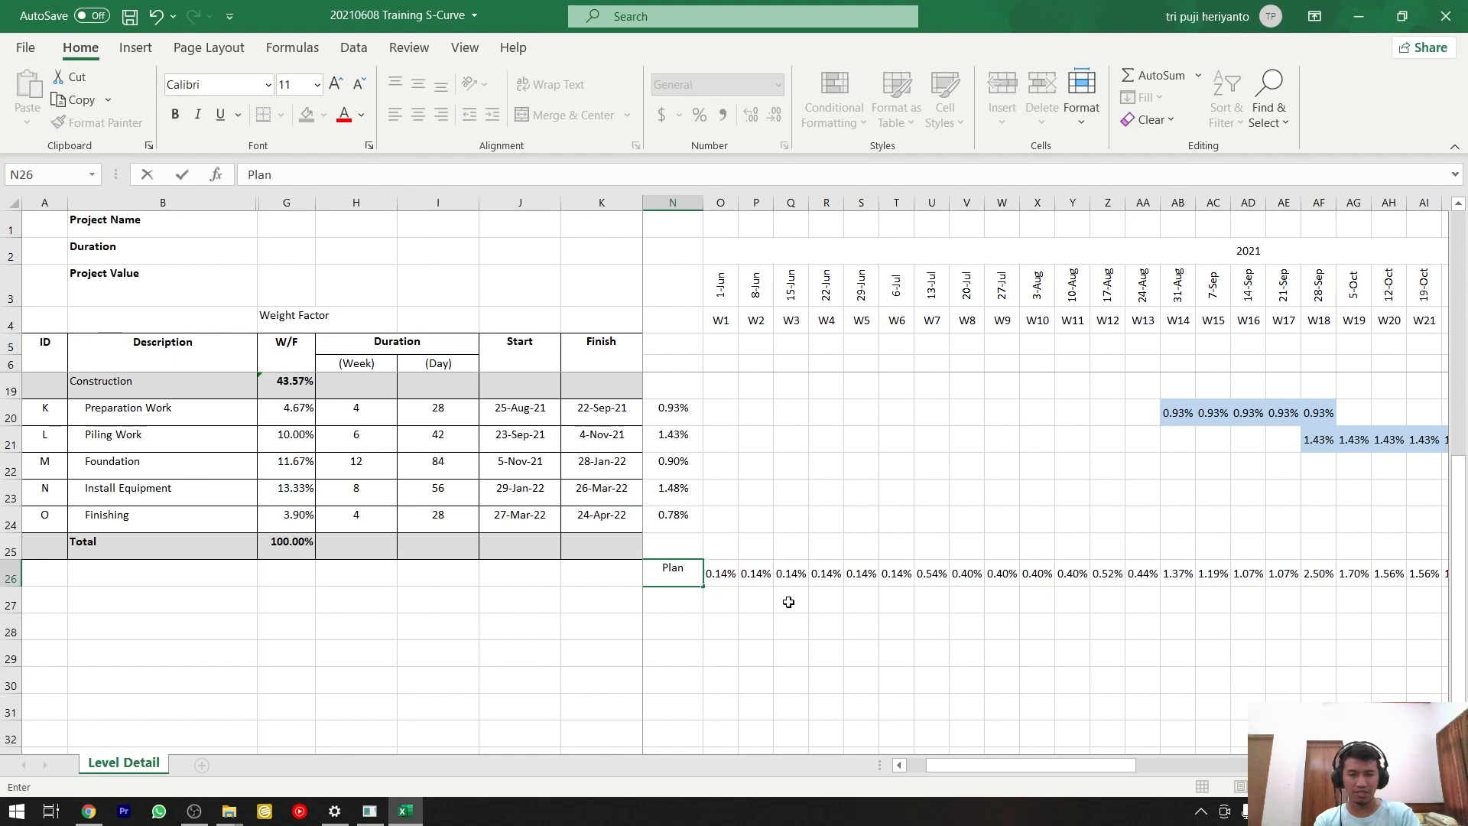
key(Return)
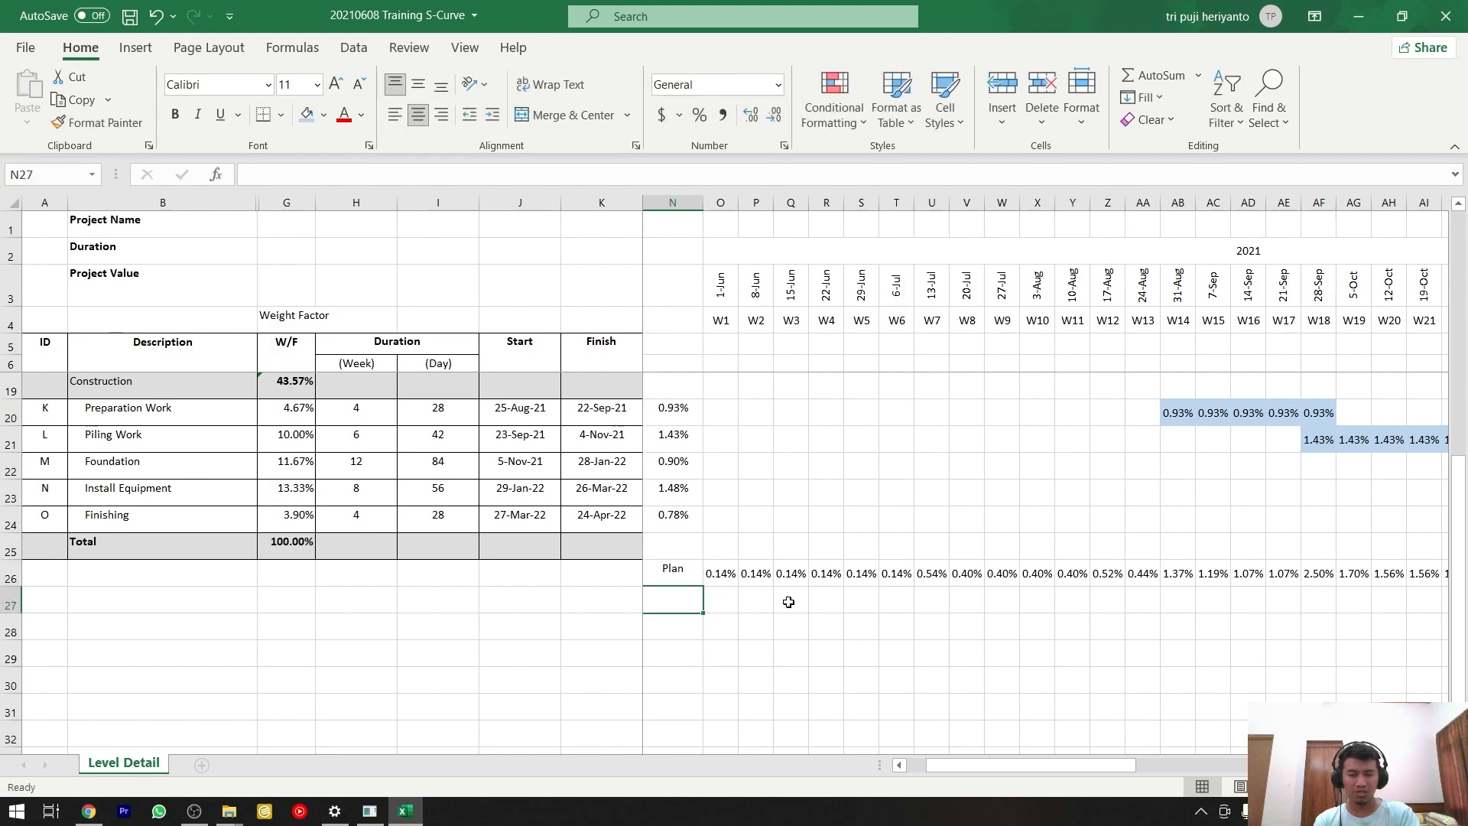
text(Cum)
key(Tab)
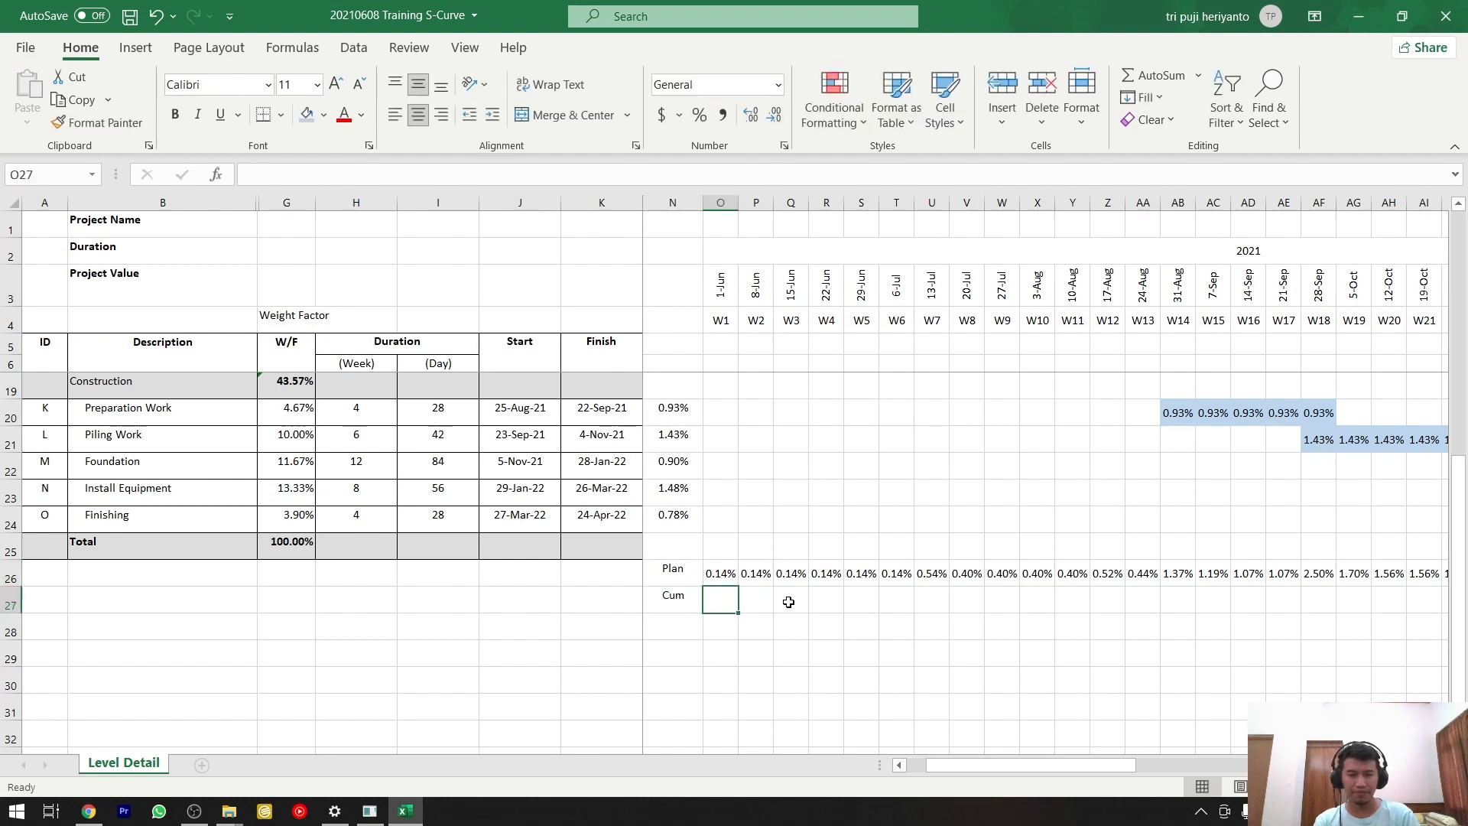
Start the Cum row in O27 with the formula =O26.
text(=)
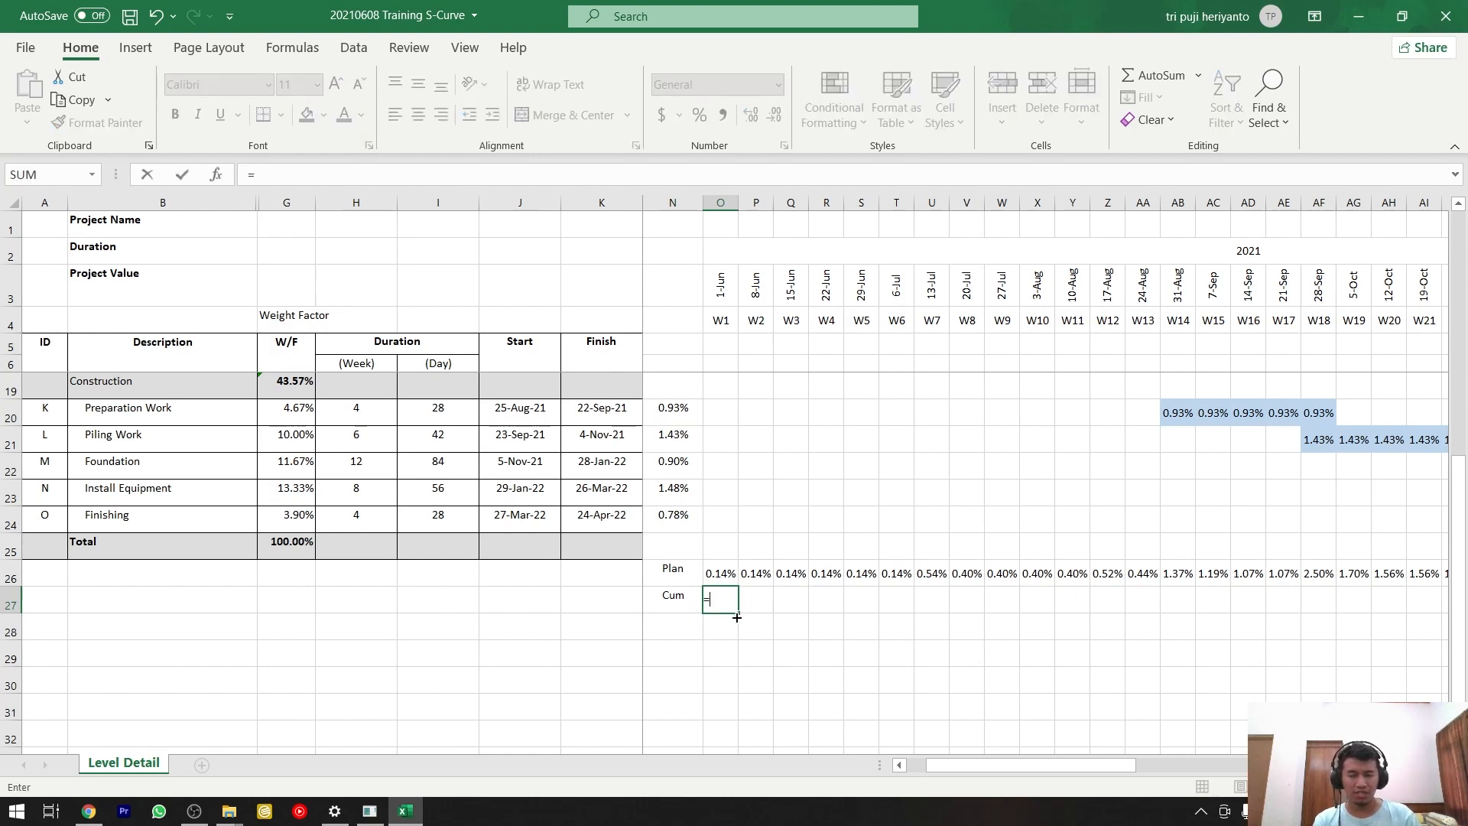
click(720, 572)
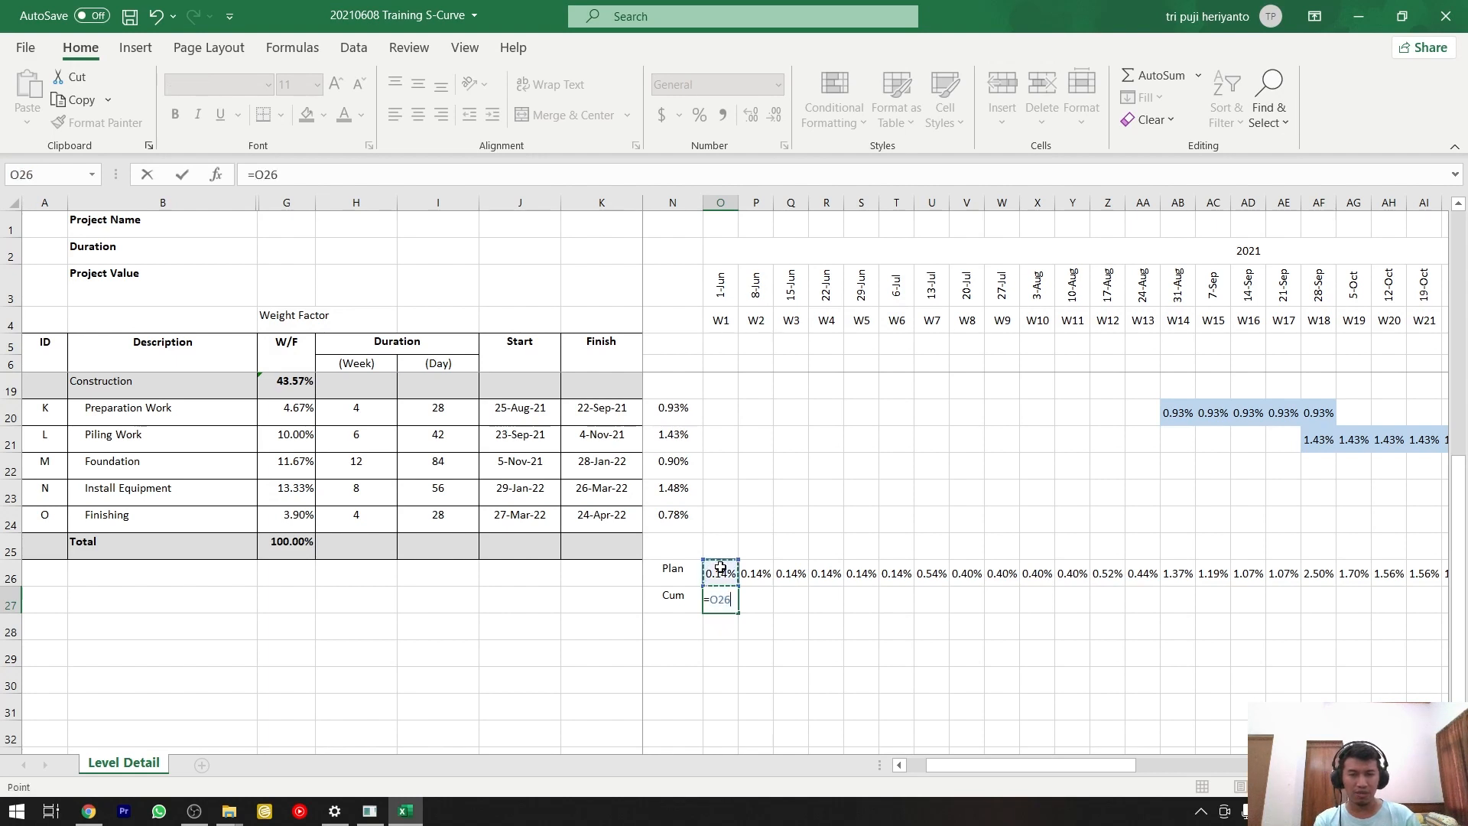
key(Return)
Calculate the second week's cumulative value in P27 with the formula =O27+P26.
key(Up)
key(Right)
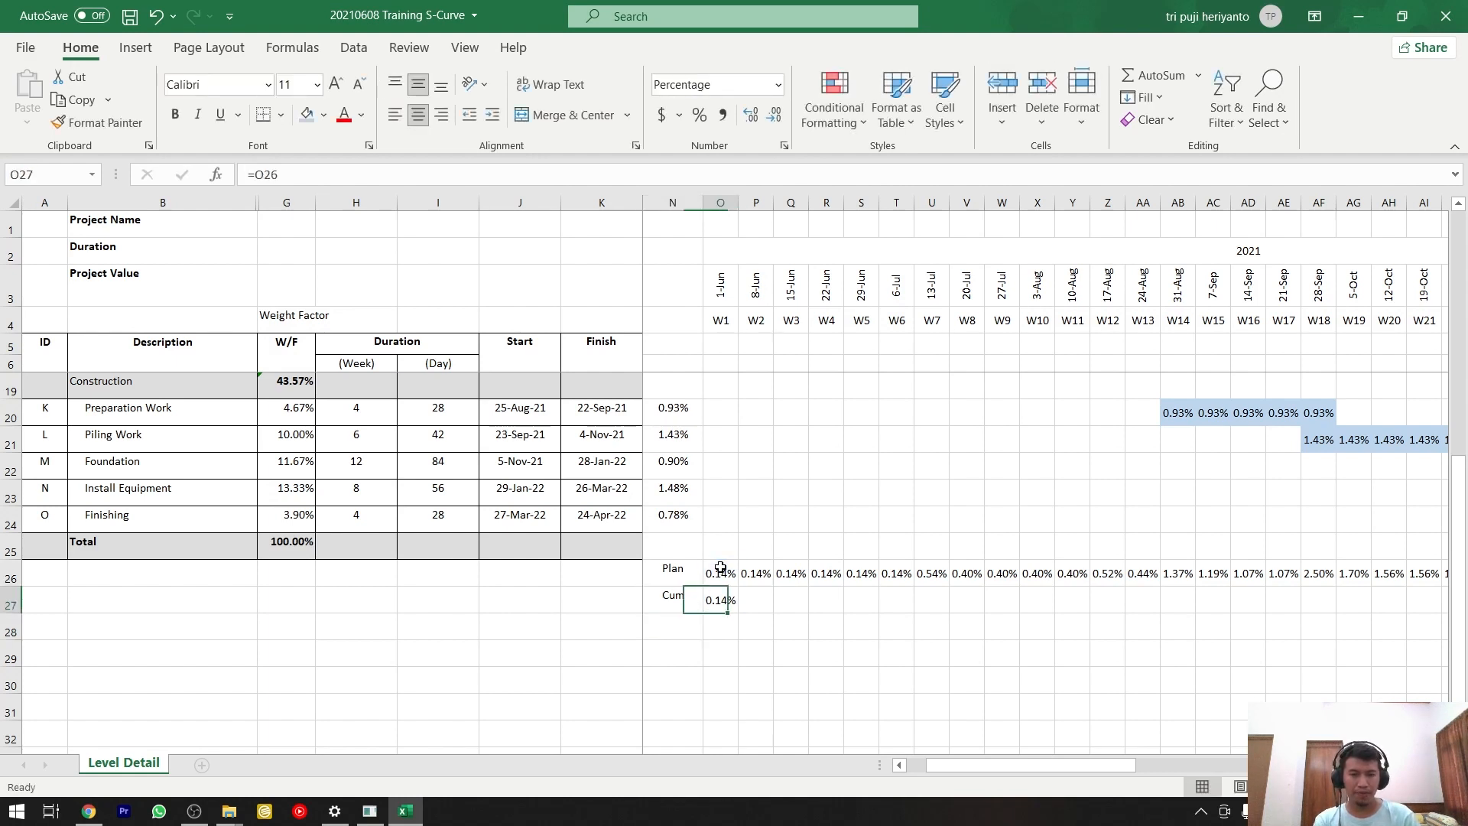
key(Right)
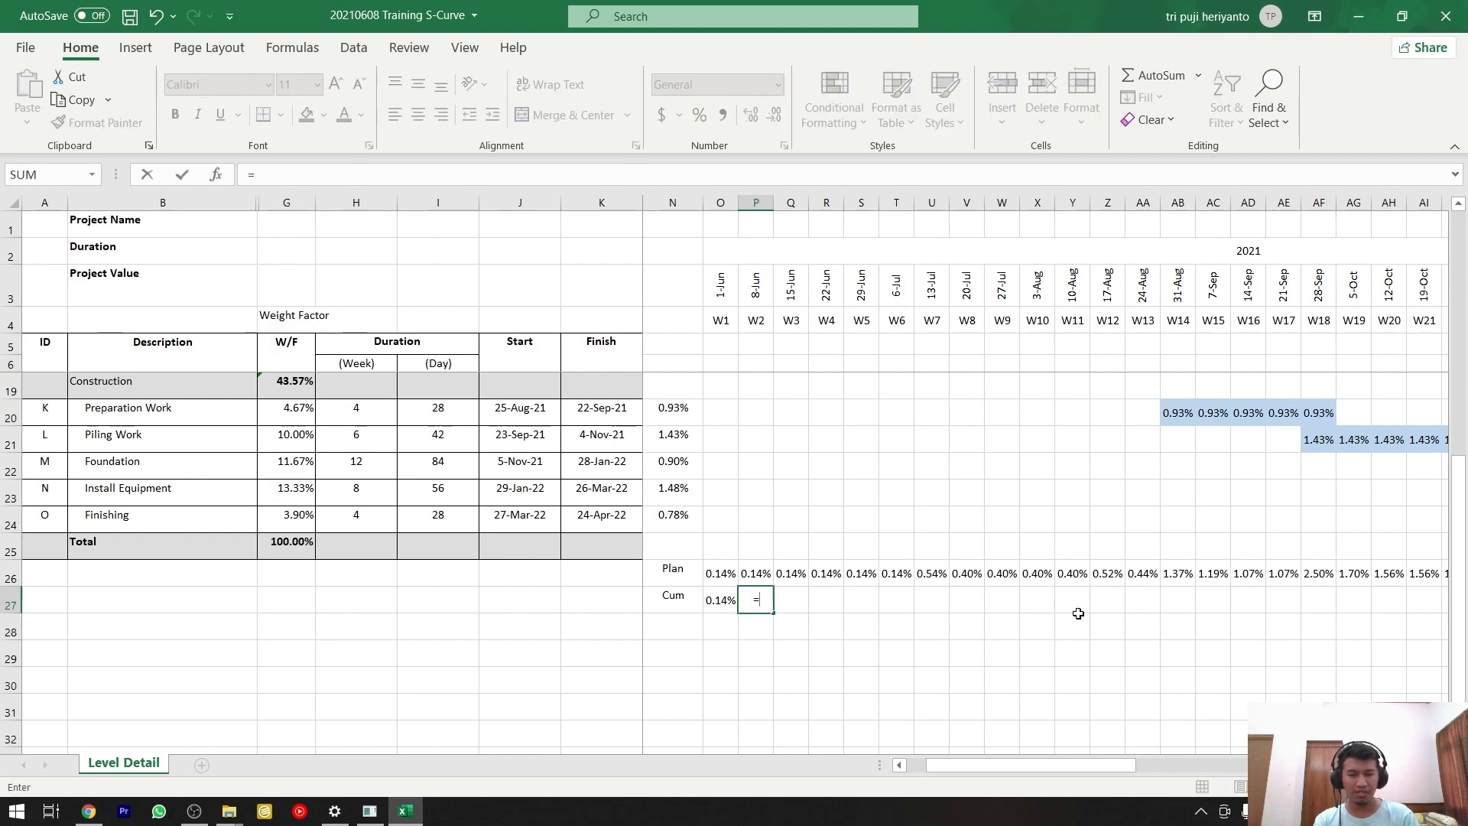
text(=)
key(Left)
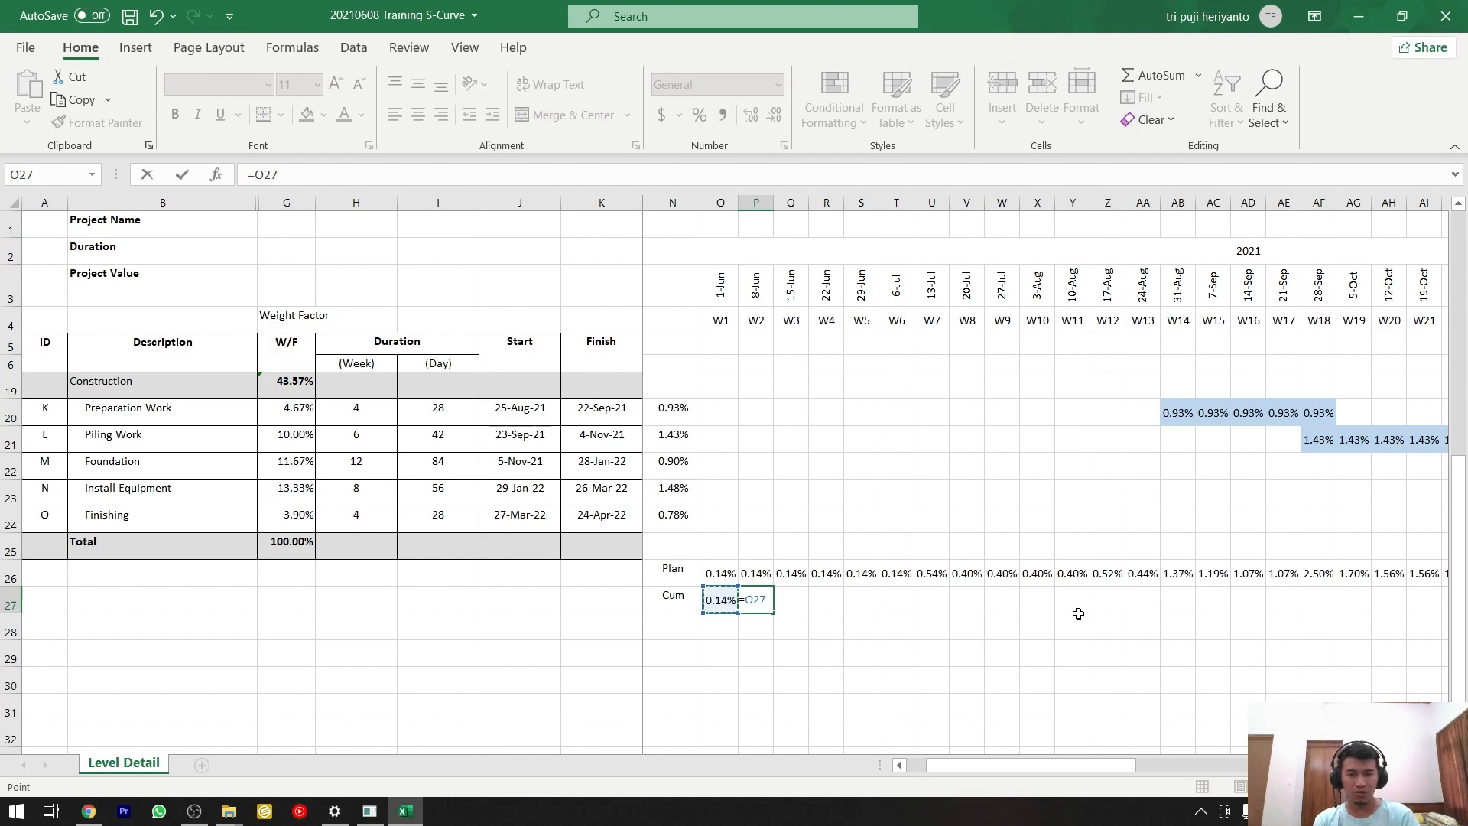
text(+)
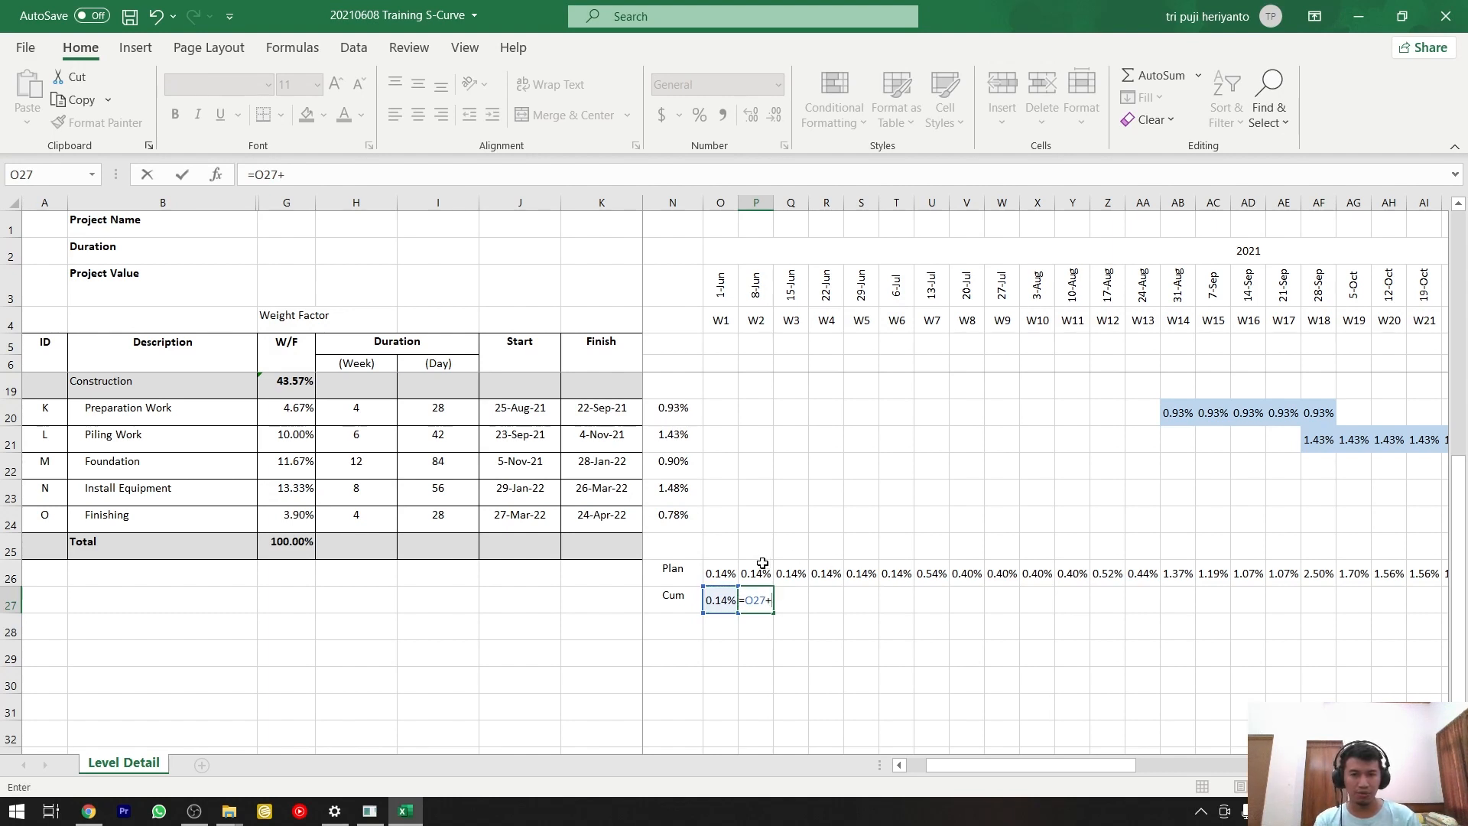
click(756, 572)
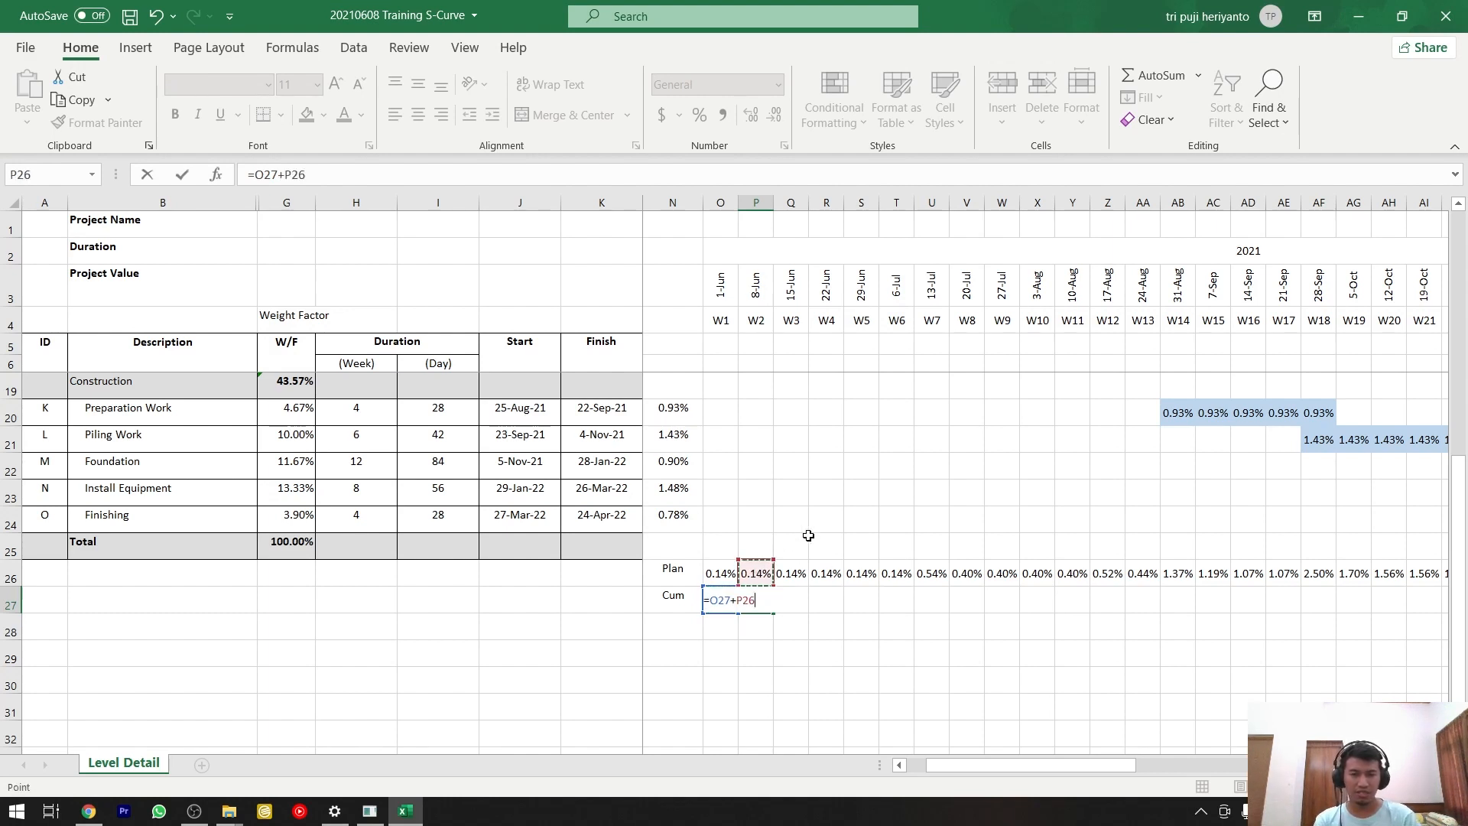
key(Return)
Copy the cumulative formula in P27 across the row to BJ27 and widen week columns O:BJ to fit the values.
key(Up)
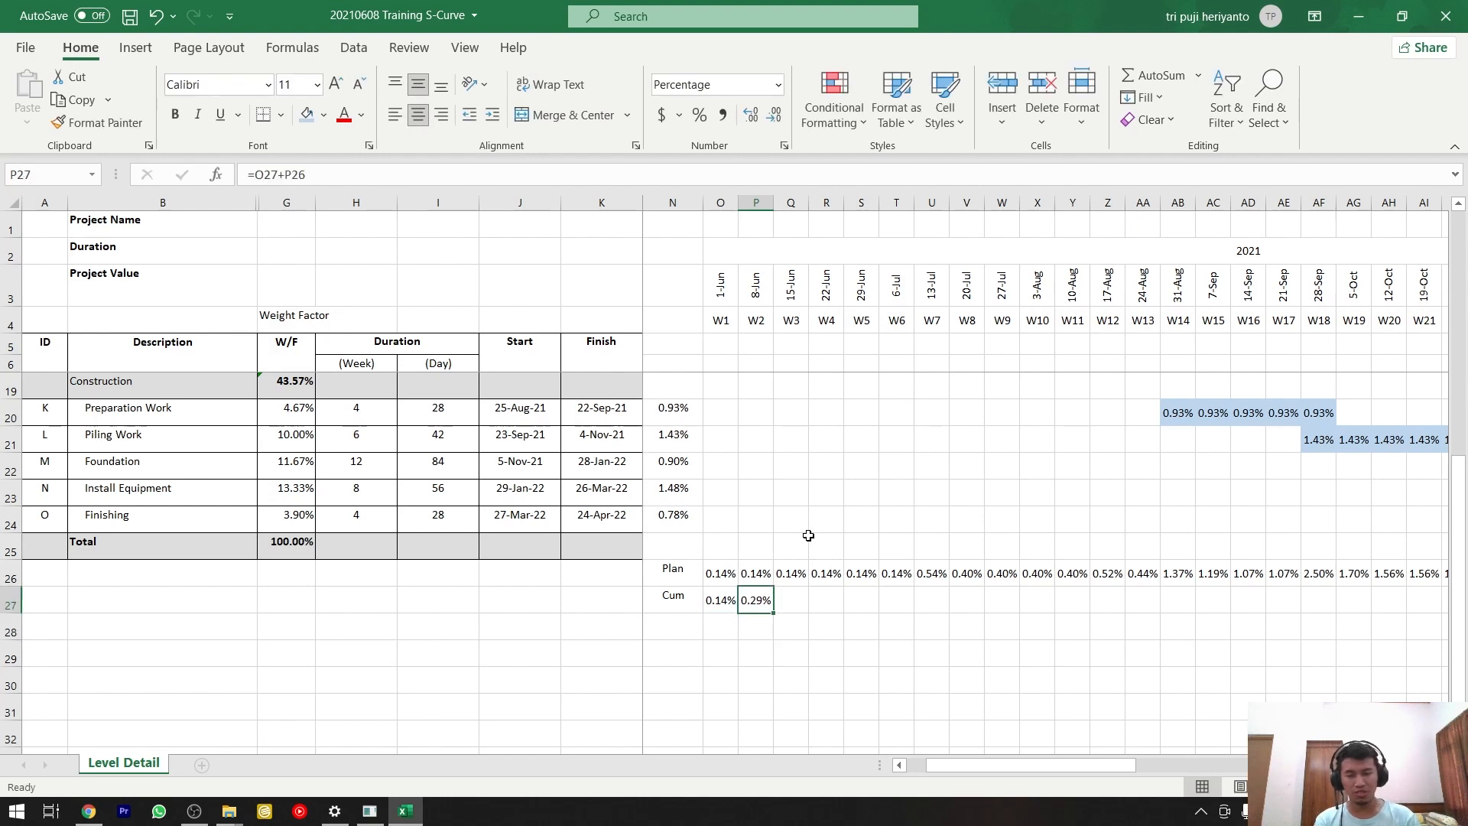
key(ctrl+c)
drag(972, 761, 1265, 768)
shift+click(1262, 600)
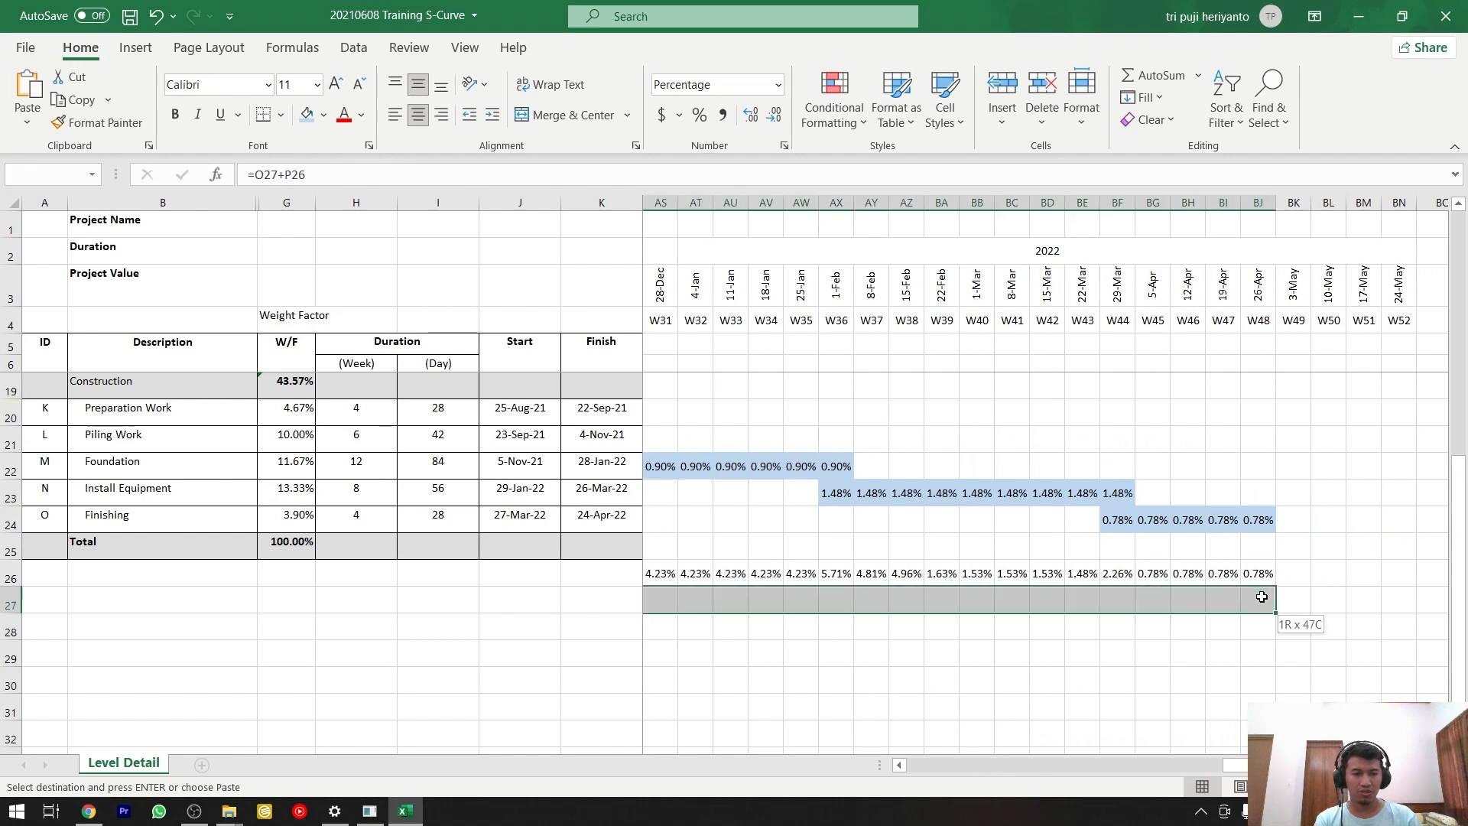
key(ctrl+v)
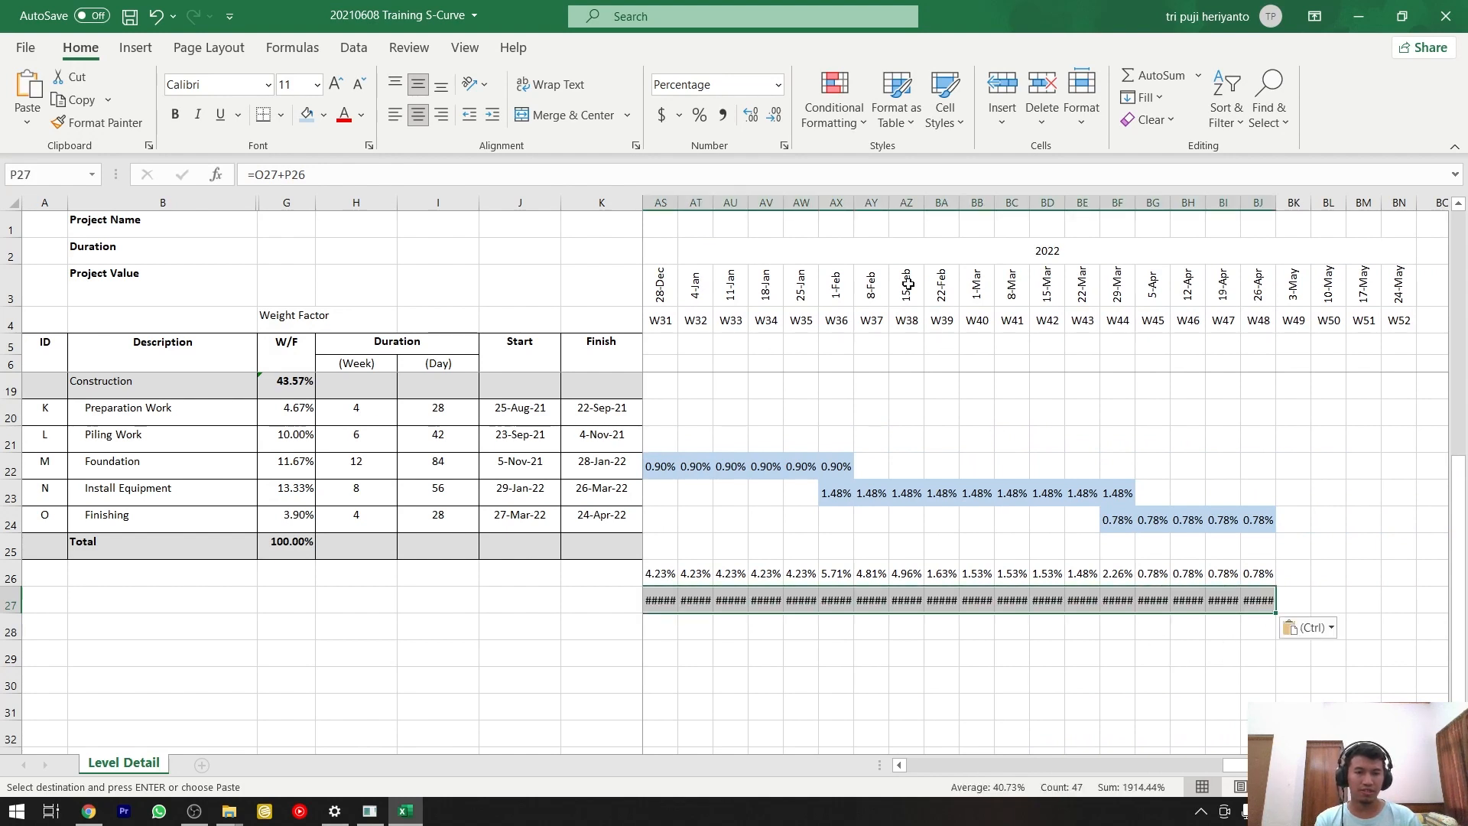
drag(1251, 196, 751, 193)
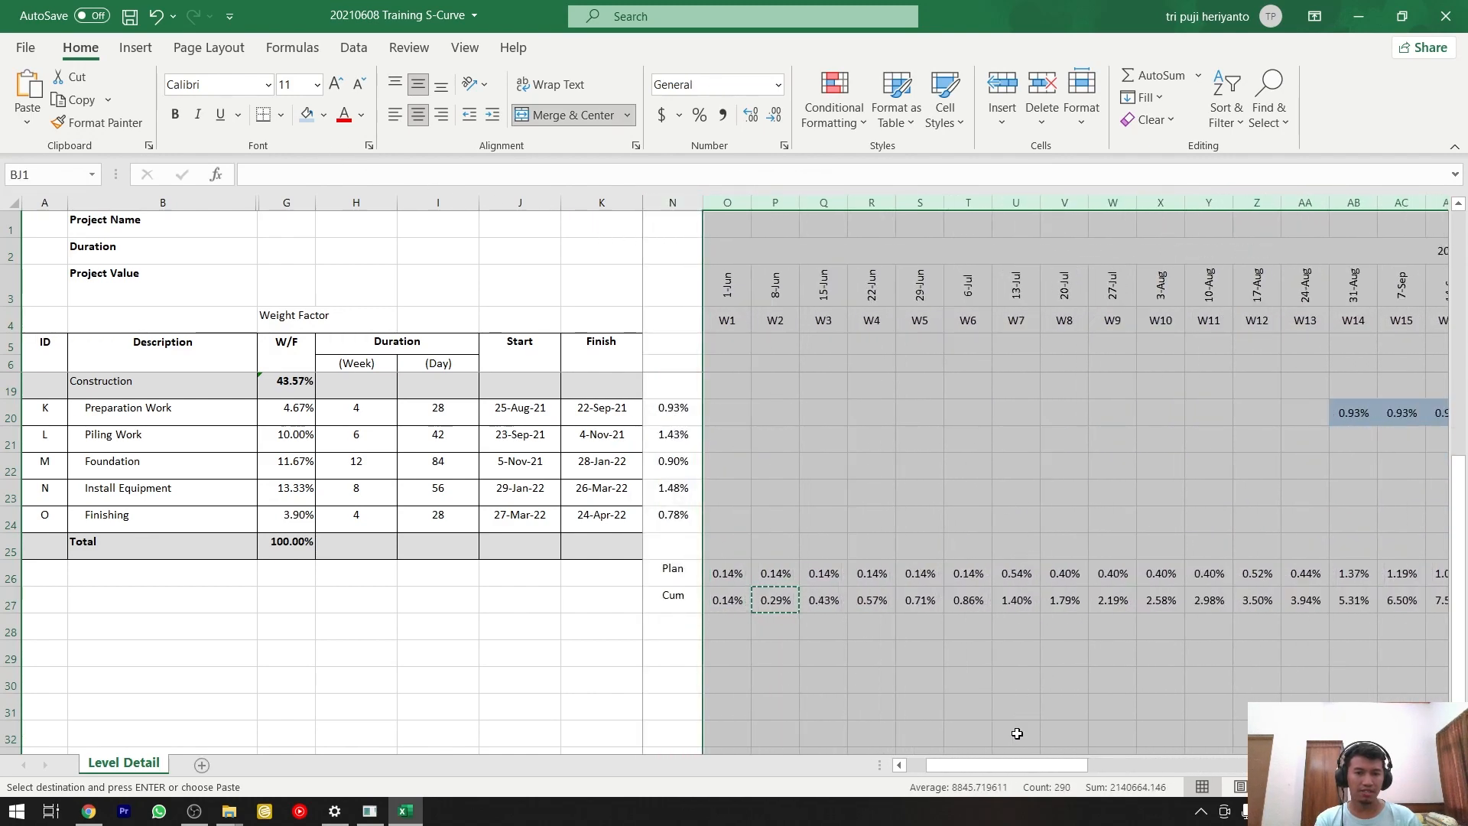
Check the final week's cumulative value in BJ27 and review the Plan and Cum rows from the first week.
drag(1019, 764, 1246, 771)
click(1246, 600)
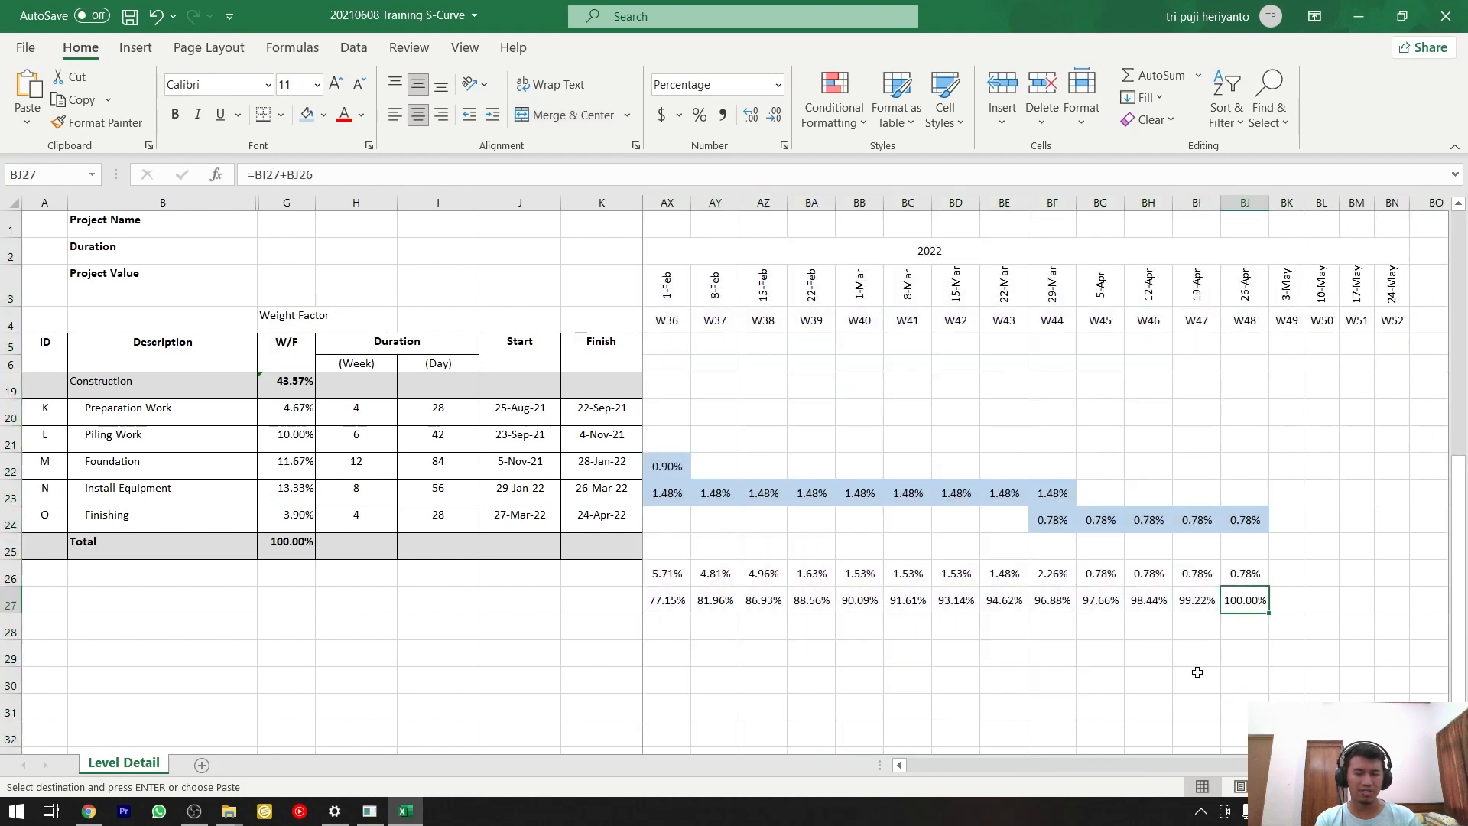
drag(1309, 766, 954, 769)
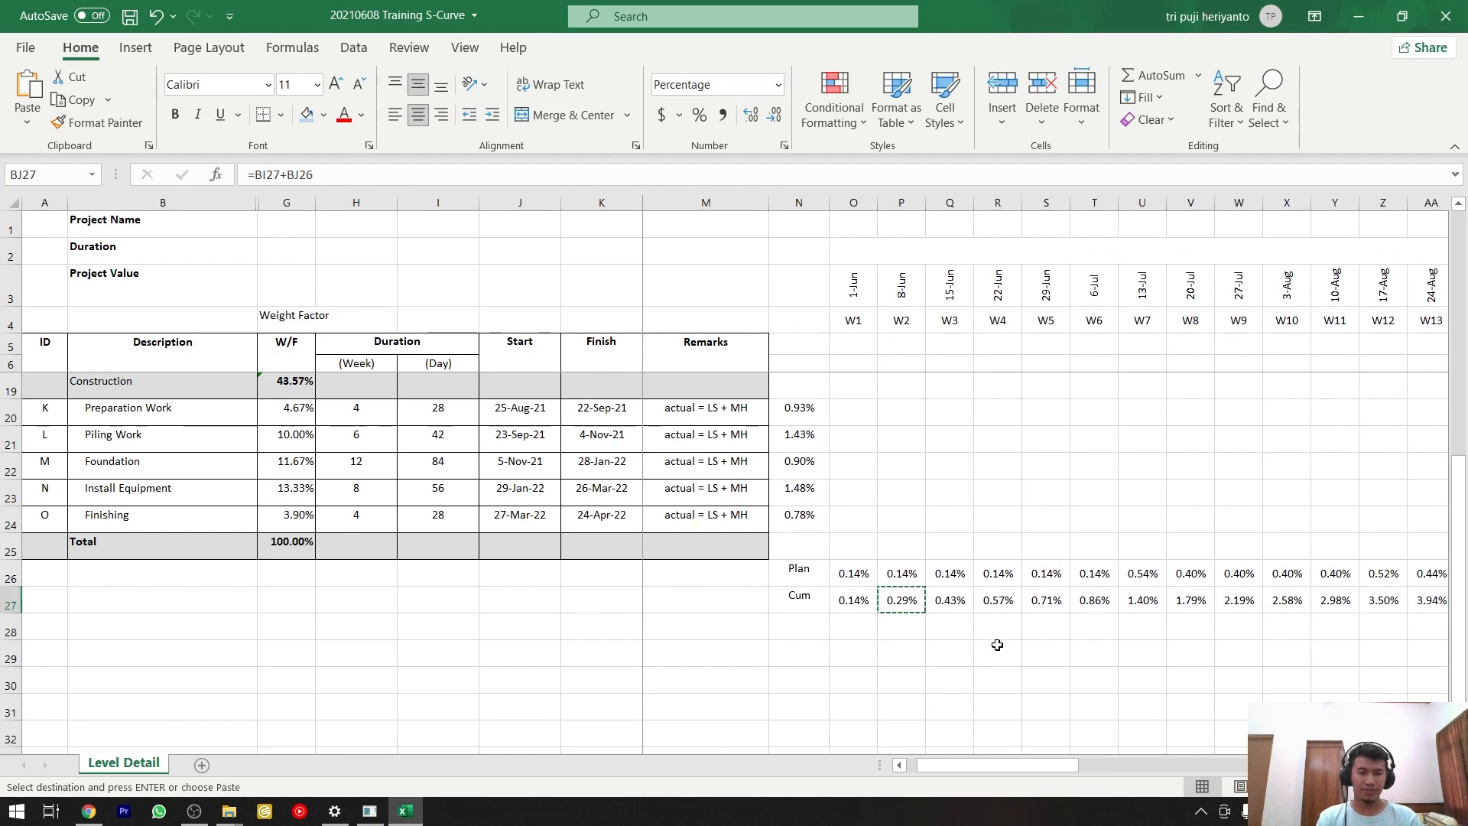
scroll(997, 644, up, 2)
scroll(997, 645, down, 1)
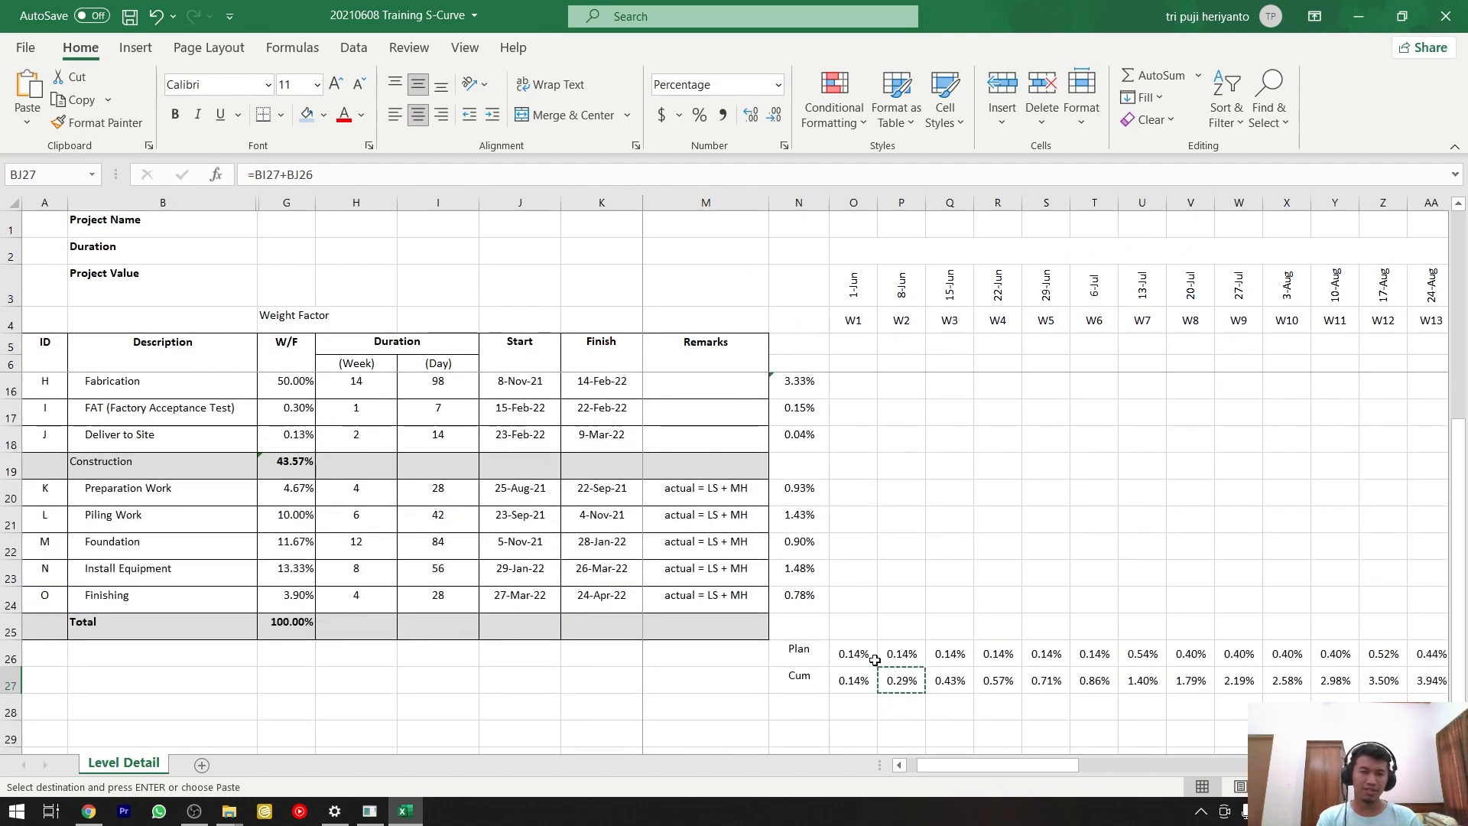
click(799, 653)
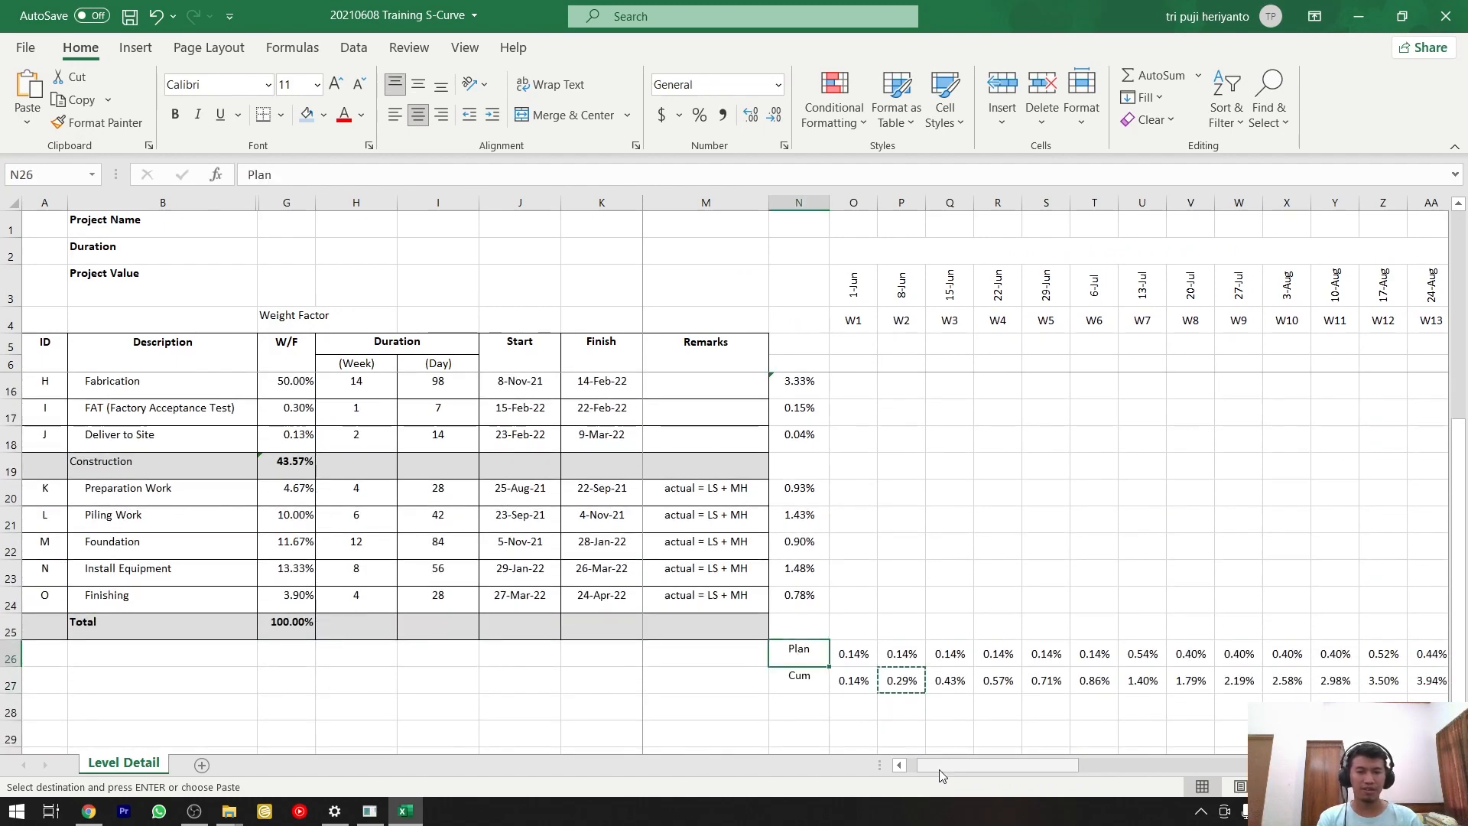
drag(939, 769, 948, 769)
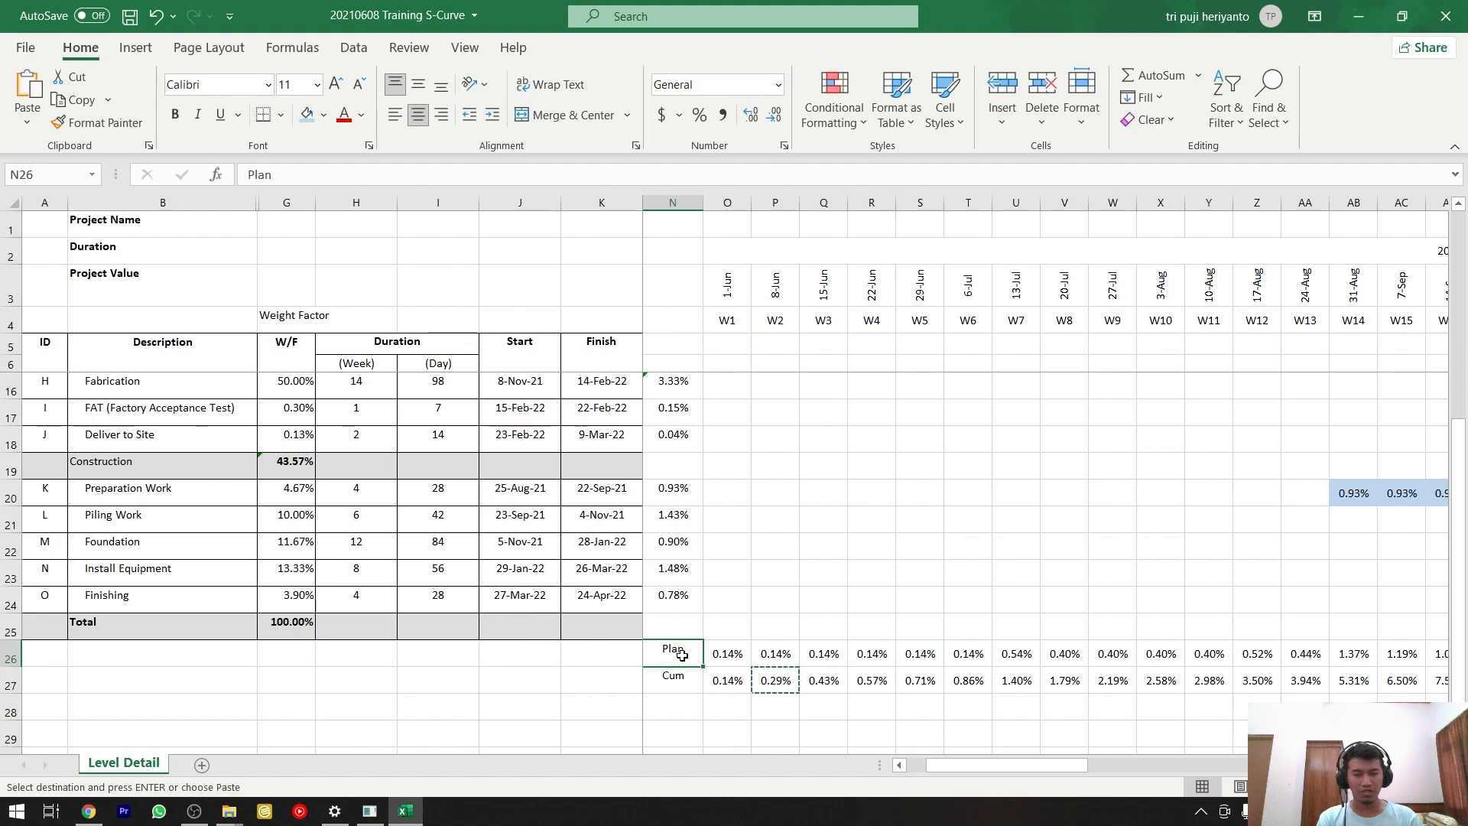
Insert a line chart of the Plan and Cum rows from N26:BJ27.
mouse_move(956, 765)
mouse_down()
mouse_move(982, 765)
mouse_move(968, 765)
mouse_up()
shift+click(1249, 678)
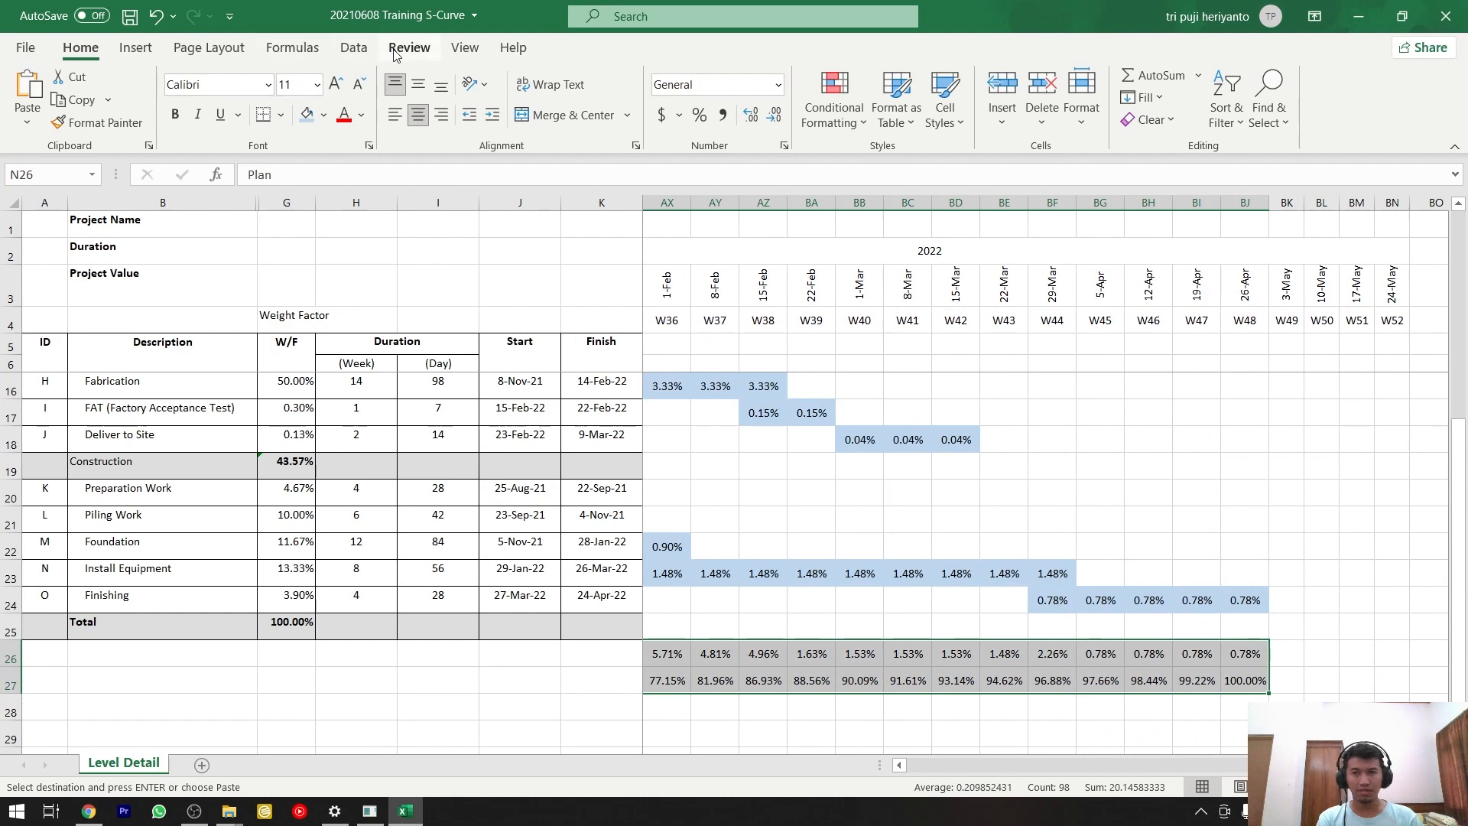
click(137, 49)
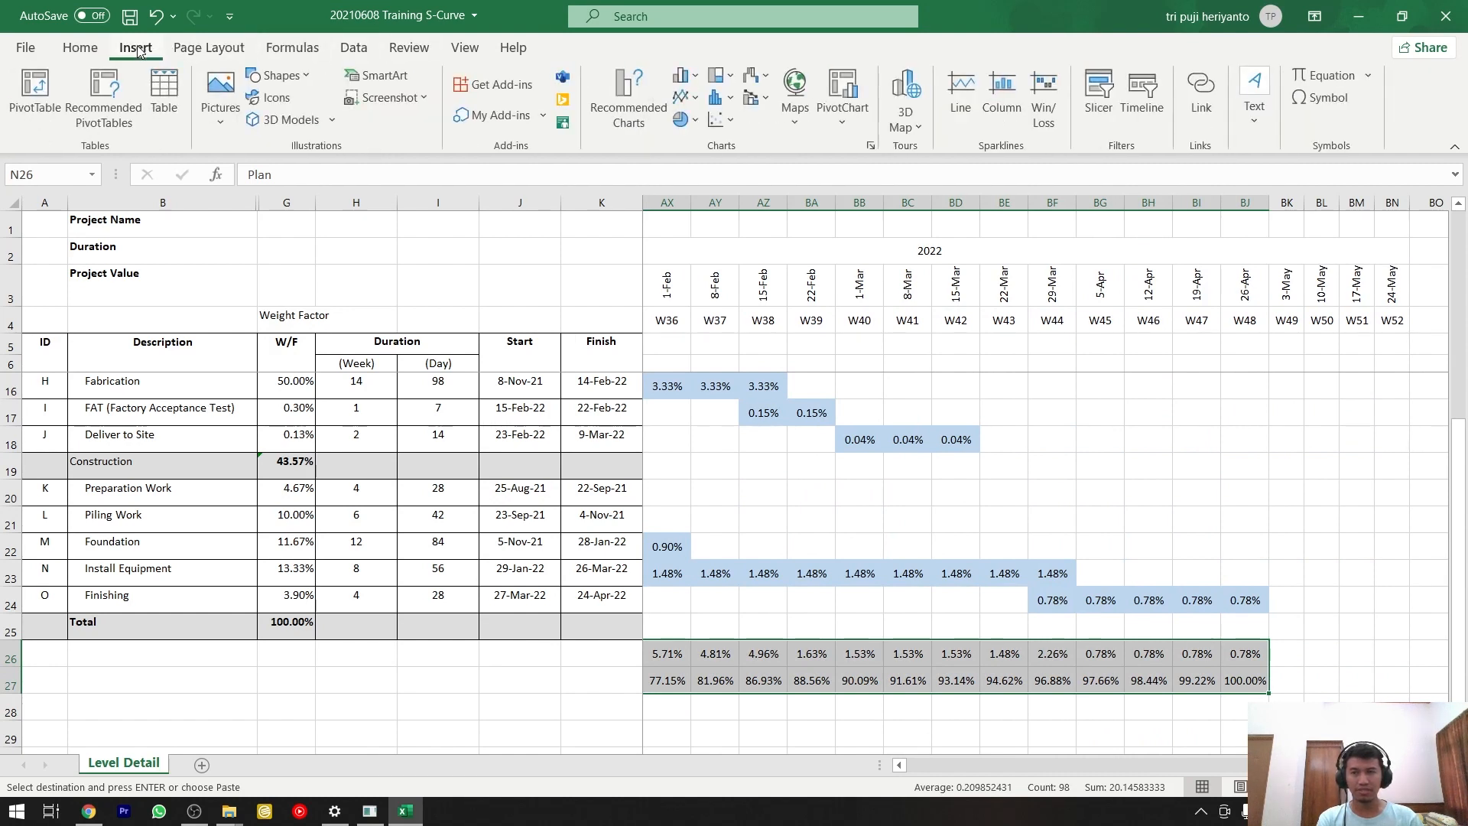
click(618, 92)
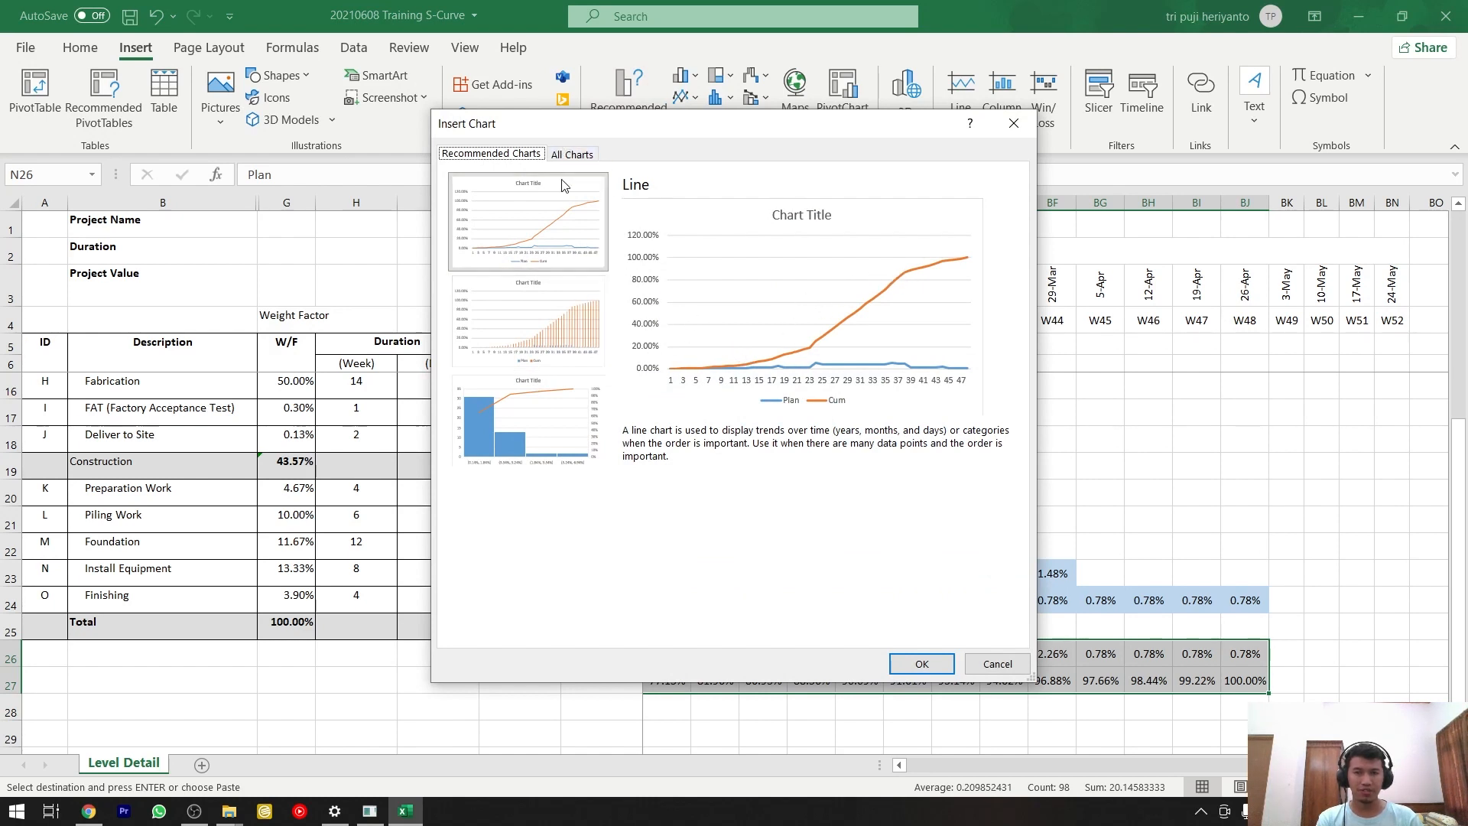
click(575, 153)
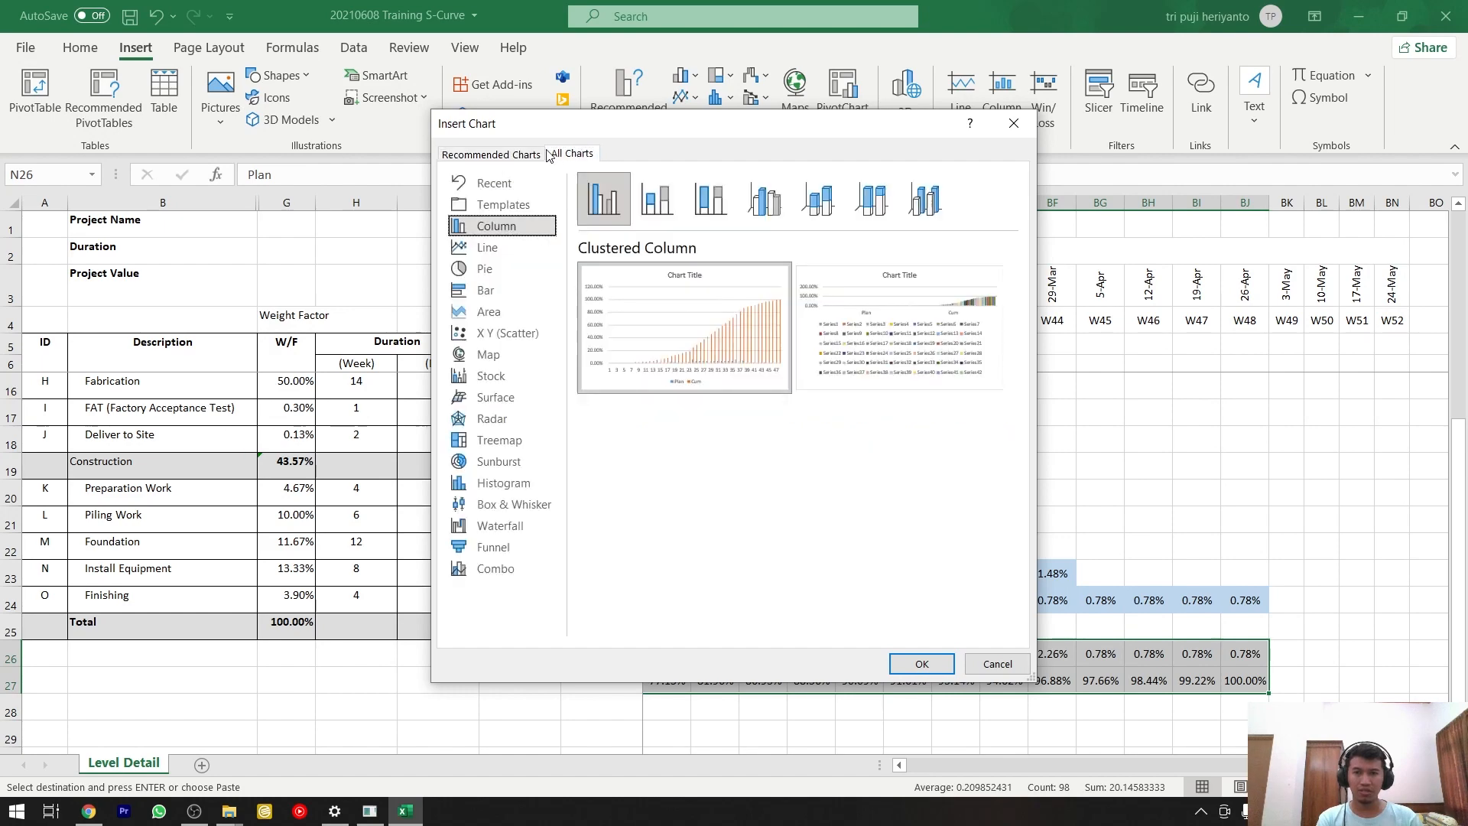
click(506, 156)
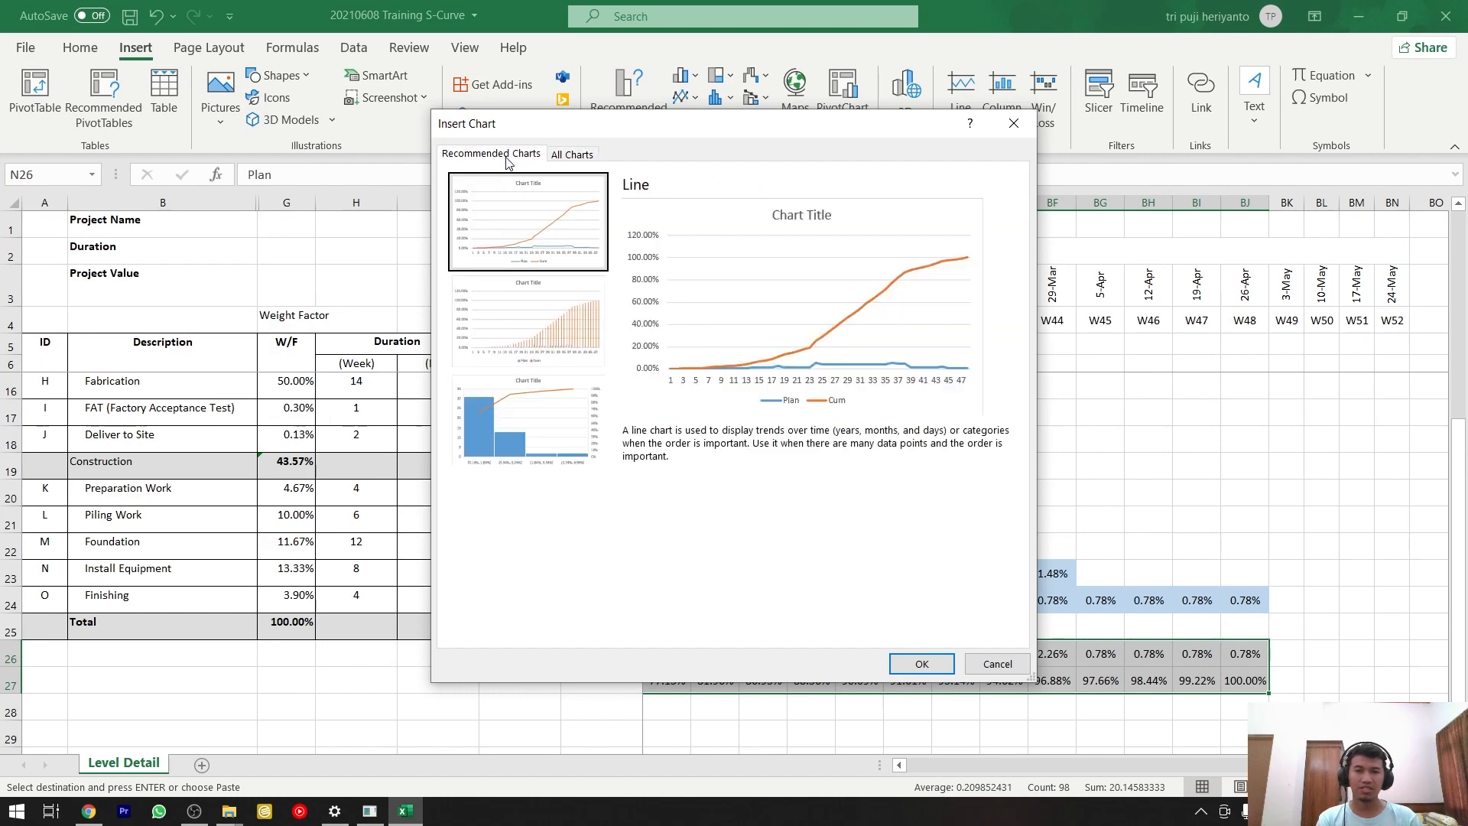
click(921, 663)
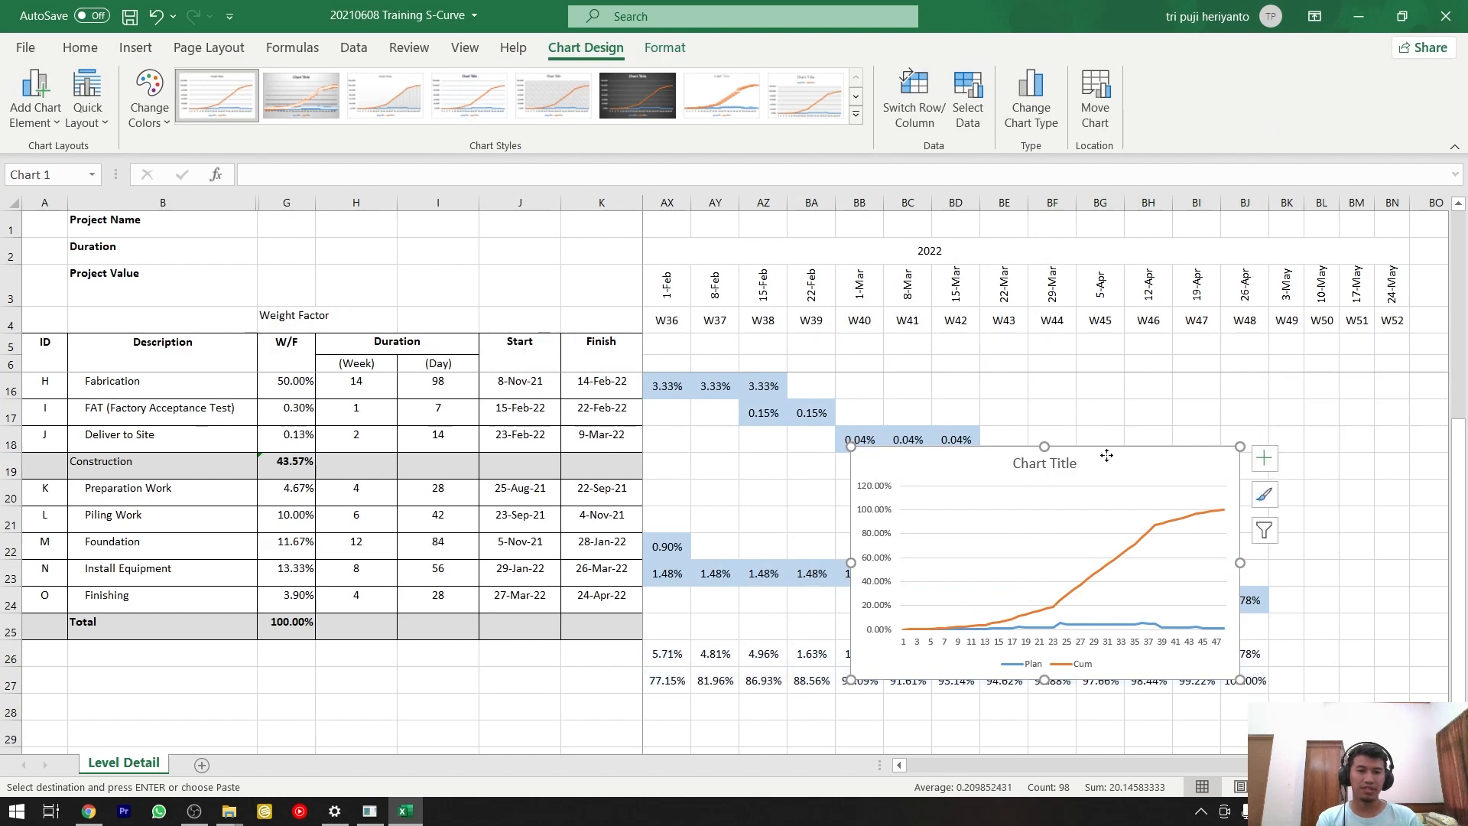
Move the chart up over the activity rows and enlarge it to span about columns AY to BJ and rows 8 to 22.
drag(1071, 468, 1085, 506)
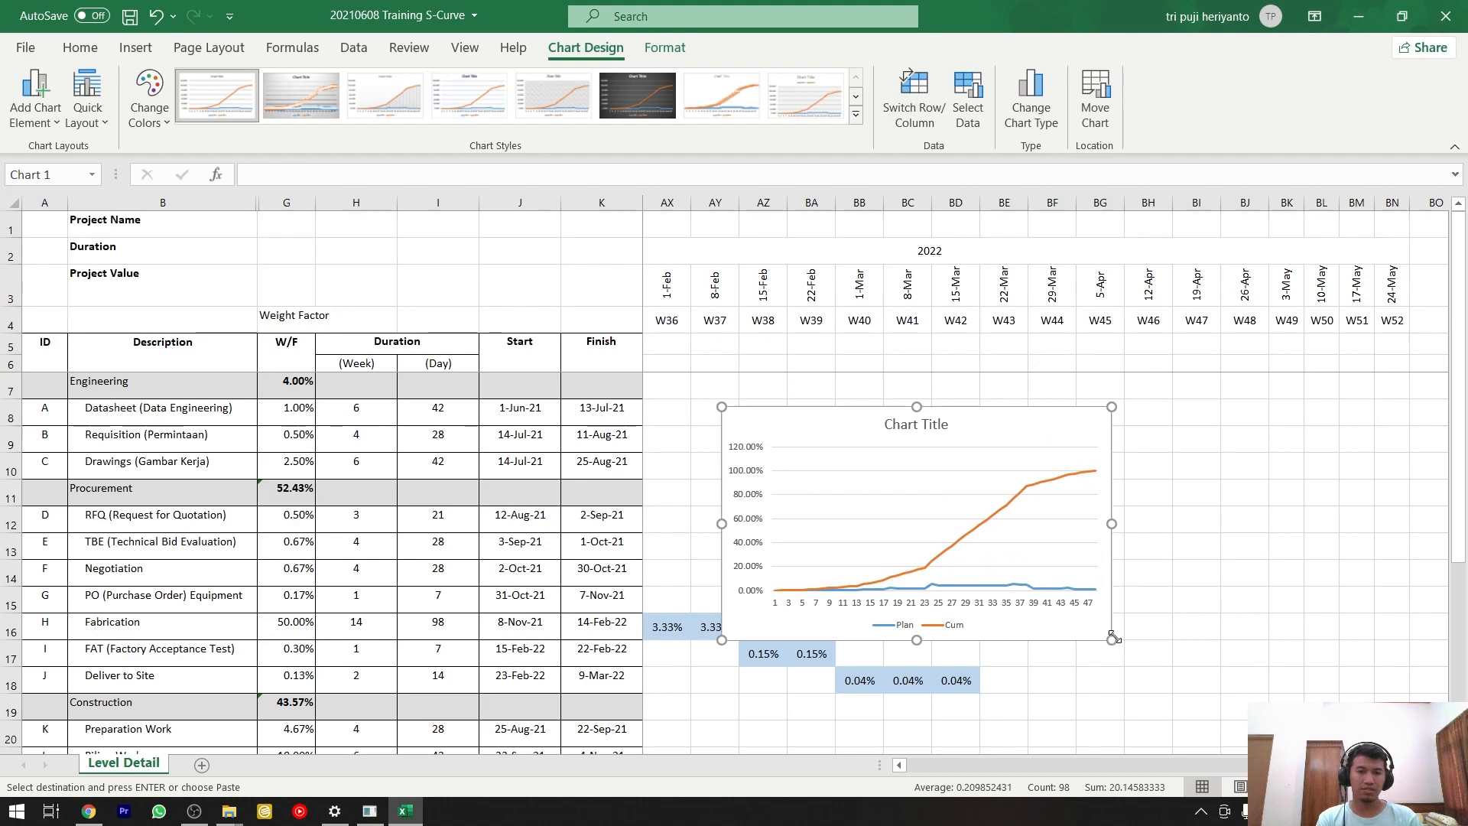
drag(1114, 638, 1262, 717)
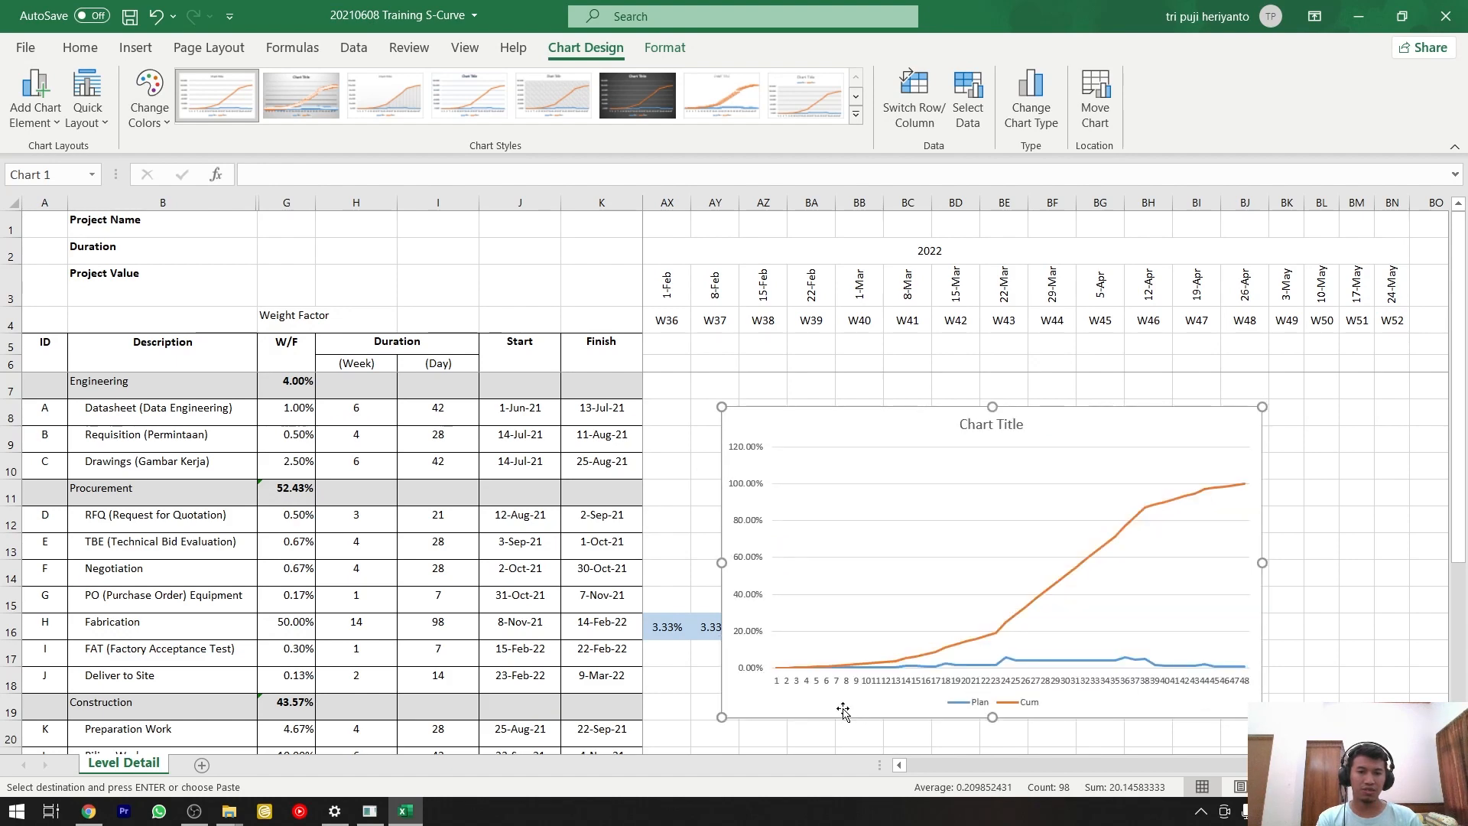
drag(721, 717, 688, 753)
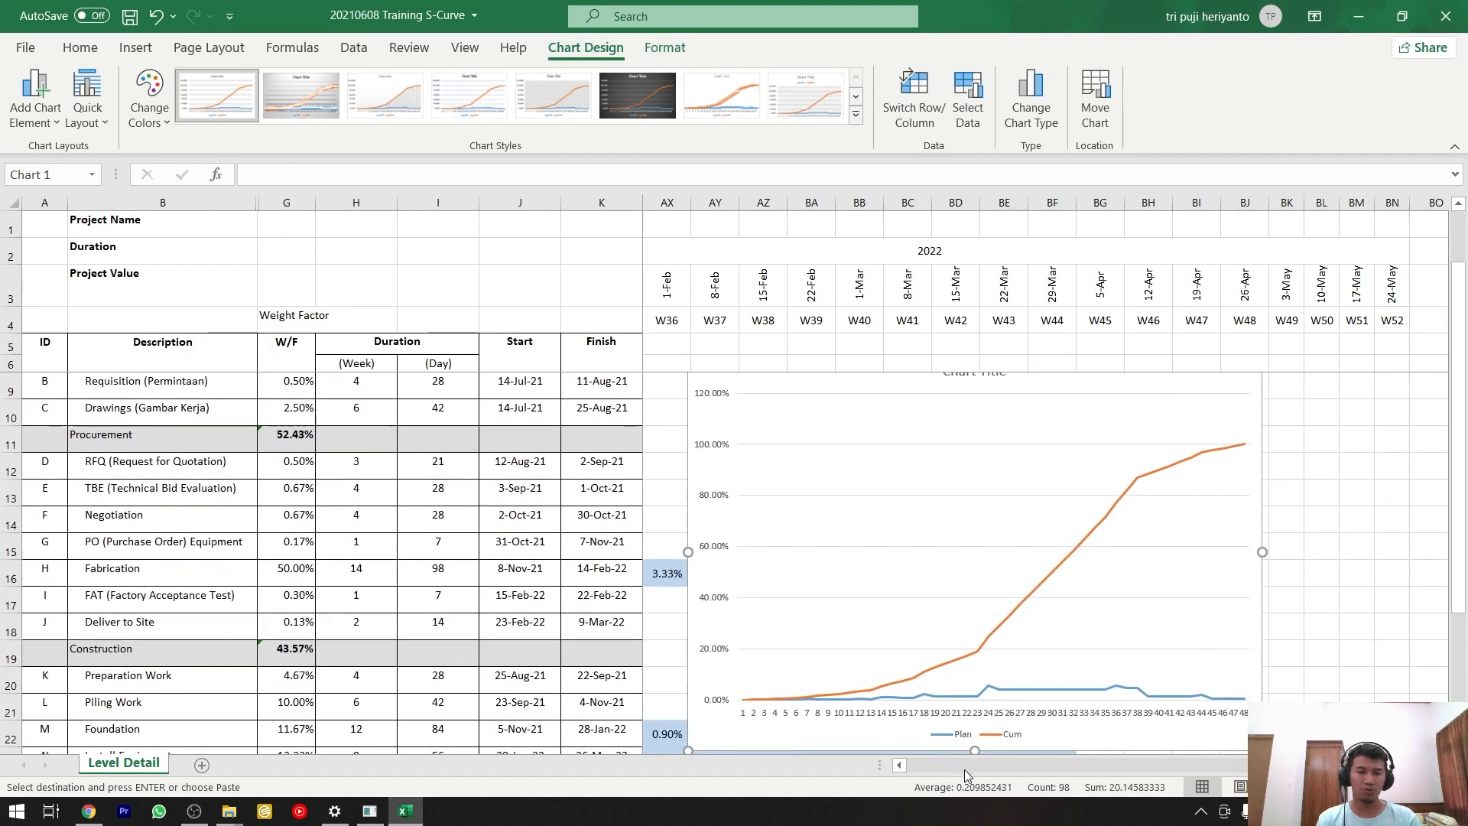
scroll(1223, 771, left, 4)
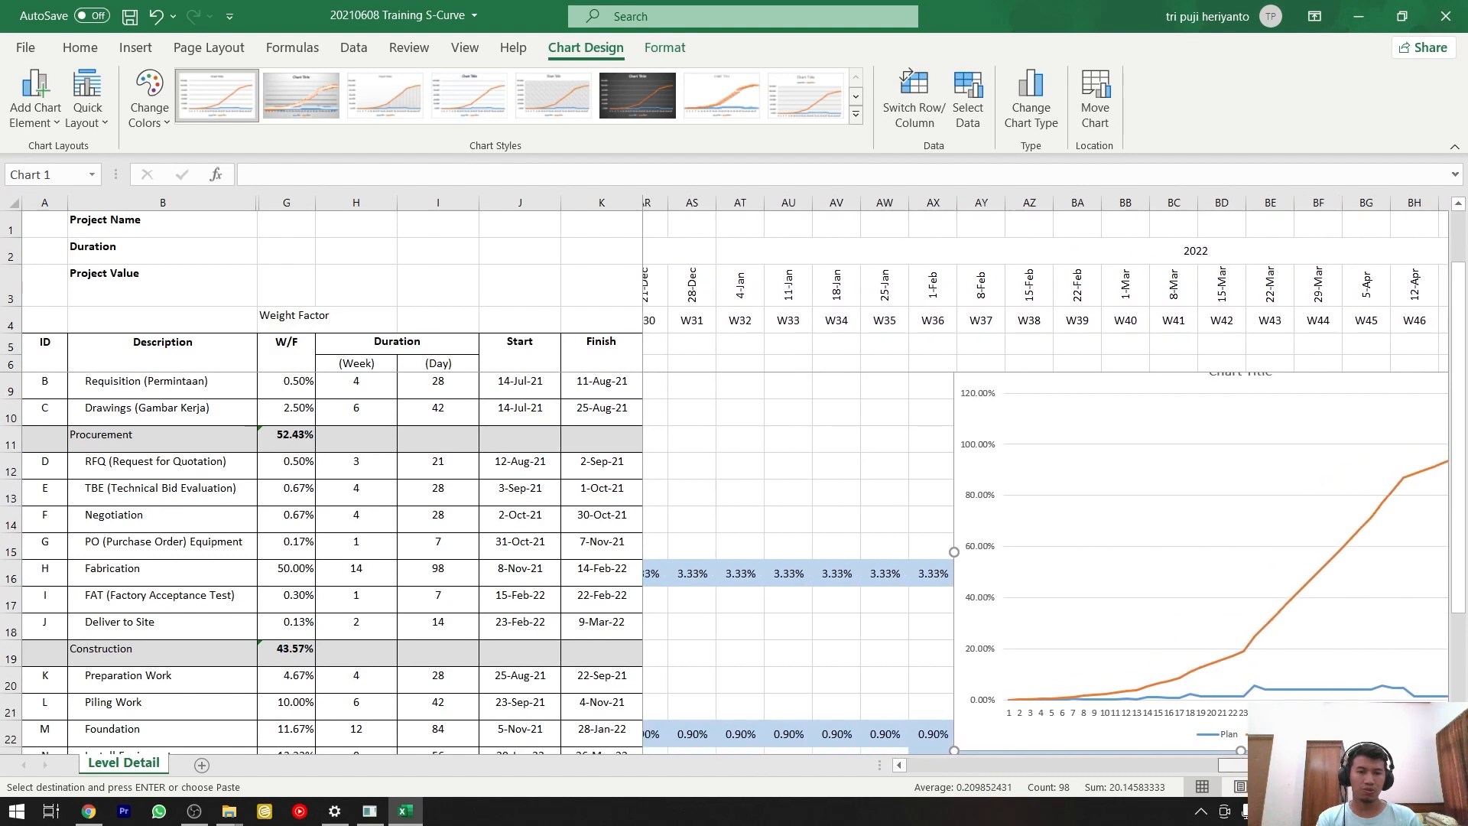
scroll(1223, 771, right, 4)
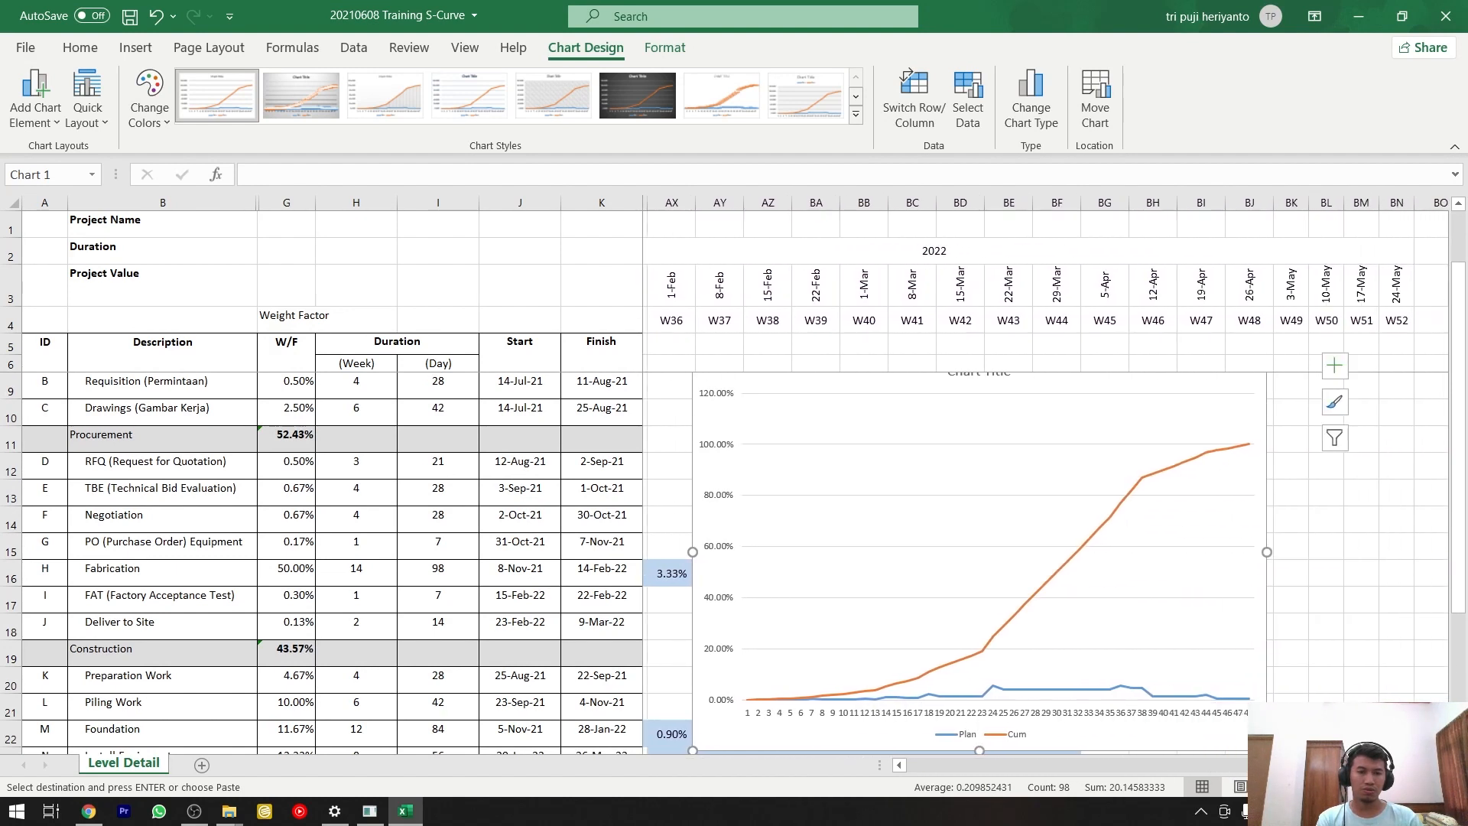
scroll(1114, 659, left, 4)
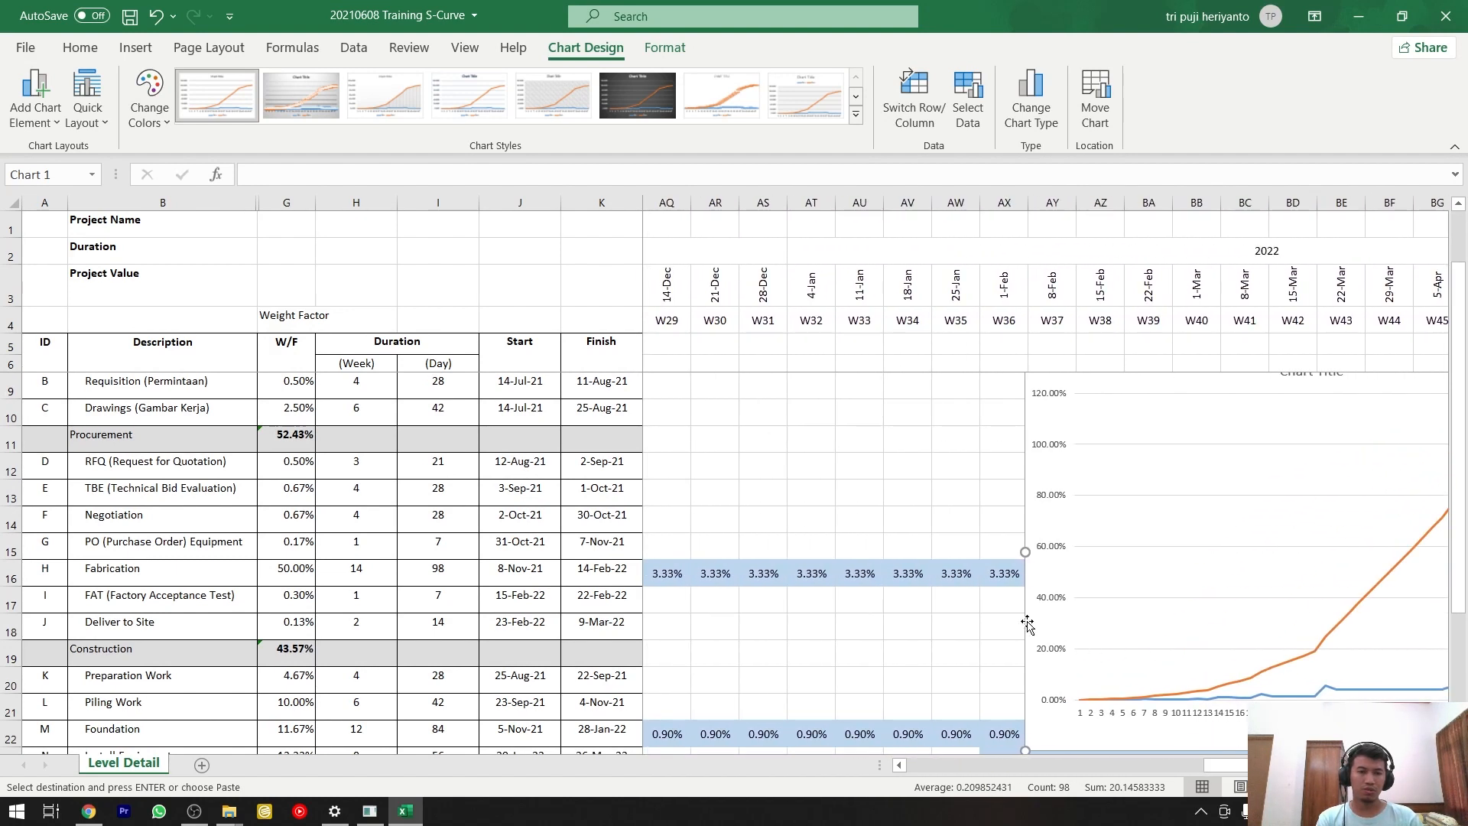
Move the chart so it starts near column AQ below the header rows, and widen it to about column BI.
drag(1028, 623, 805, 589)
scroll(969, 498, up, 1)
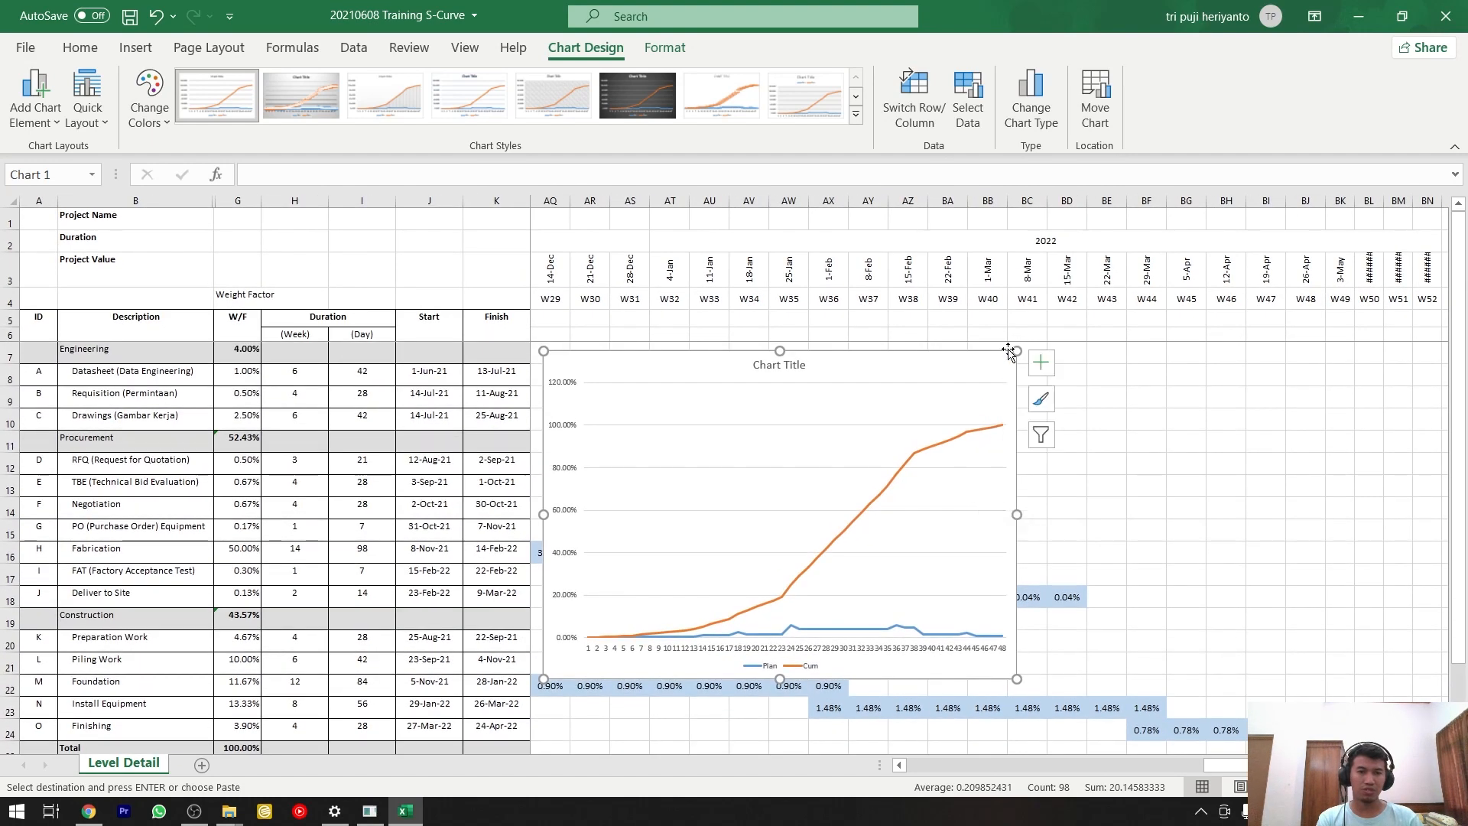
drag(1020, 348, 1032, 340)
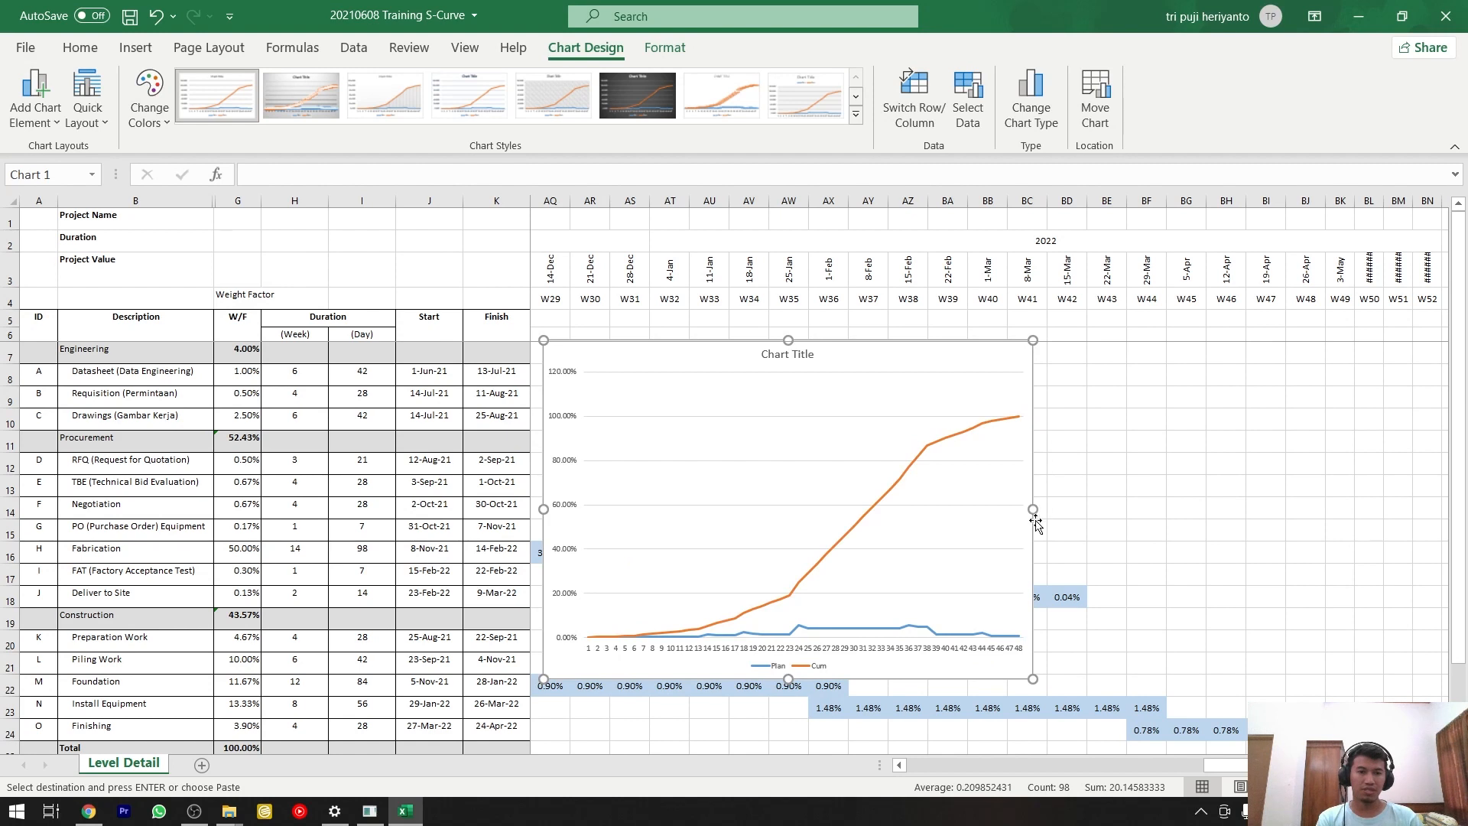
drag(1032, 506, 1282, 509)
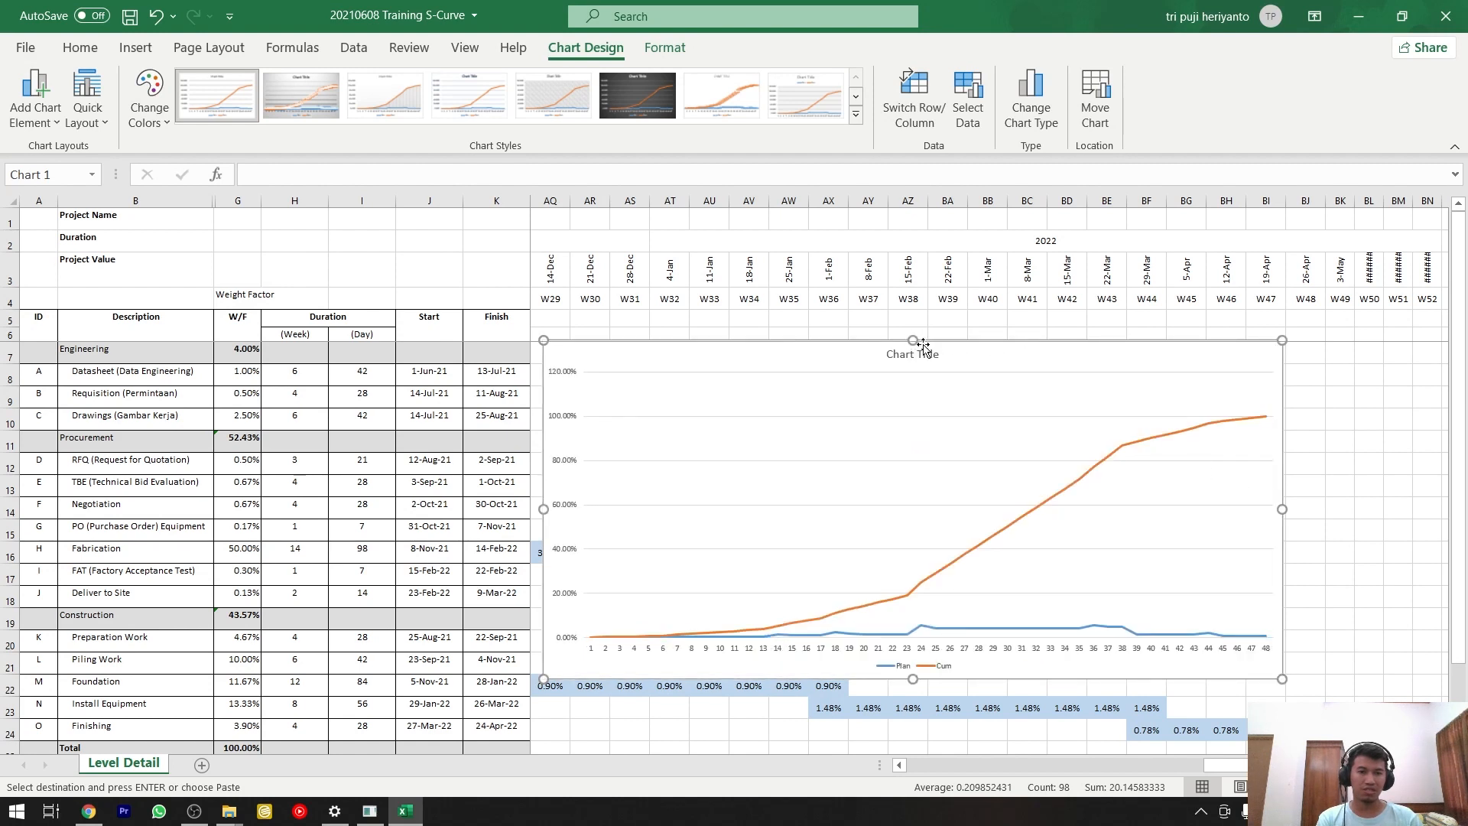
right_click(1013, 351)
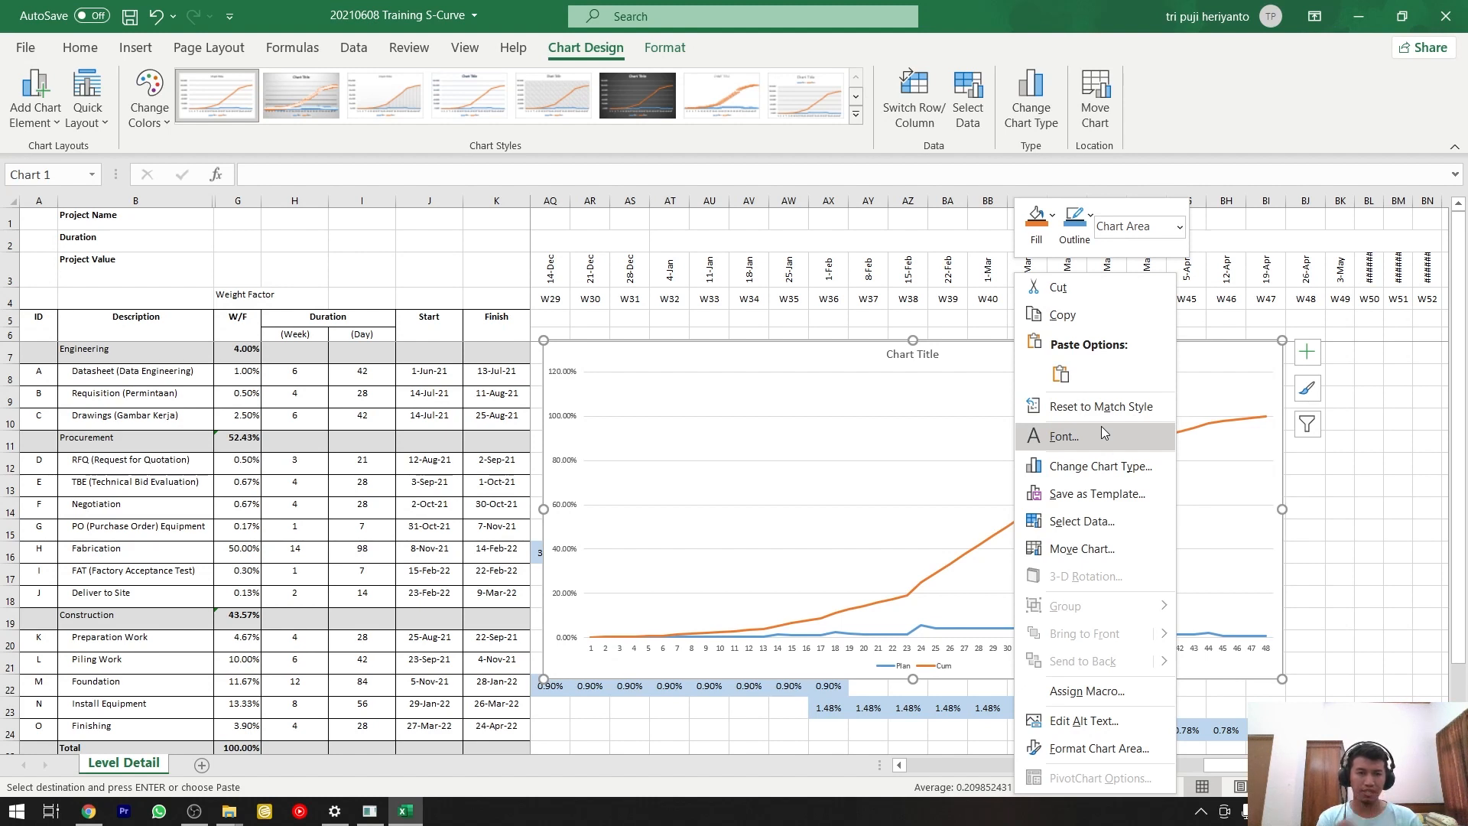
click(1196, 353)
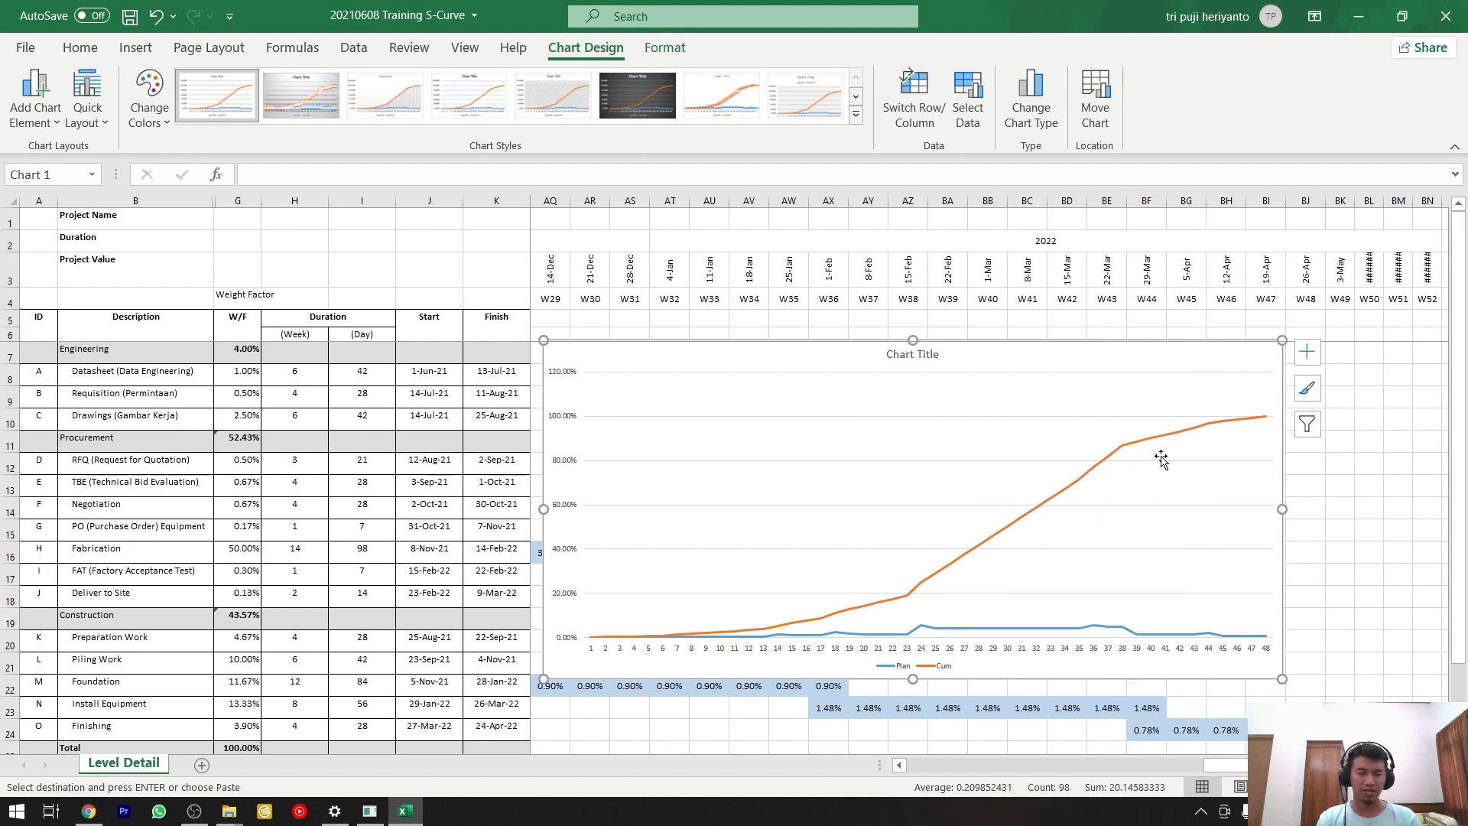
Move the chart into the empty area below the Cum row, starting at about column Z and row 28.
scroll(1136, 473, down, 1)
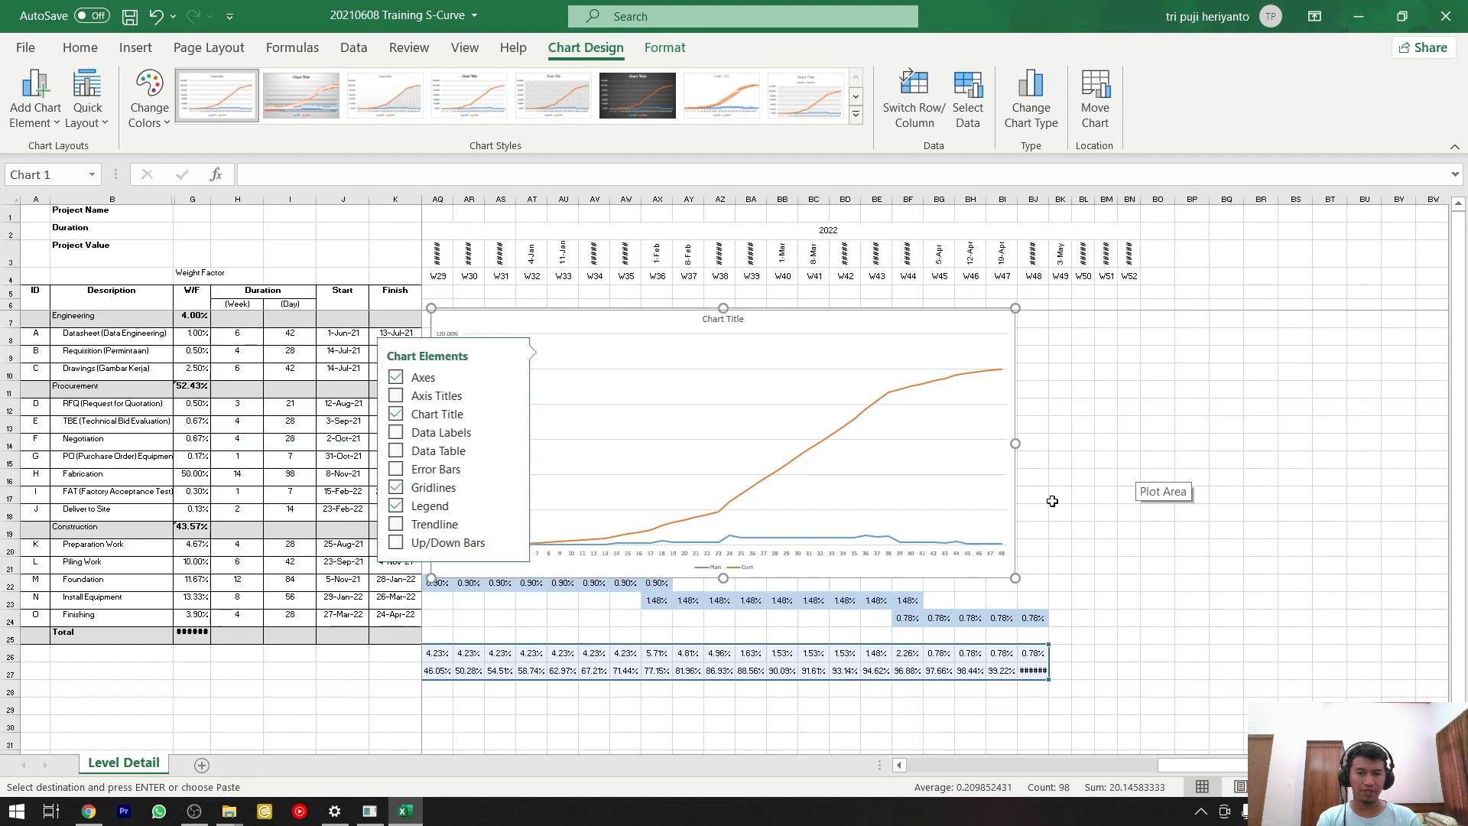
drag(1185, 767, 1067, 768)
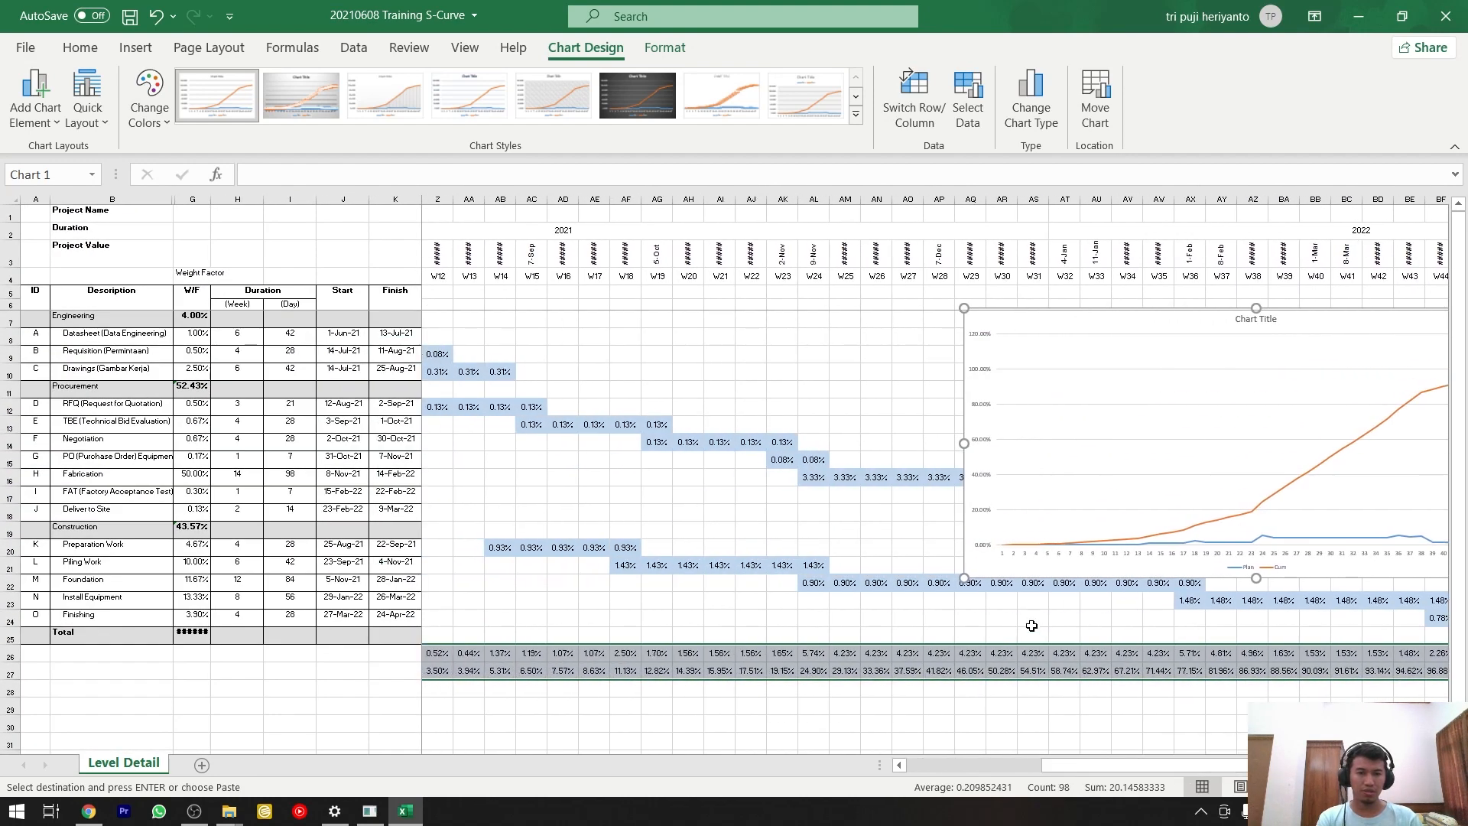
drag(1020, 571, 818, 662)
scroll(817, 662, down, 2)
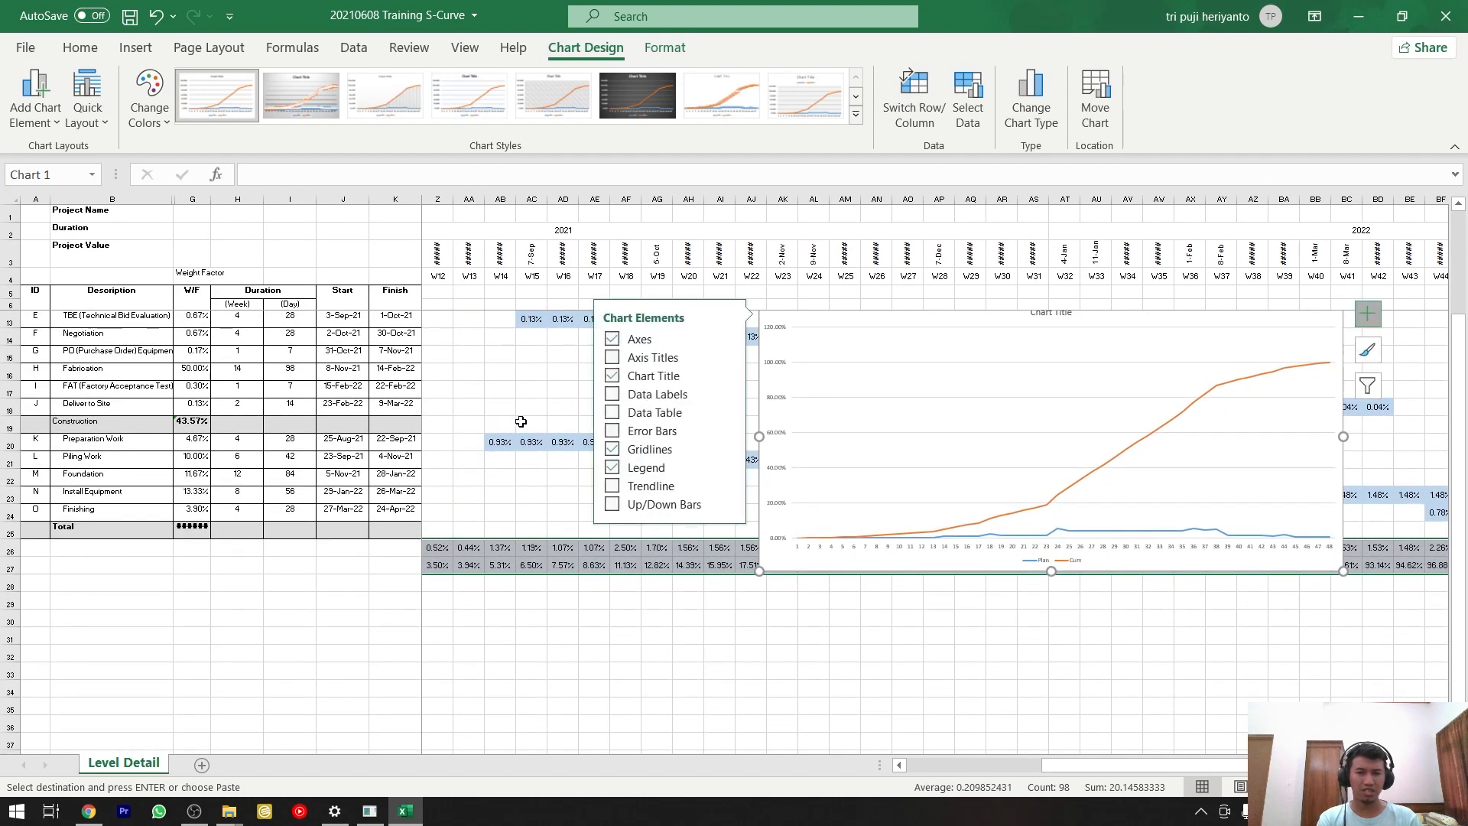
scroll(492, 440, up, 2)
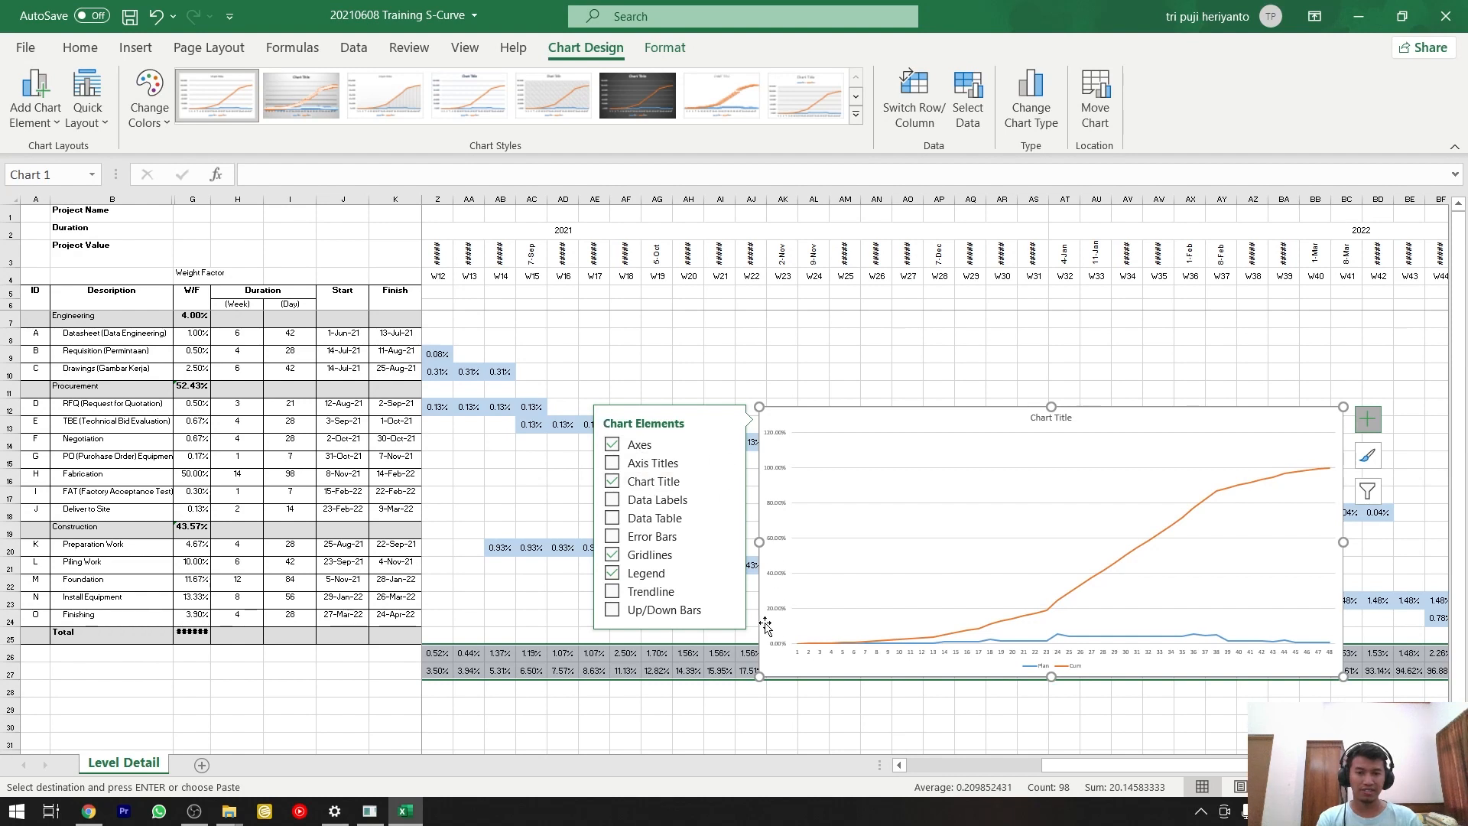
drag(765, 626, 620, 687)
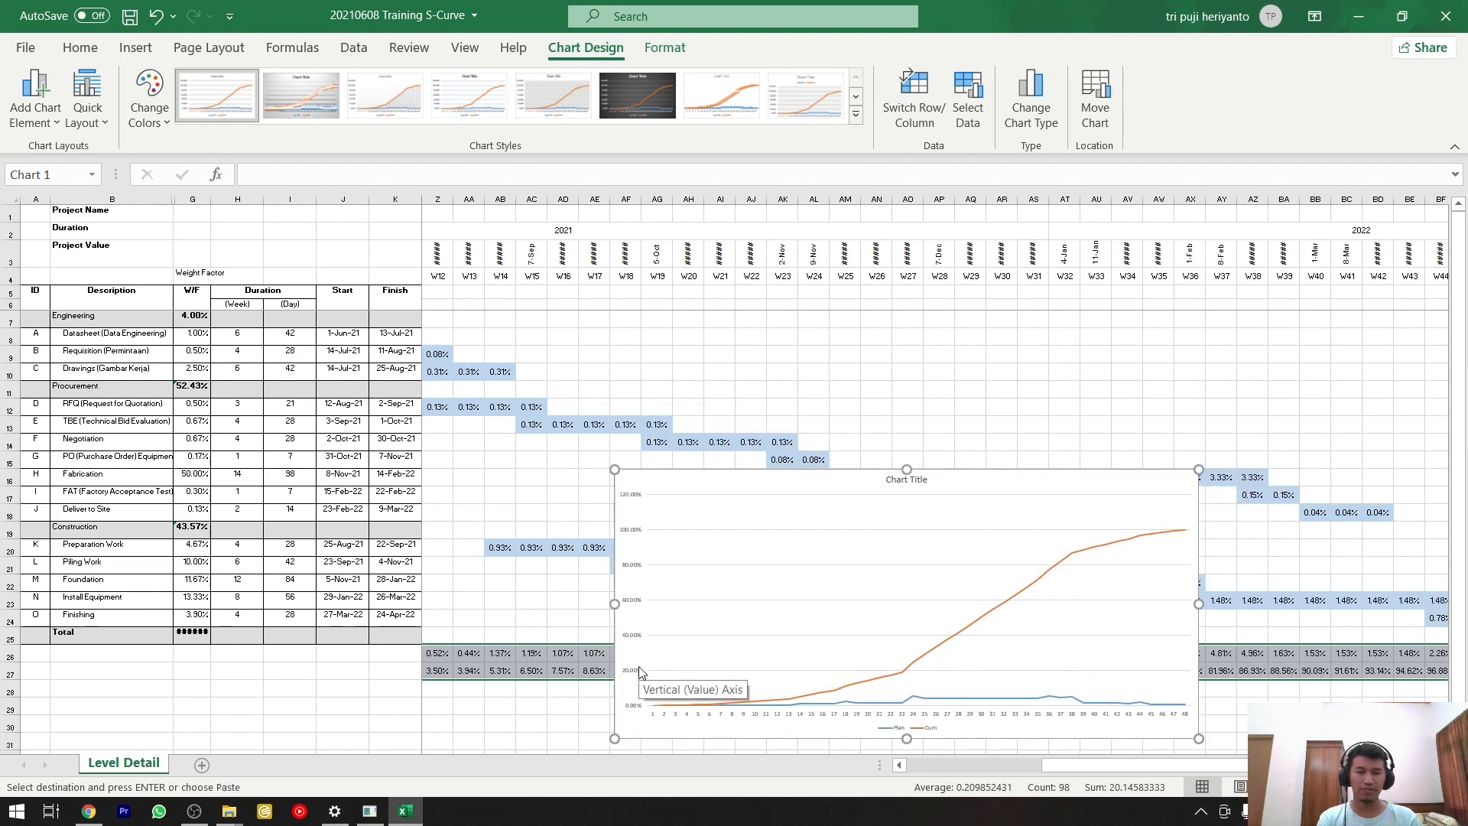
scroll(641, 671, down, 4)
drag(717, 528, 540, 747)
scroll(727, 737, down, 2)
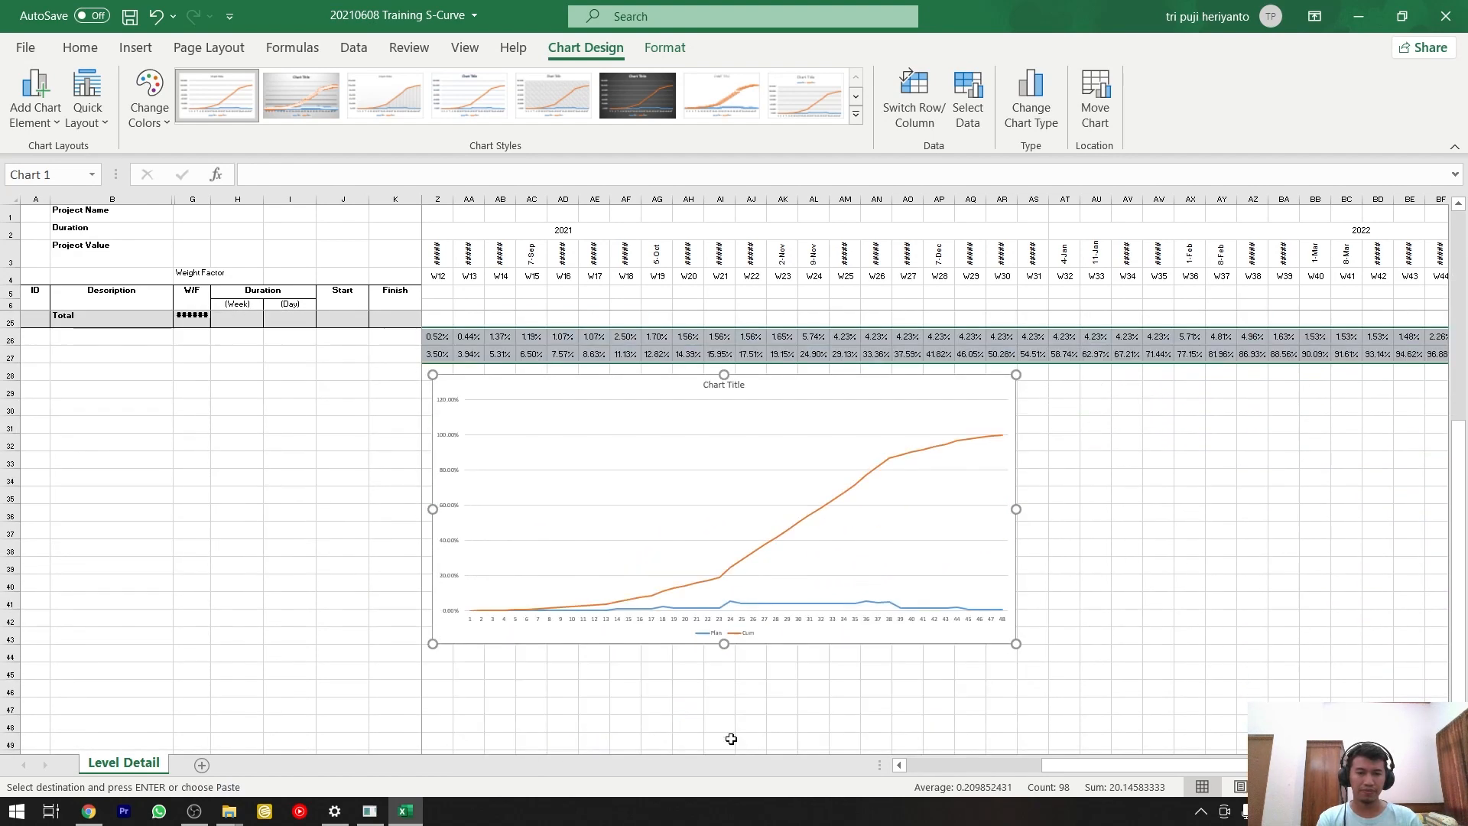
Enlarge the chart below the Cum row to reach about column AY and row 48.
drag(1017, 641, 1227, 725)
scroll(1065, 318, up, 2)
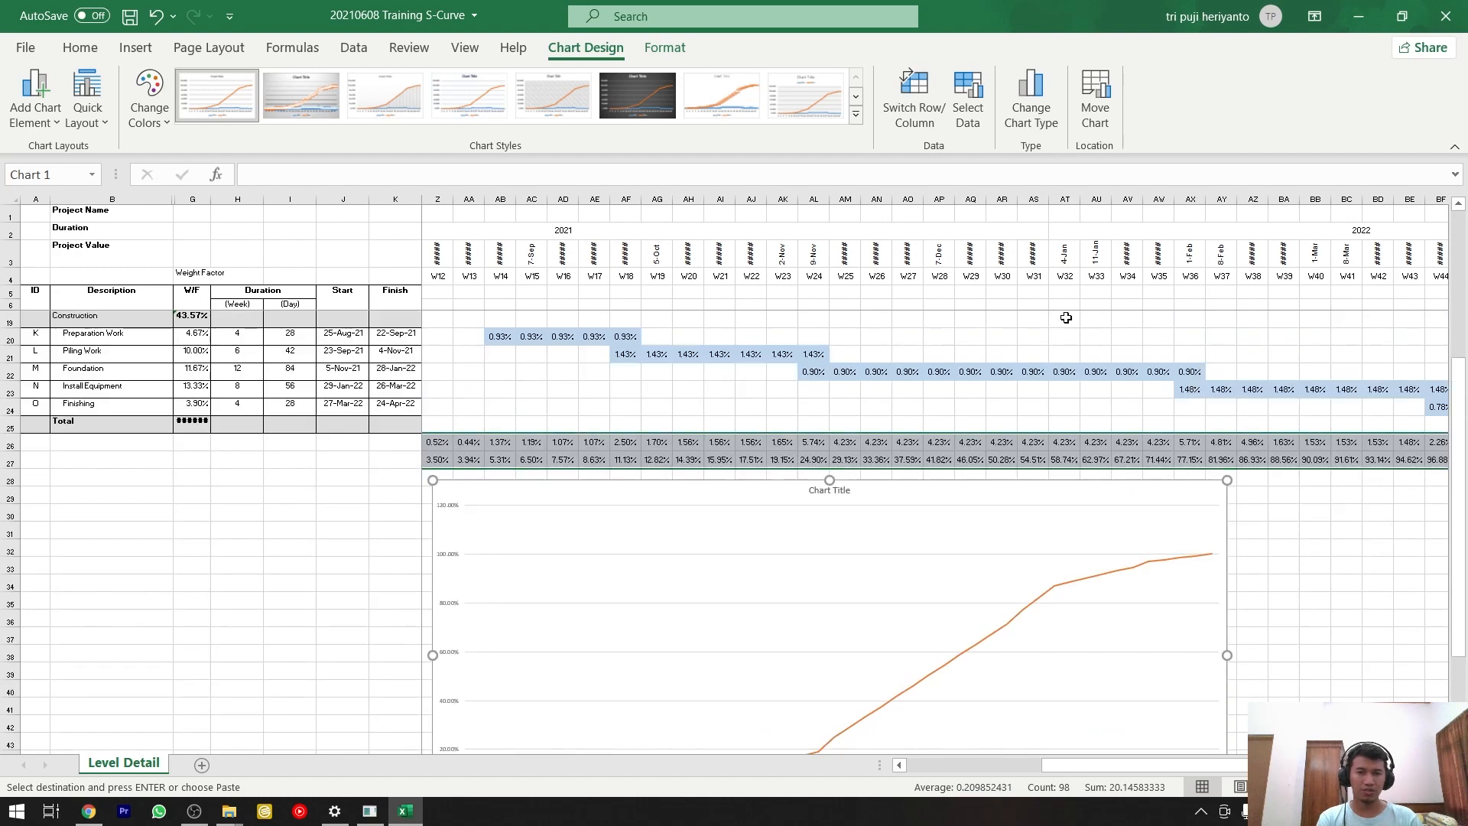
scroll(840, 546, down, 2)
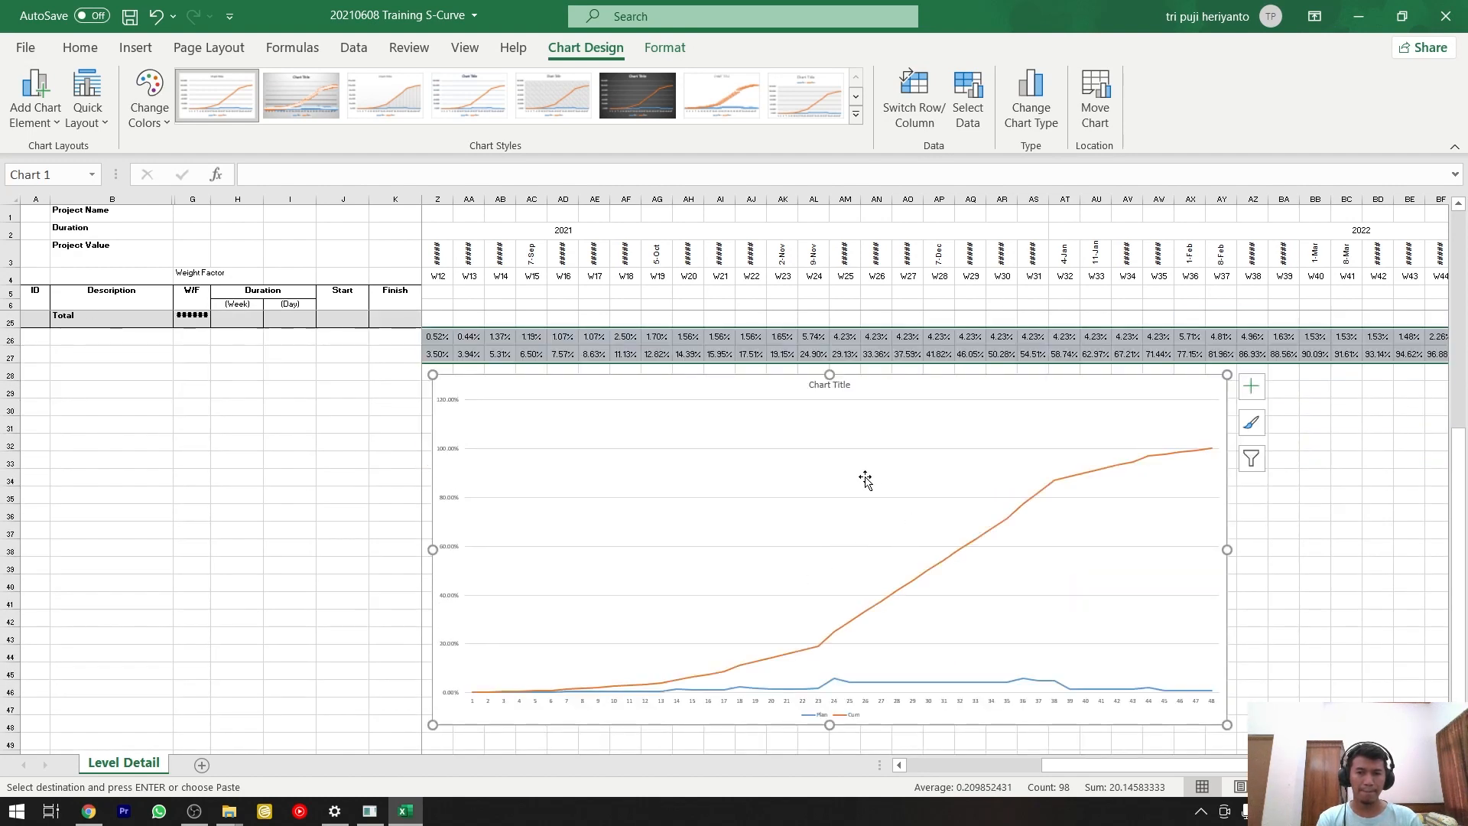
scroll(860, 486, up, 2)
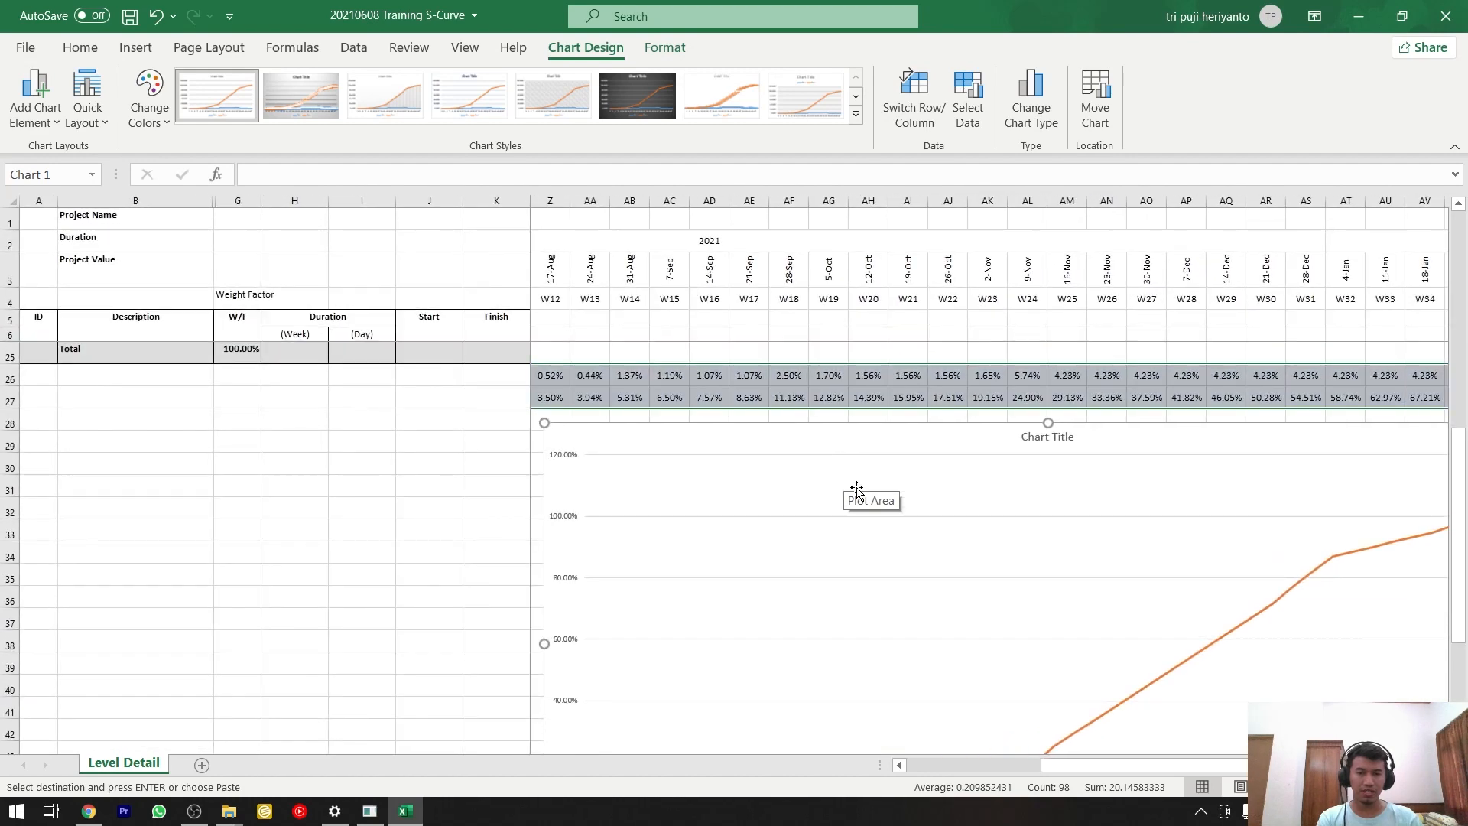
scroll(941, 518, down, 2)
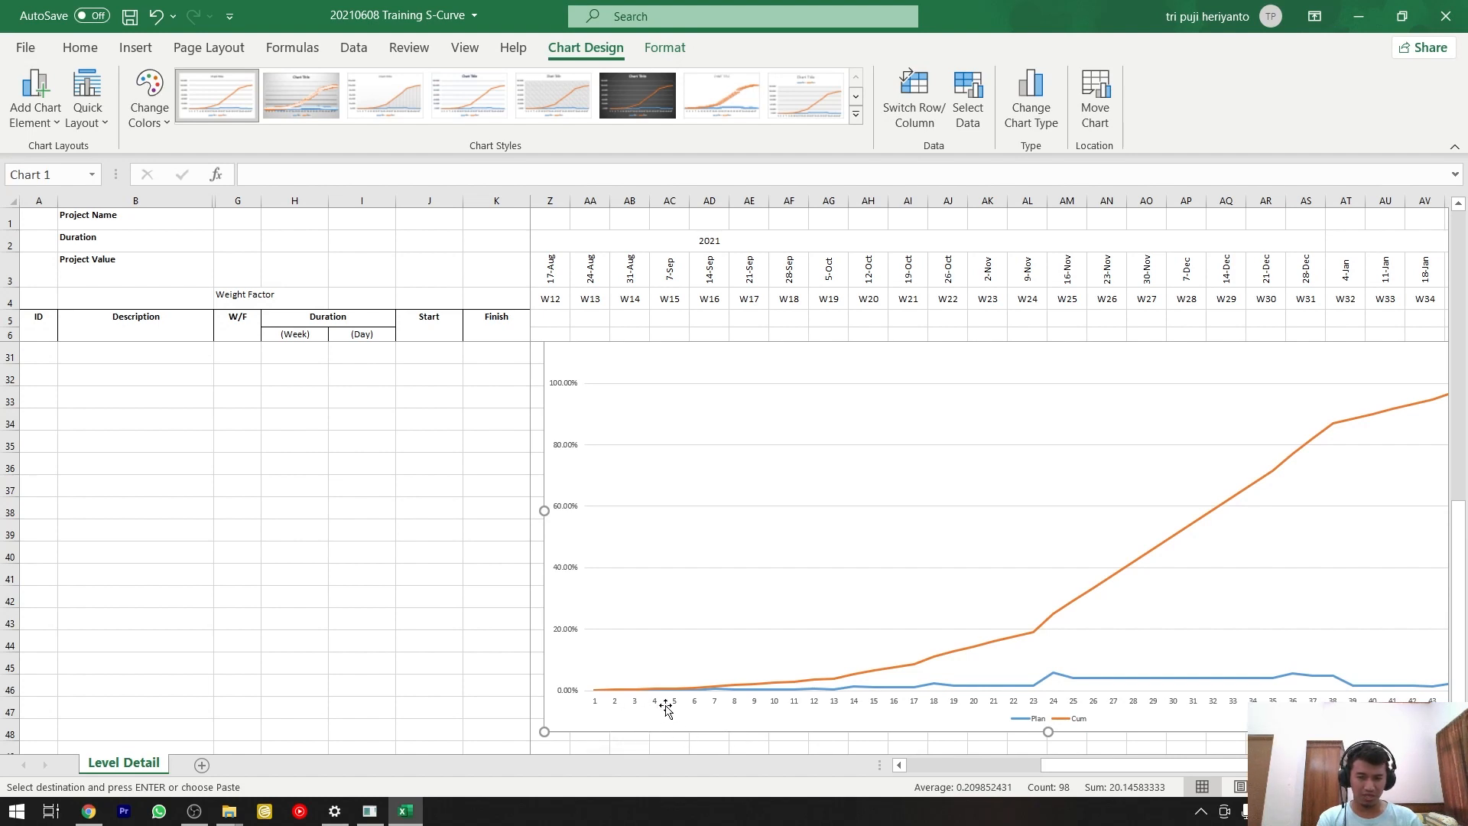
Set the chart's horizontal axis labels to the week numbers in O4:BJ4 and check the labelled axis.
drag(1102, 777, 1160, 772)
click(1088, 705)
right_click(1088, 705)
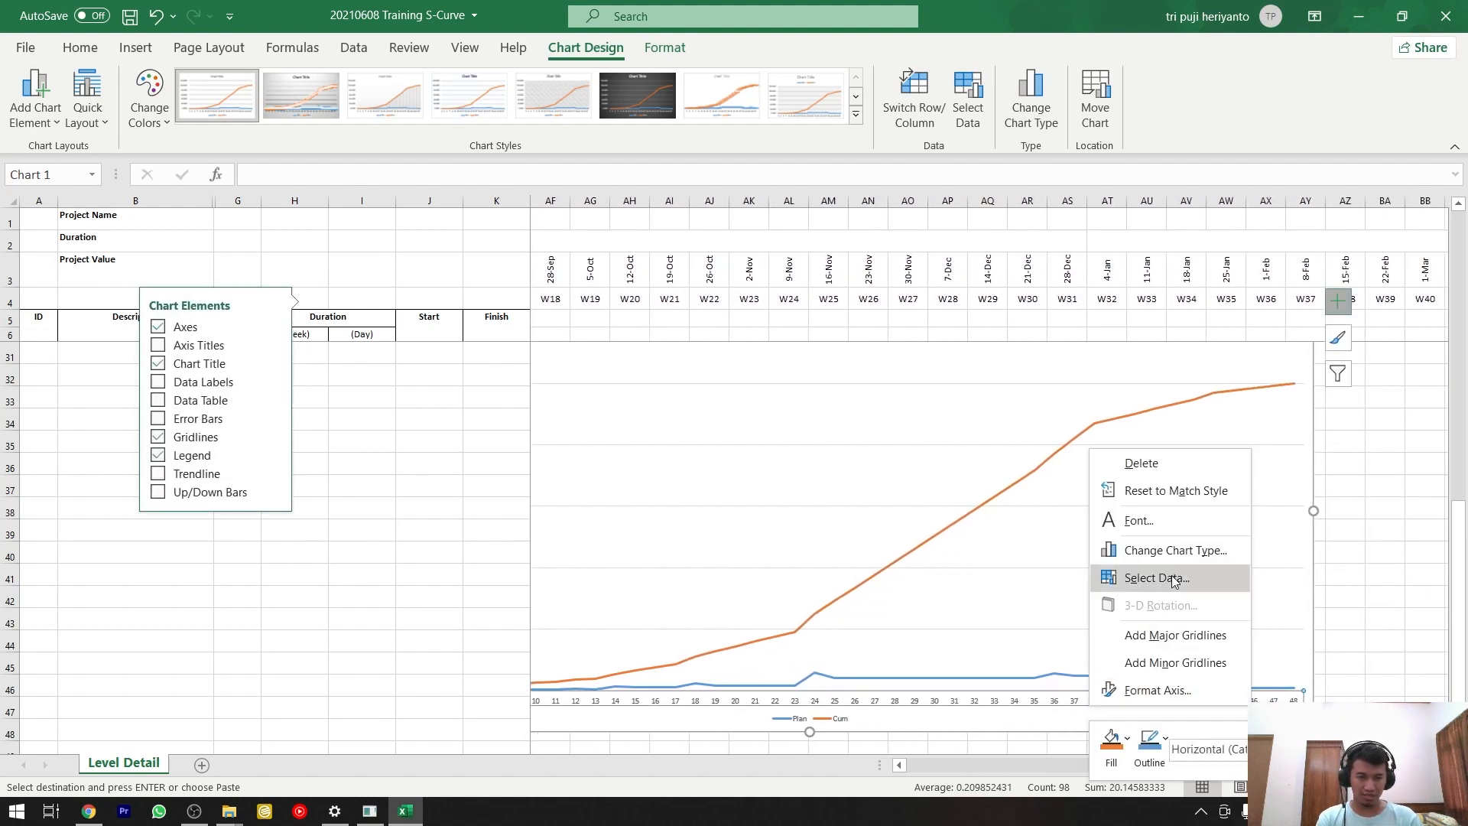
click(1175, 581)
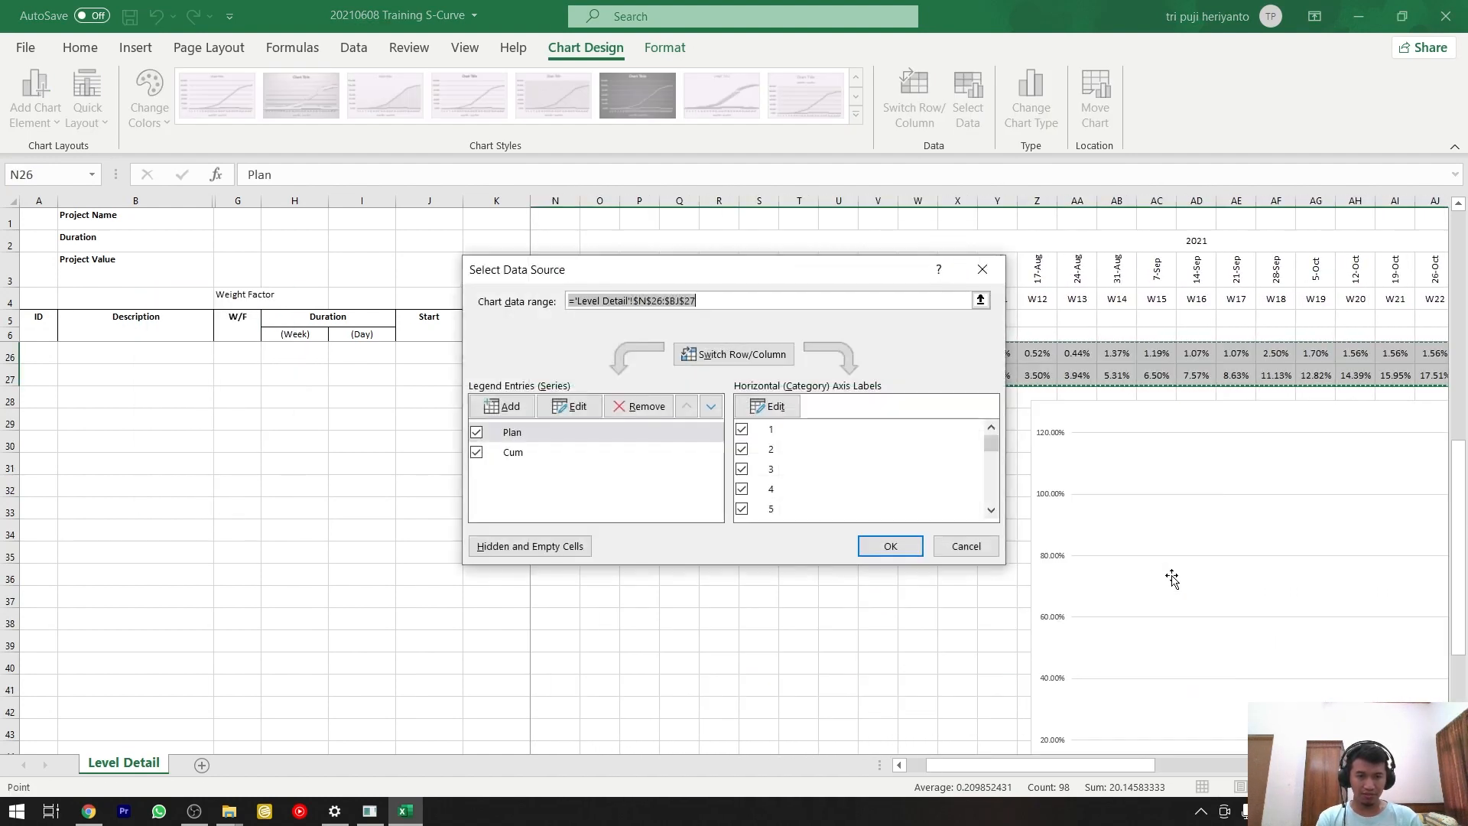
click(776, 406)
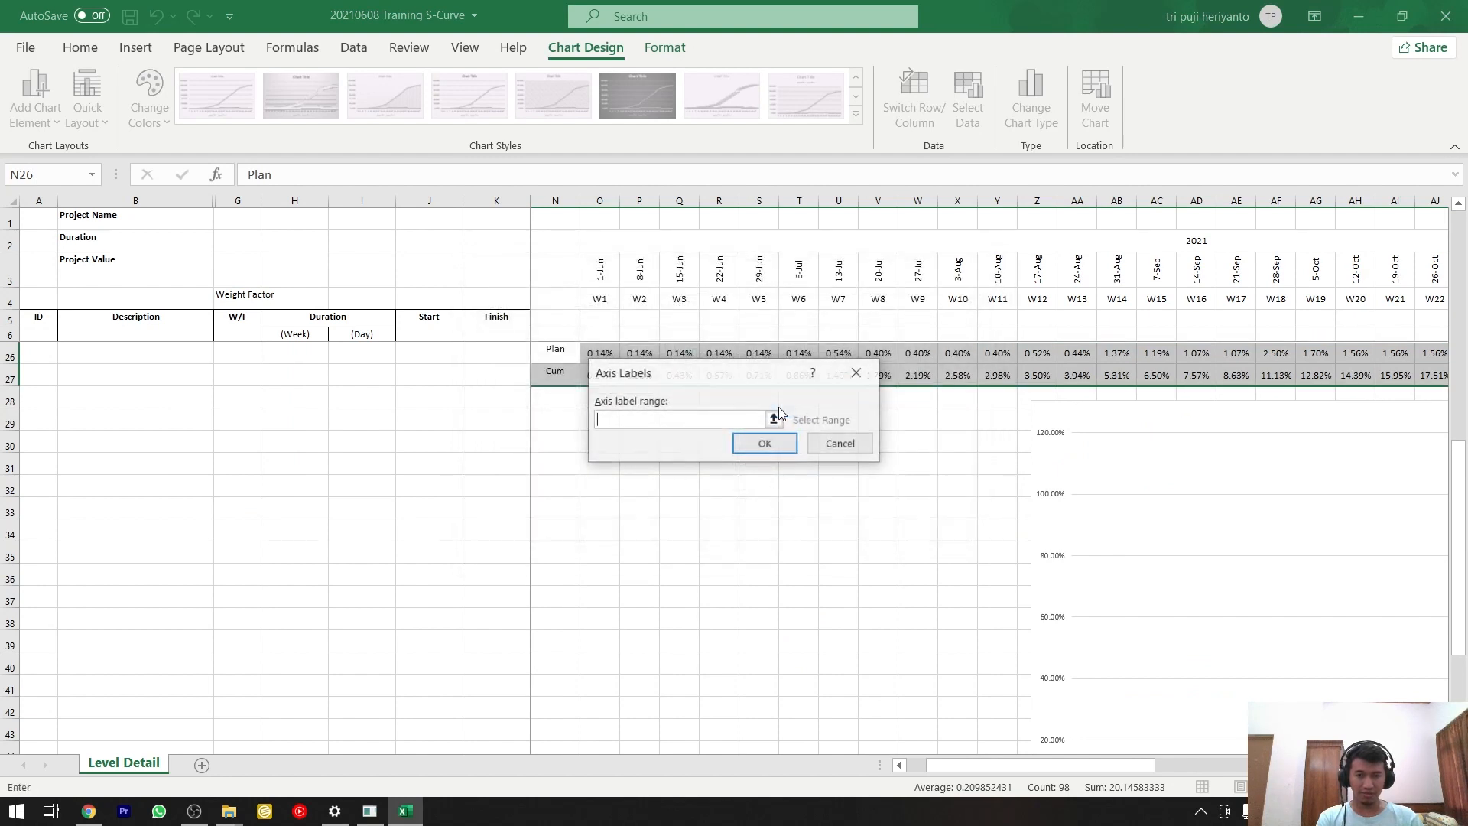
click(599, 299)
drag(944, 765, 1371, 623)
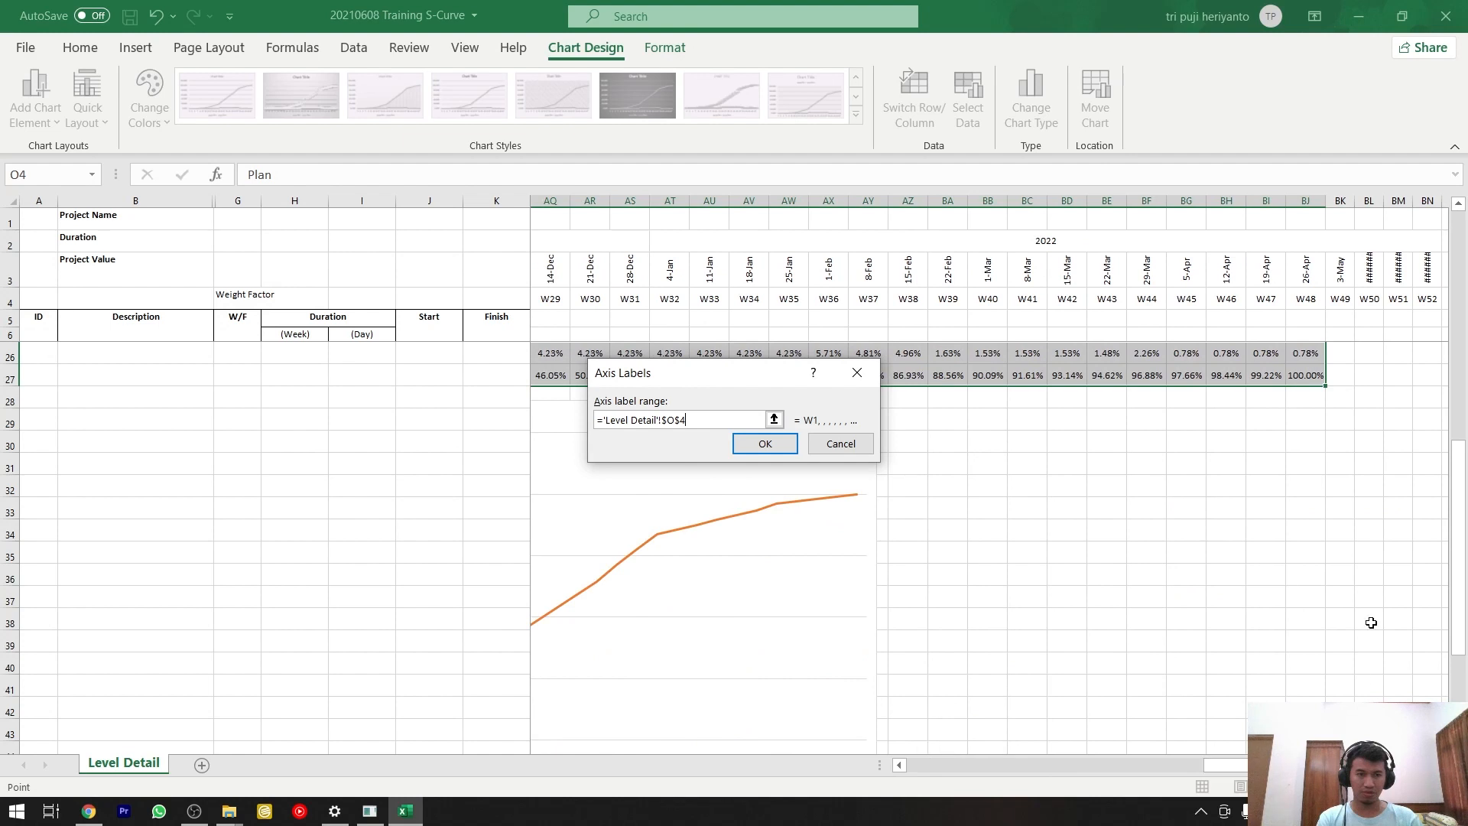
shift+click(1317, 299)
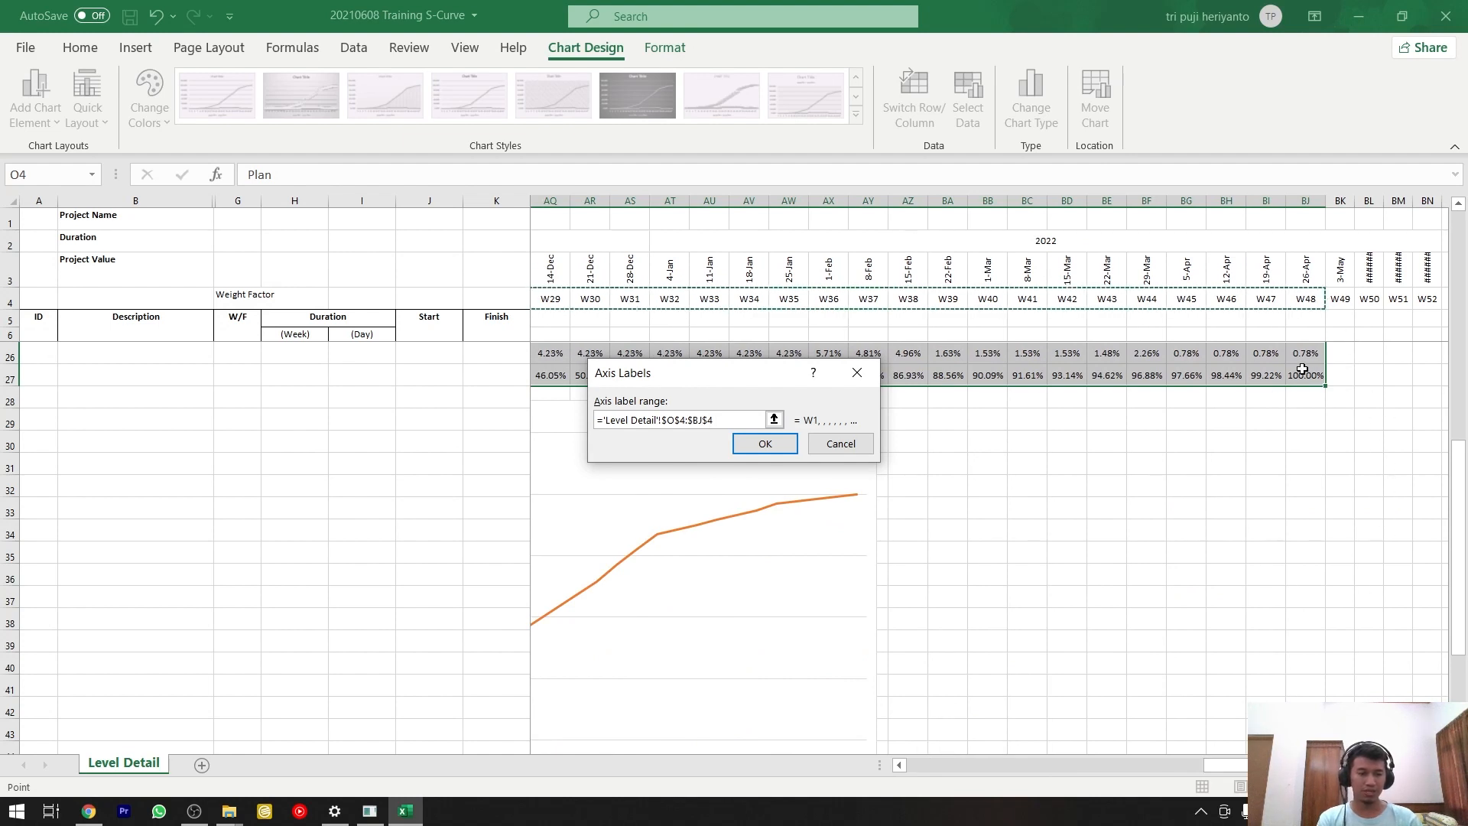
key(Return)
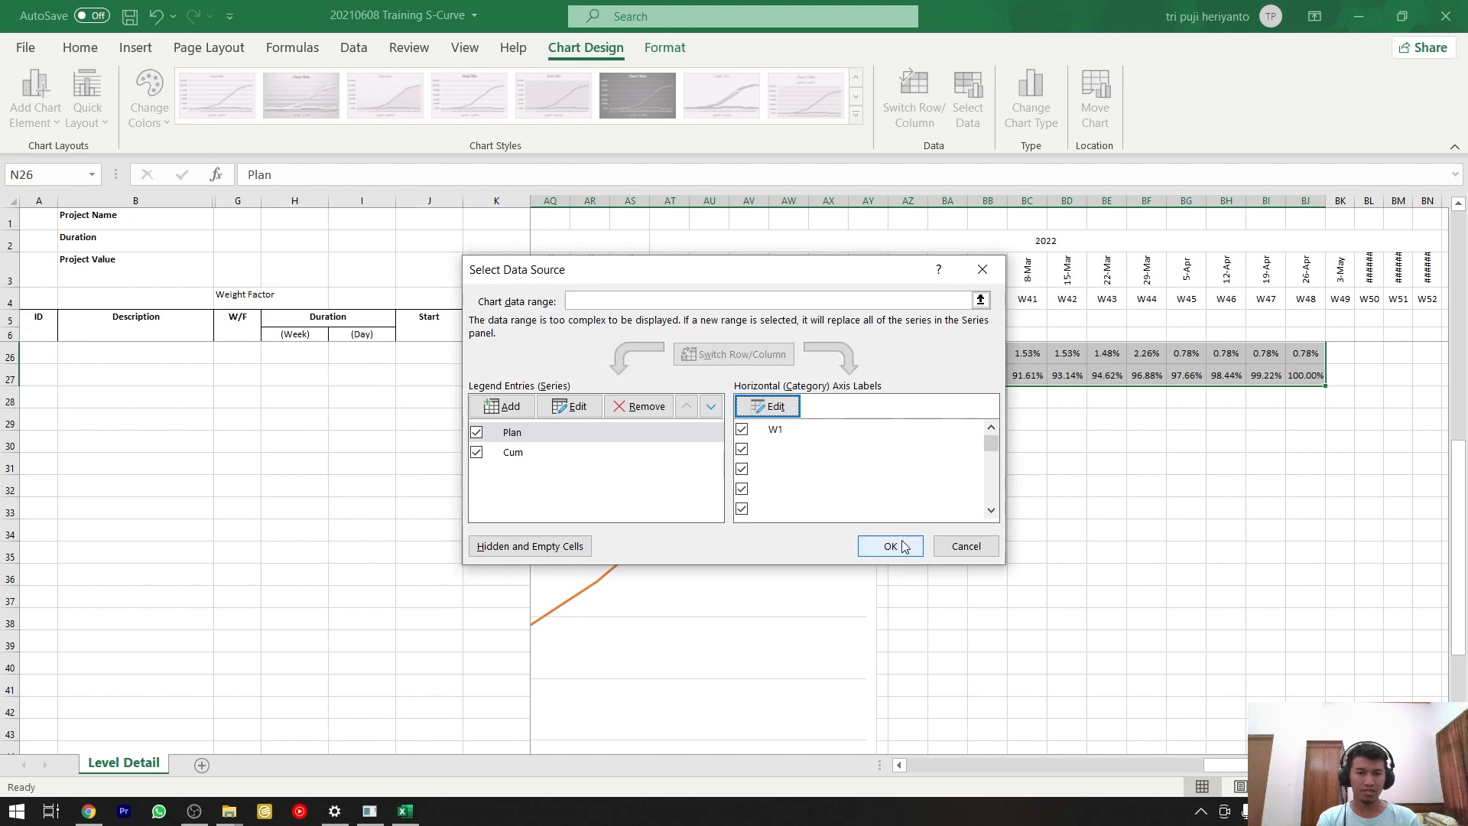
click(903, 546)
scroll(918, 596, down, 5)
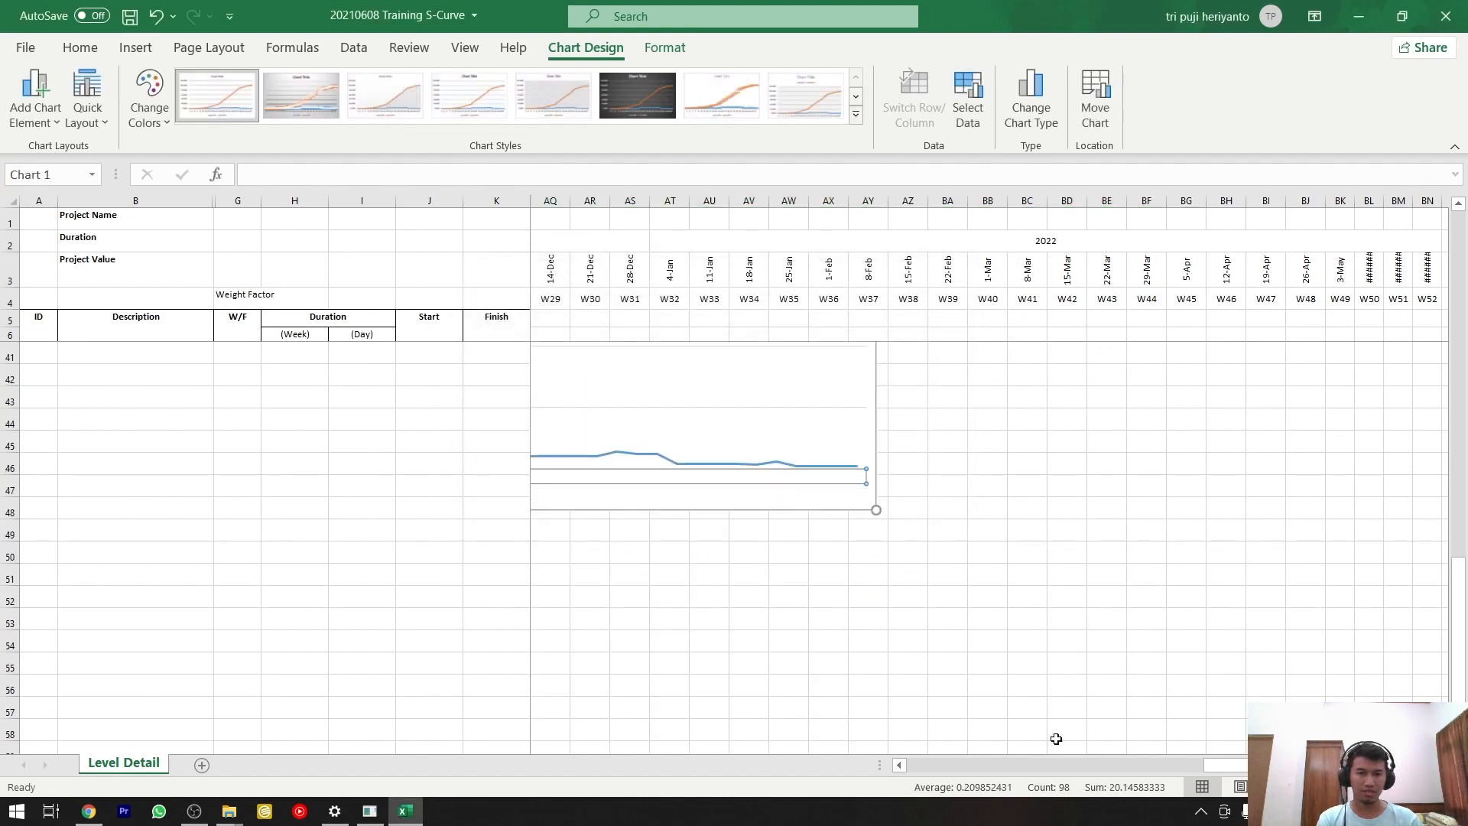
click(1197, 768)
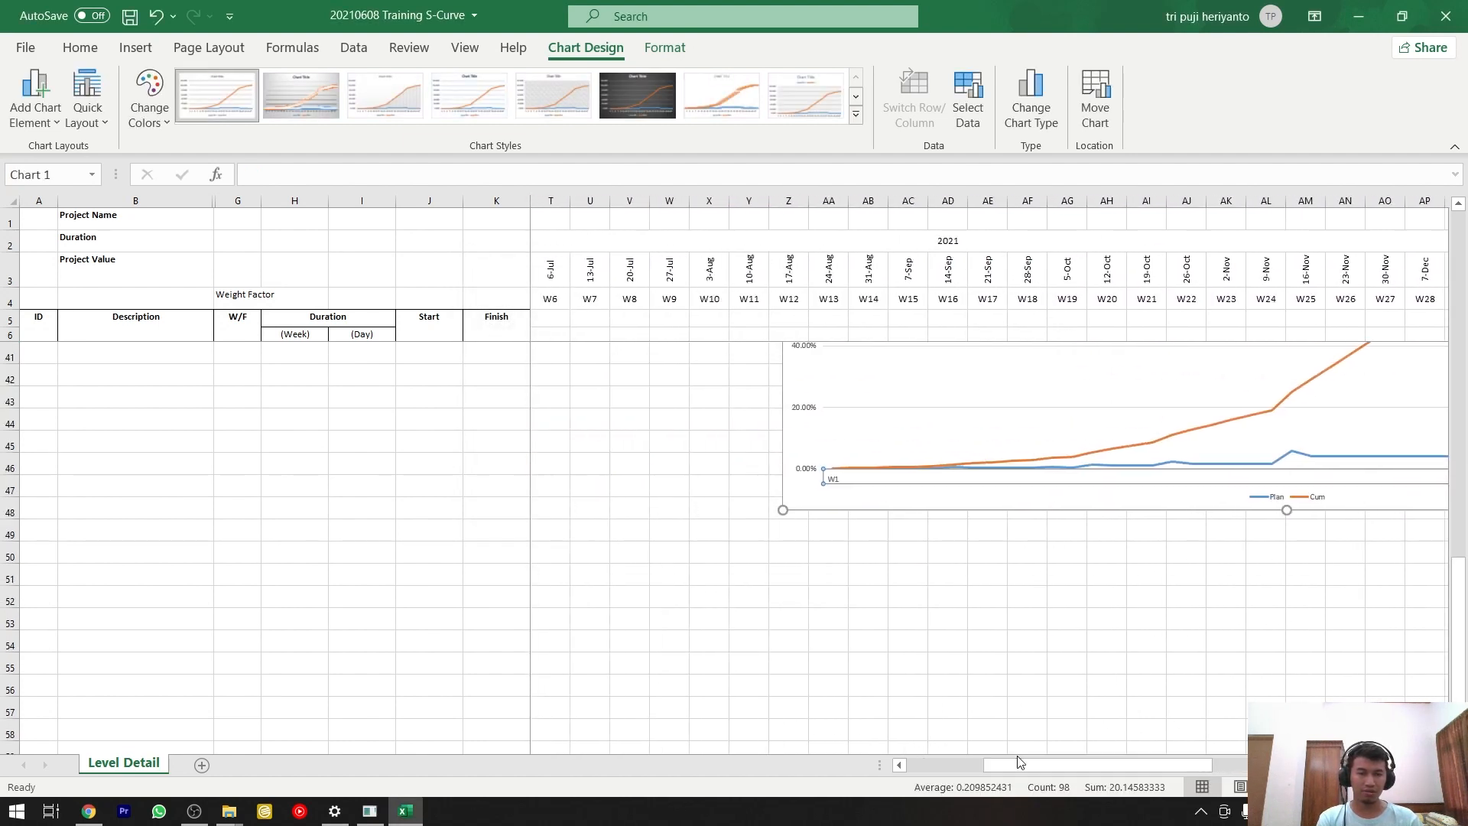
Set the chart's horizontal axis label range to the week numbers in O4:BJ4 through the Plan series' data source.
scroll(1033, 667, up, 2)
click(1302, 679)
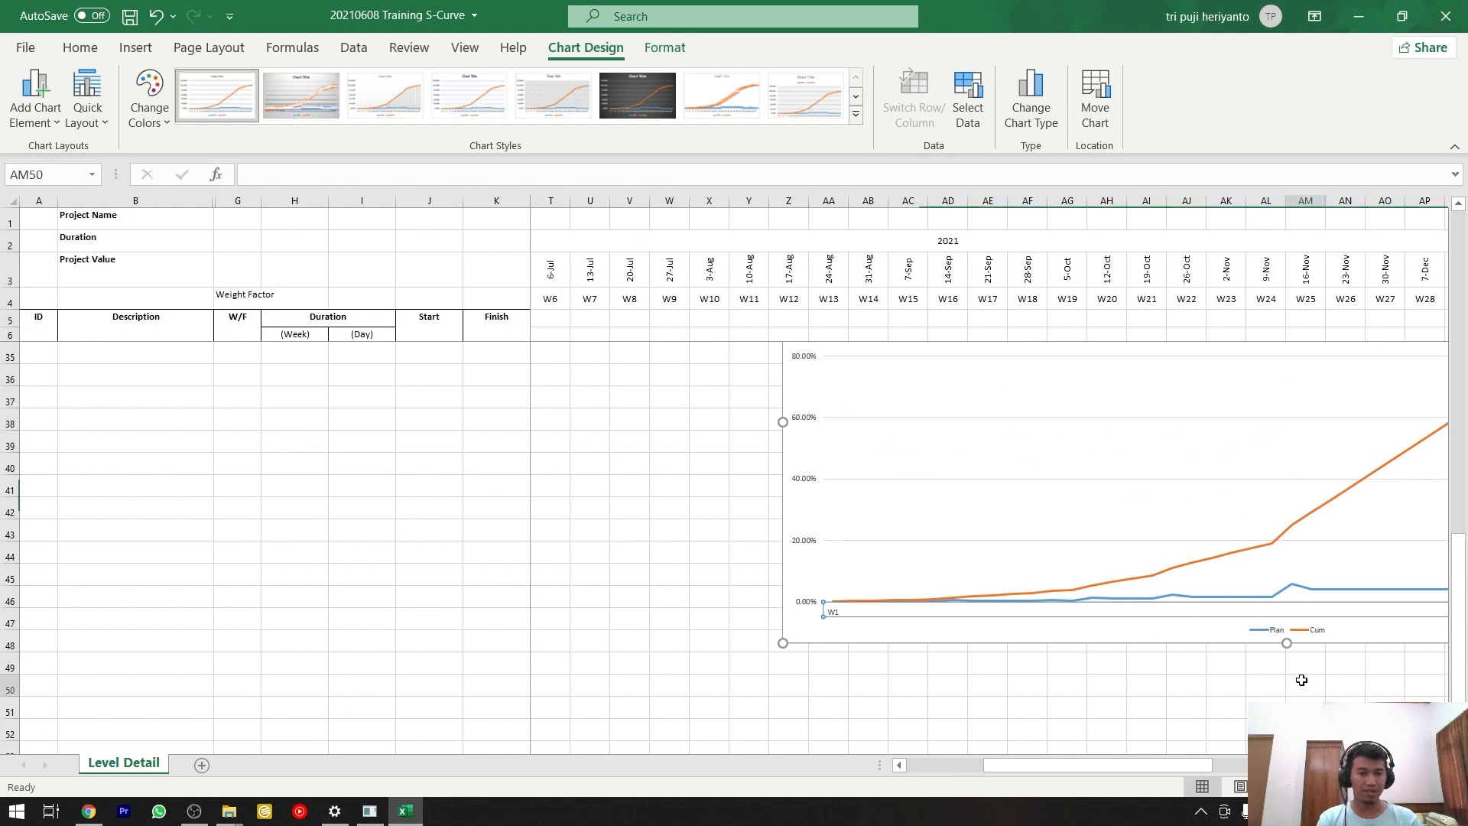
click(1320, 589)
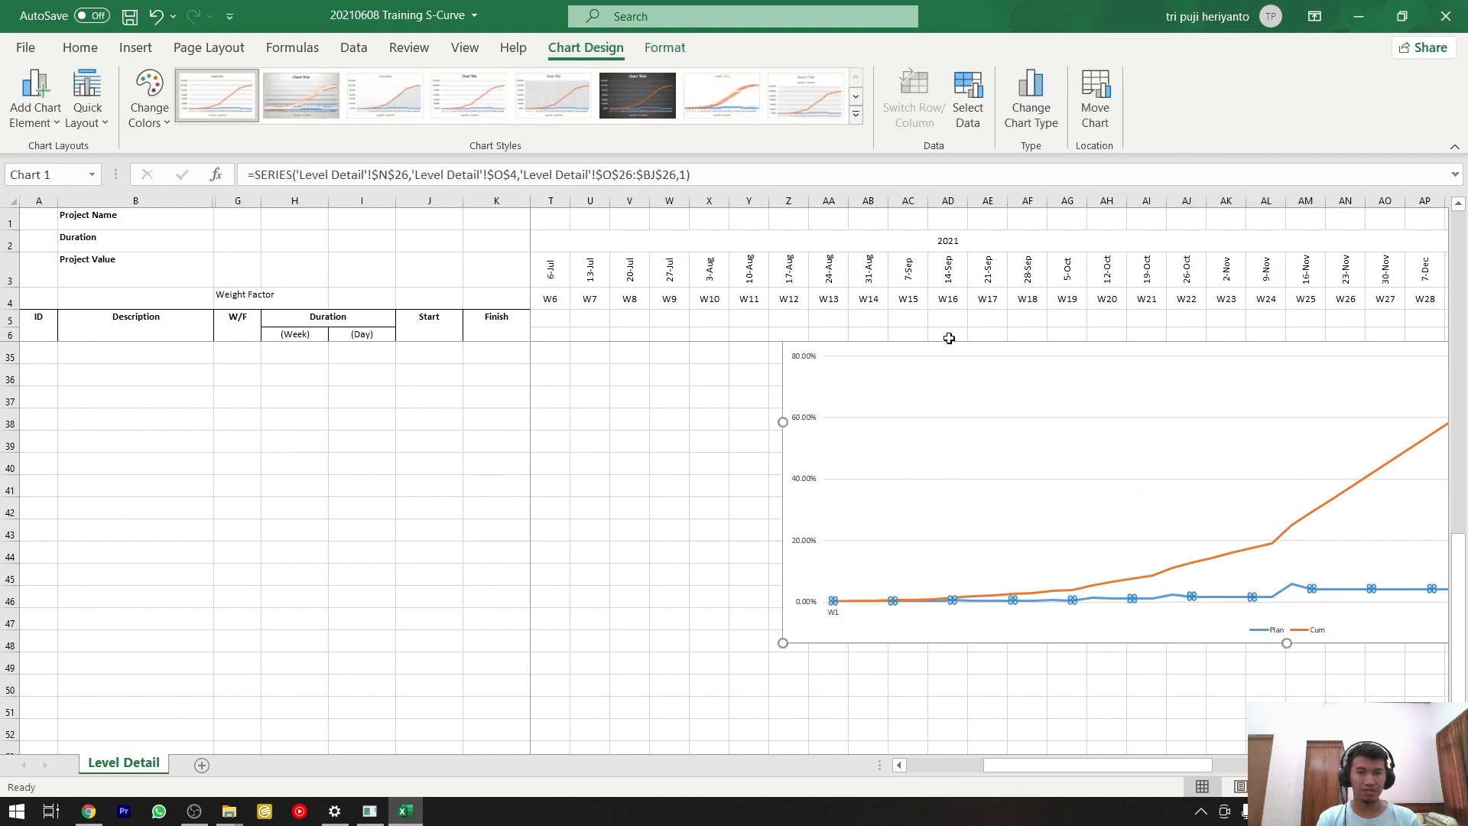
right_click(1159, 596)
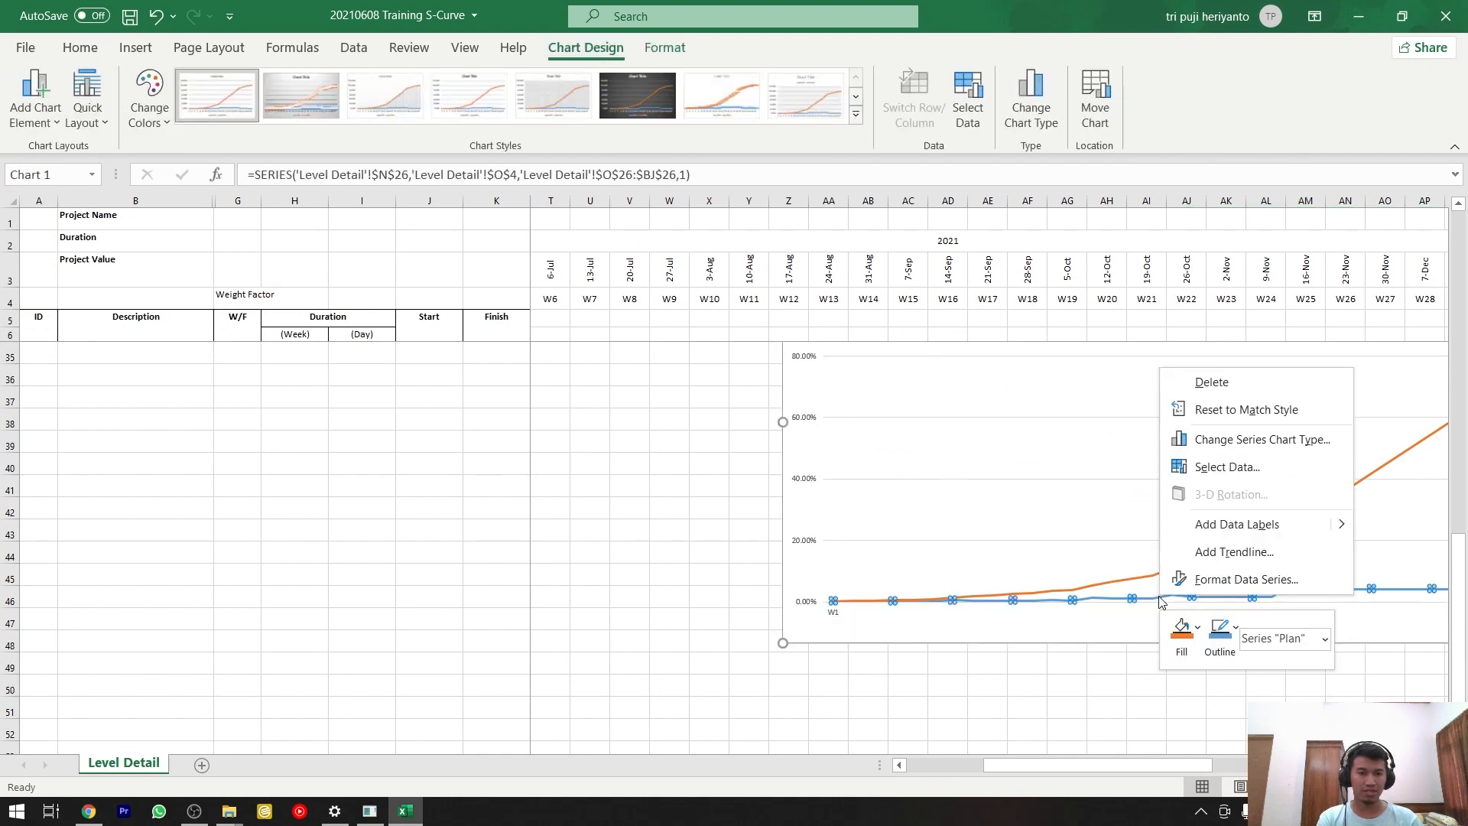
click(1221, 467)
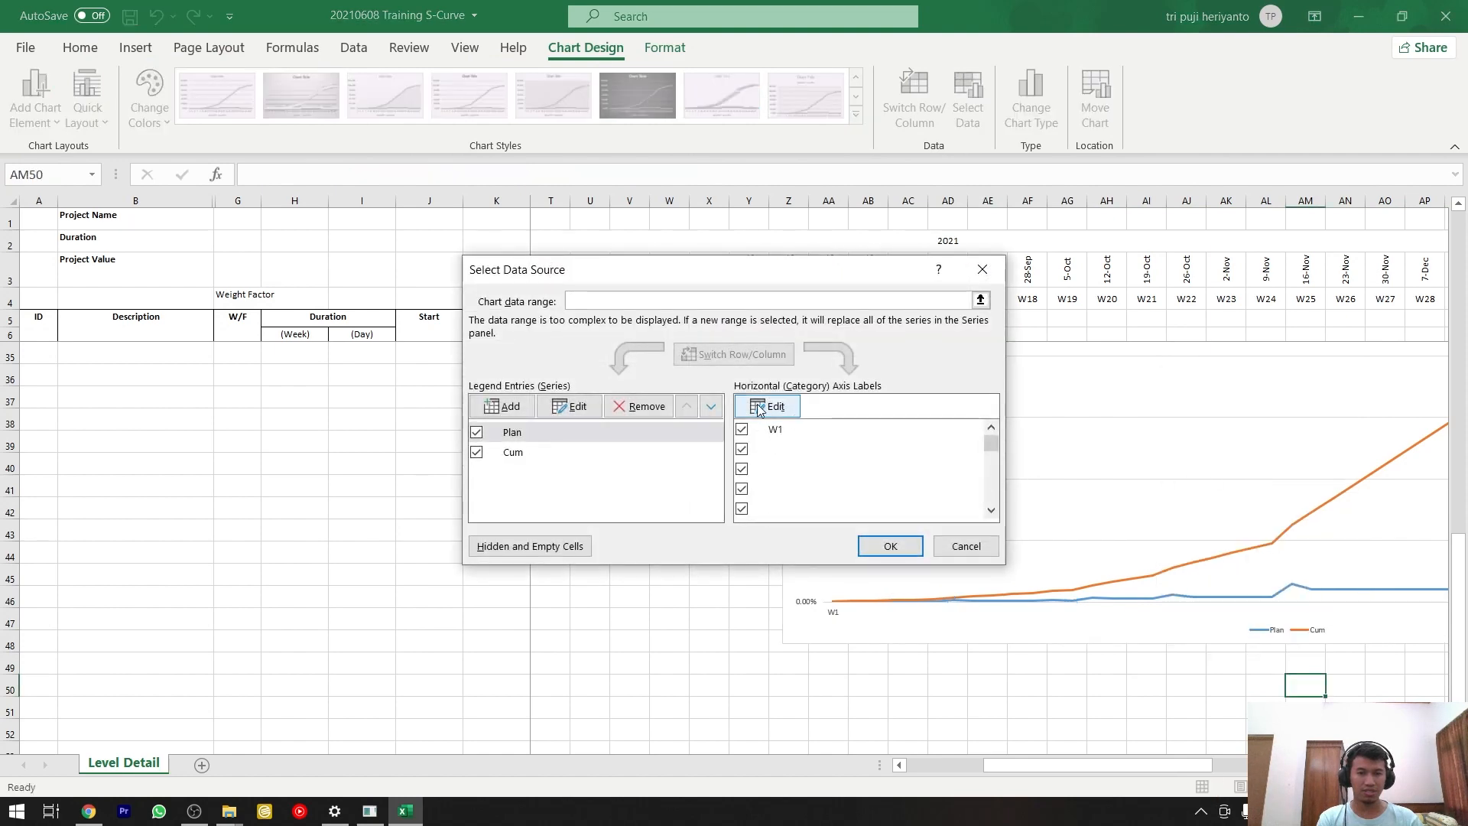
click(767, 406)
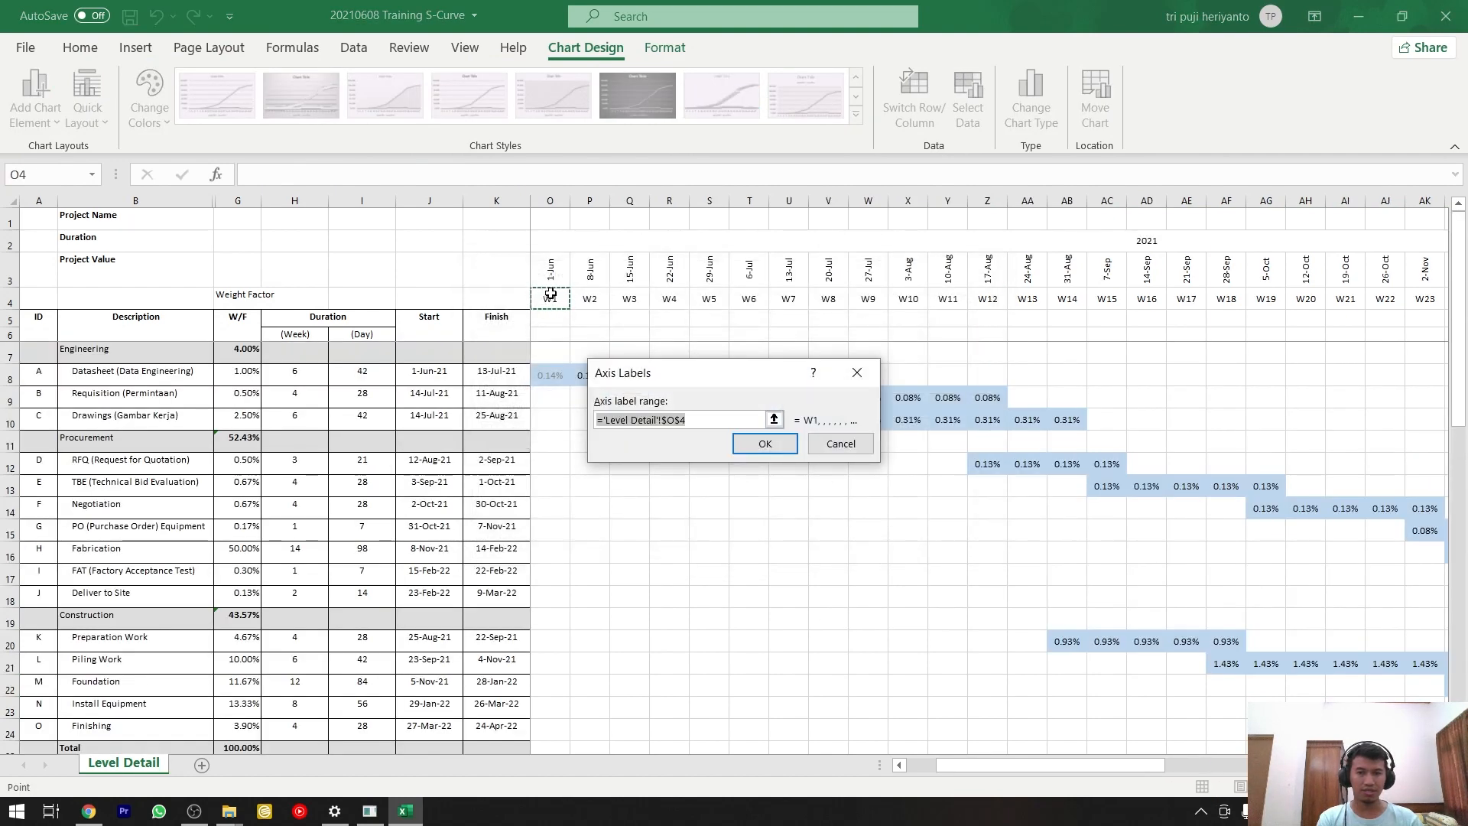
drag(1001, 766, 1275, 764)
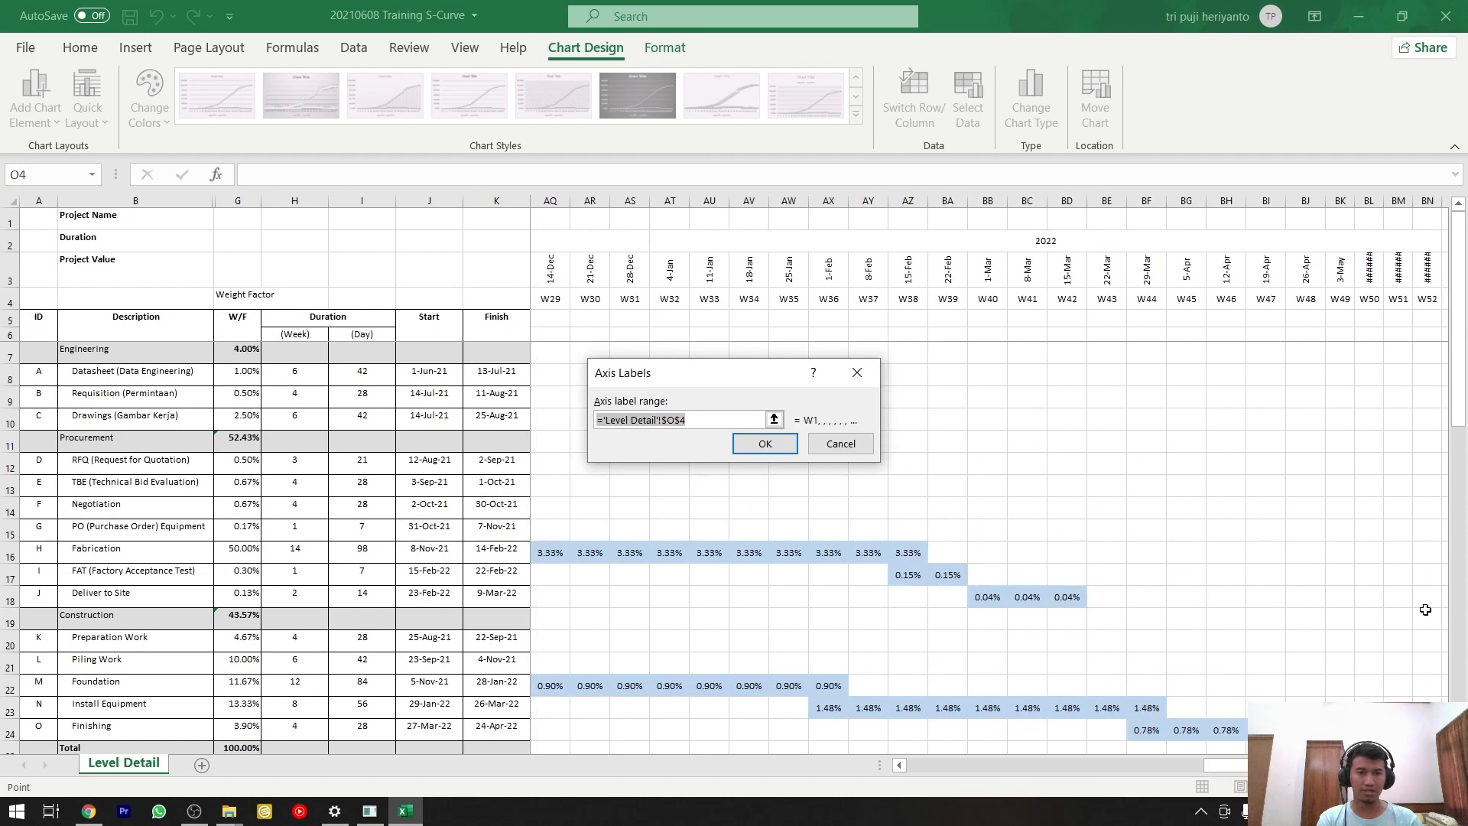
shift+click(1305, 298)
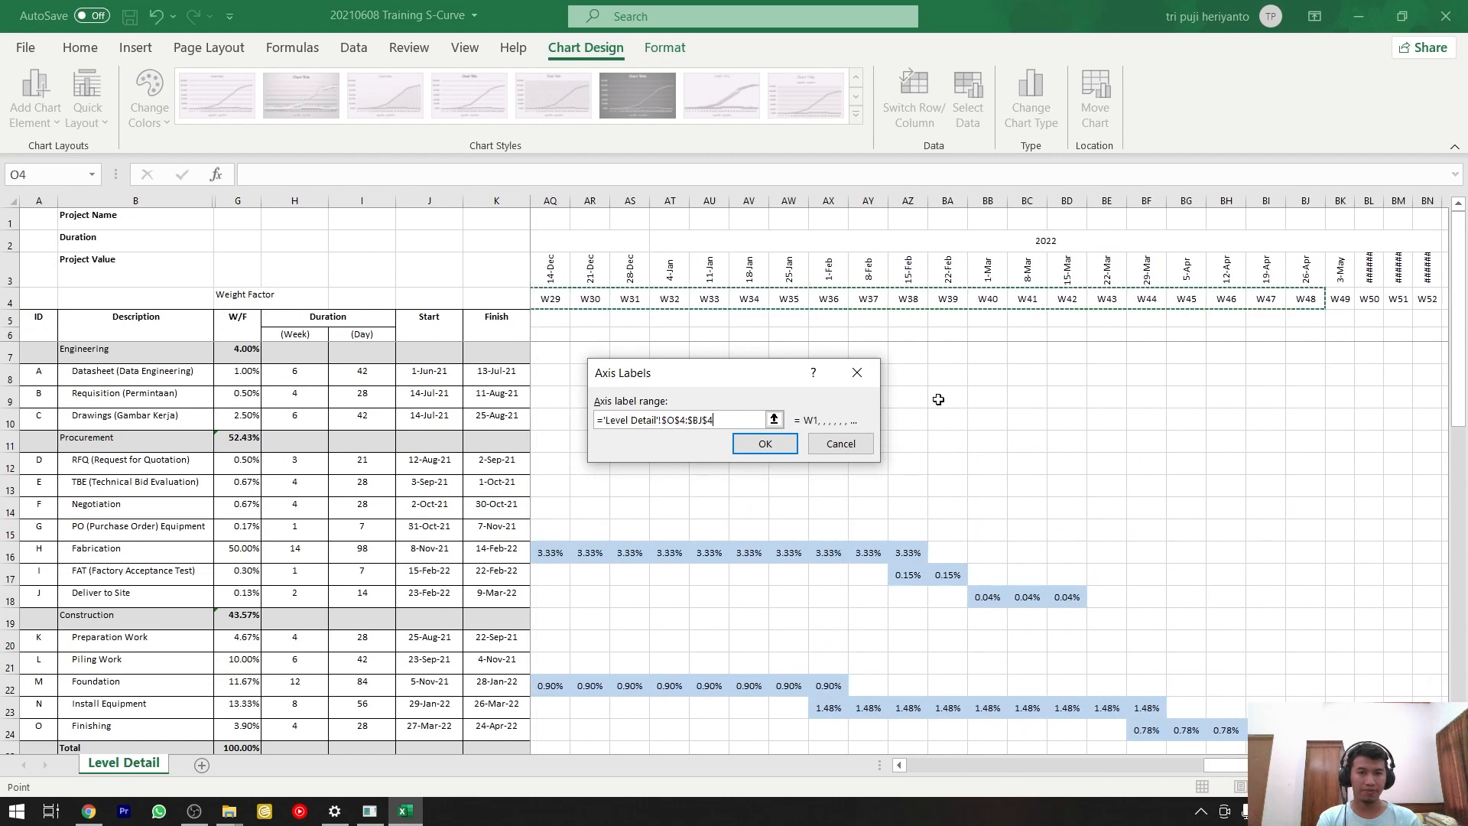
click(765, 445)
drag(991, 443, 998, 405)
click(890, 545)
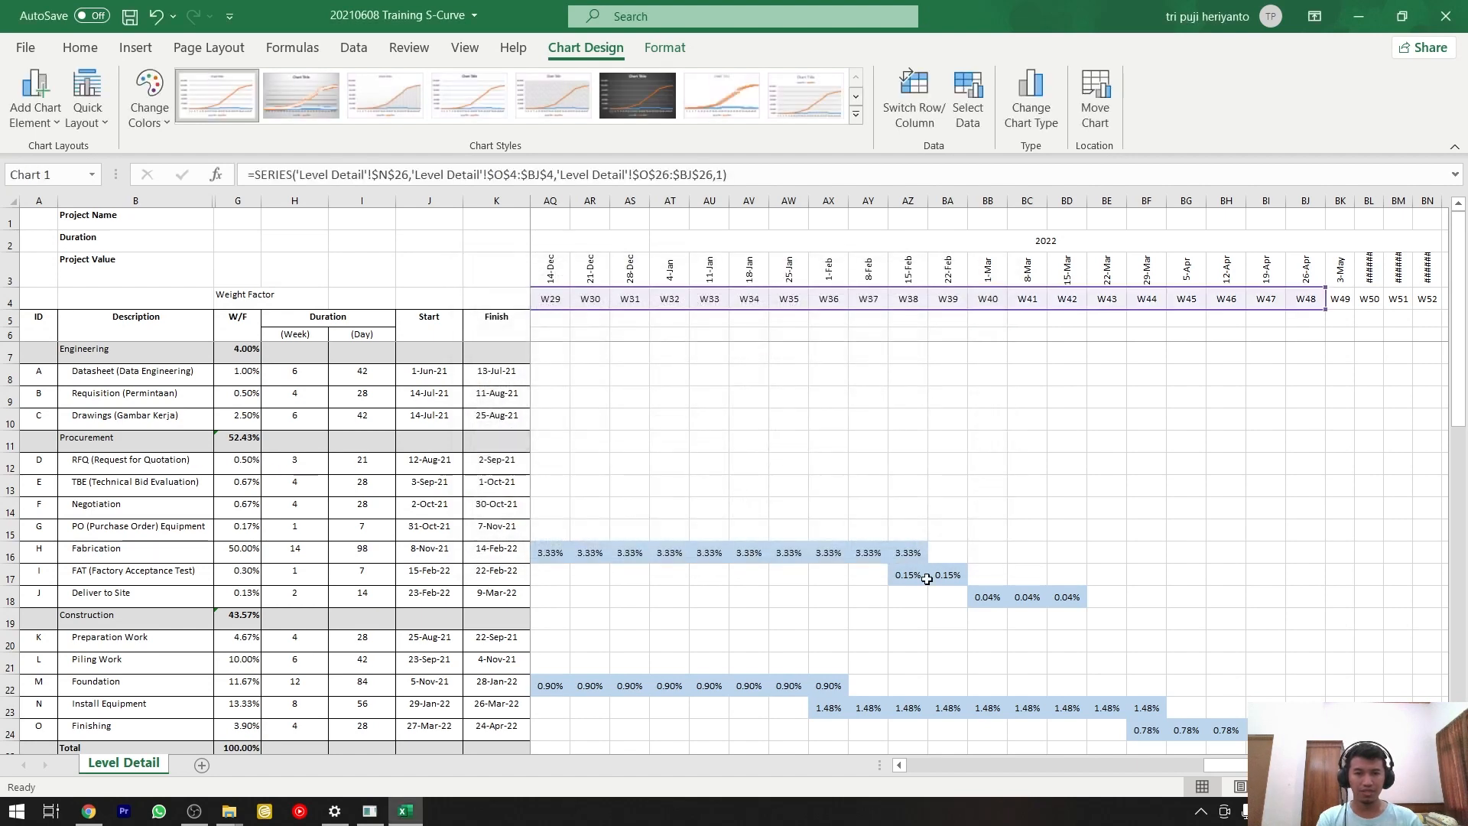
Examine the chart's week labels and the Plan and Cum curves along its full width and height.
scroll(945, 581, down, 10)
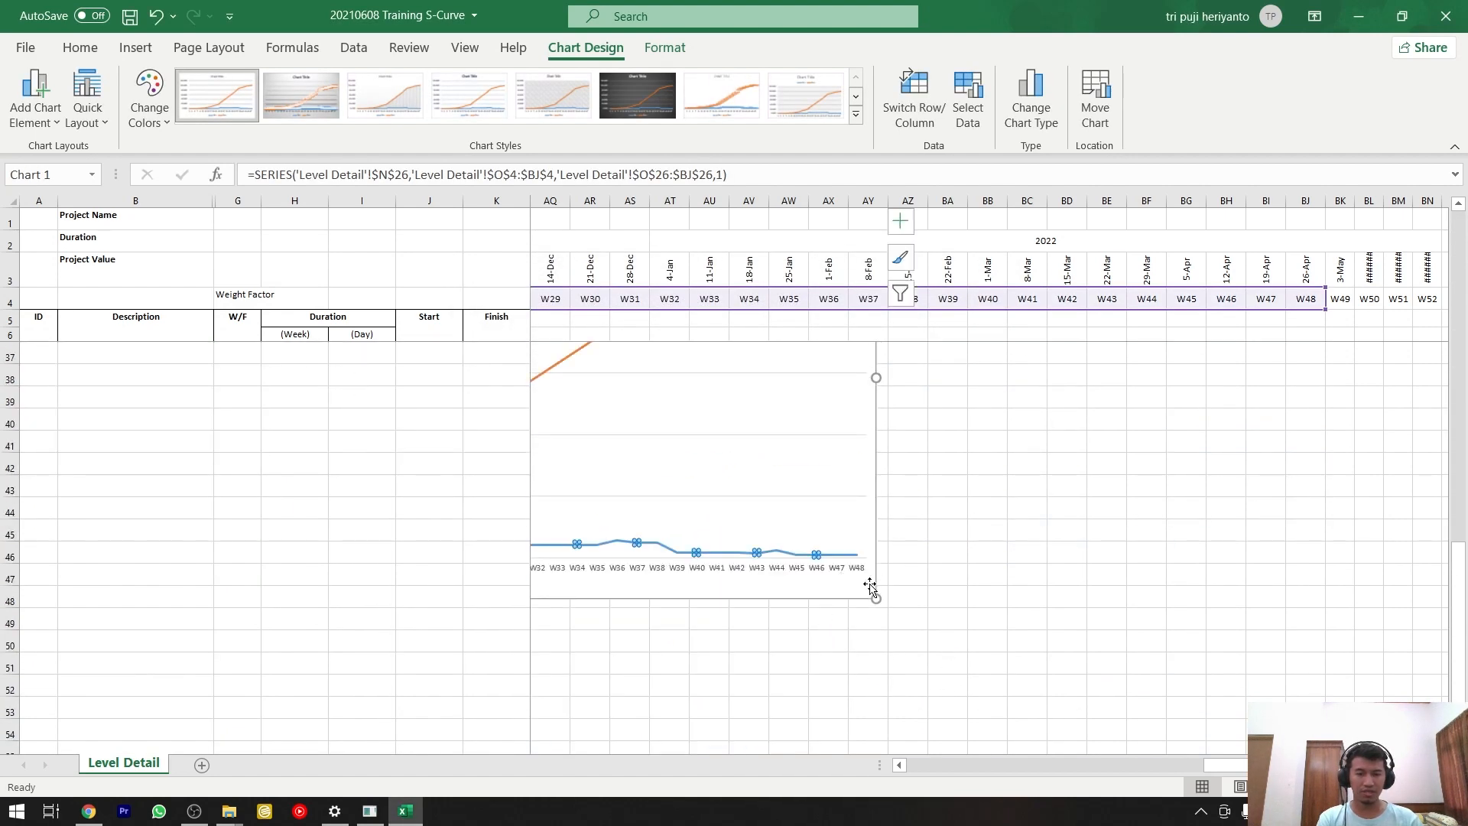
scroll(1071, 734, left, 10)
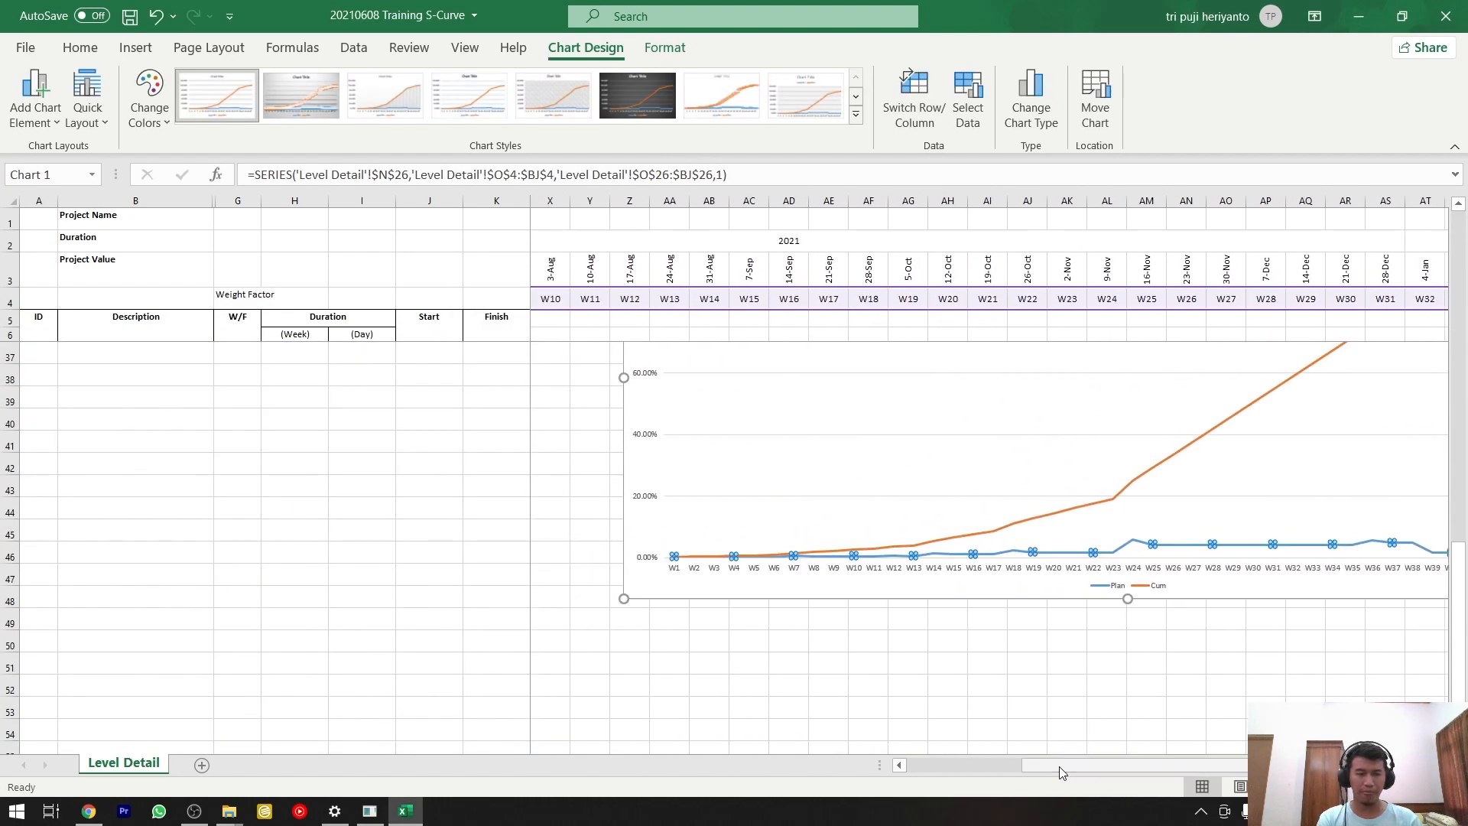
scroll(1090, 700, up, 1)
scroll(1090, 699, up, 1)
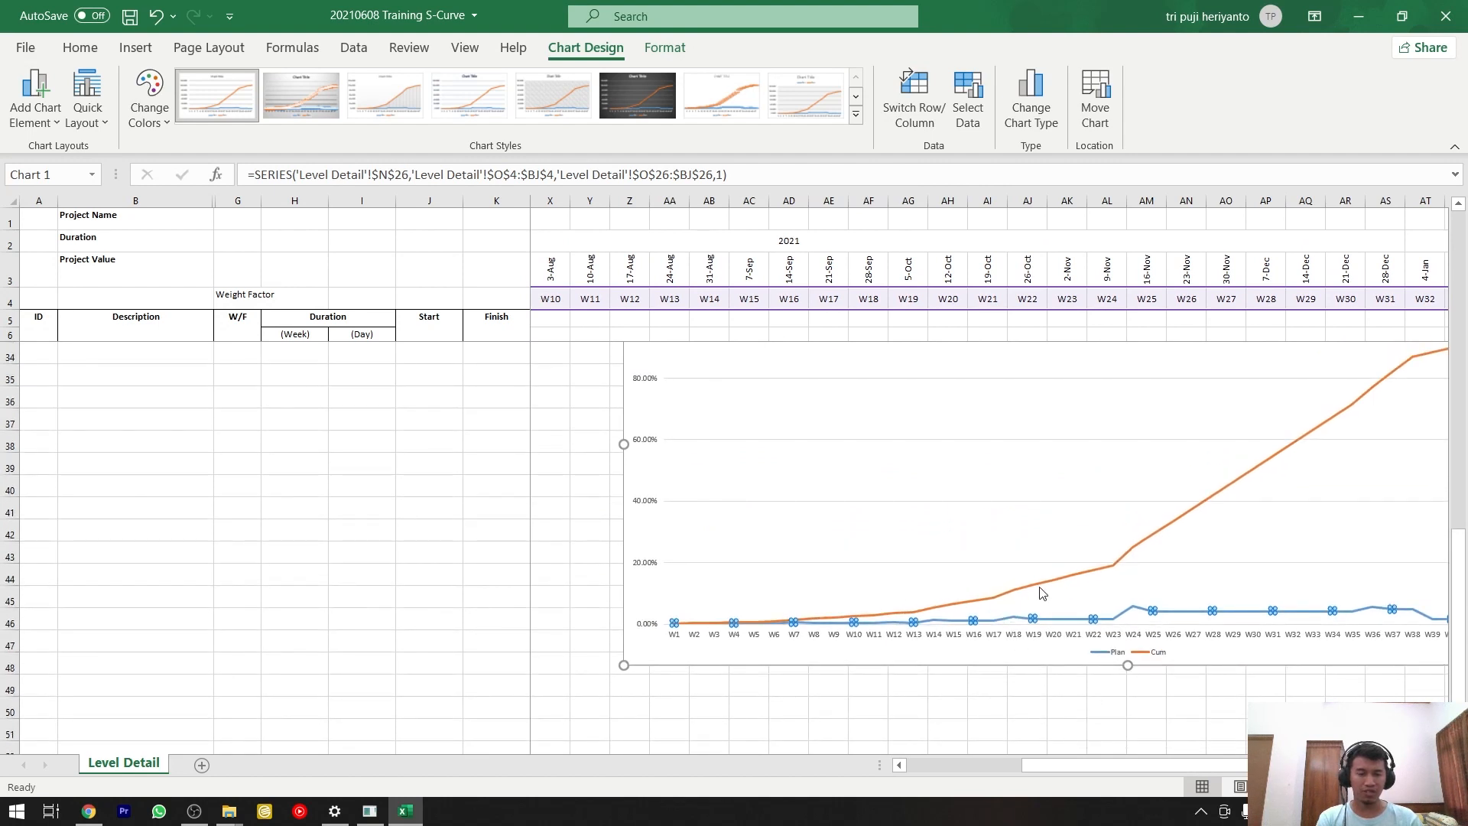
scroll(1041, 593, up, 2)
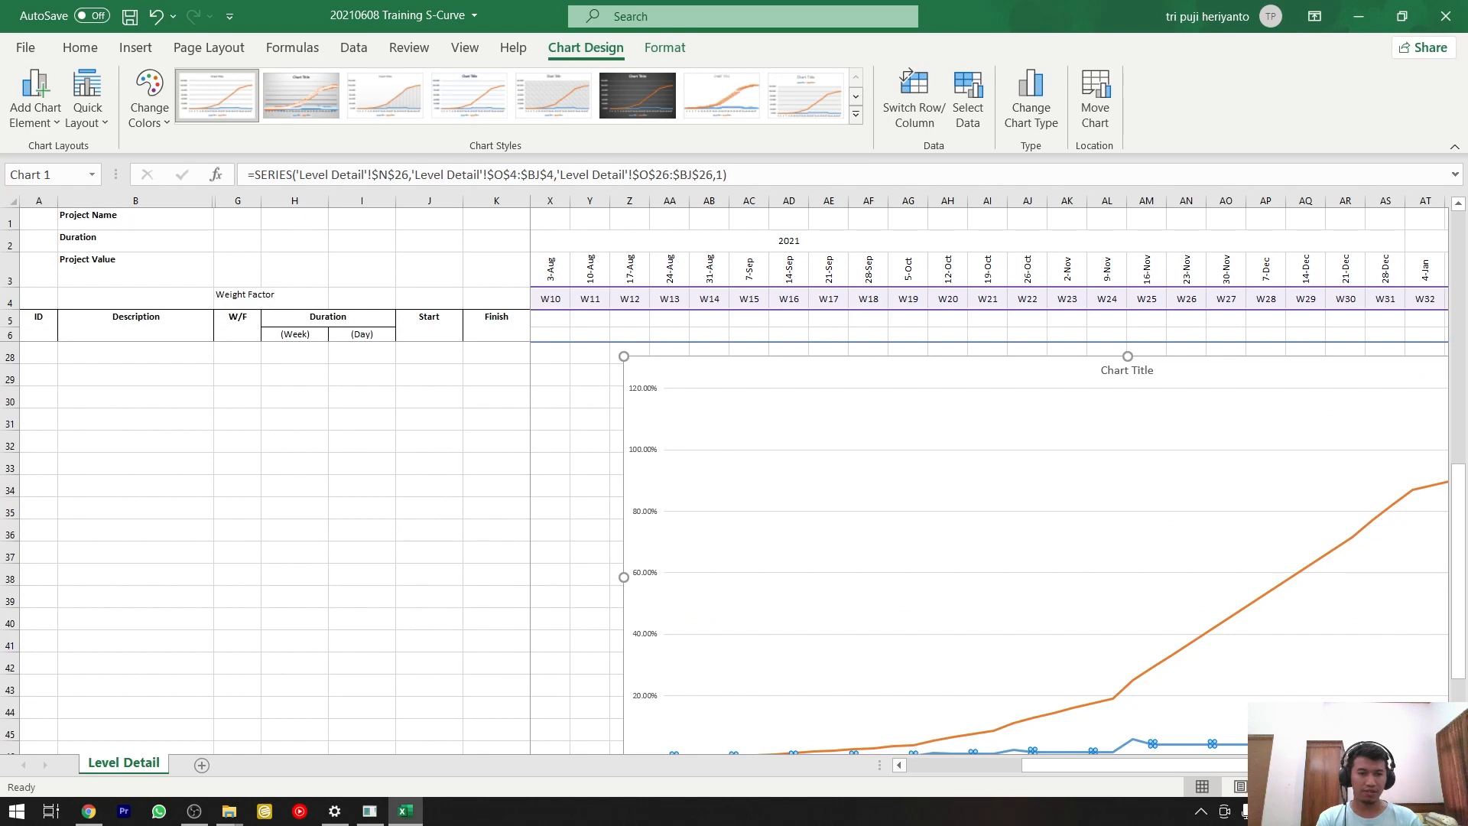
drag(1219, 766, 1290, 767)
scroll(1123, 663, down, 1)
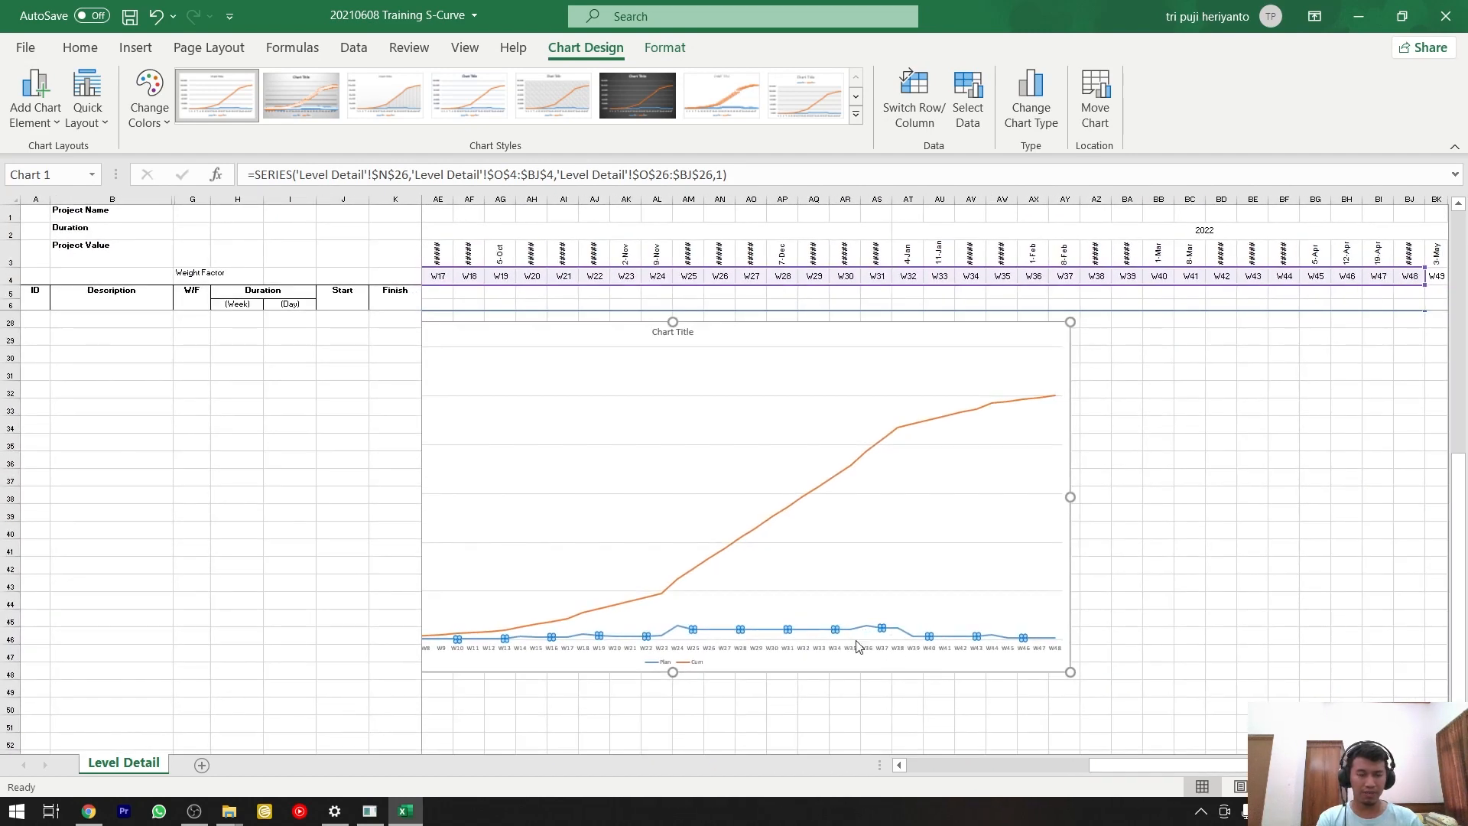
scroll(856, 391, up, 1)
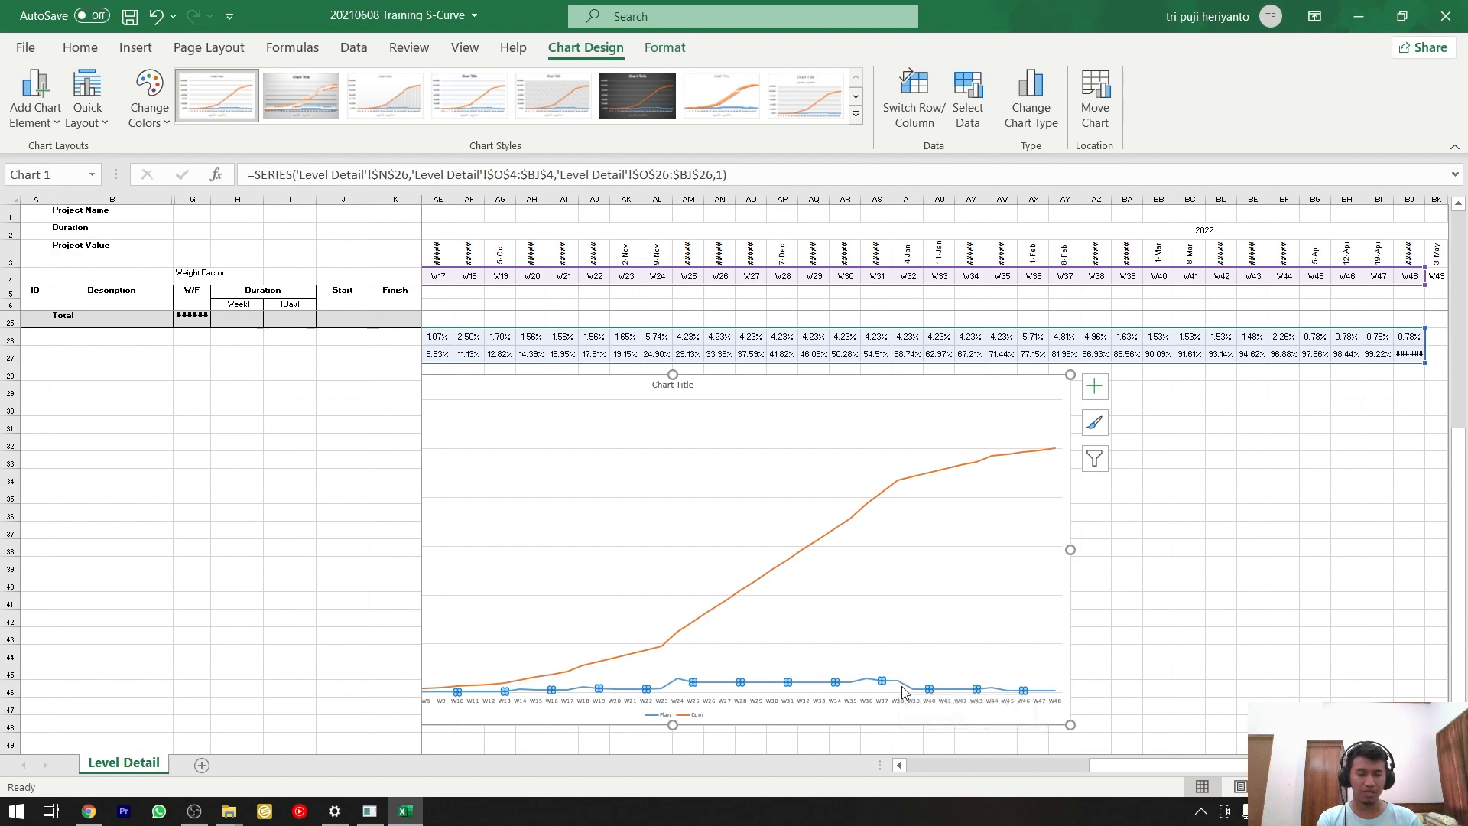
drag(1086, 761, 1029, 703)
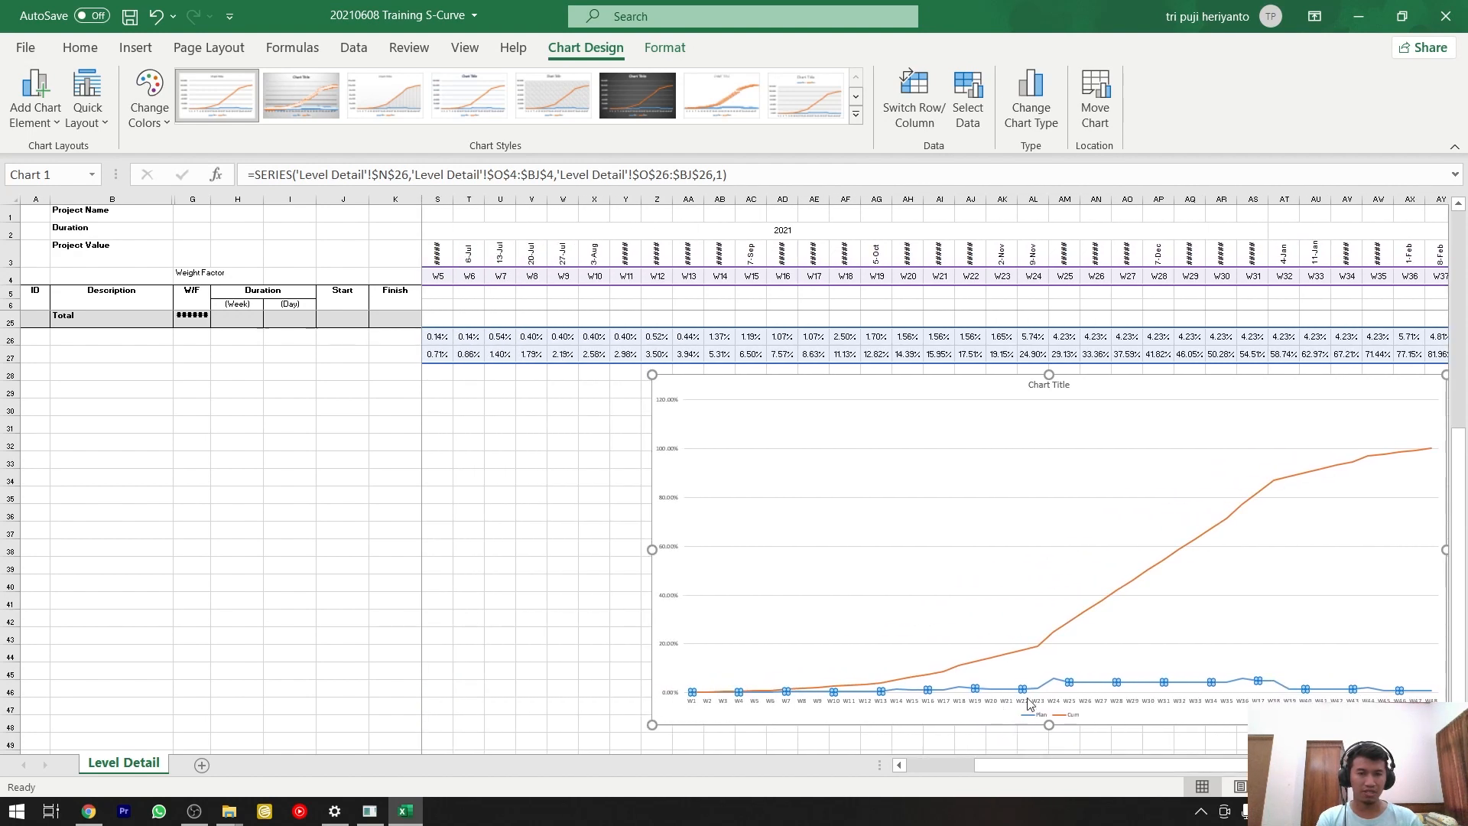
right_click(1095, 686)
right_click(1092, 684)
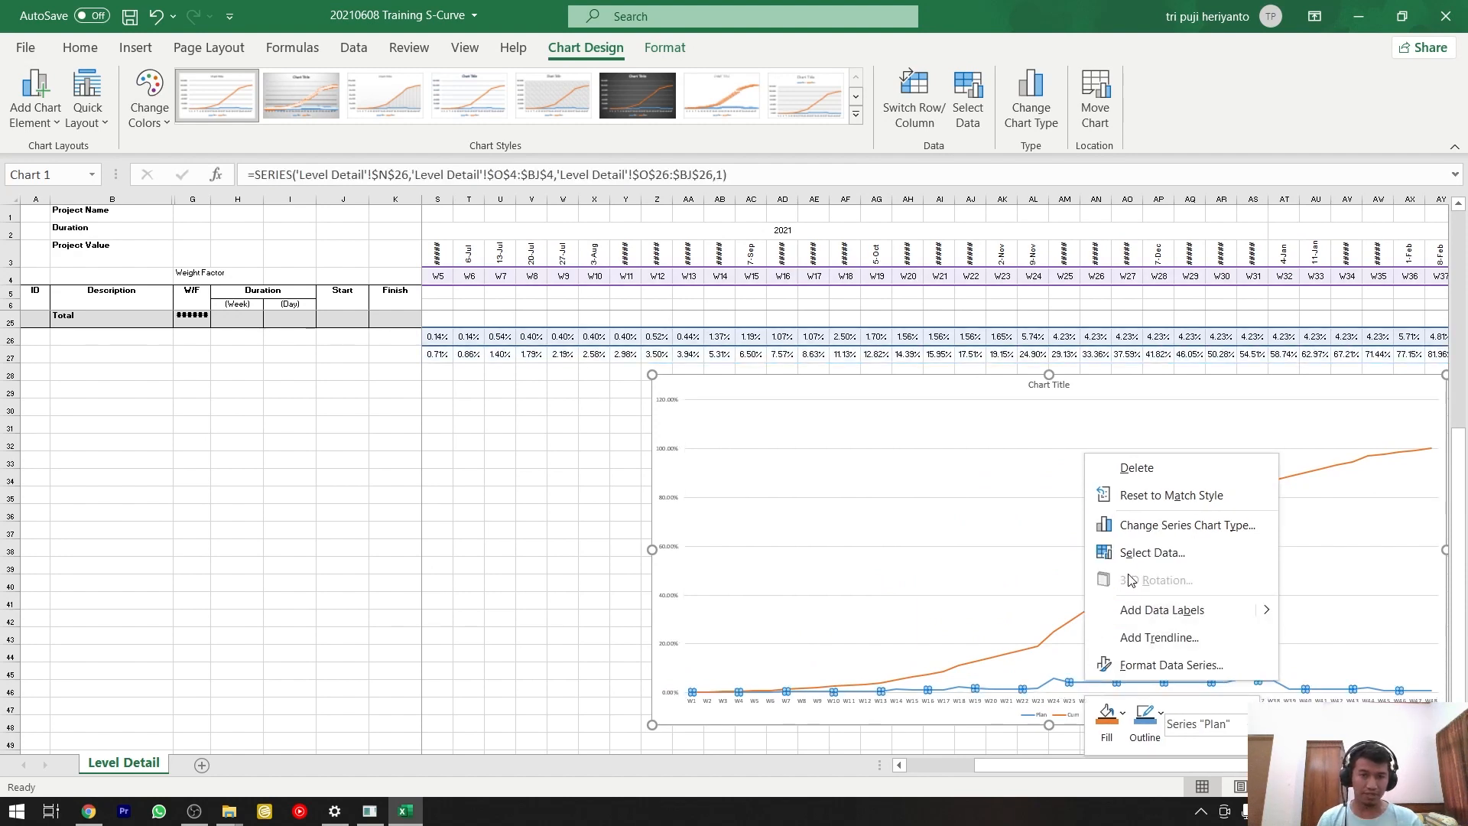
click(1132, 664)
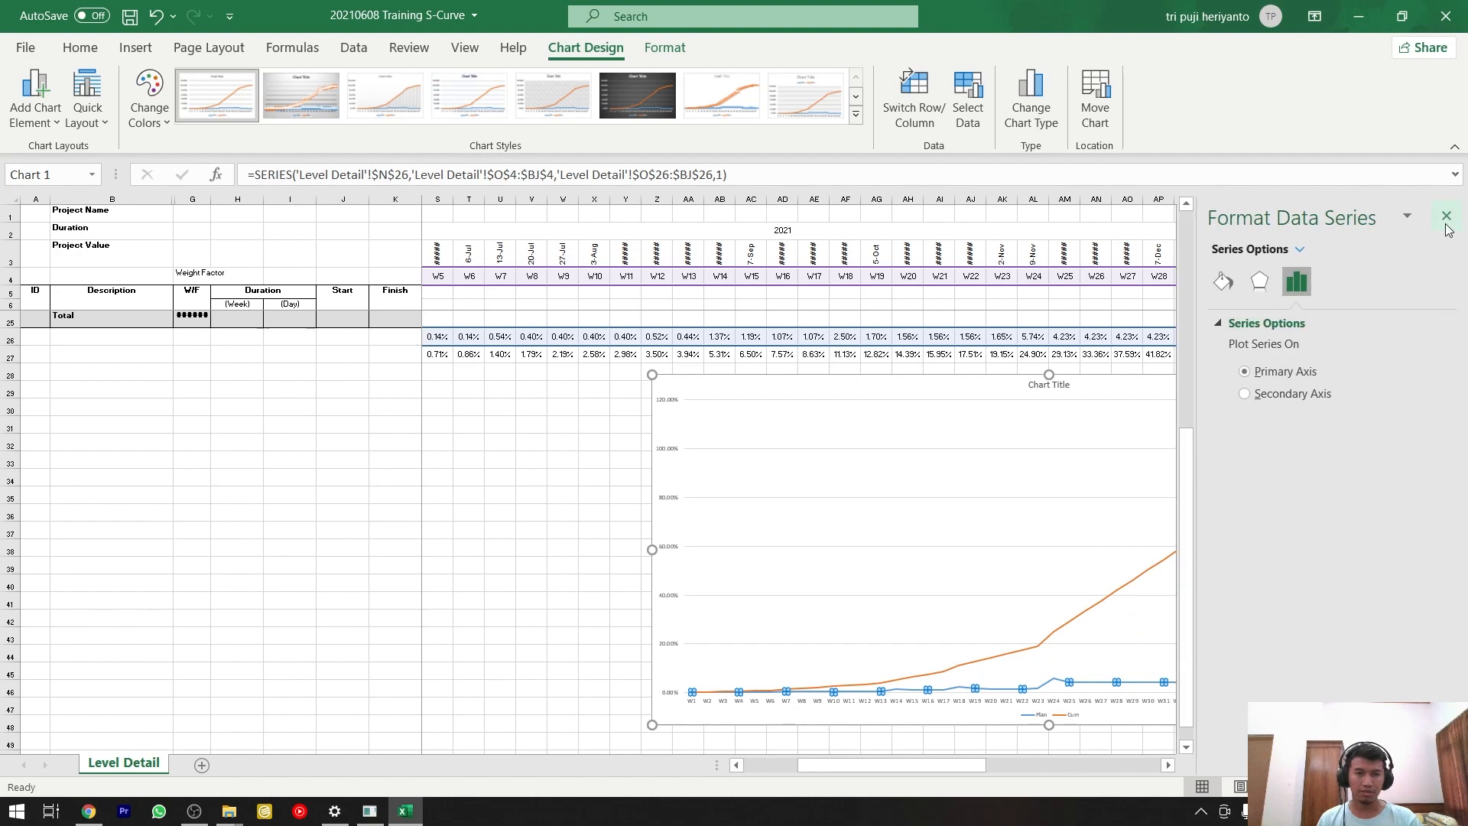
click(1446, 216)
Change the Plan series to the Clustered Column chart type within a custom combination chart.
right_click(1087, 676)
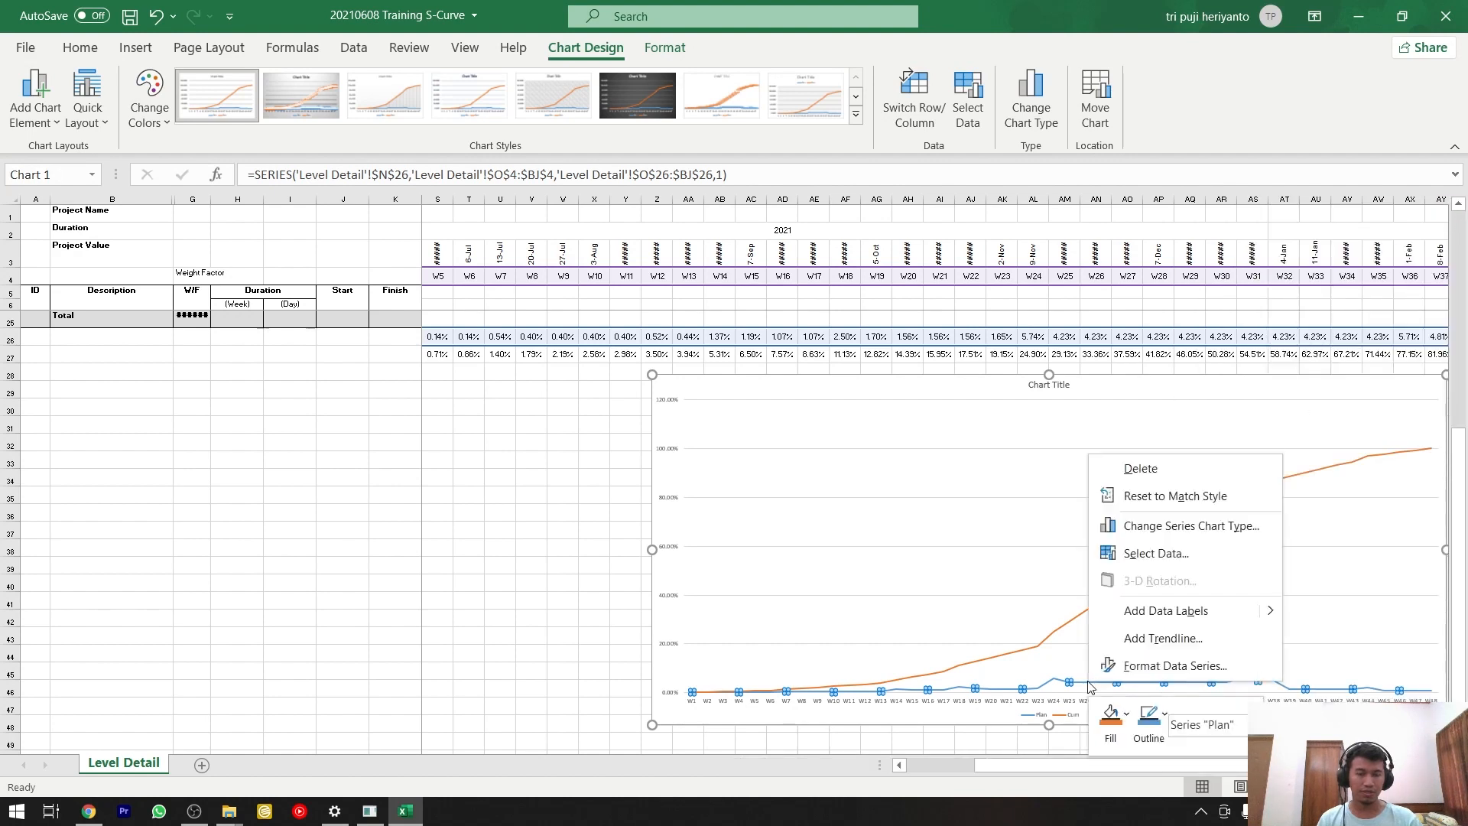
click(1091, 522)
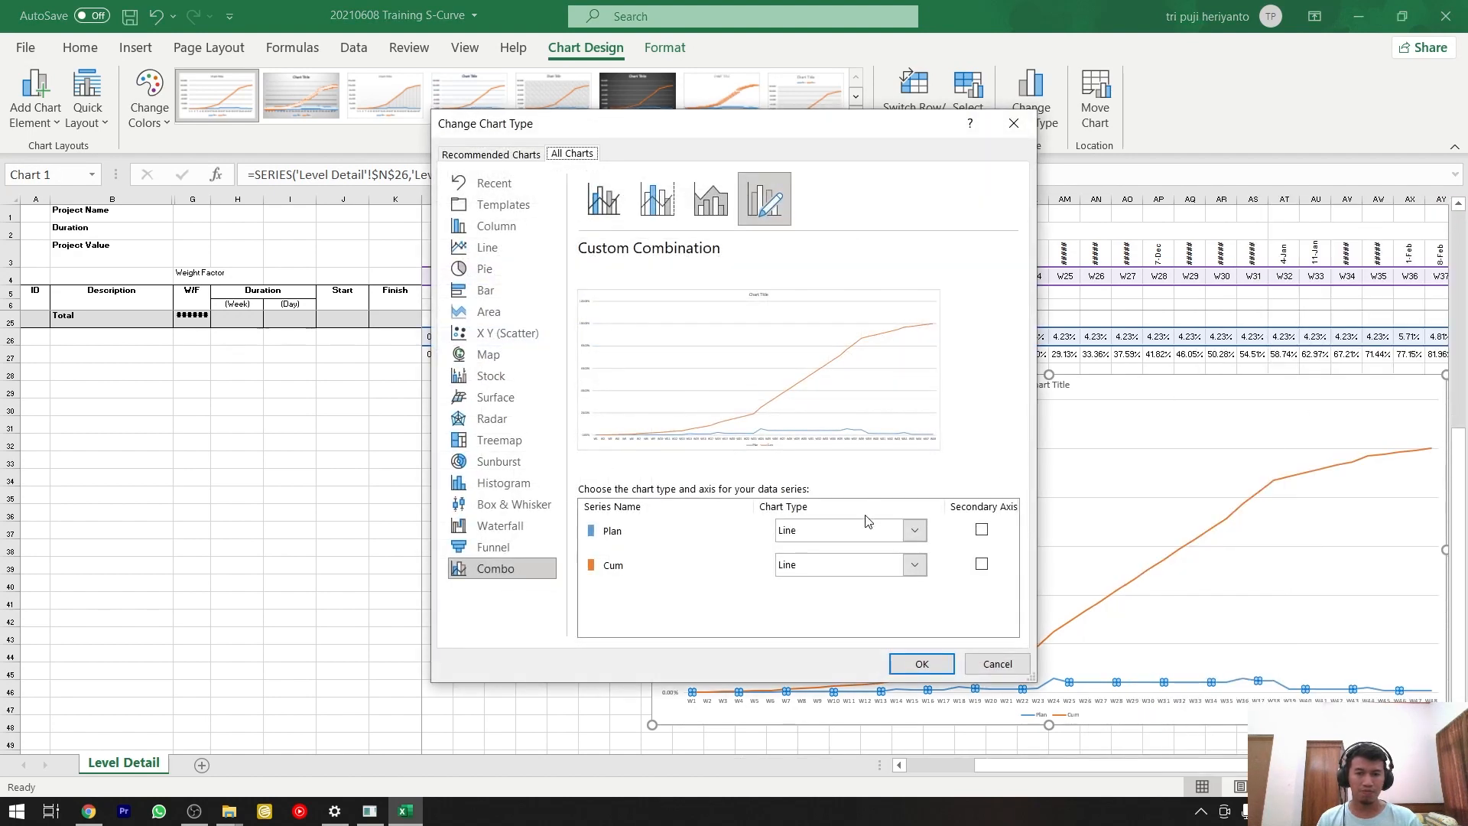
click(854, 537)
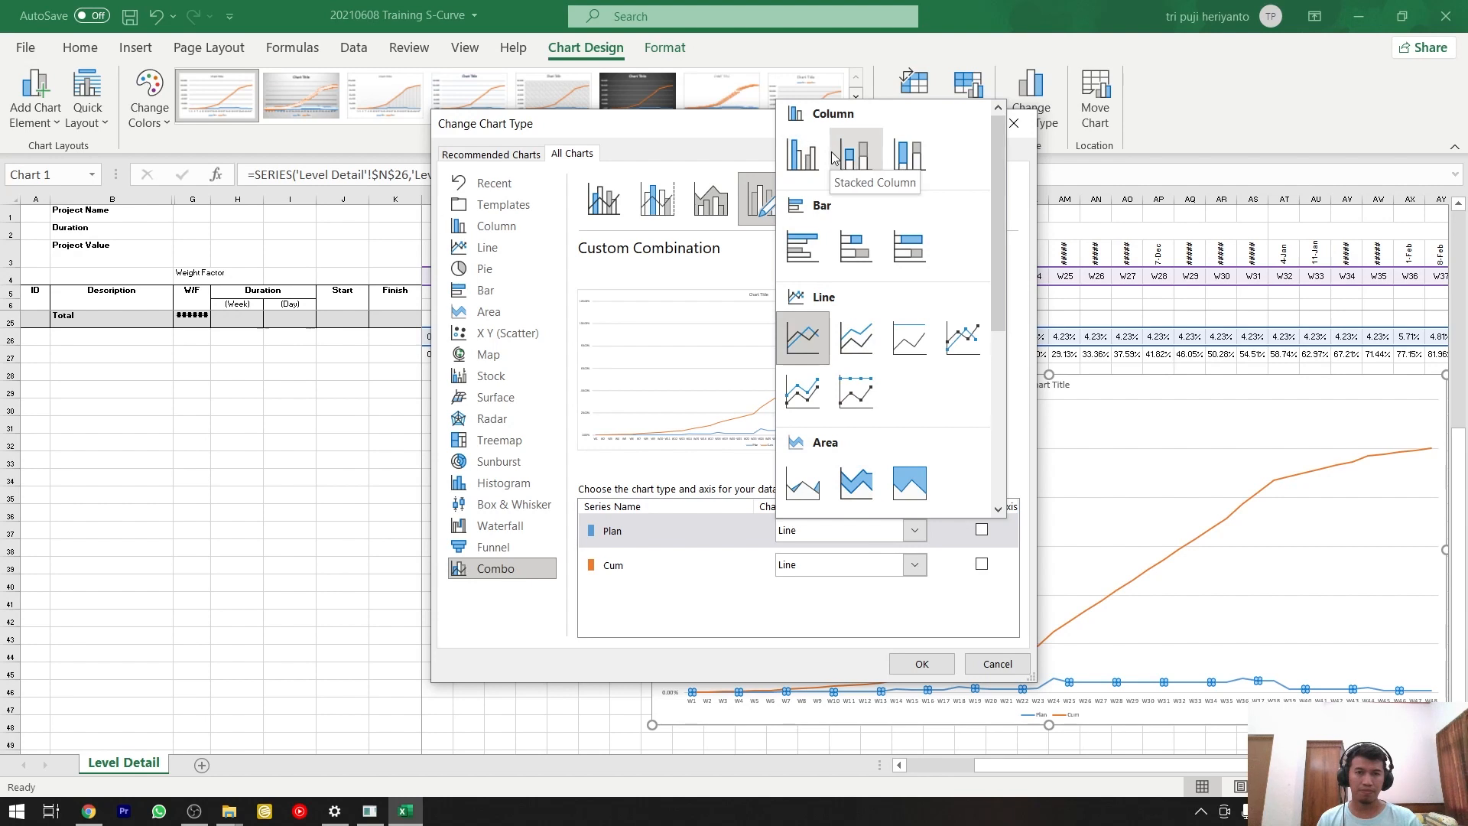
click(808, 167)
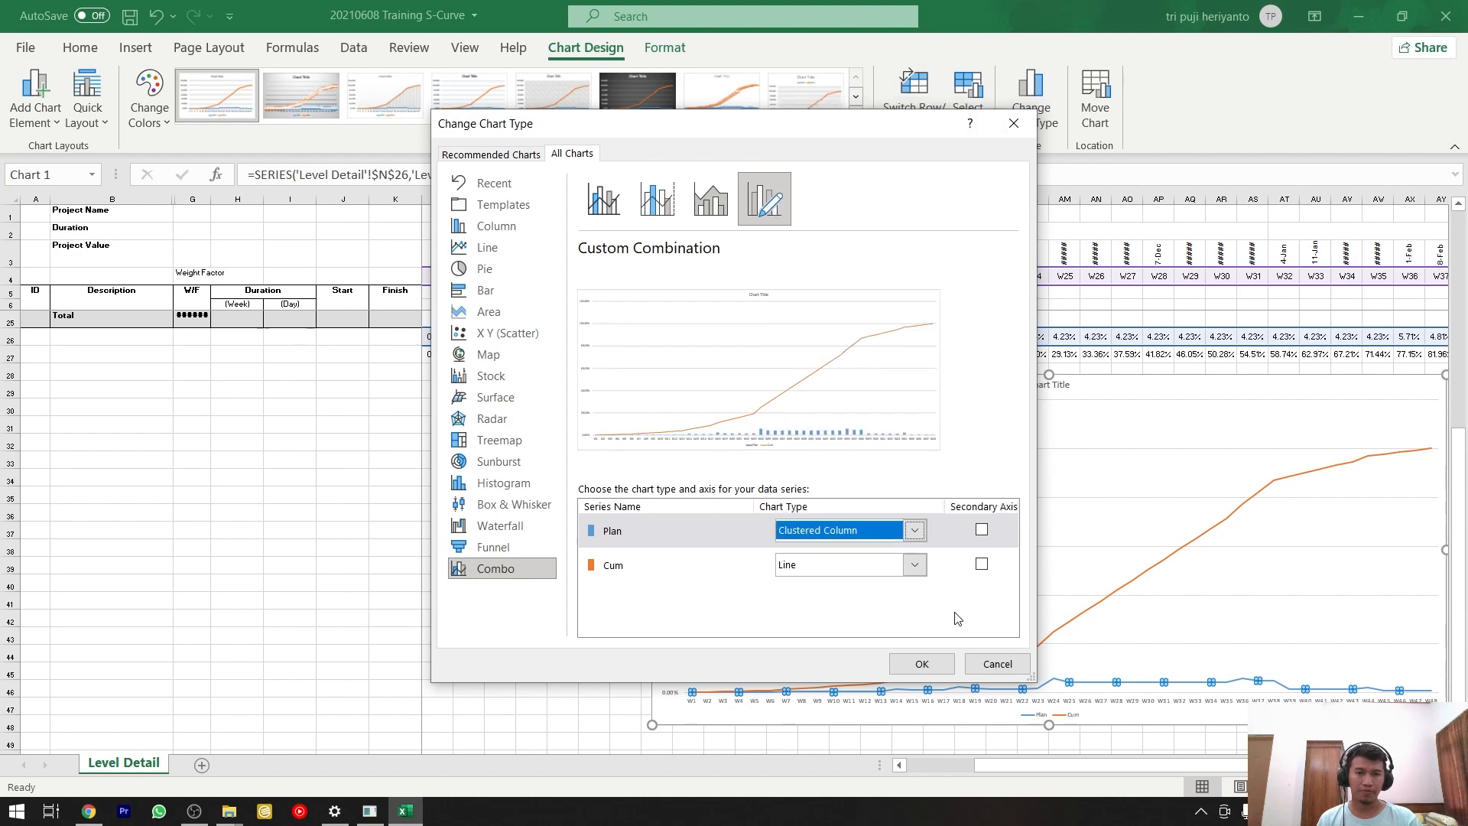
Plot the Cum line on the secondary axis, keep the Plan columns on the primary axis, and leave the plot area's position unchanged.
click(983, 538)
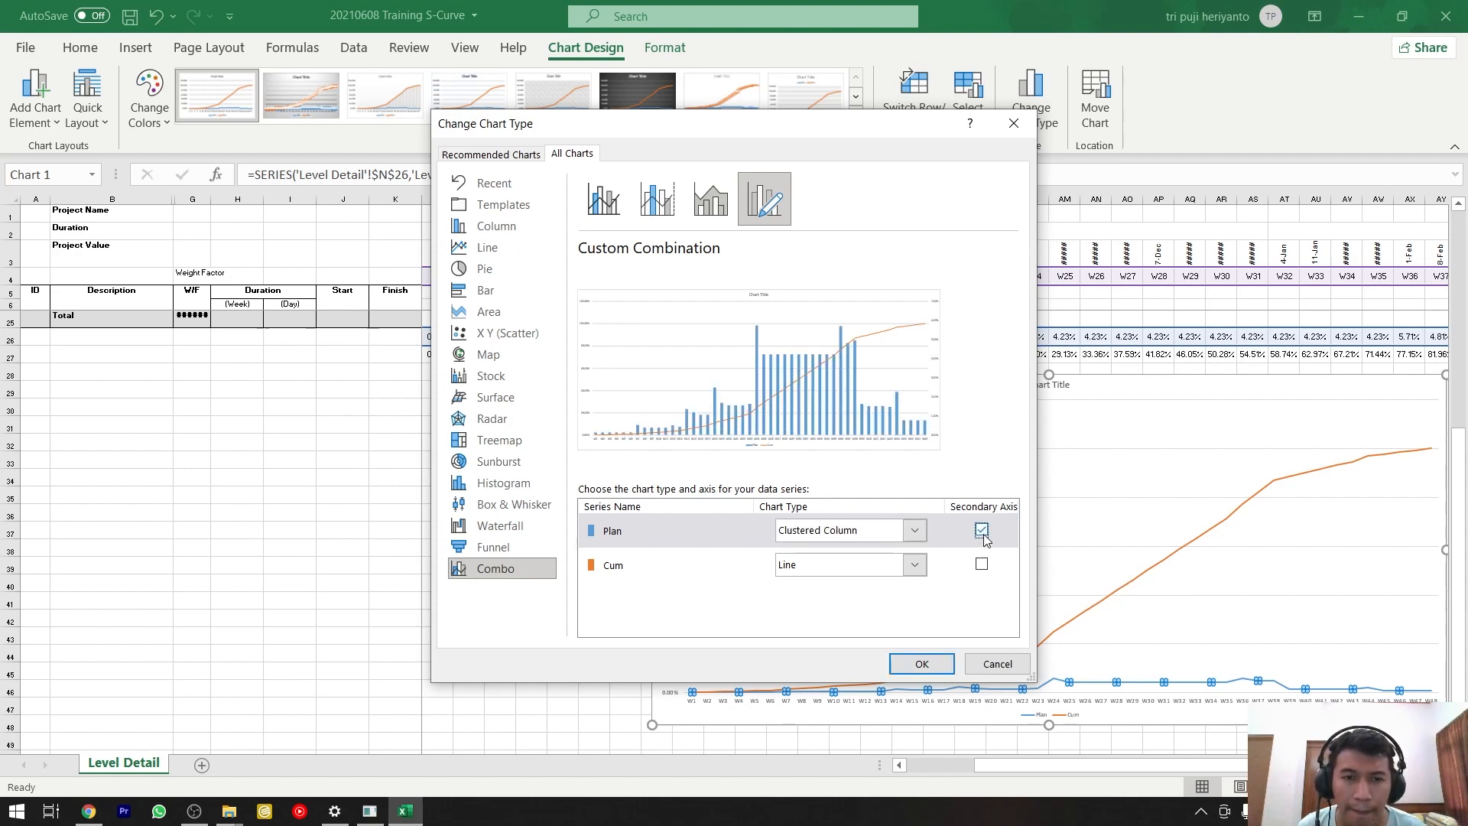
click(982, 530)
click(978, 574)
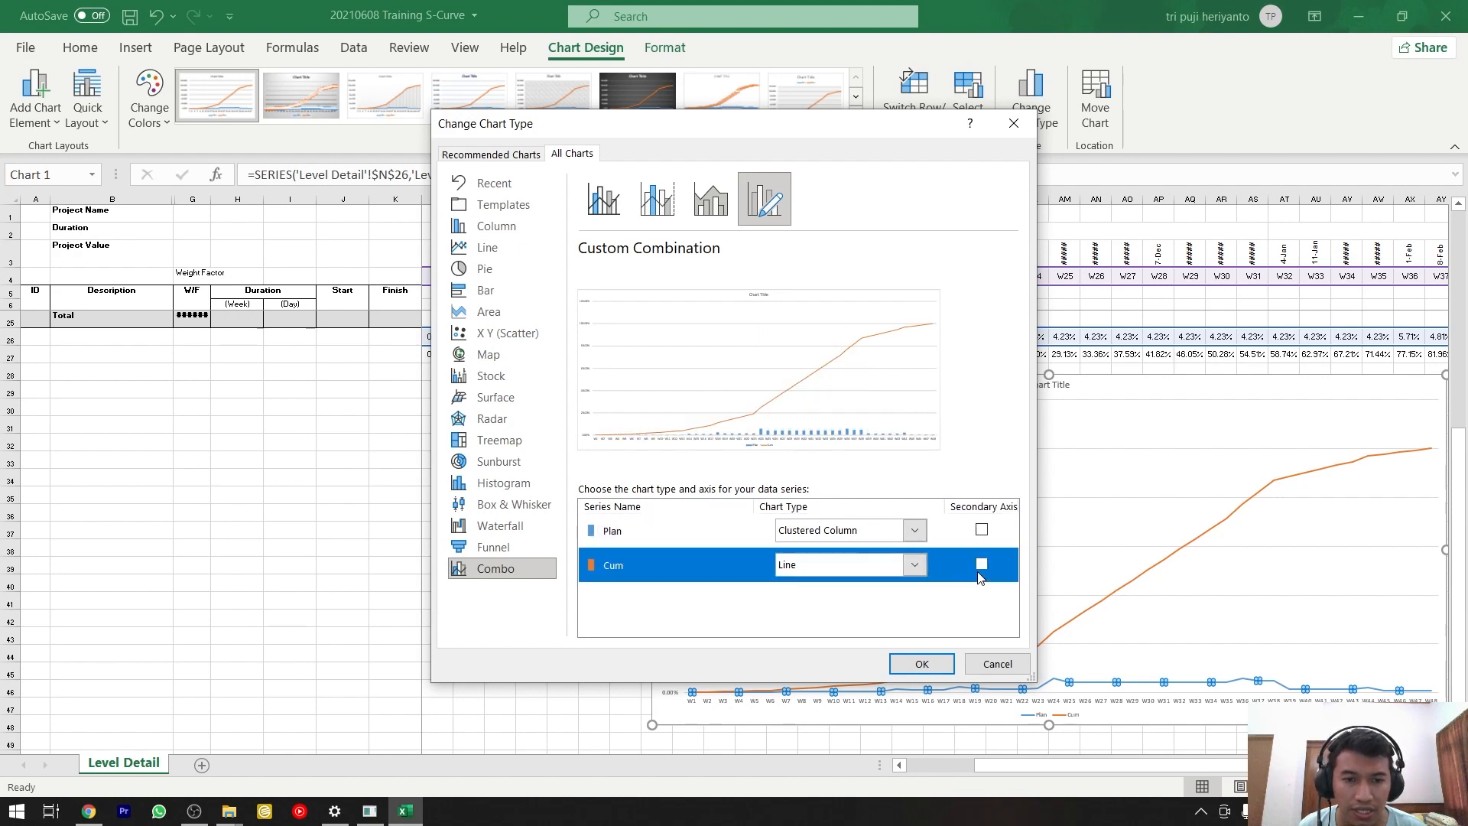
click(982, 565)
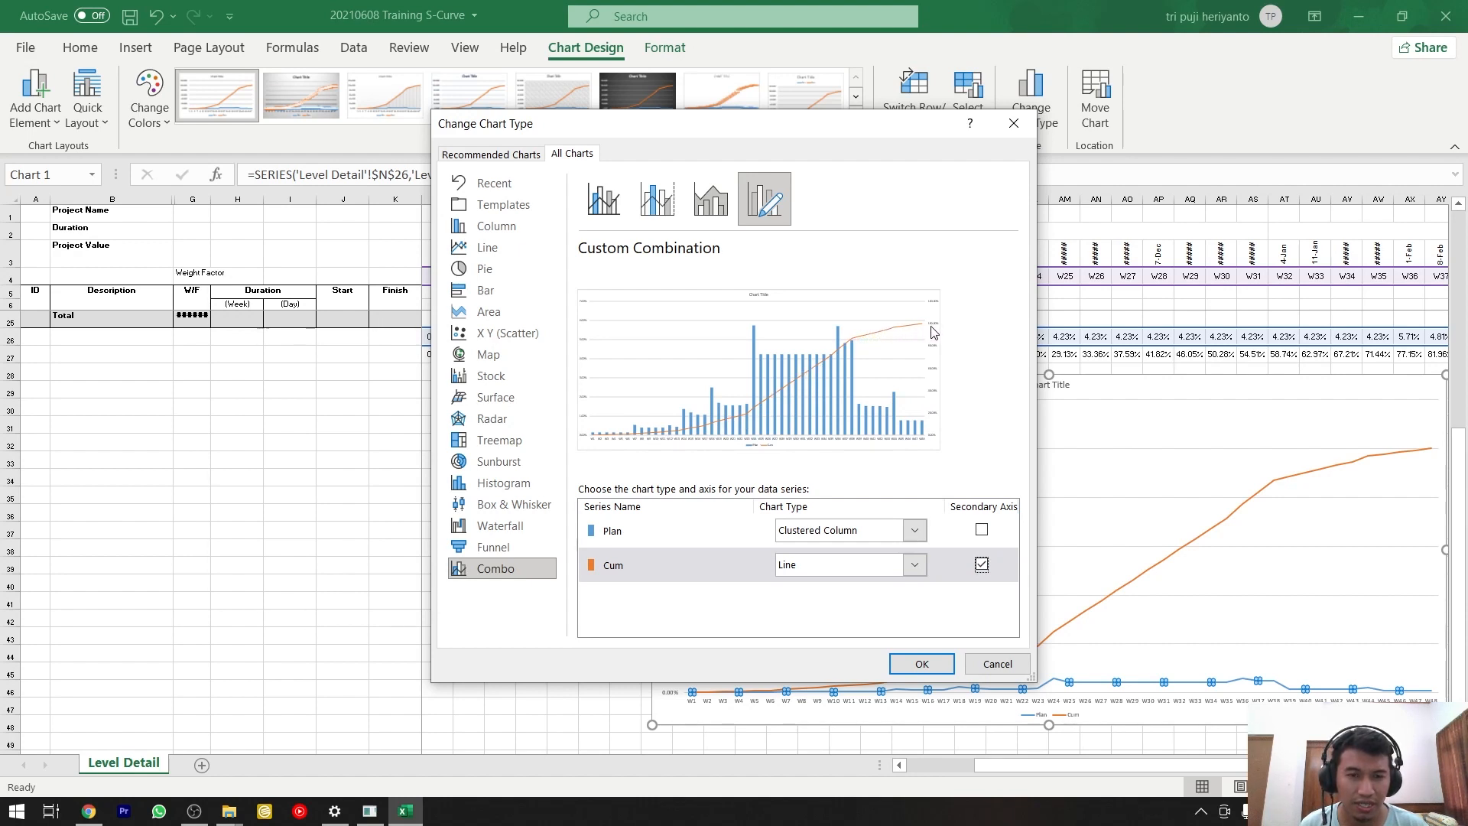
click(921, 664)
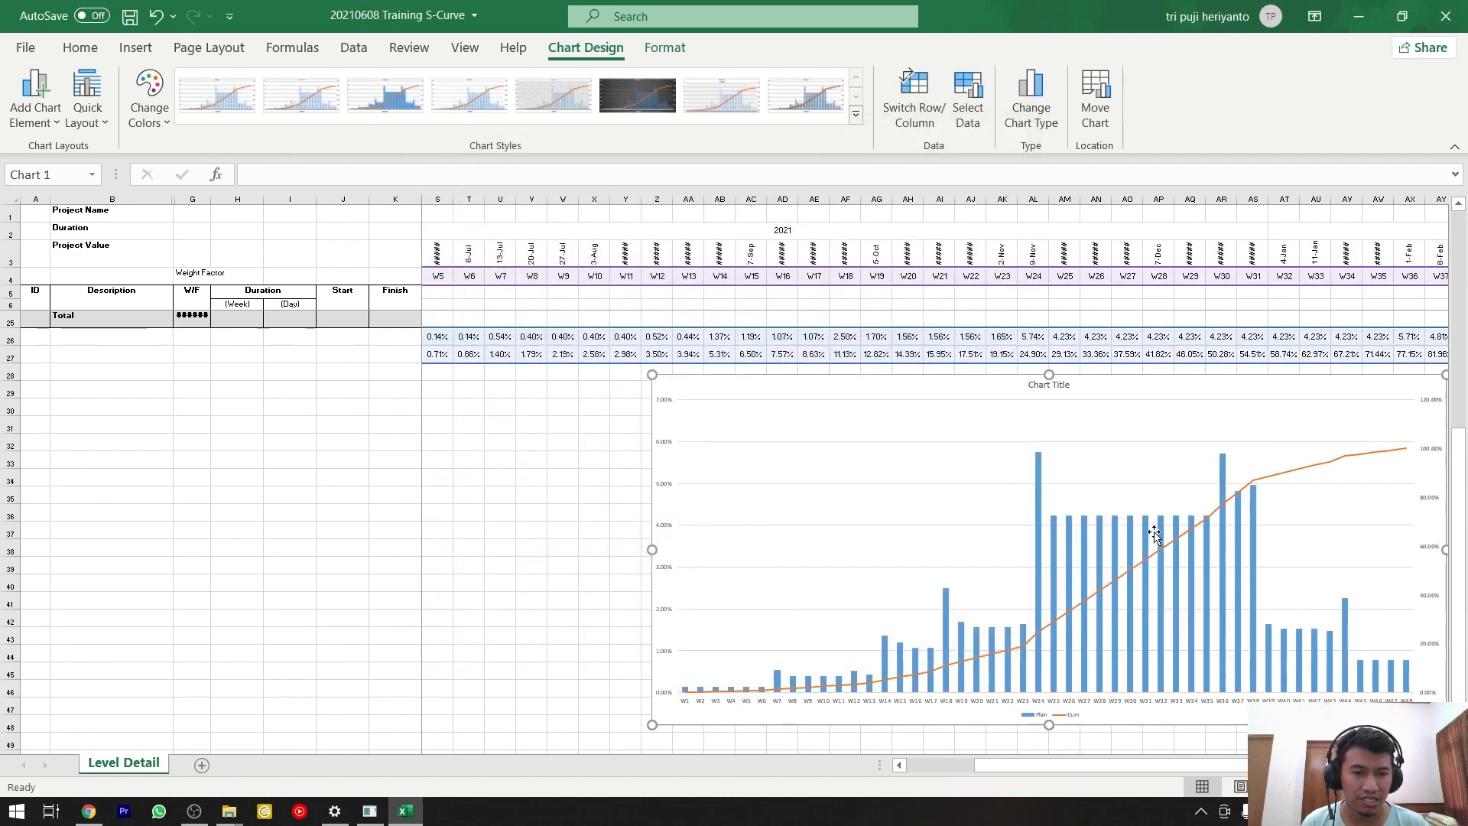
click(953, 410)
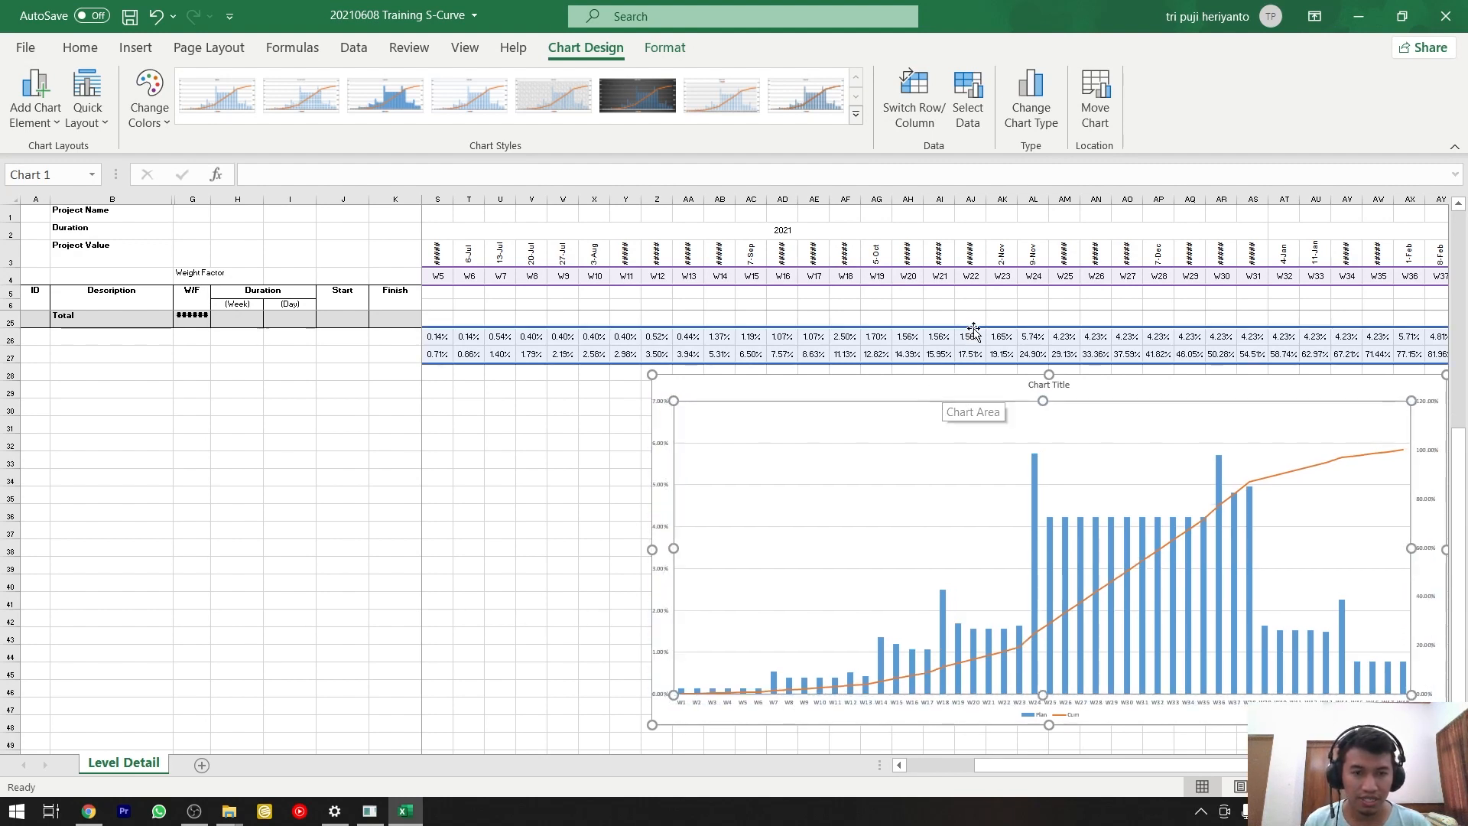
key(ctrl+z)
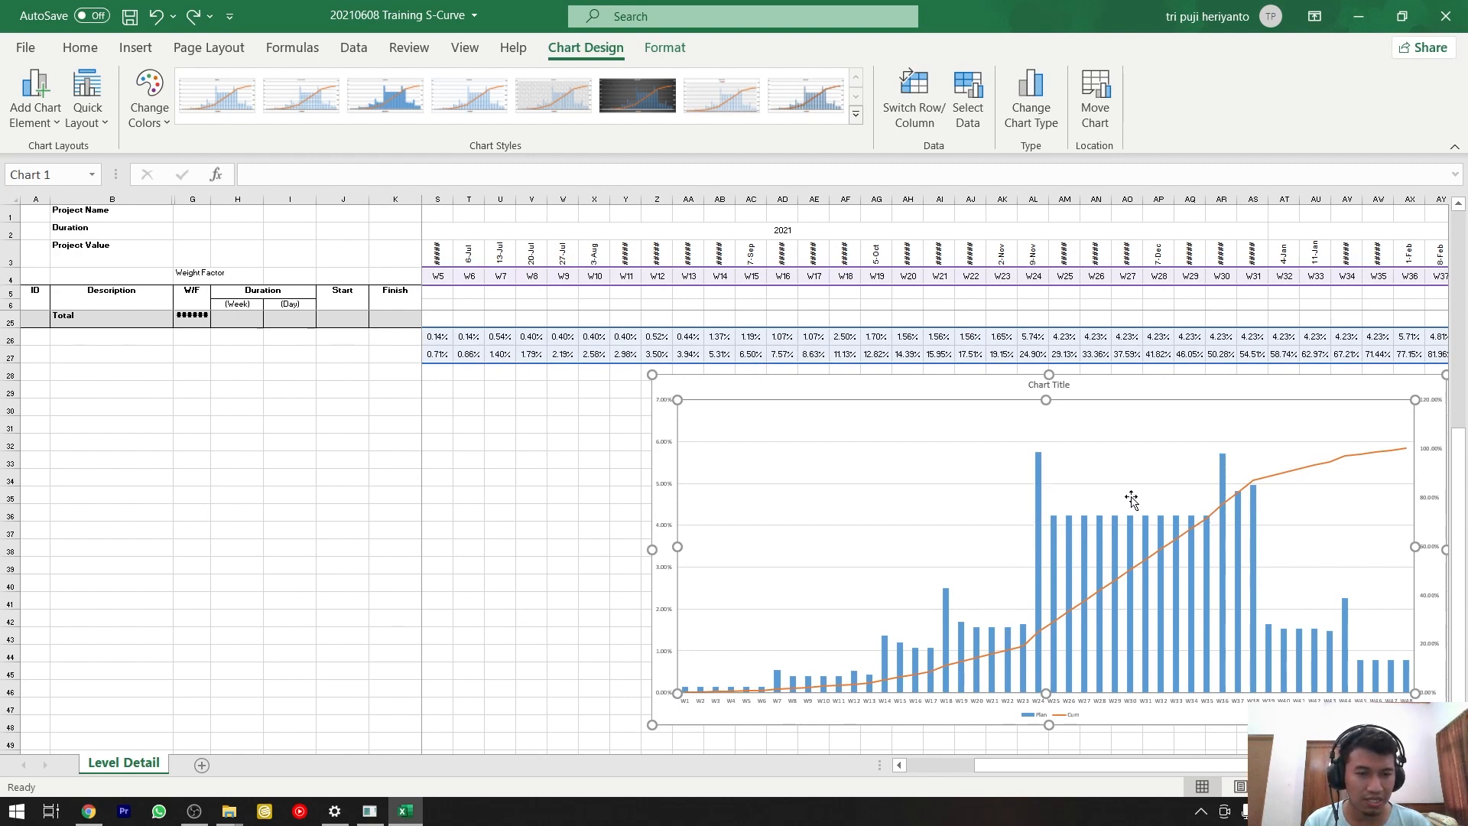
Compare the Plan and Cum values for weeks W24 and W36 in rows 26 and 27 with the peak columns in the chart.
click(1041, 352)
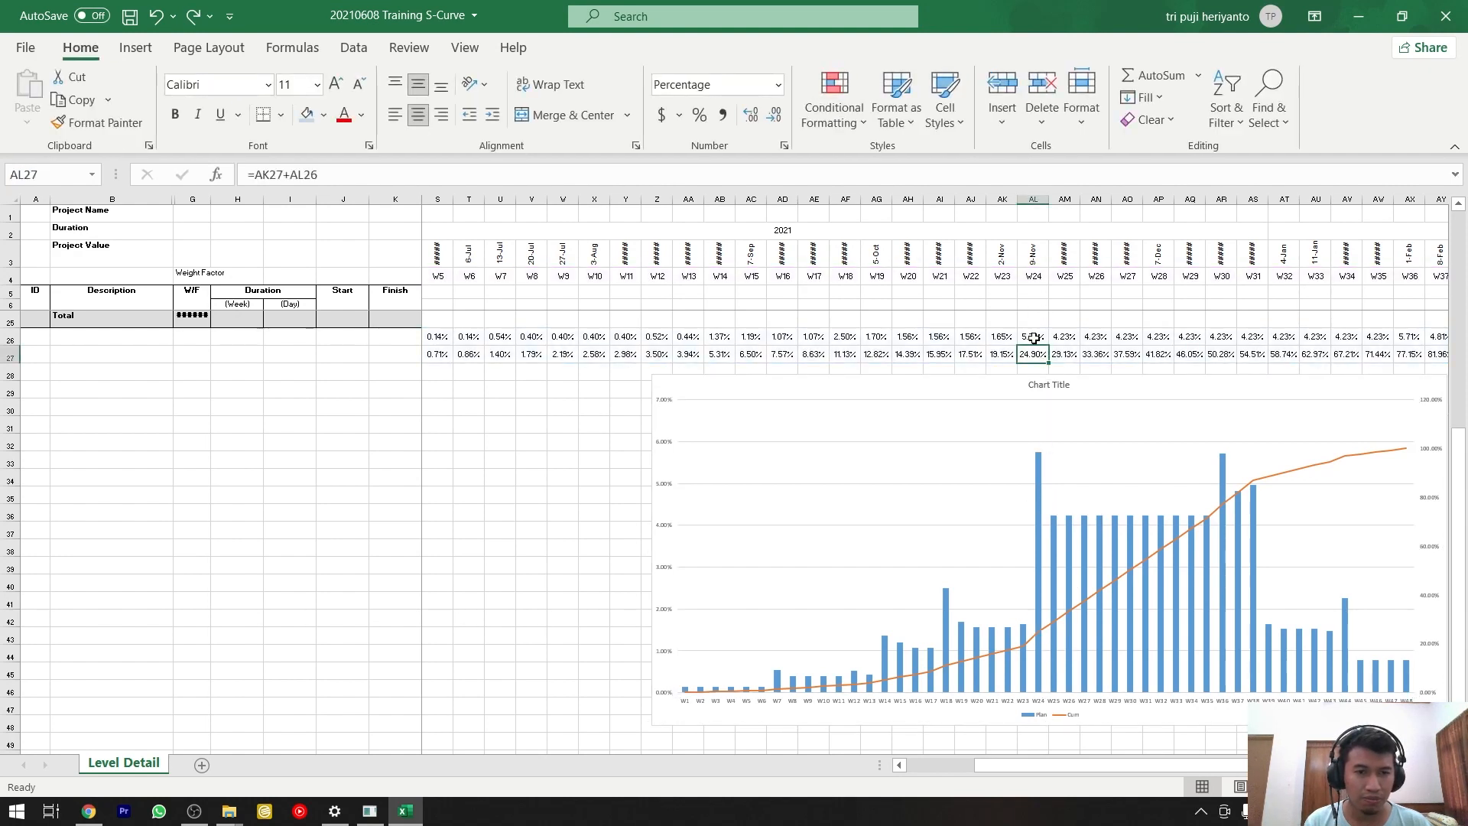
click(1033, 338)
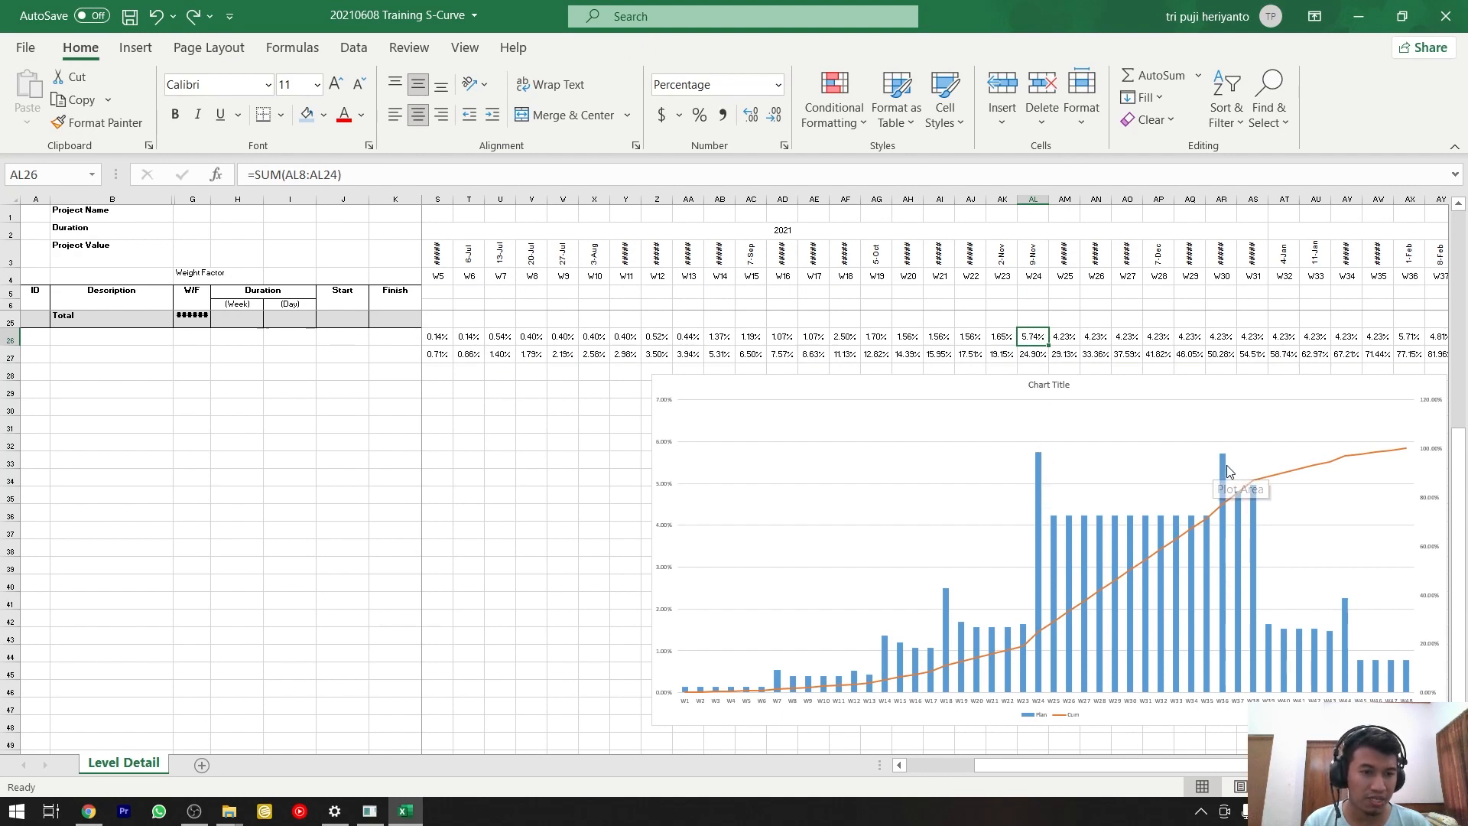
mouse_move(1227, 469)
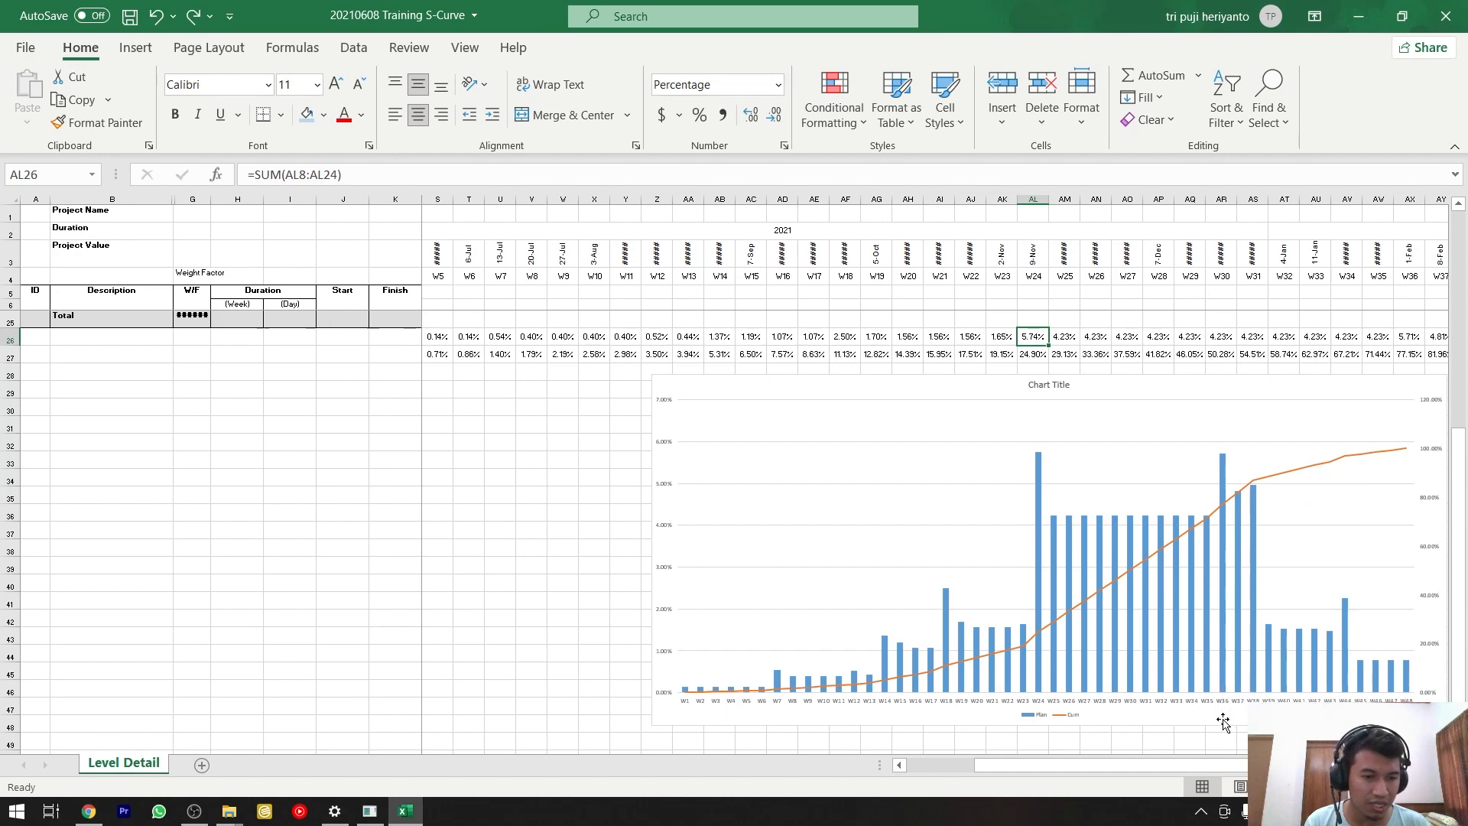
ctrl+scroll(1228, 722, up, 4)
scroll(1228, 721, down, 5)
drag(1162, 765, 1247, 766)
scroll(1217, 687, up, 2)
scroll(1217, 686, up, 2)
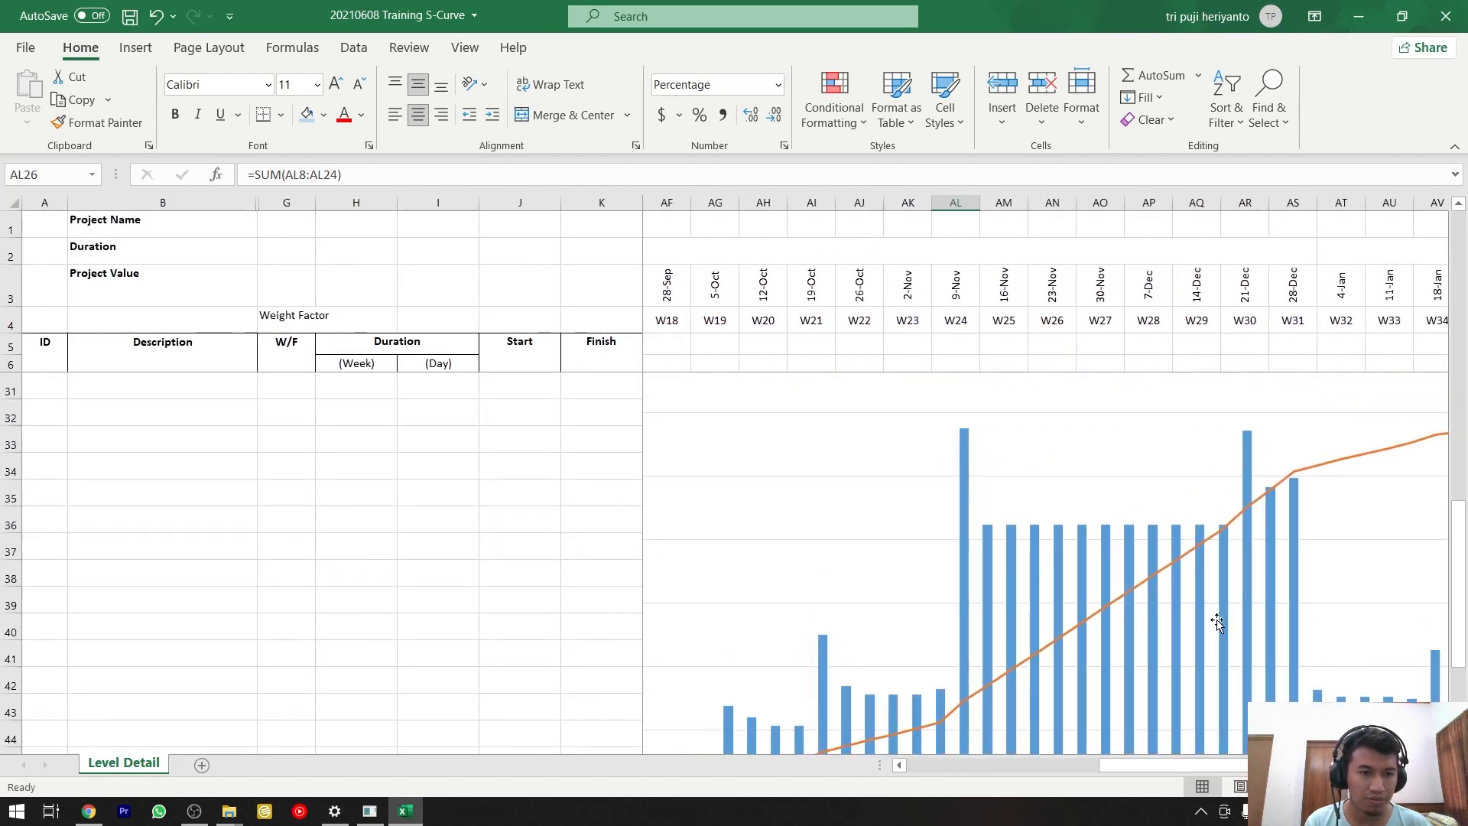
scroll(1252, 633, down, 1)
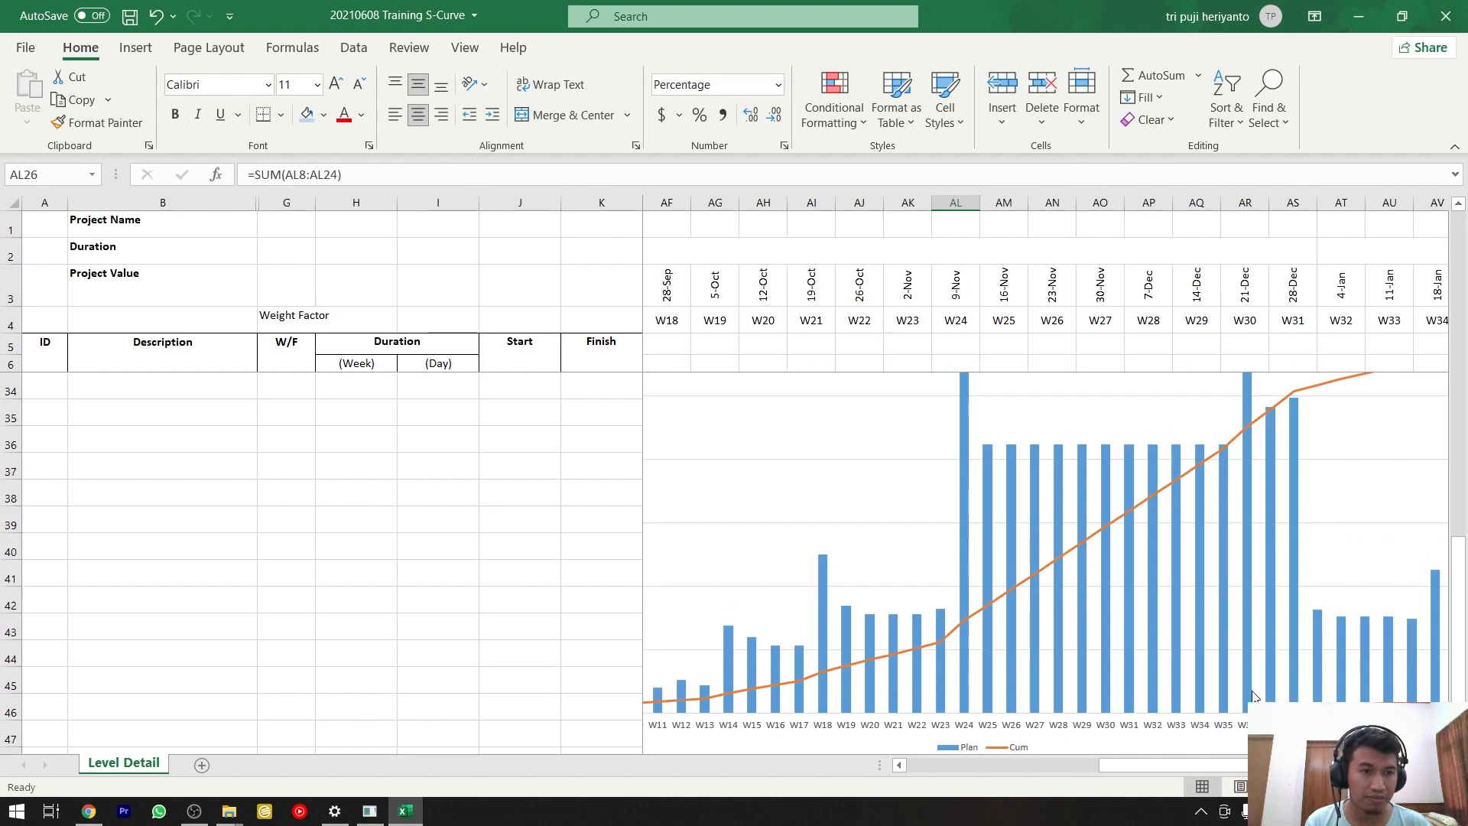
scroll(1252, 673, up, 4)
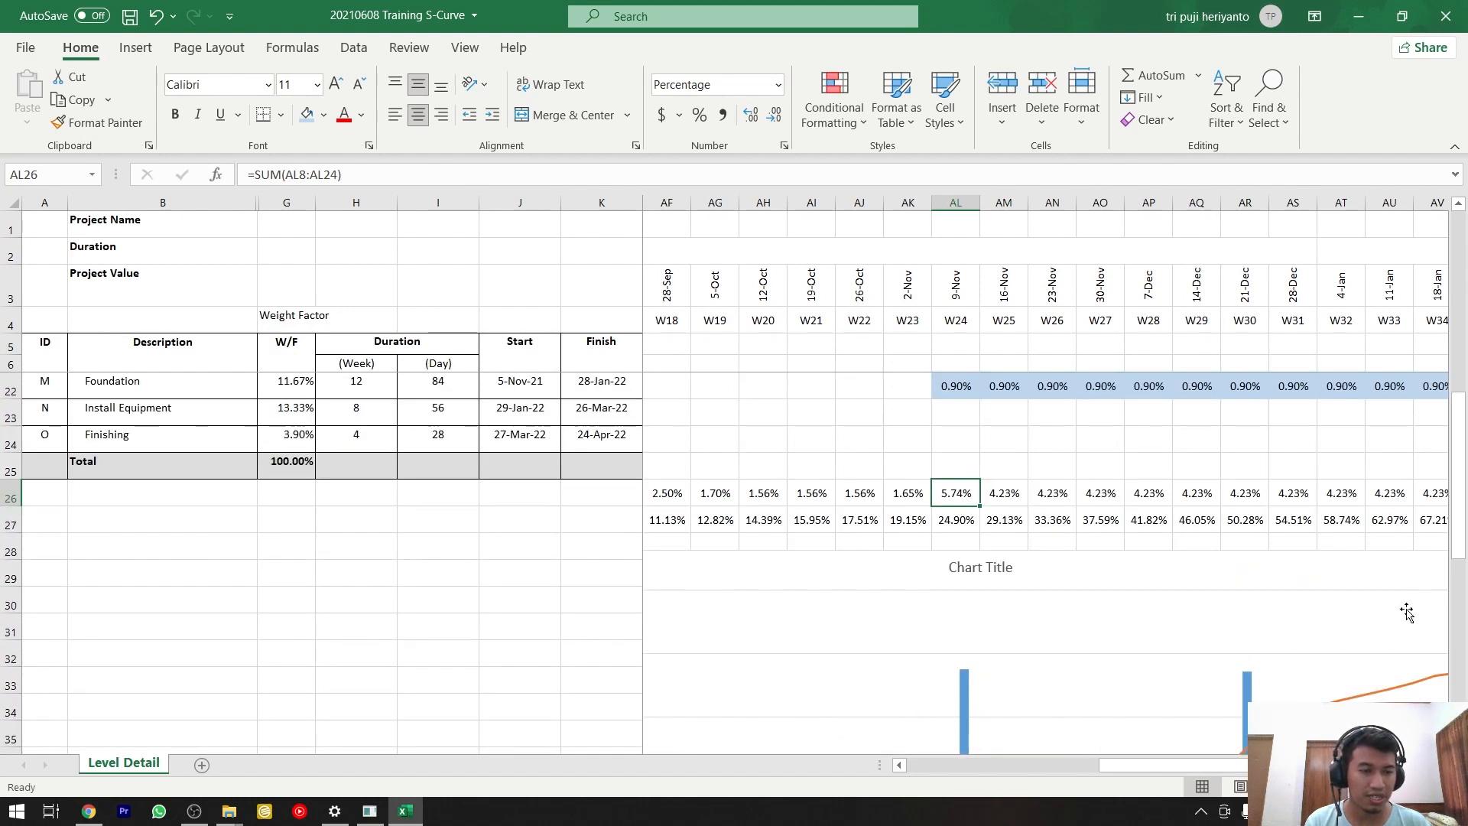
scroll(1340, 492, right, 4)
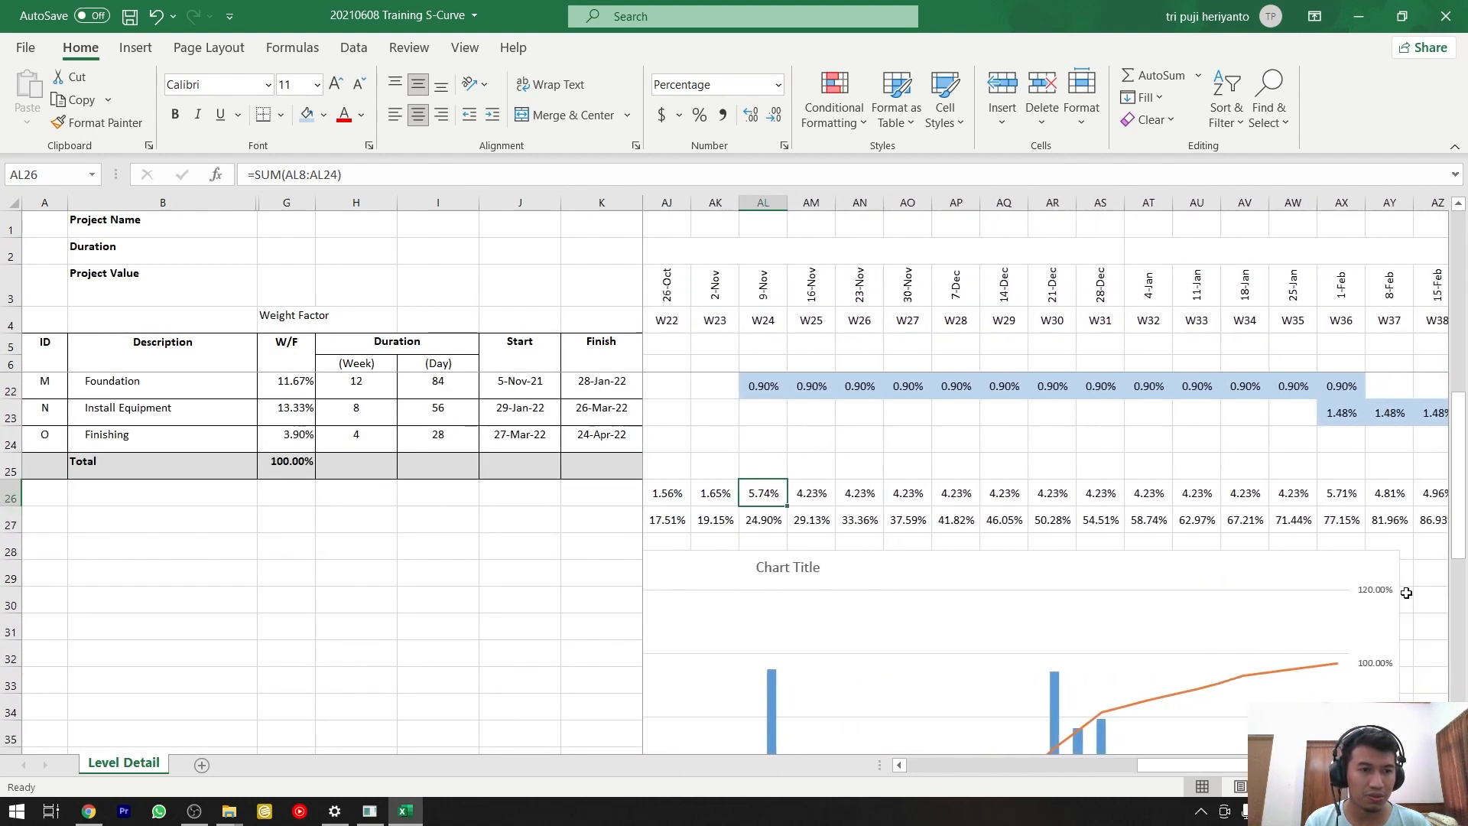
click(1340, 492)
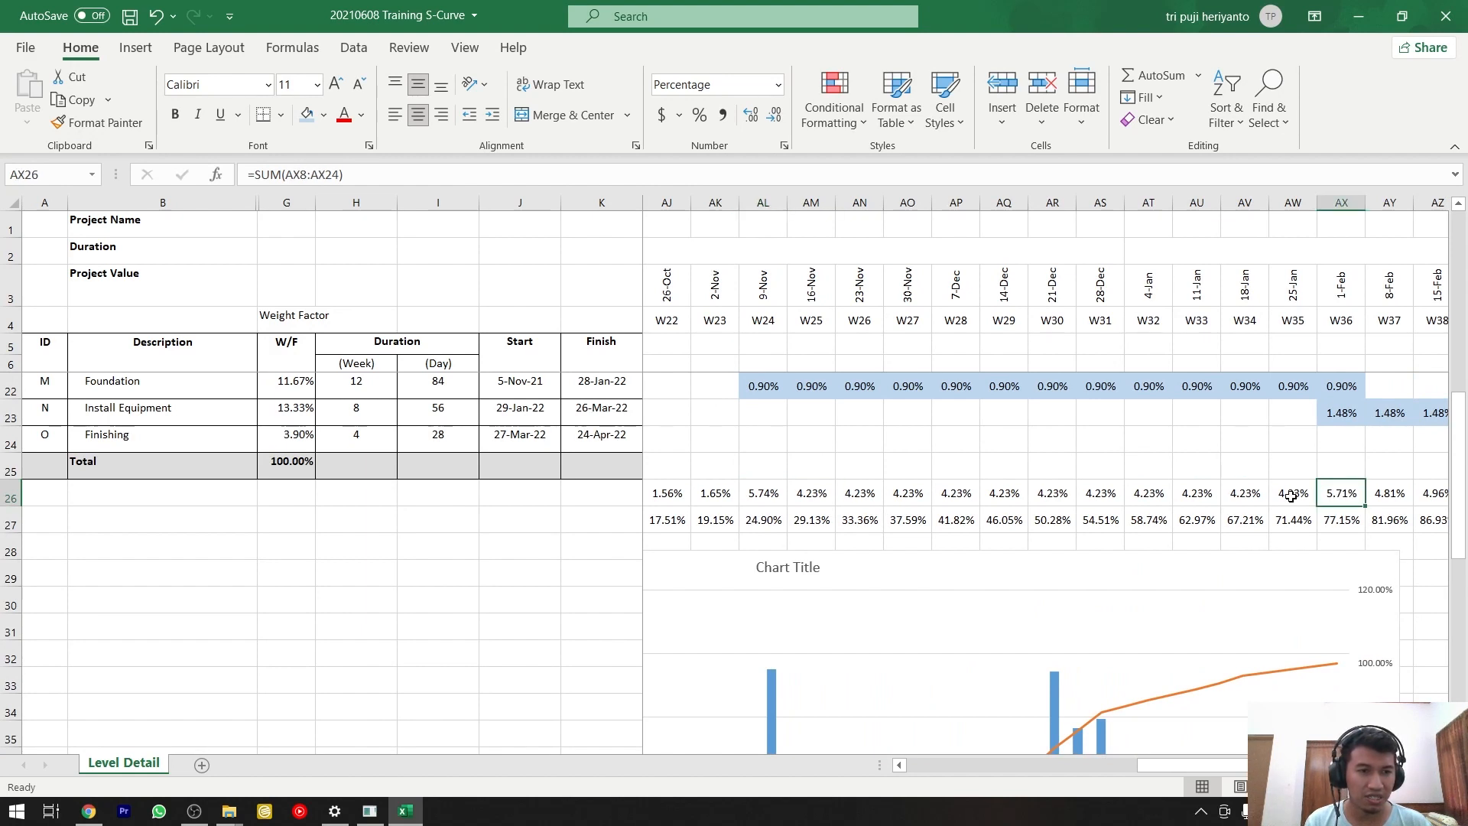
Compare the Plan values for weeks W25 to W35 in row 26 with their chart columns, and examine both vertical axes.
drag(1291, 496, 800, 495)
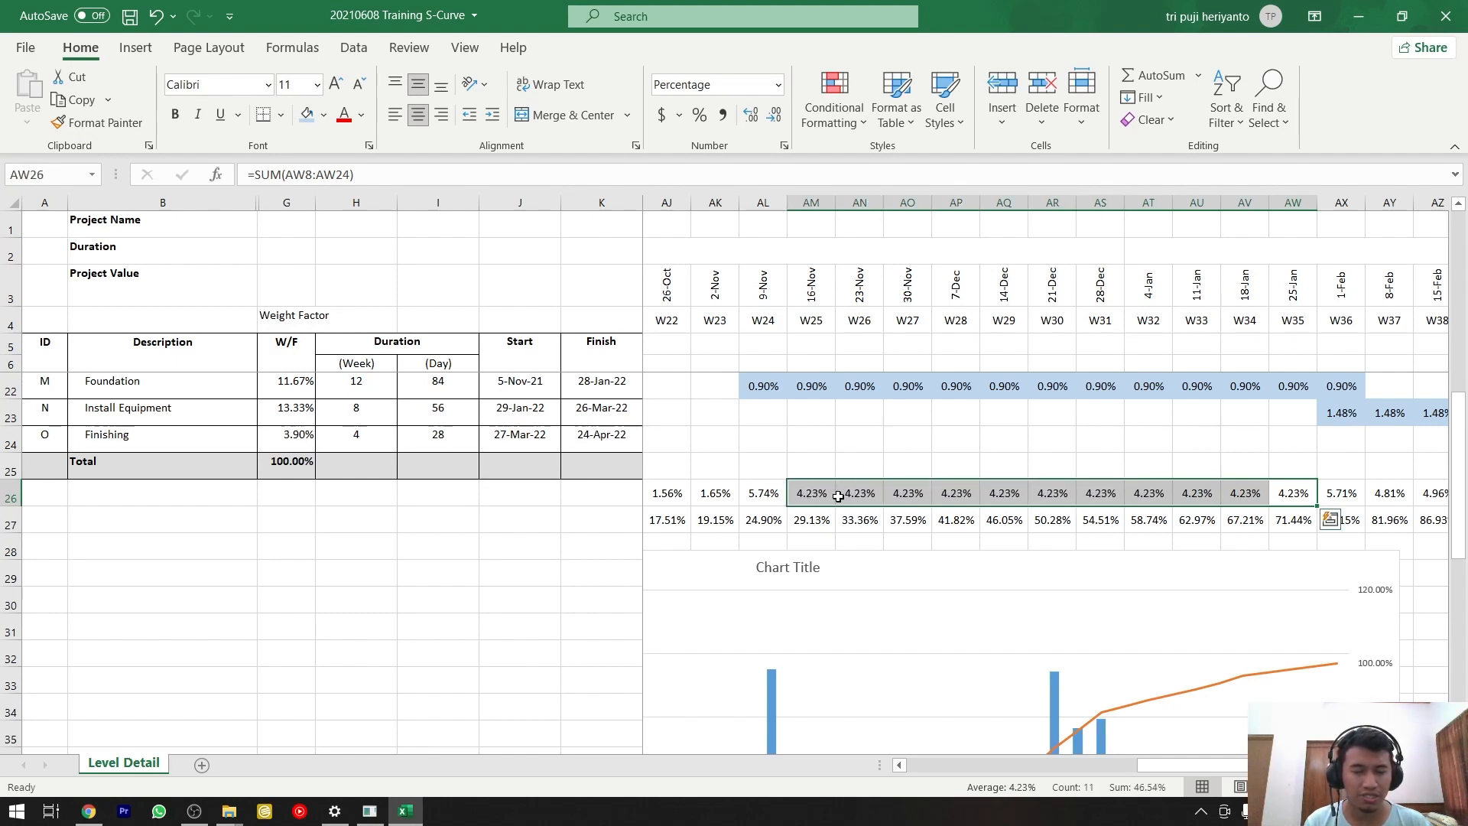
scroll(956, 498, down, 3)
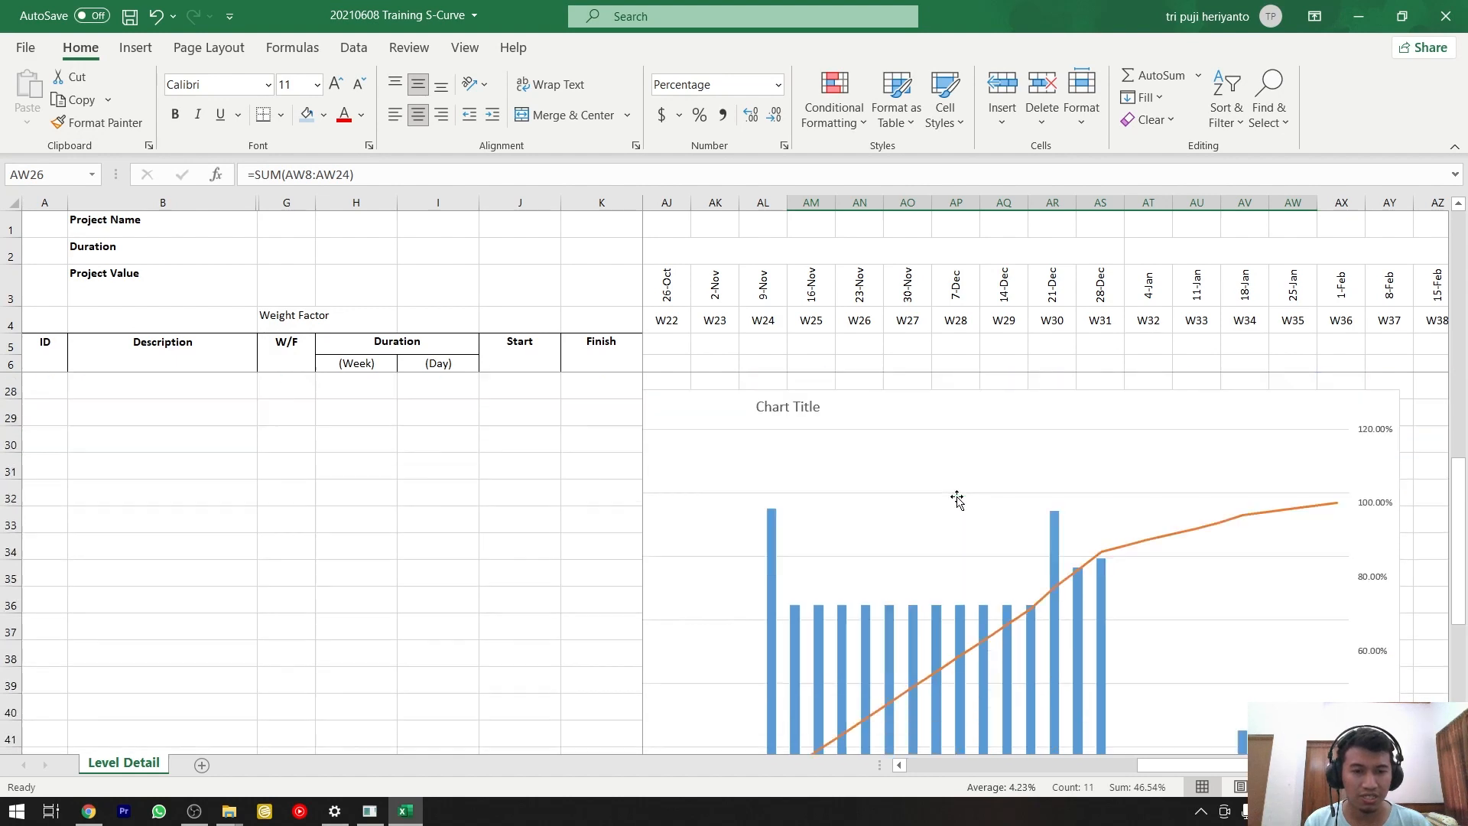
scroll(796, 547, down, 1)
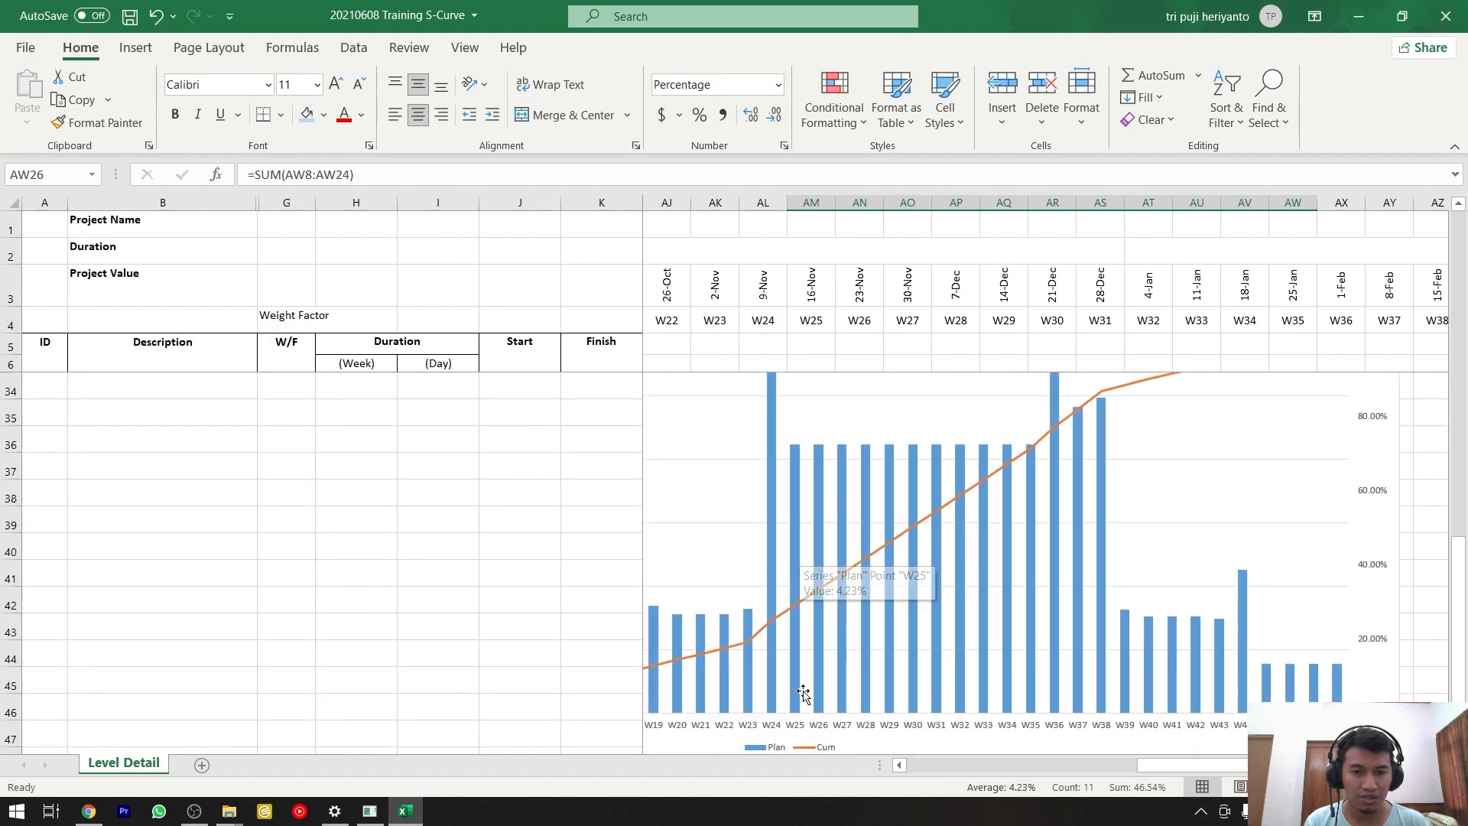
click(801, 729)
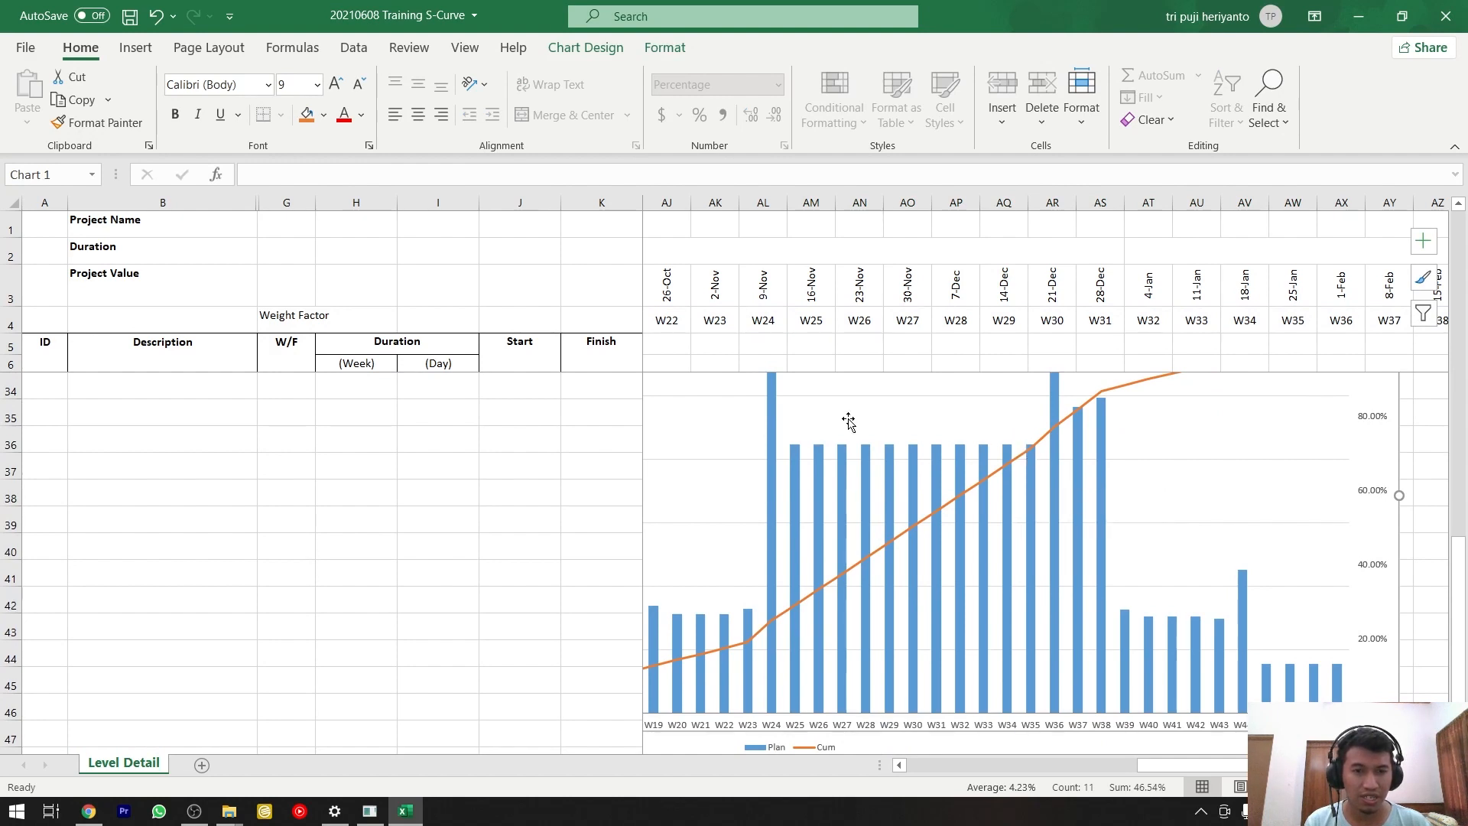
scroll(856, 428, up, 2)
scroll(858, 432, up, 2)
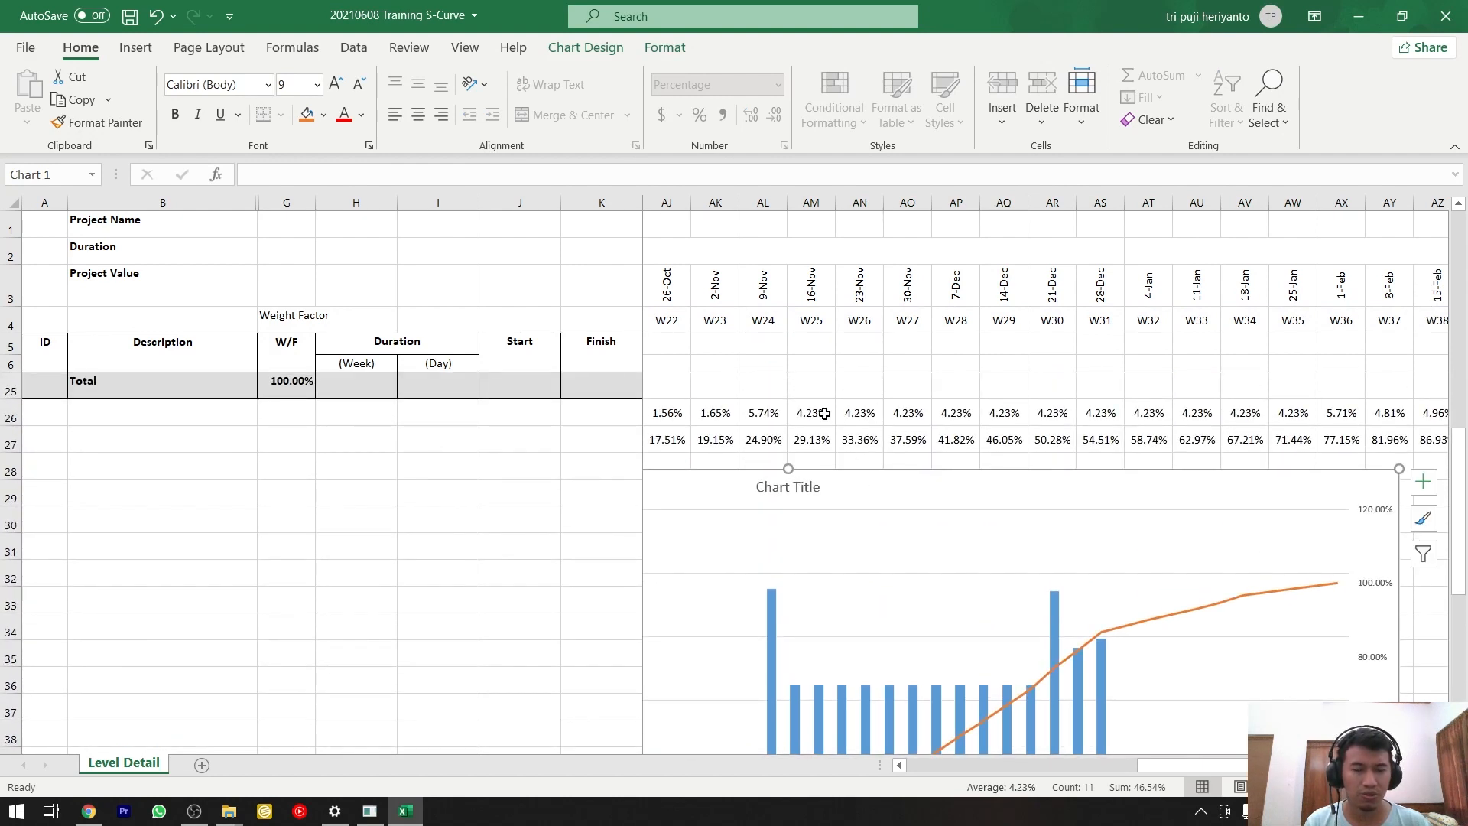
scroll(1117, 426, down, 1)
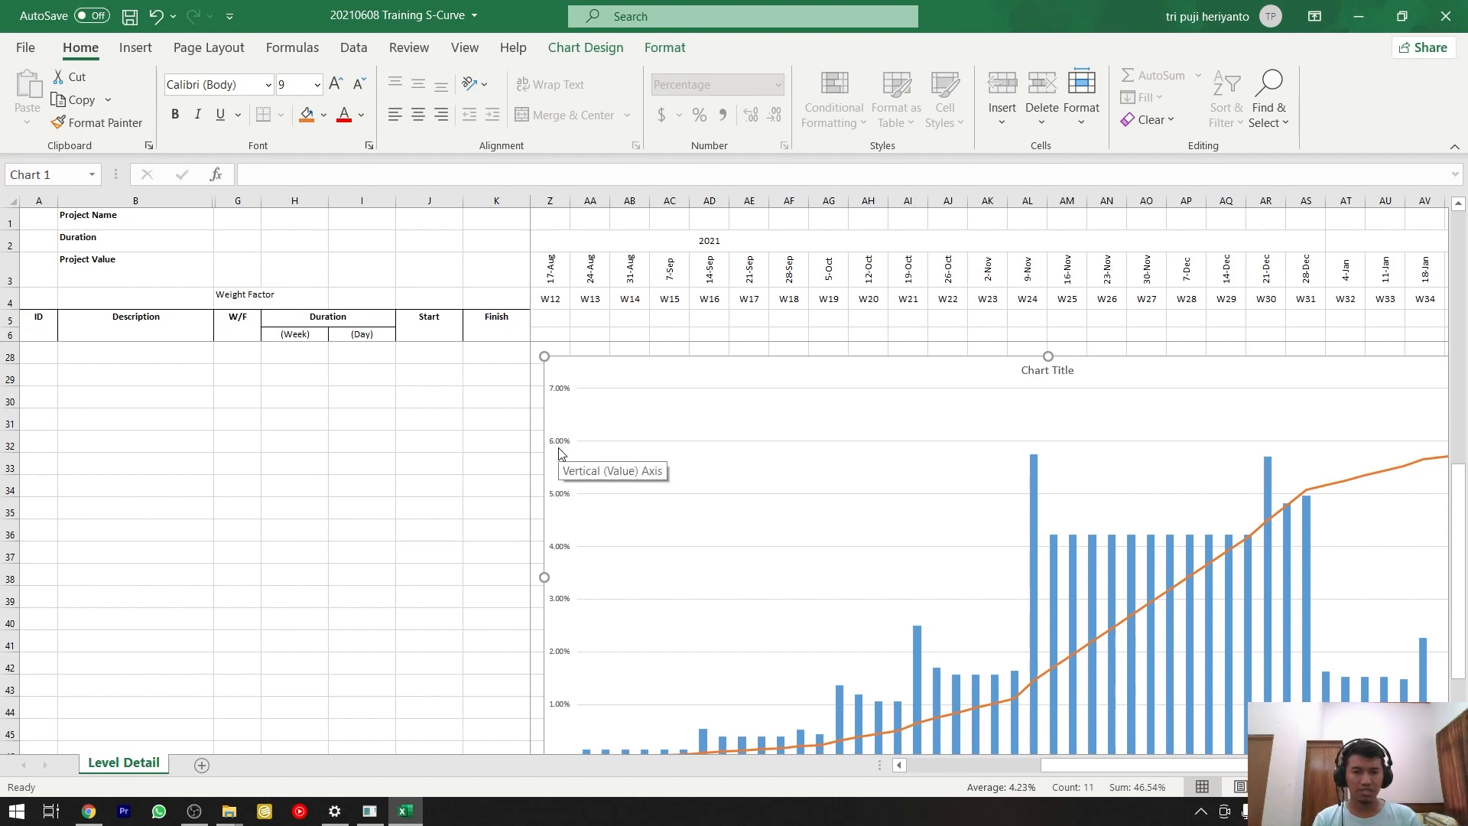
drag(1101, 765, 1195, 767)
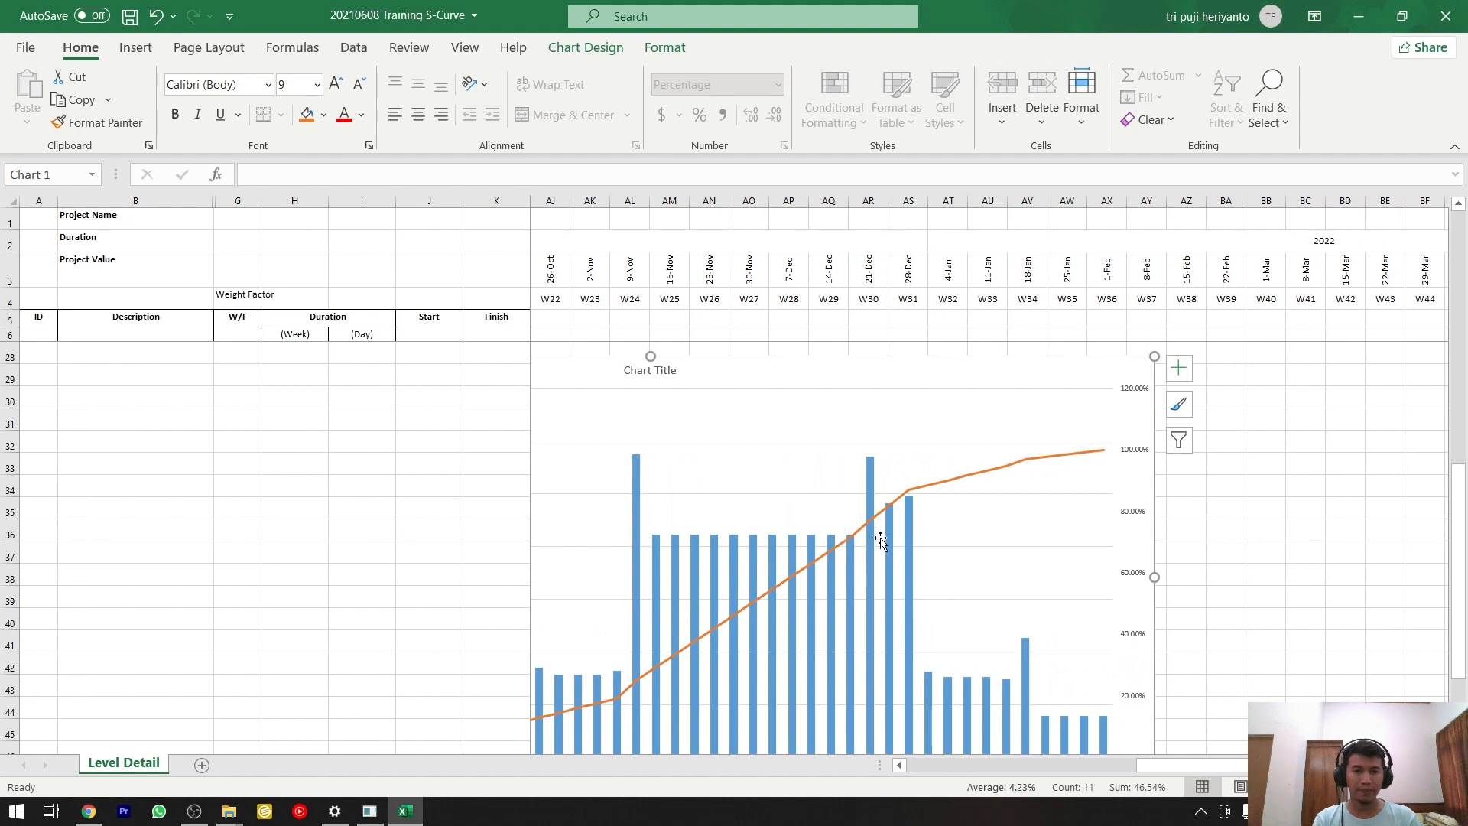
Set the maximum bound of the chart's secondary vertical axis to 1.
scroll(881, 540, up, 1)
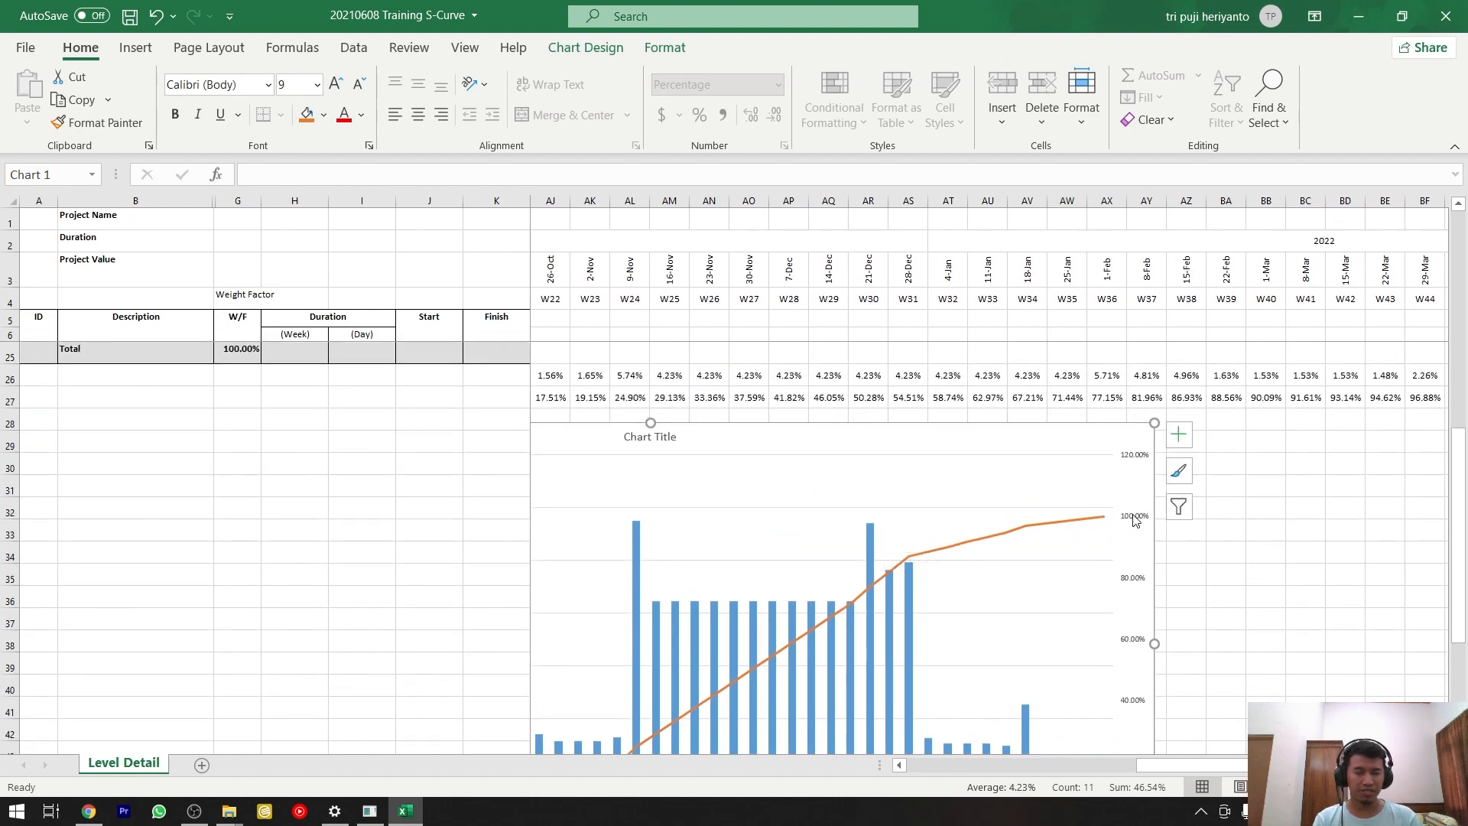
right_click(1130, 461)
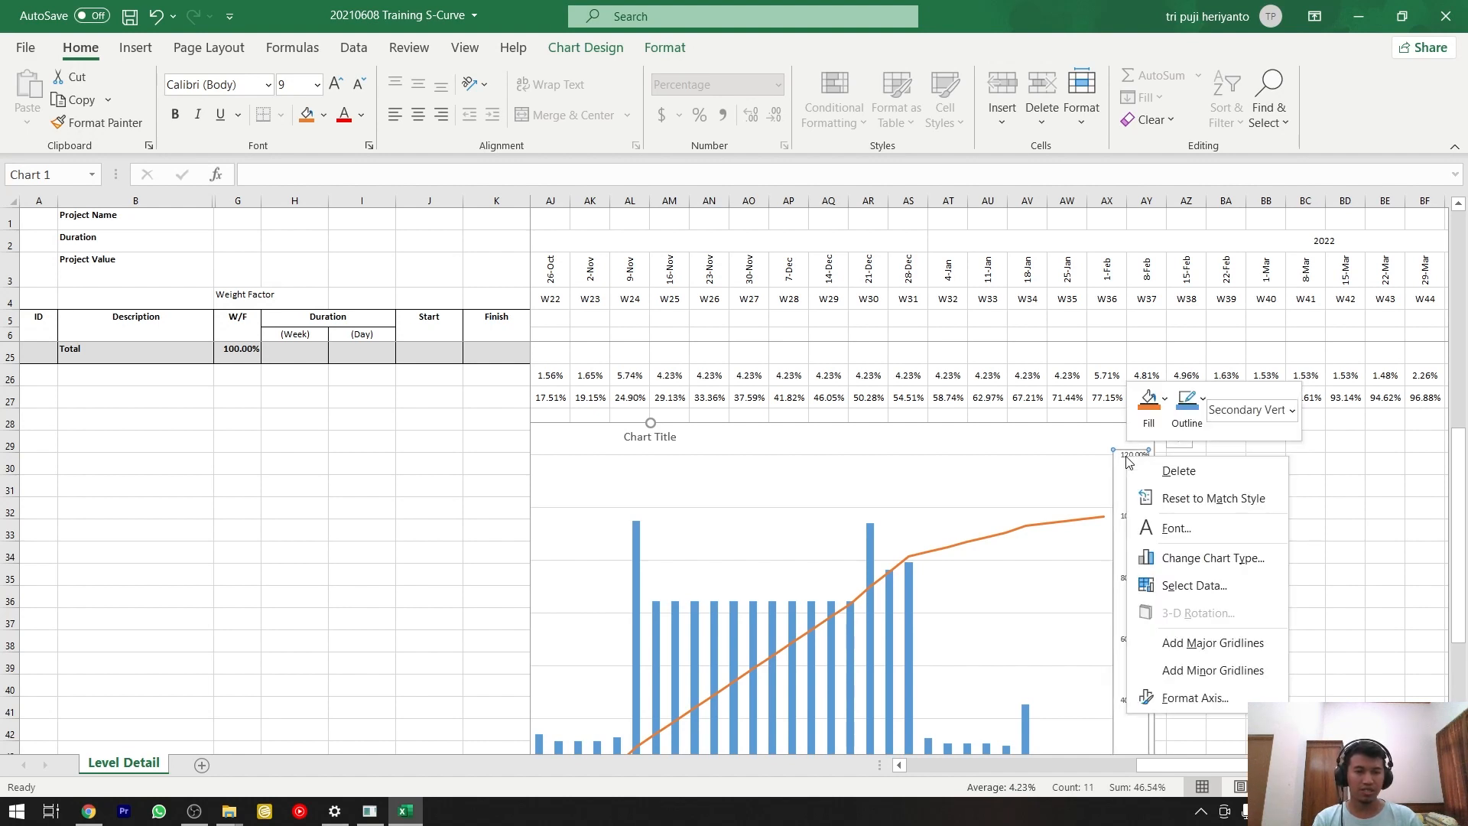
right_click(1119, 461)
click(1087, 484)
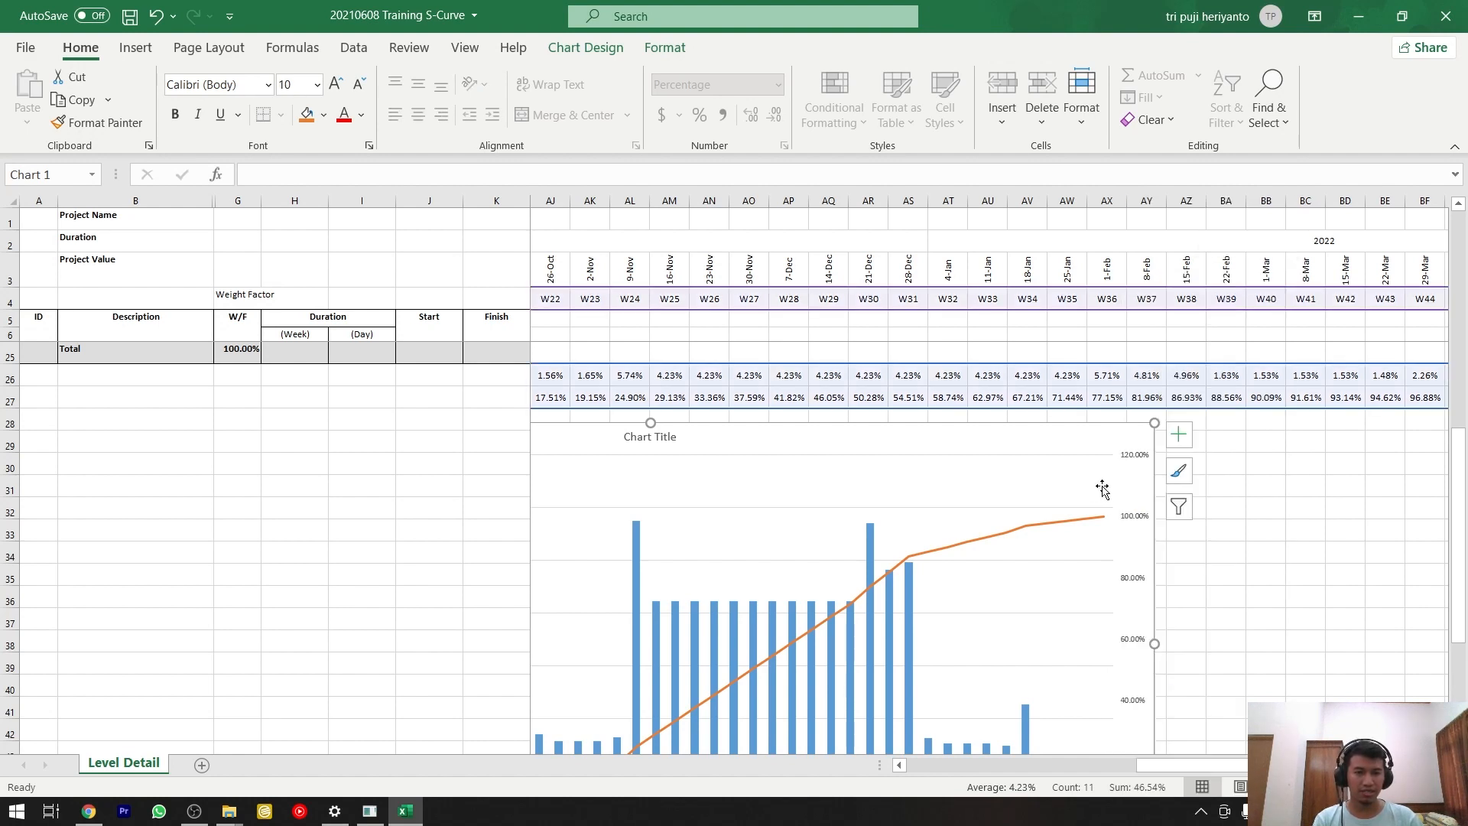
click(1227, 510)
double_click(1134, 484)
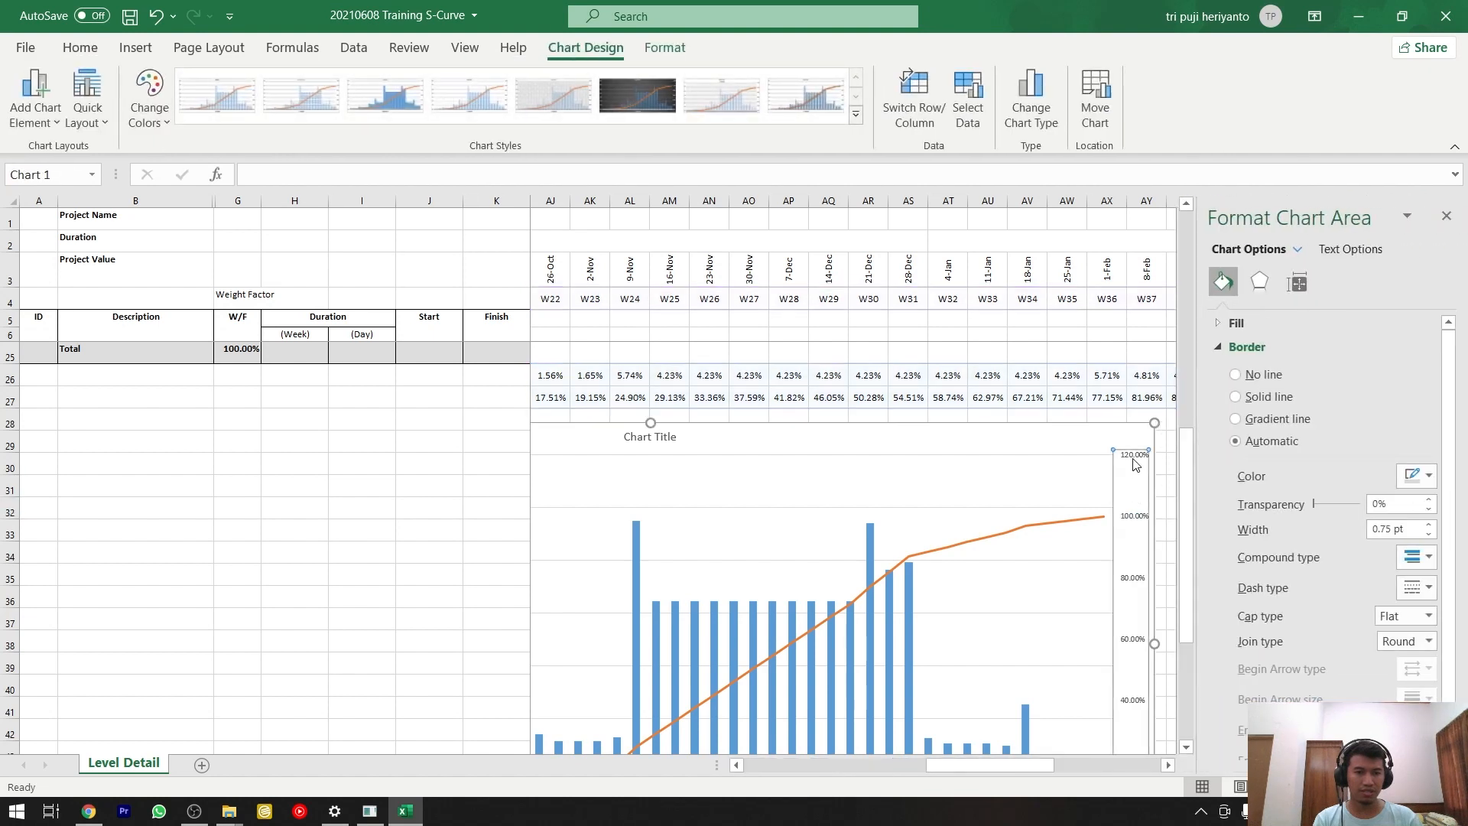
click(1135, 464)
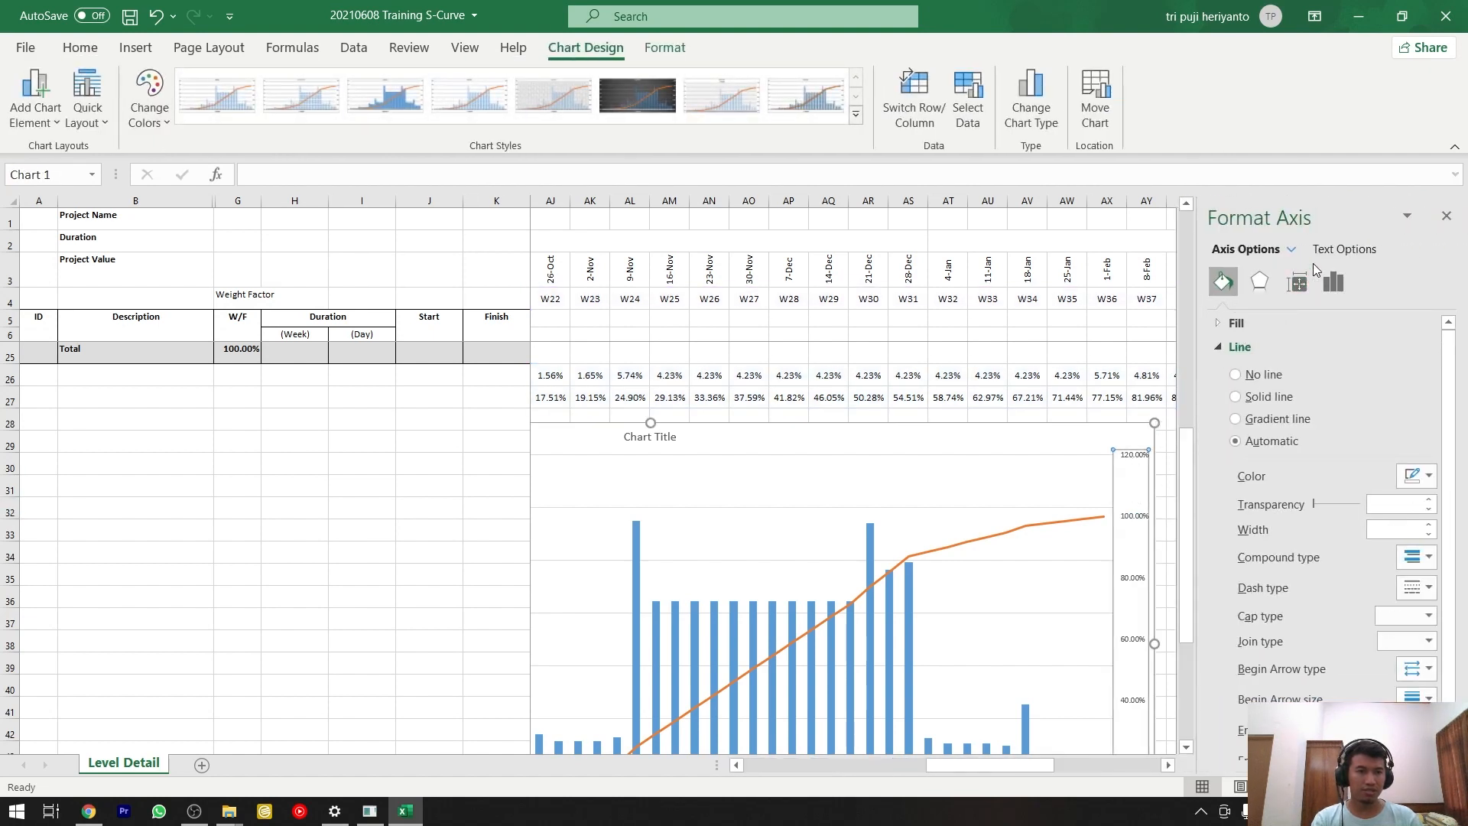
click(1342, 250)
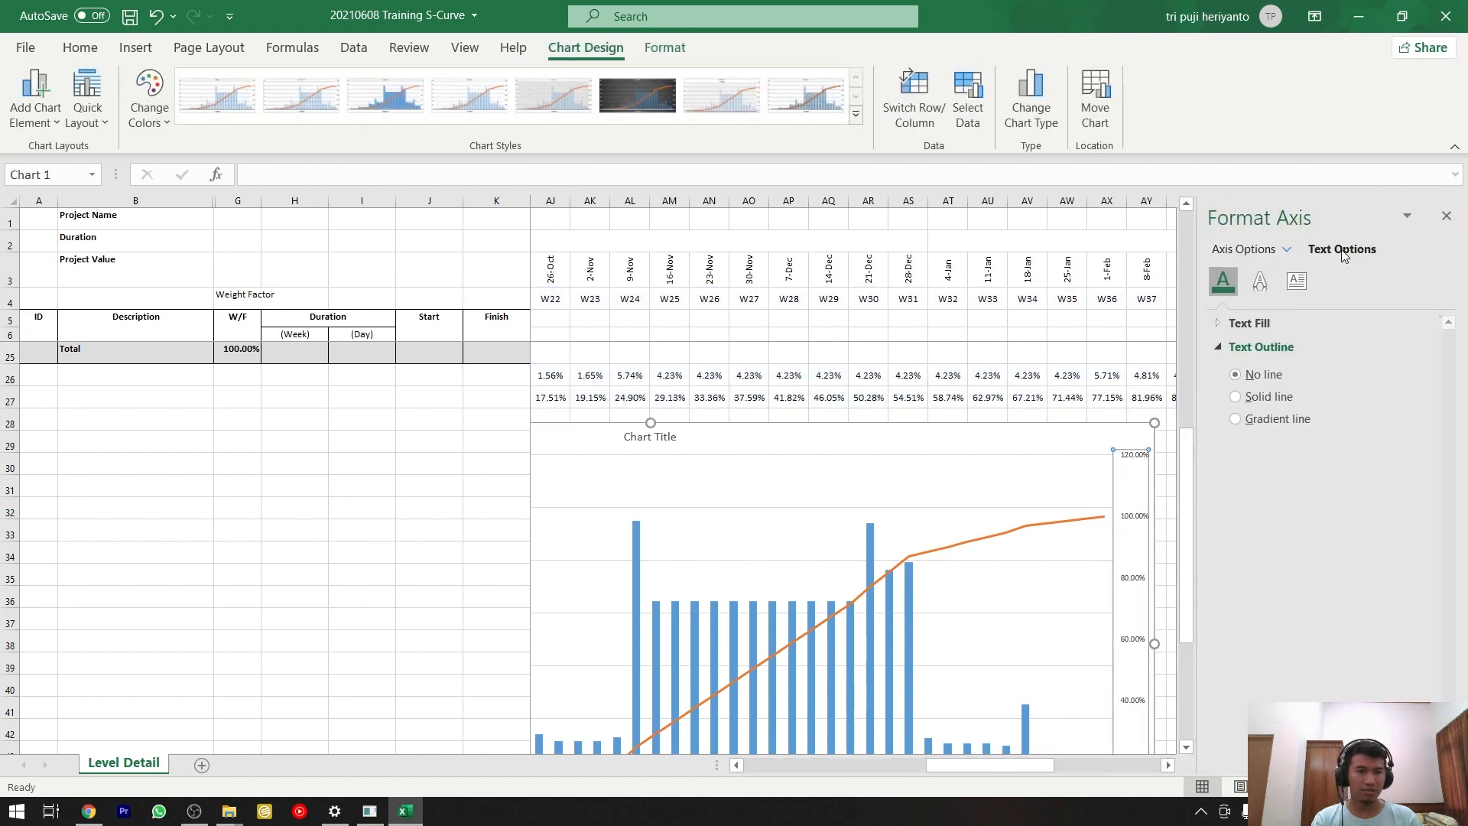
click(1252, 250)
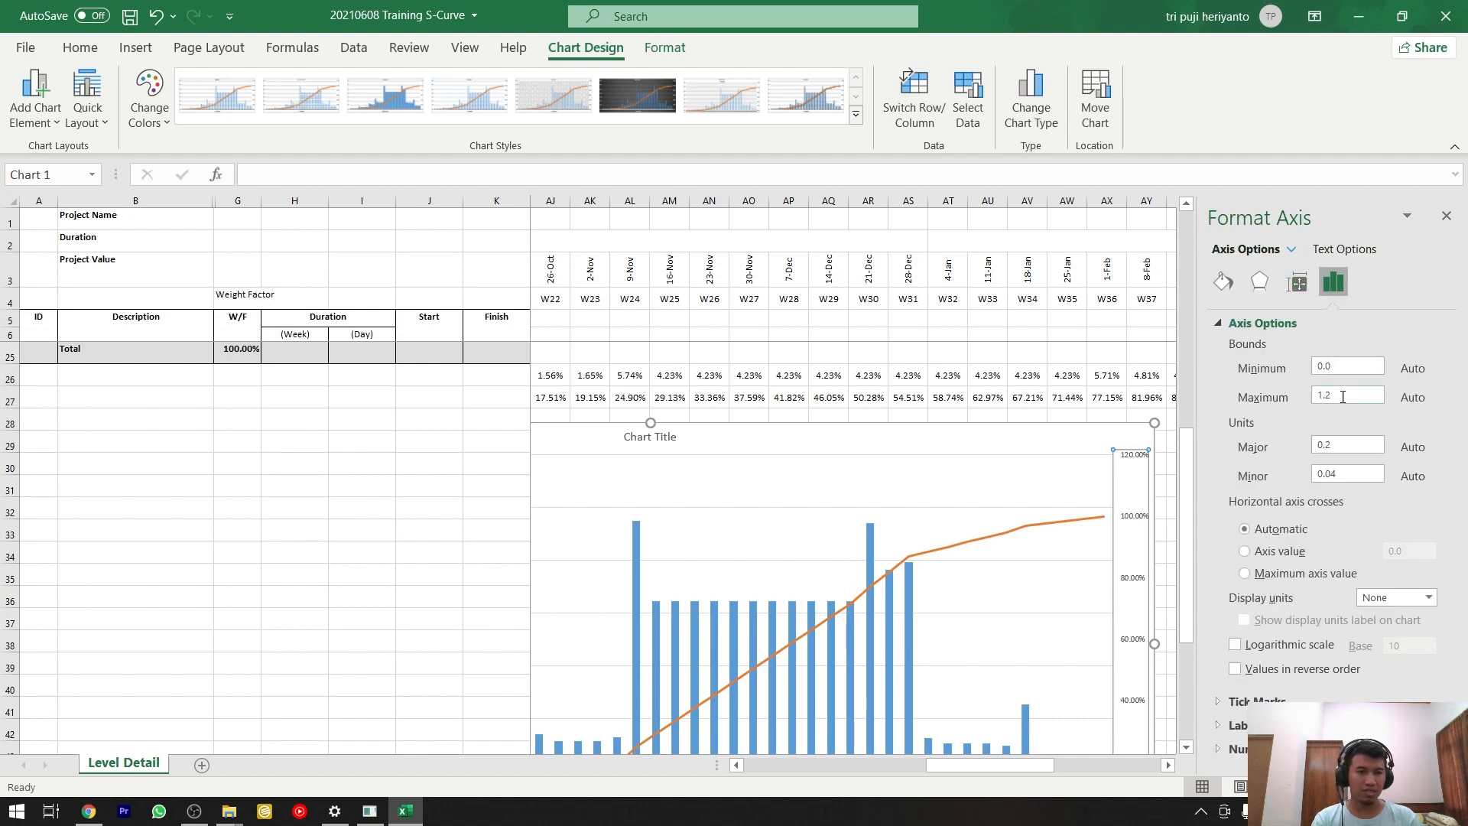
text(1)
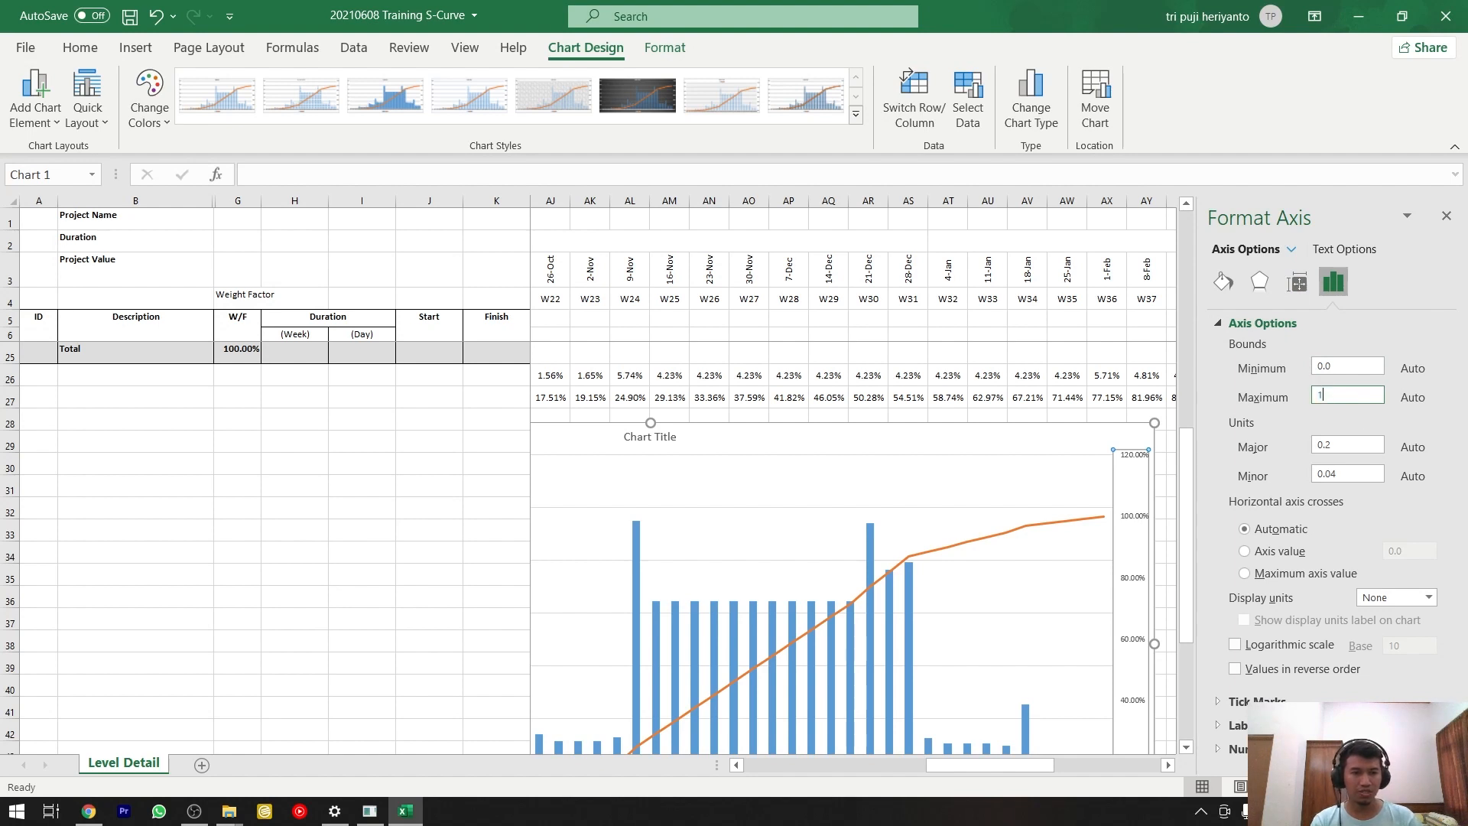
key(Return)
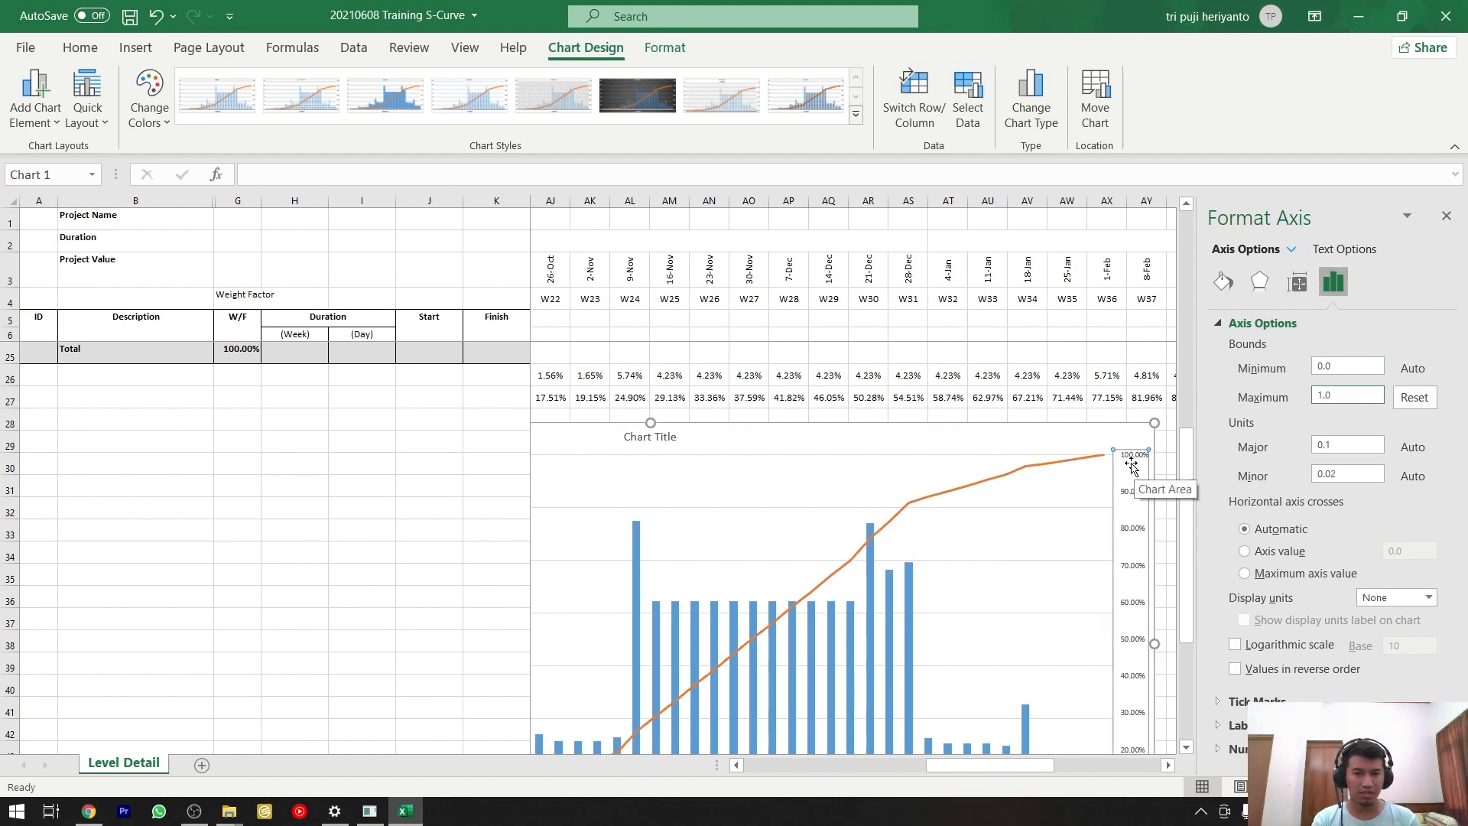
click(1118, 415)
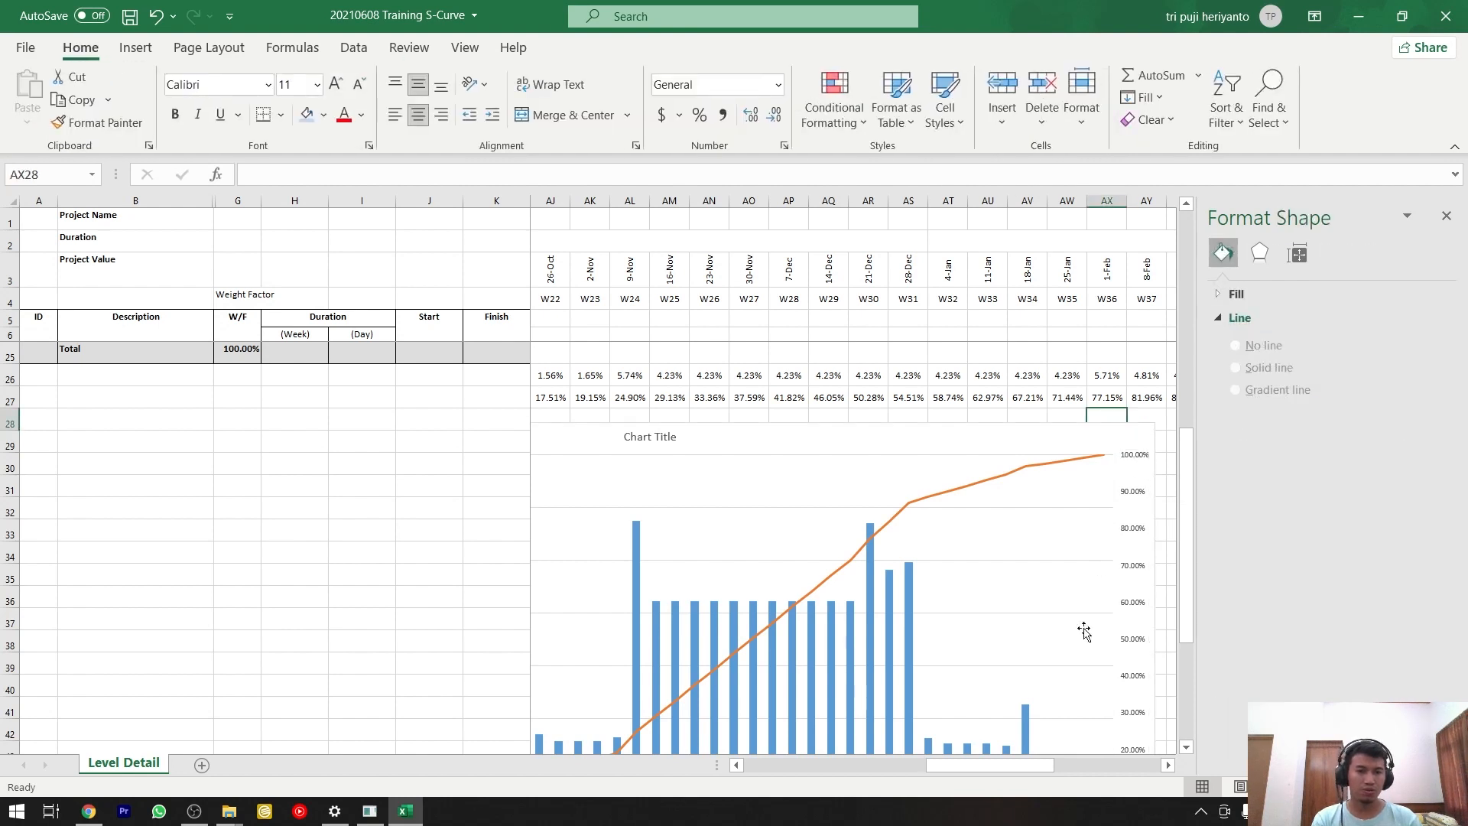
Set the maximum bound of the chart's primary vertical axis to 0.1 and close the axis formatting options.
drag(1032, 761, 929, 766)
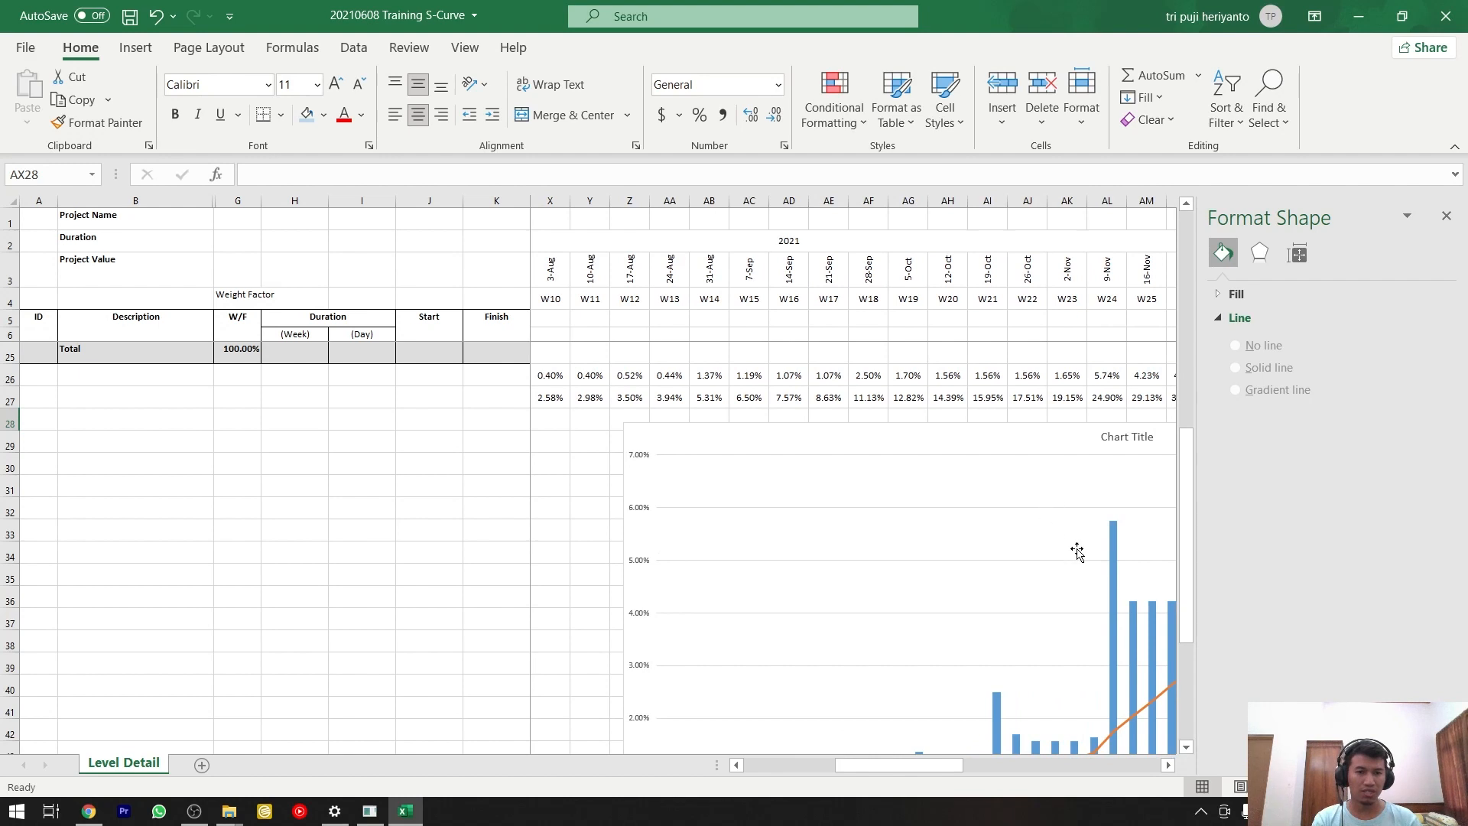
click(636, 518)
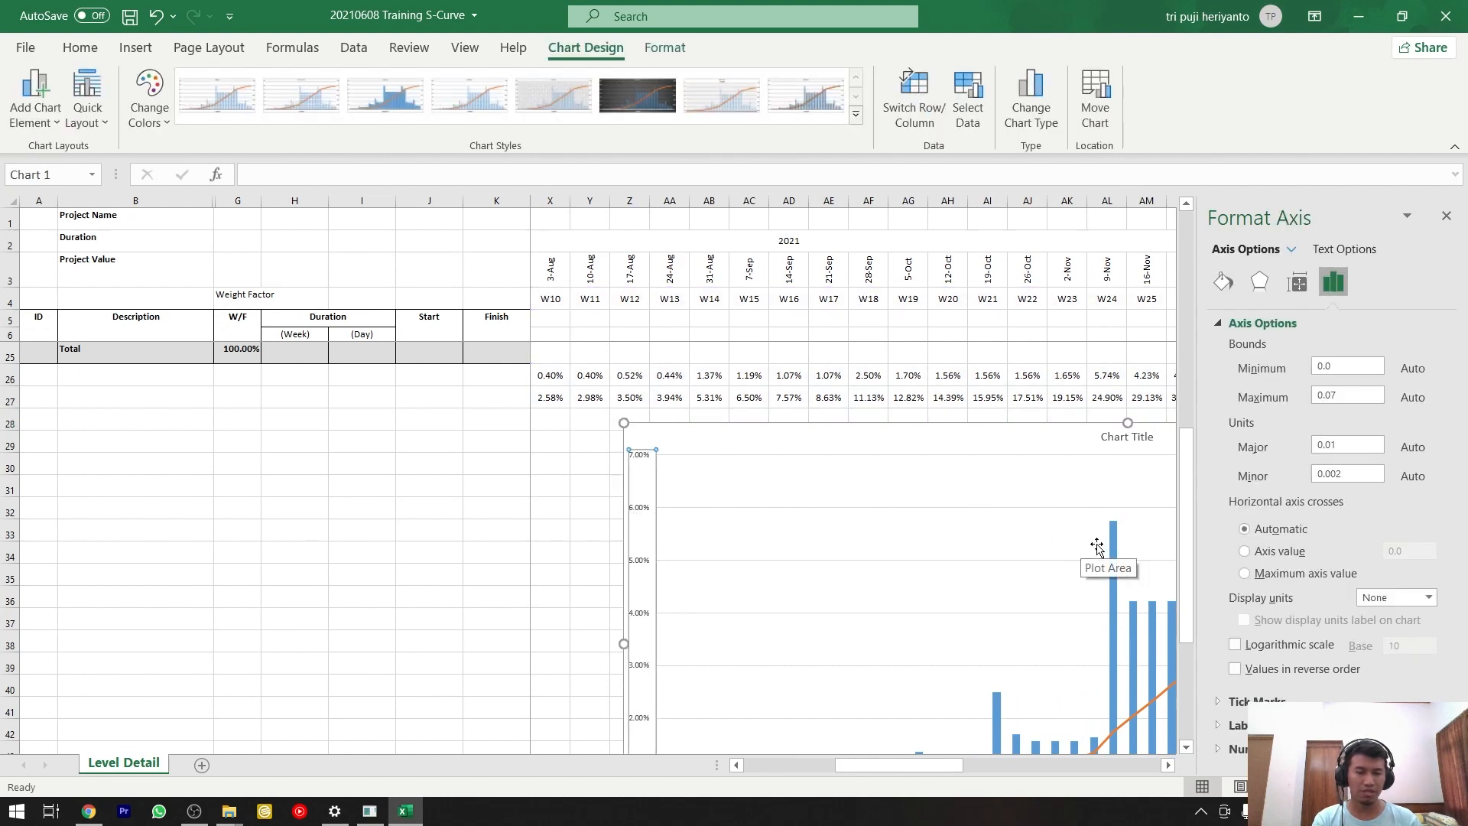
mouse_move(1113, 545)
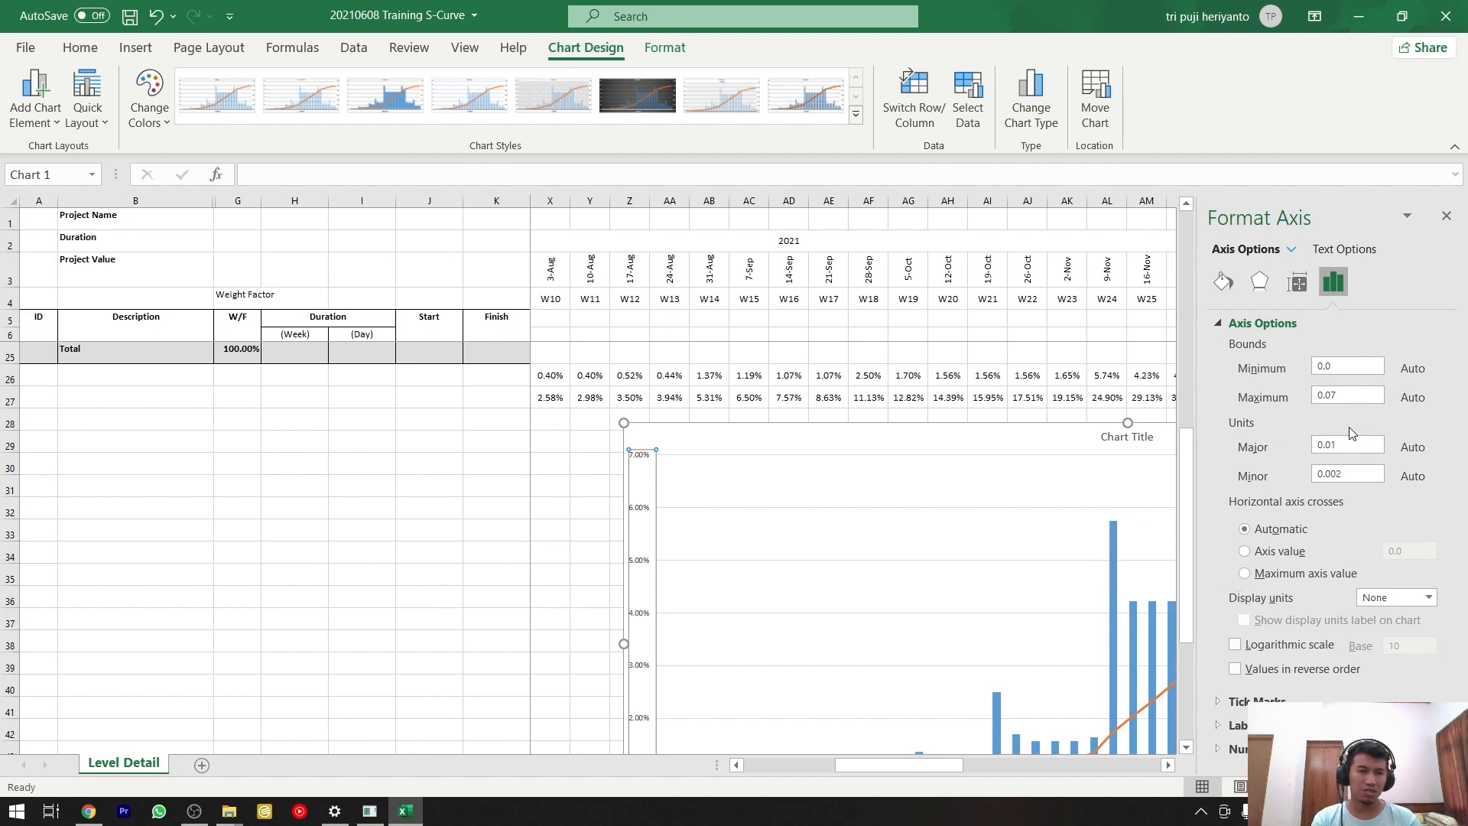
click(1350, 398)
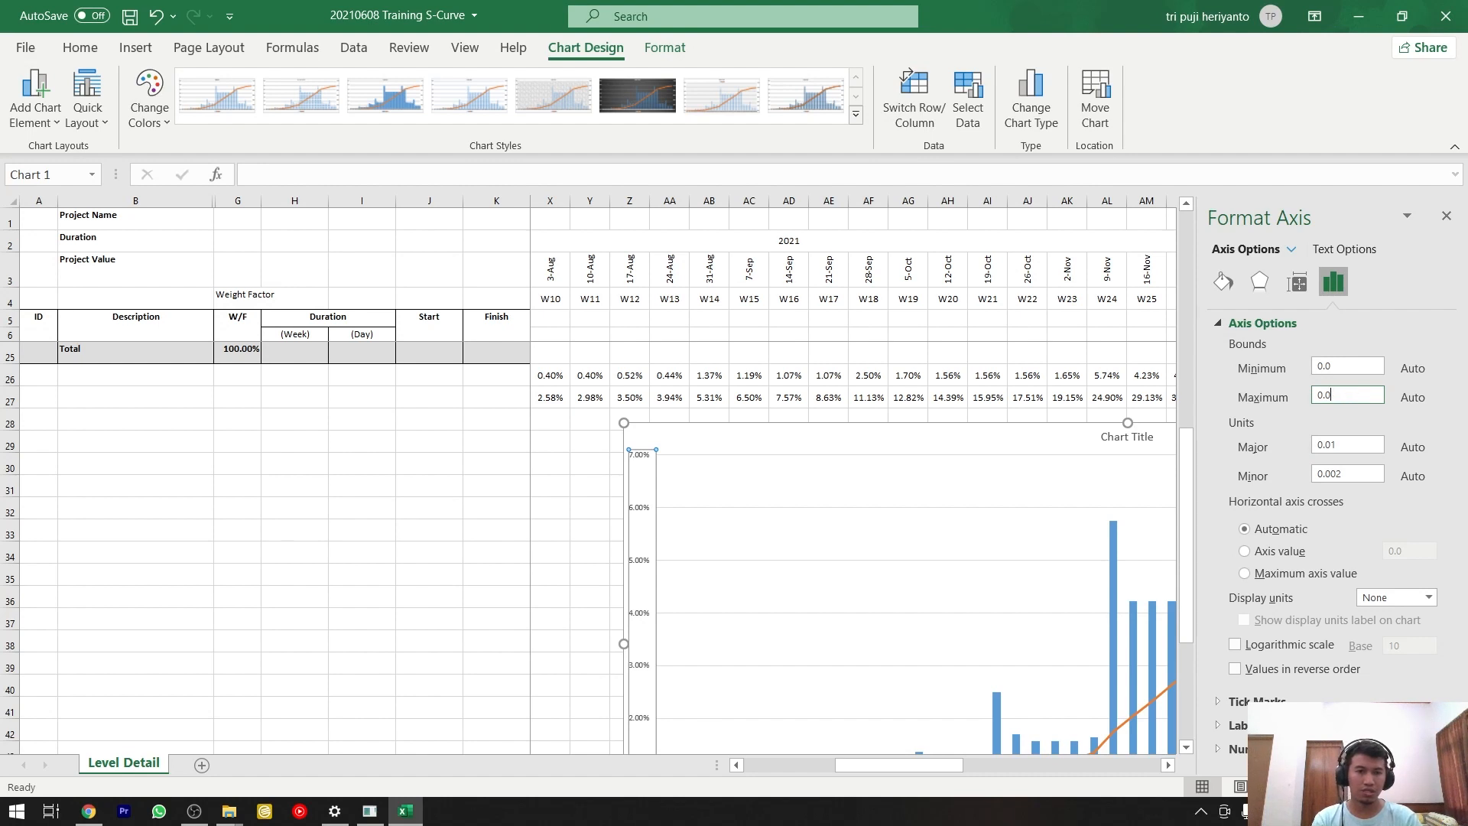
text(1)
key(Return)
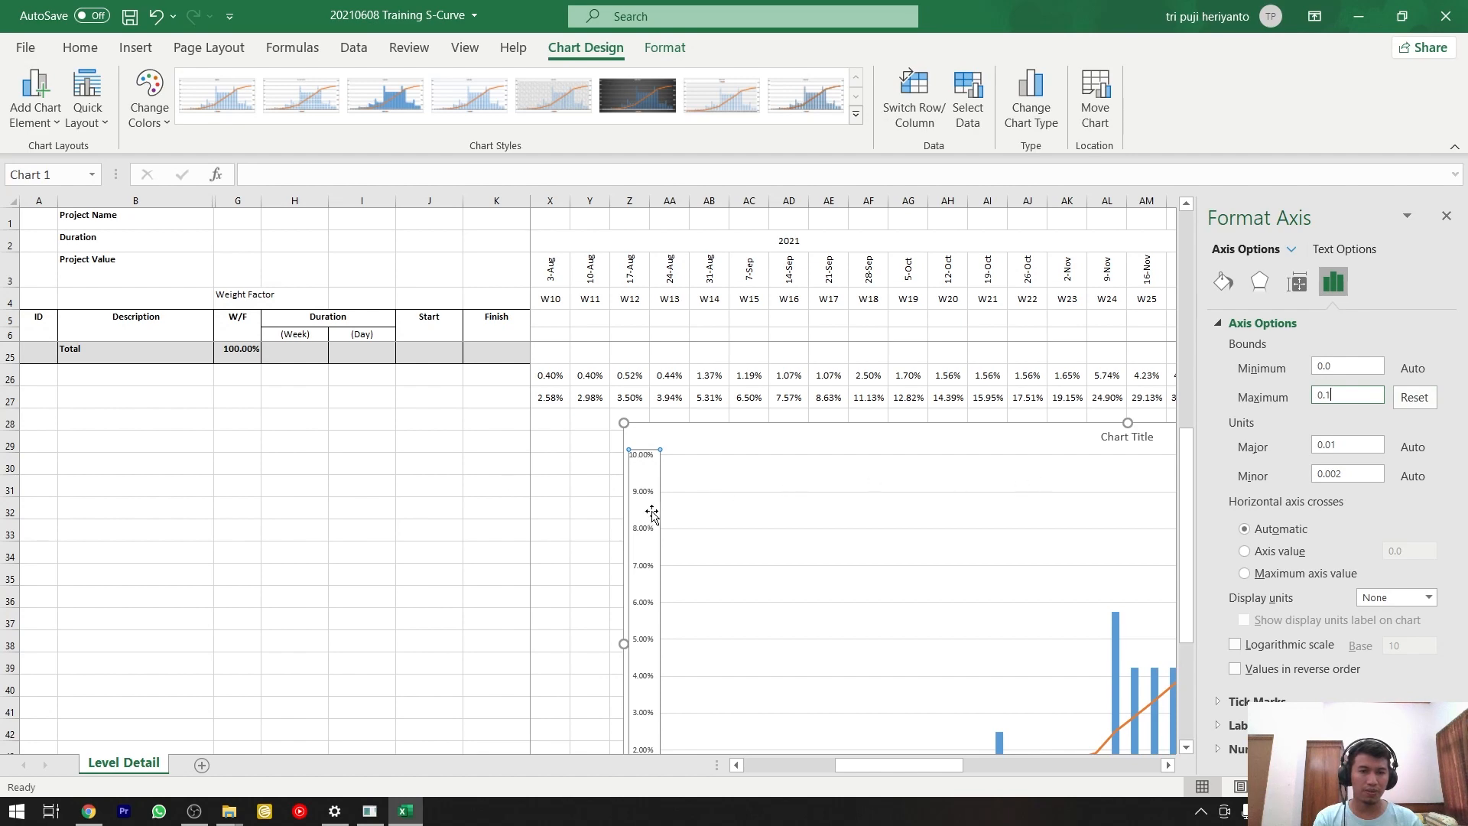
click(1445, 216)
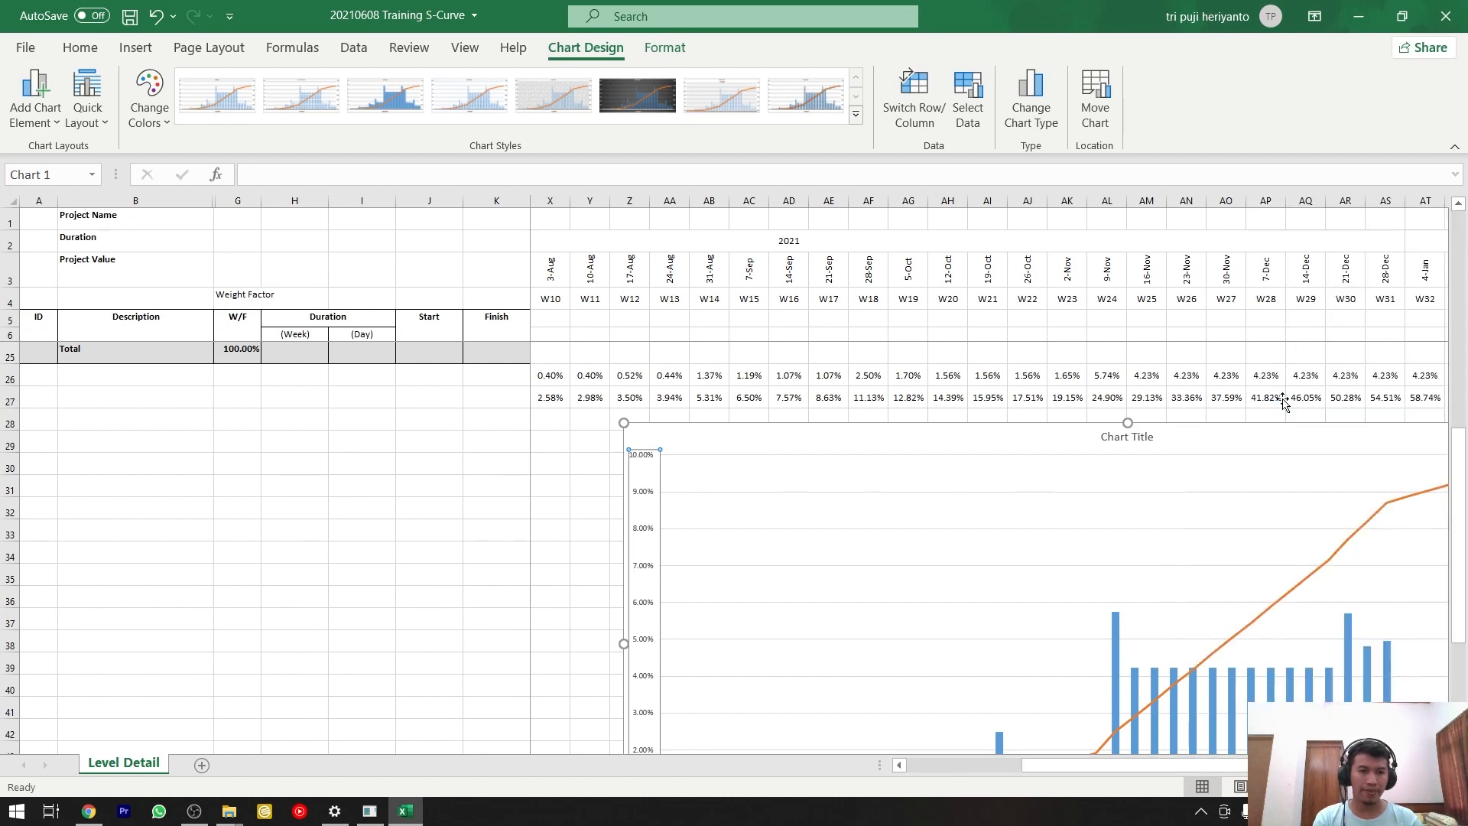
Replace the placeholder chart title with "PROJECT".
scroll(1284, 403, down, 2)
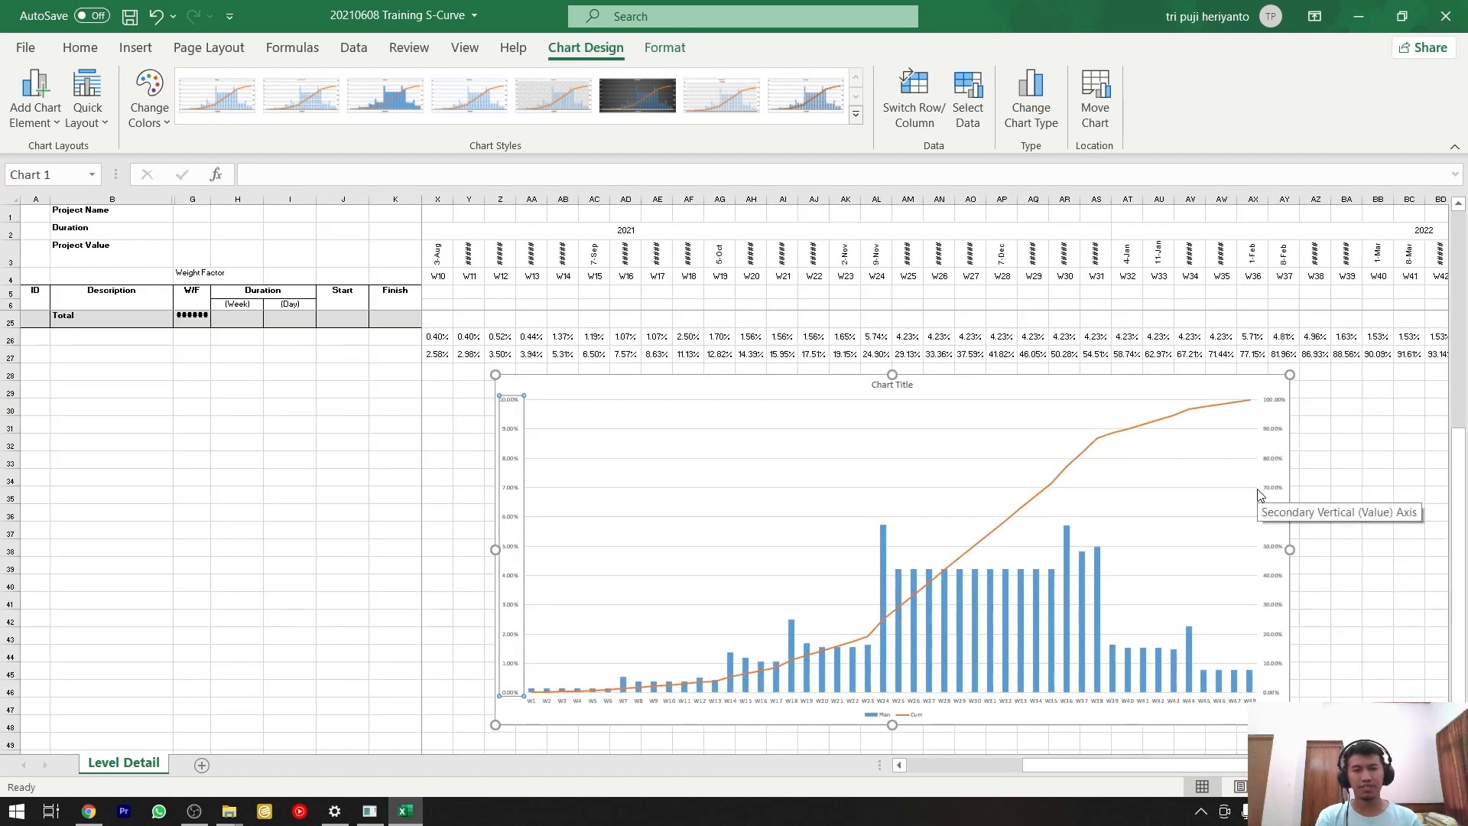
click(898, 384)
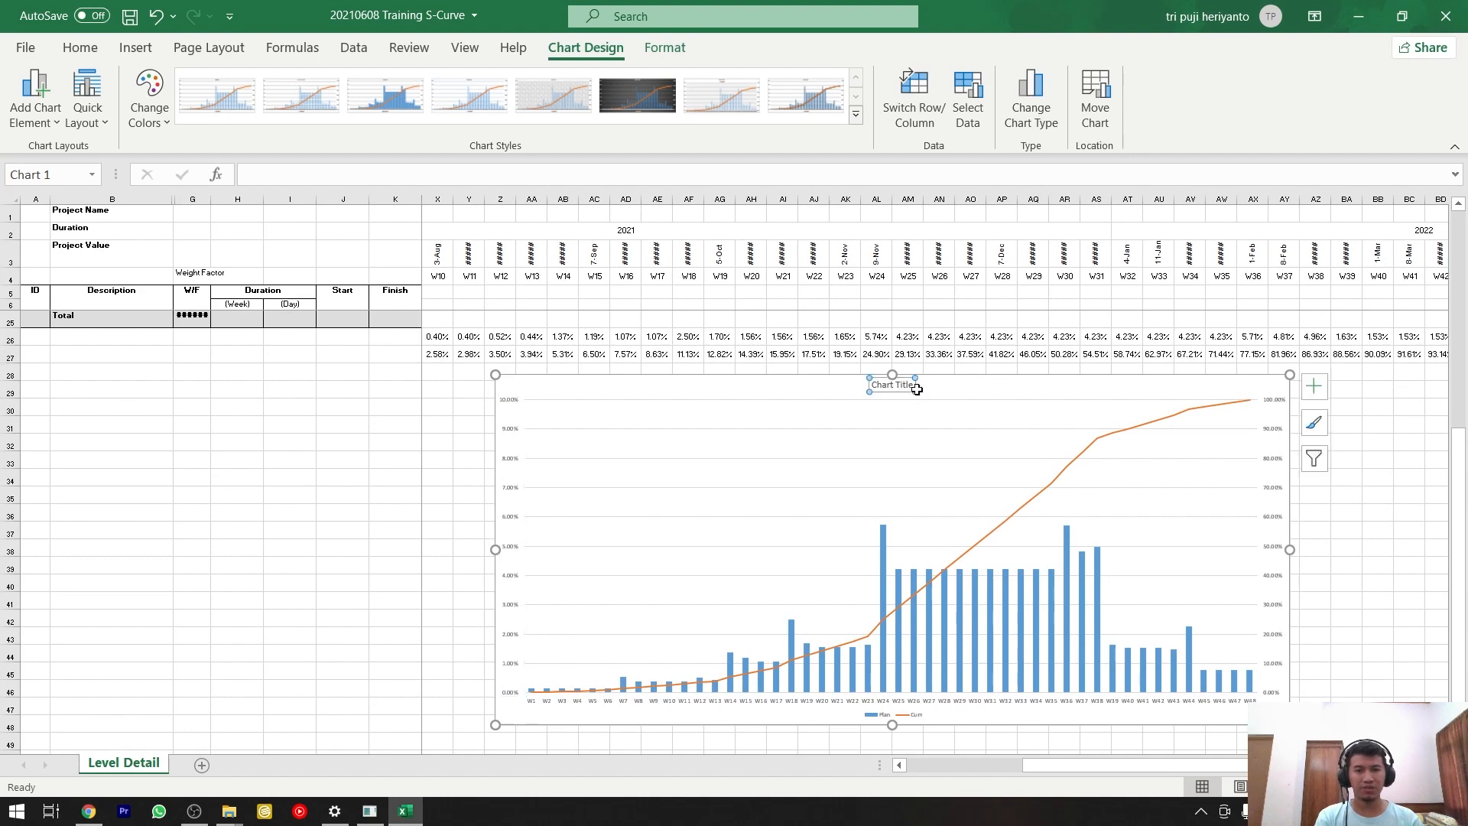
text(PROJ)
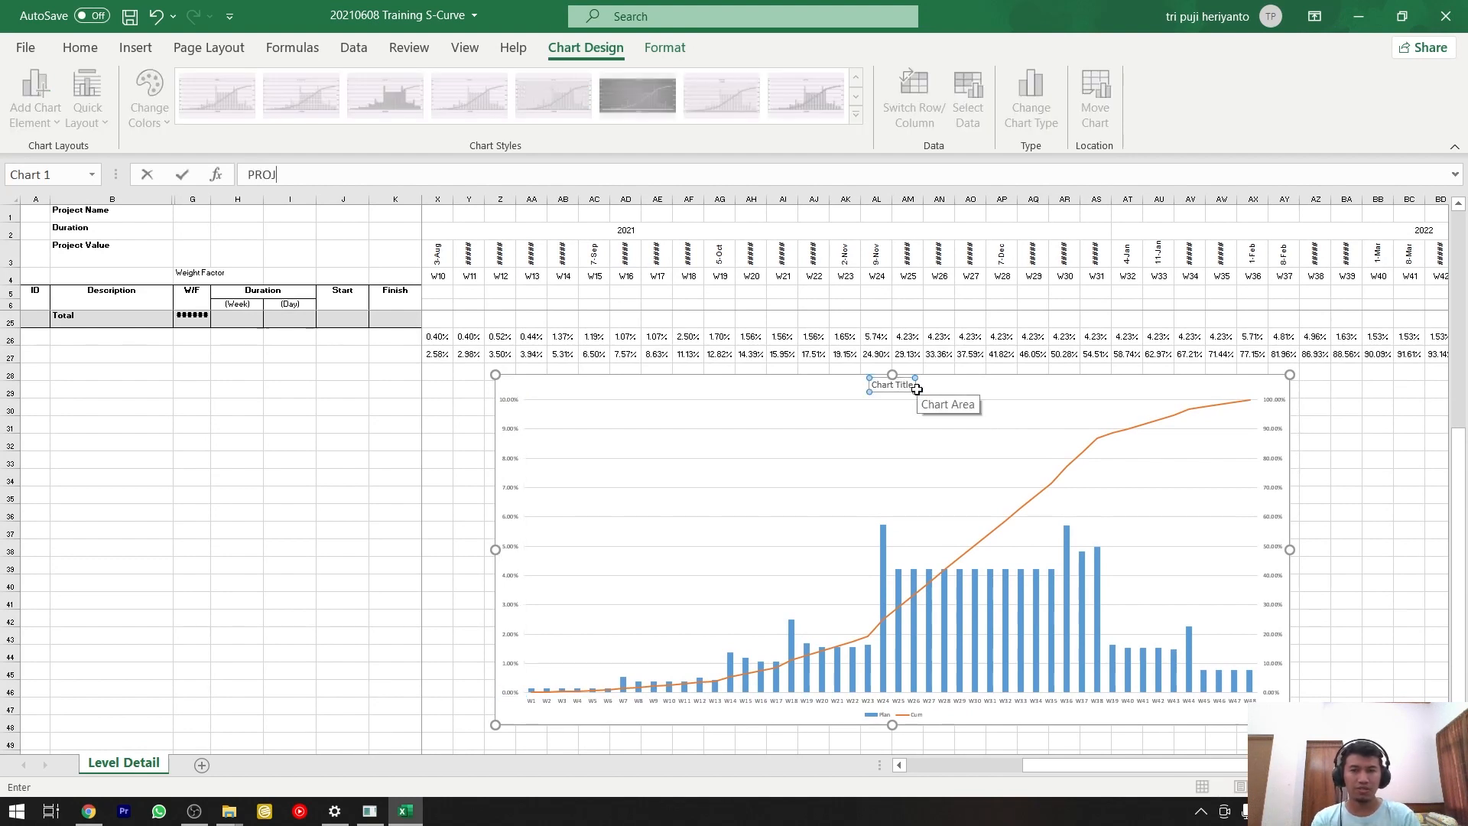
key(Escape)
triple_click(898, 389)
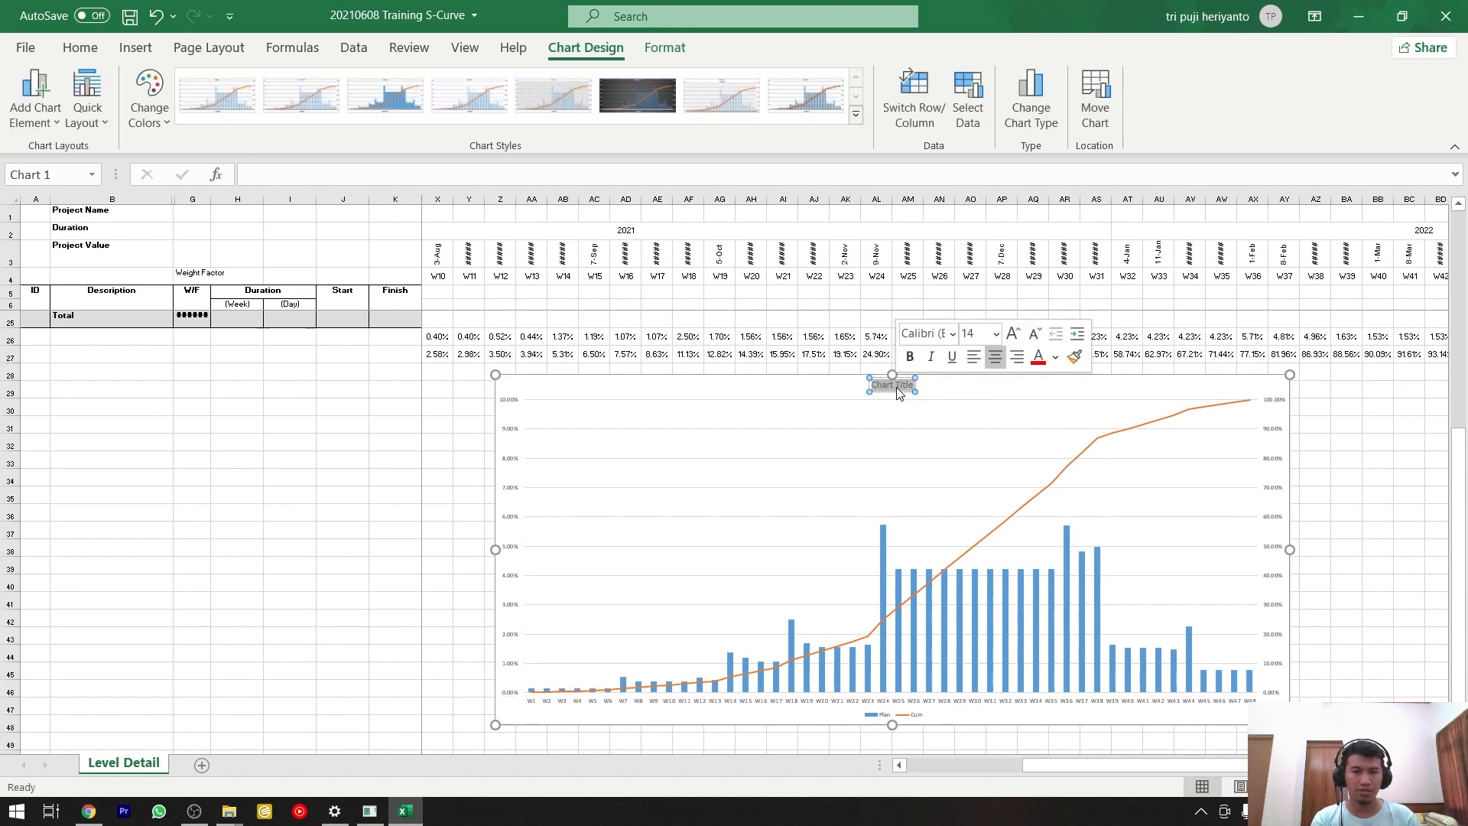
text(PROJEVT)
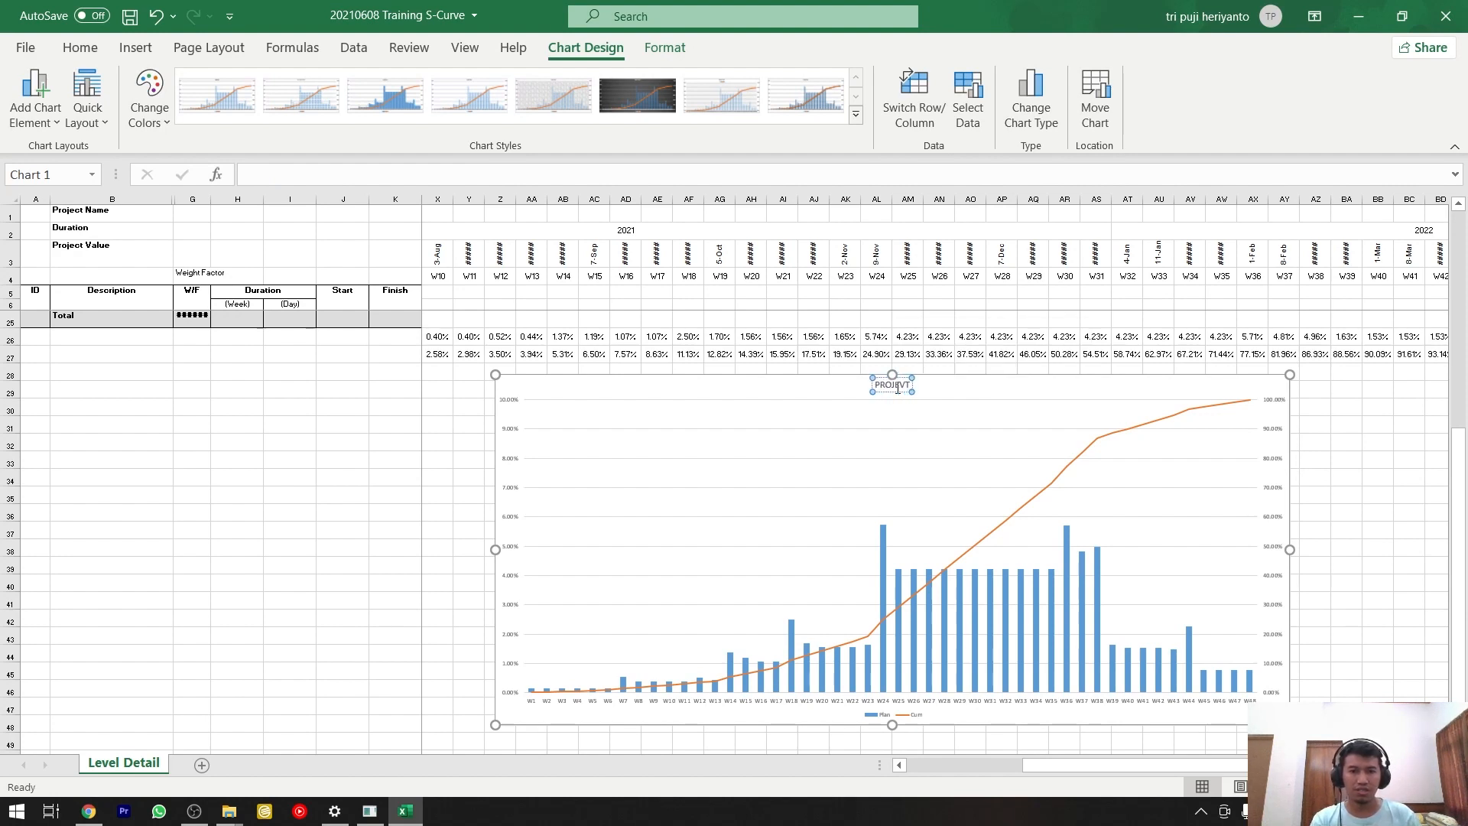
key(BackSpace)
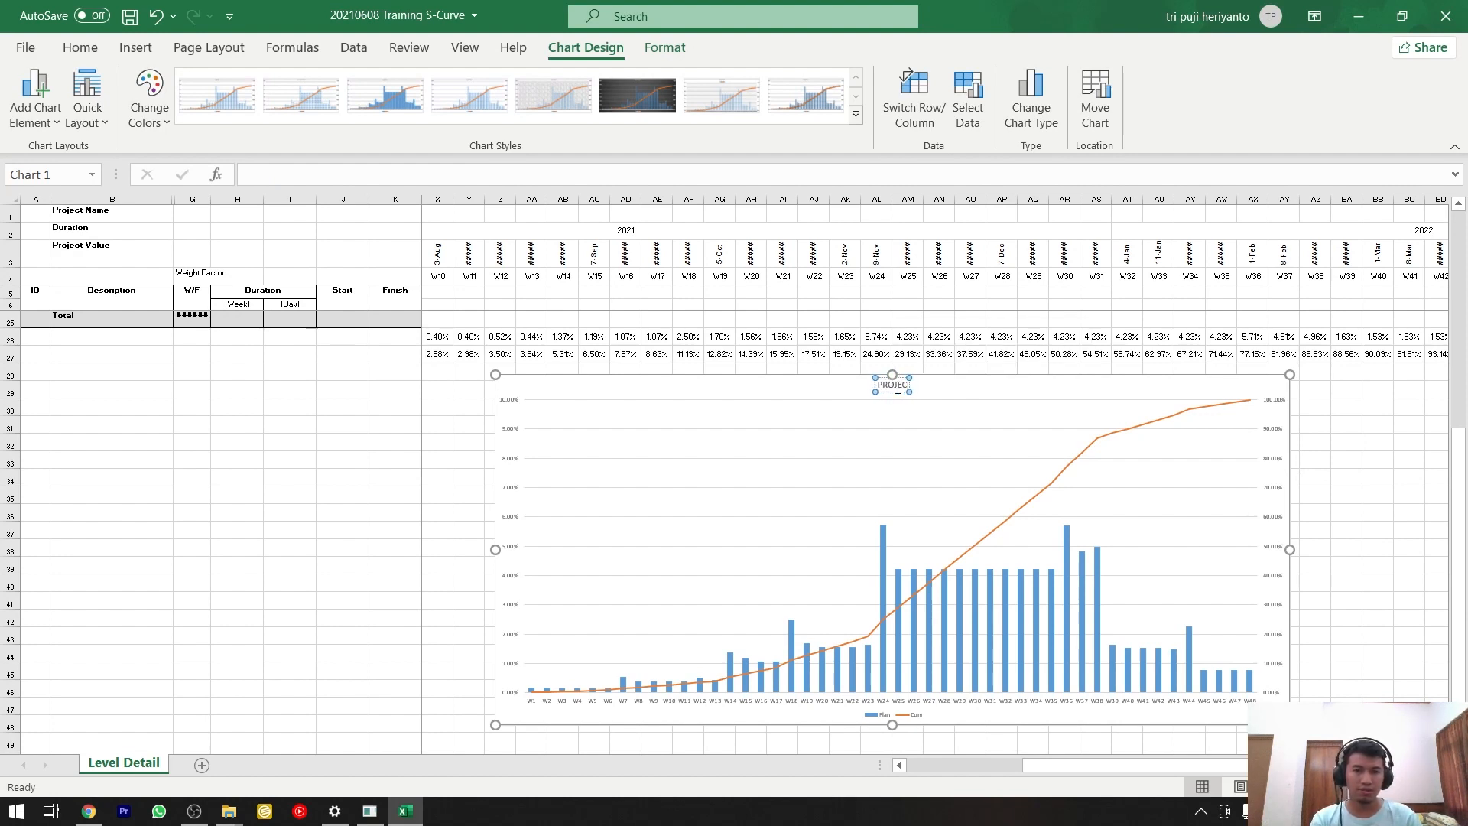
text(T)
Unhide the columns between B and G to show the project details and cost columns.
scroll(884, 505, up, 6)
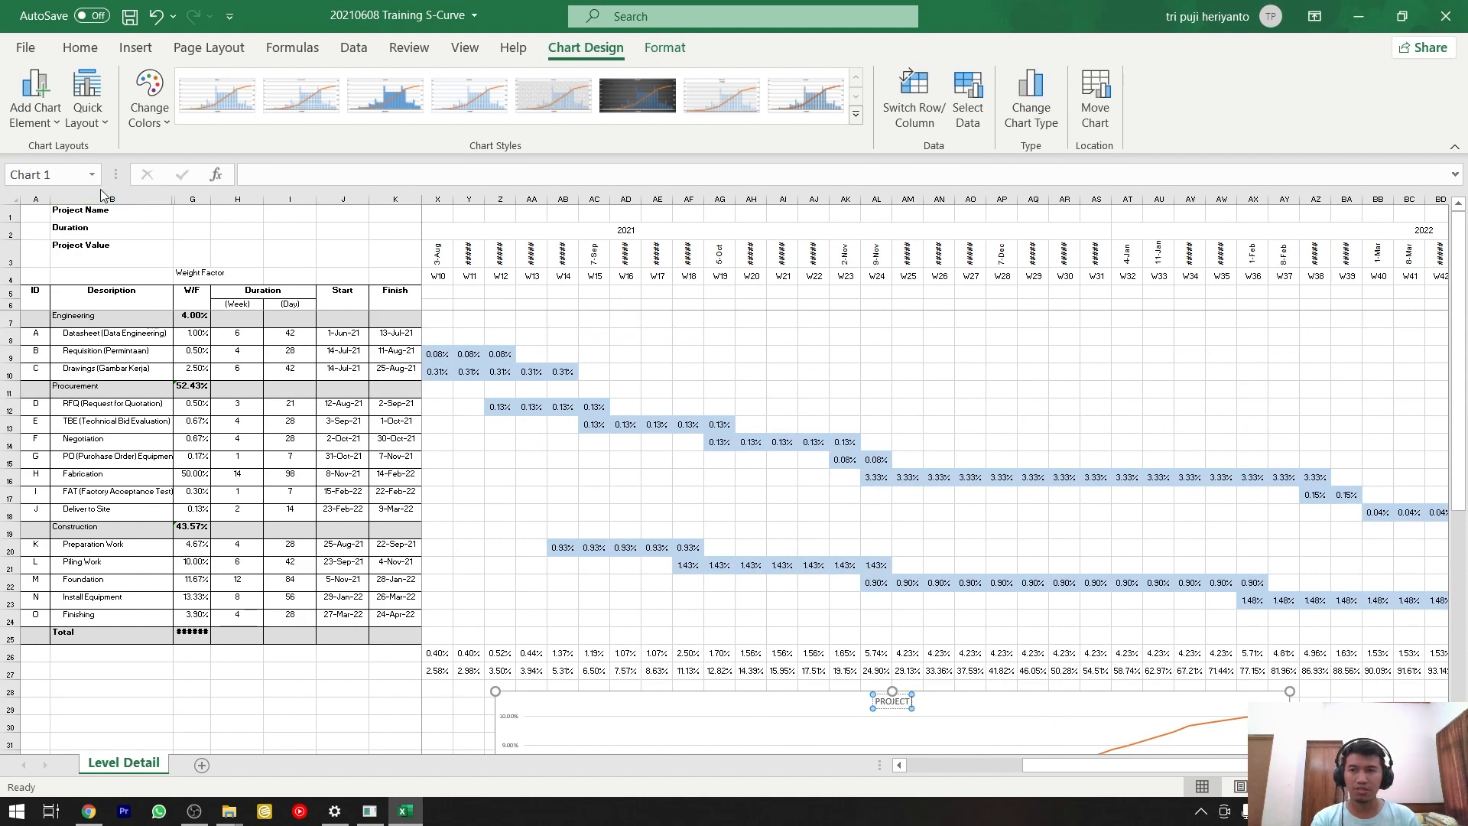
drag(108, 199, 197, 198)
right_click(198, 198)
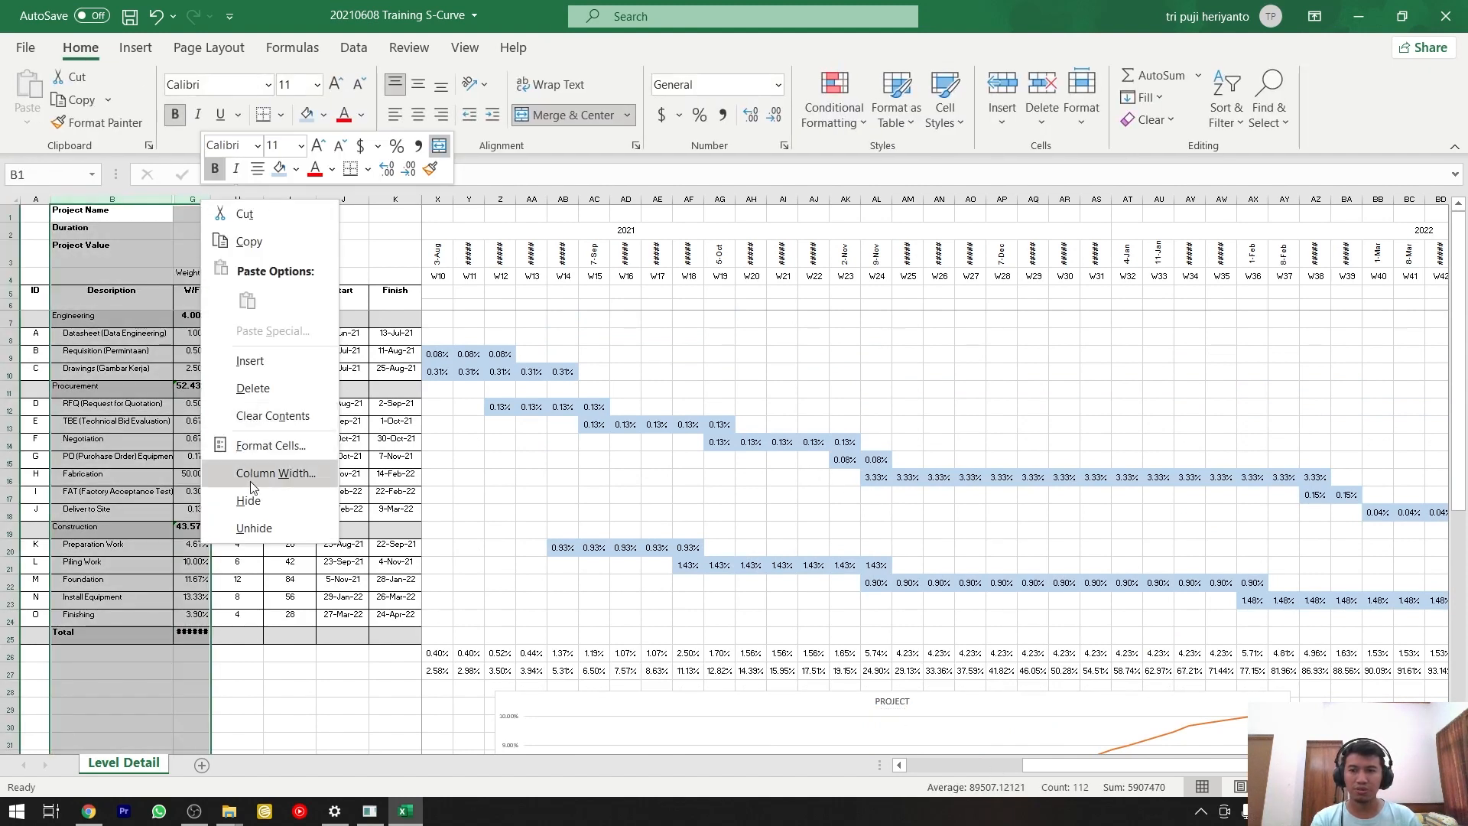
click(259, 527)
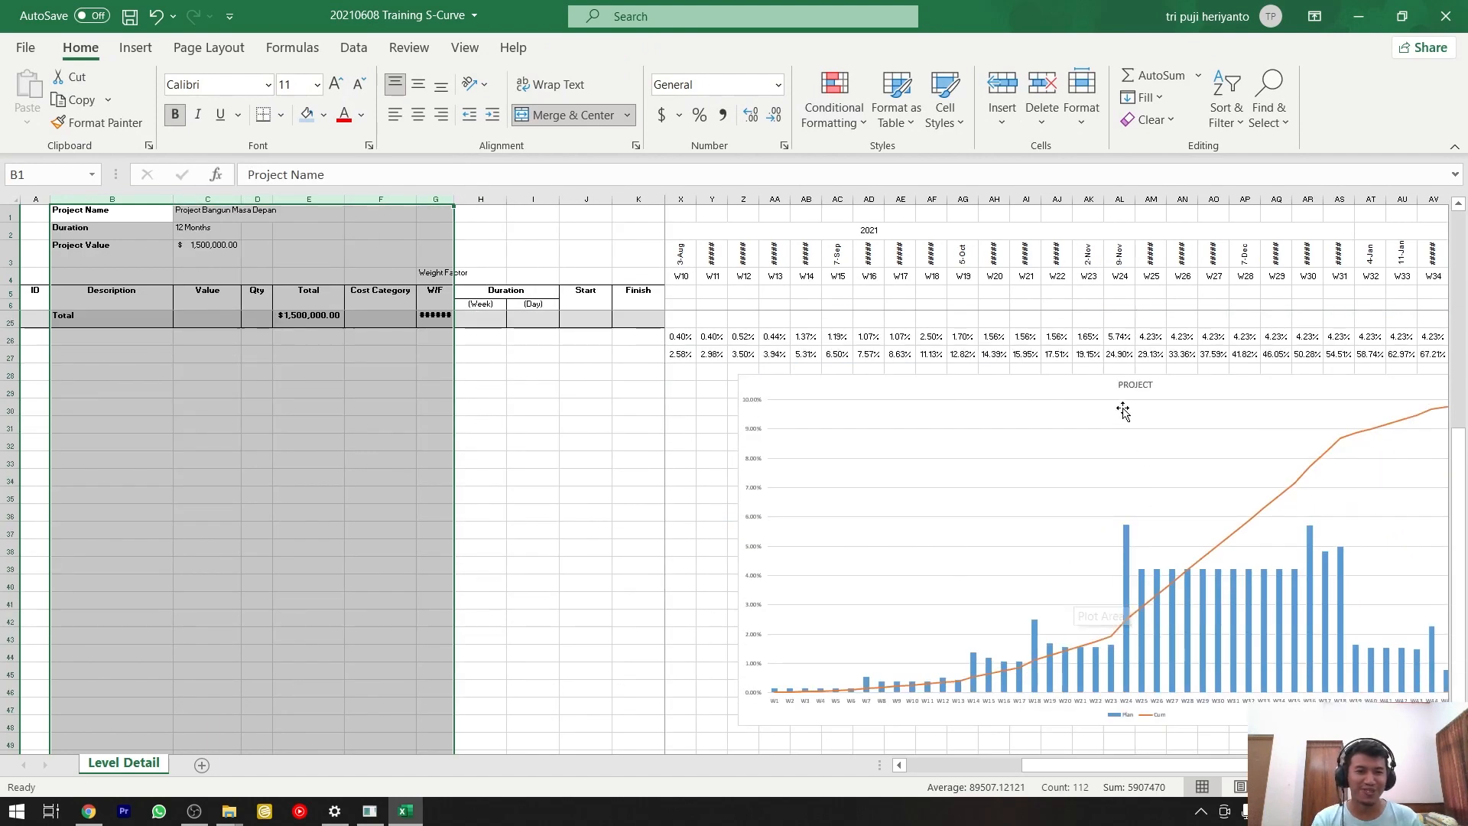
Extend the chart title to read "PROJECT BANGUN MASA DEPAN".
click(1140, 382)
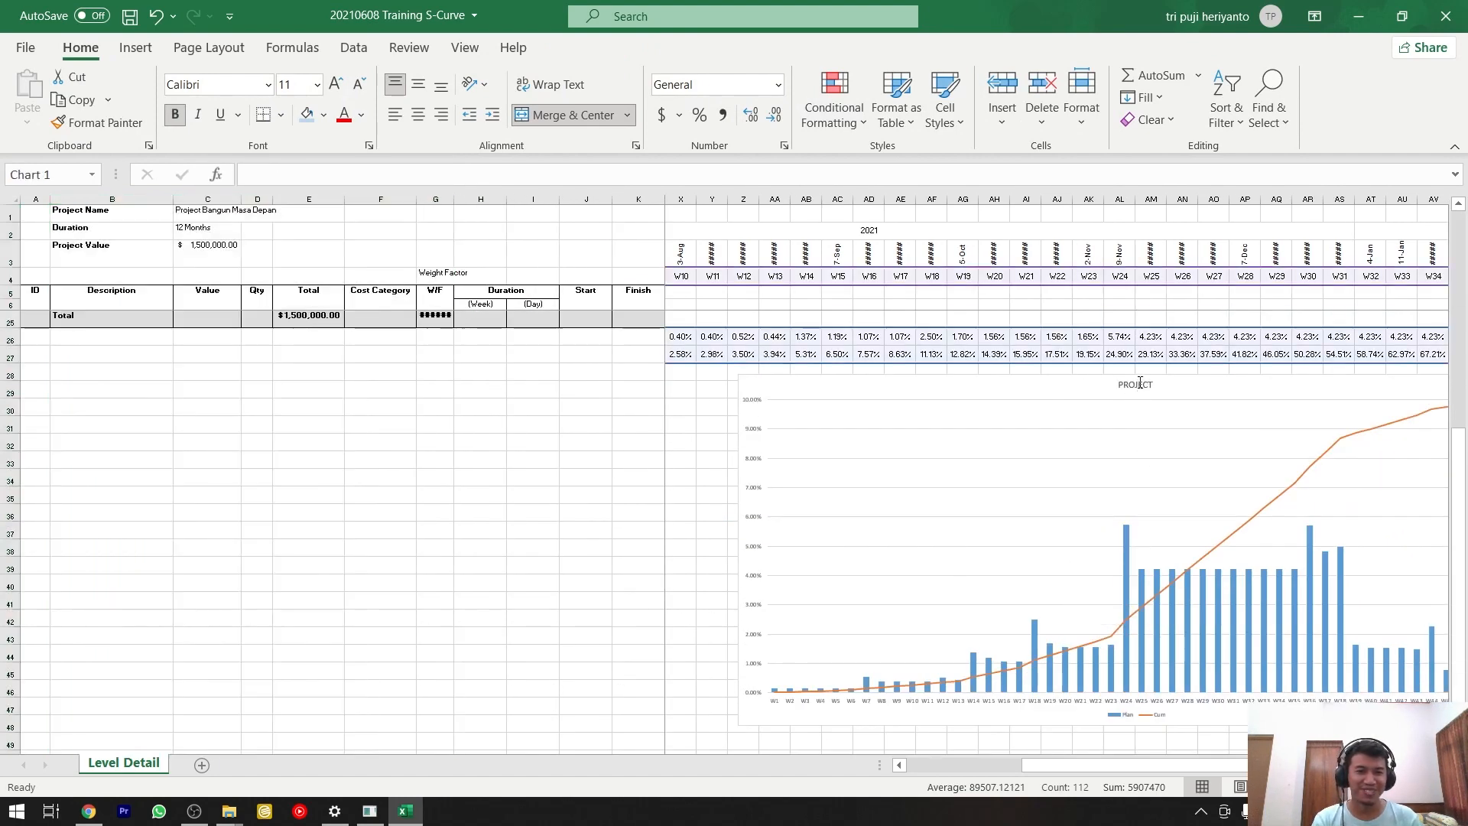
click(1140, 382)
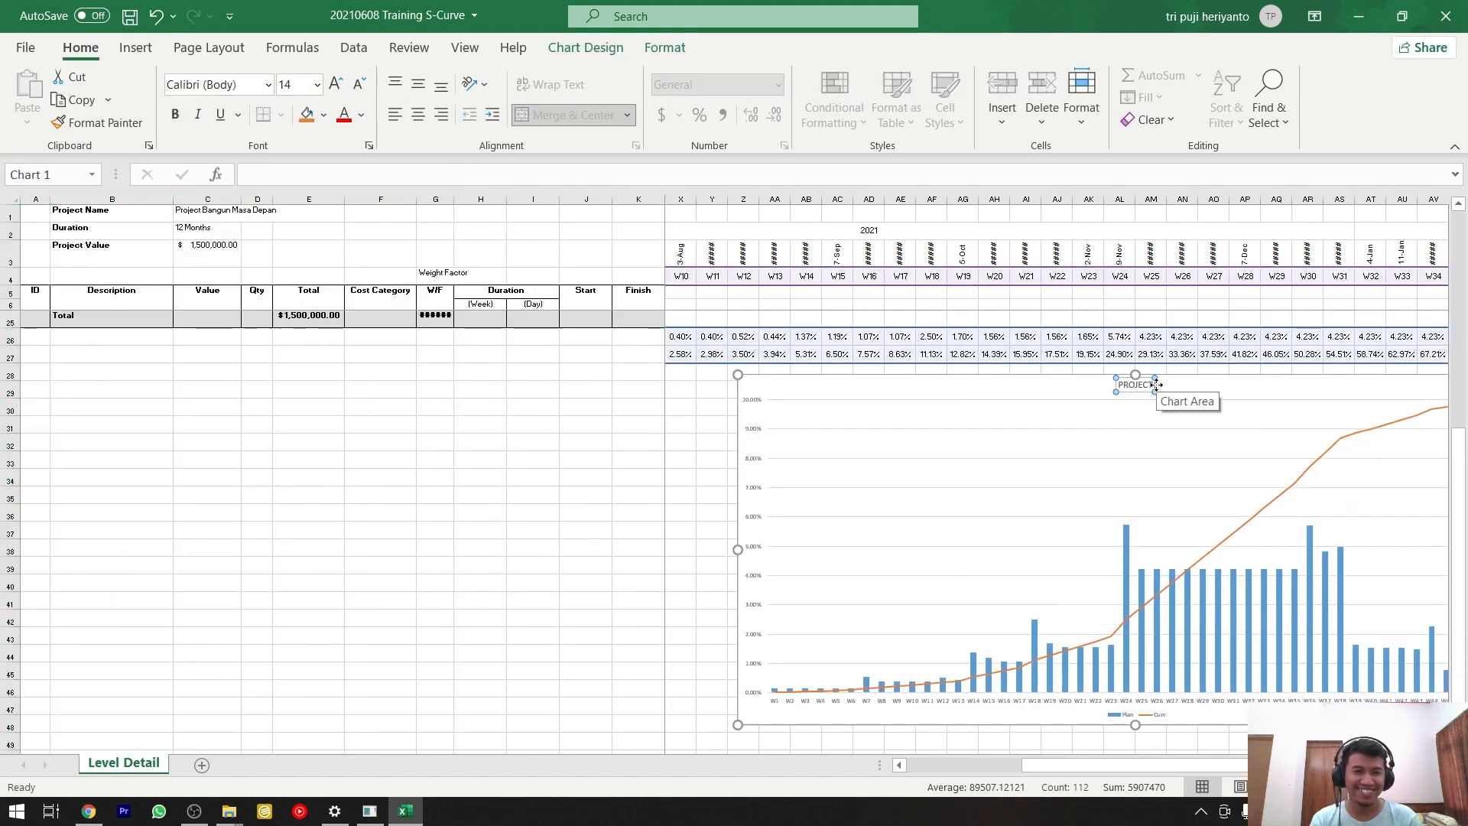
text(NA)
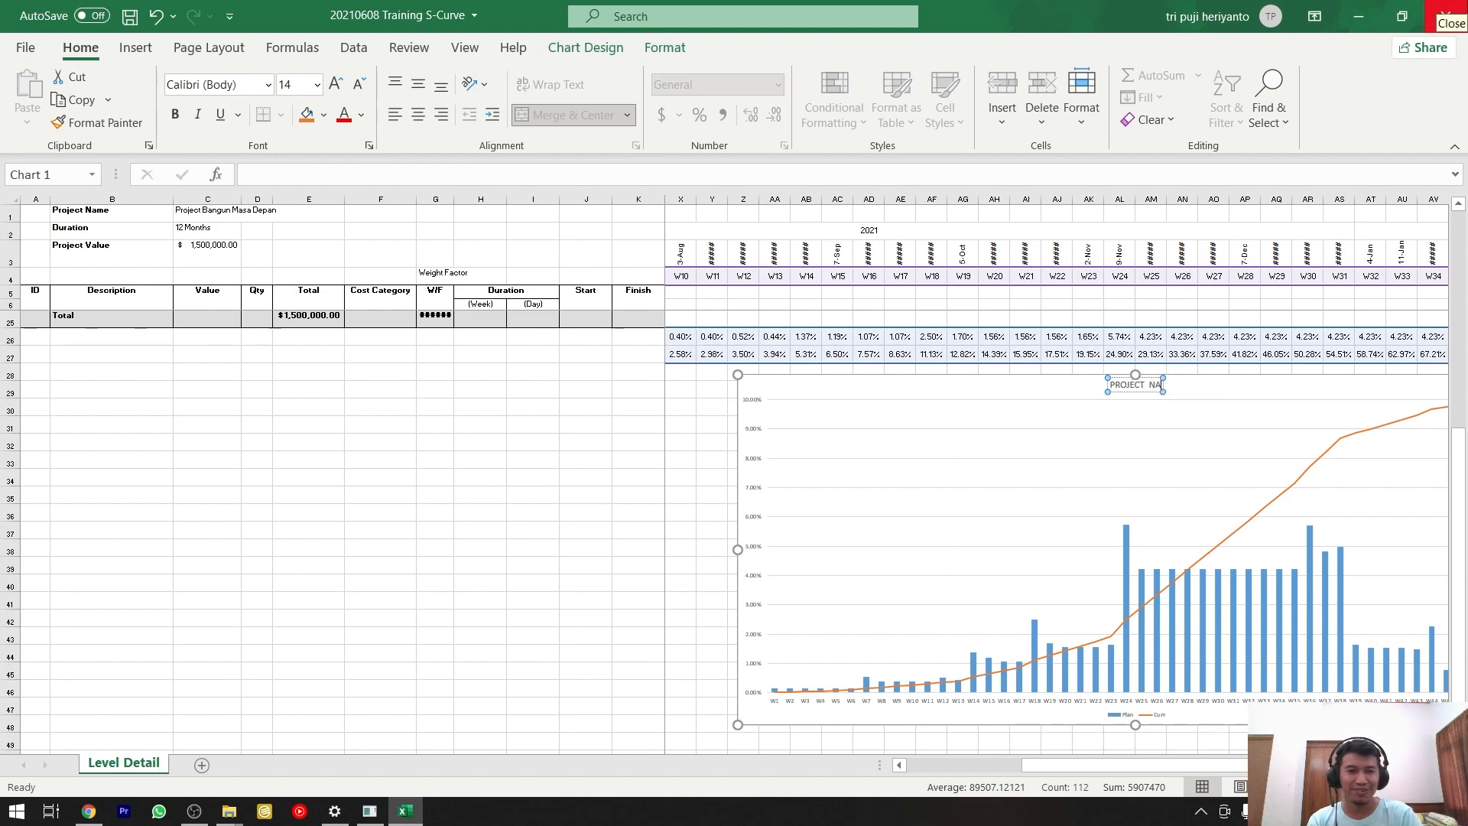
key(BackSpace)
key(BackSpace)
text(BANGN)
key(BackSpace)
key(BackSpace)
key(BackSpace)
key(BackSpace)
key(BackSpace)
key(BackSpace)
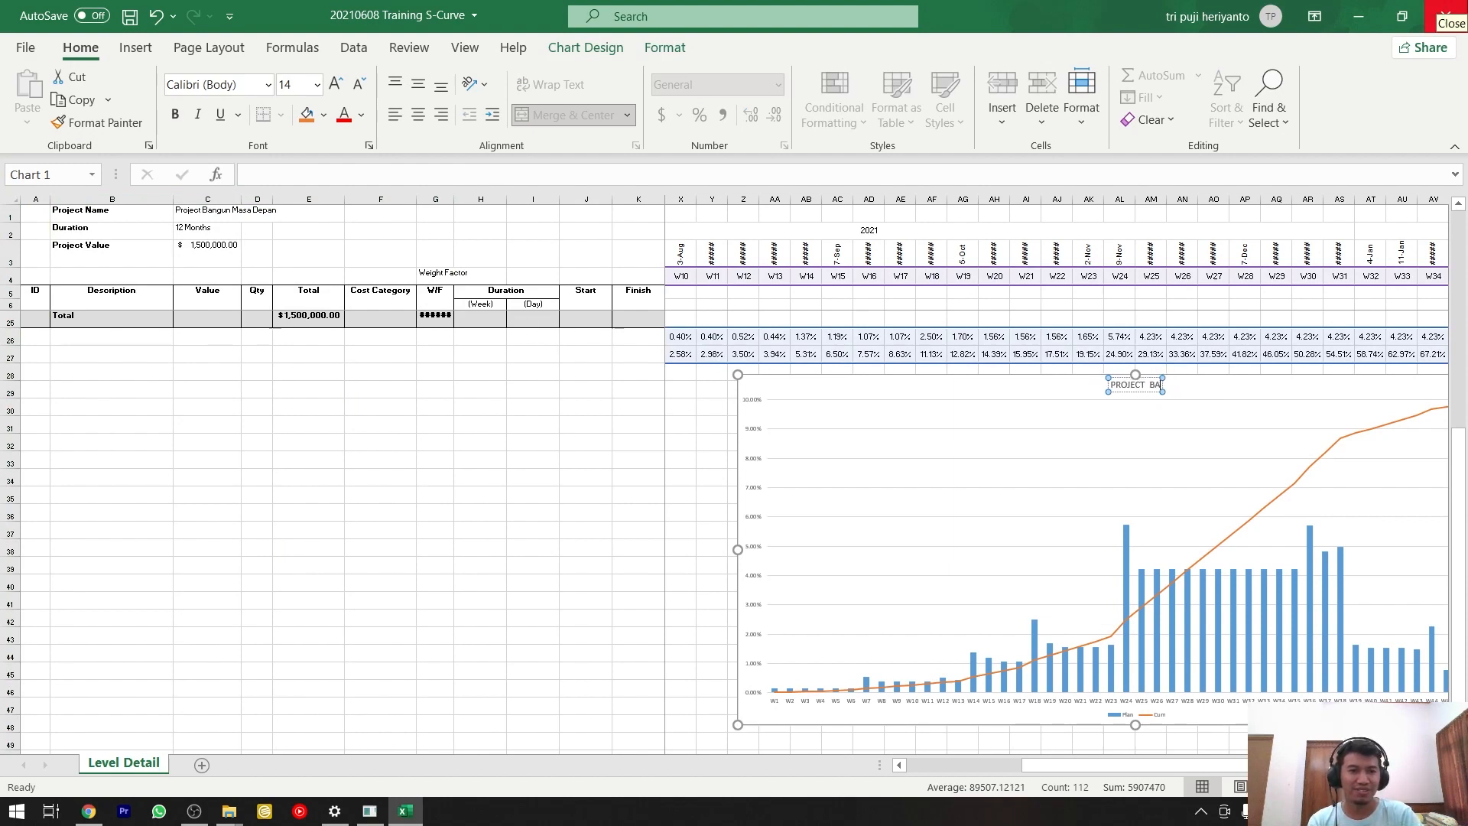
text(BANGUN MASA DEPAN)
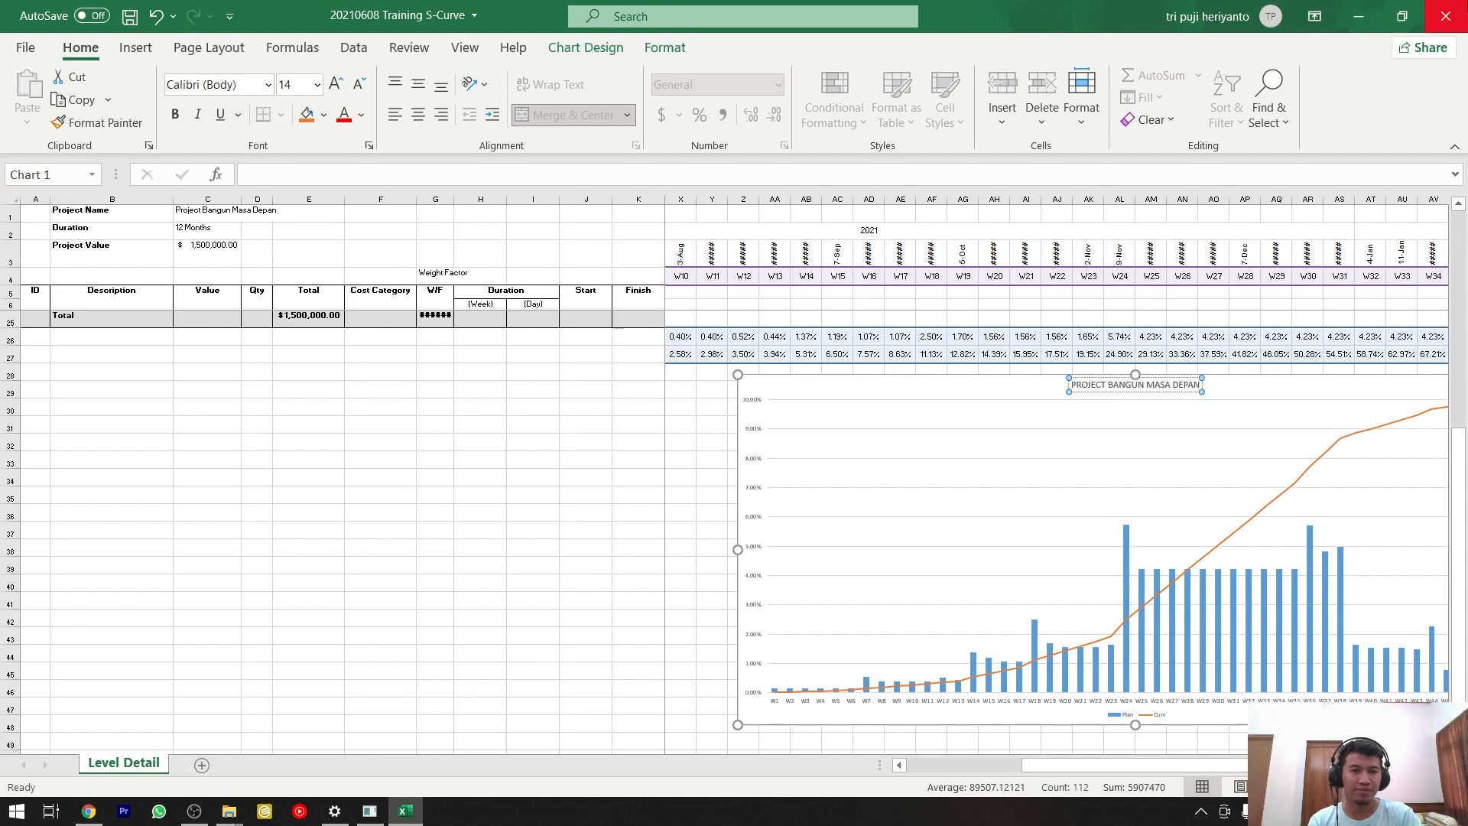
key(Return)
text(DENGAN SI DIA)
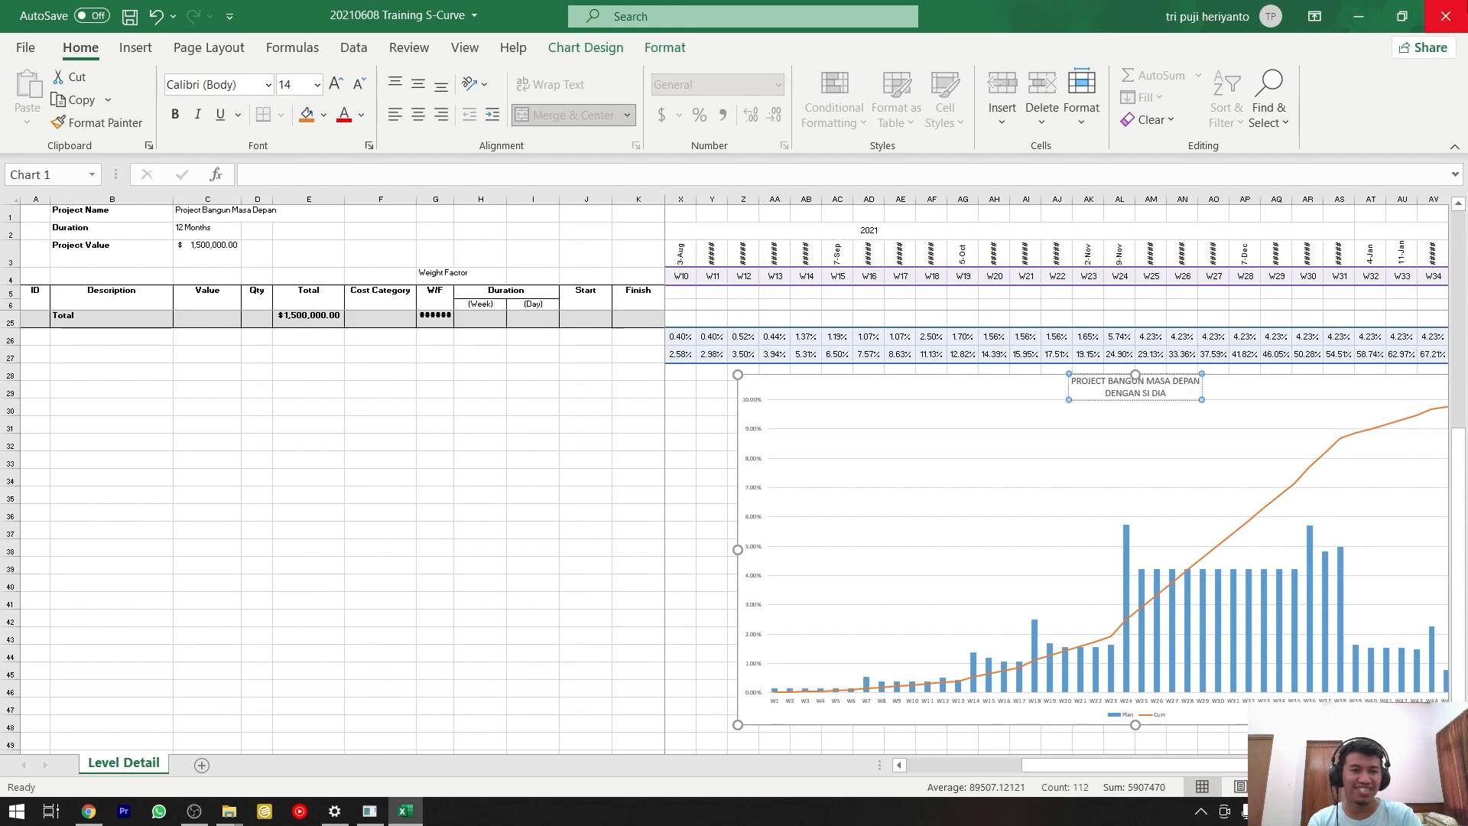
key(BackSpace)
key(BackSpace)
key(BackSpace)
key(BackSpace)
key(BackSpace)
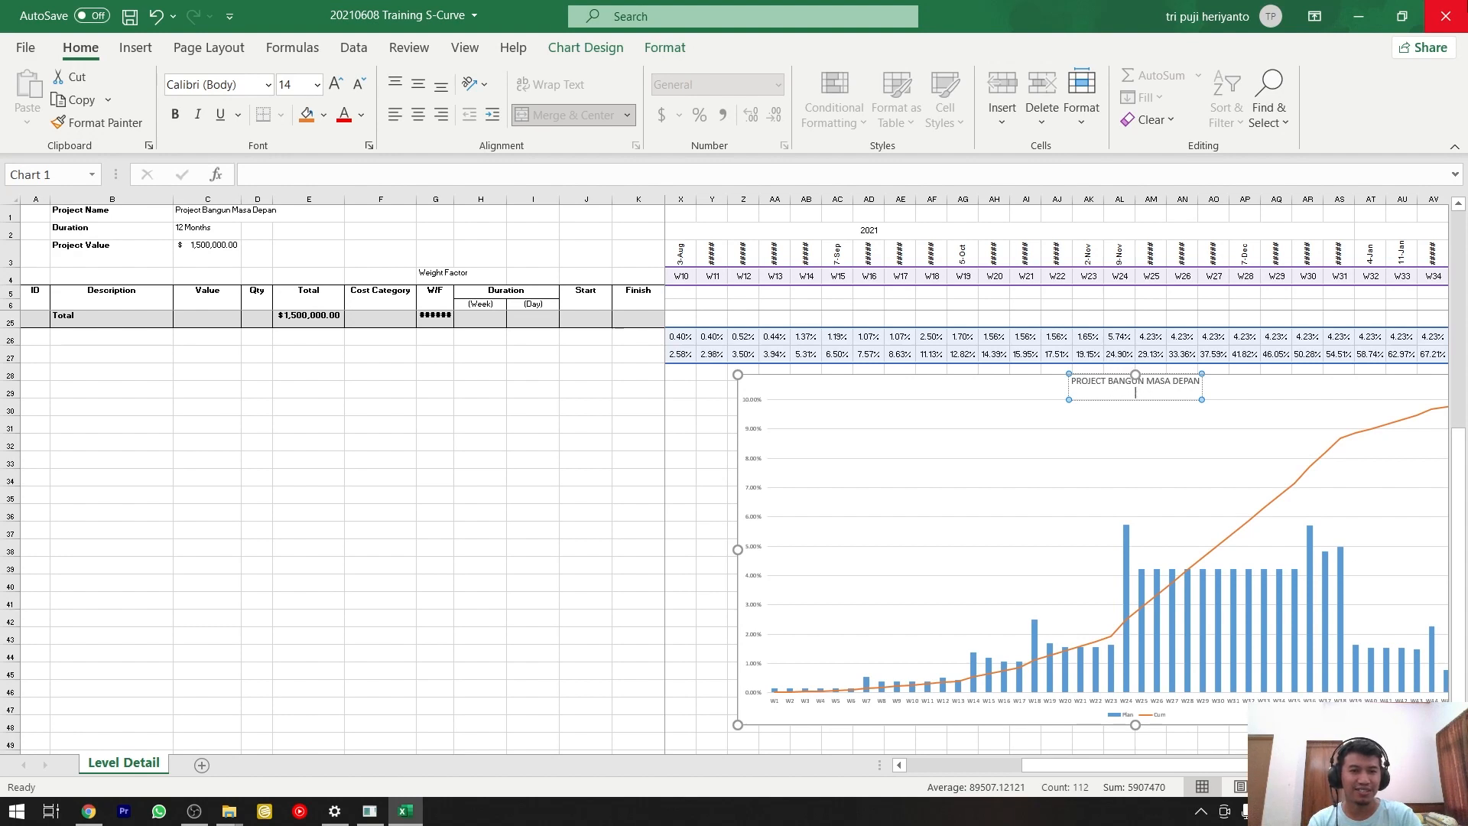
key(BackSpace)
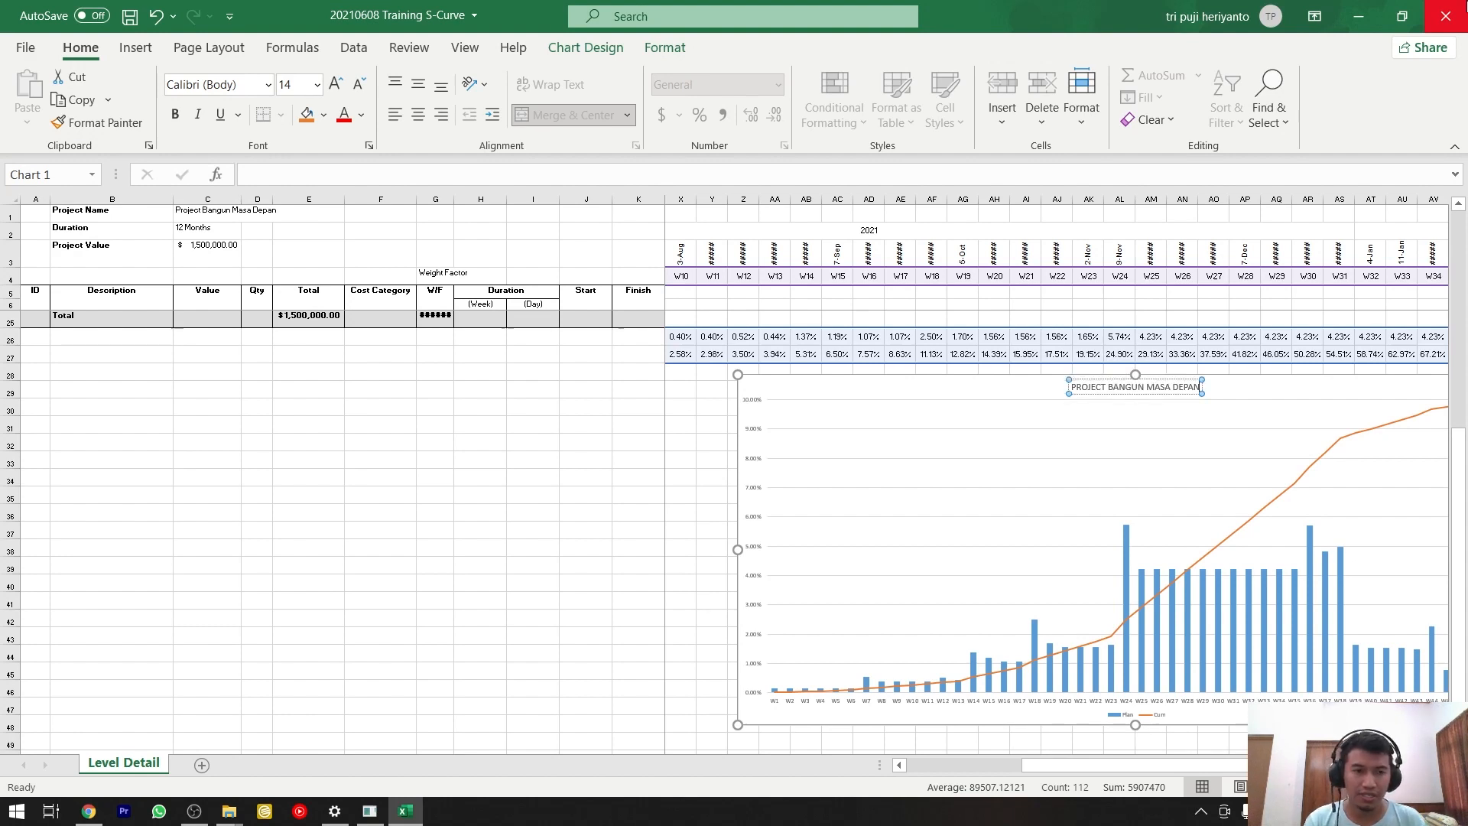
Format the whole chart title in bold at font size 20.
key(ctrl+a)
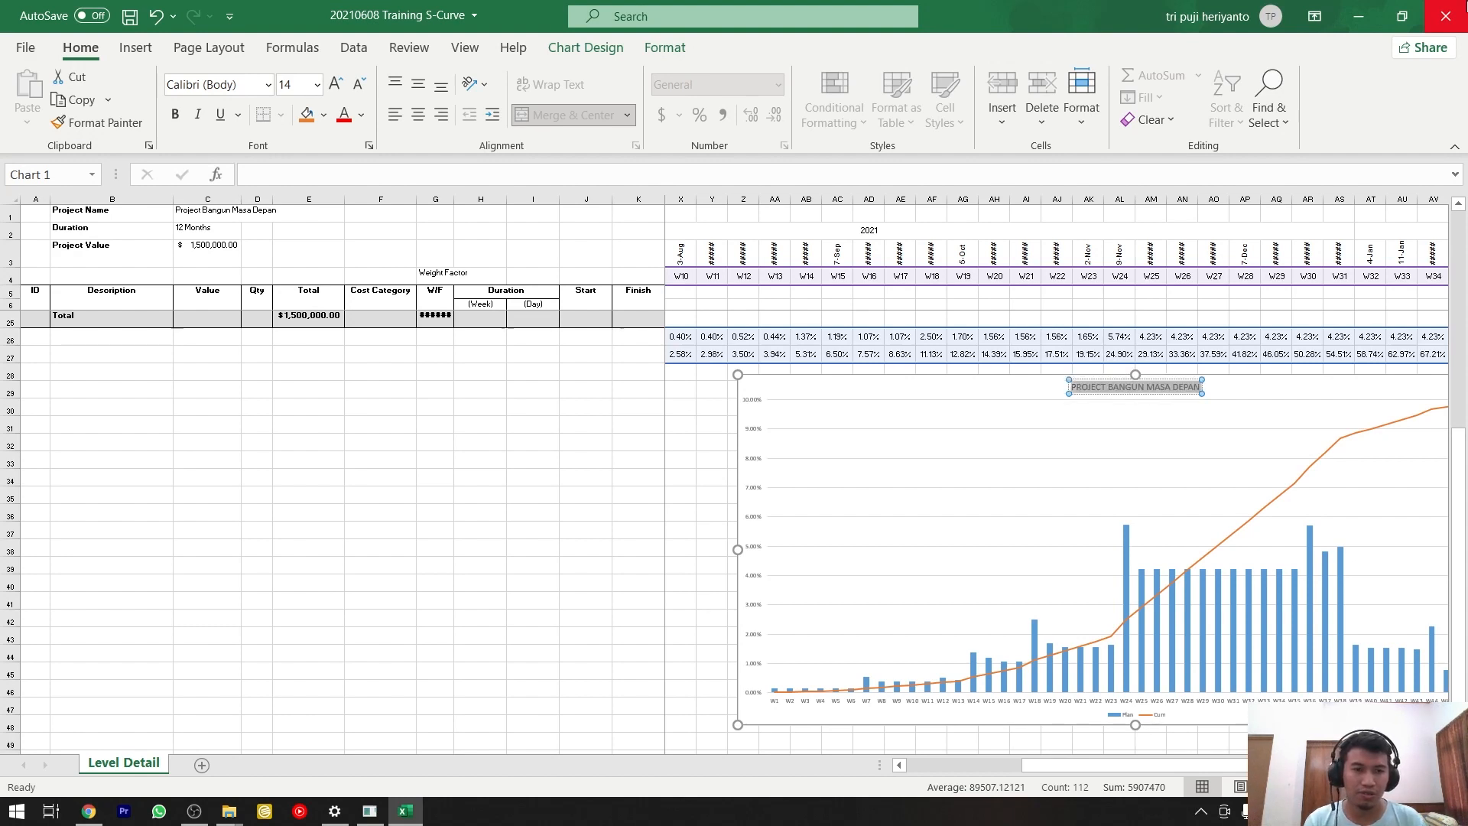
click(316, 85)
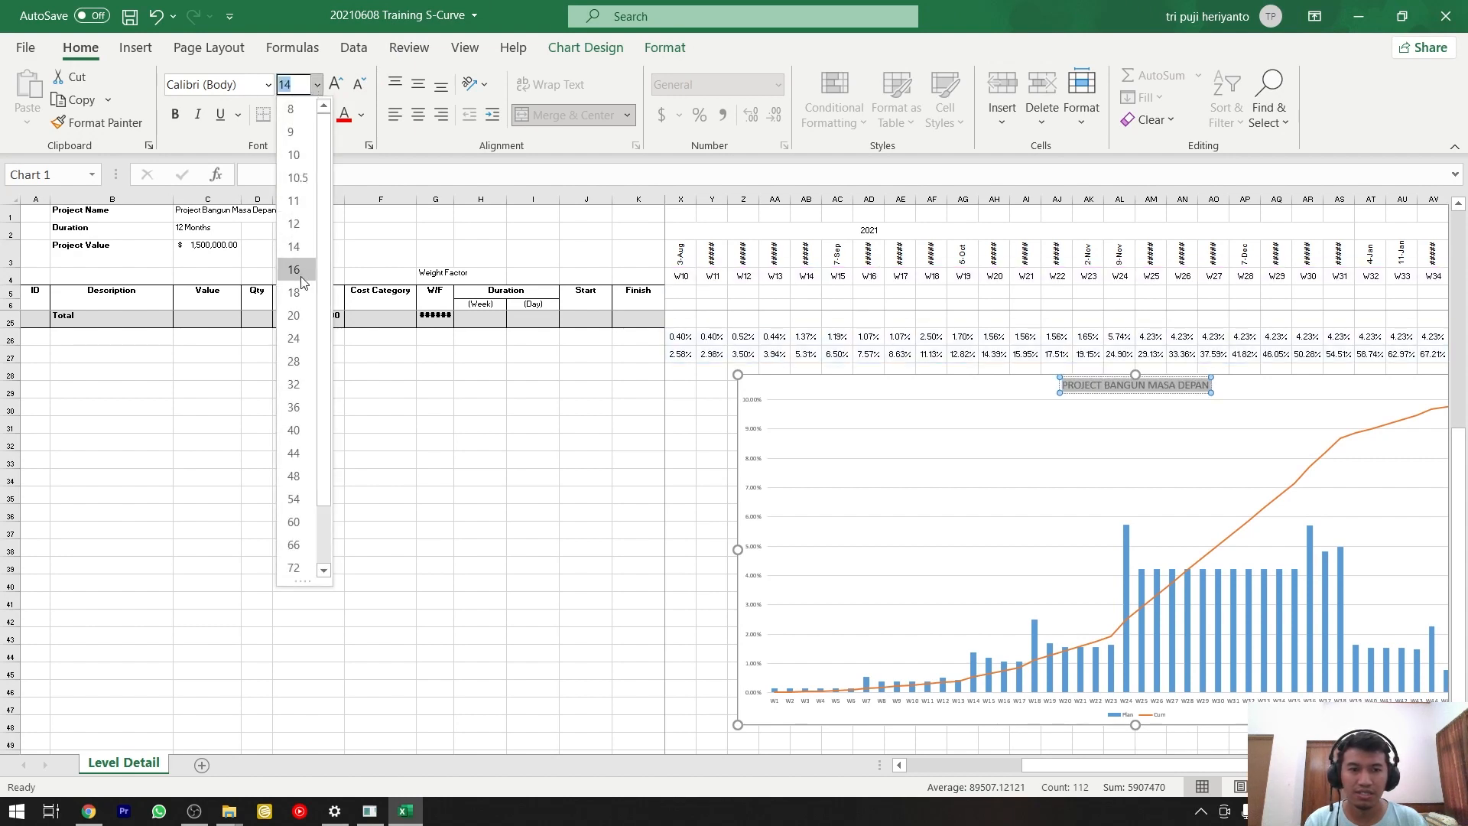
click(294, 317)
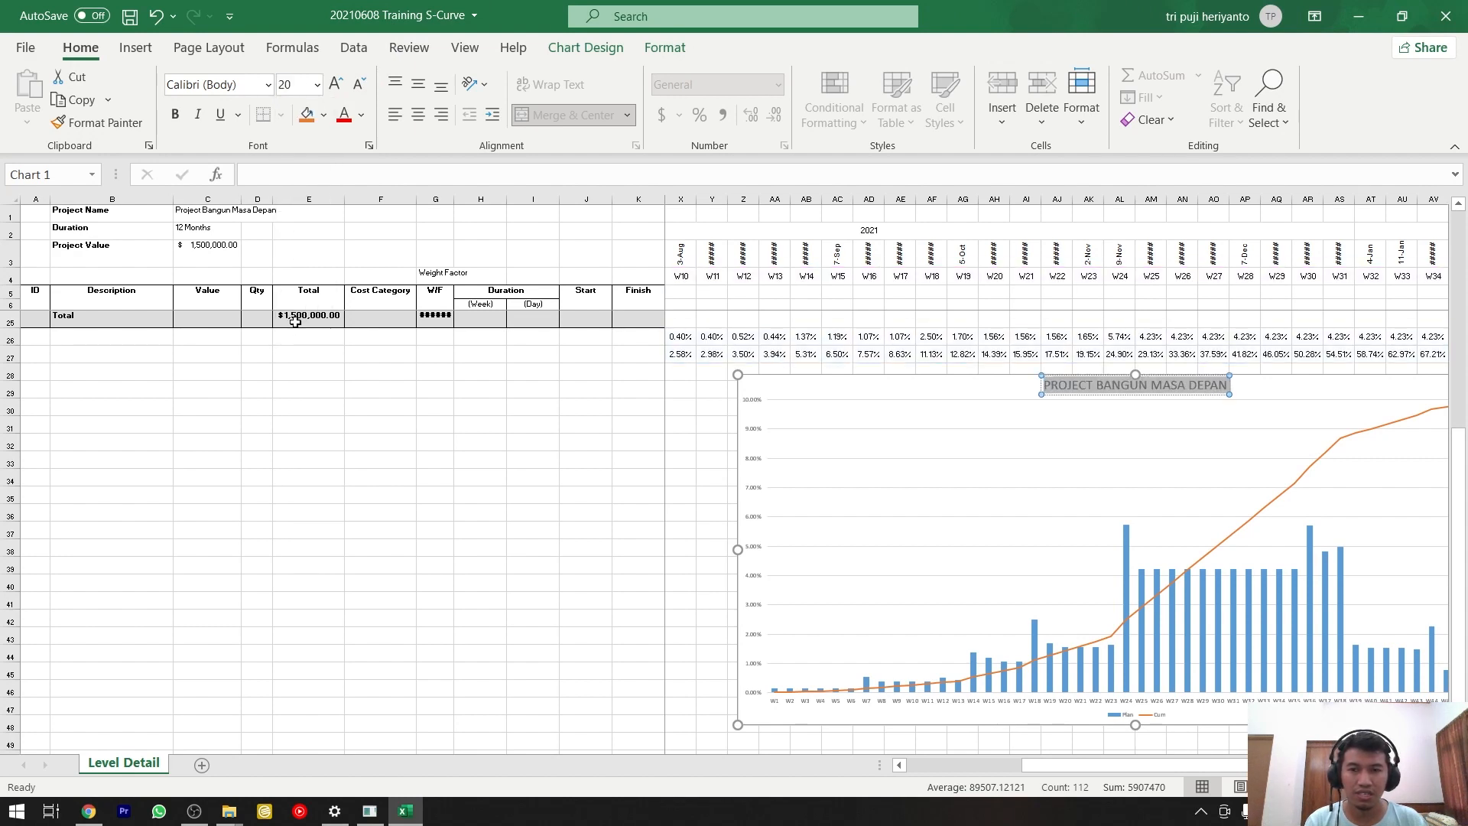
click(168, 120)
click(535, 454)
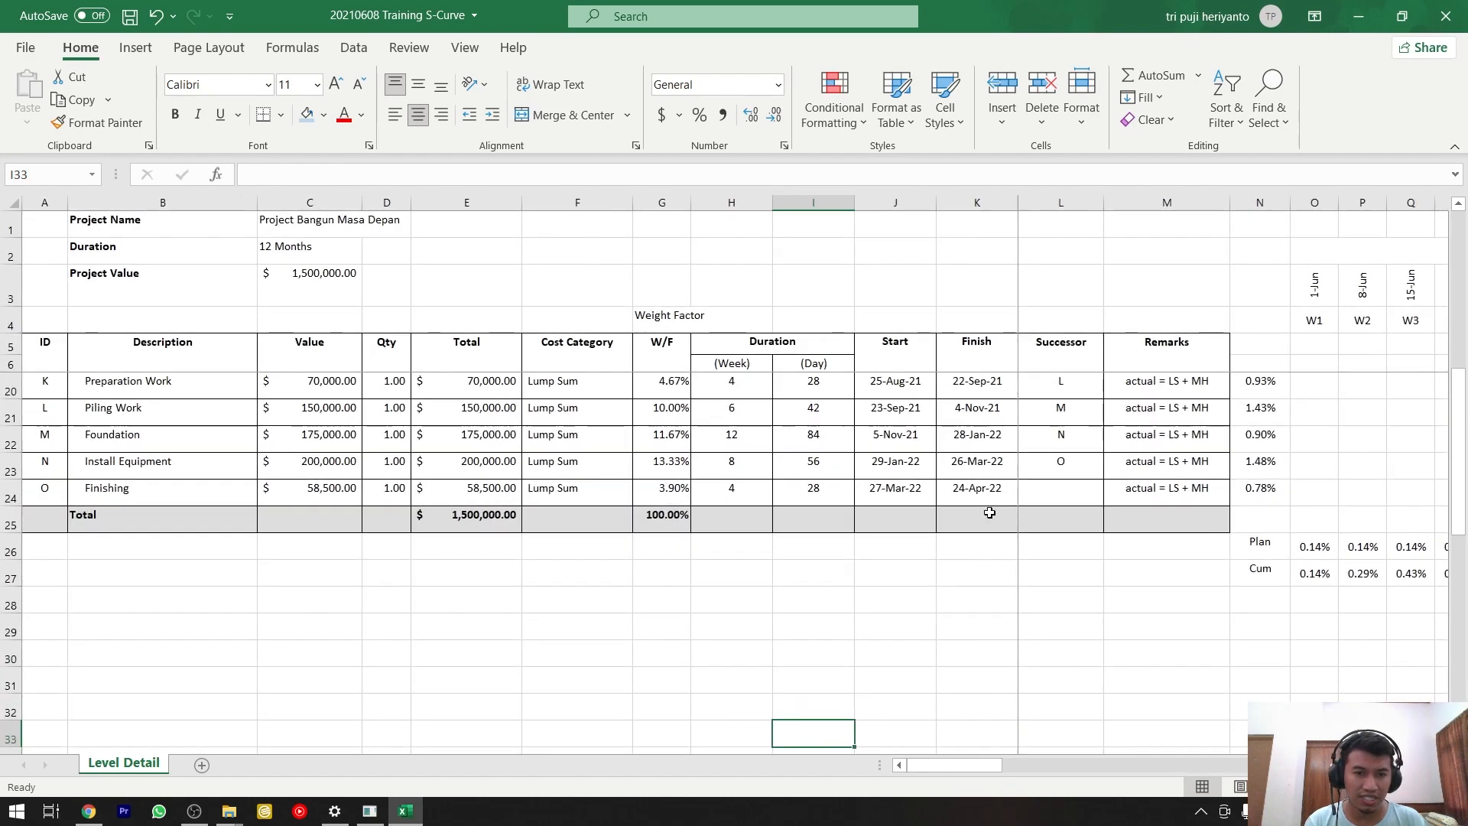
Select the weekly Plan and Cum values from W1 to W48 in rows 26 and 27 to review them.
click(1314, 544)
click(1314, 567)
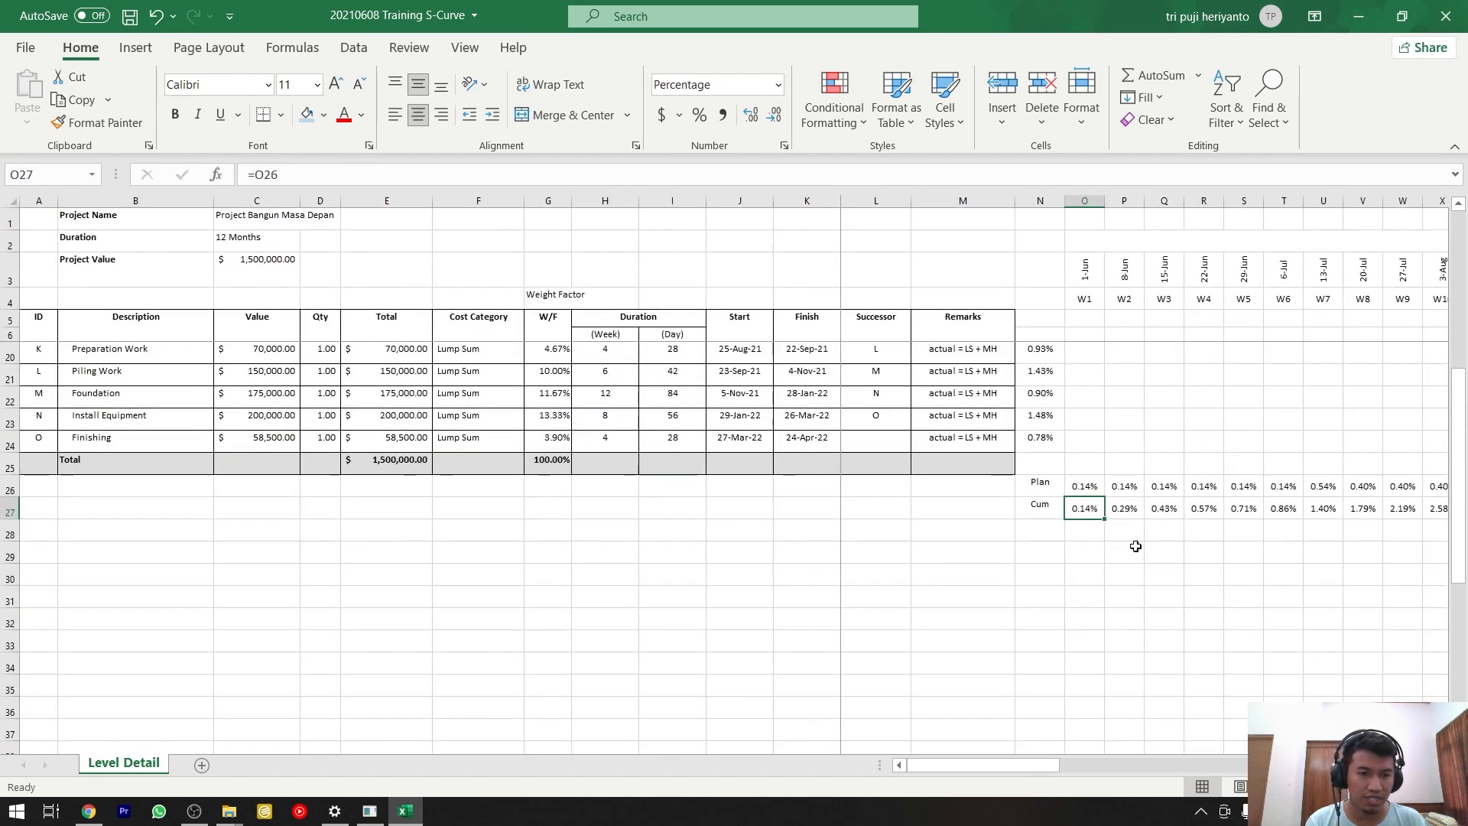
drag(1032, 765, 1299, 760)
shift+click(1303, 488)
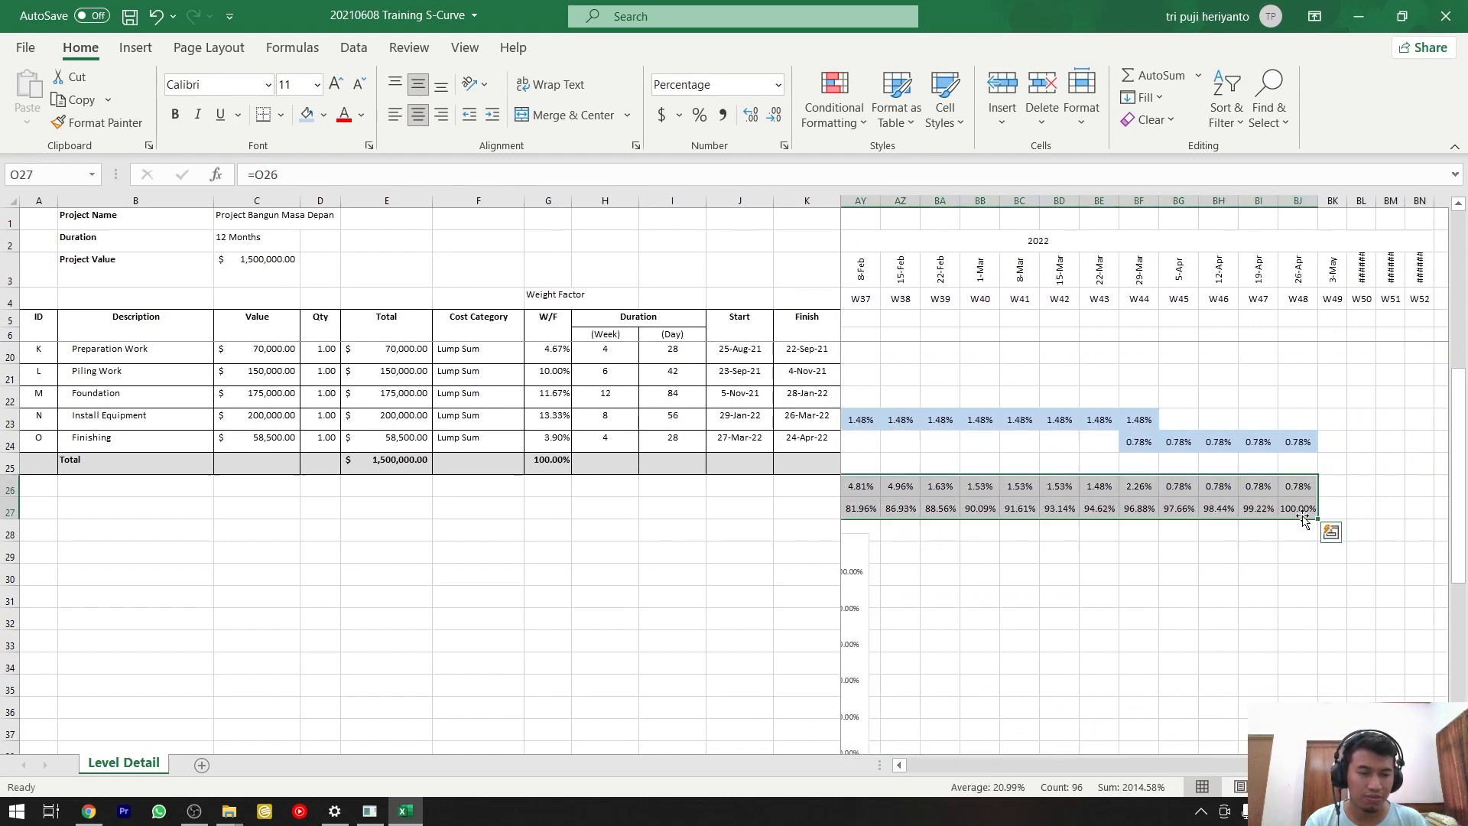
Add a data table below the S-curve chart's horizontal axis.
mouse_move(1232, 767)
mouse_down()
mouse_move(1176, 765)
mouse_move(1236, 765)
mouse_up()
scroll(1133, 683, down, 5)
scroll(1214, 711, up, 3)
click(1170, 443)
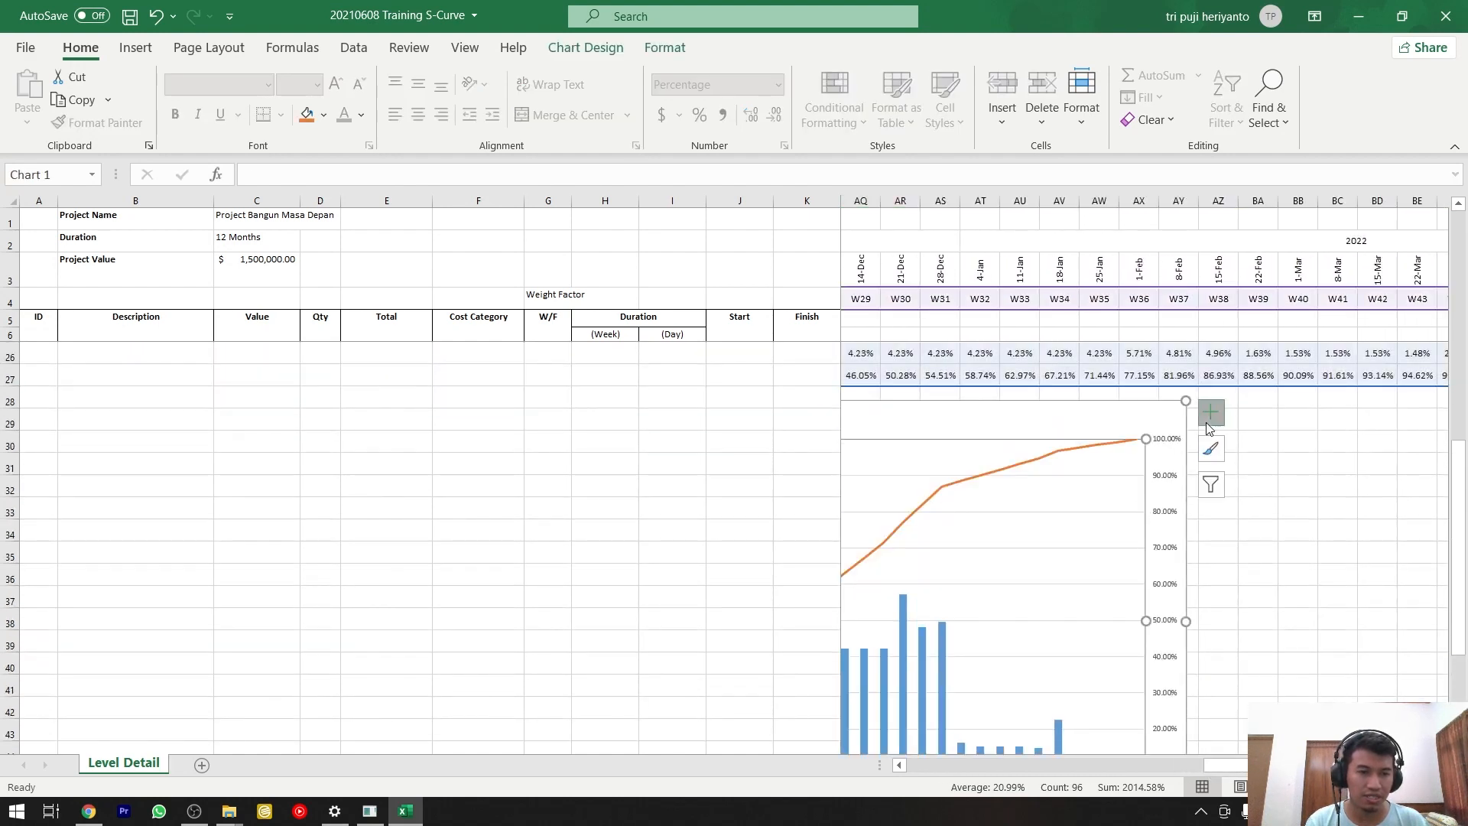
click(1208, 422)
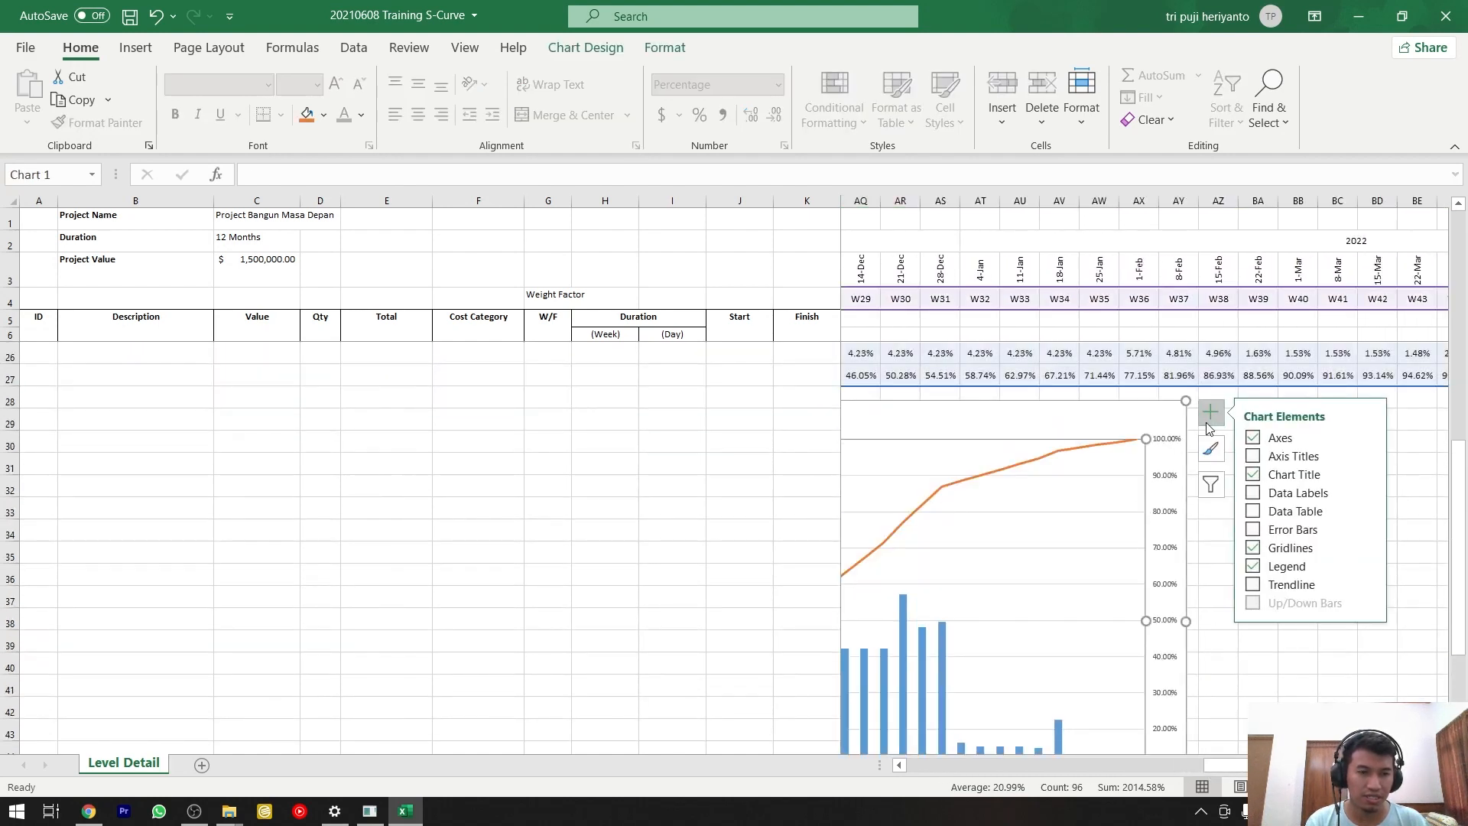
click(1254, 511)
scroll(1121, 655, down, 3)
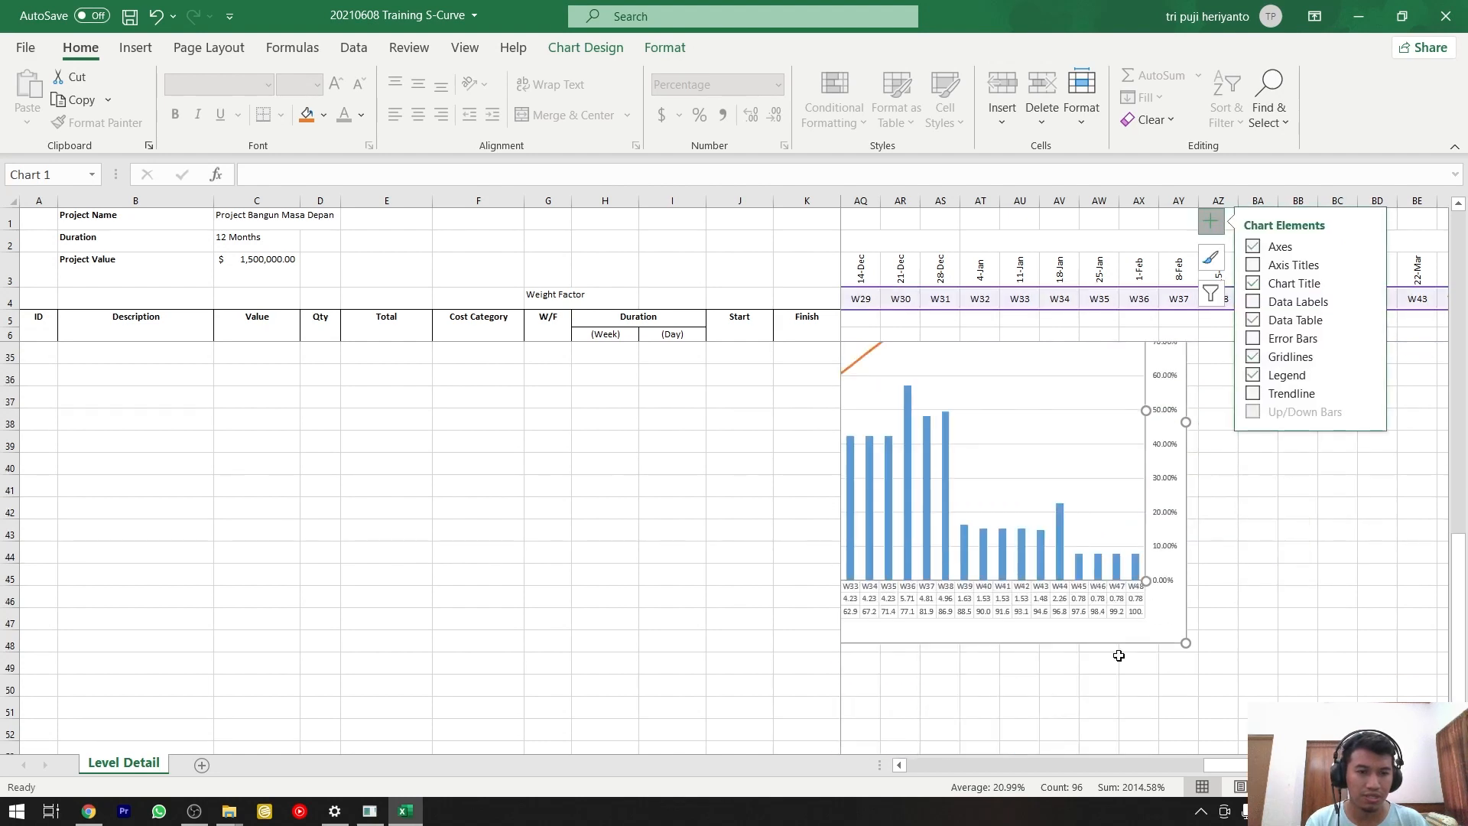
click(1244, 483)
Examine the chart with its data table alongside the weekly schedule percentages above it.
drag(1223, 765, 1116, 780)
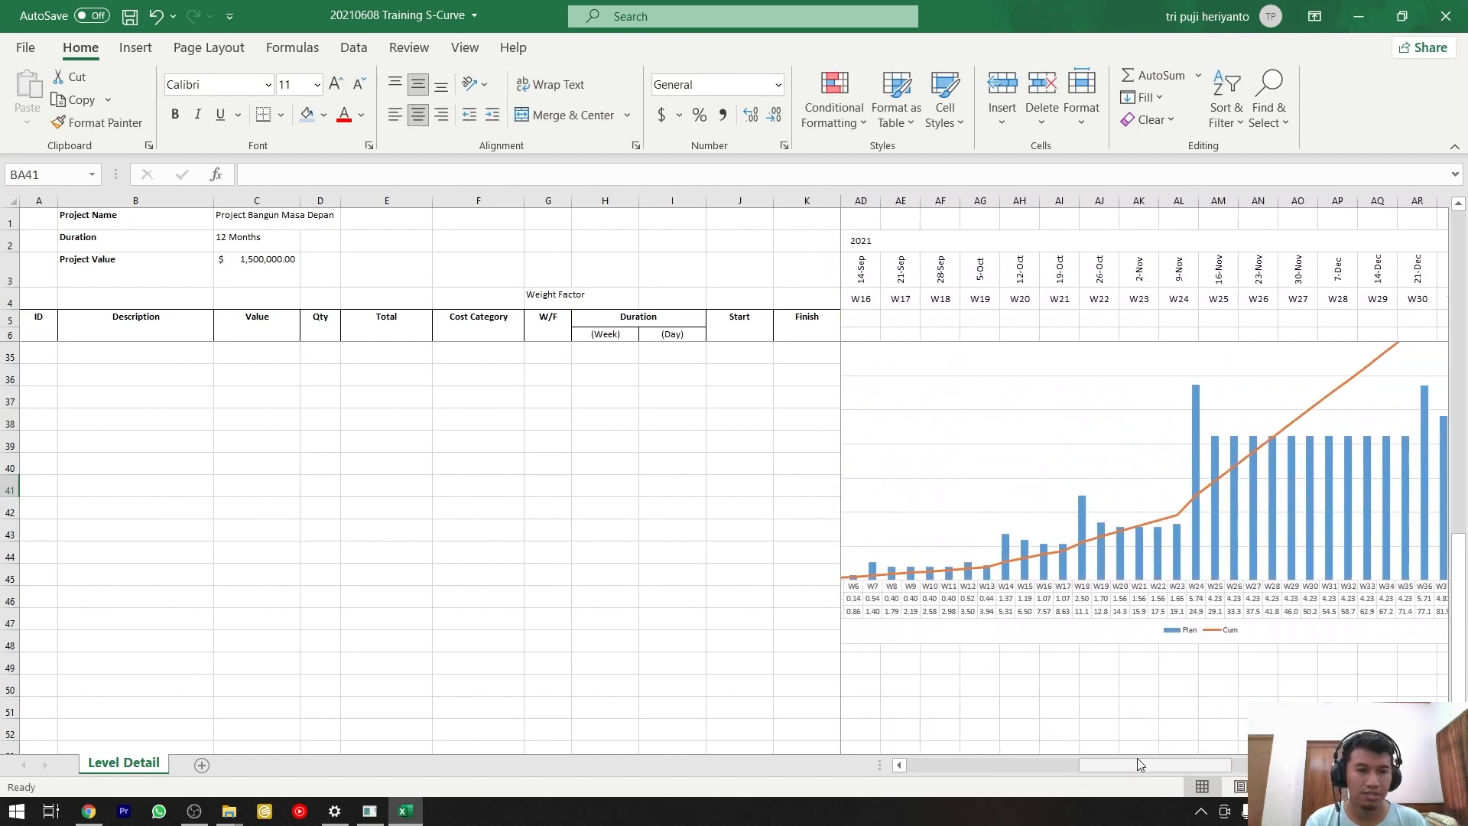
ctrl+scroll(1137, 711, down, 4)
scroll(921, 653, up, 5)
ctrl+scroll(898, 662, up, 1)
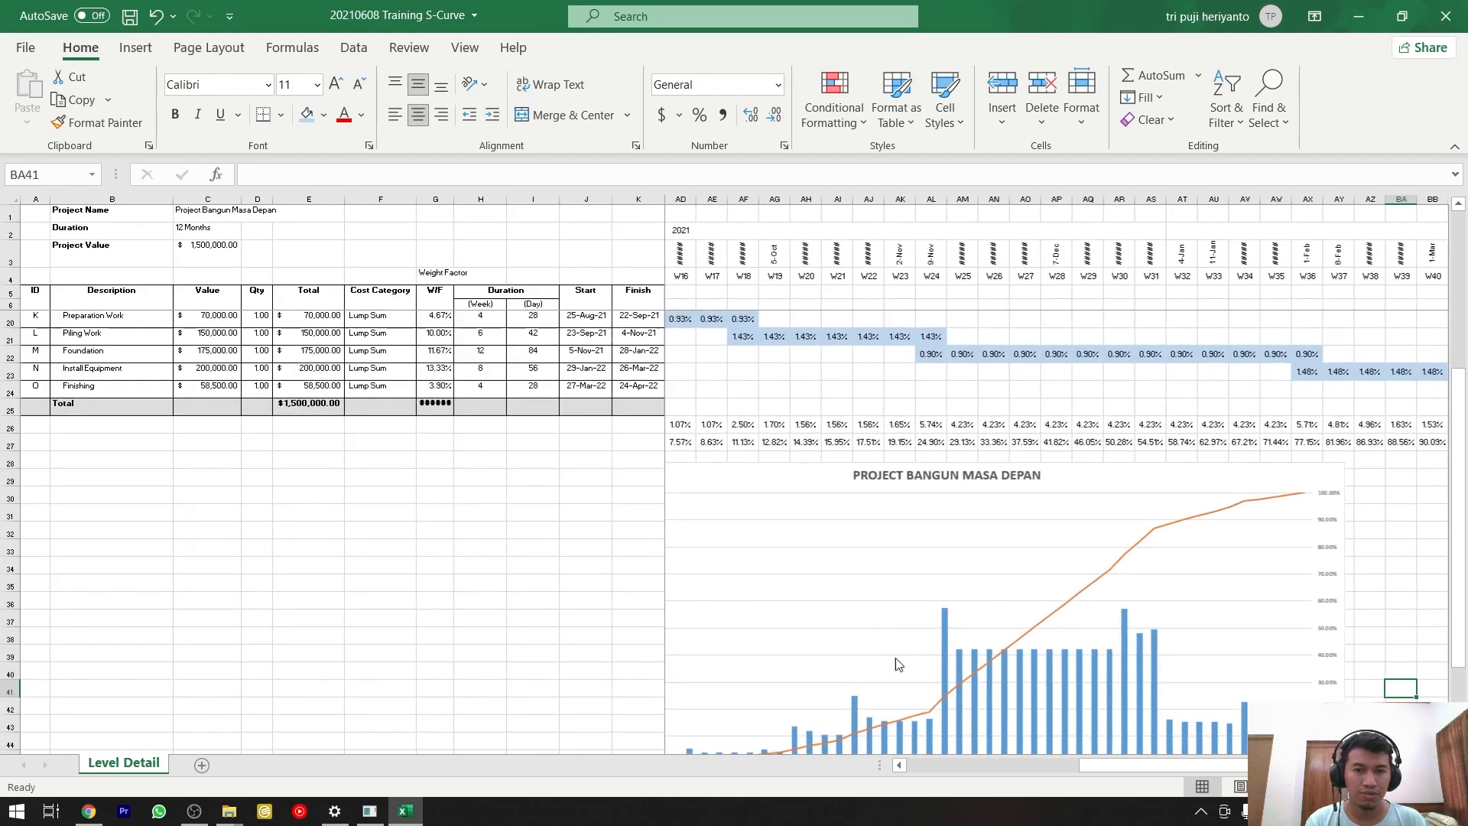
ctrl+scroll(987, 710, down, 1)
drag(1090, 762, 987, 765)
ctrl+scroll(1090, 663, up, 2)
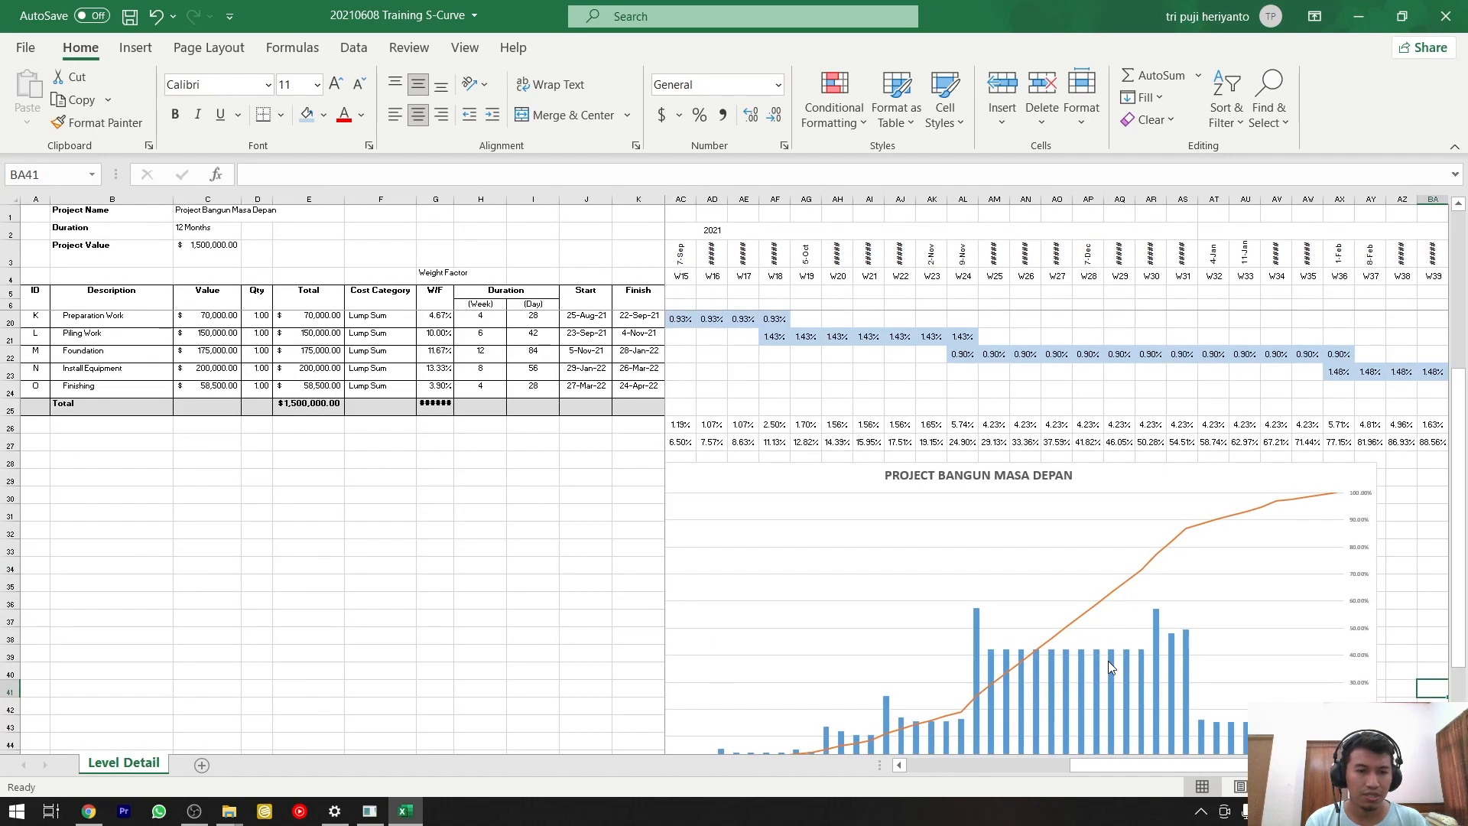
scroll(1130, 514, up, 4)
click(1026, 372)
scroll(1026, 410, down, 7)
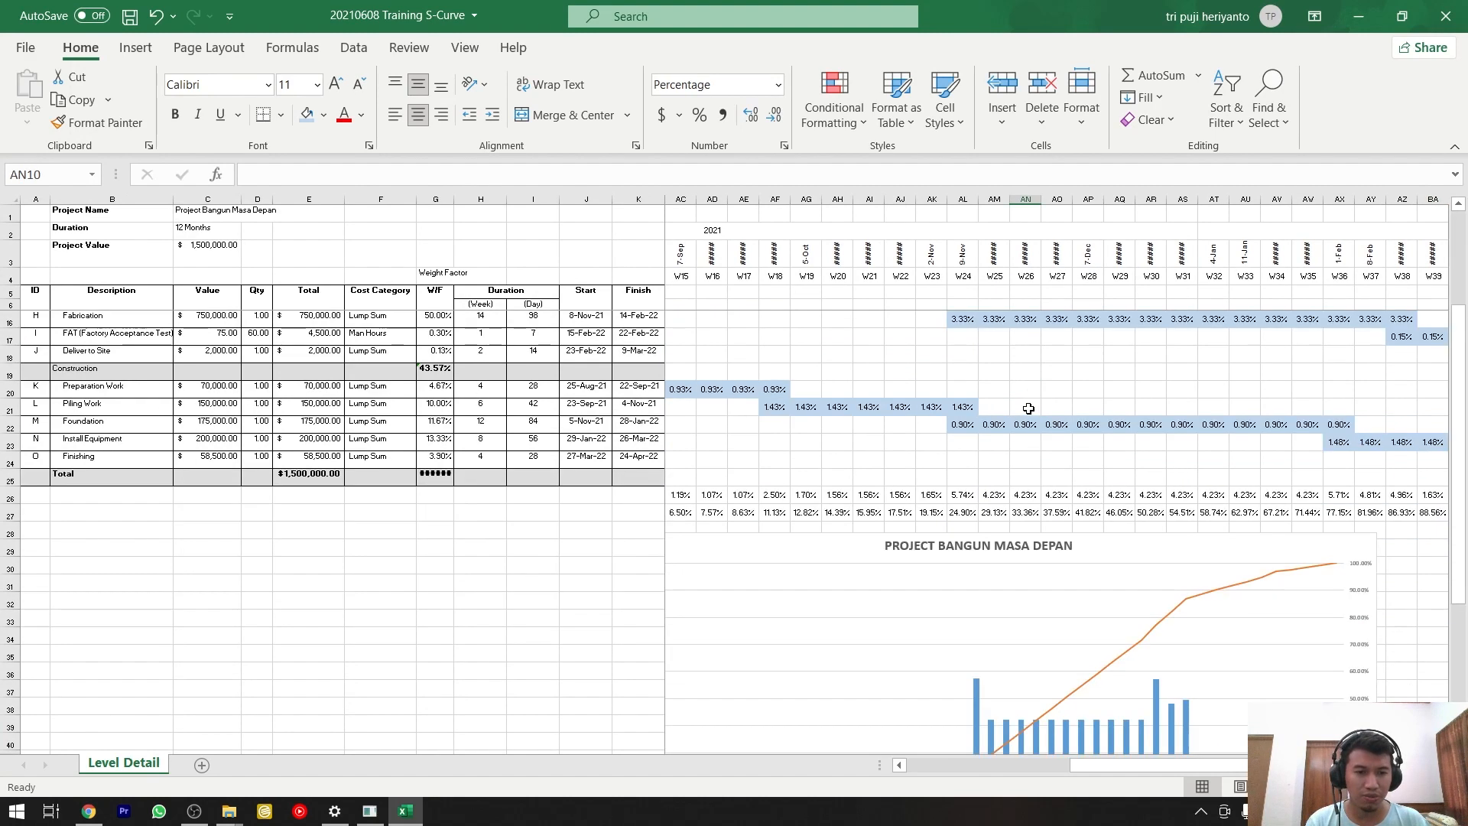
click(1327, 538)
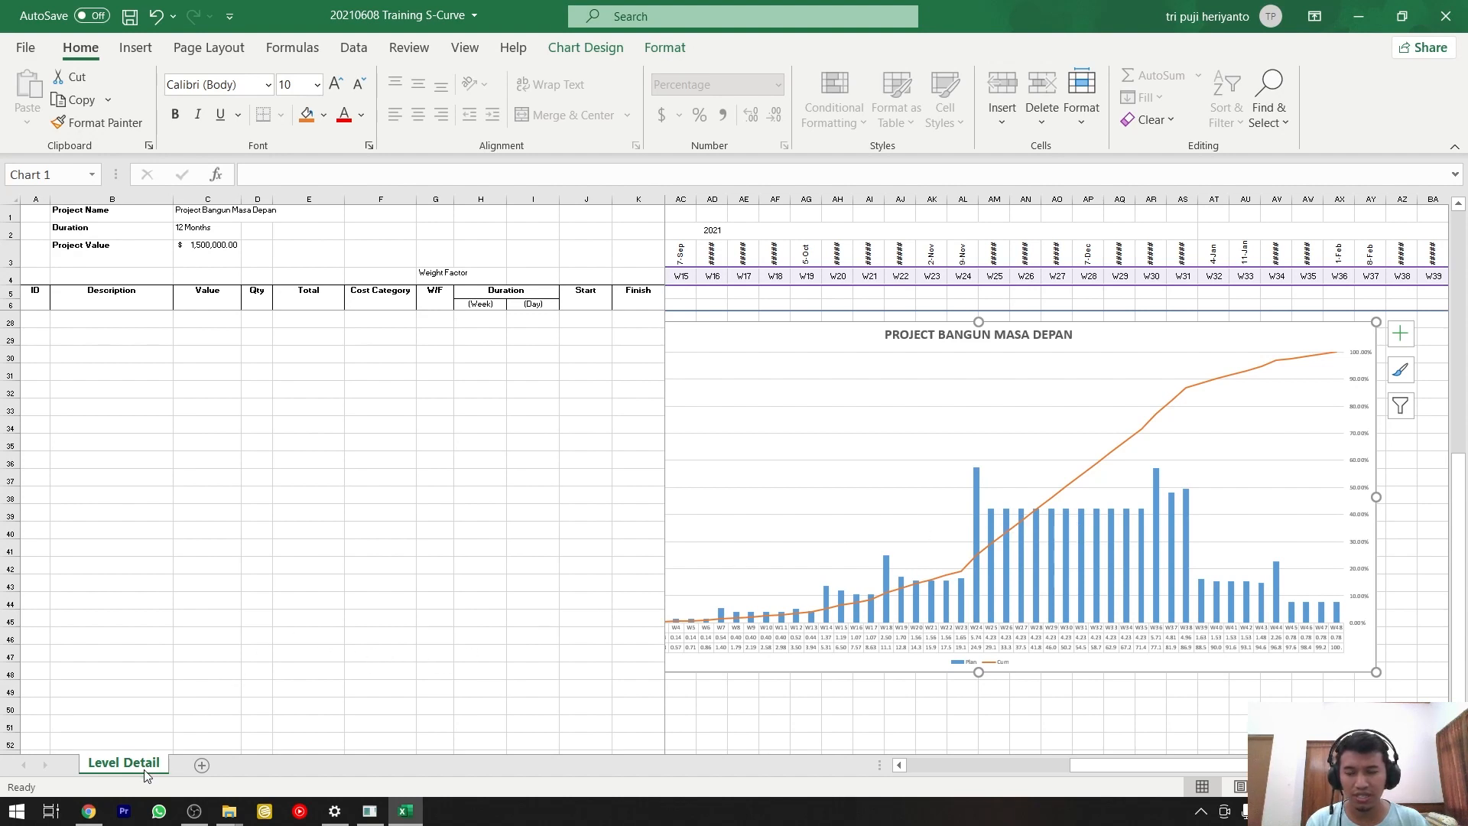
Add a new worksheet after Level Detail and name it "S Curve".
click(200, 765)
double_click(216, 765)
text(S)
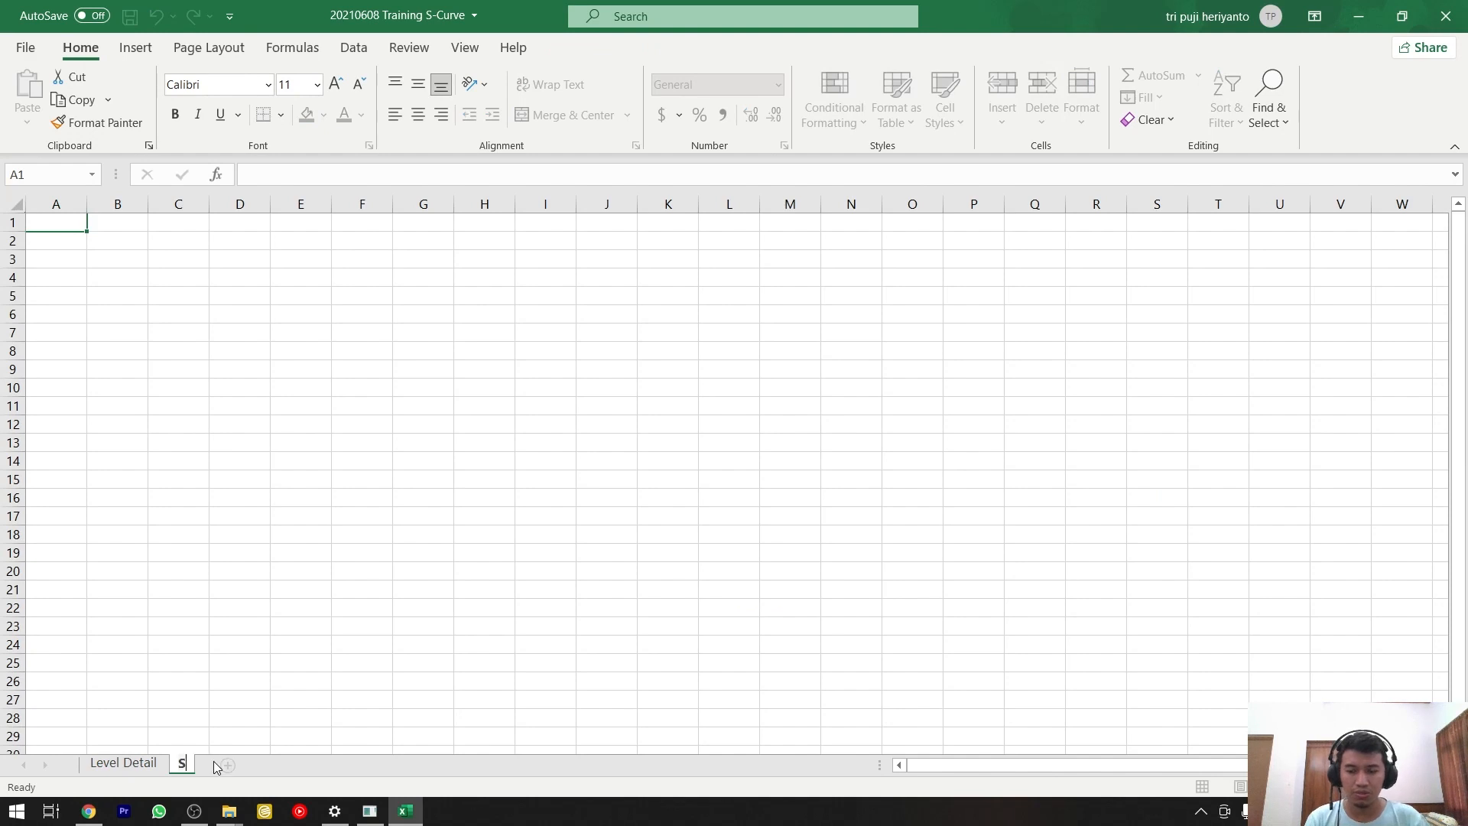
text( Curve)
key(Return)
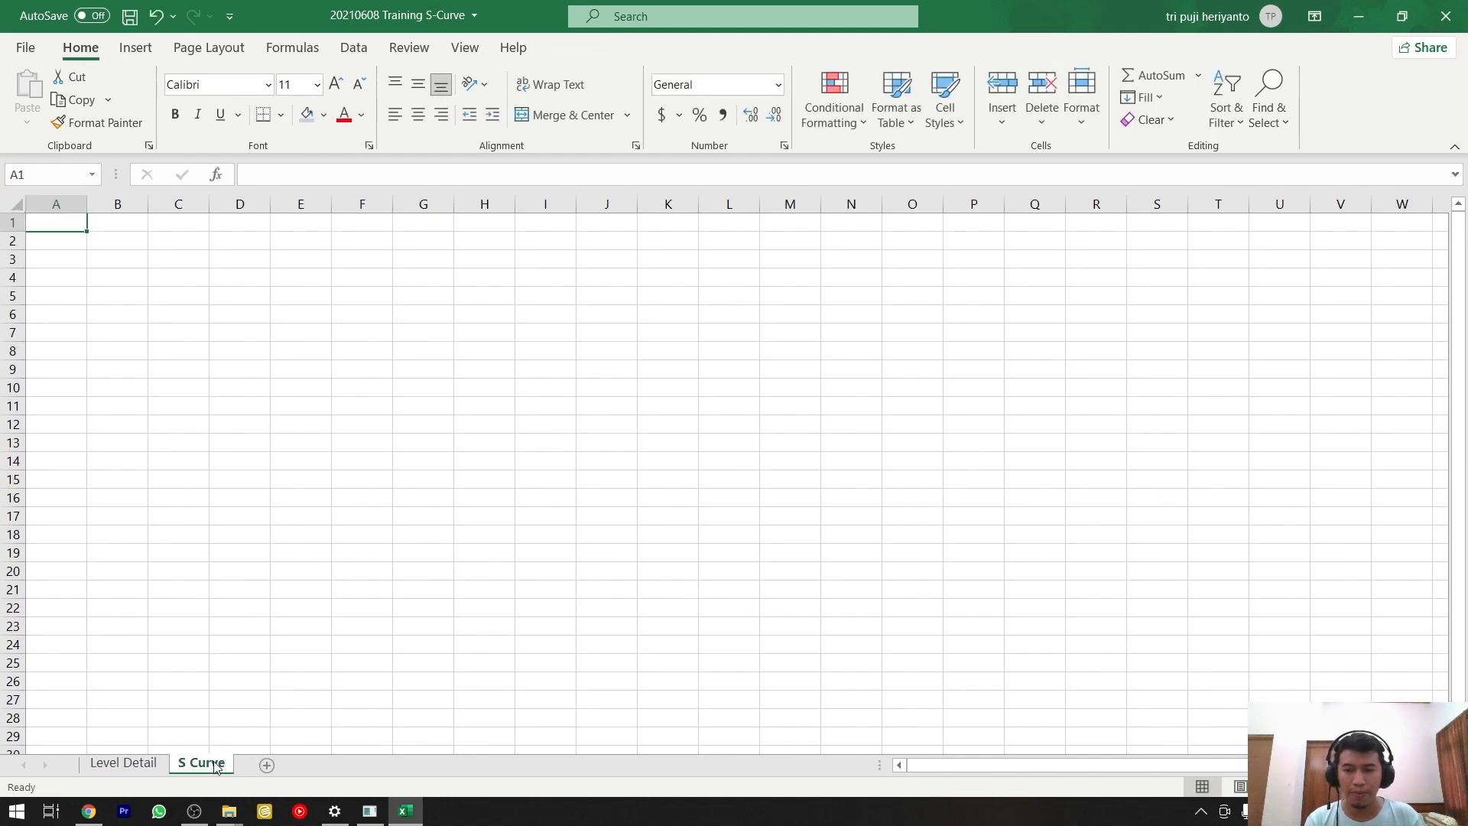
Move the whole chart from the Level Detail sheet to the start of the S Curve sheet.
click(124, 763)
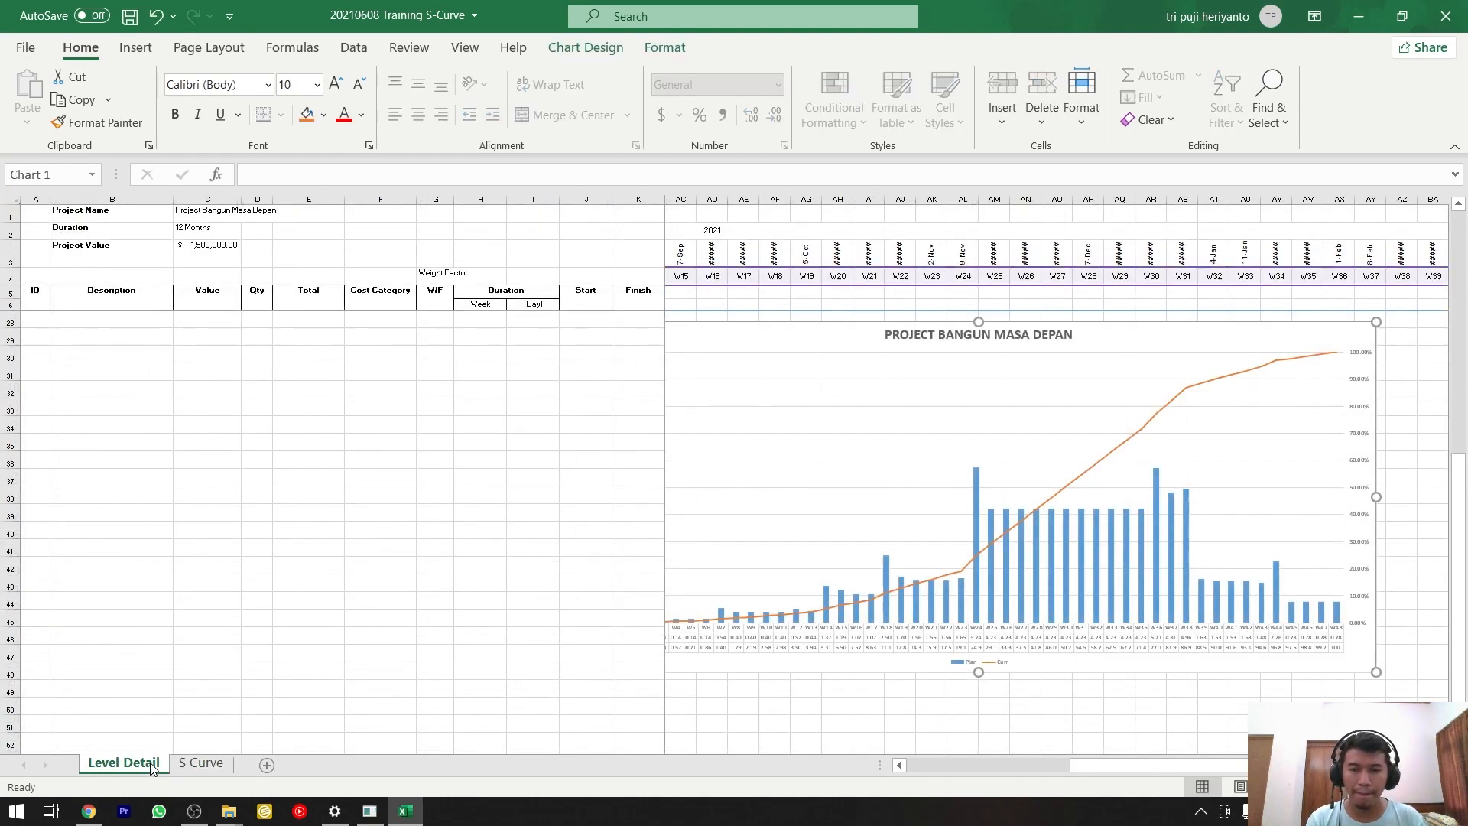
click(1189, 668)
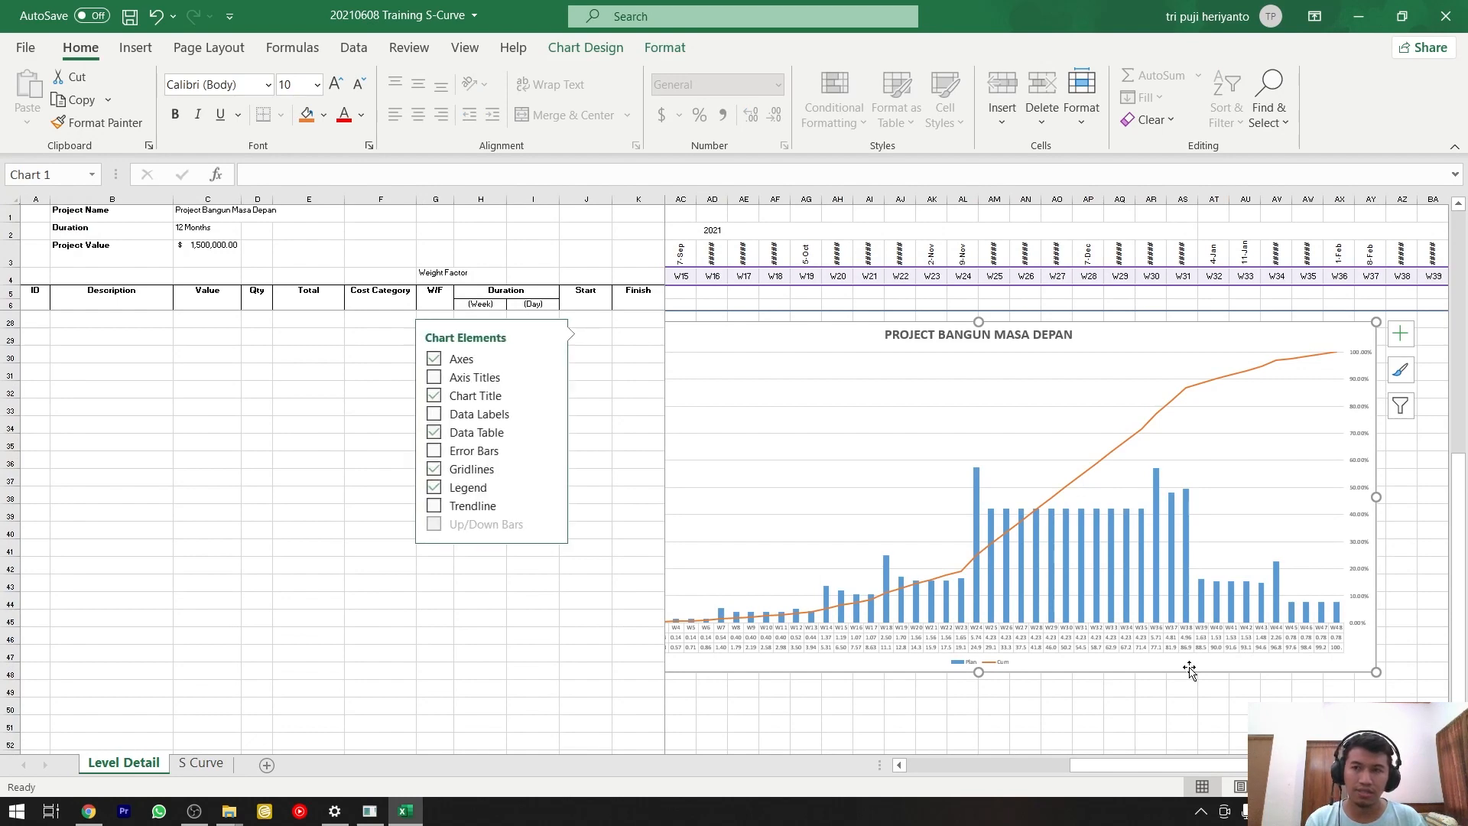
click(71, 77)
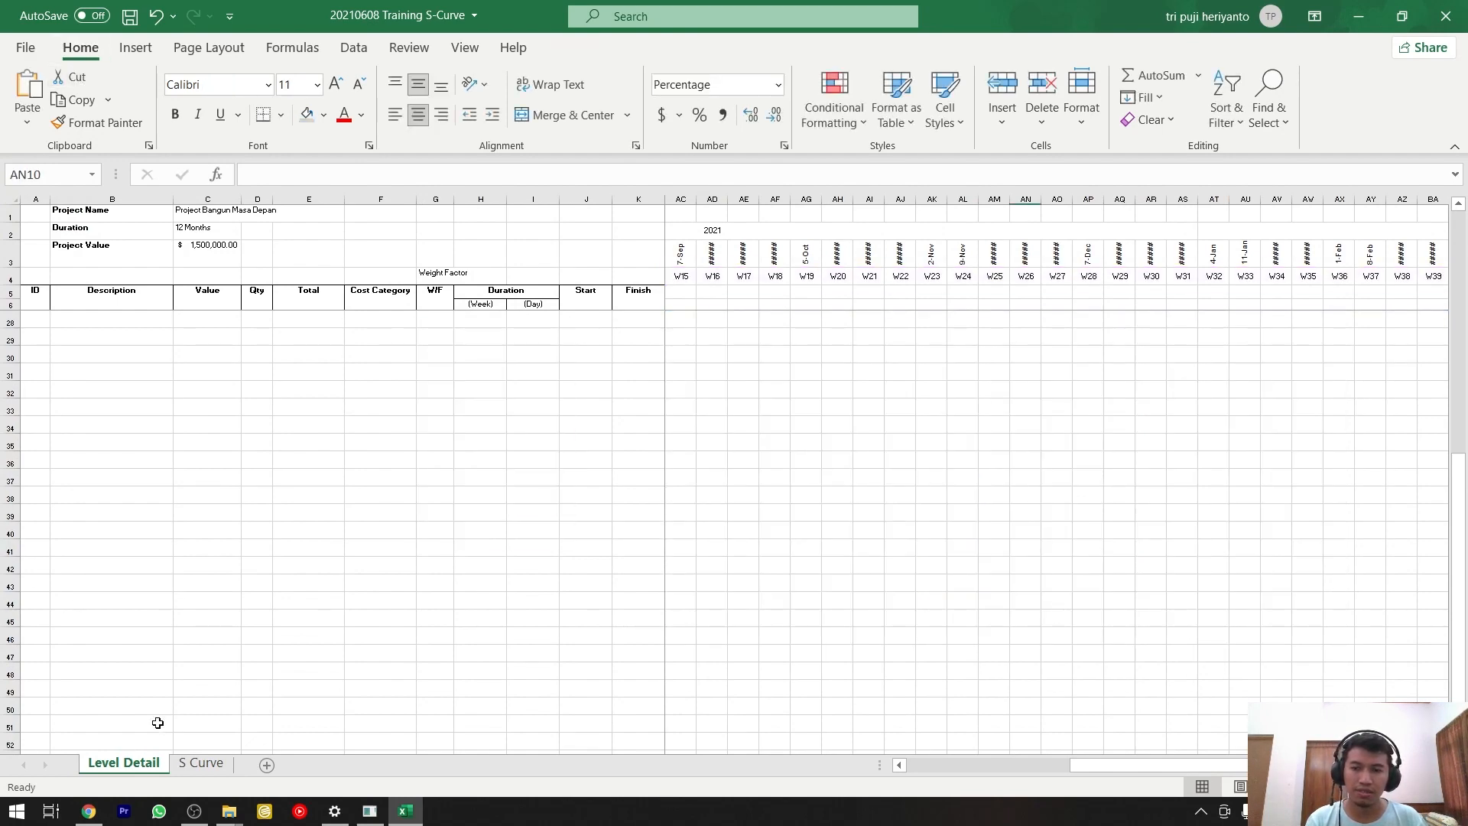
click(201, 763)
key(ctrl+v)
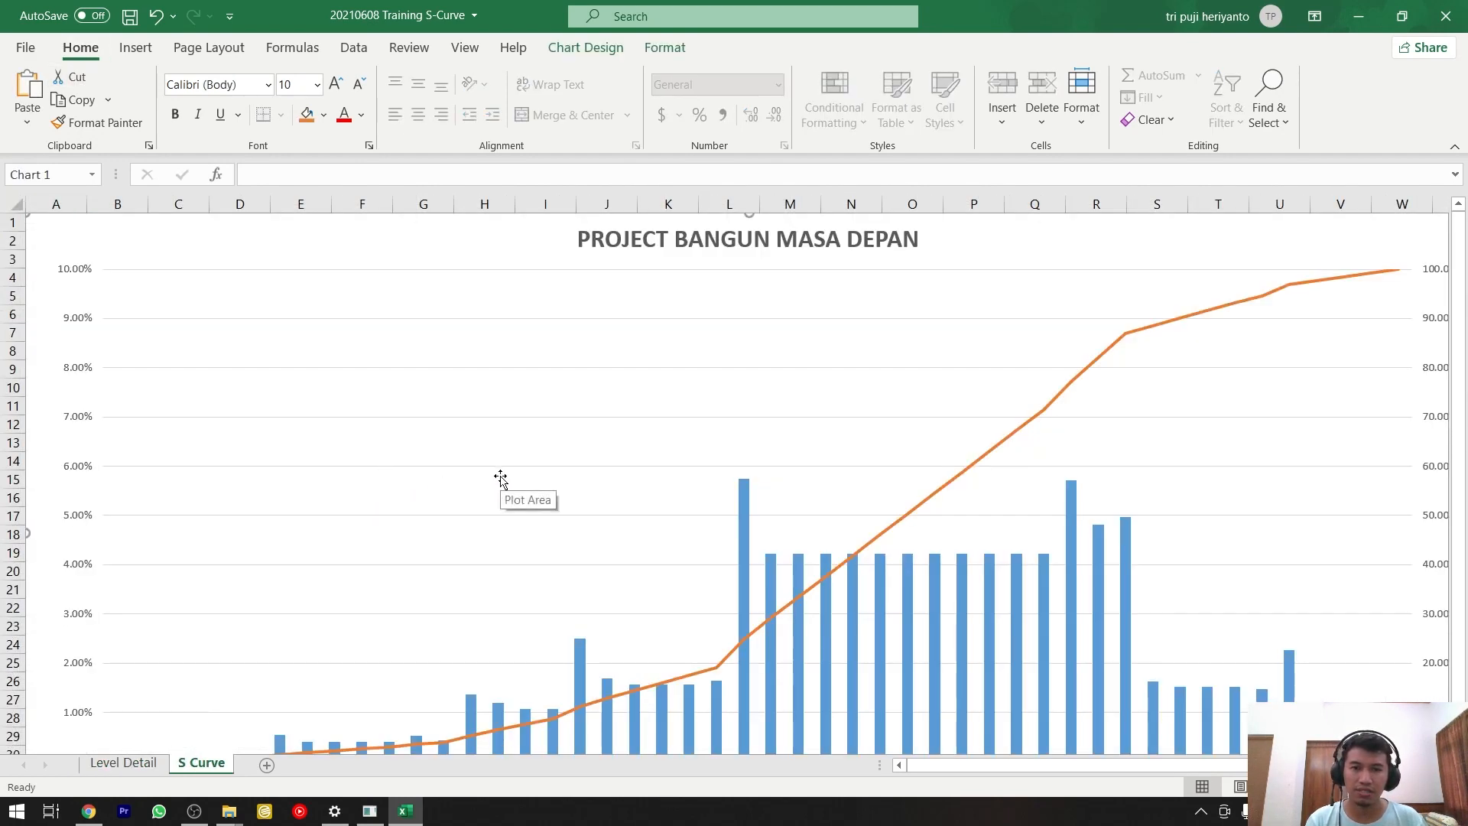
ctrl+scroll(501, 478, down, 2)
ctrl+scroll(501, 478, up, 2)
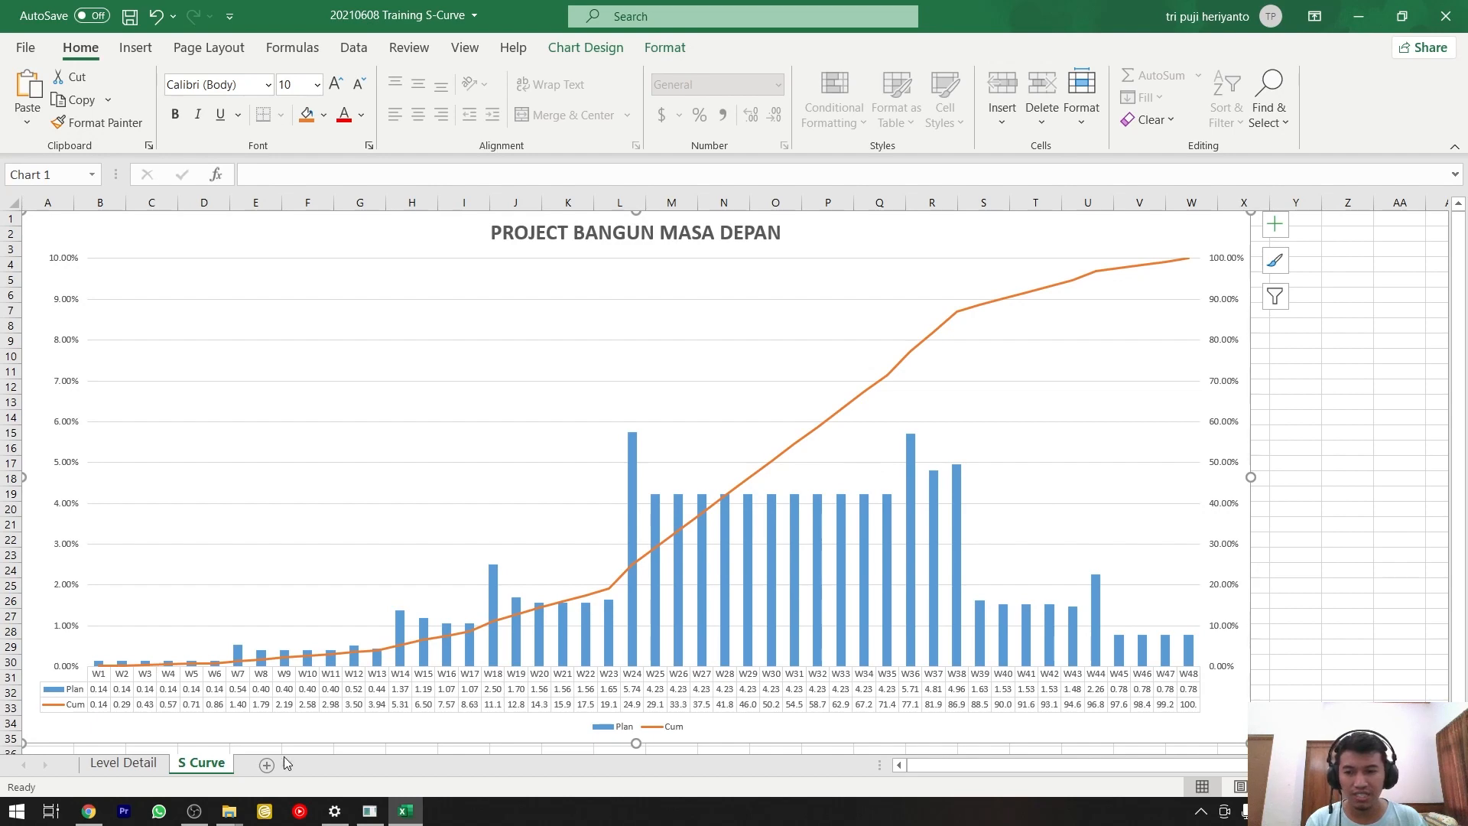
Inspect the source range of the chart's Cum series on the Level Detail sheet, leaving it as is, and review the S Curve chart.
click(122, 762)
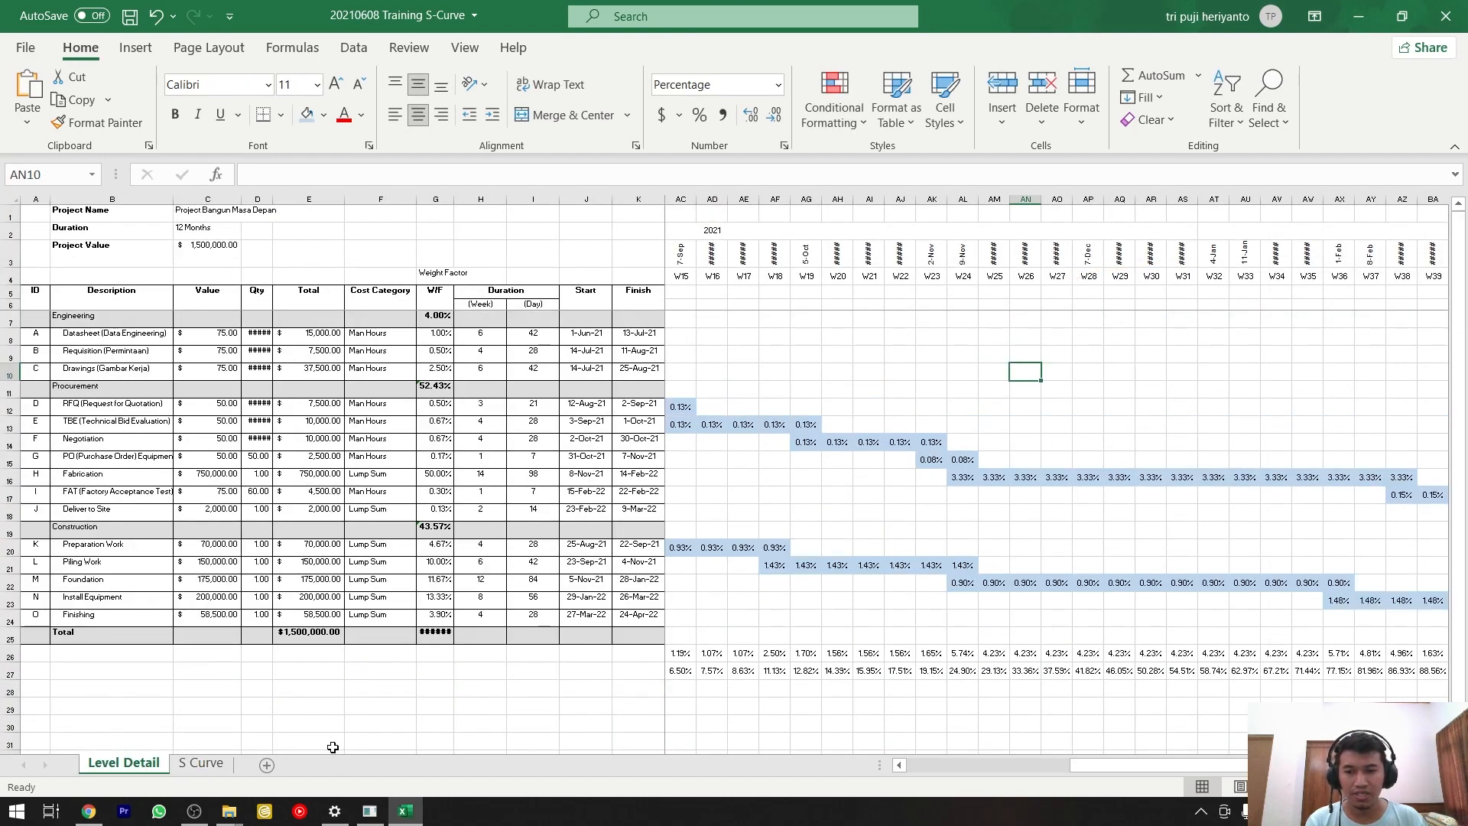
click(201, 763)
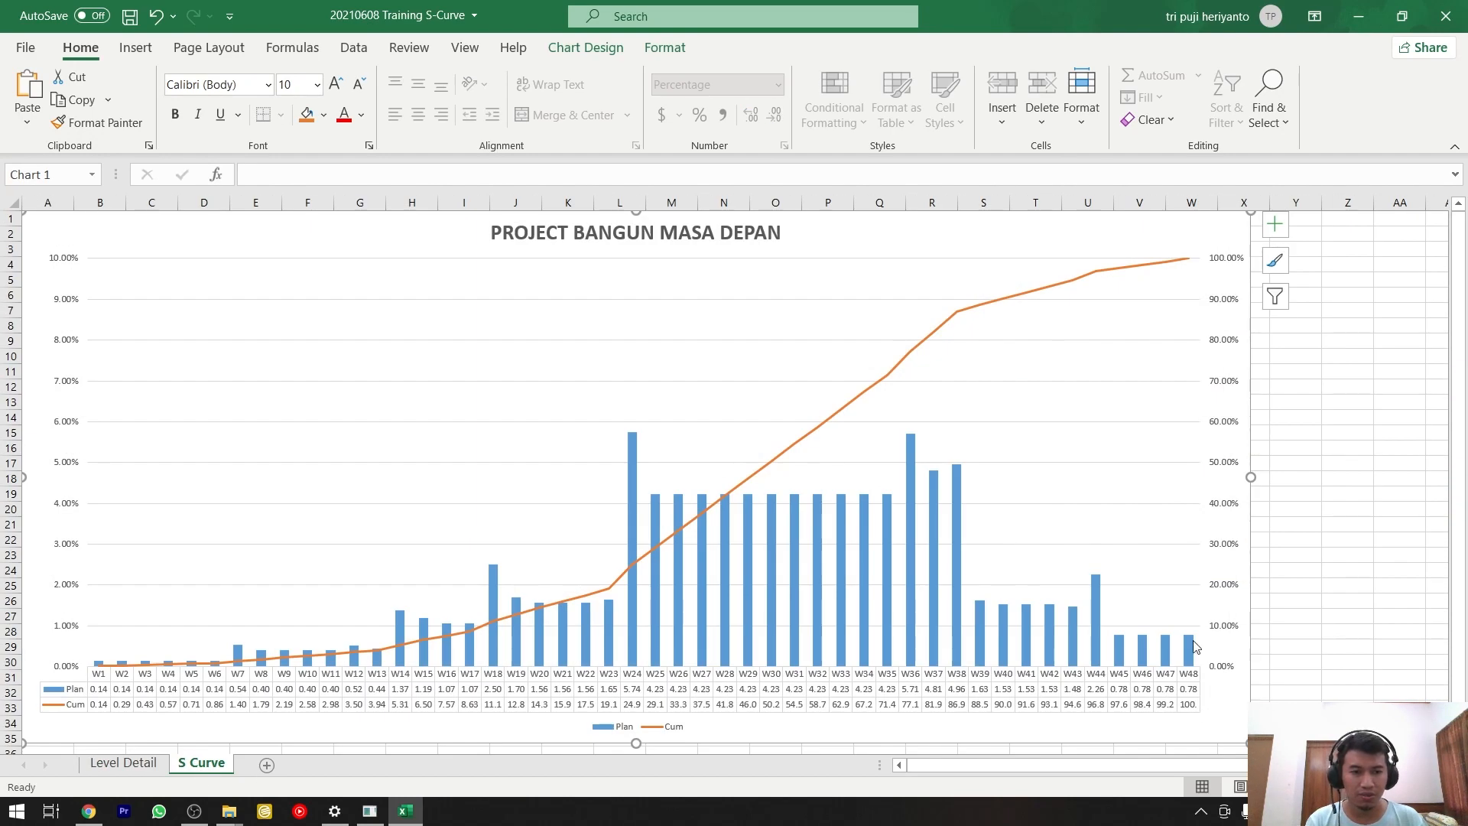
right_click(1072, 358)
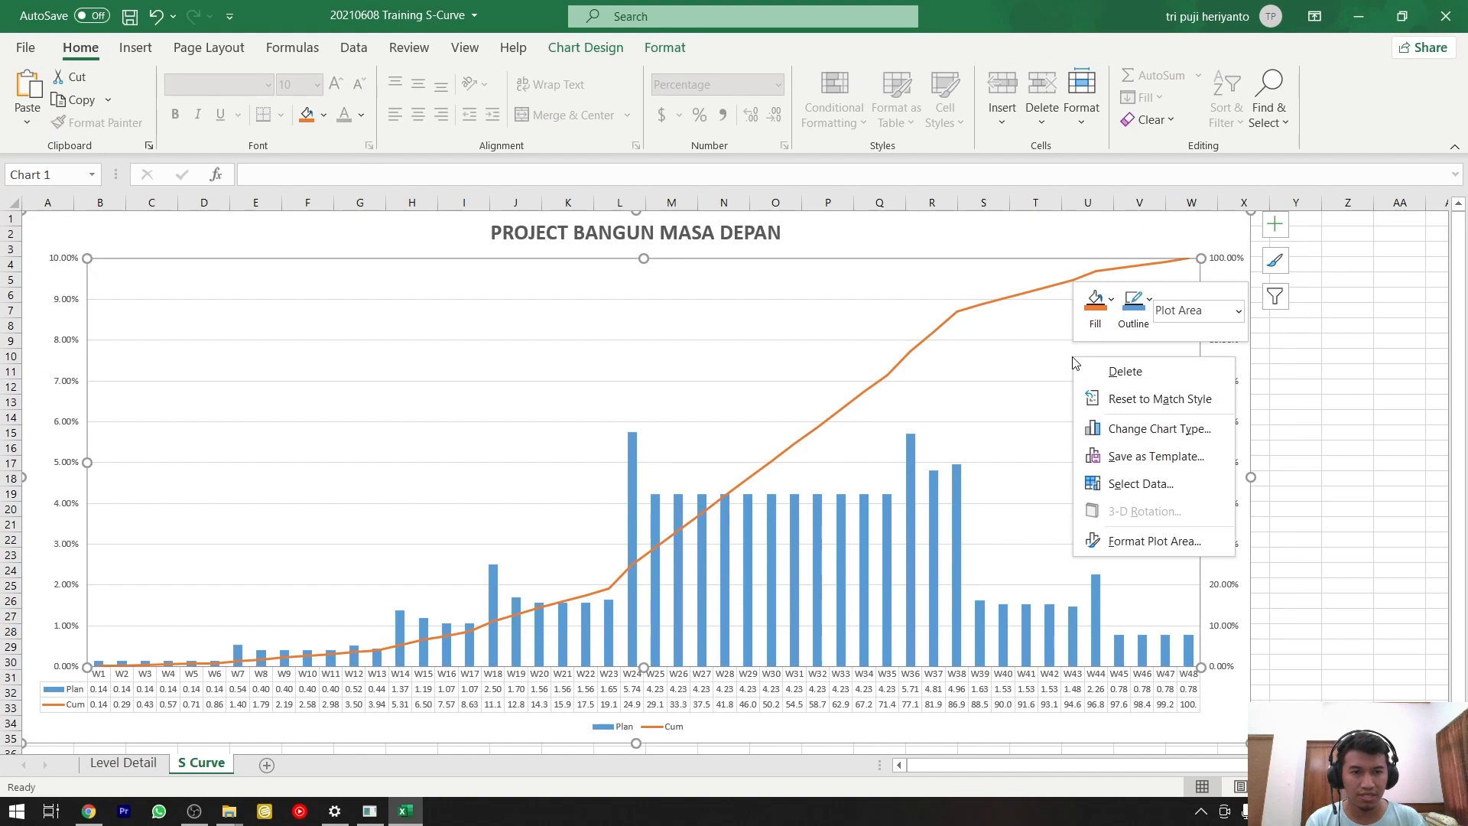
click(1113, 483)
click(576, 456)
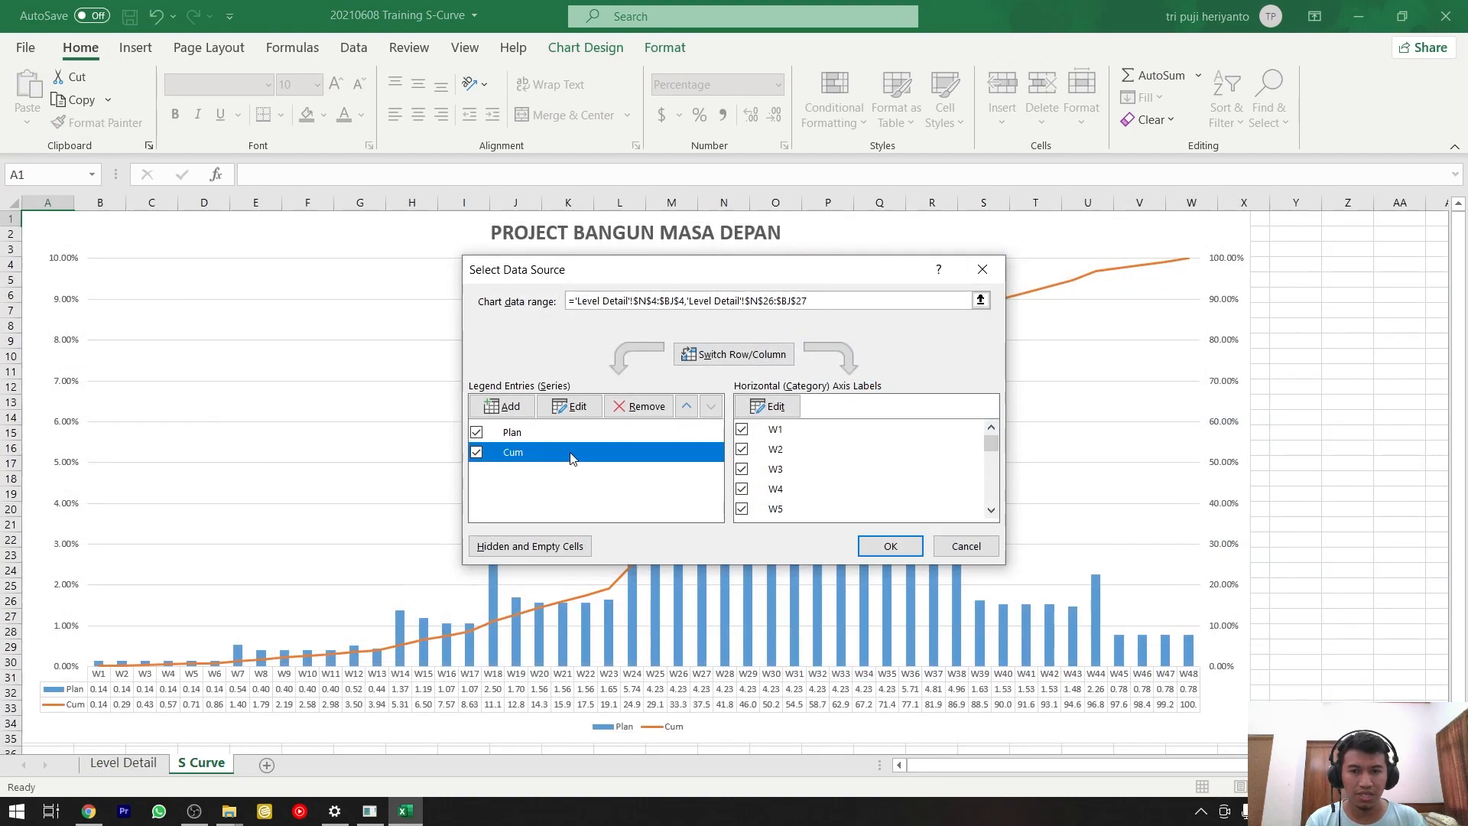
click(568, 407)
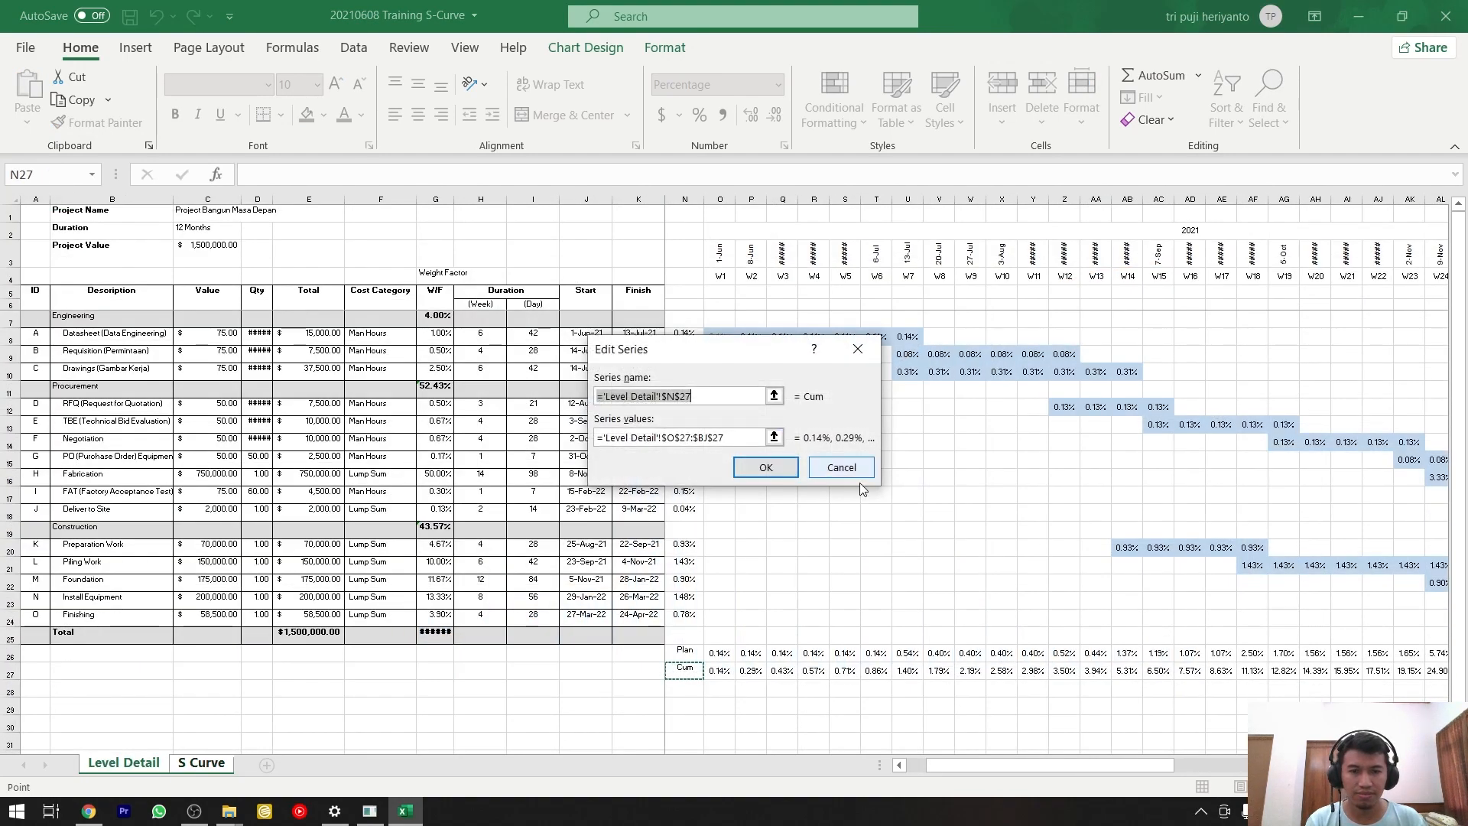
click(774, 437)
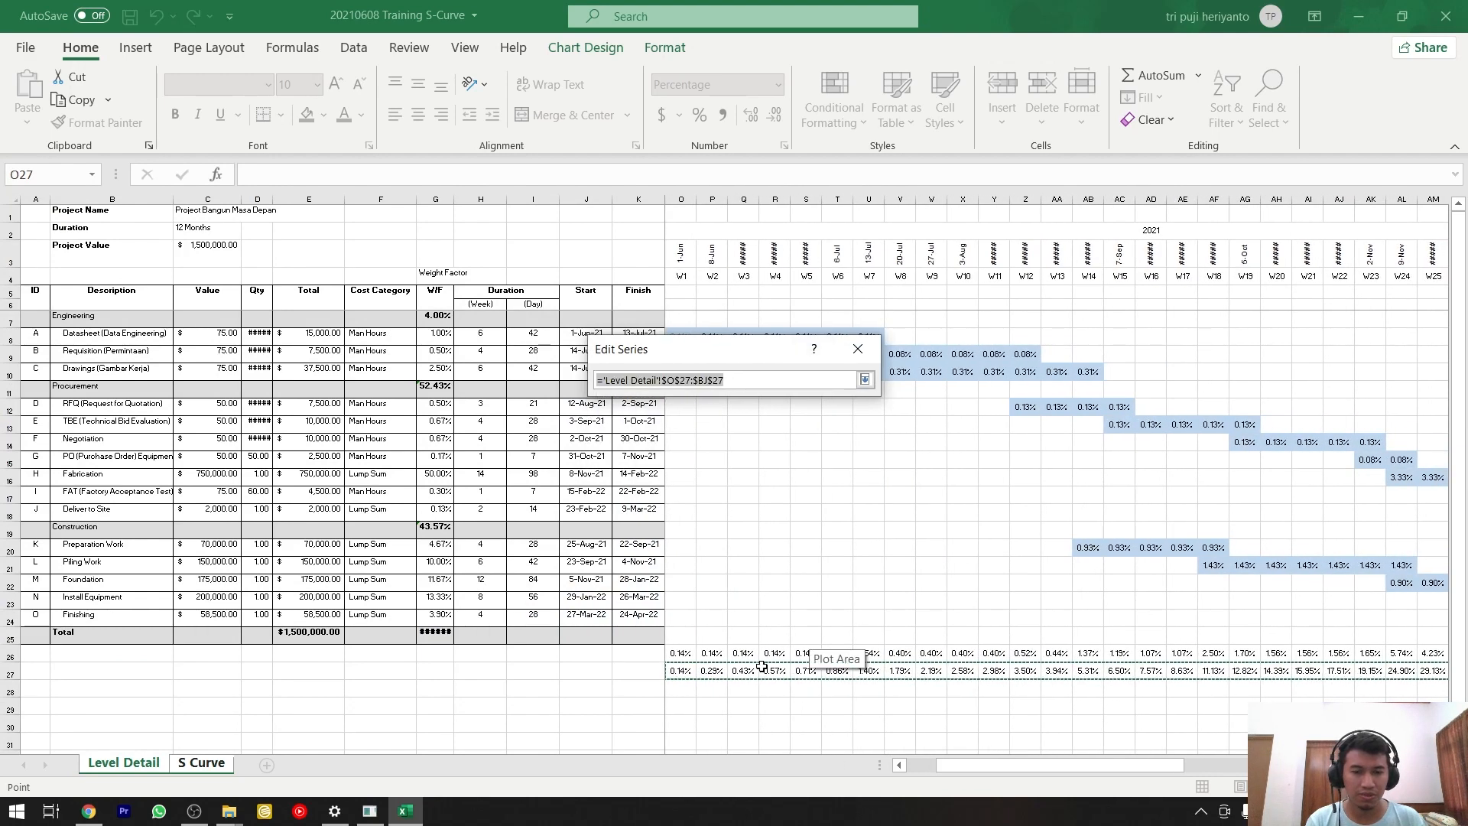
key(Return)
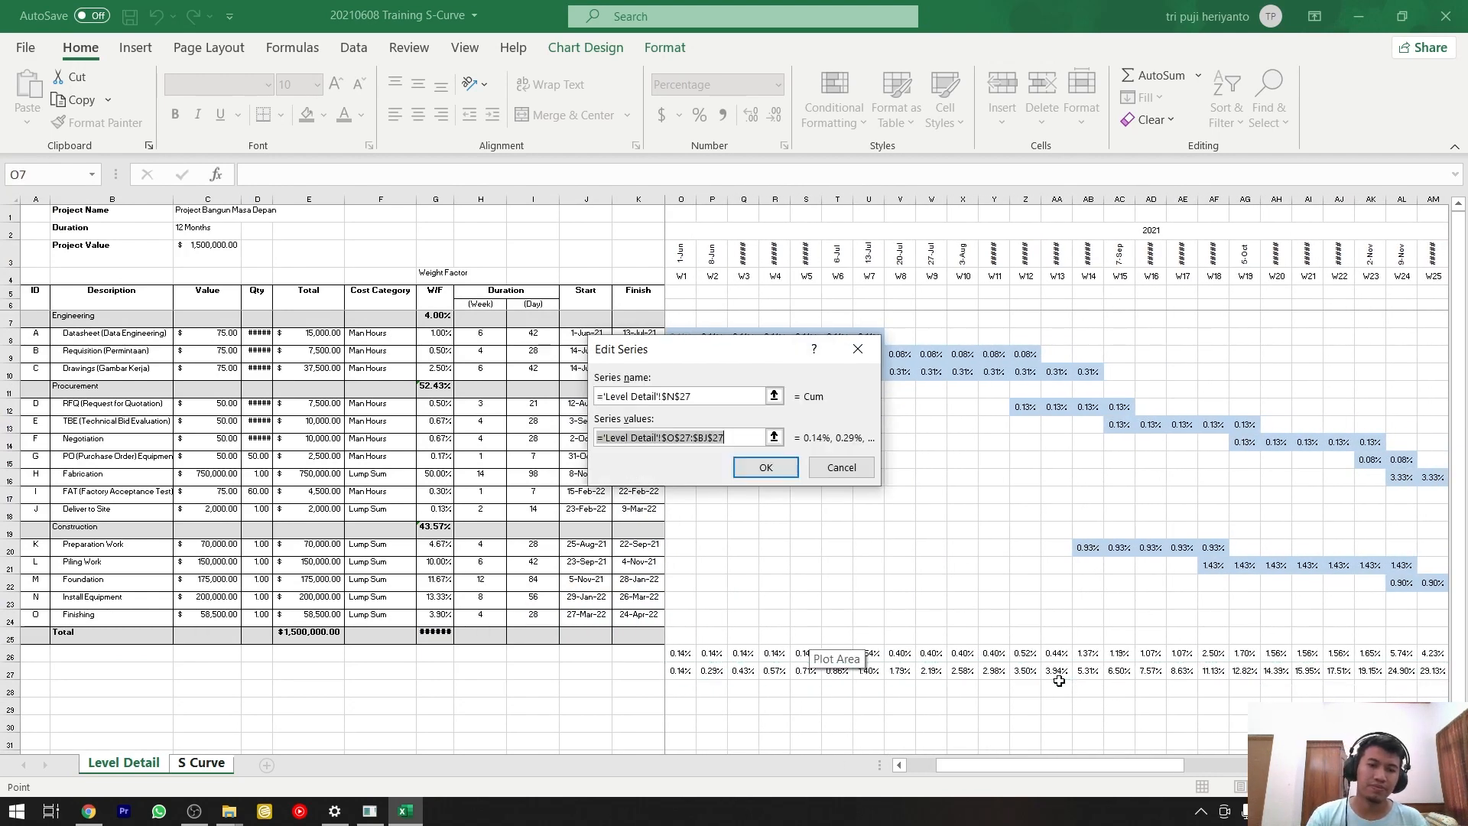
click(764, 467)
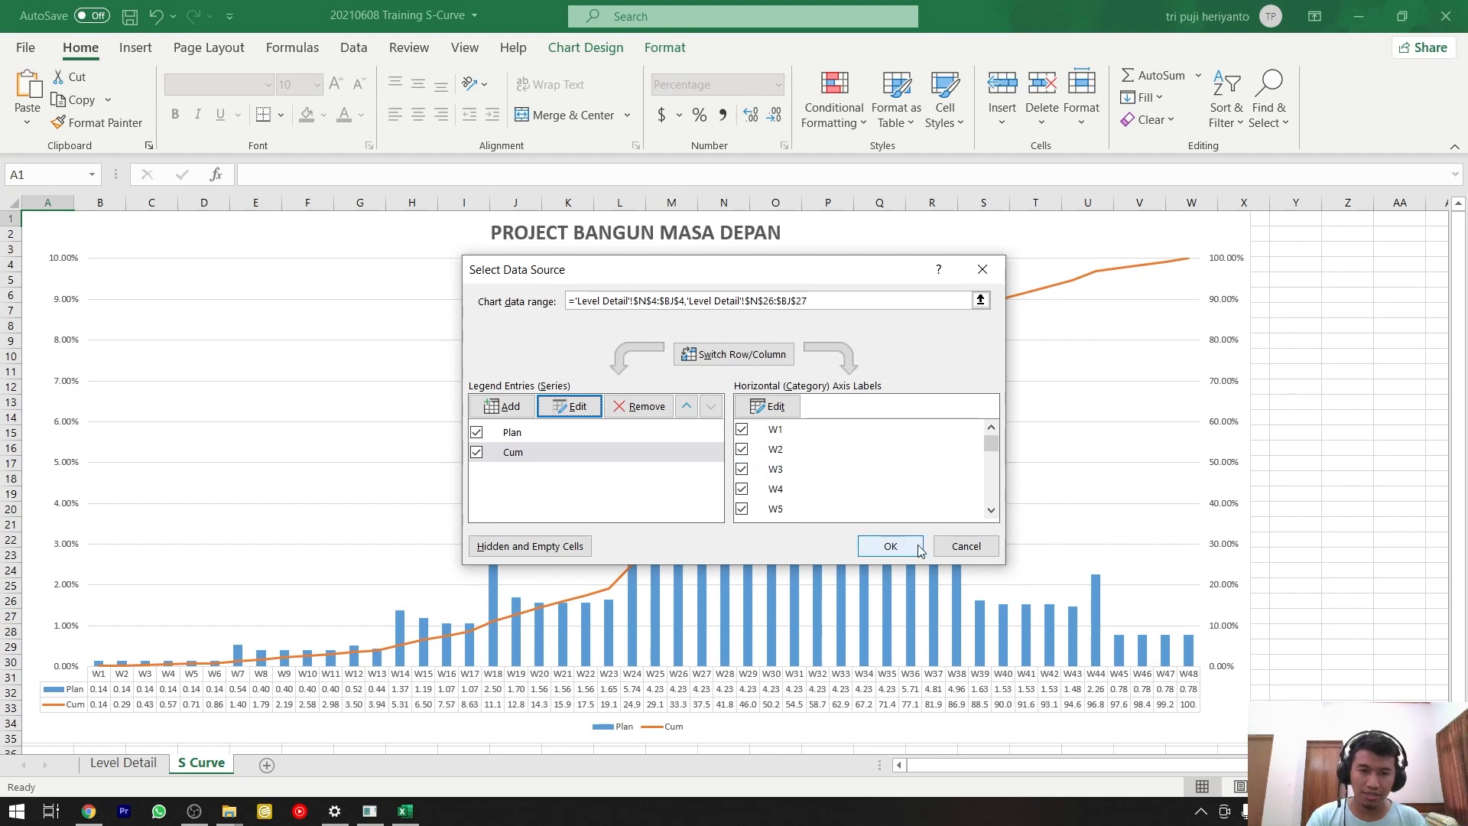
click(954, 542)
click(1292, 539)
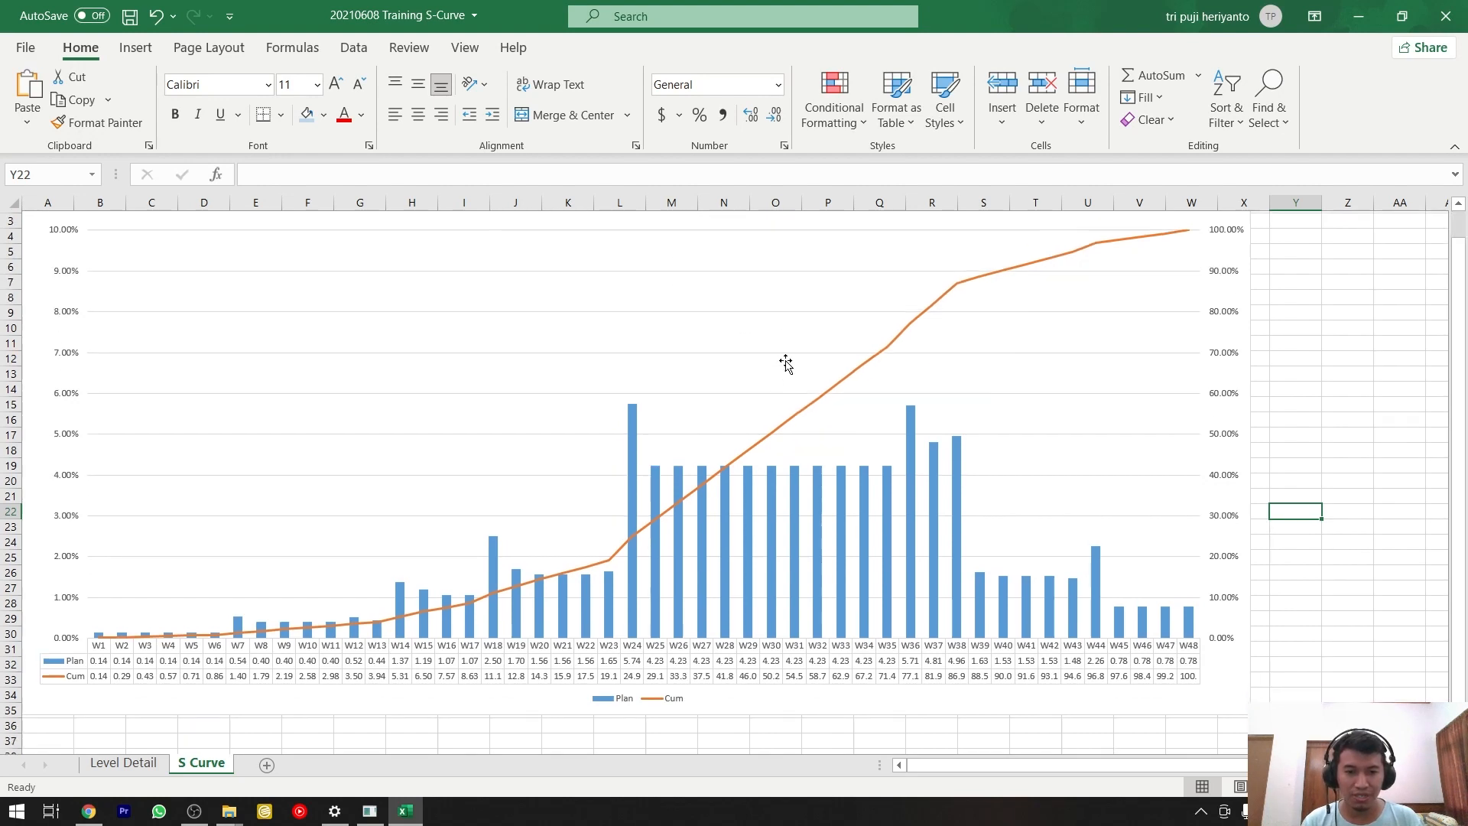
scroll(784, 360, down, 2)
click(845, 676)
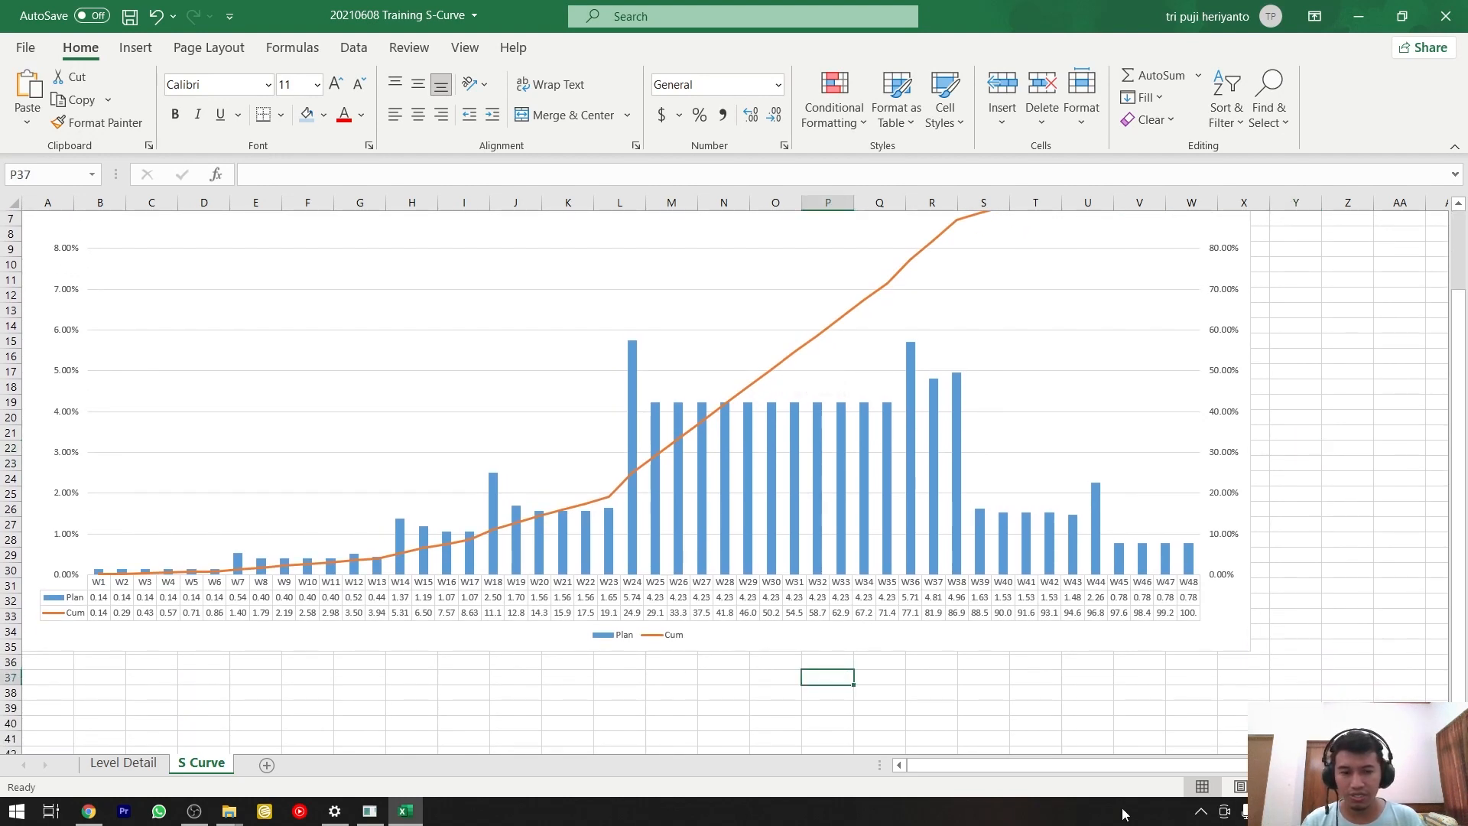
Switch to Microsoft Whiteboard and bring an empty area of the board below the EPC notes into view.
click(1329, 812)
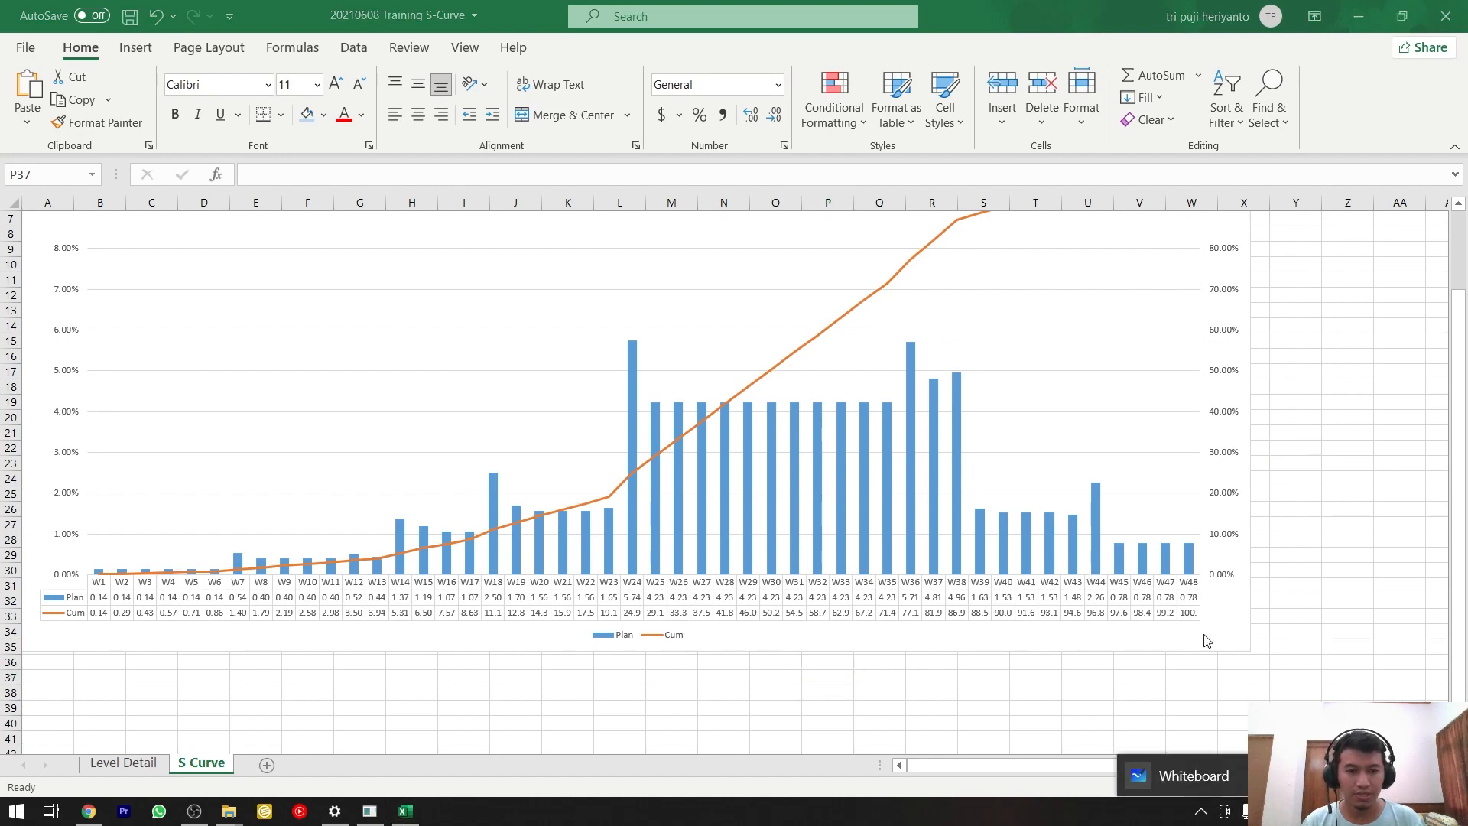
click(1206, 779)
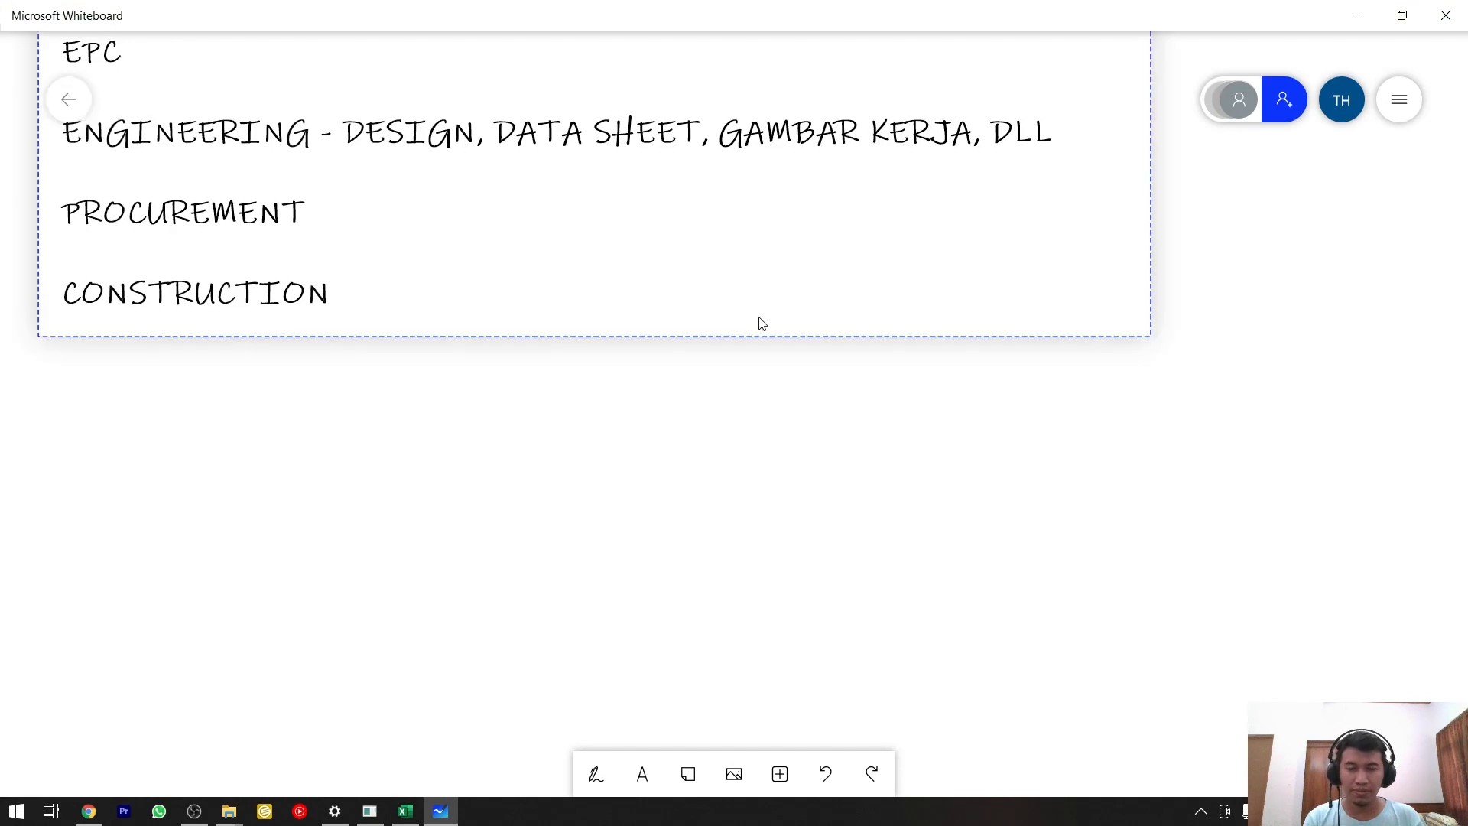
drag(758, 324, 617, 293)
drag(904, 426, 741, 306)
drag(825, 468, 727, 374)
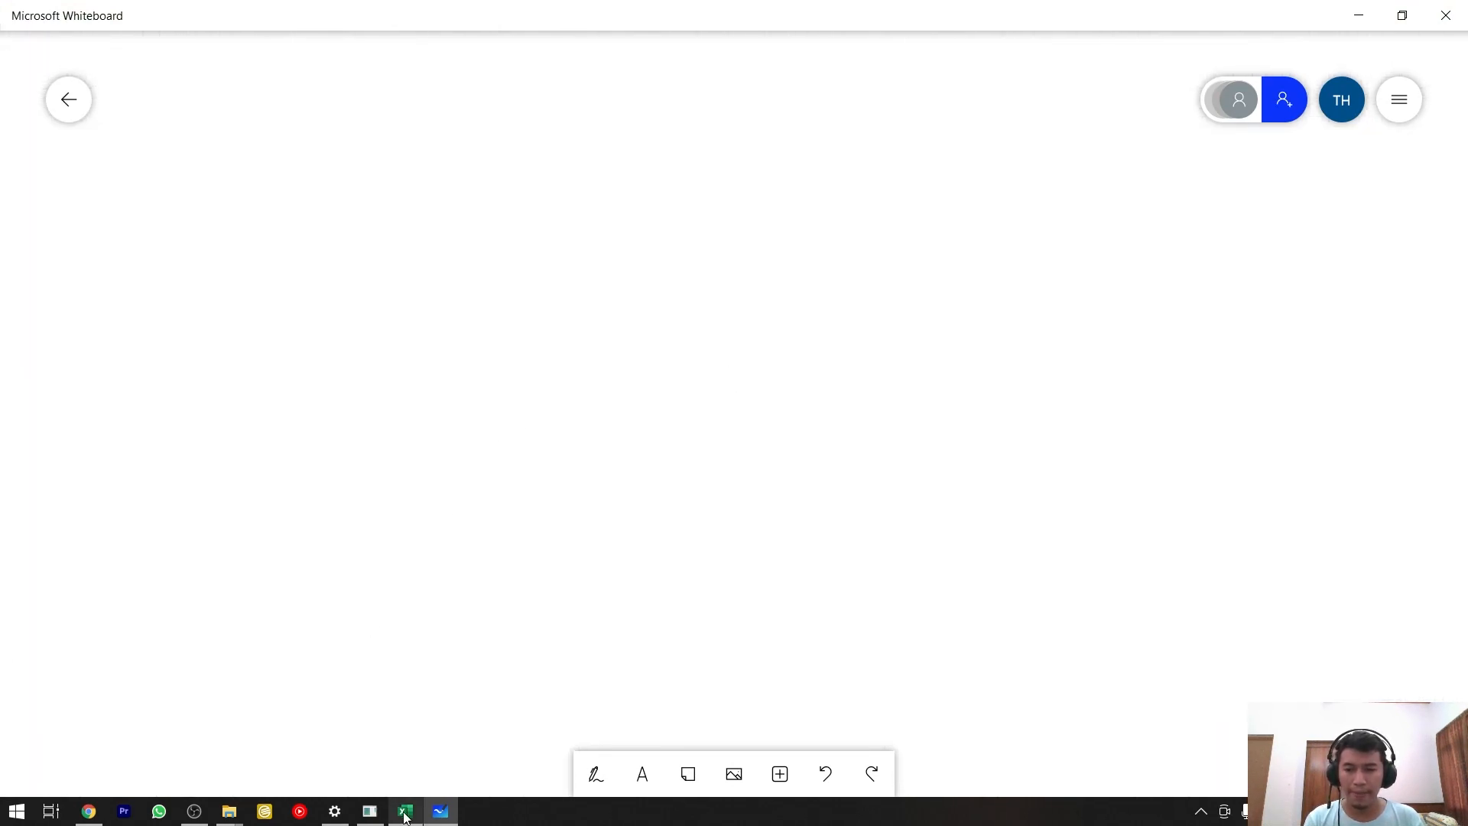
click(610, 777)
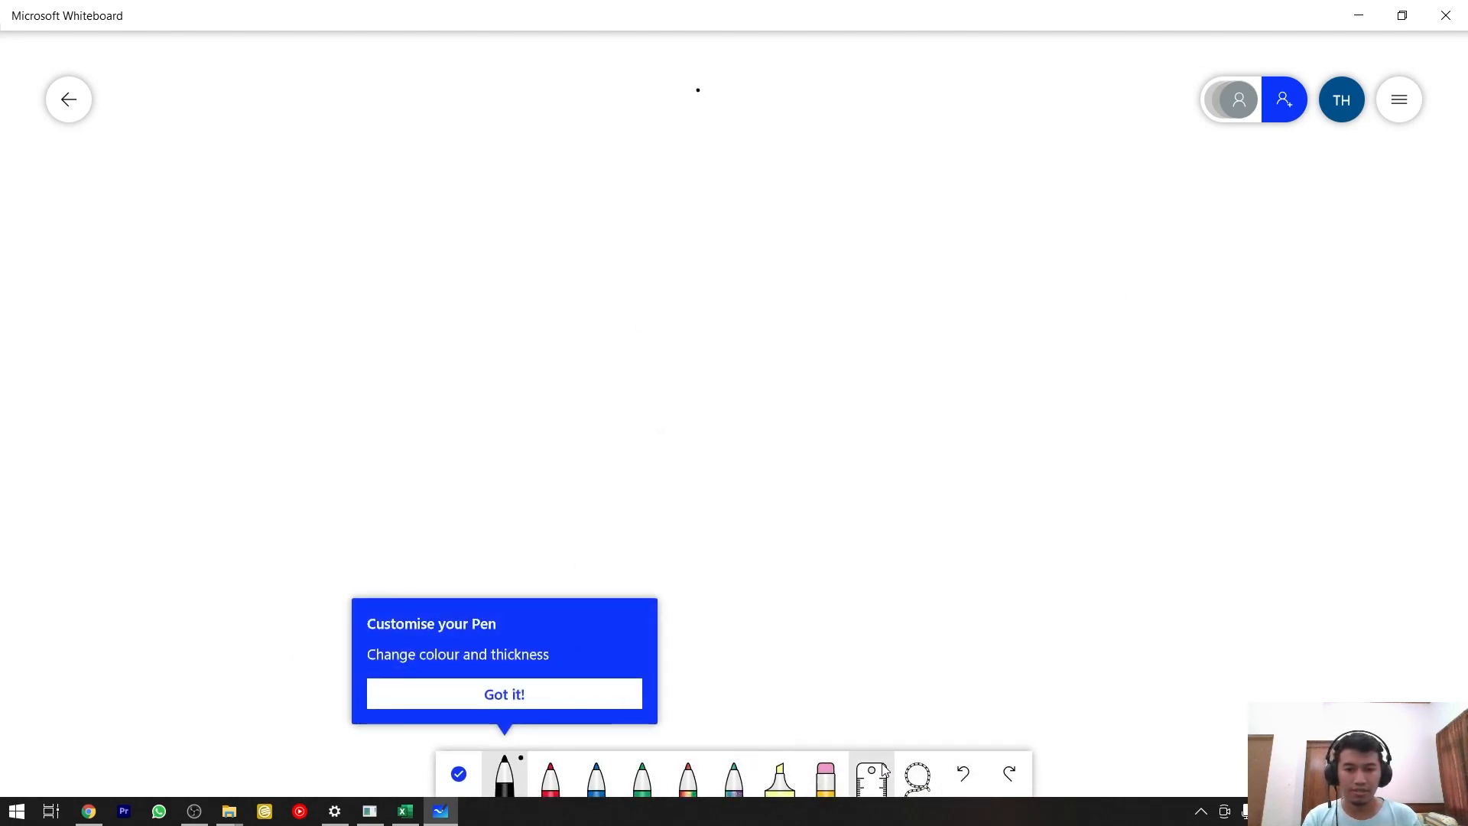
click(576, 694)
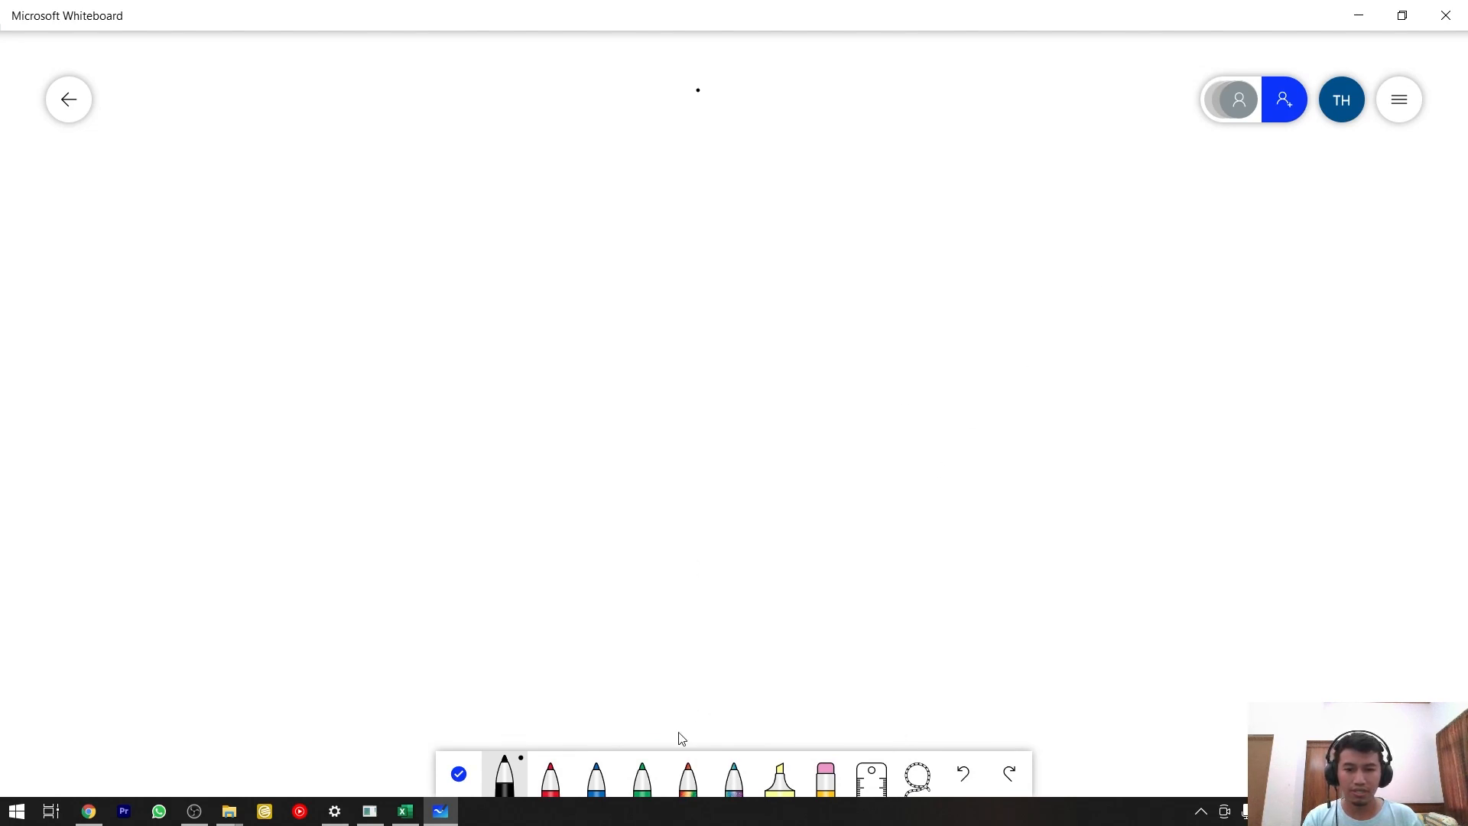
click(458, 774)
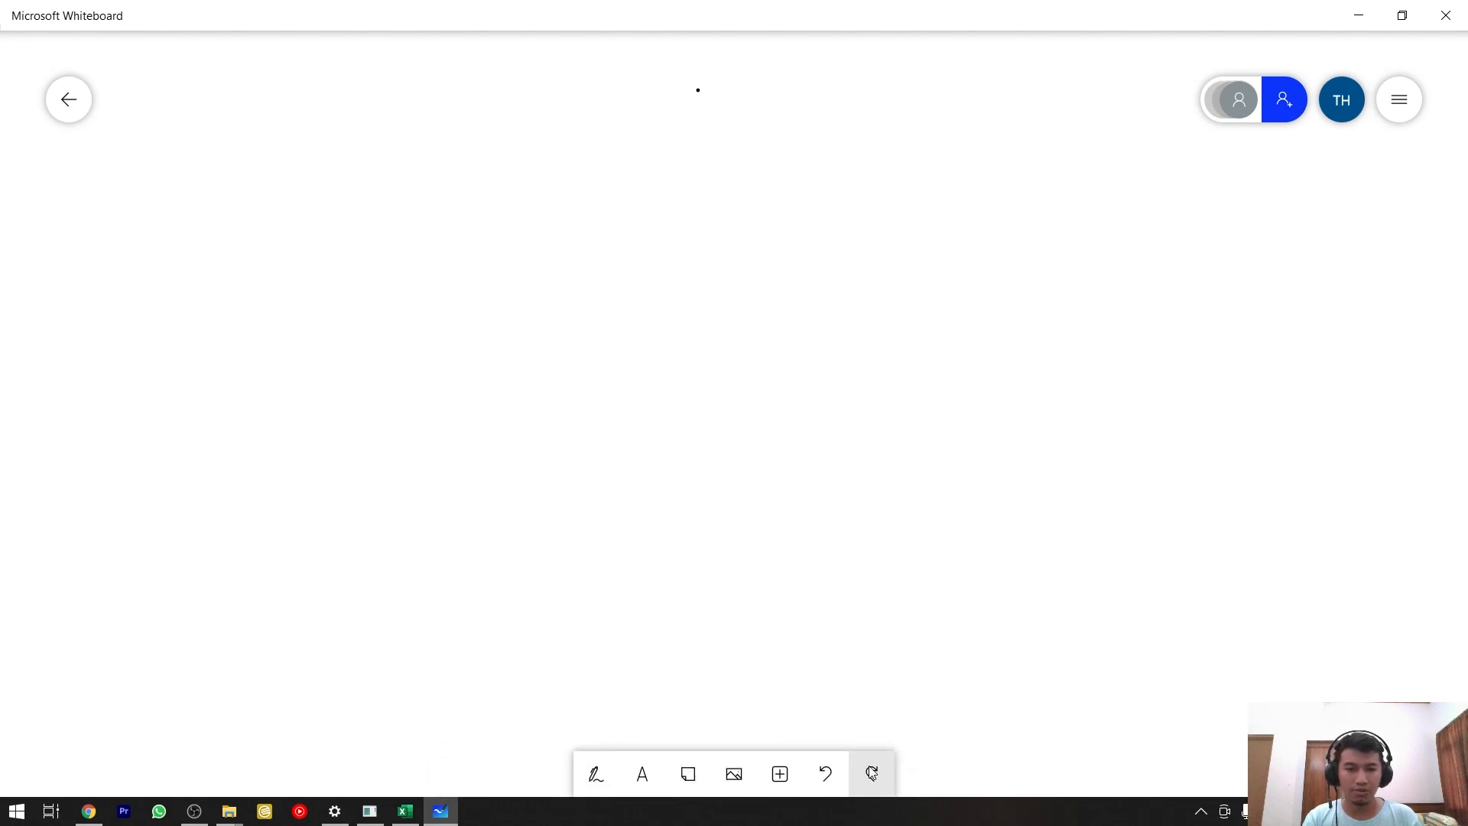
Add the text "KESIMPULAN" to the whiteboard and place it as a heading at the top centre of the empty area.
click(642, 774)
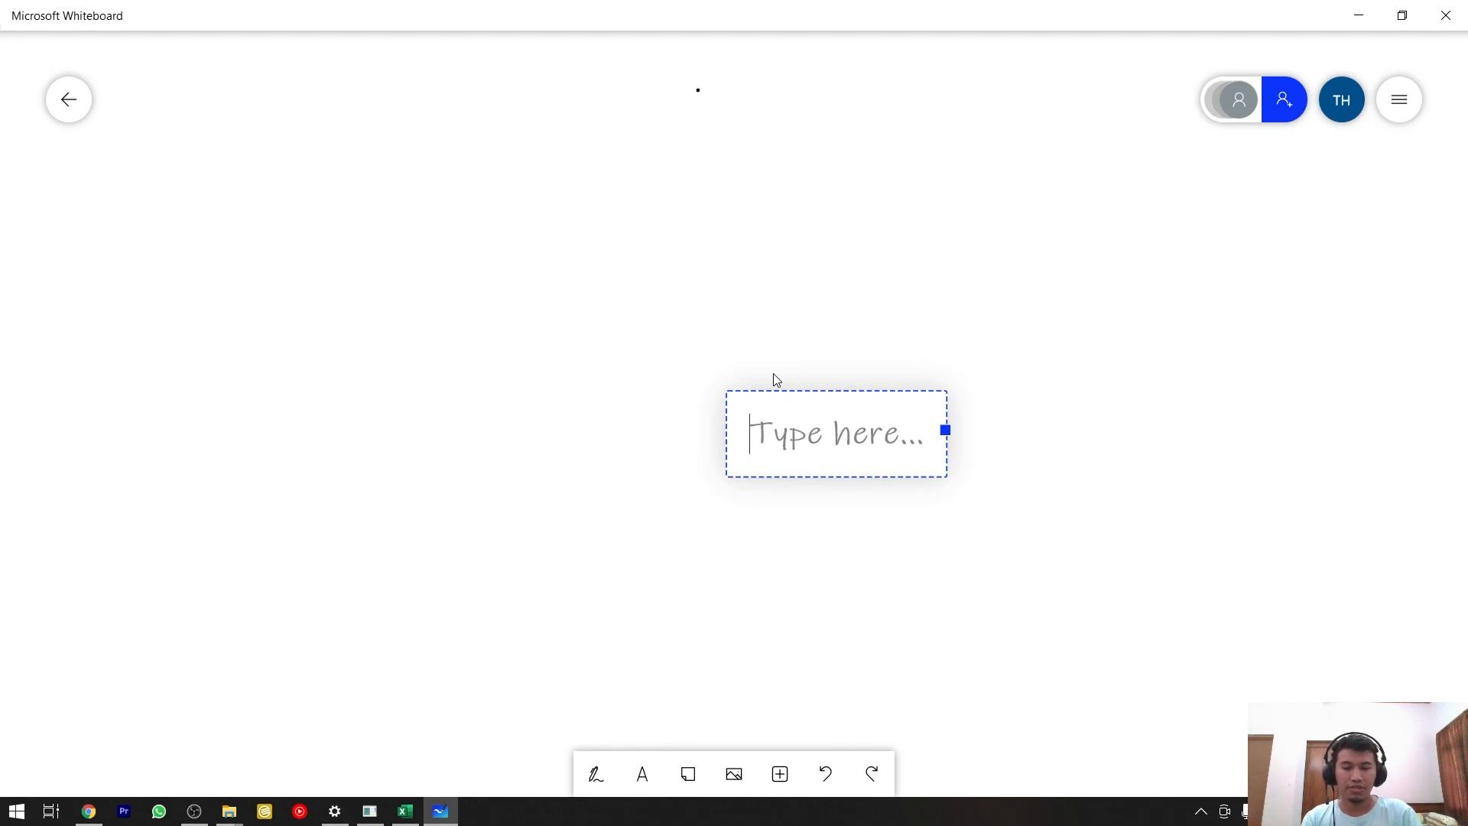
text(KR)
key(BackSpace)
key(Caps_Lock)
text(ESIMPUL)
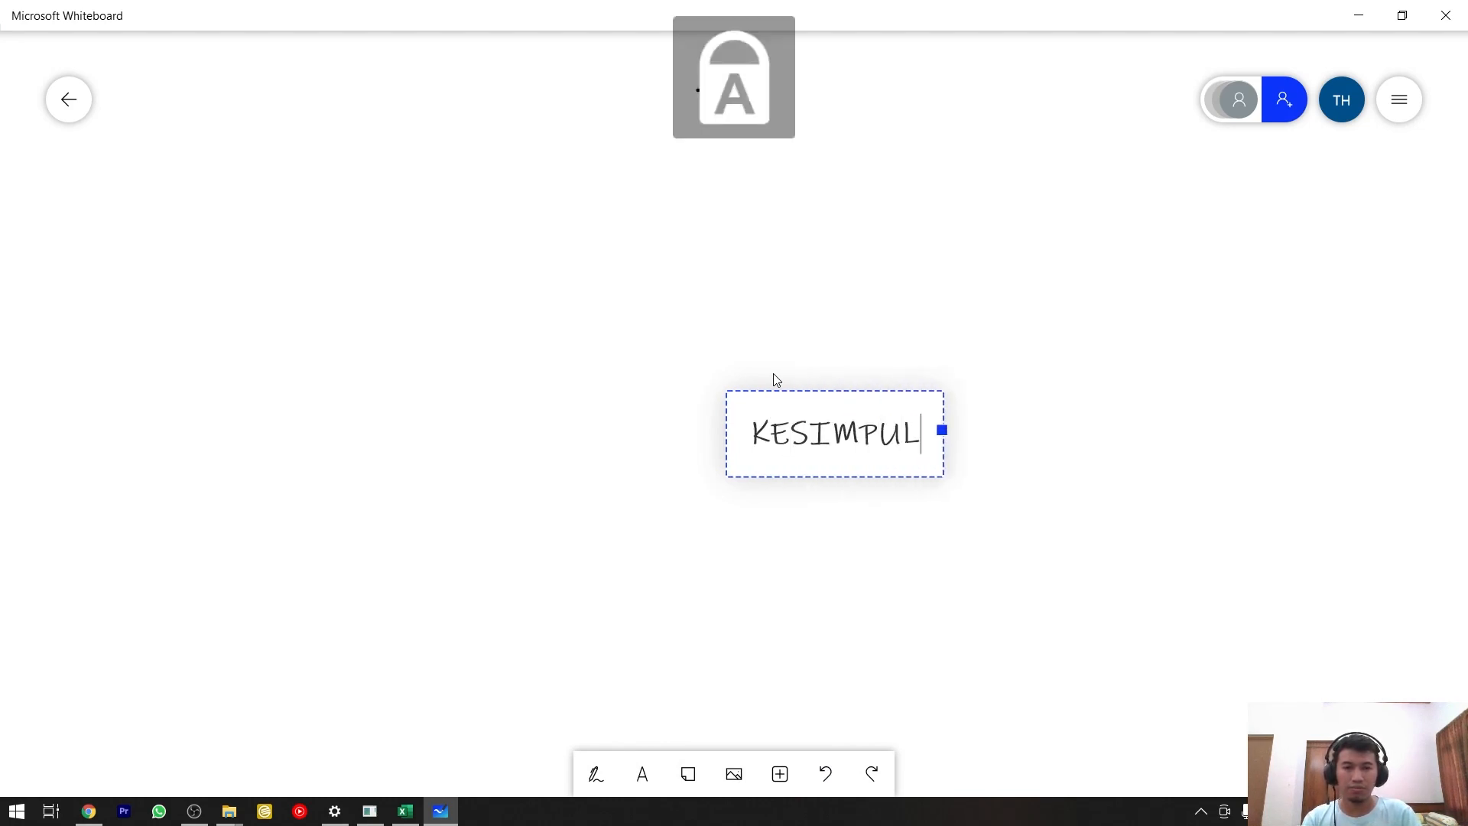
text(AN)
drag(797, 402, 633, 68)
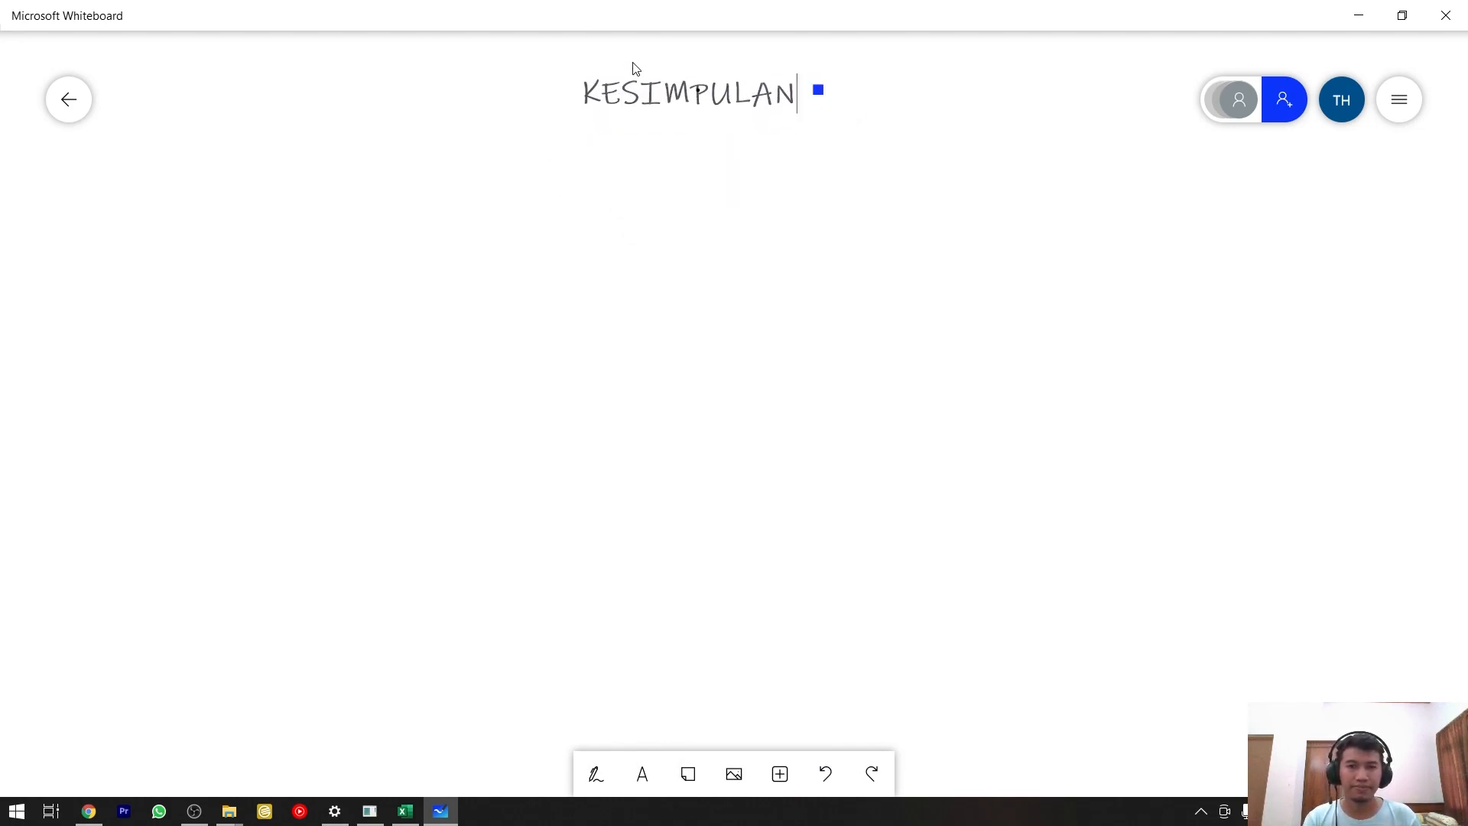
click(681, 137)
click(694, 100)
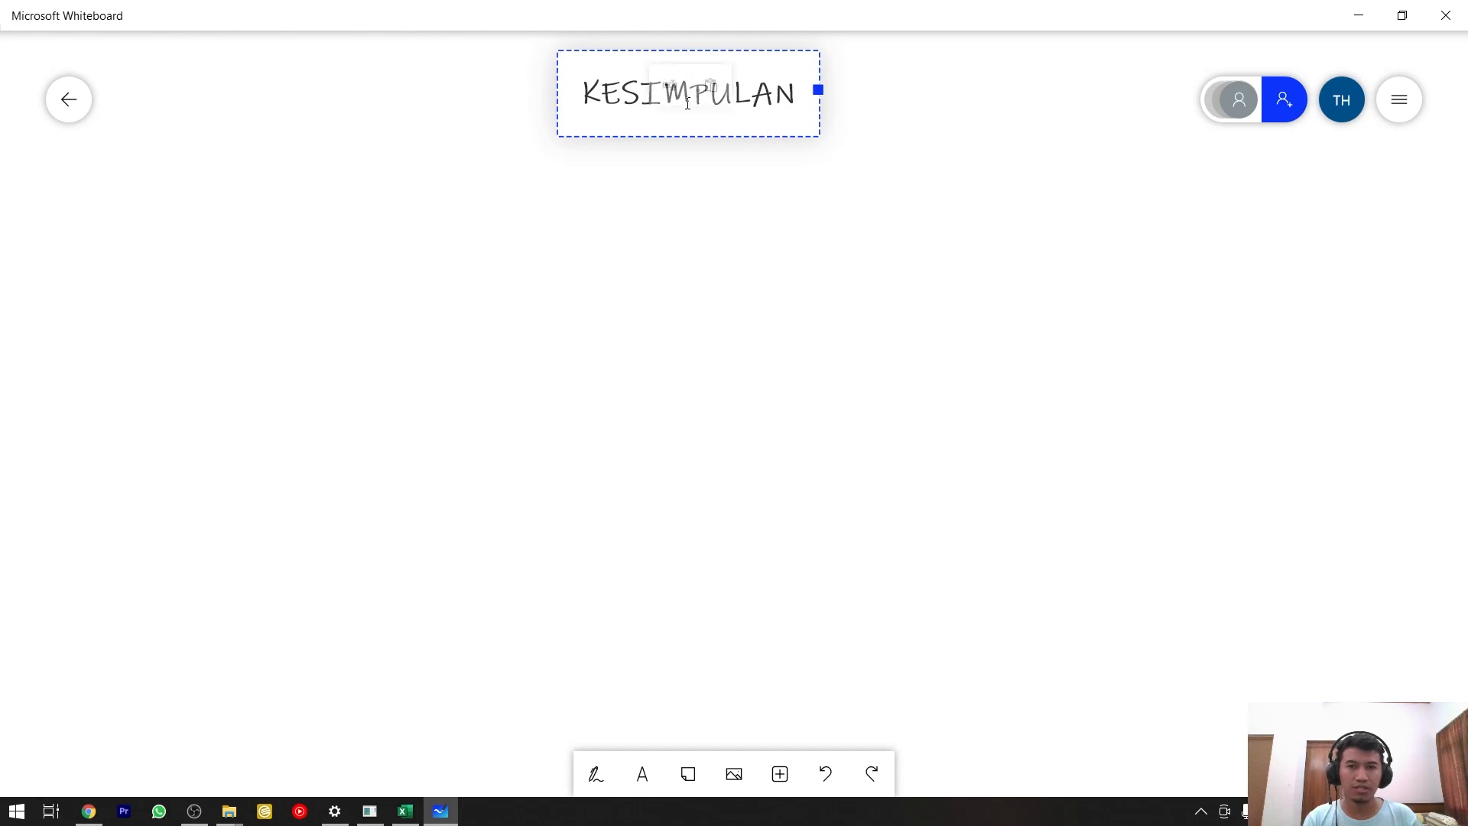
drag(708, 133, 702, 138)
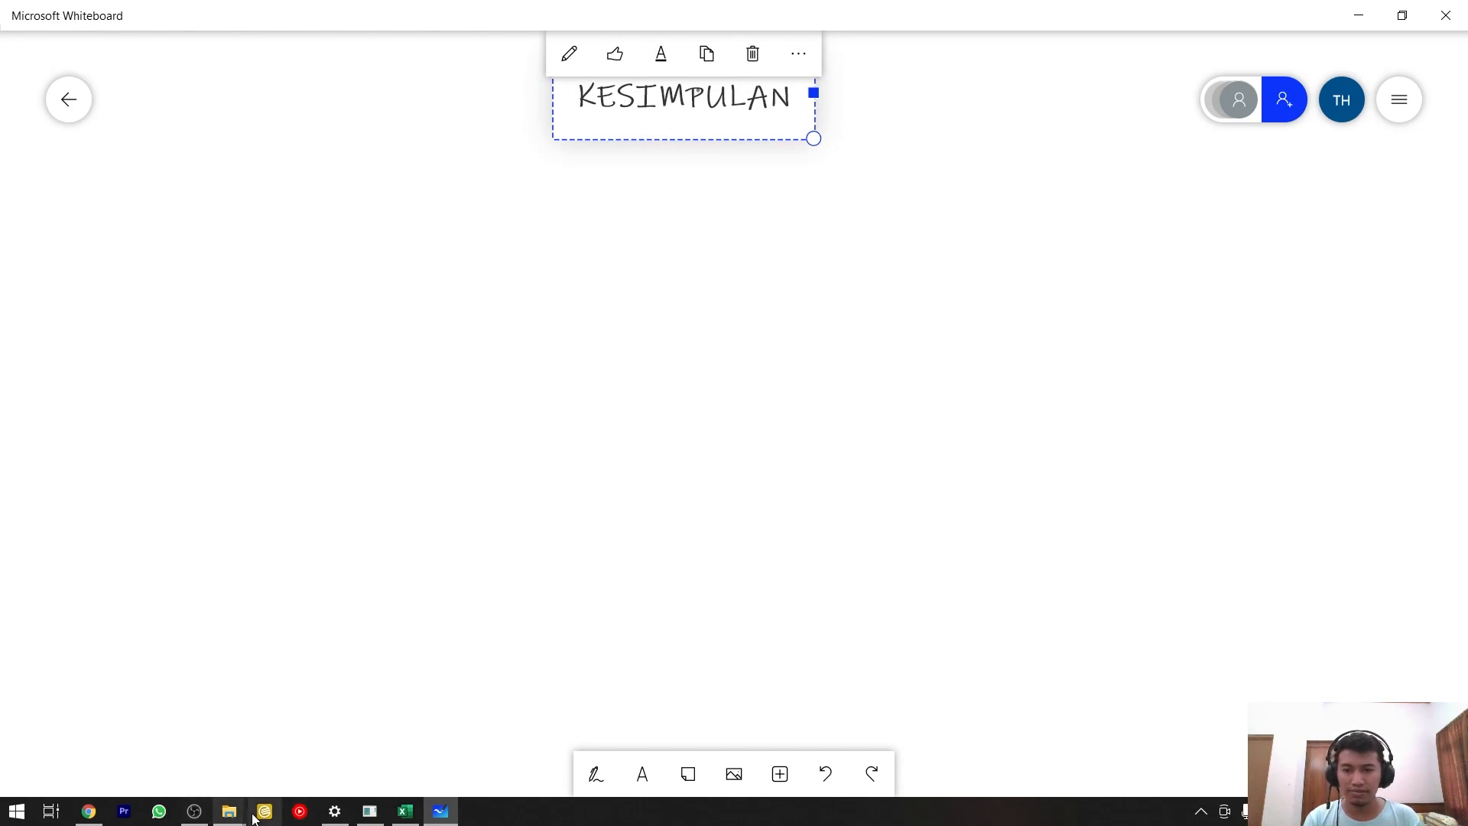
Return to Excel's Level Detail sheet and examine the Total and W/F formulas of the Datasheet (Data Engineering) row.
click(405, 811)
click(122, 763)
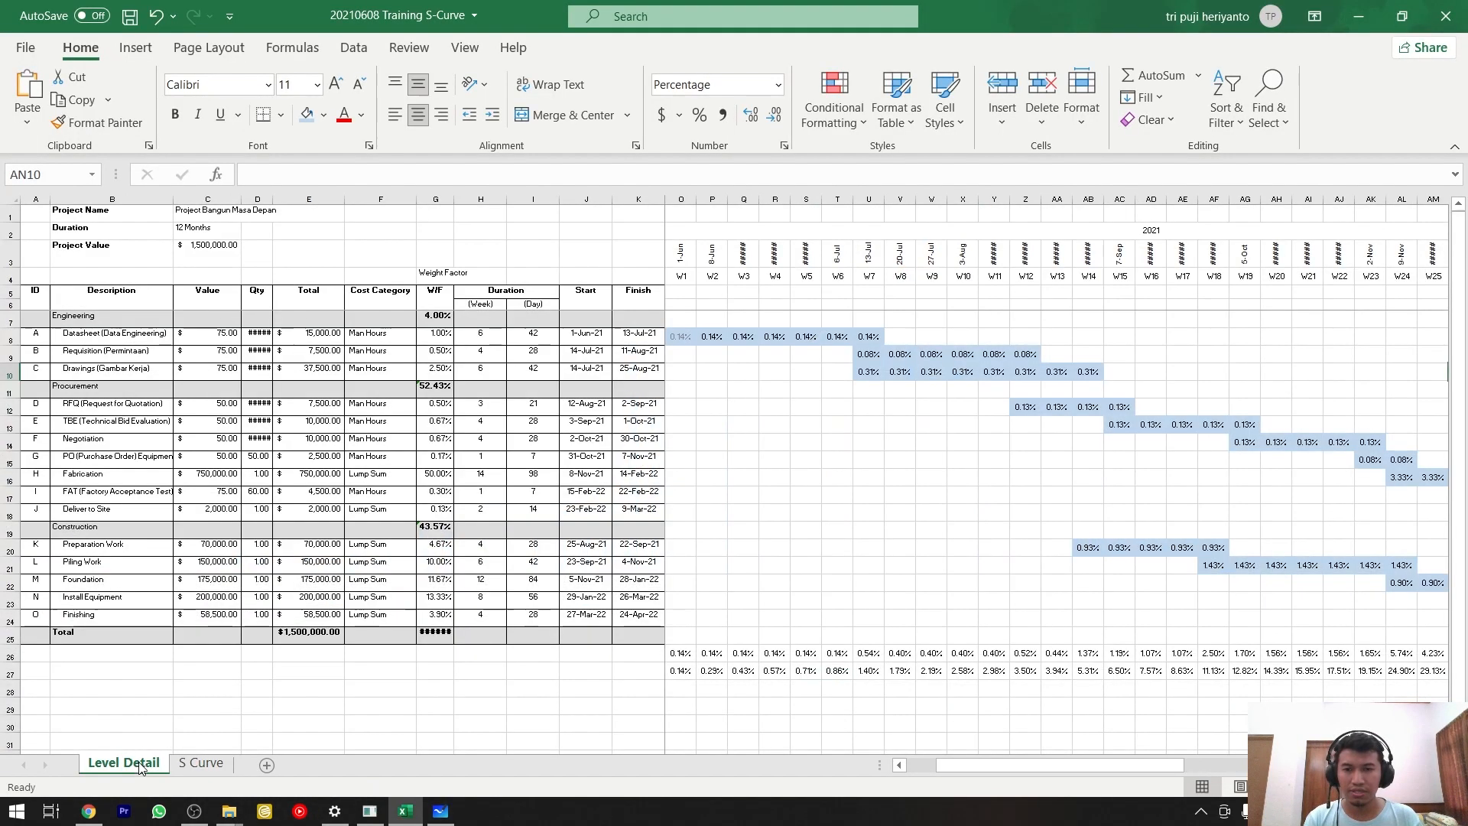
ctrl+scroll(214, 398, up, 2)
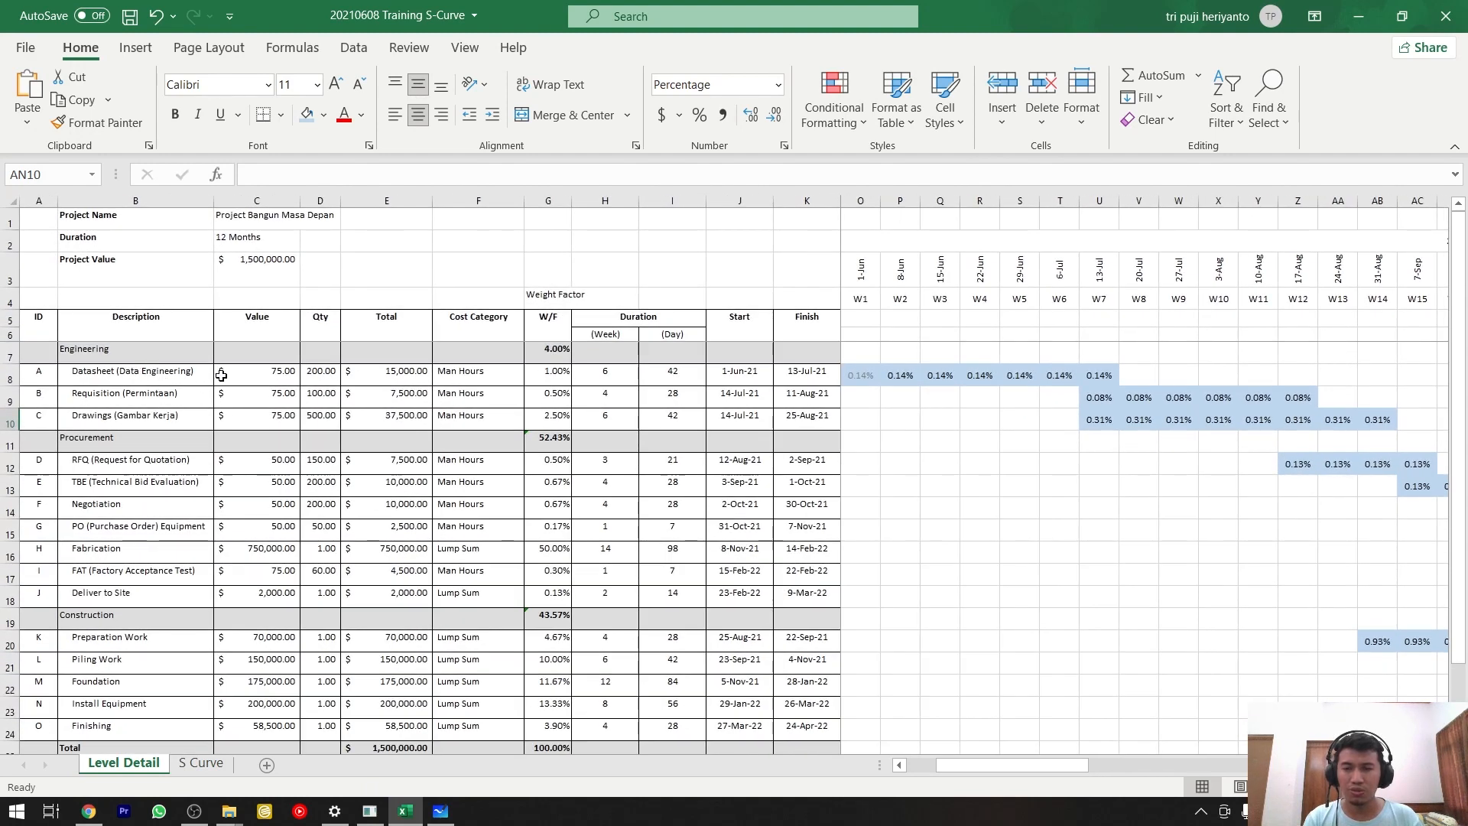
click(393, 369)
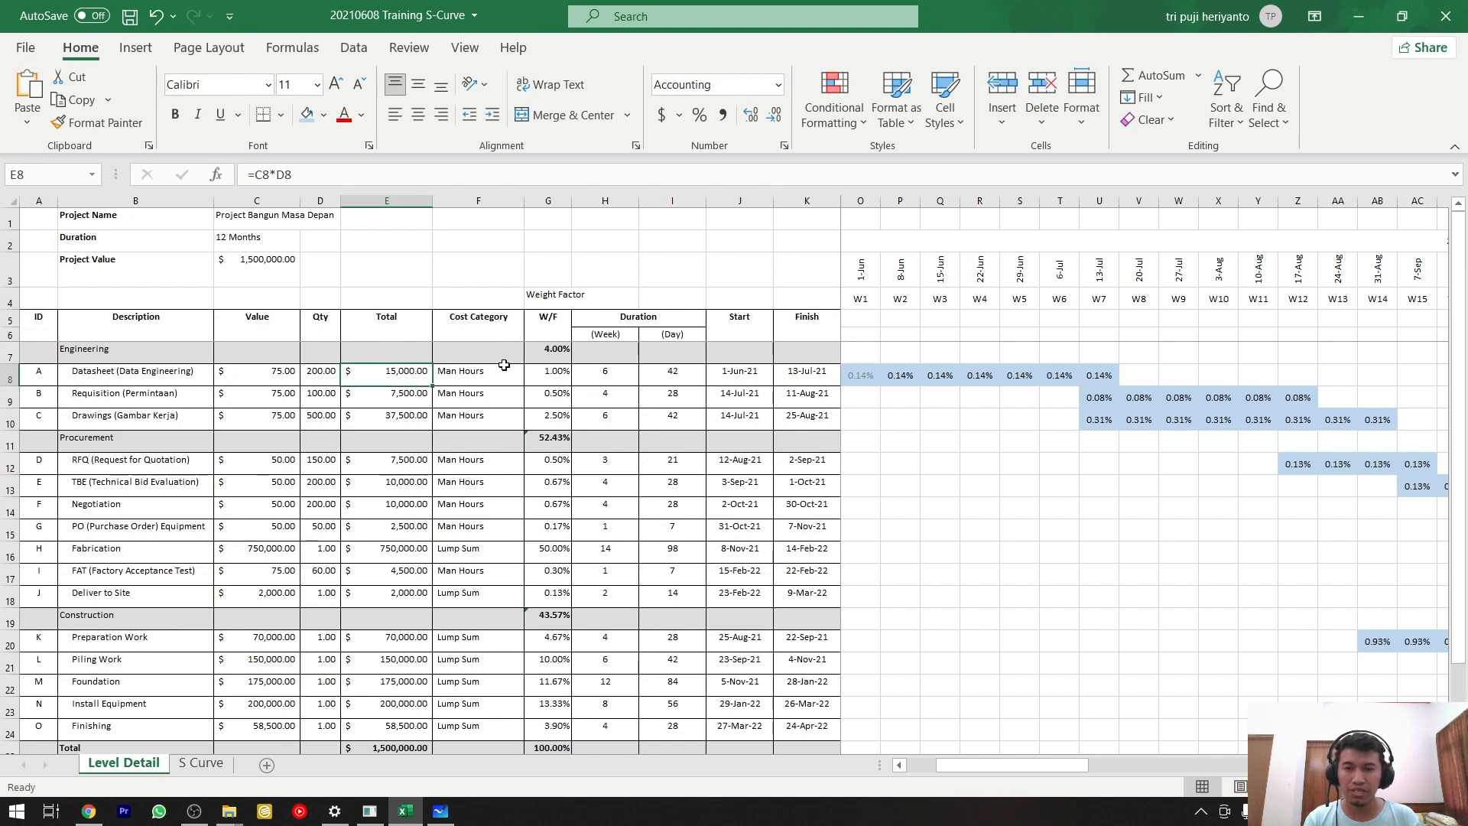
click(562, 367)
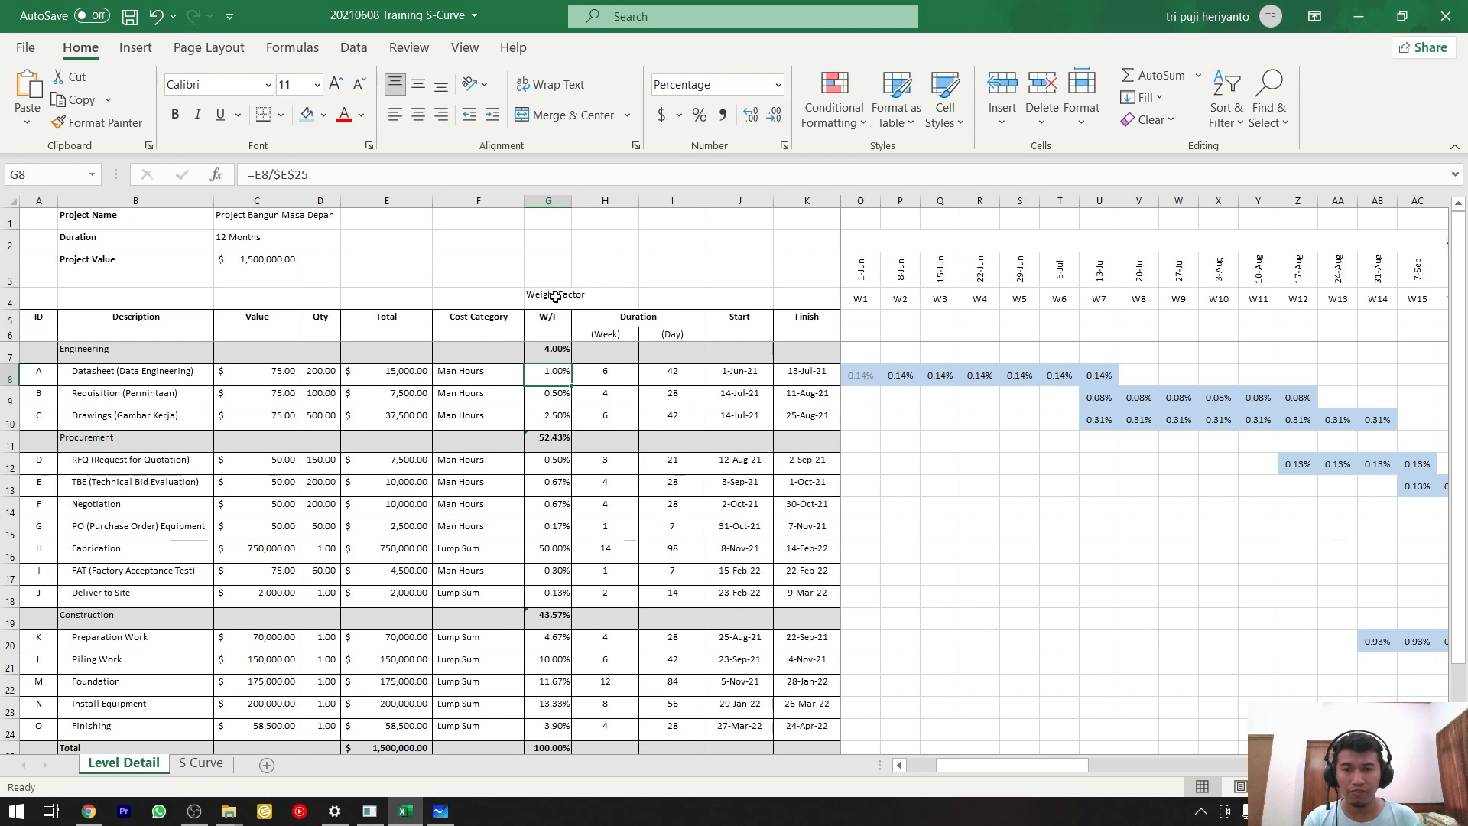
click(406, 380)
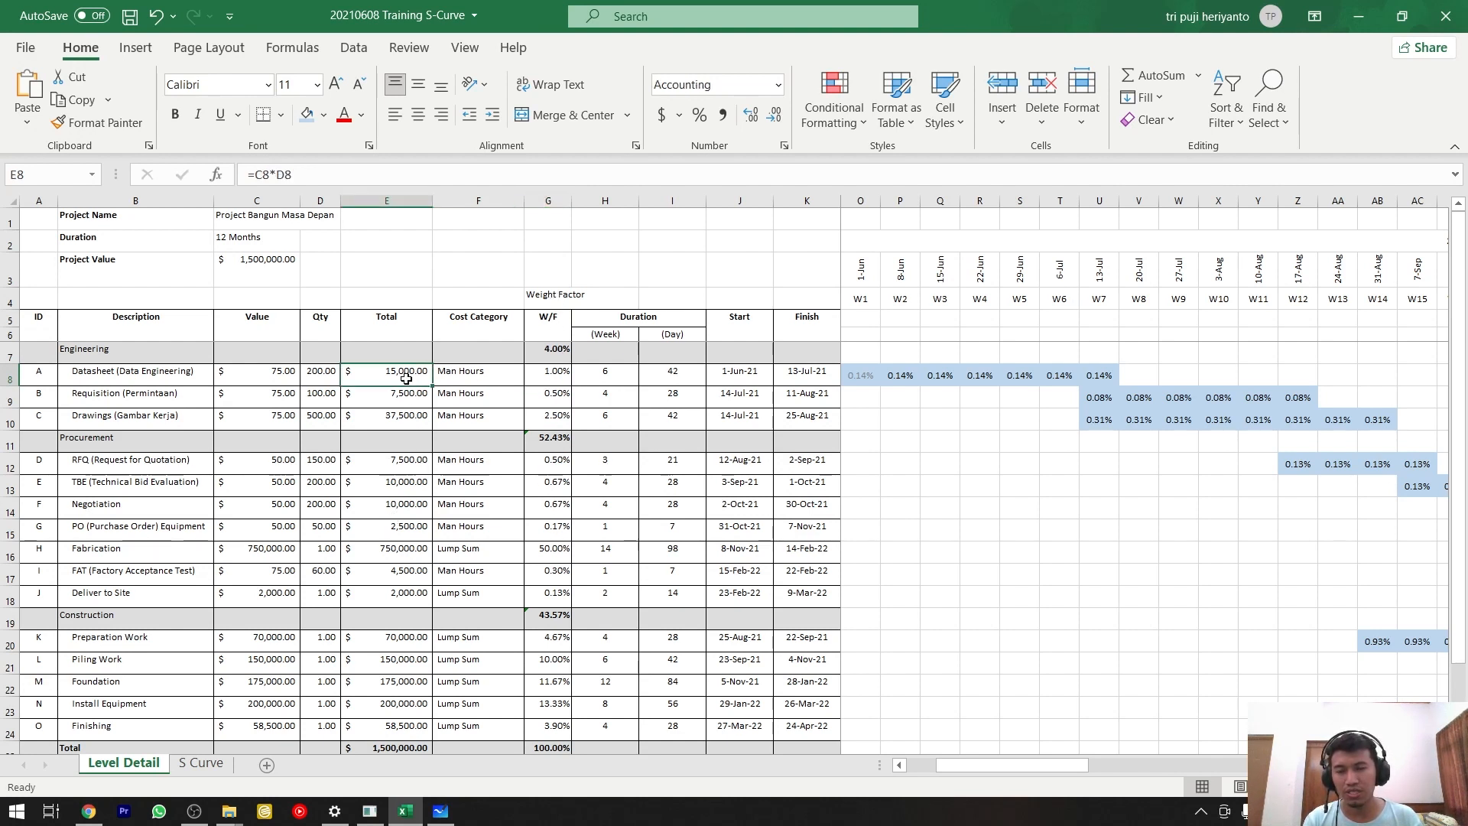
click(553, 373)
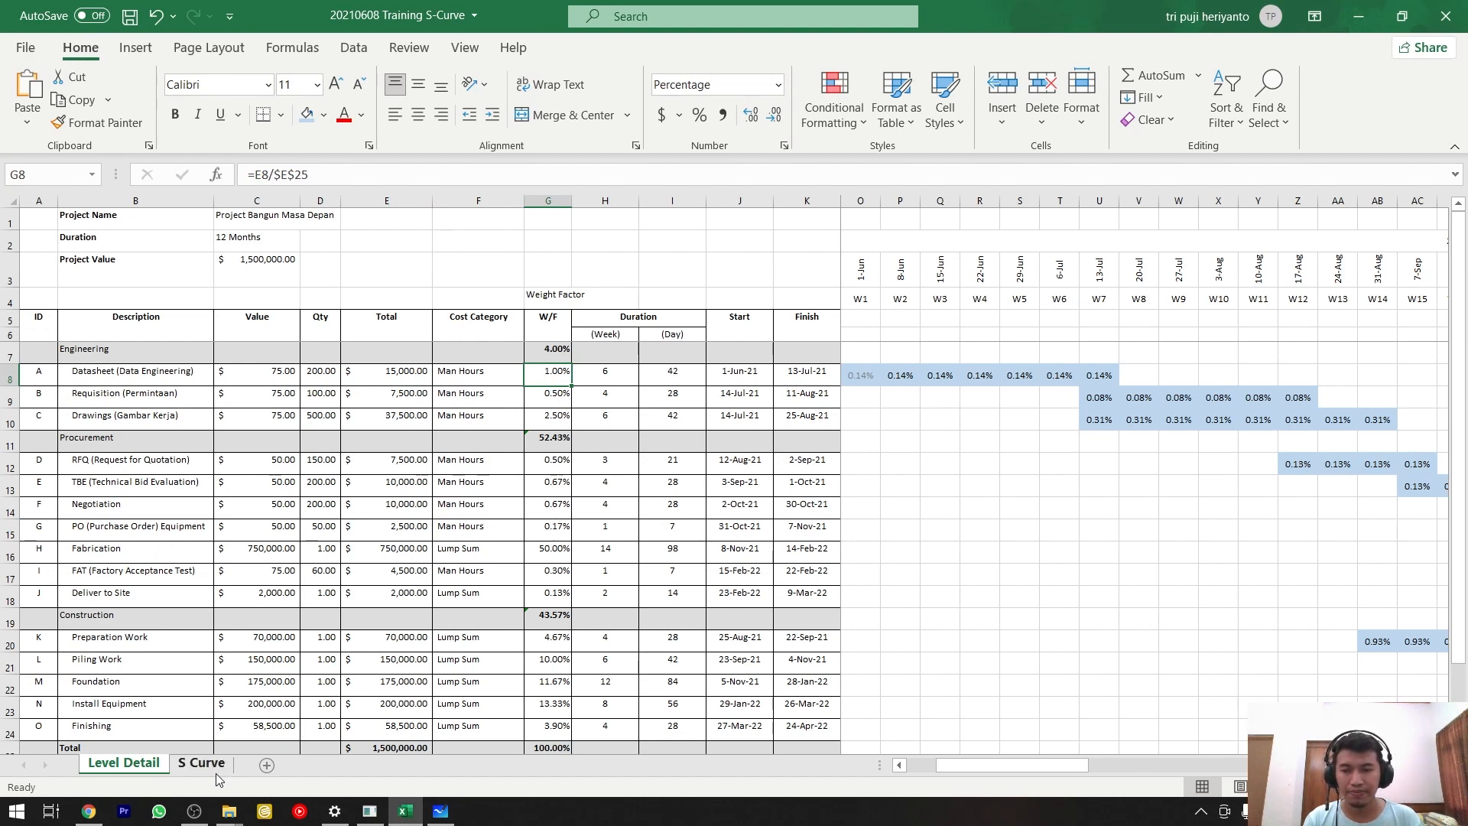
In Microsoft Whiteboard, add the text "1. TENTUKAN WEIGHT FACTOR (%)" below the KESIMPULAN heading and start a new line.
key(alt+Tab)
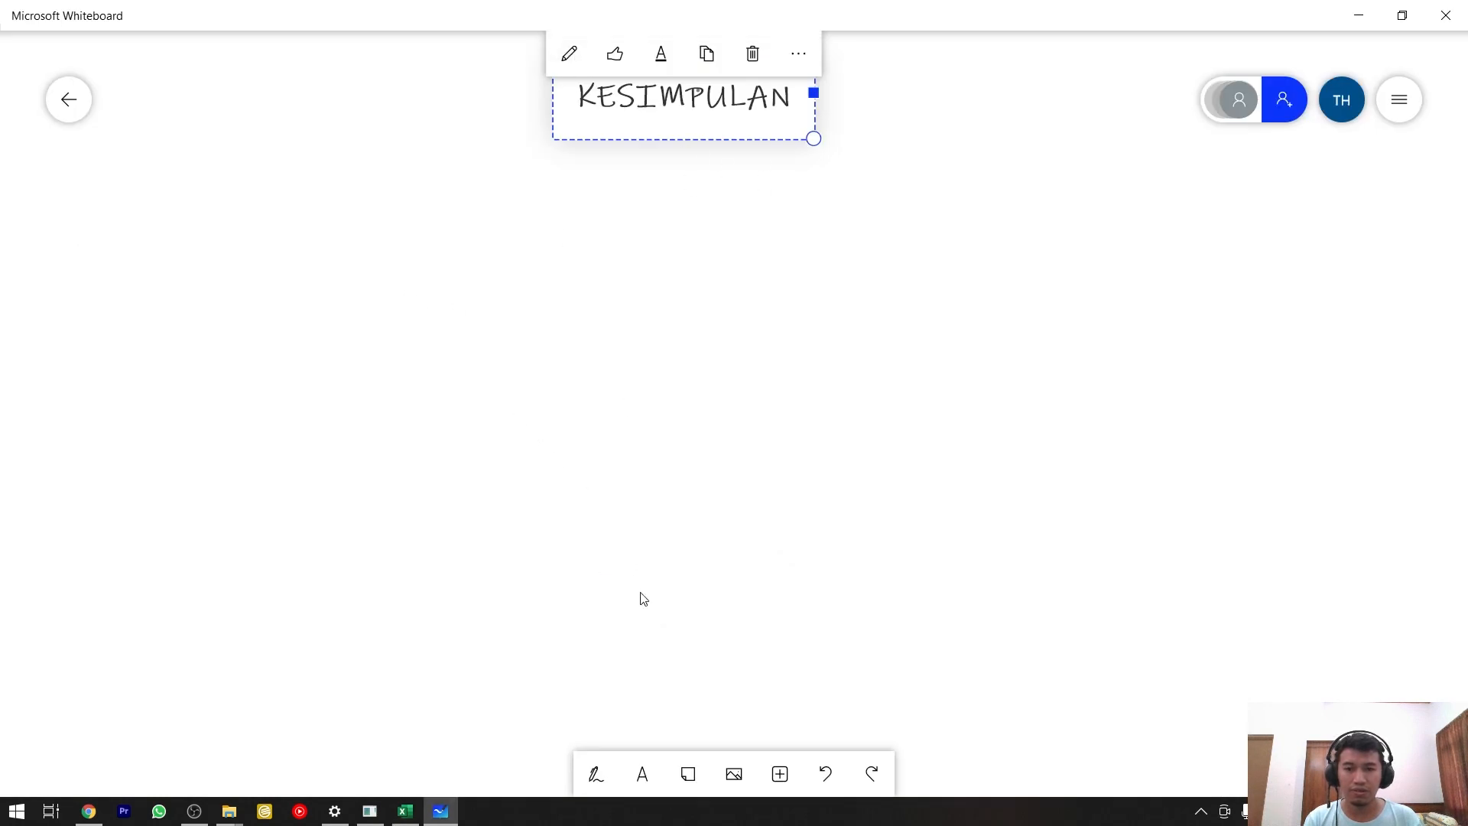
click(642, 774)
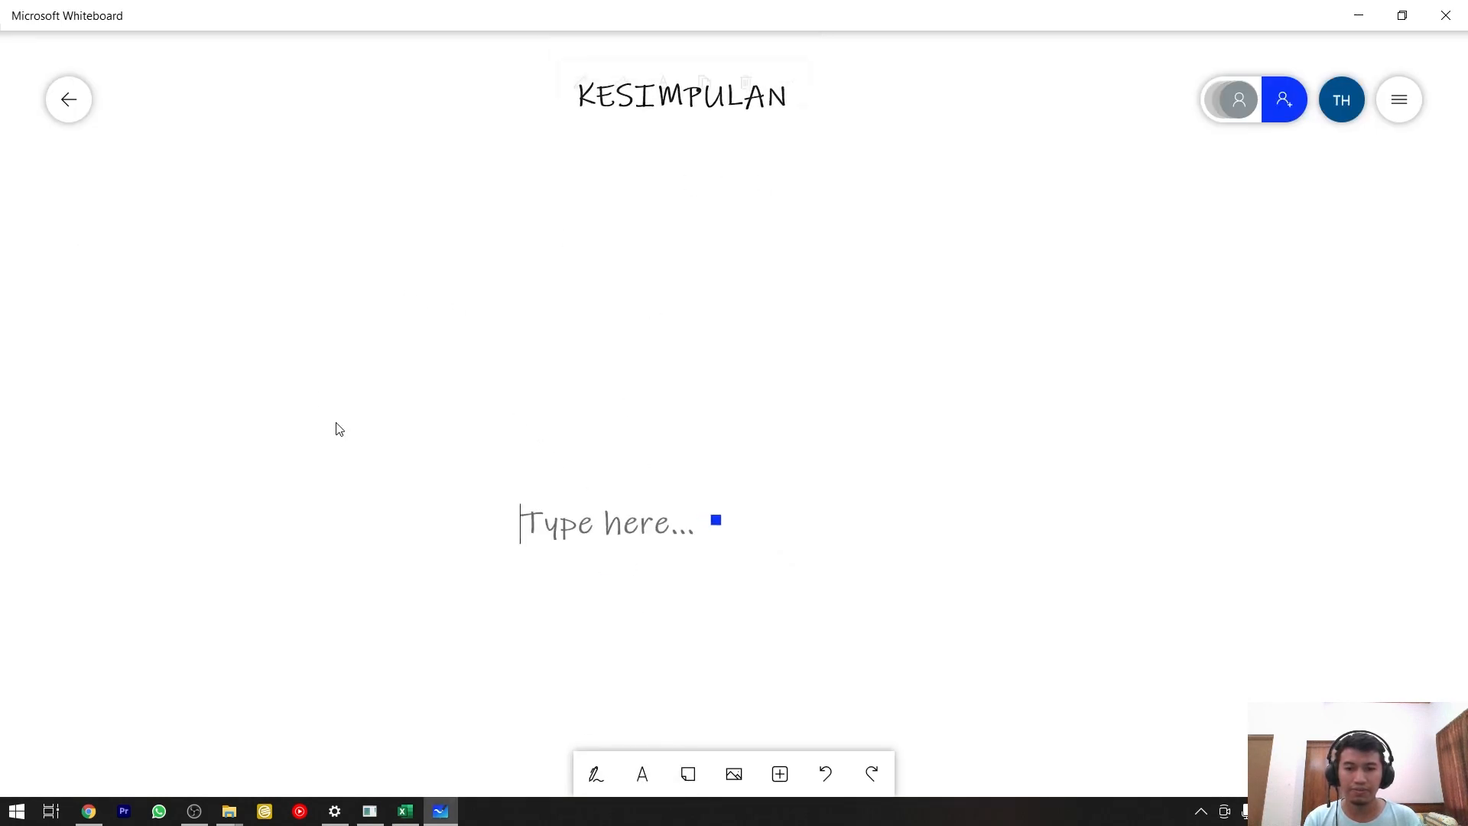
drag(620, 491, 338, 242)
text(1. PENT)
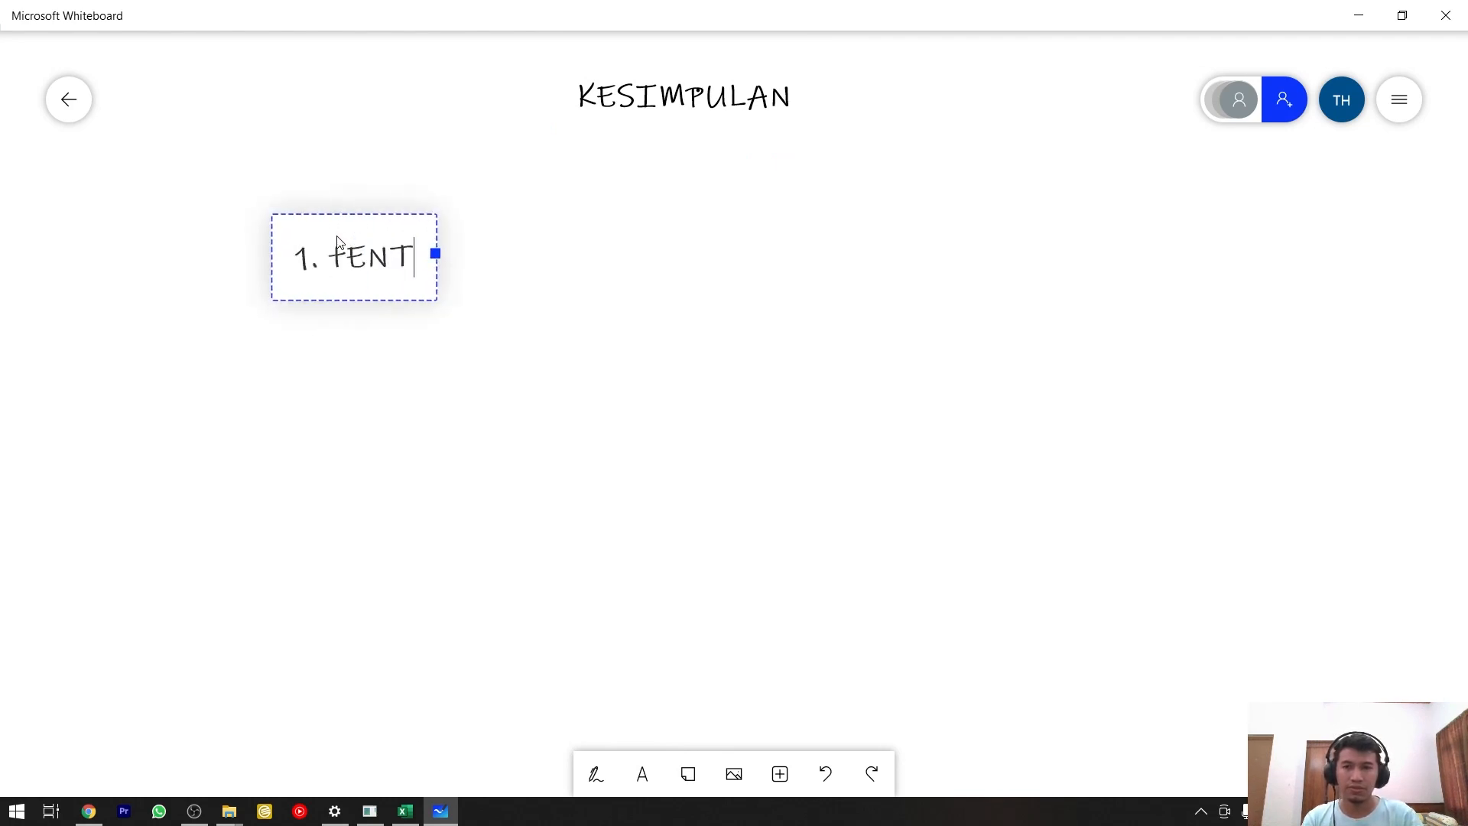
key(BackSpace)
key(BackSpace)
key(BackSpace)
text(ENTUKAN W)
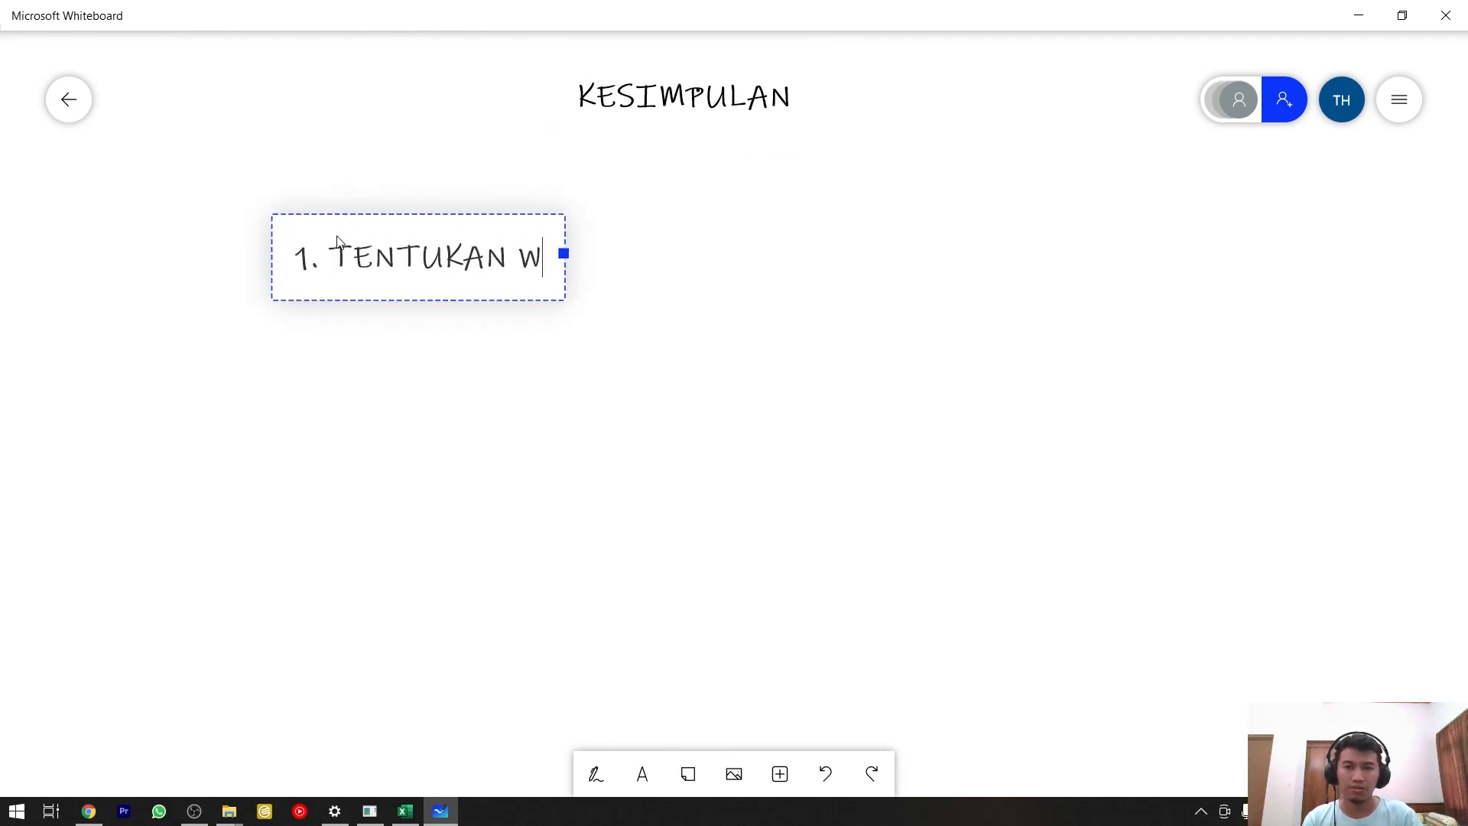
text(EIGHT FACT)
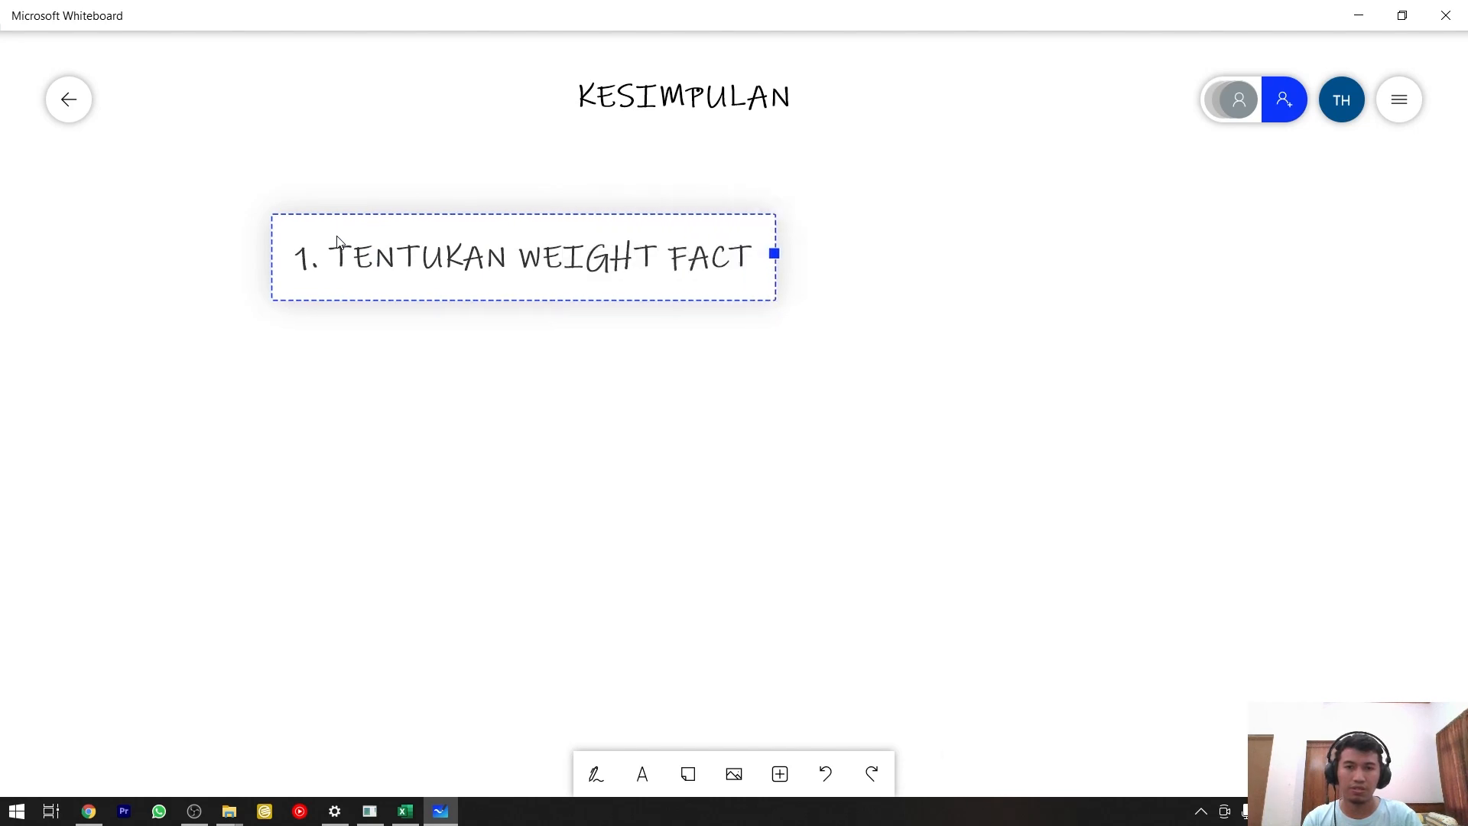
text(OR (5))
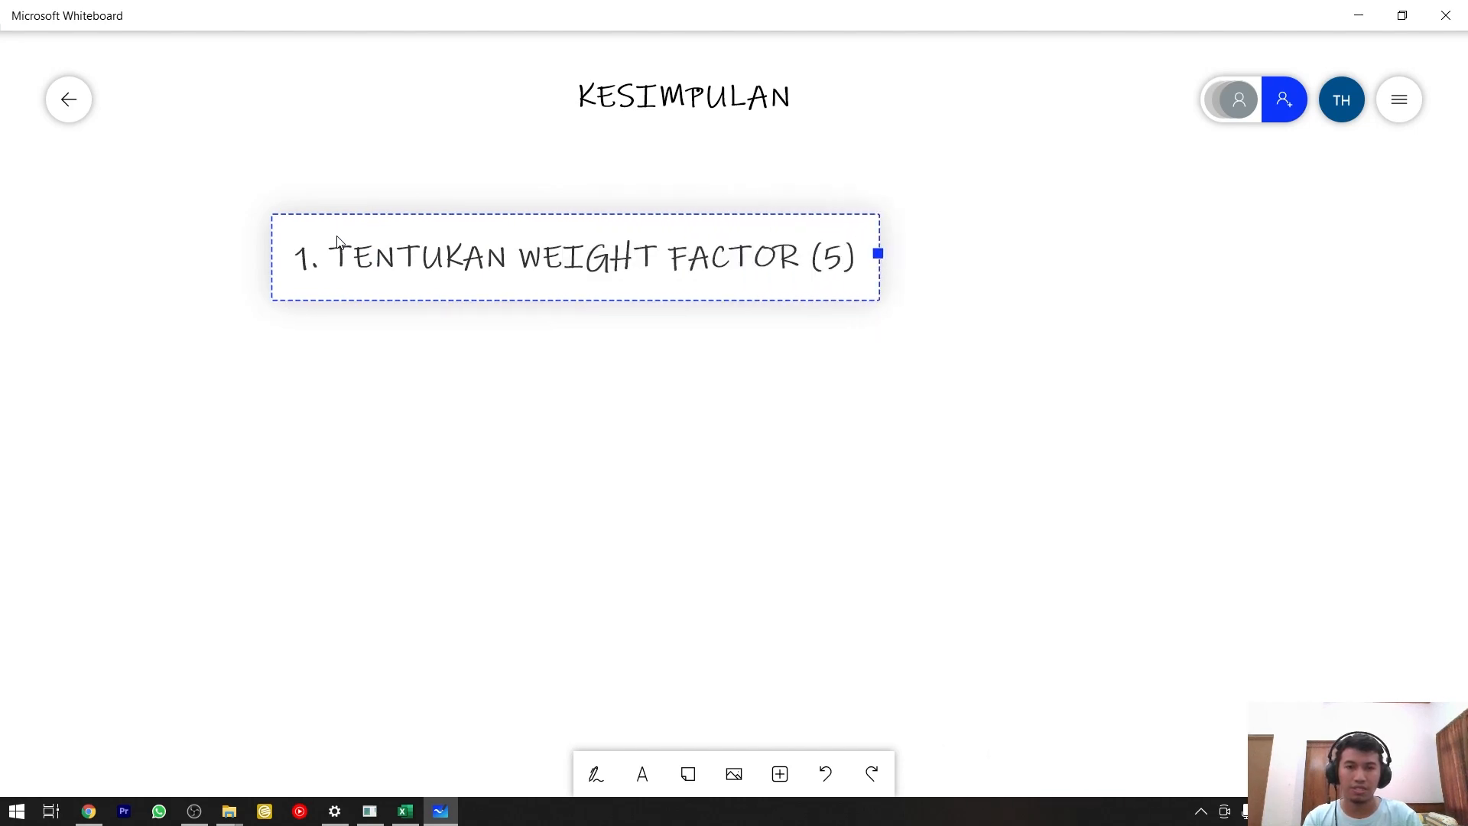
key(BackSpace)
key(BackSpace)
text(%))
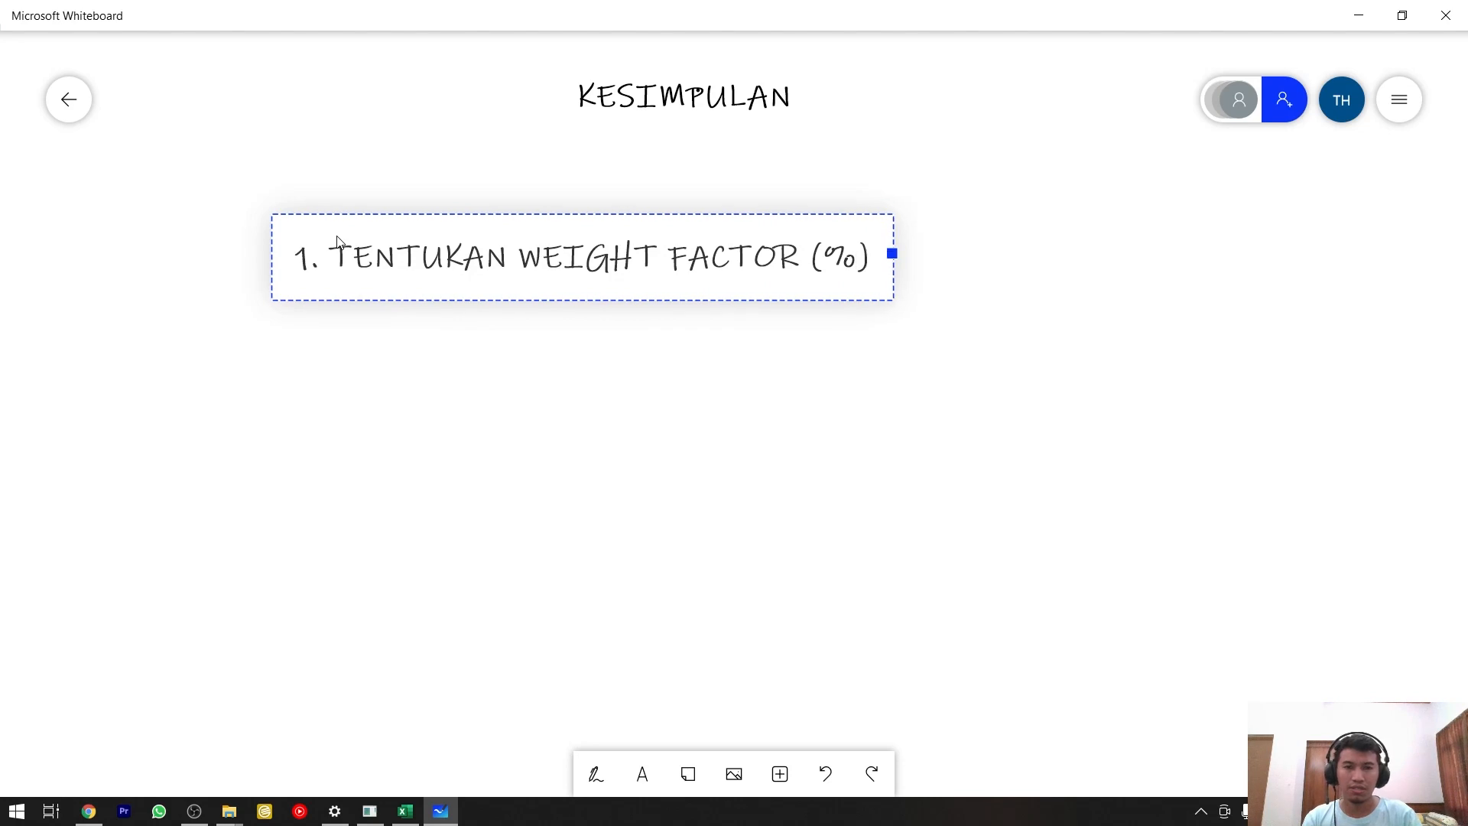
key(Return)
Switch to Excel's Level Detail sheet and examine the start date of the Datasheet (Data Engineering) row.
key(alt+Tab)
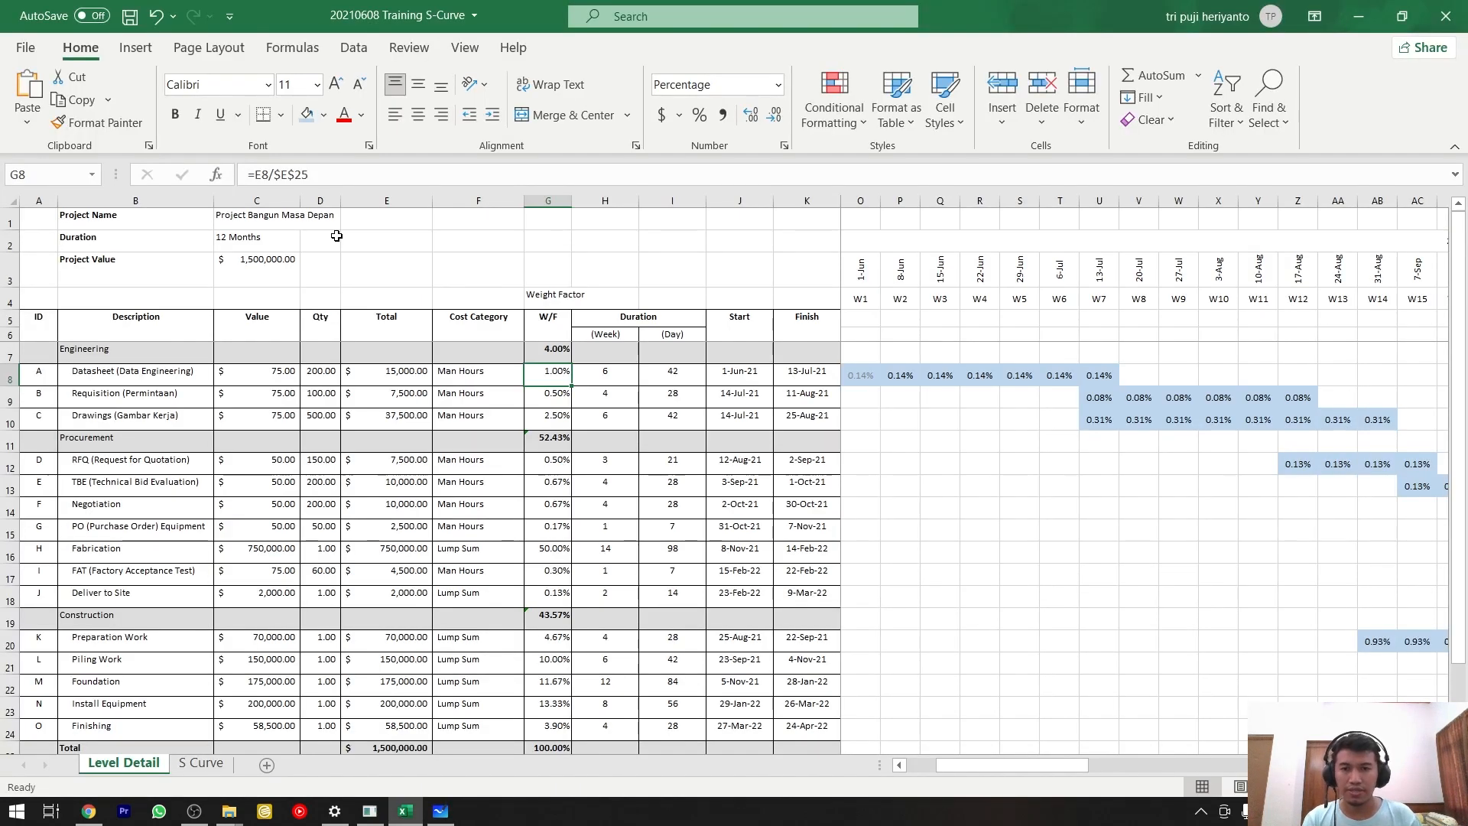
click(726, 380)
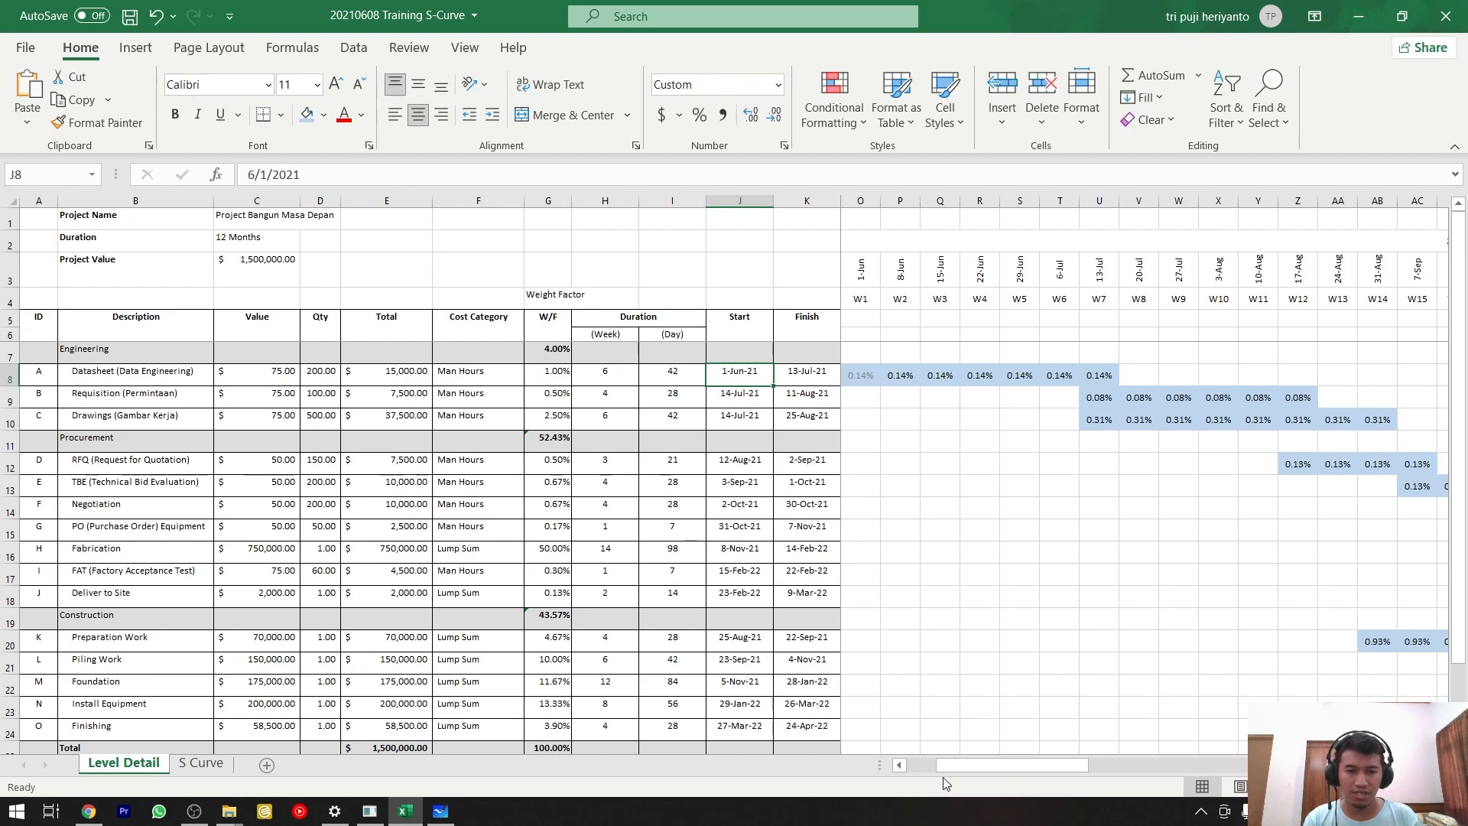
scroll(942, 776, left, 3)
In Microsoft Whiteboard, add "2. TENTUKAN SCHEDULE START DAN FINISH-NYA", widen the text box to fit it on one line, and start line "3.".
key(alt+Tab)
text(TE)
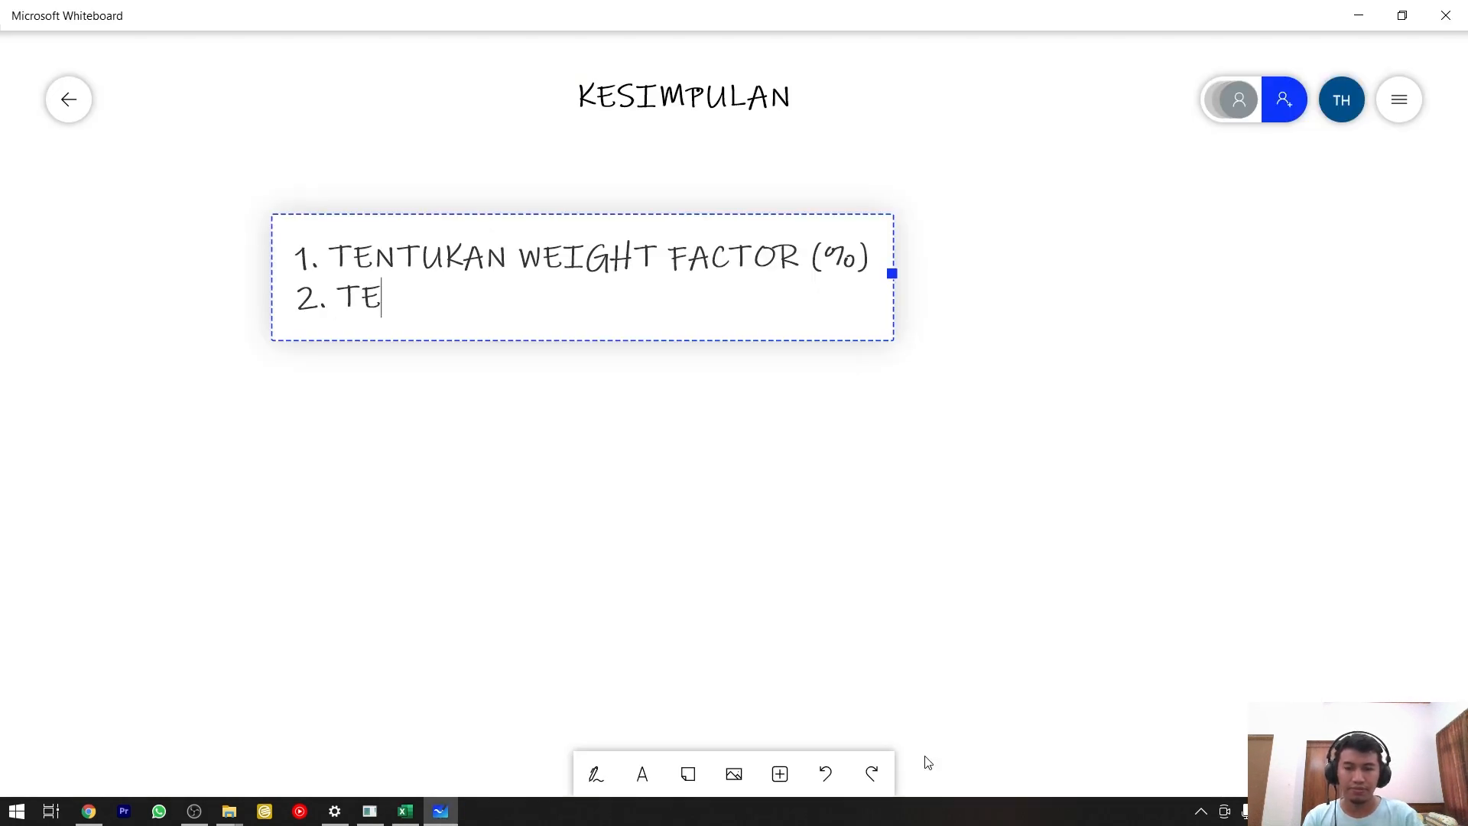
text(NTUKAN SCH)
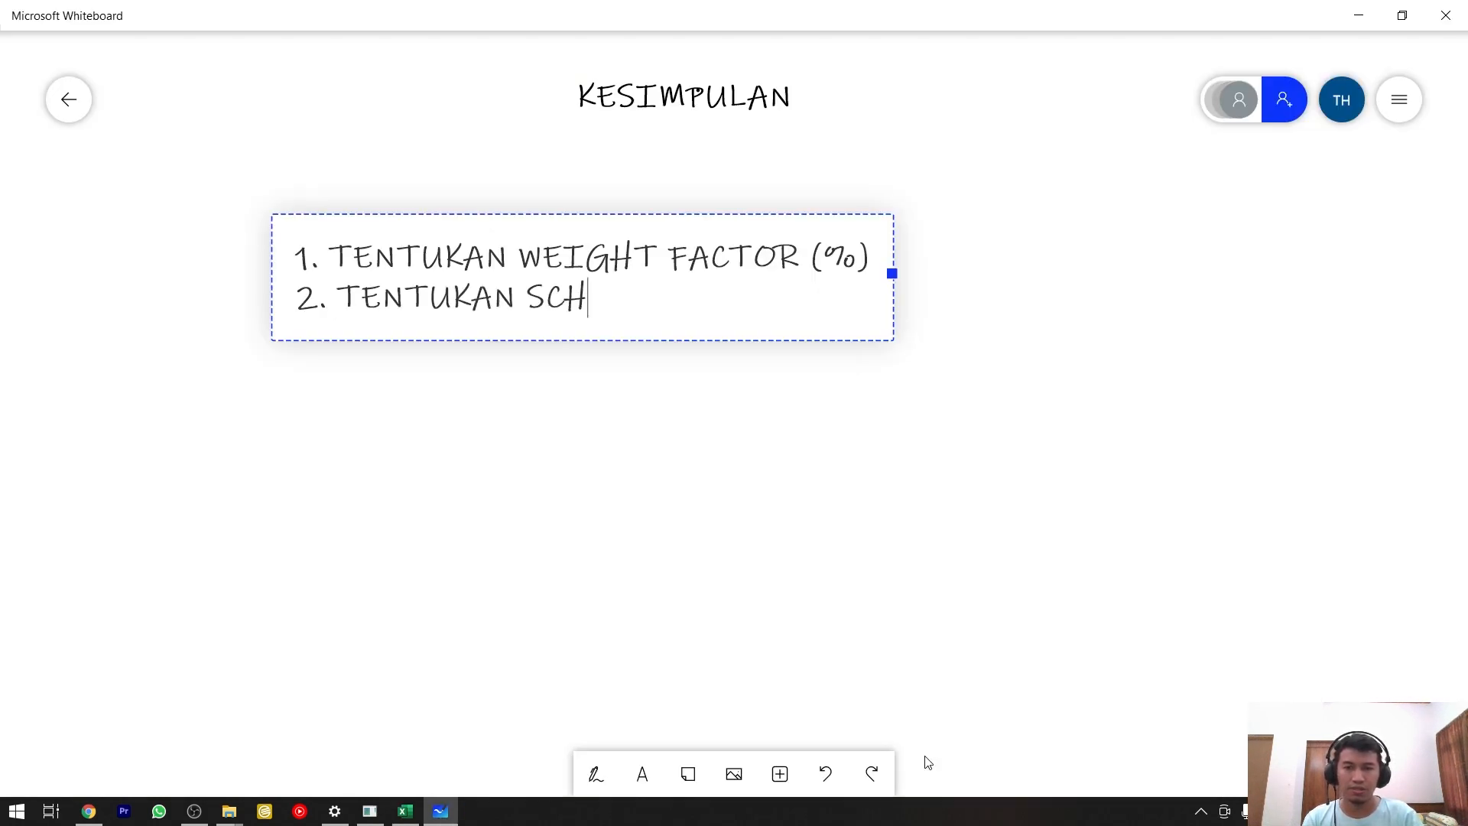
text(EDULE START DAN)
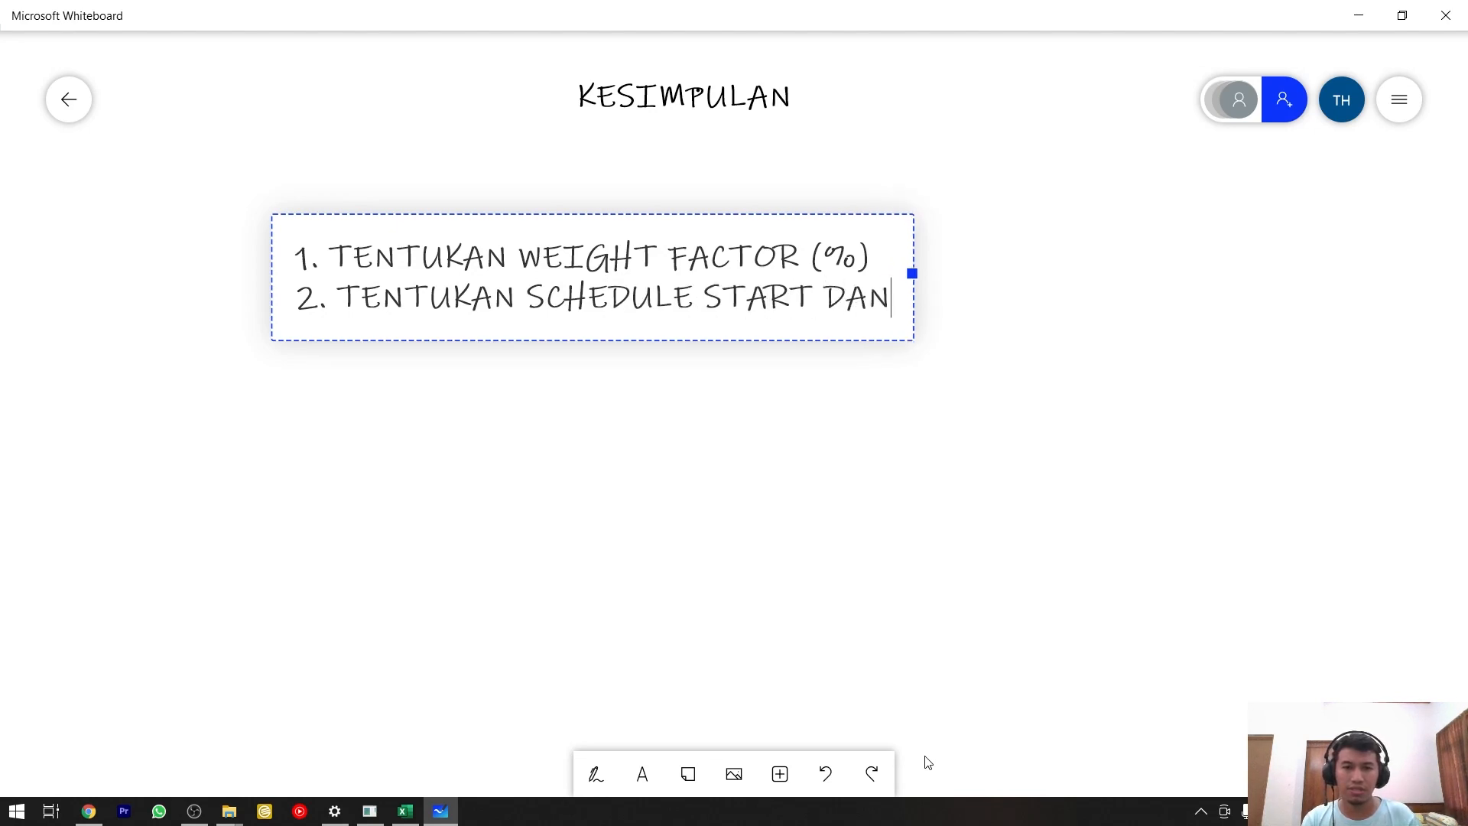
text( FINISH)
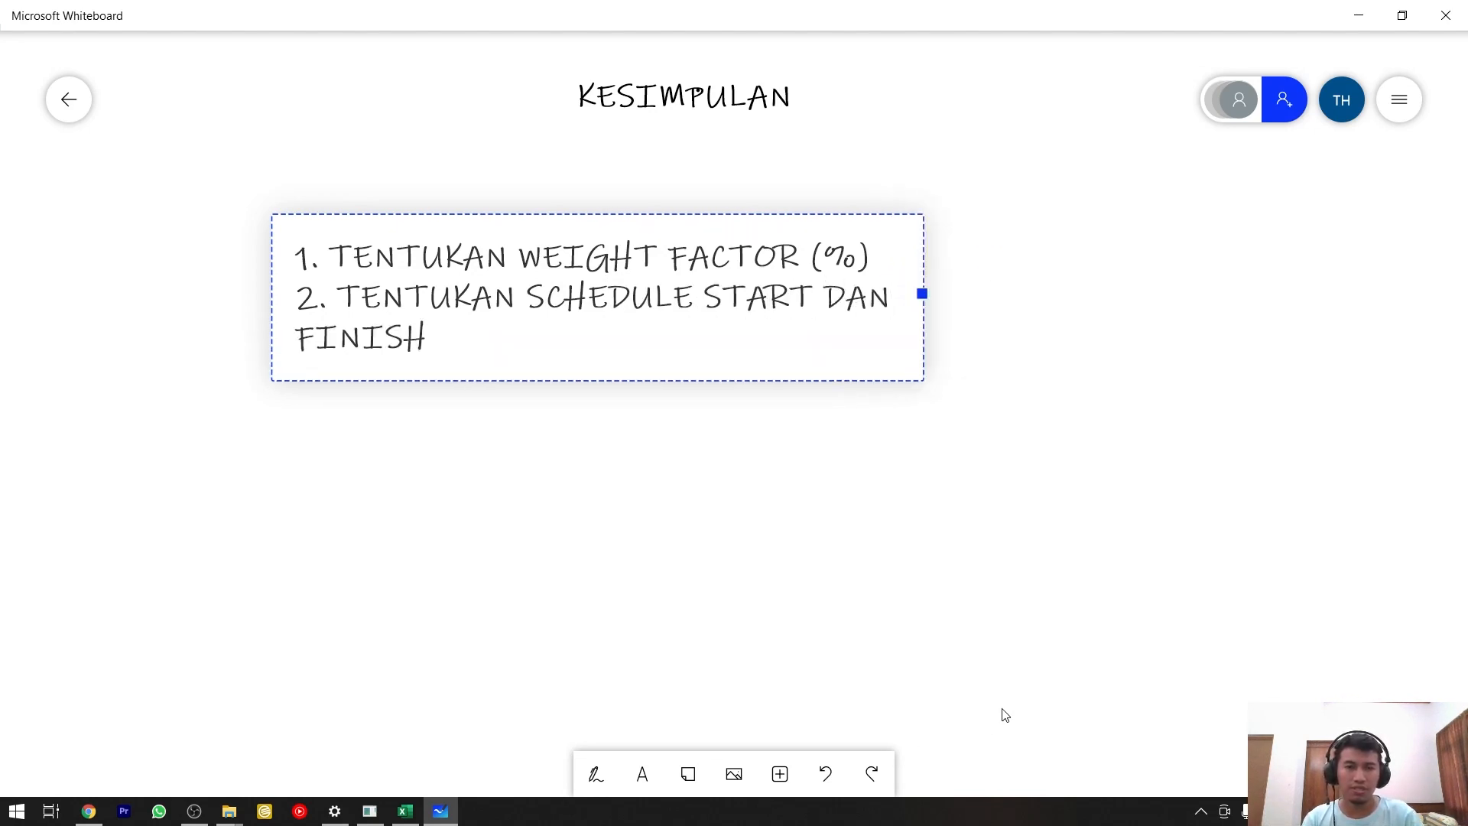
text(-NYA)
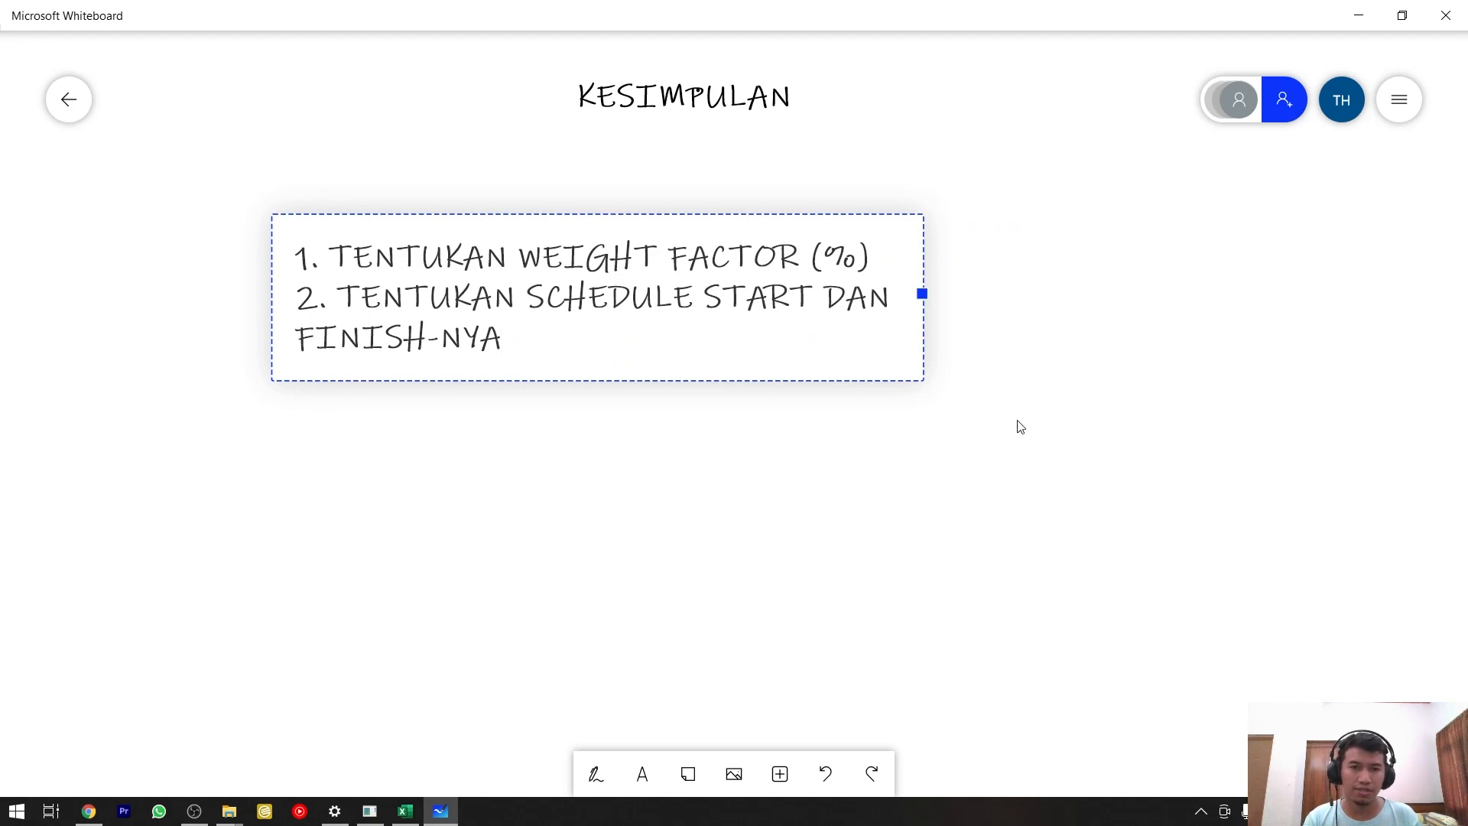
drag(925, 294, 1271, 300)
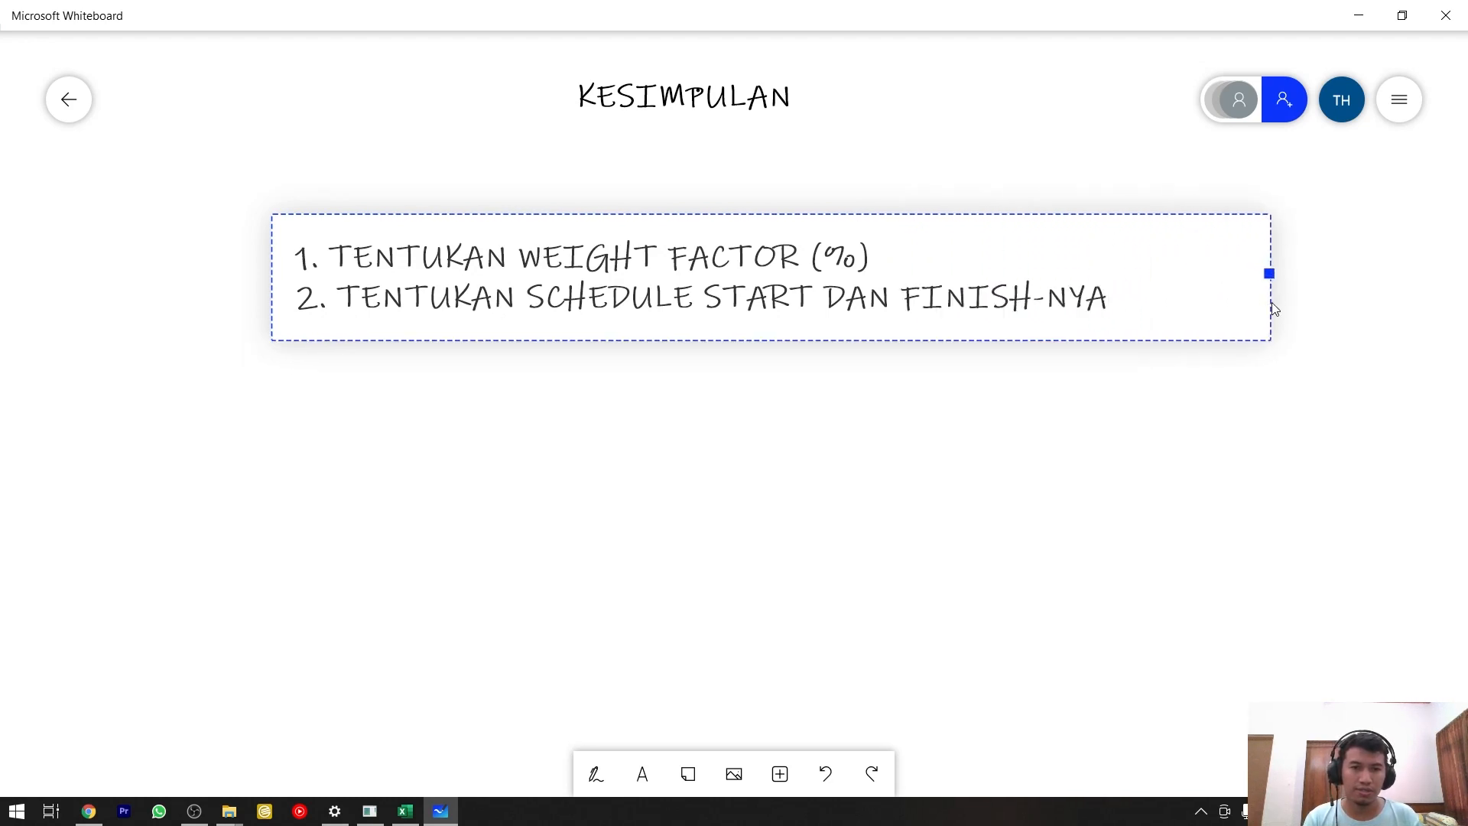
key(Return)
text(3.)
Return to Excel's Level Detail sheet and examine the Datasheet row's successors and its weekly cells from W1 to W7.
key(alt+Tab)
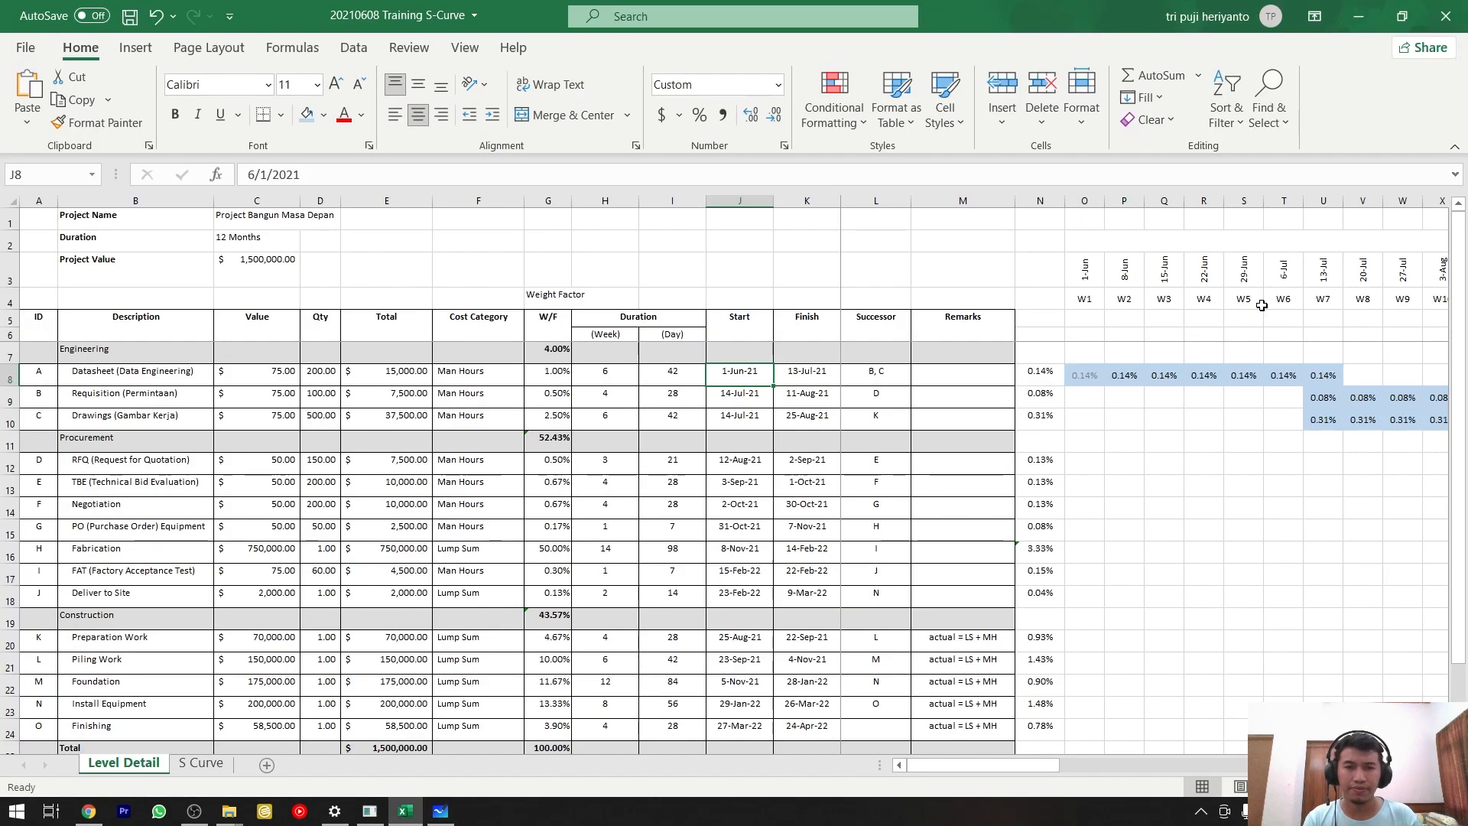
click(887, 370)
drag(1088, 380, 1349, 380)
click(1323, 375)
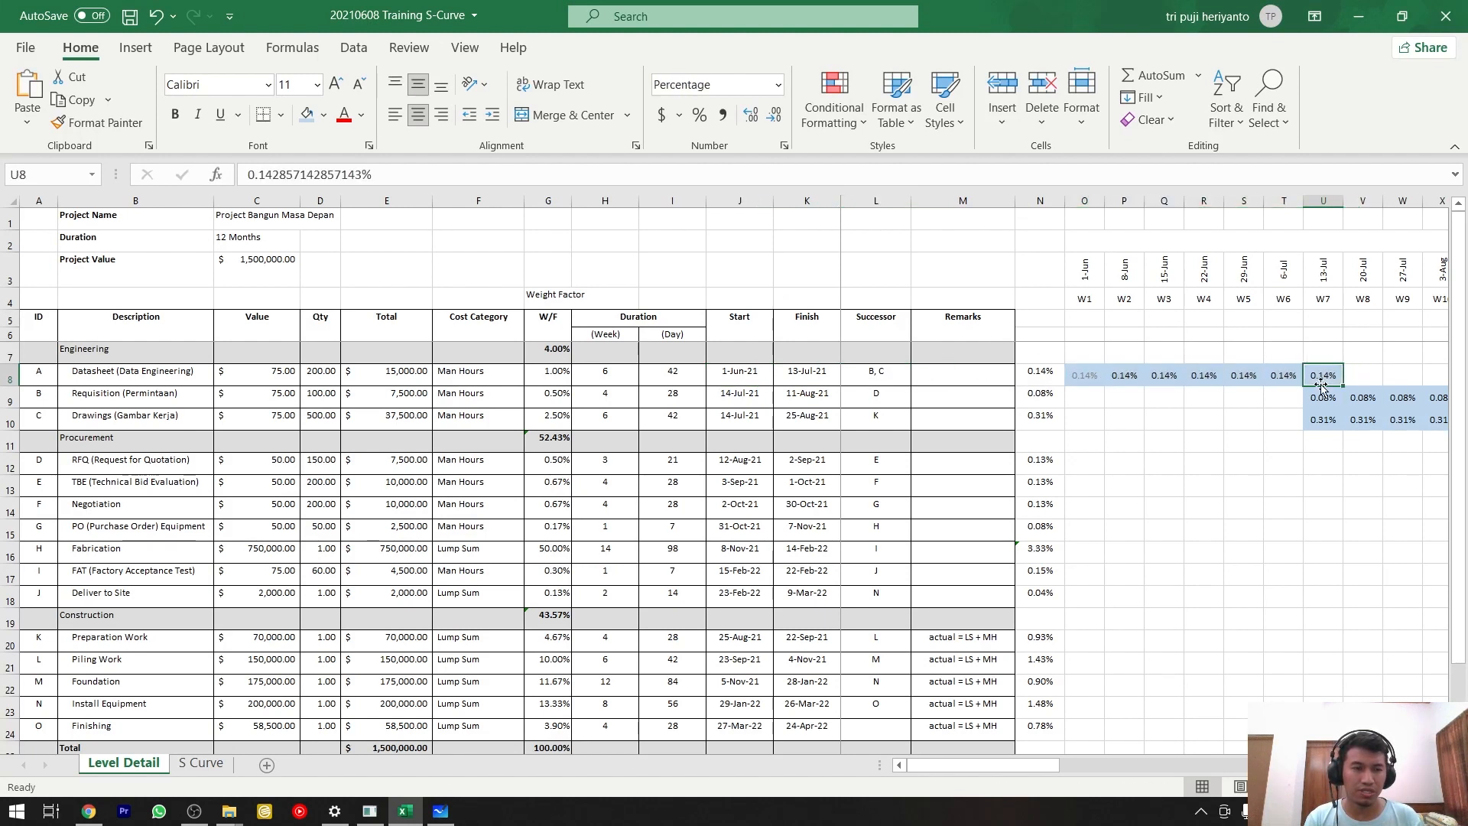
drag(1023, 764, 1105, 763)
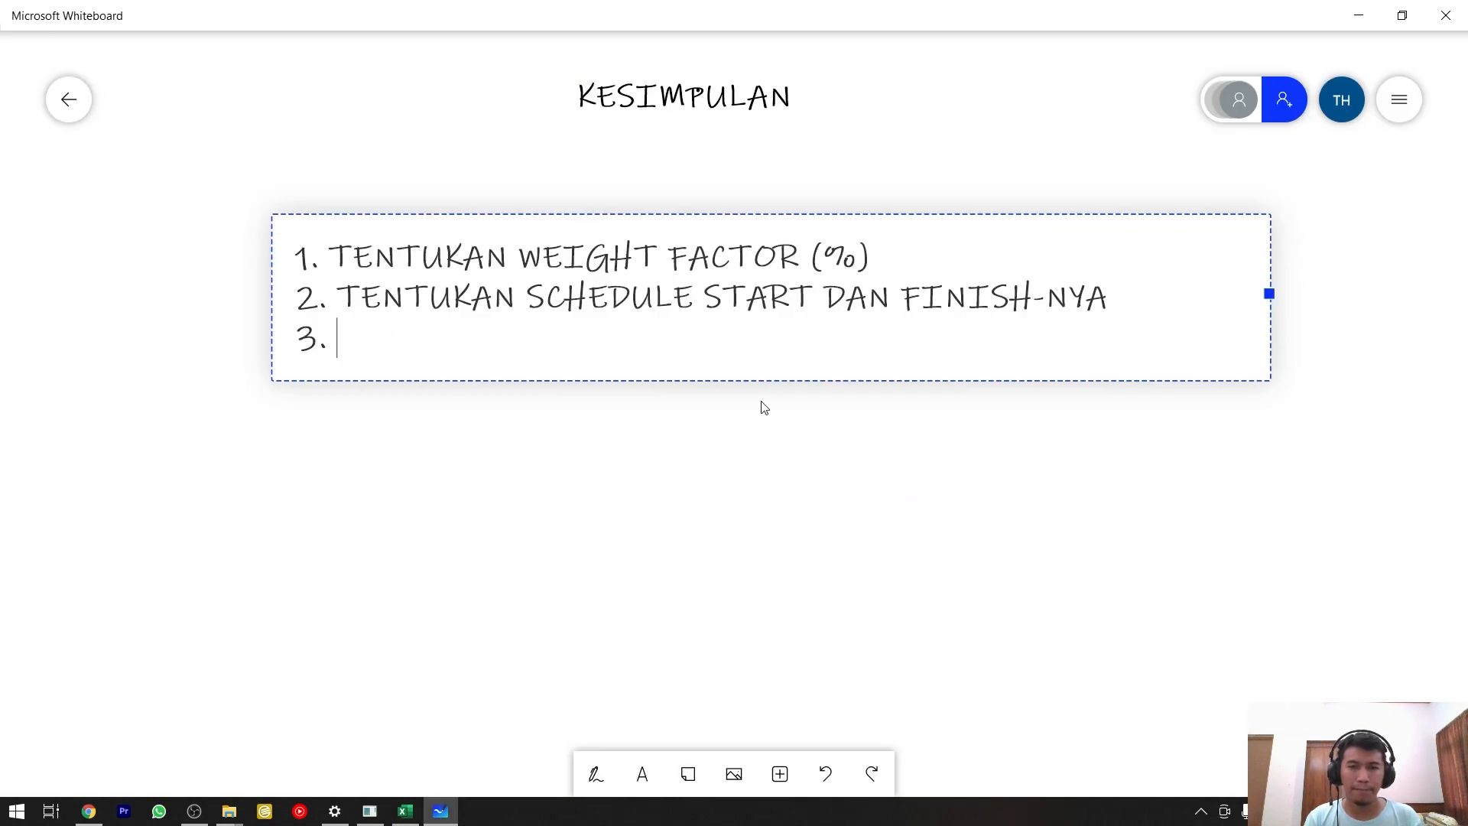
In Microsoft Whiteboard, complete list item 3 as "BUAT SEQUENCE SCHEDULE" and start a line numbered "4.".
text(BUAT SEQUENCE)
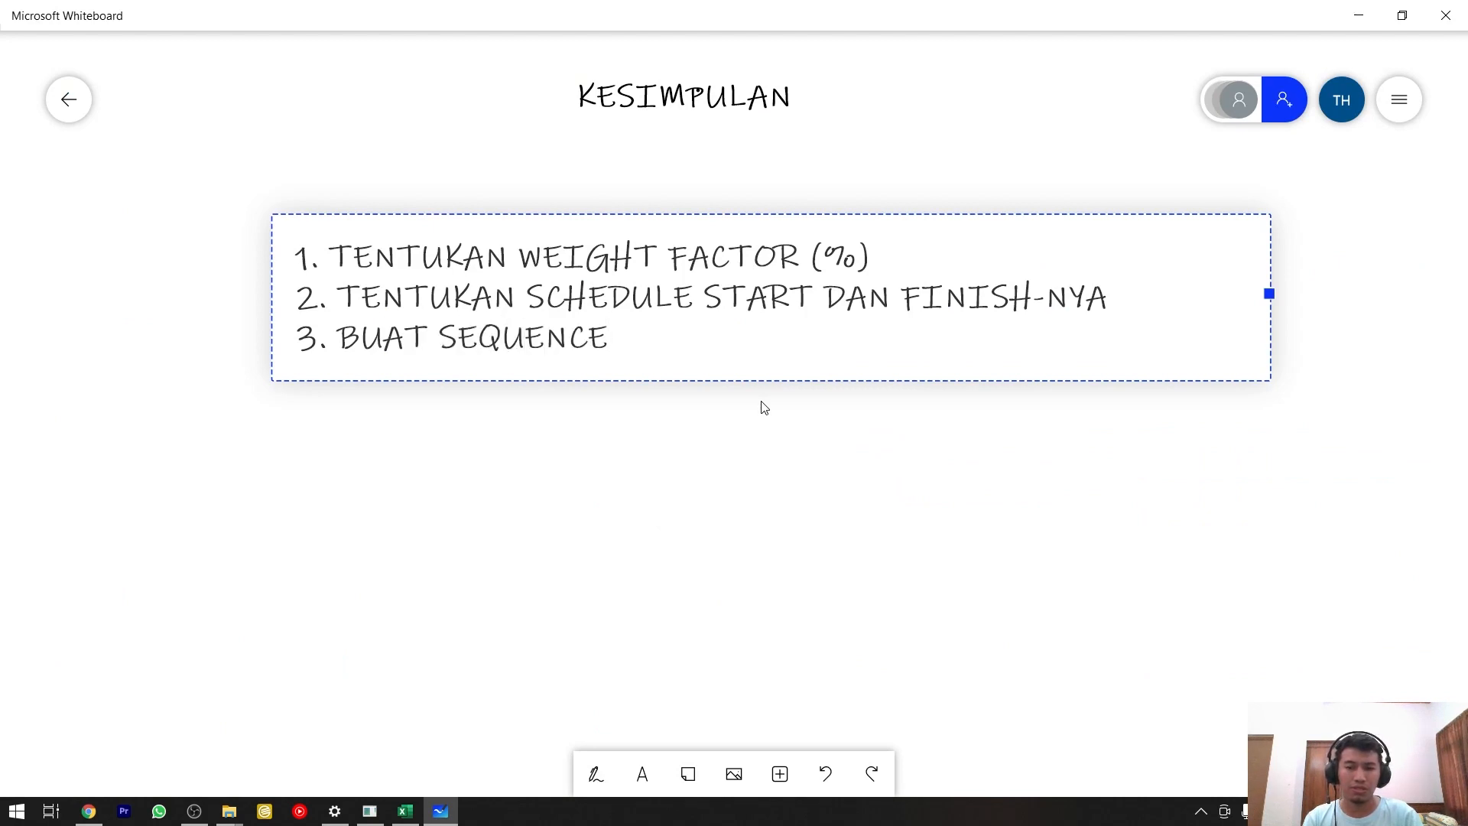
text( SCHEDULE)
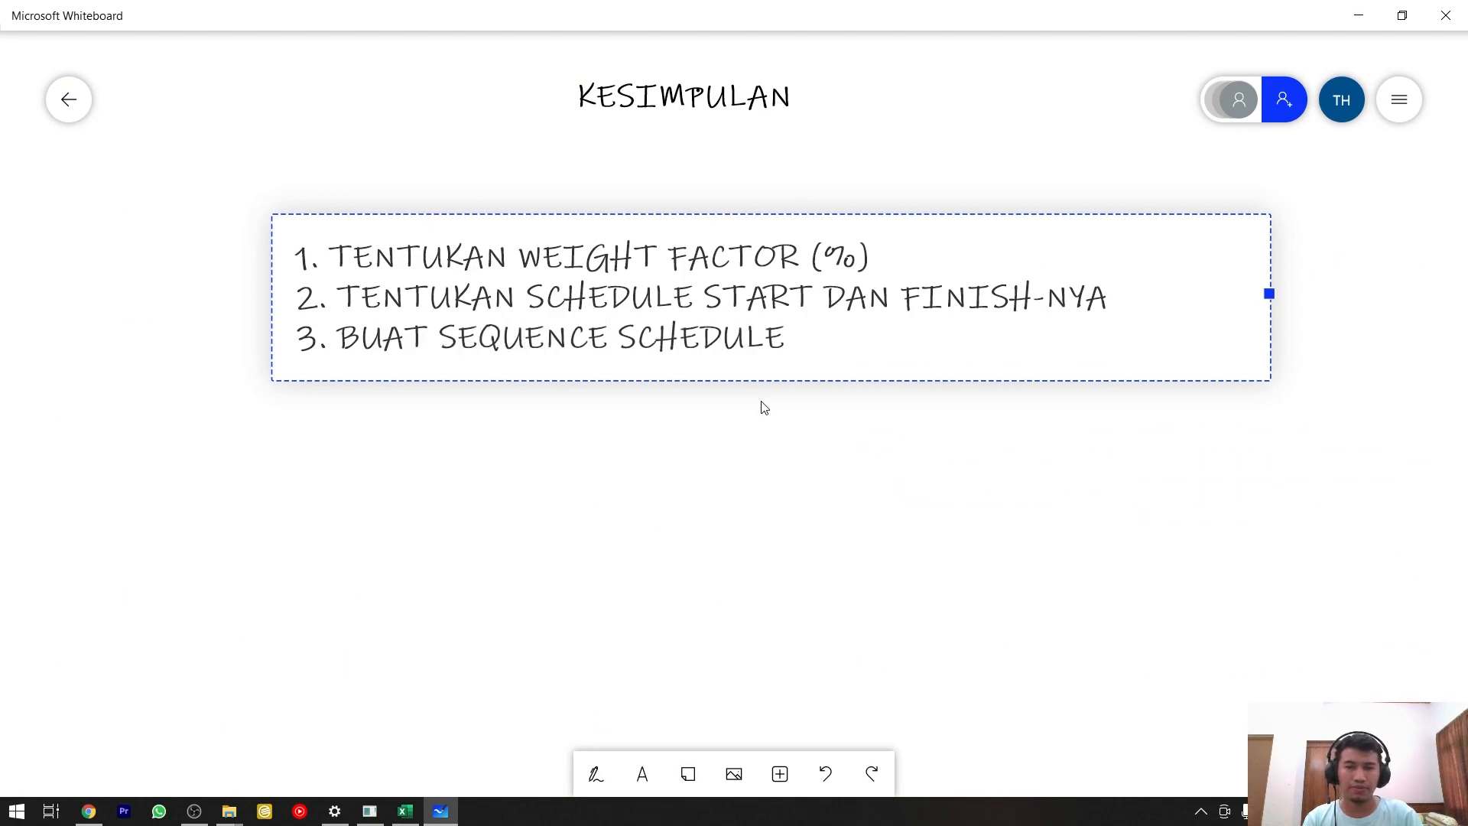
key(Return)
text(4.)
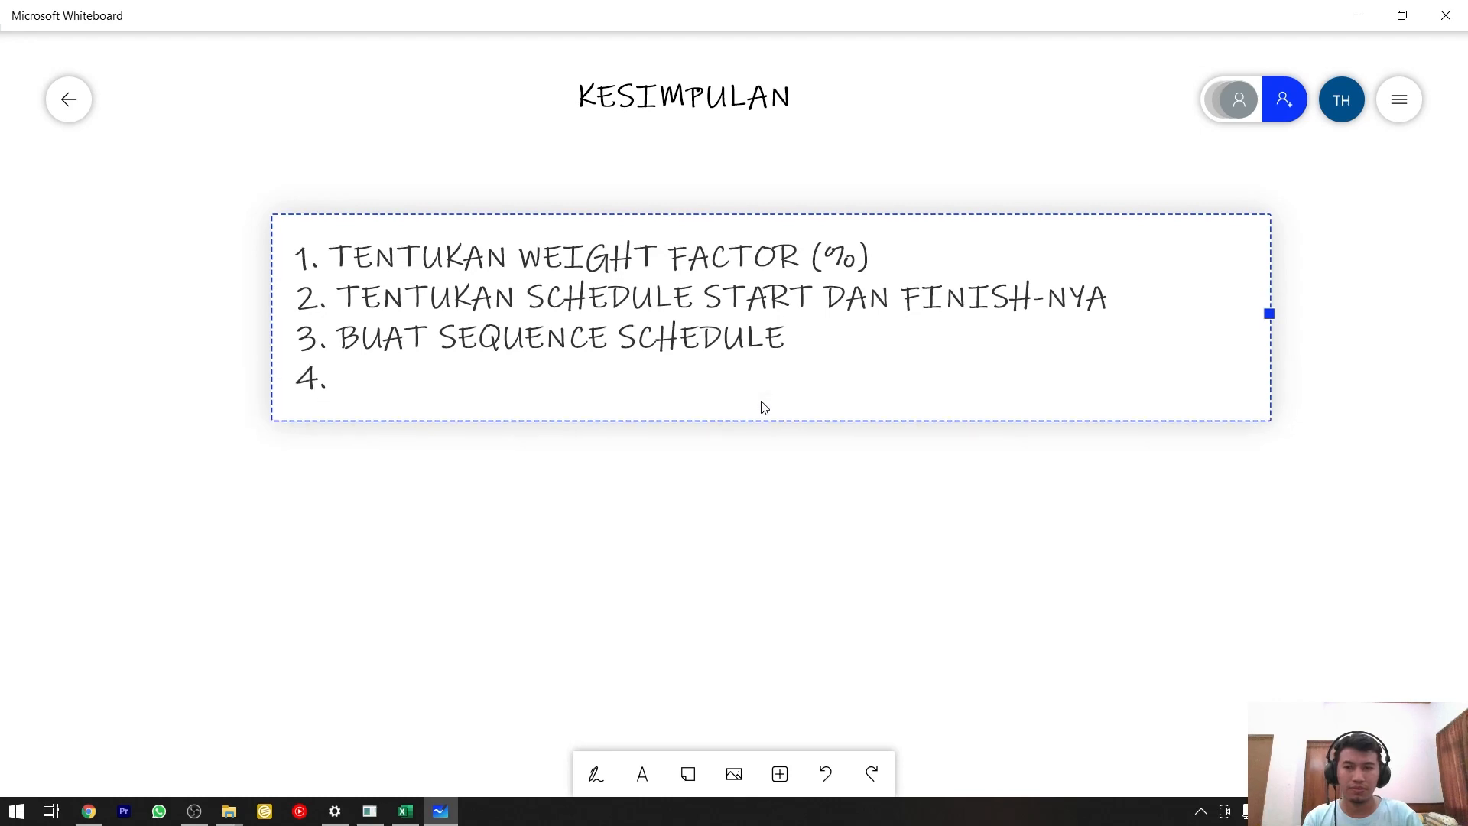
Switch to Excel's Level Detail sheet and examine the Datasheet row's distributed weight factor in week W1.
key(alt+Tab)
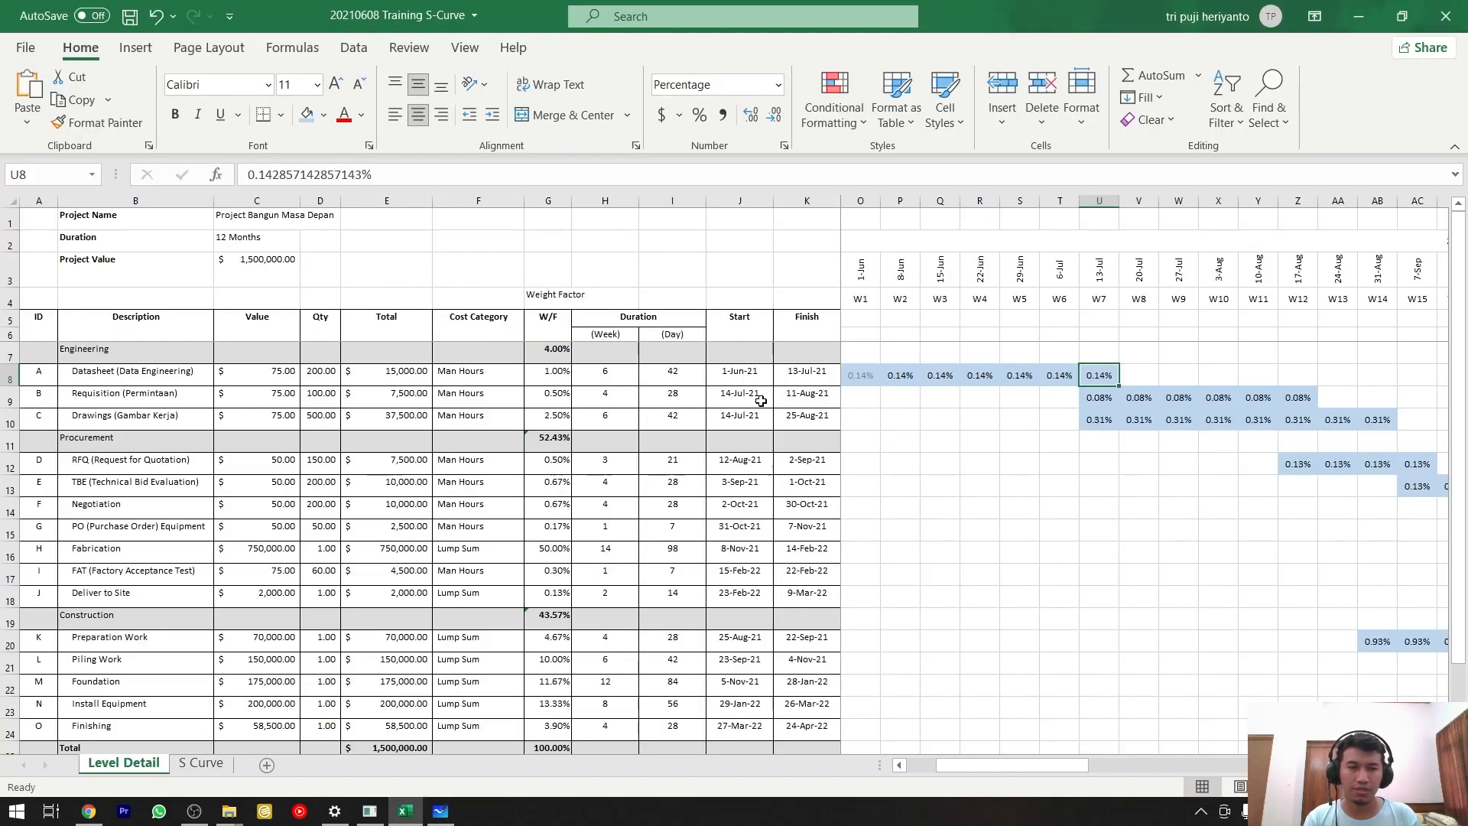
scroll(761, 400, down, 1)
scroll(956, 611, up, 1)
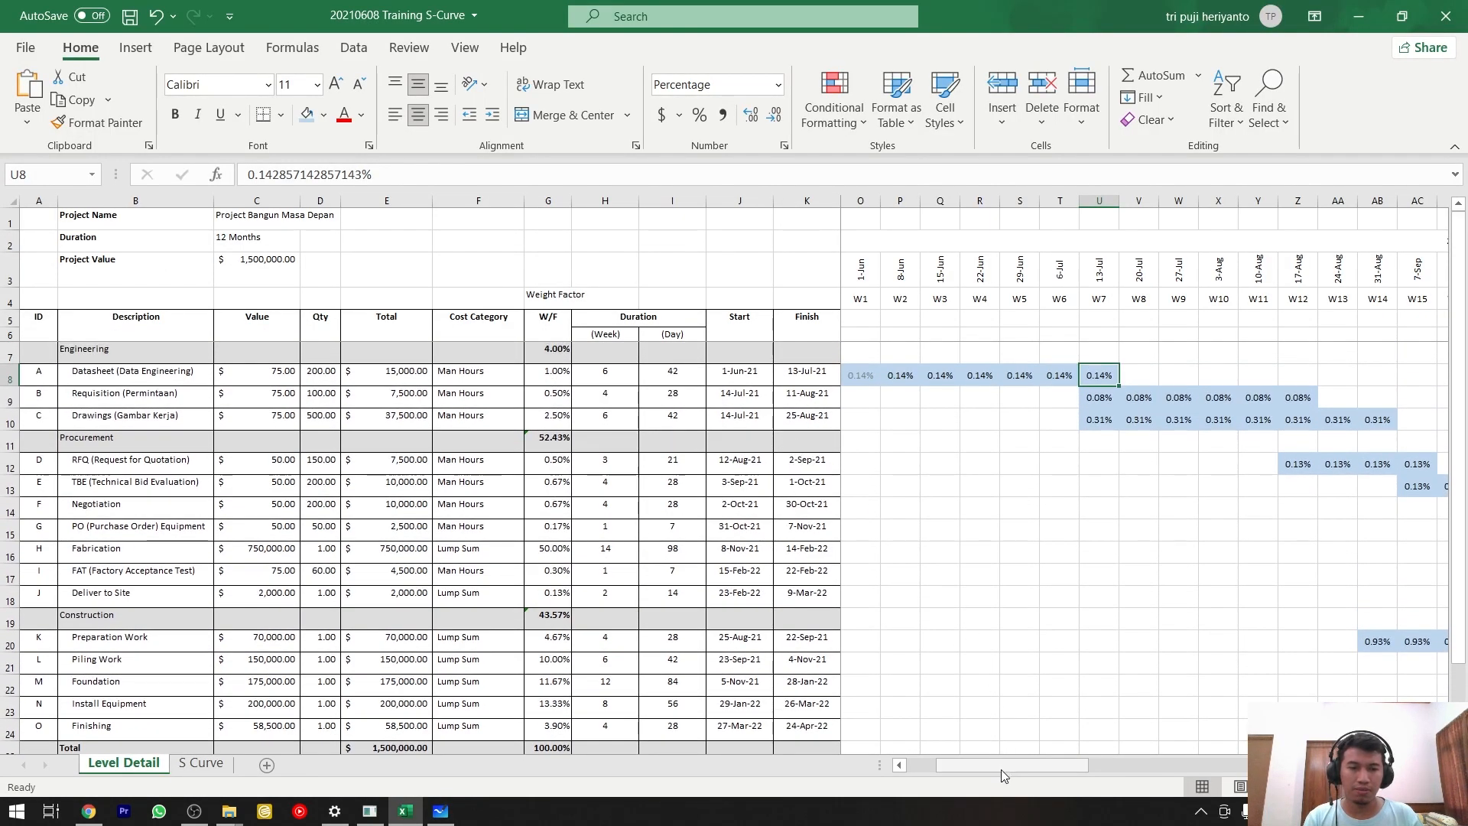
drag(1002, 769, 974, 770)
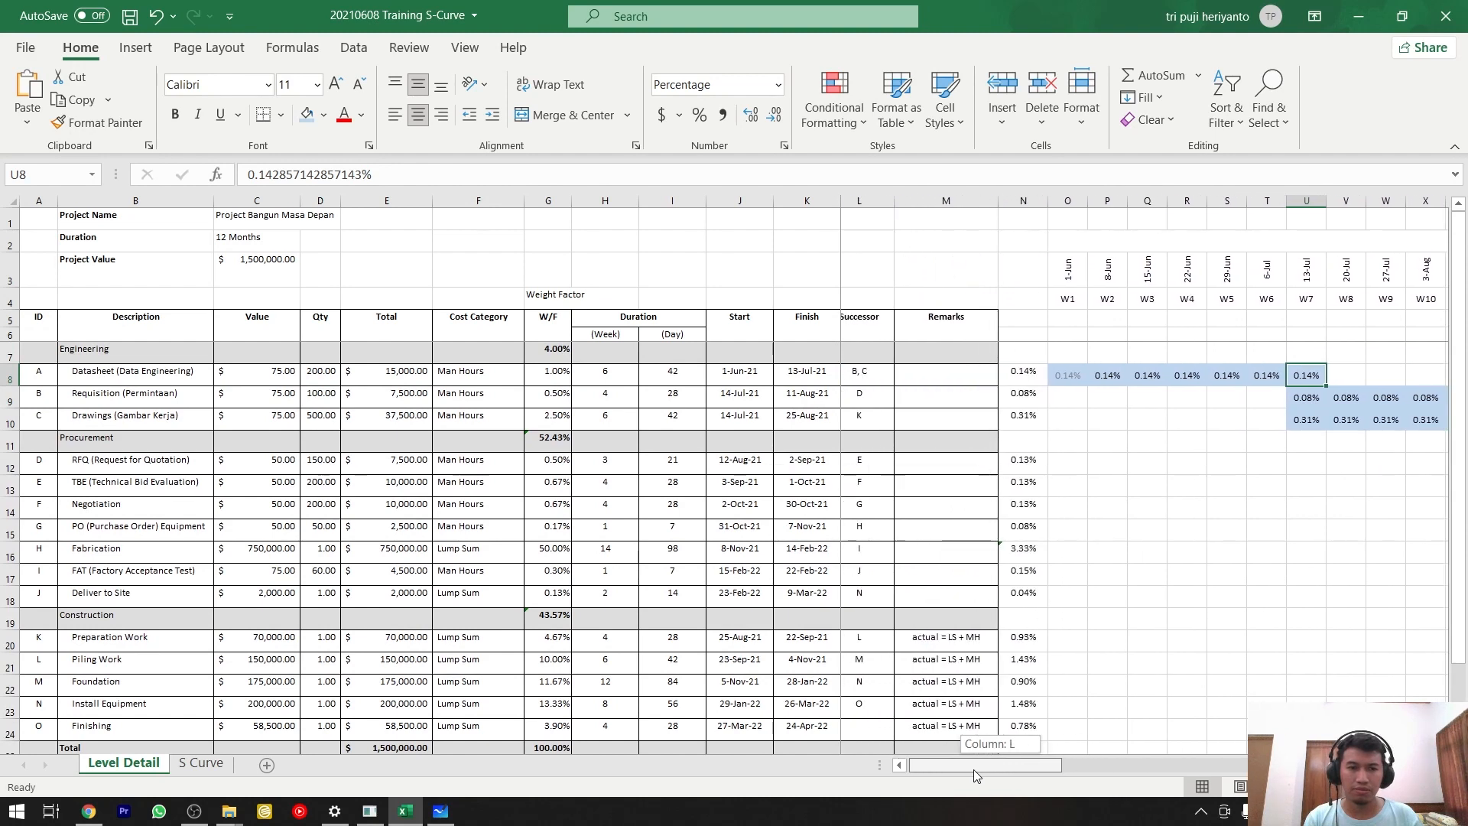
click(1085, 375)
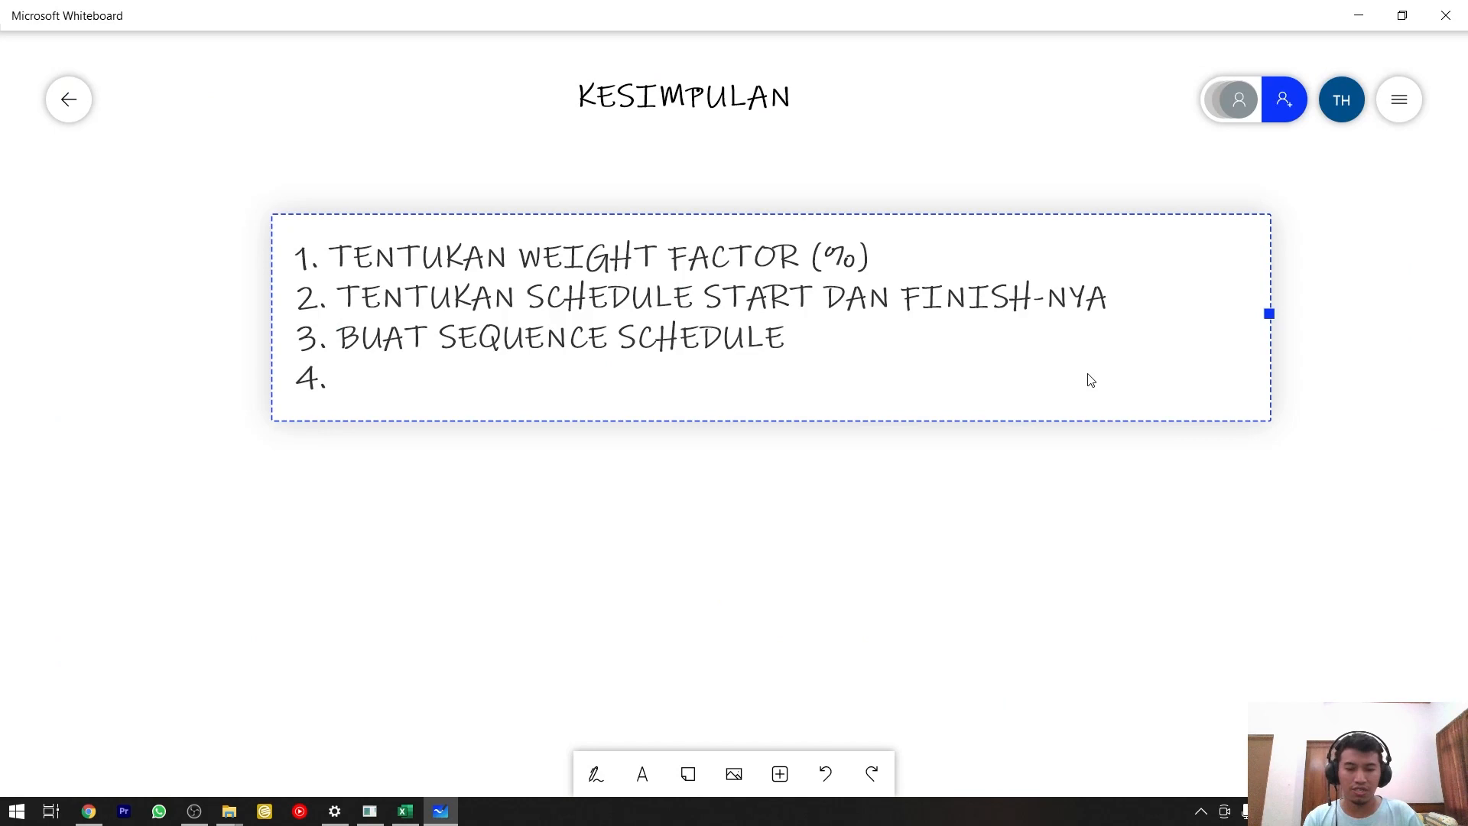
In Microsoft Whiteboard, complete item 4 as "DISTRIBUSIKAN WEIGHT FACTOR KE TIMELINE SCHEDULE" and widen the text box to fit it on one line.
text(D)
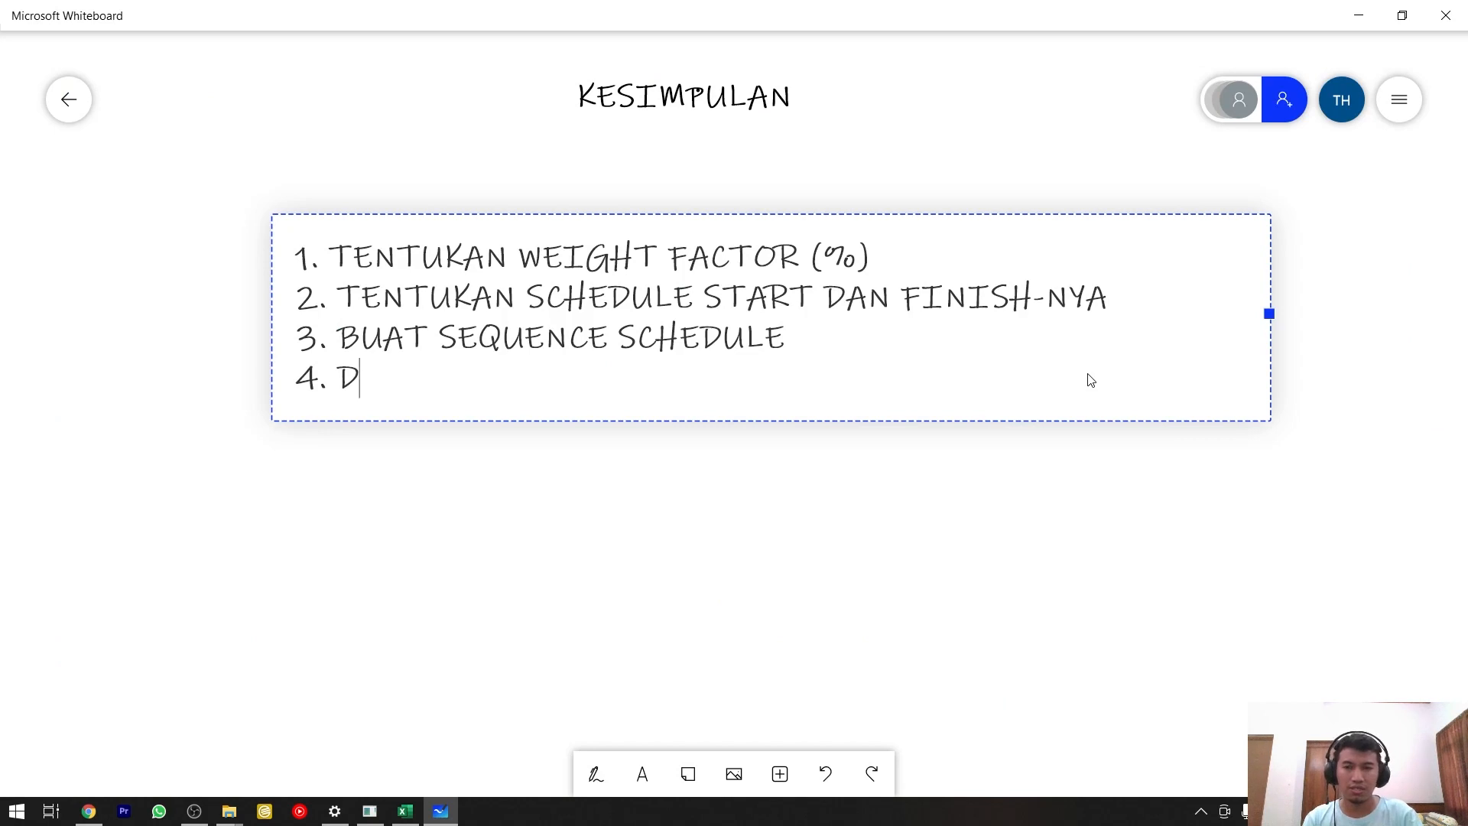
text(ISTRIBUSIKAN WEIGH)
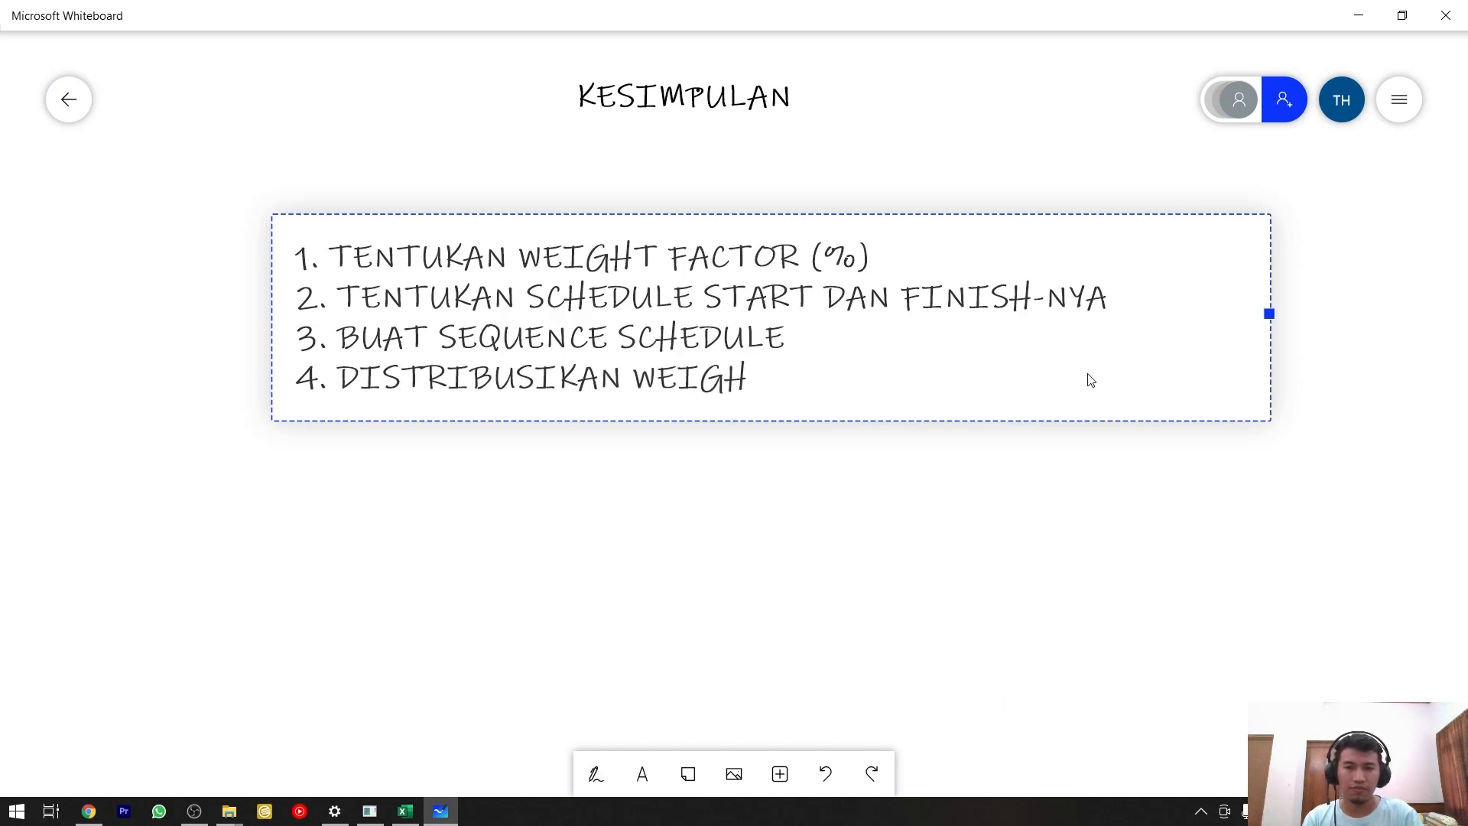
text(T FACTOR)
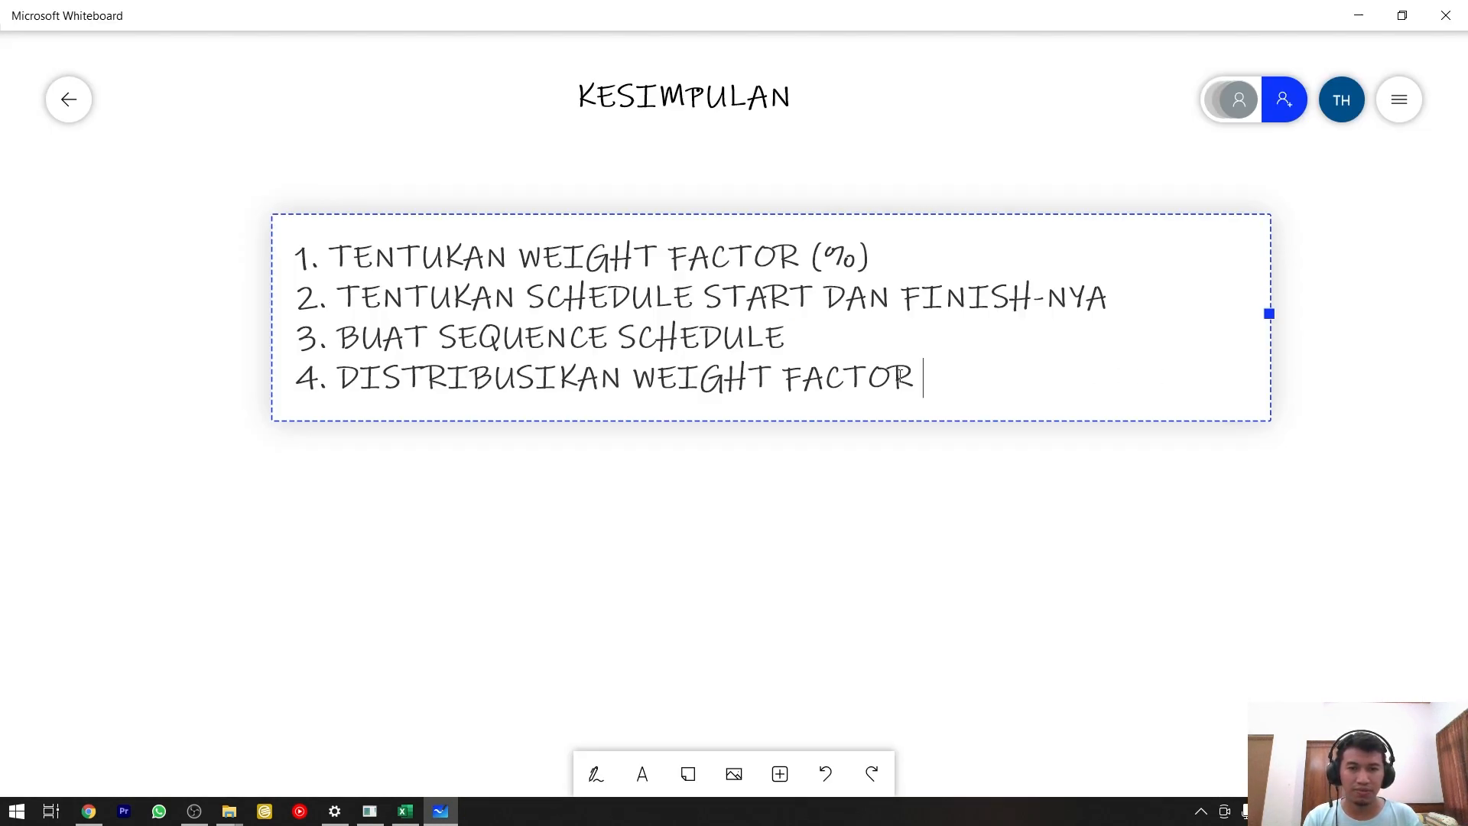
text(KE )
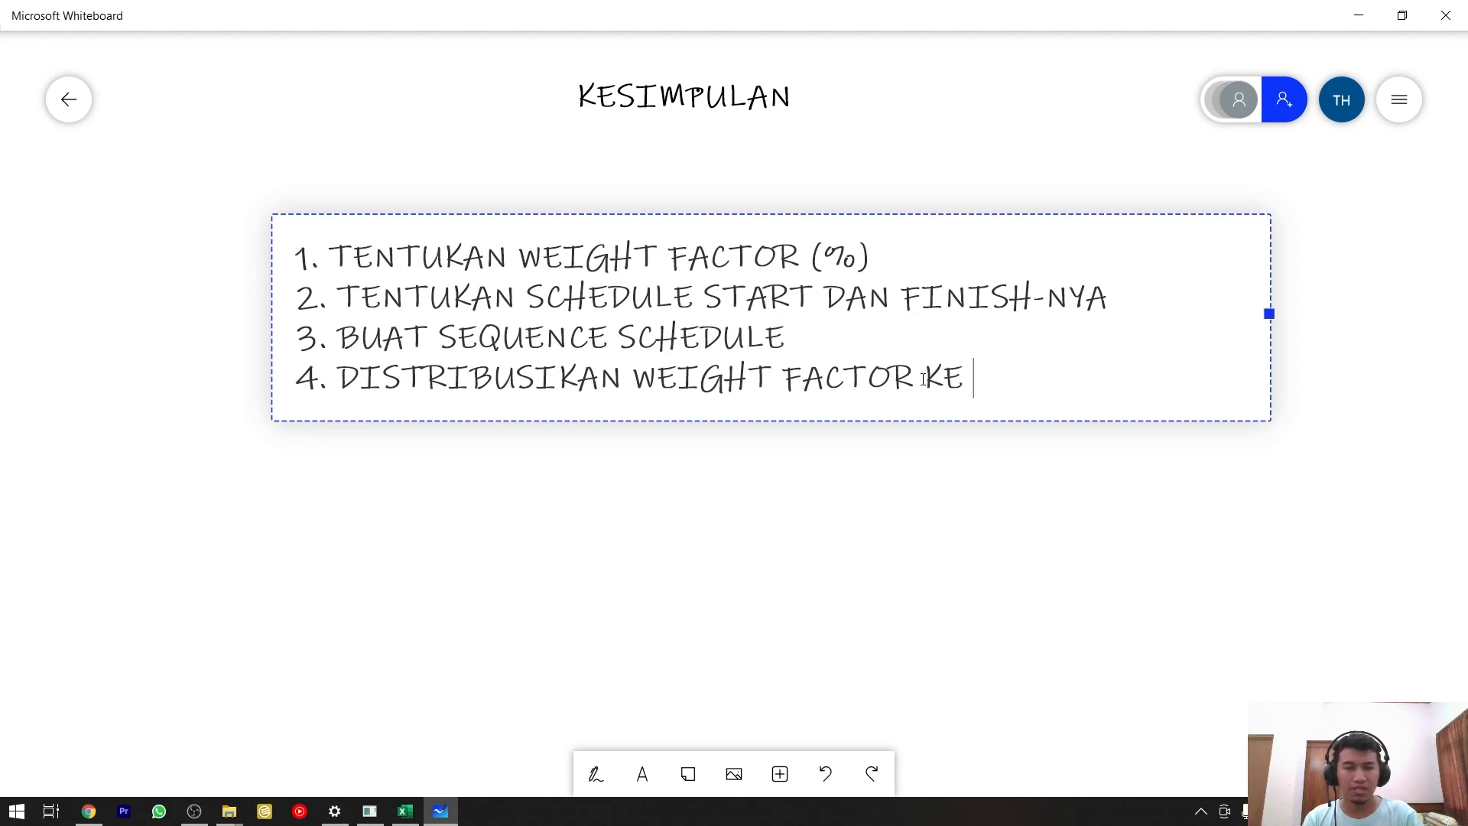
text(TIMELINE S)
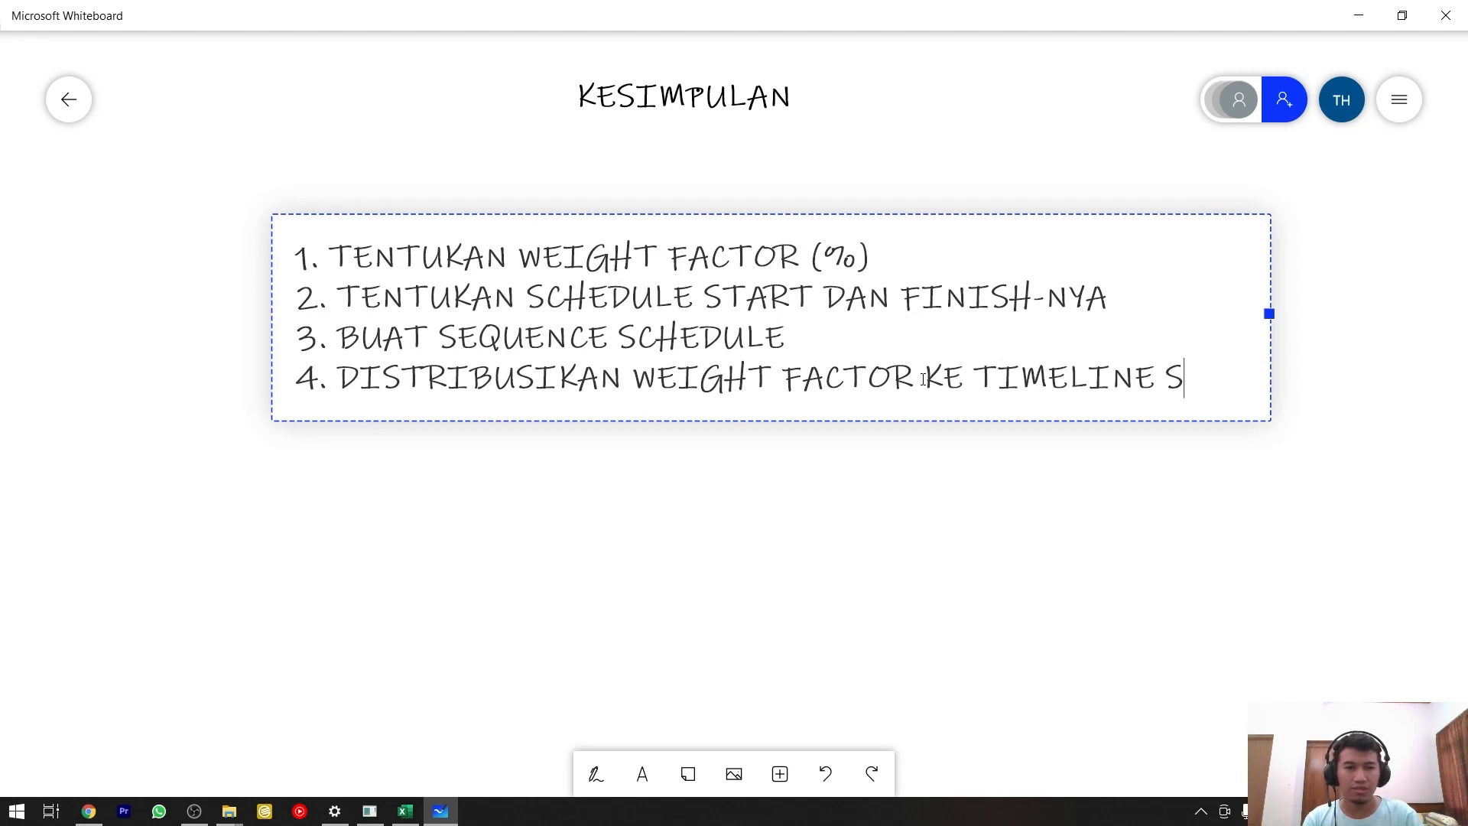
text(CHEDULE)
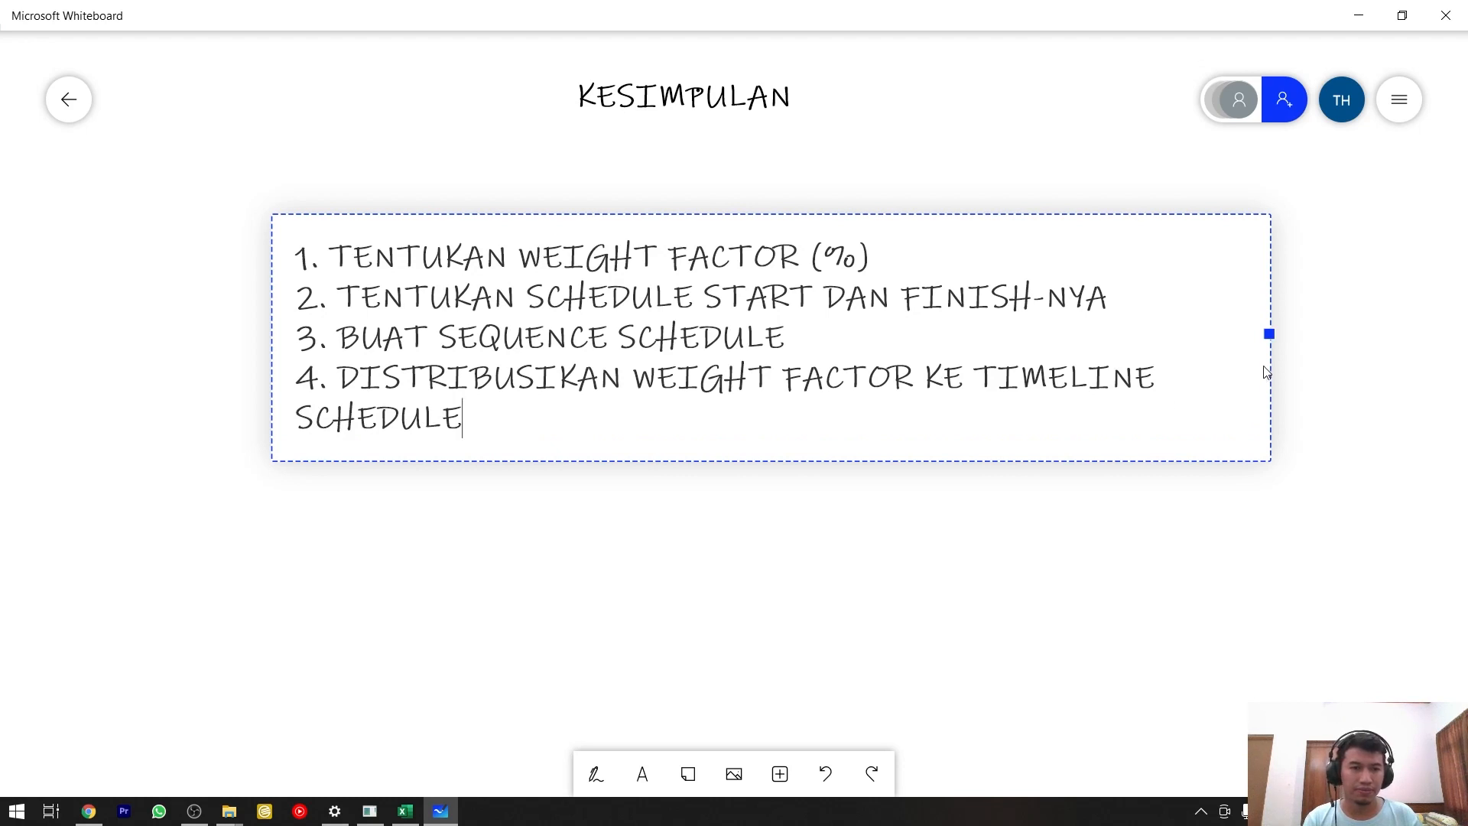
drag(1265, 372, 1419, 340)
Start a new line numbered "5." below item 4 of the KESIMPULAN list.
text(5)
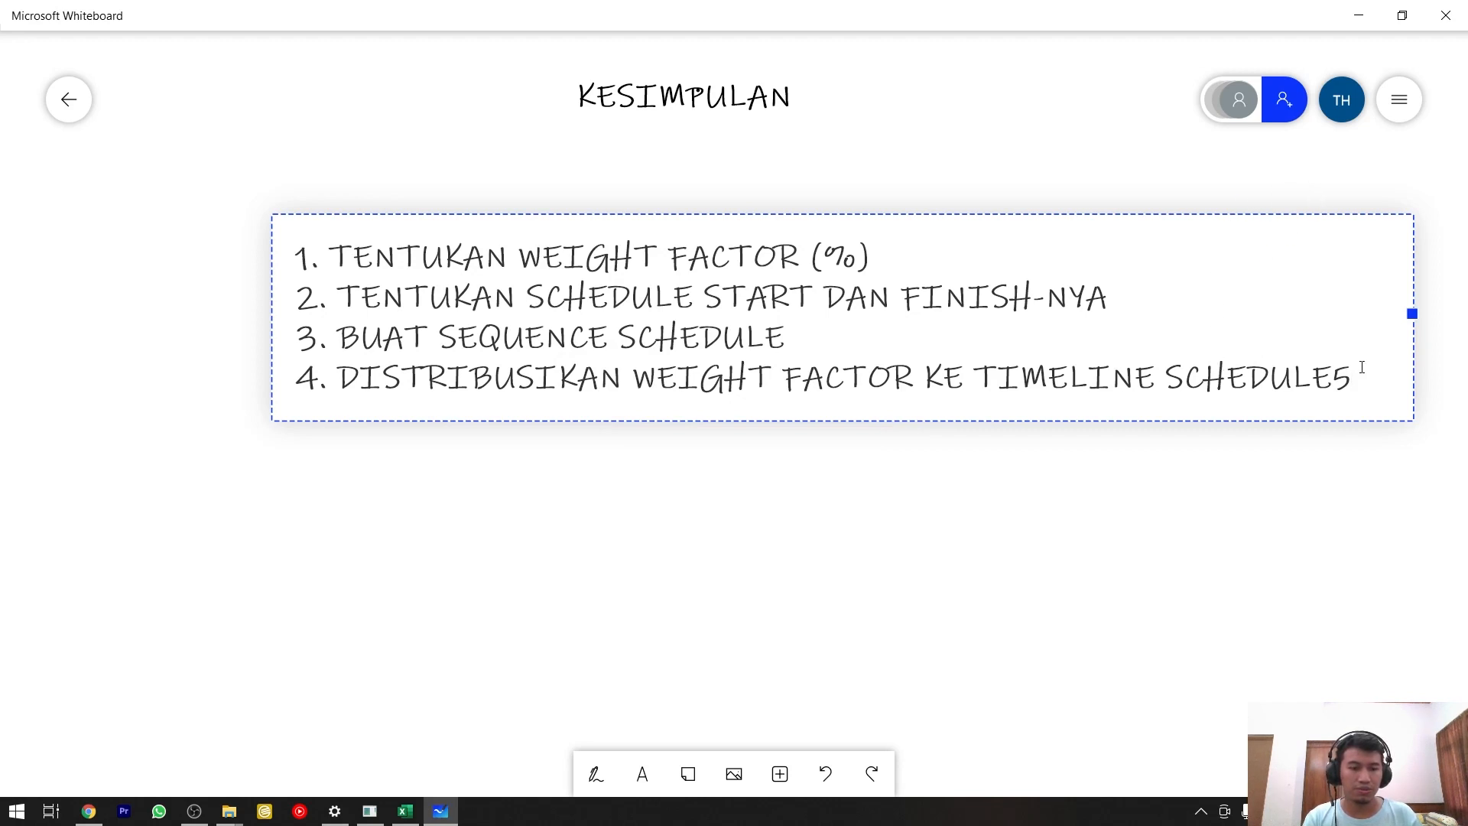
key(BackSpace)
key(Return)
text(5.)
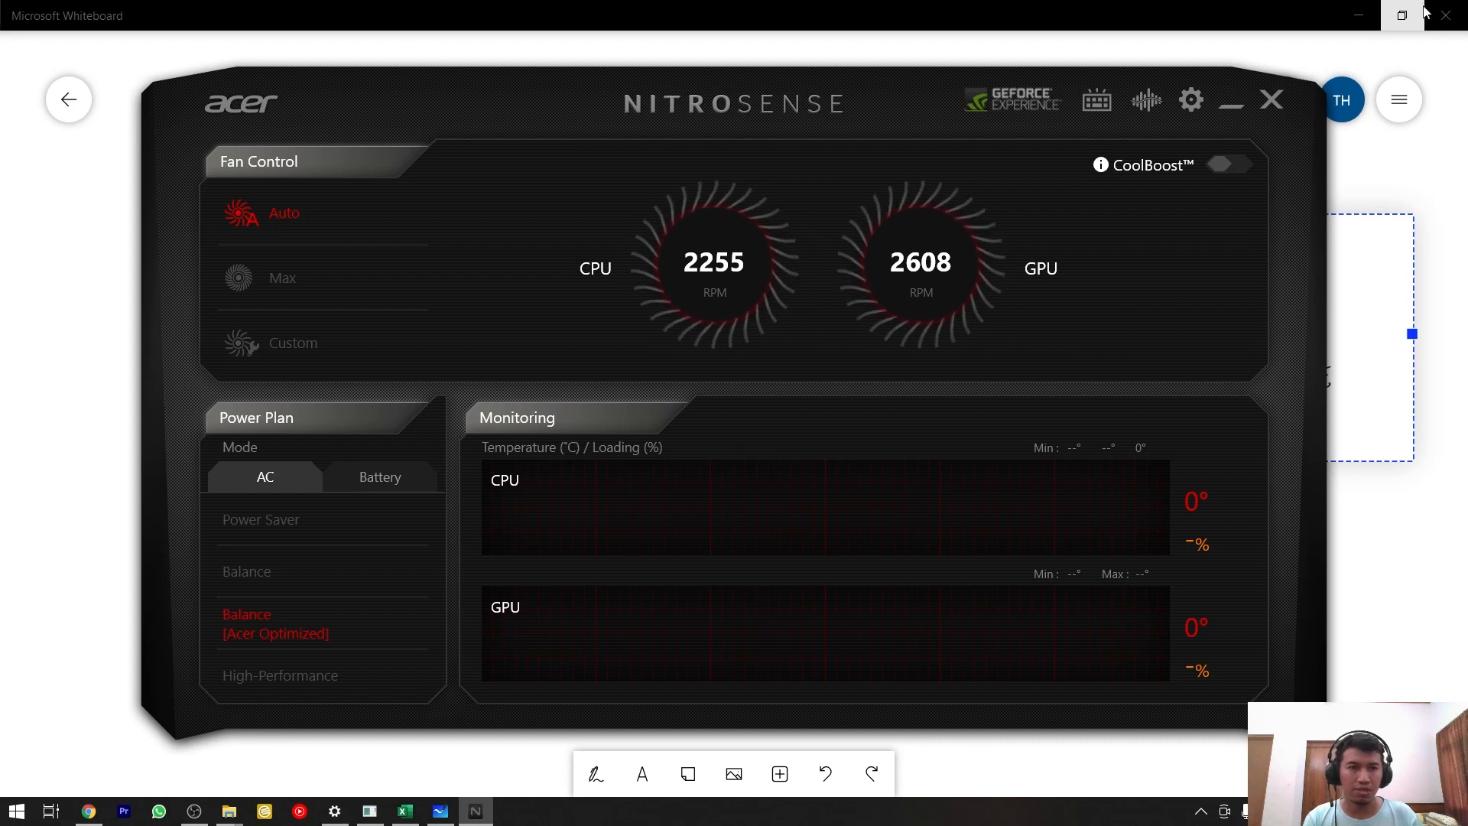
click(1271, 101)
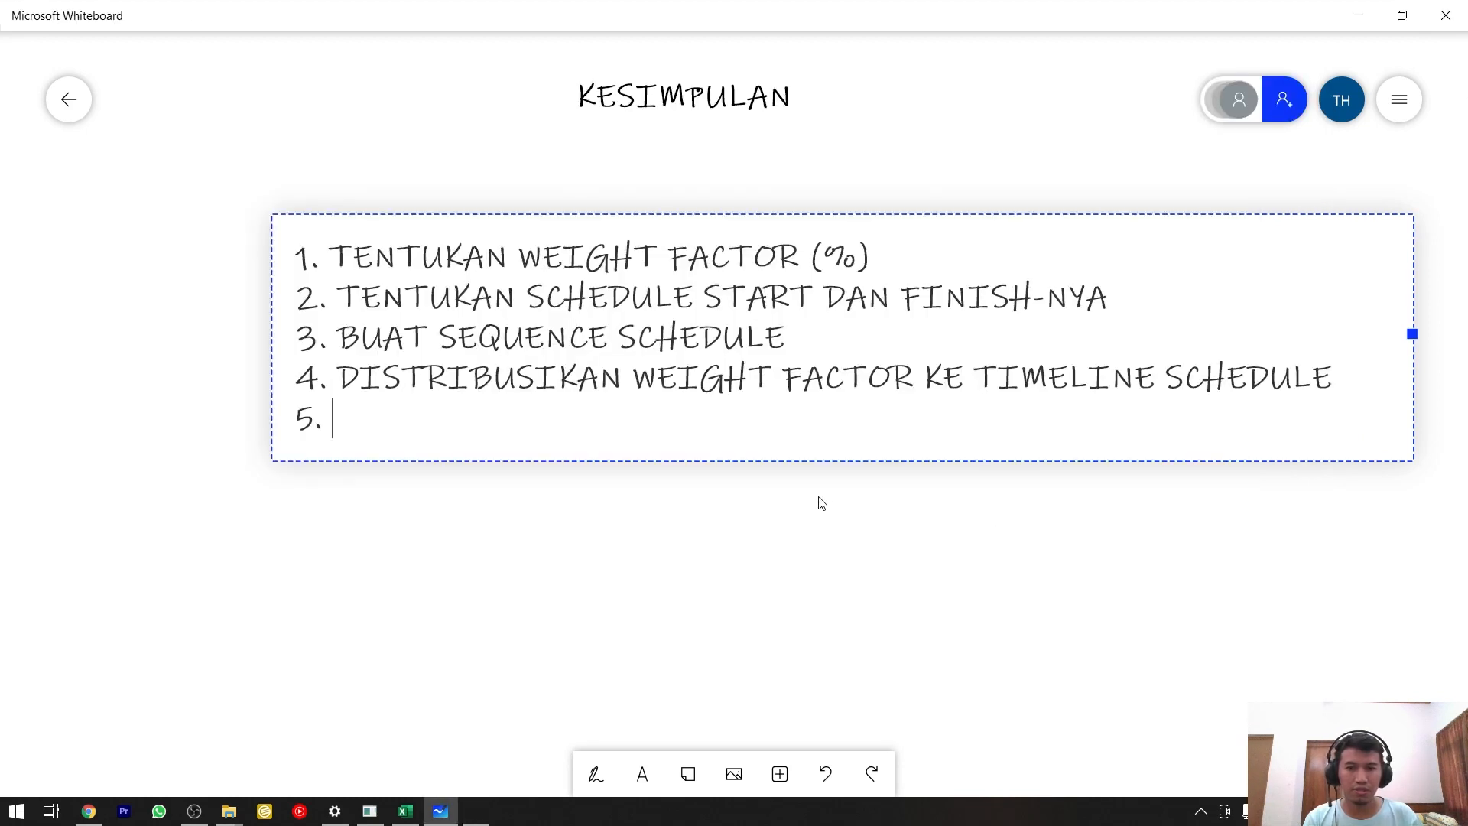
Switch to Excel's Level Detail sheet and examine the Plan row's sum formula for week W1 below the table.
key(alt+Tab)
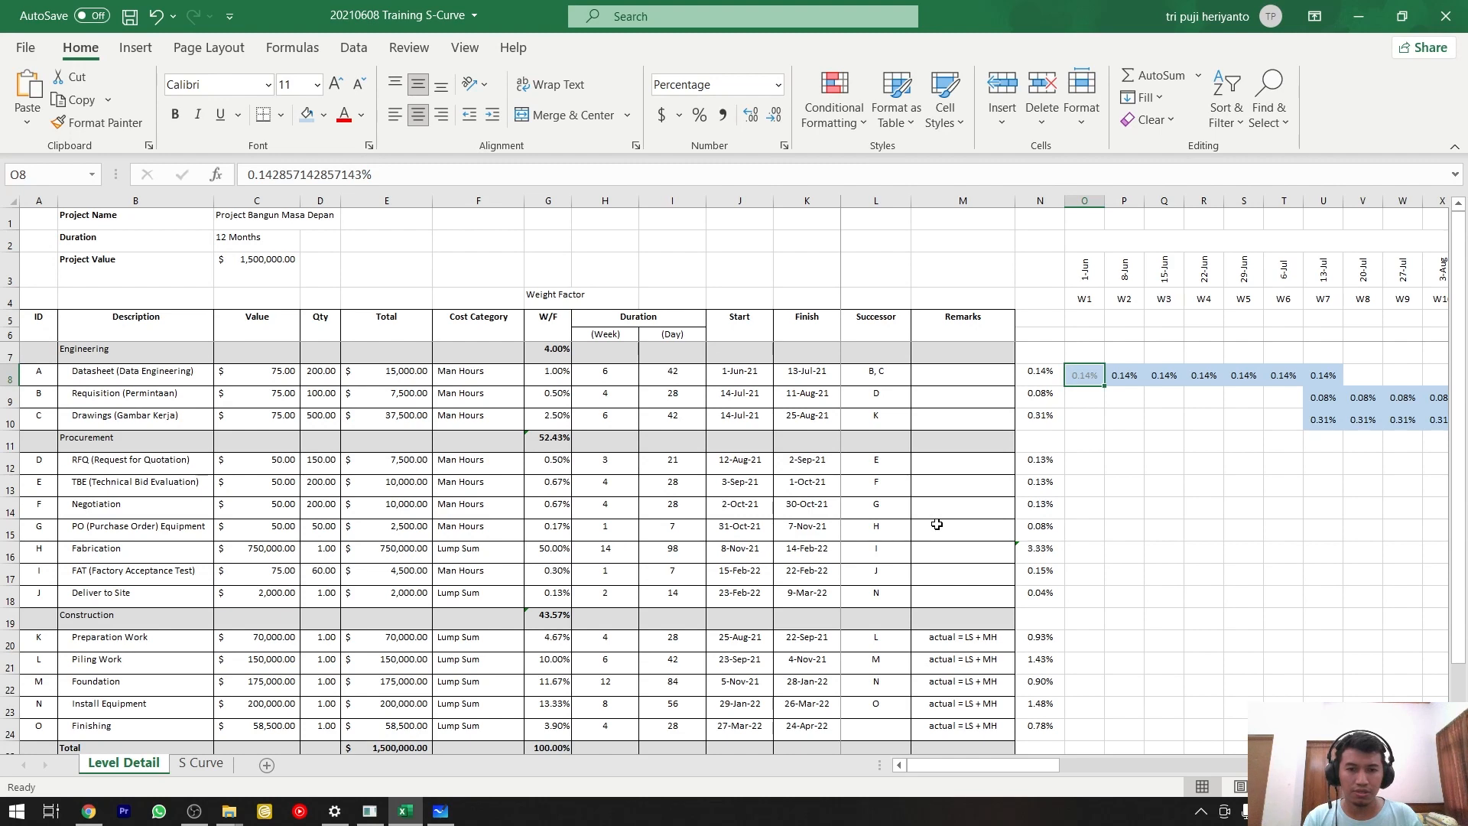
scroll(1200, 657, down, 2)
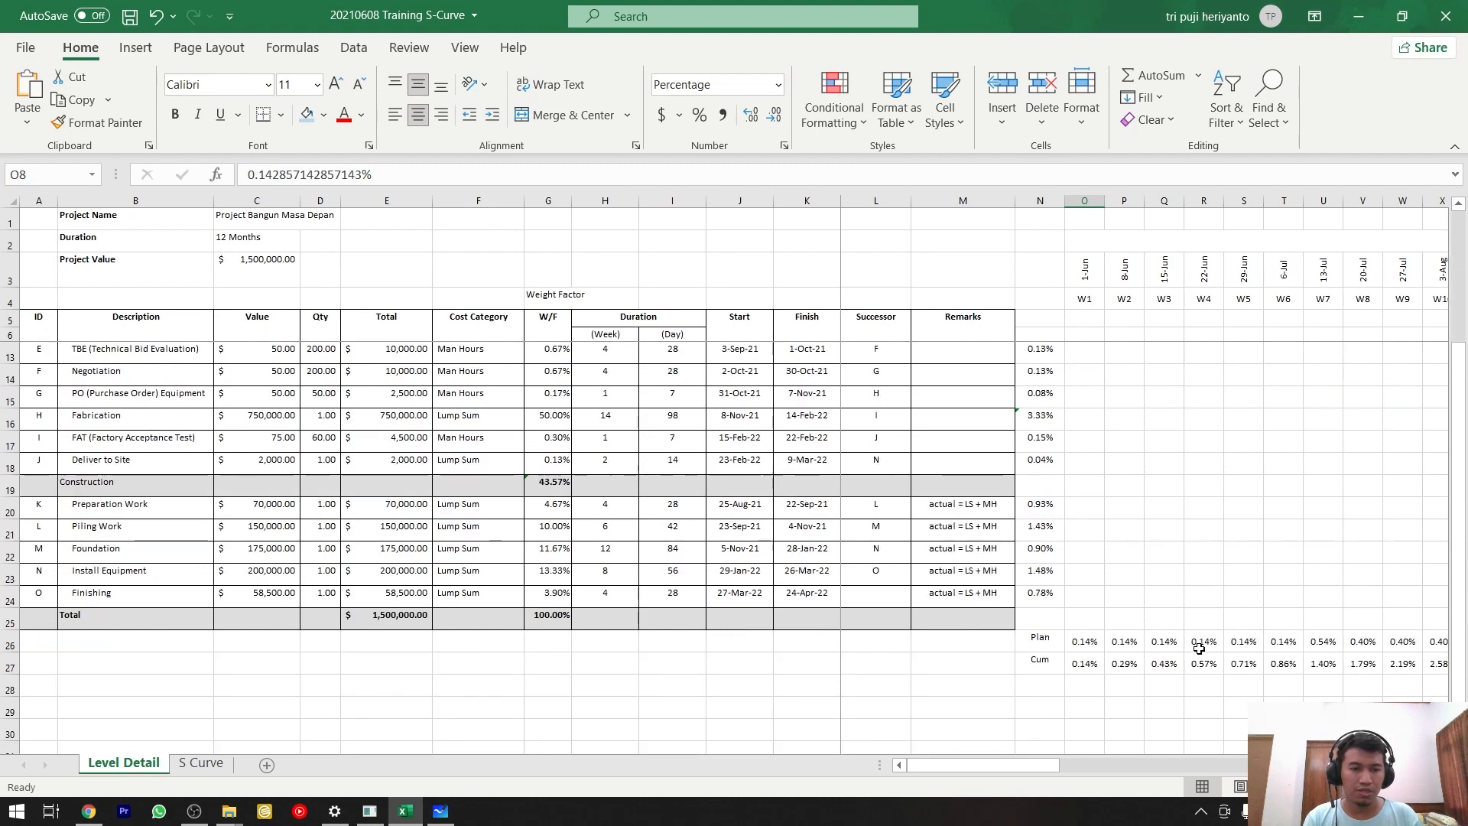
click(1078, 639)
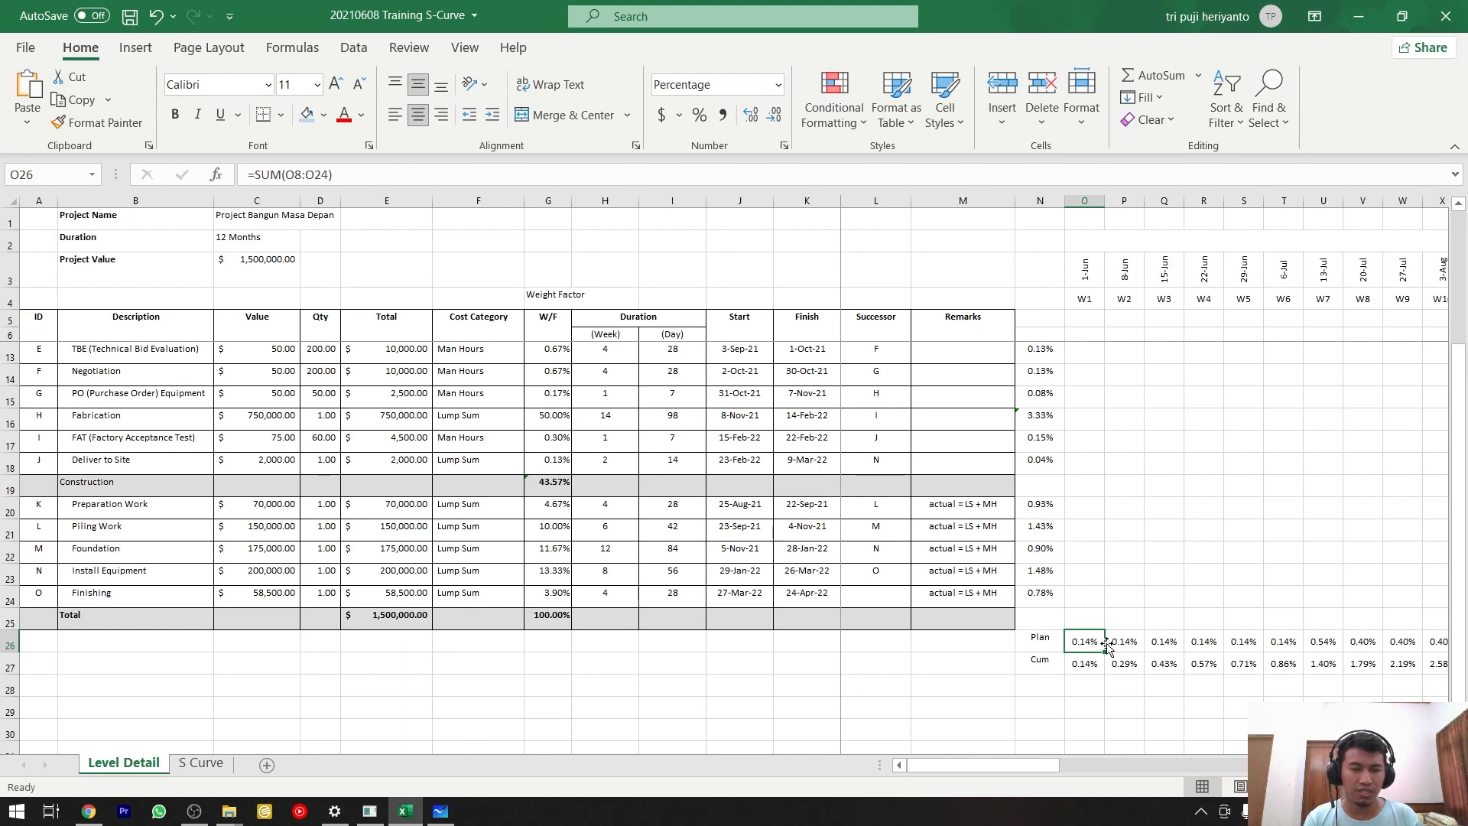
In Microsoft Whiteboard, complete item 5 as "JUMLAHKAN 1 KOLOM DI PALING BAWAH UNTUK PLAN/WEEK" and start a line numbered "6.".
key(alt+Tab)
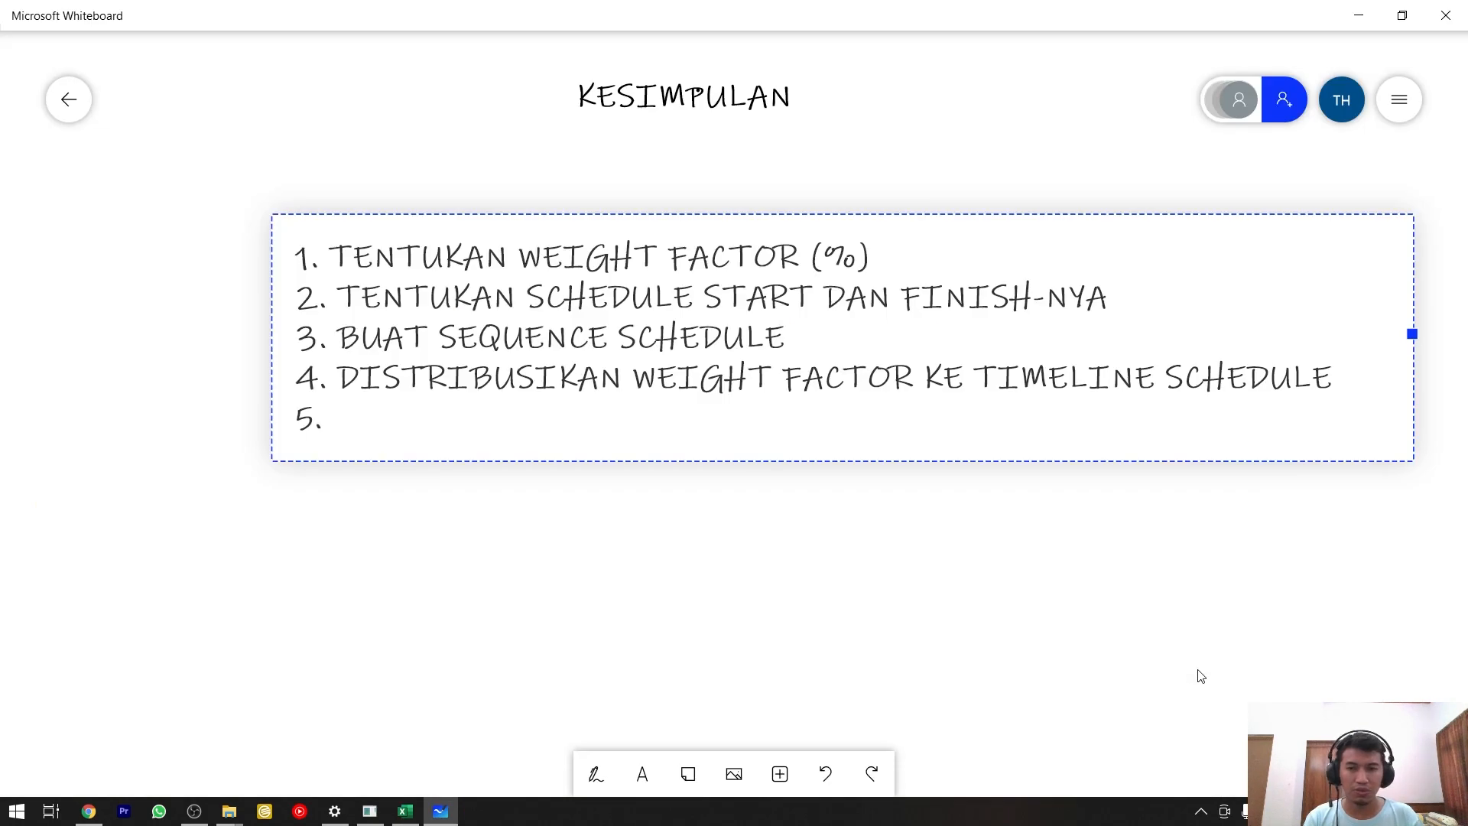
text(JUMLHAKNA)
key(BackSpace)
key(BackSpace)
key(BackSpace)
key(BackSpace)
key(BackSpace)
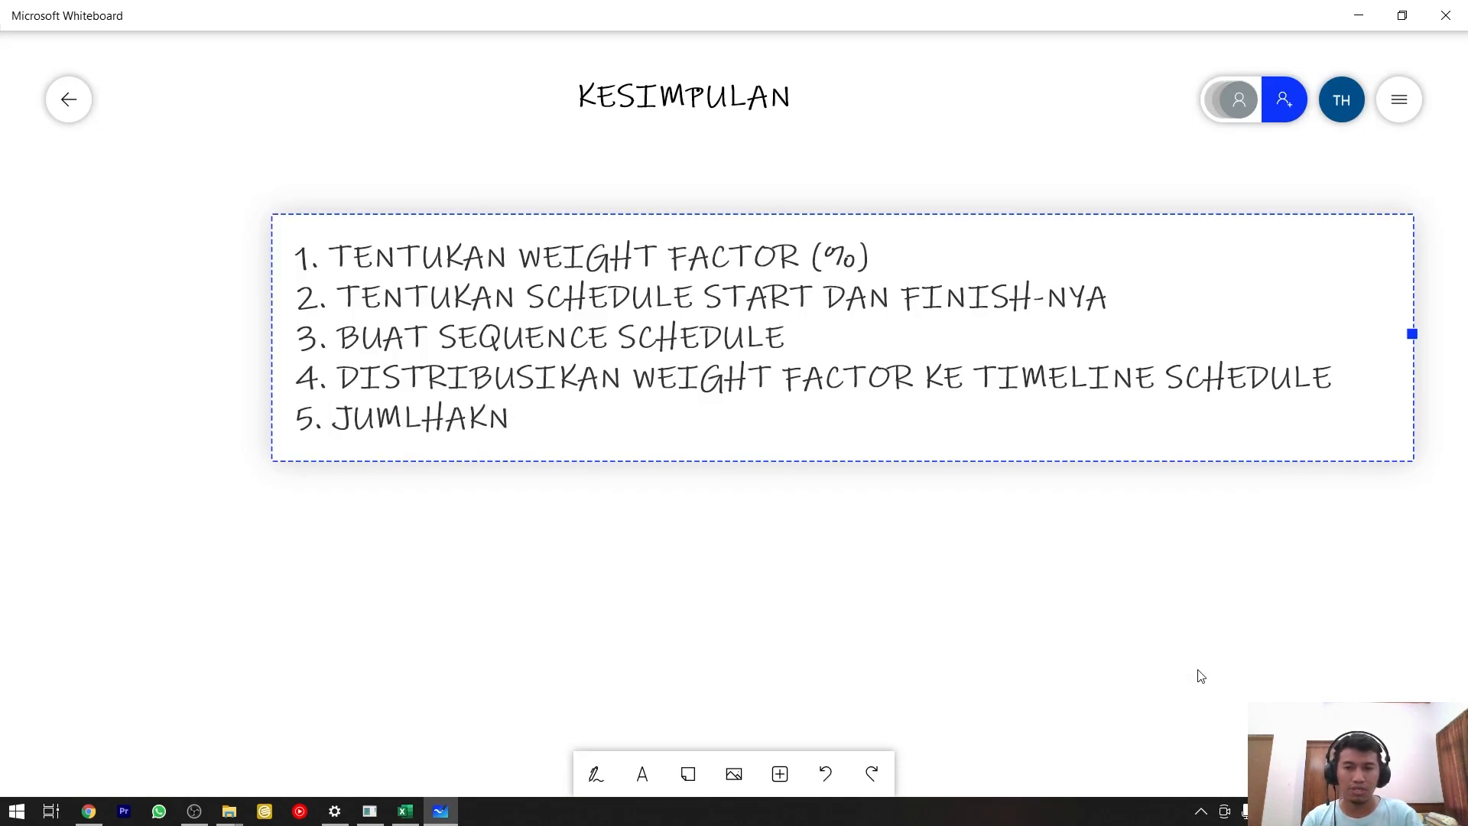
text(AHKAN 1 )
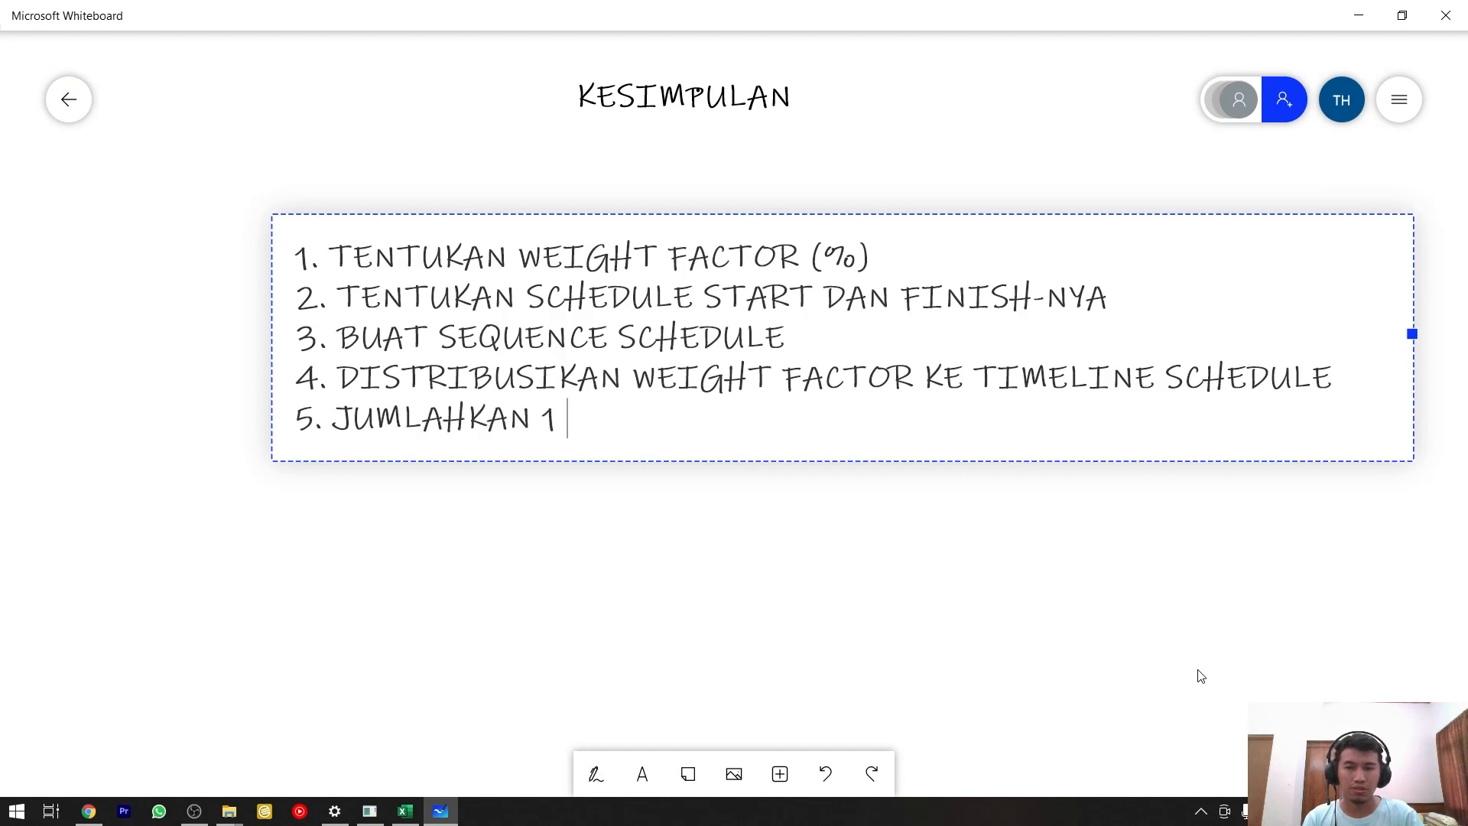
text(KOLOM DI AL)
key(BackSpace)
key(BackSpace)
text(P)
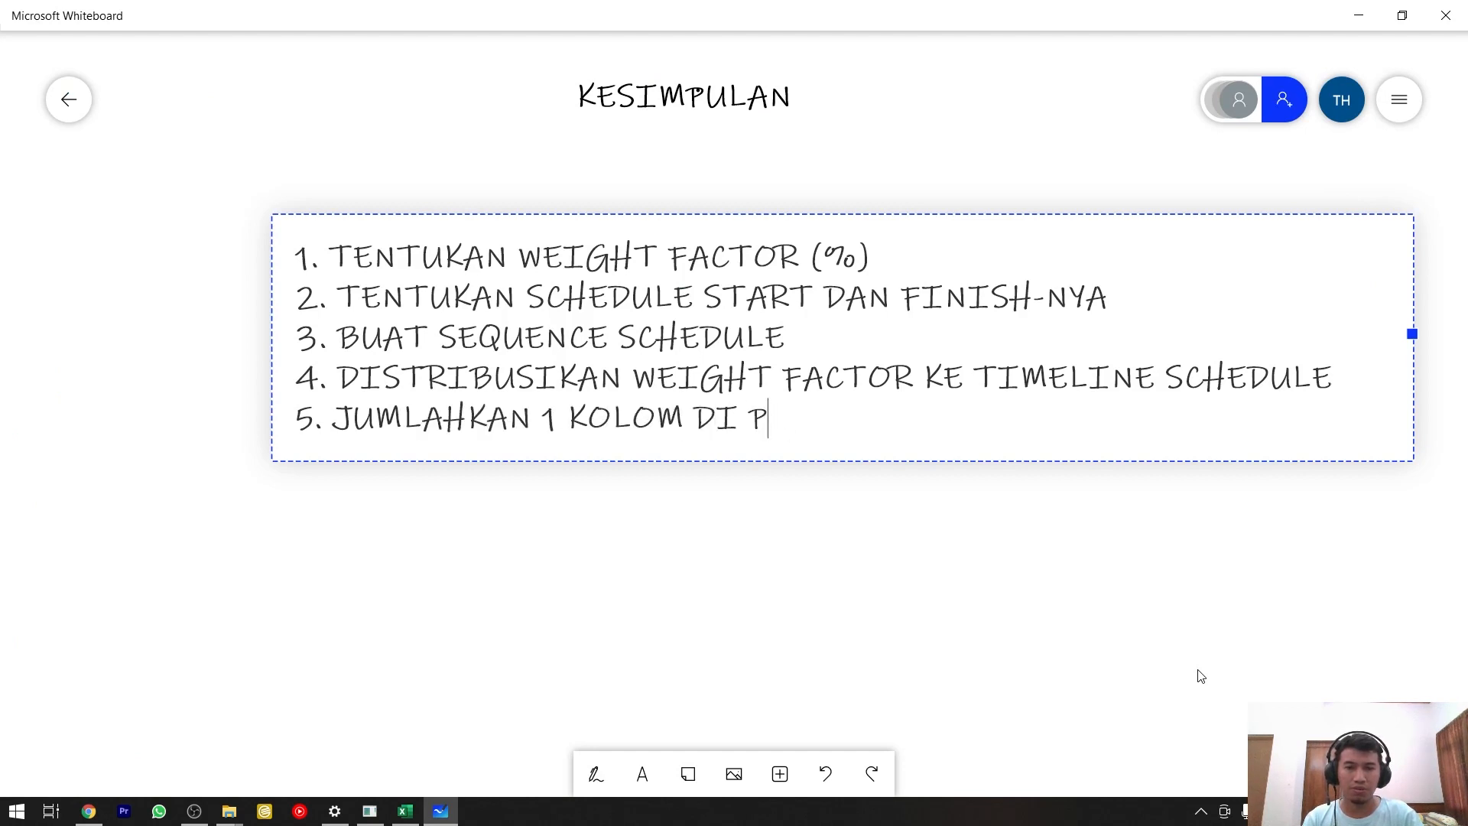
text(ALING BAWAH UNTUK P)
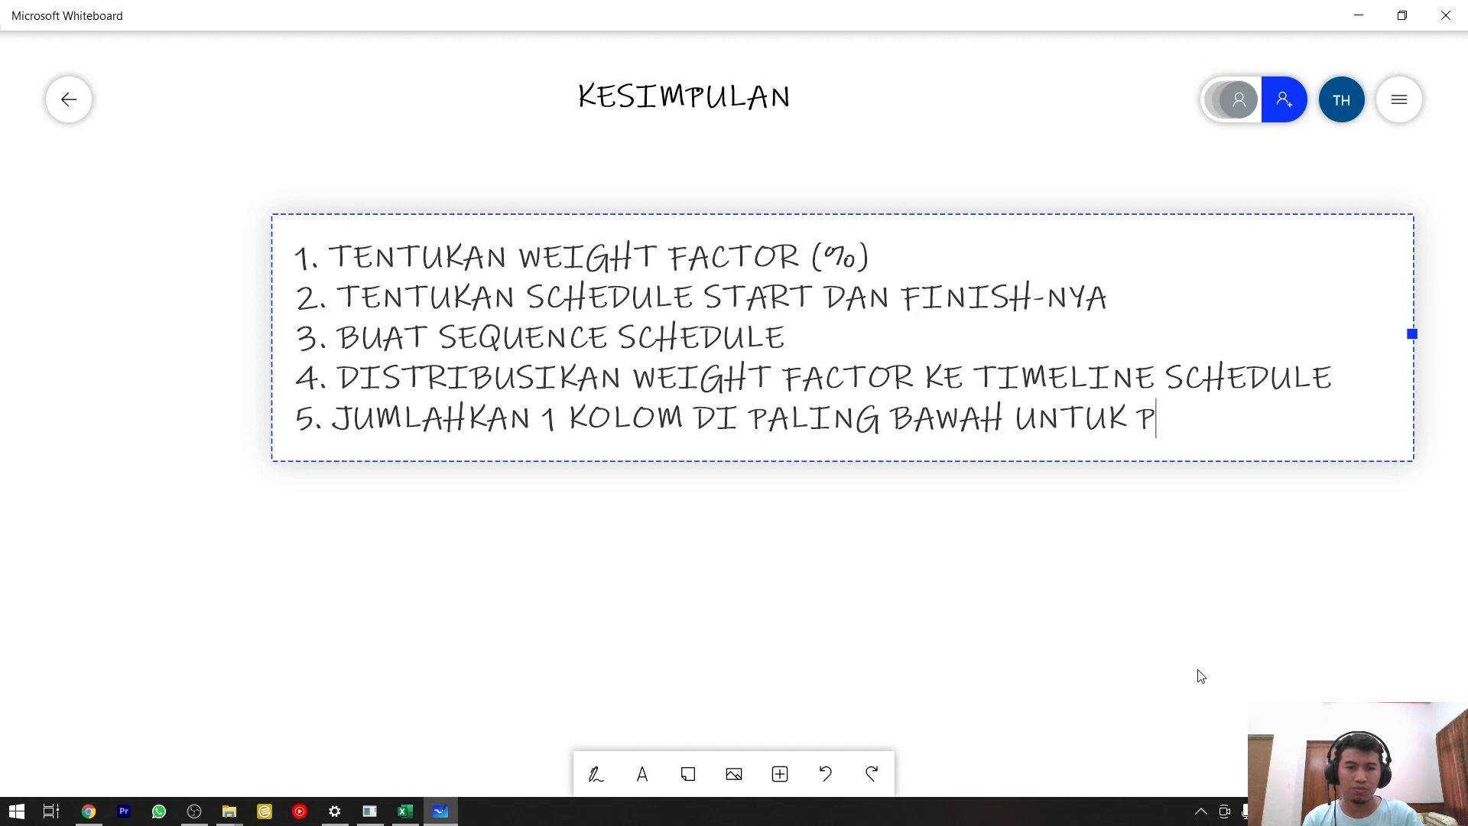
text(LAN/WEEK)
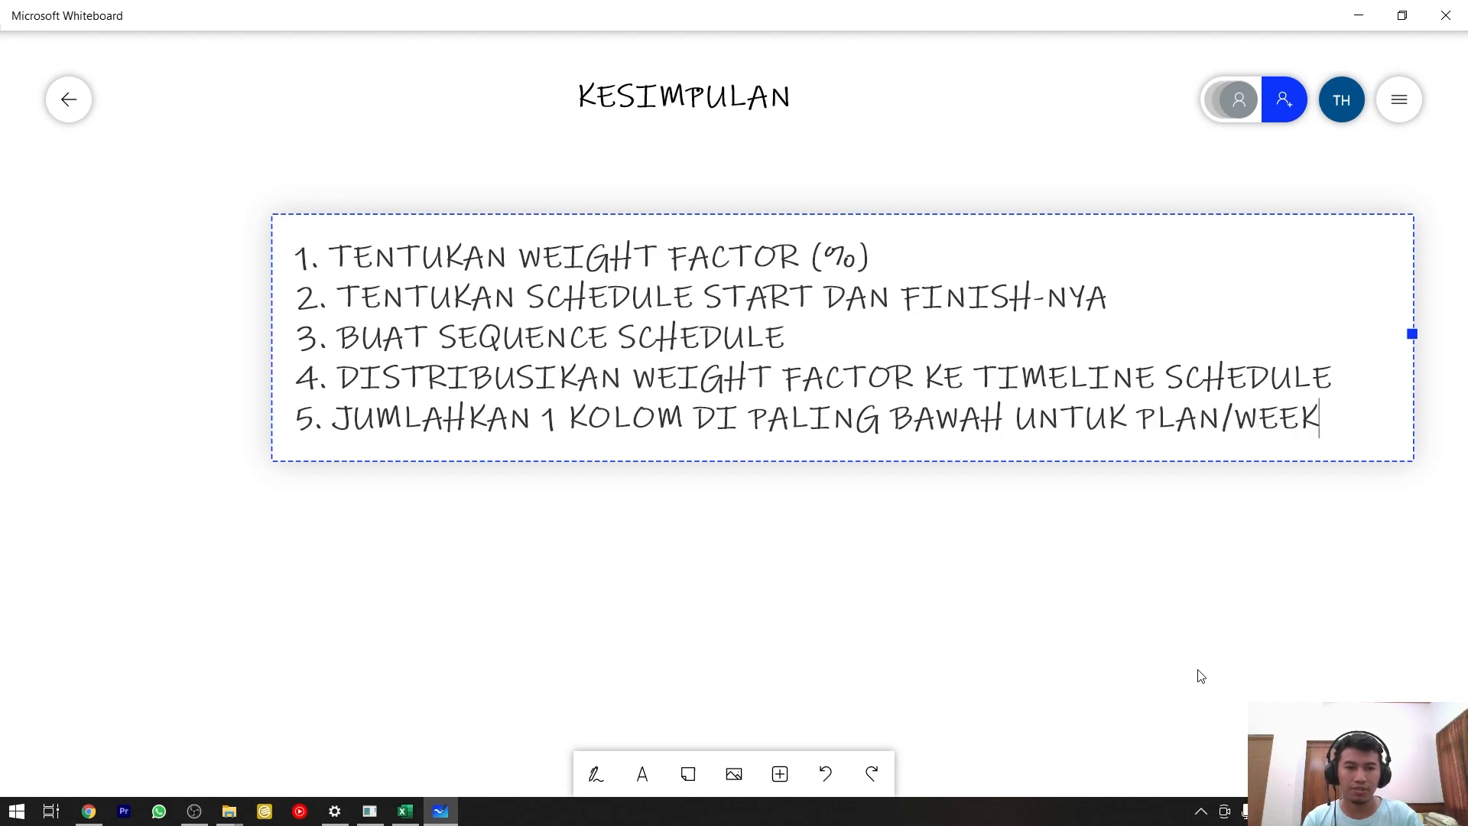
key(Return)
text(6.)
Switch to Excel's Level Detail sheet and select the Cum row's values for weeks W1 to W8 for review.
key(alt+Tab)
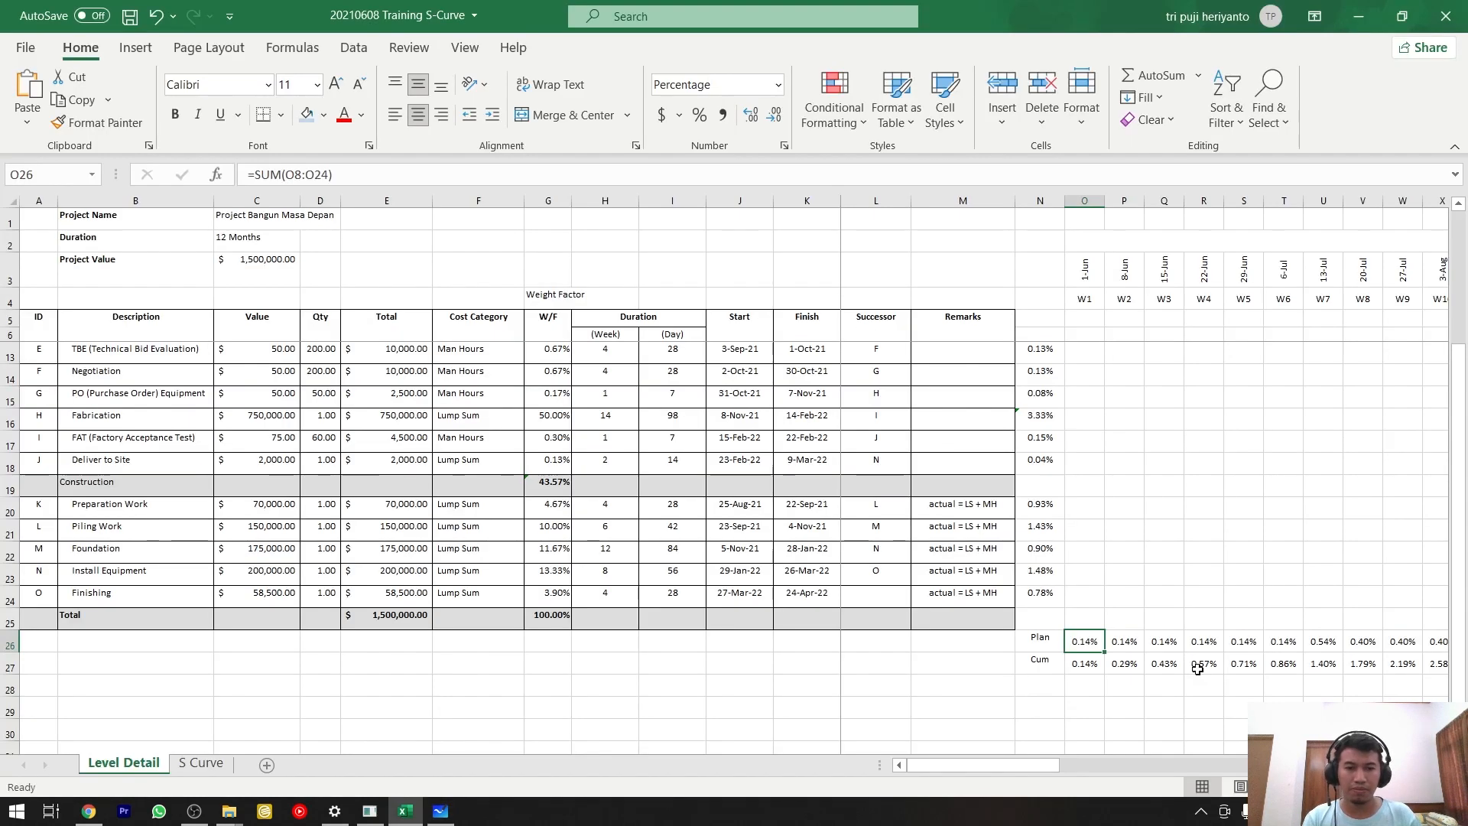
drag(1085, 663, 1355, 664)
In Microsoft Whiteboard, complete item 6 as "DIBUAT CUMULATIVE" and start a line numbered "7." below it.
key(alt+Tab)
text(DIBUAT)
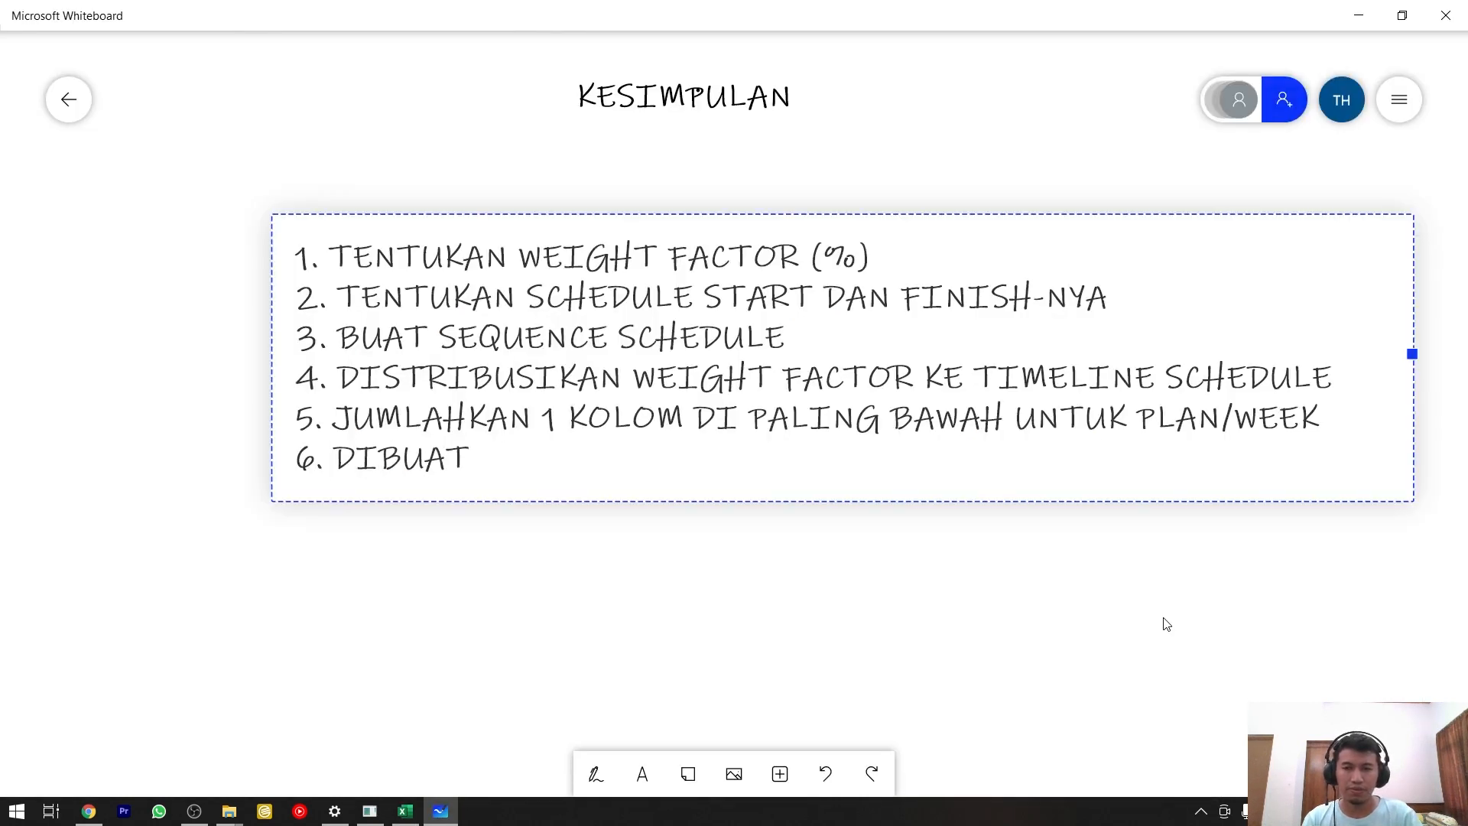
text( CUM)
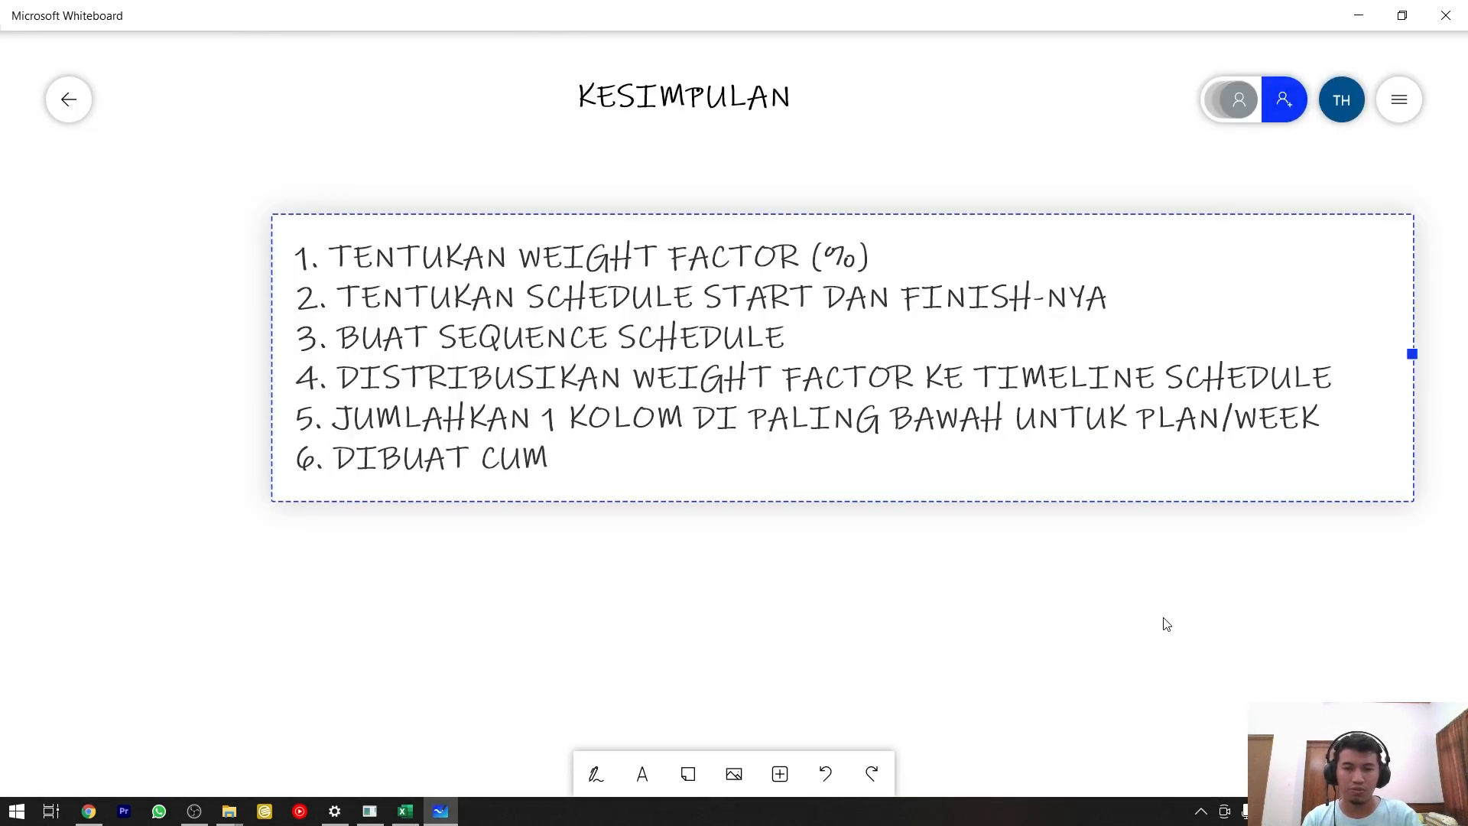
text(ULATIVE)
key(Return)
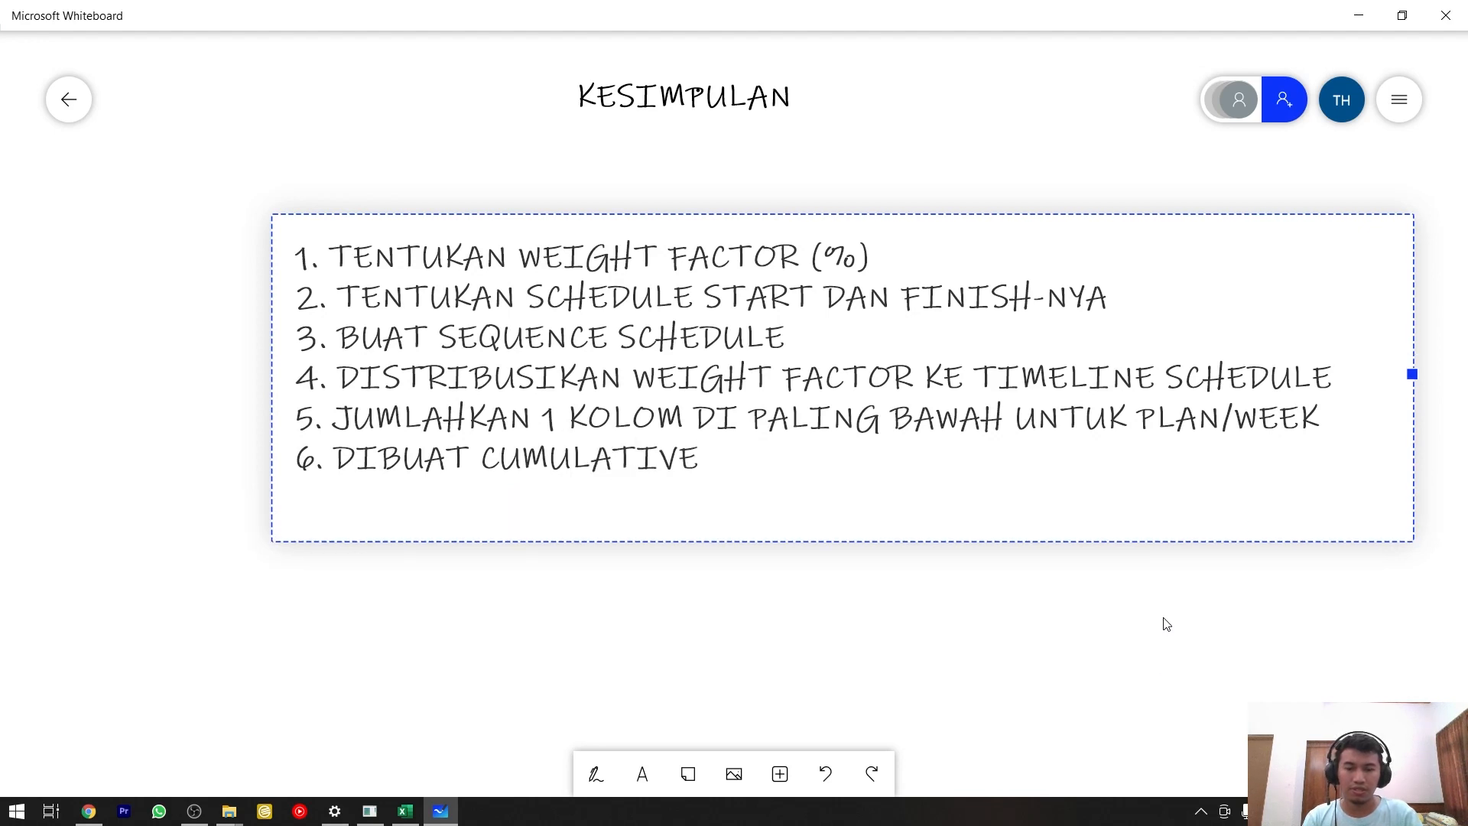
text(7.)
Switch to Excel's Level Detail sheet, select the Plan and Cum rows from week W1 onward, and show the chart insertion commands.
key(alt+Tab)
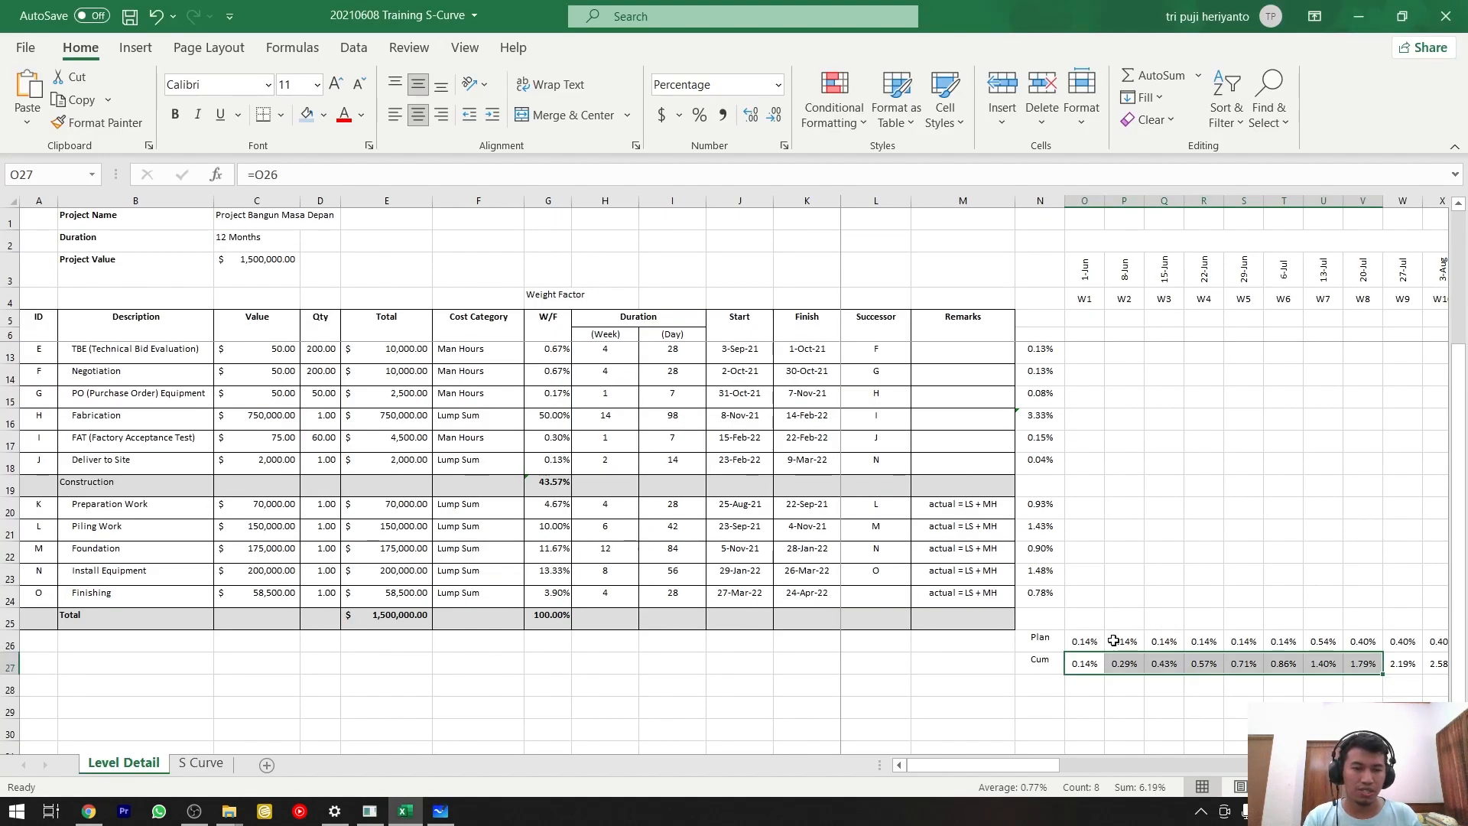
drag(1084, 641, 1445, 664)
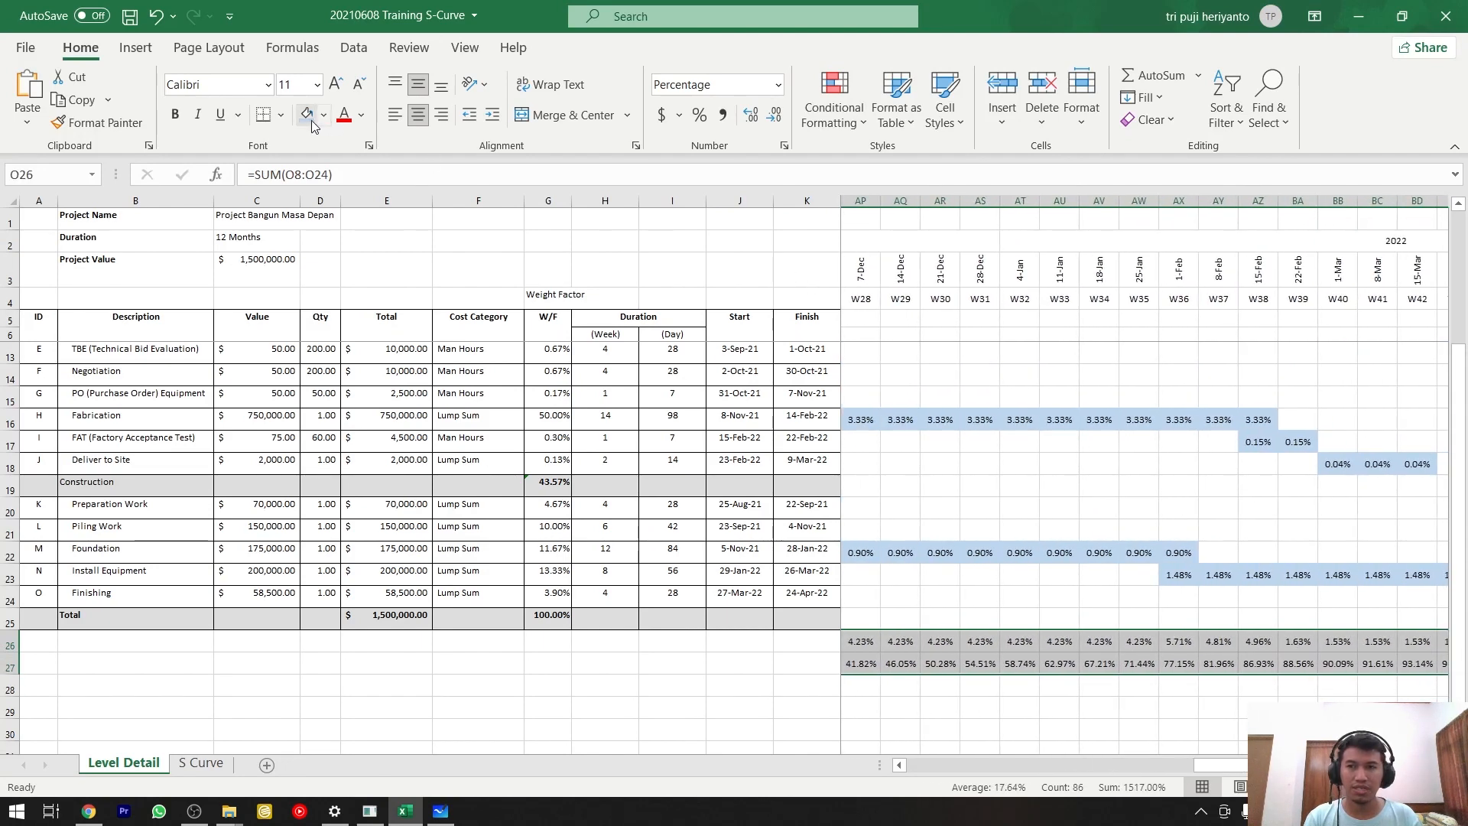
click(135, 48)
In Microsoft Whiteboard, complete item 7 as "DRAG PLAN & CUM AND THEN INSERT S-CURVE" and finish editing the text box.
key(alt+Tab)
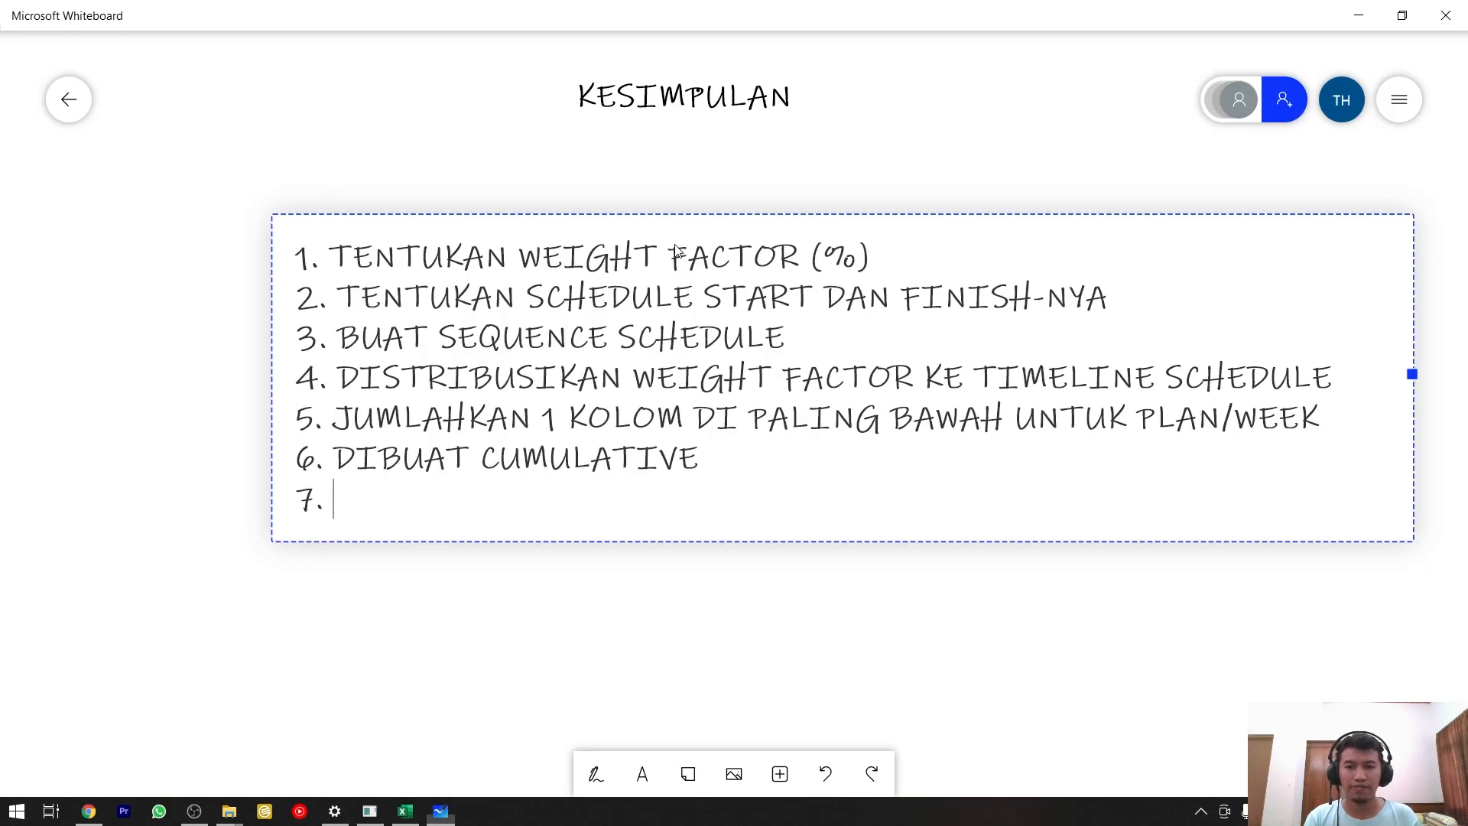
text(DRAG [;A)
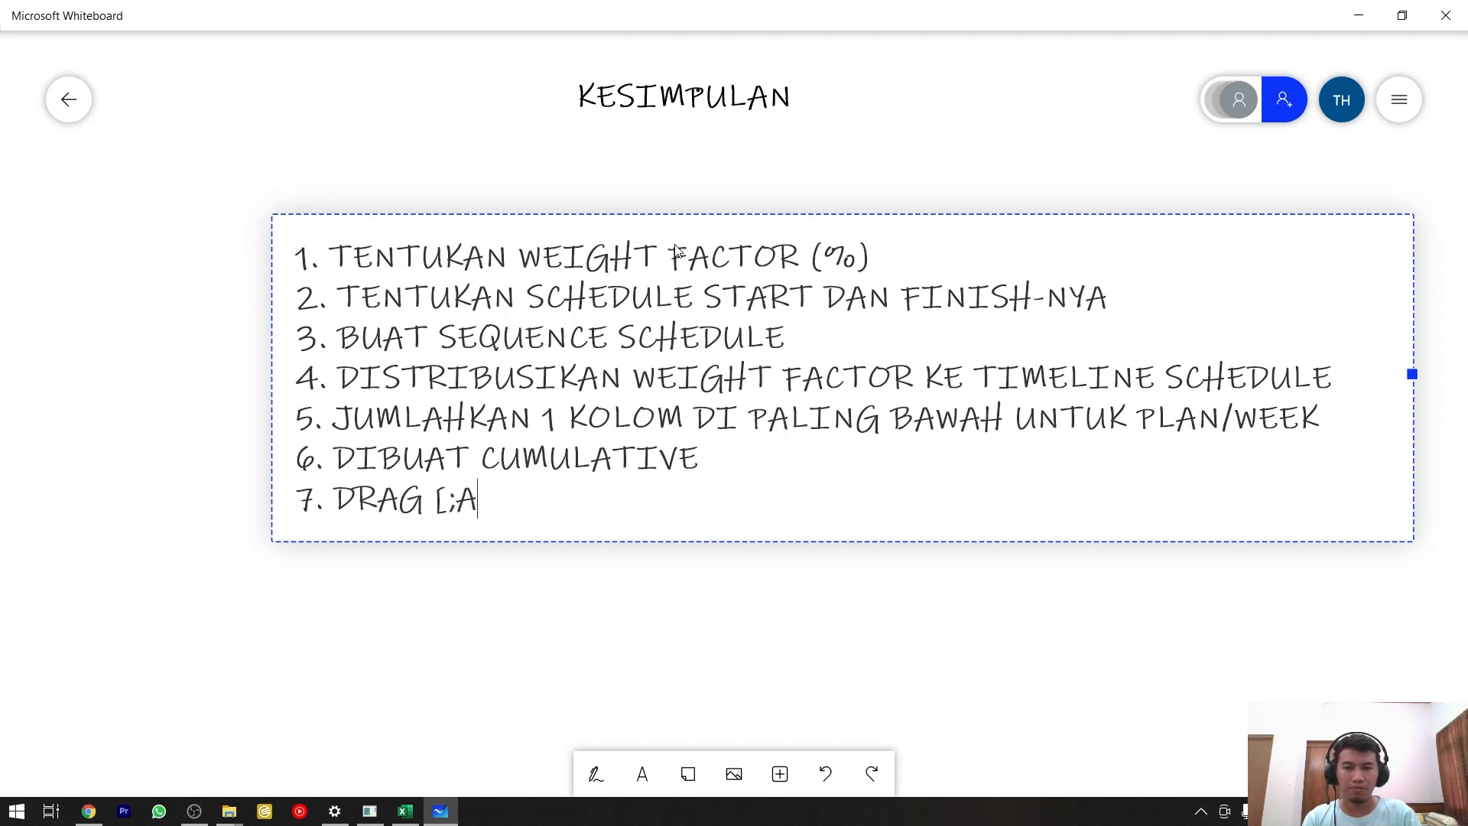
key(BackSpace)
key(BackSpace)
key(BackSpace)
text(PLAN &)
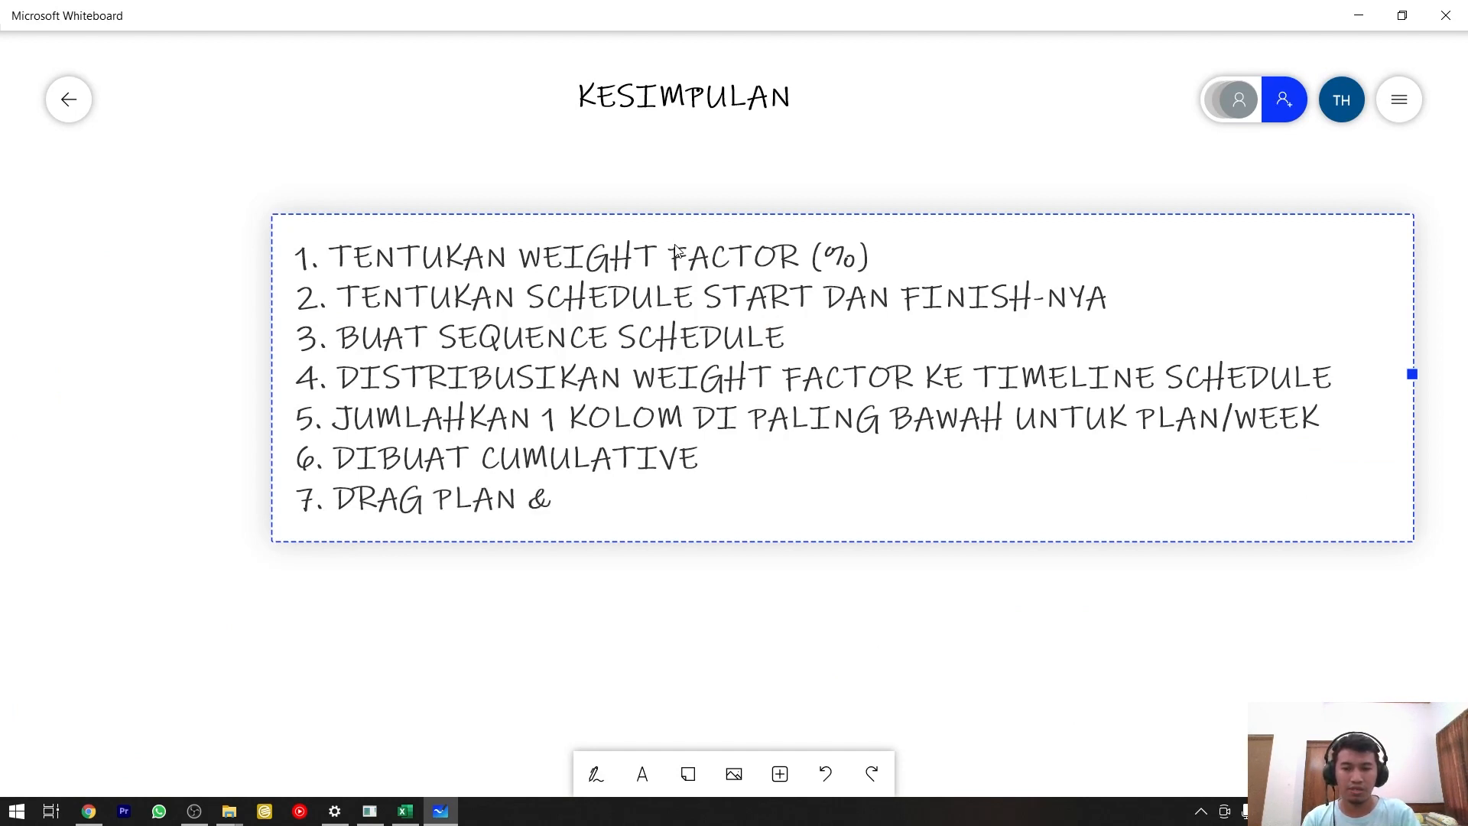
text( CUM AND)
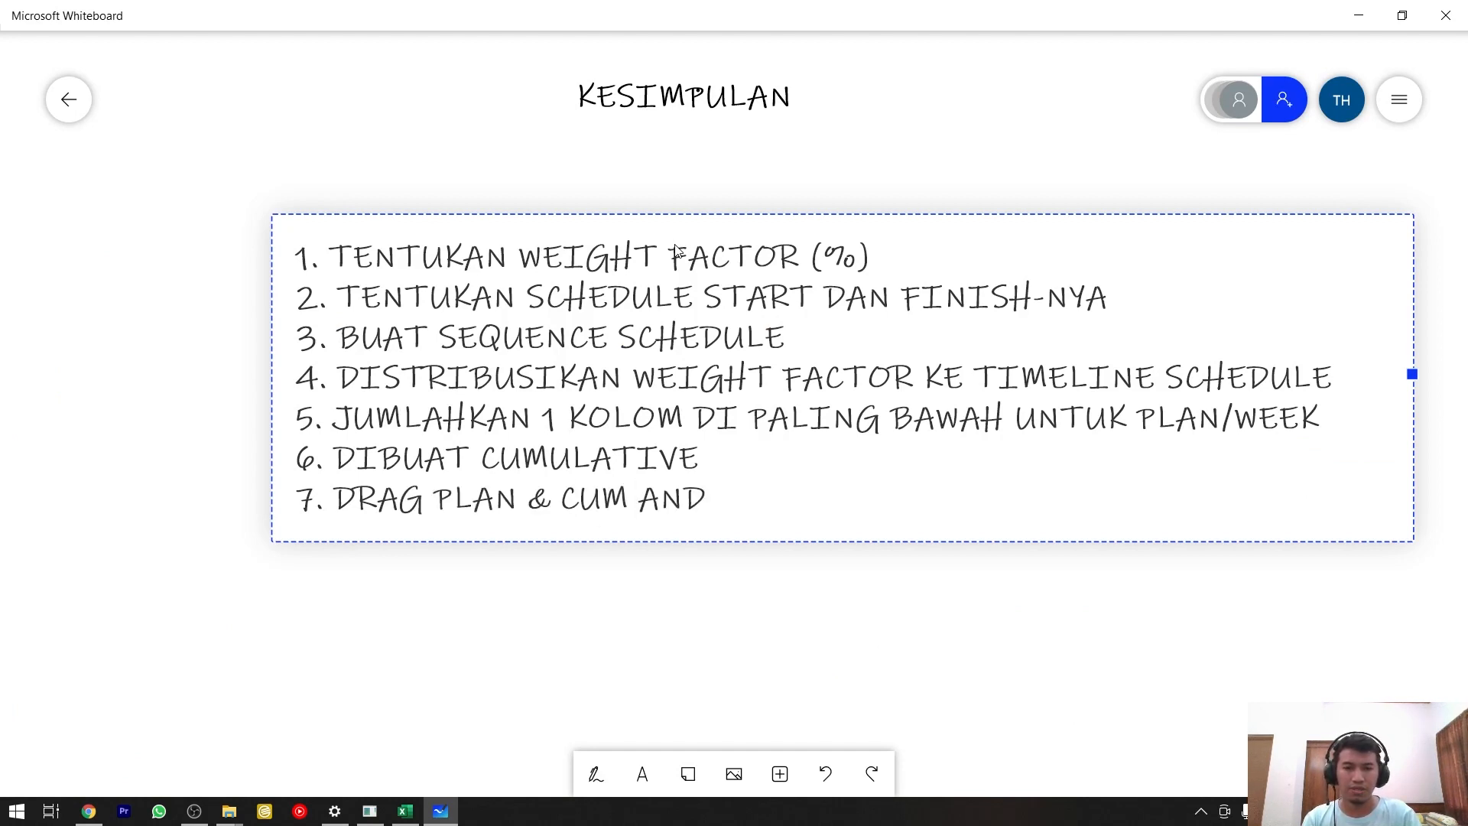
text( THEN INSER)
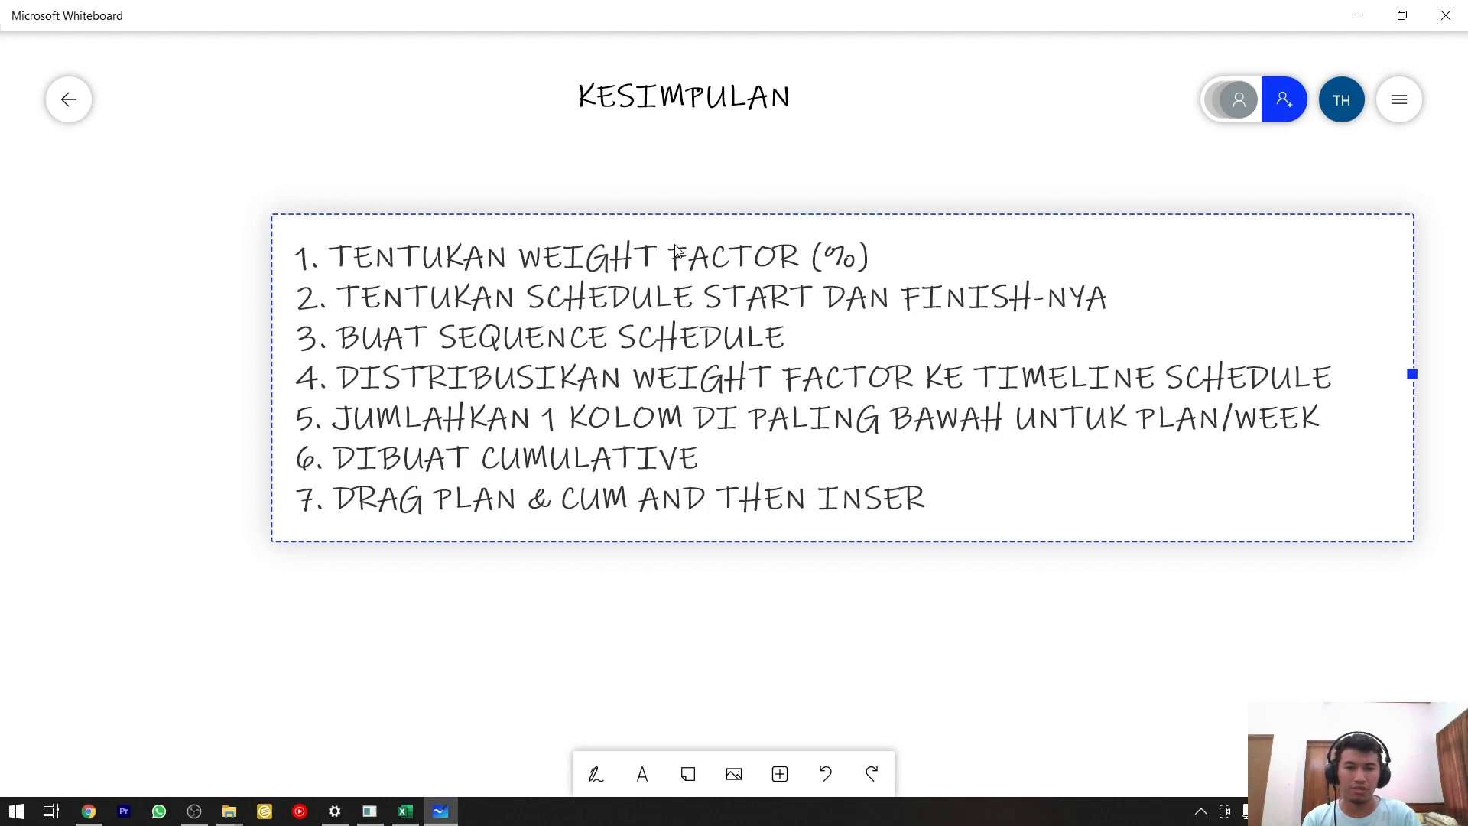
text(T S-CURVE)
key(Return)
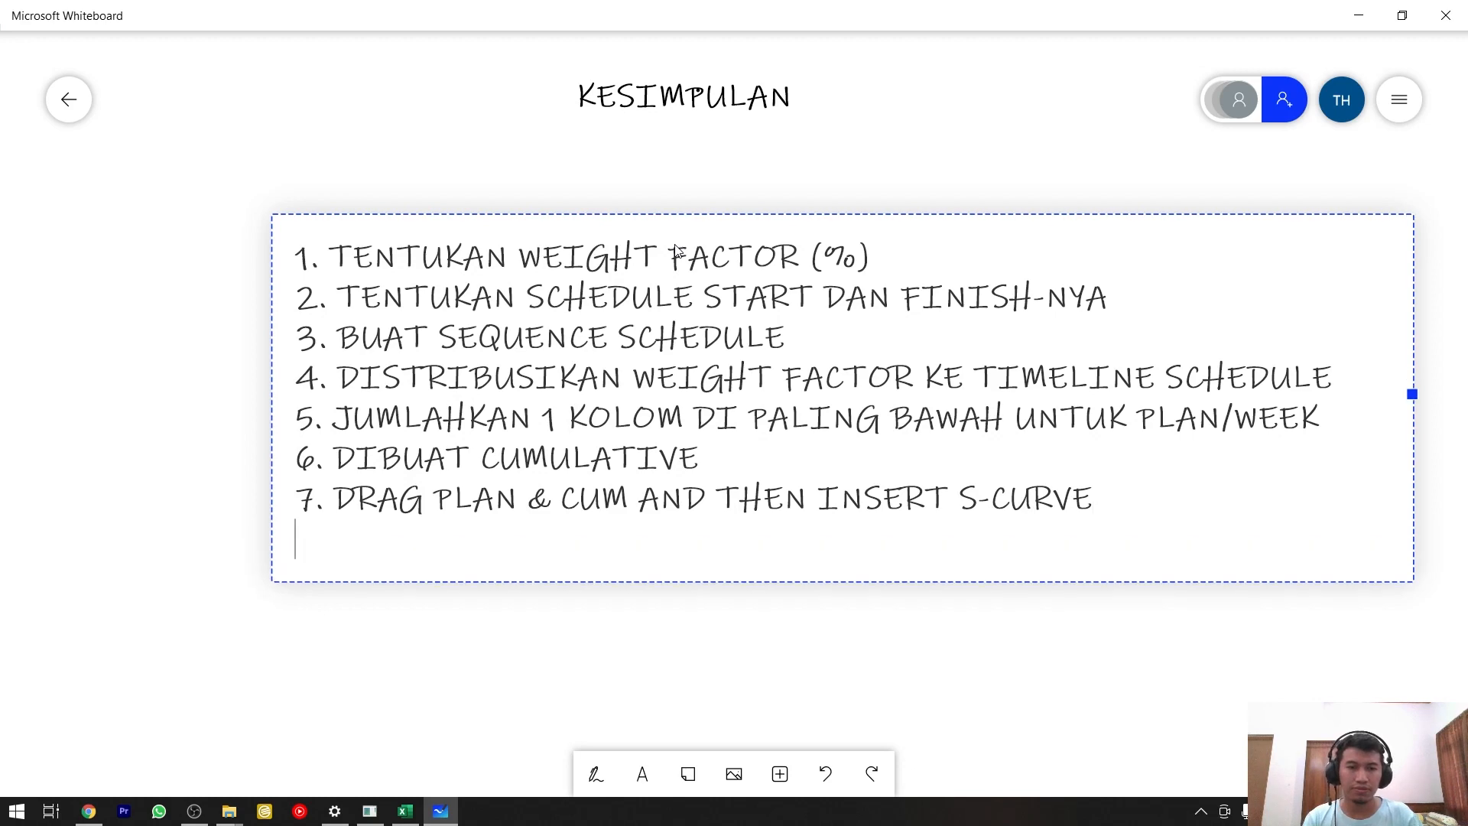
click(142, 528)
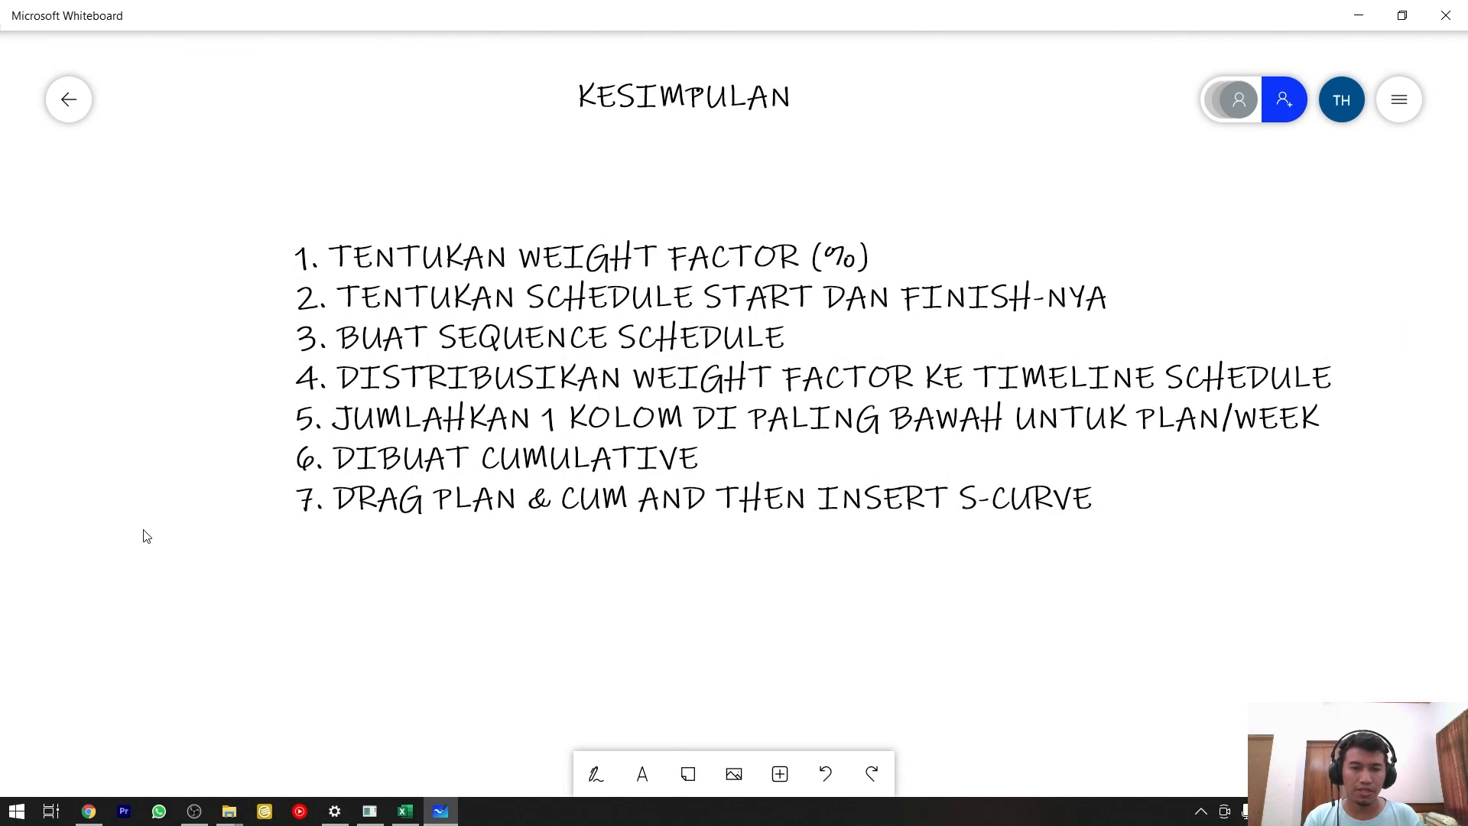
Switch to Excel and examine the weekly Plan bars and Cum line in the S Curve sheet's chart.
click(405, 811)
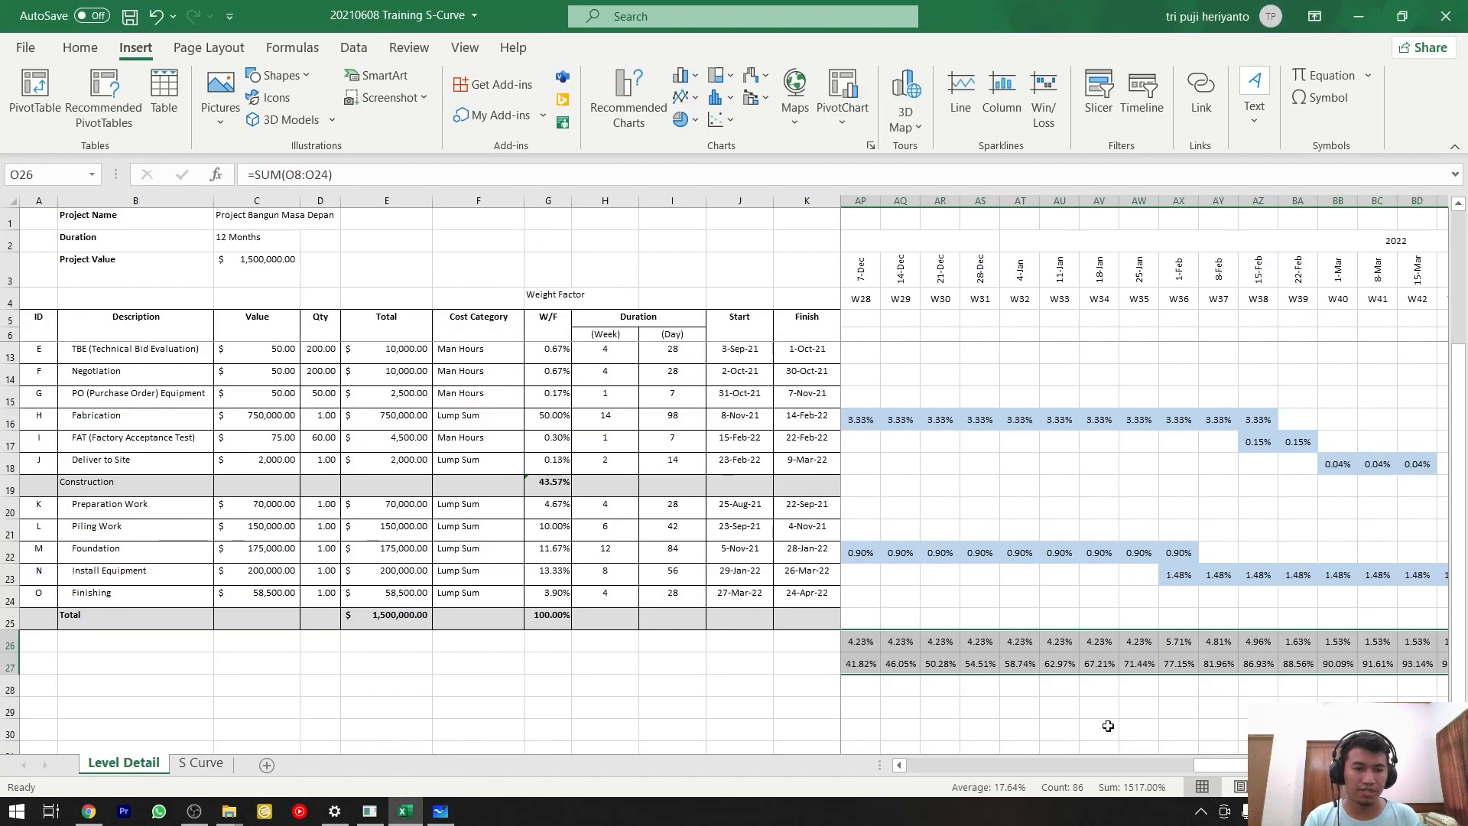
click(201, 763)
mouse_move(566, 635)
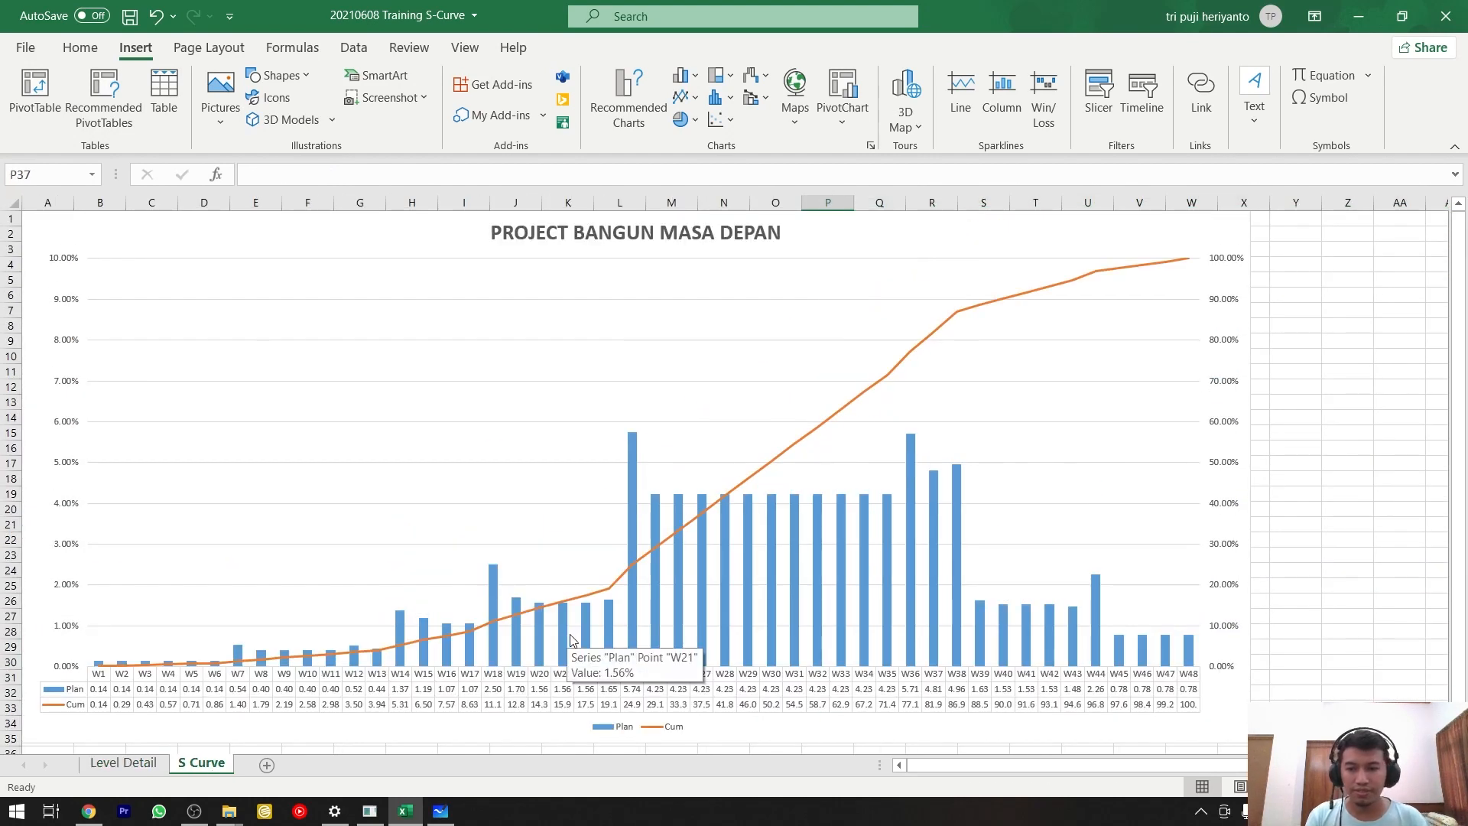
mouse_move(203, 814)
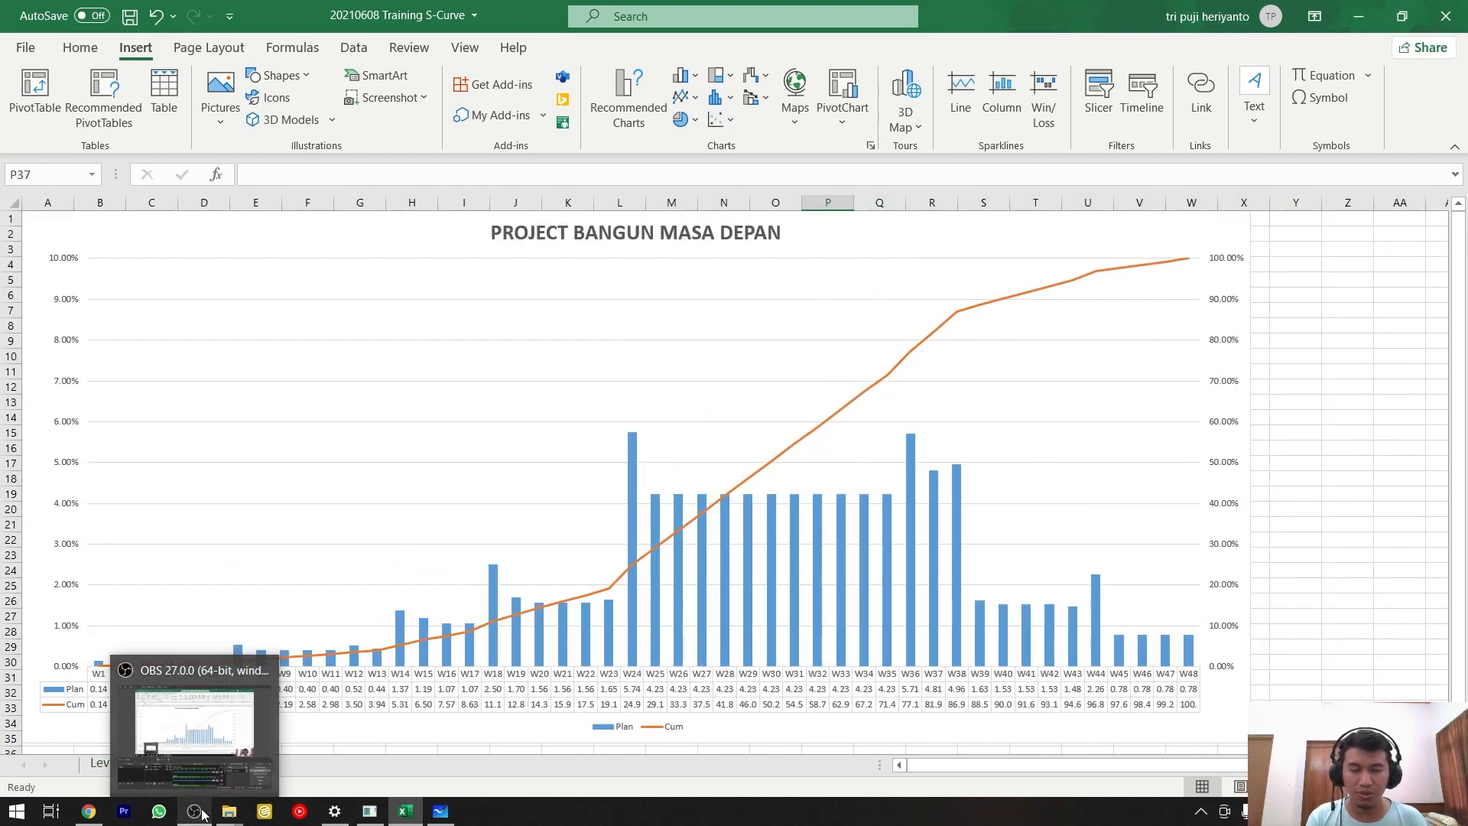